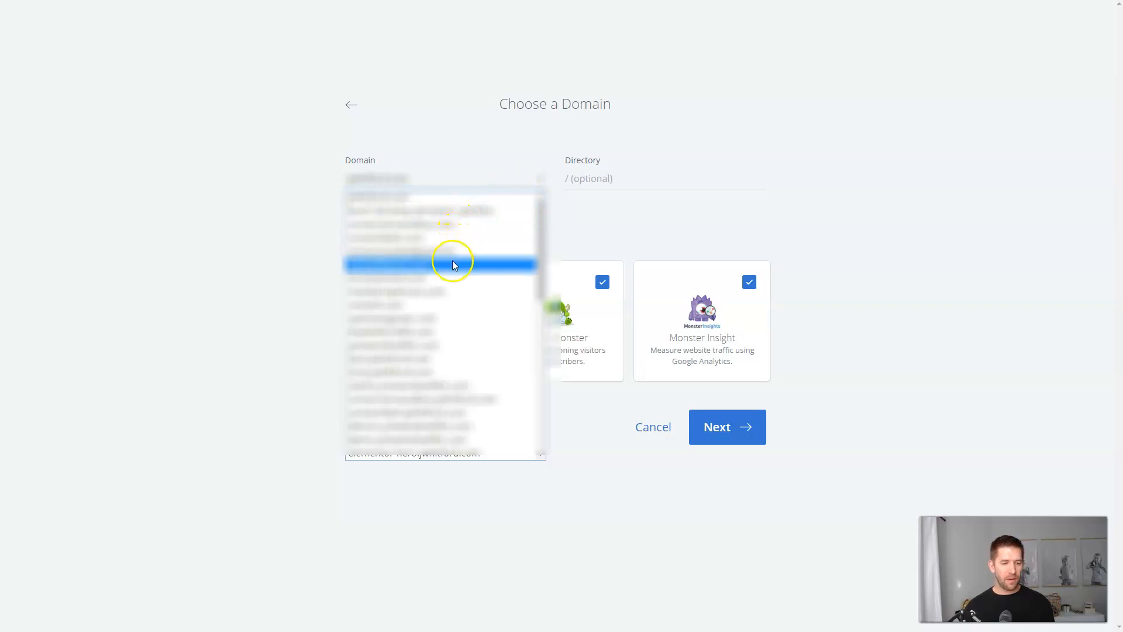
Install WordPress on the thrivetutorial subdomain without the WP Forms, Opt-in Monster and Monster Insight plugins.
scroll(446, 336, down, 3)
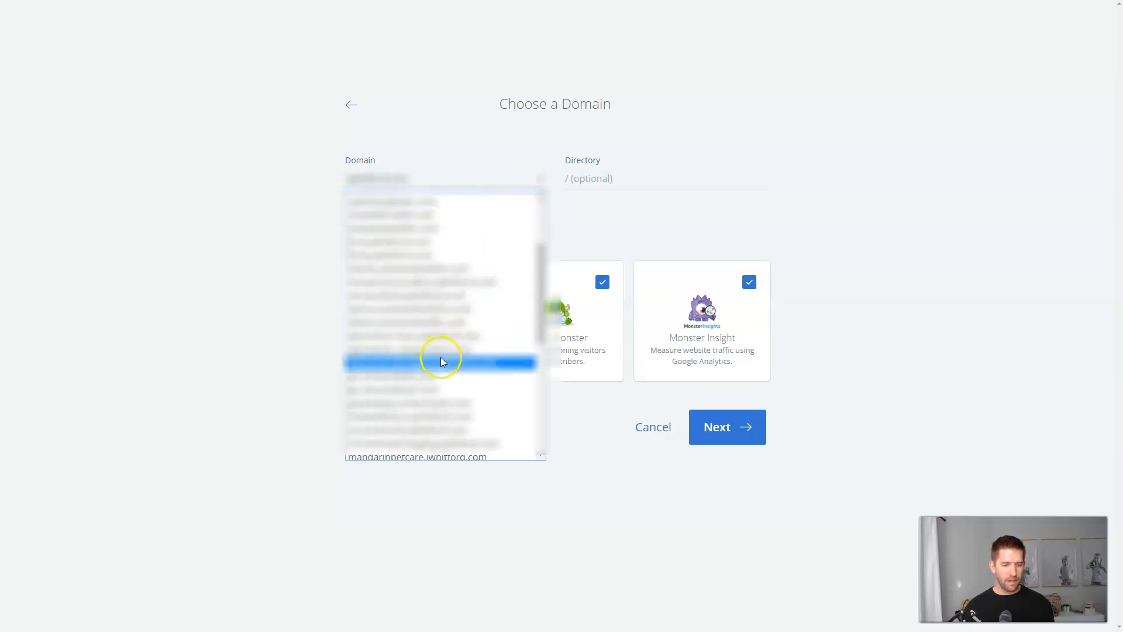
scroll(426, 364, down, 3)
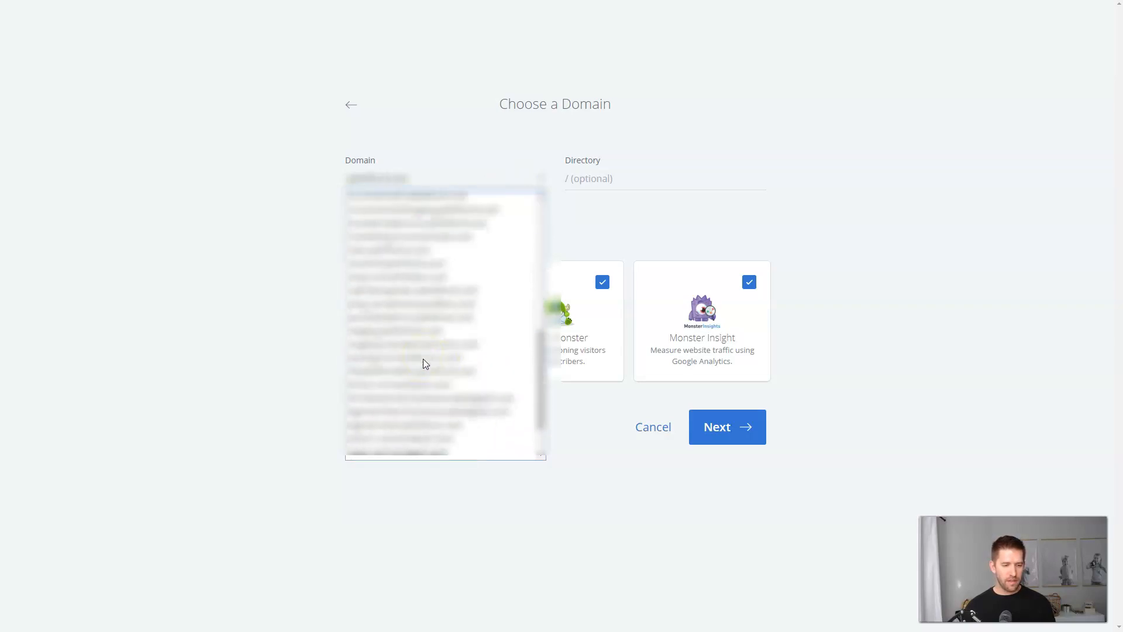
click(414, 397)
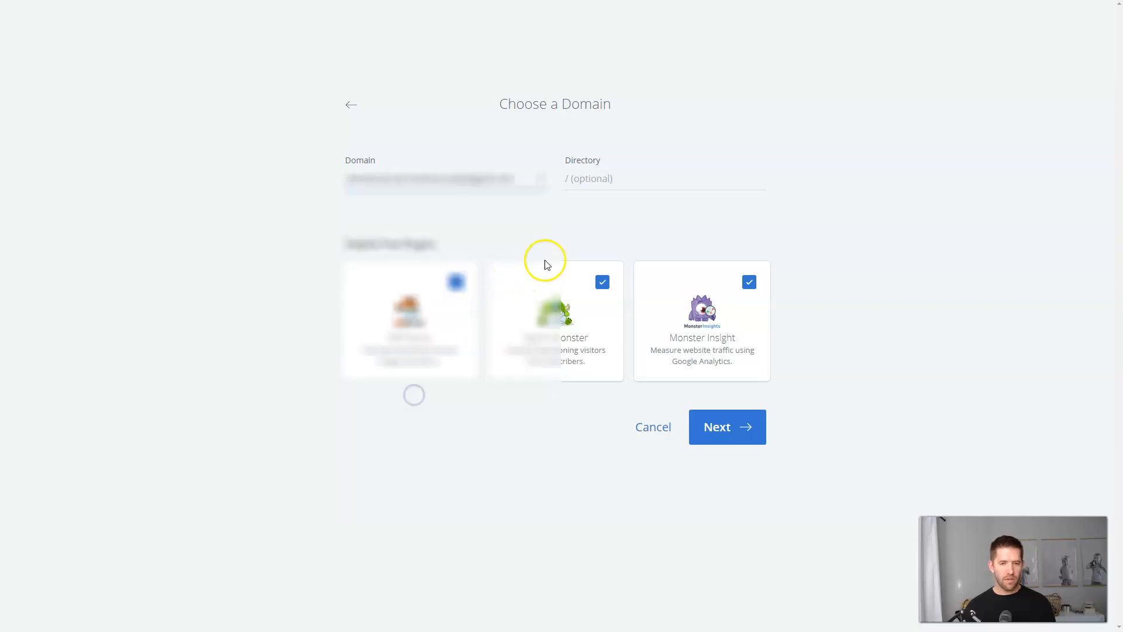
click(456, 282)
click(602, 286)
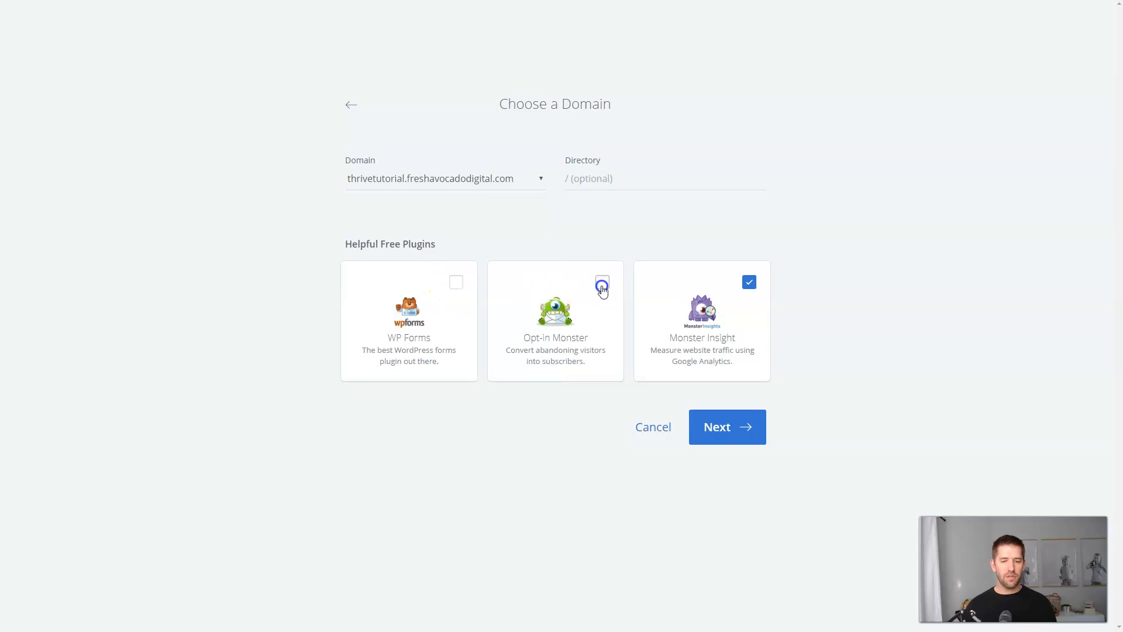
click(752, 287)
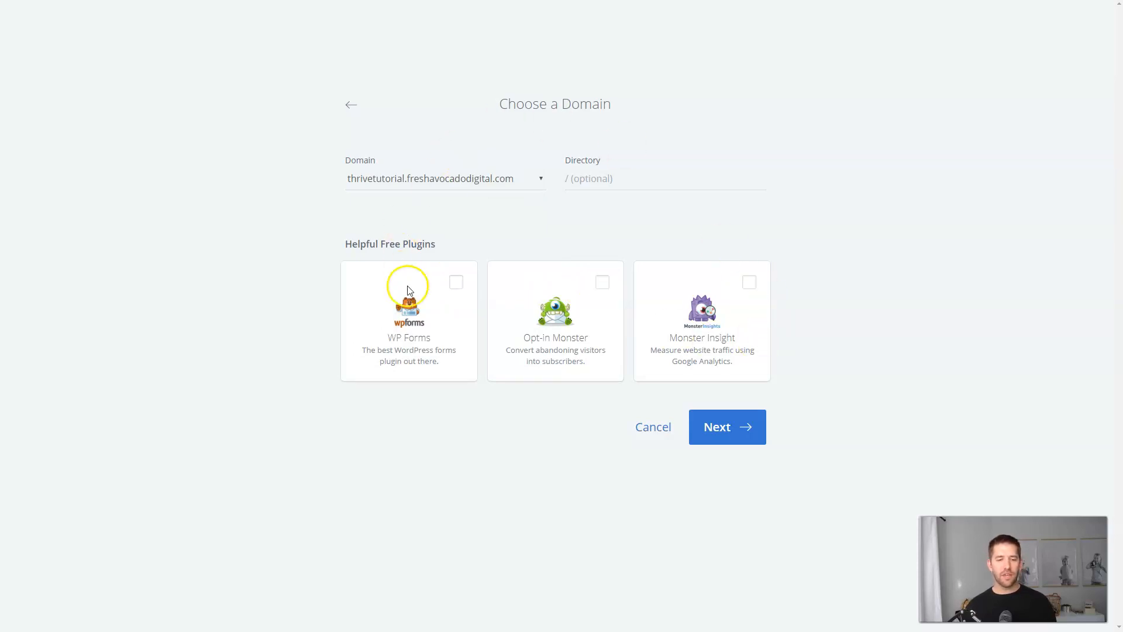
click(735, 437)
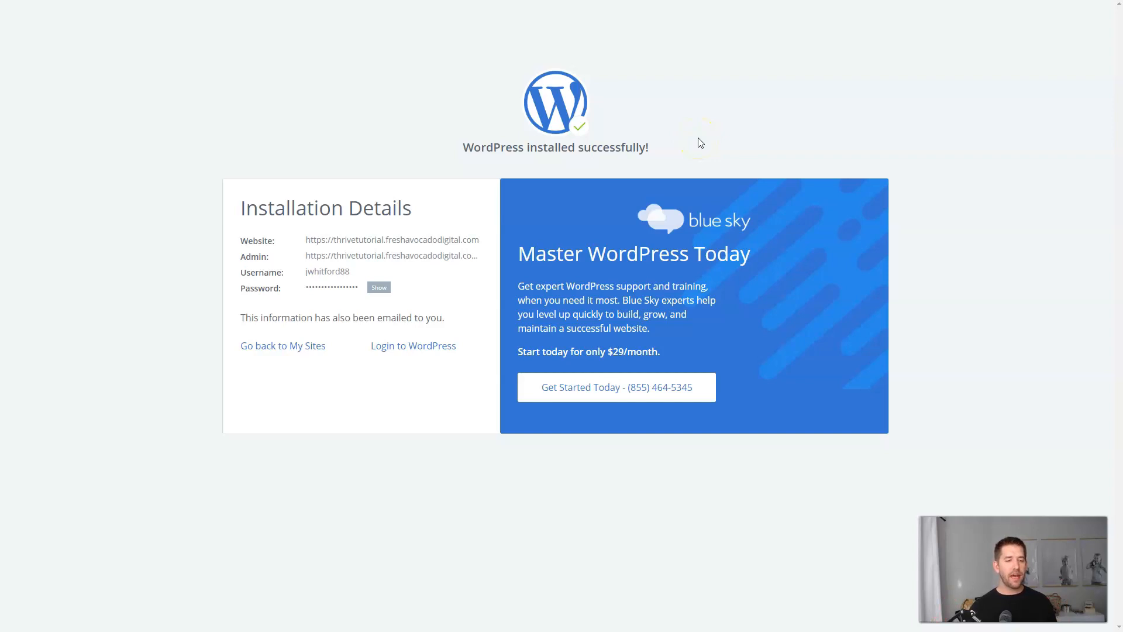
Log into the new site, check the Hello world front page, then return to the Dashboard.
click(388, 349)
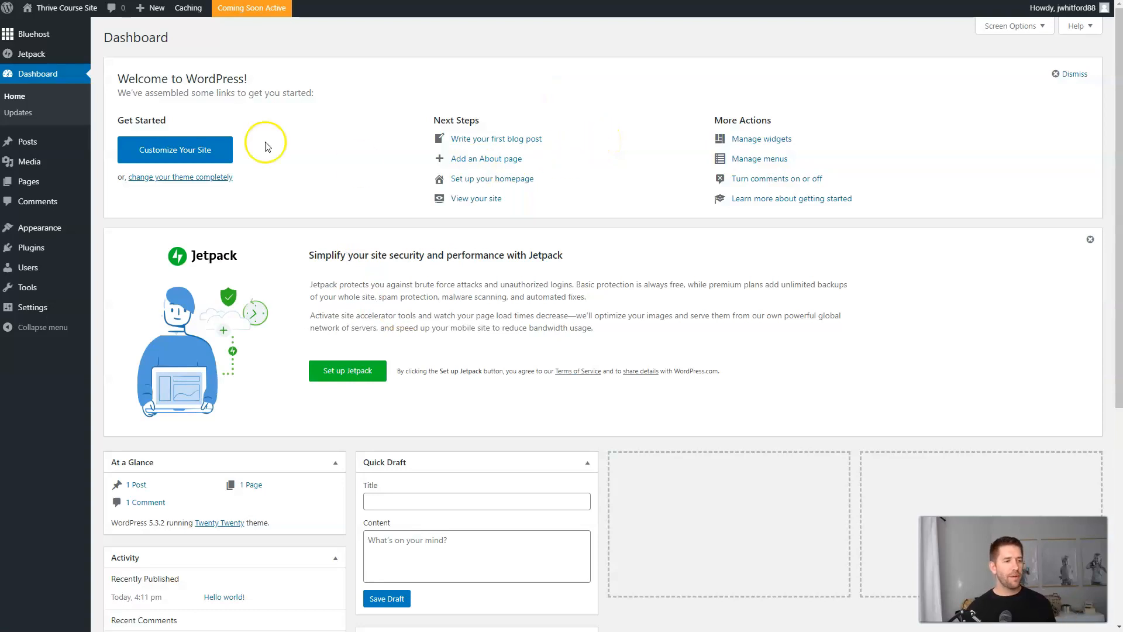
mouse_move(57, 22)
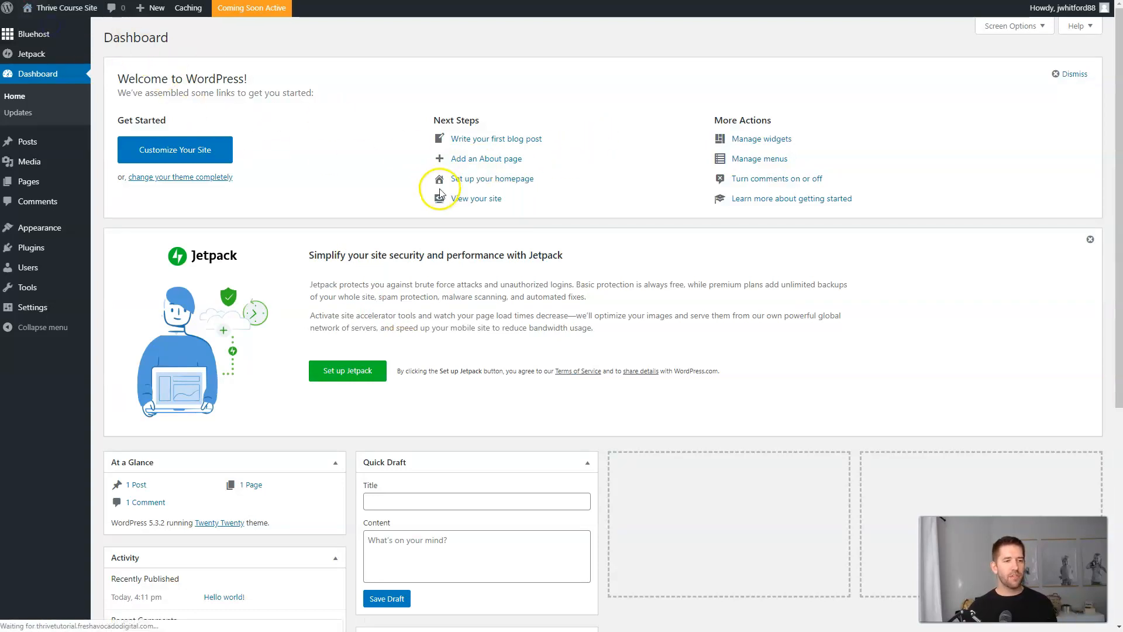
click(442, 197)
scroll(703, 281, down, 4)
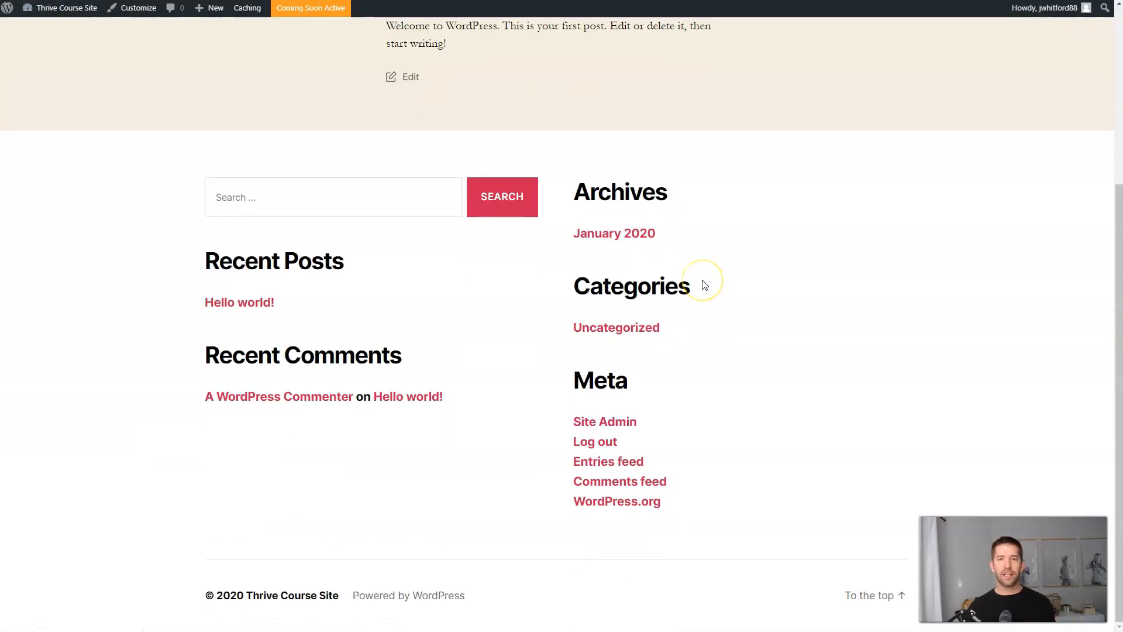
scroll(705, 285, up, 4)
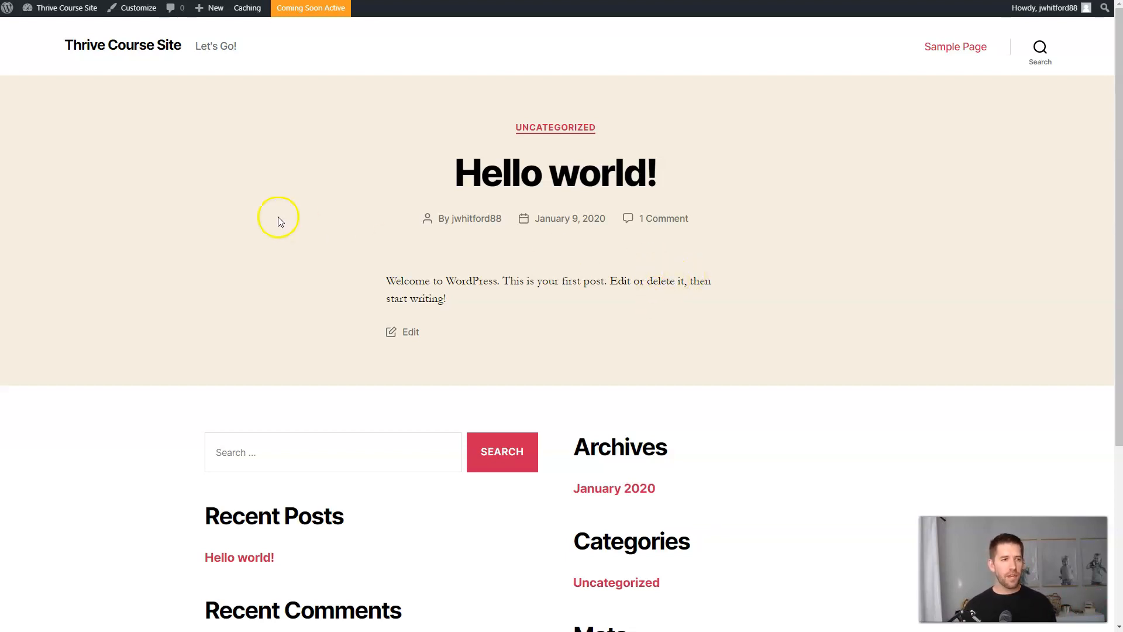
mouse_move(73, 9)
click(57, 29)
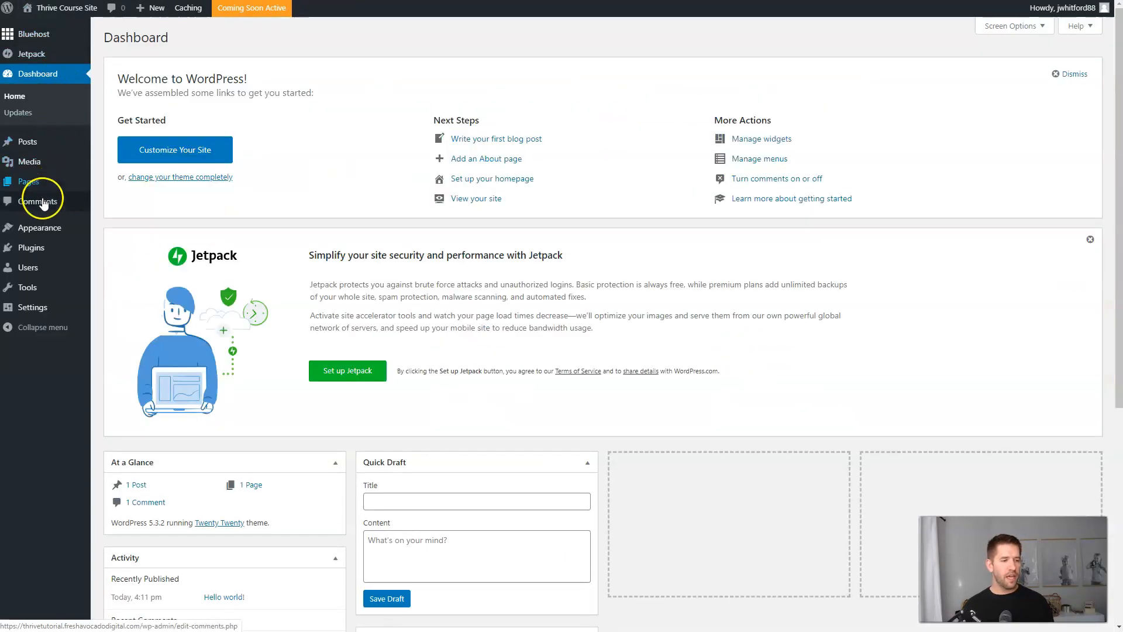
Bulk-delete the Akismet Anti-Spam and Hello Dolly plugins from Installed Plugins.
mouse_move(35, 245)
click(97, 256)
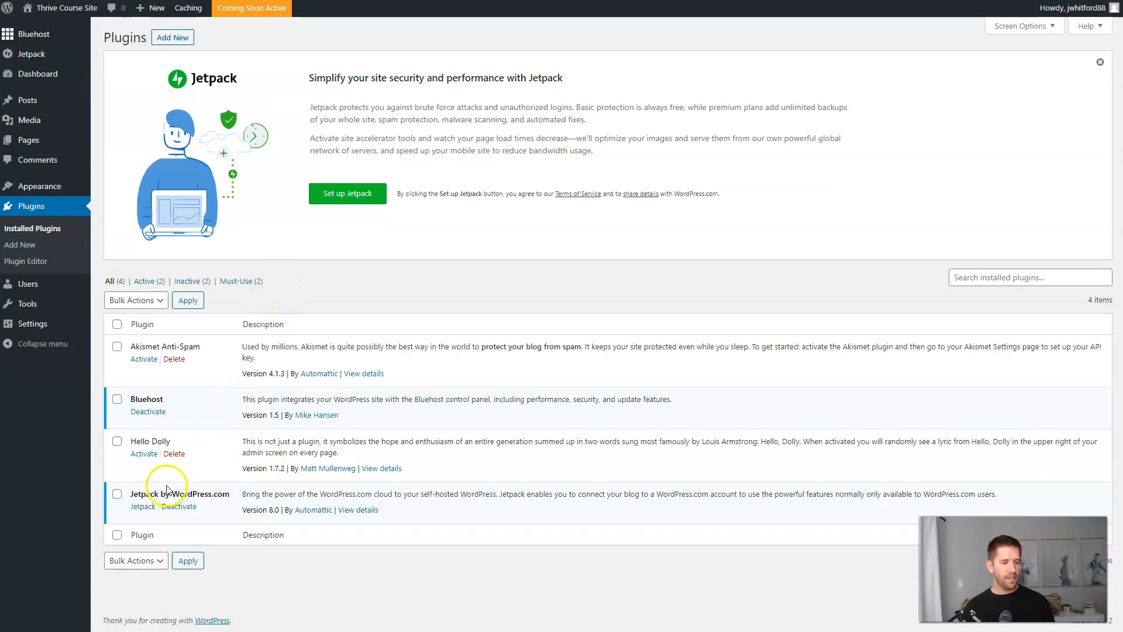
click(117, 441)
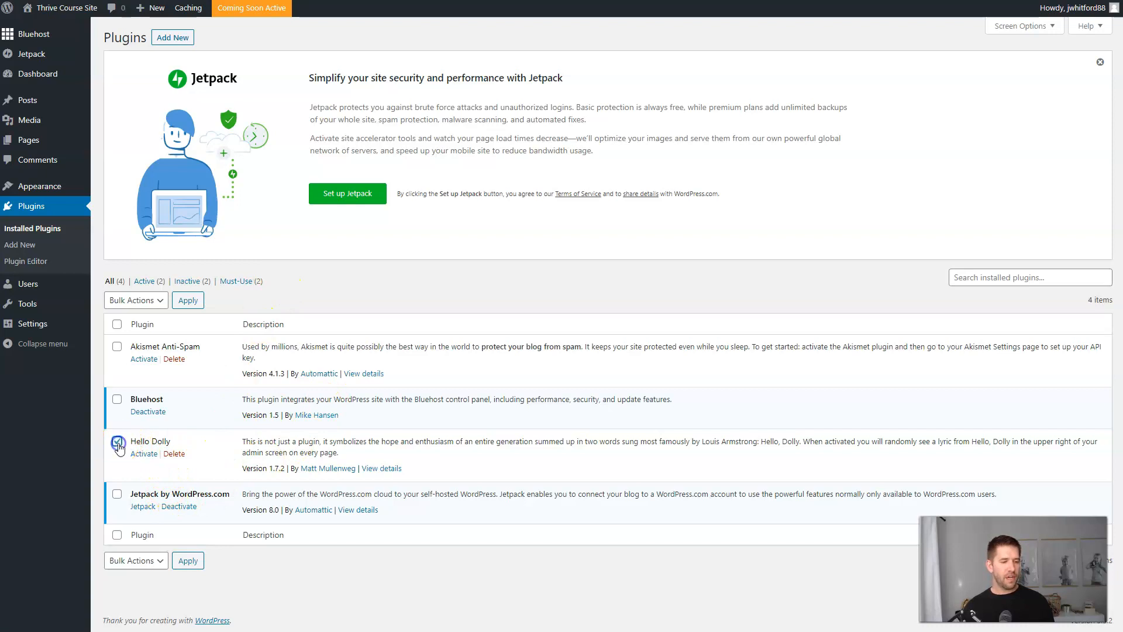
click(116, 348)
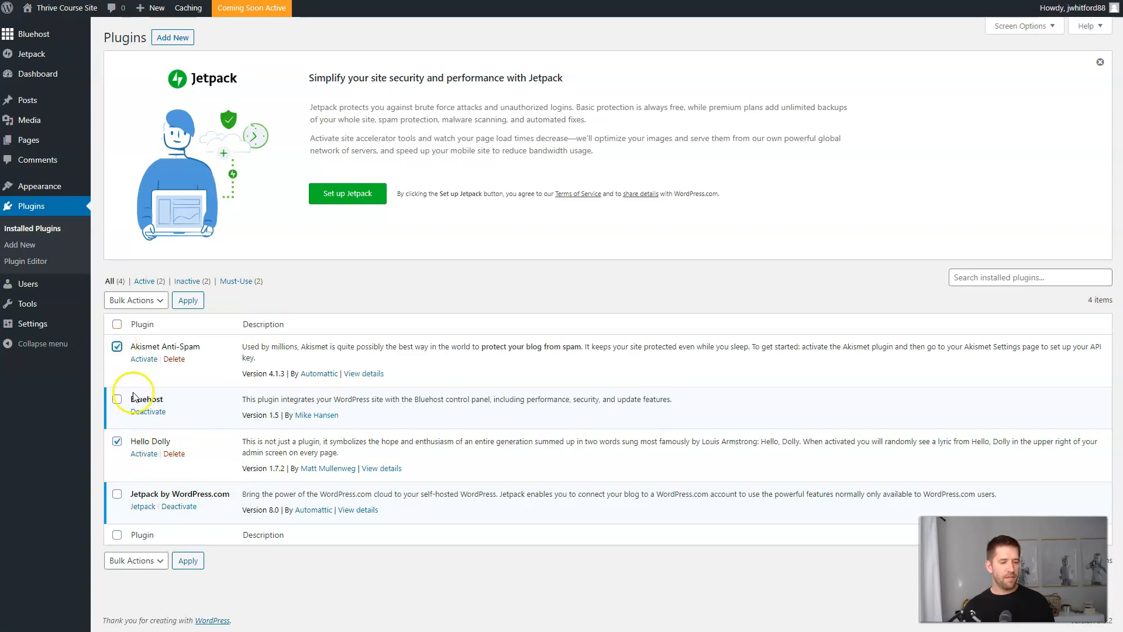
click(146, 301)
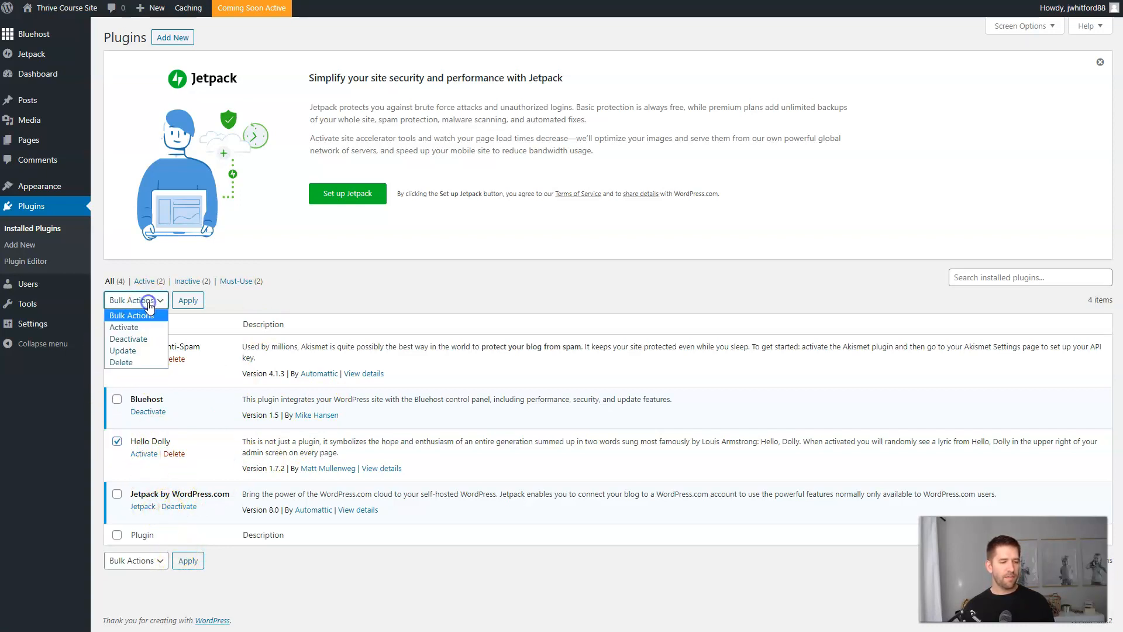
click(124, 362)
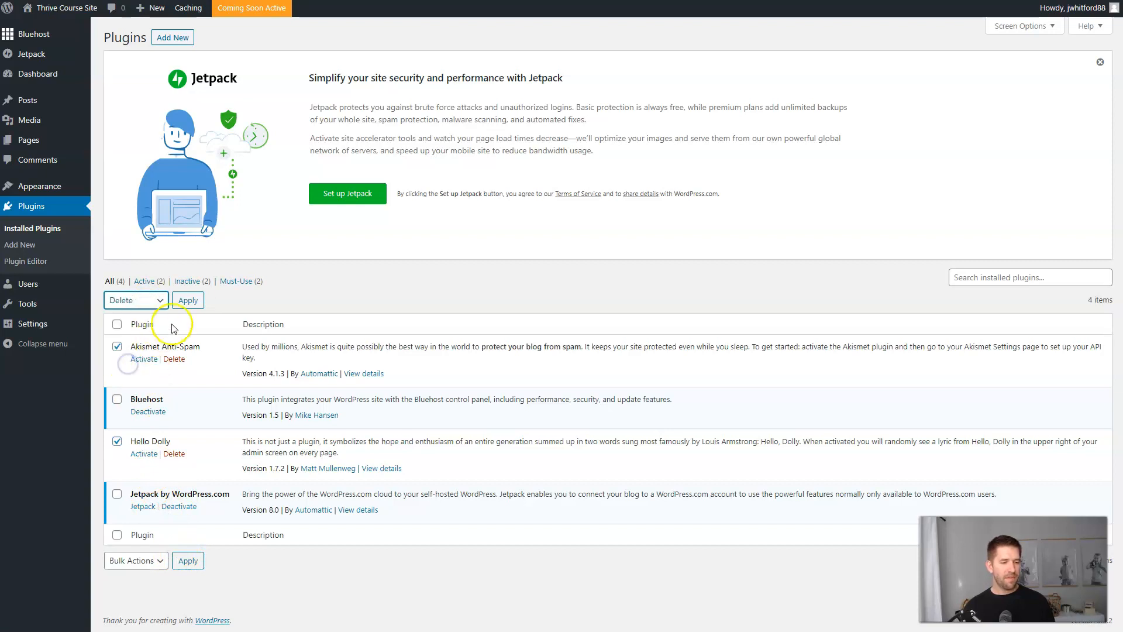
click(190, 300)
click(617, 65)
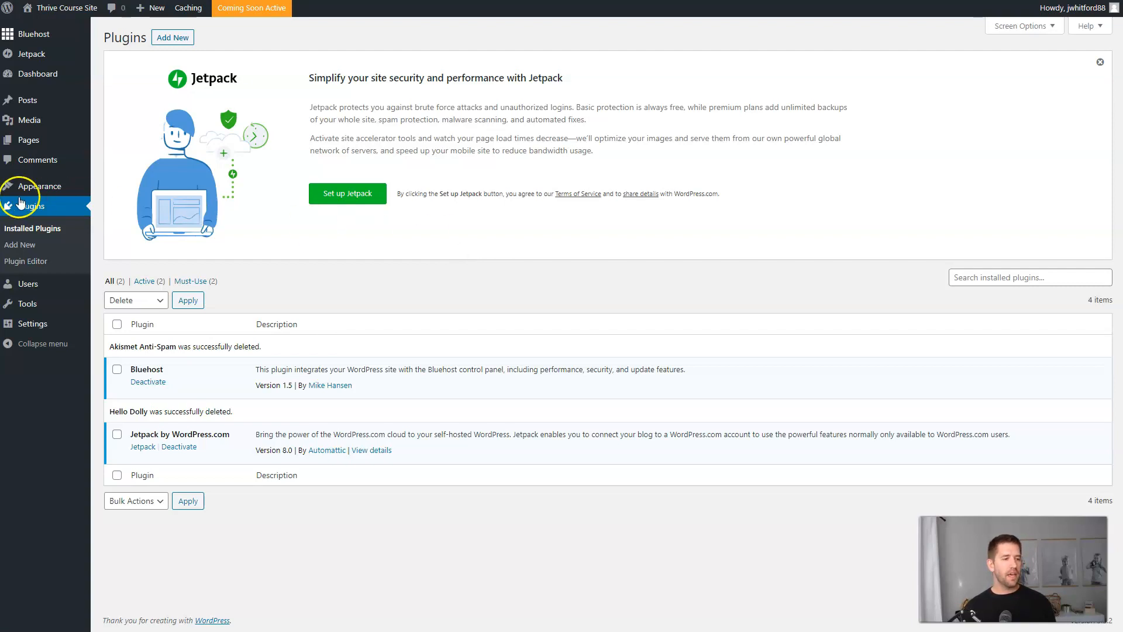
mouse_move(21, 190)
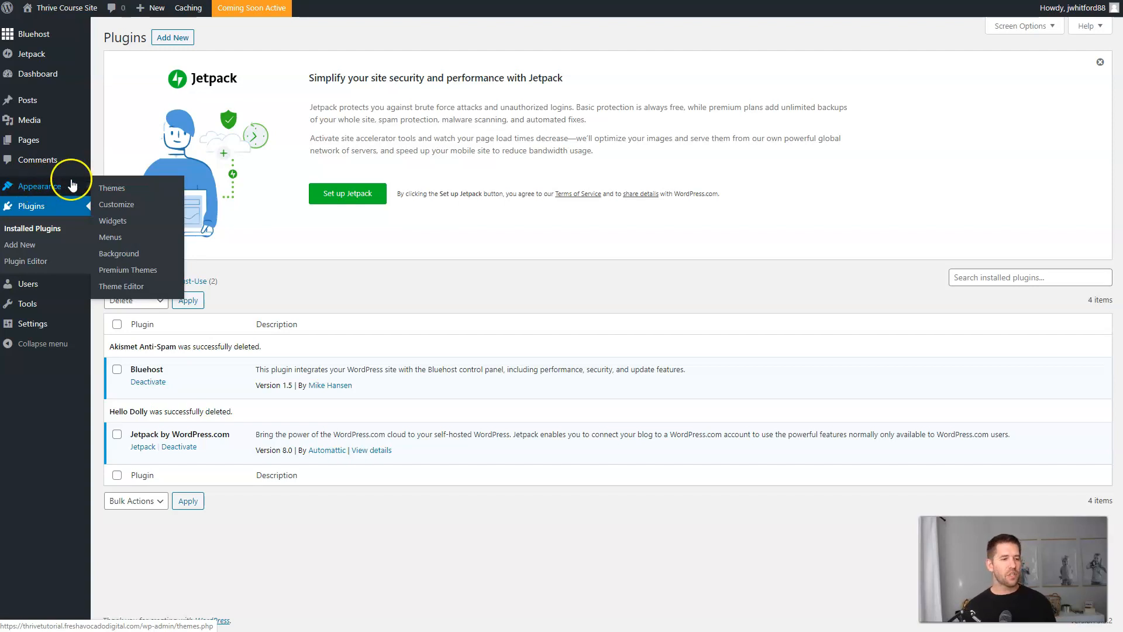
Search the theme directory for 'astra' and install the Astra theme.
click(112, 188)
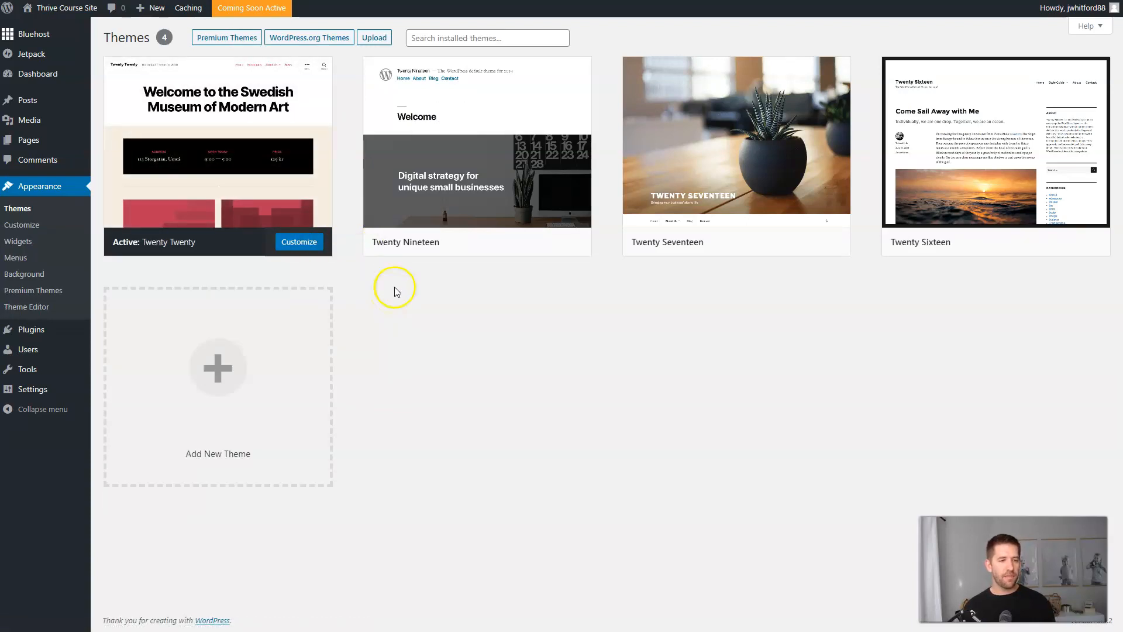
click(215, 356)
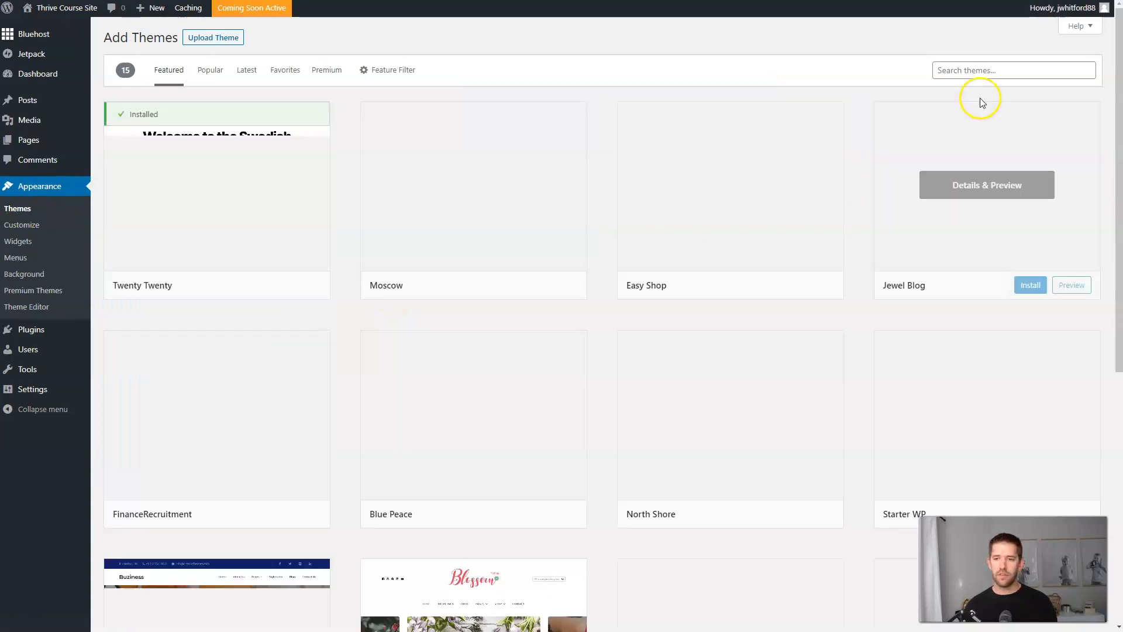
click(995, 70)
text(astra)
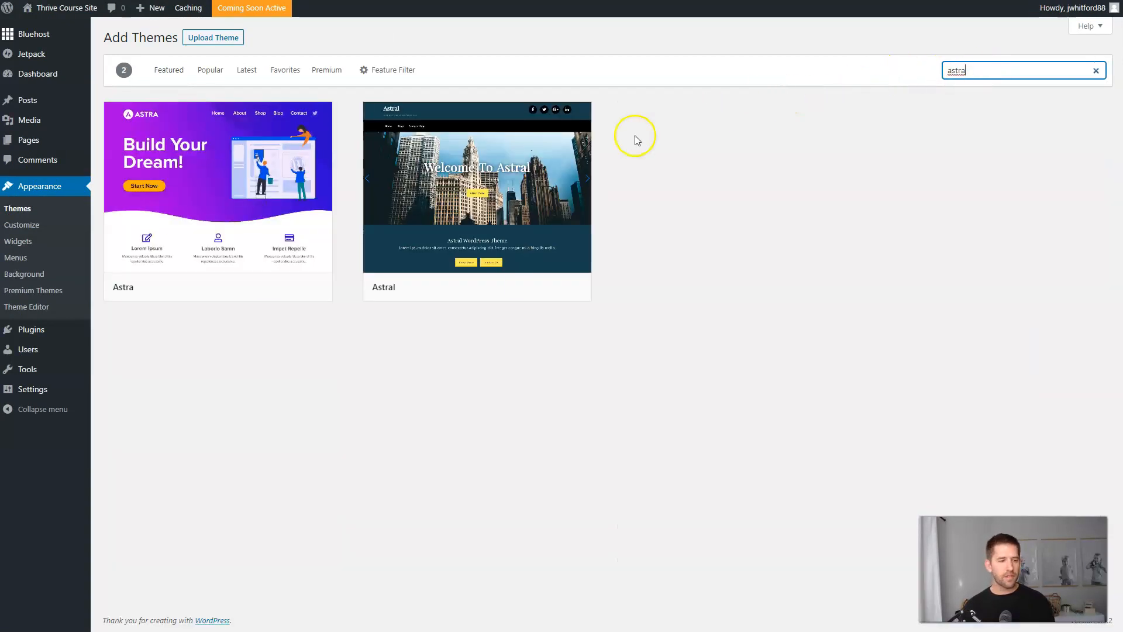
click(252, 288)
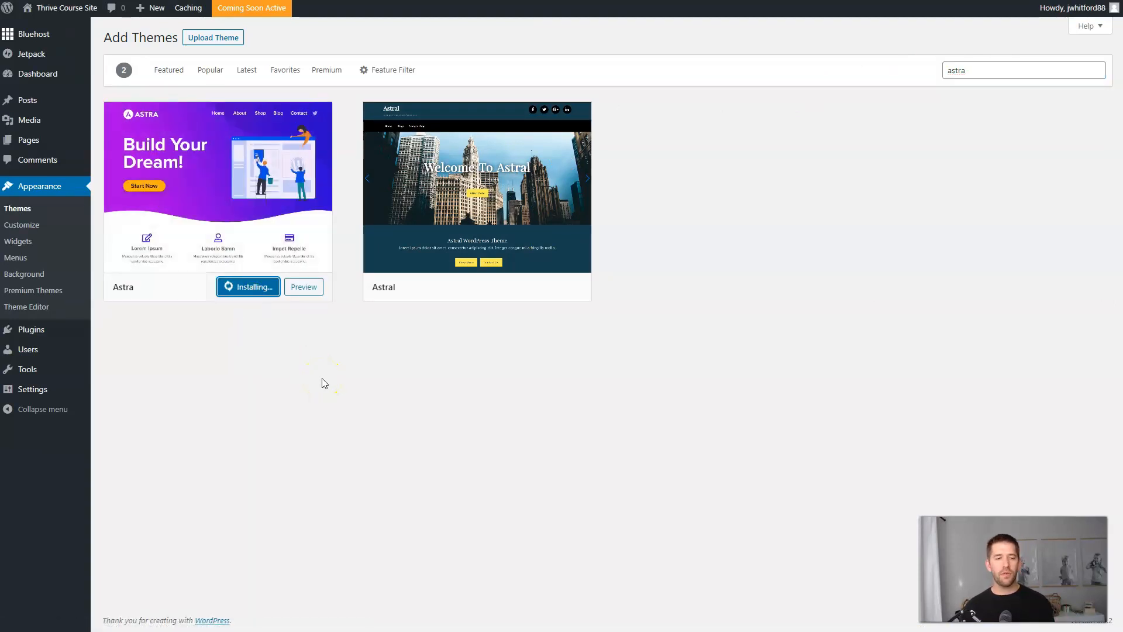
click(317, 394)
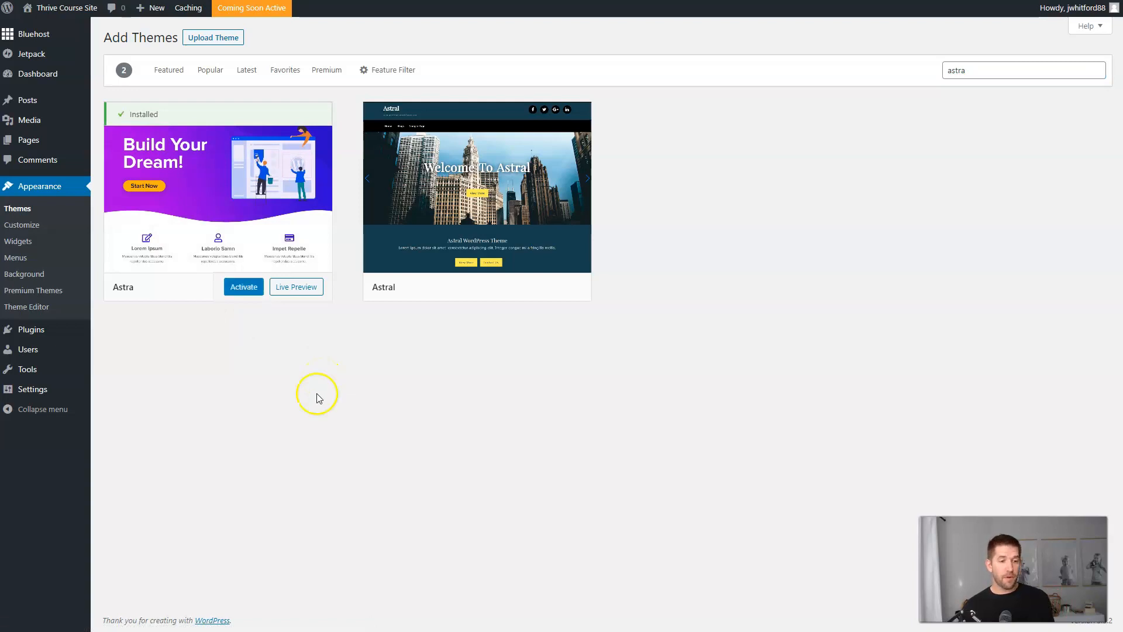
Activate Astra and view the site's front page with the new theme.
click(244, 287)
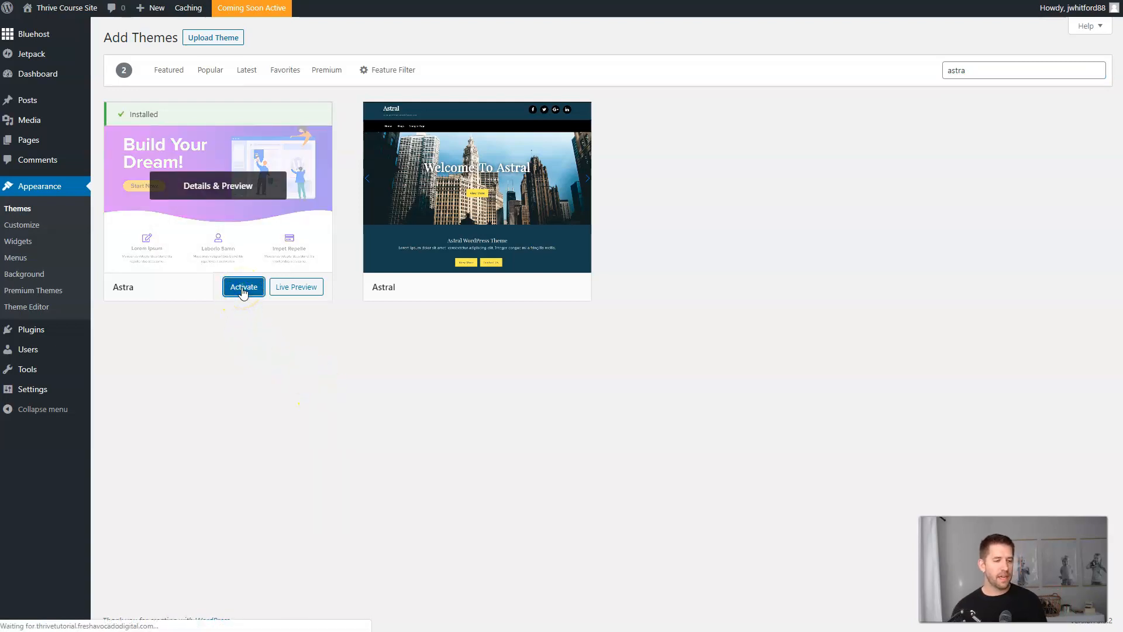
mouse_move(59, 7)
click(51, 29)
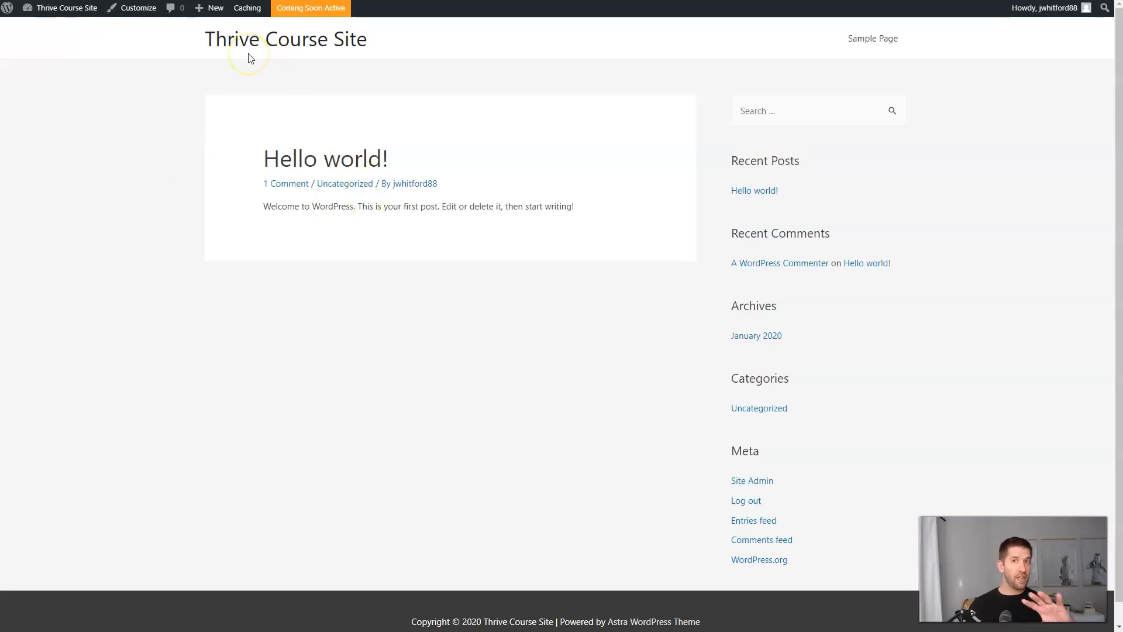
click(261, 66)
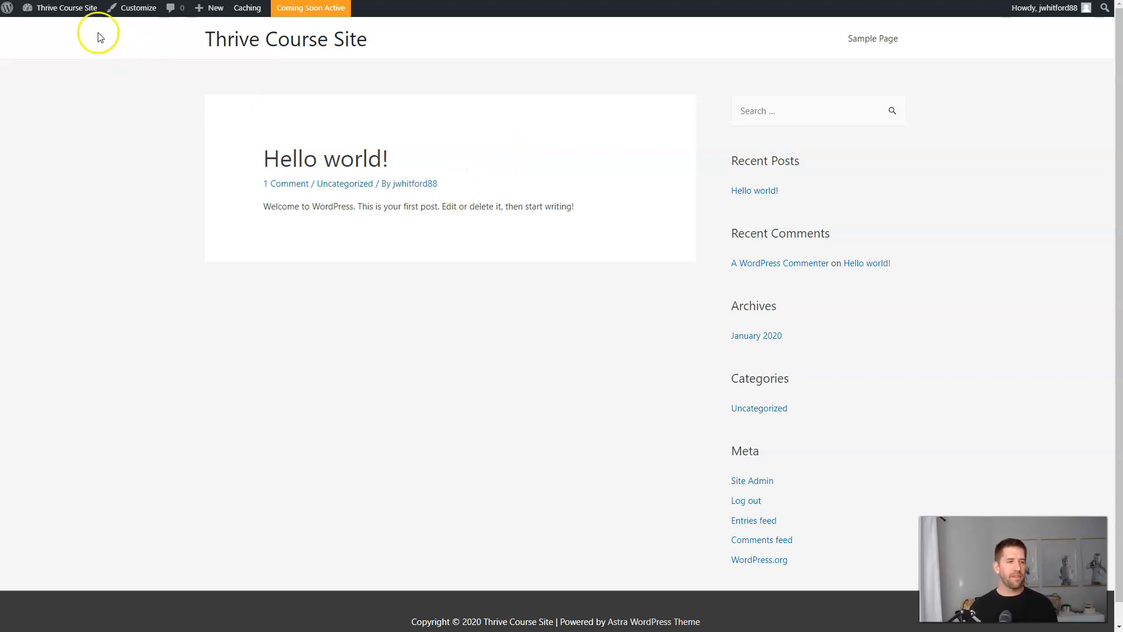
Return to the admin Dashboard and go to Plugins > Add New.
click(70, 32)
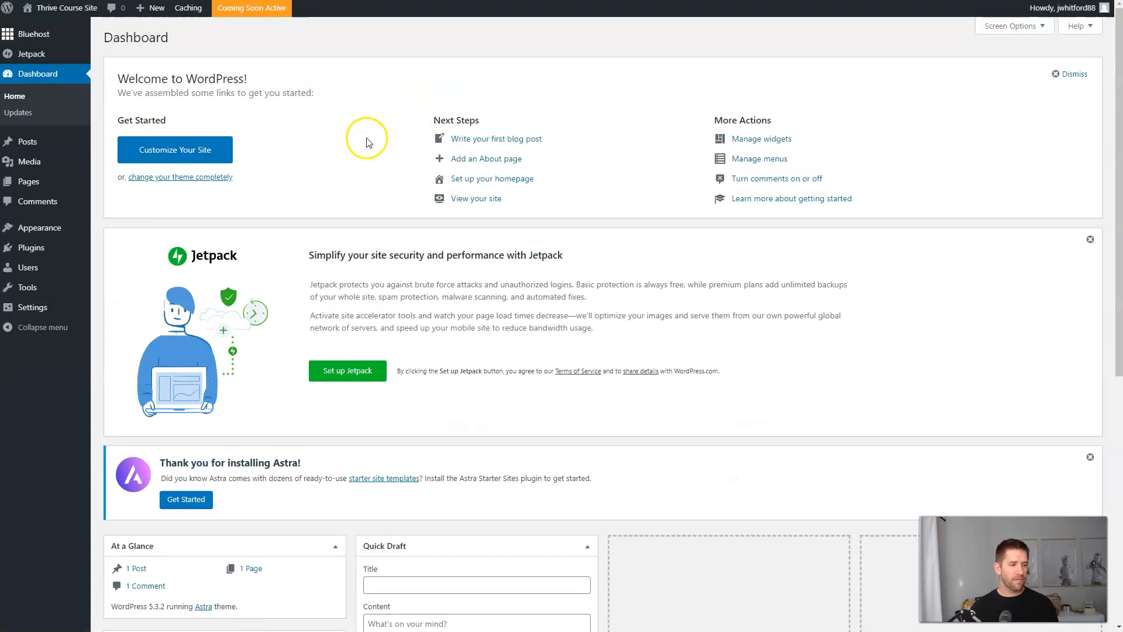
mouse_move(32, 248)
click(117, 266)
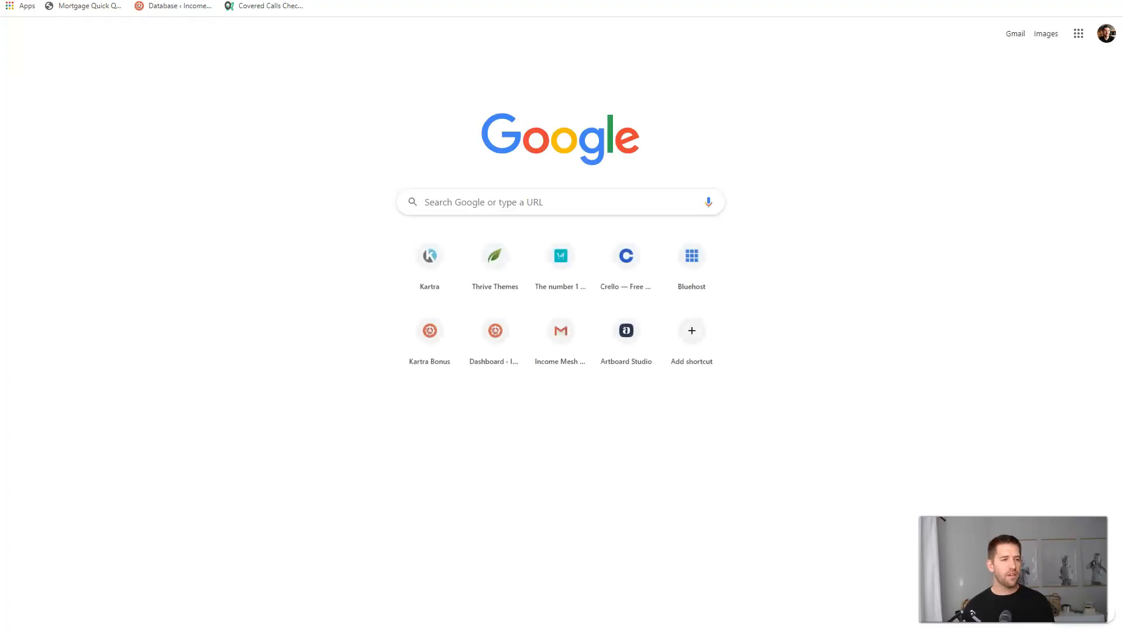
Load incomemesh.com/thrivethemes and jump to the membership pricing plans.
text(incomemesh.com/thrivethemes)
key(Return)
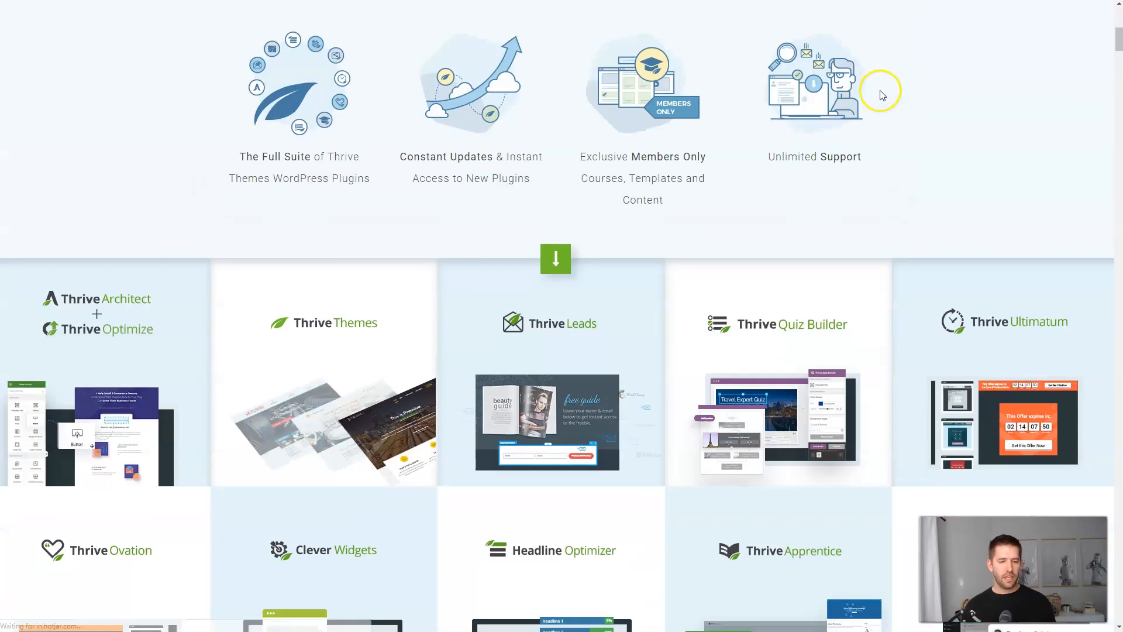
scroll(880, 93, down, 4)
scroll(102, 128, up, 1)
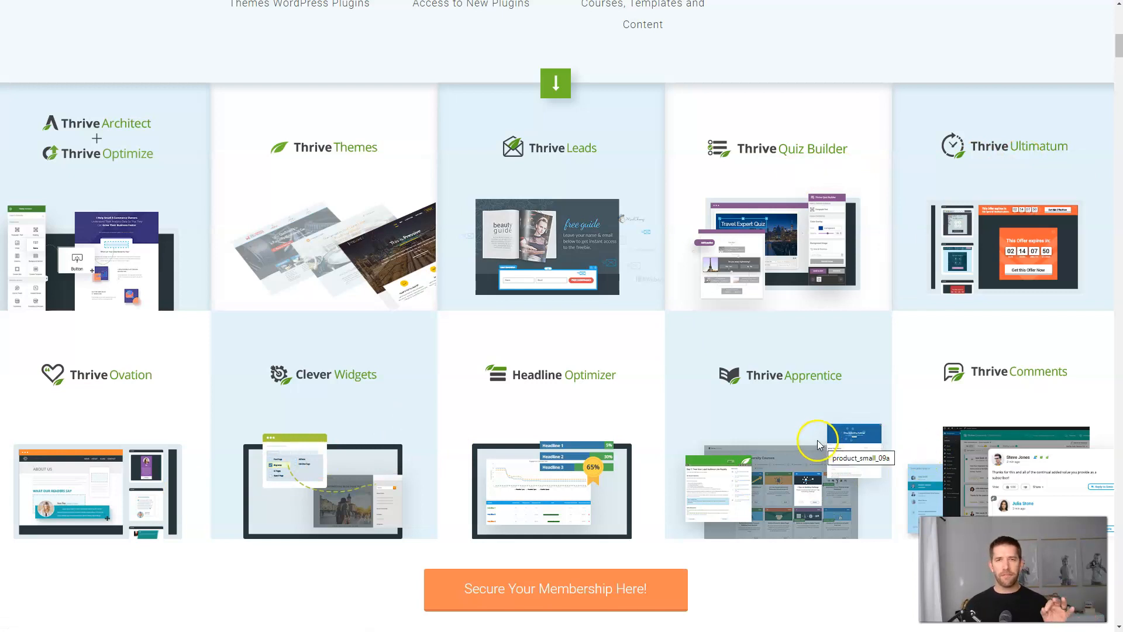
scroll(817, 443, down, 3)
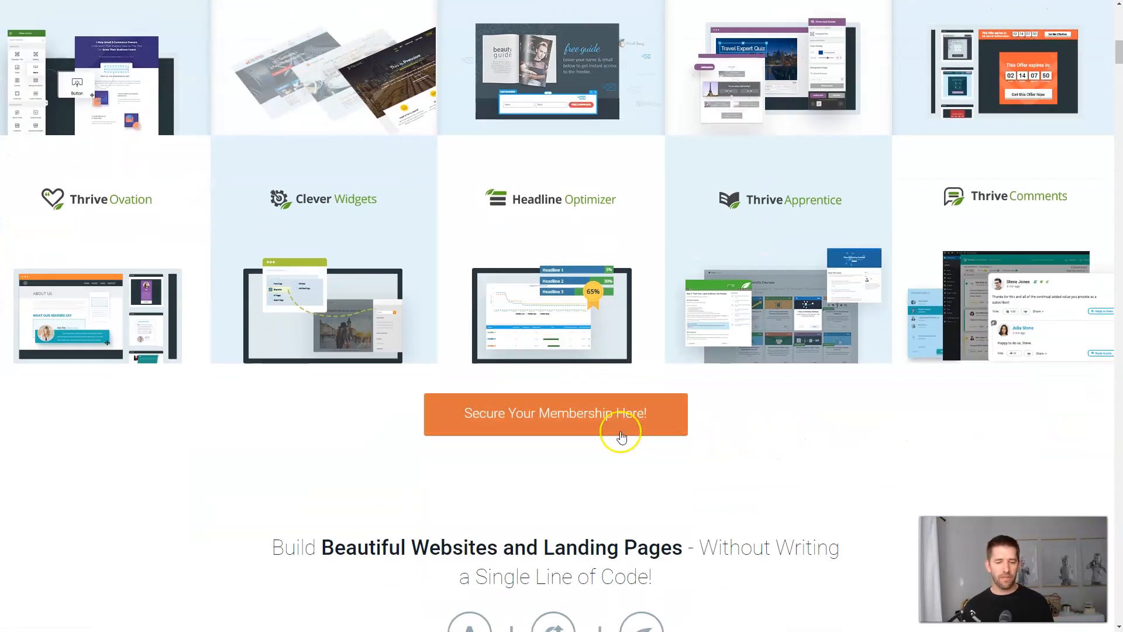
scroll(622, 431, down, 1)
scroll(696, 424, down, 2)
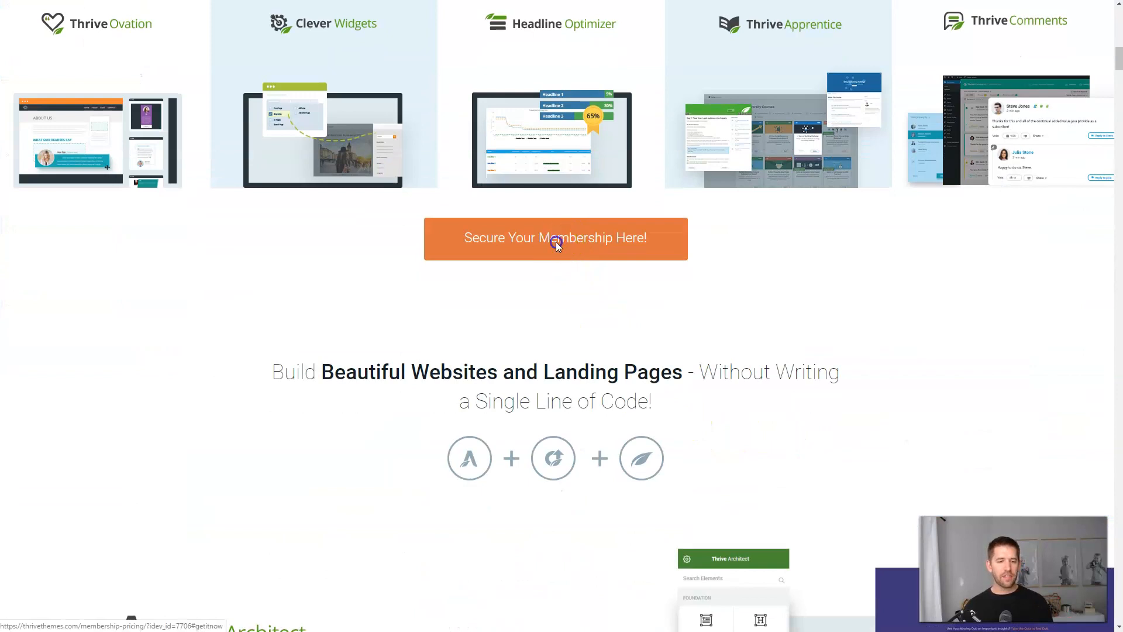
click(555, 241)
Compare the $19/month Thrive and $49/month Agency memberships, toggling quarterly and annual pricing.
drag(367, 282, 476, 293)
click(476, 292)
drag(641, 284, 760, 286)
click(776, 288)
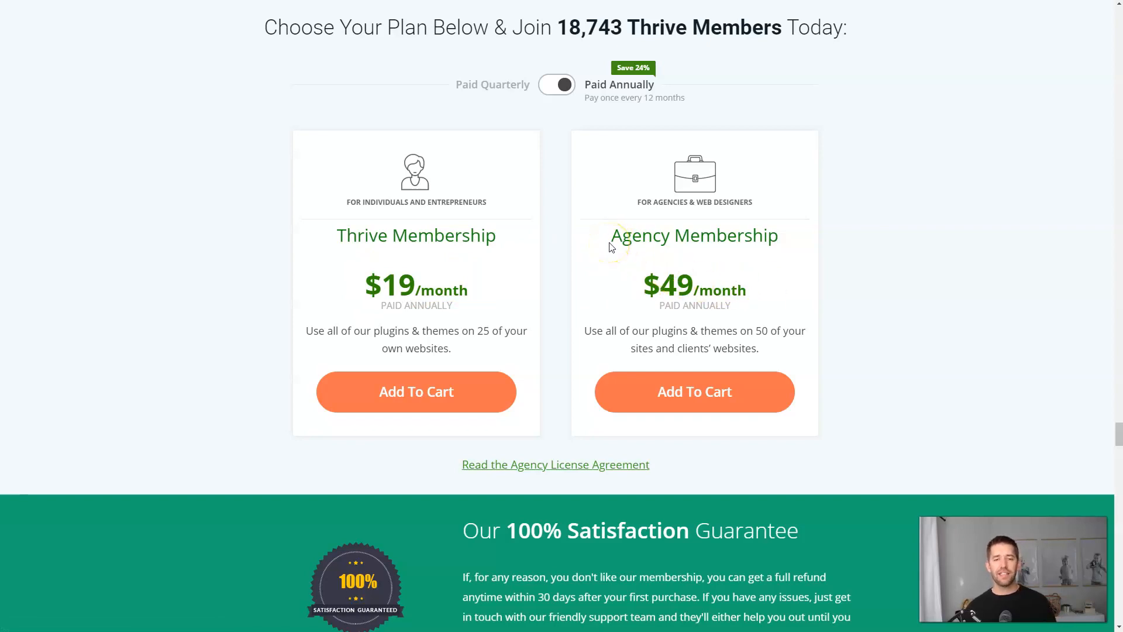
drag(610, 240, 789, 240)
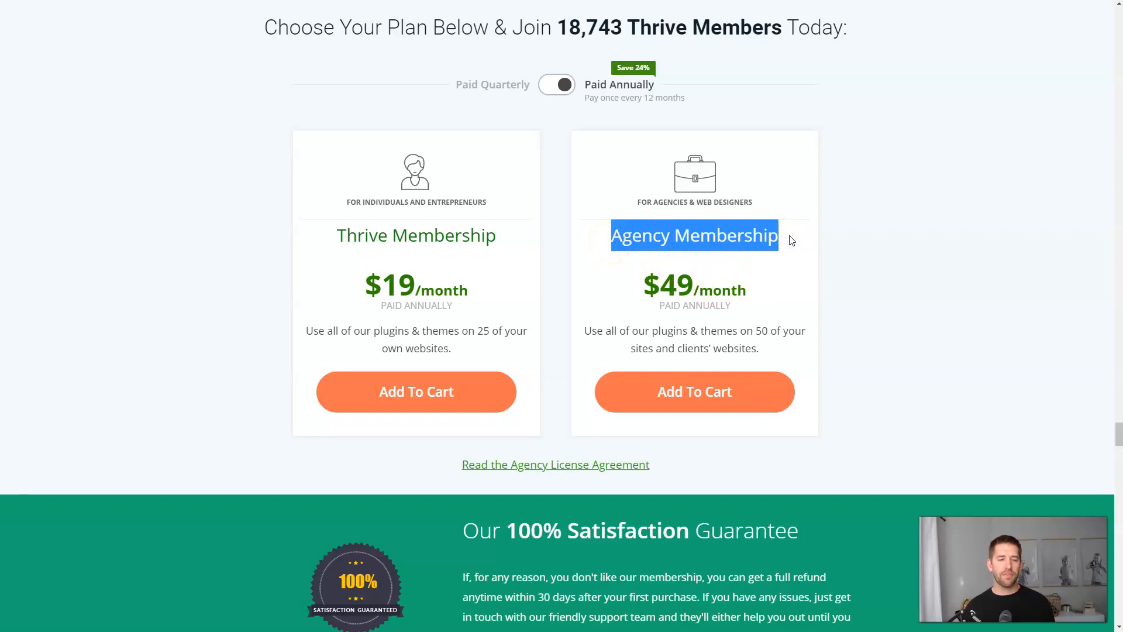
click(790, 238)
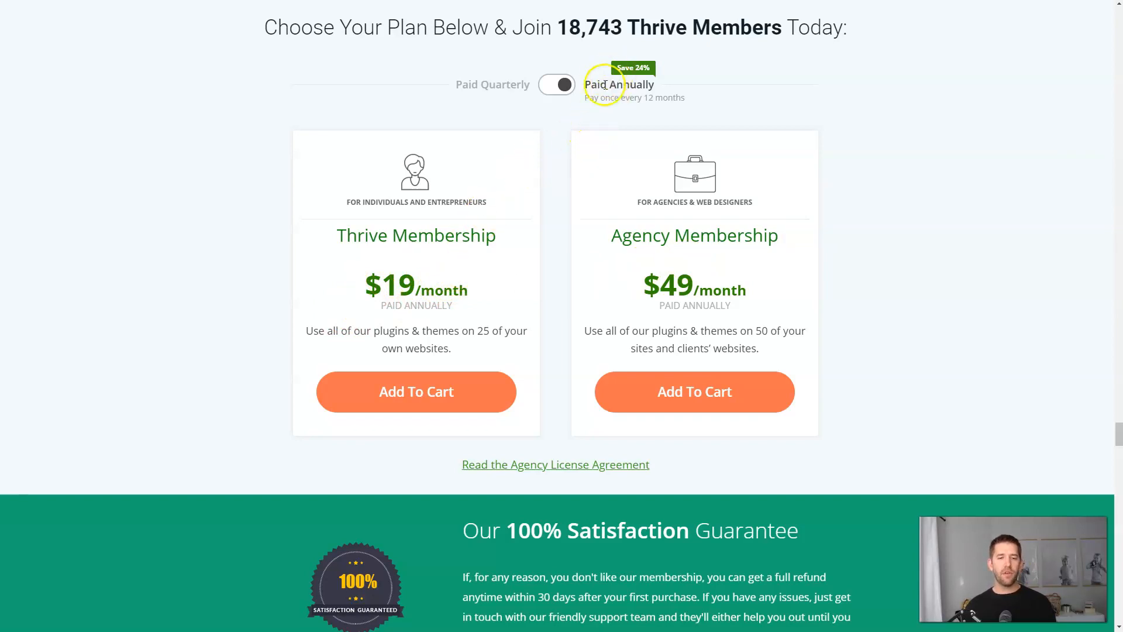
click(559, 87)
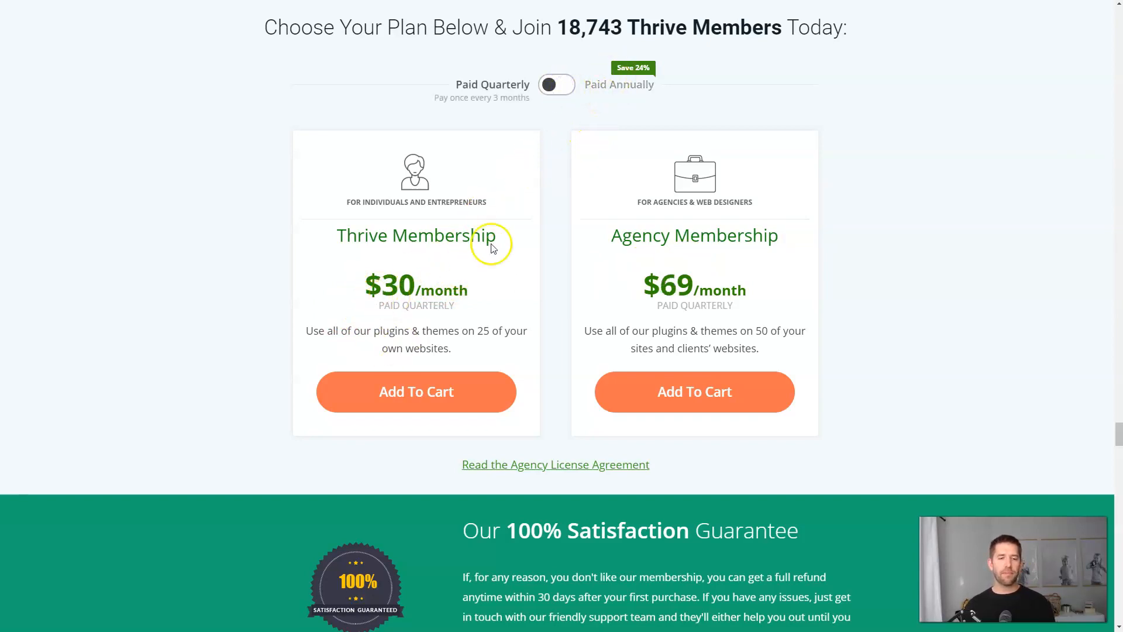
click(562, 94)
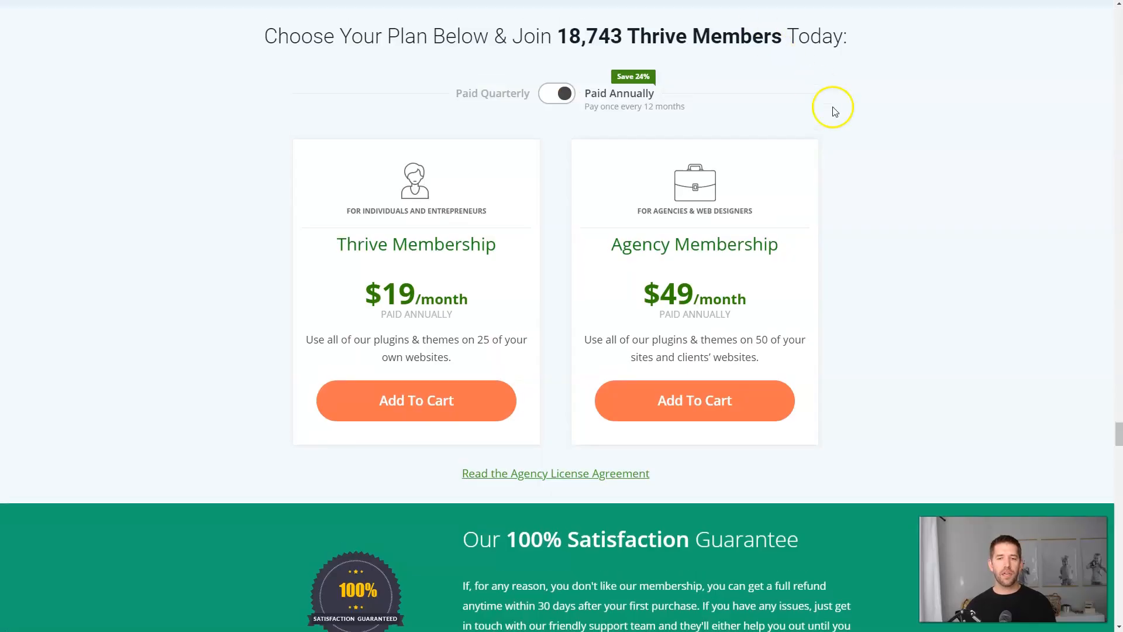
Download the thrive-product-manager-1.2.1.zip plugin from the member dashboard.
scroll(832, 105, up, 10)
scroll(861, 113, up, 12)
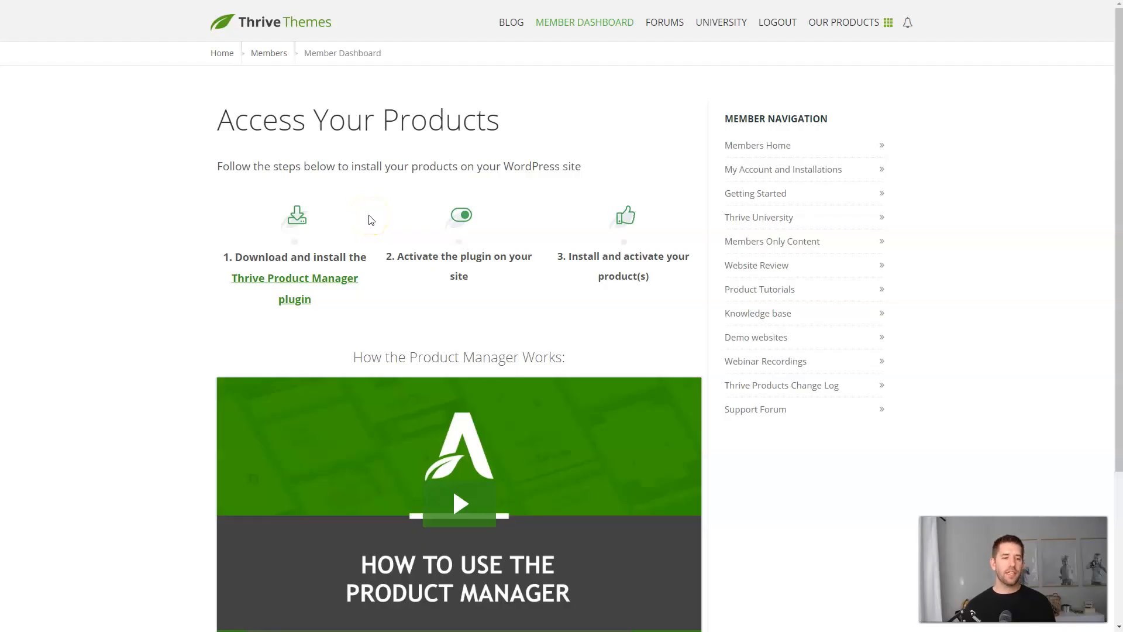
click(300, 289)
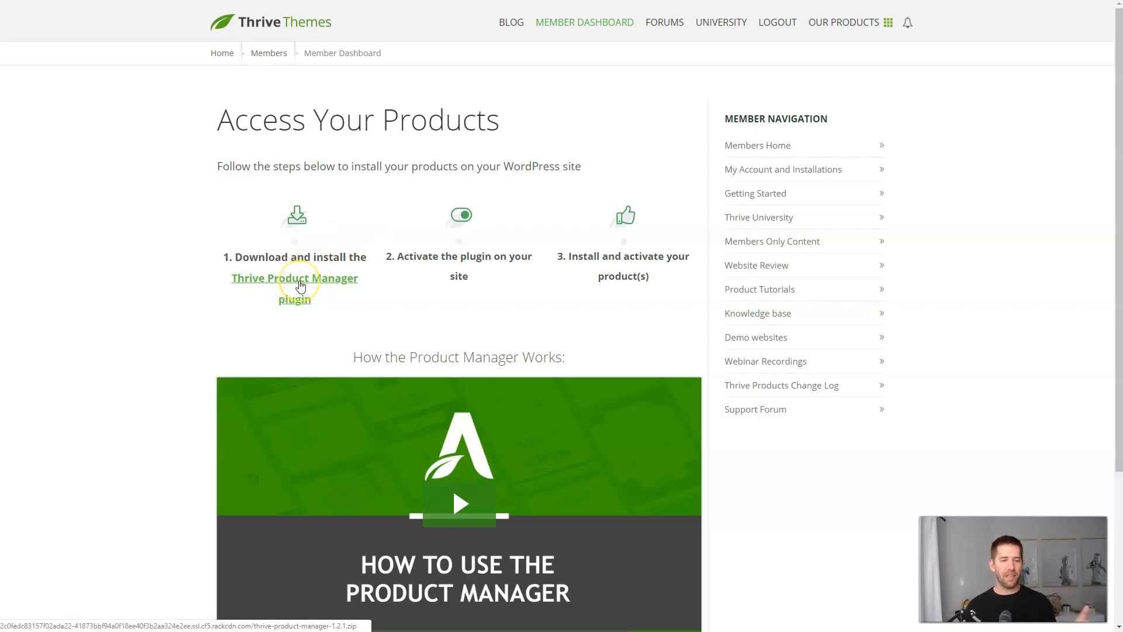
click(300, 286)
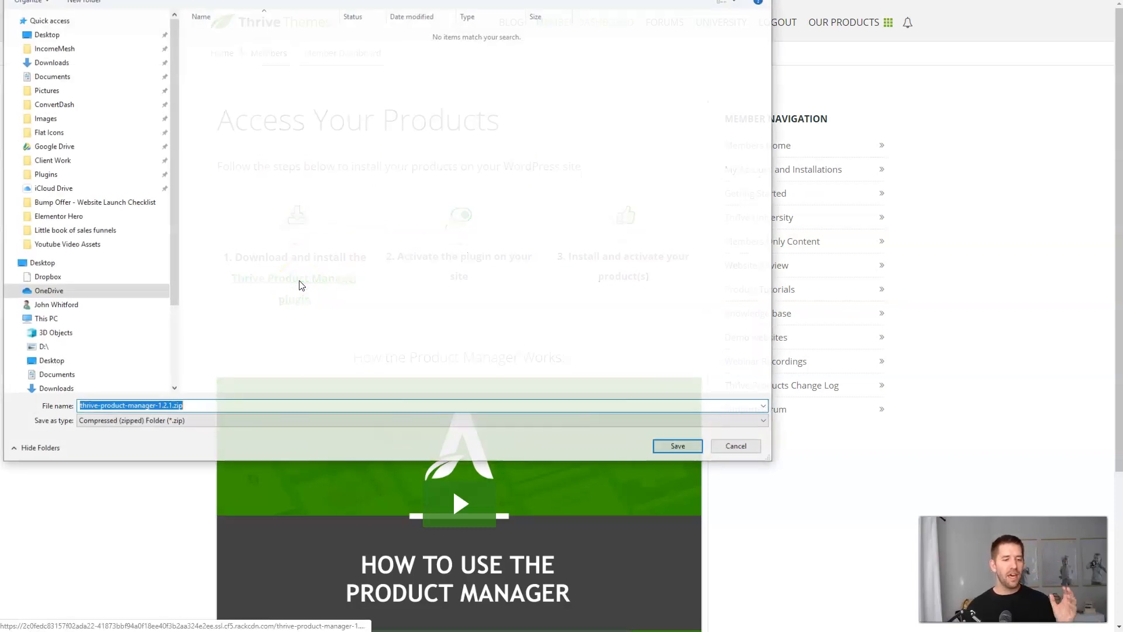
key(Return)
click(341, 125)
Upload thrive-product-manager-1.2.1.zip as a plugin, install it and activate it.
click(175, 12)
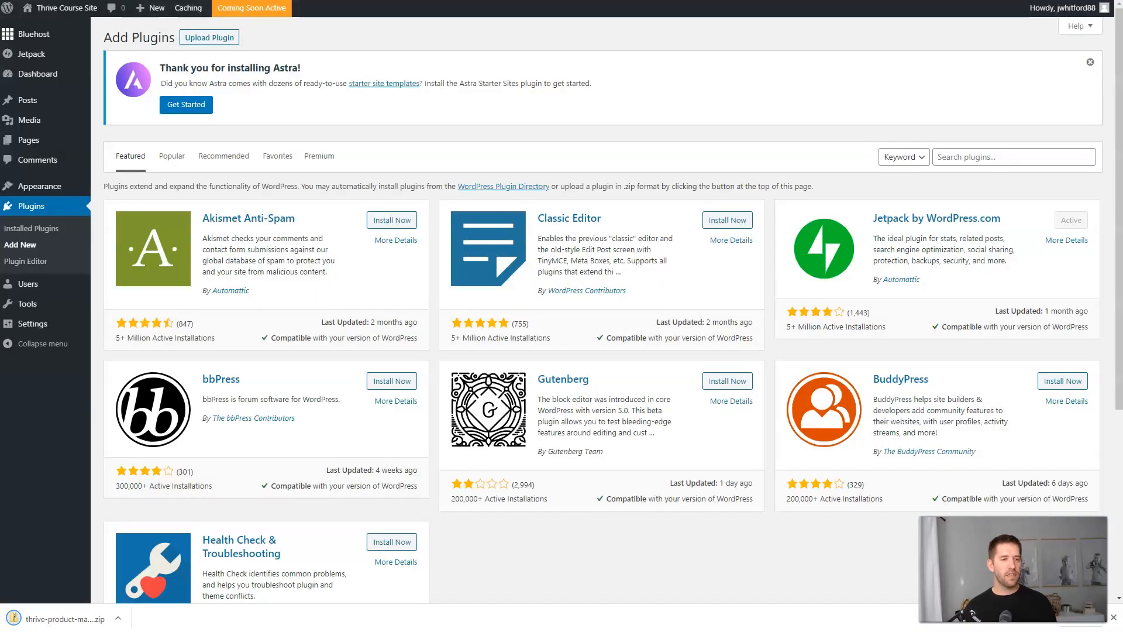
click(199, 37)
click(55, 624)
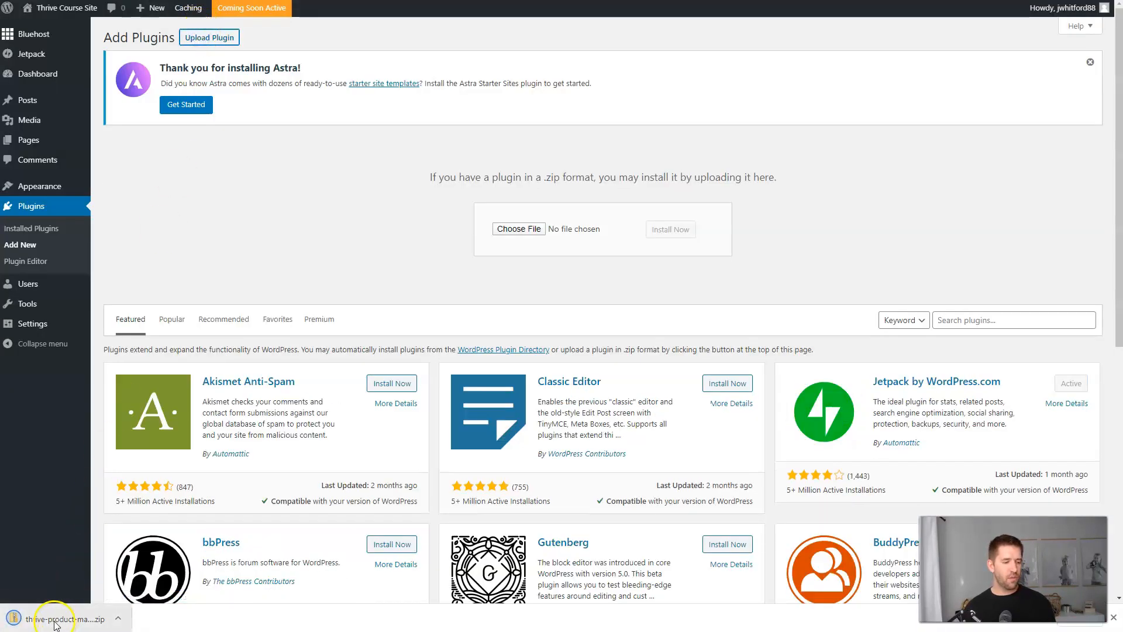
drag(46, 624, 514, 229)
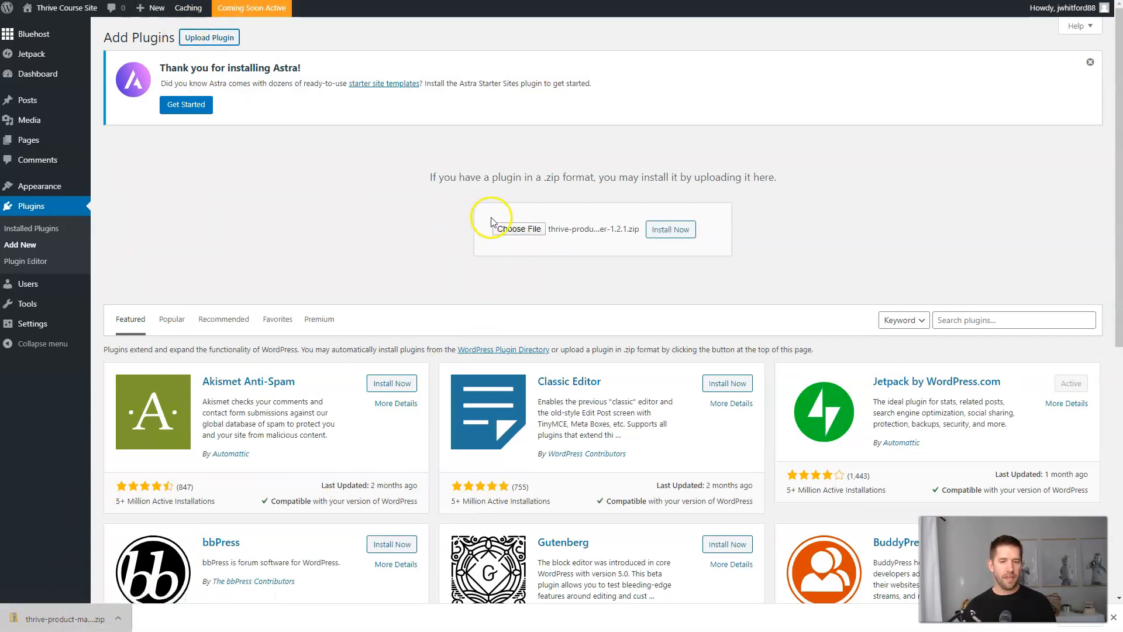
click(667, 232)
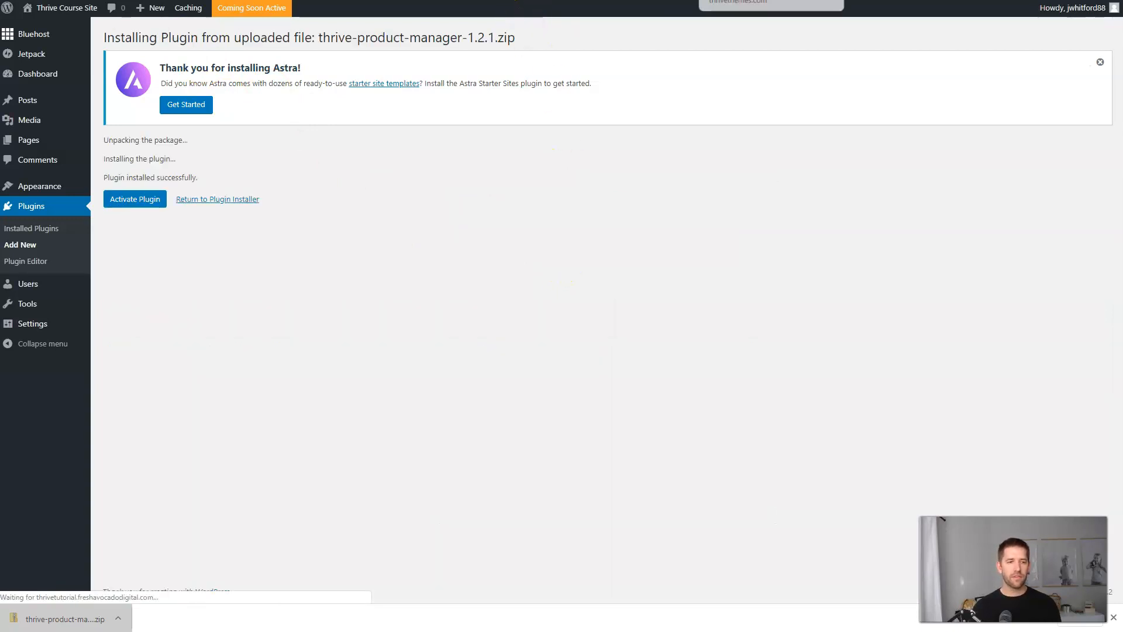
click(138, 201)
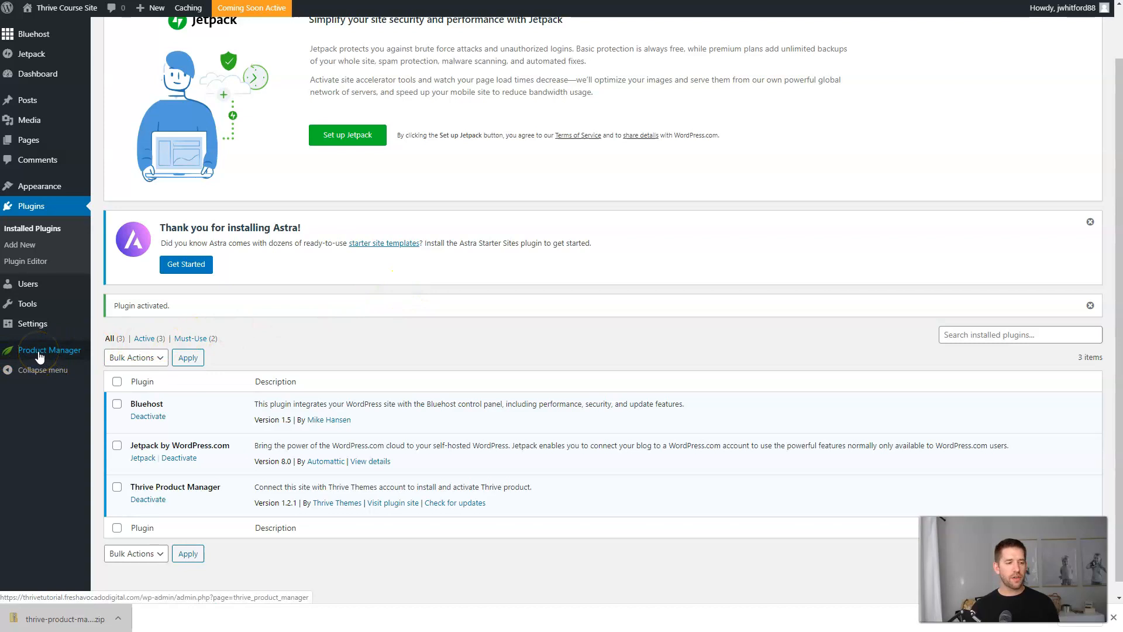
click(33, 353)
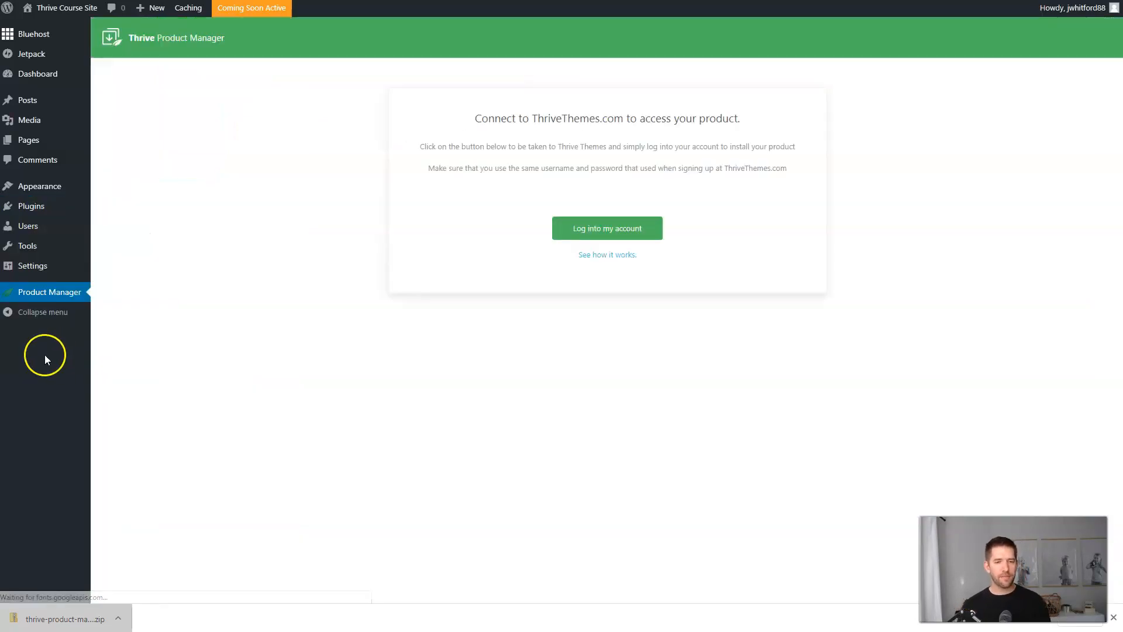
Log into Thrive Themes and install Leads, Apprentice, Architect, Comments and Optimize.
click(601, 237)
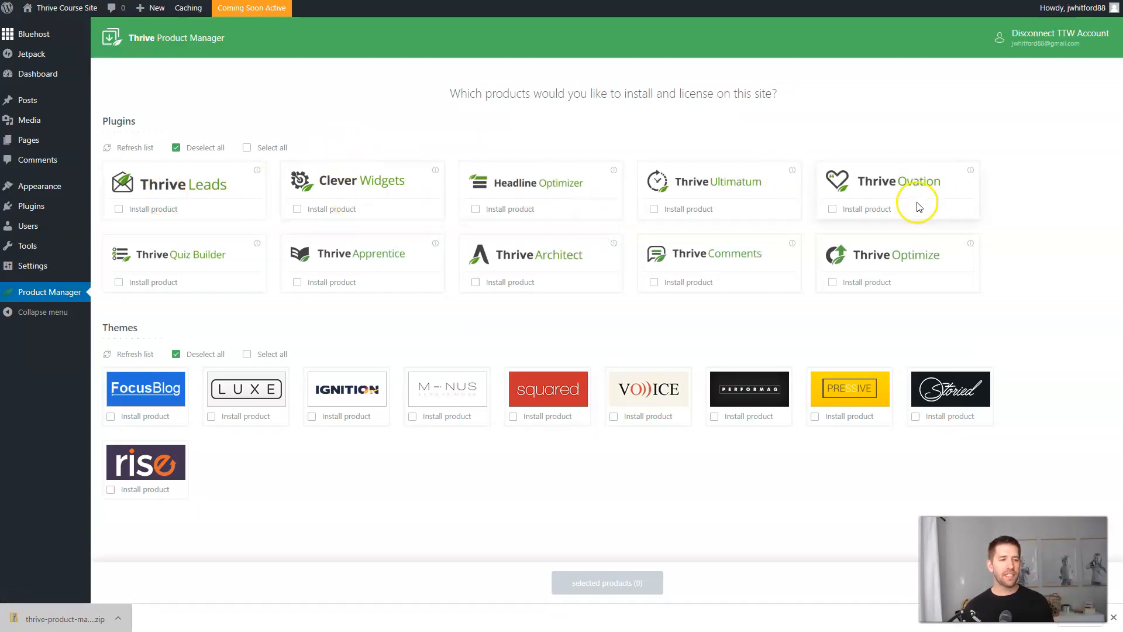
click(118, 208)
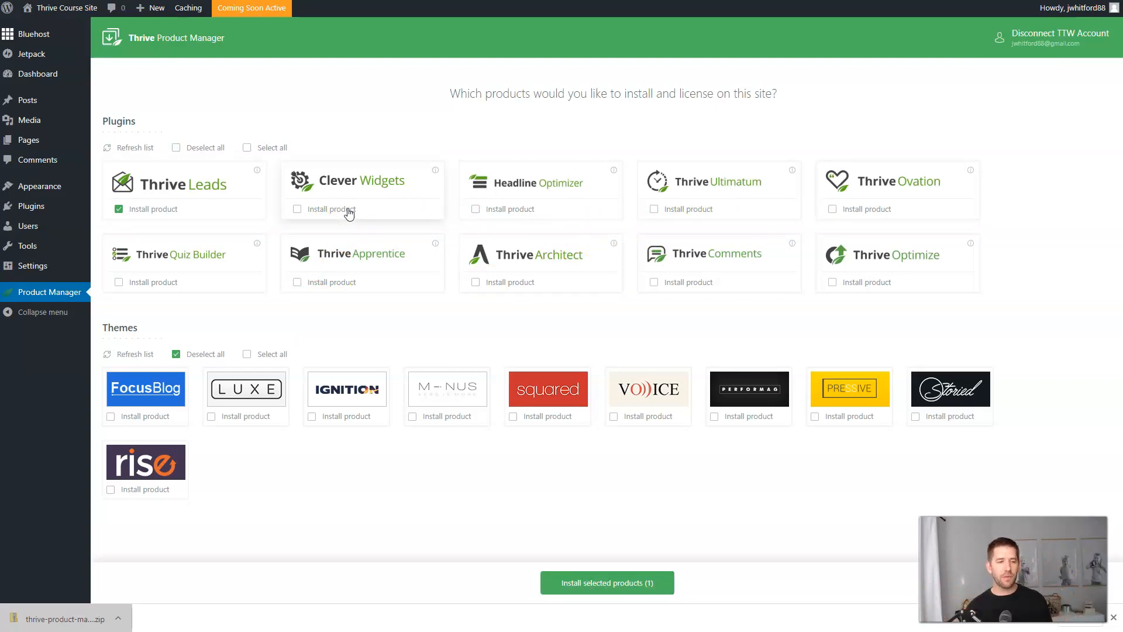
click(298, 284)
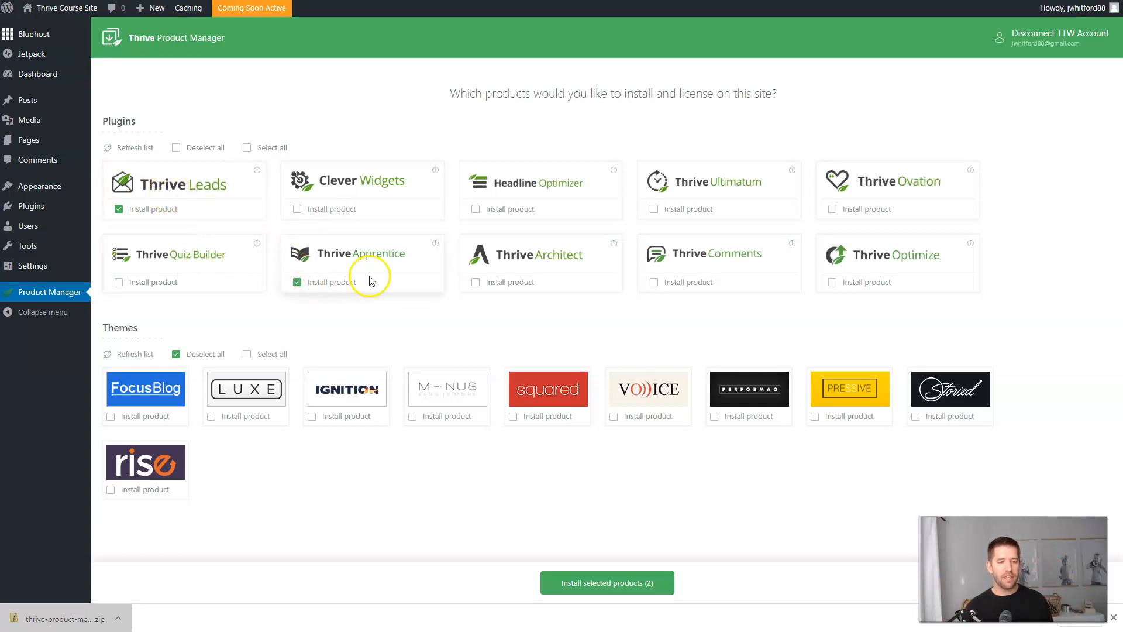
click(476, 282)
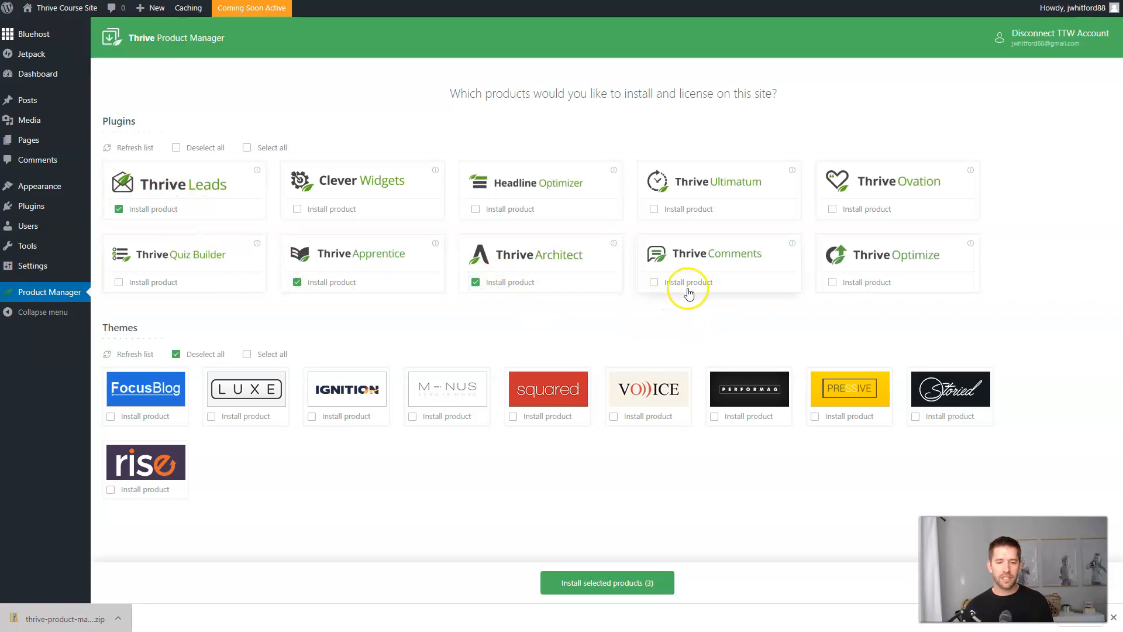
click(654, 283)
click(832, 283)
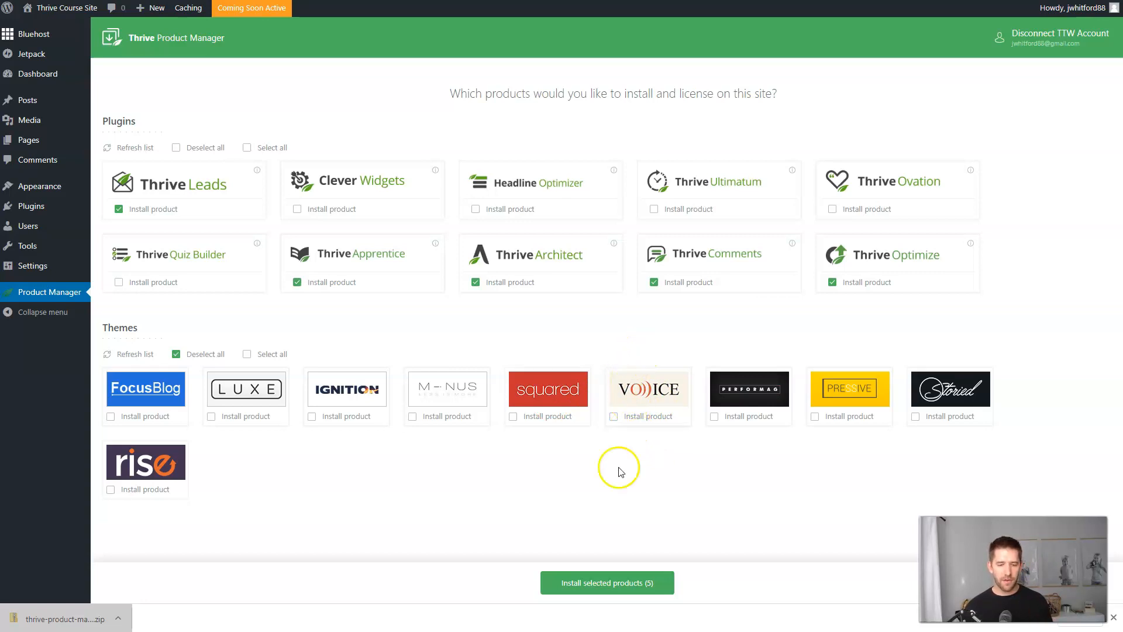
click(586, 589)
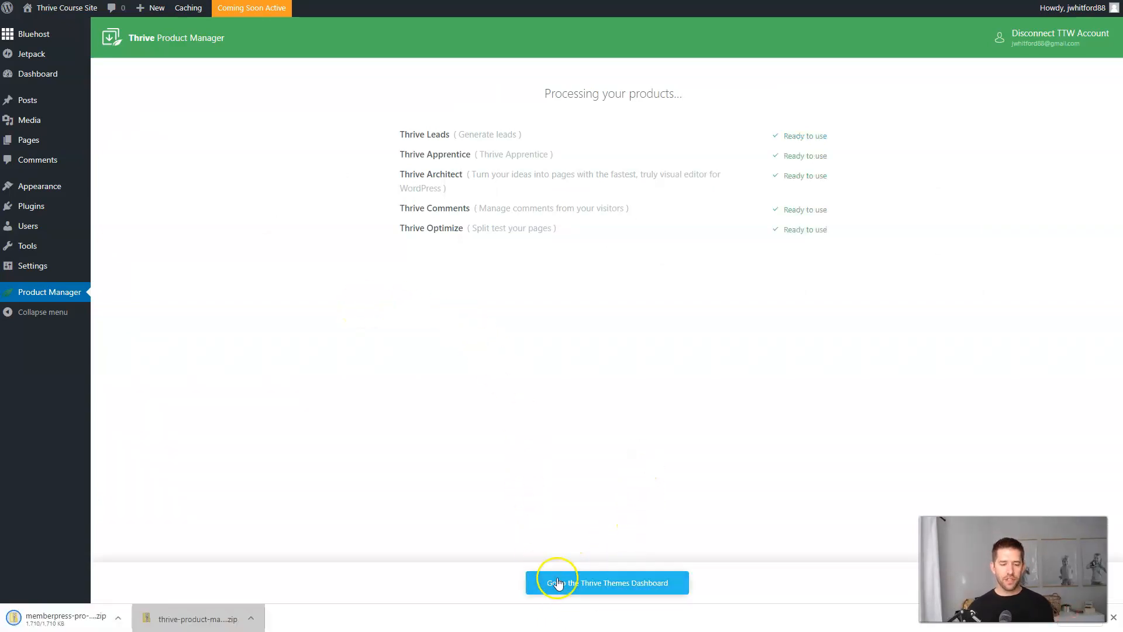
click(588, 584)
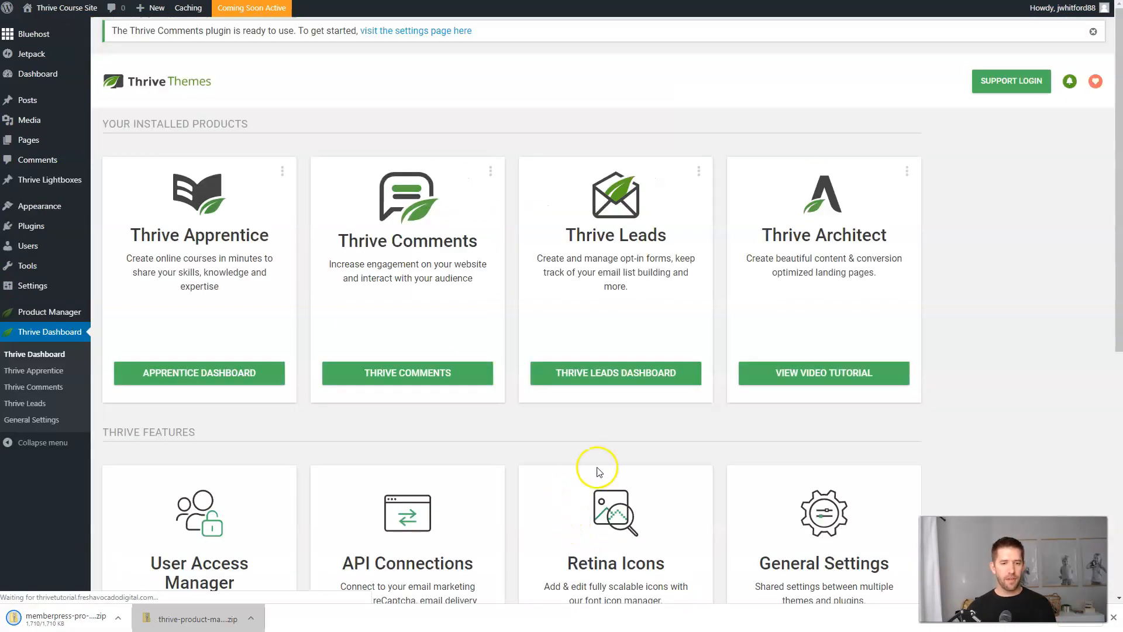
Scroll through the Thrive Dashboard's installed products and feature cards.
scroll(716, 416, down, 8)
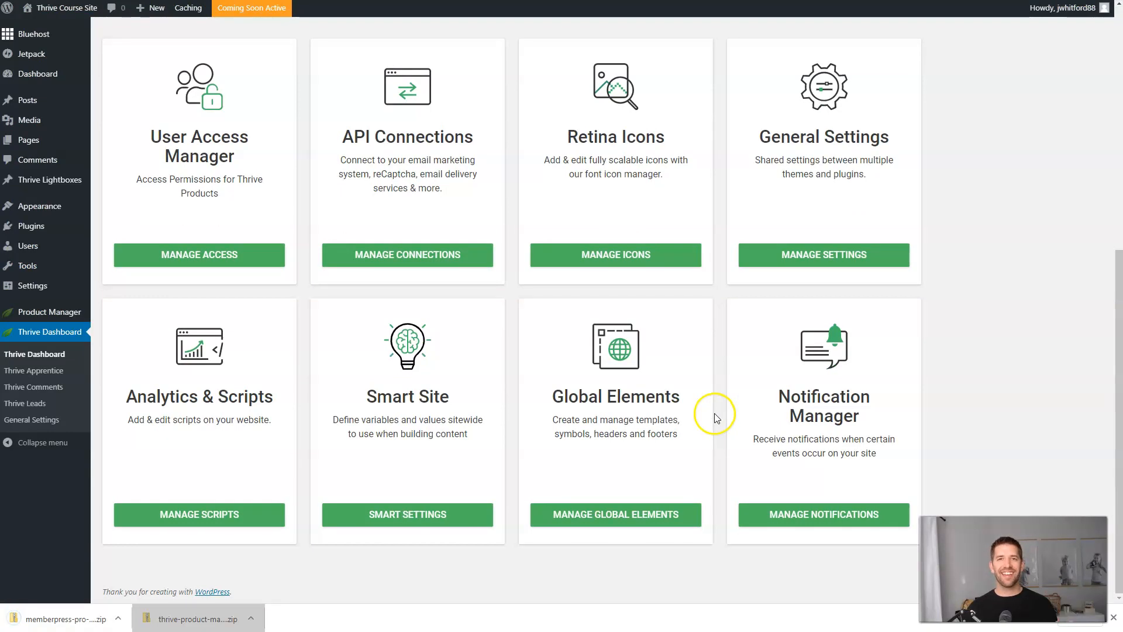
scroll(716, 416, up, 8)
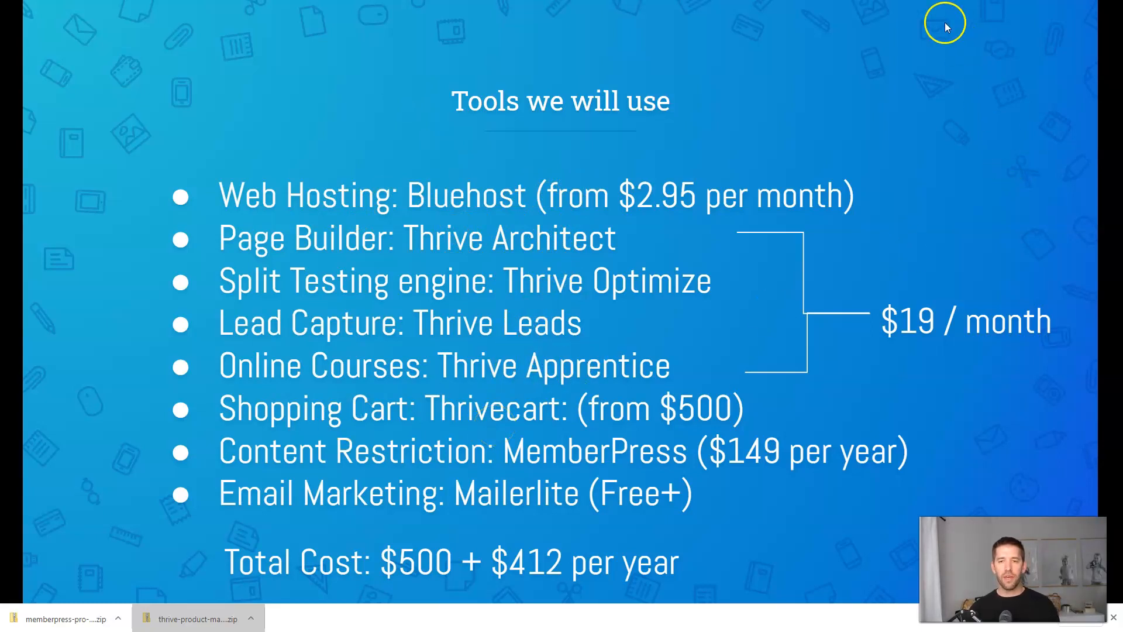
Load the ThriveCart sales page in a new browser tab.
key(ctrl+t)
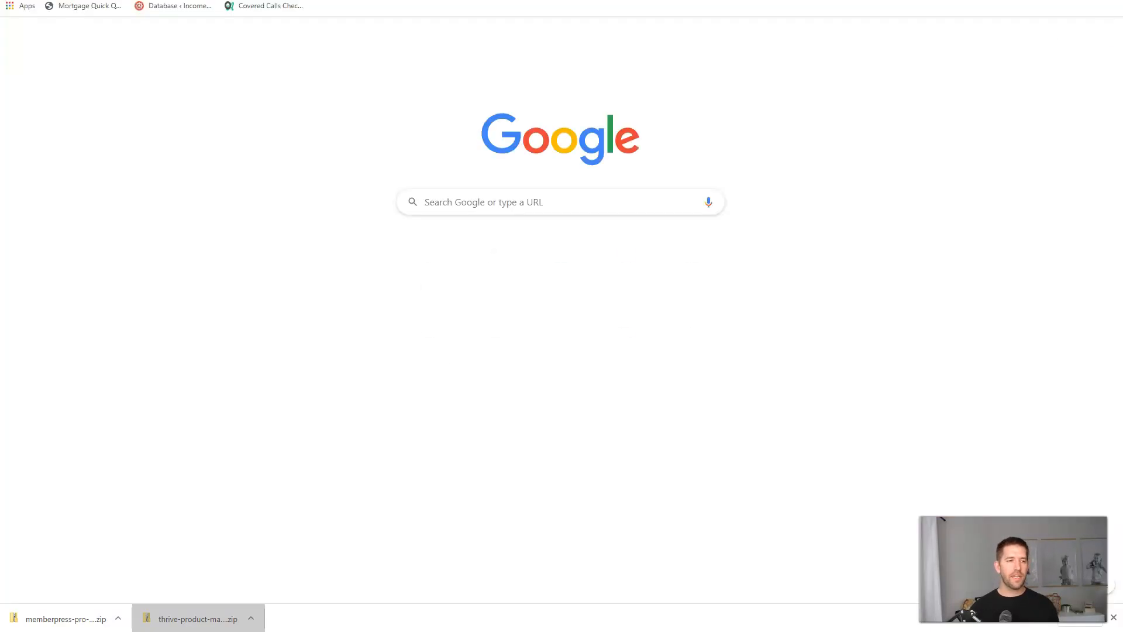
key(ctrl+v)
key(Return)
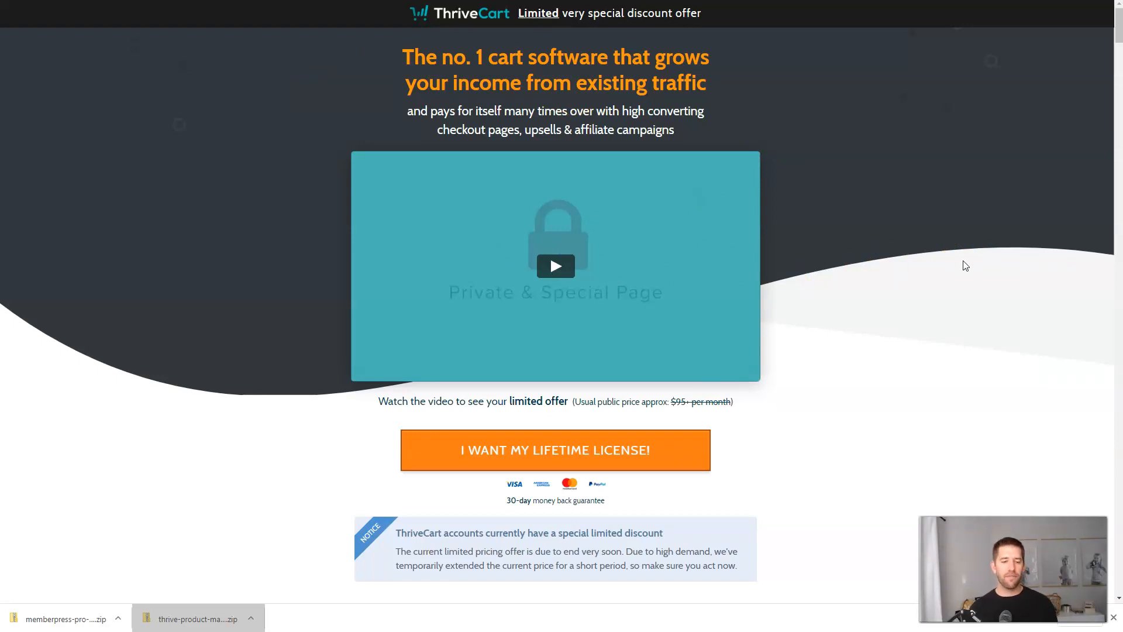
Choose the 'I WANT MY LIFETIME LICENSE!' offer to load the Pro upgrade page.
scroll(819, 333, down, 2)
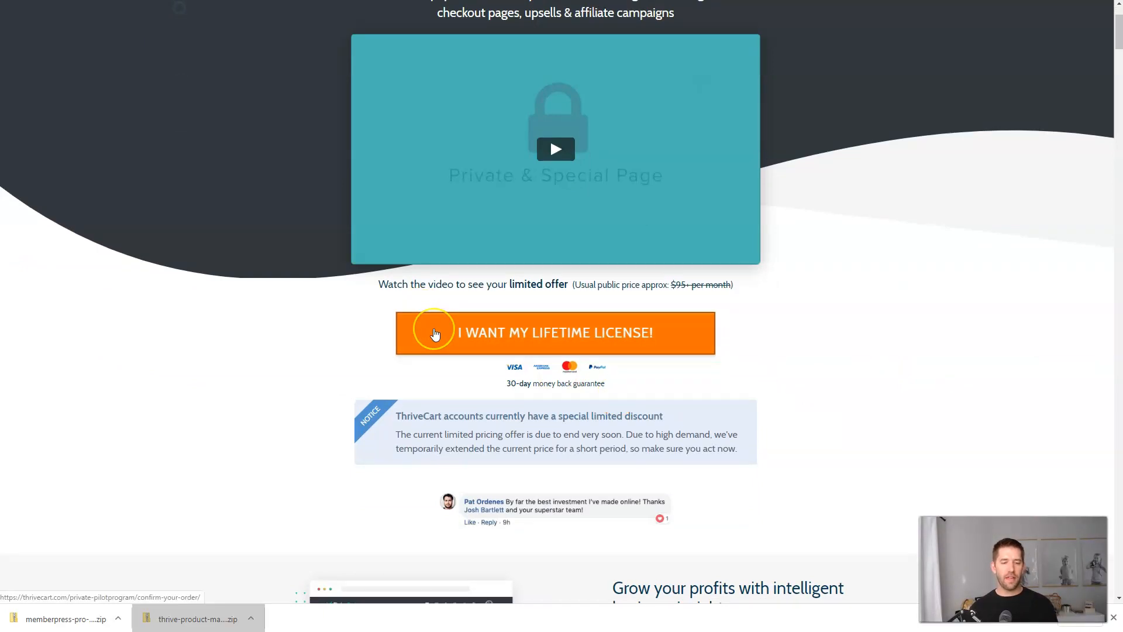
scroll(435, 334, down, 10)
scroll(439, 342, up, 10)
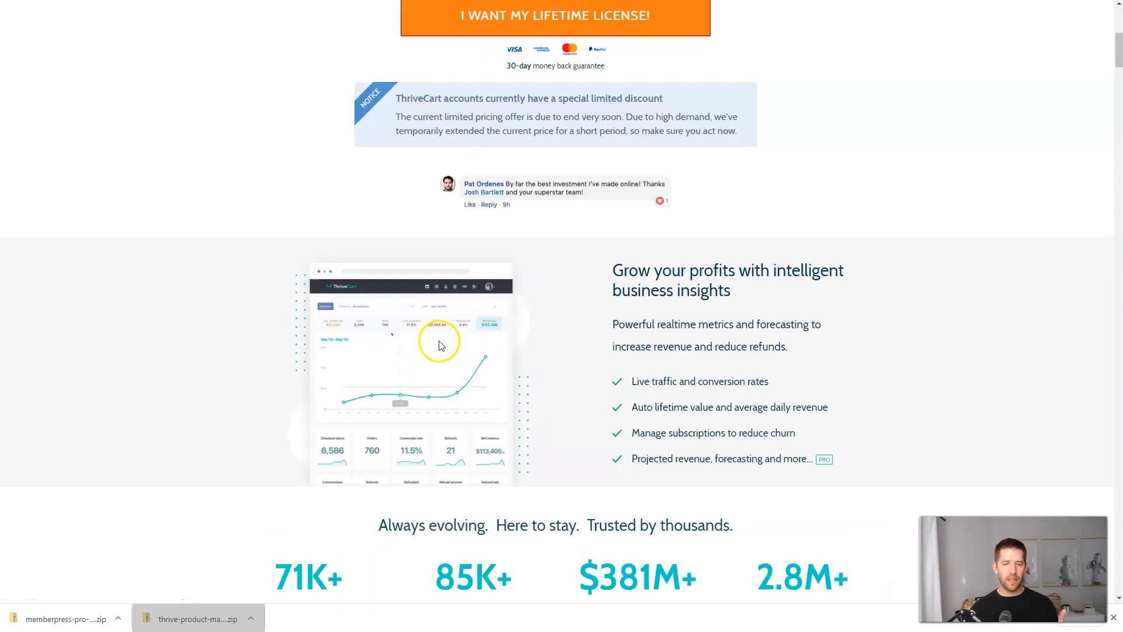
click(476, 285)
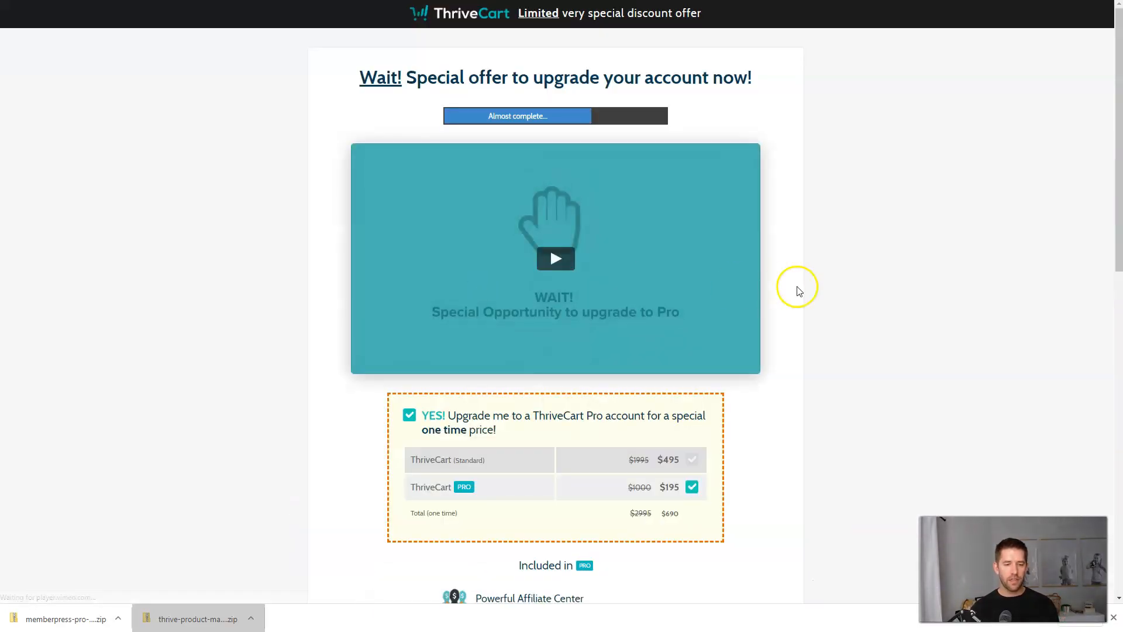
Review the Pro features, including Subscription Saver and Powerful Affiliate Center, with the $195 upgrade ticked.
scroll(825, 288, down, 2)
scroll(812, 290, down, 1)
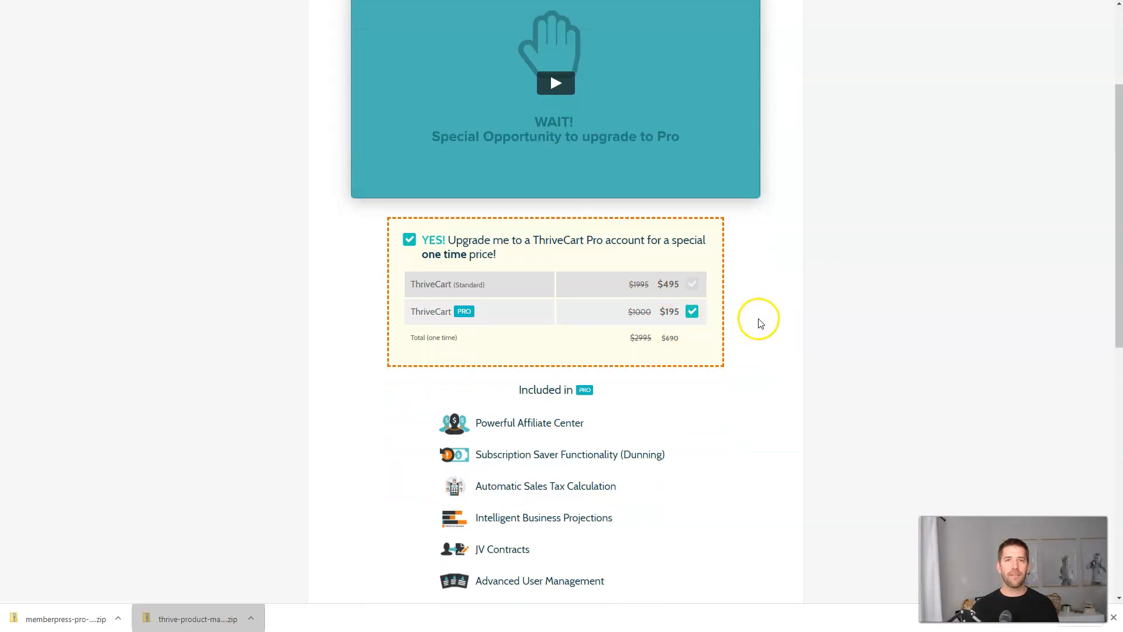
scroll(758, 322, down, 2)
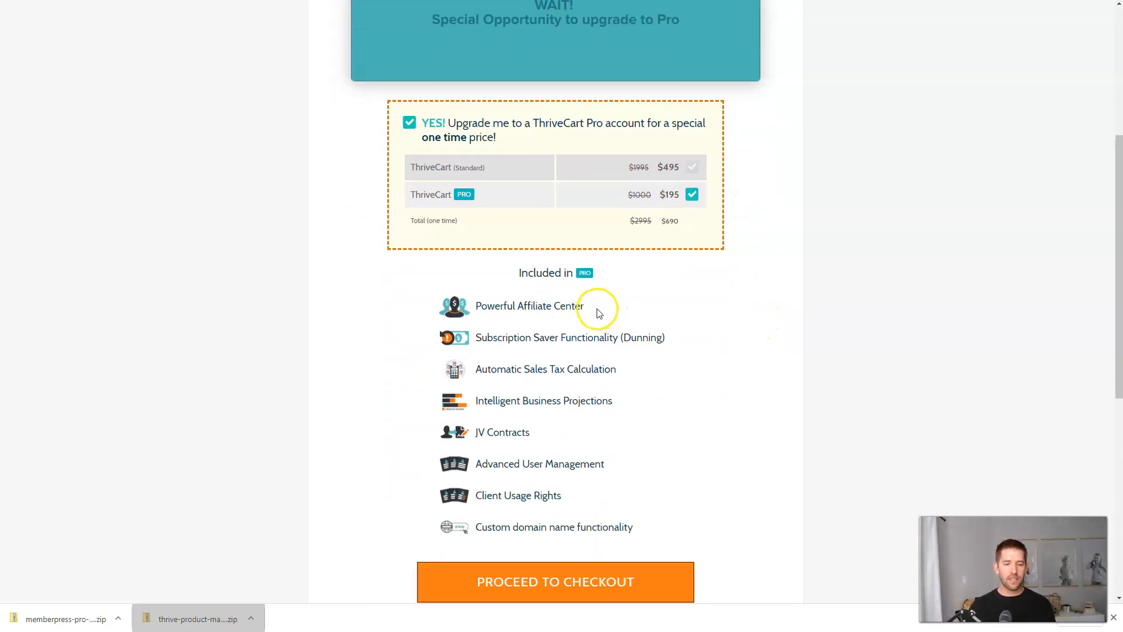
drag(501, 338, 597, 338)
click(531, 337)
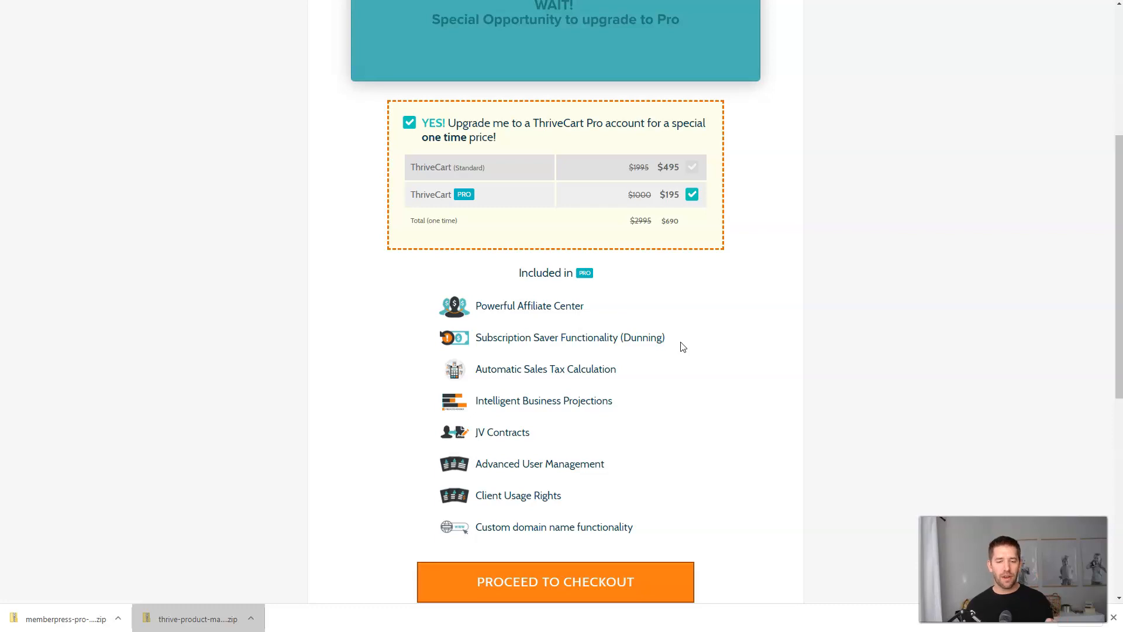
click(620, 309)
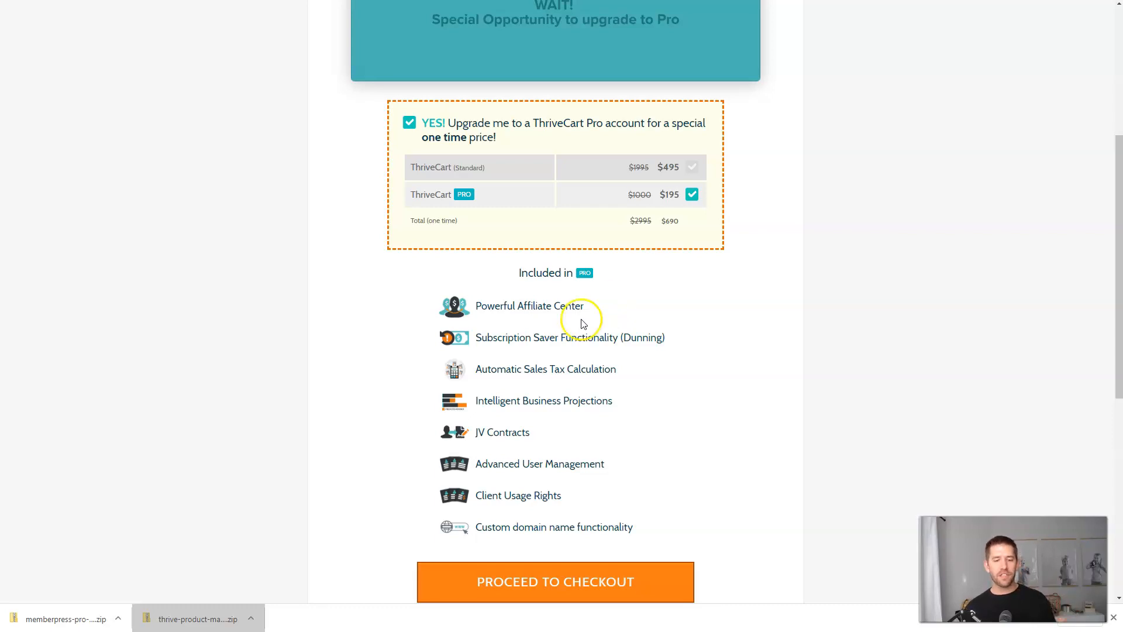
drag(481, 306, 583, 306)
click(602, 304)
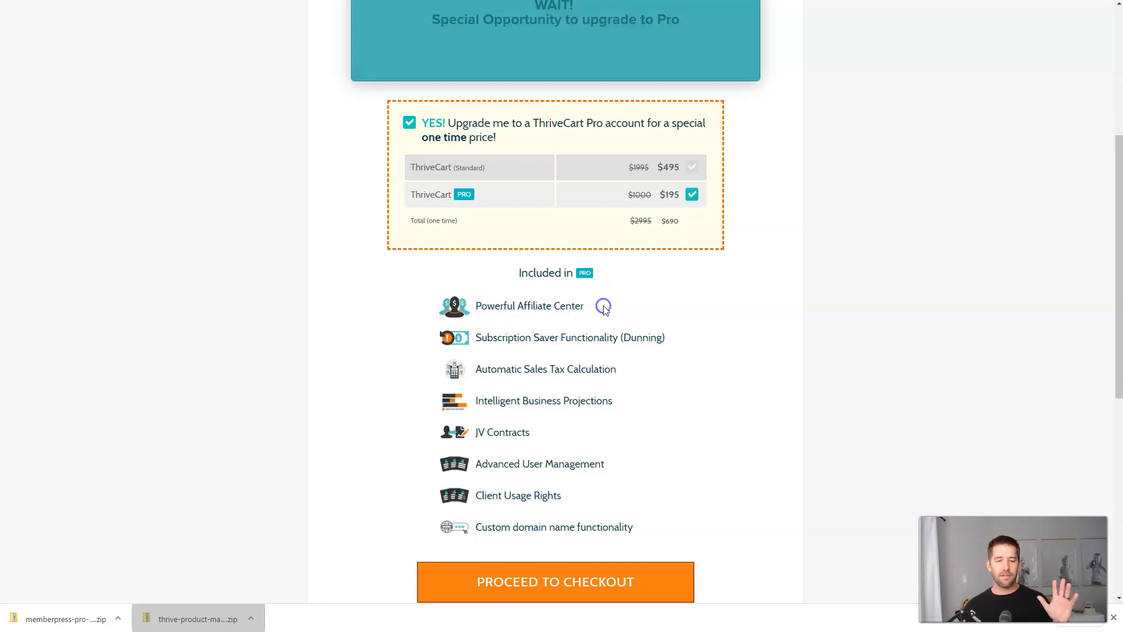
click(633, 368)
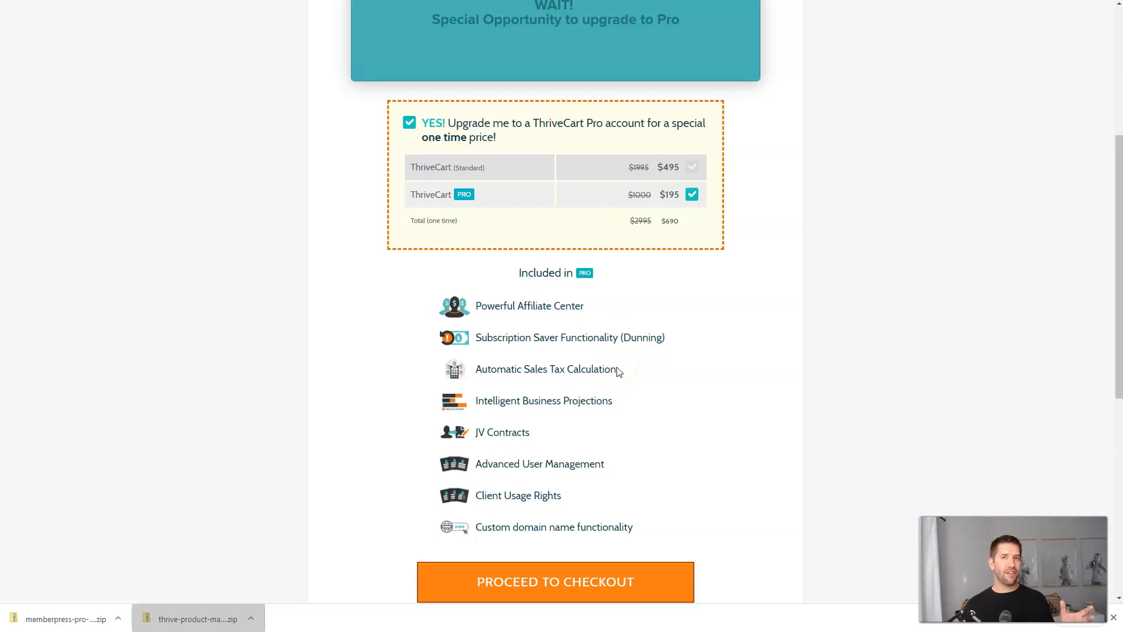
scroll(626, 374, down, 1)
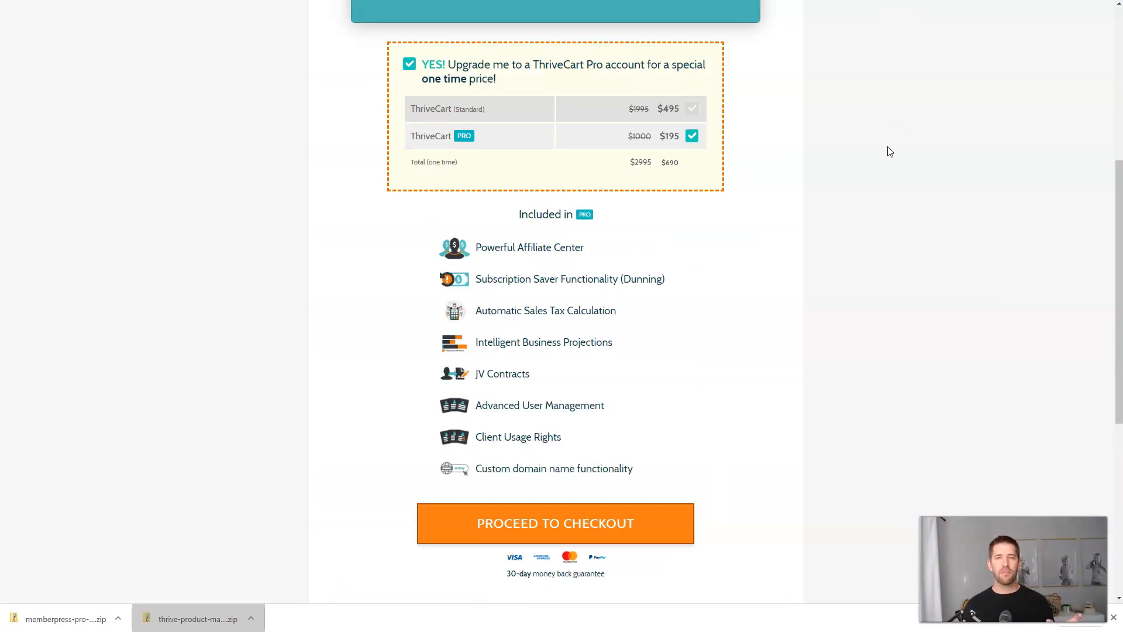
Open the $690 Lifetime Pro checkout with coupon VIP1TIMEPRO, then return to the slides.
click(566, 531)
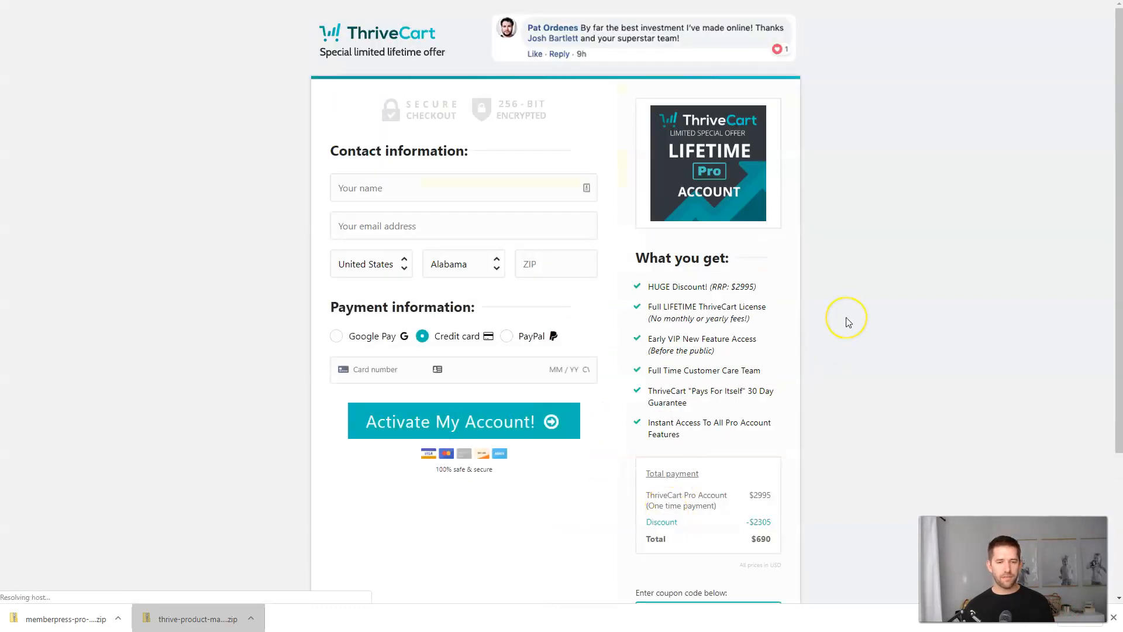
scroll(509, 243, down, 2)
scroll(345, 70, up, 3)
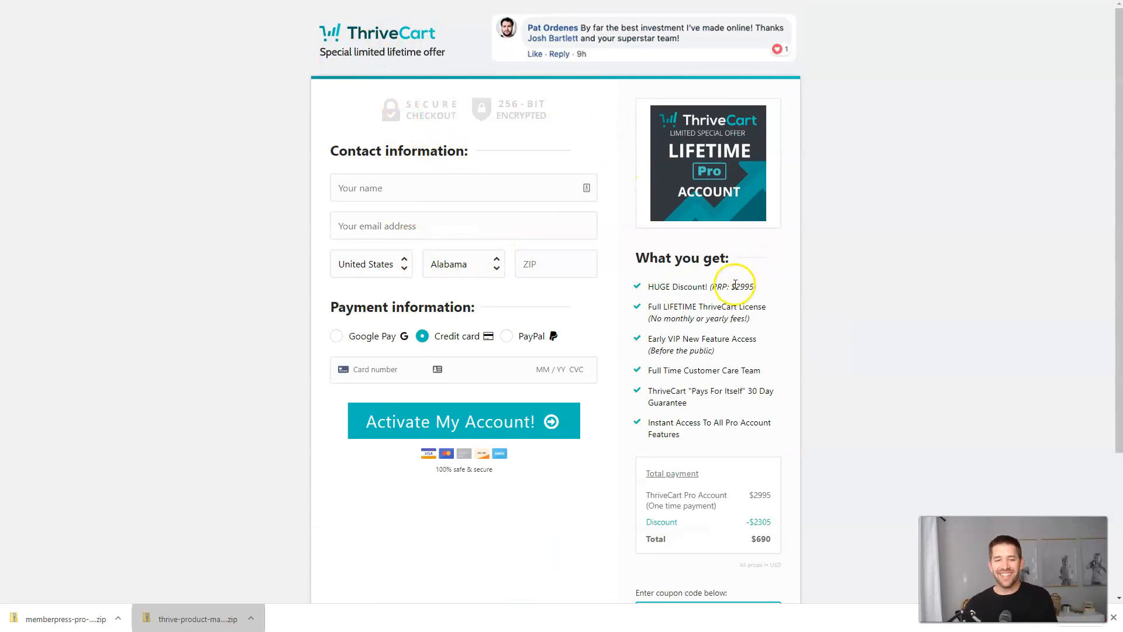
scroll(742, 277, down, 2)
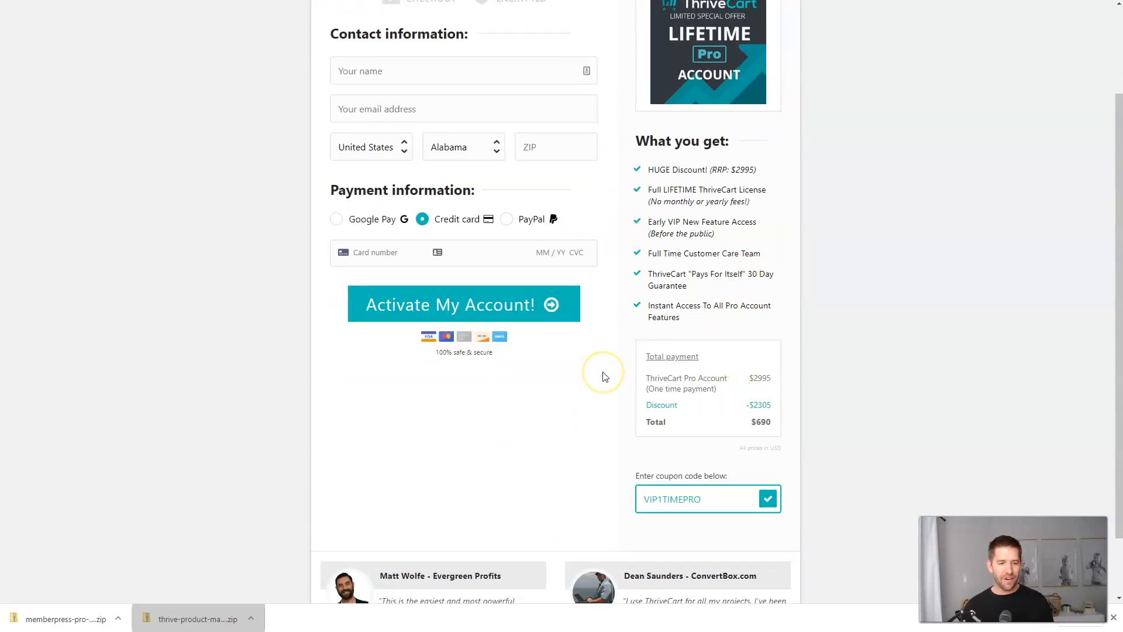
scroll(605, 376, down, 2)
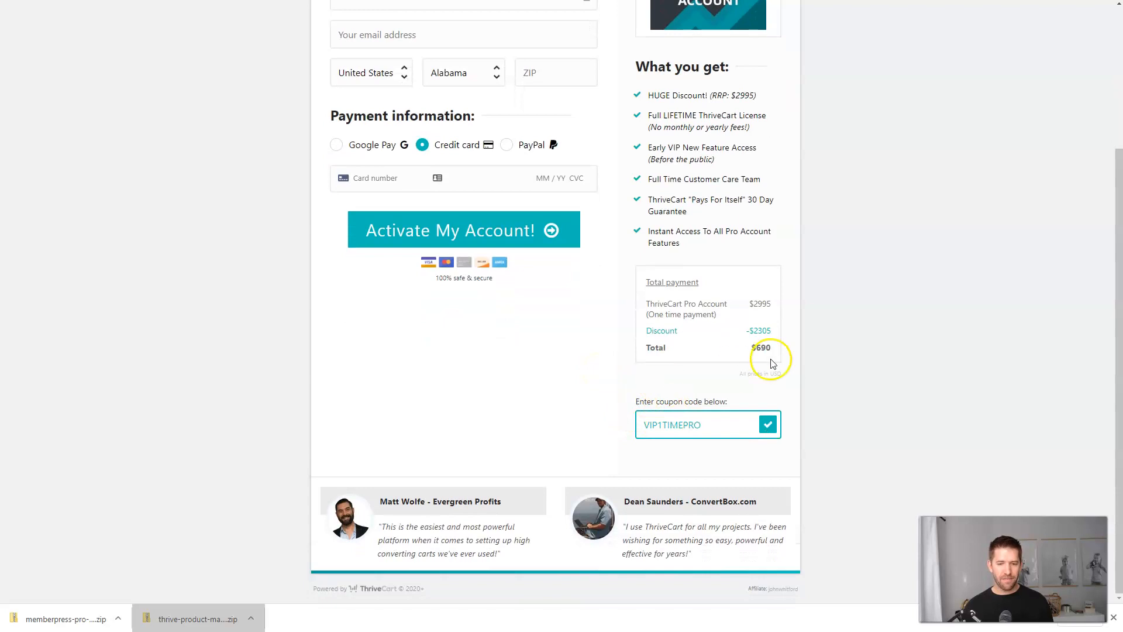
scroll(771, 363, up, 3)
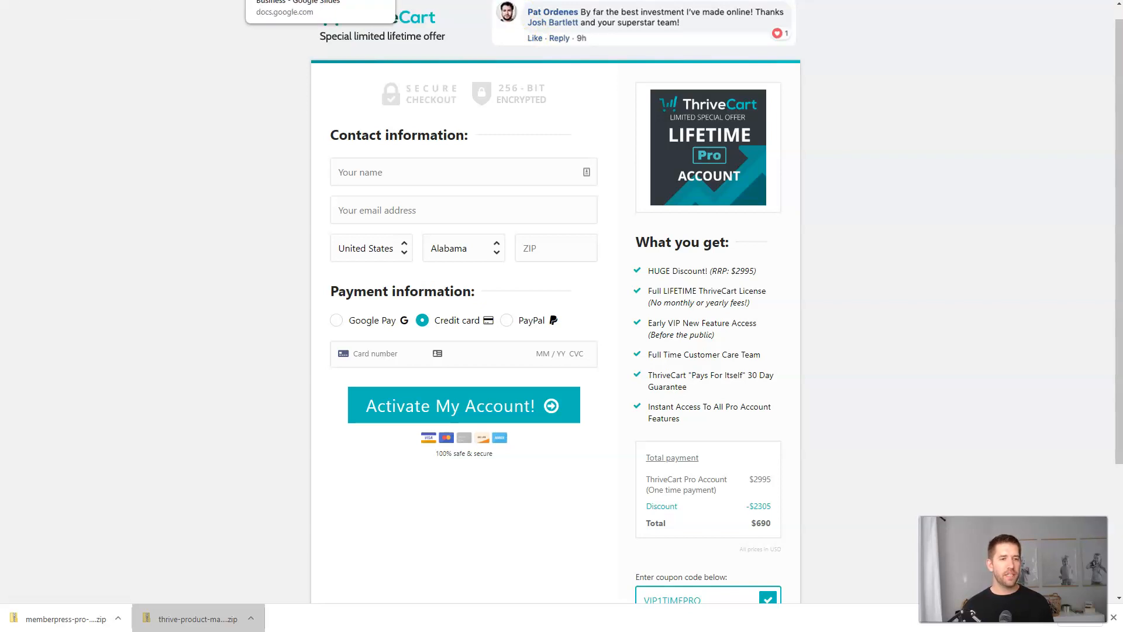
click(293, 2)
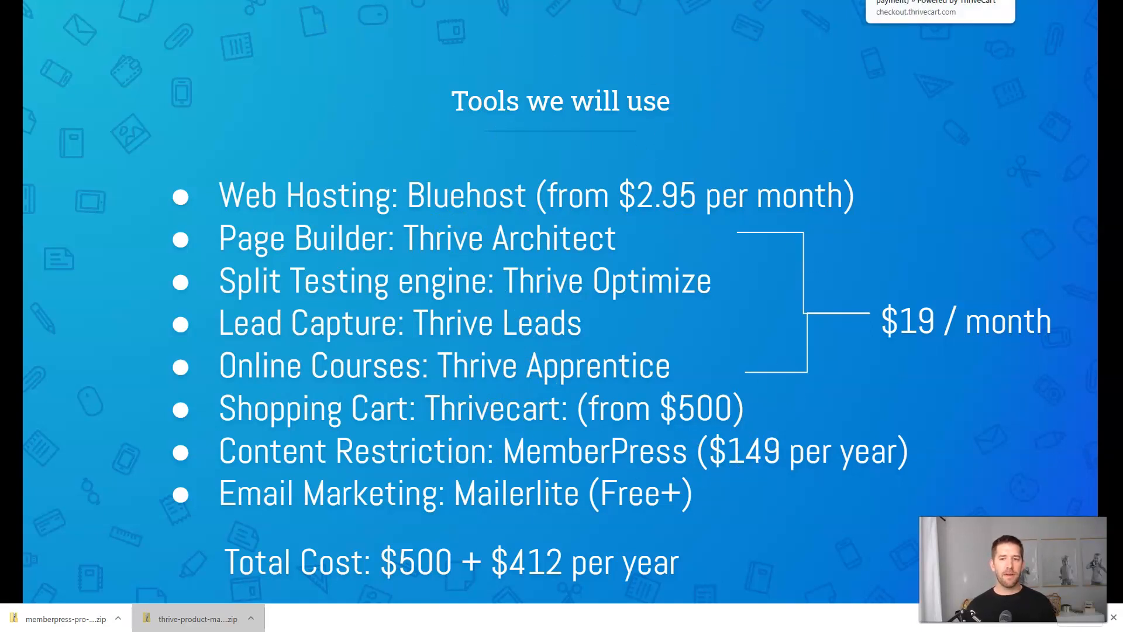
Go from the MemberPress account page to its homepage and scroll through the features.
key(ctrl+Tab)
scroll(364, 118, up, 10)
click(170, 36)
scroll(863, 329, down, 7)
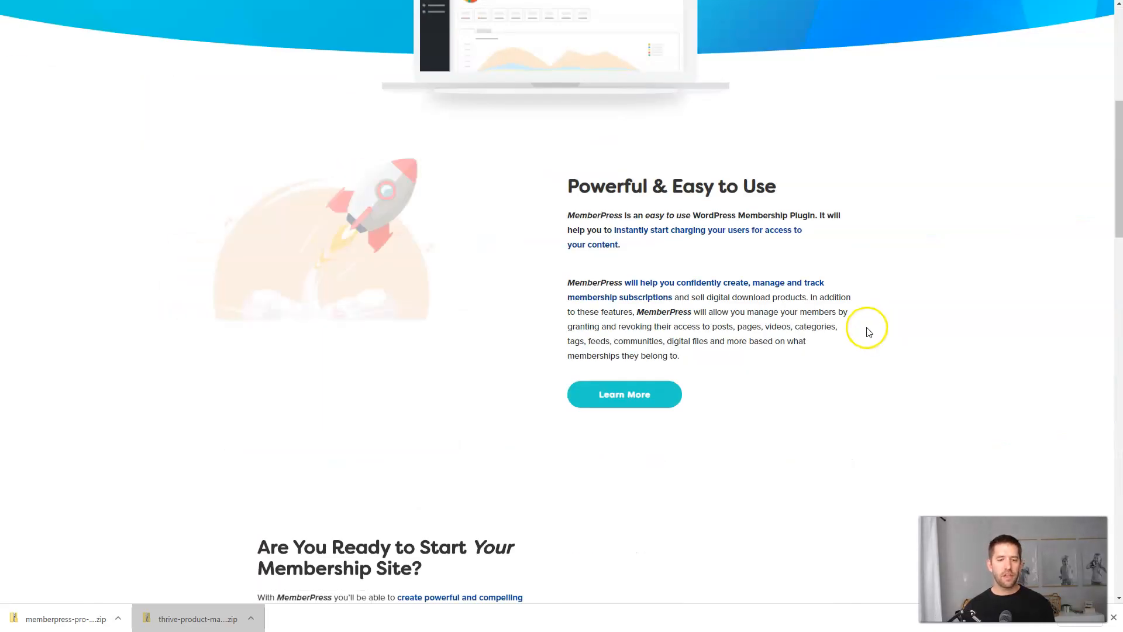
scroll(868, 332, down, 5)
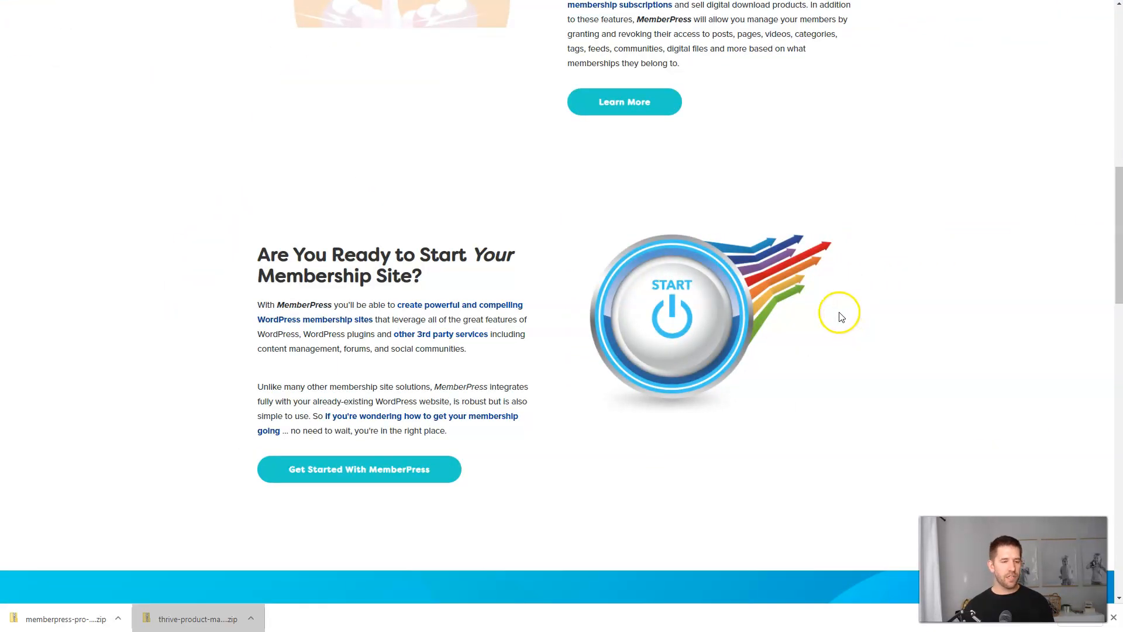
scroll(825, 325, up, 5)
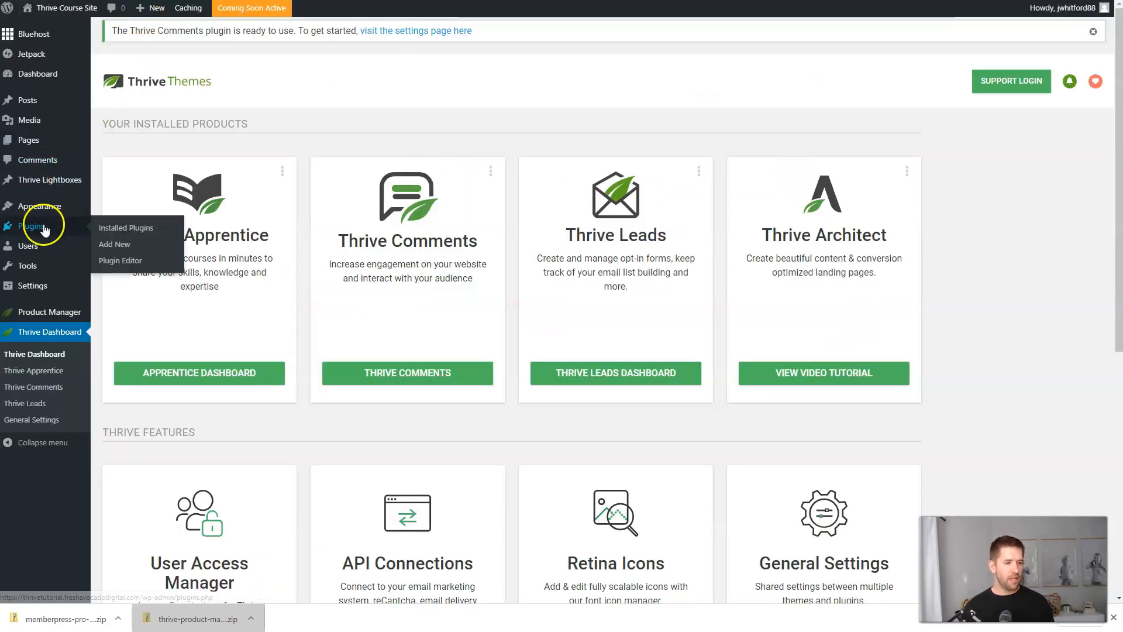
Upload the memberpress plugin zip and activate the MemberPress plugin.
click(116, 245)
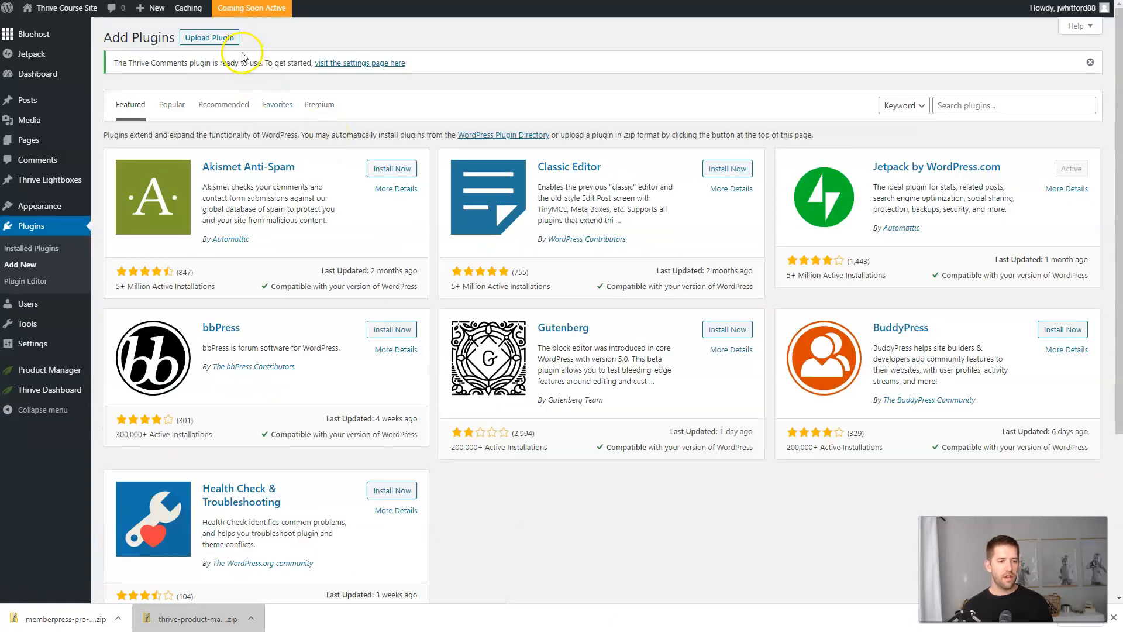
click(217, 39)
drag(57, 614, 514, 258)
drag(515, 259, 521, 190)
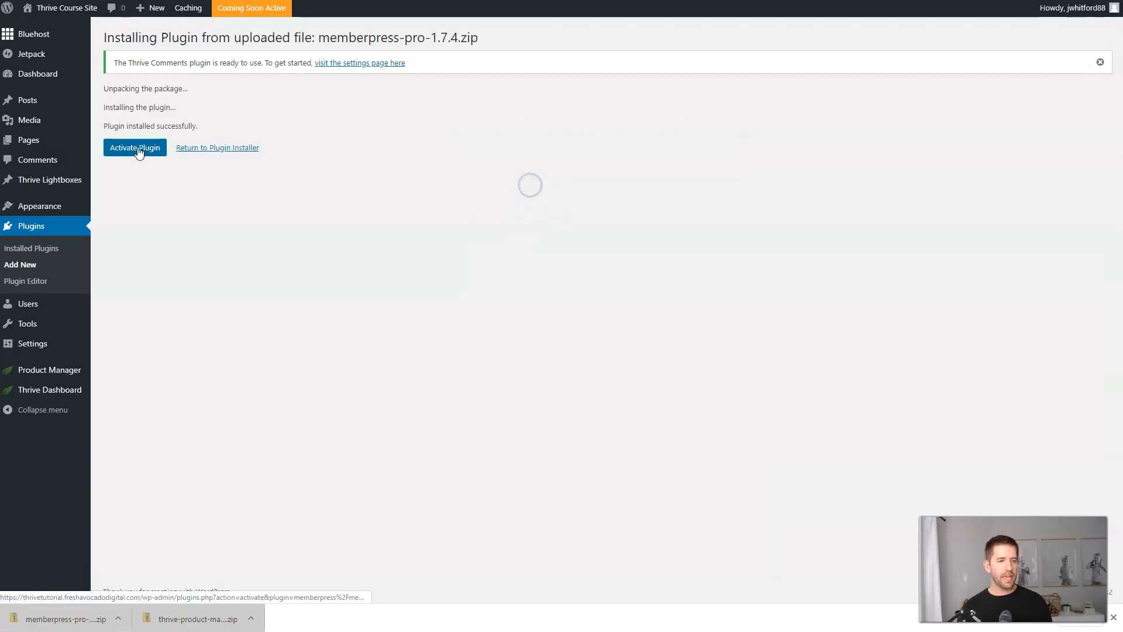
click(138, 149)
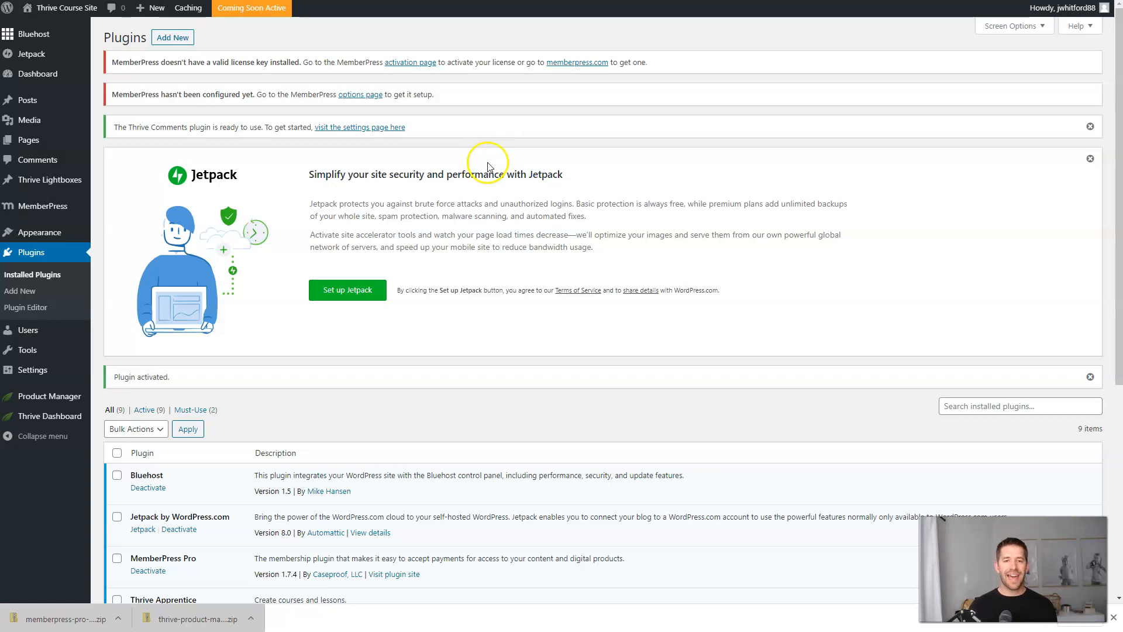
Activate the MemberPress Pro licence on its activation page, then return to the slides.
click(410, 62)
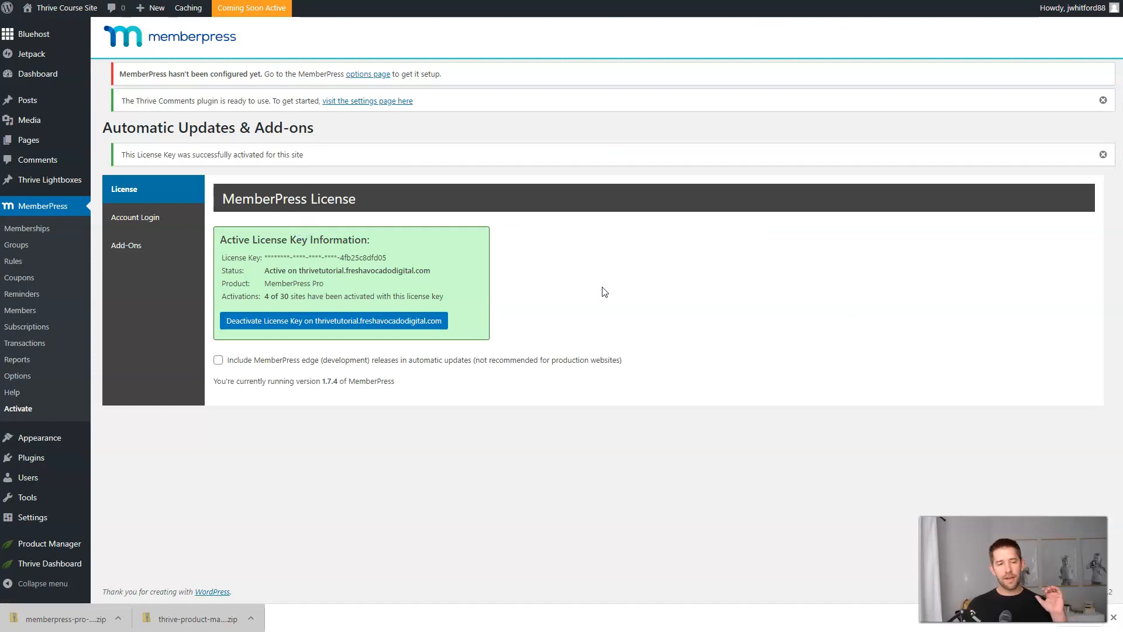
click(389, 272)
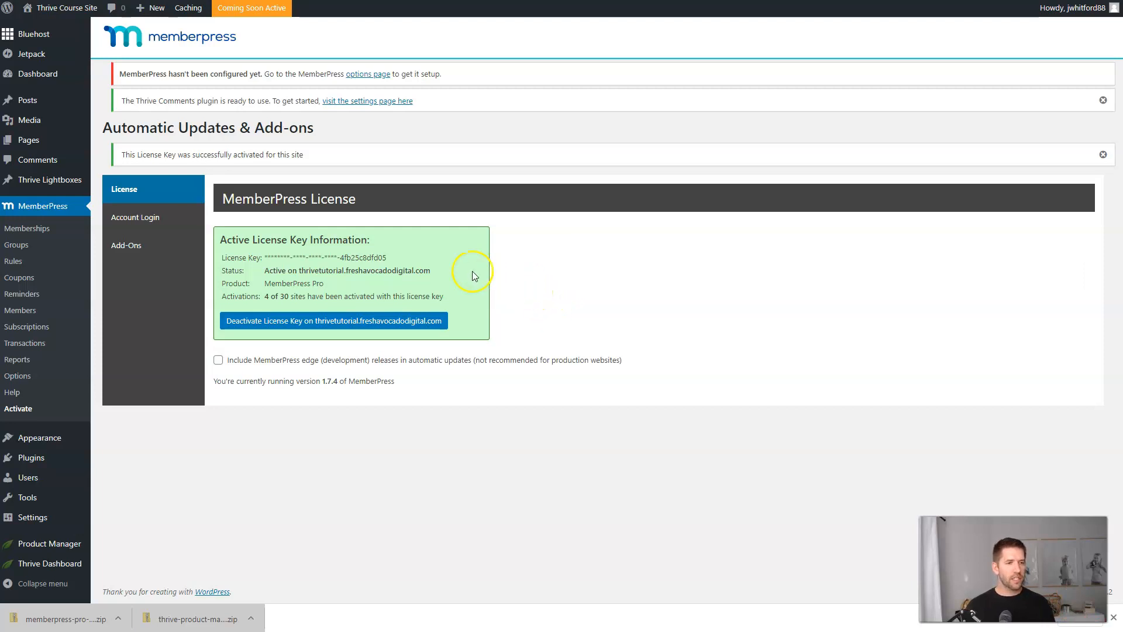
key(ctrl+Tab)
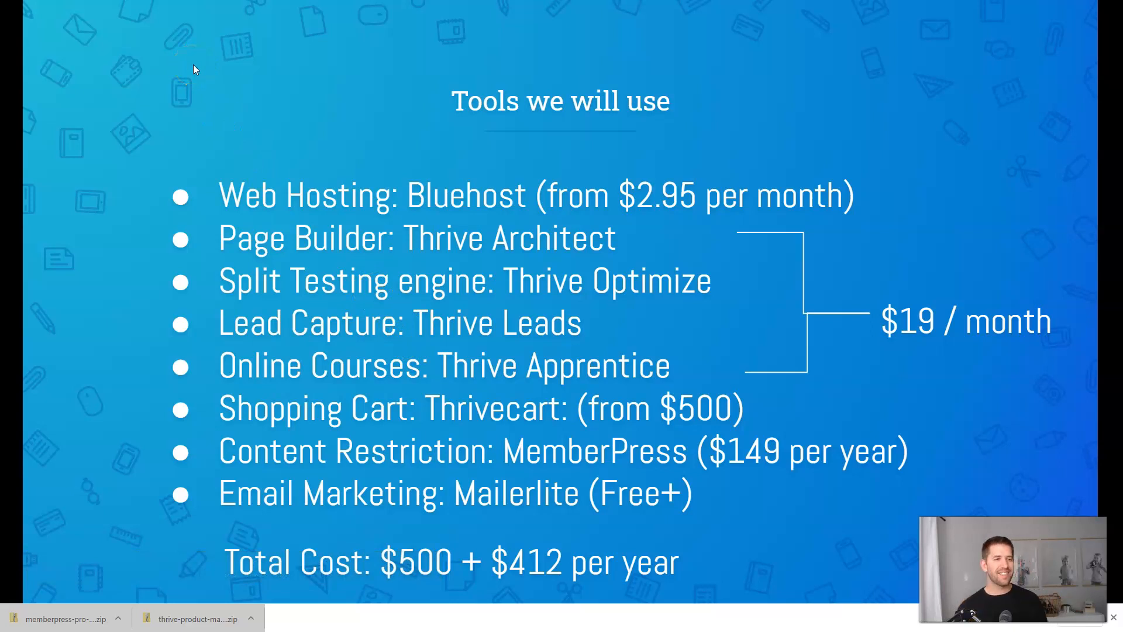
Go back to WordPress and visit the Thrive Course Site front page.
click(196, 1)
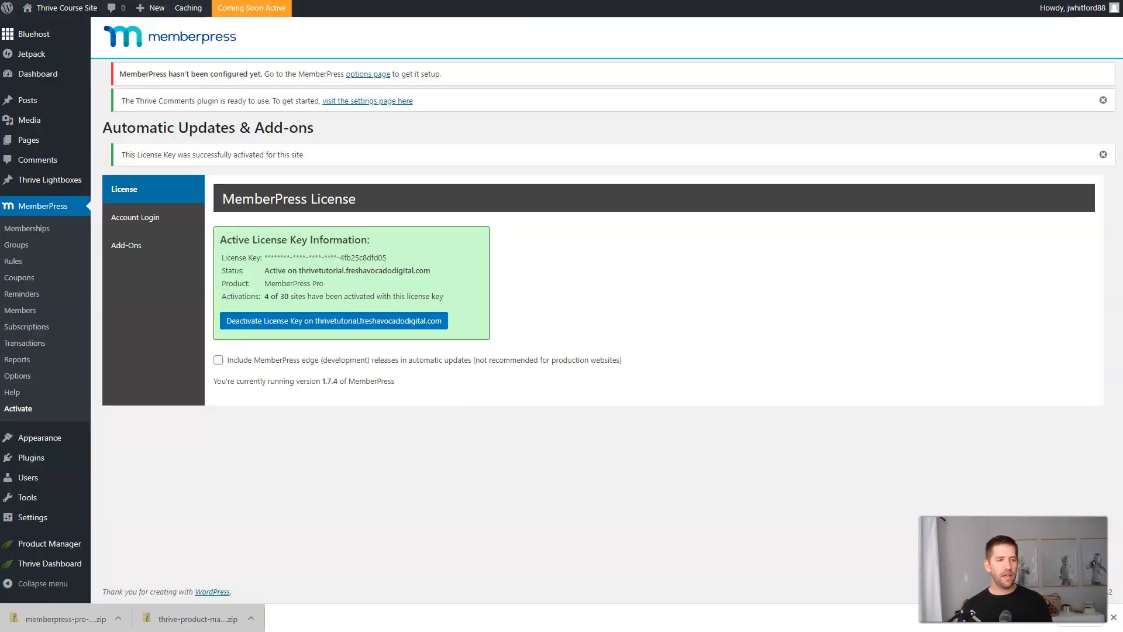
click(65, 17)
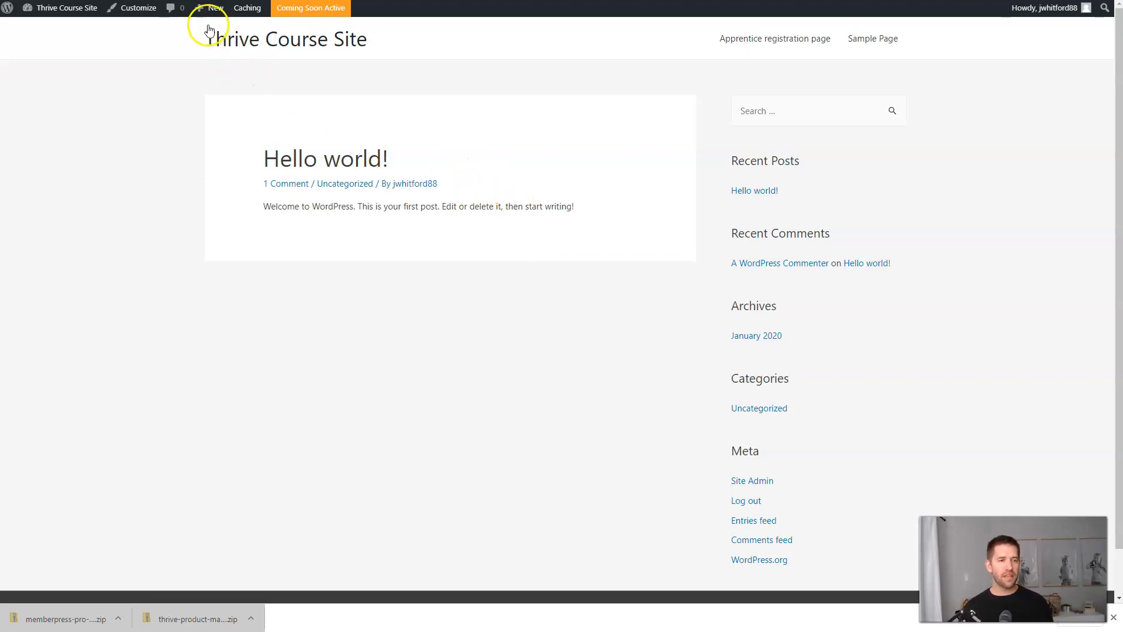
Create a new WordPress page titled 'Home'.
mouse_move(209, 13)
click(203, 60)
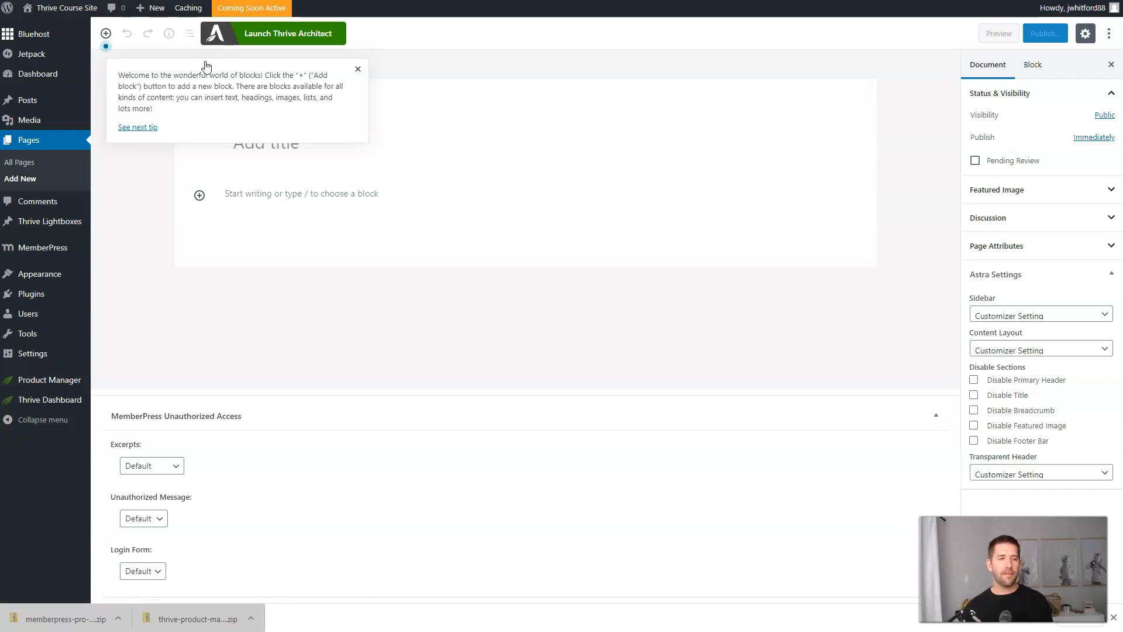
click(358, 69)
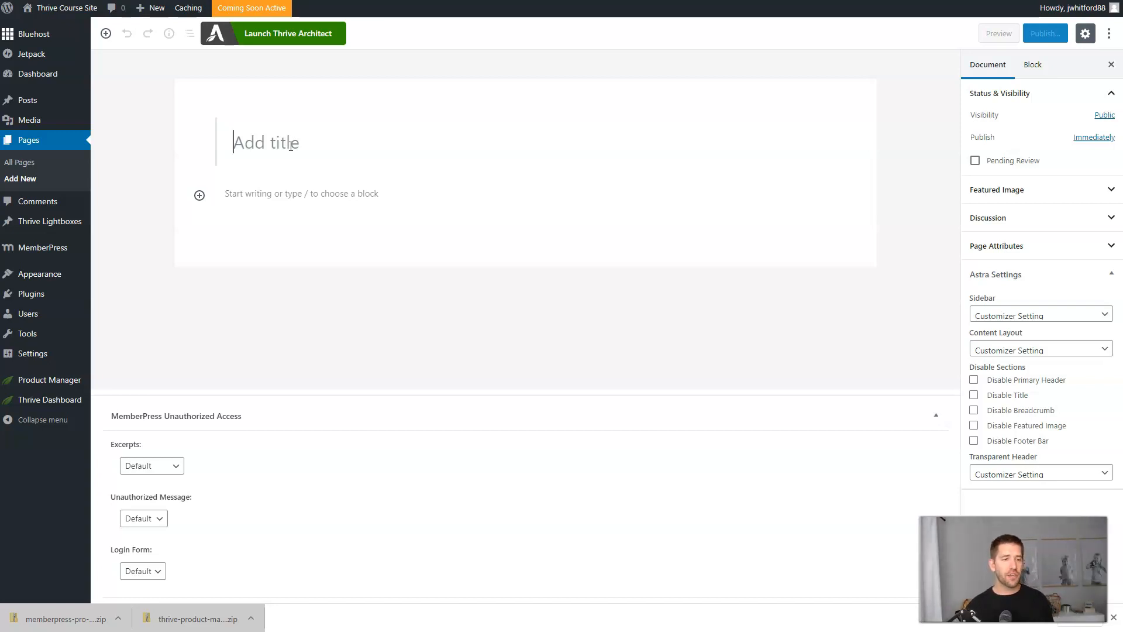
text(Home)
click(287, 140)
click(271, 143)
click(299, 143)
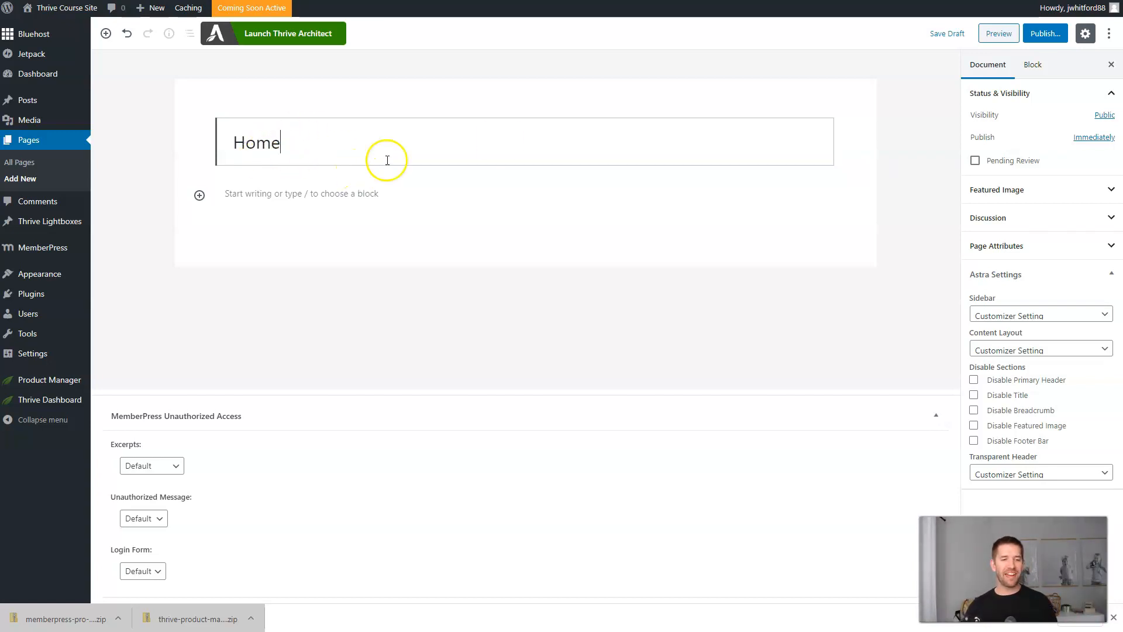
Publish the Home page and launch it in Thrive Architect.
click(1052, 37)
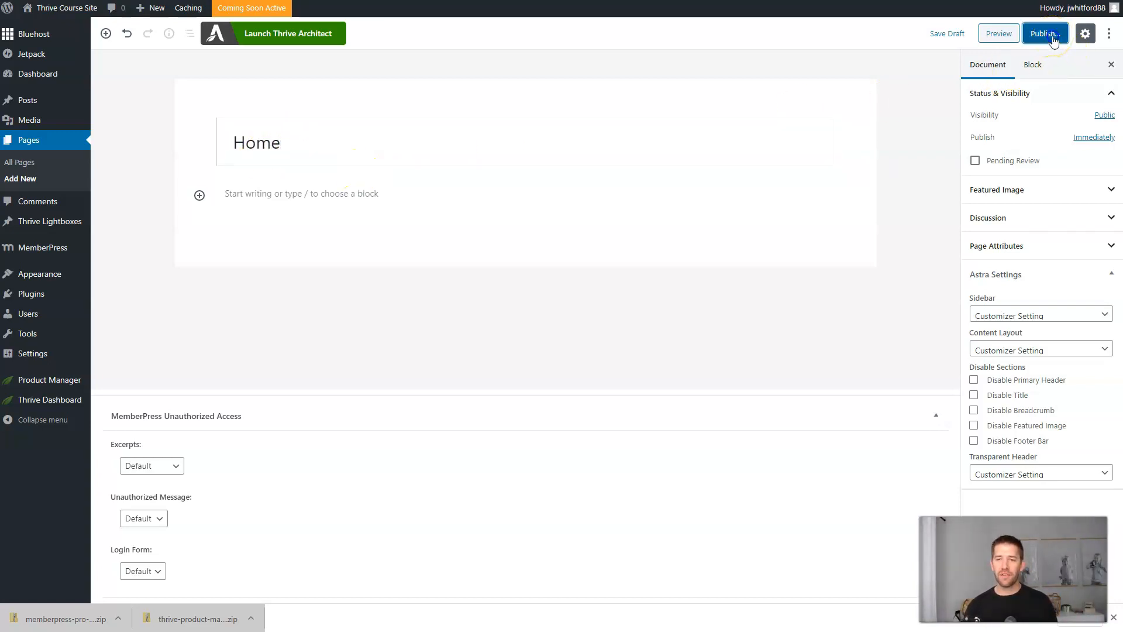
click(1053, 37)
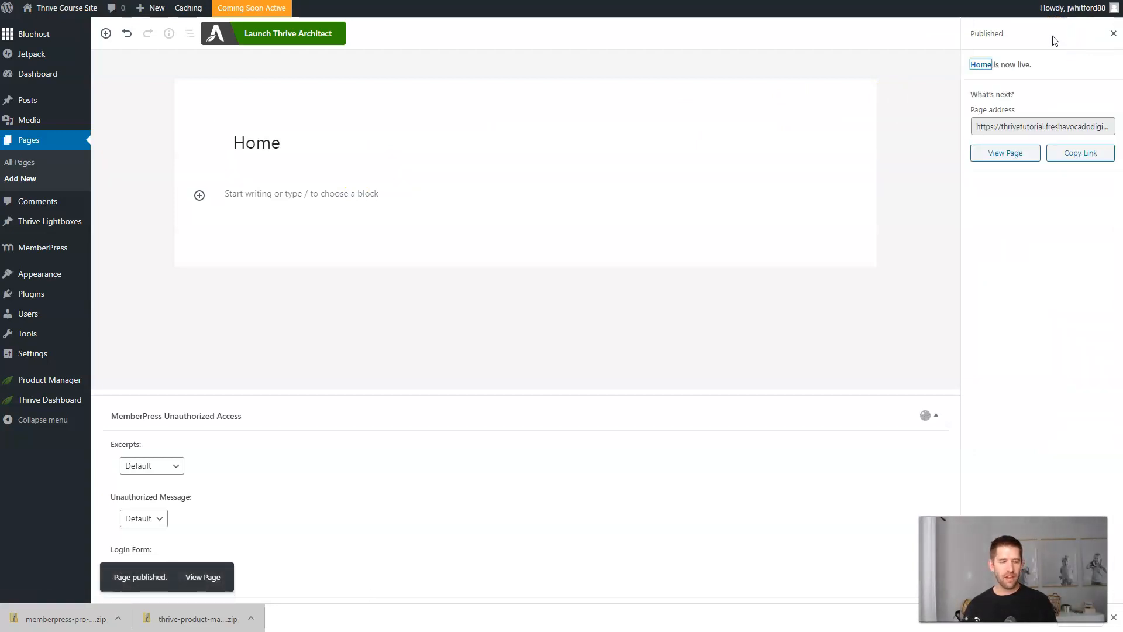
click(292, 38)
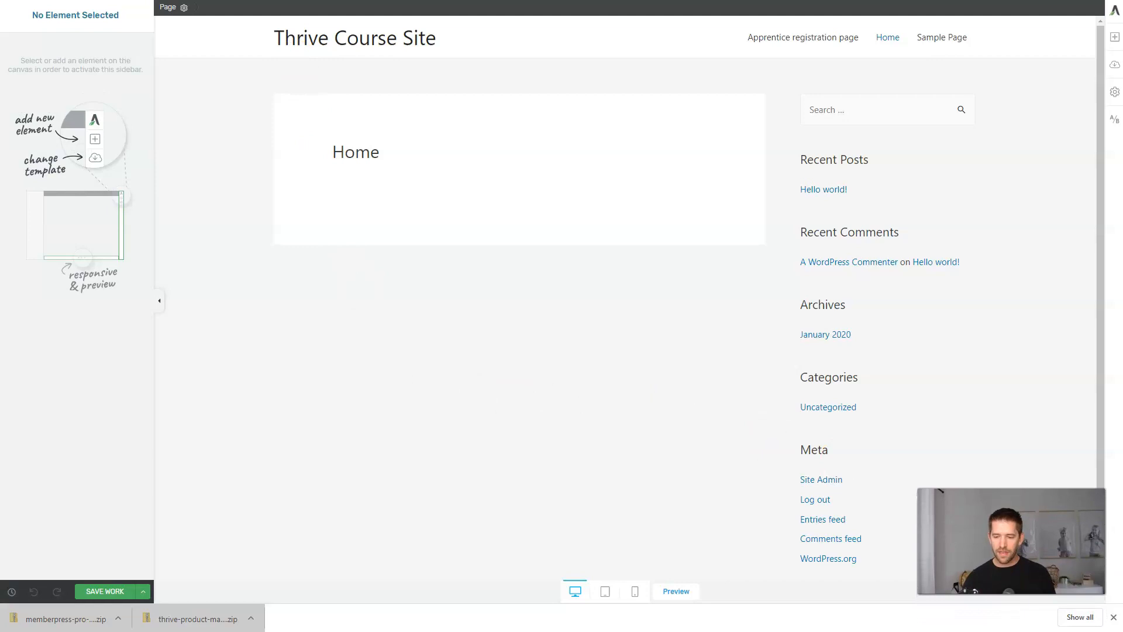
click(1113, 617)
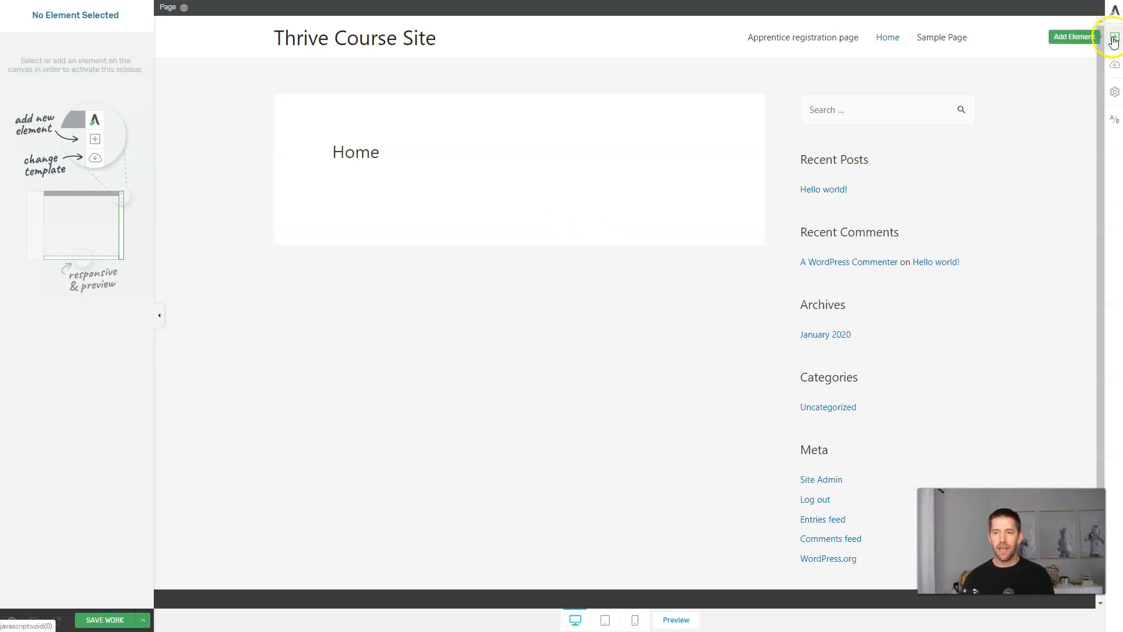
click(1113, 38)
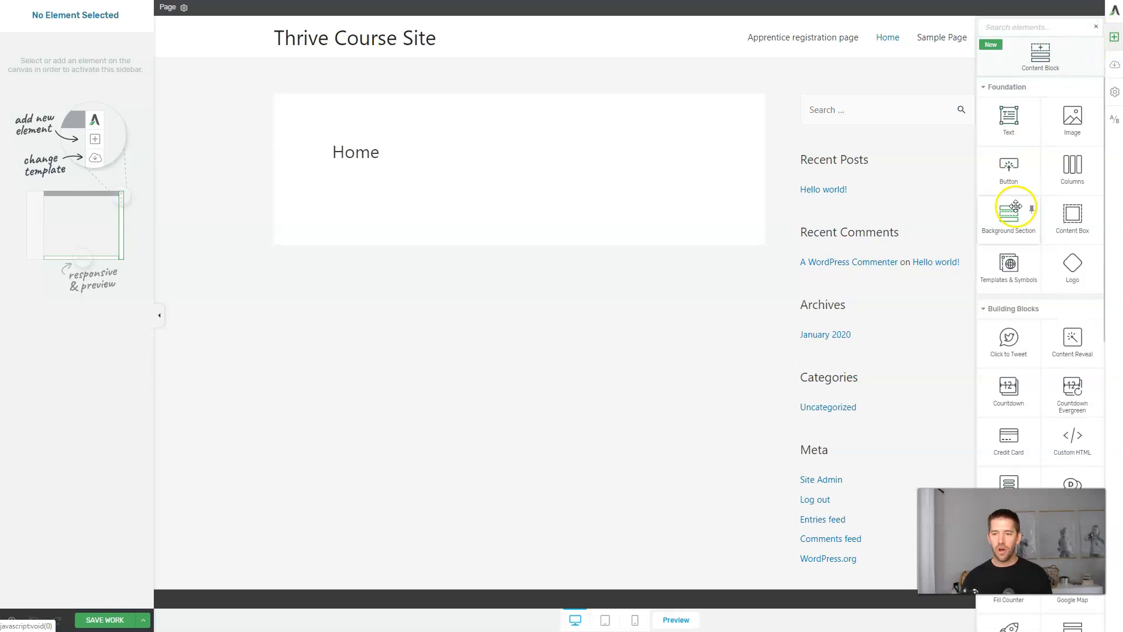
scroll(1015, 206, down, 4)
drag(1015, 206, 1012, 221)
drag(1009, 109, 499, 177)
click(456, 208)
click(611, 215)
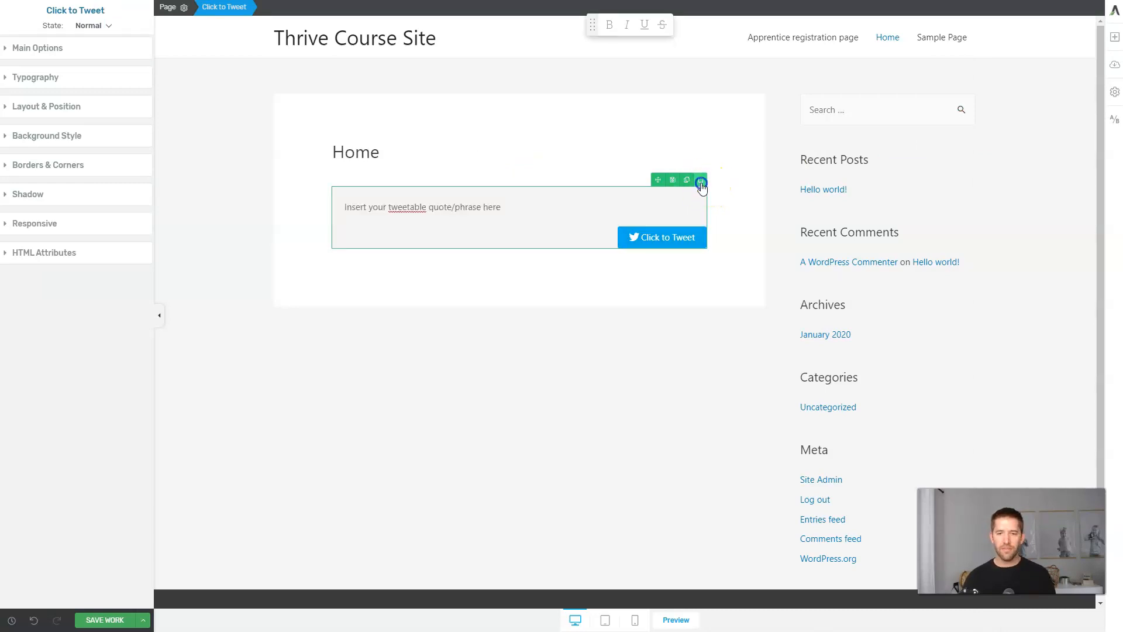
click(700, 179)
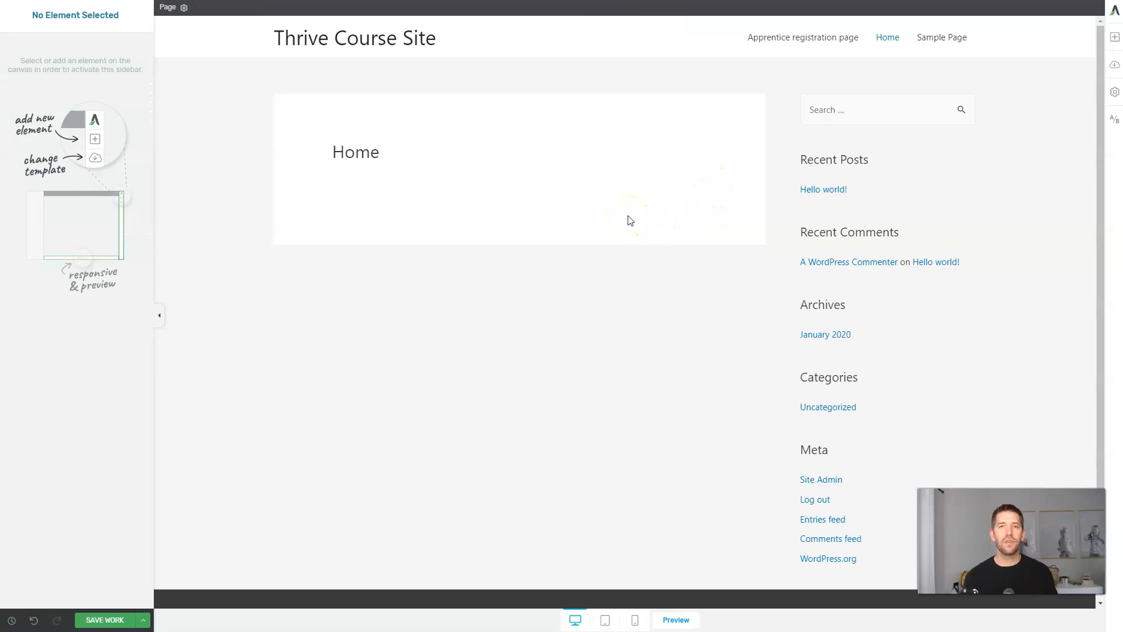
click(641, 219)
click(670, 209)
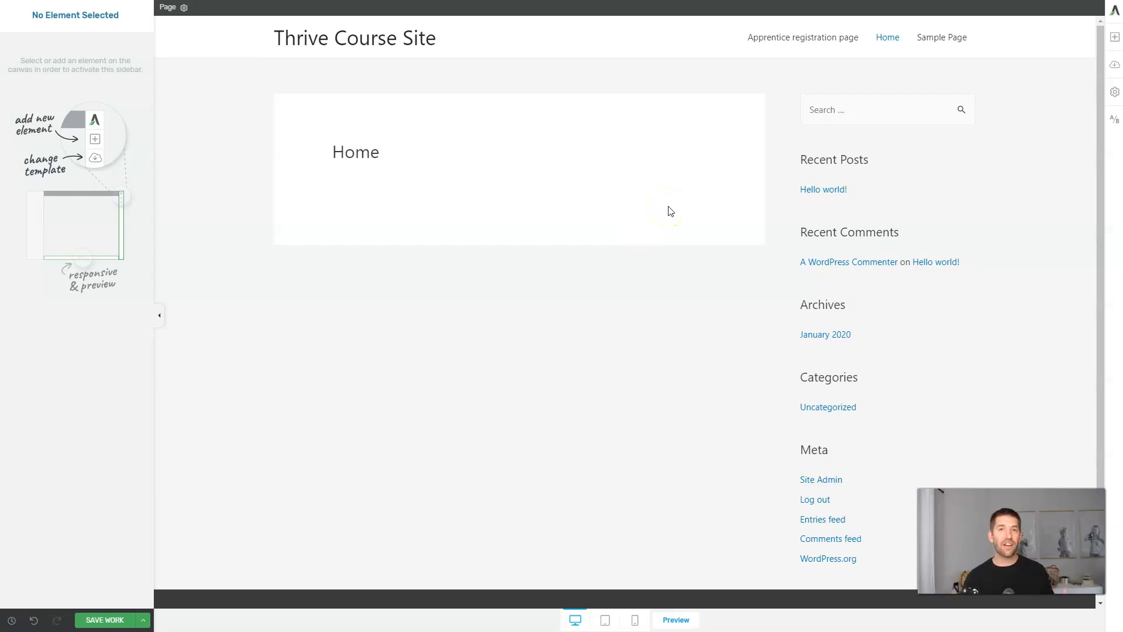
Browse the landing page template sets, including Flat and Element Templates.
click(1115, 71)
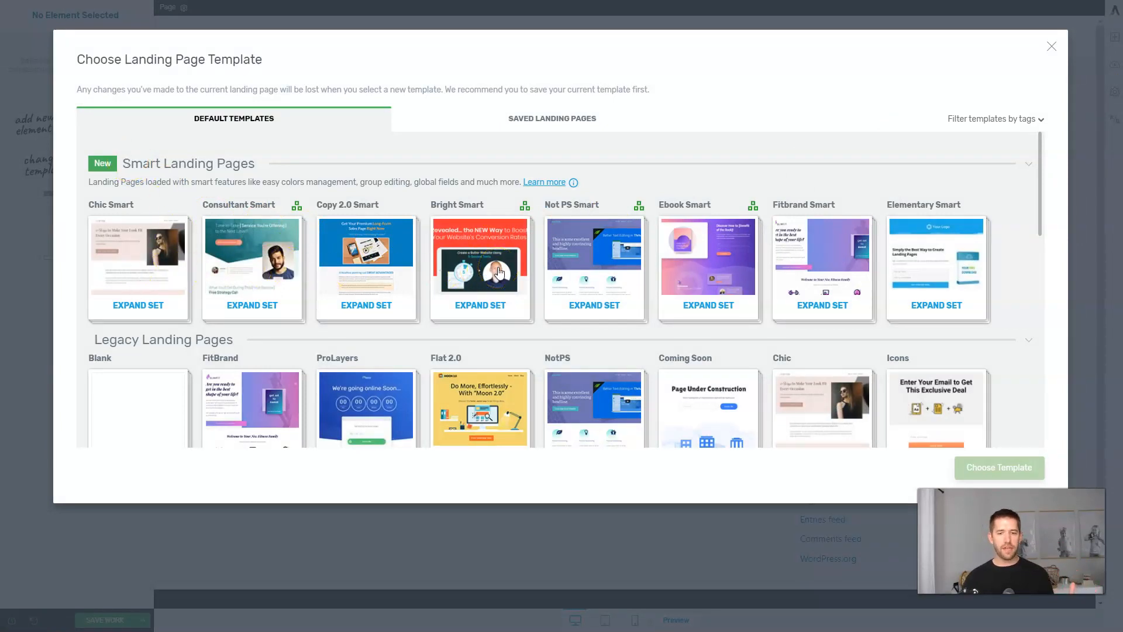
scroll(499, 272, down, 6)
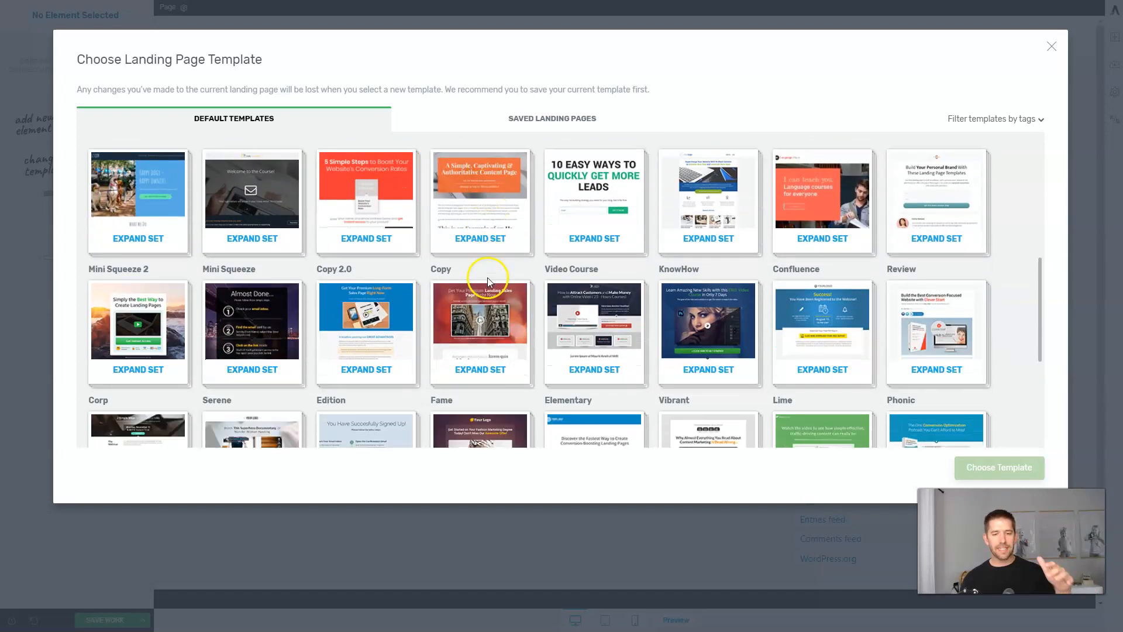
scroll(488, 282, down, 2)
scroll(489, 282, down, 2)
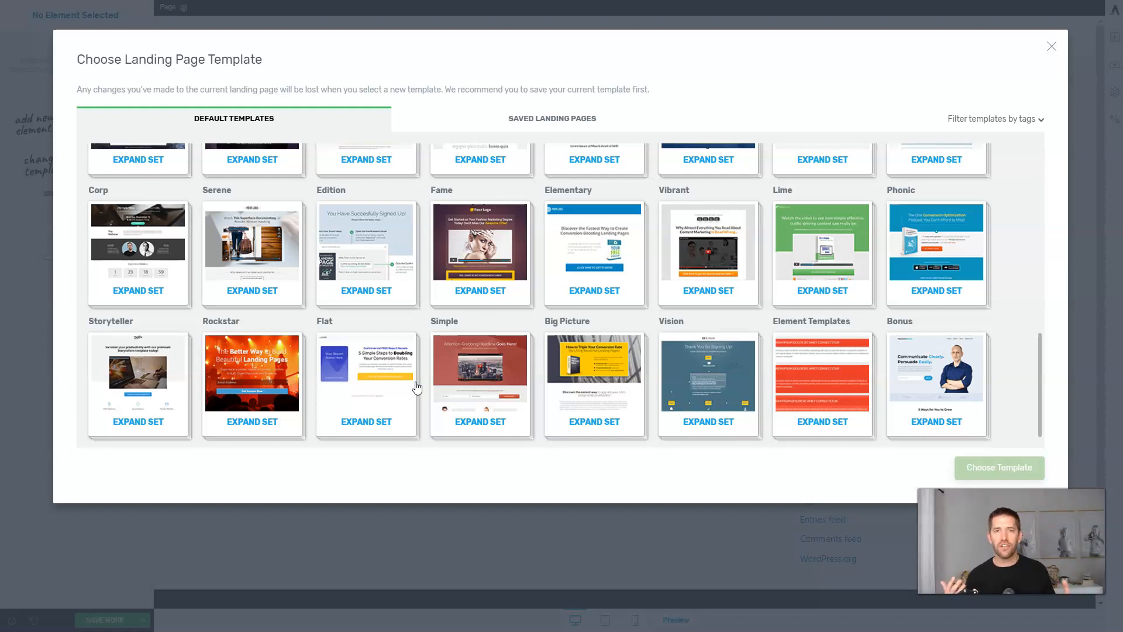
click(441, 349)
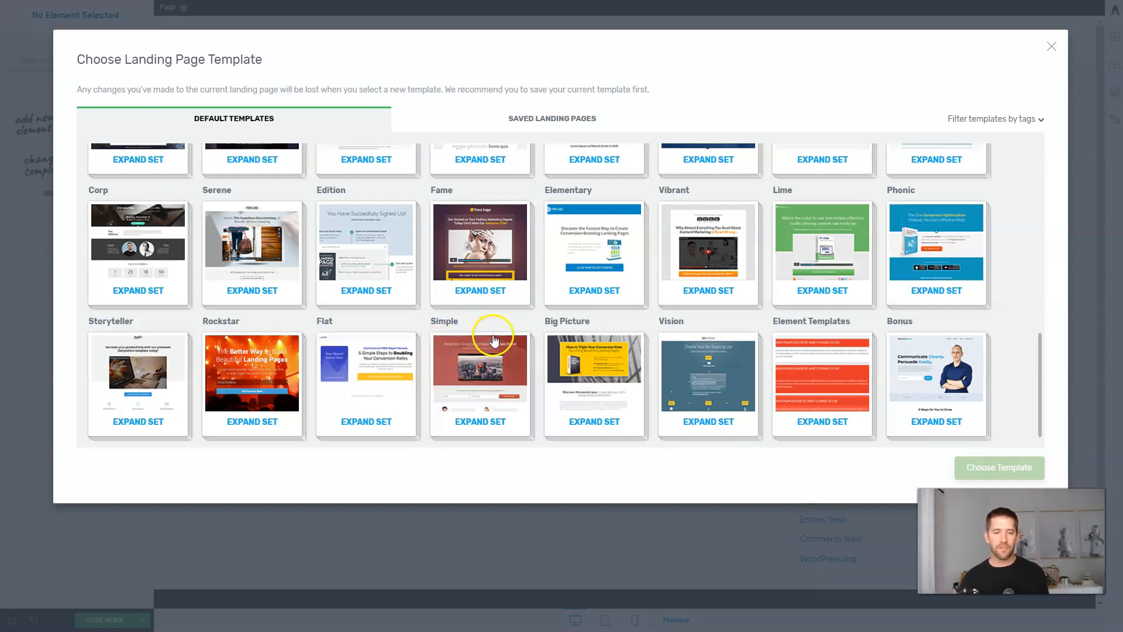
click(398, 354)
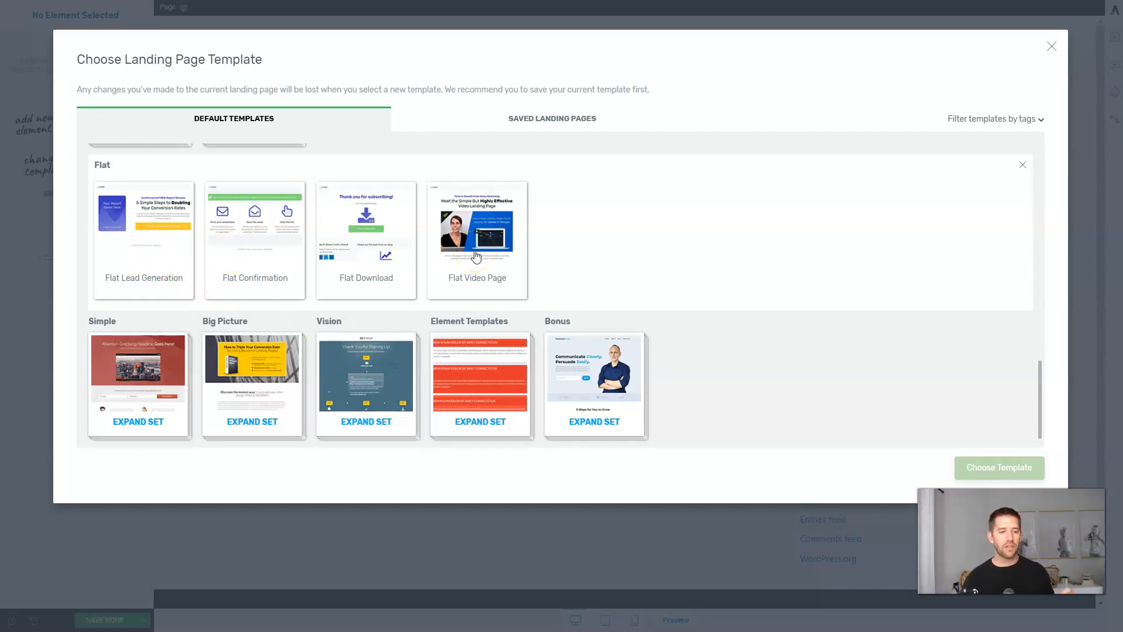
click(479, 354)
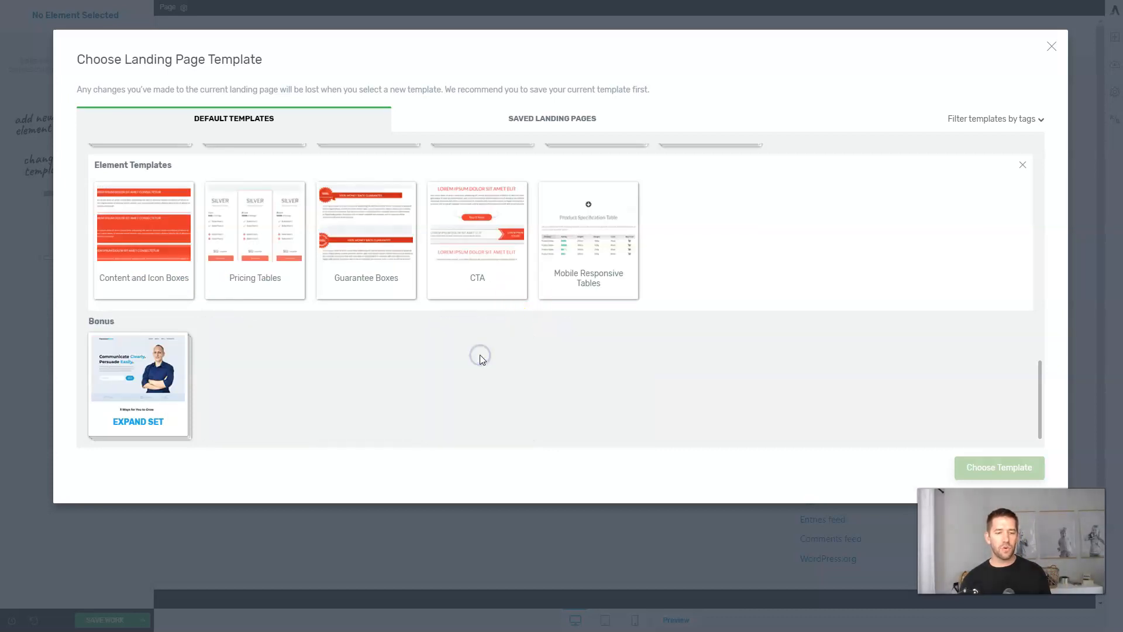
scroll(479, 353, up, 8)
click(606, 305)
scroll(784, 300, up, 4)
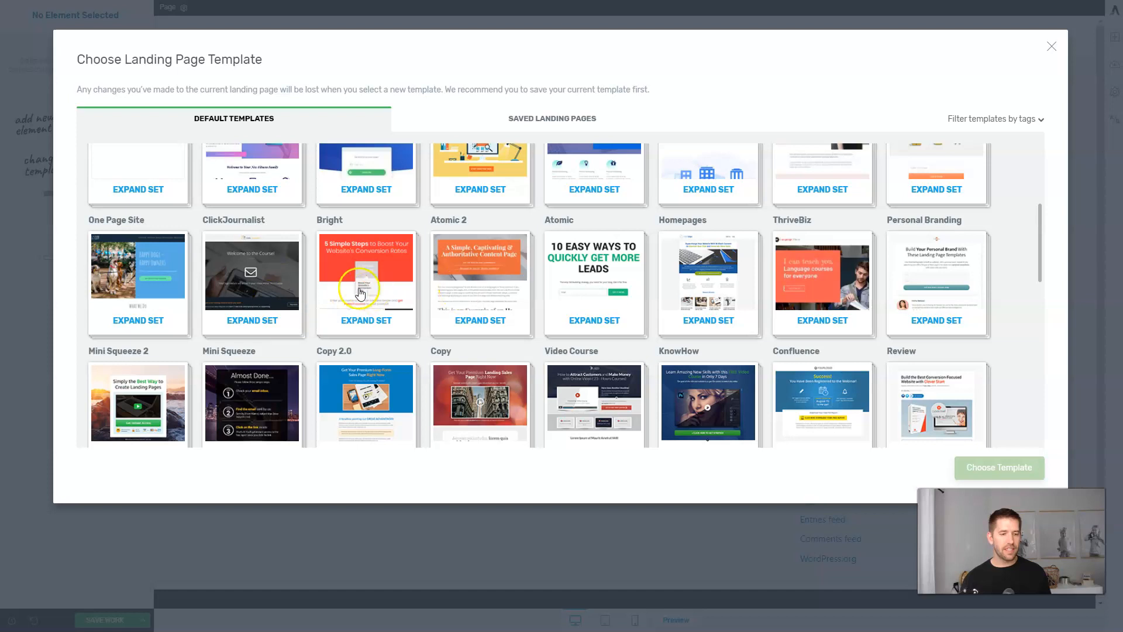
scroll(359, 291, down, 2)
Look at the Bright set, then pick Consultation Smart Blank from Consultant Smart.
click(360, 291)
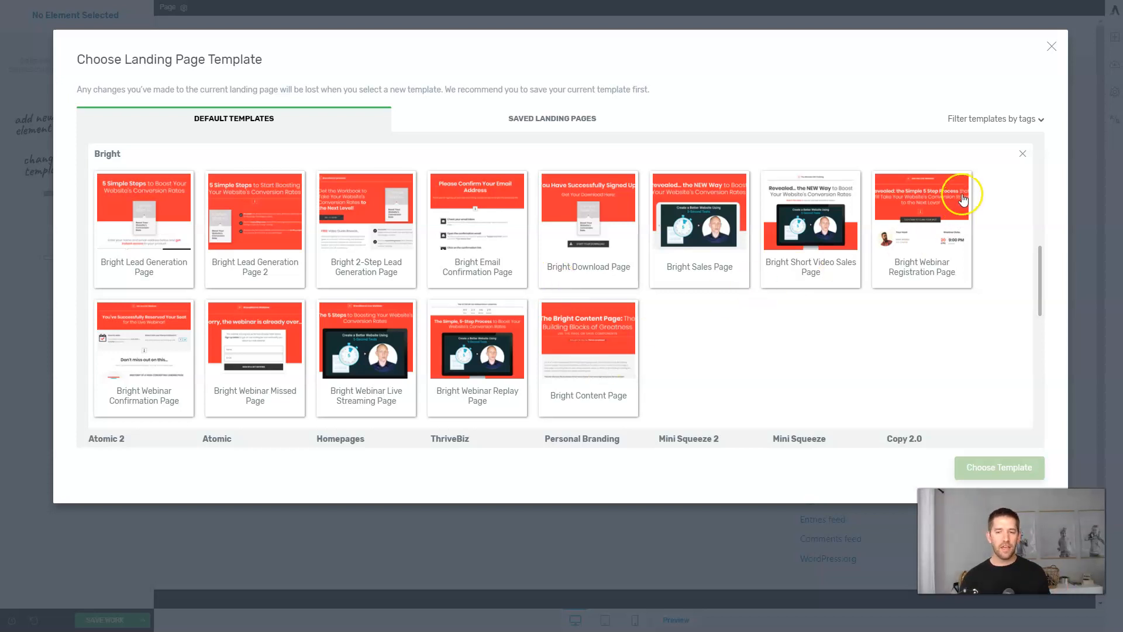
click(1019, 157)
scroll(818, 246, up, 3)
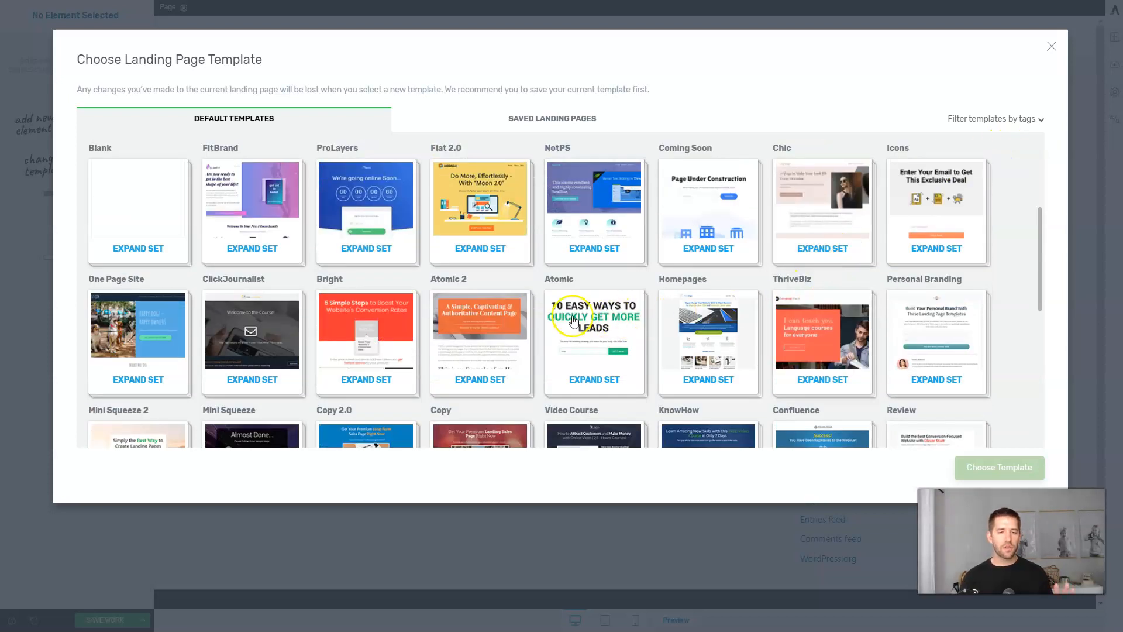
scroll(512, 329, up, 4)
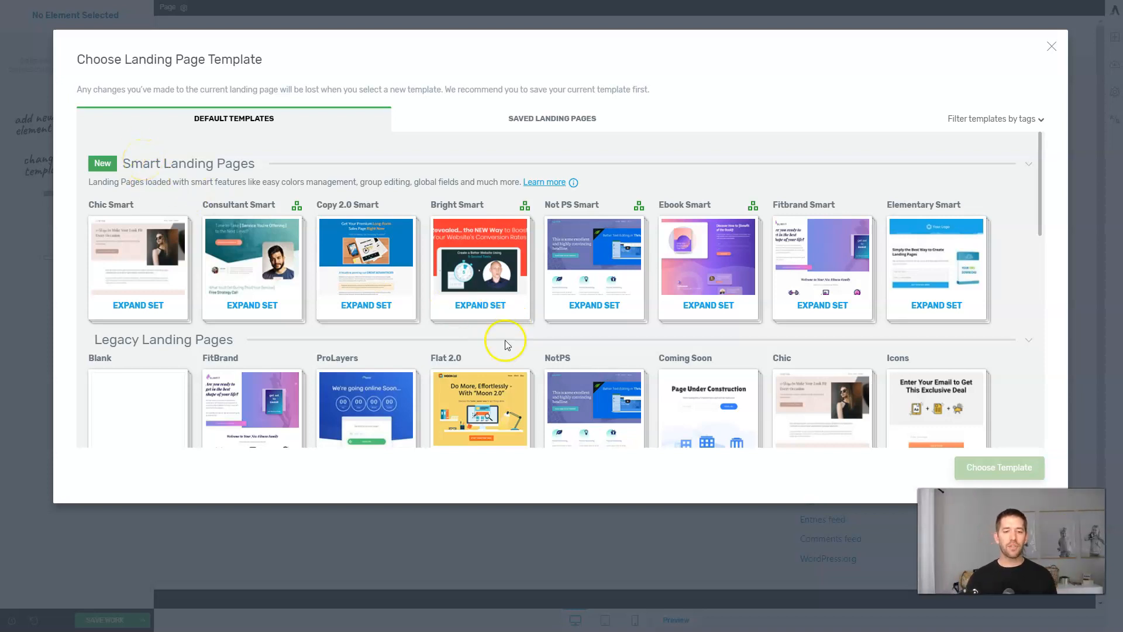
scroll(602, 357, down, 3)
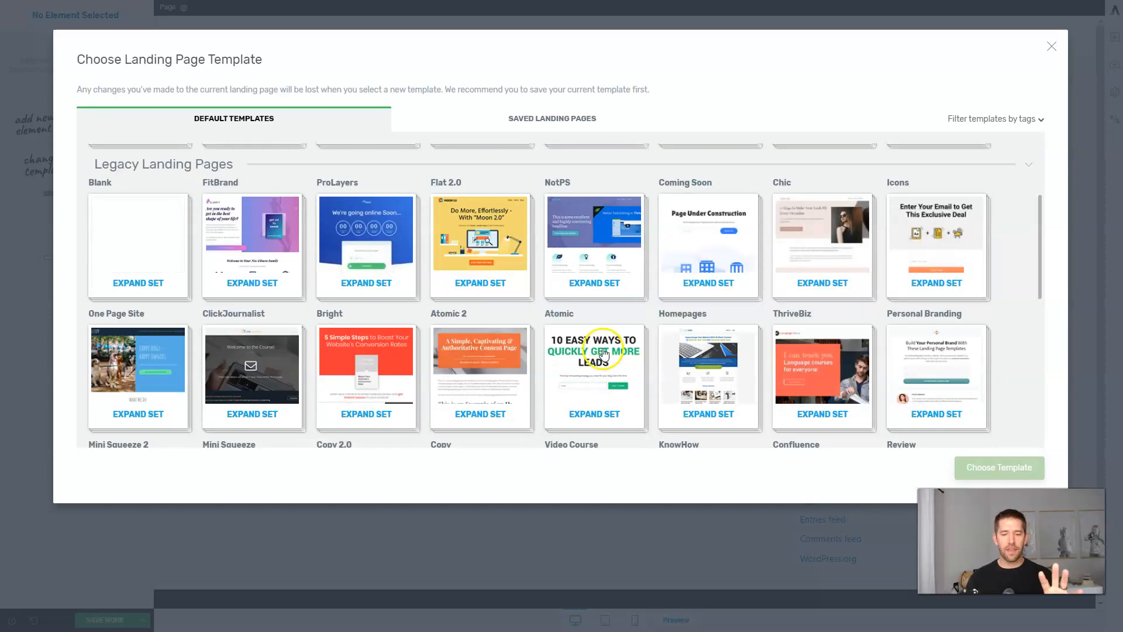
scroll(602, 354, down, 5)
scroll(601, 355, up, 4)
scroll(596, 356, up, 4)
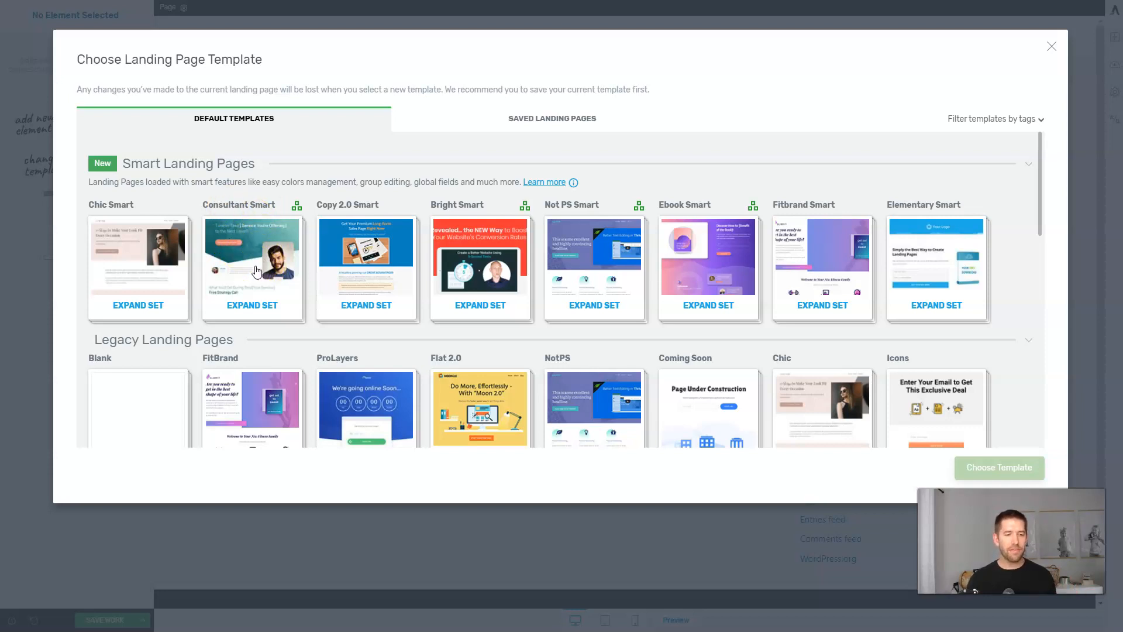
click(256, 270)
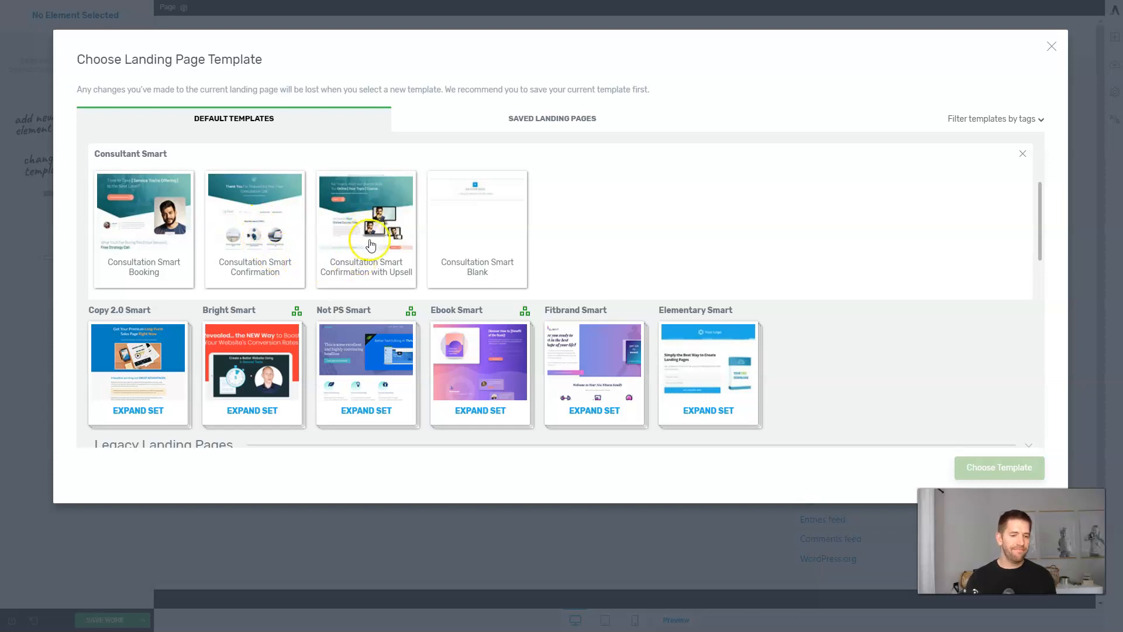
click(480, 232)
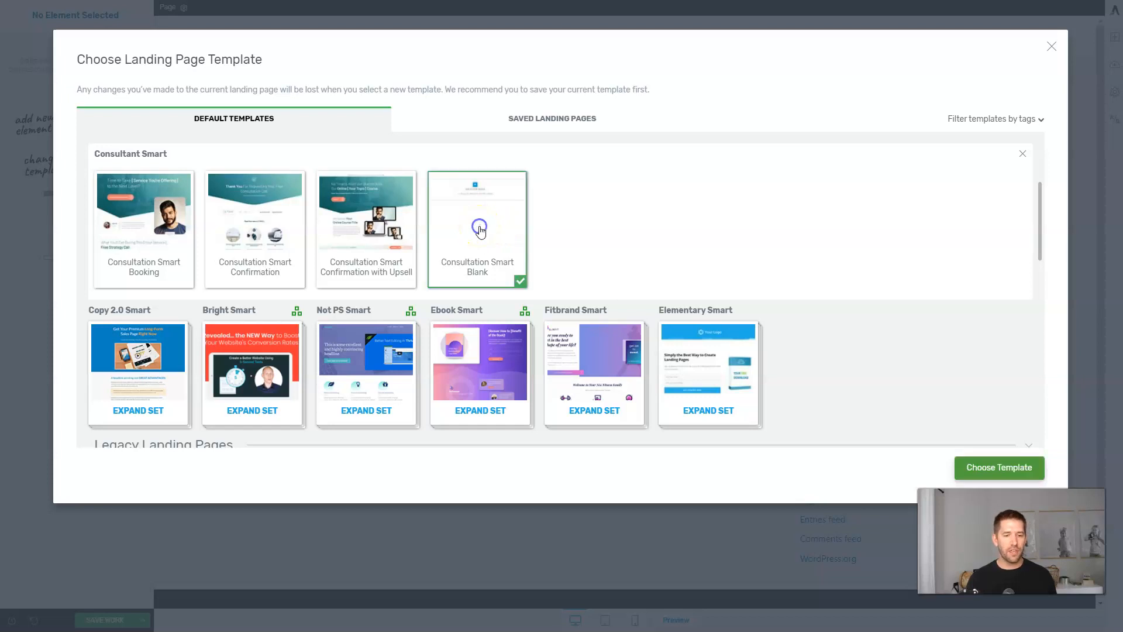
Apply the Consultation Smart Blank template and preview the Central Style Panel colour schemes.
click(1019, 478)
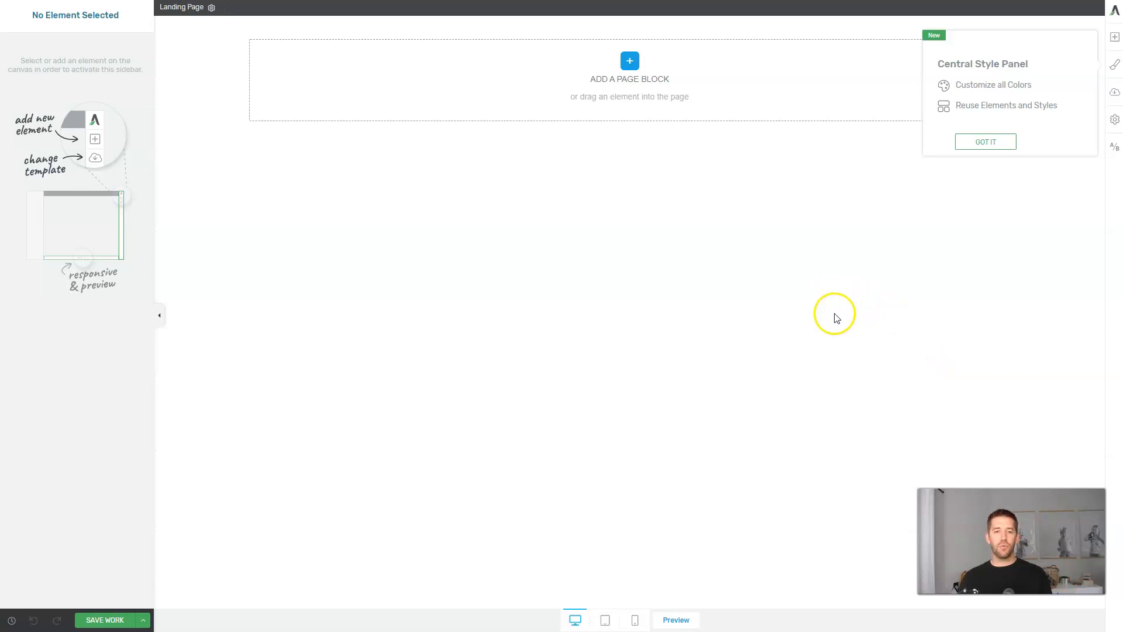
click(989, 140)
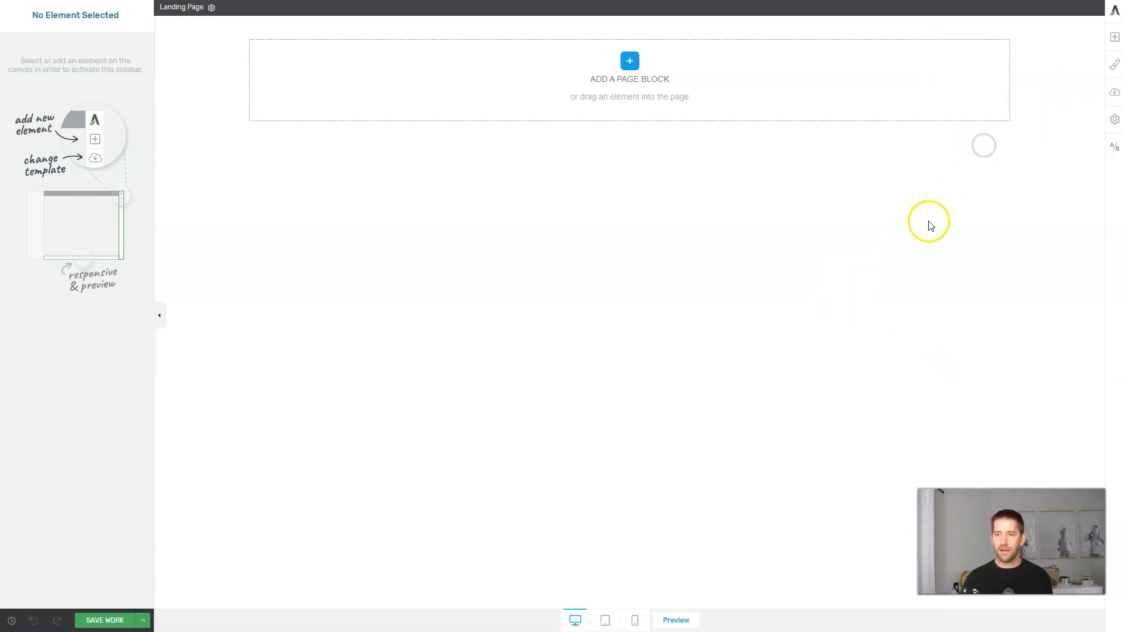
click(1111, 66)
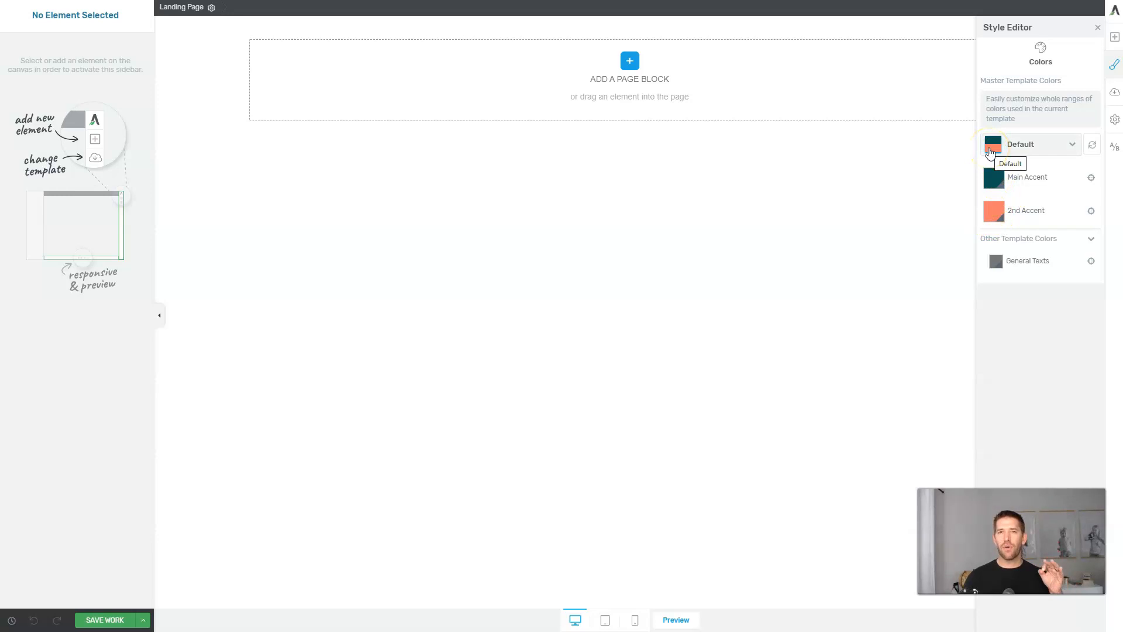
click(1025, 143)
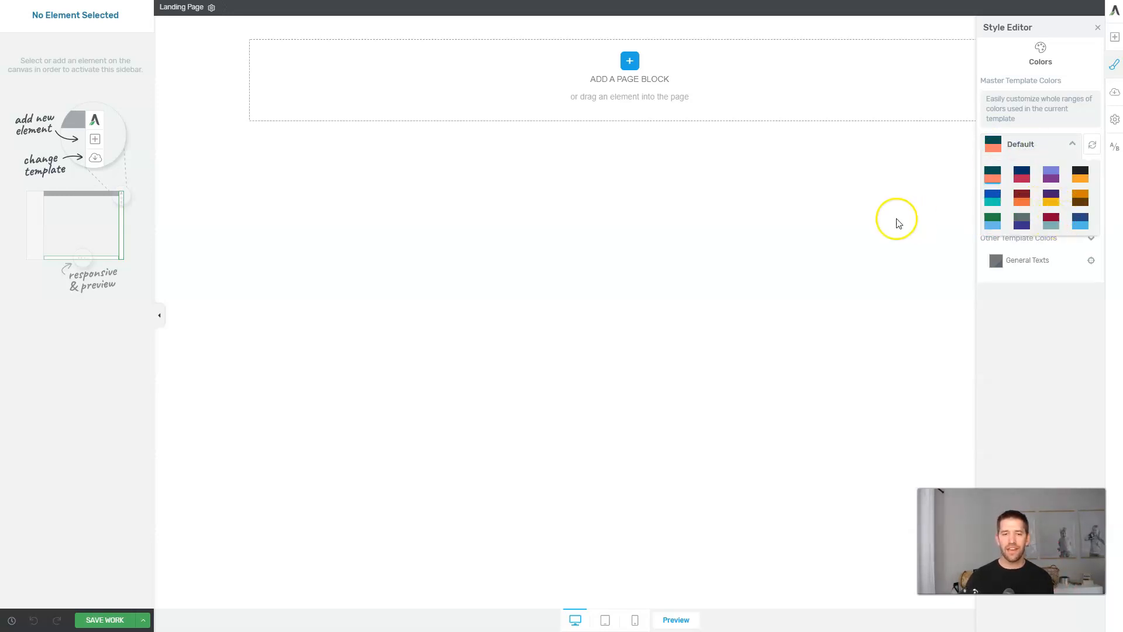
click(799, 225)
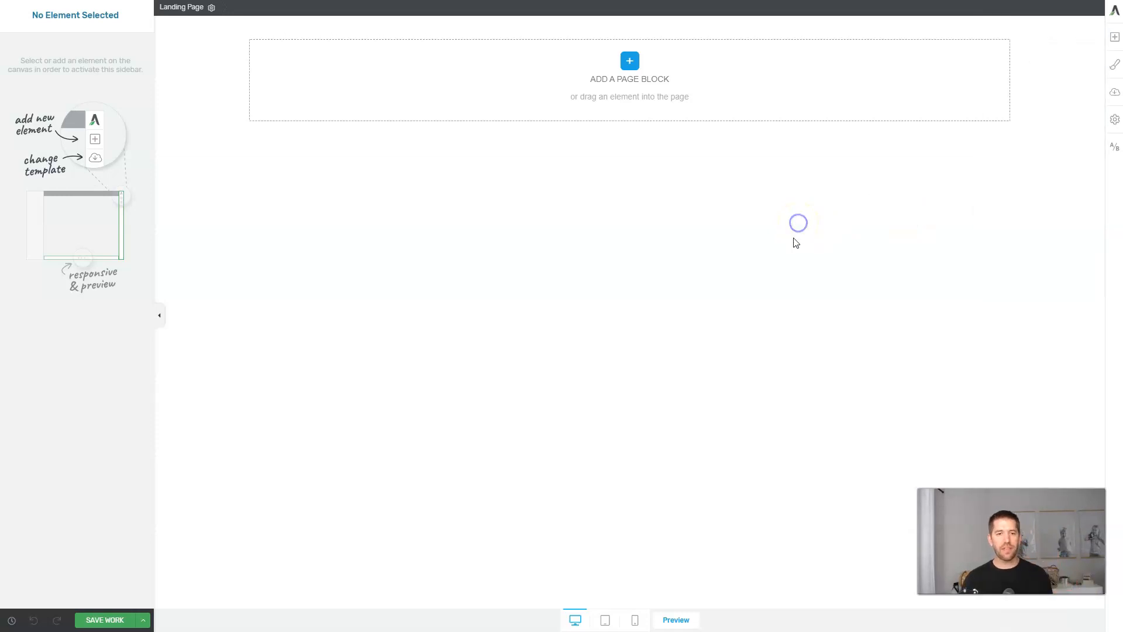
Insert the Consultant Smart 'No Time to Wait?' hero block from the page block library.
click(631, 62)
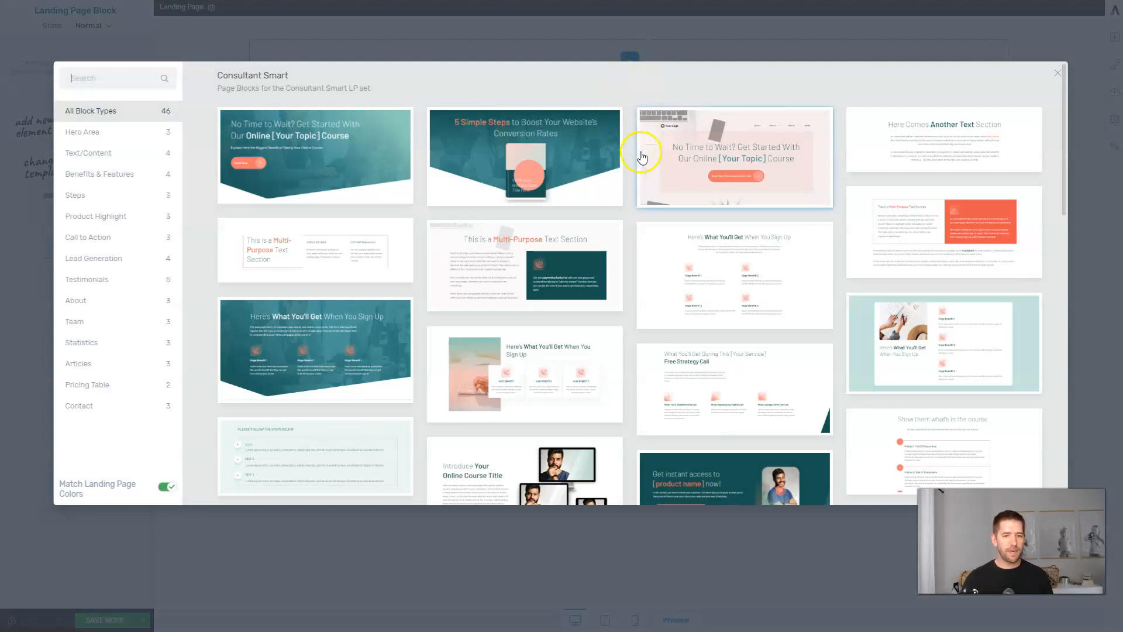
scroll(642, 153, down, 2)
scroll(641, 153, down, 4)
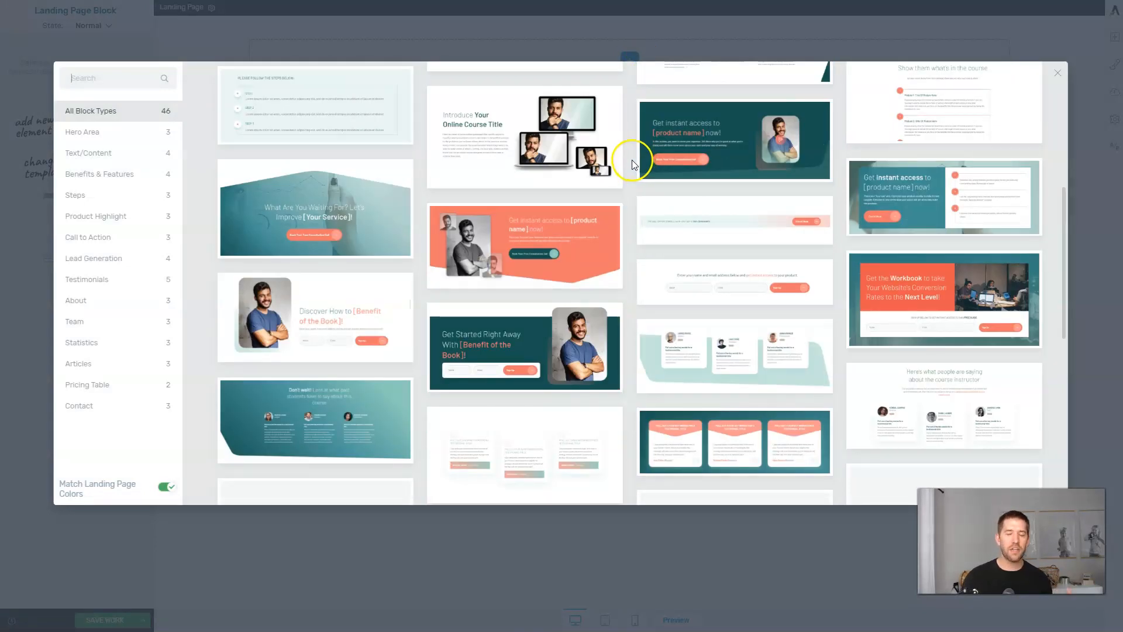
scroll(633, 157, down, 8)
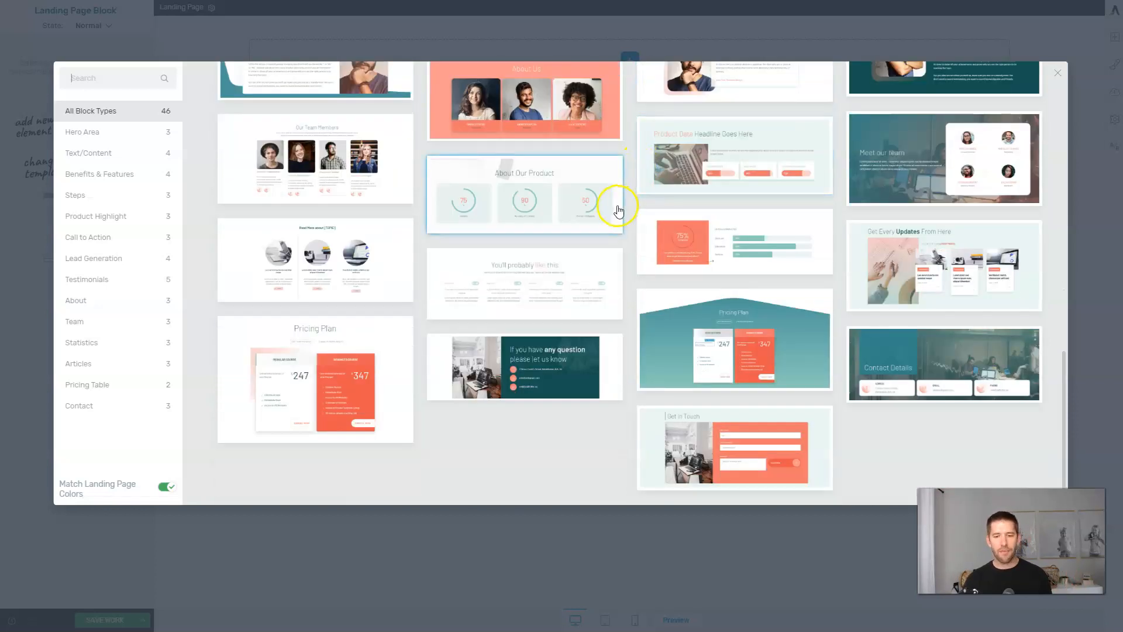
scroll(620, 213, up, 12)
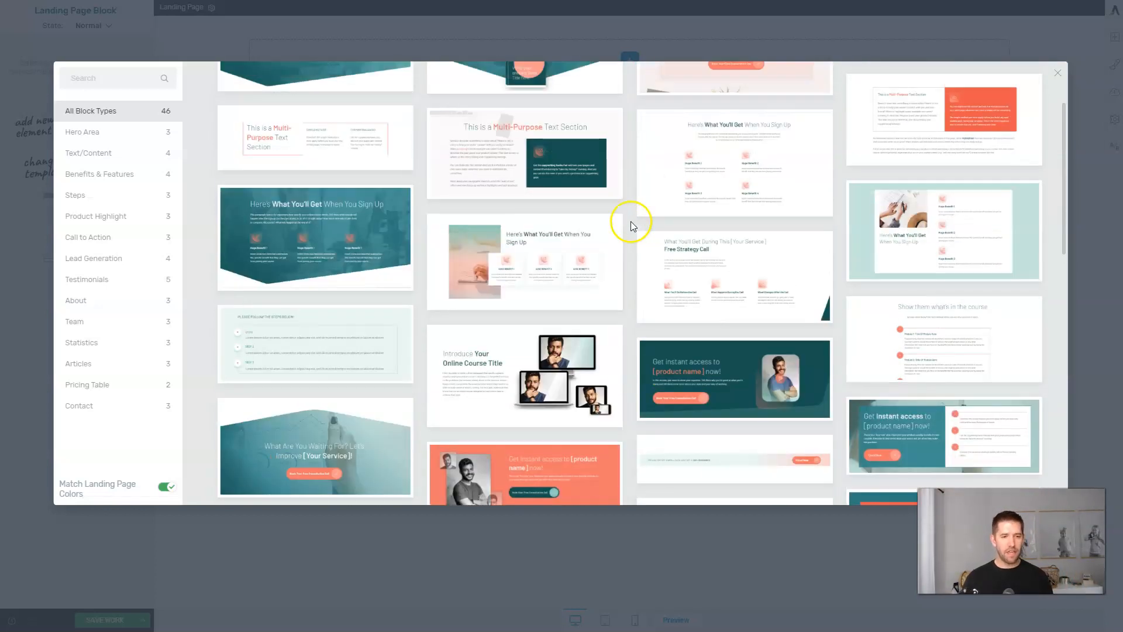
scroll(630, 227, up, 2)
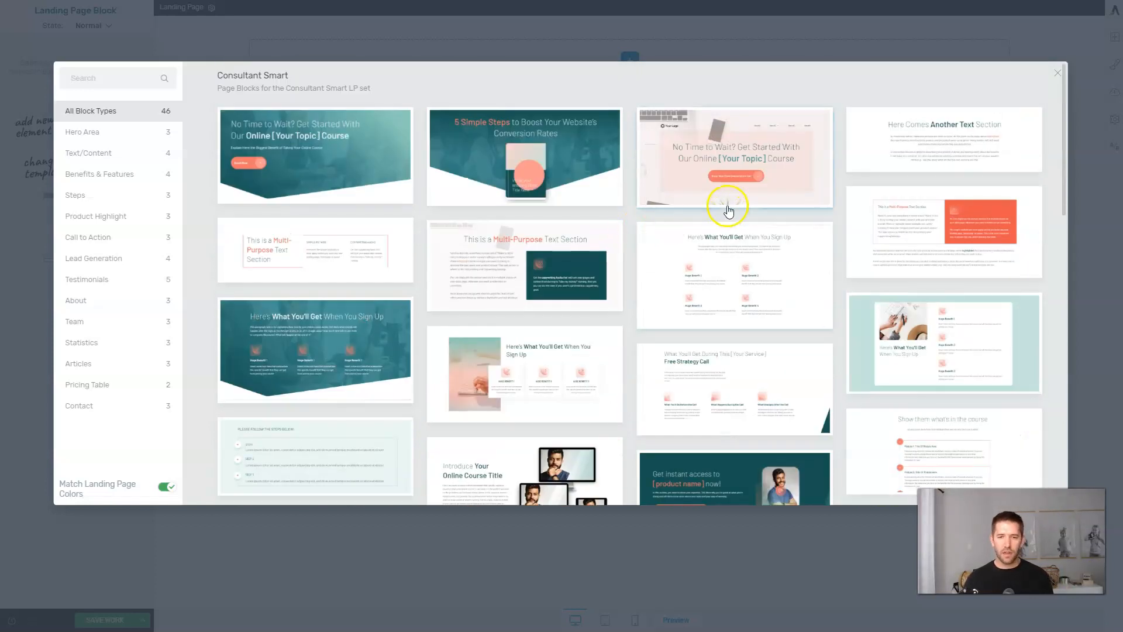
click(304, 151)
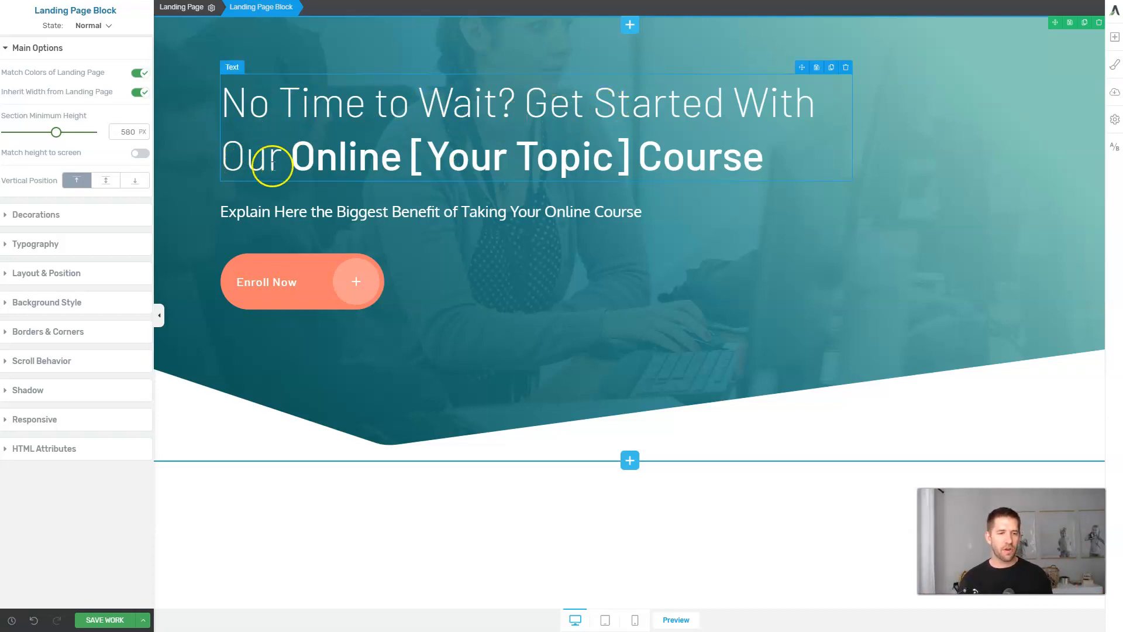
Paste the heading 'Need More Teeth Whitening Patients?' and bold and underline 'Teeth Whitening Patients?'.
drag(226, 106, 809, 156)
text(Need More Teeth Whitening Patients?)
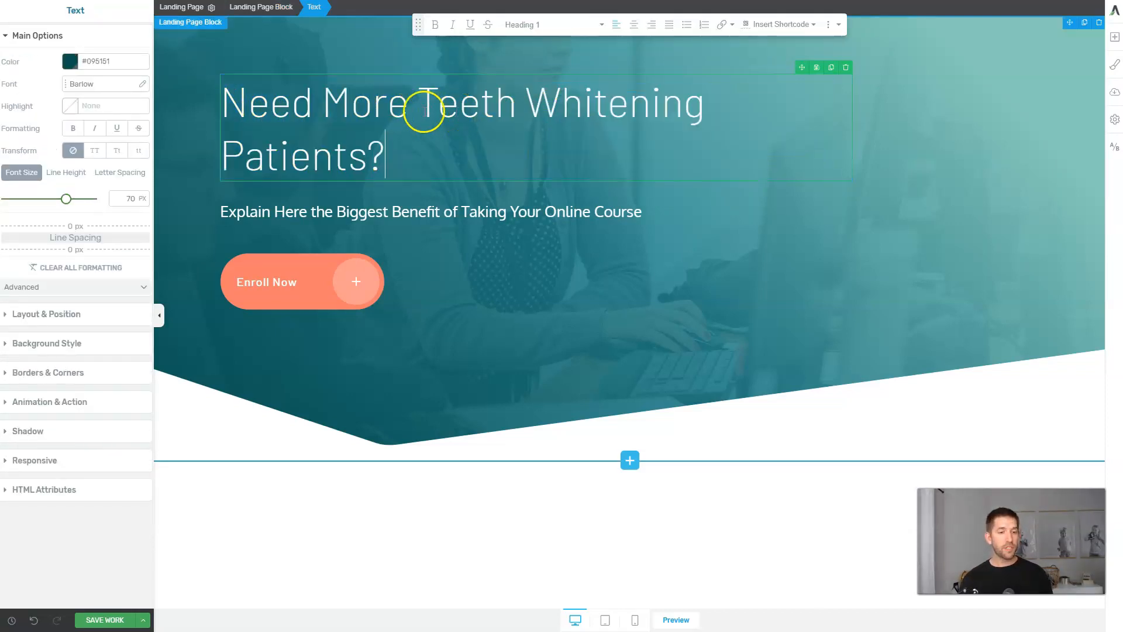
drag(418, 112, 727, 146)
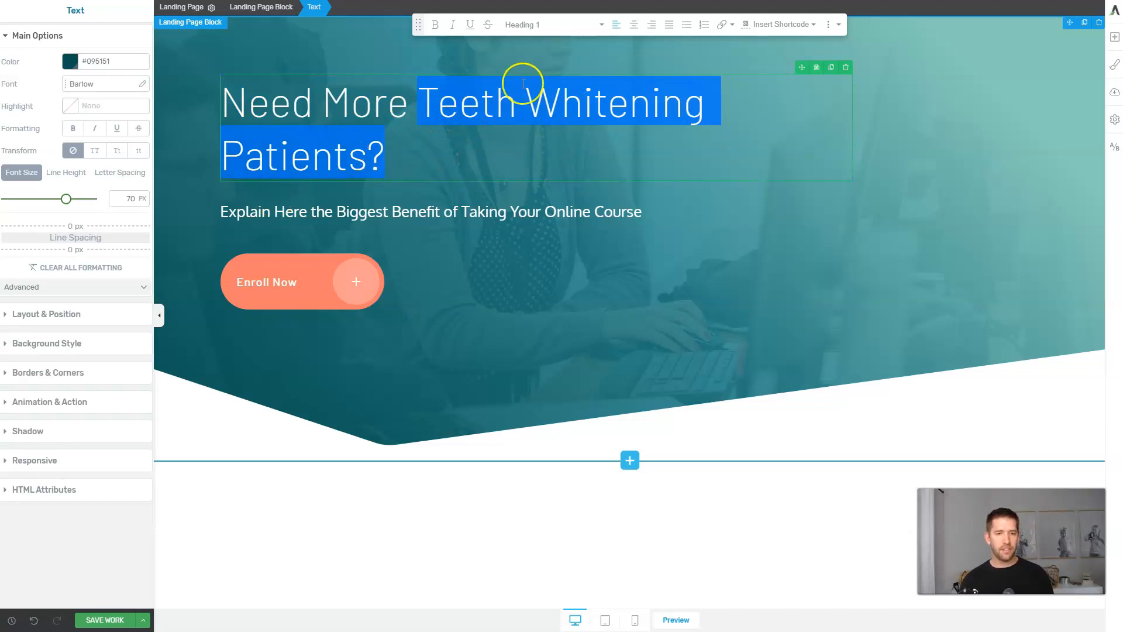
click(434, 24)
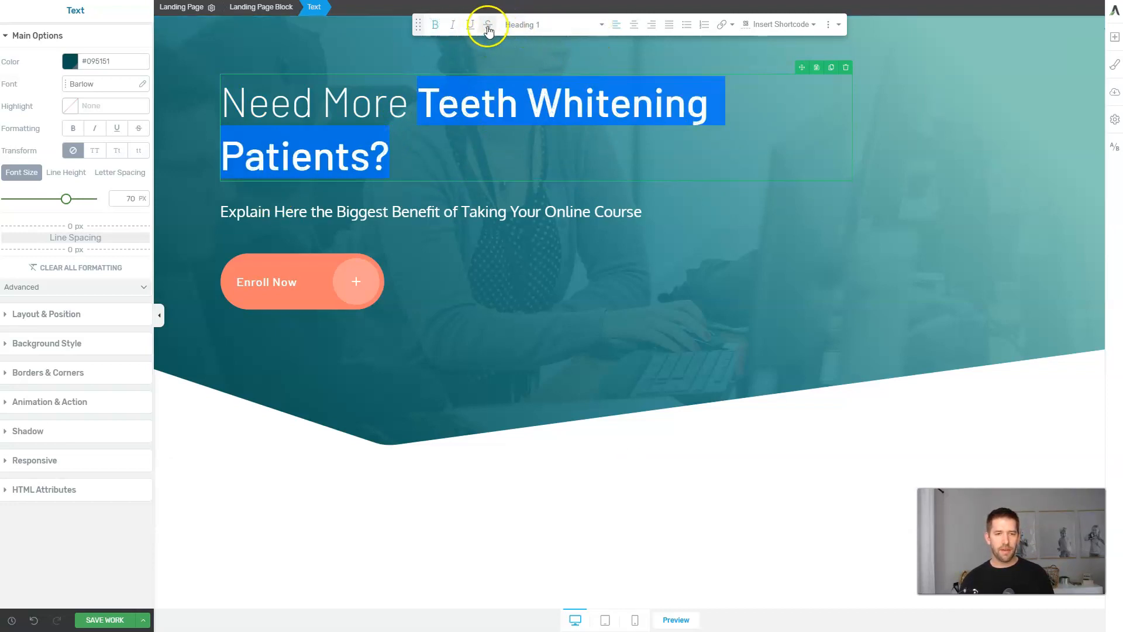
click(469, 25)
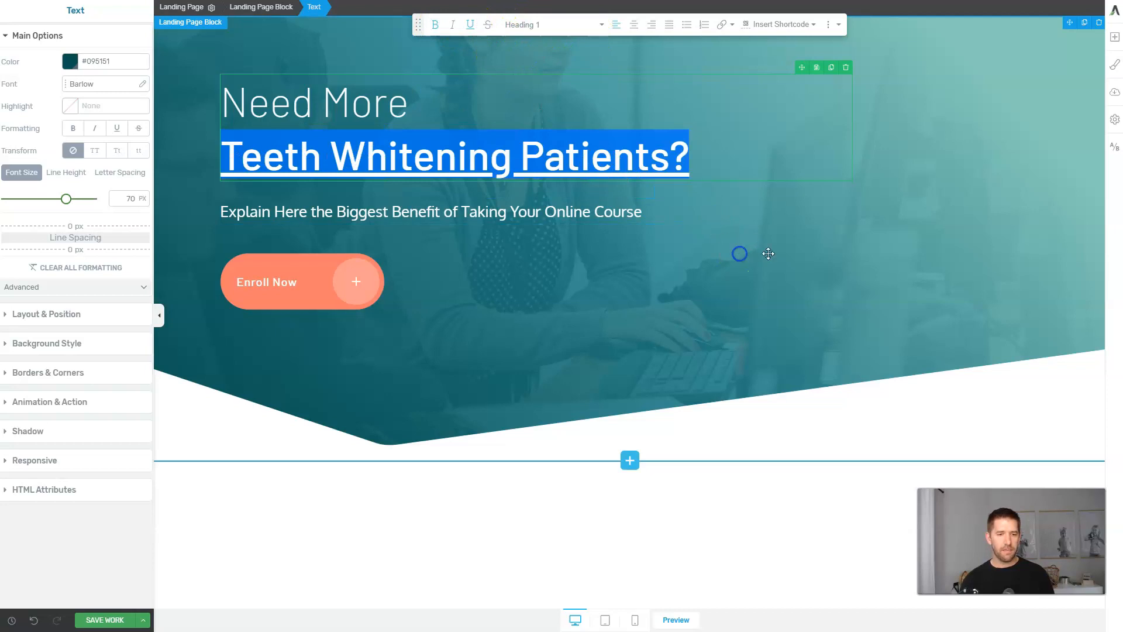
click(728, 147)
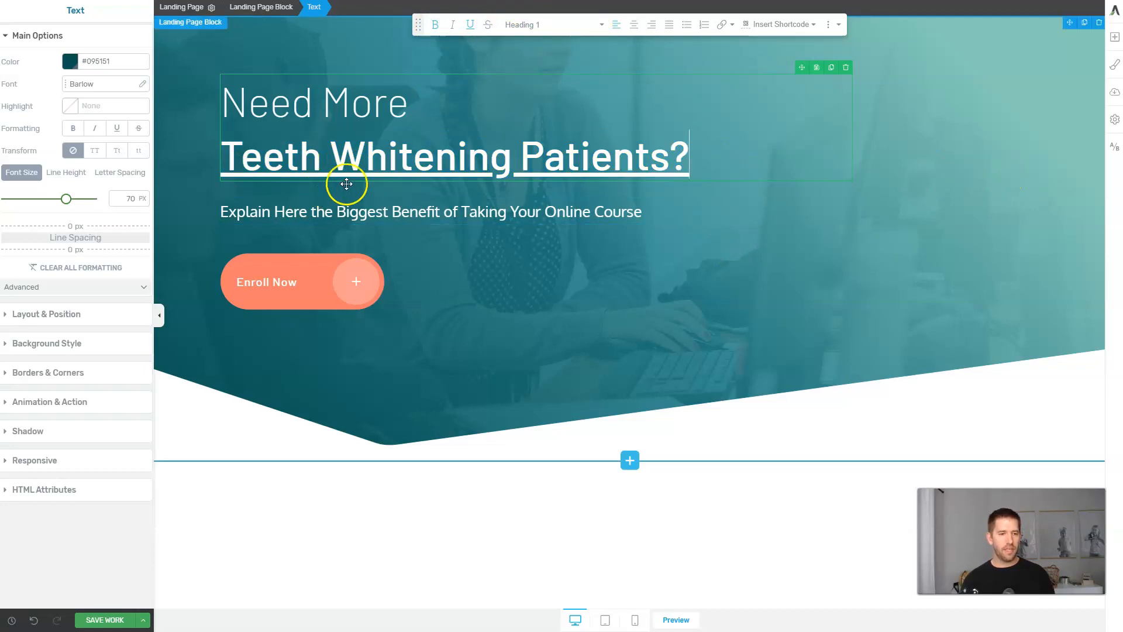
Rewrite the subtitle, making 'simple 3 step system' bold, orange and underlined.
triple_click(374, 212)
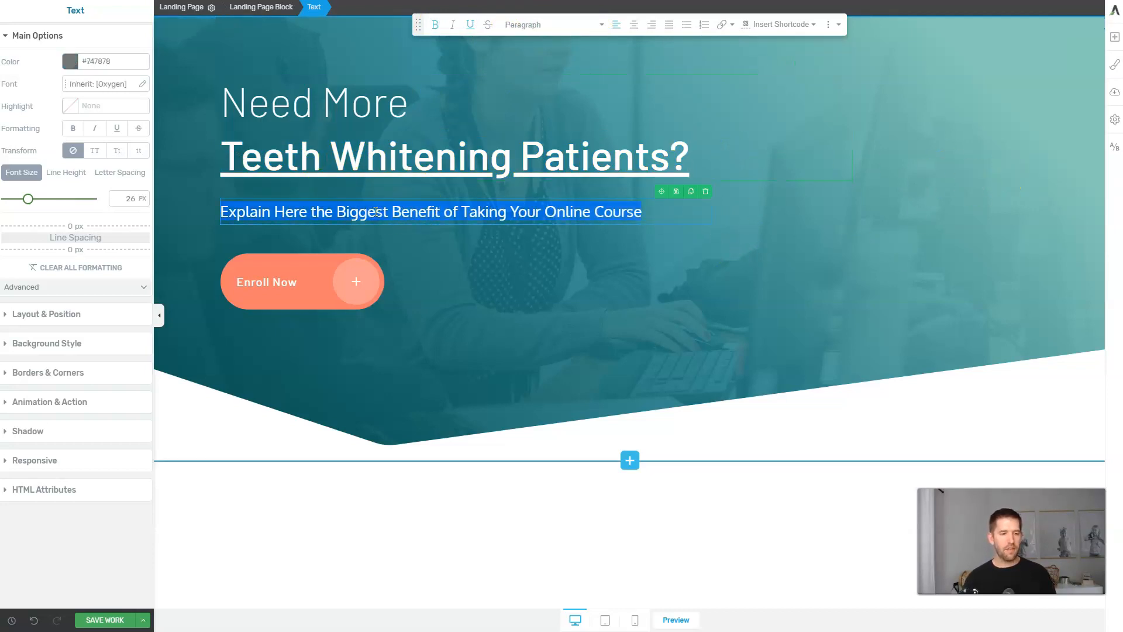
text(Learn my simple 3 step system to getting patients on auto-pilot)
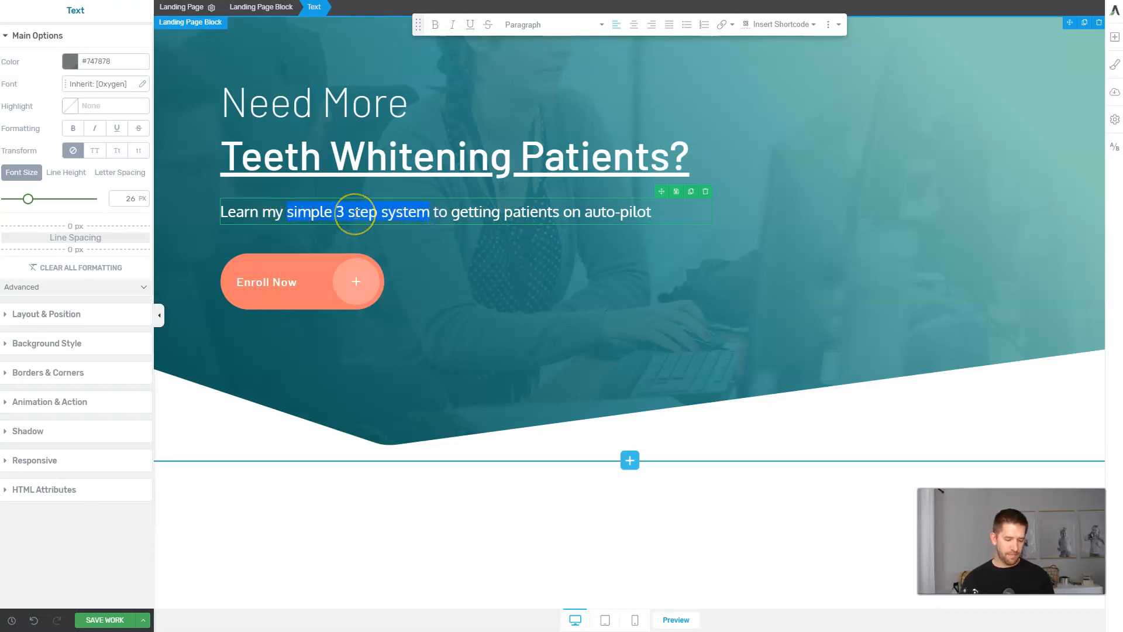
key(ctrl+b)
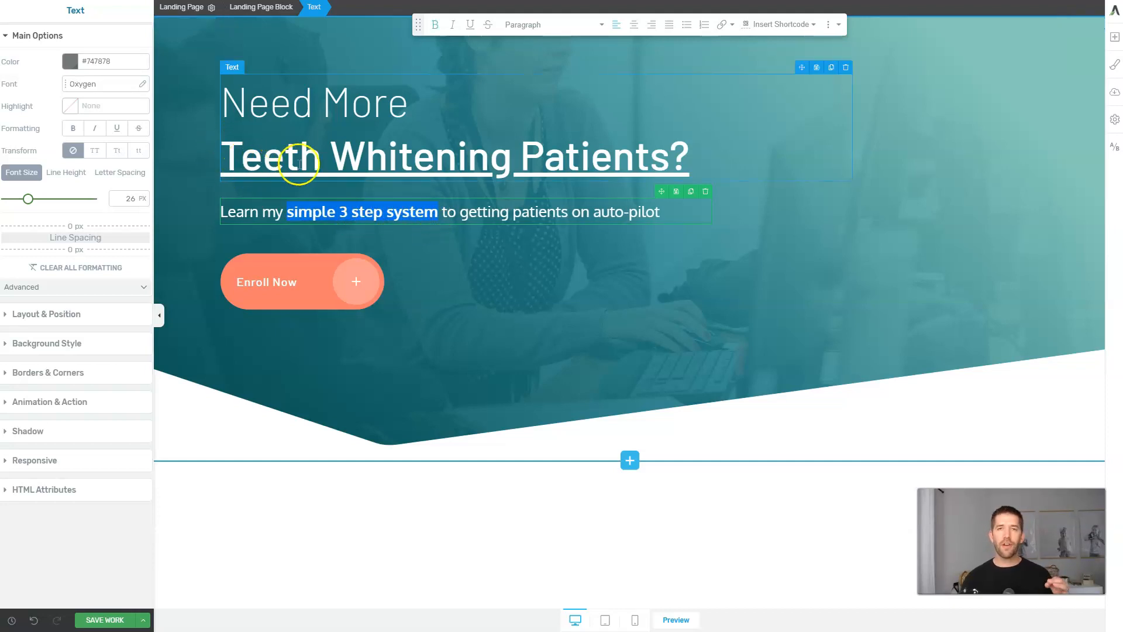
click(70, 62)
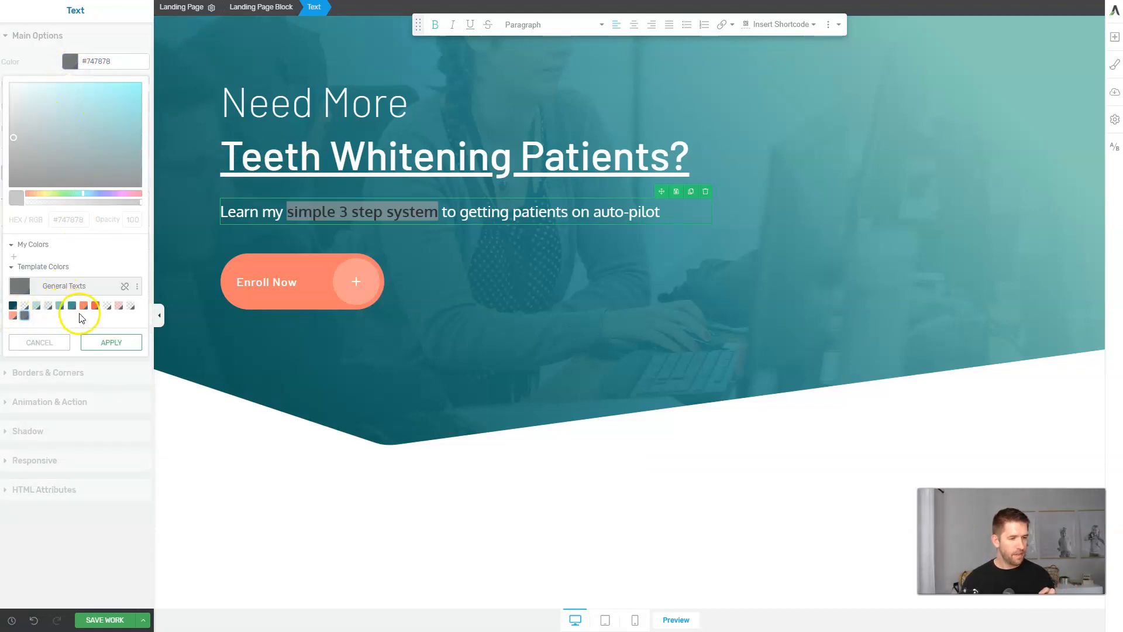
click(14, 318)
click(104, 342)
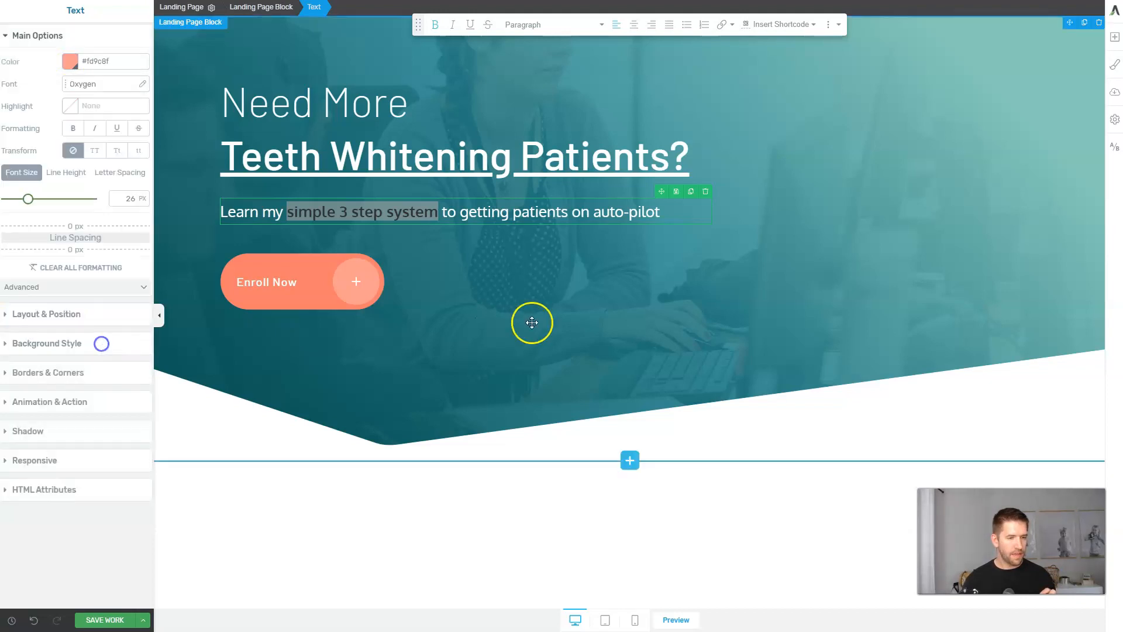
click(530, 218)
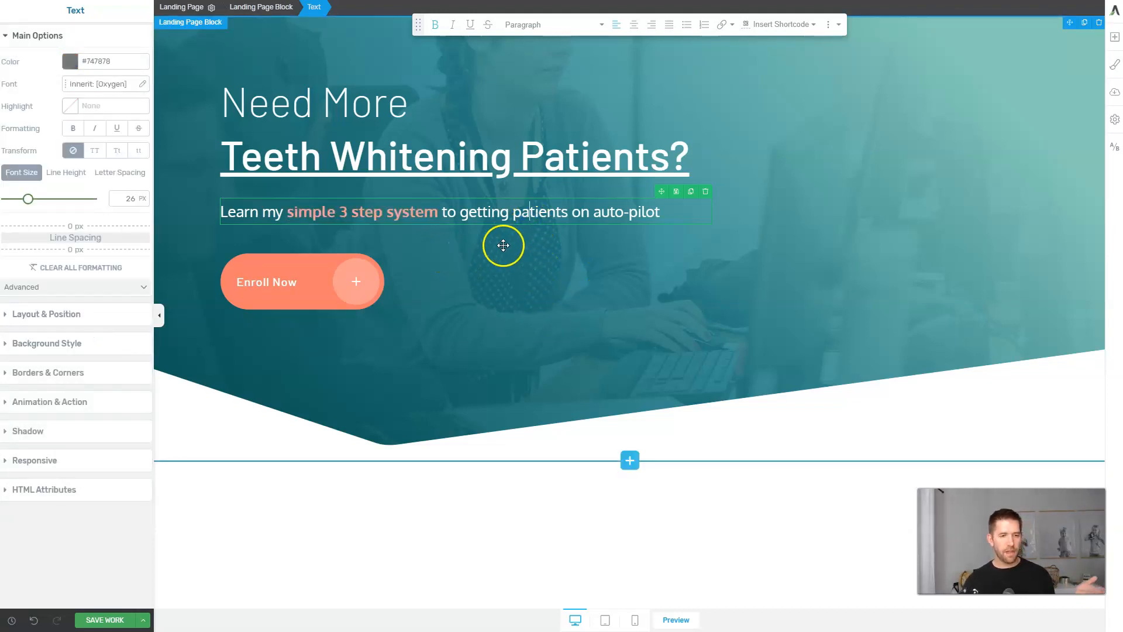
drag(287, 214, 432, 218)
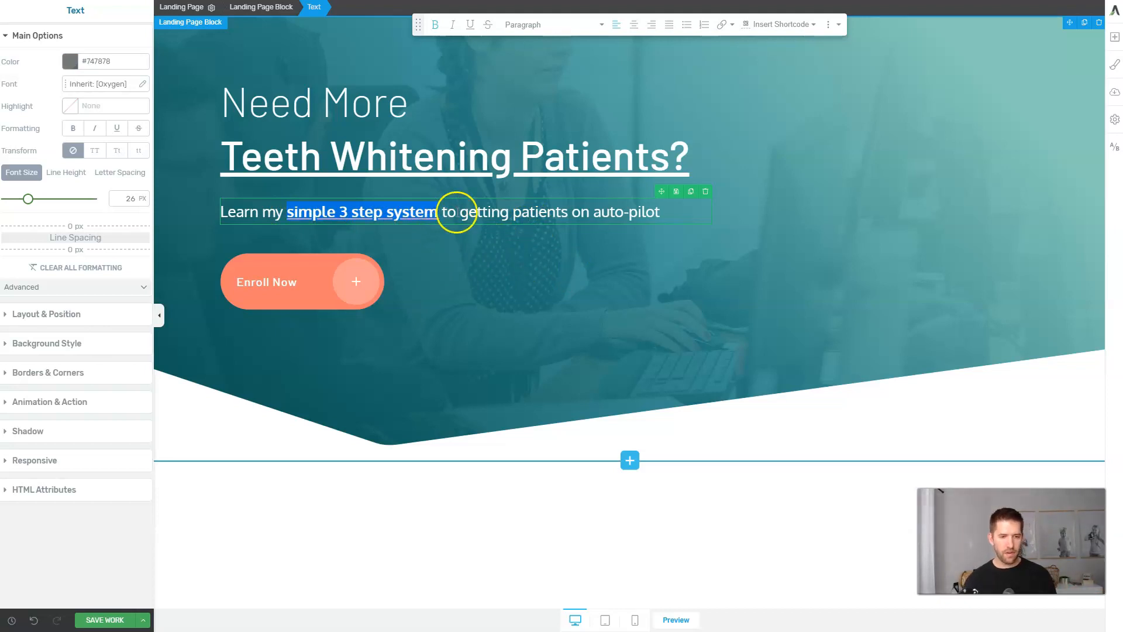
click(483, 210)
click(546, 285)
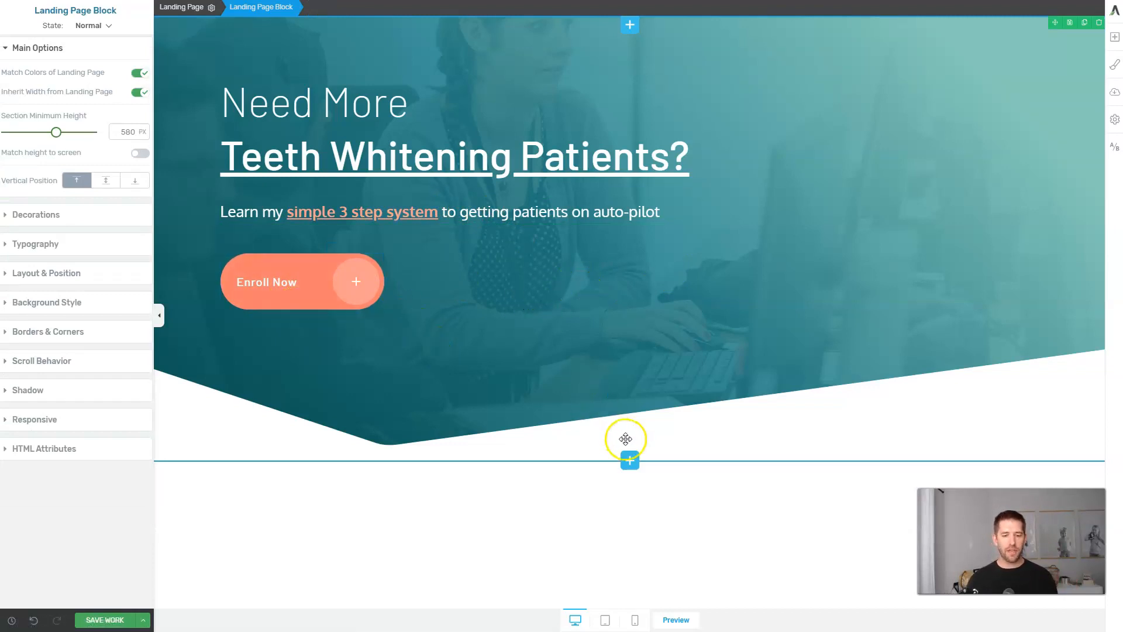
Insert the 'Here Comes Another Text Section' block and retitle its heading 'Hi, I'm Dr. Crentist, The Dentist'.
click(634, 464)
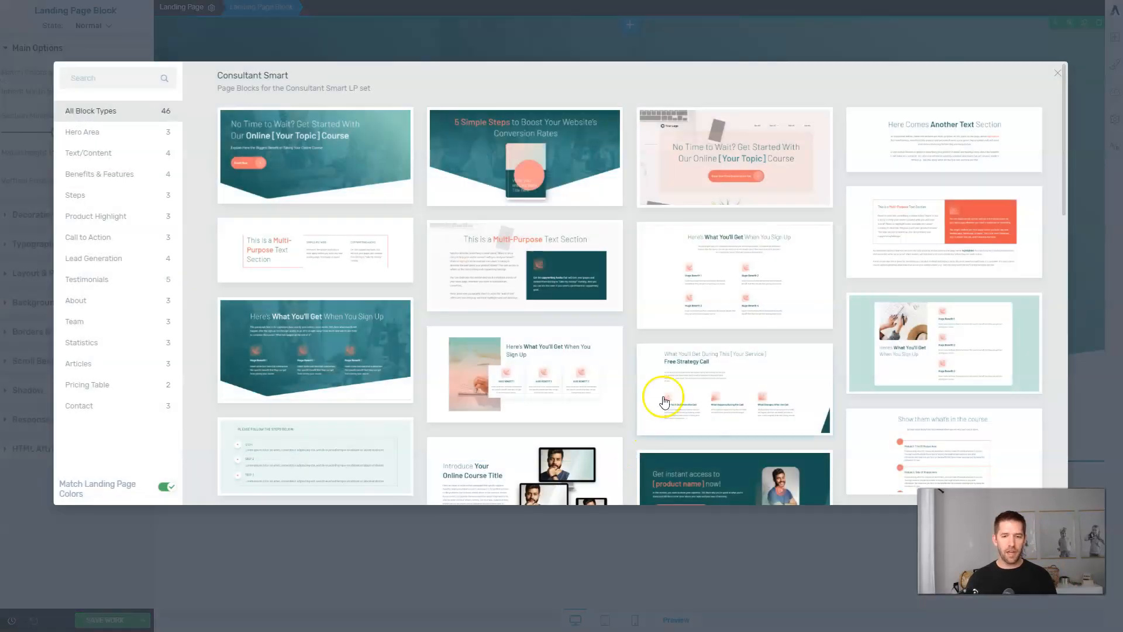
click(930, 147)
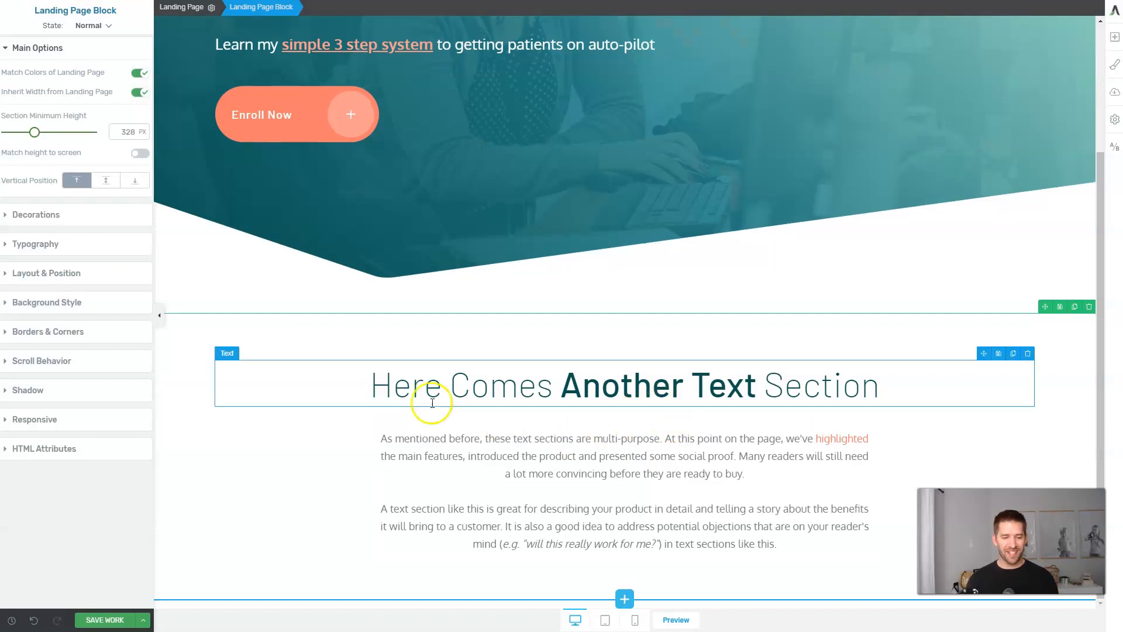
click(392, 386)
drag(374, 384, 930, 424)
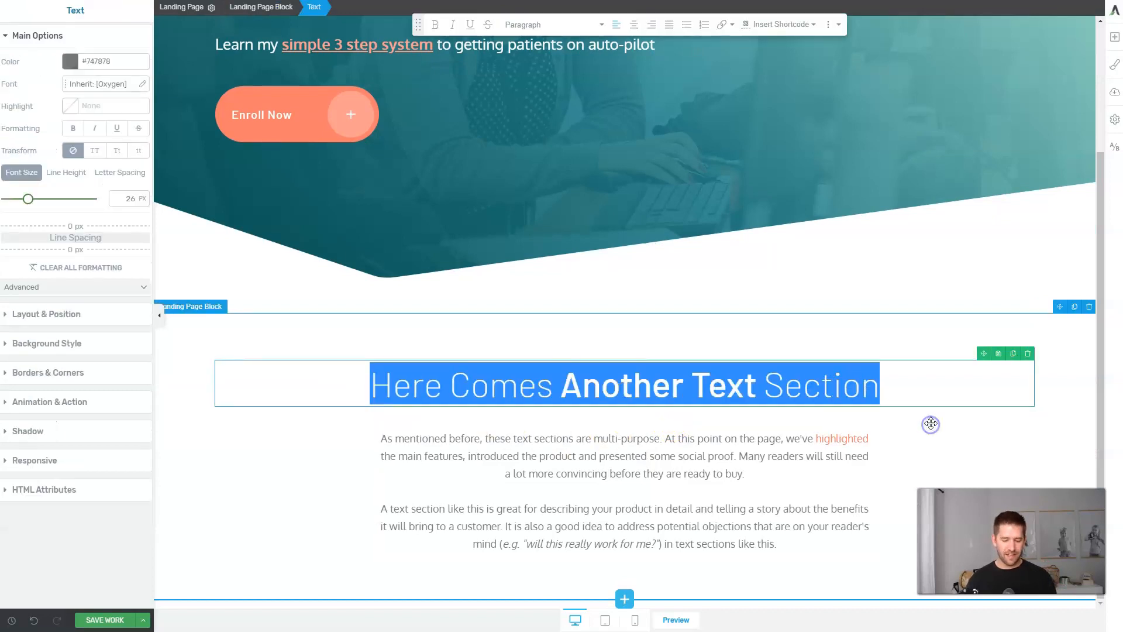
text(Hi, I'm Dr. Dentist)
key(ctrl+shift+Left)
text(Crentist, The Dentist)
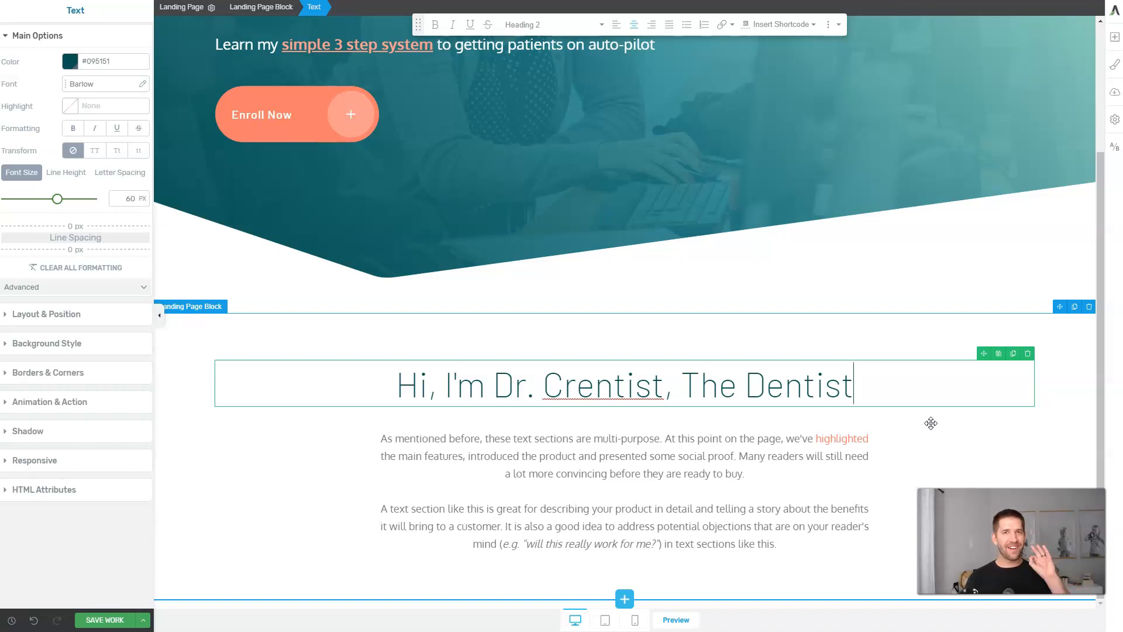
Select the placeholder paragraph below the new heading, then leave it unchanged.
click(766, 439)
click(689, 455)
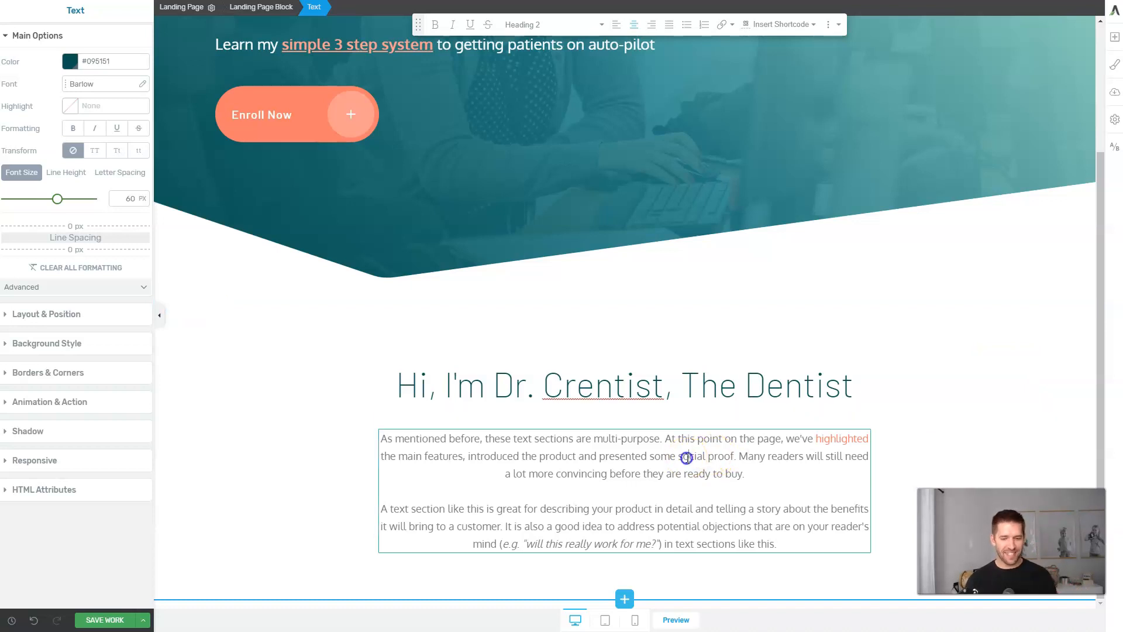
click(910, 429)
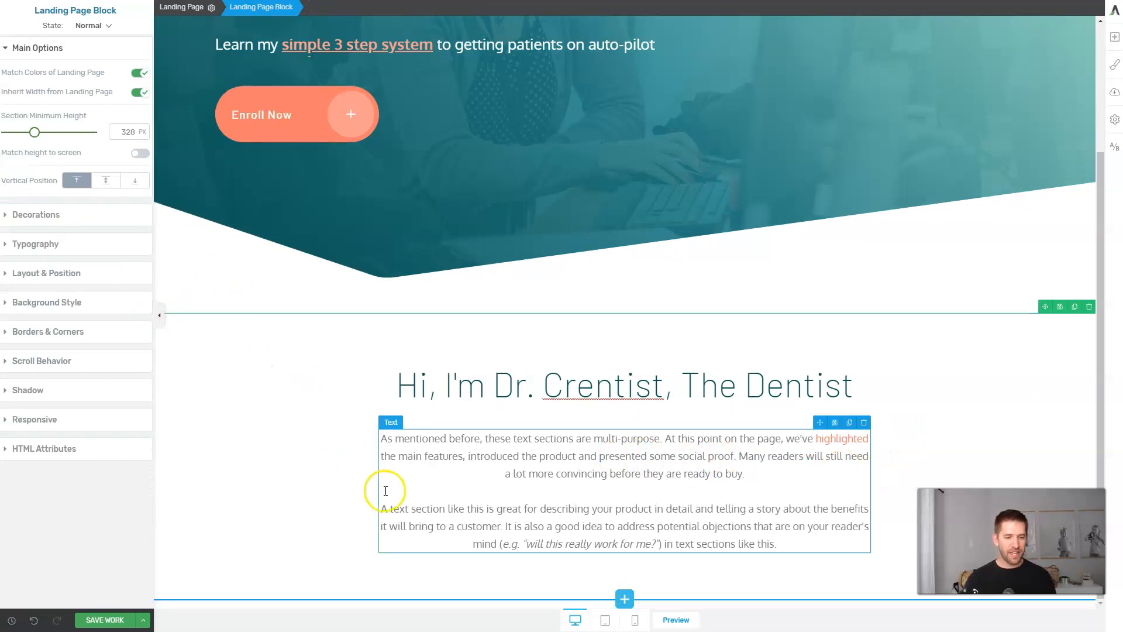
Drag an Image element from the Add Elements panel to below the Dr. Crentist heading.
click(1114, 38)
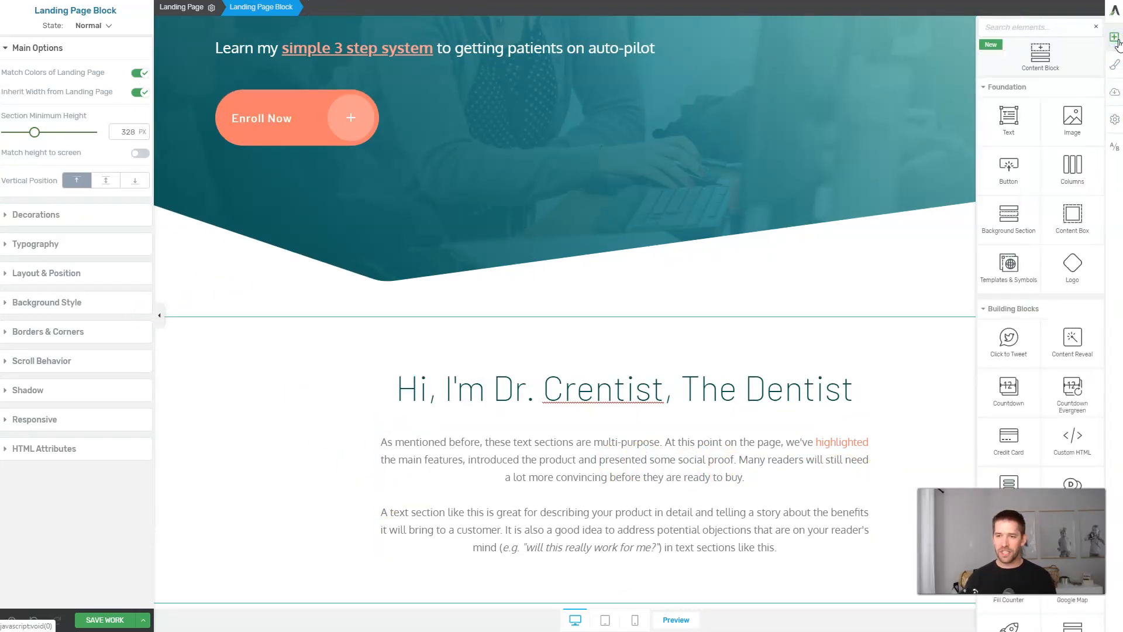
drag(1072, 117, 381, 502)
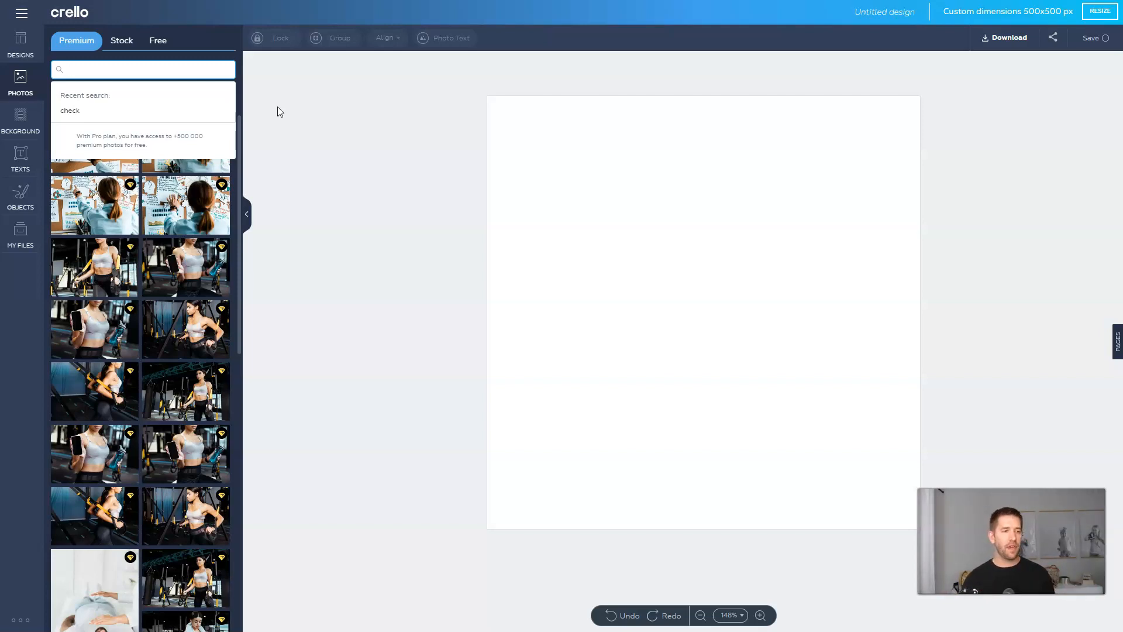
Place a dentist stock photo on the 500x500 canvas and enlarge it to fill the design.
text(st)
key(Return)
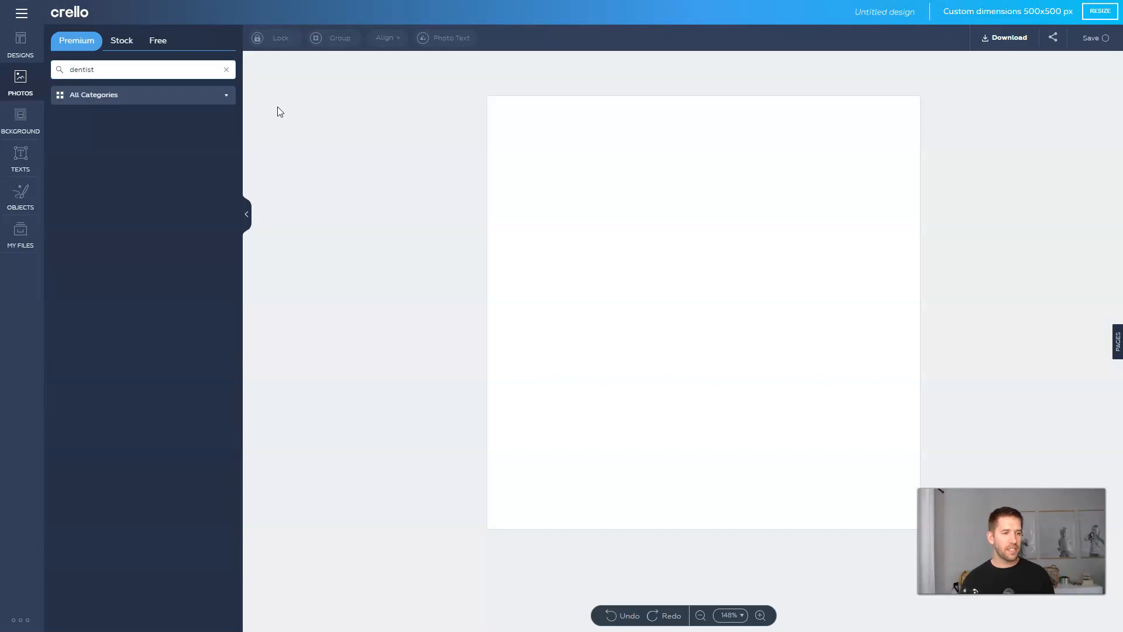
click(274, 125)
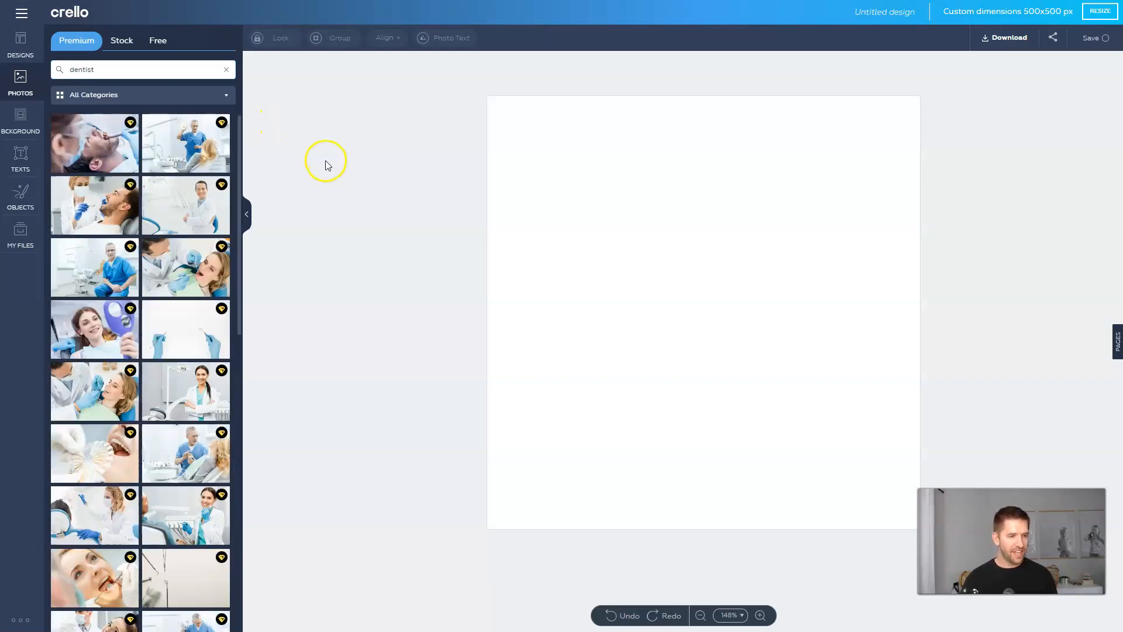
scroll(208, 269, down, 4)
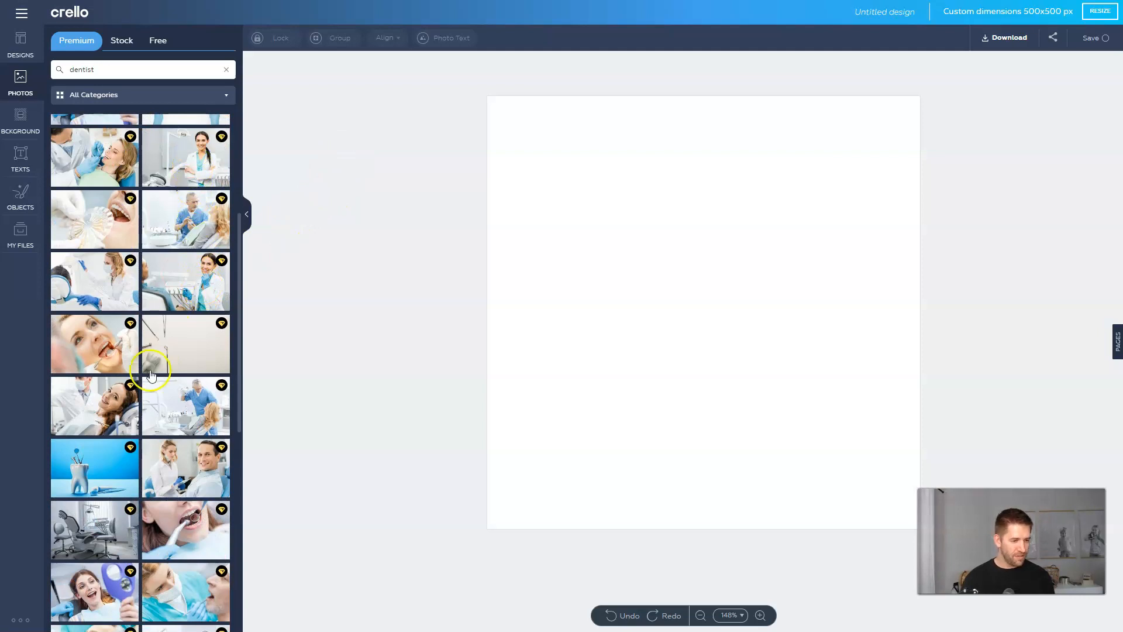
scroll(151, 374, down, 5)
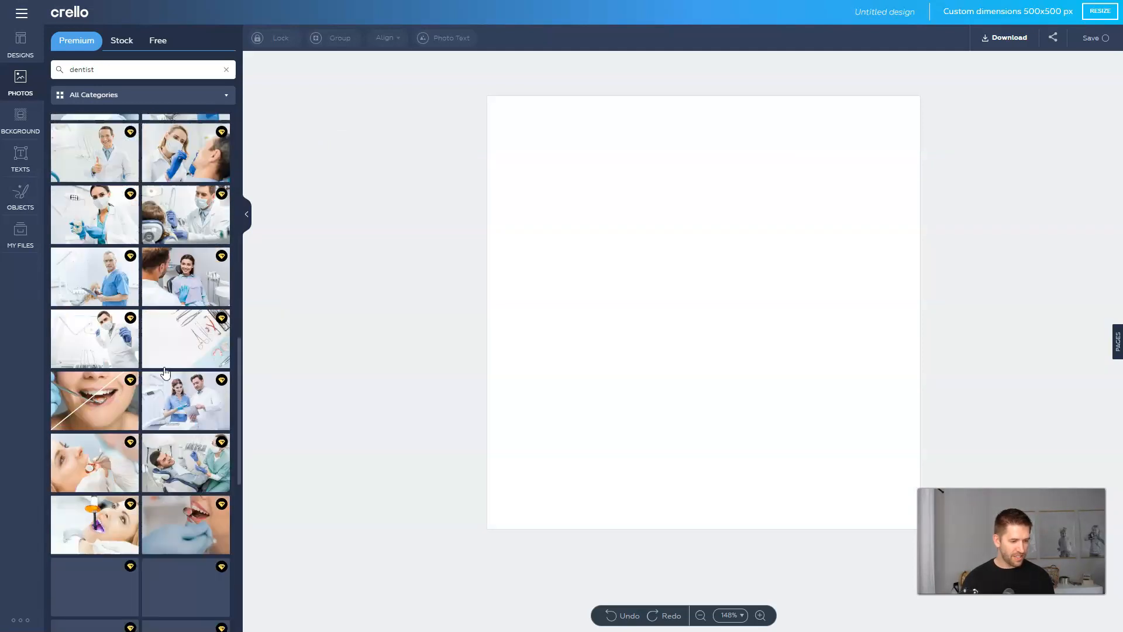
scroll(164, 373, down, 3)
drag(190, 438, 551, 155)
click(614, 250)
drag(694, 254, 911, 522)
click(1001, 334)
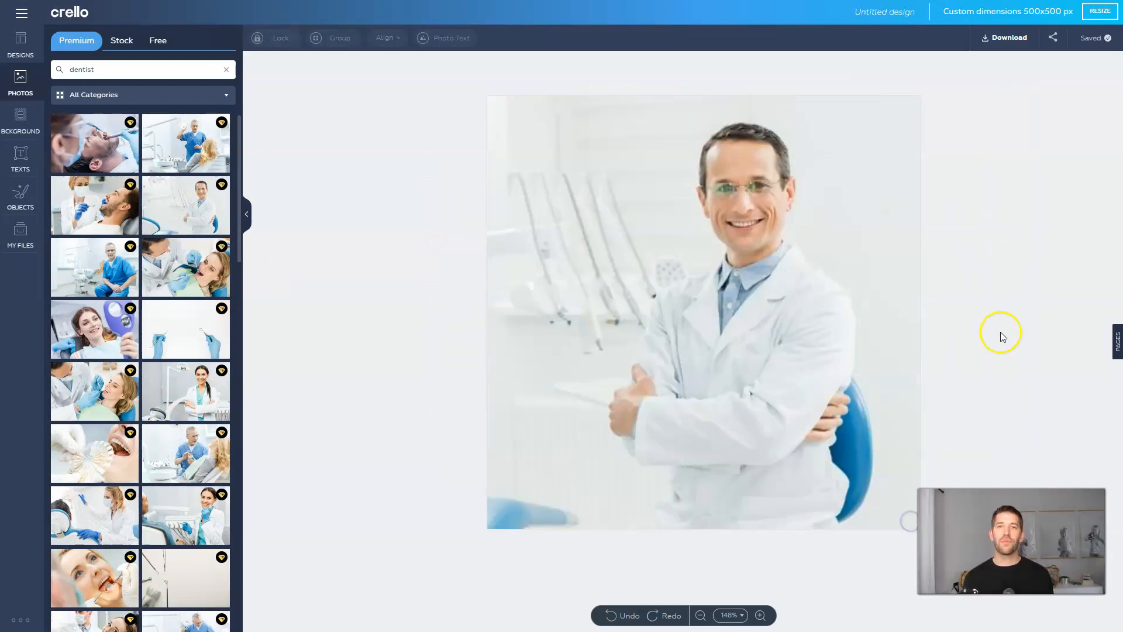
Rename the design and download it as a PNG.
click(889, 13)
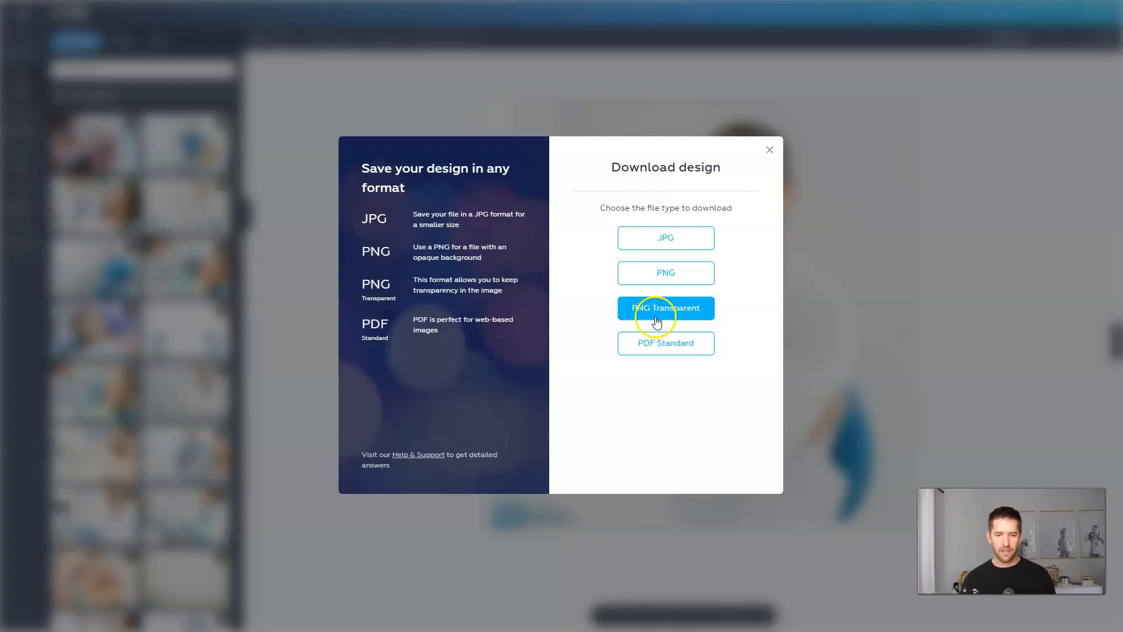
click(1004, 37)
click(677, 275)
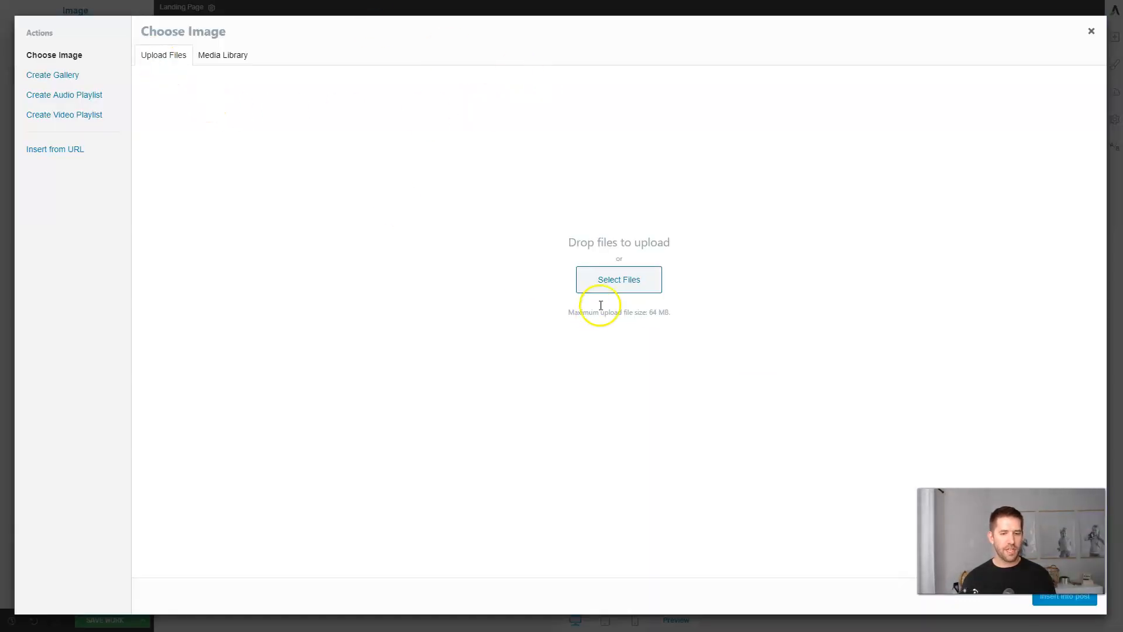
Upload Dr. Crentist.png from Quick access and insert it into the new image element.
click(1091, 31)
click(433, 473)
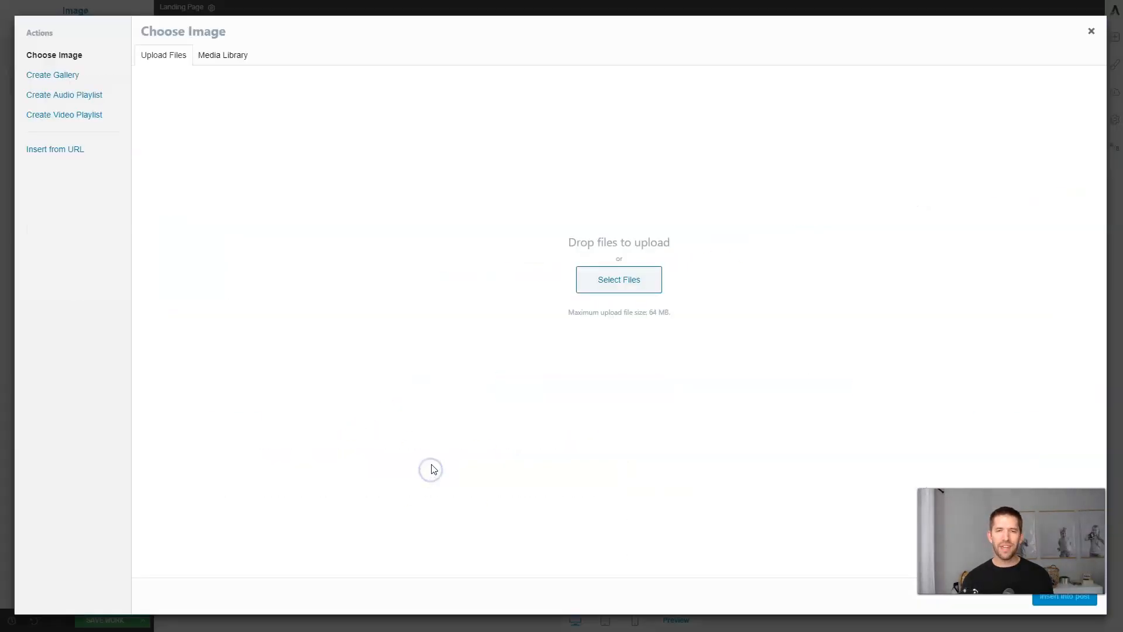
click(625, 282)
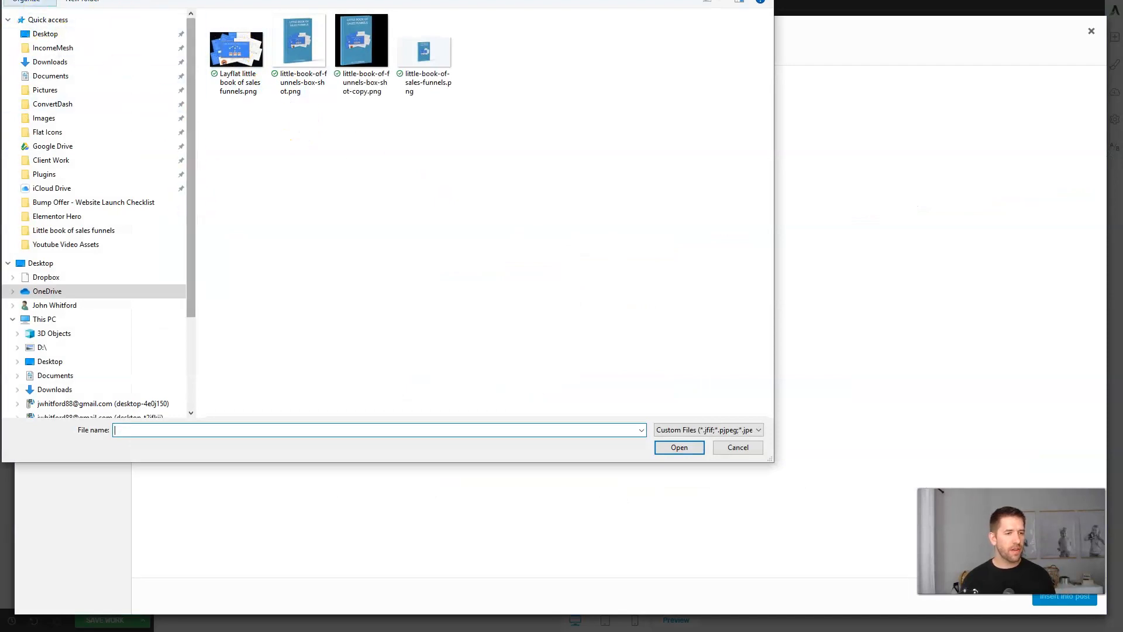
click(36, 20)
click(236, 240)
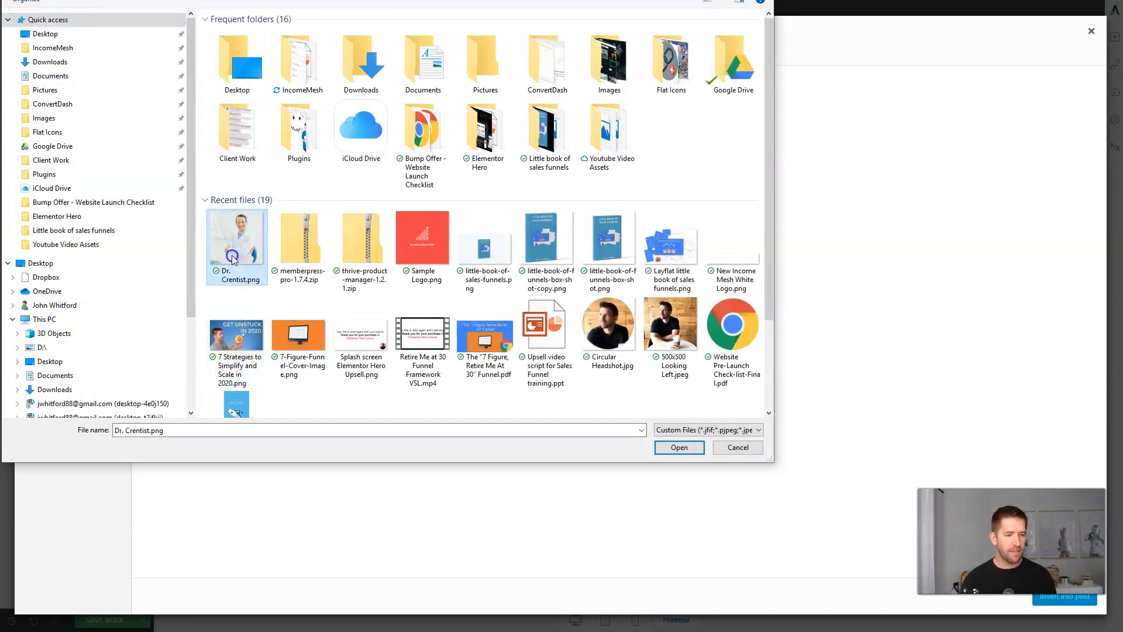
click(678, 449)
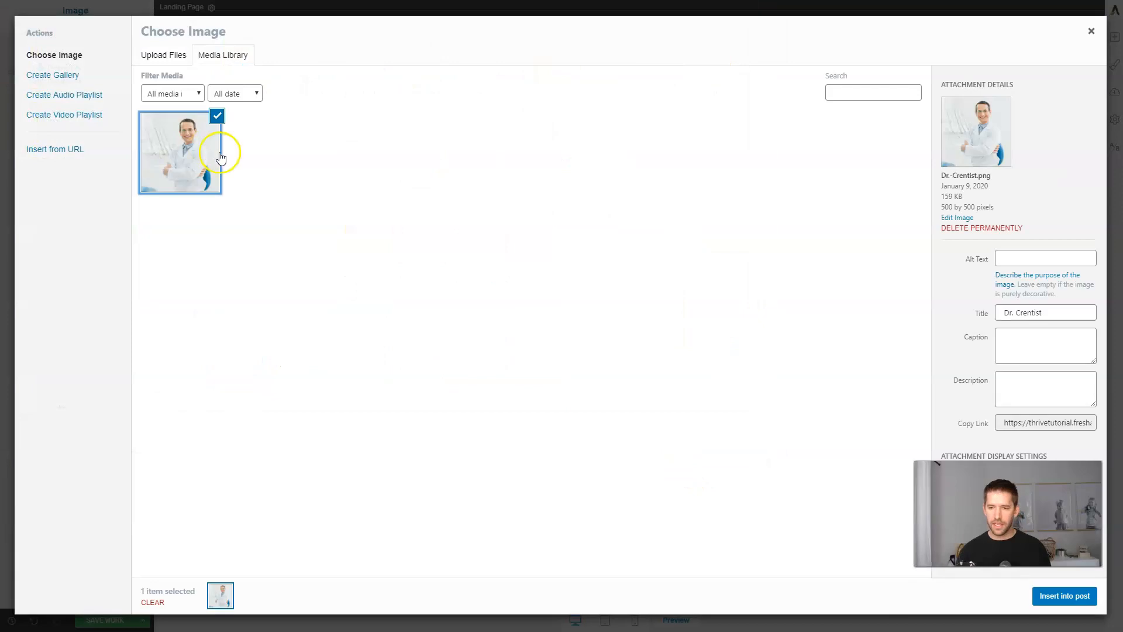
click(1071, 596)
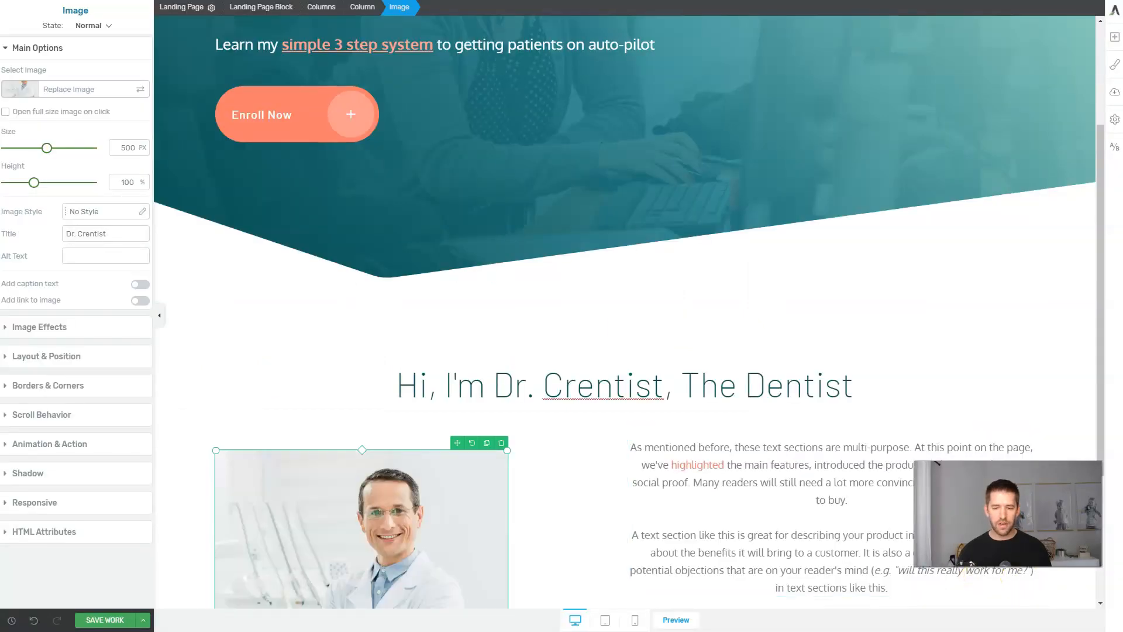
scroll(786, 427, down, 3)
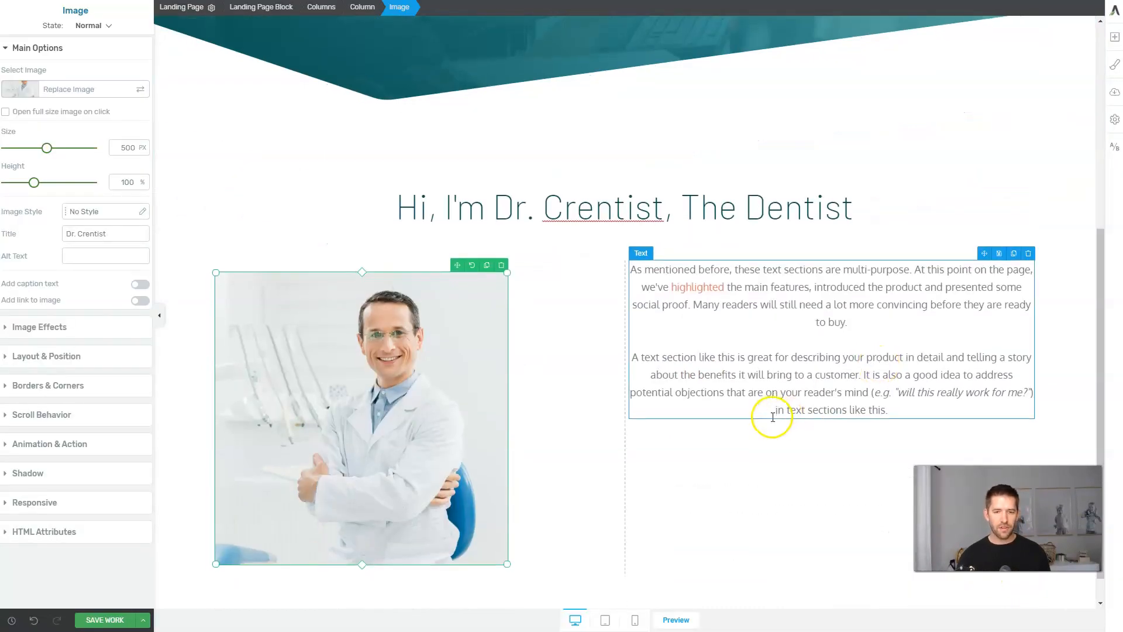
scroll(769, 416, down, 1)
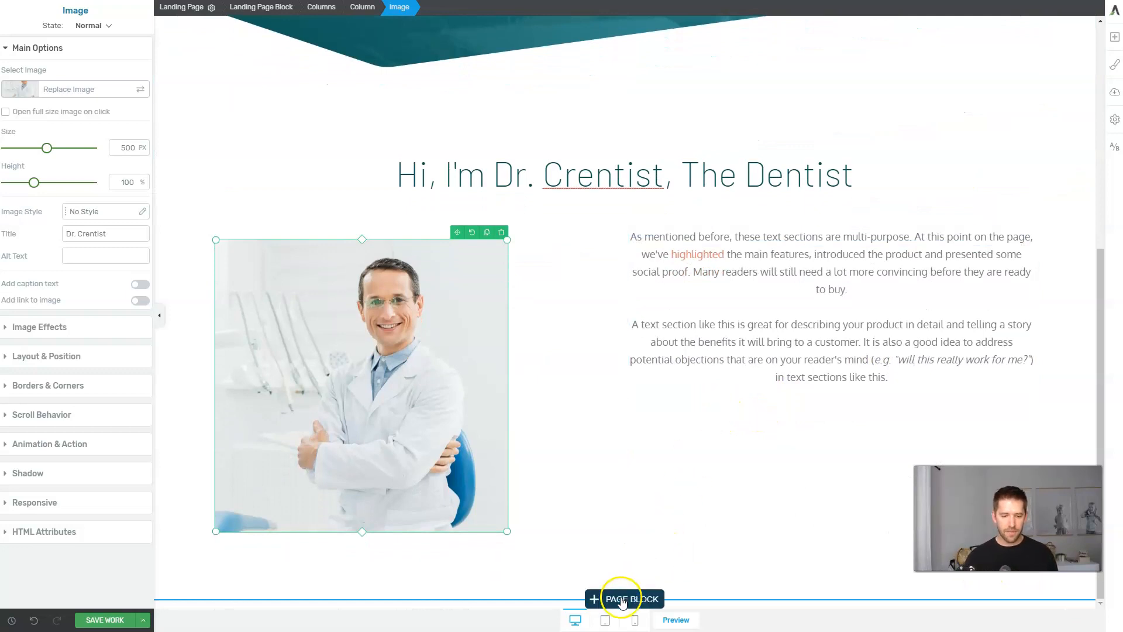
Insert the 'Here's What You'll Get When You Sign Up' block with its four Huge Benefit columns.
click(622, 599)
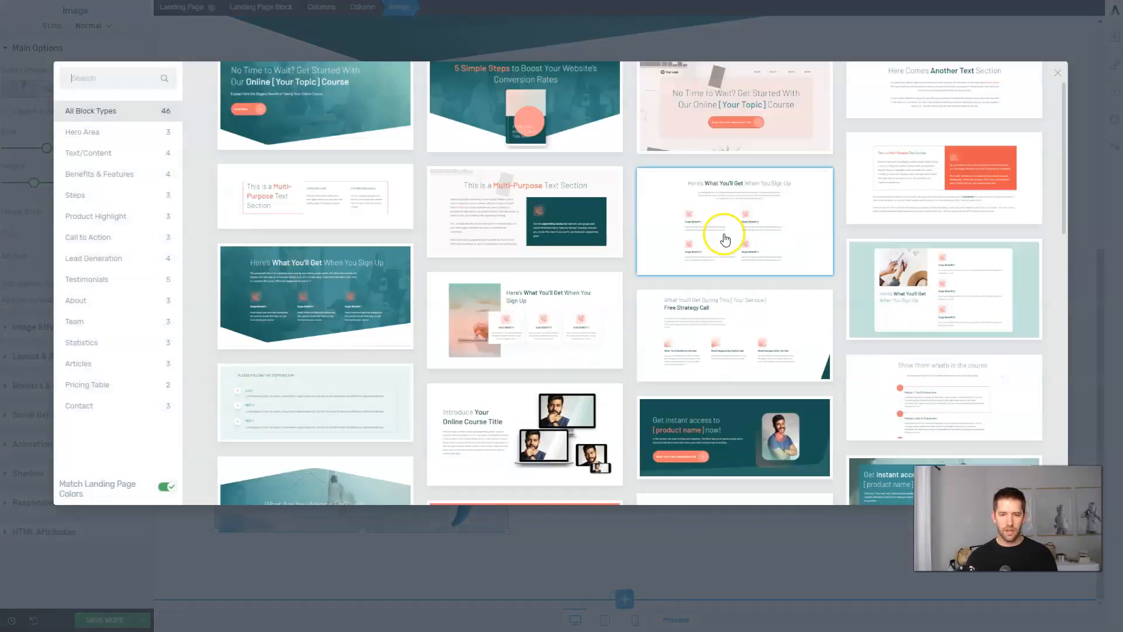
click(759, 233)
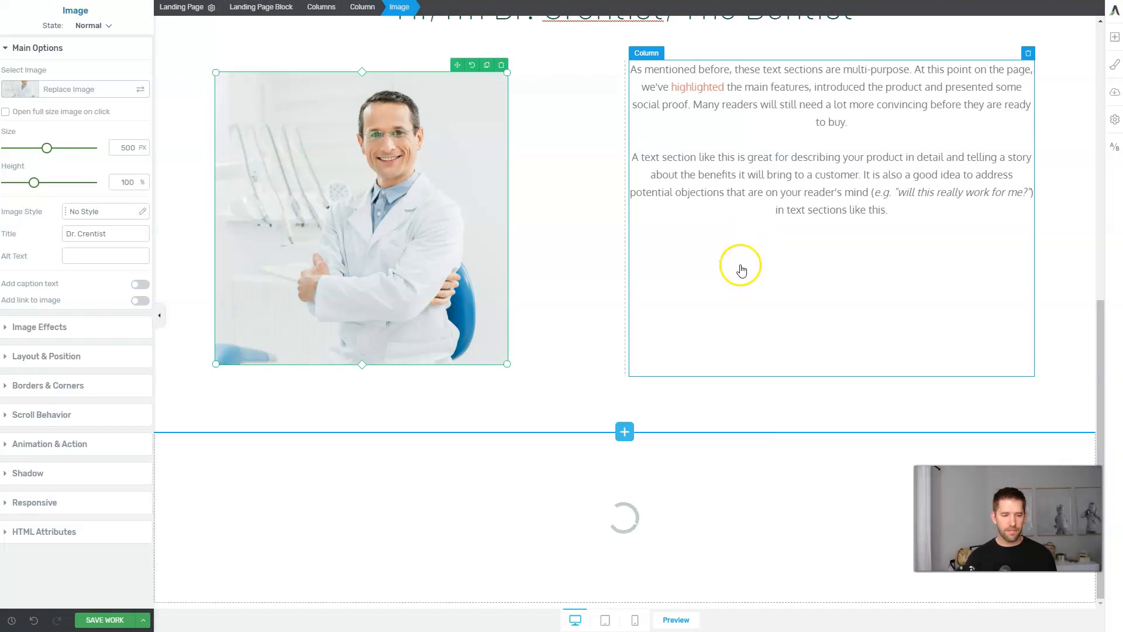
scroll(740, 266, down, 4)
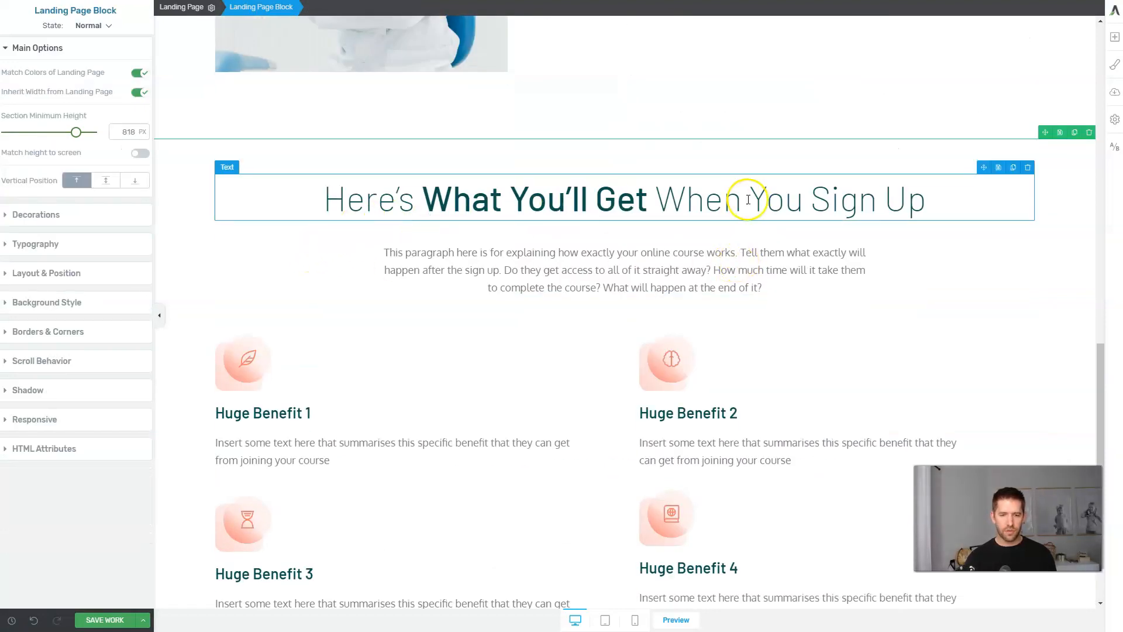
scroll(744, 195, down, 1)
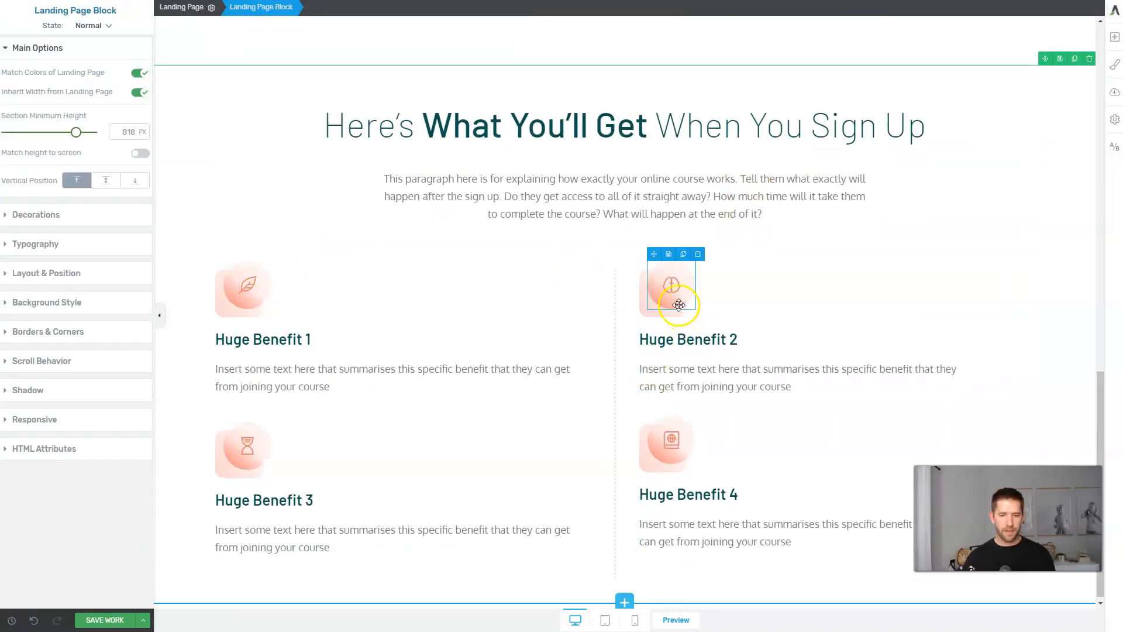
click(661, 340)
click(777, 396)
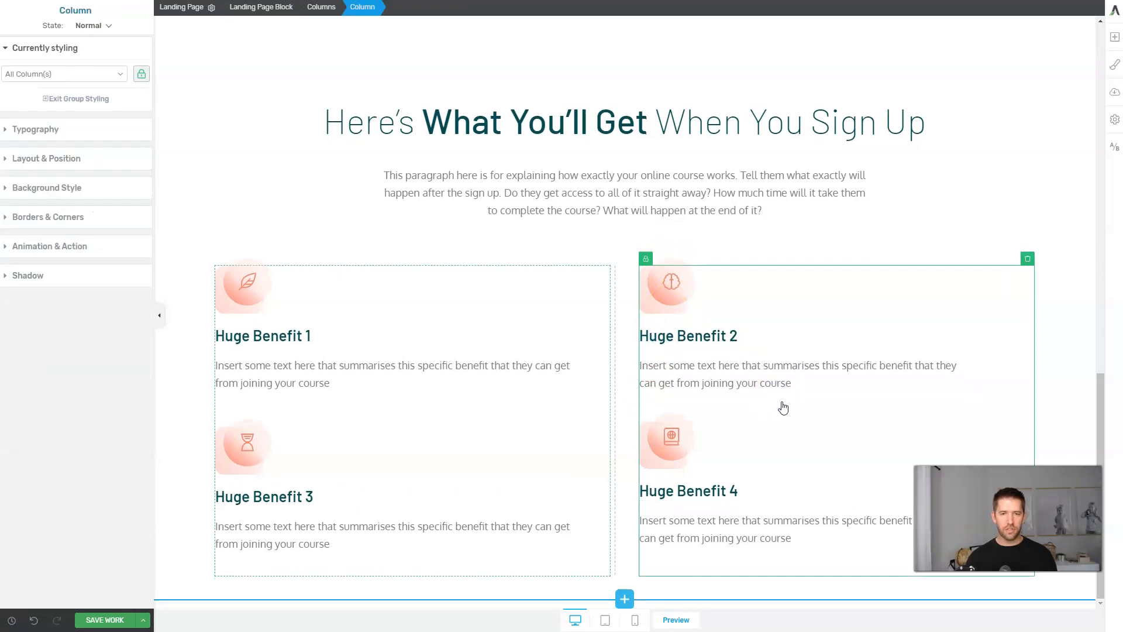
scroll(774, 400, up, 5)
scroll(775, 398, up, 11)
scroll(775, 375, down, 13)
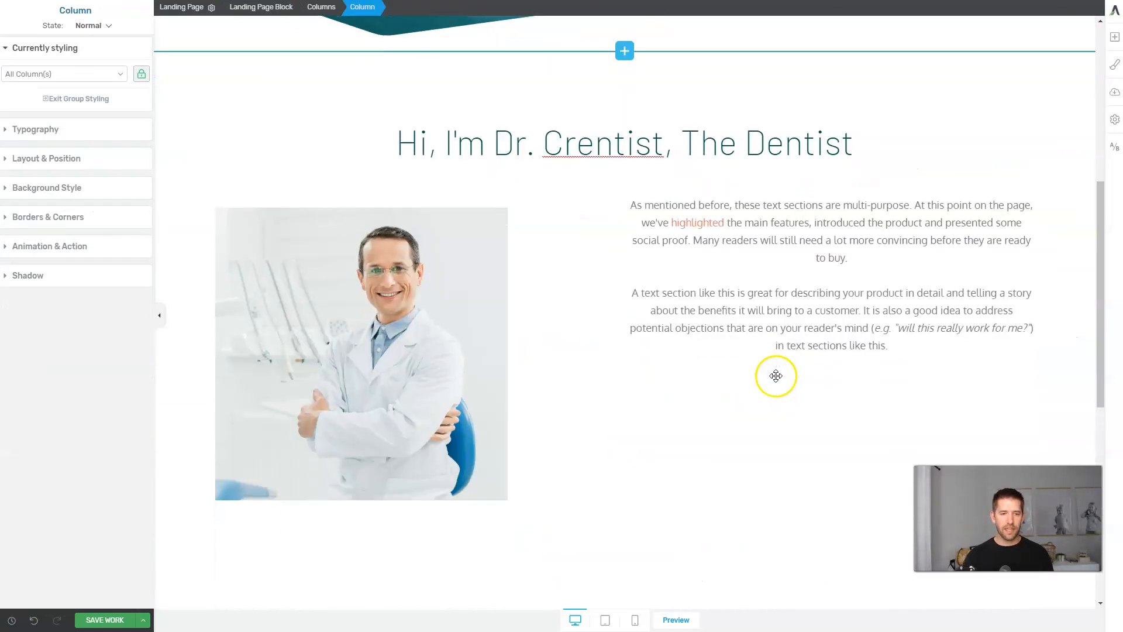
scroll(776, 380, down, 3)
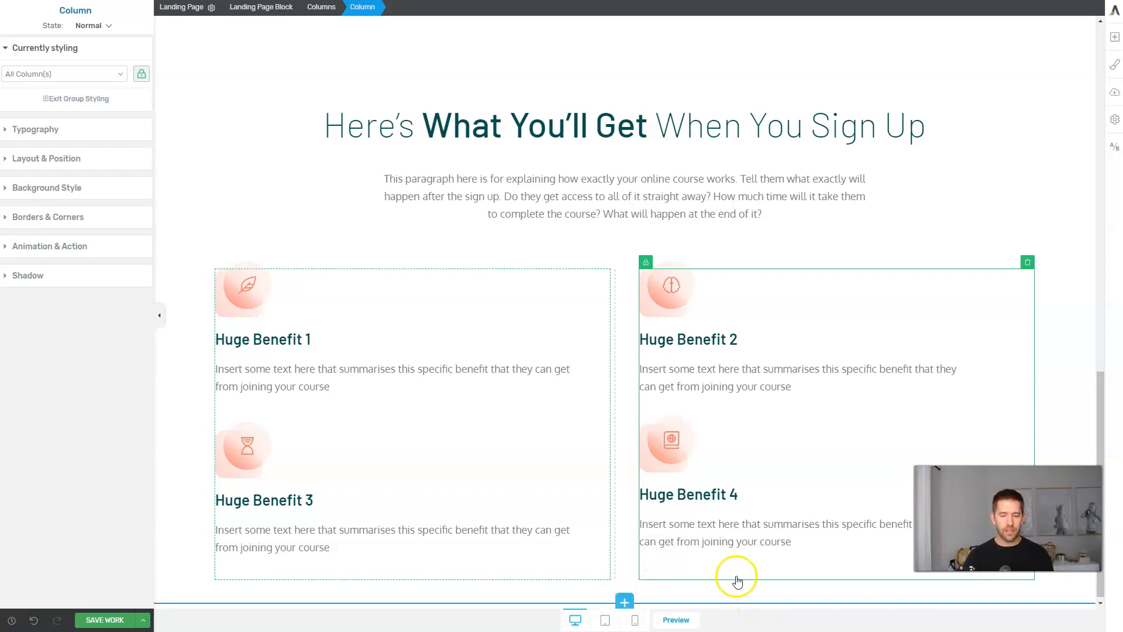
Add the 'Get Started Right Away' sign-up block below the benefits section.
scroll(716, 496, up, 1)
click(621, 598)
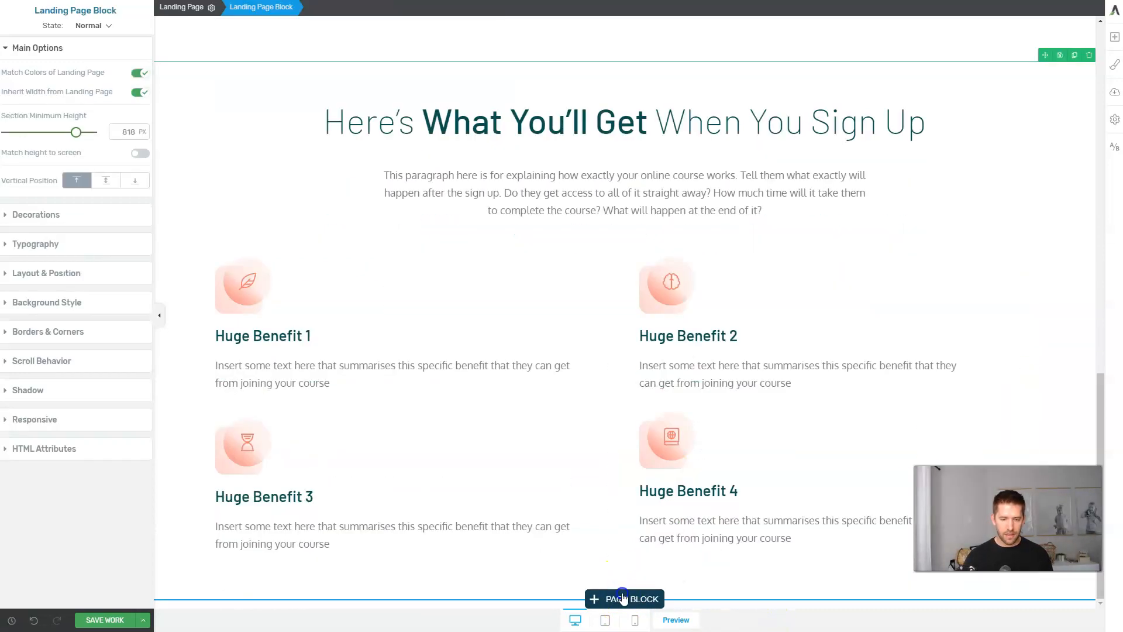
scroll(685, 439, down, 10)
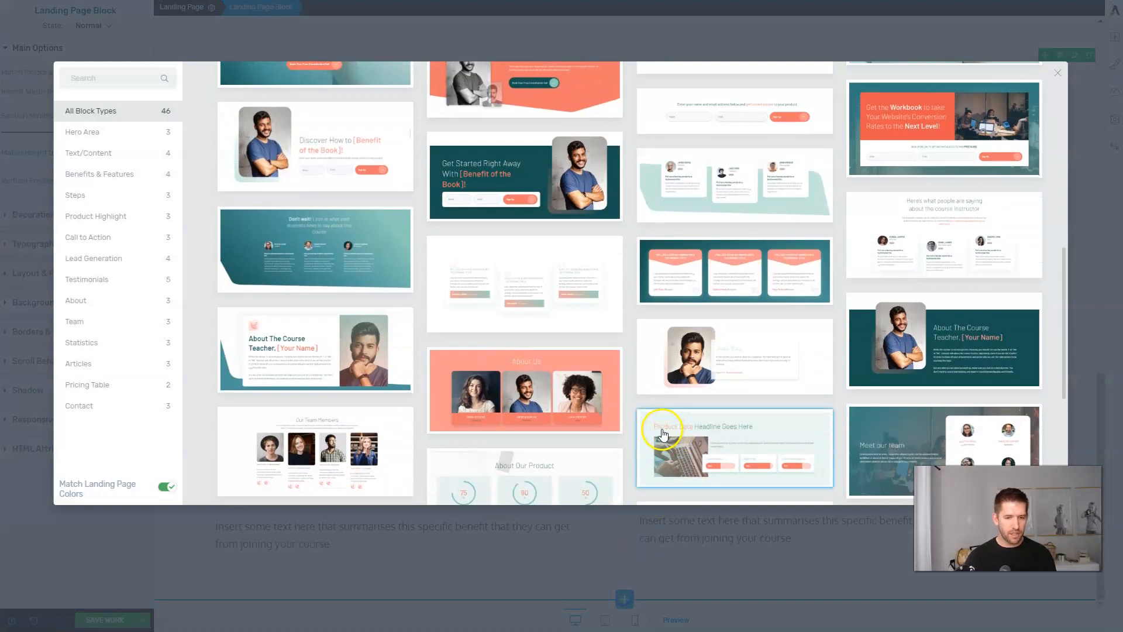
scroll(663, 433, up, 2)
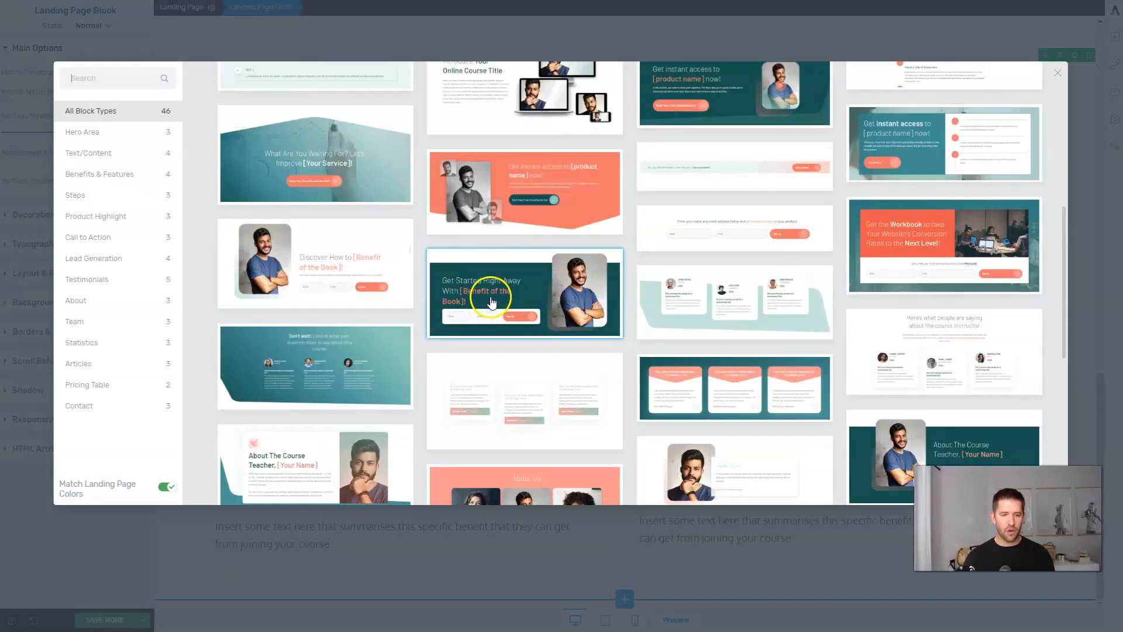
click(491, 302)
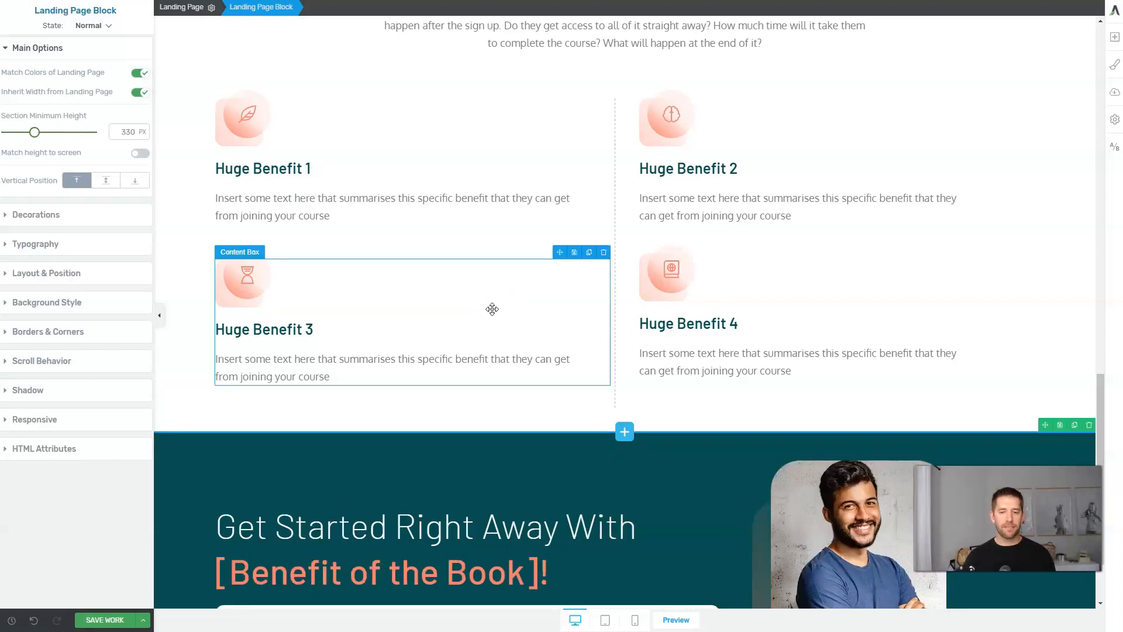
Replace the sign-up block's Content Box background image with the Dr. Crentist photo.
scroll(493, 308, down, 2)
click(857, 427)
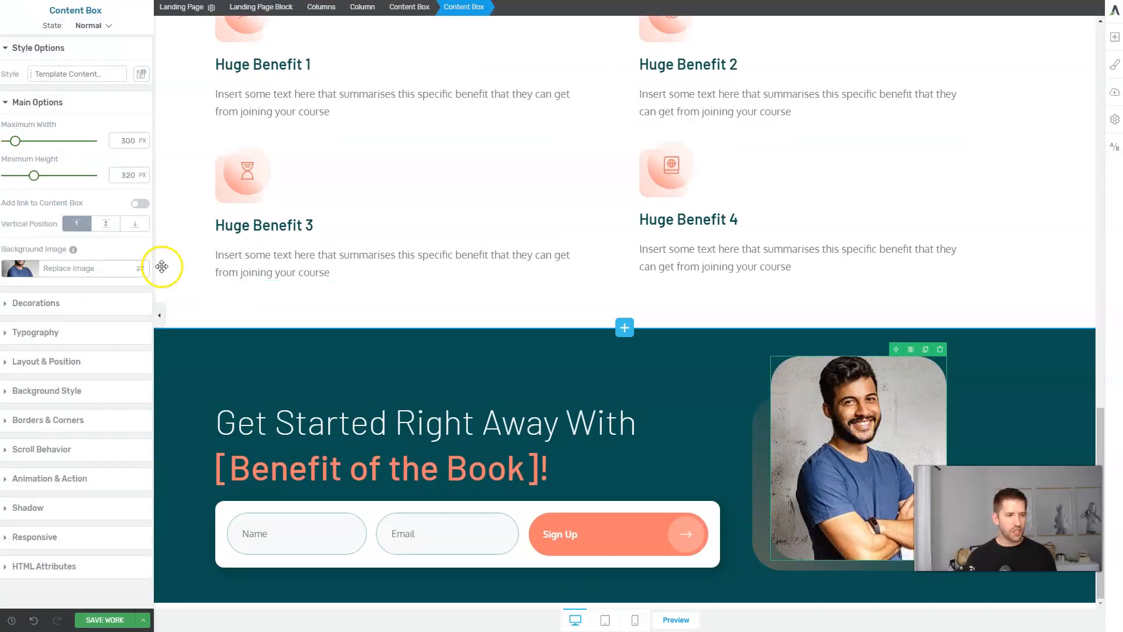
click(77, 267)
click(191, 143)
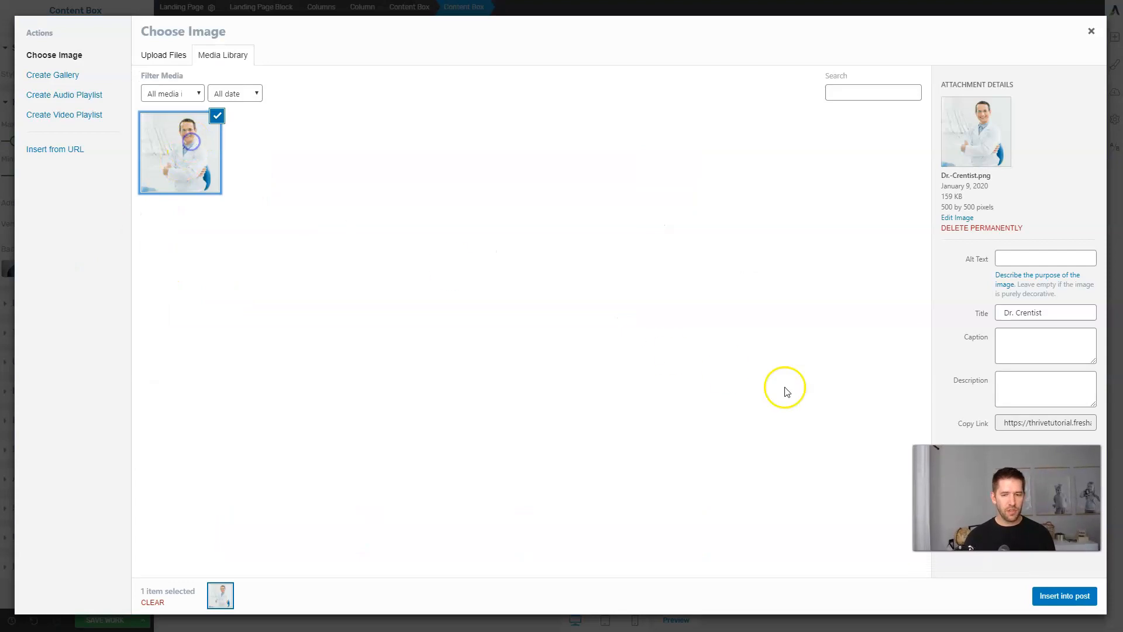
click(1056, 595)
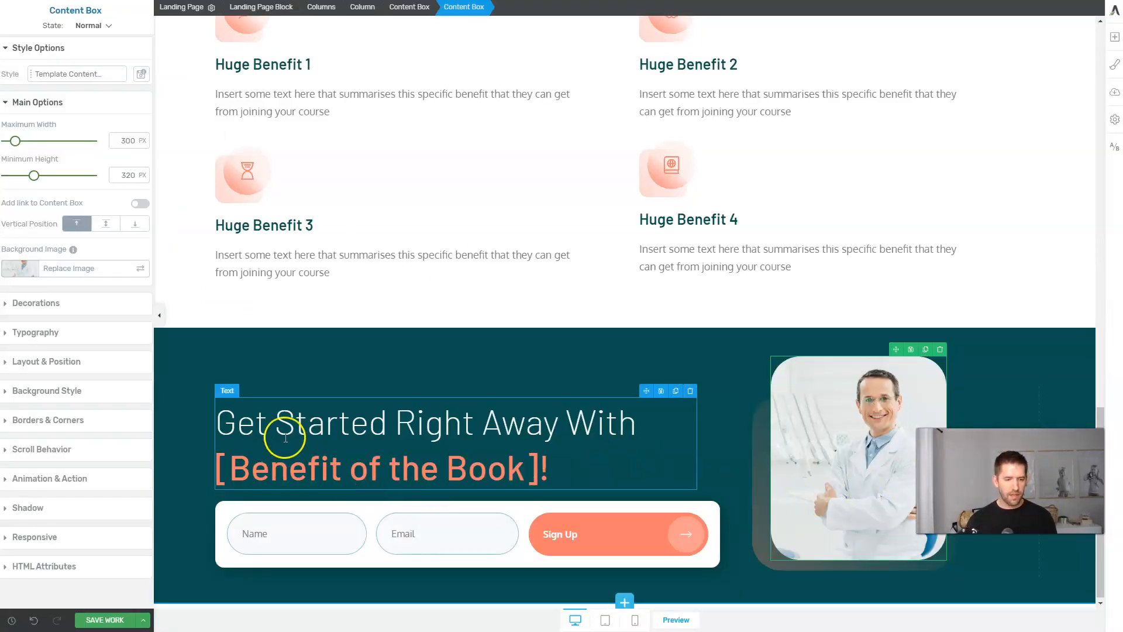
Replace the [Benefit of the Book] heading placeholder with 'My Lead Gen Checklist' and save the page.
click(214, 467)
drag(214, 466, 543, 469)
text(My Lead)
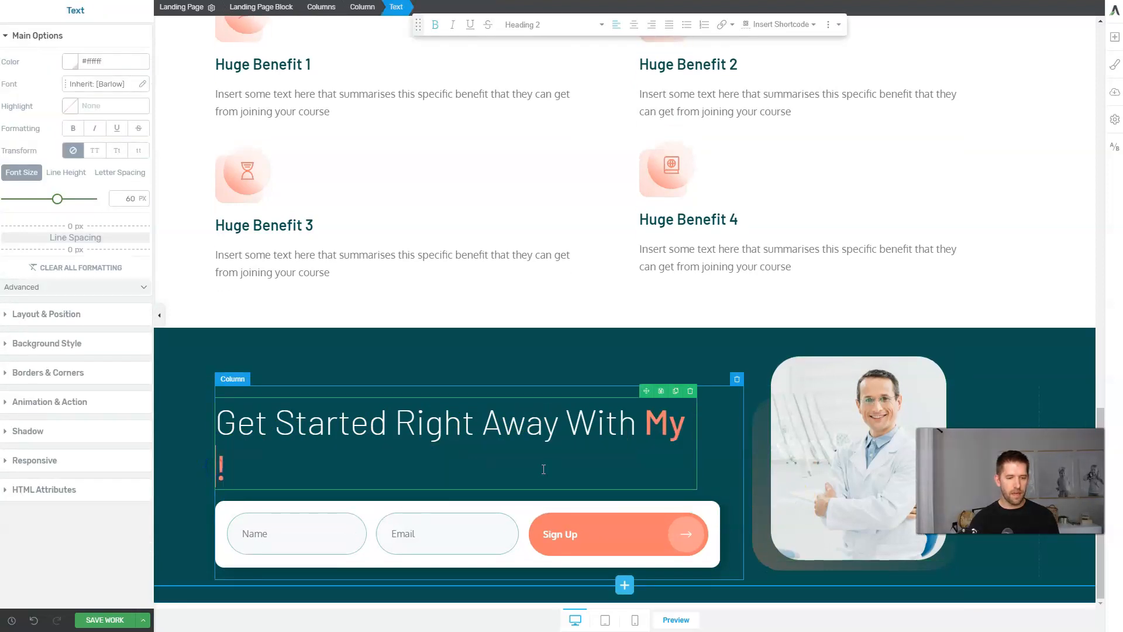
text( Gen C)
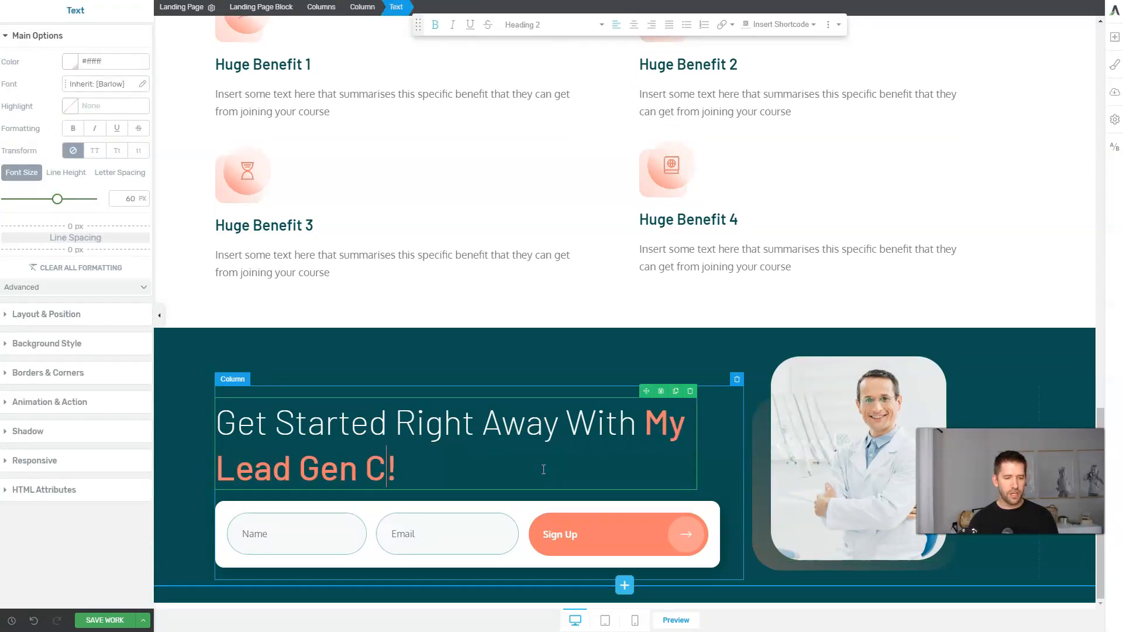
text(hecklist)
click(469, 379)
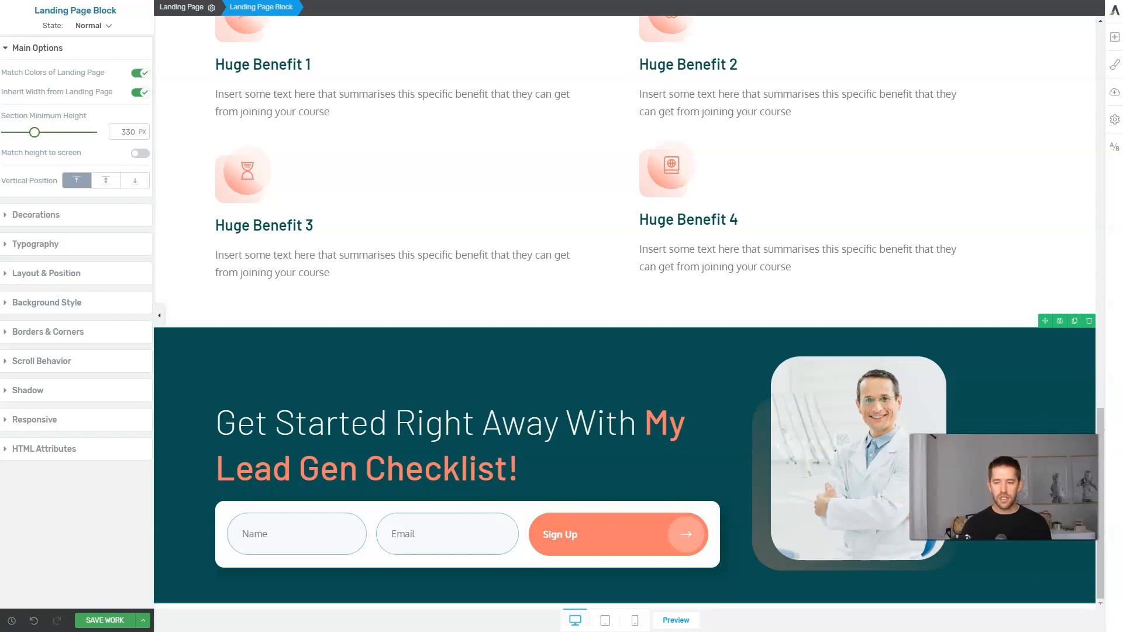
click(114, 623)
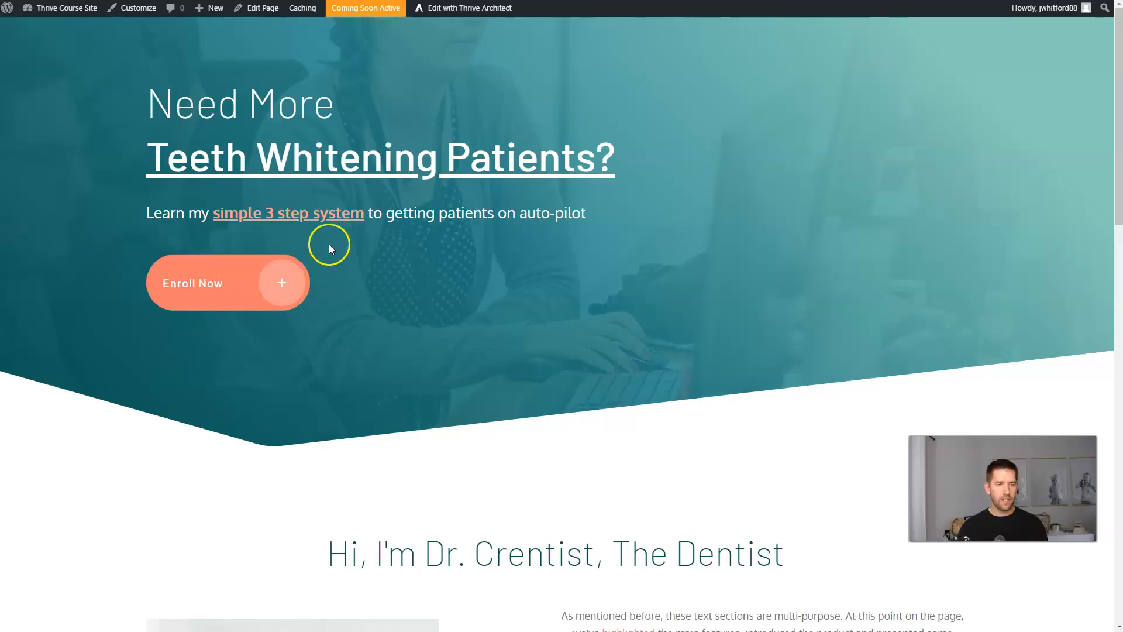
Scroll through the live dentist Home page to review the benefits and Lead Gen Checklist sections.
scroll(328, 244, down, 9)
scroll(729, 341, down, 6)
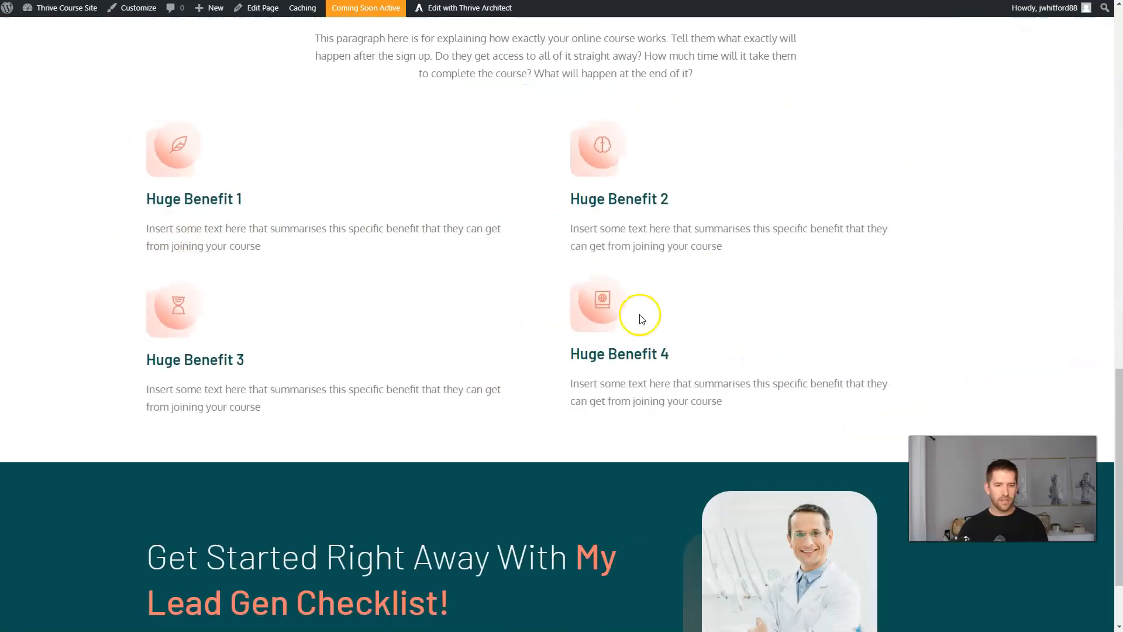
scroll(422, 326, down, 2)
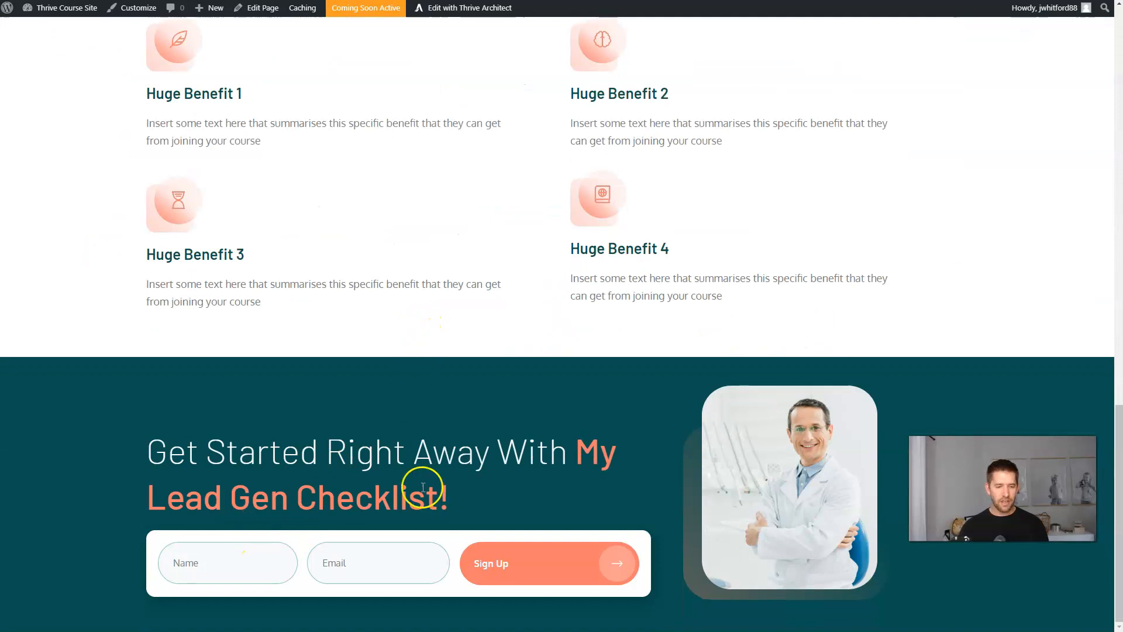
scroll(500, 407, up, 10)
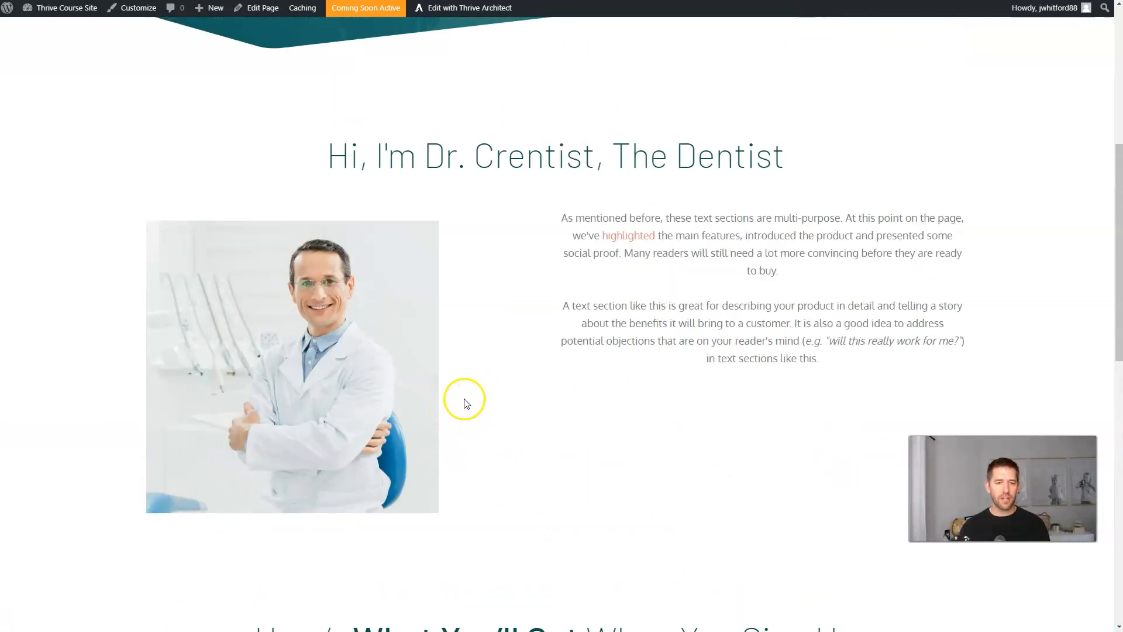
scroll(454, 404, down, 8)
scroll(460, 390, down, 3)
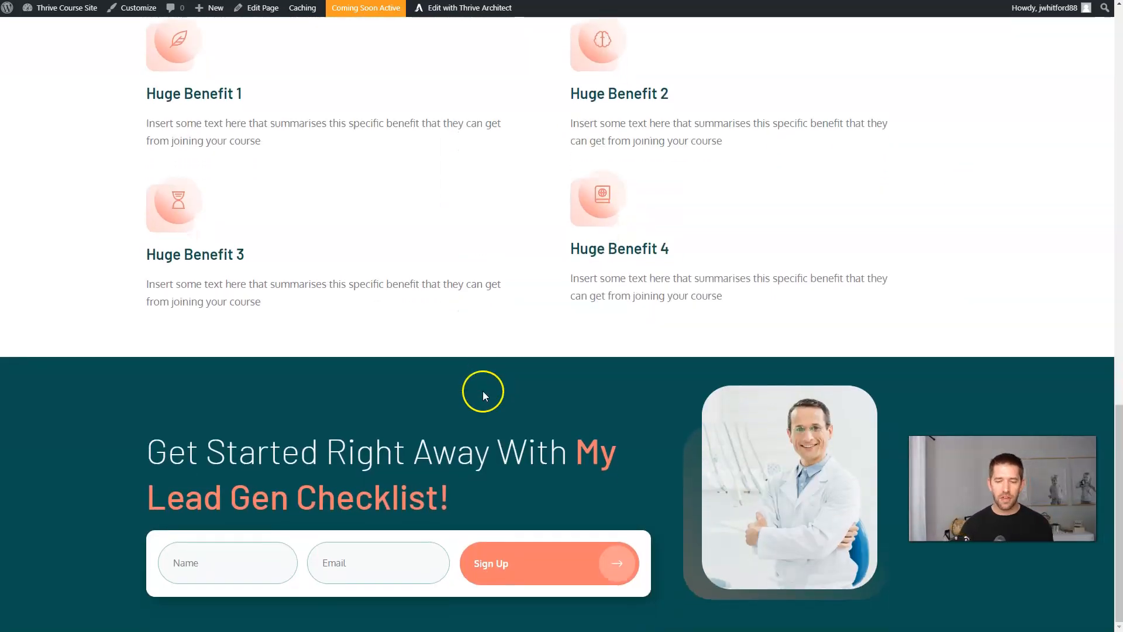
scroll(483, 391, up, 10)
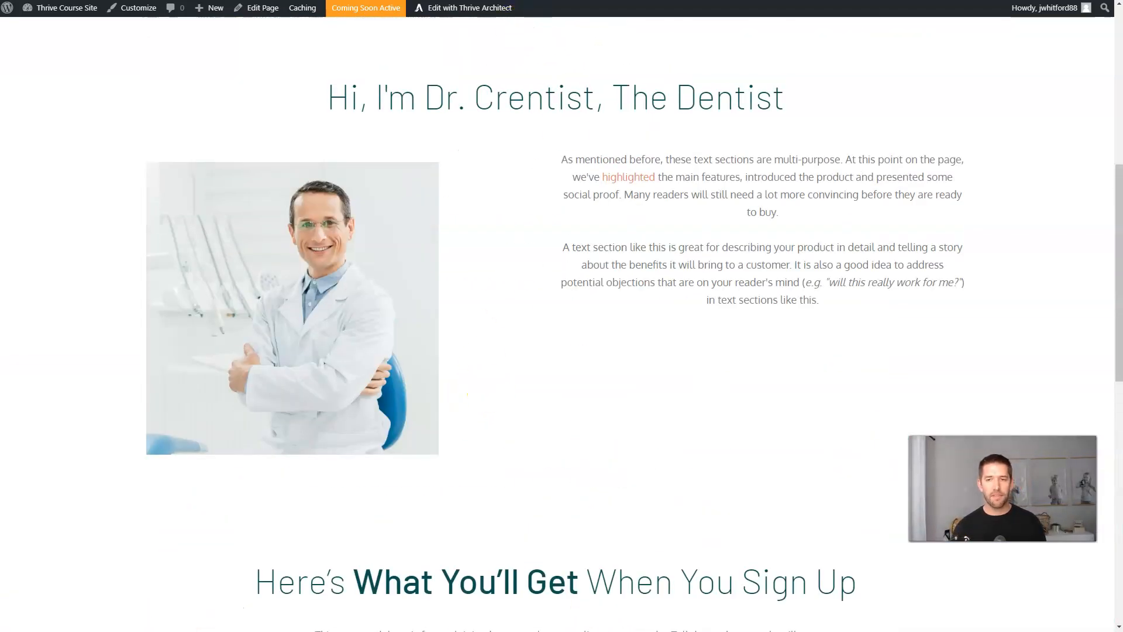
key(ctrl+t)
Go to the MailerLite website and return to its home page.
text(mailerlite.co)
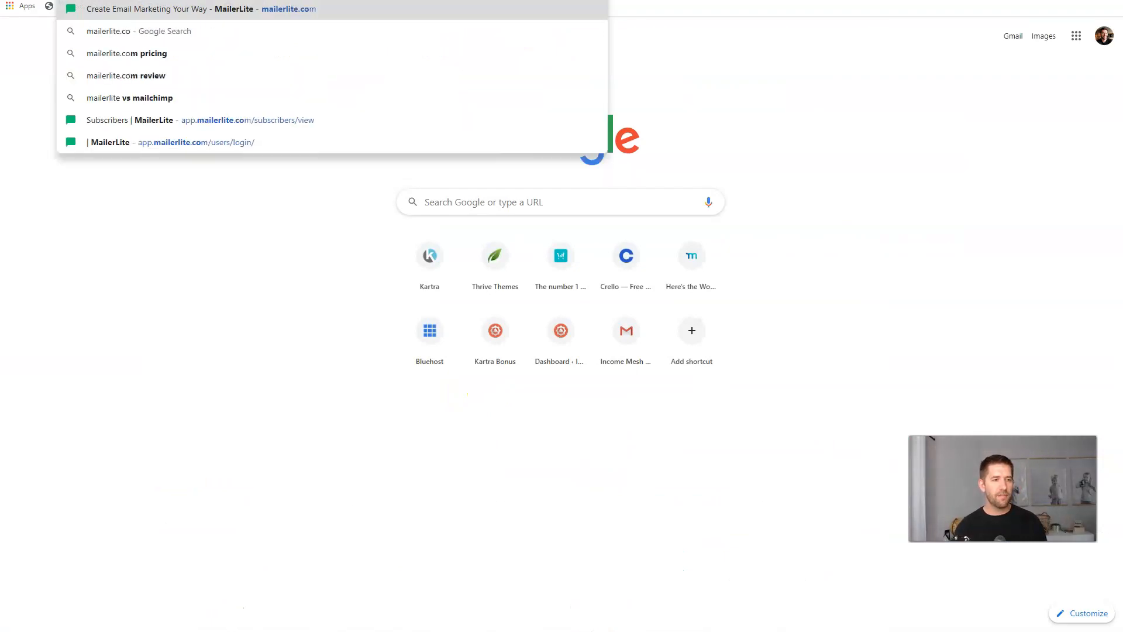
key(Return)
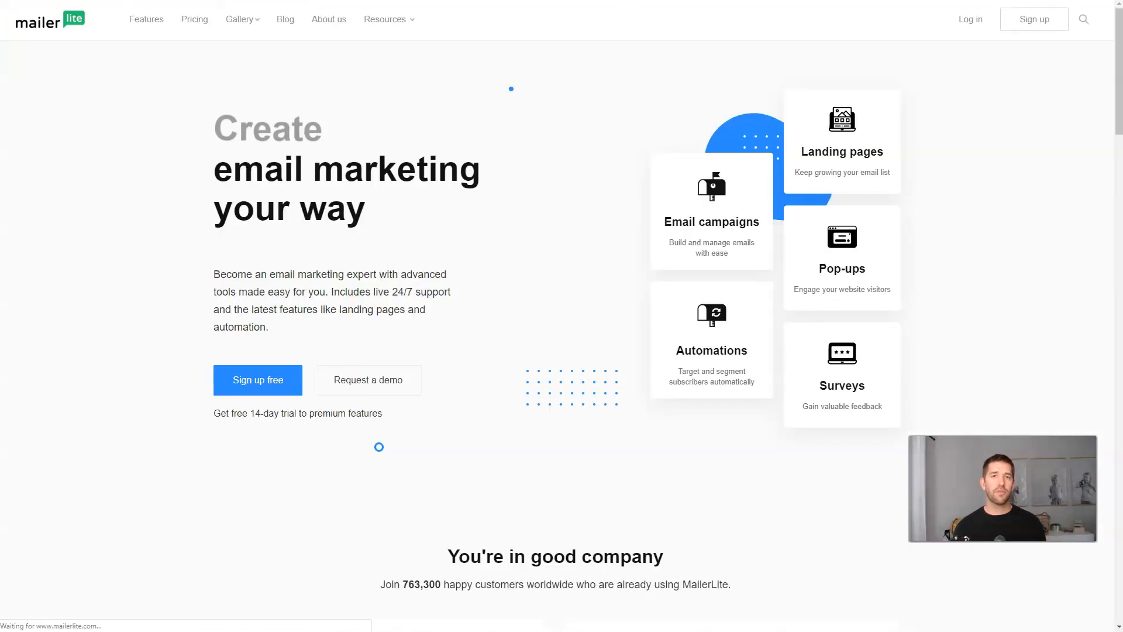
click(972, 20)
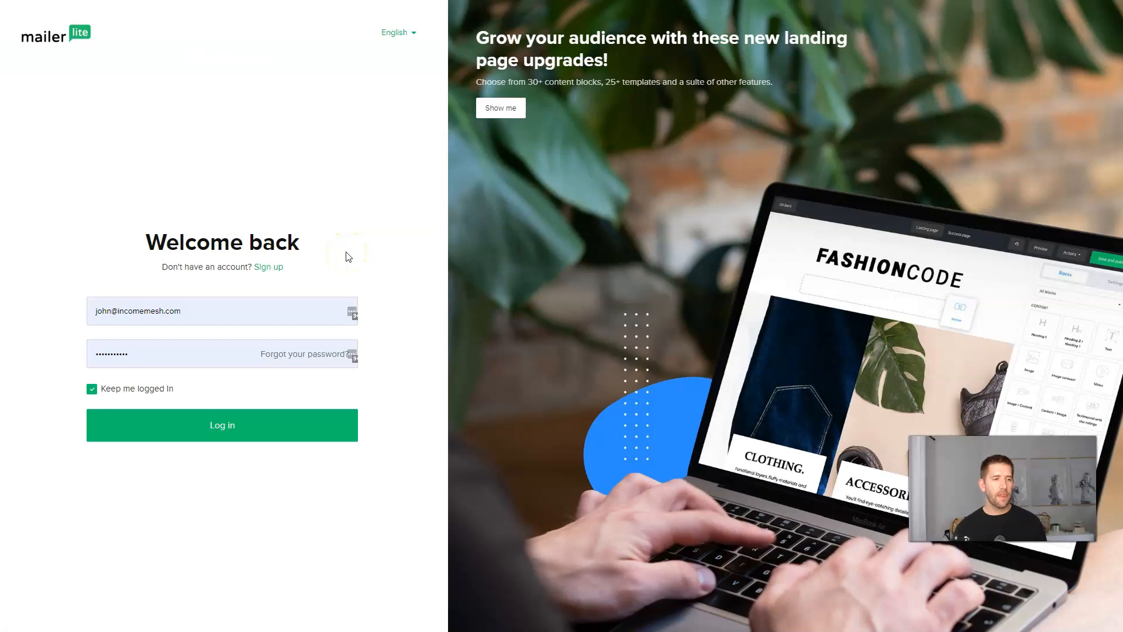
click(58, 29)
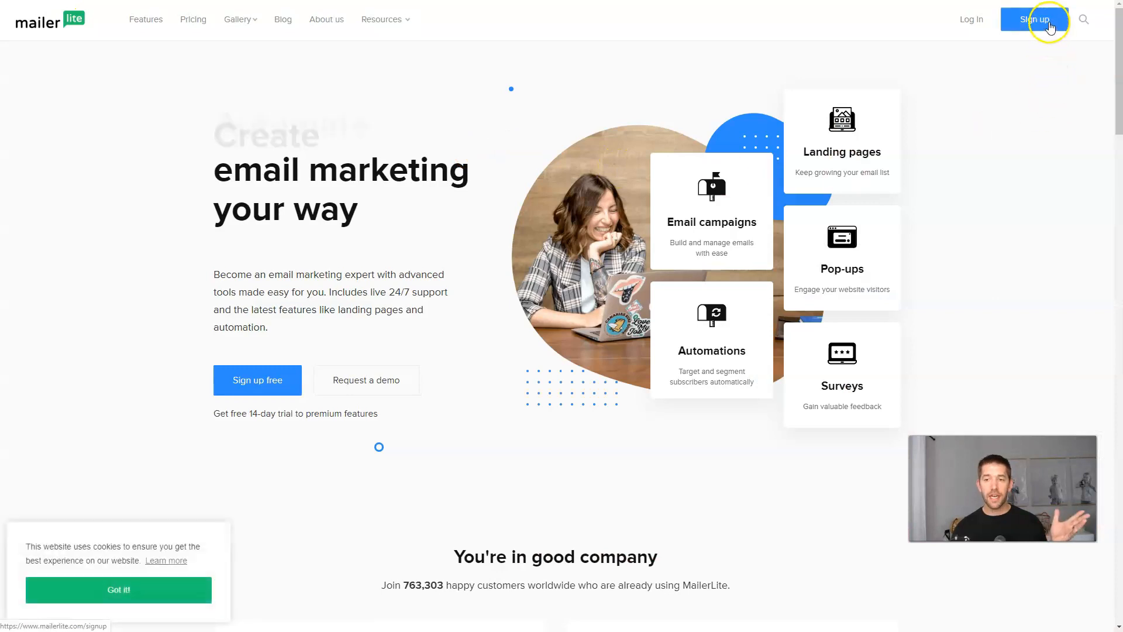
Start the free sign-up form, clear its company name, and open the Pricing page.
click(1046, 23)
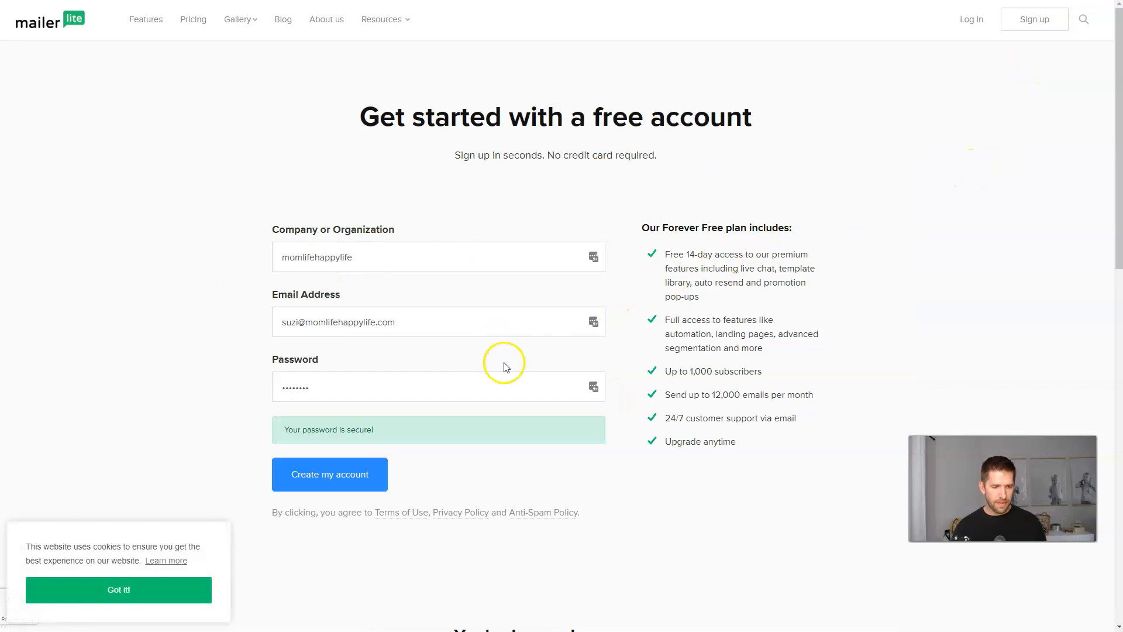
double_click(445, 248)
key(BackSpace)
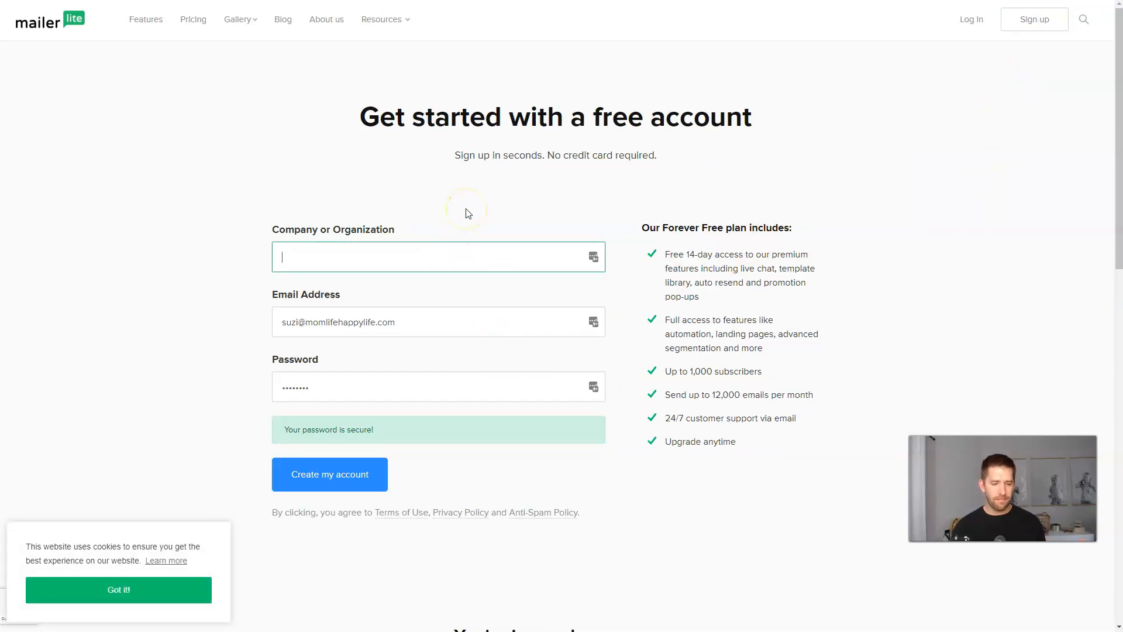
drag(671, 422, 724, 419)
click(724, 419)
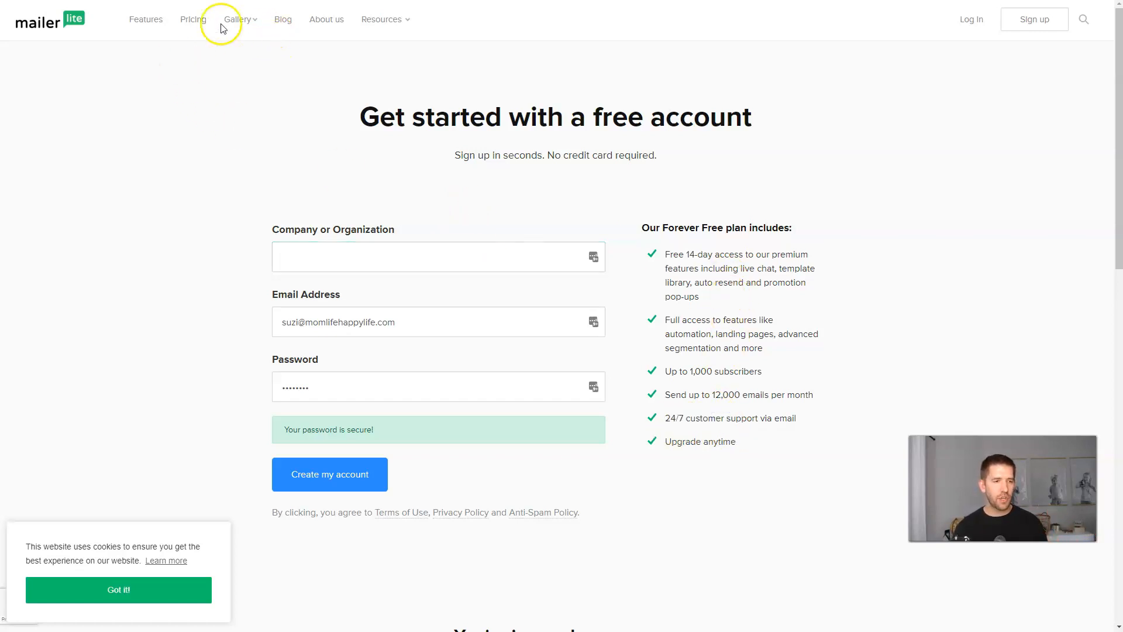
click(1034, 20)
key(alt+Left)
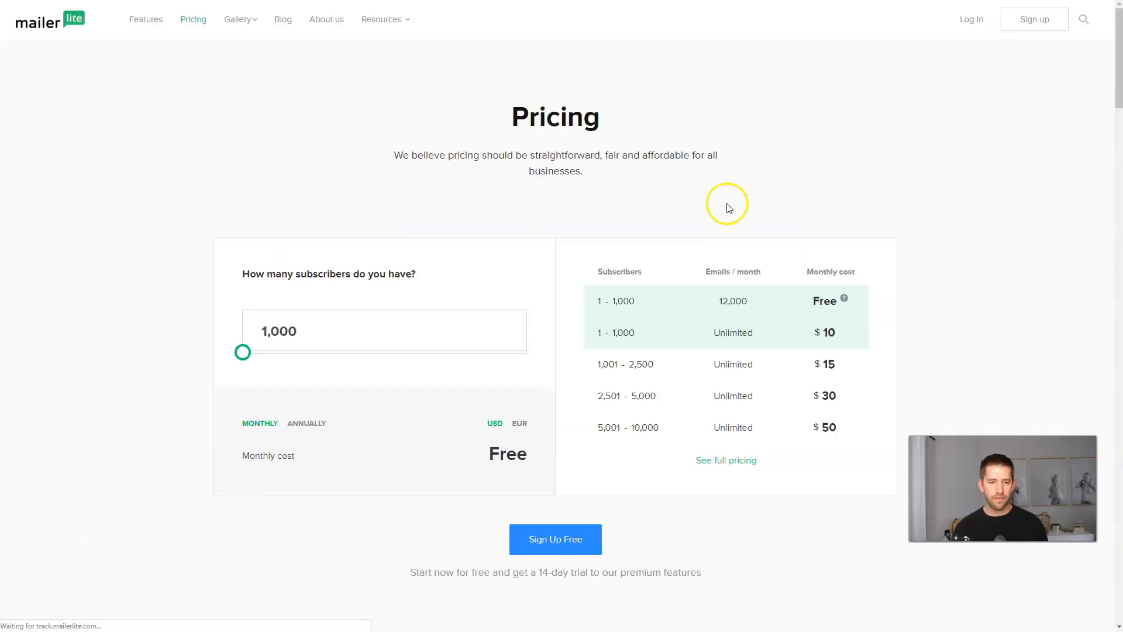
scroll(740, 196, down, 2)
drag(585, 192, 635, 186)
click(639, 186)
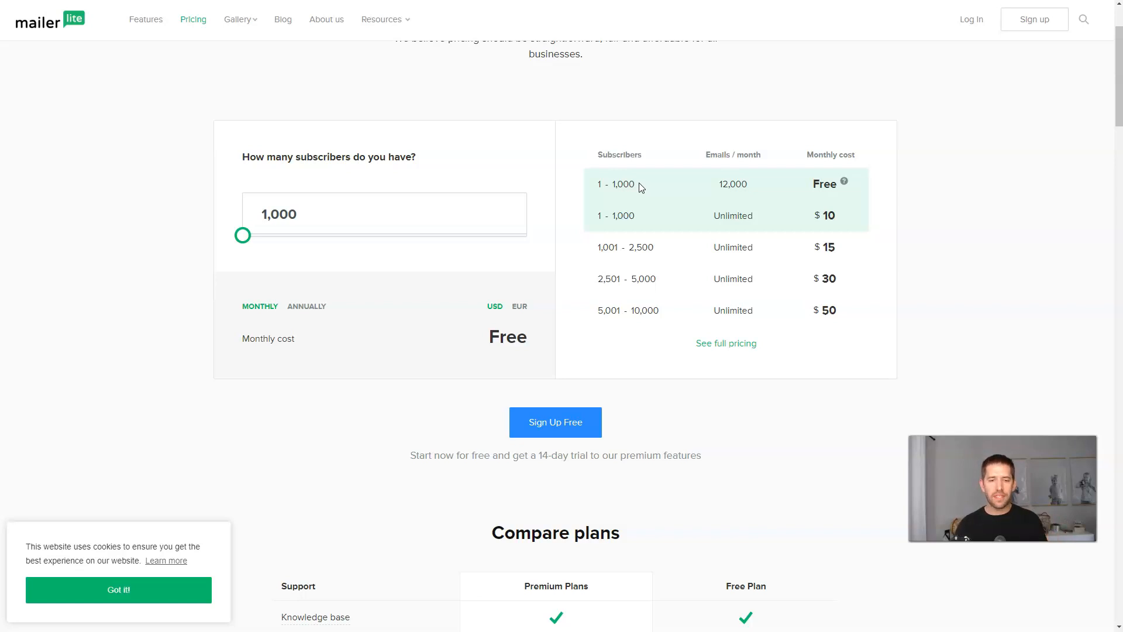
click(817, 176)
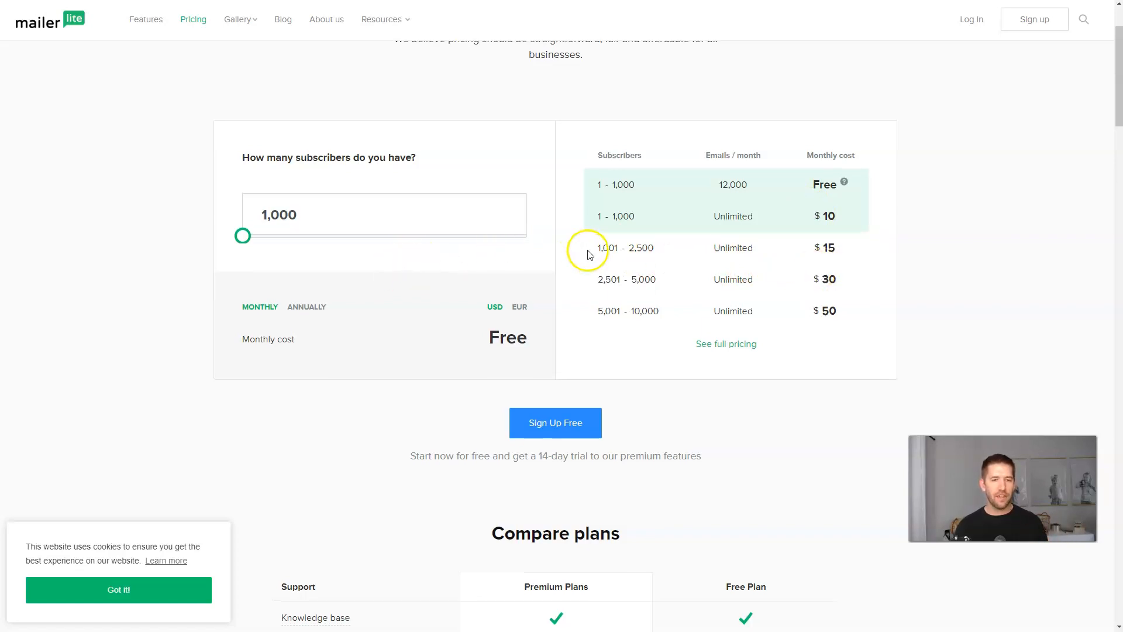
scroll(591, 246, up, 2)
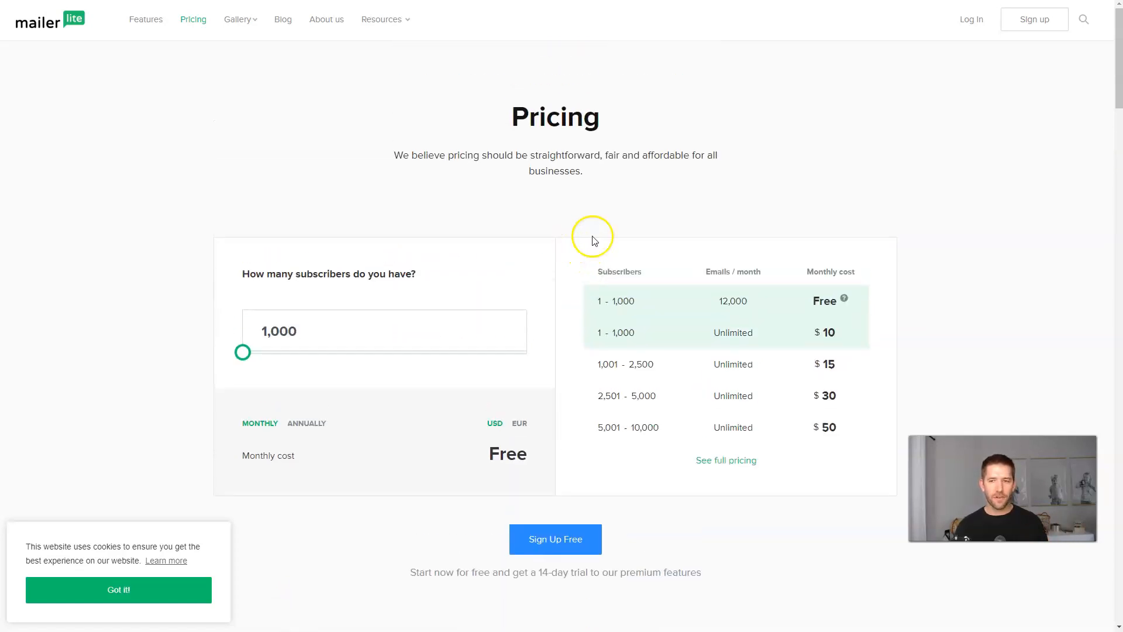
Enter a new company name in the sign-up form and create the free MailerLite account.
click(1034, 20)
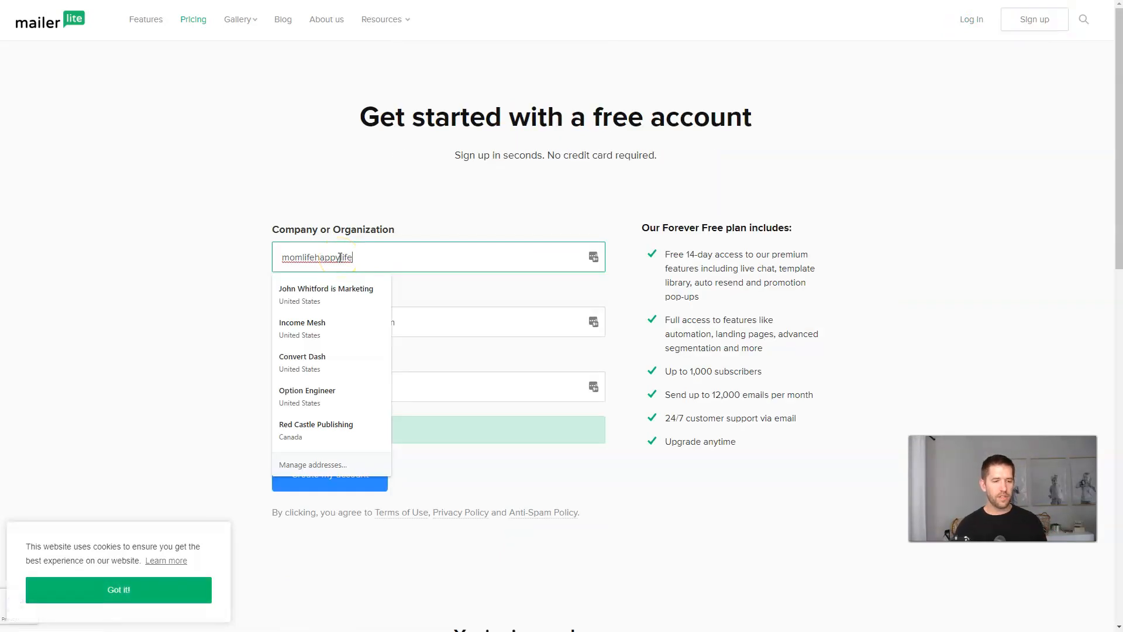
key(ctrl+a)
text(dr. crentist)
click(381, 472)
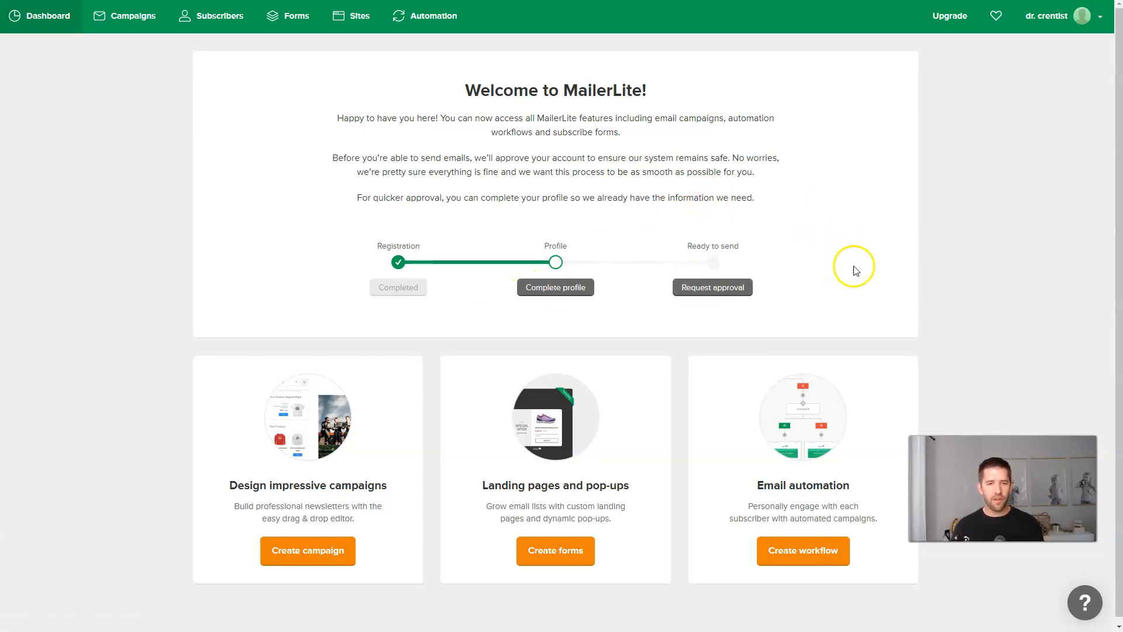
scroll(731, 179, down, 1)
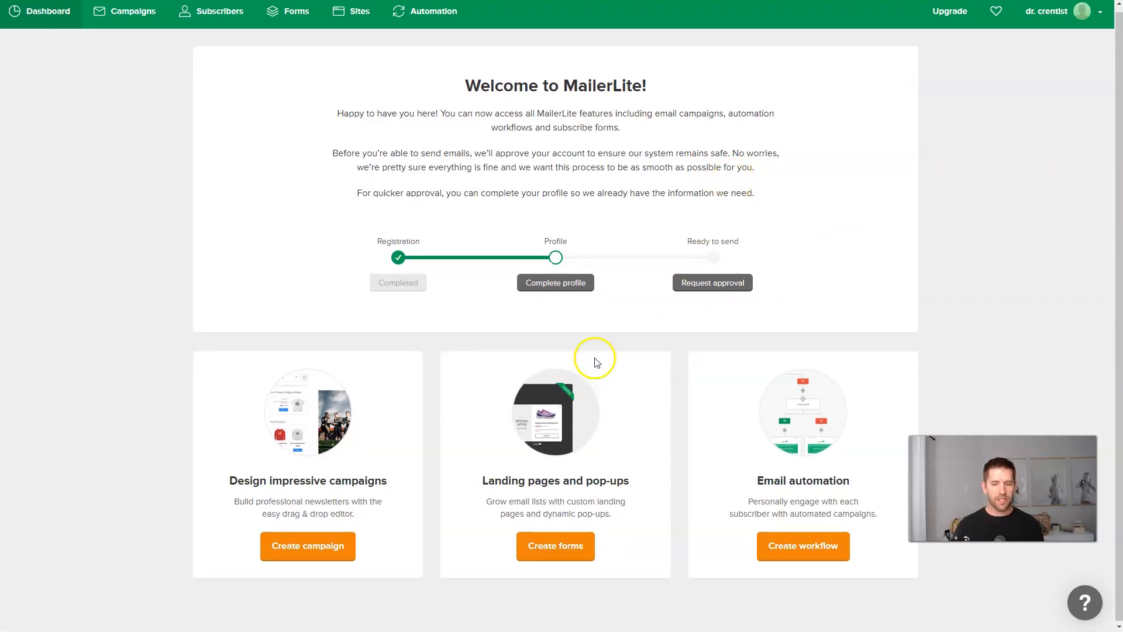
scroll(749, 245, up, 1)
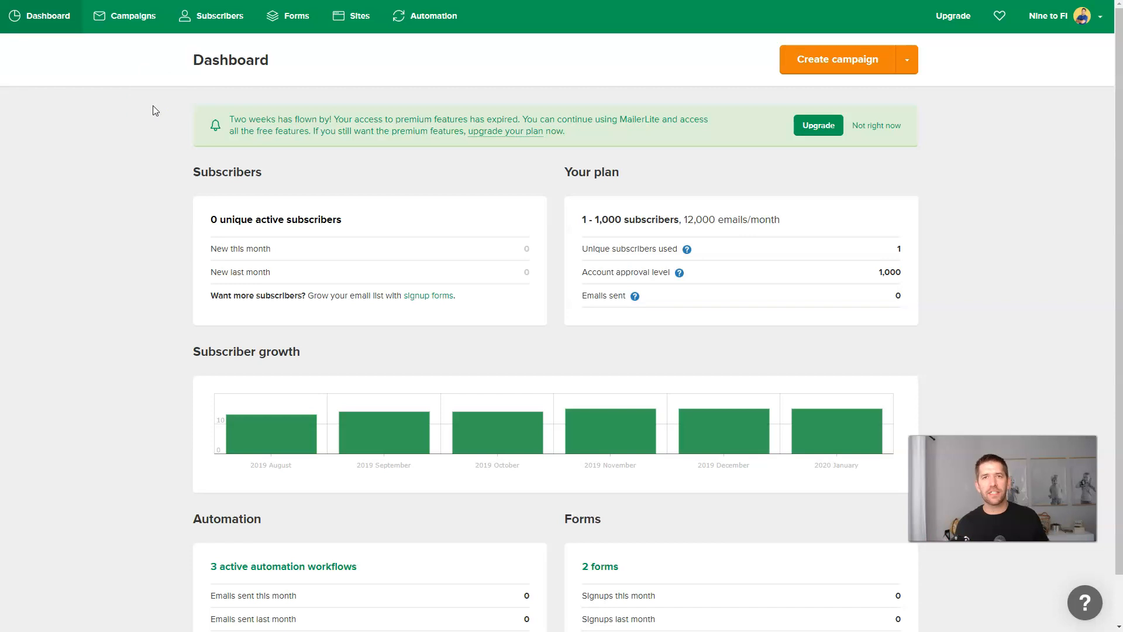
Under Subscribers > Groups, create a group named Checklist.
click(216, 28)
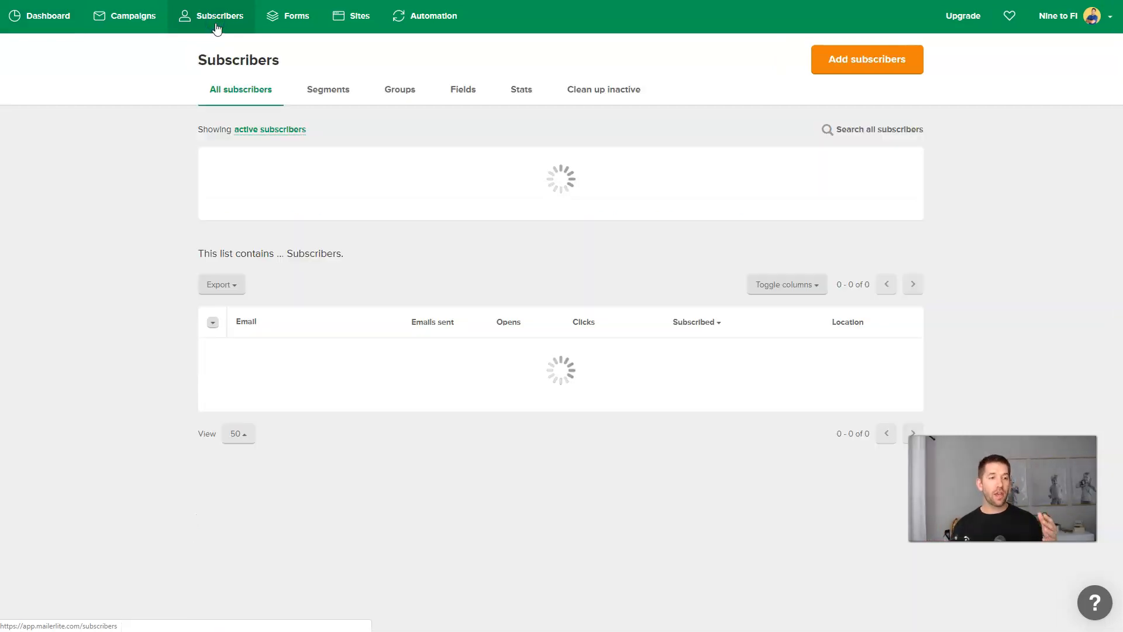
click(405, 91)
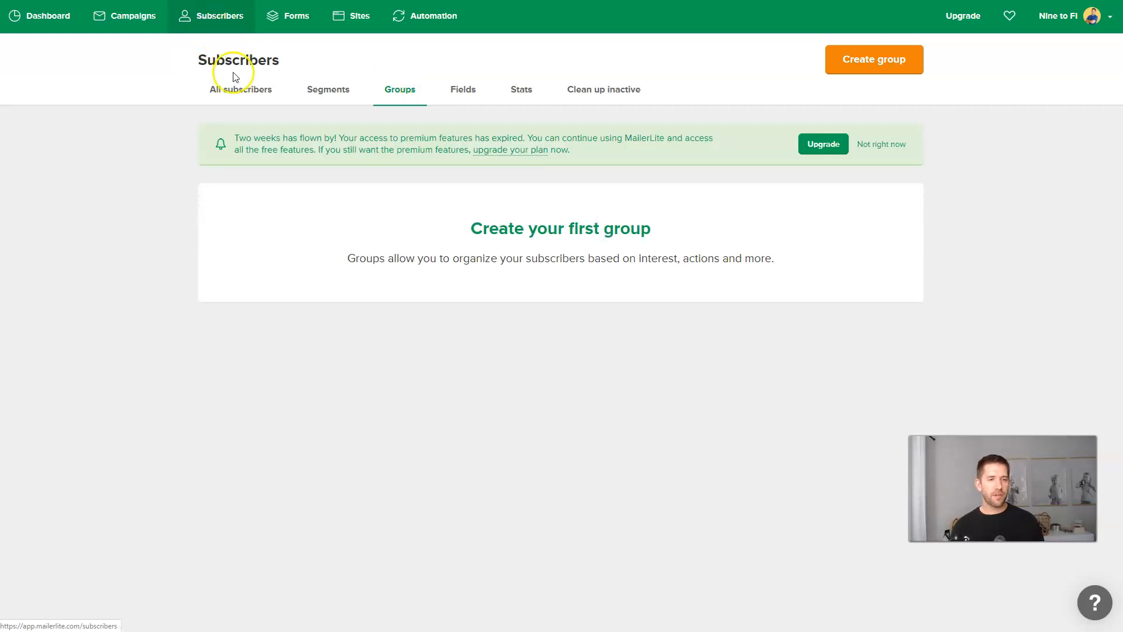
click(872, 69)
click(521, 81)
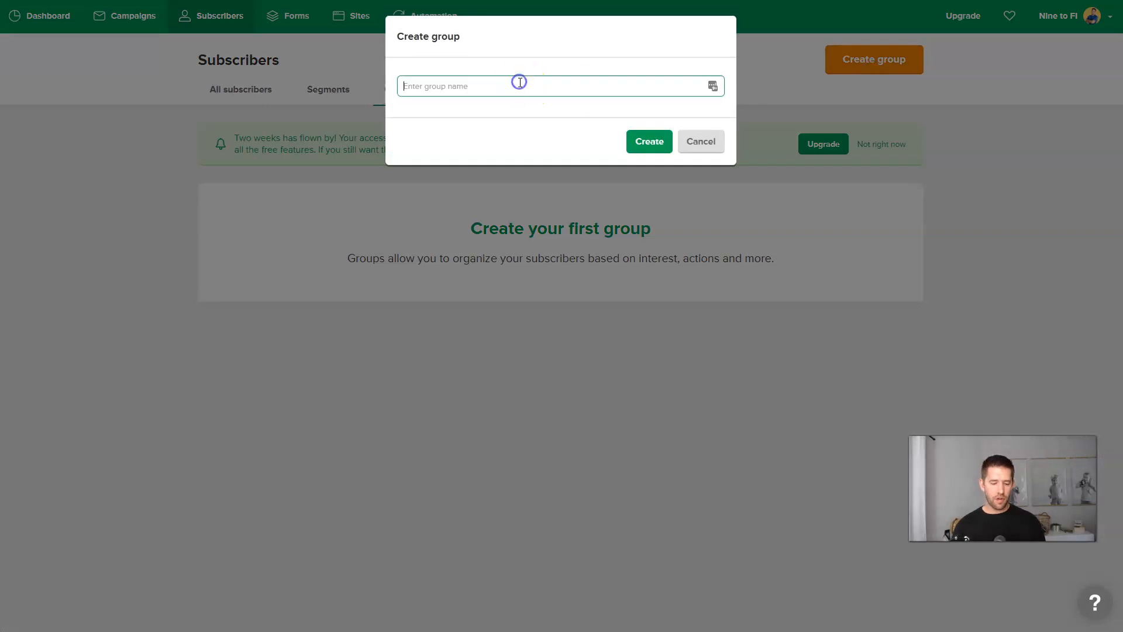
text(CH)
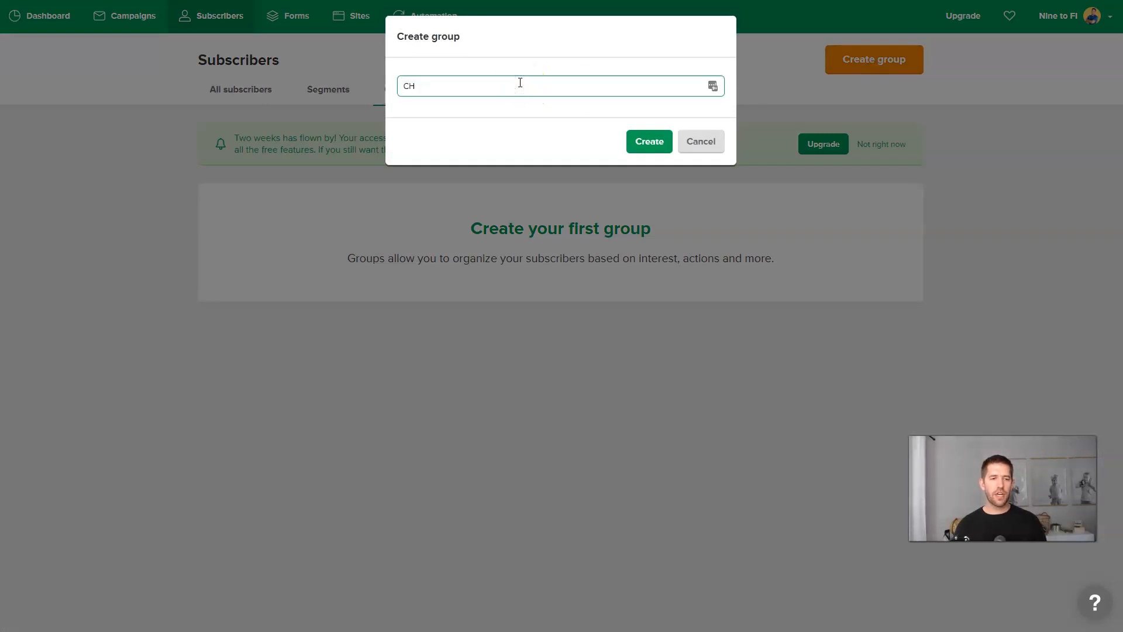
text(ecklist)
click(647, 141)
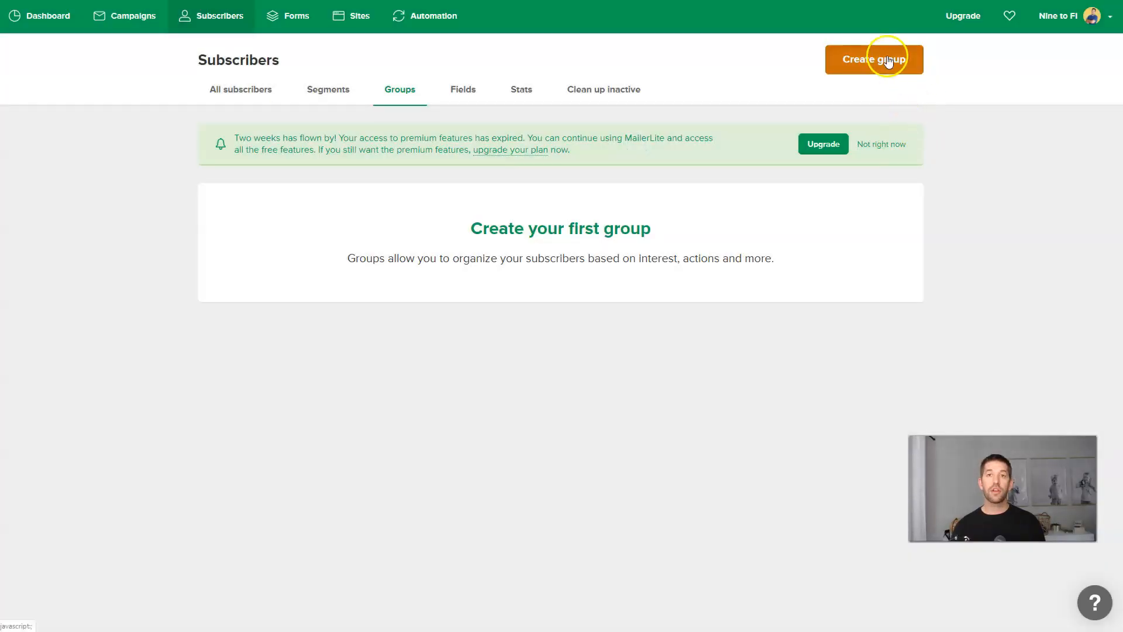
Create a second subscriber group named Customers.
click(887, 61)
click(468, 88)
text(Customers)
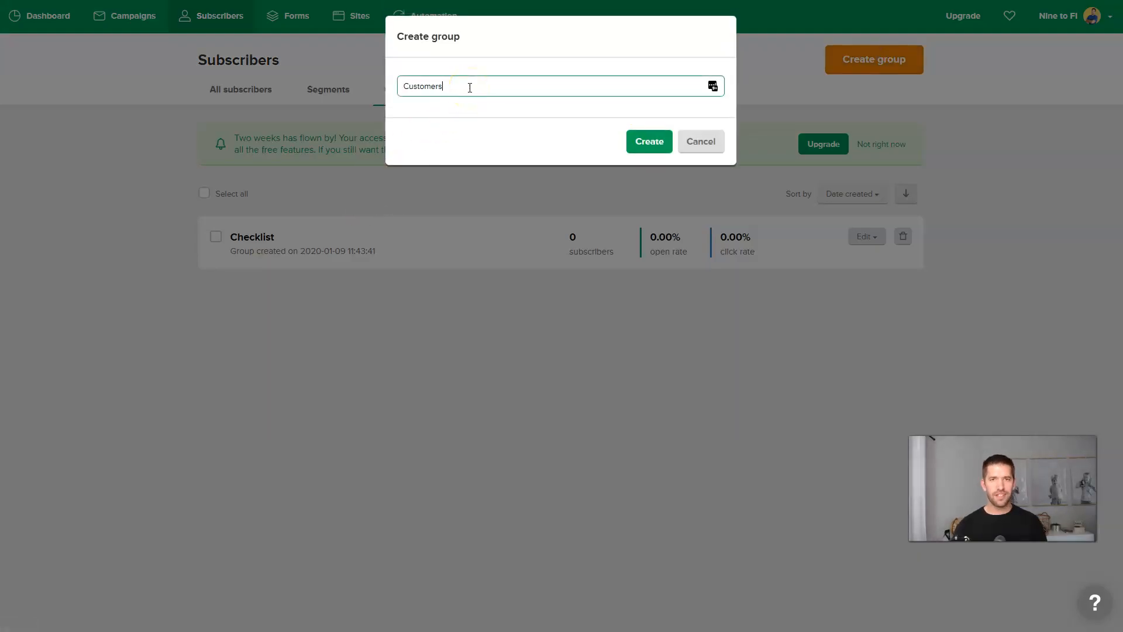
click(650, 143)
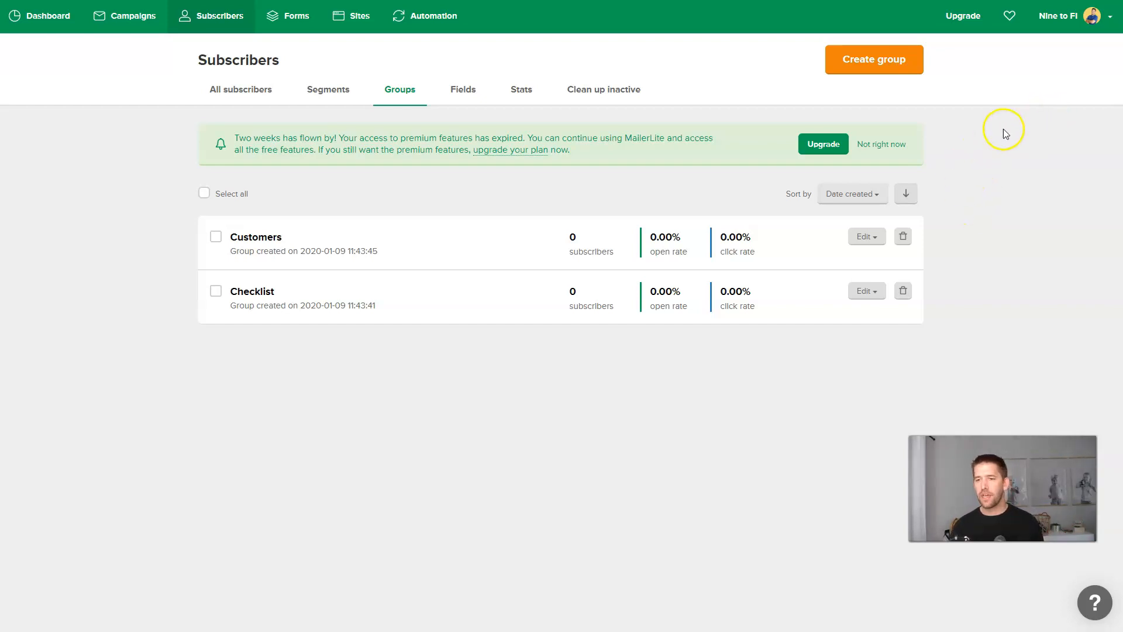
click(1058, 16)
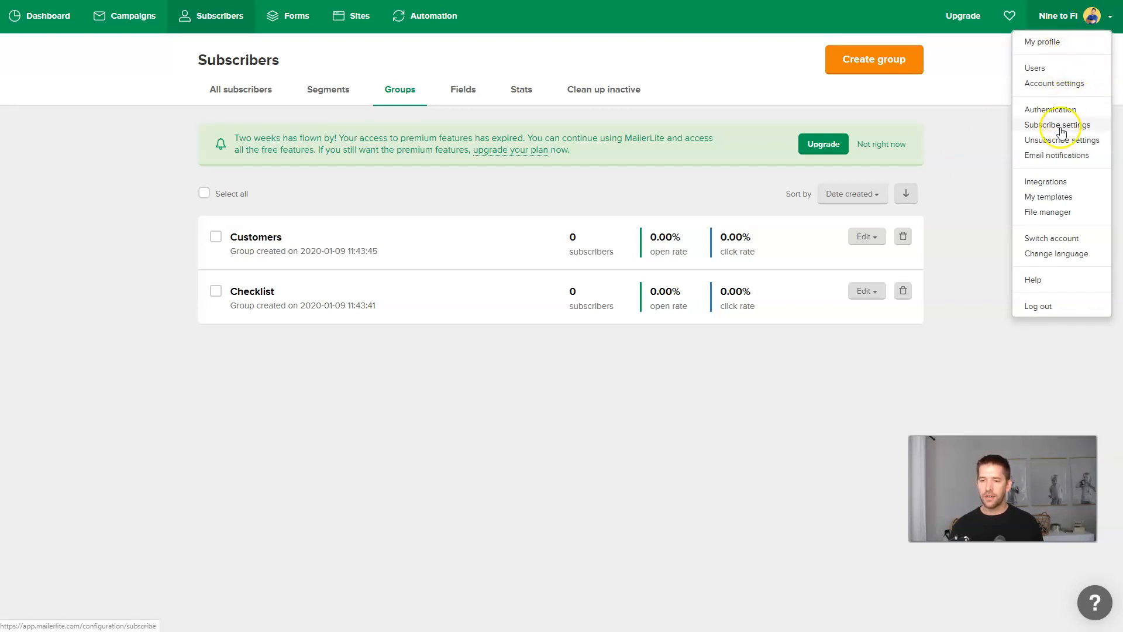
Open Integrations from the MailerLite account menu.
click(1046, 182)
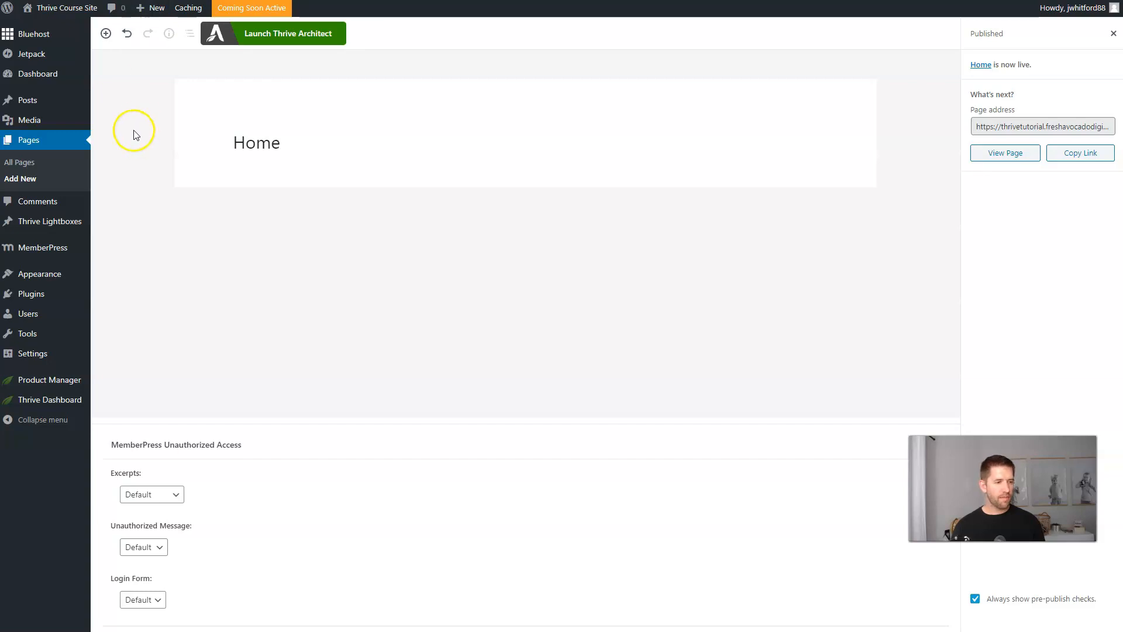
Go to the API connections manager in the Thrive Dashboard.
mouse_move(30, 398)
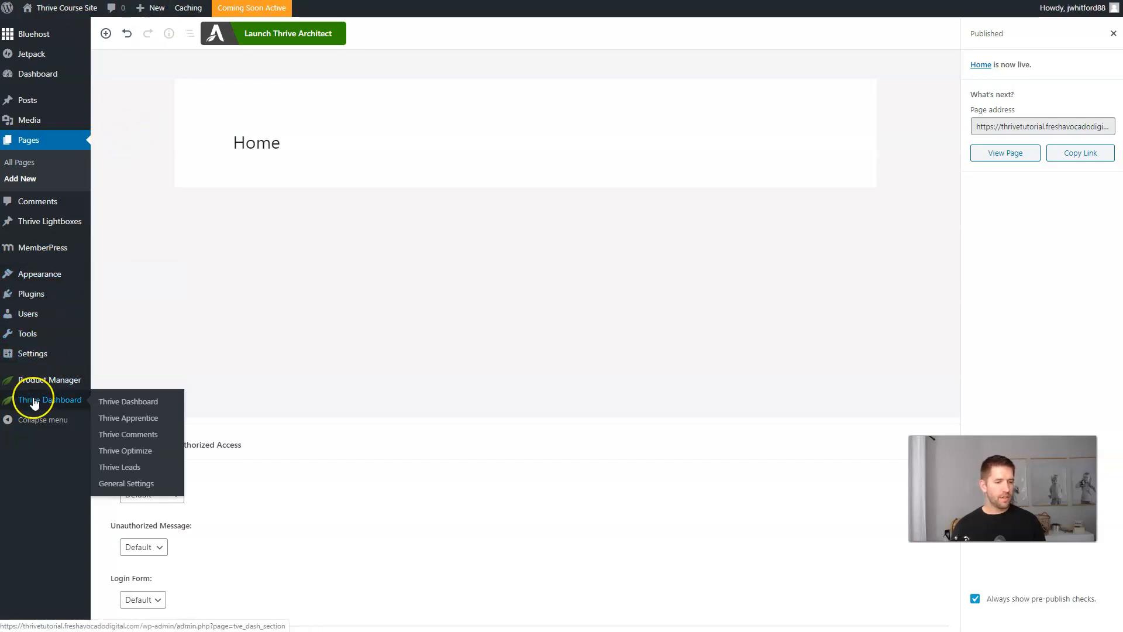
click(126, 404)
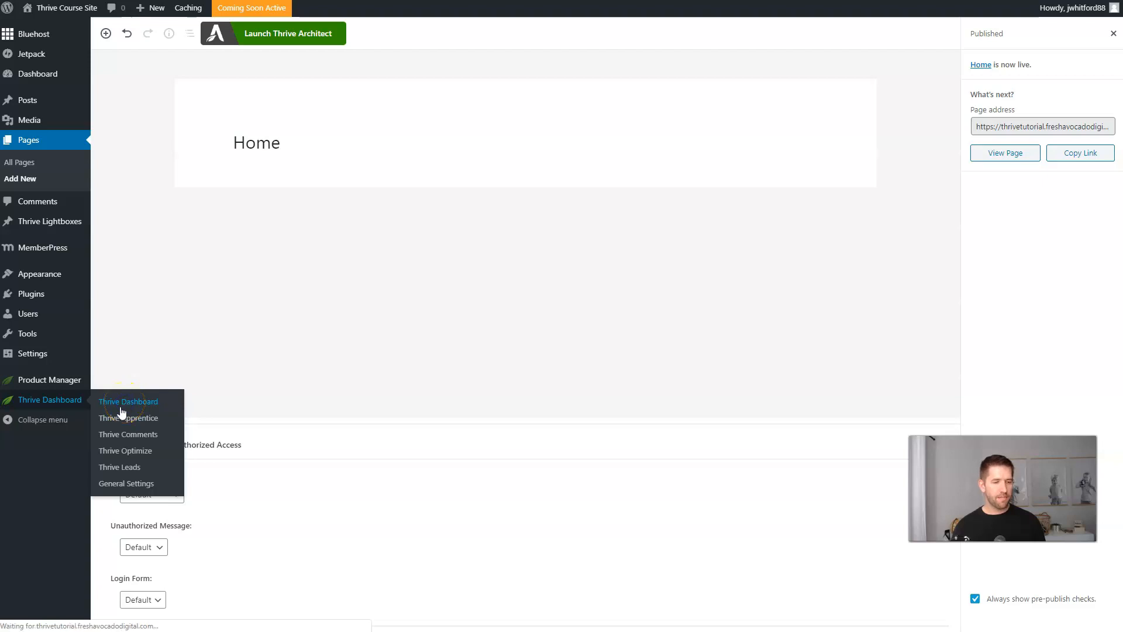
scroll(711, 238, down, 9)
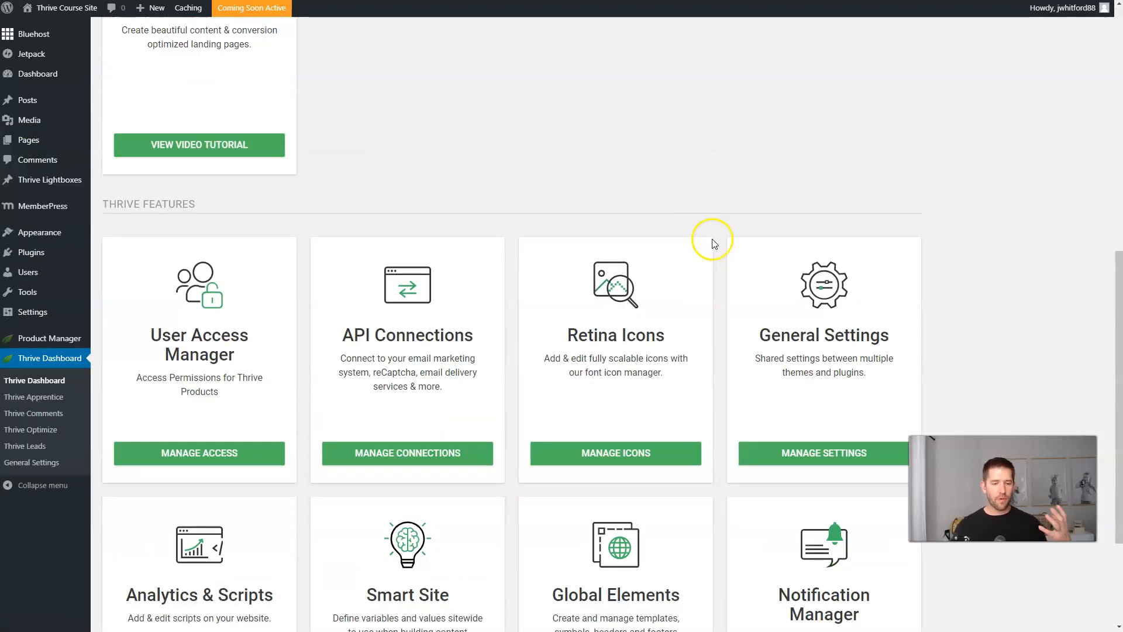
scroll(715, 240, down, 3)
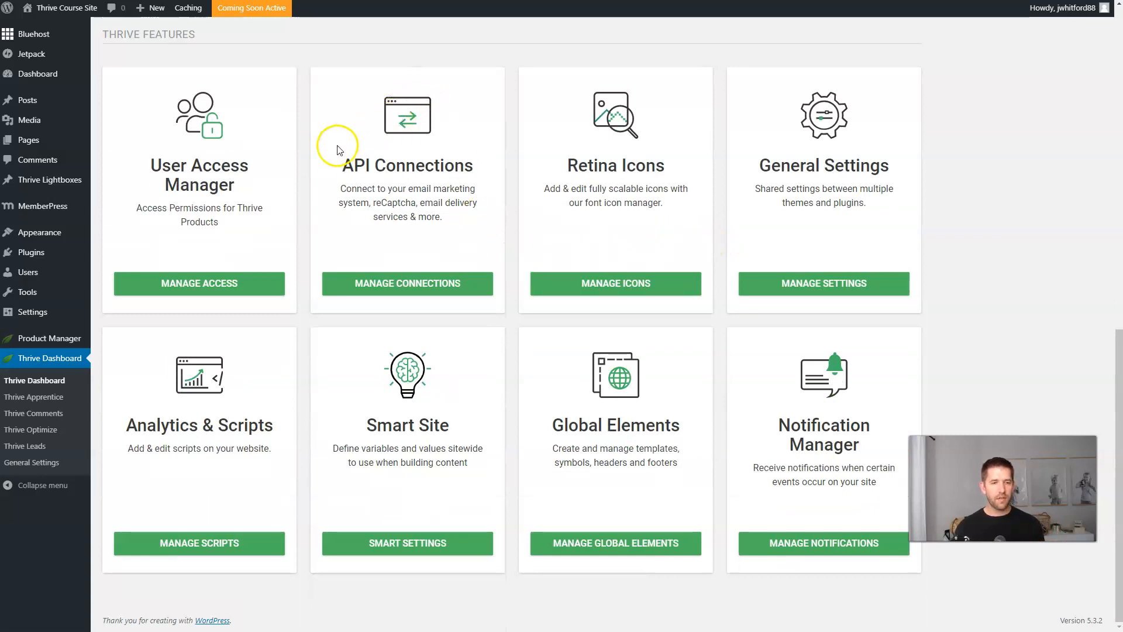
click(410, 280)
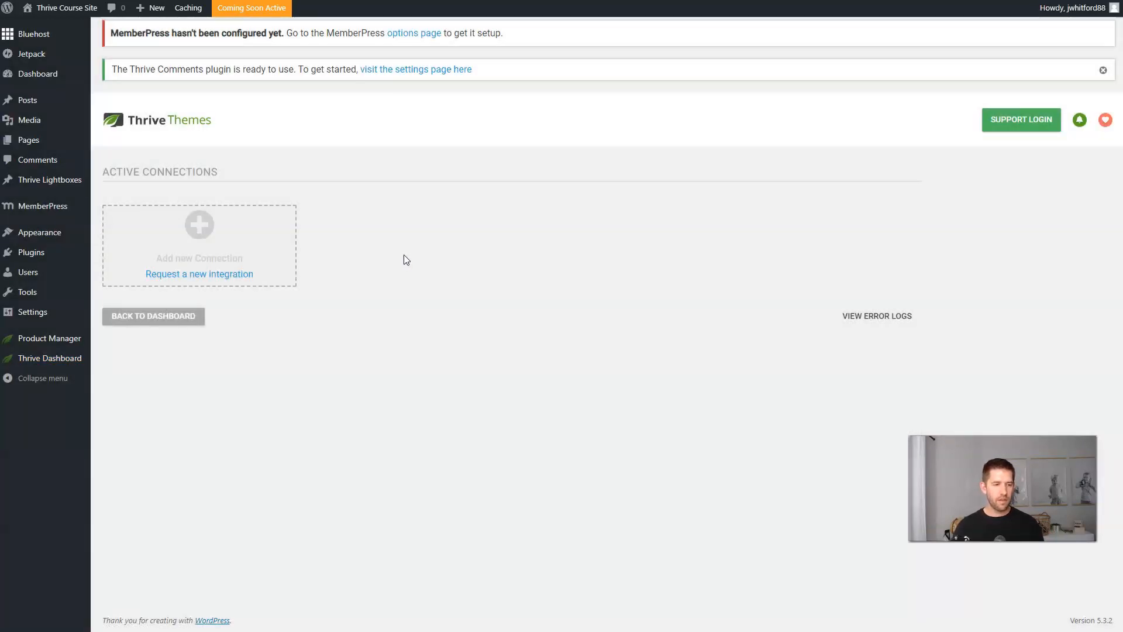
Add and connect a new MailerLite API connection, then go back to the Thrive Dashboard.
click(199, 224)
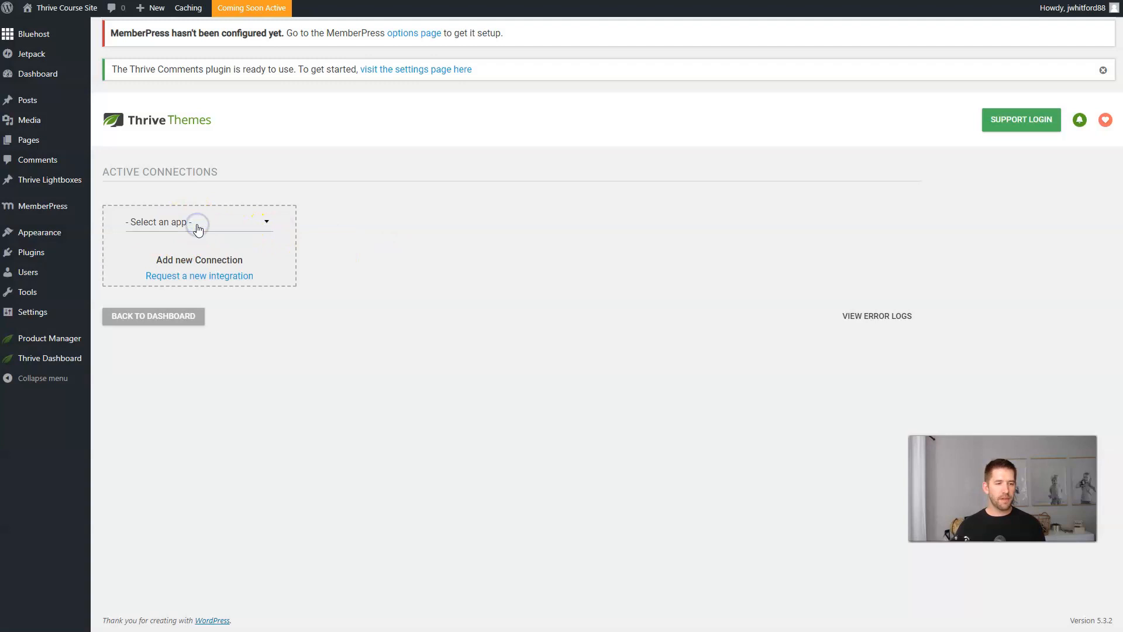
click(220, 228)
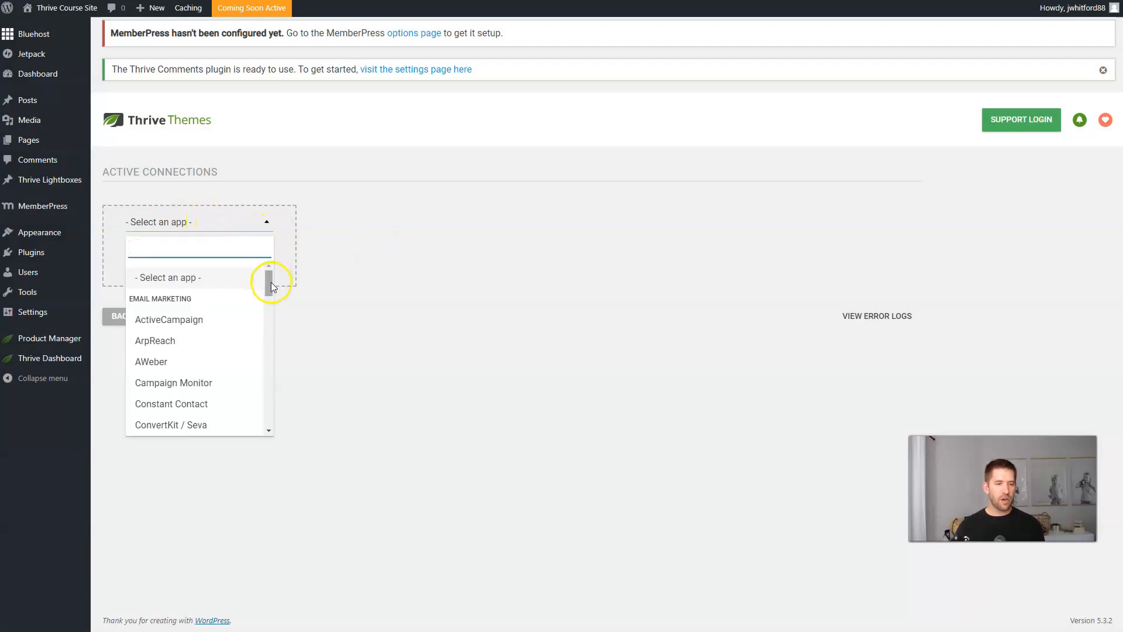
drag(268, 283, 253, 323)
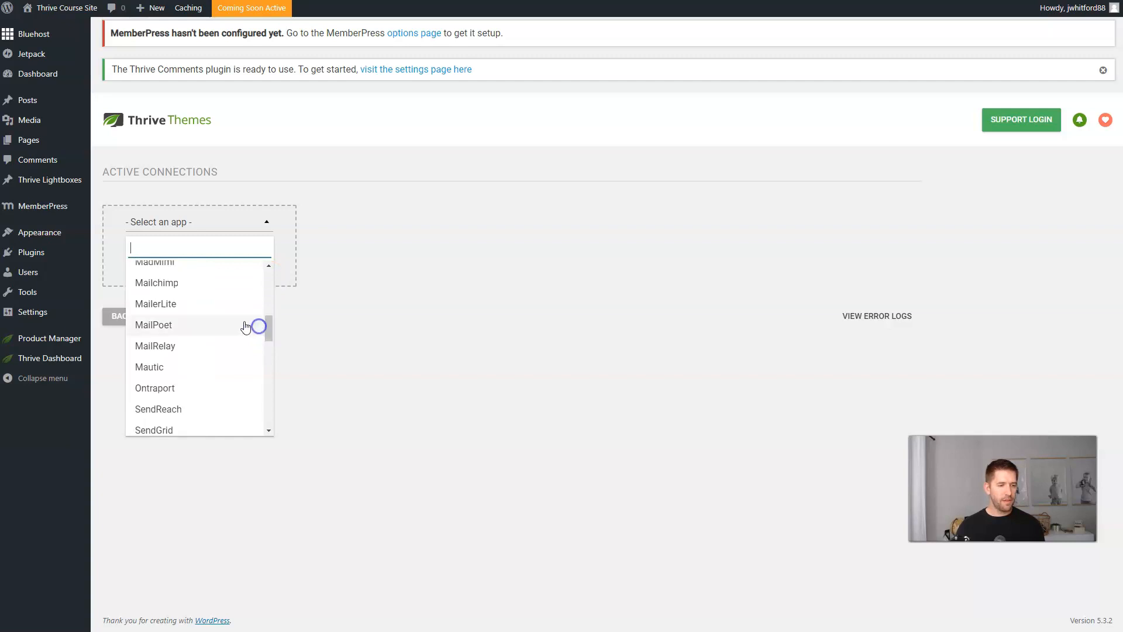
click(158, 300)
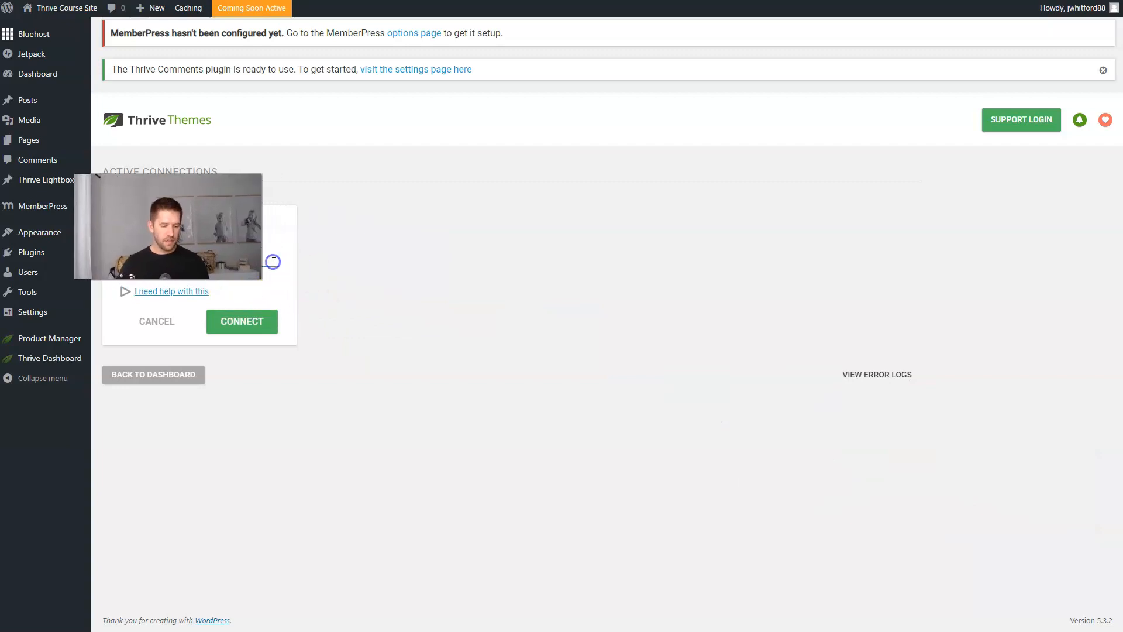
click(267, 333)
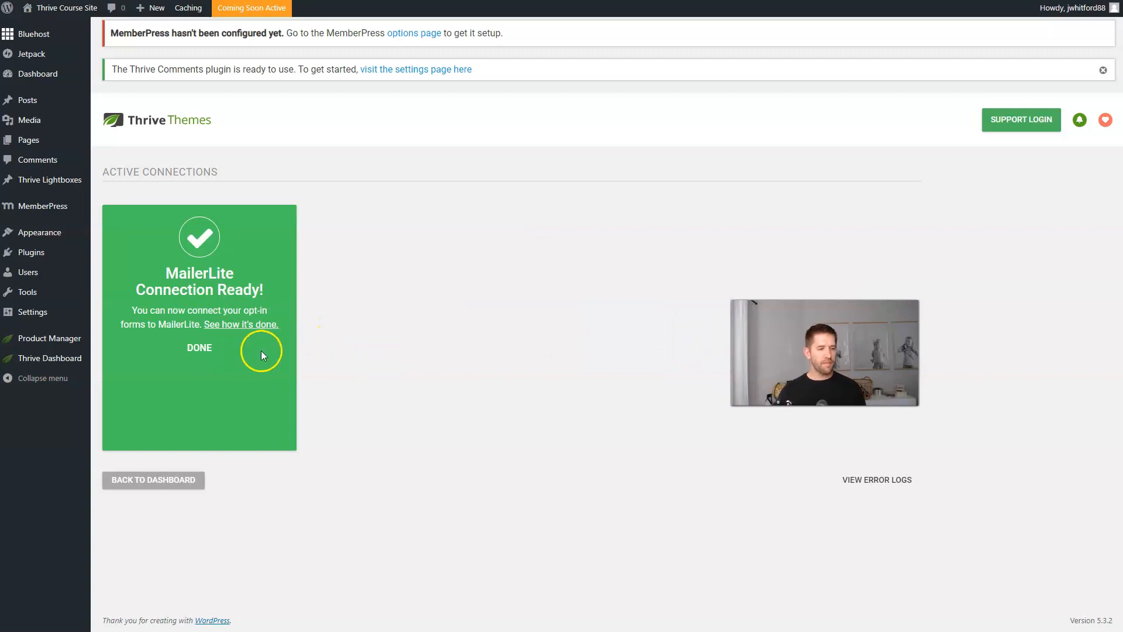
click(154, 483)
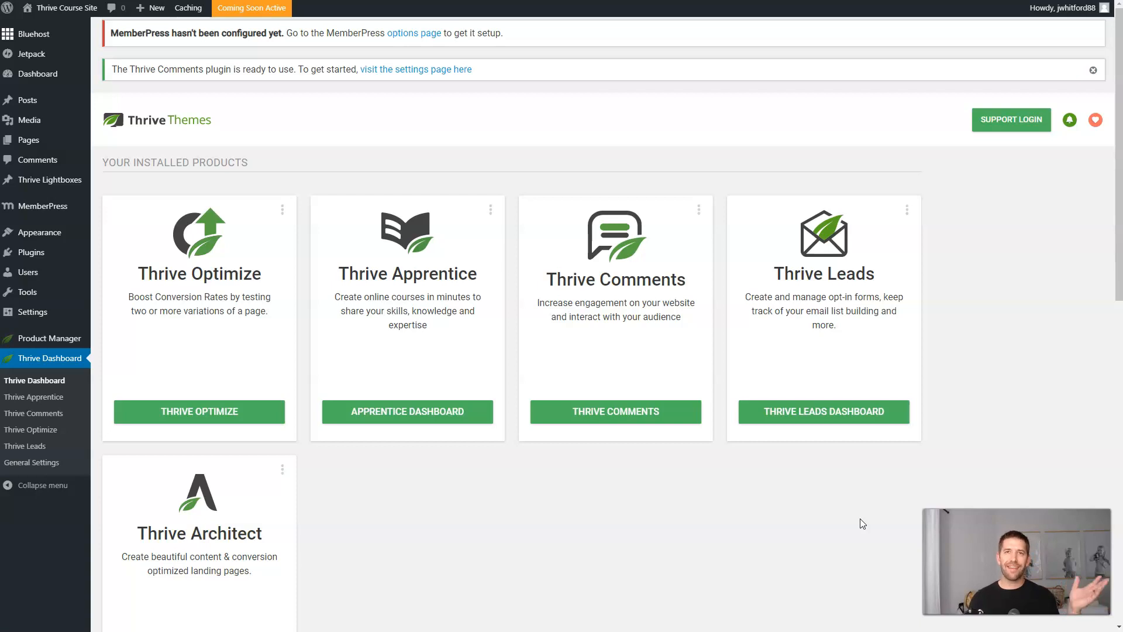
Create and publish a new page titled 'Checklist Download'.
click(834, 289)
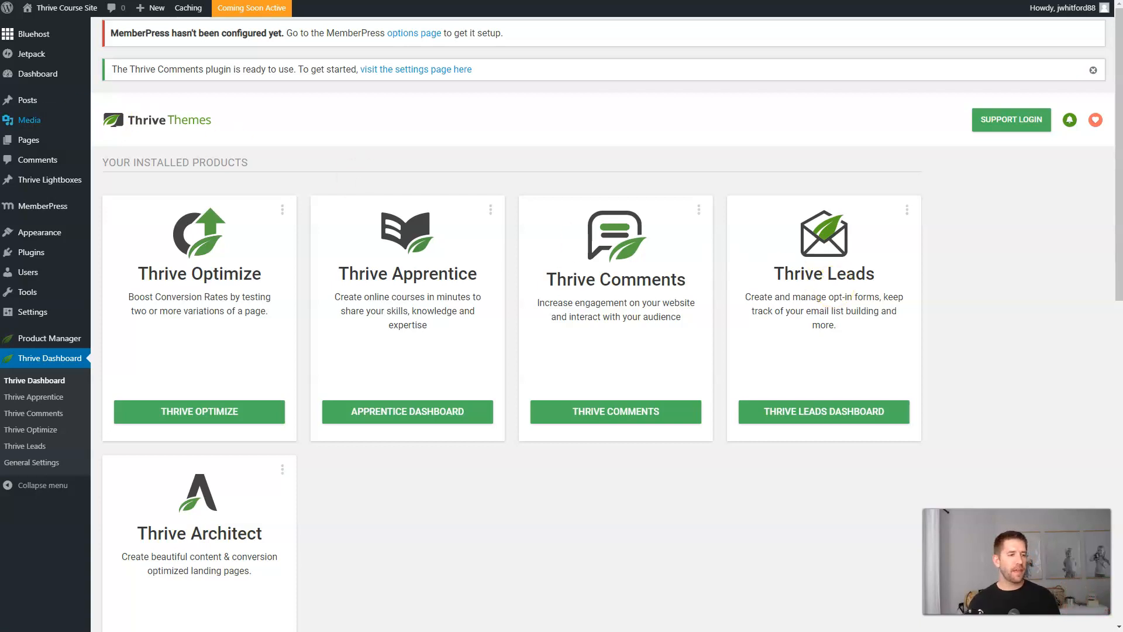
mouse_move(18, 143)
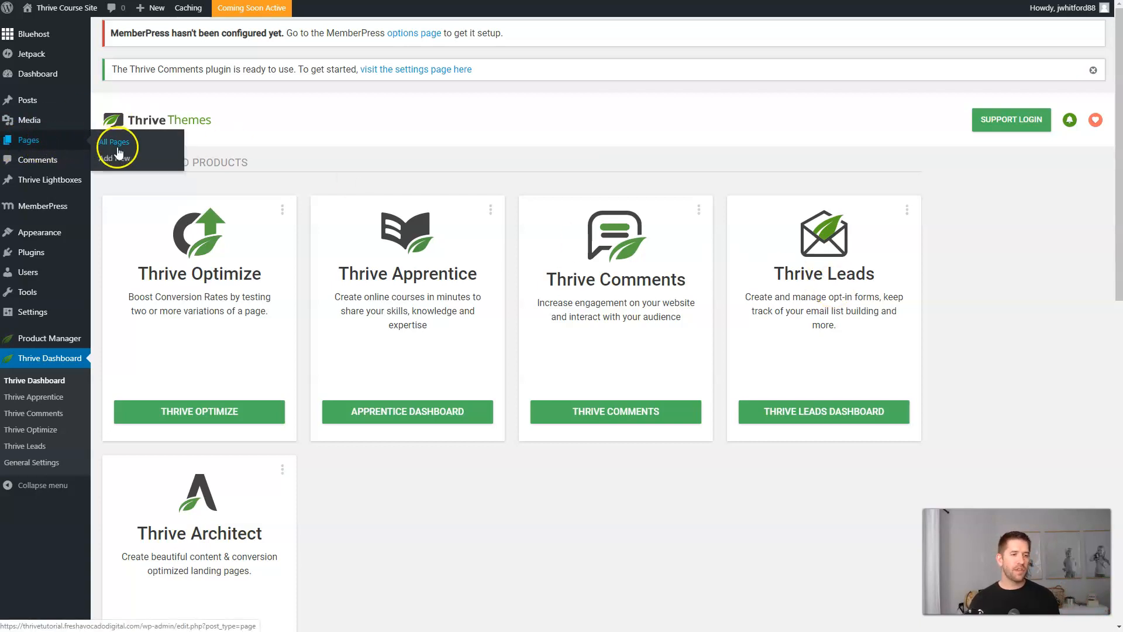
click(118, 163)
click(271, 142)
text(Checklist Download)
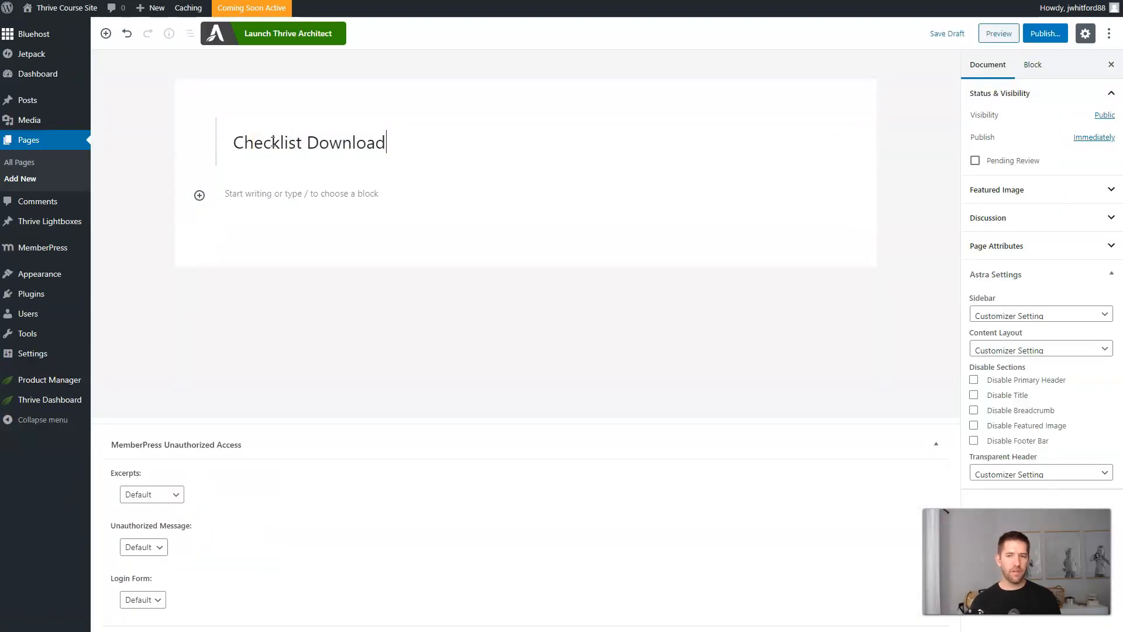
click(1049, 33)
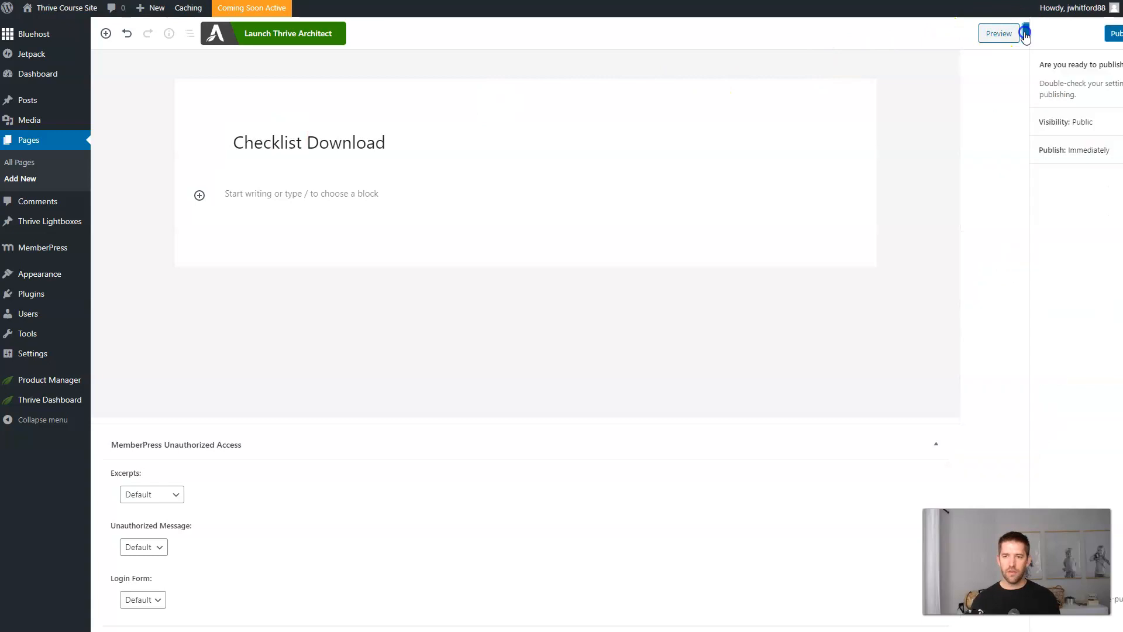
click(275, 36)
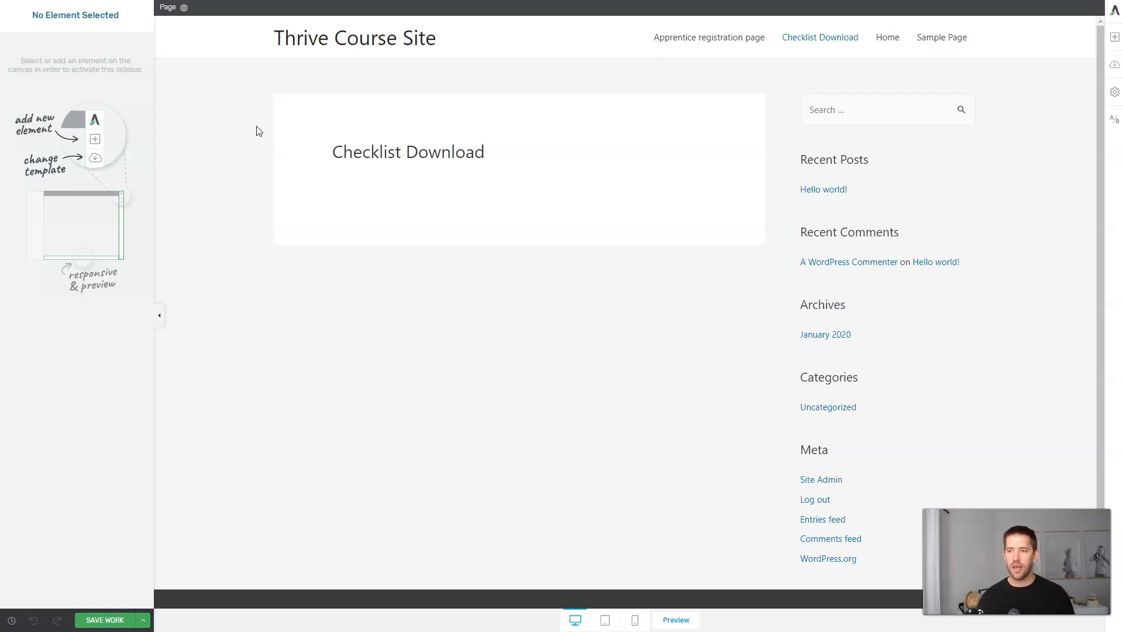
Apply the Consultation Smart Blank template from the Consultant Smart set.
click(1117, 65)
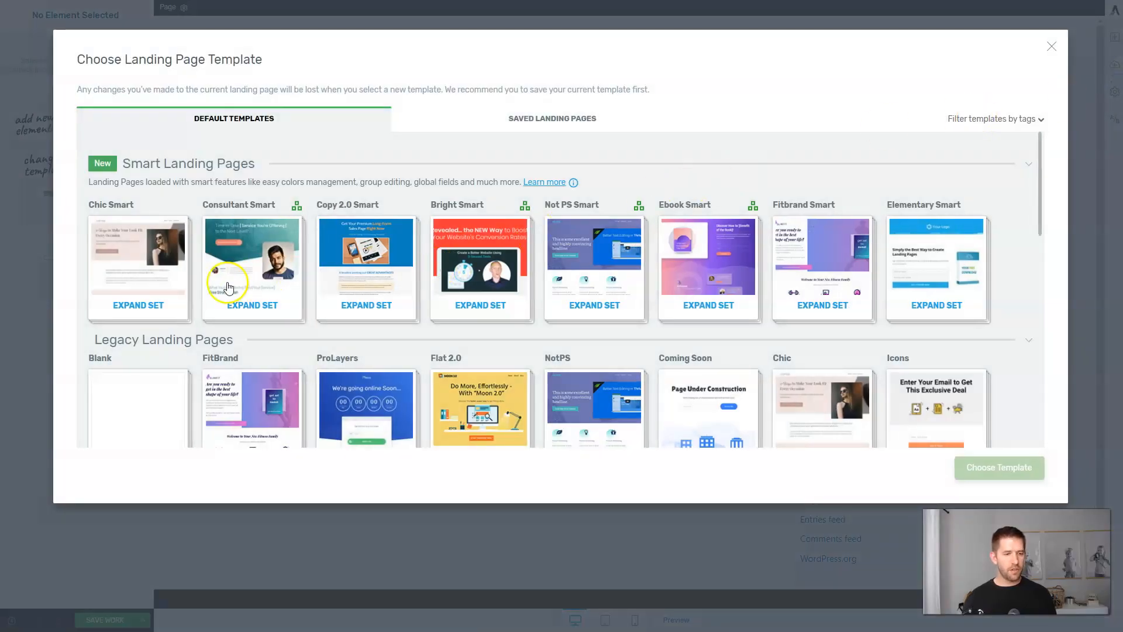
click(228, 287)
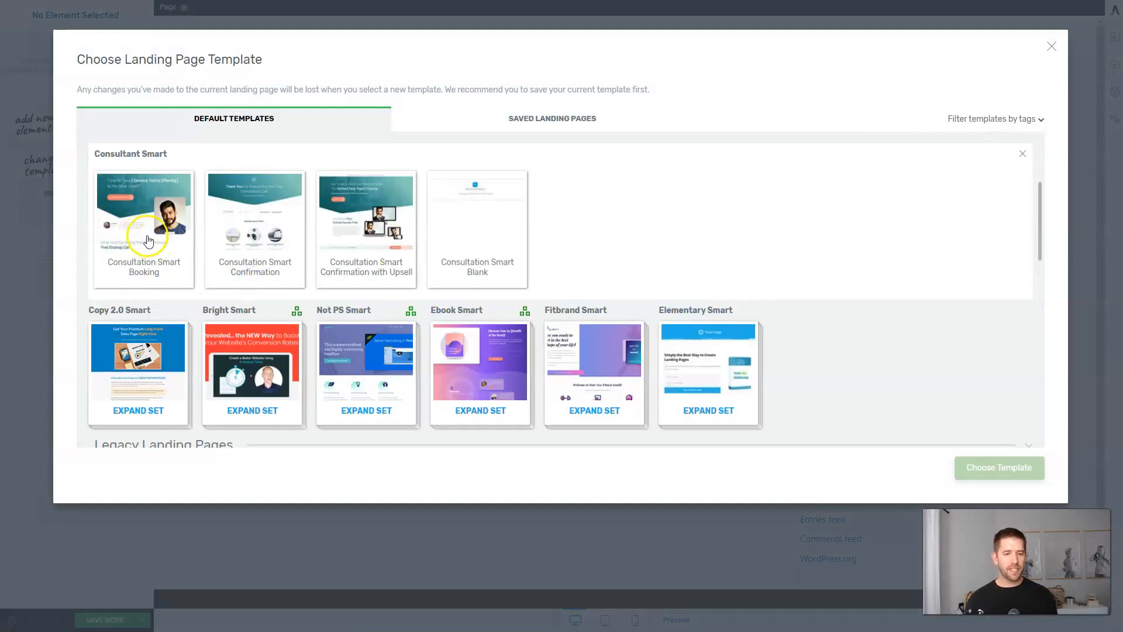
click(456, 236)
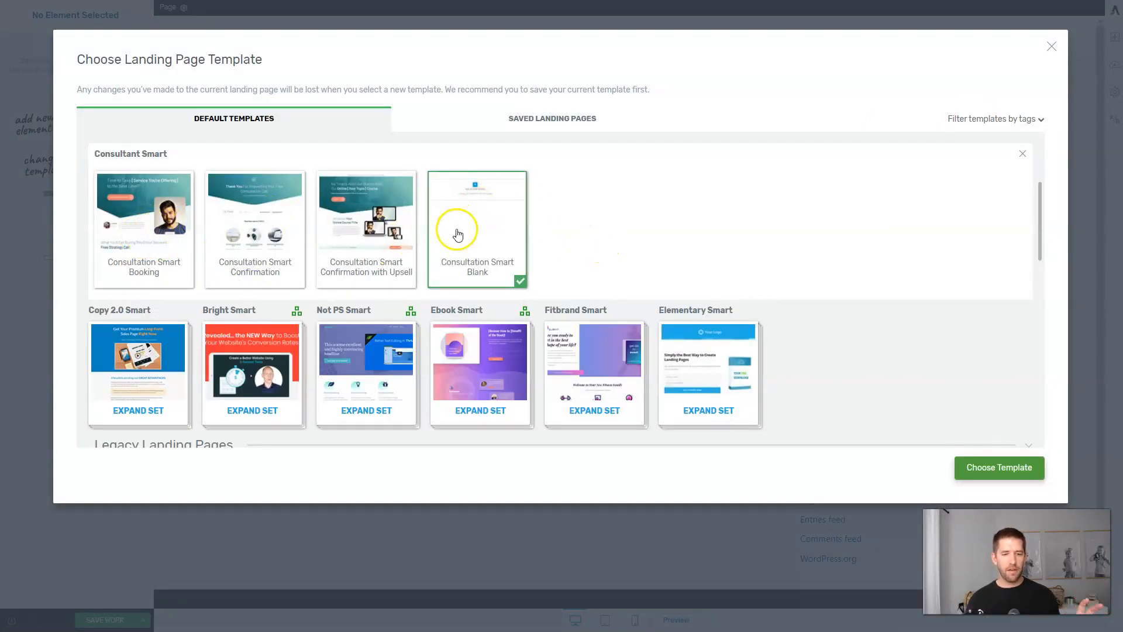
click(1012, 464)
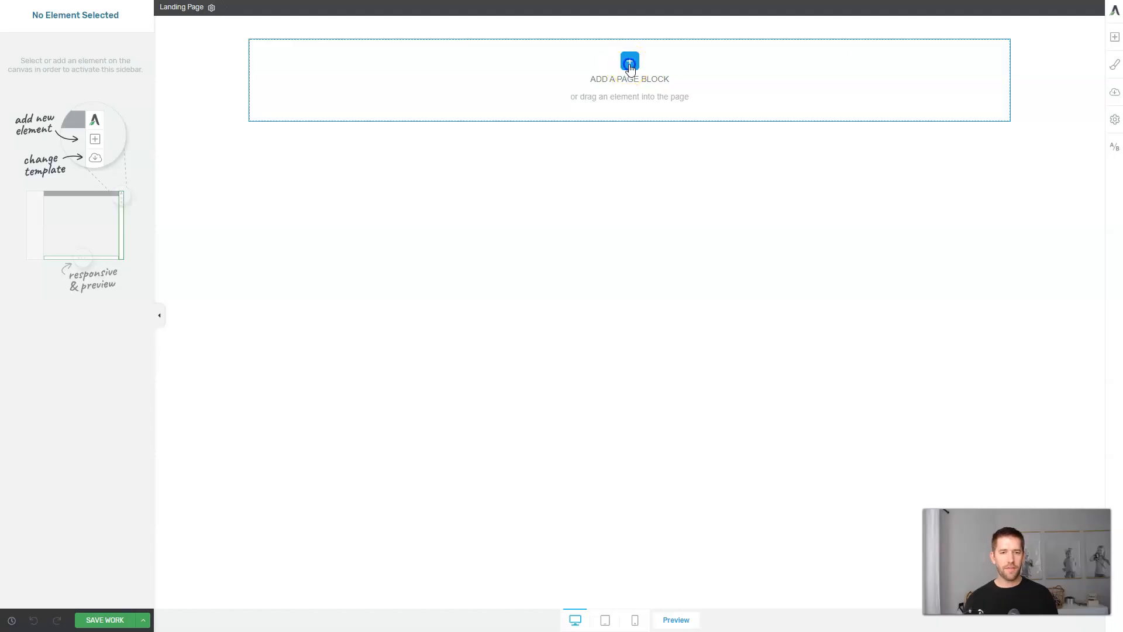
Insert the 5 Simple Steps hero block into the empty page.
click(629, 62)
click(611, 129)
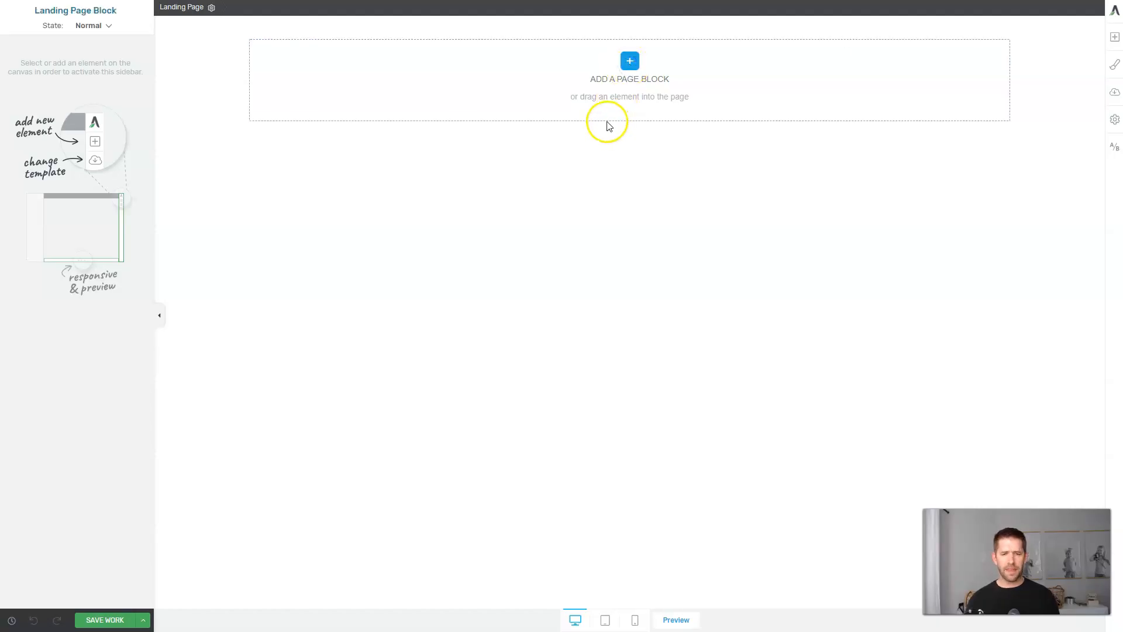
click(631, 62)
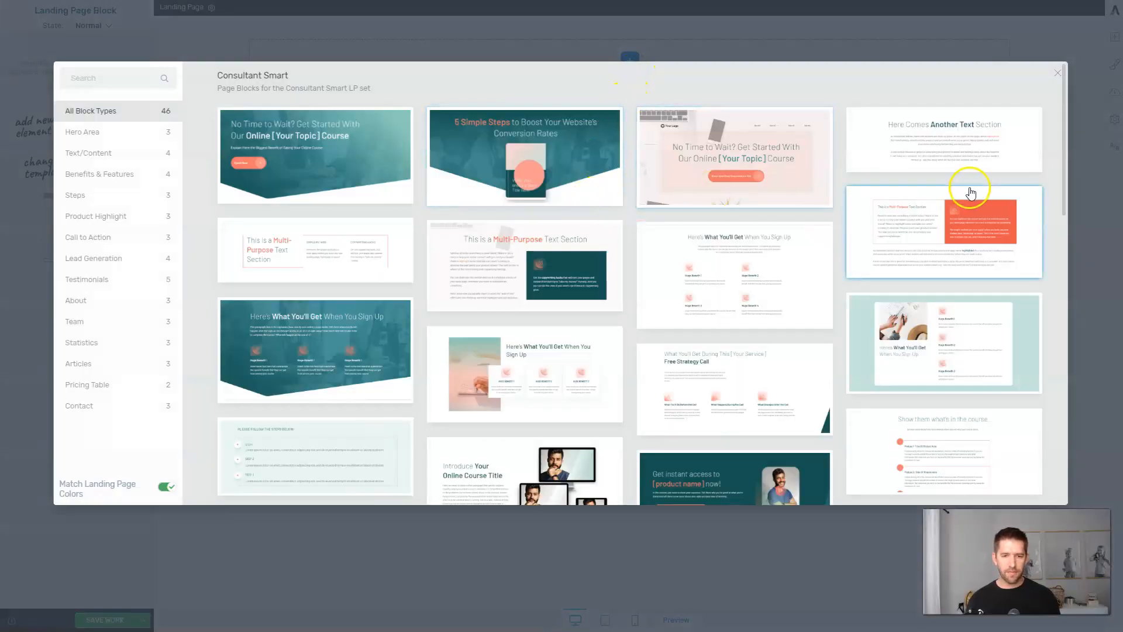
click(546, 176)
Replace the heading with 'Thanks for Signing Up! Please Download Your Checklist Below!'.
triple_click(543, 94)
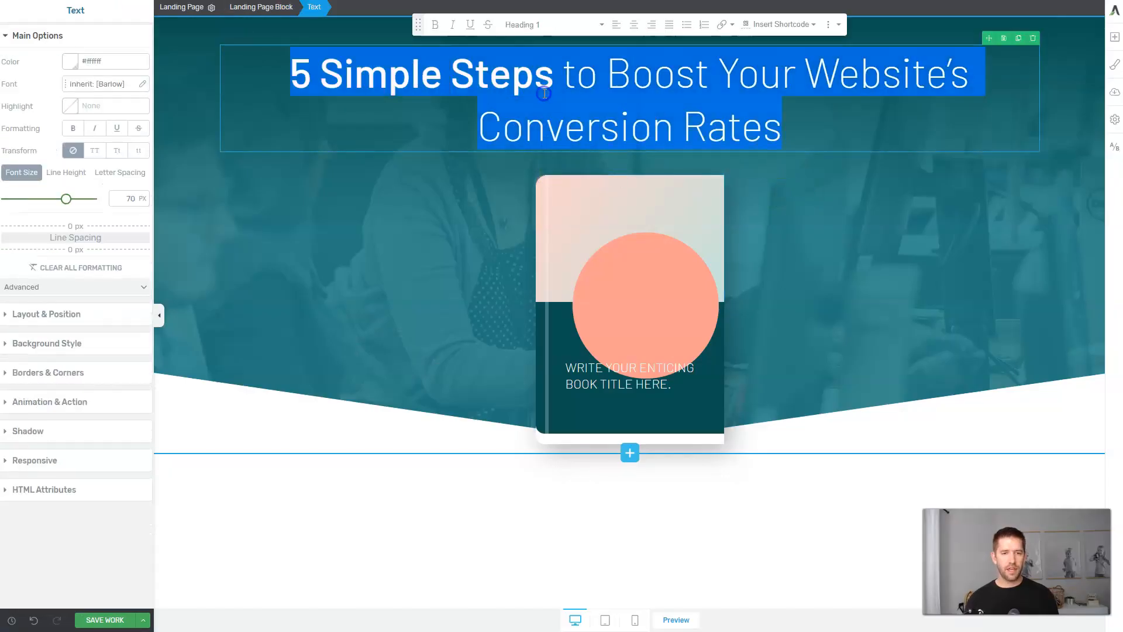
text(Thanks for Signi)
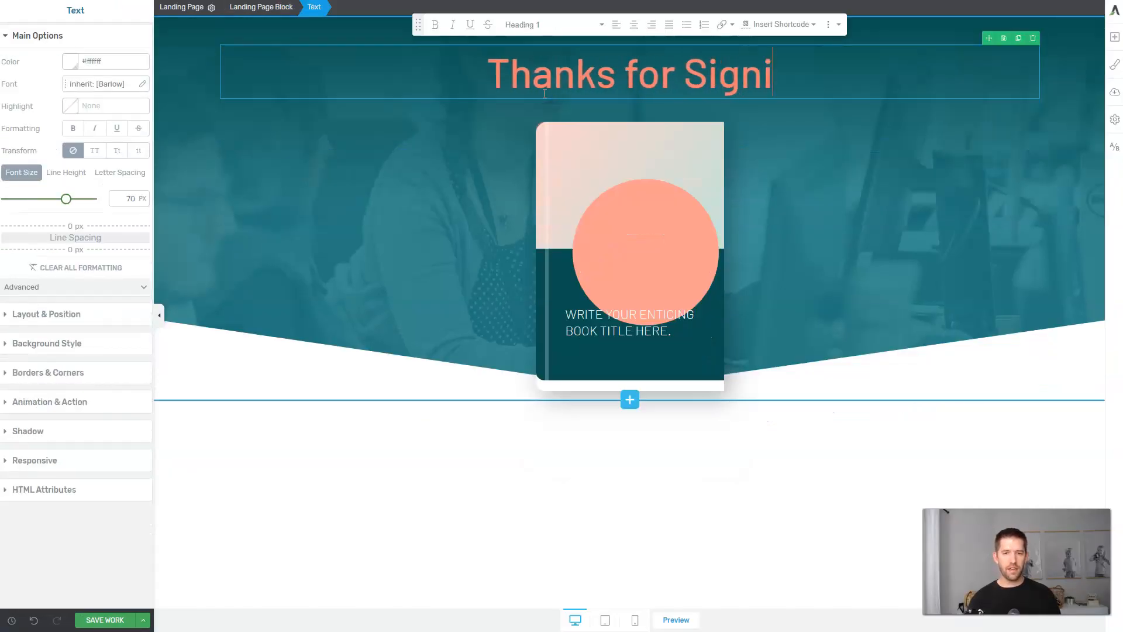
text(ng Up!)
key(Return)
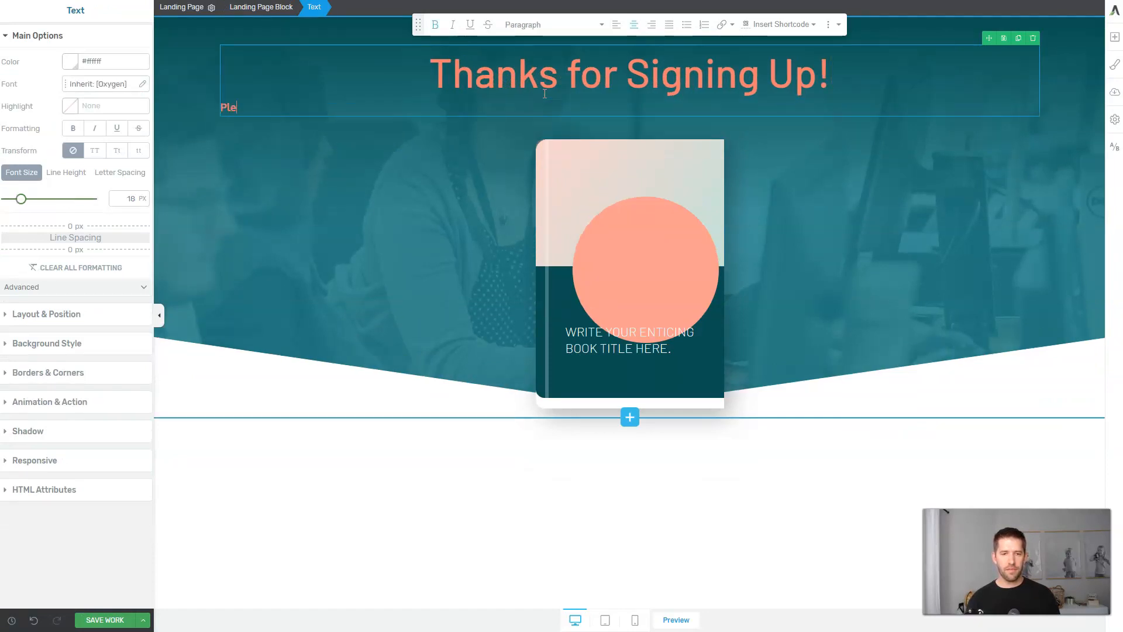
key(BackSpace)
text(Pleas)
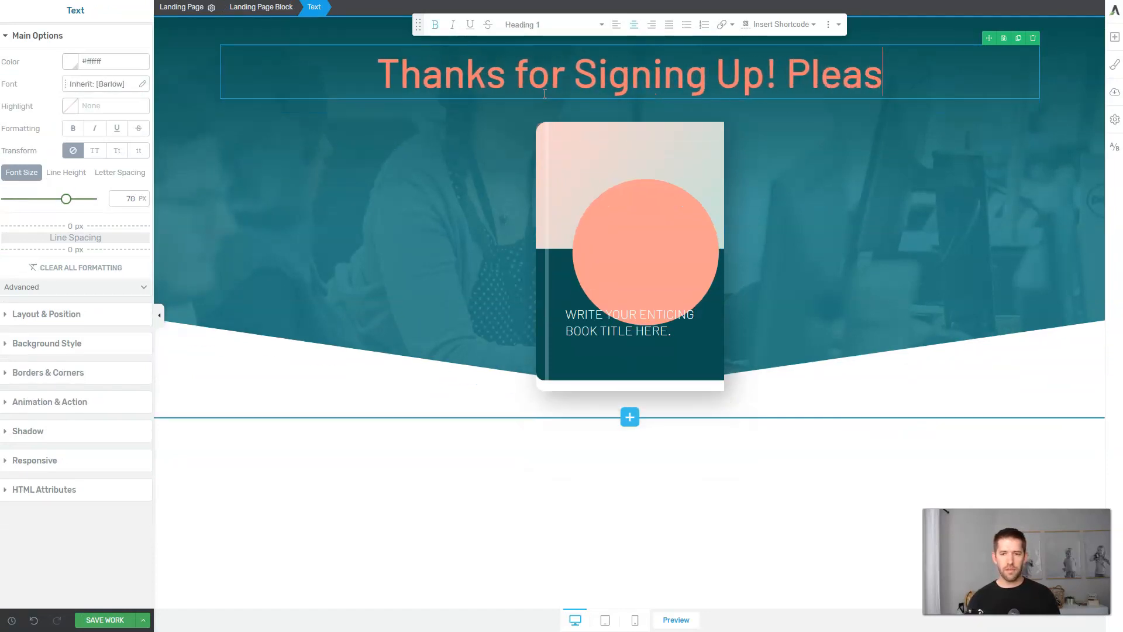
text(e Download Your E)
key(BackSpace)
key(BackSpace)
key(BackSpace)
key(BackSpace)
key(BackSpace)
text(ou)
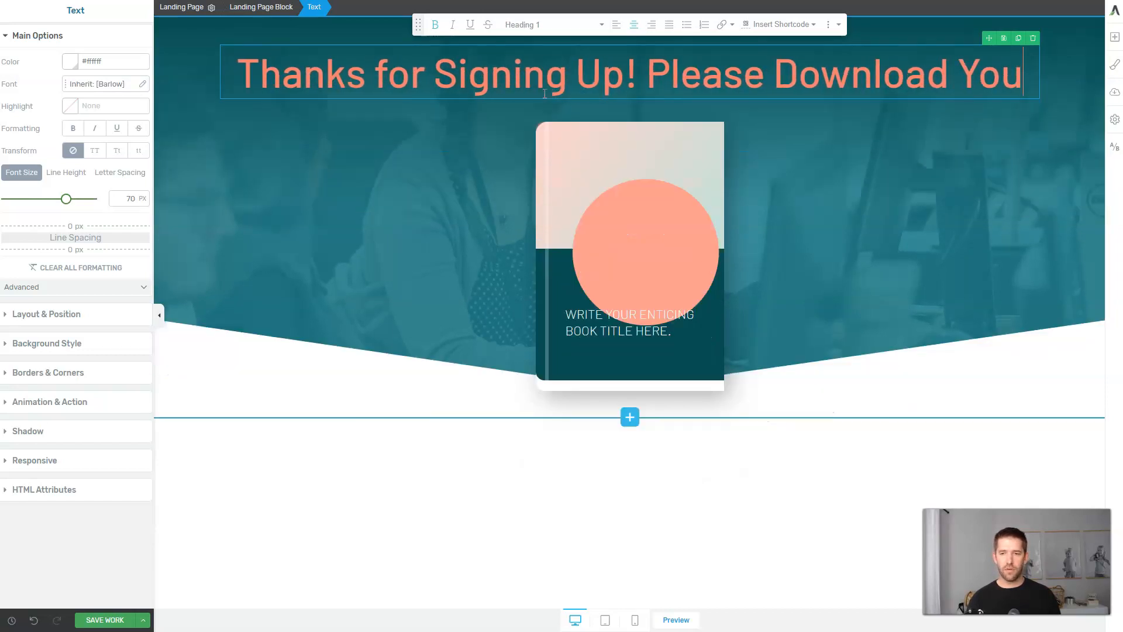
text(r Checklist Below!)
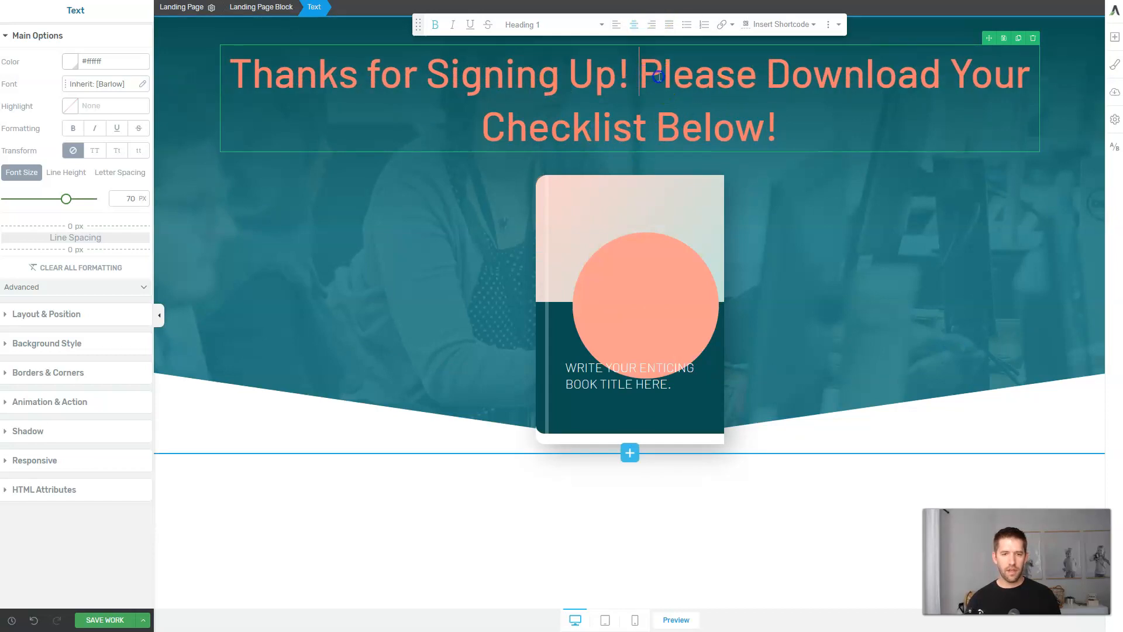
Colour the 'Please Download Your Checklist Below!' sentence white.
drag(639, 73, 799, 130)
click(88, 61)
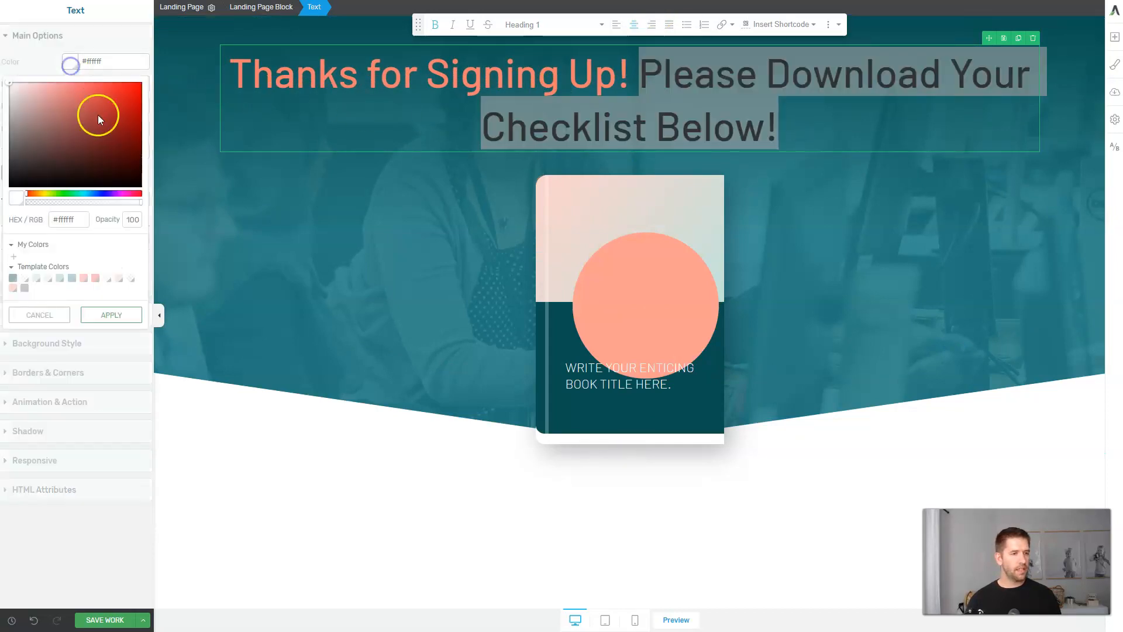
click(608, 202)
click(607, 200)
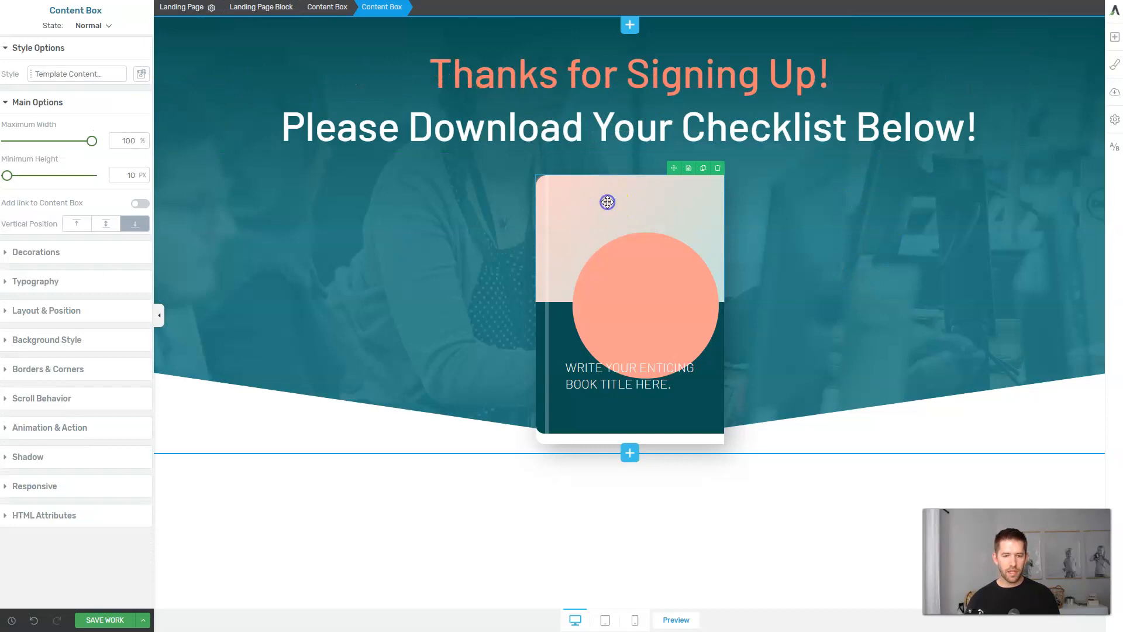
click(688, 553)
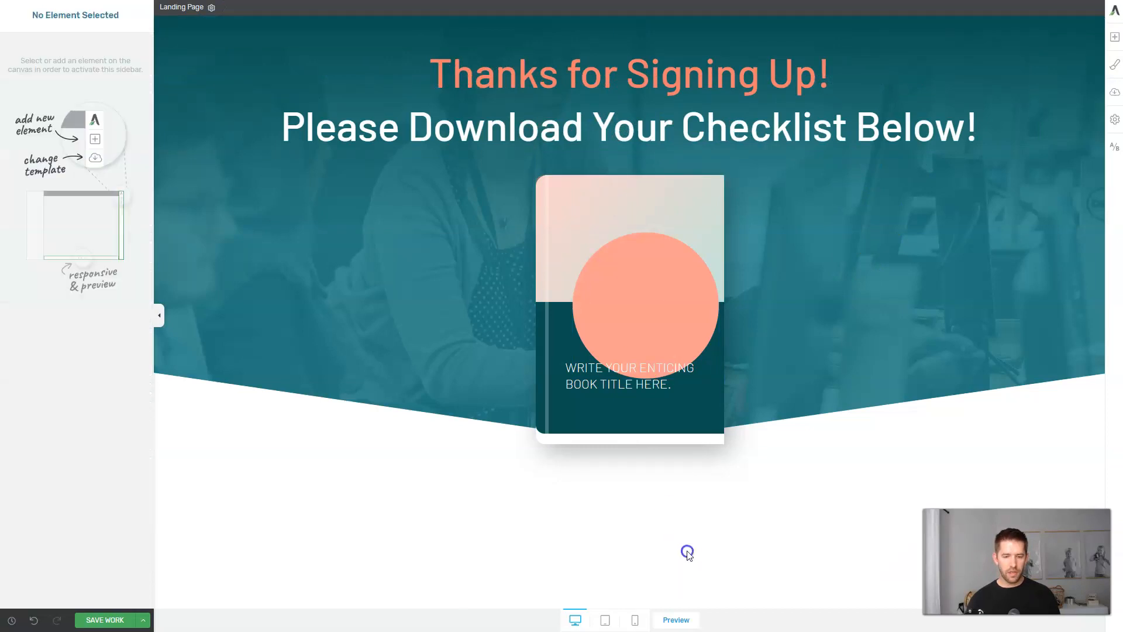
Add an XL-size button labelled 'Download Now' beneath the book cover.
click(1115, 38)
drag(1032, 190, 645, 443)
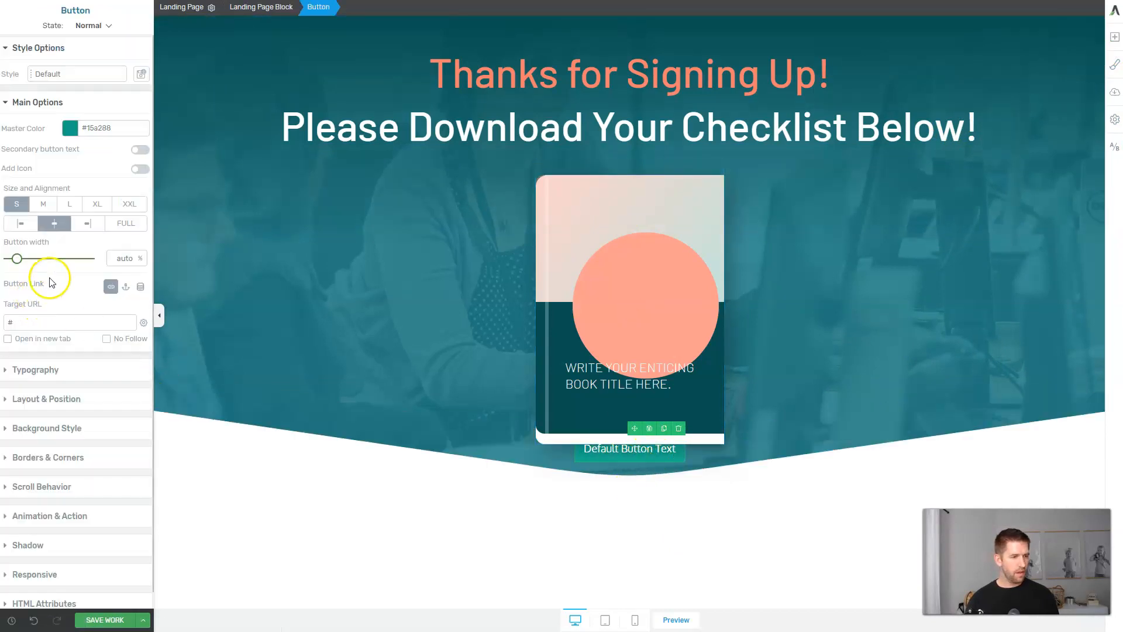
click(95, 207)
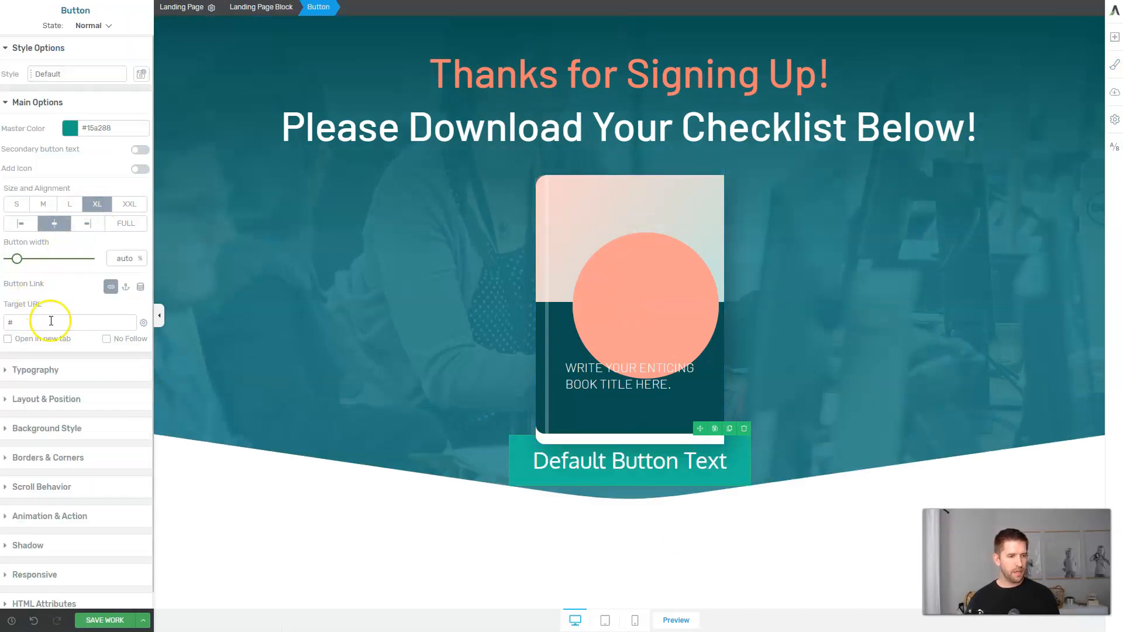
click(534, 460)
key(ctrl+a)
text(T)
key(BackSpace)
text(Download Now)
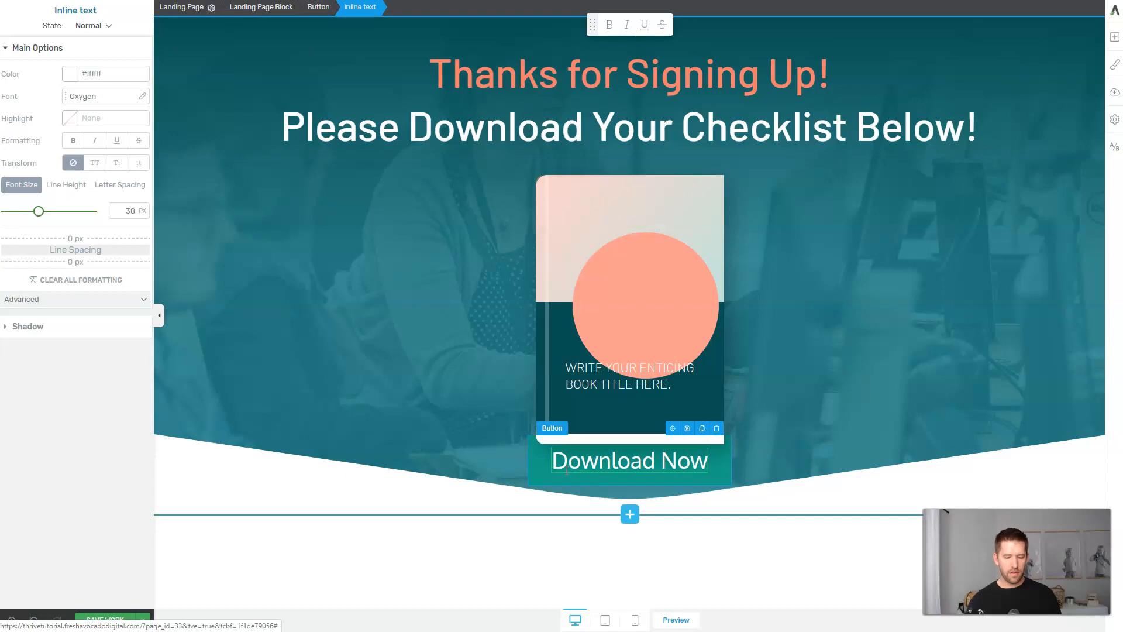
click(532, 476)
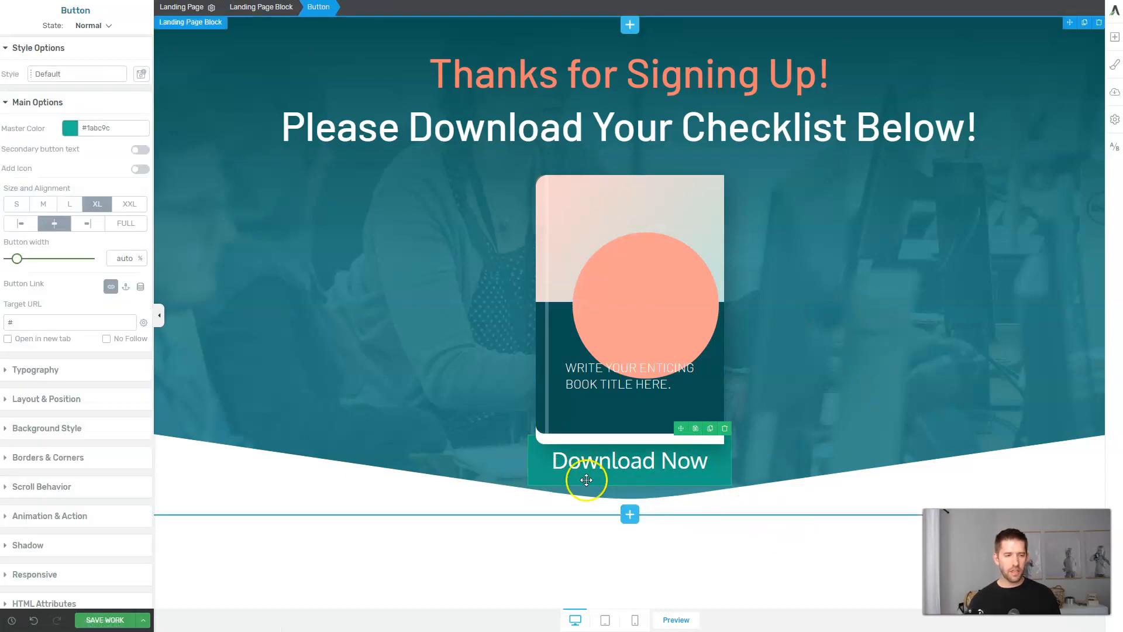
click(69, 127)
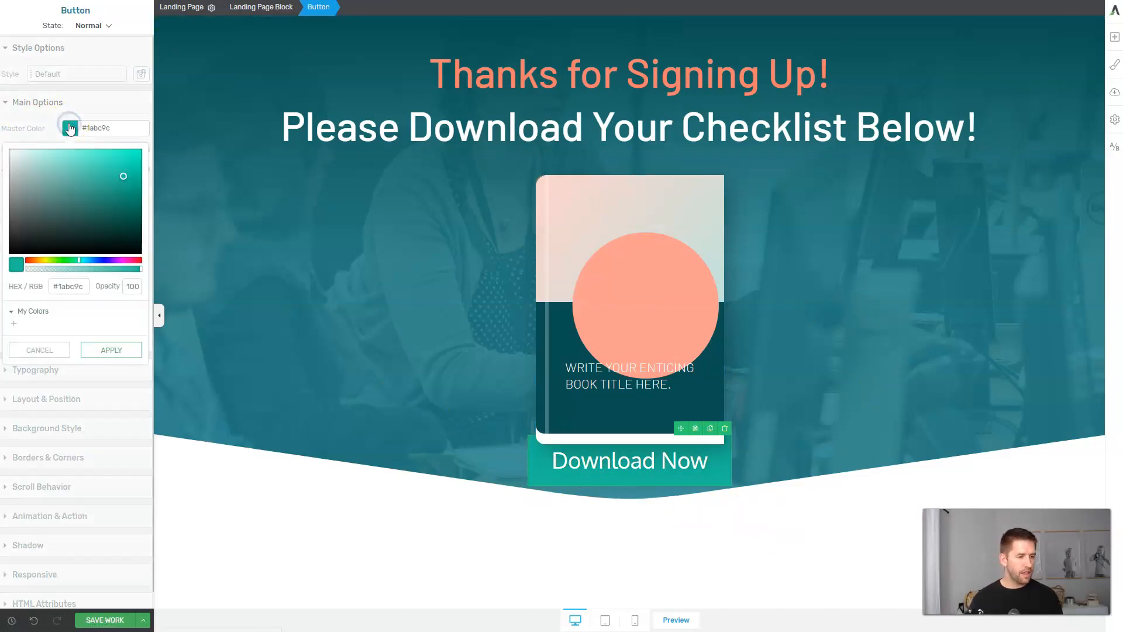
Select the outer Content Box around the book cover and turn on 'Add link to Content Box'.
click(572, 208)
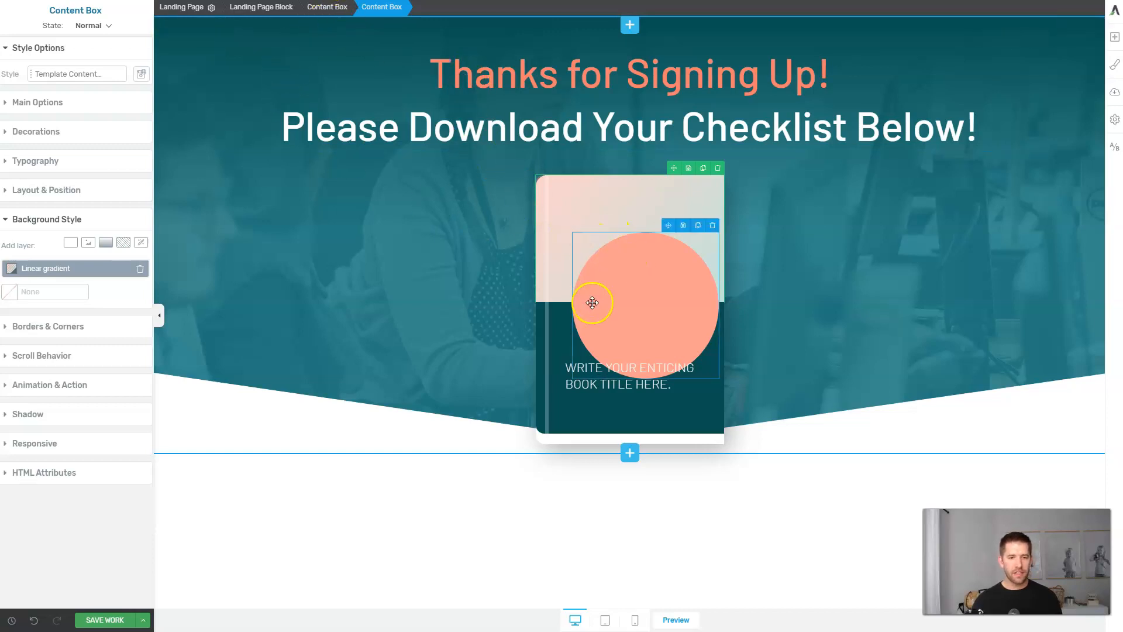
click(646, 302)
click(615, 250)
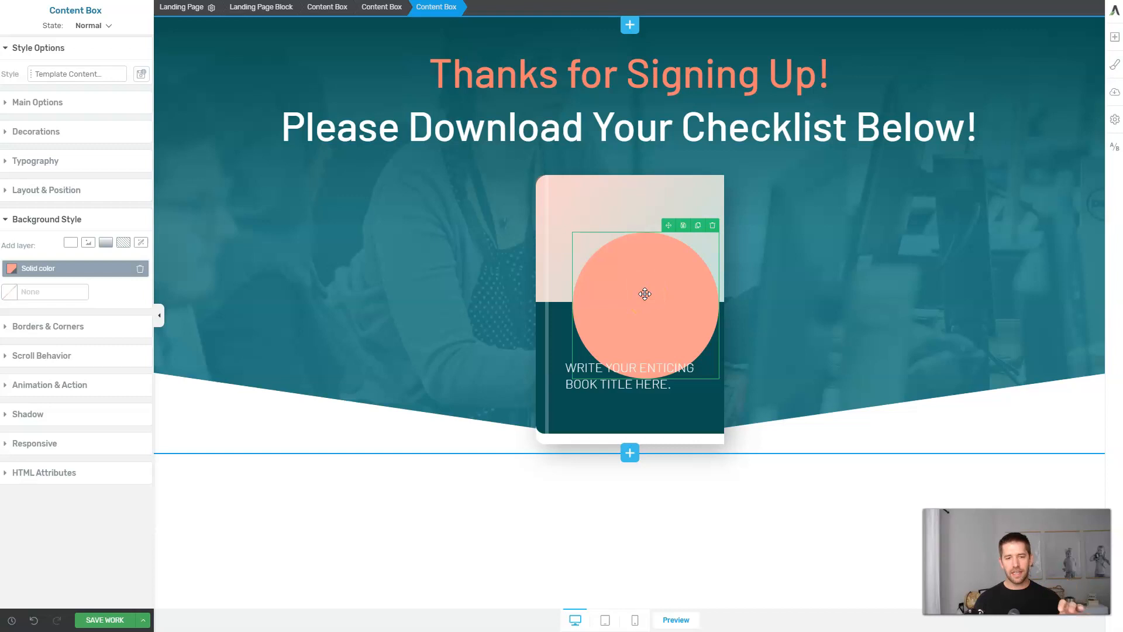
click(612, 287)
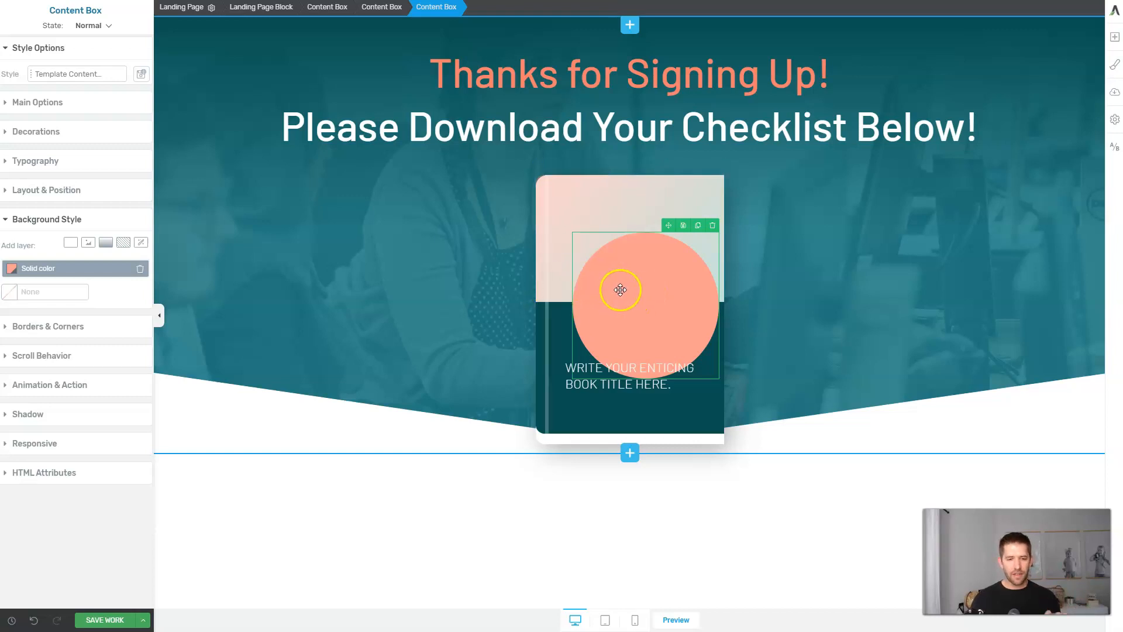
click(655, 333)
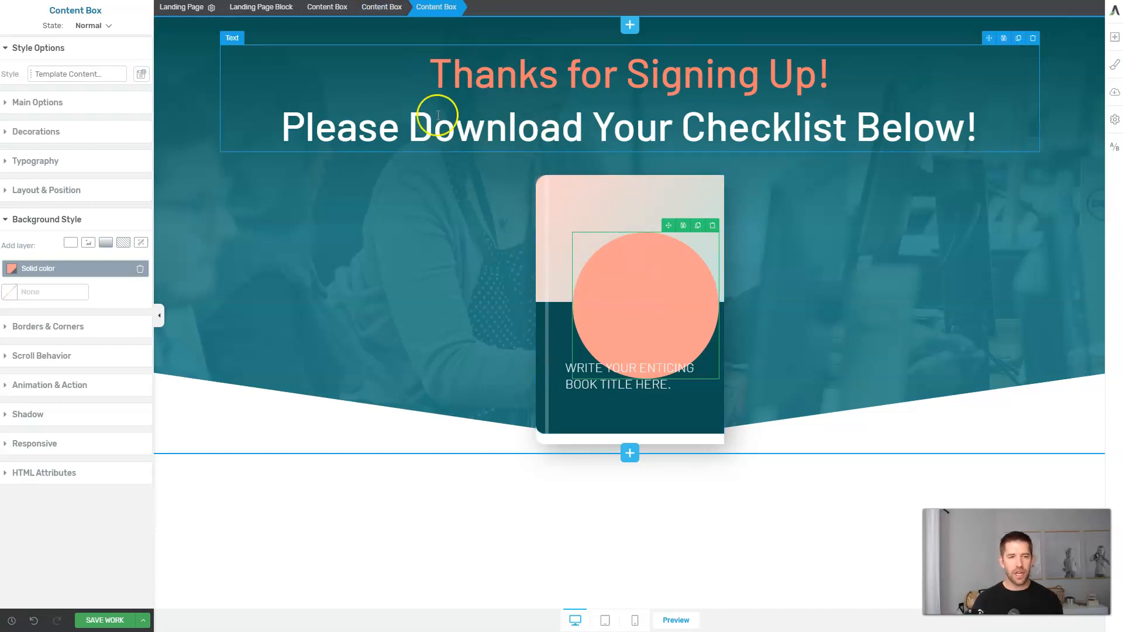
click(390, 10)
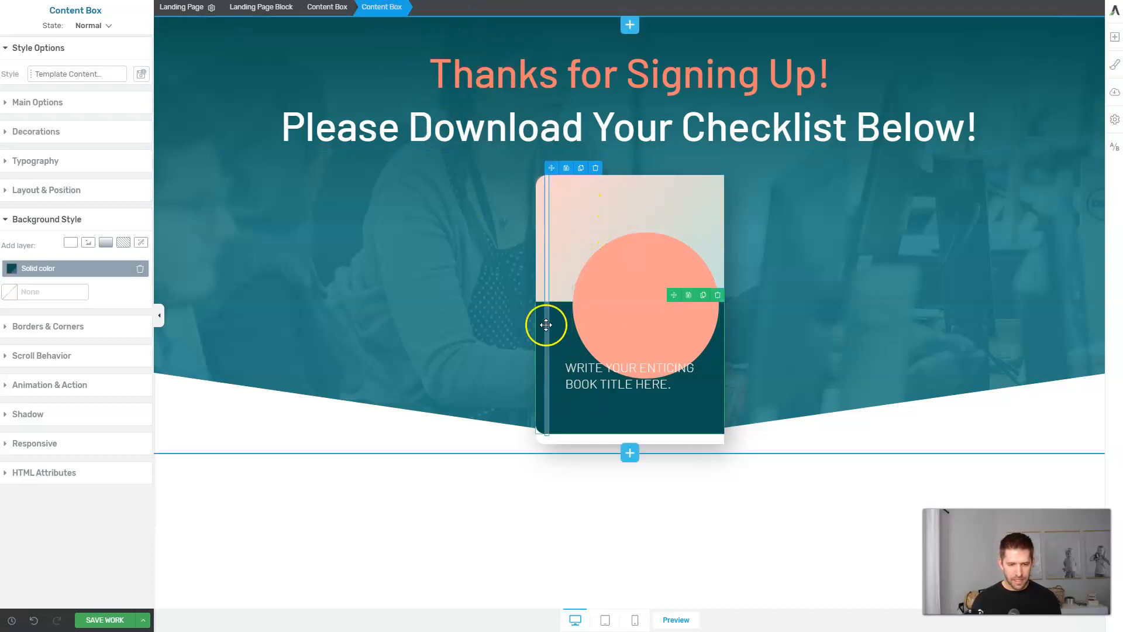
click(331, 10)
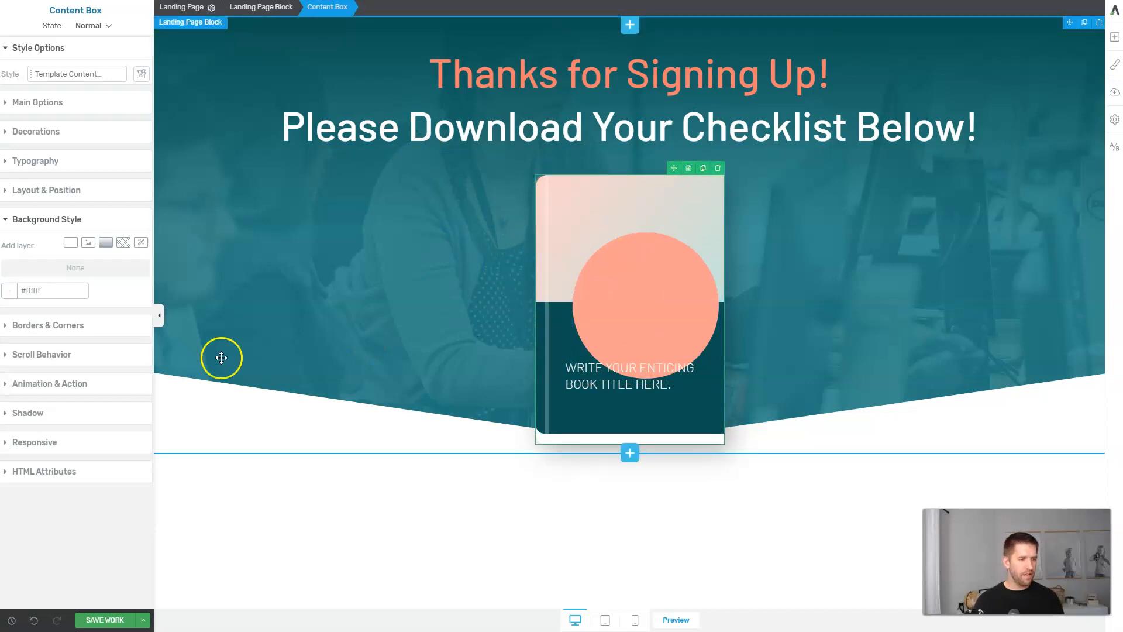
click(40, 104)
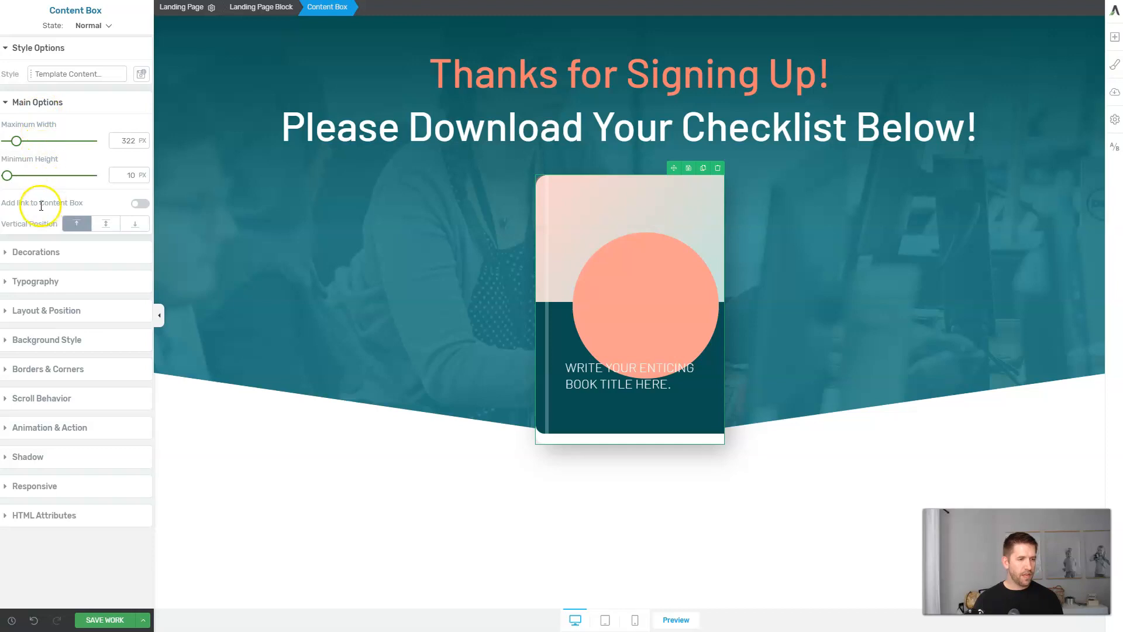
click(140, 205)
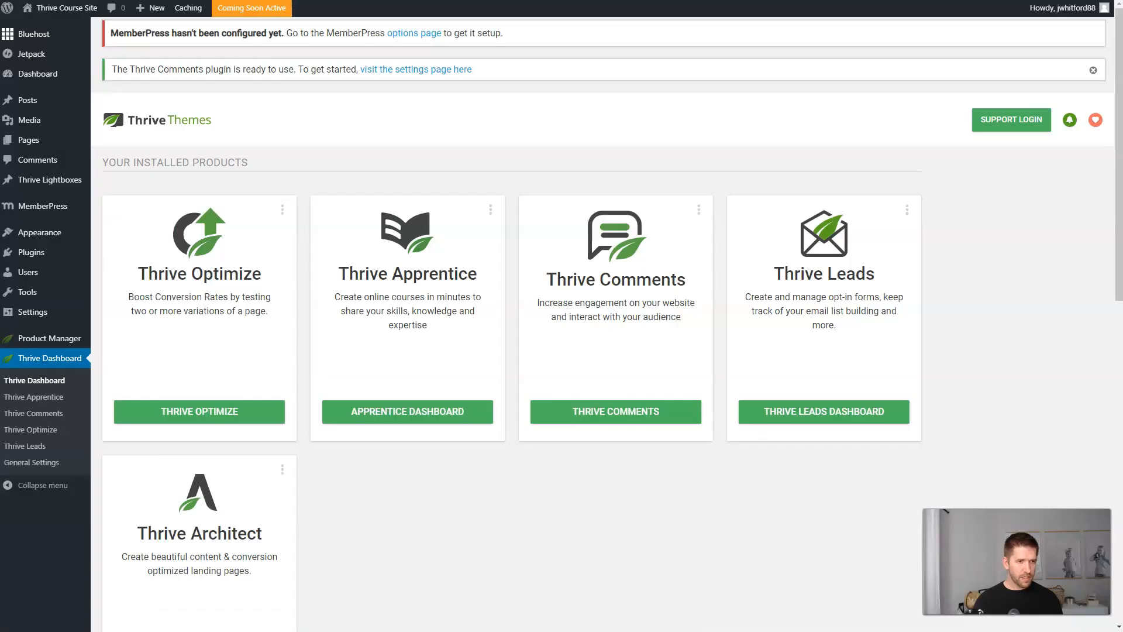
Upload the Little Book of Sales Funnels cover PNG to the media library.
mouse_move(28, 139)
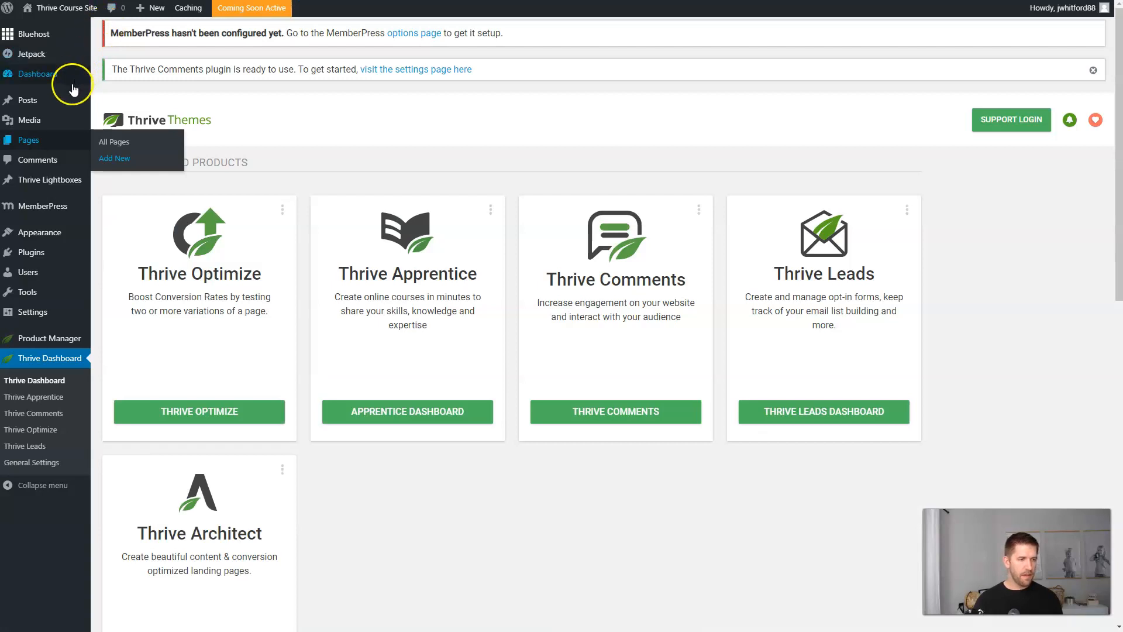
mouse_move(65, 106)
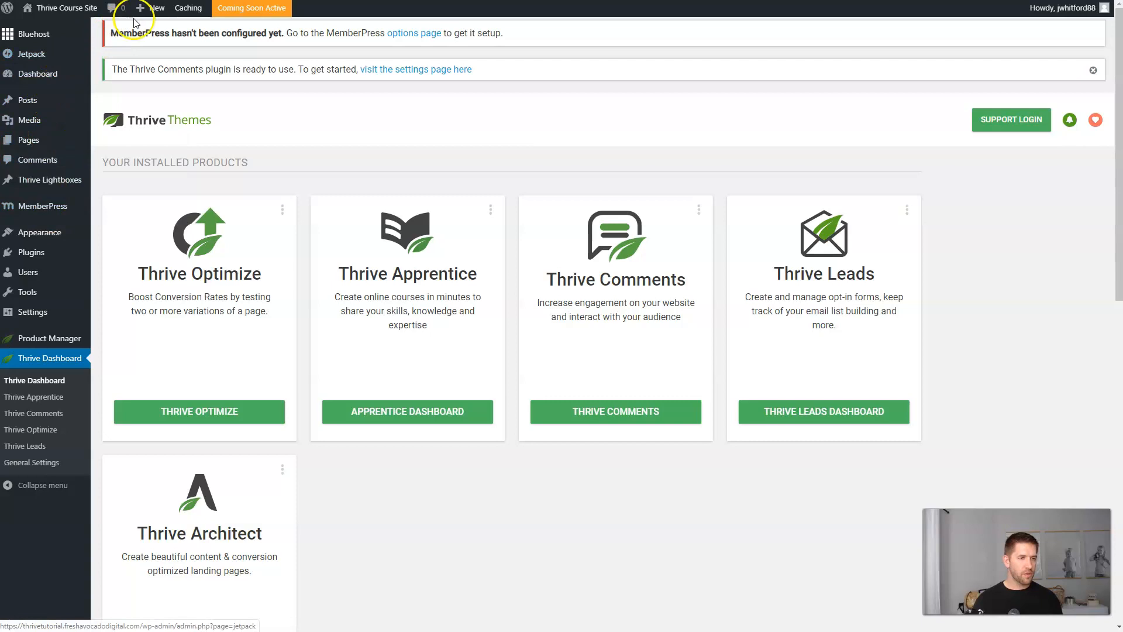
mouse_move(149, 8)
click(155, 46)
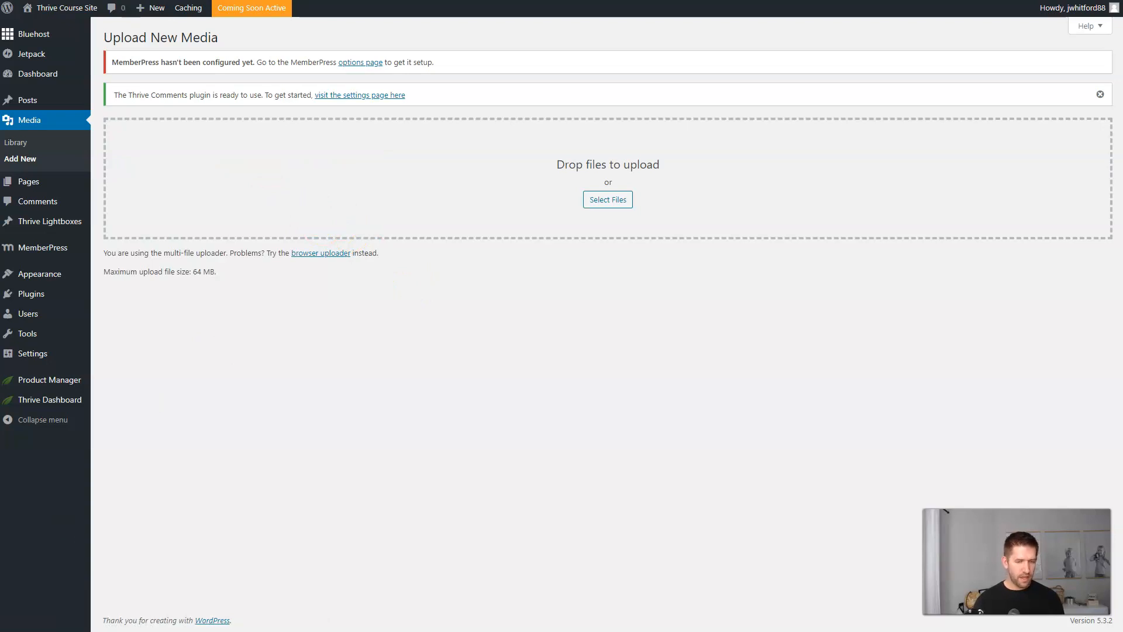
key(super+e)
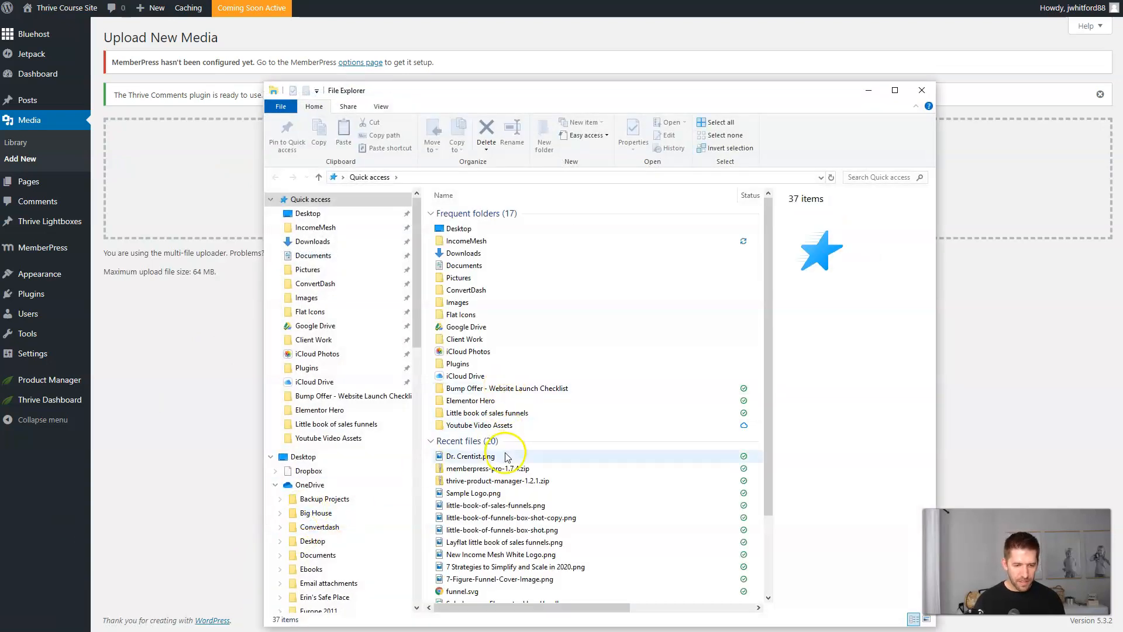
drag(498, 517, 206, 202)
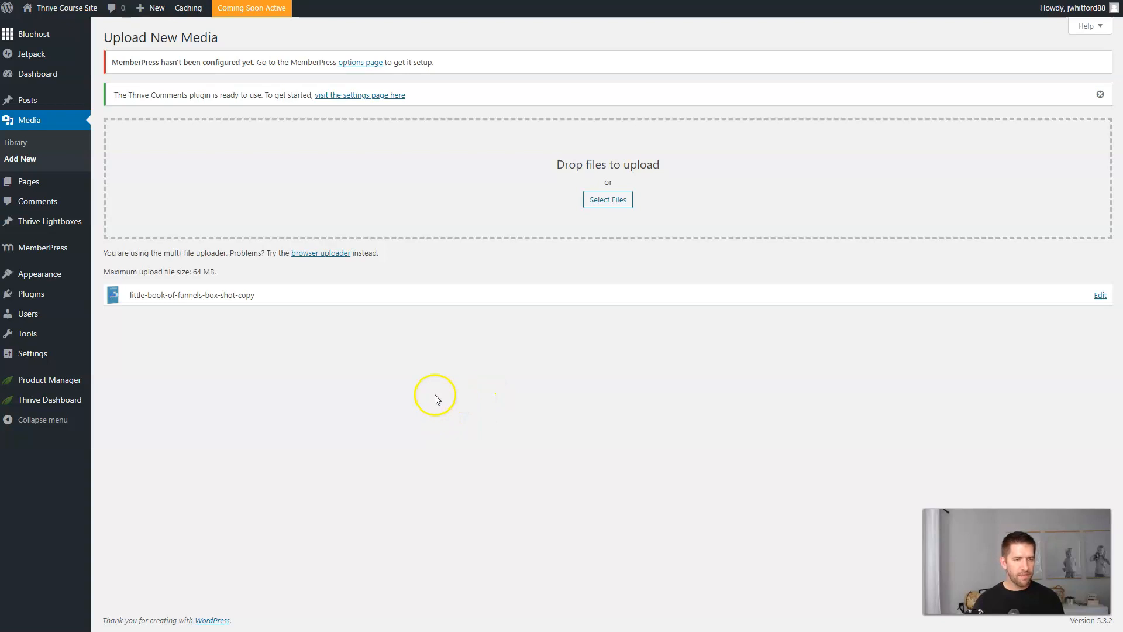
Copy the uploaded cover image's file URL and return to the editor's link field.
click(26, 144)
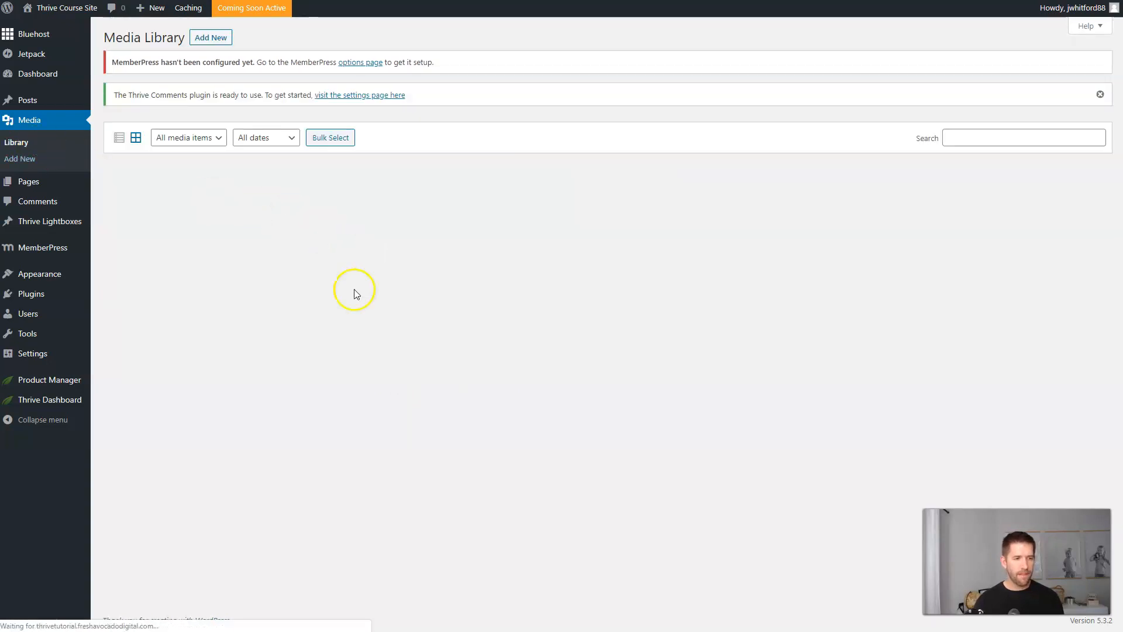
click(174, 242)
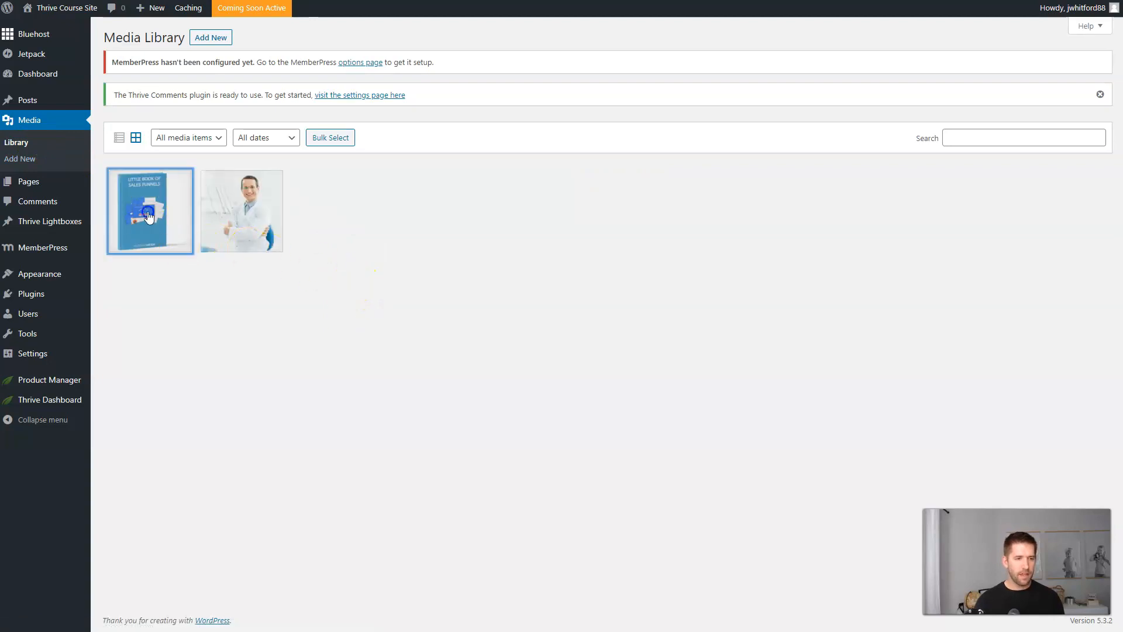
click(928, 316)
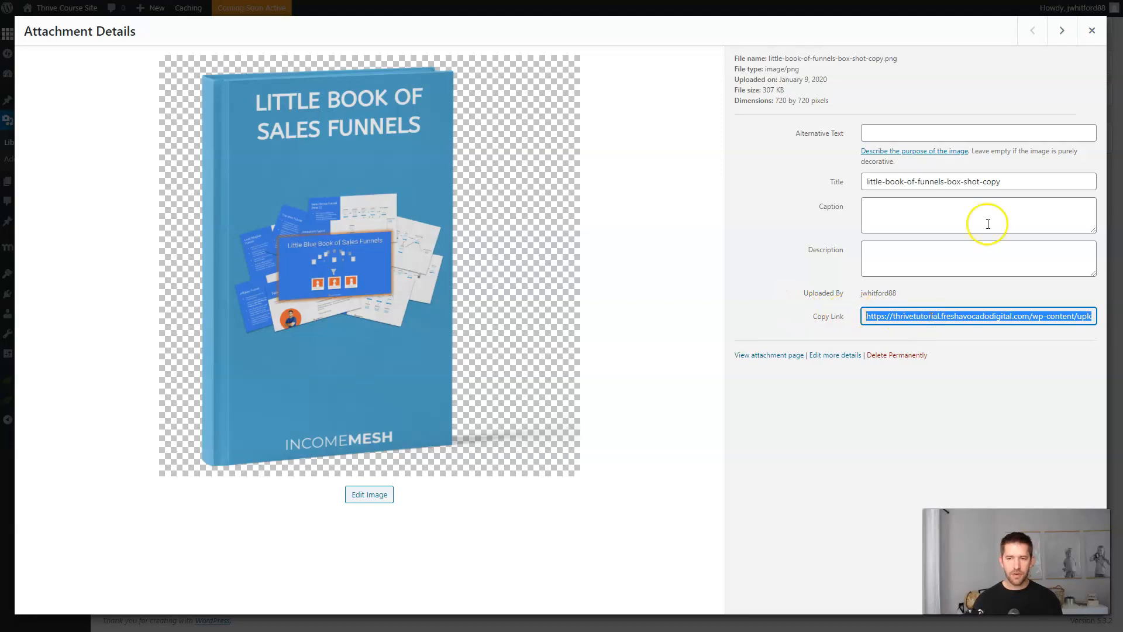
click(1088, 30)
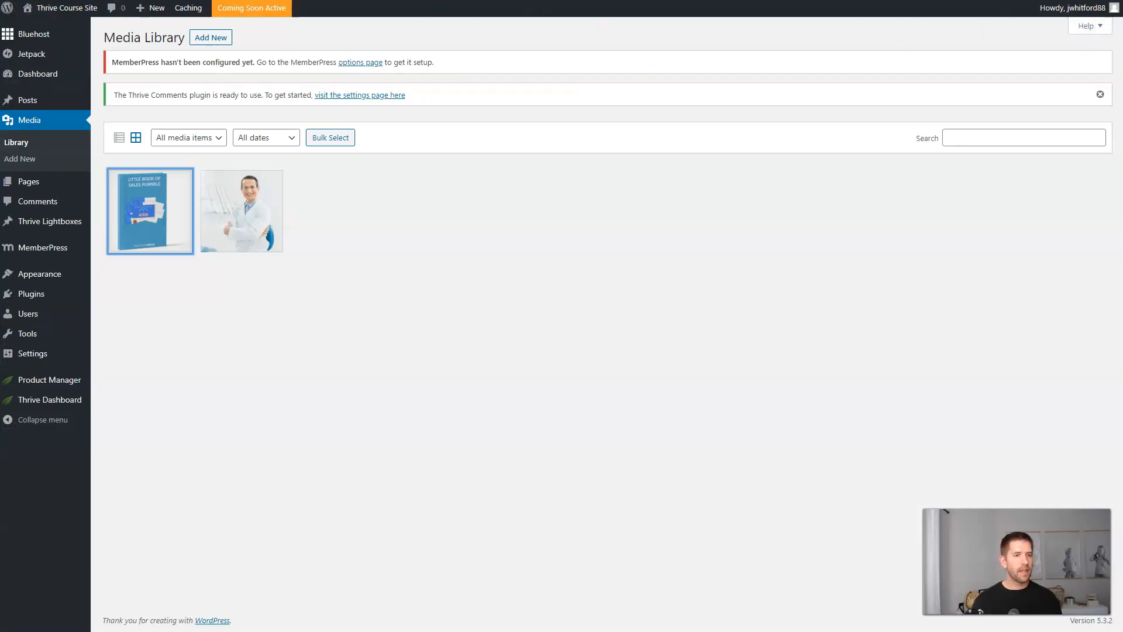
key(ctrl+Tab)
click(86, 258)
Paste the image URL as the link, retitle the cover 'YOUR FREE BOOK', then save and exit.
key(ctrl+v)
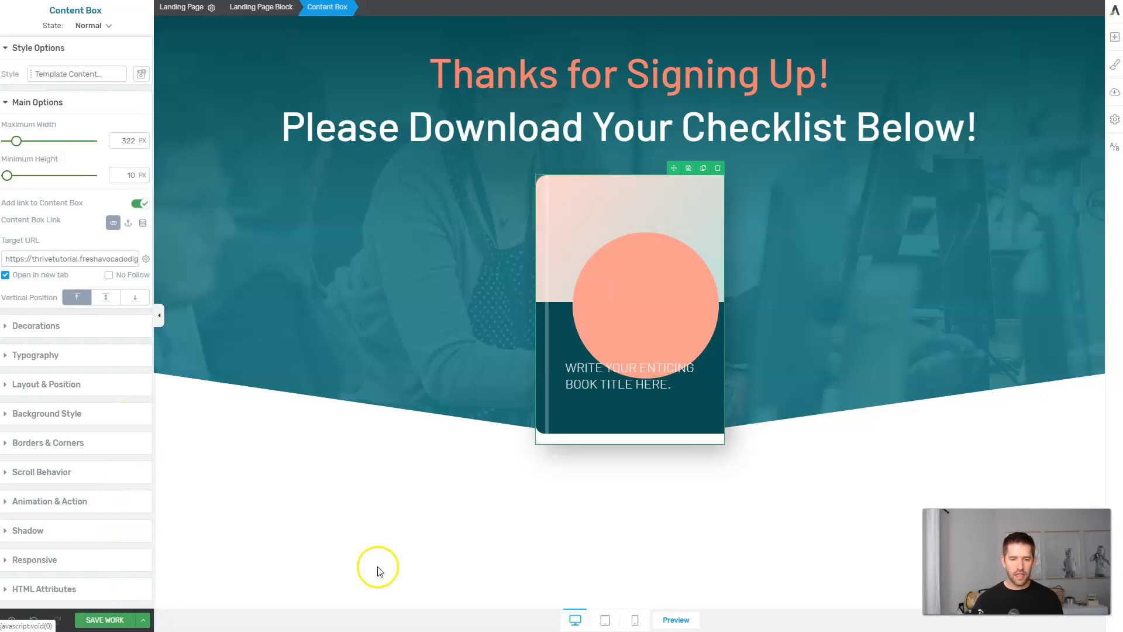
triple_click(654, 368)
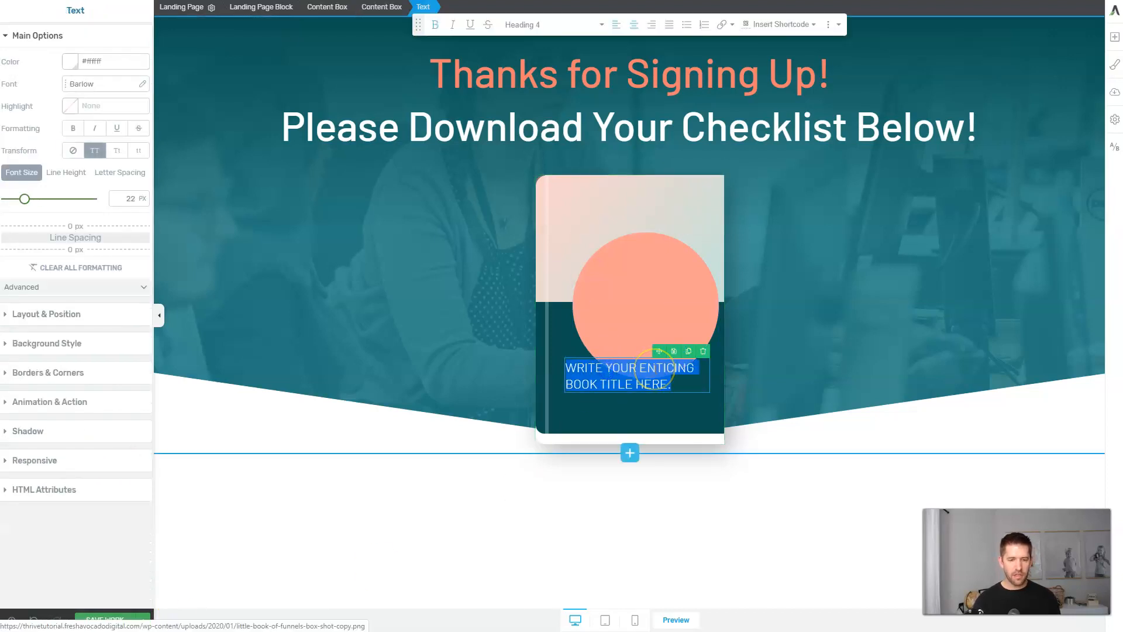
text(YOUR FREE BOOK)
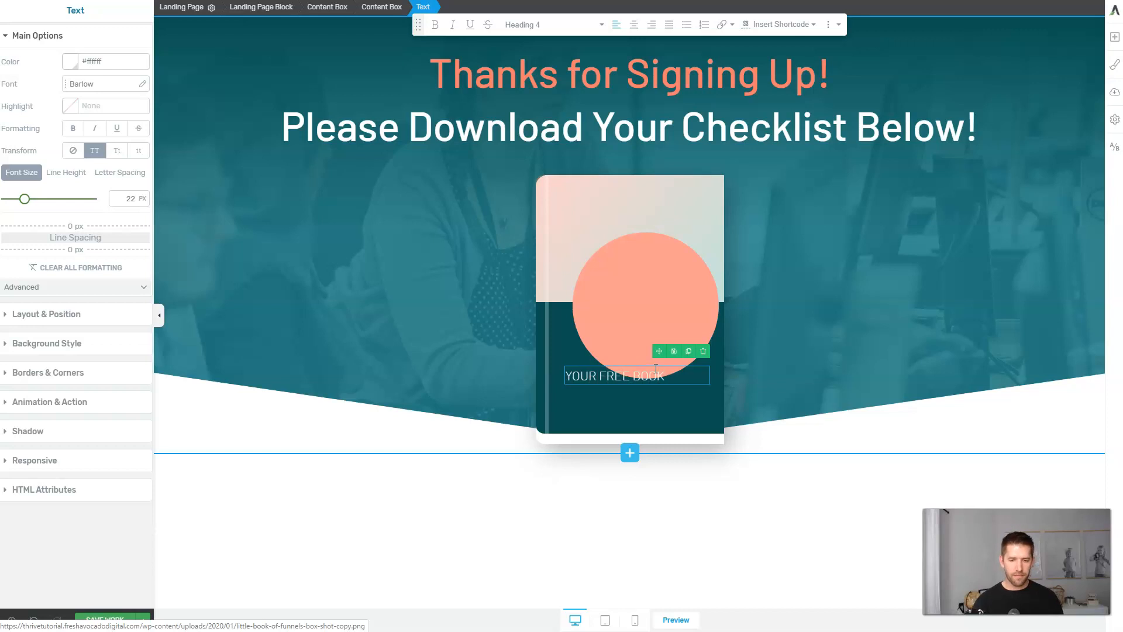
click(633, 318)
click(141, 621)
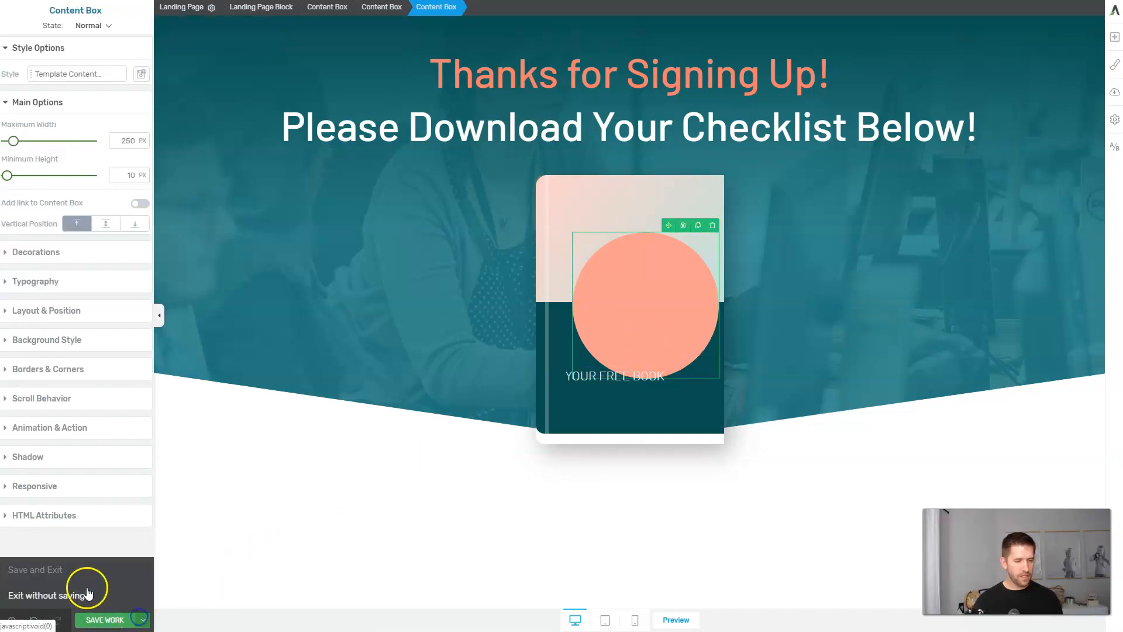
click(75, 573)
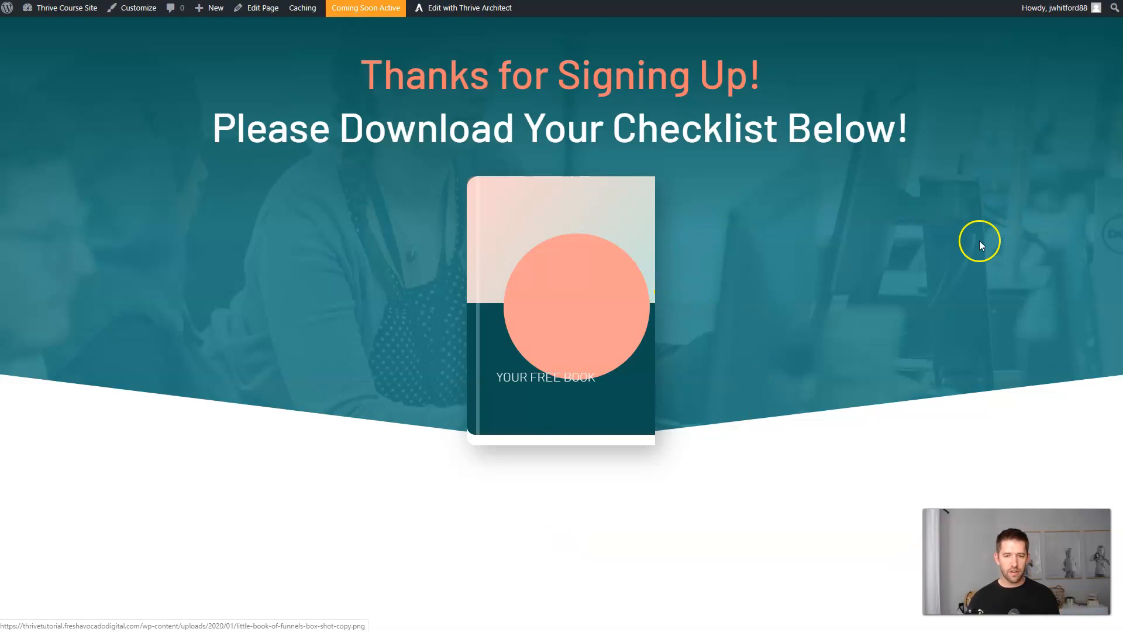
Confirm the book cover opens the cover image, then update the Checklist Download page.
click(541, 237)
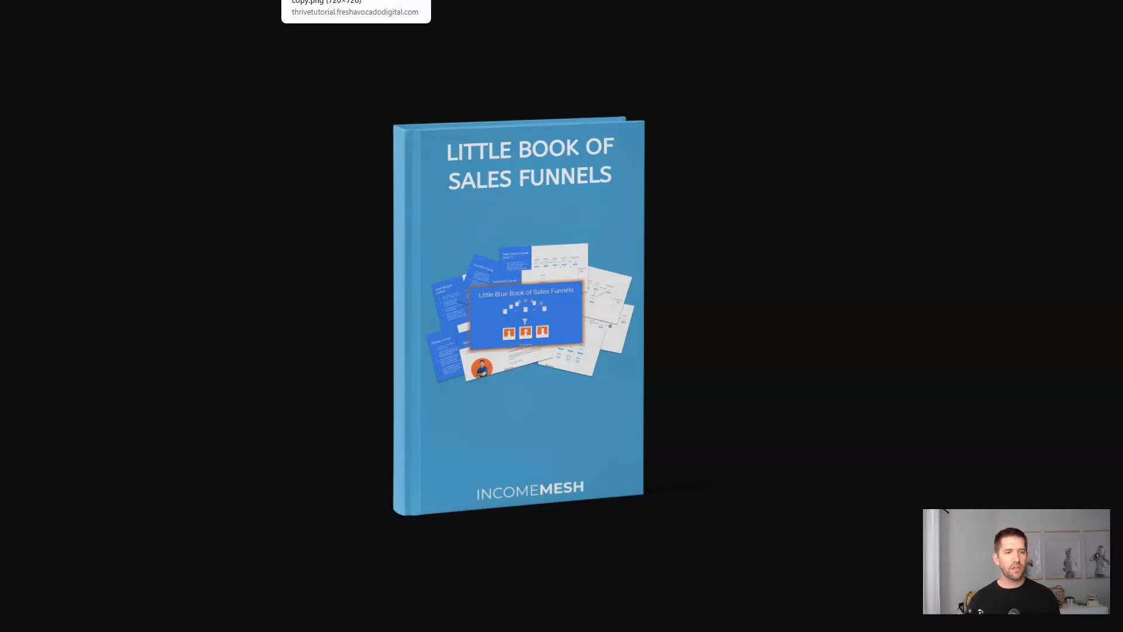
key(alt+Left)
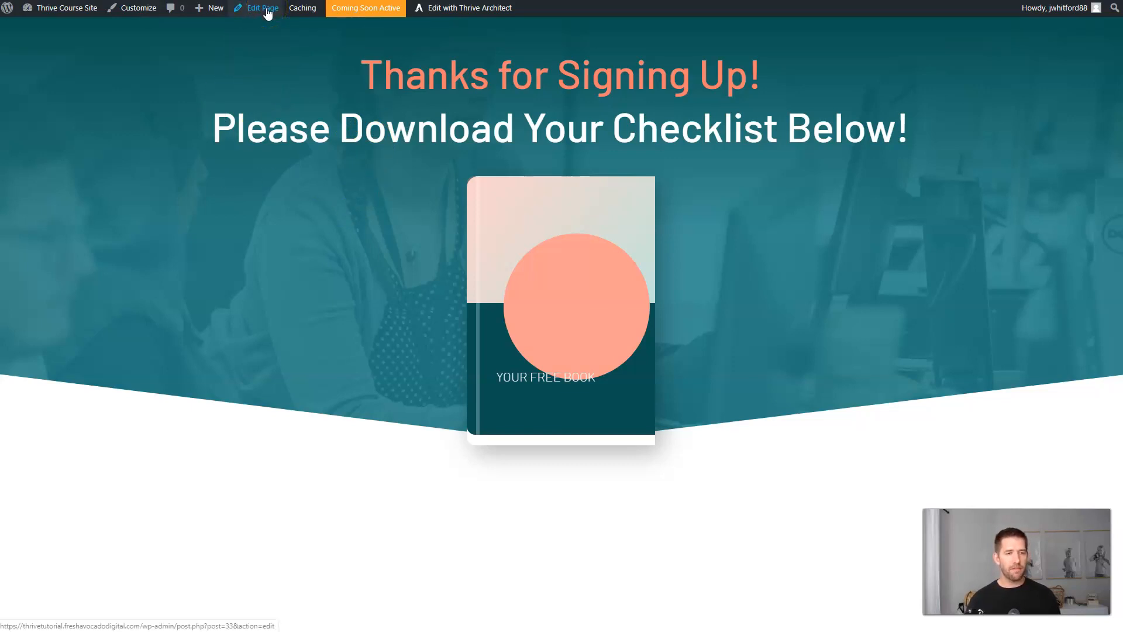
click(270, 12)
click(394, 138)
click(1103, 33)
click(1047, 42)
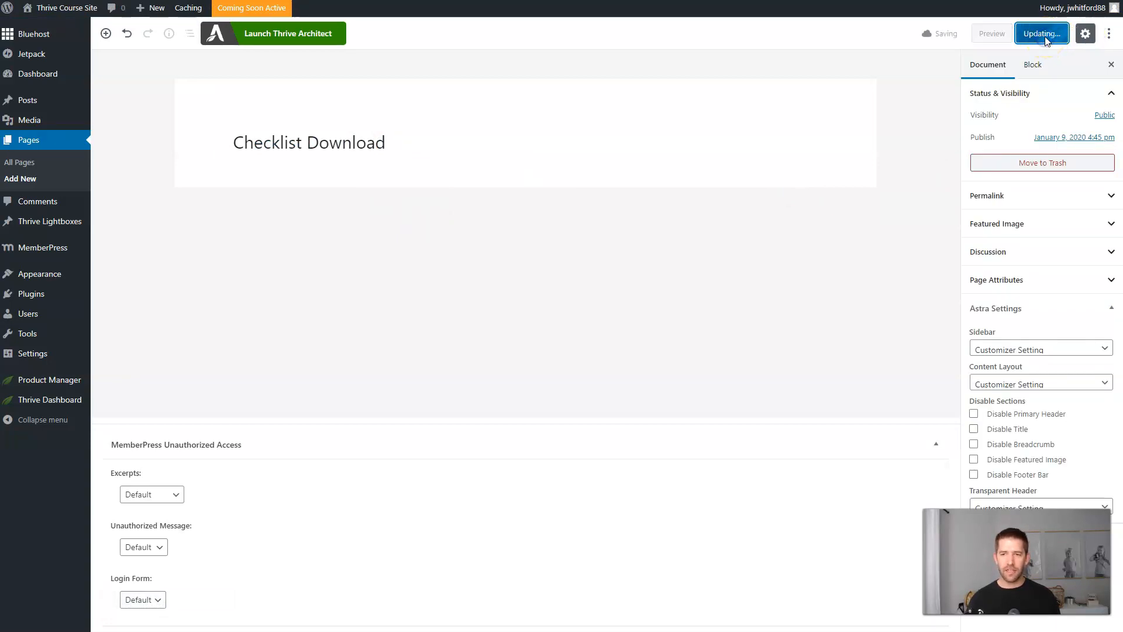
click(316, 138)
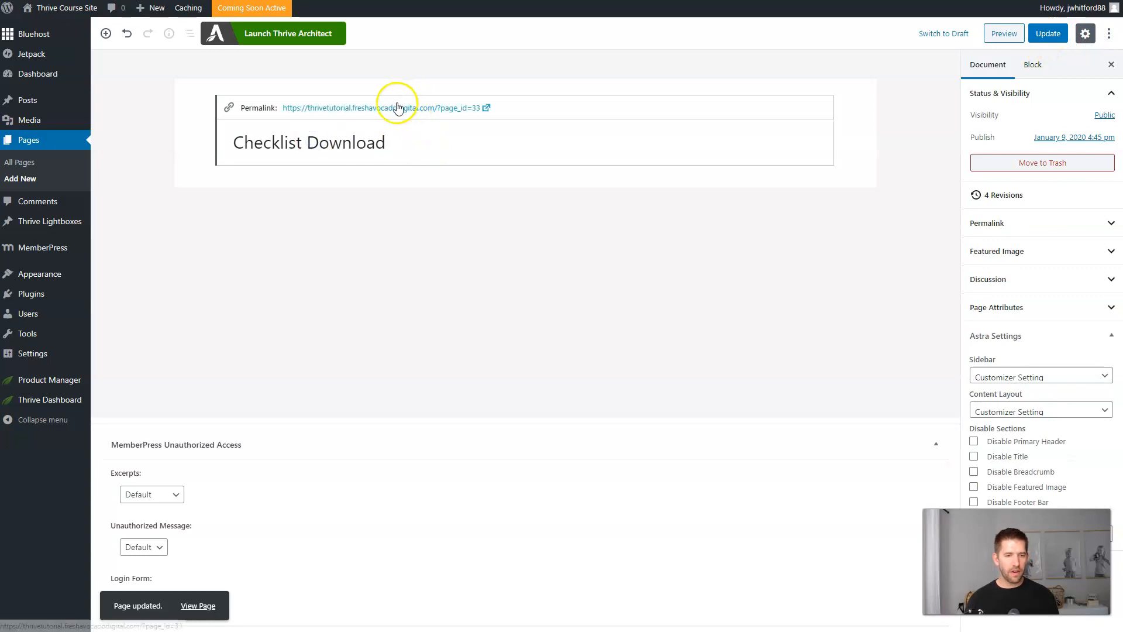
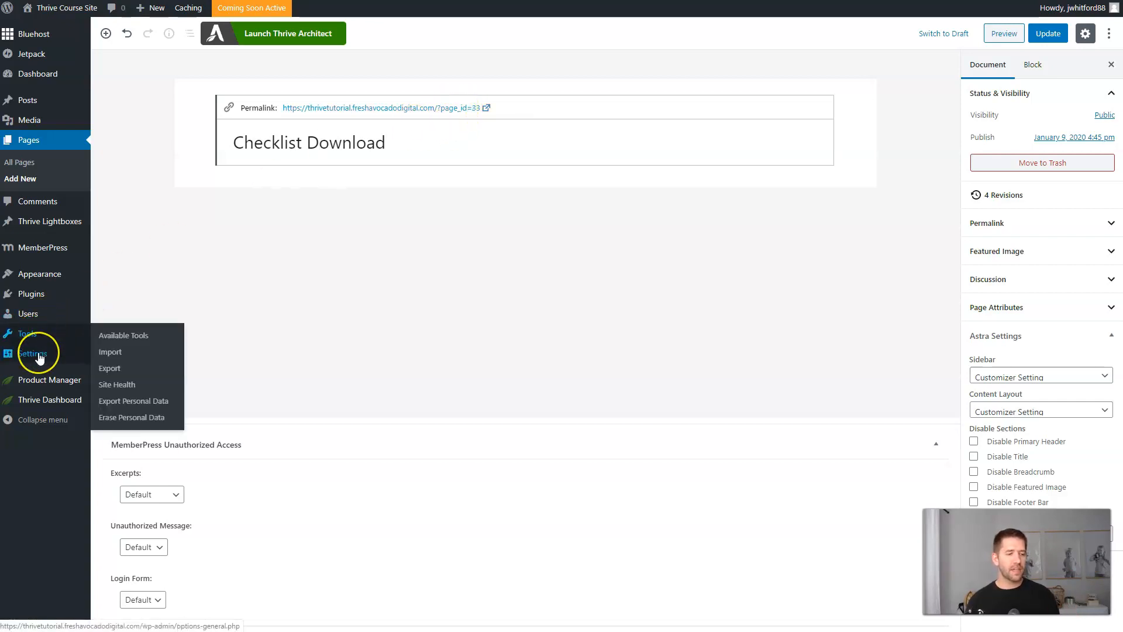
Switch the site's permalink structure to Post name and save the change.
mouse_move(39, 357)
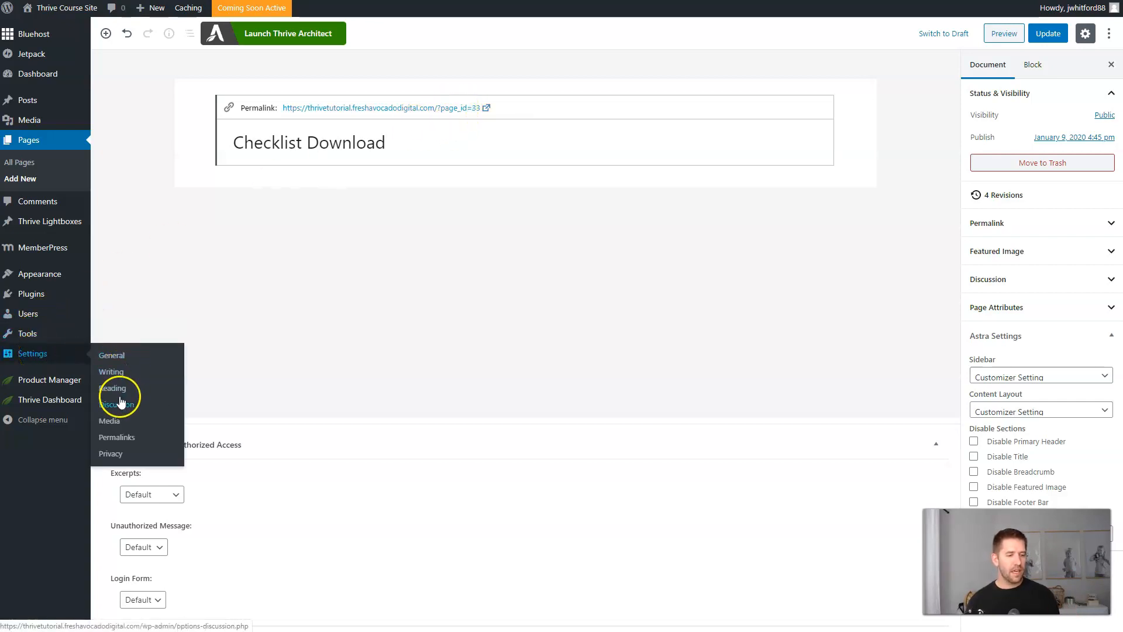
click(117, 439)
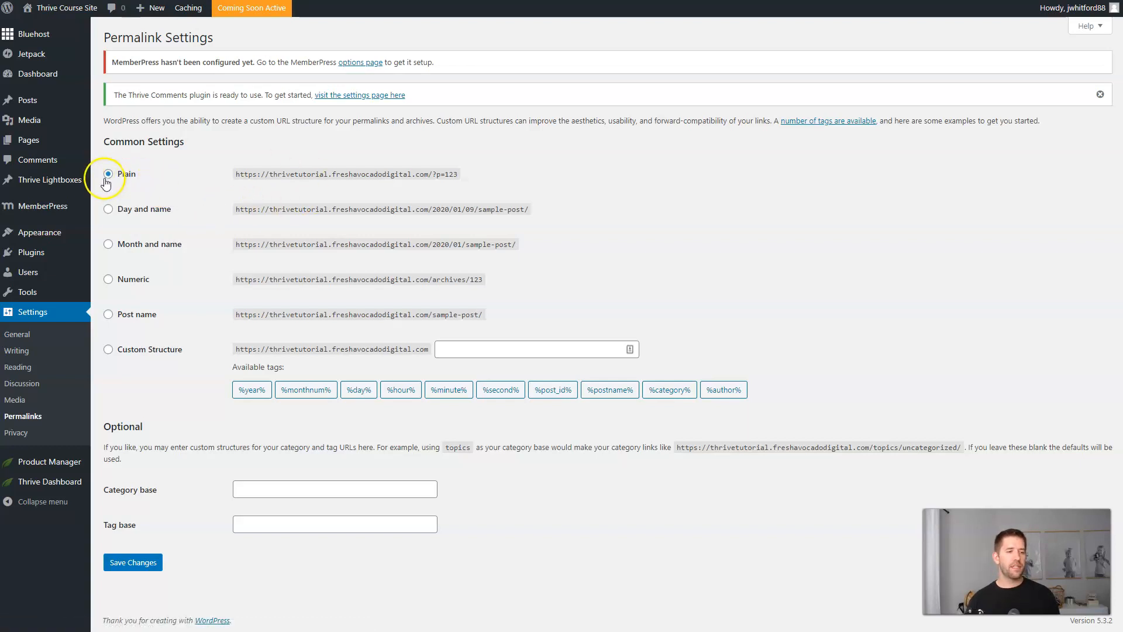
click(109, 315)
click(132, 563)
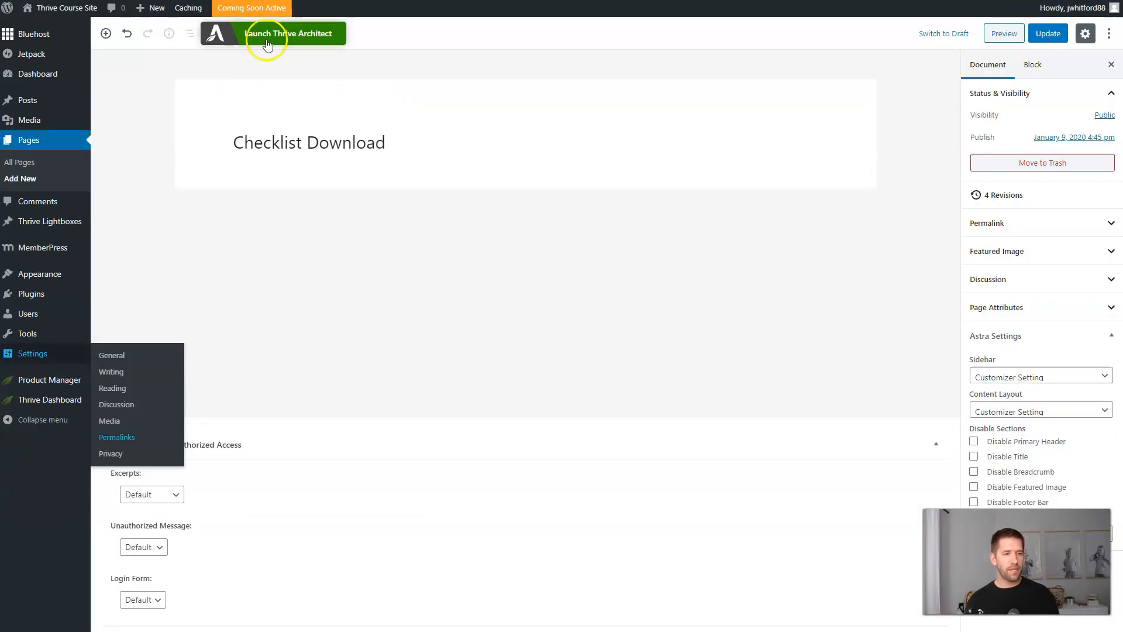
Reload the Checklist Download page, confirm its /checklist-download/ address, and update it.
click(352, 141)
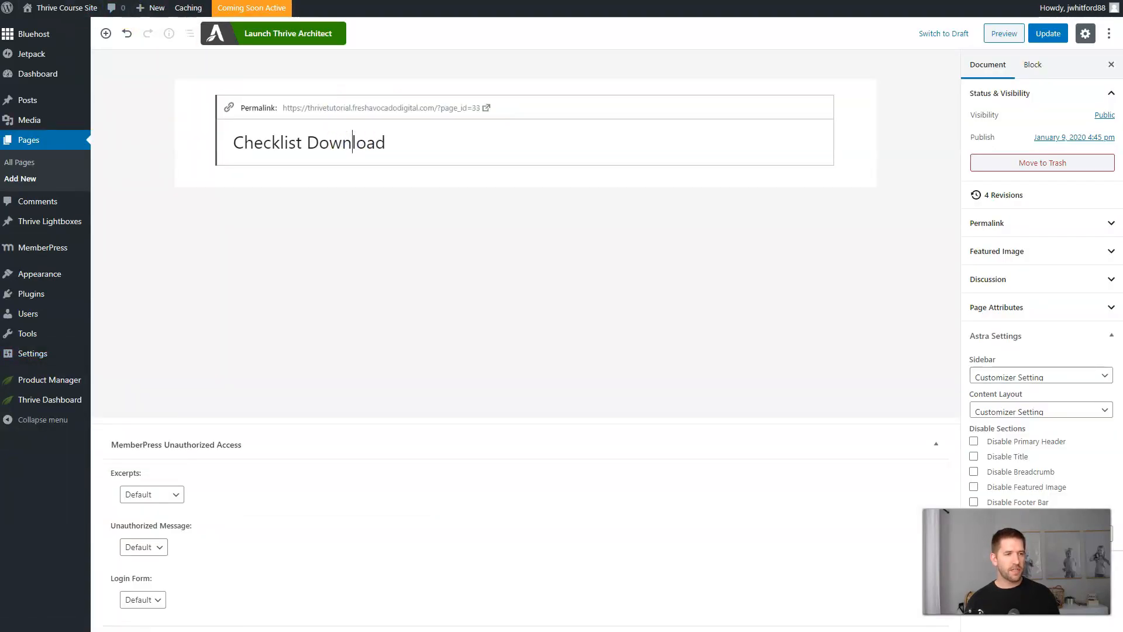
click(73, 10)
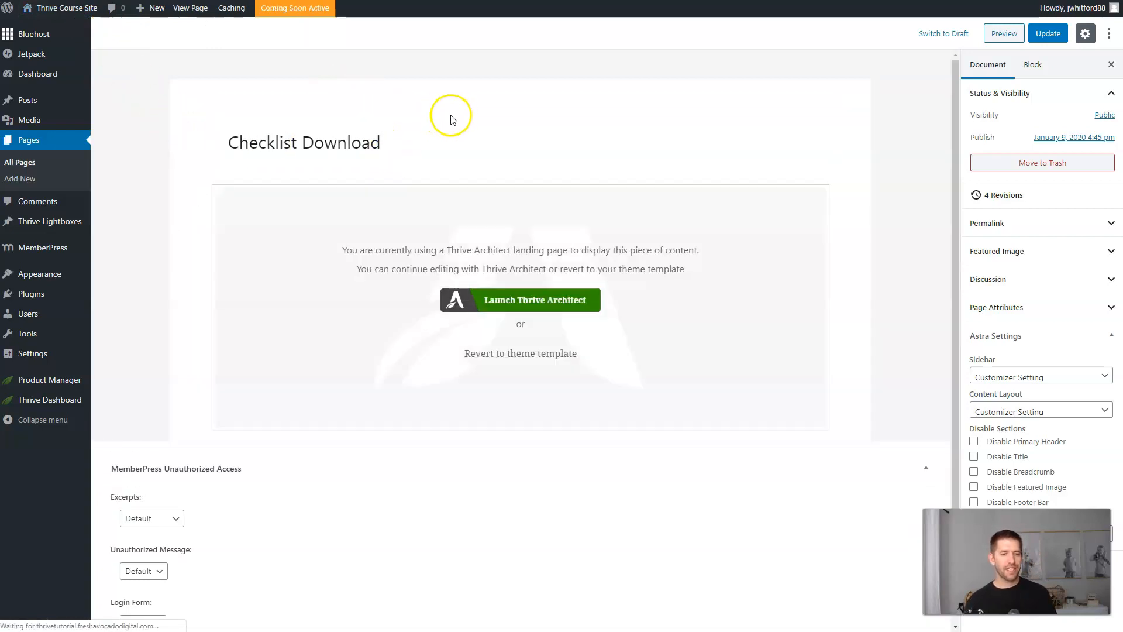
click(406, 142)
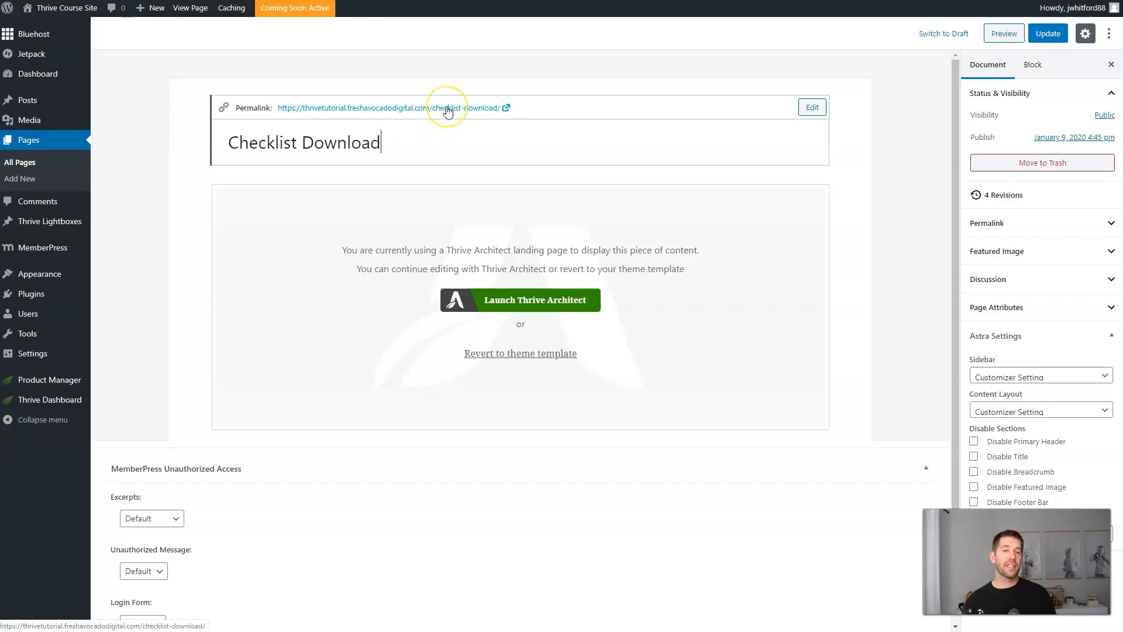
click(1047, 33)
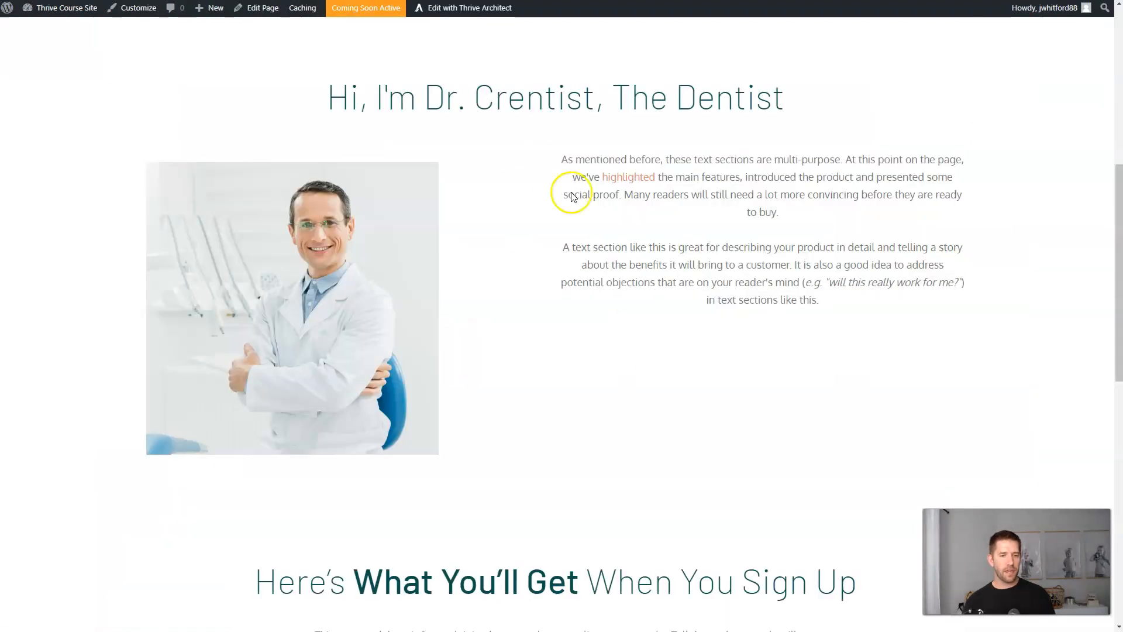
In Thrive Architect, set the signup form's Target URL to the Checklist Download page.
scroll(571, 195, down, 10)
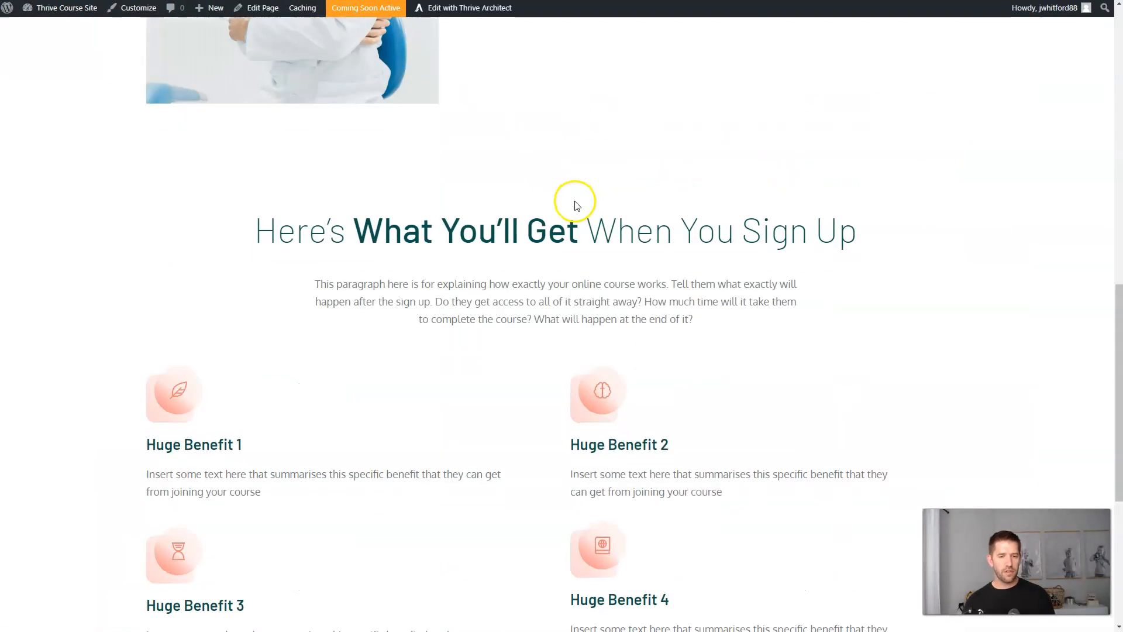
scroll(645, 320, up, 6)
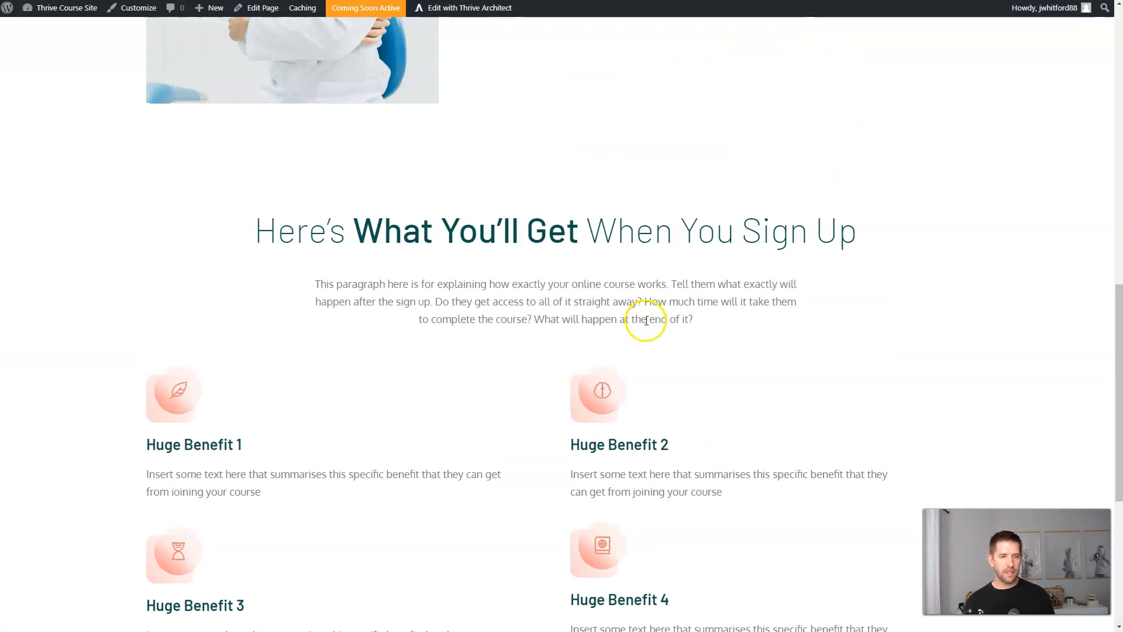
click(456, 13)
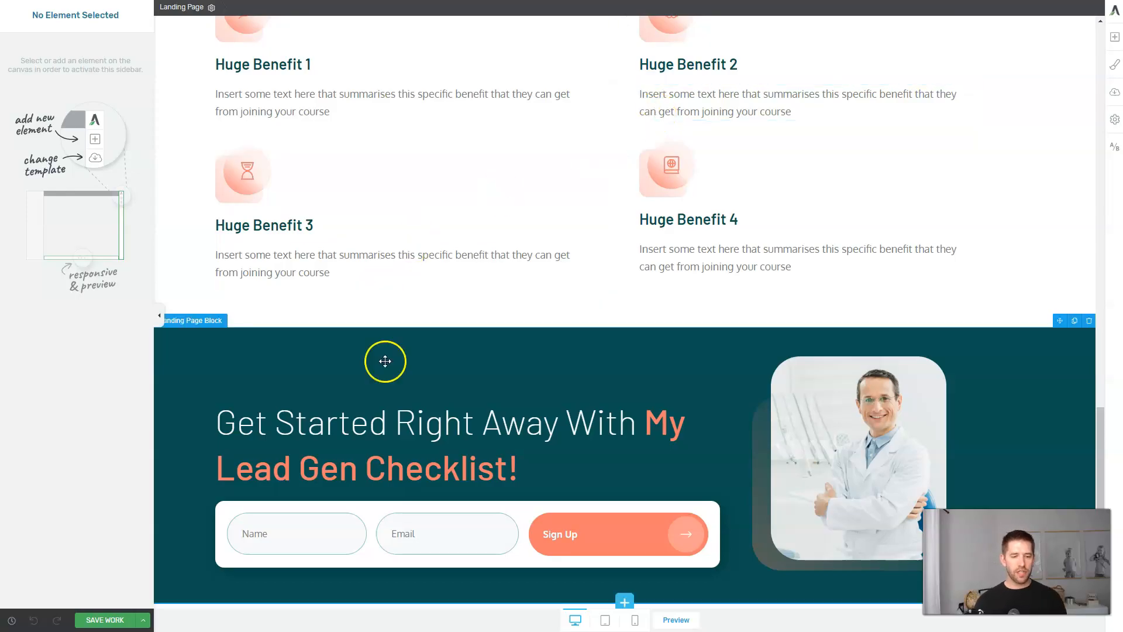
click(601, 538)
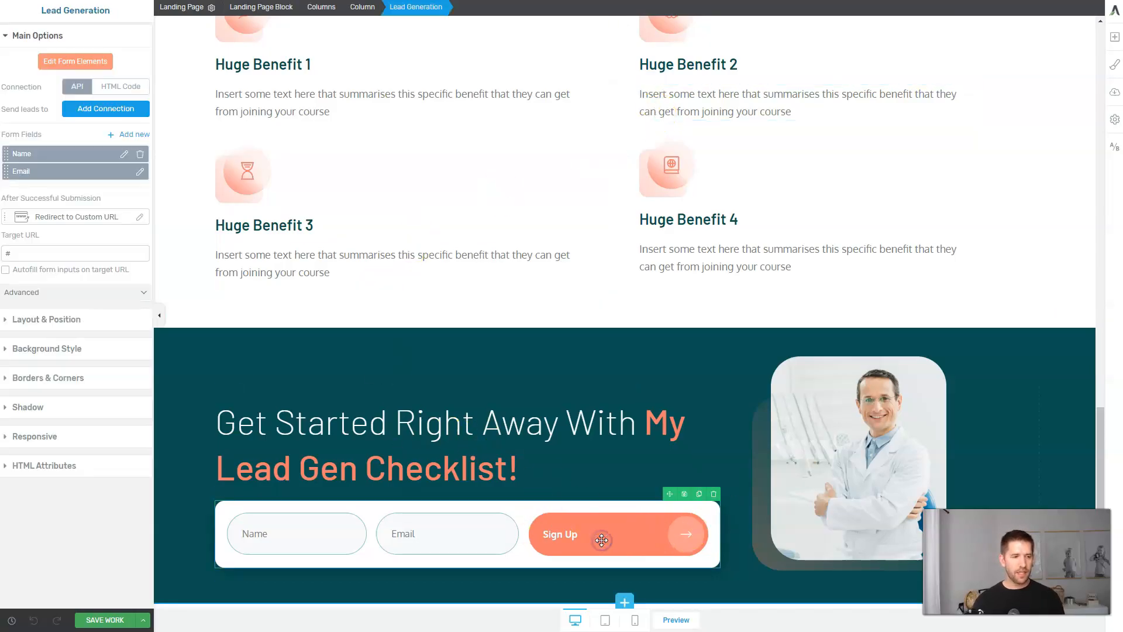
click(40, 248)
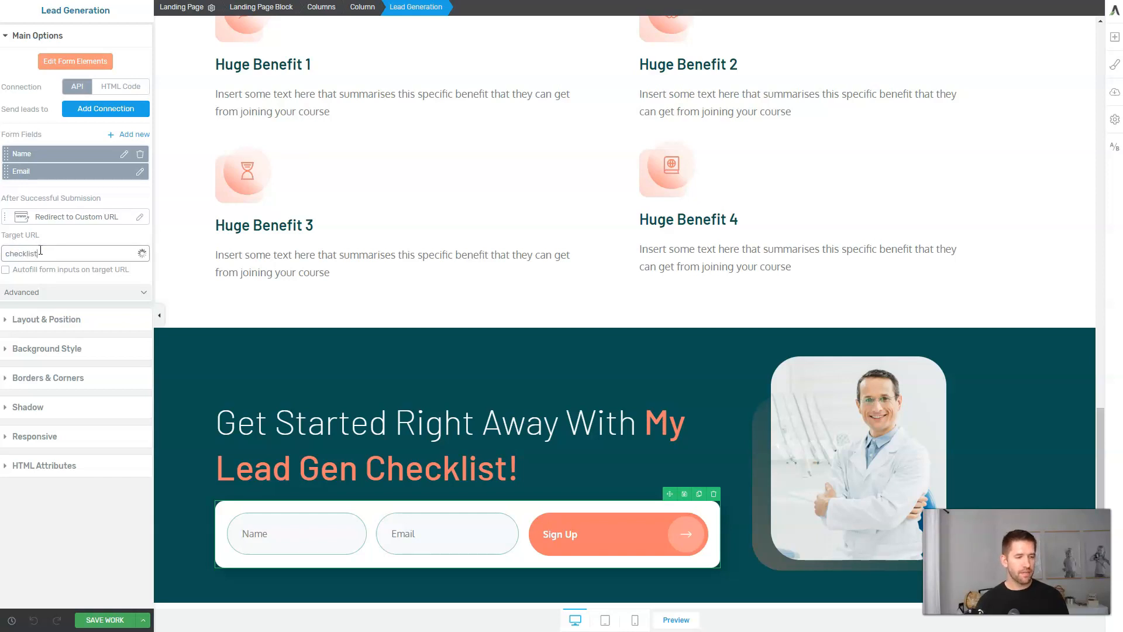
text(checklist)
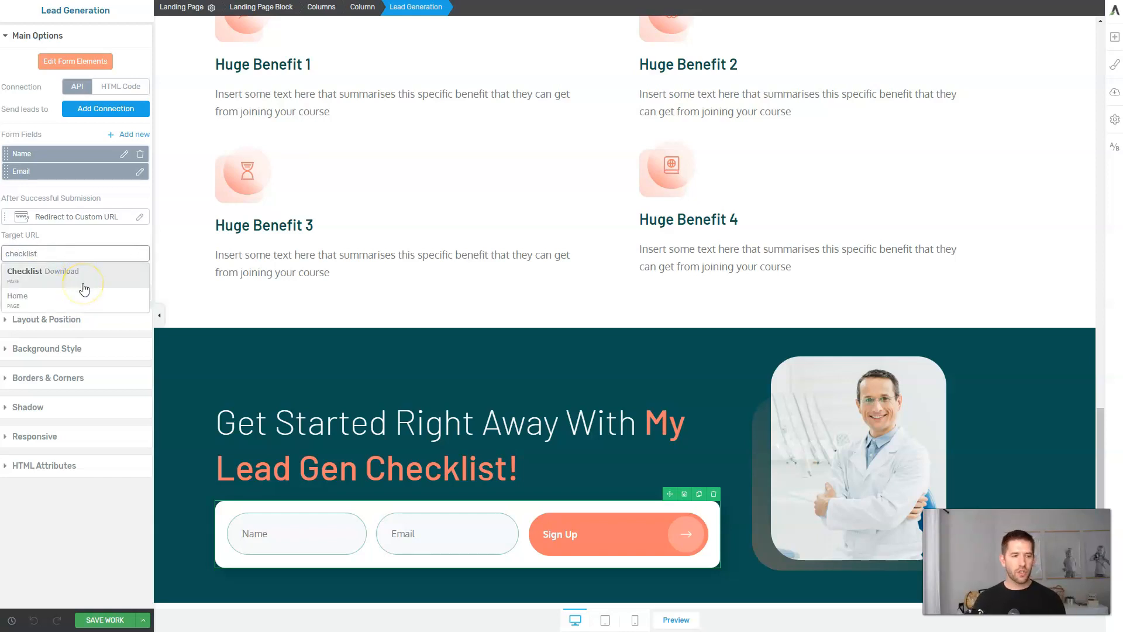
click(90, 278)
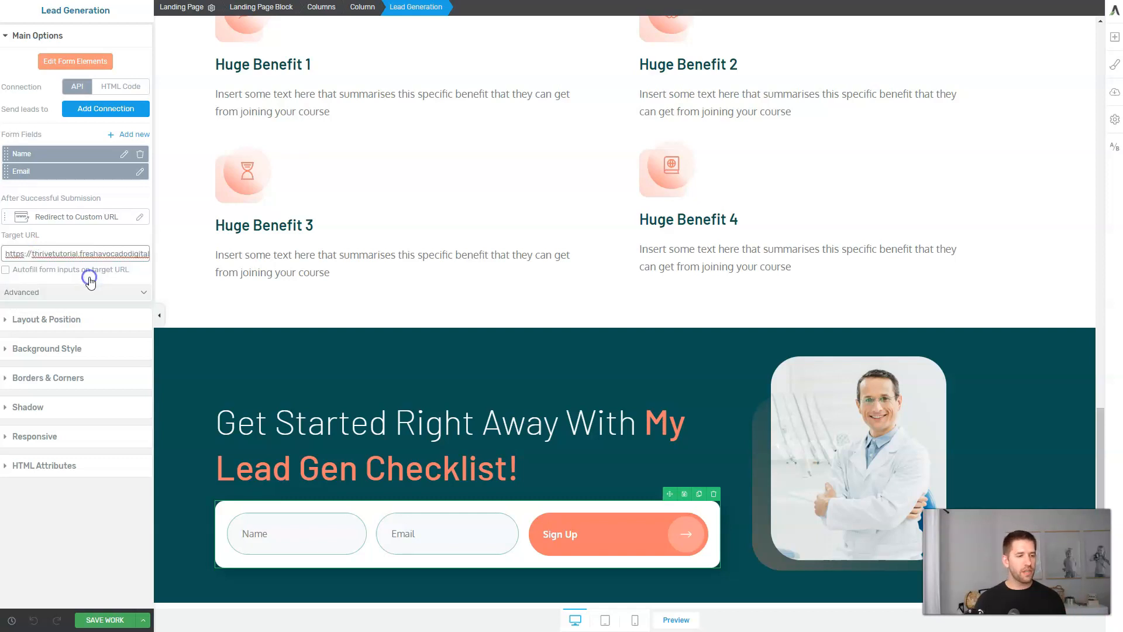
click(82, 218)
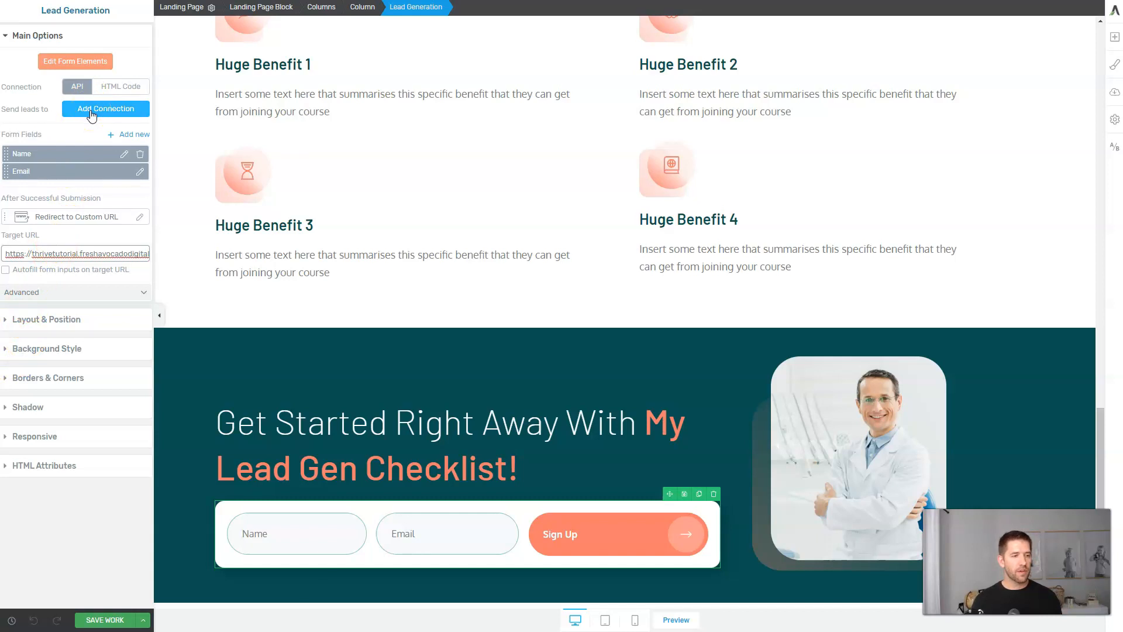
Connect the form to the MailerLite Checklist list, apply it, then save and exit.
click(92, 112)
click(88, 147)
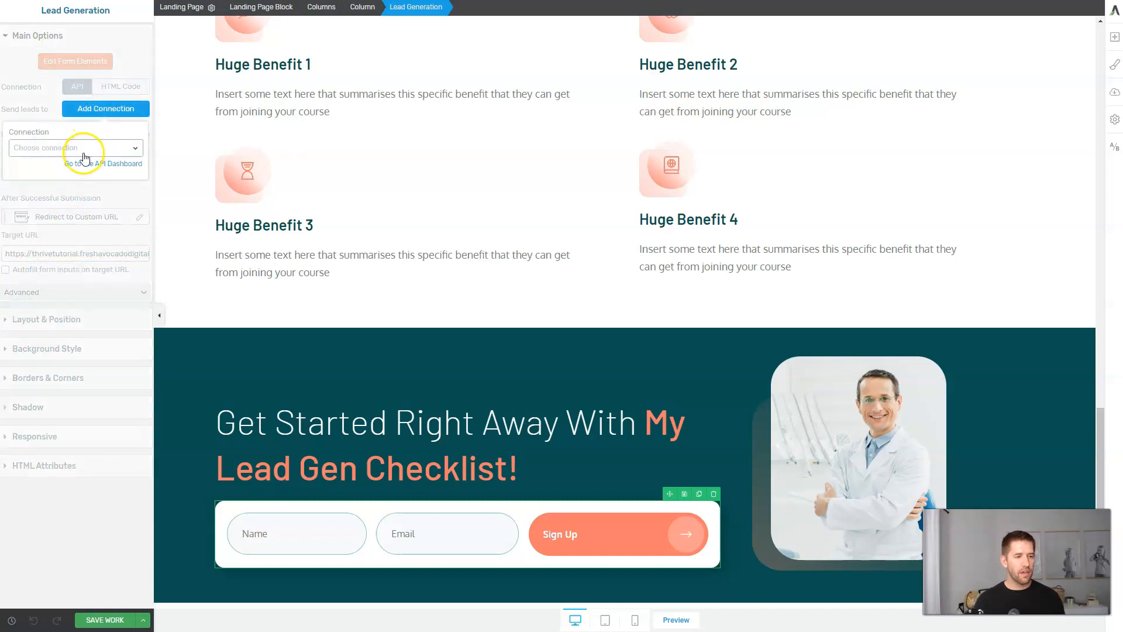
click(61, 195)
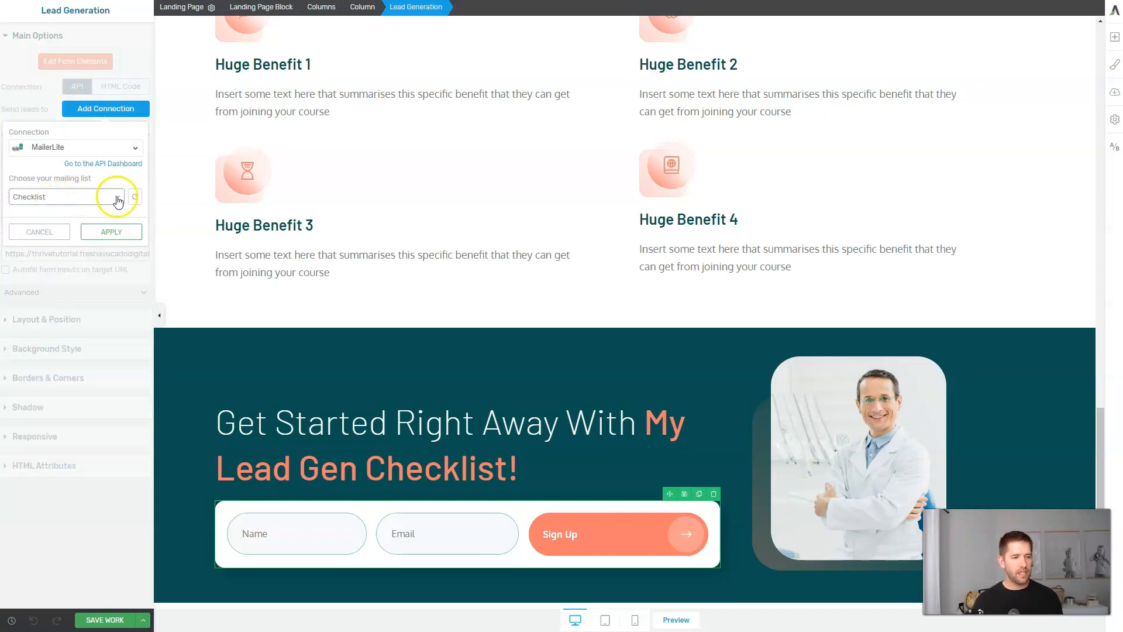
click(137, 200)
click(97, 198)
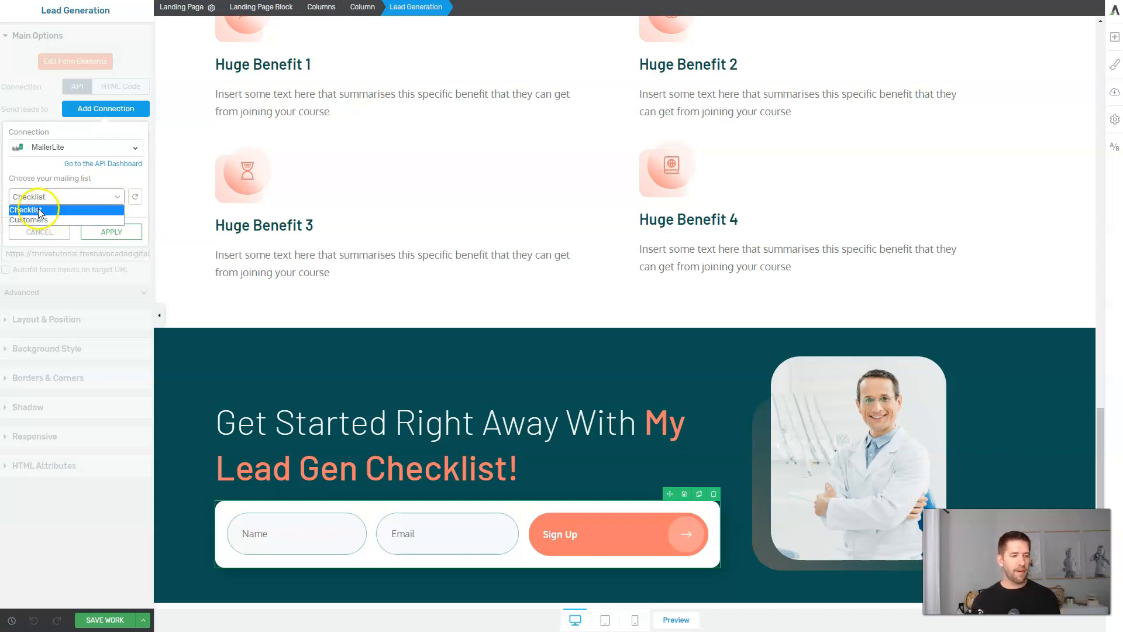
click(68, 214)
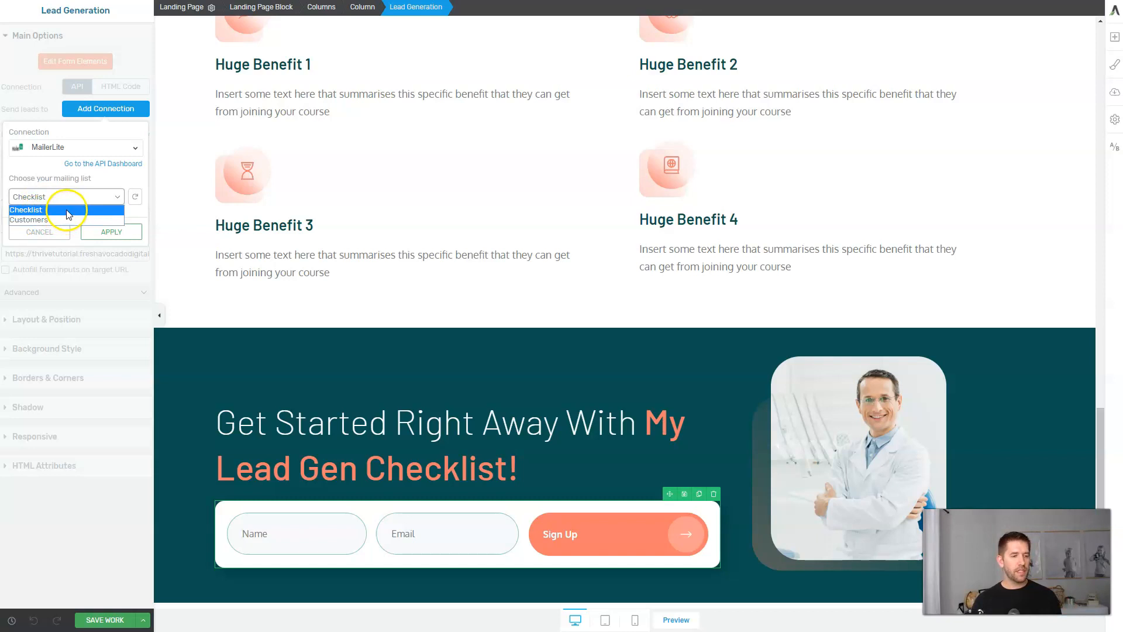
click(68, 214)
click(108, 231)
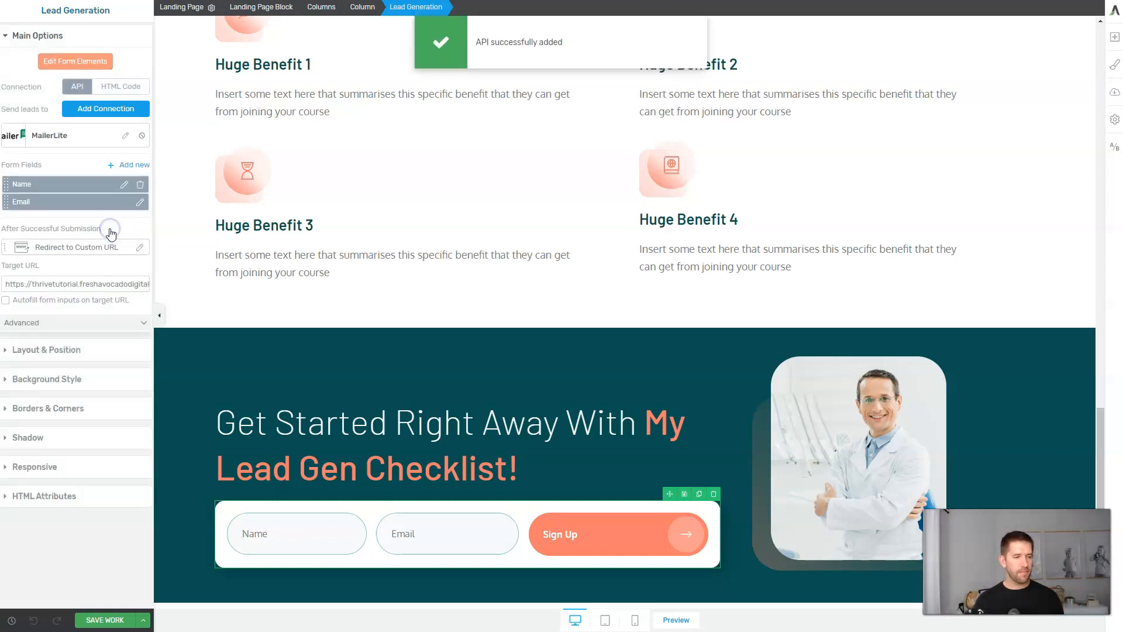
click(143, 619)
click(98, 602)
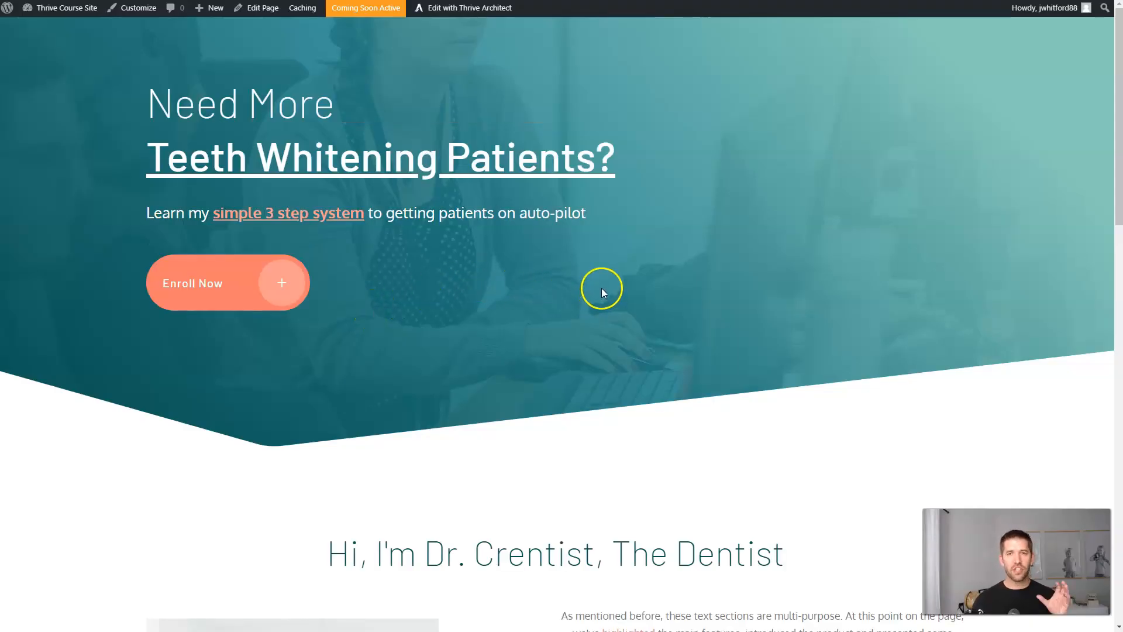
Submit a test signup with a test name and email on the landing page form.
scroll(603, 285, down, 15)
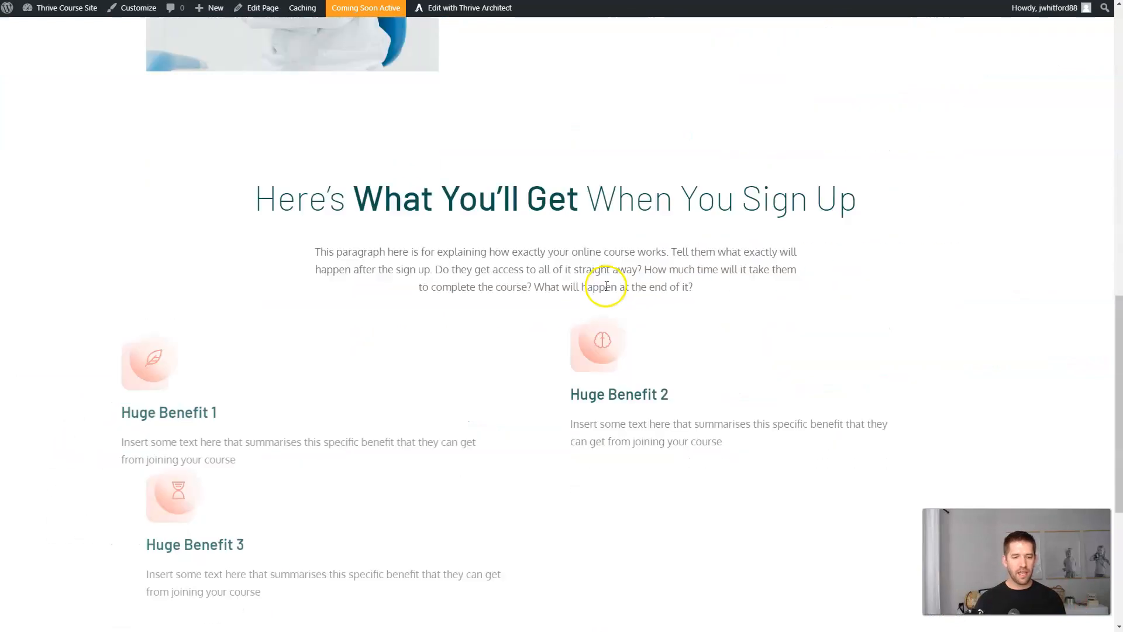
scroll(606, 286, down, 2)
click(194, 558)
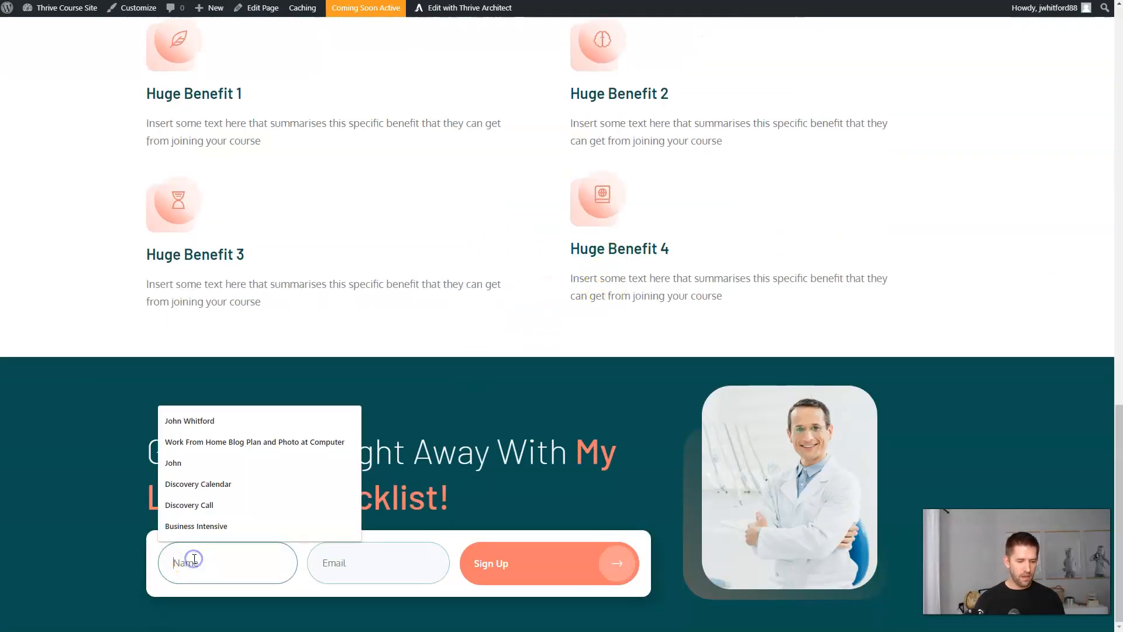
text(Jim)
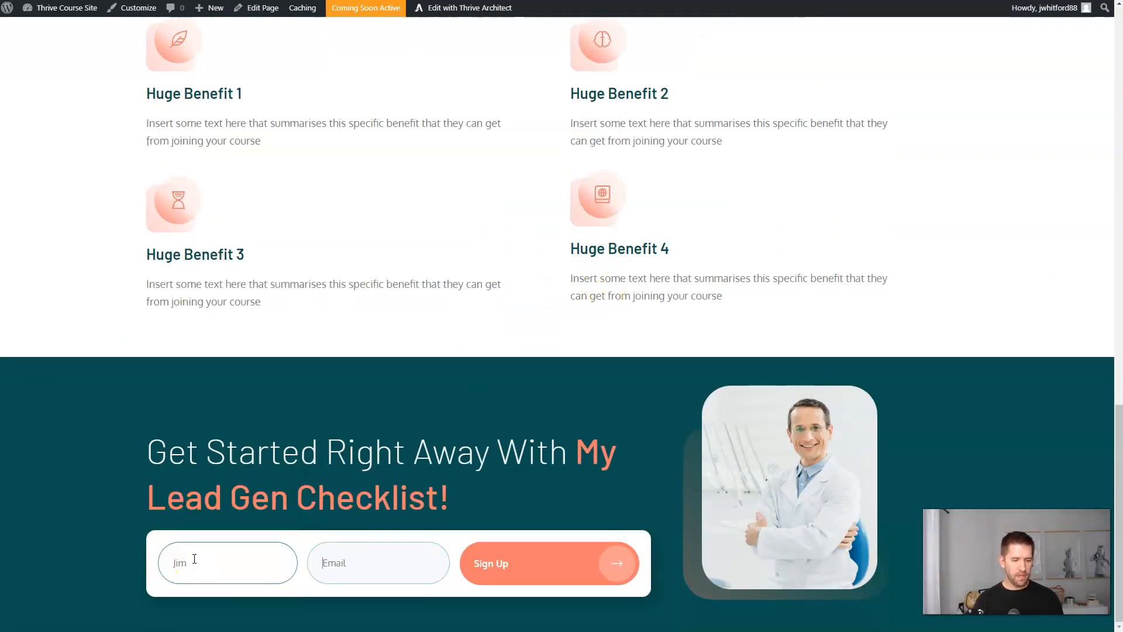
key(Tab)
text(ji)
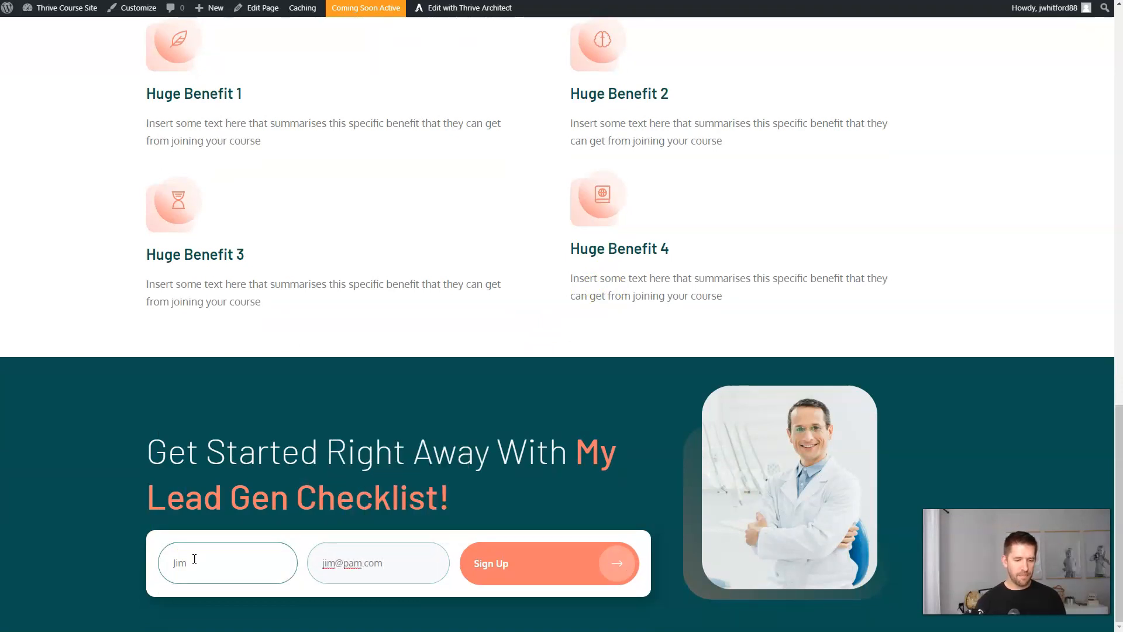
click(495, 572)
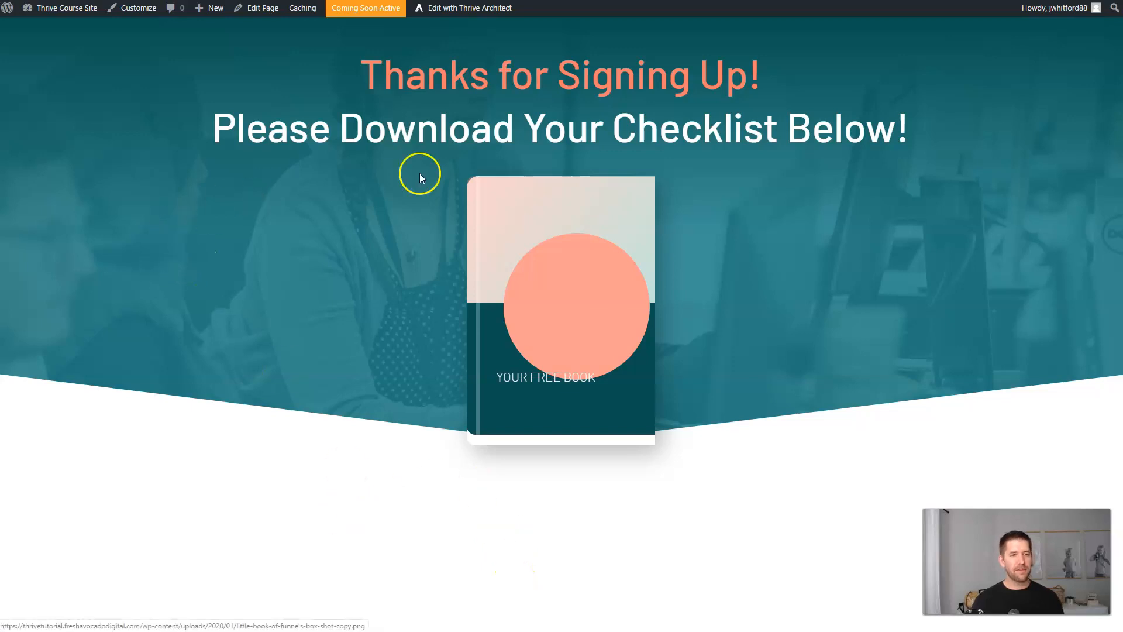
View the free book image on the thank-you page, return, and switch to MailerLite.
click(573, 259)
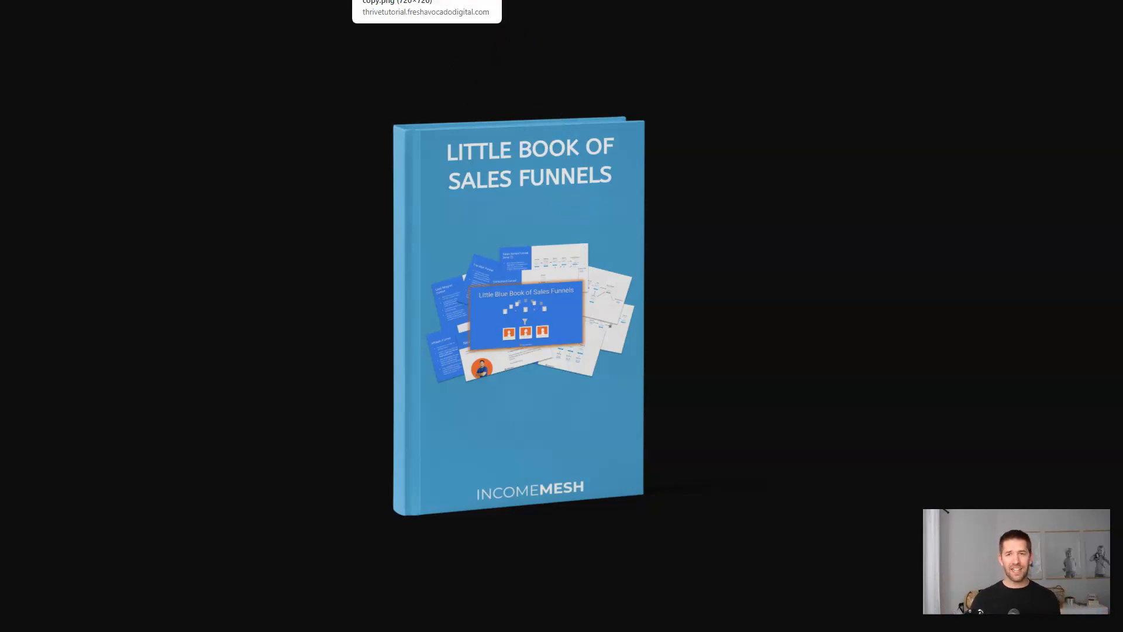
click(438, 0)
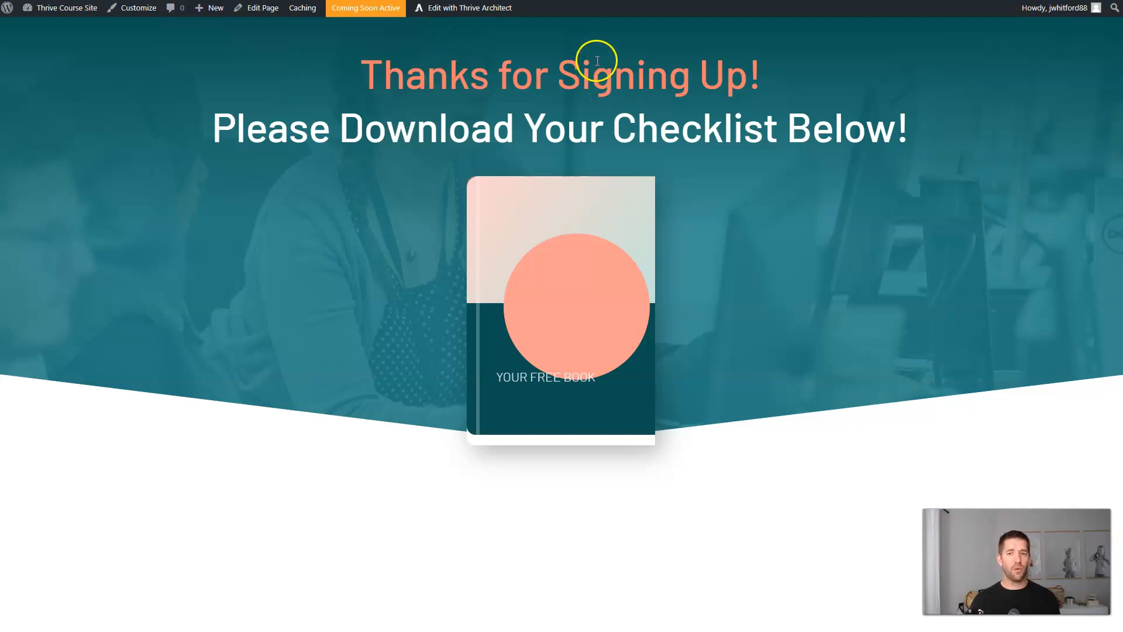
key(ctrl+Tab)
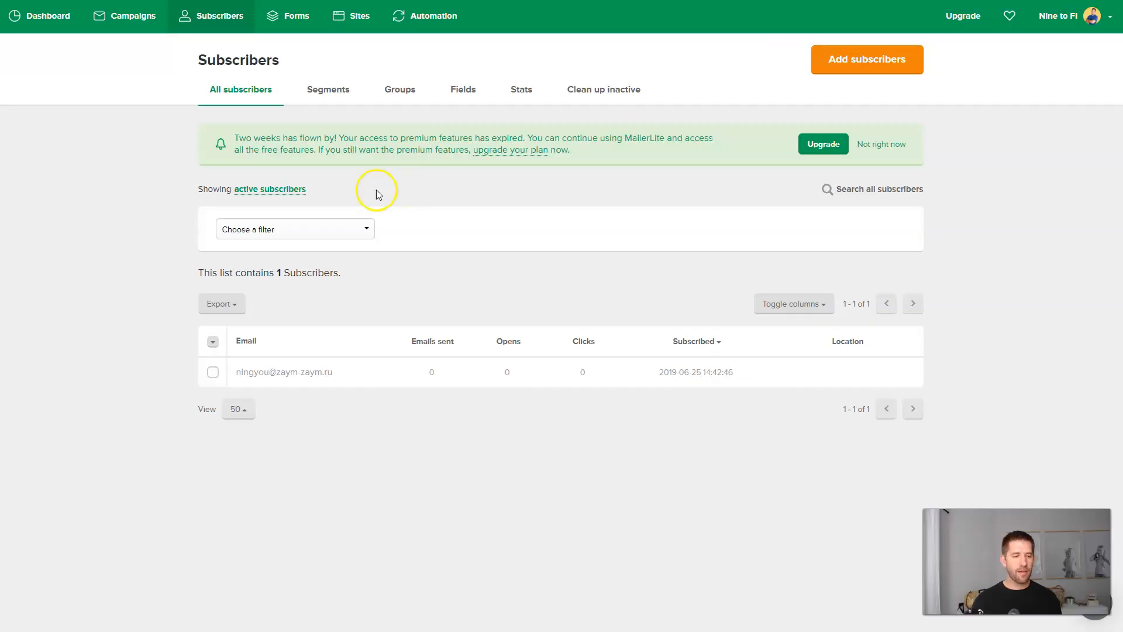
Refresh MailerLite subscribers and open the test subscriber's profile to confirm the Checklist group.
key(F5)
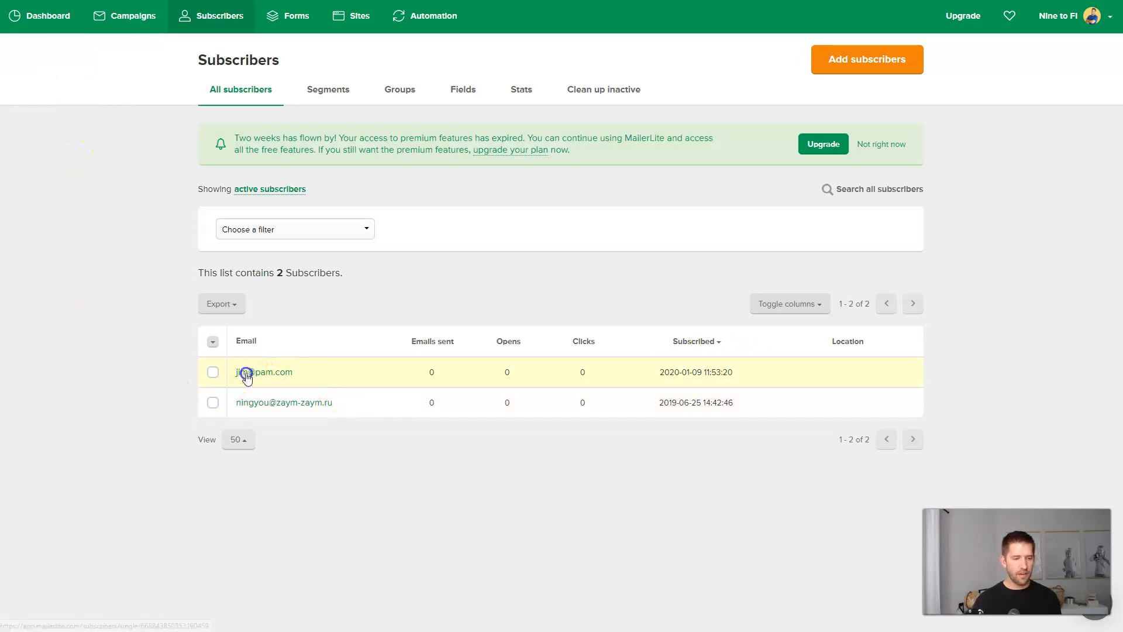
click(247, 374)
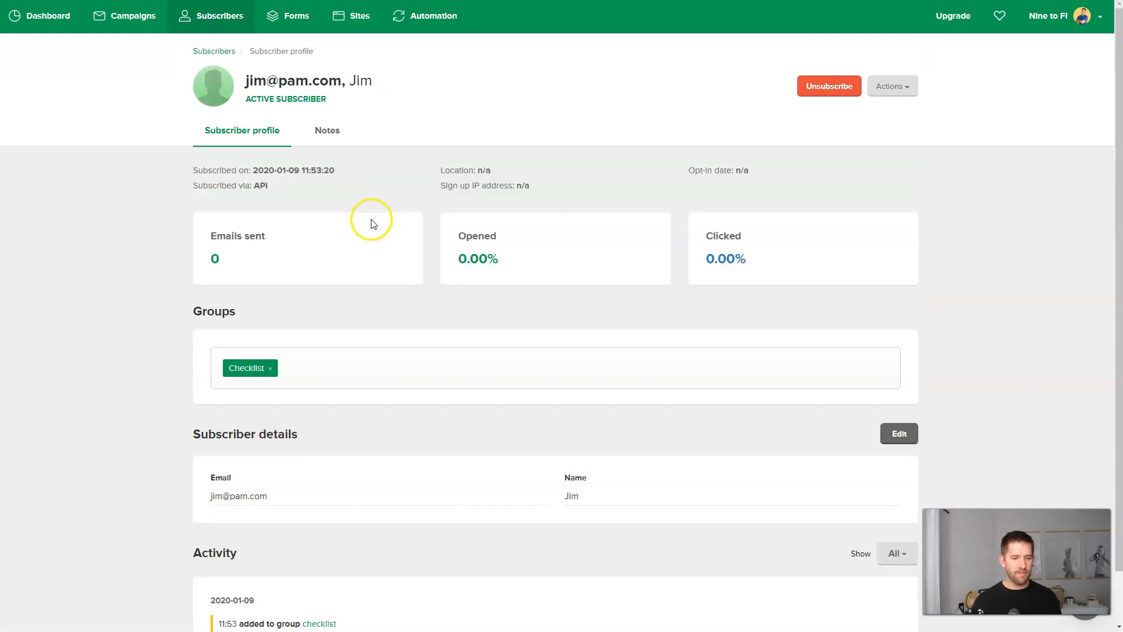
scroll(371, 220, down, 1)
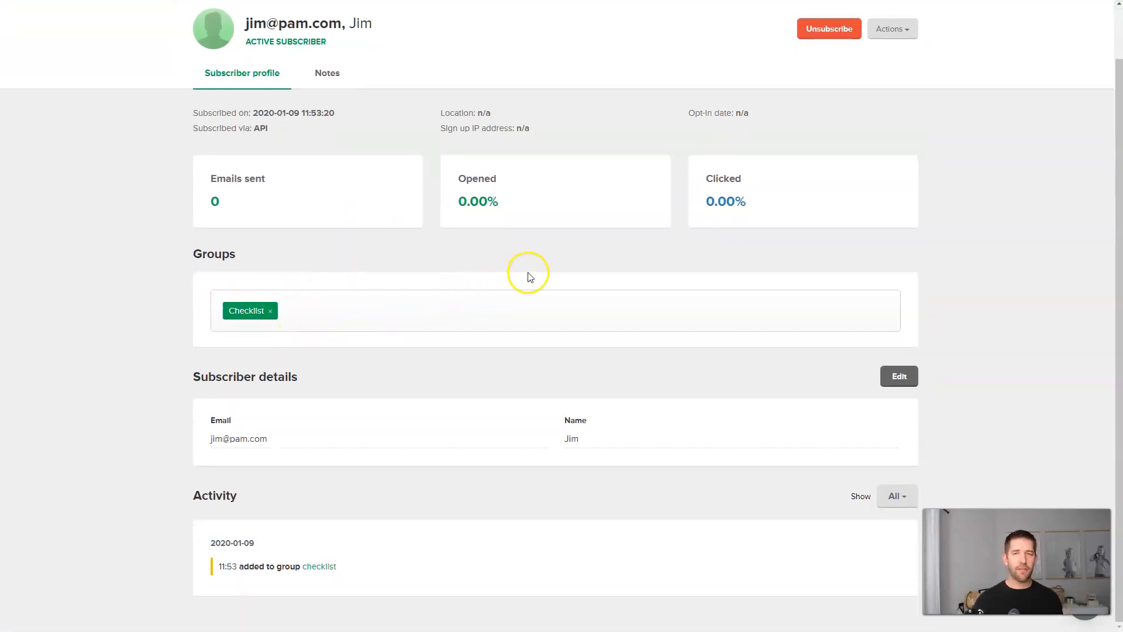
scroll(499, 275, up, 1)
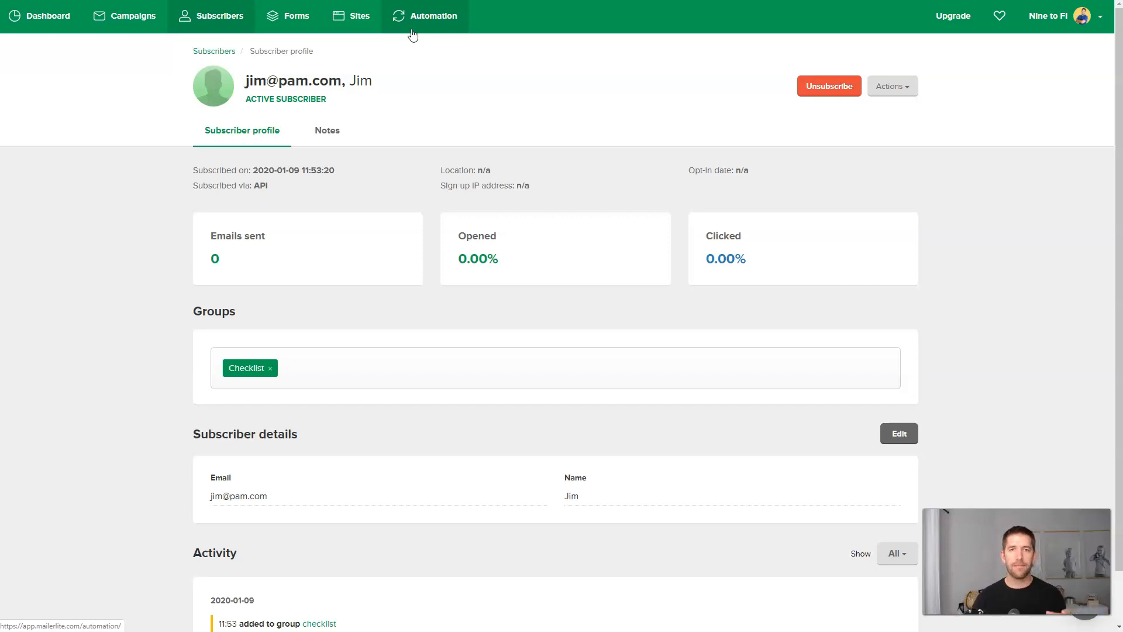
click(409, 73)
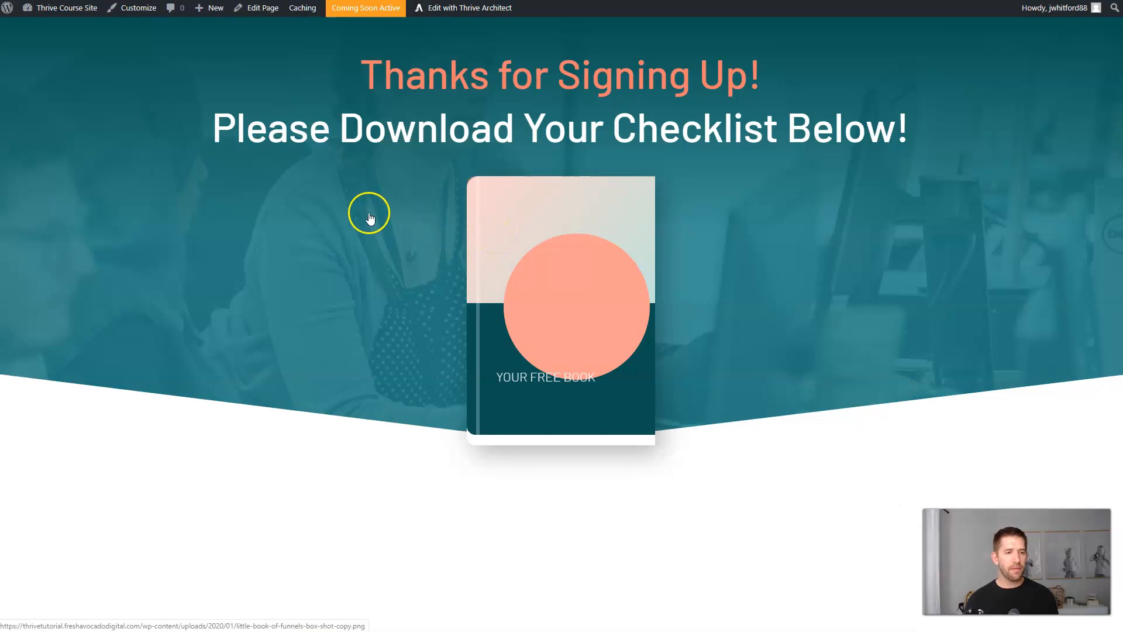
Open the book image, go back to the thank-you page, then go to the admin Dashboard.
click(176, 228)
key(alt+Left)
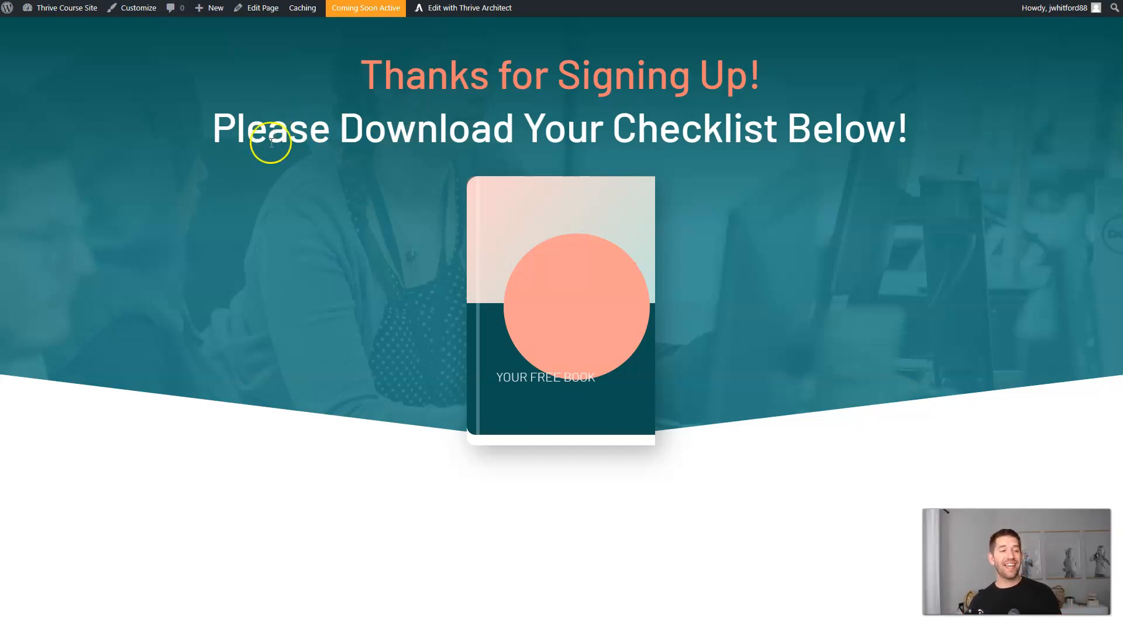
click(53, 31)
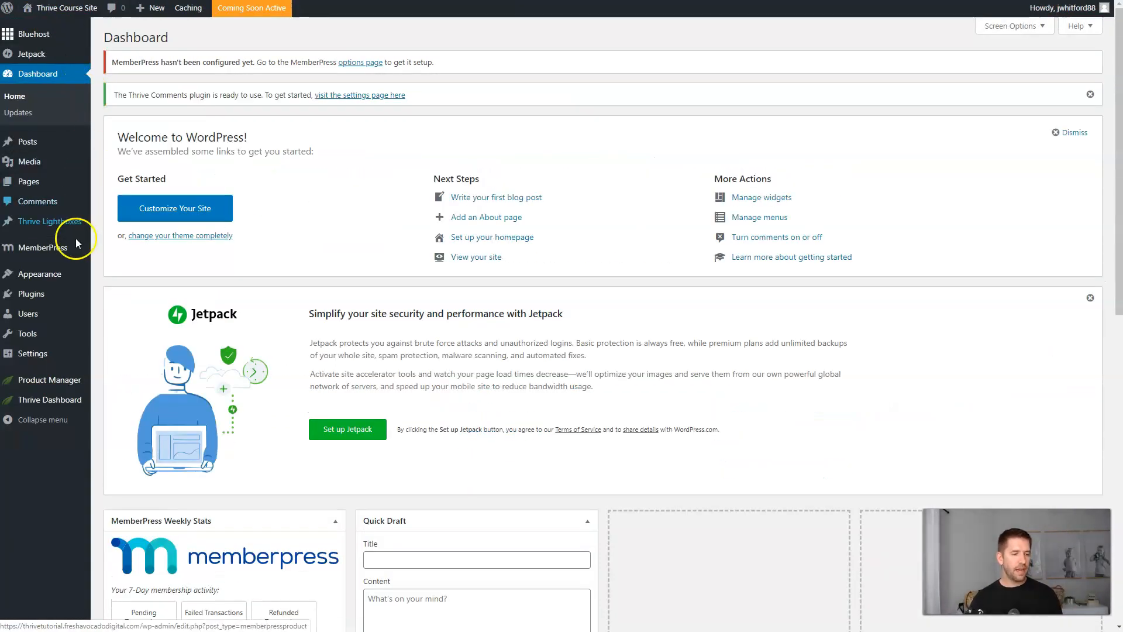
In Thrive Leads, add a new lead group named 'Exit Intent Checklist'.
mouse_move(35, 401)
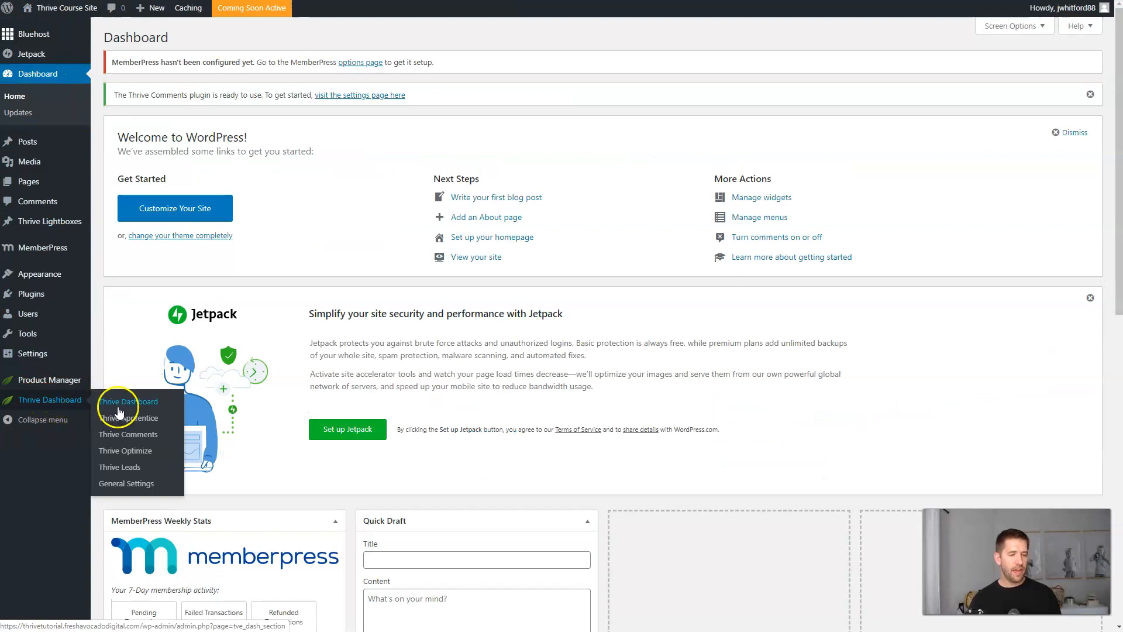
click(121, 473)
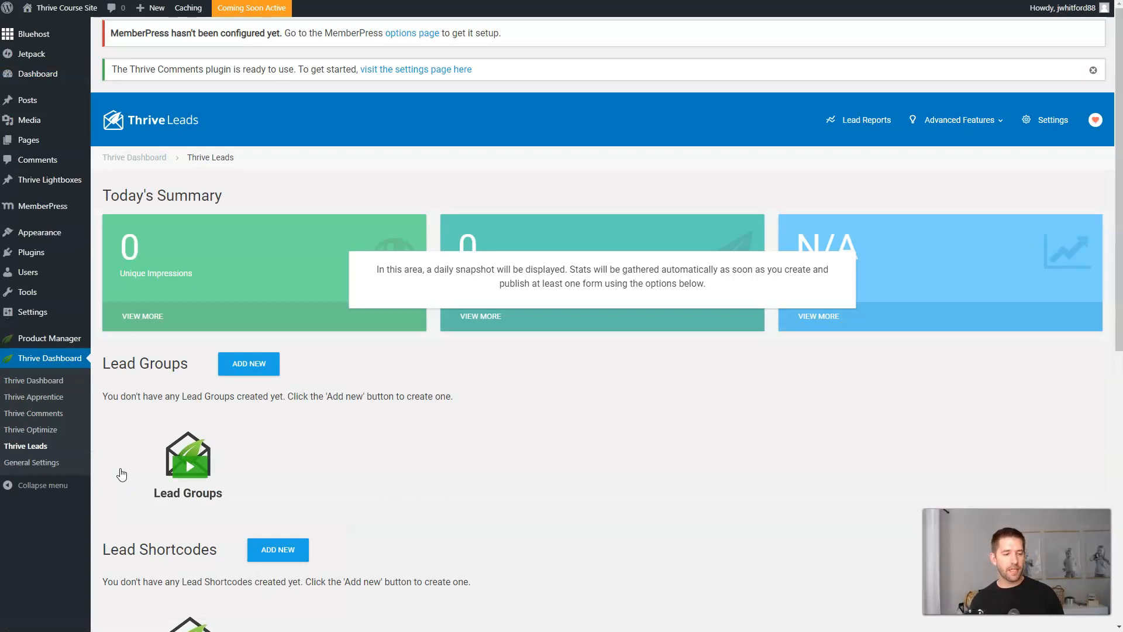
scroll(376, 393, down, 2)
scroll(476, 379, down, 5)
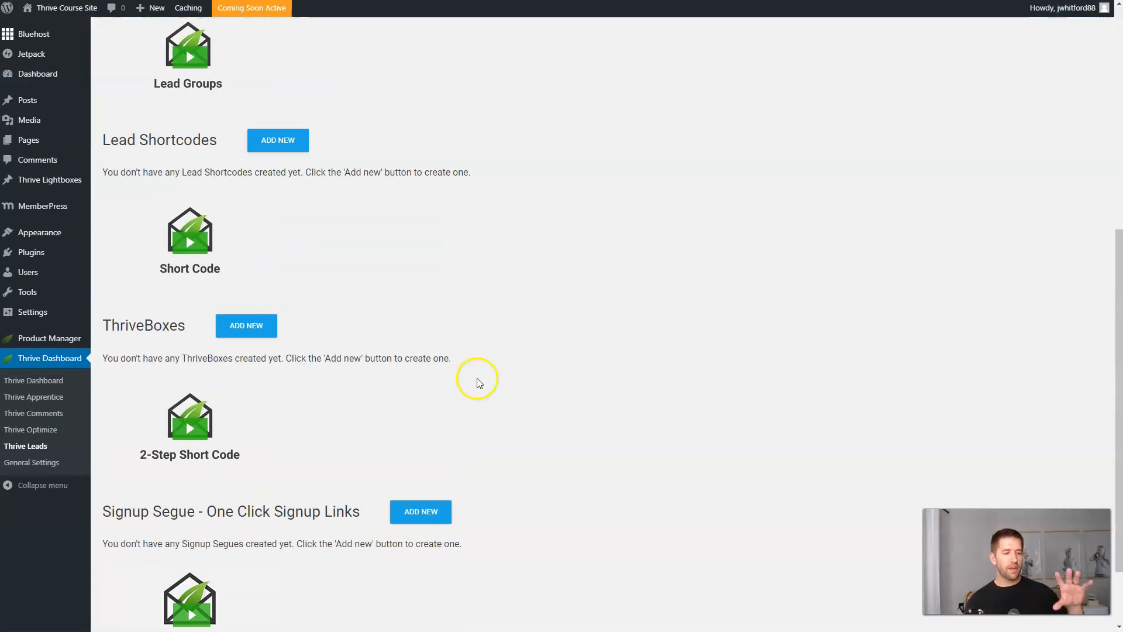
scroll(555, 371, down, 2)
scroll(555, 374, up, 5)
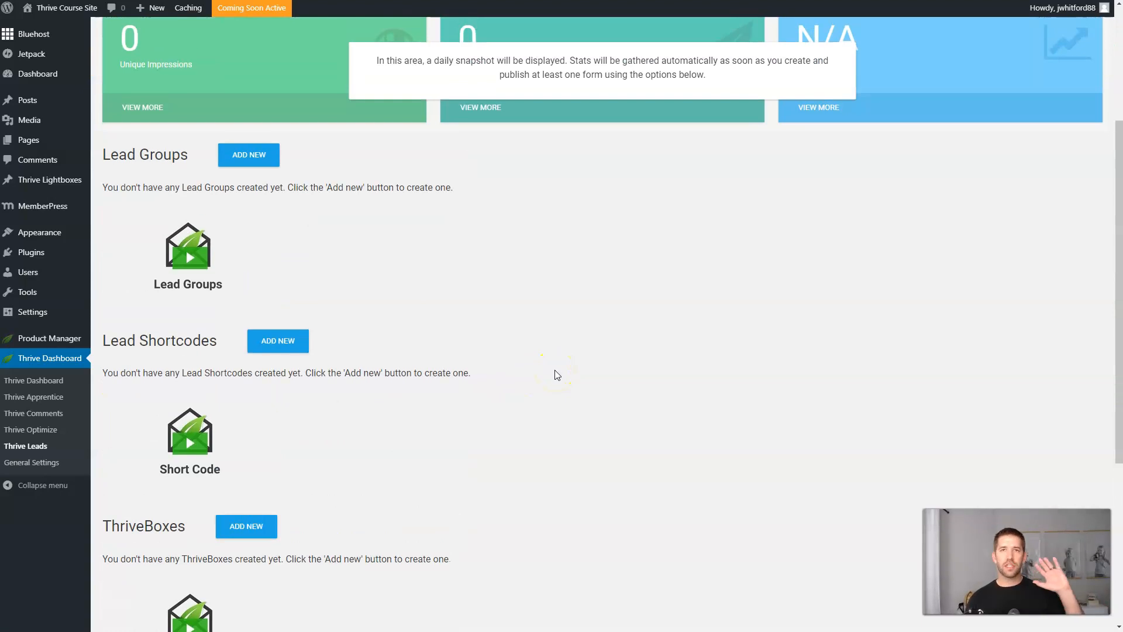
scroll(557, 375, up, 2)
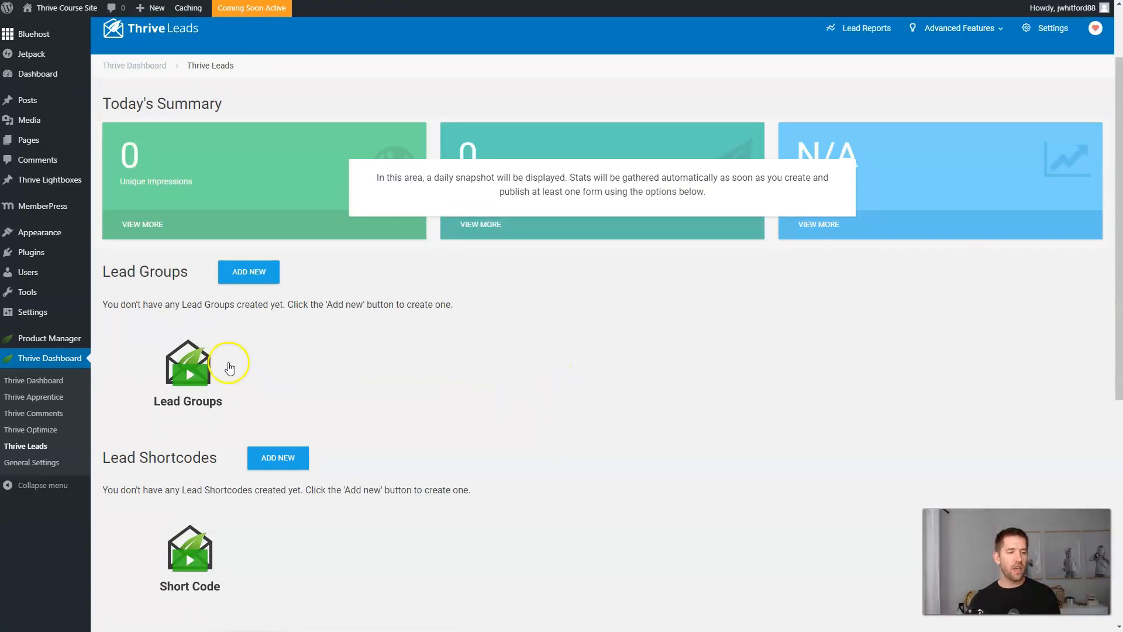
click(243, 279)
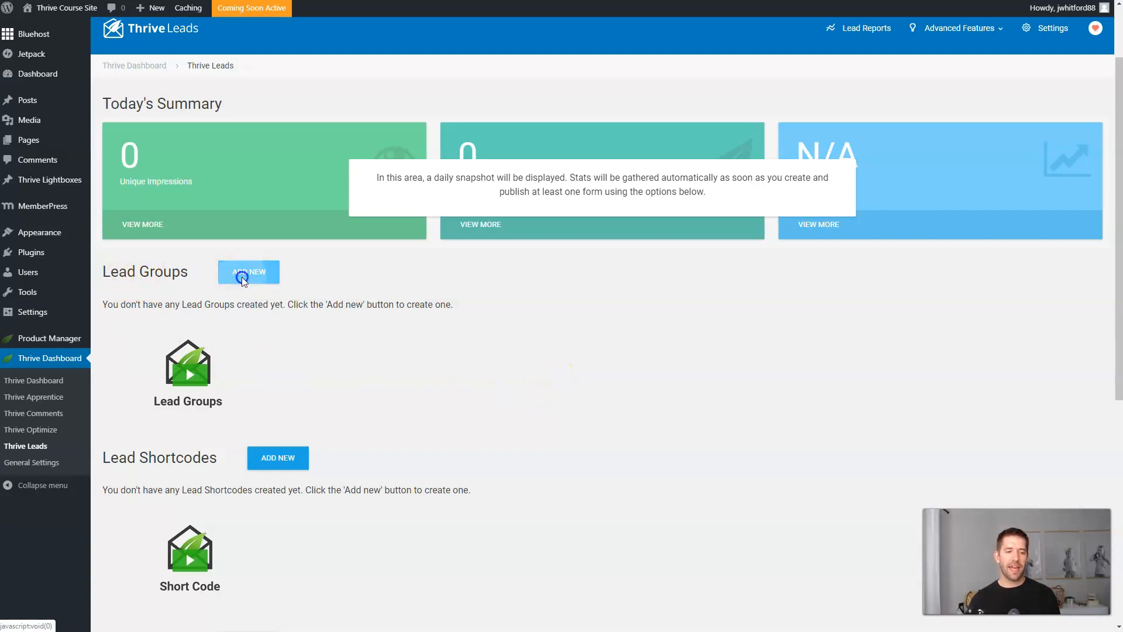
click(458, 168)
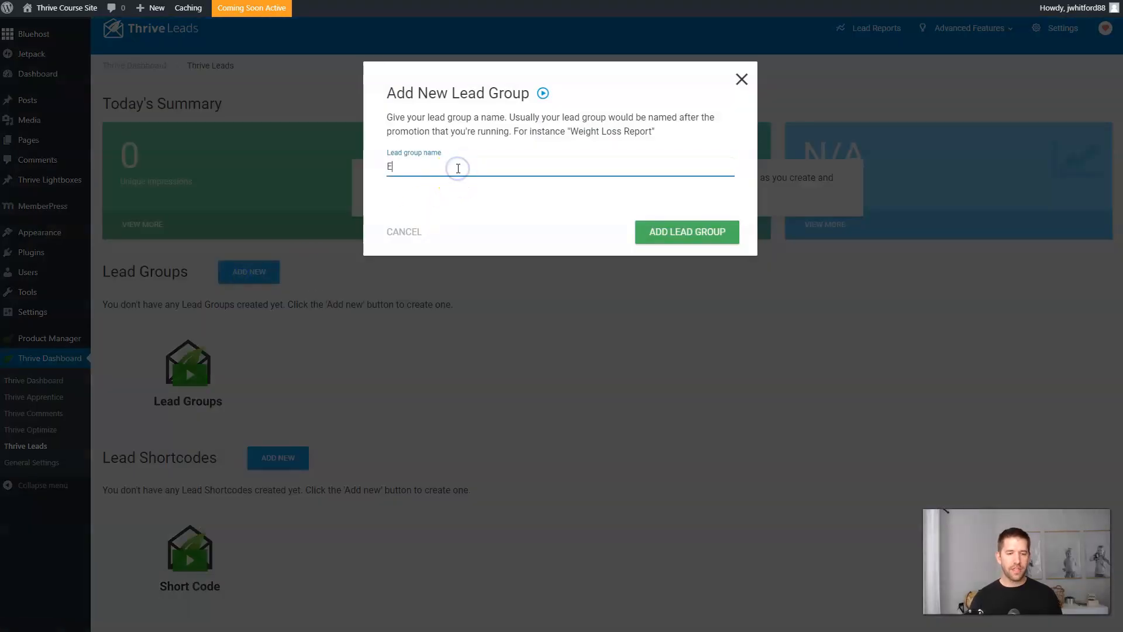
text(Exit Intent Checklist)
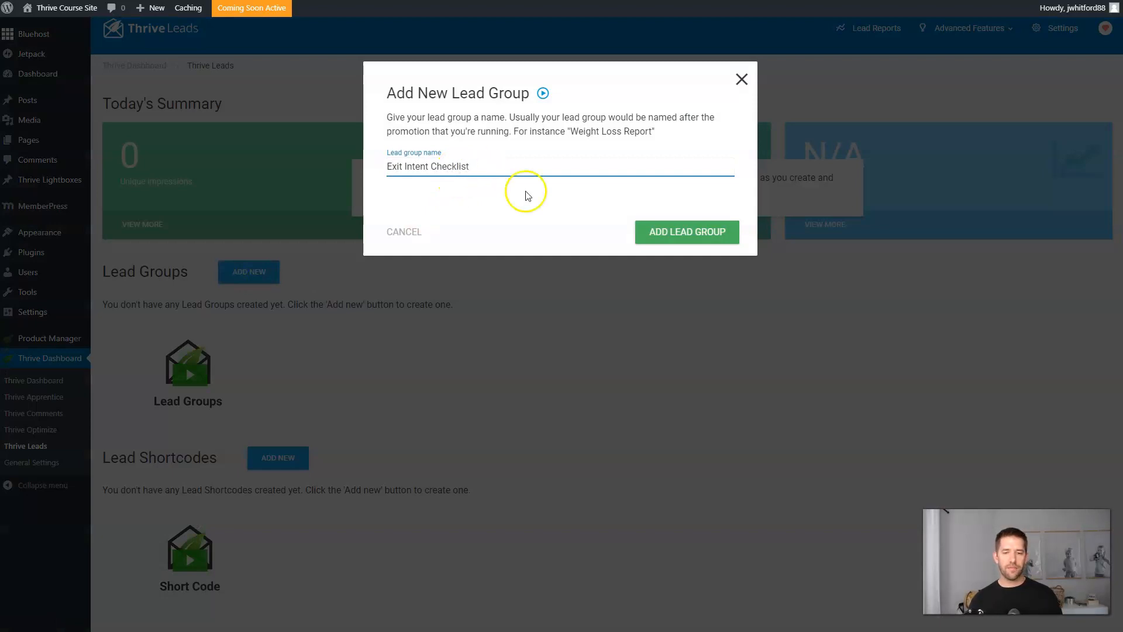
click(673, 232)
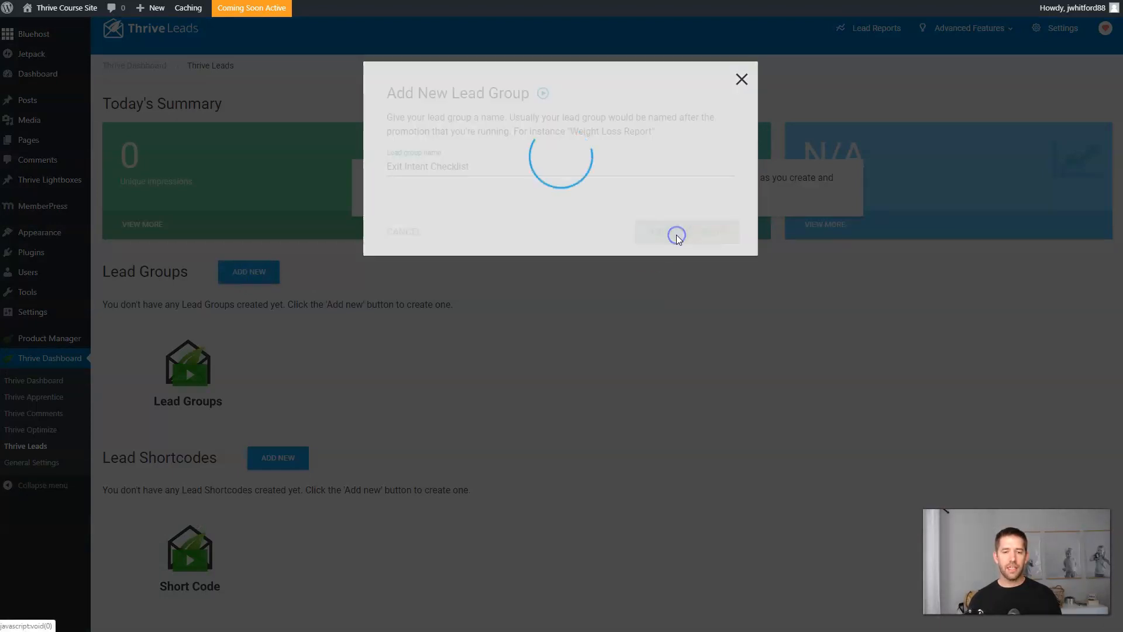
Add a Lightbox opt-in form type to the Exit Intent Checklist group.
scroll(605, 278, down, 5)
scroll(608, 276, up, 2)
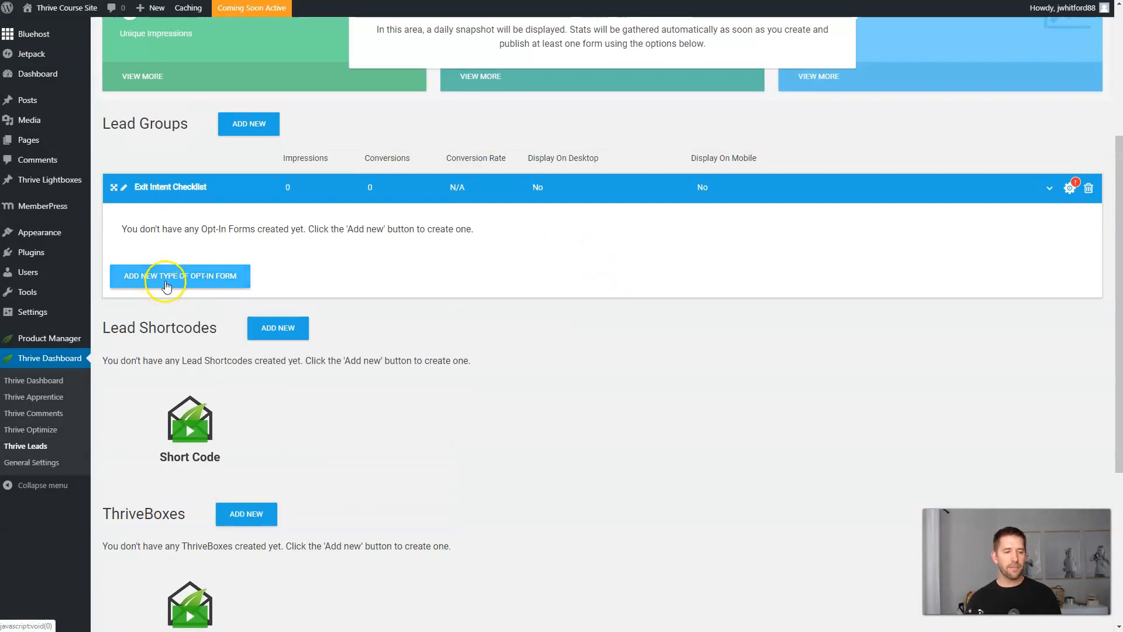
click(163, 275)
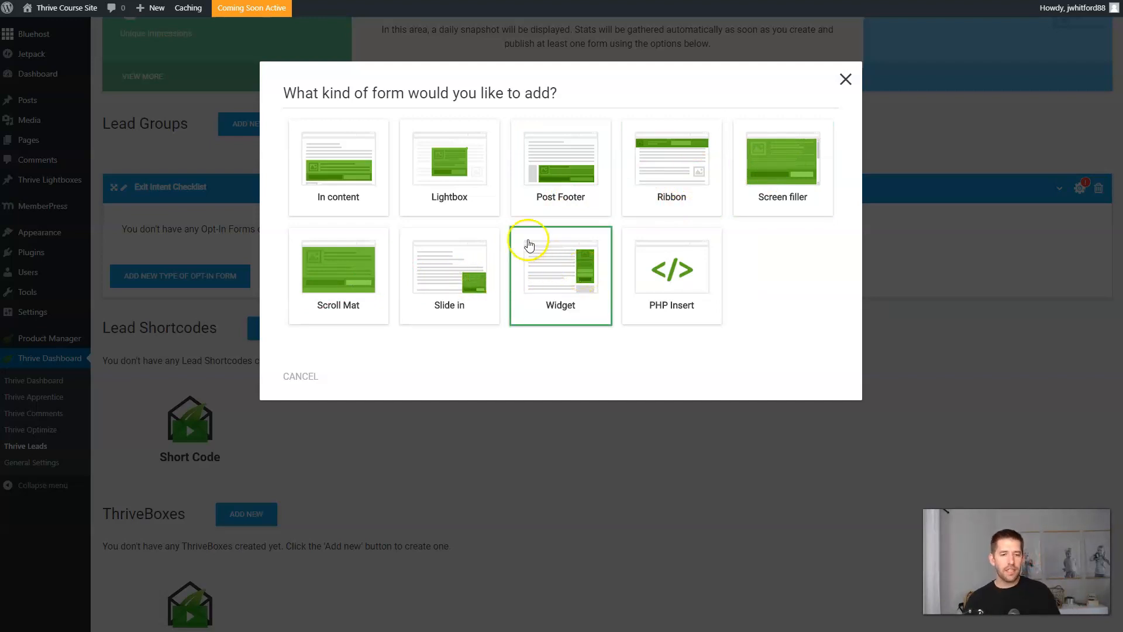
click(457, 176)
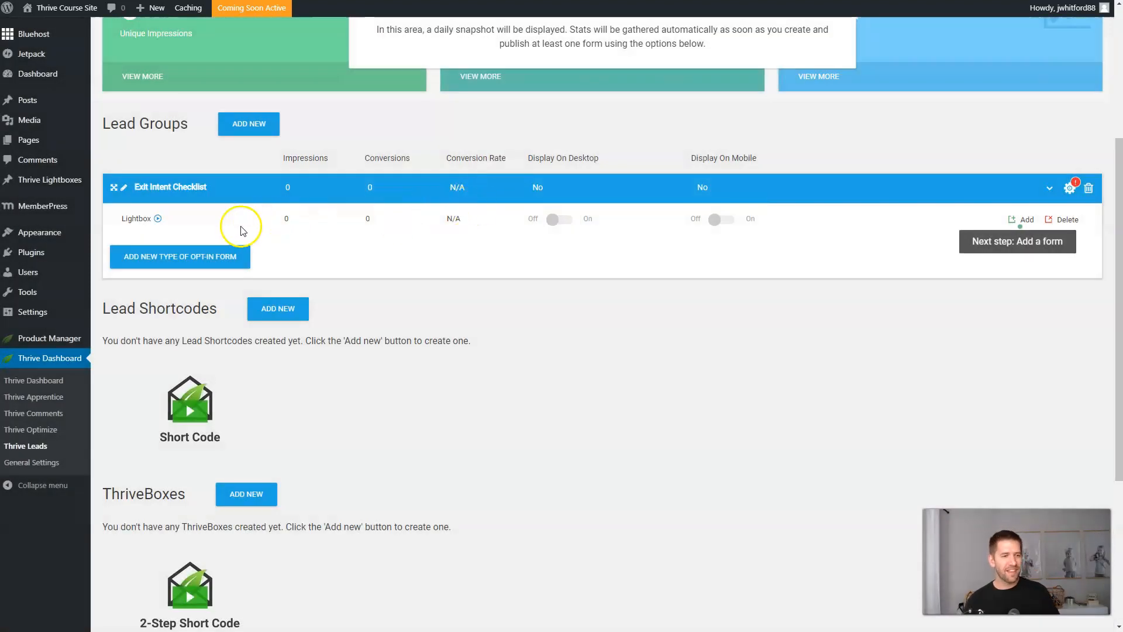
click(1025, 220)
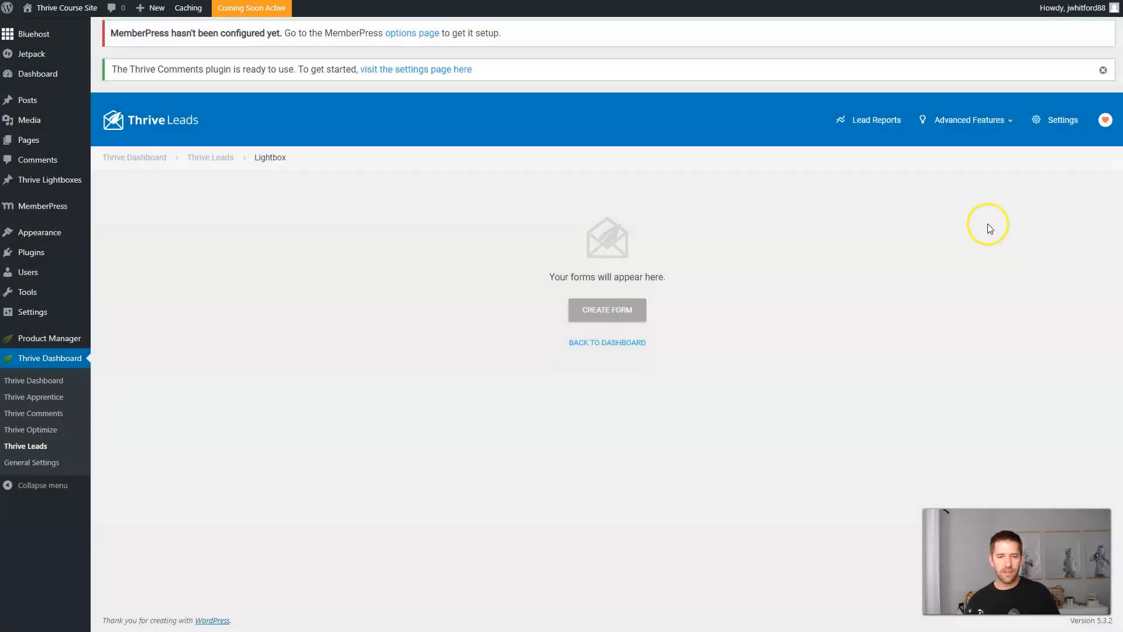
Create a lightbox form named 'Wait - Get Your Free Checklist'.
click(621, 320)
click(434, 170)
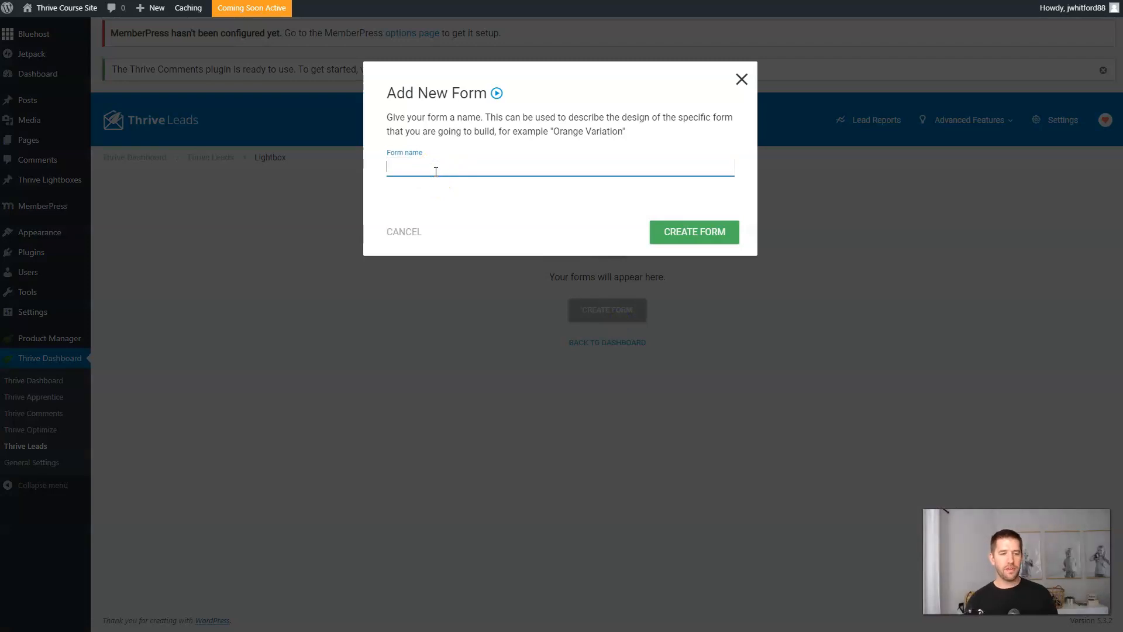
text(Wait - Get You)
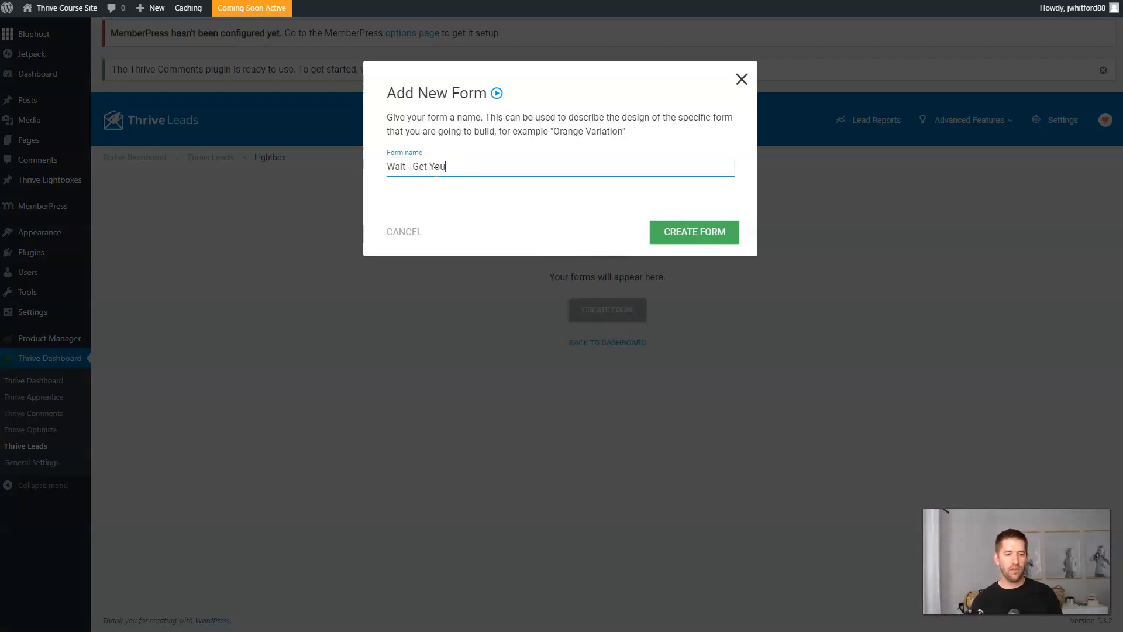
key(BackSpace)
key(BackSpace)
key(BackSpace)
key(BackSpace)
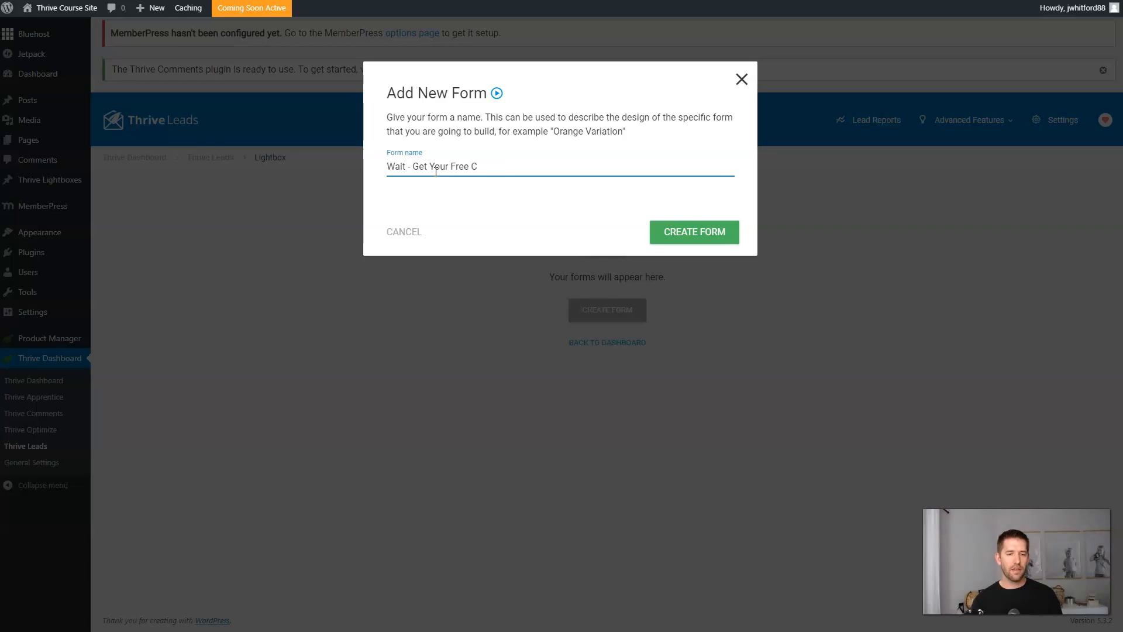
click(694, 236)
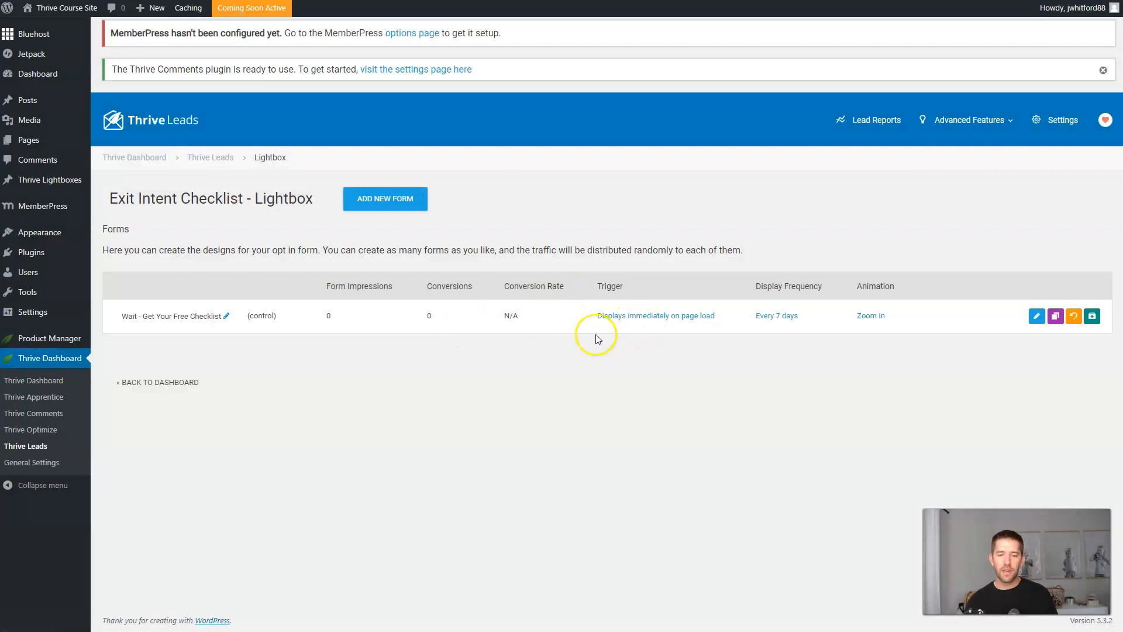
Set the form's trigger to exit intent with SmartExit on, and save.
click(638, 316)
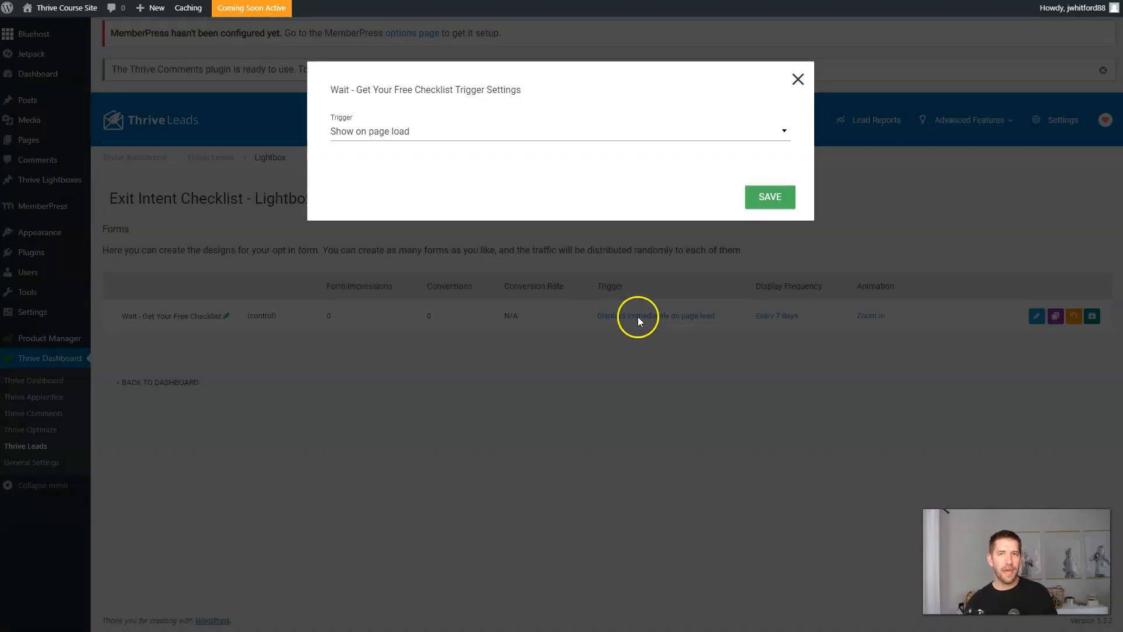
click(489, 132)
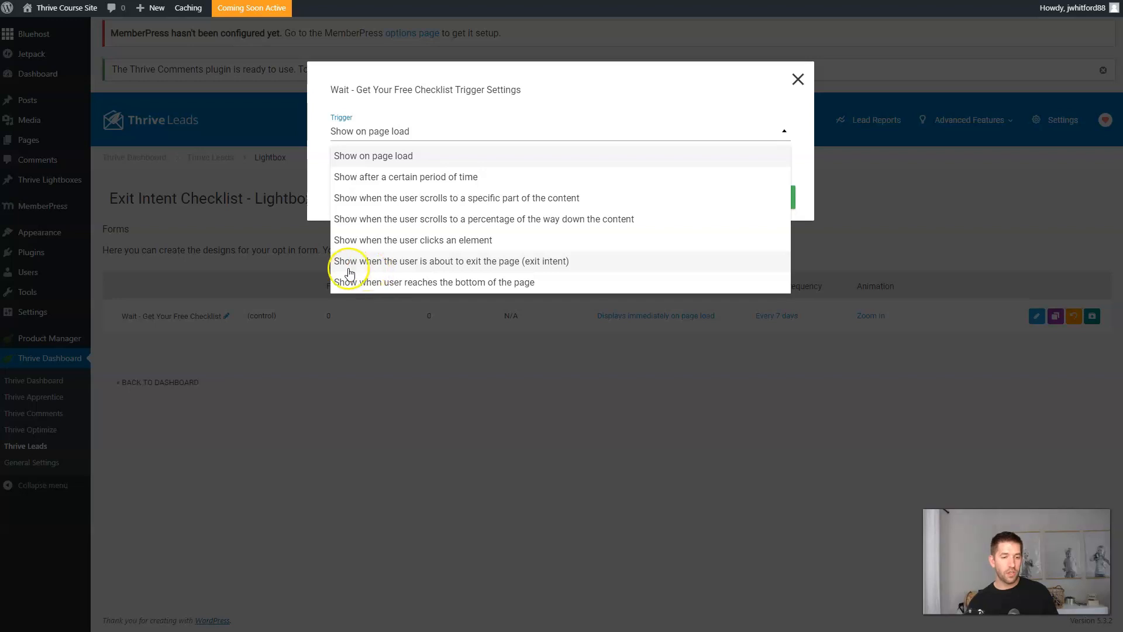
click(572, 263)
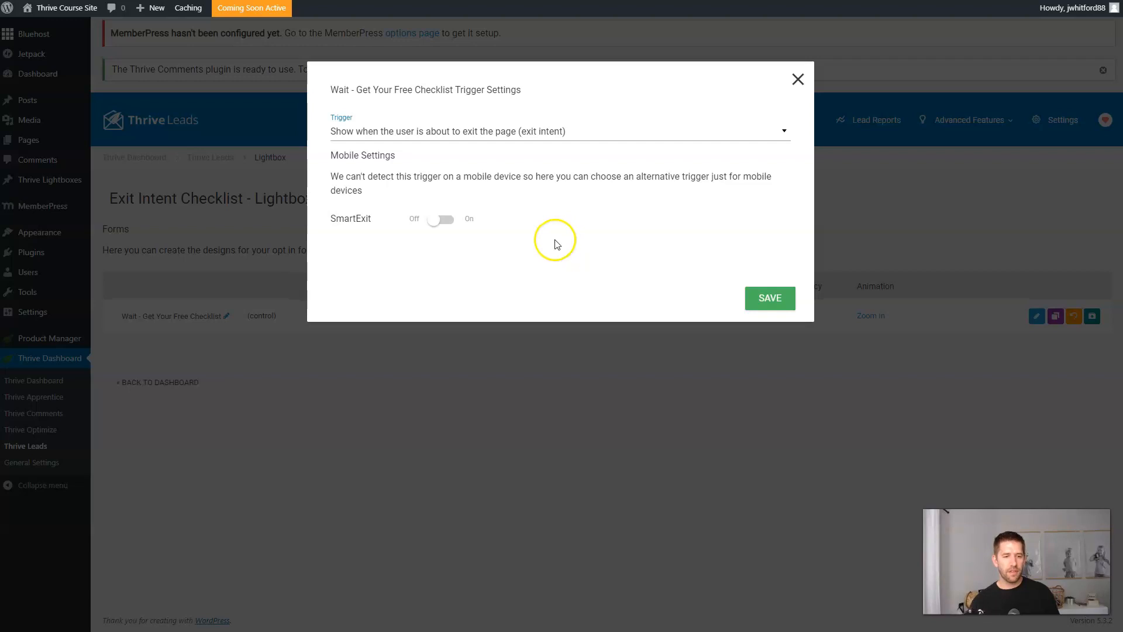
click(431, 220)
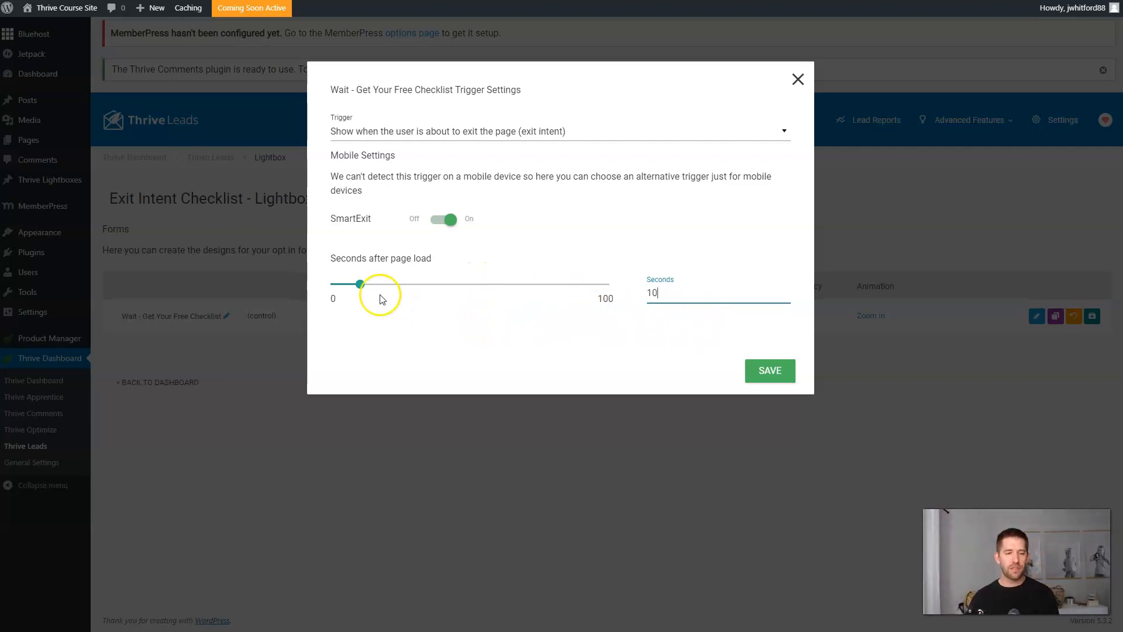
click(779, 374)
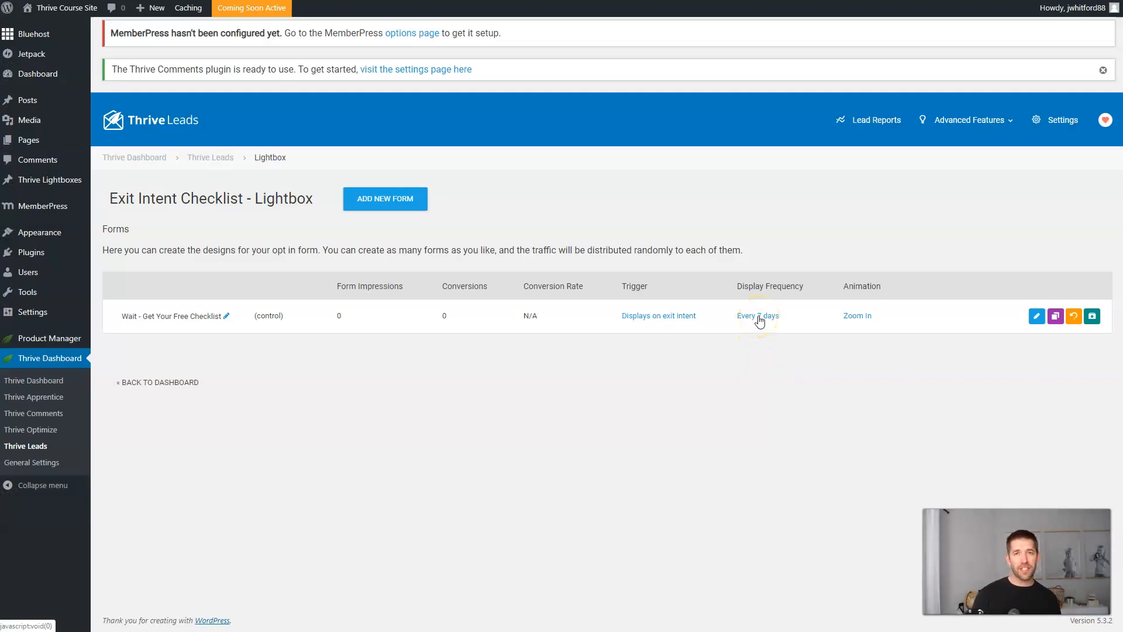
Set the checklist form's display frequency to once every 1 day.
click(759, 315)
click(486, 186)
key(BackSpace)
text(1)
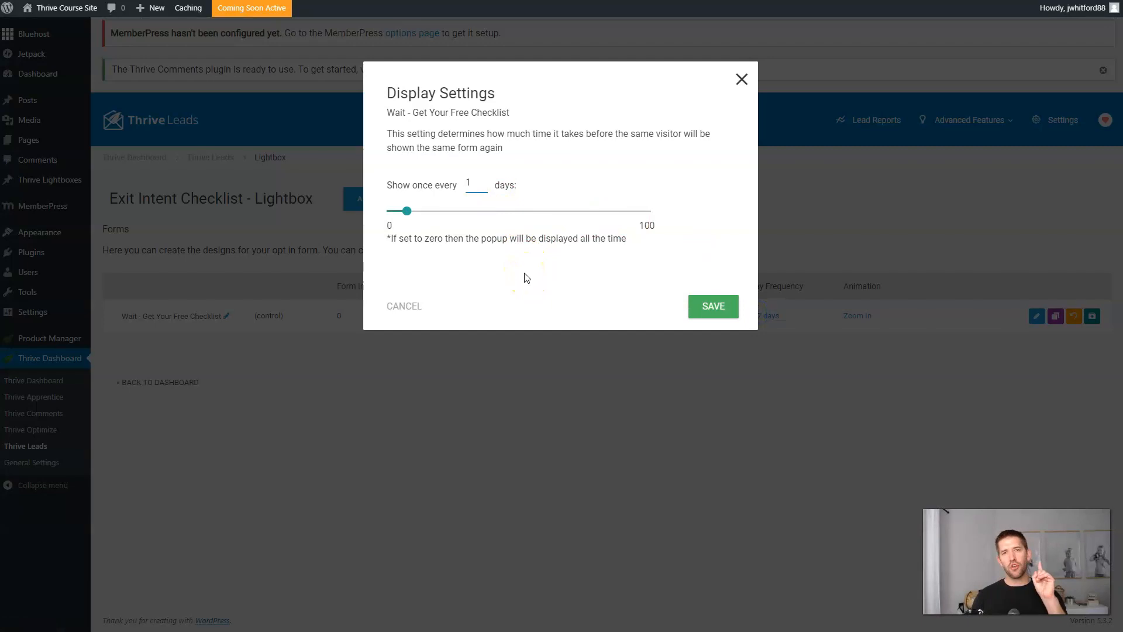
click(714, 307)
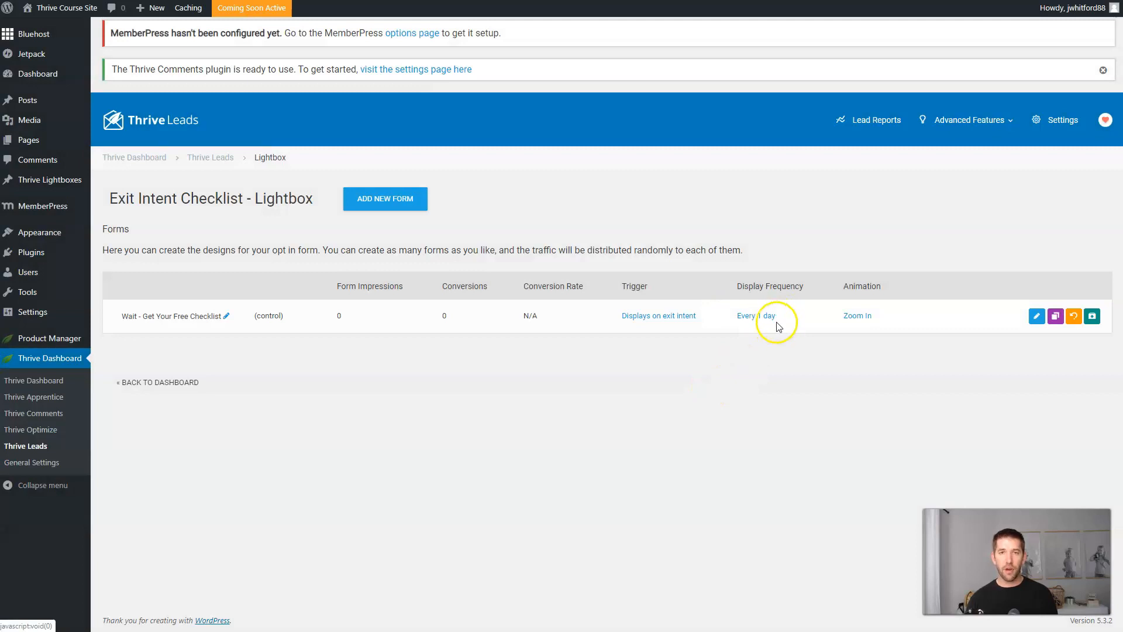
After previewing several animations, set the form's animation to Bounce In Down and save.
click(856, 318)
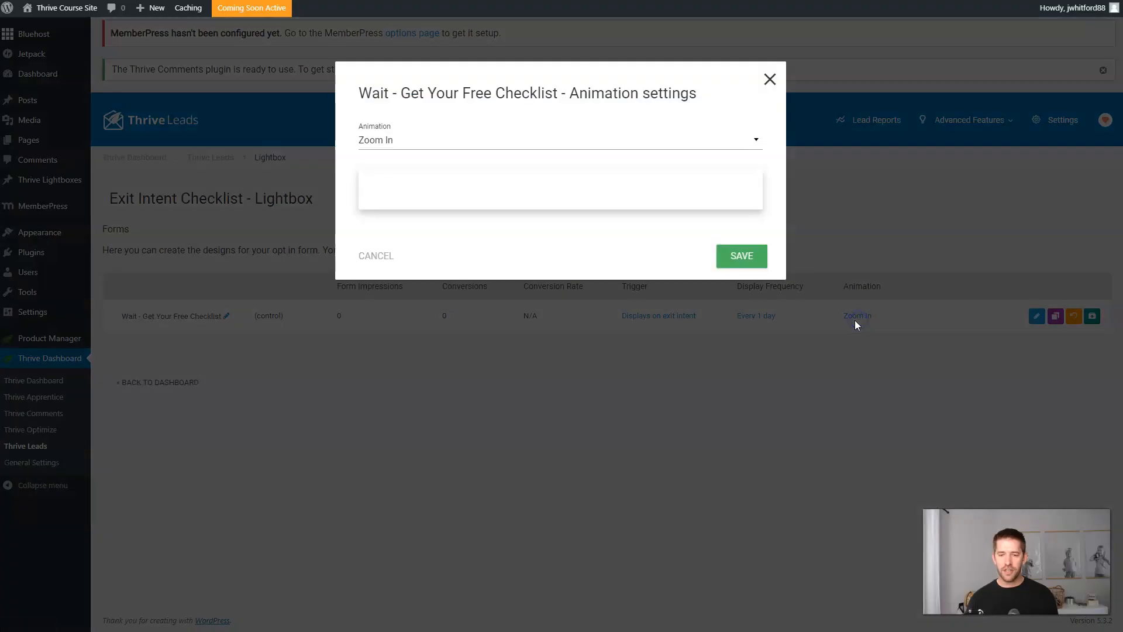
click(482, 141)
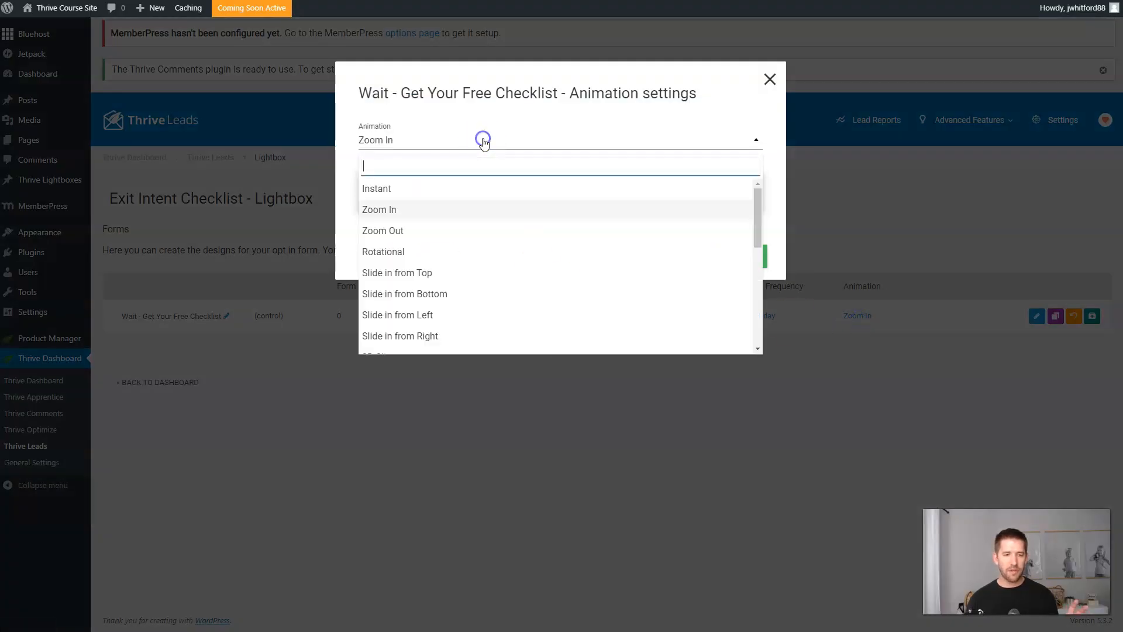
click(518, 250)
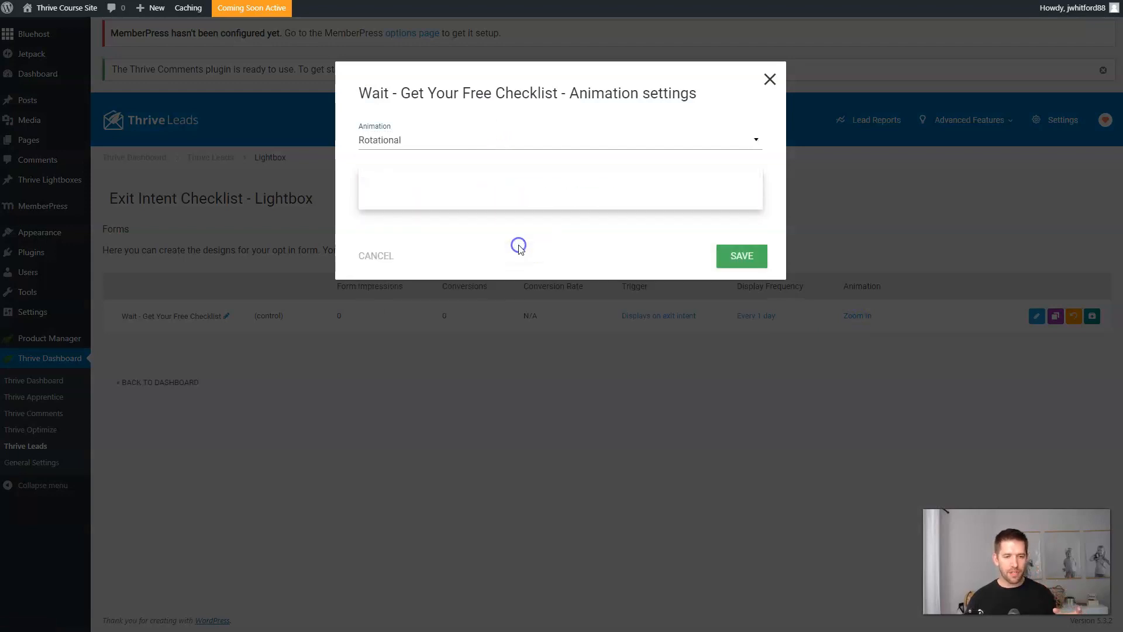
click(529, 142)
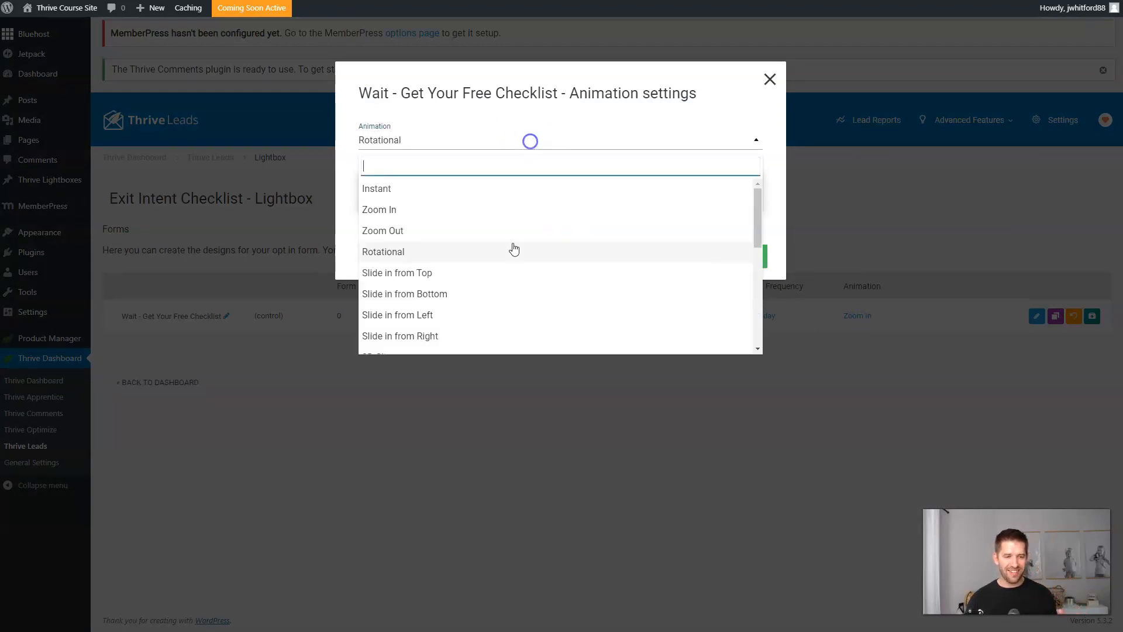
scroll(511, 281, down, 2)
scroll(510, 292, down, 3)
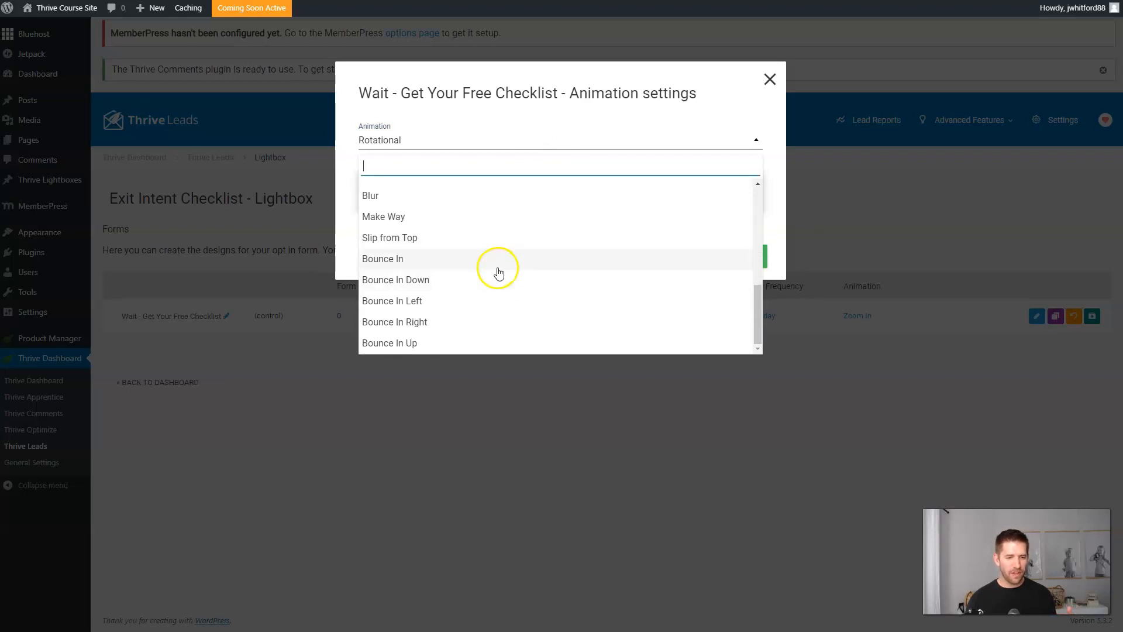
click(453, 325)
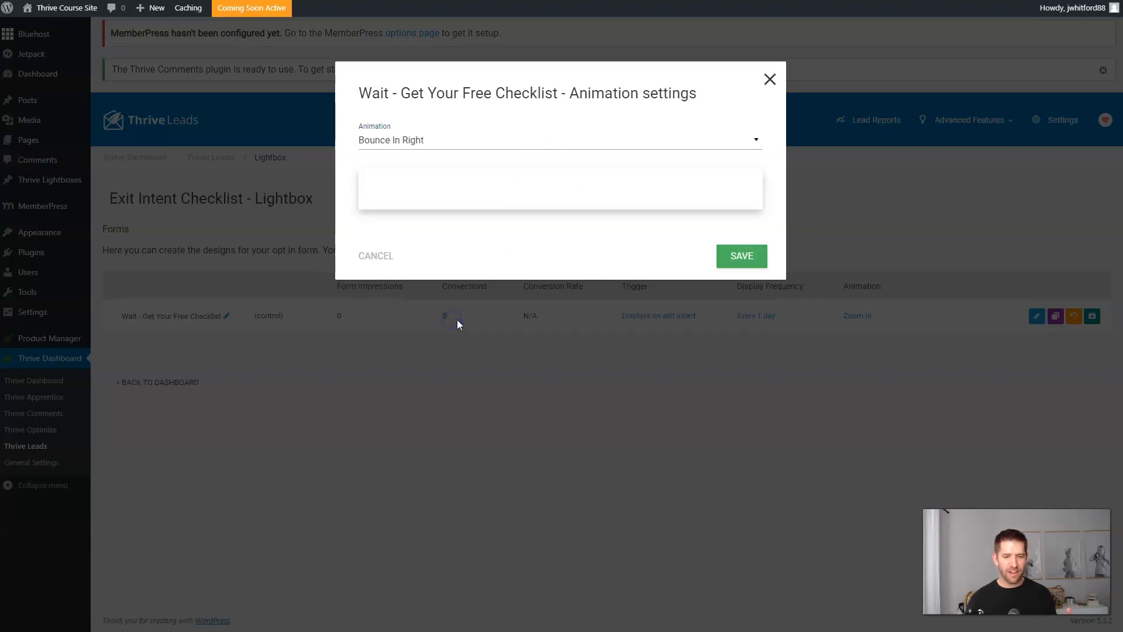
click(501, 146)
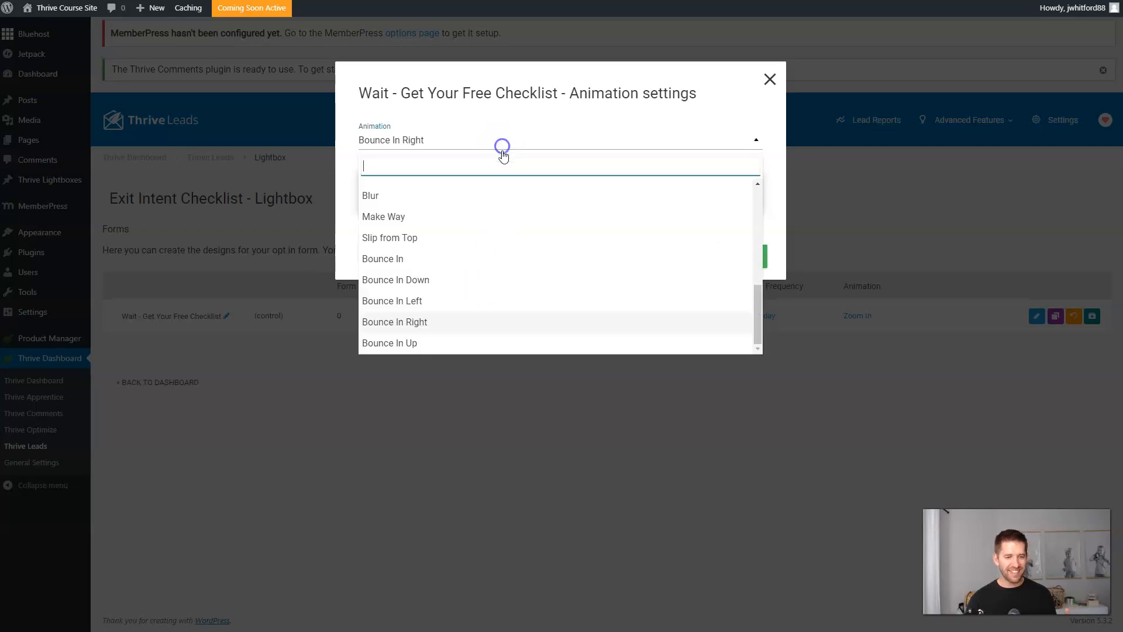
click(416, 258)
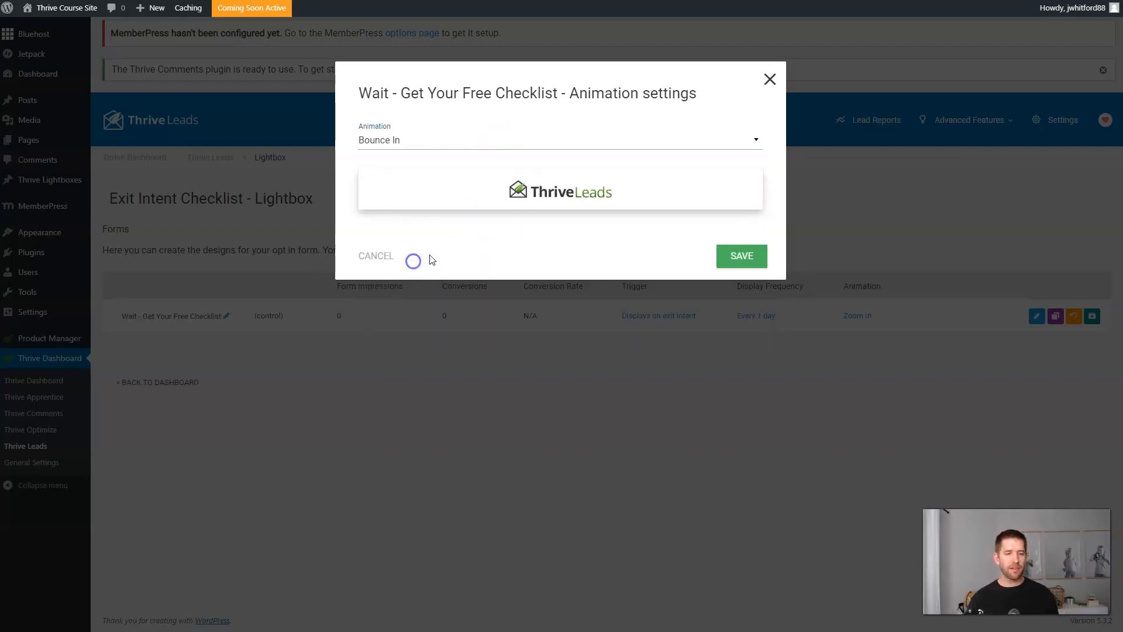
click(506, 143)
click(429, 281)
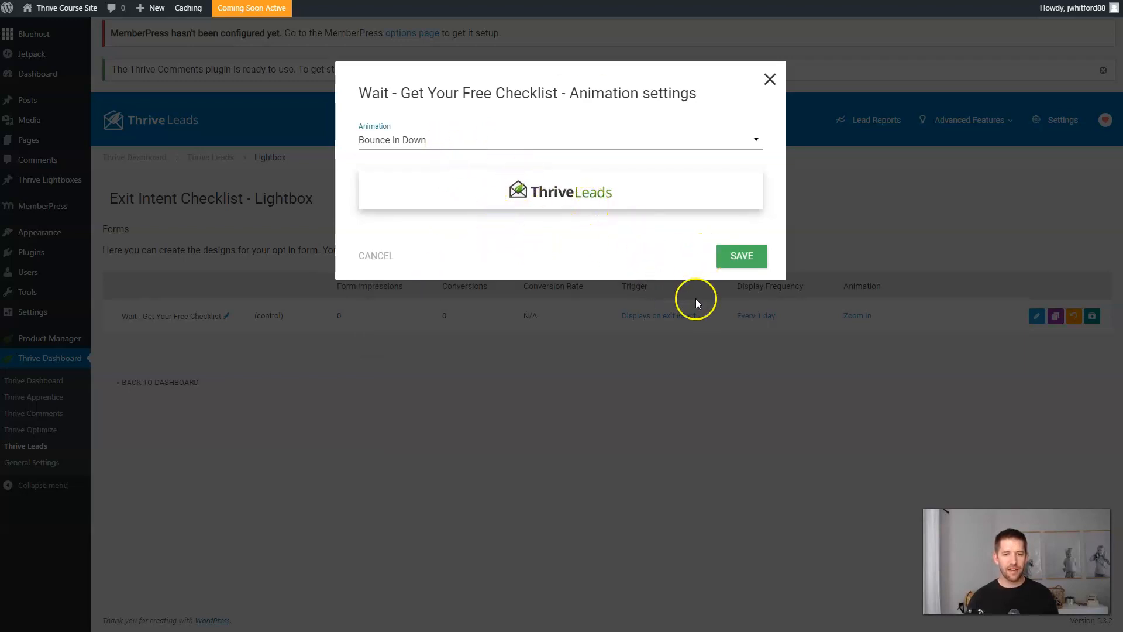
click(739, 263)
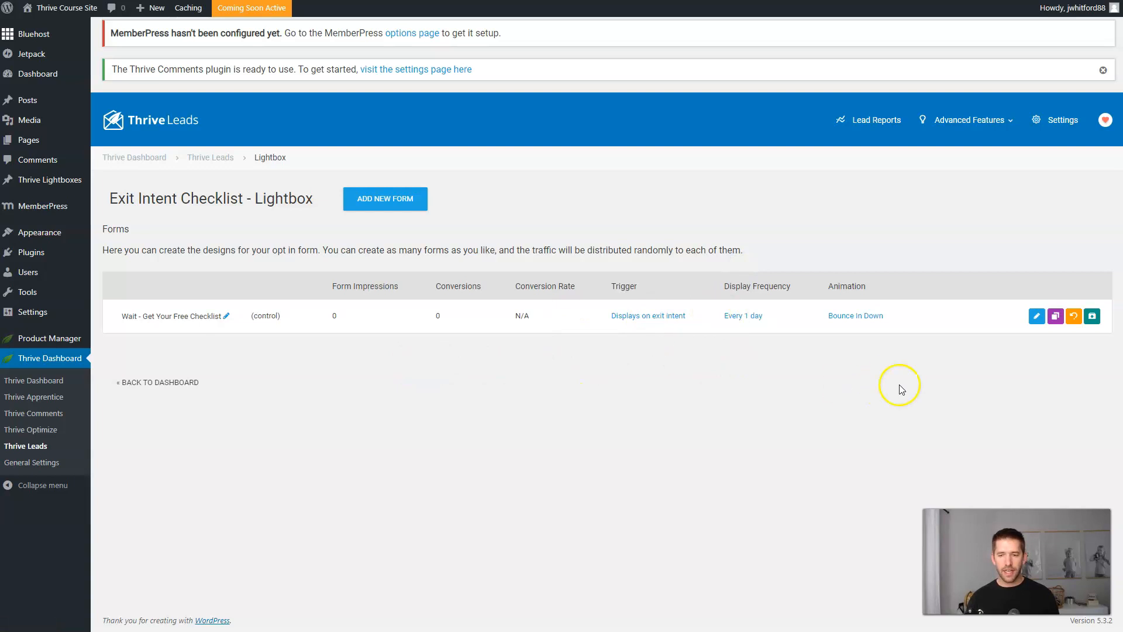
Open Edit Design for the checklist form and apply the Multistep 047 template.
click(1036, 316)
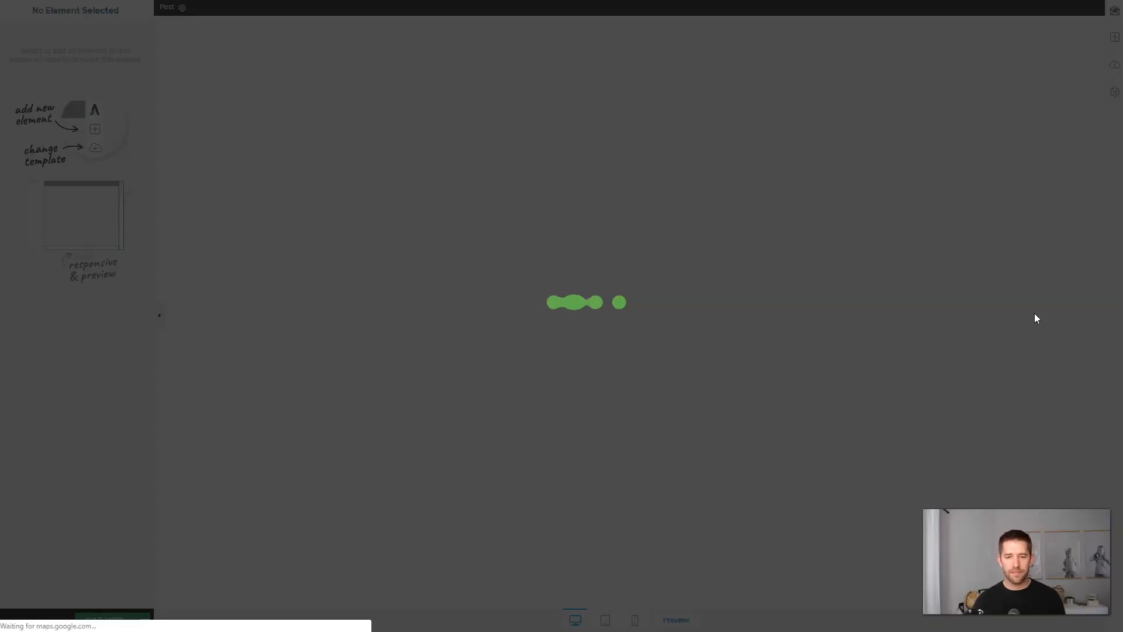
scroll(398, 308, down, 2)
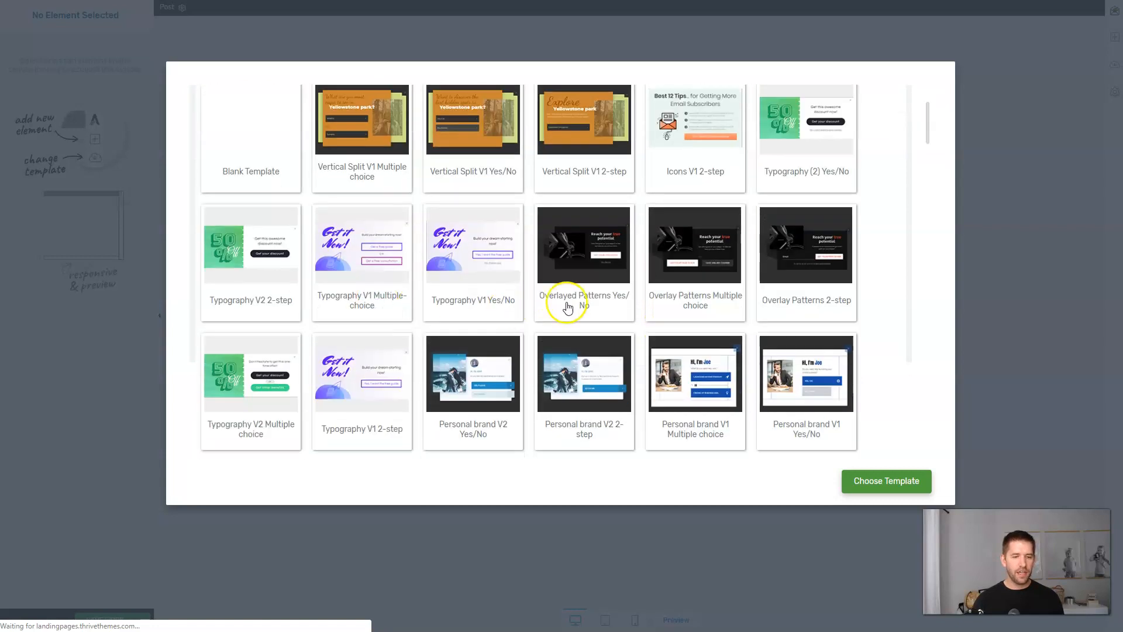
scroll(568, 306, down, 10)
scroll(568, 306, down, 3)
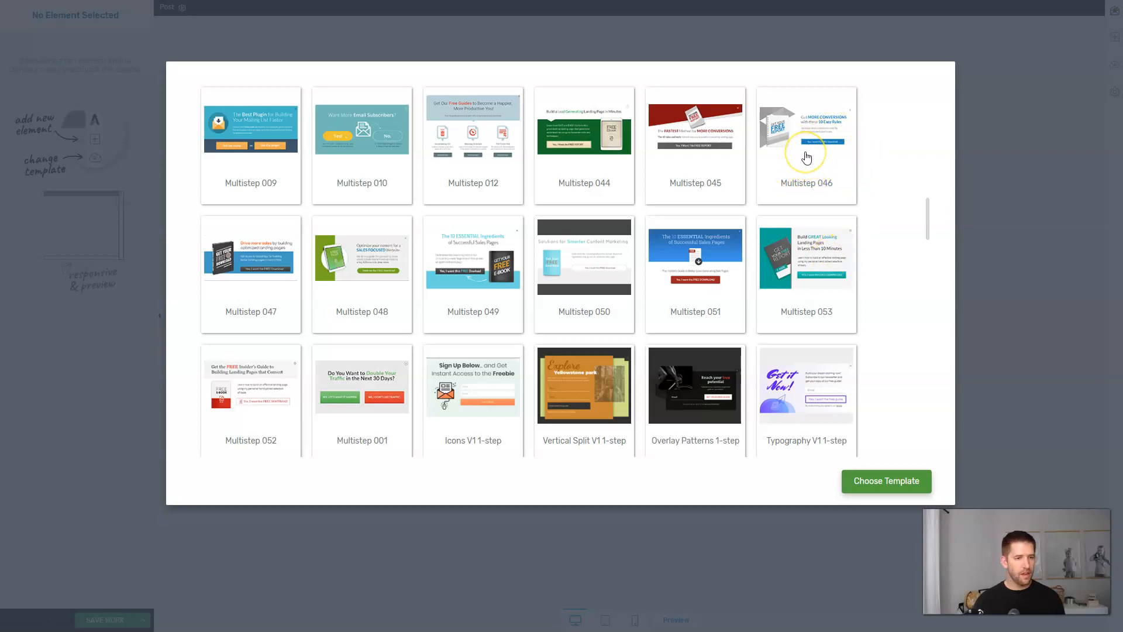
click(257, 302)
click(258, 298)
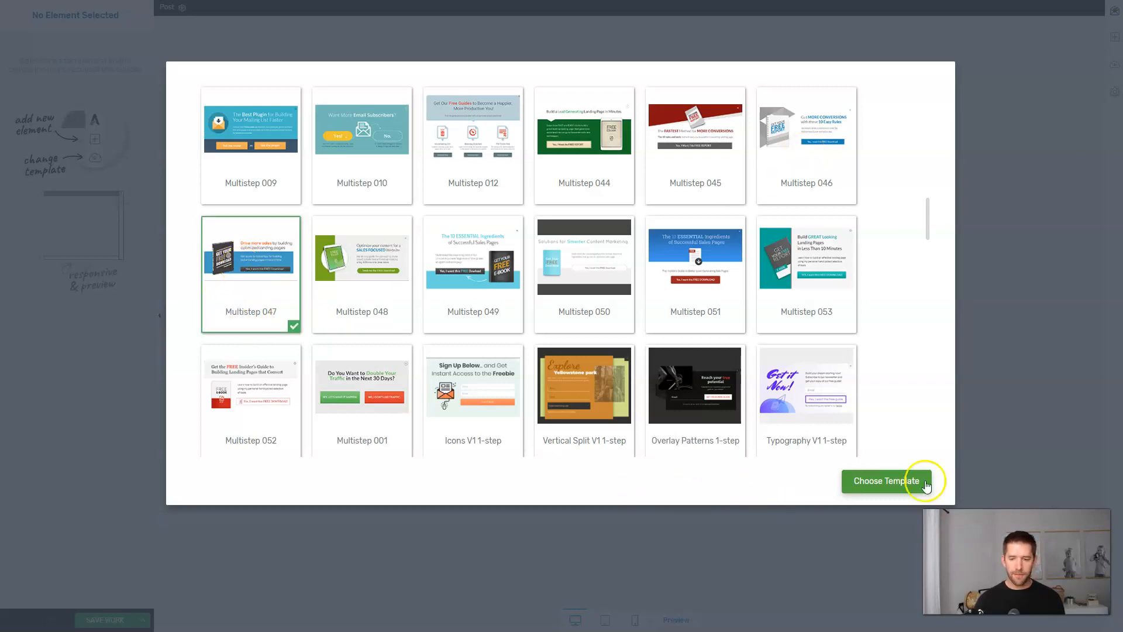
click(926, 485)
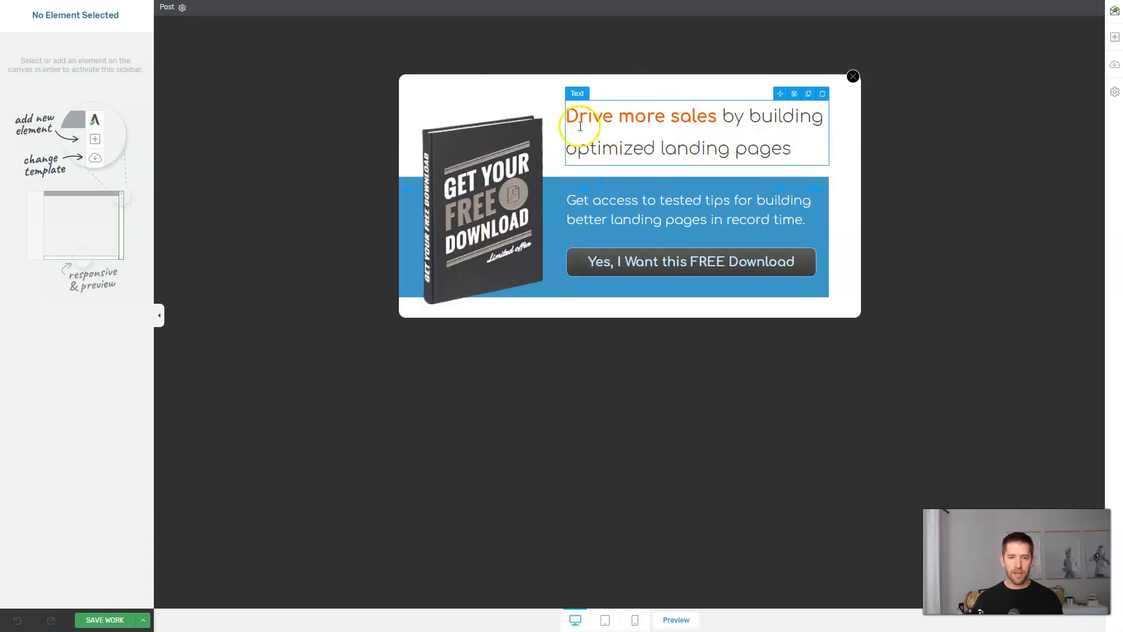
Change the headline to 'WAIT!!! You Forgot Your Checklist!', centered at 31 px.
drag(580, 126, 813, 144)
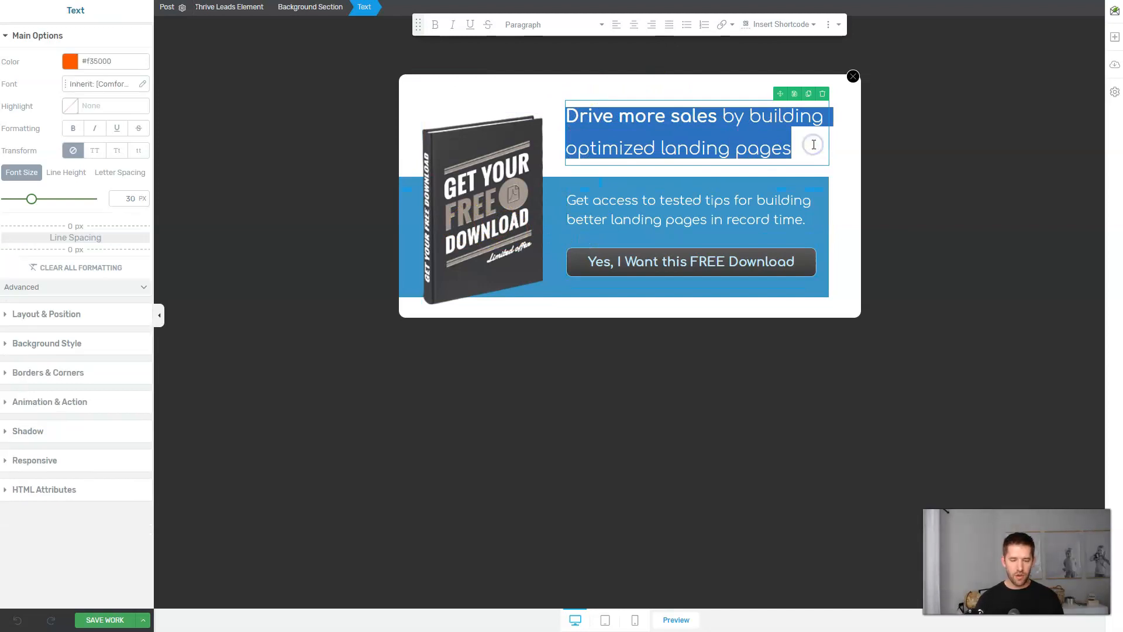
text(WAI)
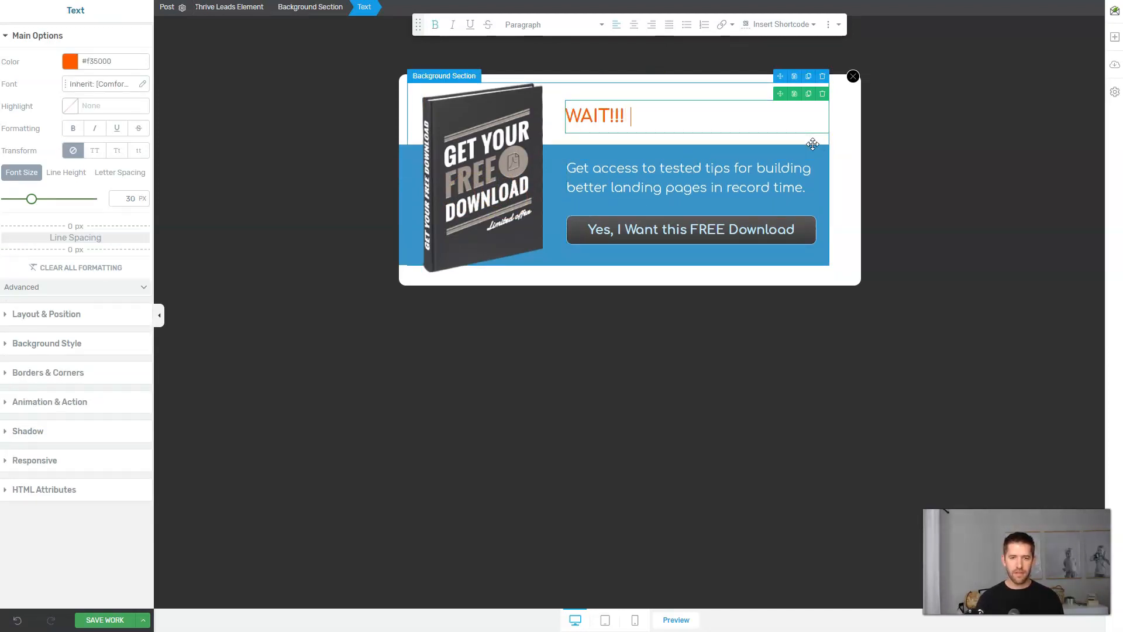
text(T!!!)
key(Return)
text(You forgot Your Checklist!)
click(596, 111)
triple_click(597, 111)
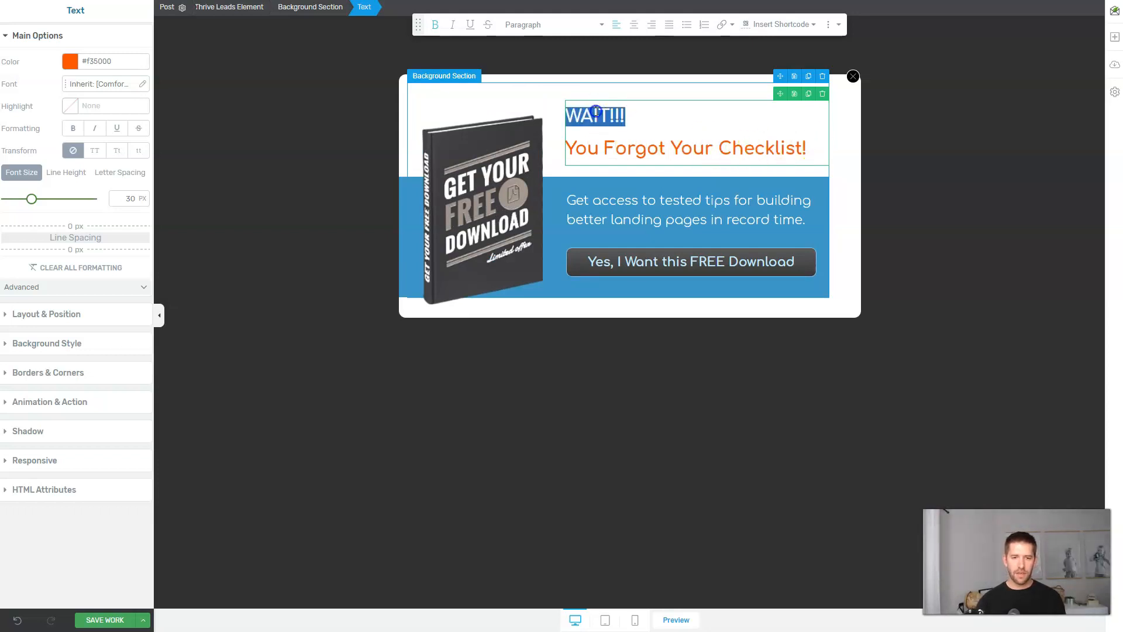
click(636, 24)
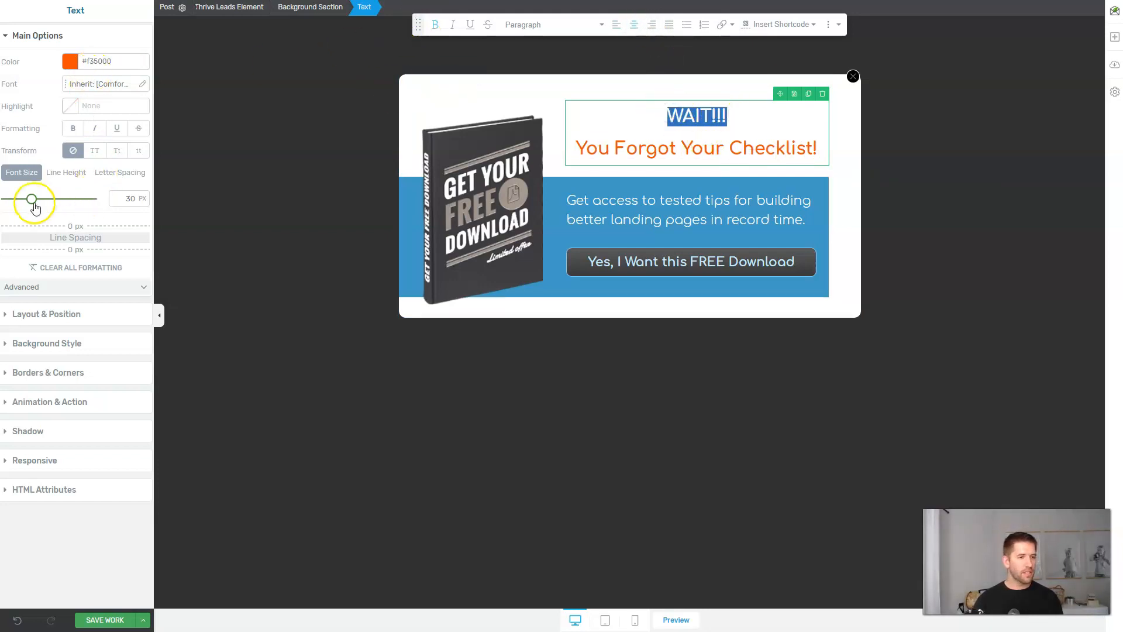
drag(32, 199, 34, 201)
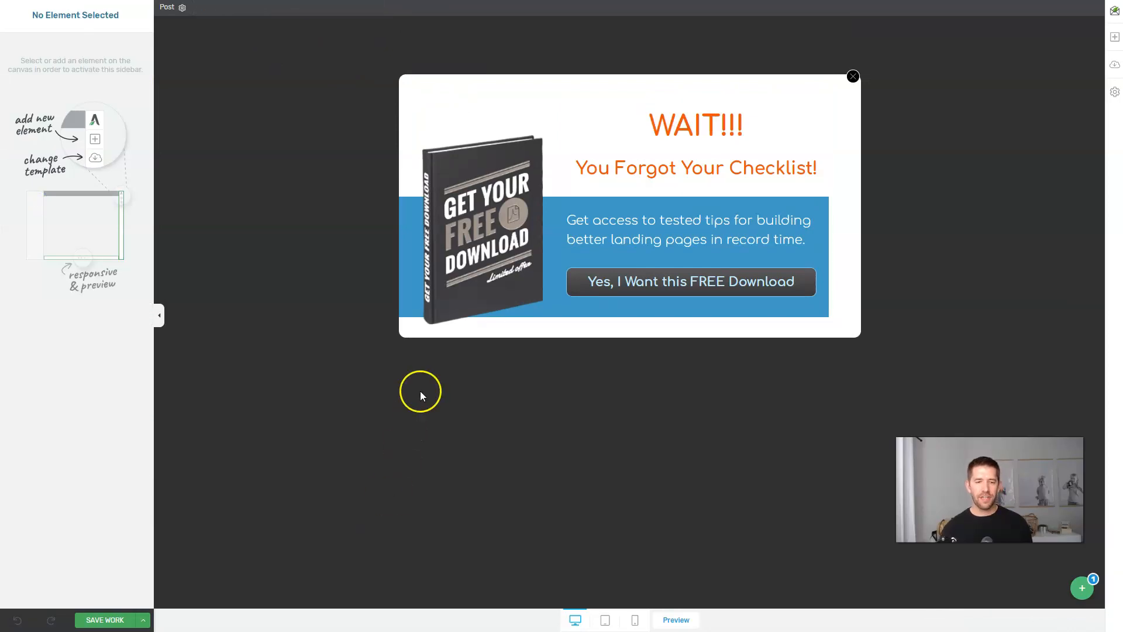
Replace the popup image with the Little Book of Sales Funnels cover, then switch to State 1.
click(481, 206)
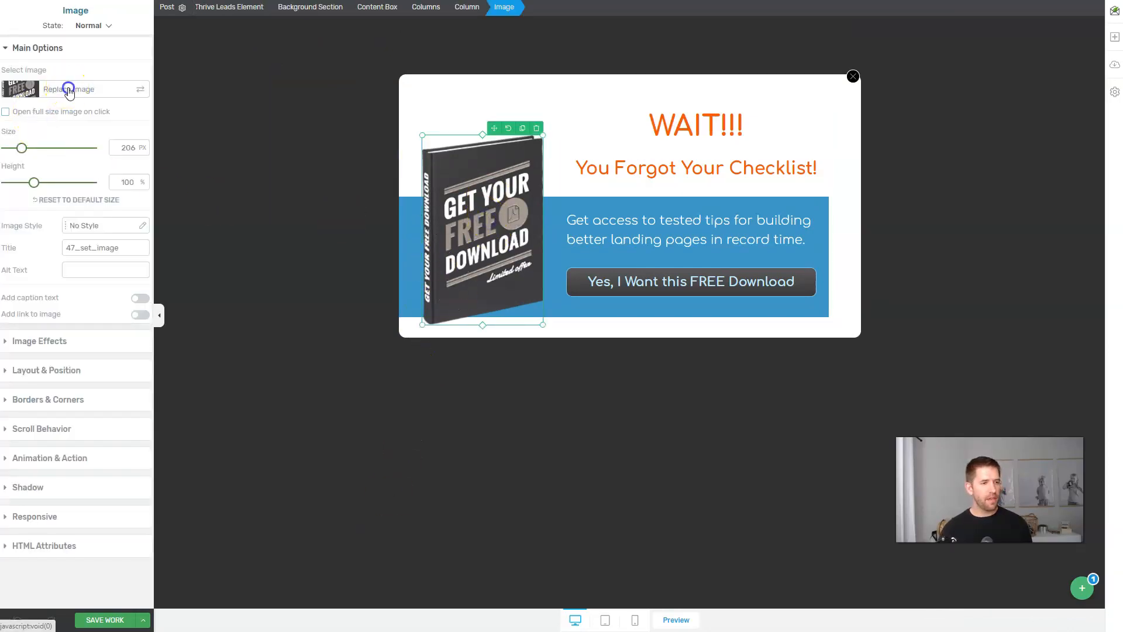
click(68, 91)
click(182, 153)
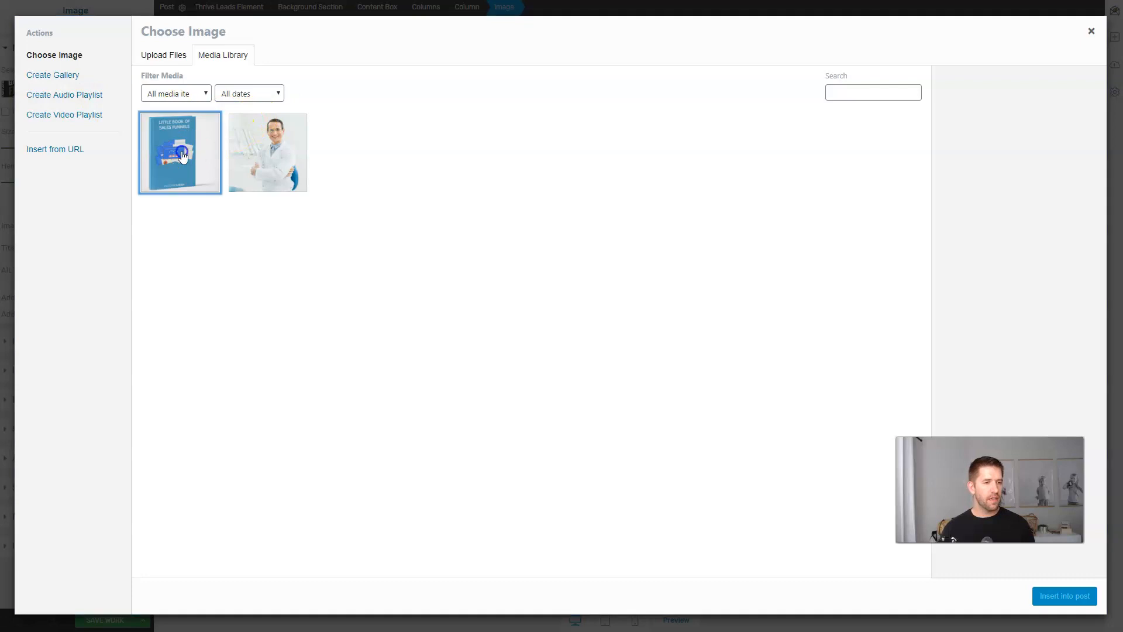
click(1065, 596)
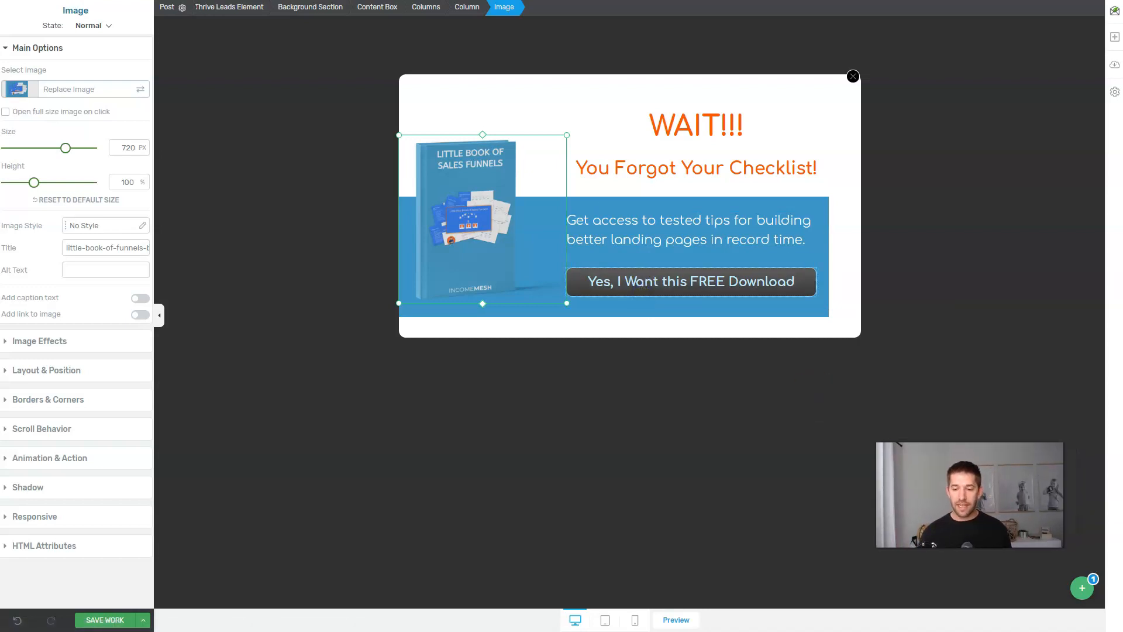
click(1098, 589)
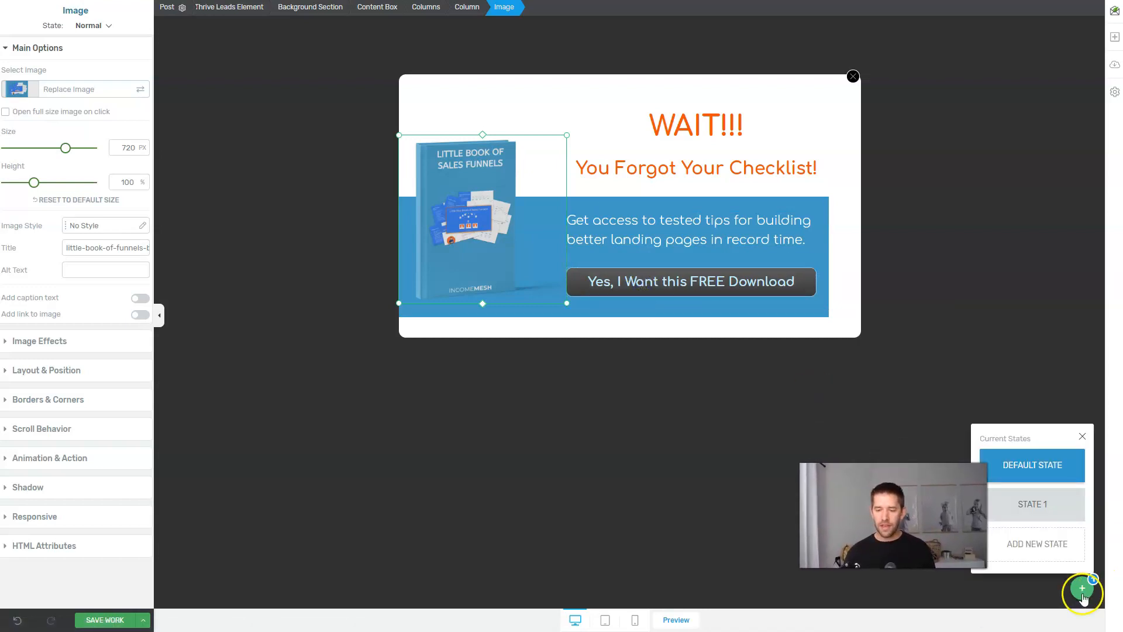
click(1045, 514)
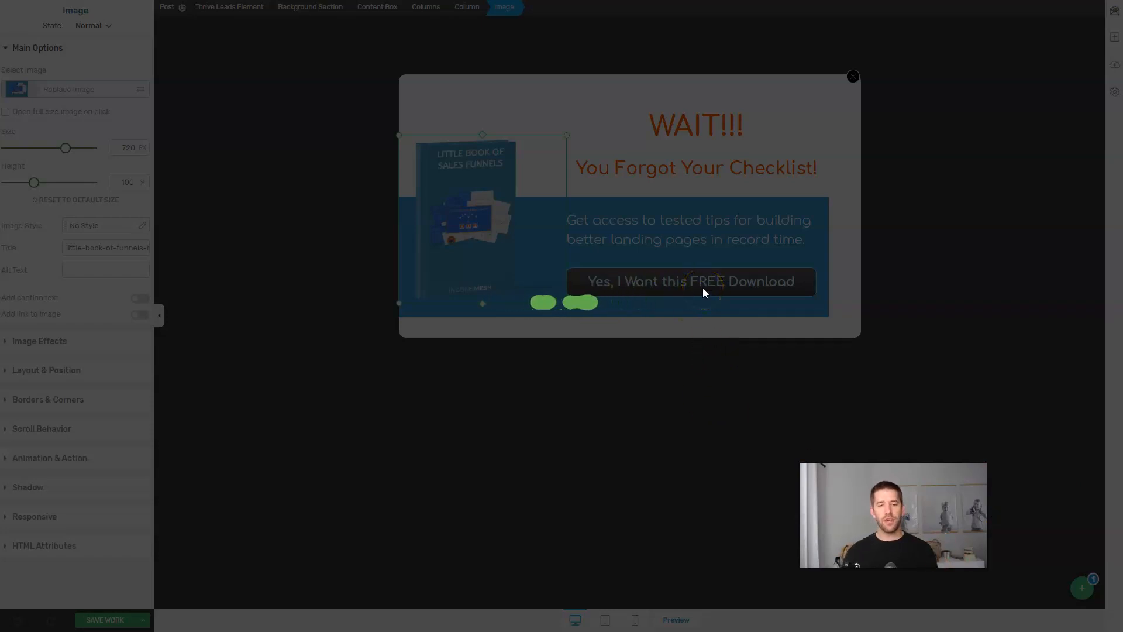
Swap the popup's book image for the Little Book of Sales Funnels and change 'Product' to 'Checklist'.
click(663, 424)
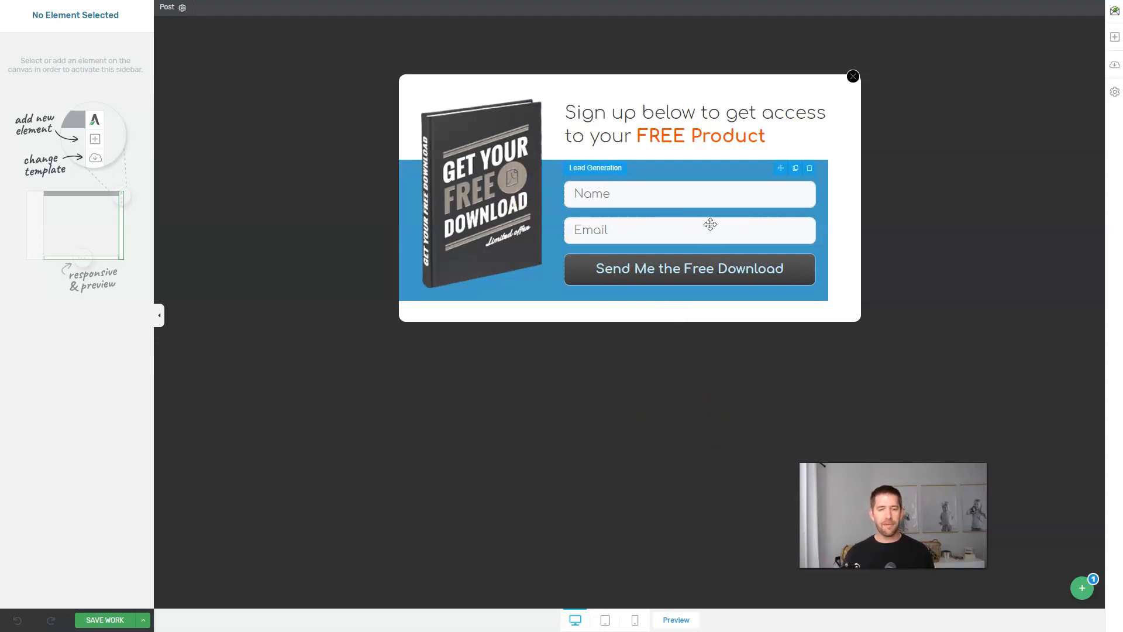
click(477, 211)
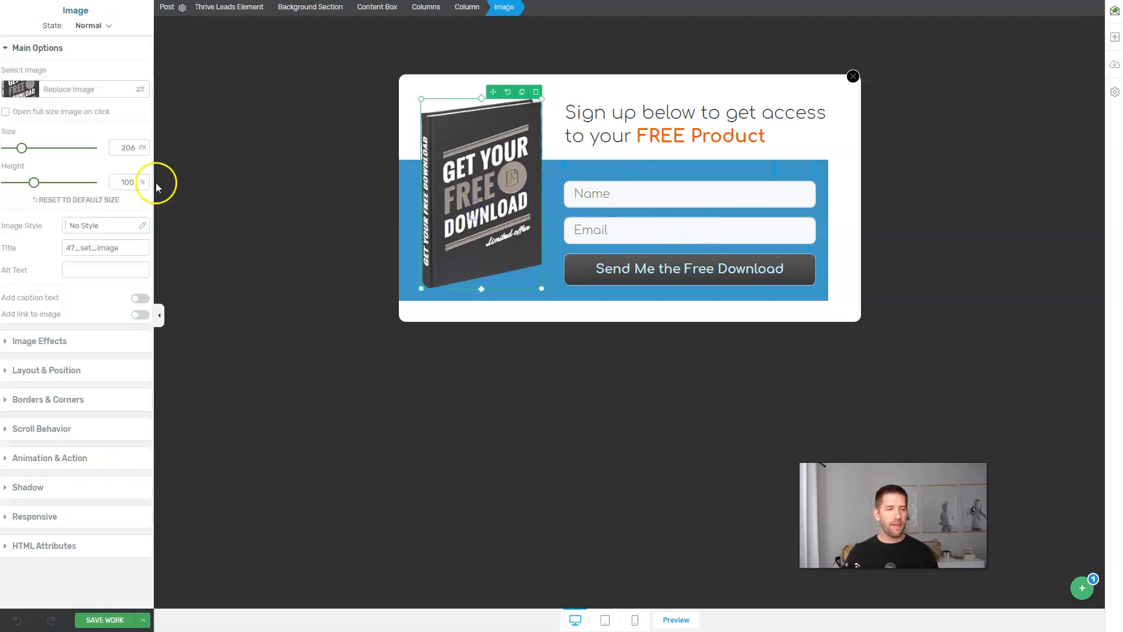
click(78, 93)
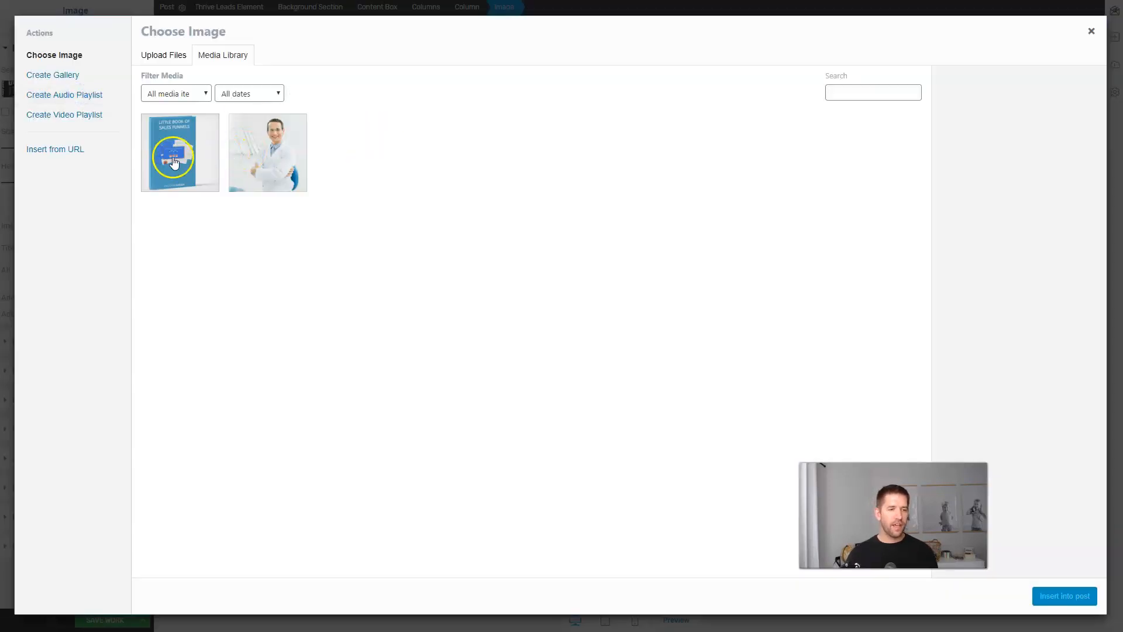
click(179, 152)
click(1058, 595)
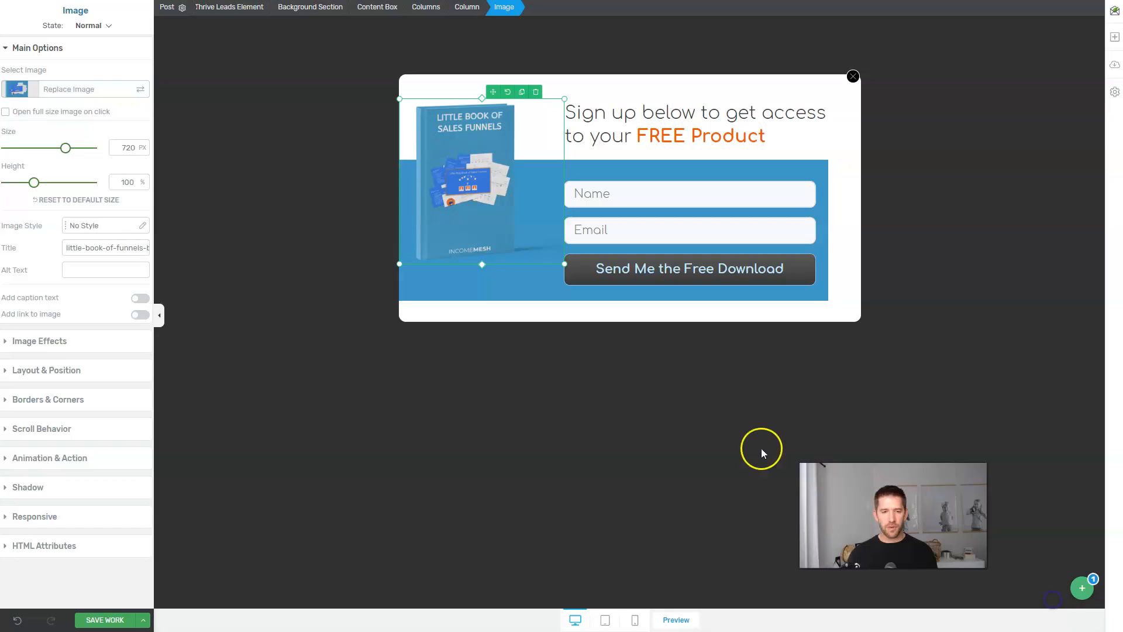
click(451, 373)
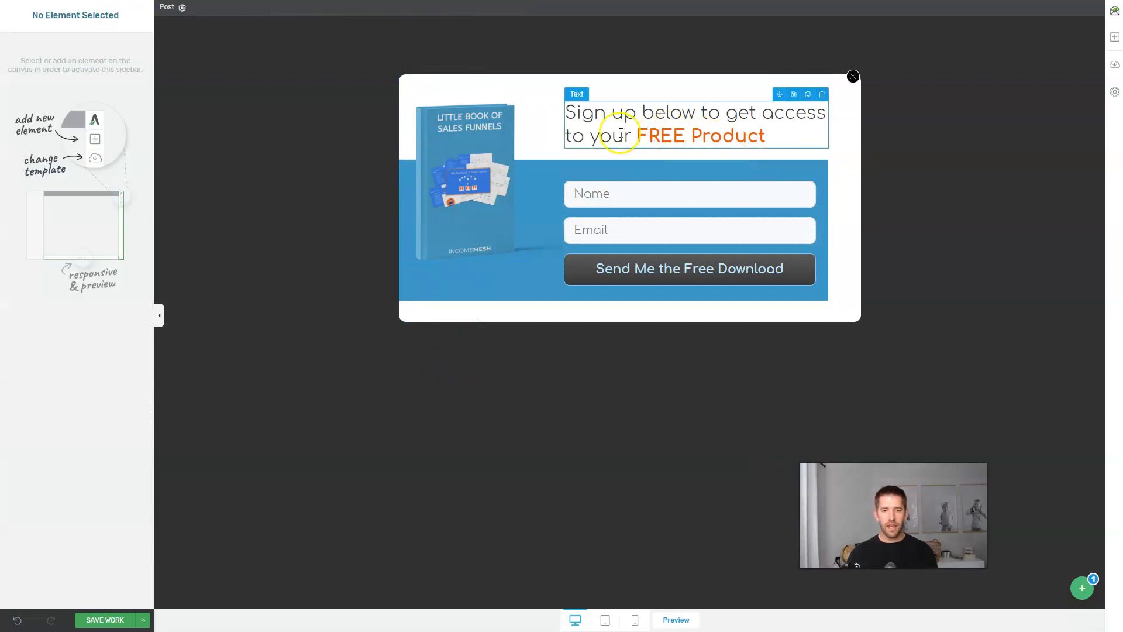
double_click(693, 130)
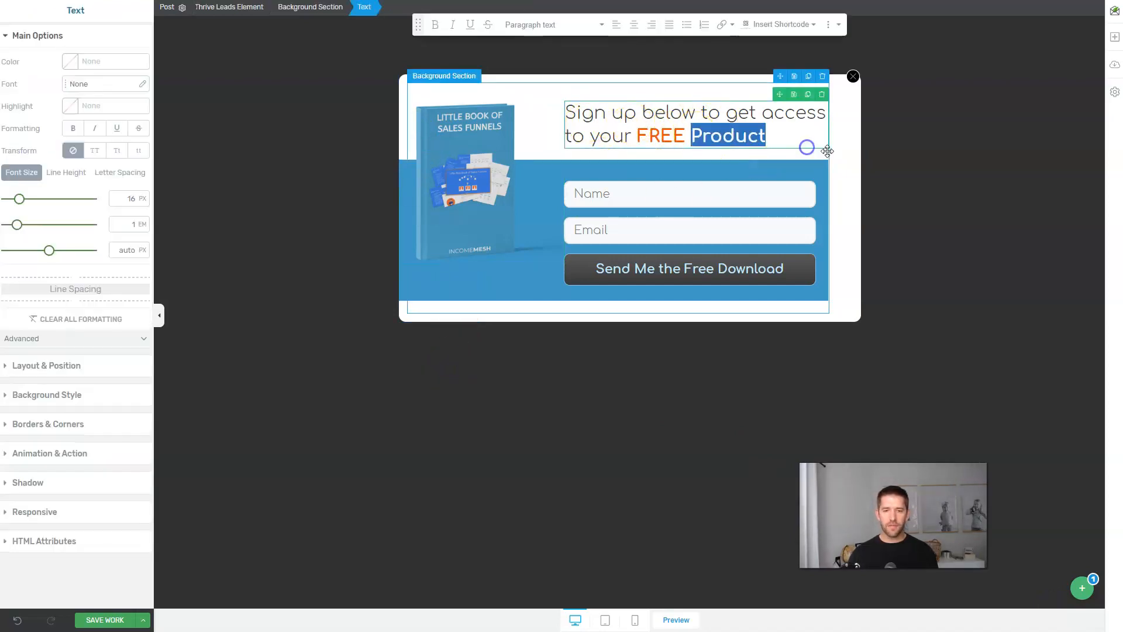
text(Checklis)
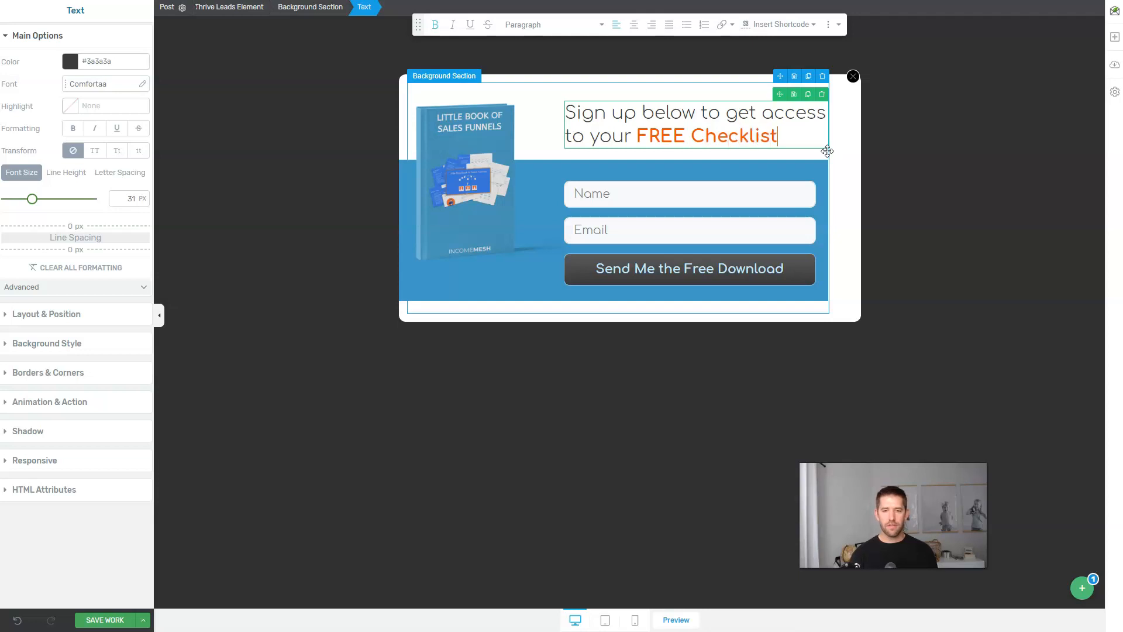
Connect the sign-up form to the MailerLite Checklist mailing list.
click(763, 231)
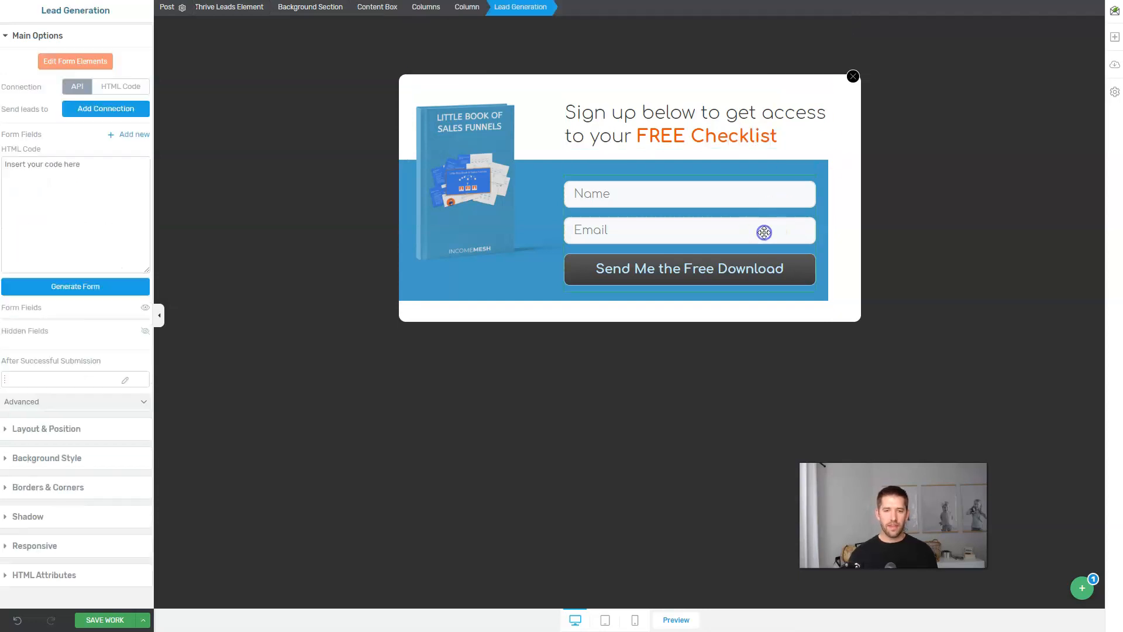
click(98, 111)
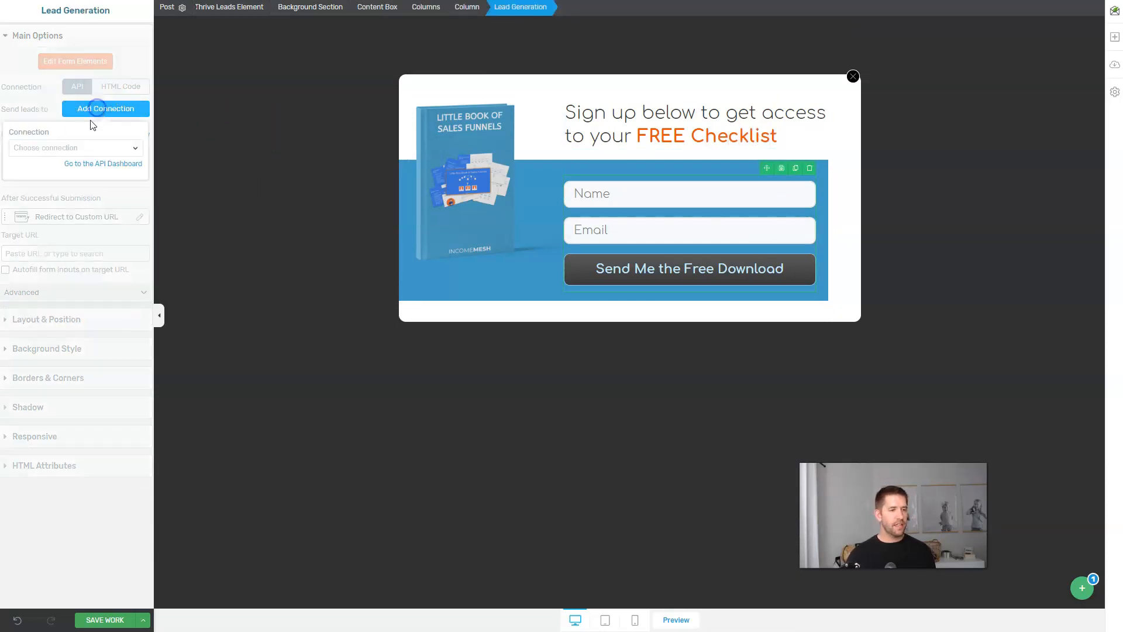
click(73, 148)
click(51, 195)
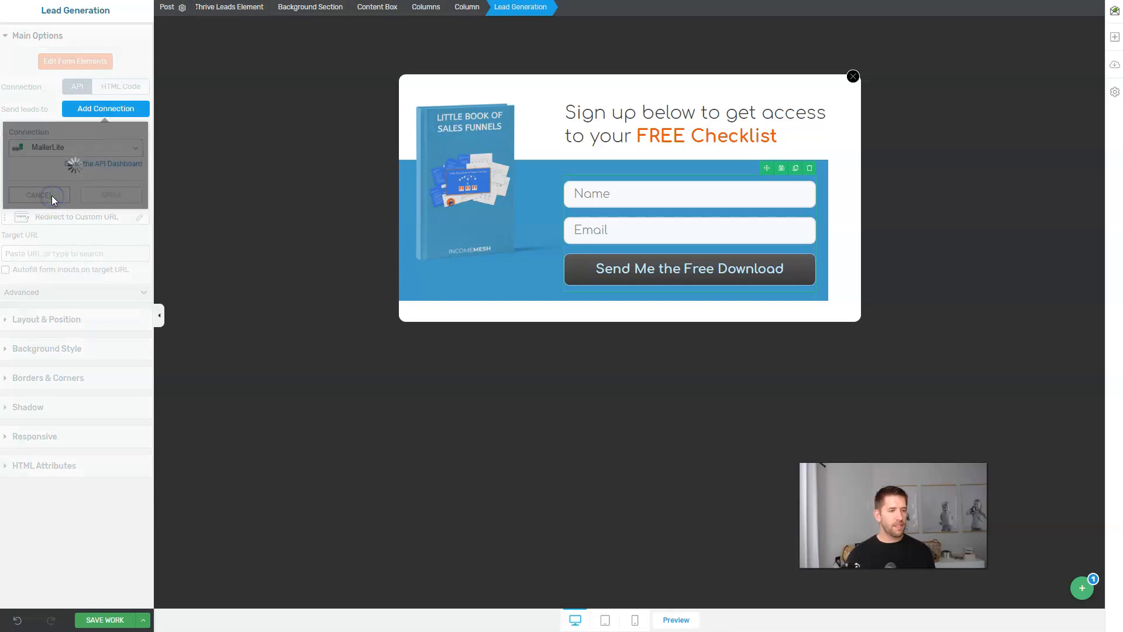
click(70, 204)
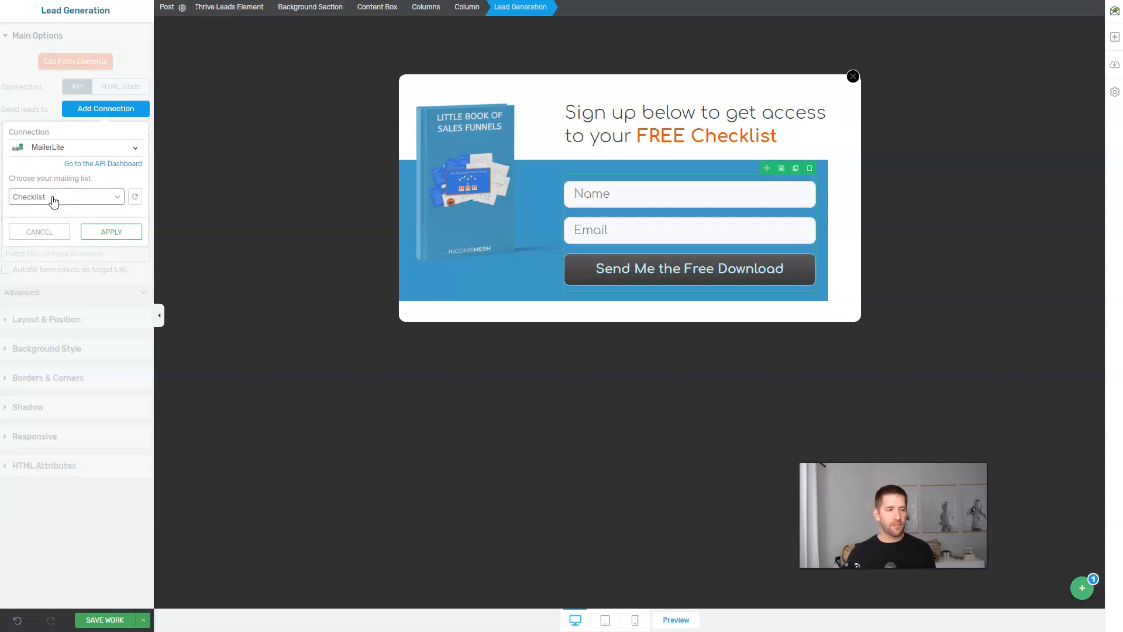
click(112, 233)
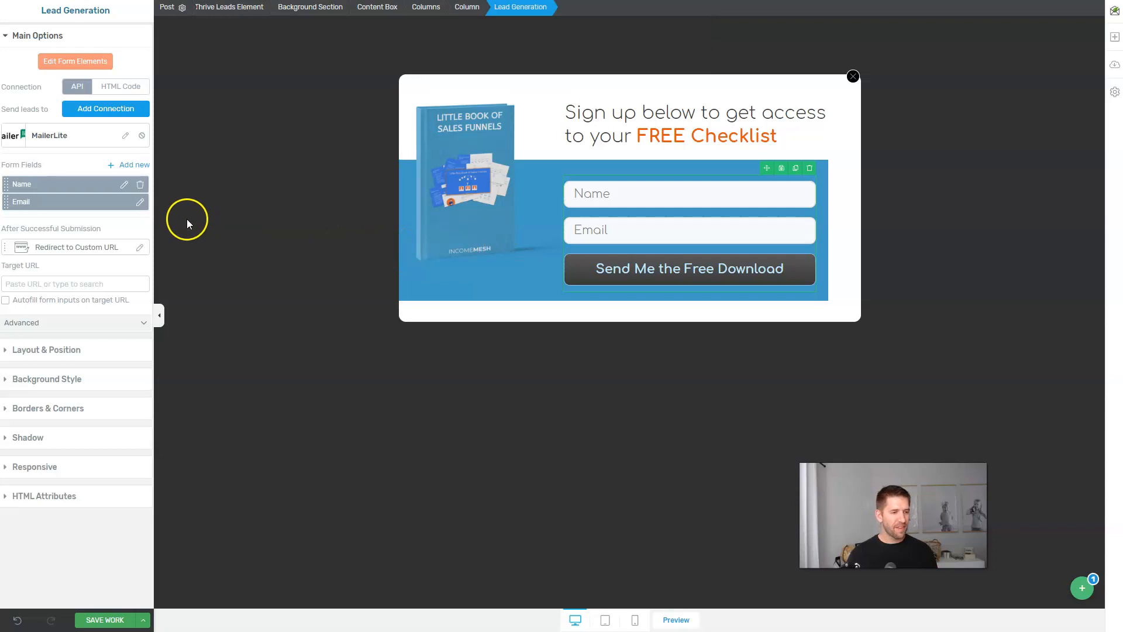
Enter the post-signup redirect URL, then save the work and exit the editor.
click(66, 283)
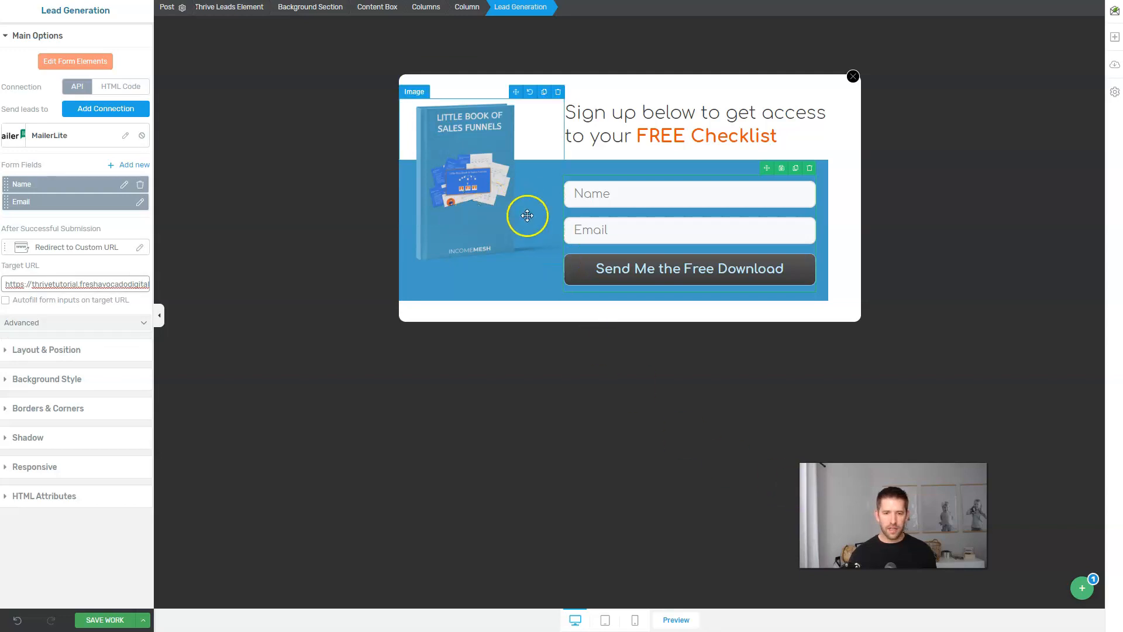
click(1082, 588)
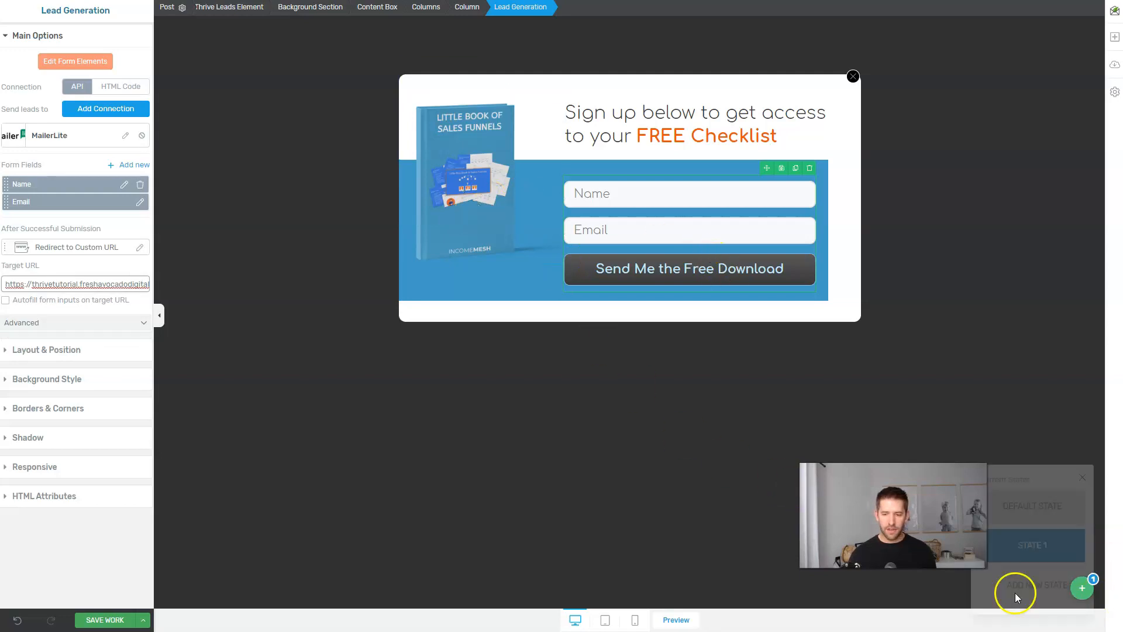
click(142, 619)
click(62, 566)
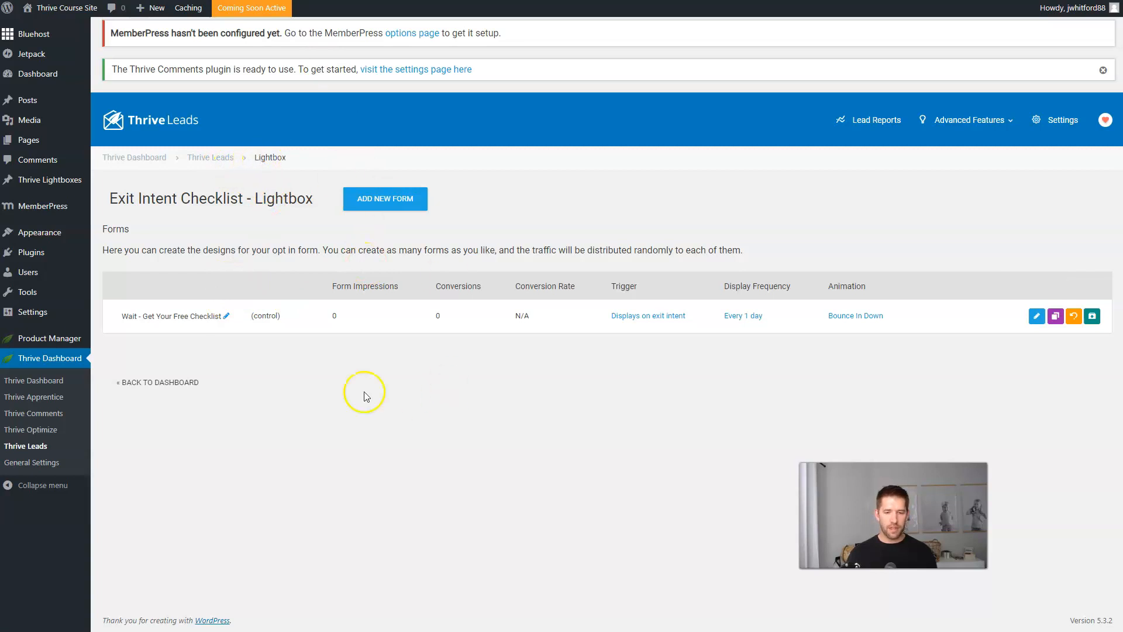
Turn the Exit Intent Checklist lightbox on for desktop and mobile, then open its Display Settings.
click(219, 162)
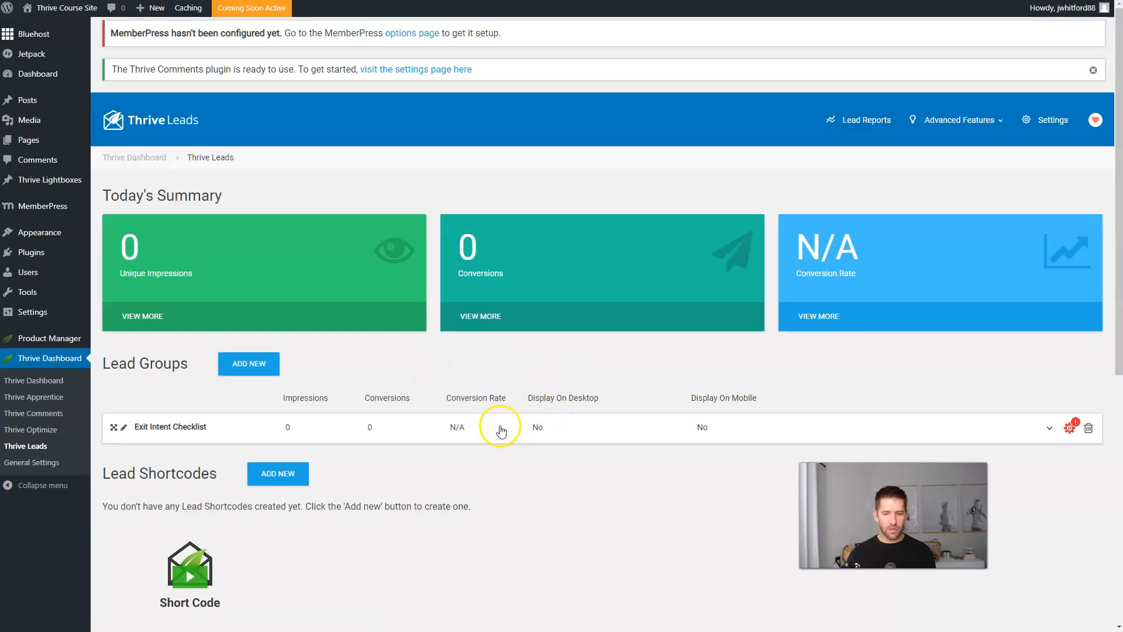
click(501, 431)
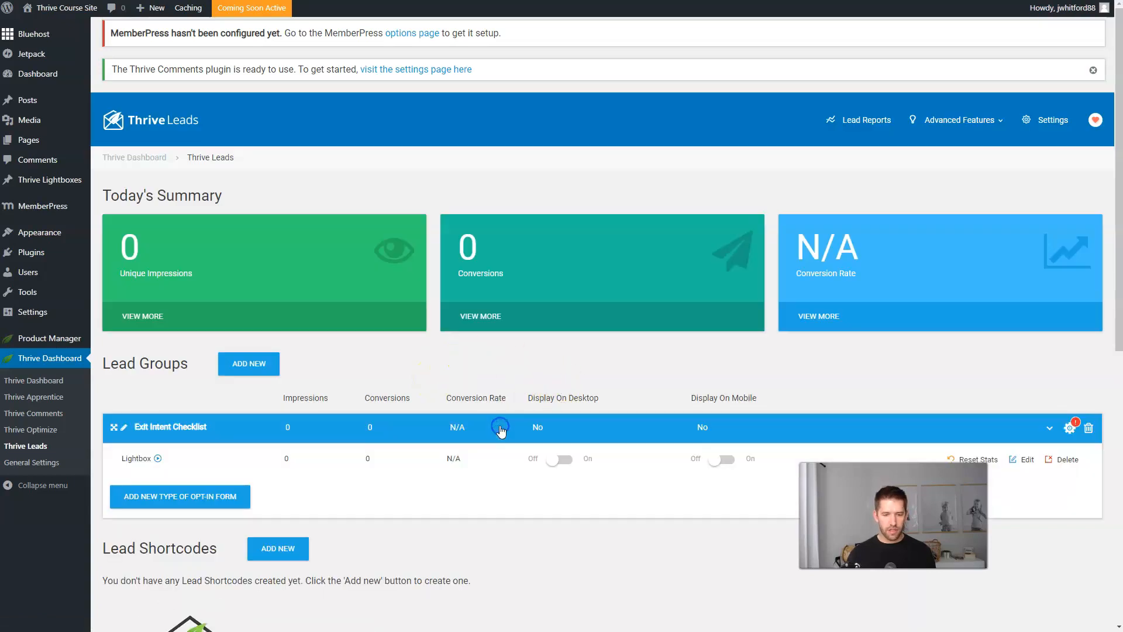
click(558, 465)
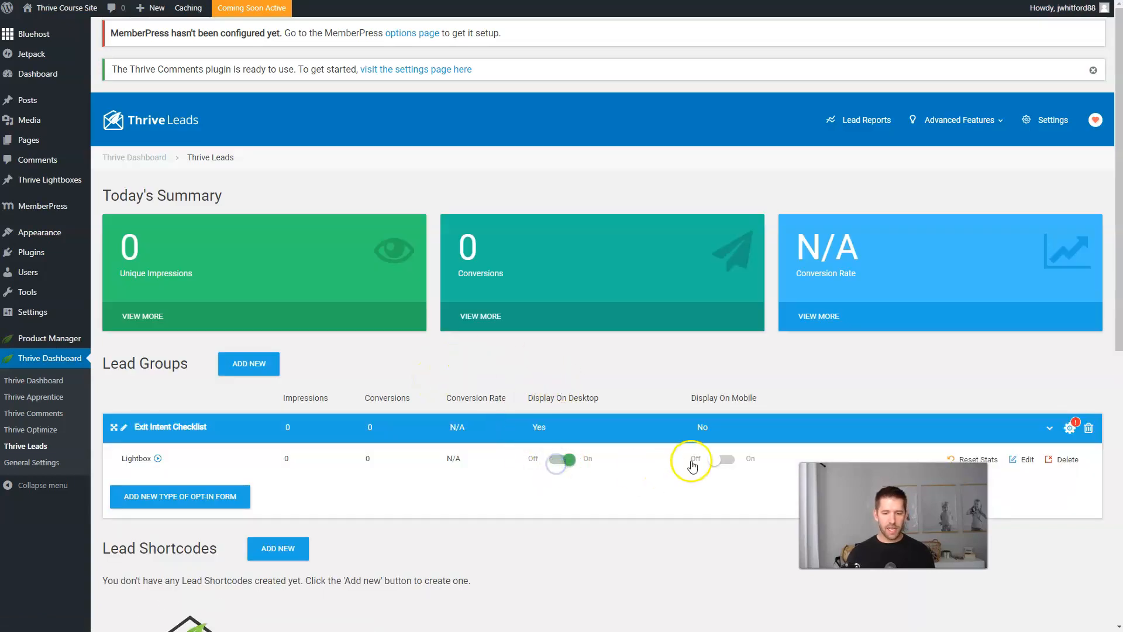
click(722, 461)
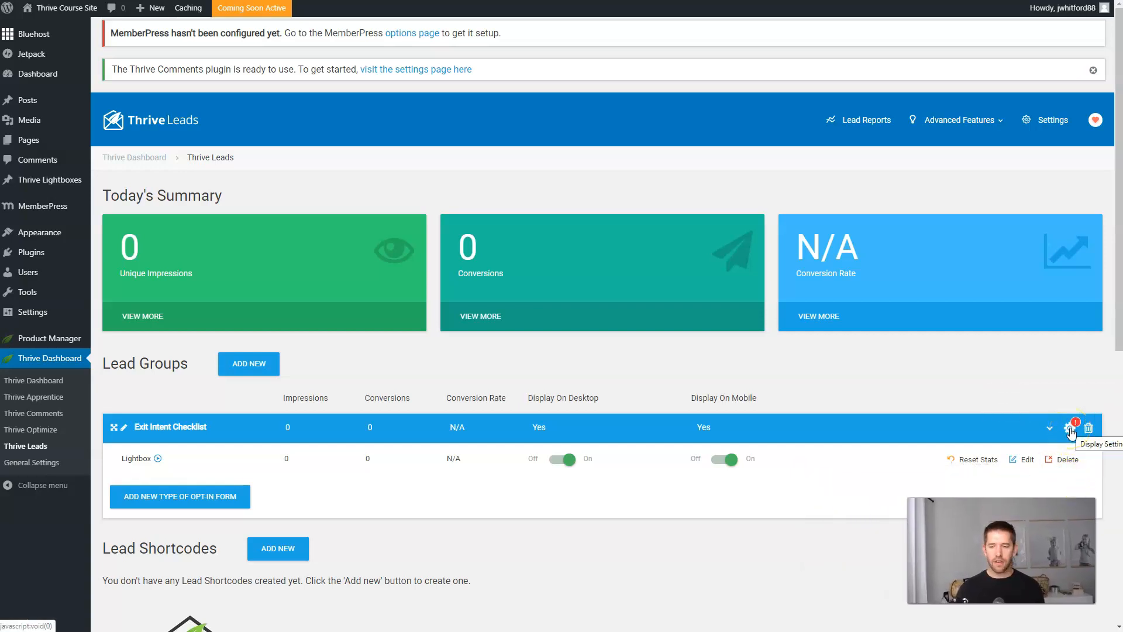
click(1071, 430)
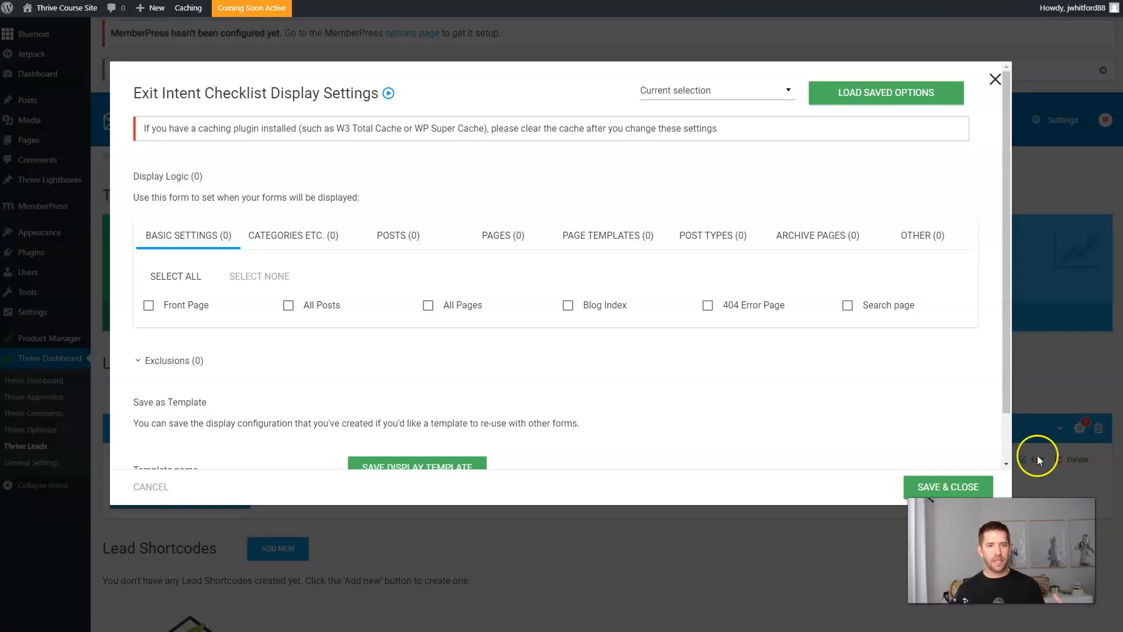
Tick Front Page, All Posts, All Pages, Blog Index, 404 Error Page and Search page, then Save & Close.
click(147, 308)
click(289, 306)
click(428, 305)
click(567, 305)
click(706, 307)
click(848, 306)
scroll(785, 374, down, 1)
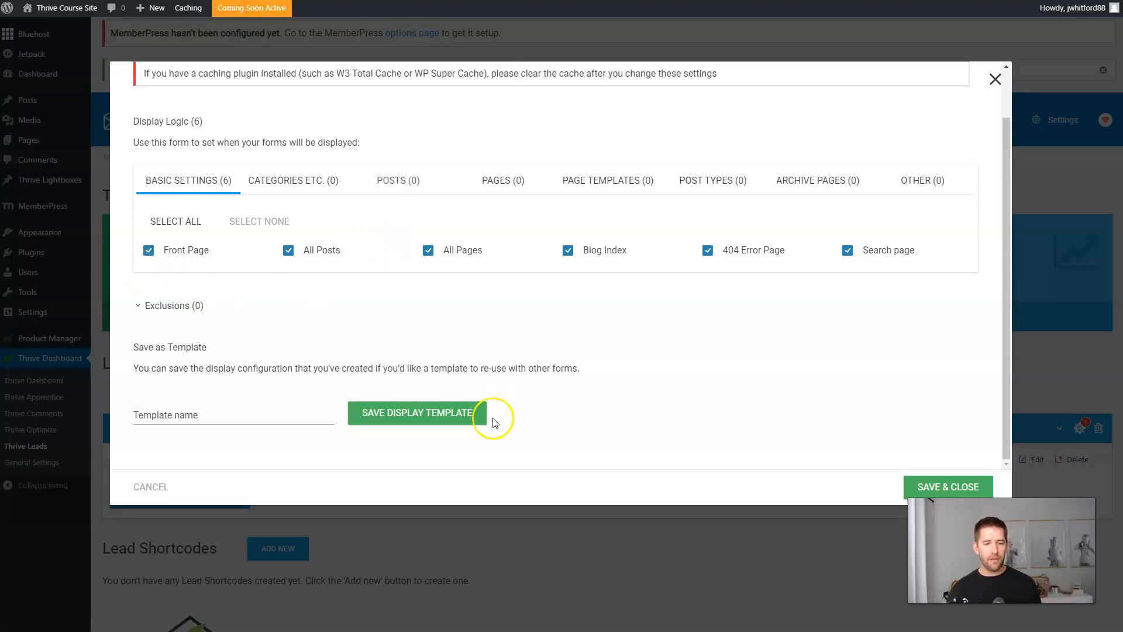
click(912, 482)
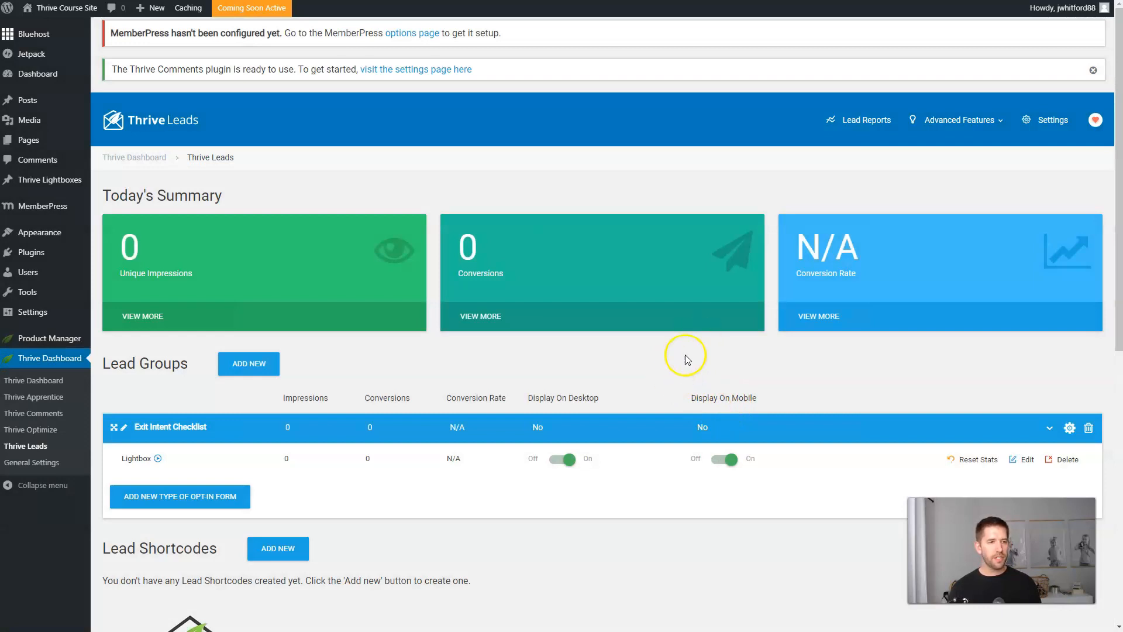
Open the site in an incognito window.
mouse_move(71, 8)
right_click(82, 27)
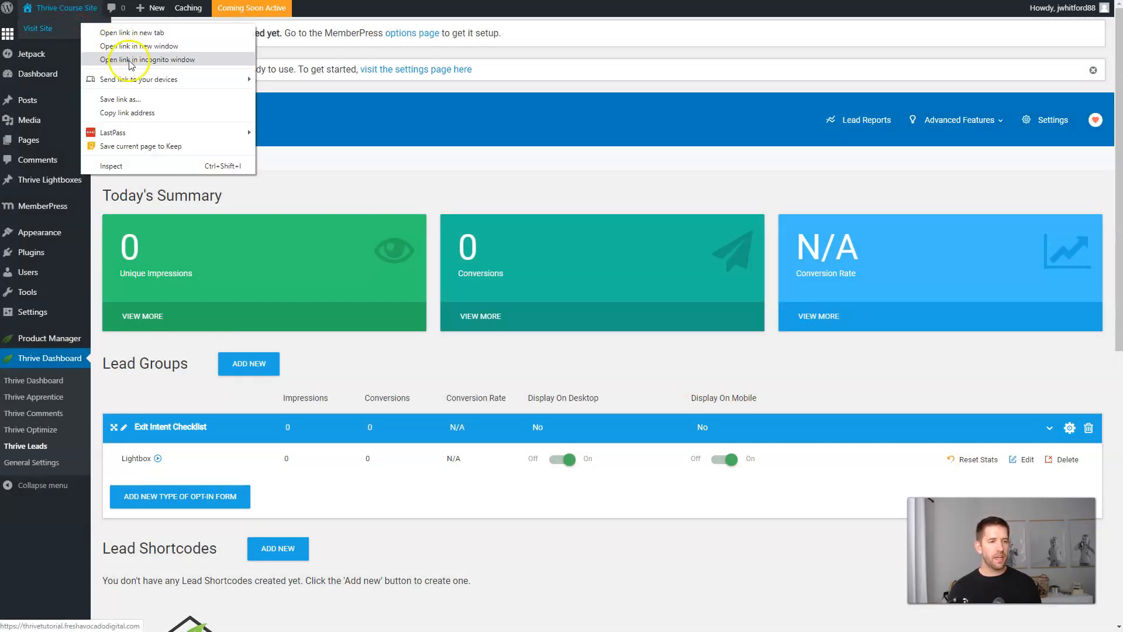
click(130, 60)
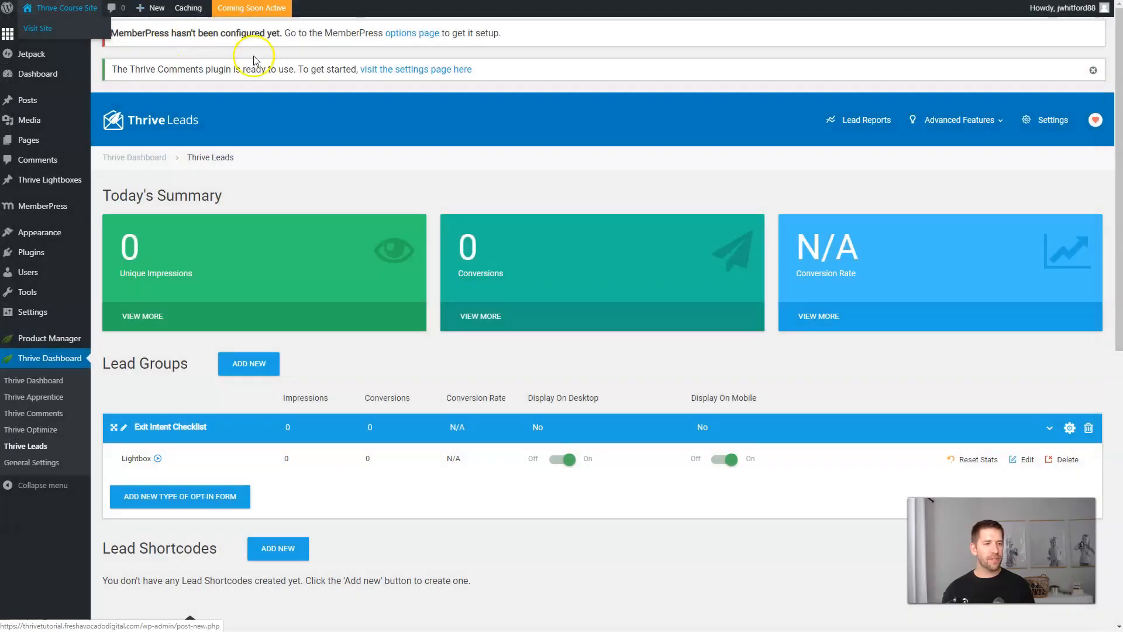
Launch the site out of Coming Soon mode and view the live front page incognito.
click(261, 9)
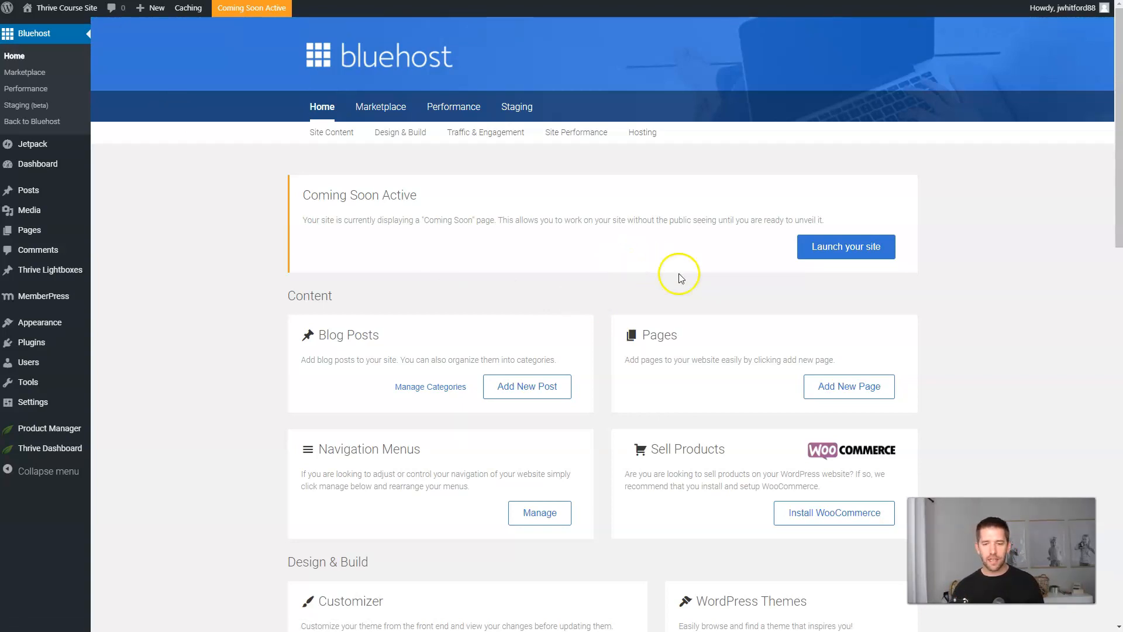
click(861, 248)
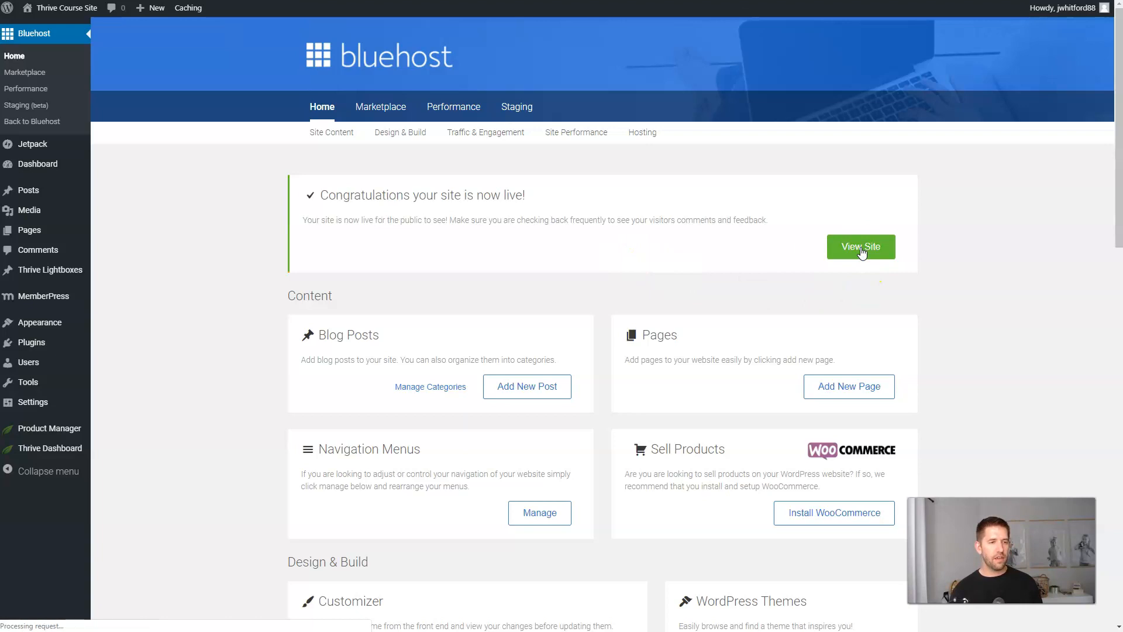
click(116, 22)
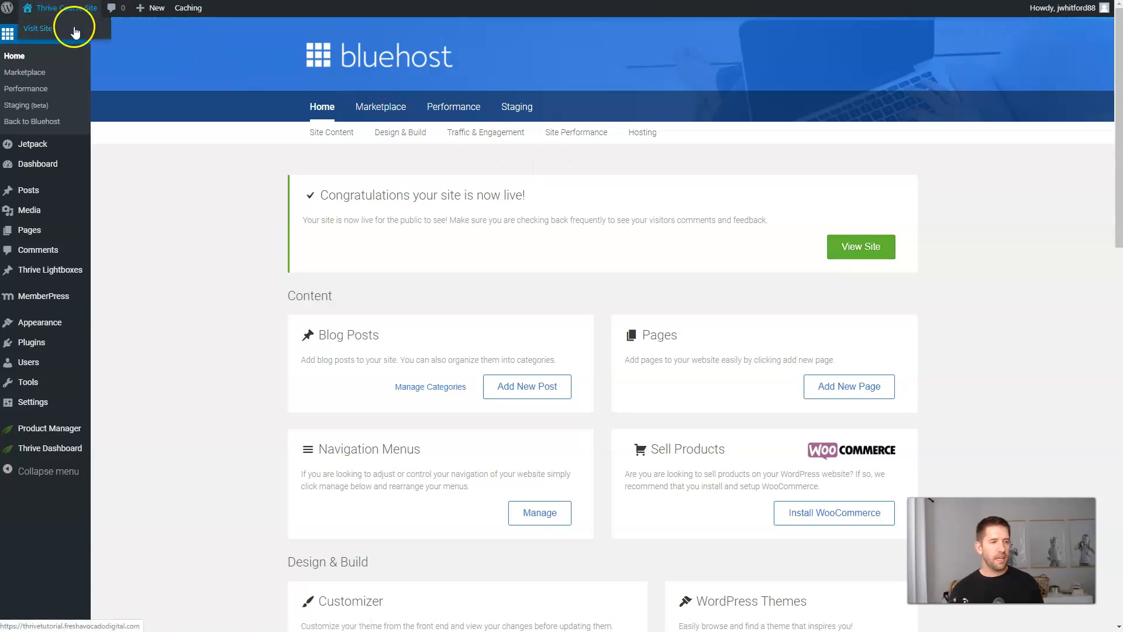
right_click(76, 27)
click(119, 63)
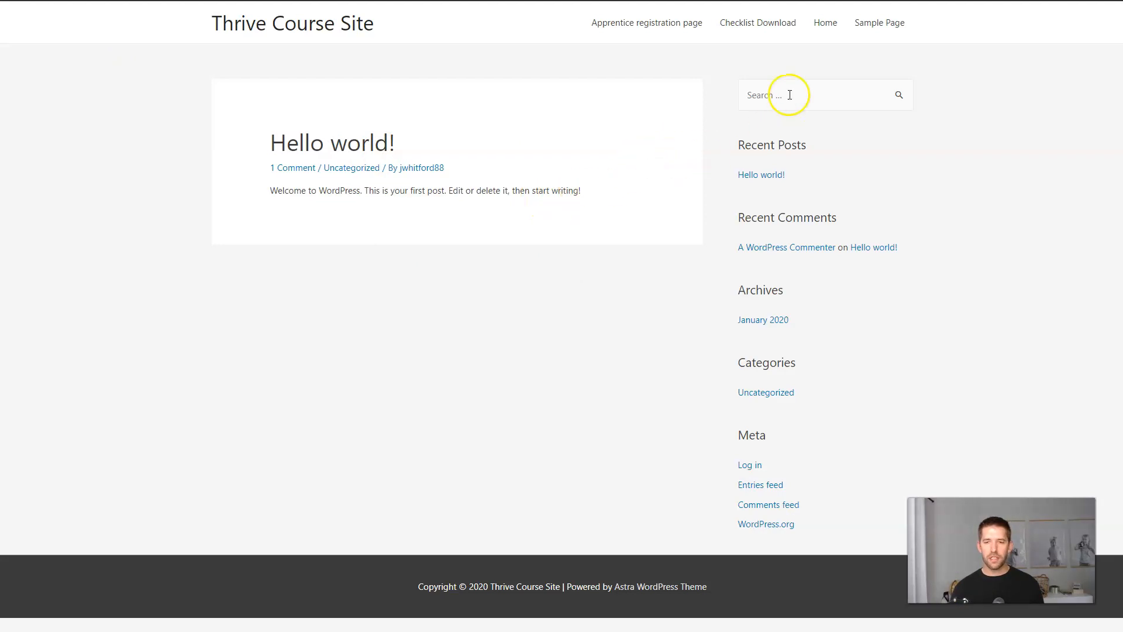
Scroll through the dentist landing page on the live Home page, then open Thrive Leads.
click(826, 28)
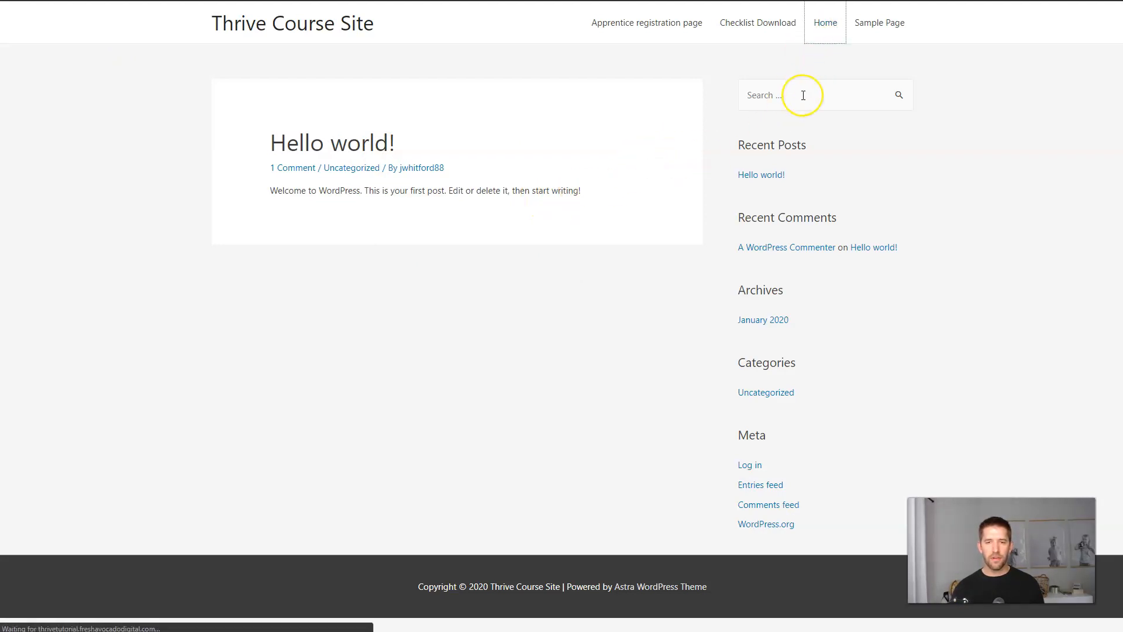
scroll(776, 119, down, 6)
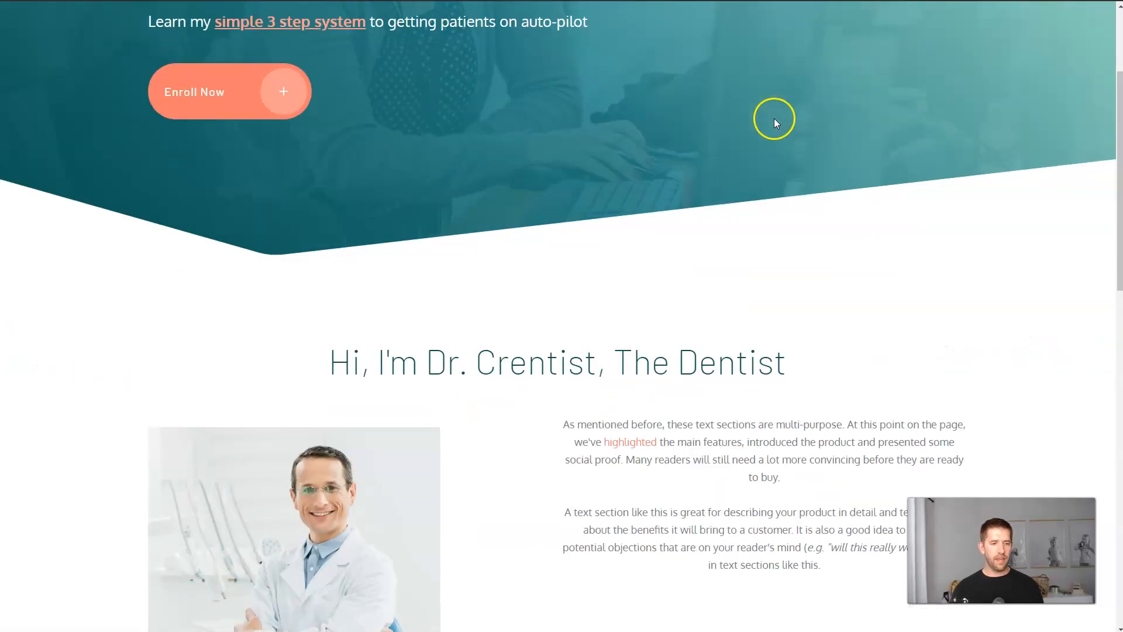
scroll(776, 123, down, 13)
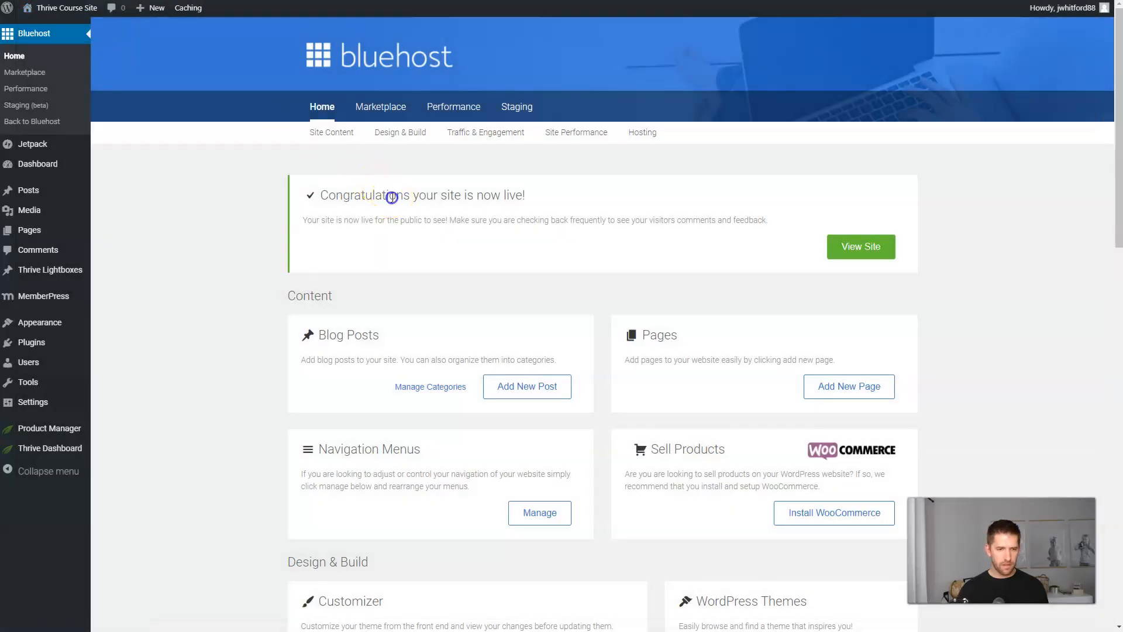
mouse_move(64, 448)
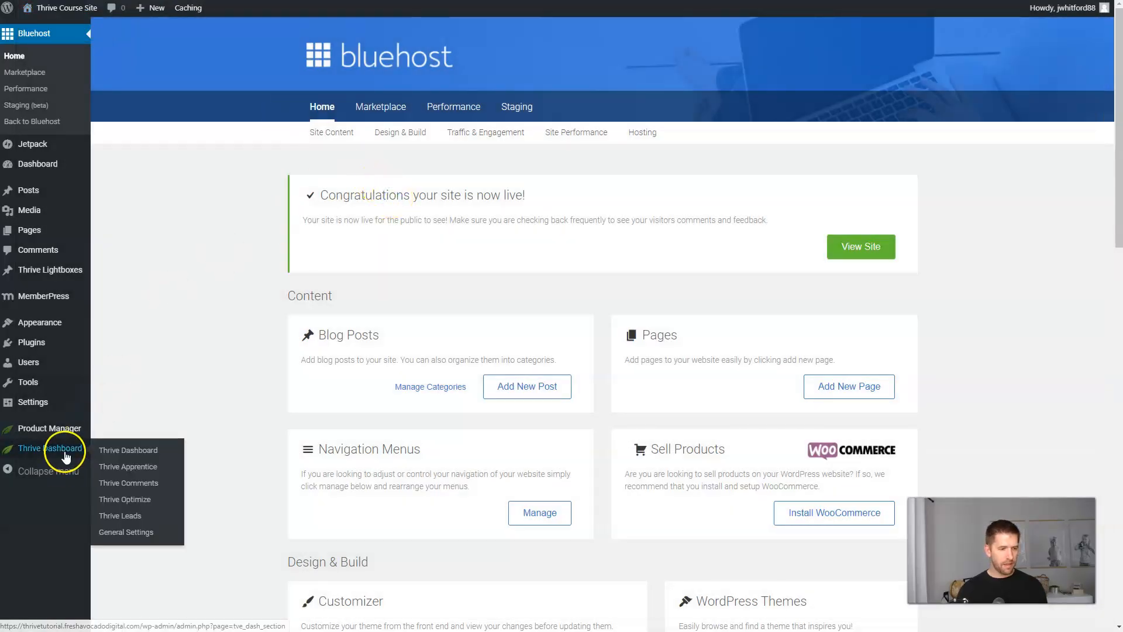
click(126, 517)
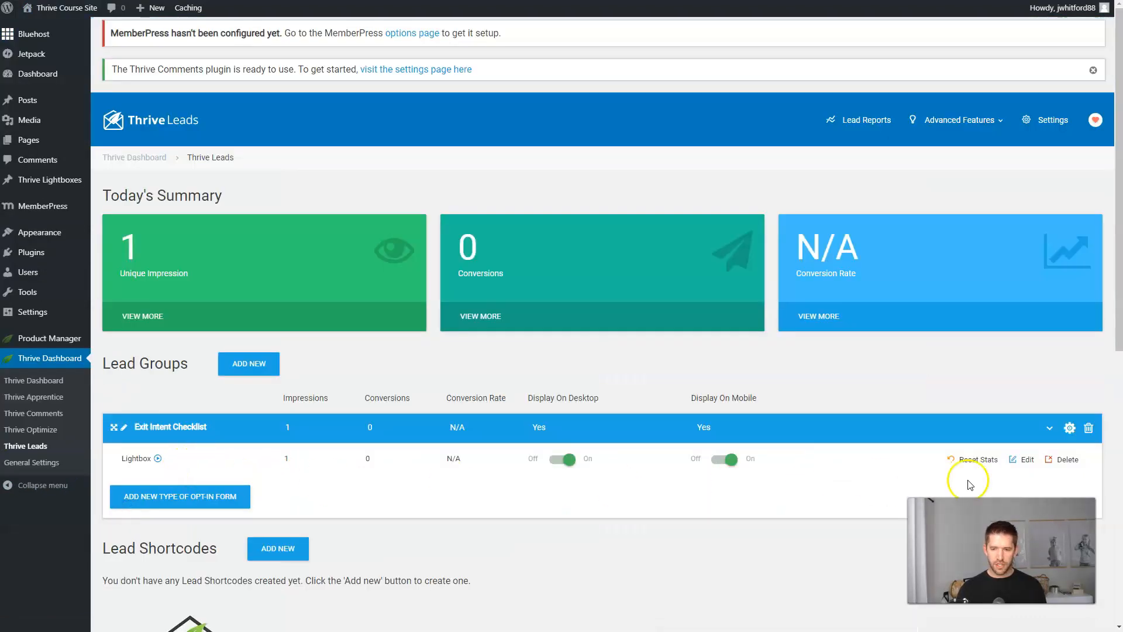
Submit the free checklist popup with a name and e-mail, view the thank-you page, then reload the homepage.
click(78, 28)
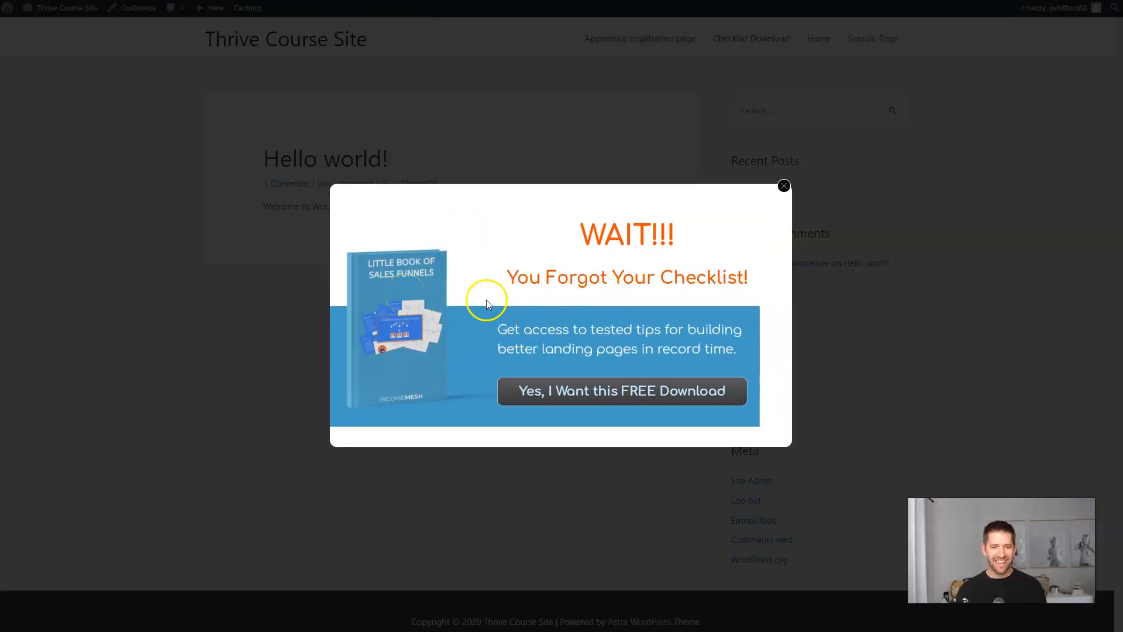
click(612, 388)
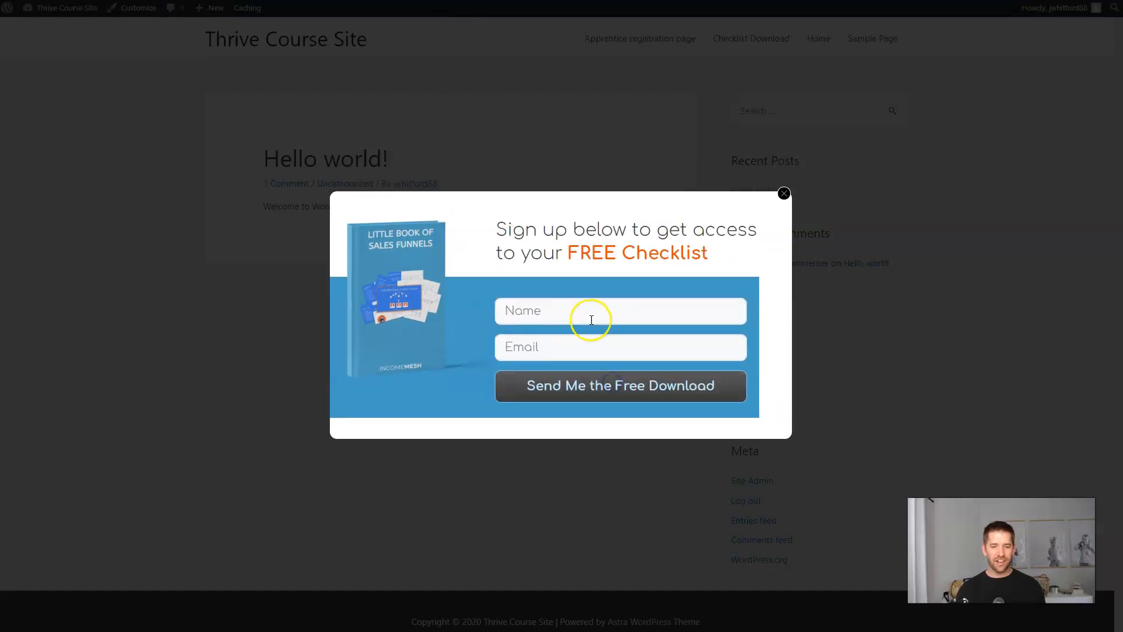
click(586, 313)
key(Down)
key(Return)
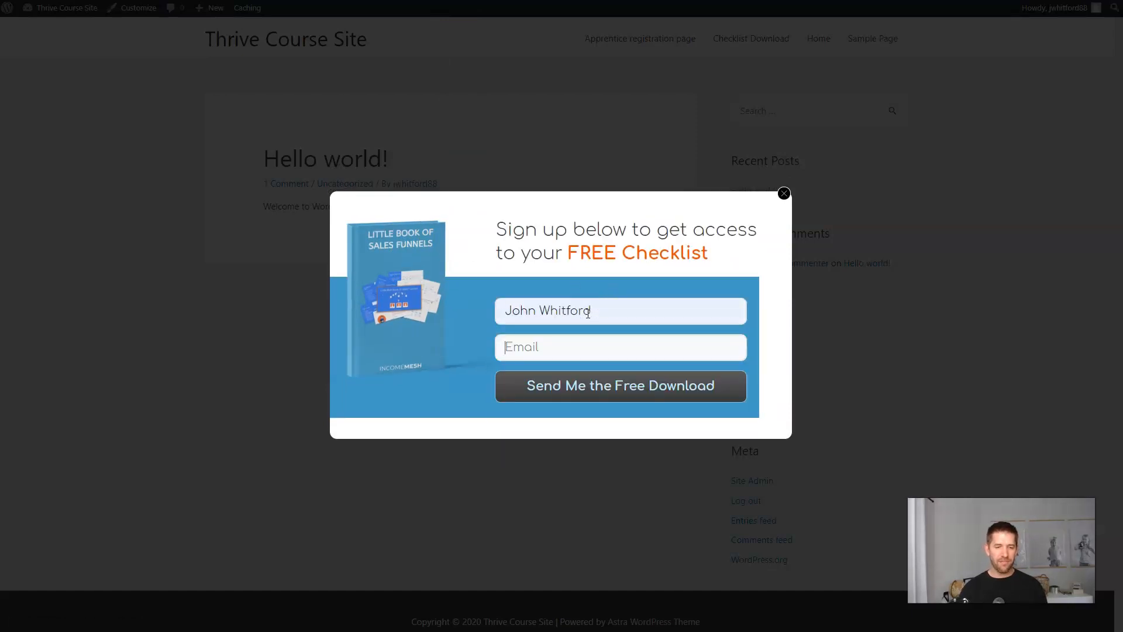
key(Return)
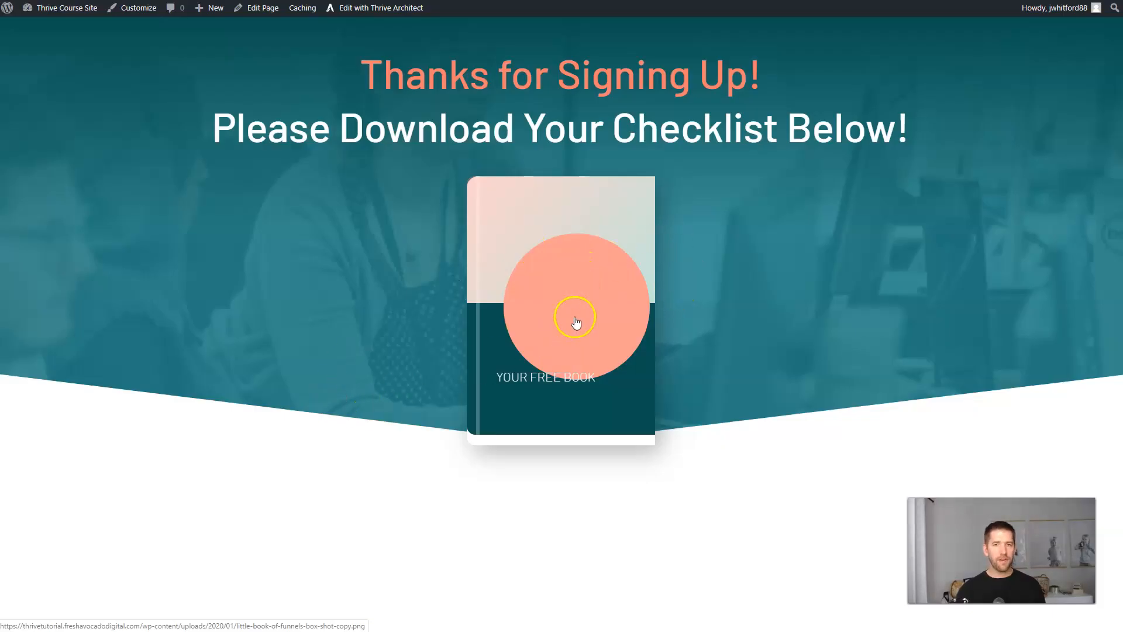
click(591, 300)
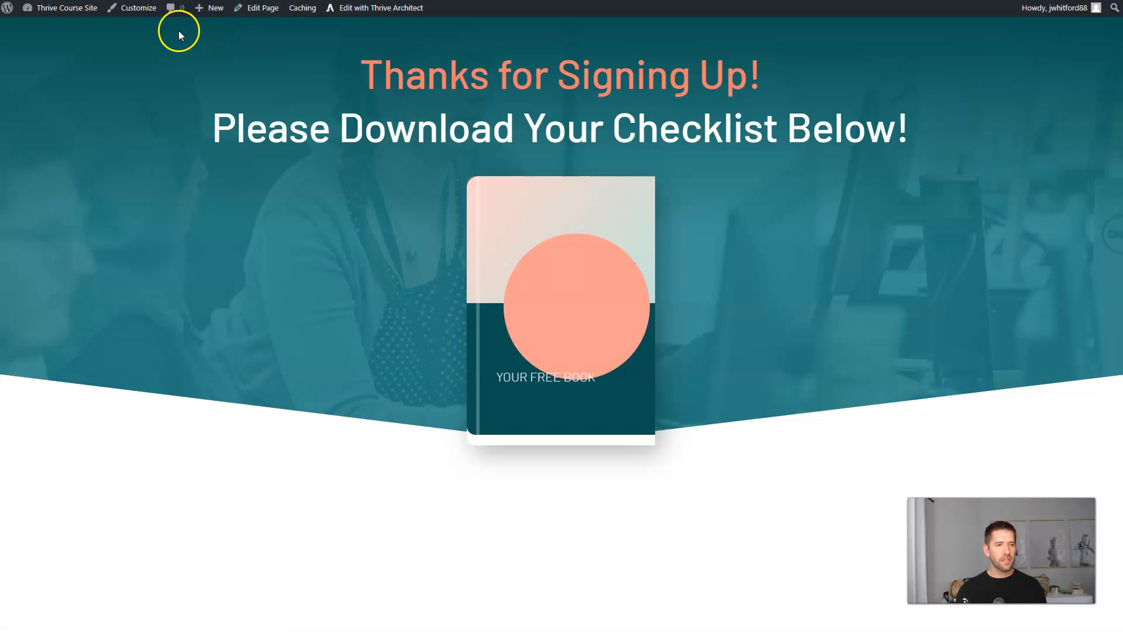
key(ctrl+l)
key(Return)
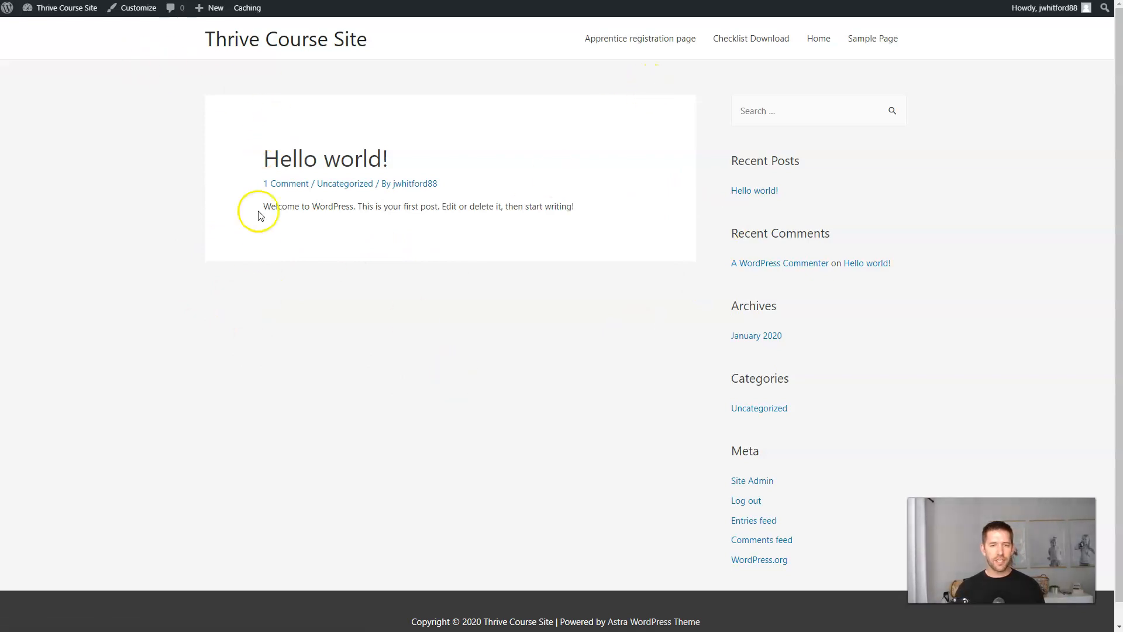
In Settings > Reading, set a static homepage to the Home page and save.
click(67, 26)
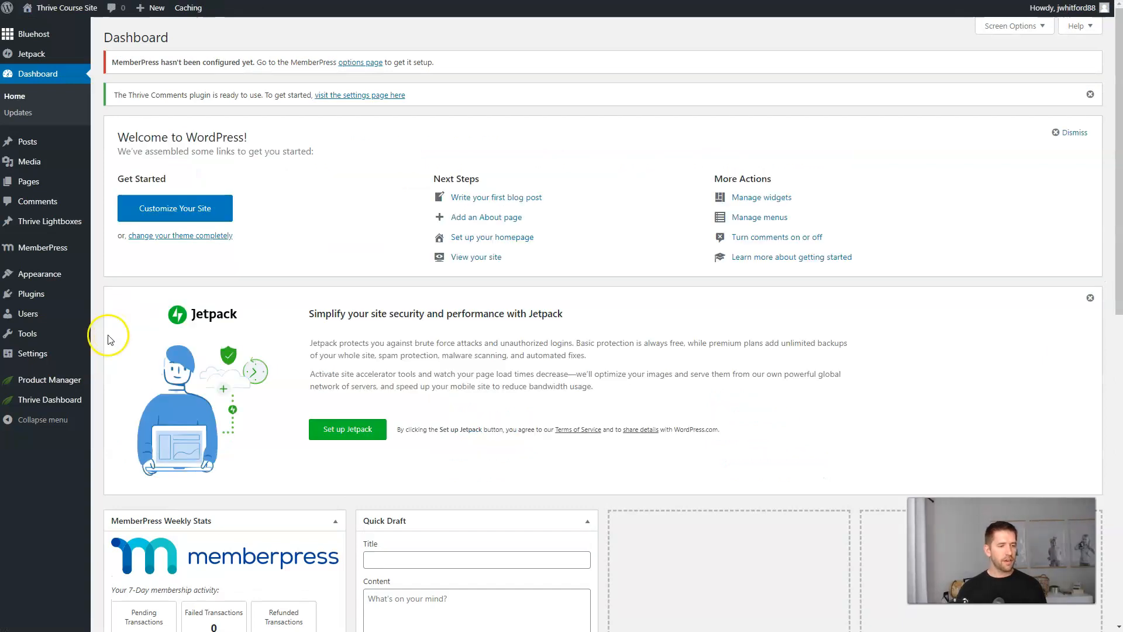
mouse_move(35, 355)
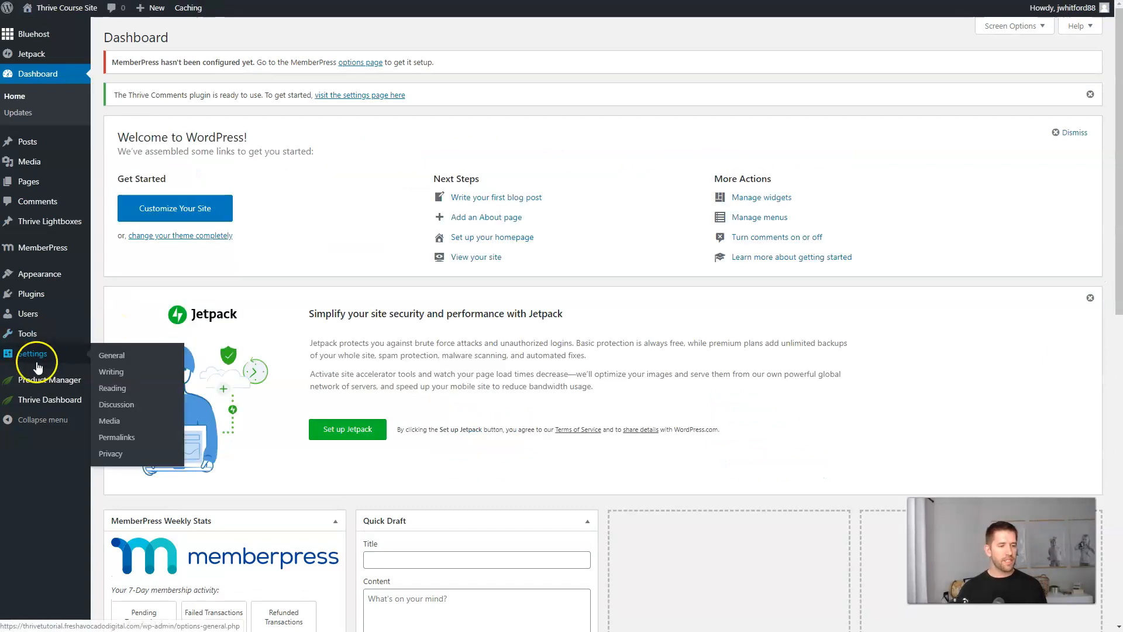
click(117, 389)
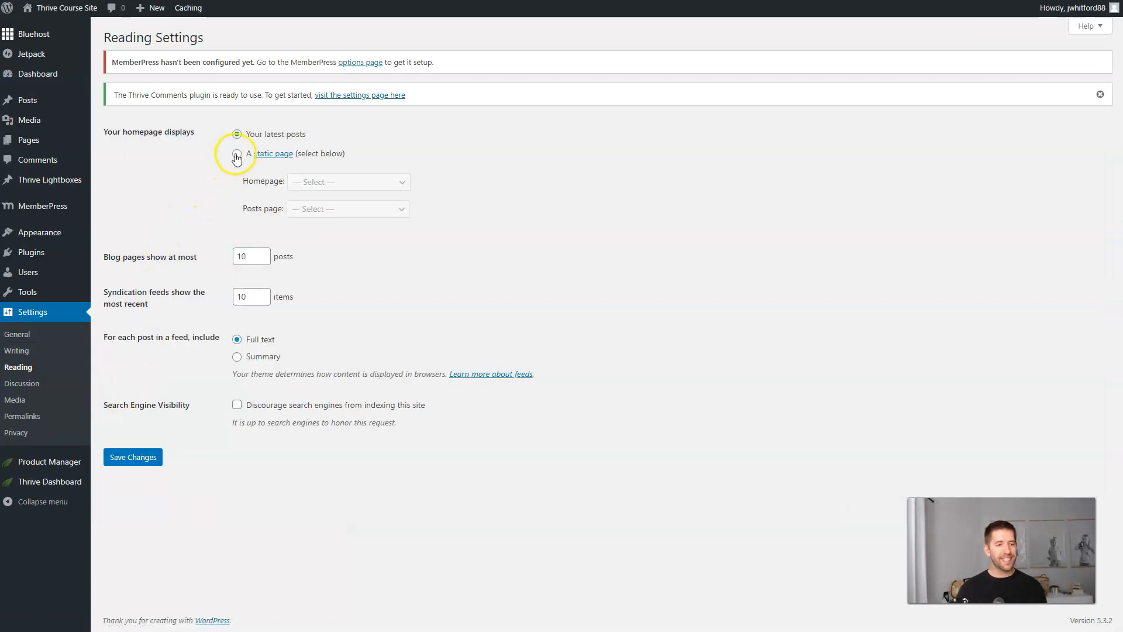
click(237, 155)
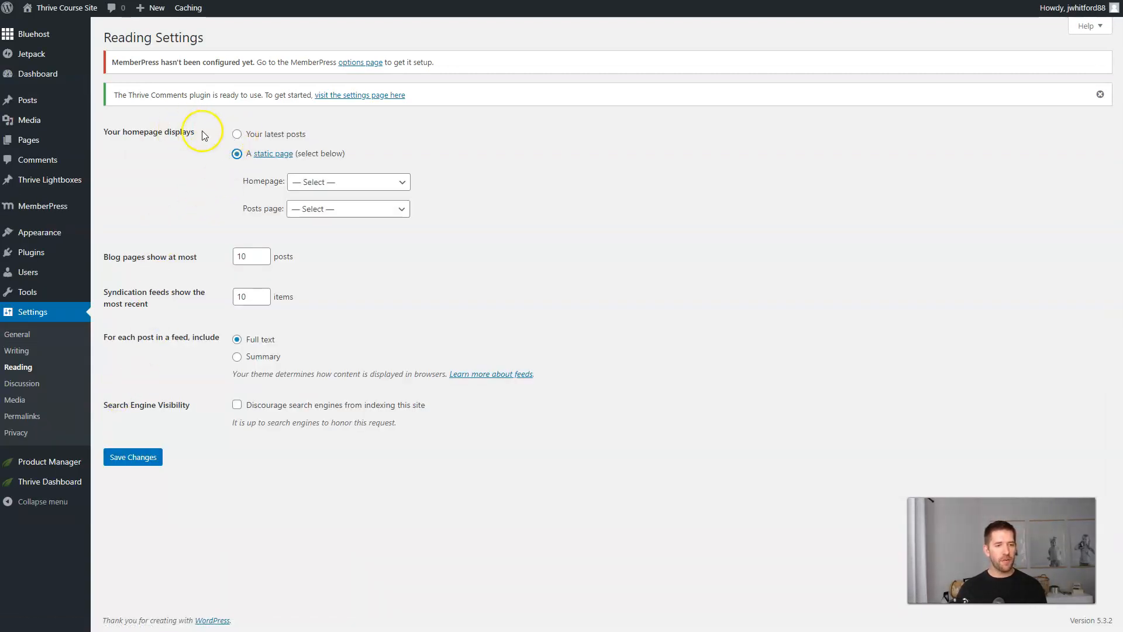
click(326, 185)
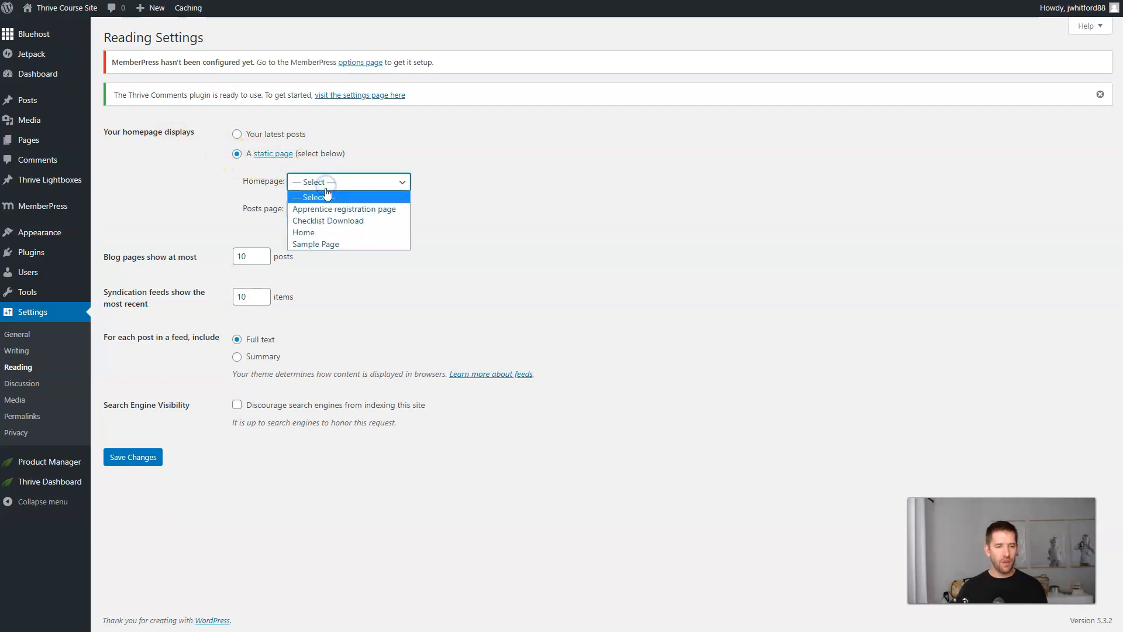
click(323, 232)
click(134, 457)
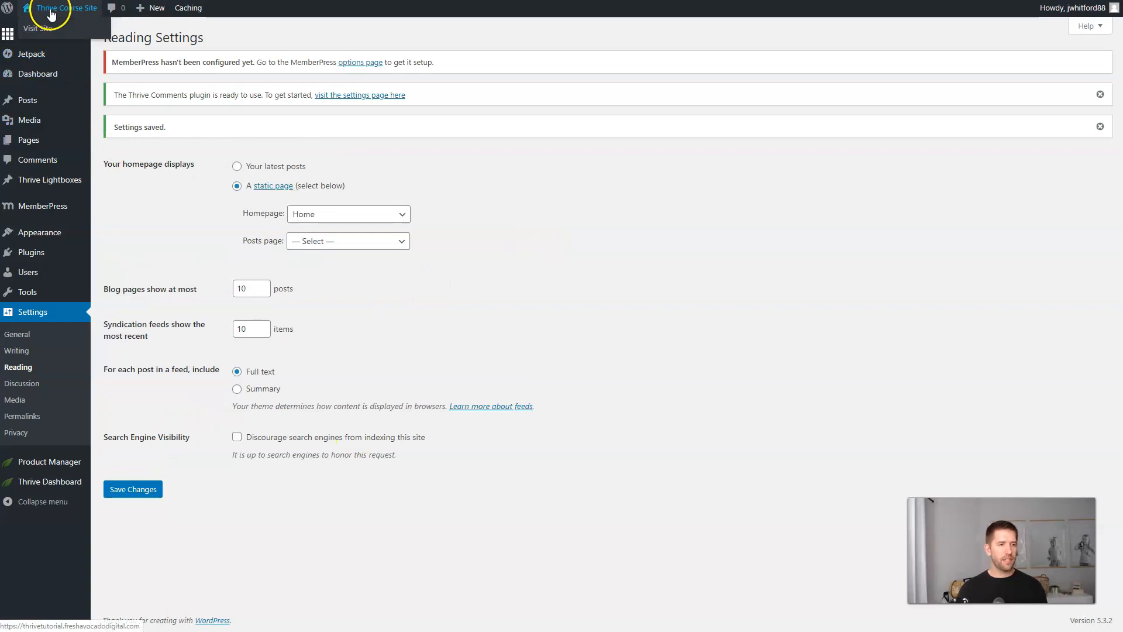
Check the dentist landing page on the live site, then go back to the admin Dashboard.
click(51, 27)
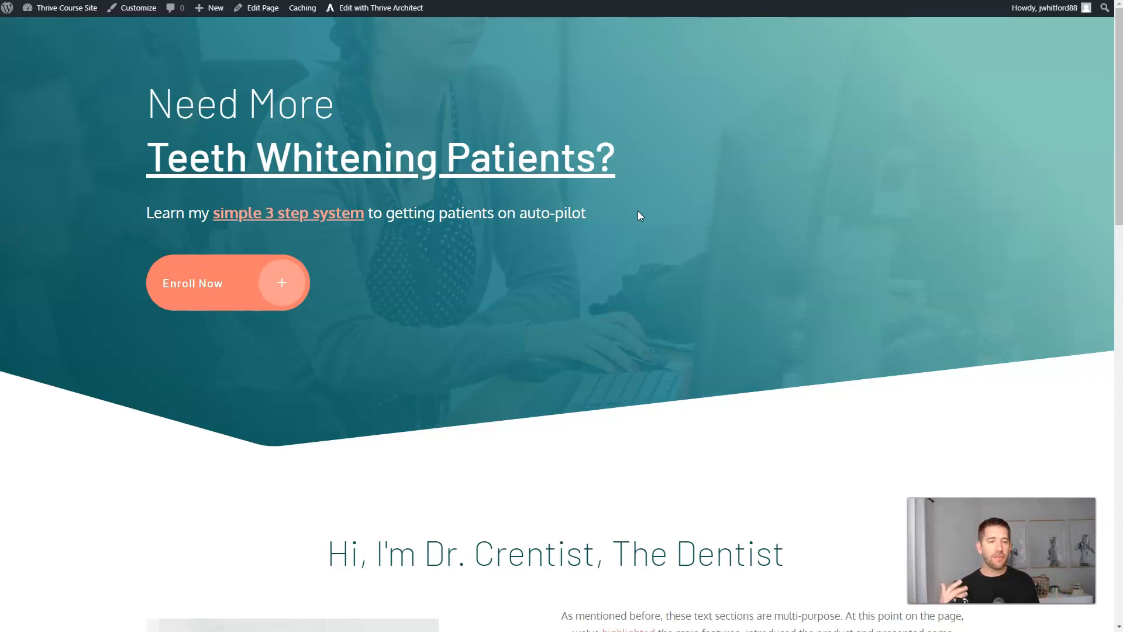
click(582, 260)
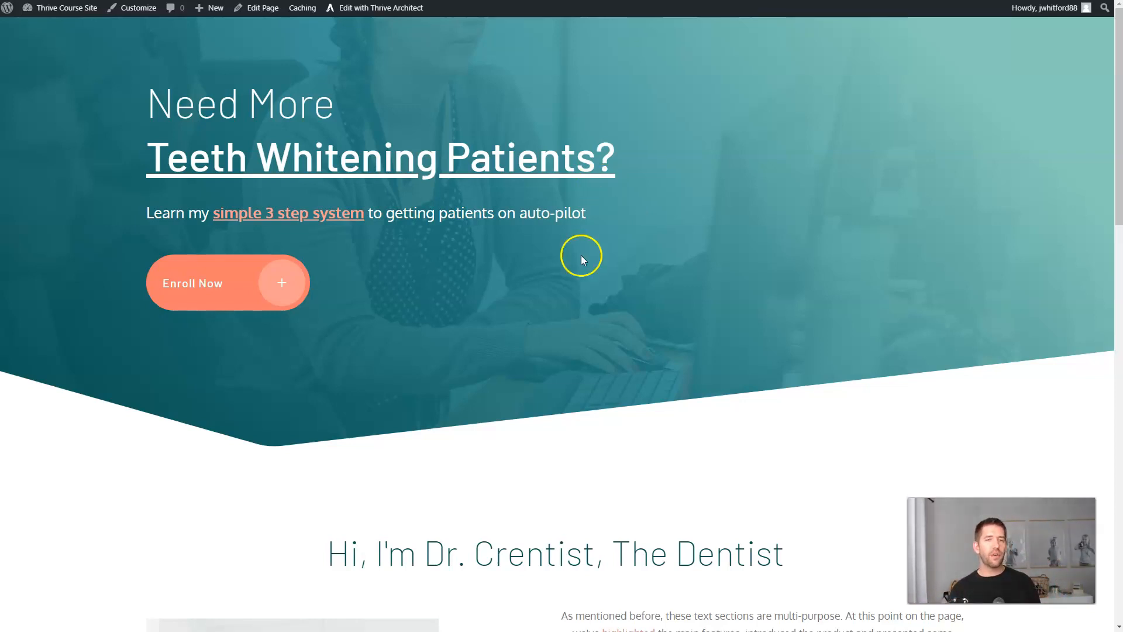
mouse_move(50, 10)
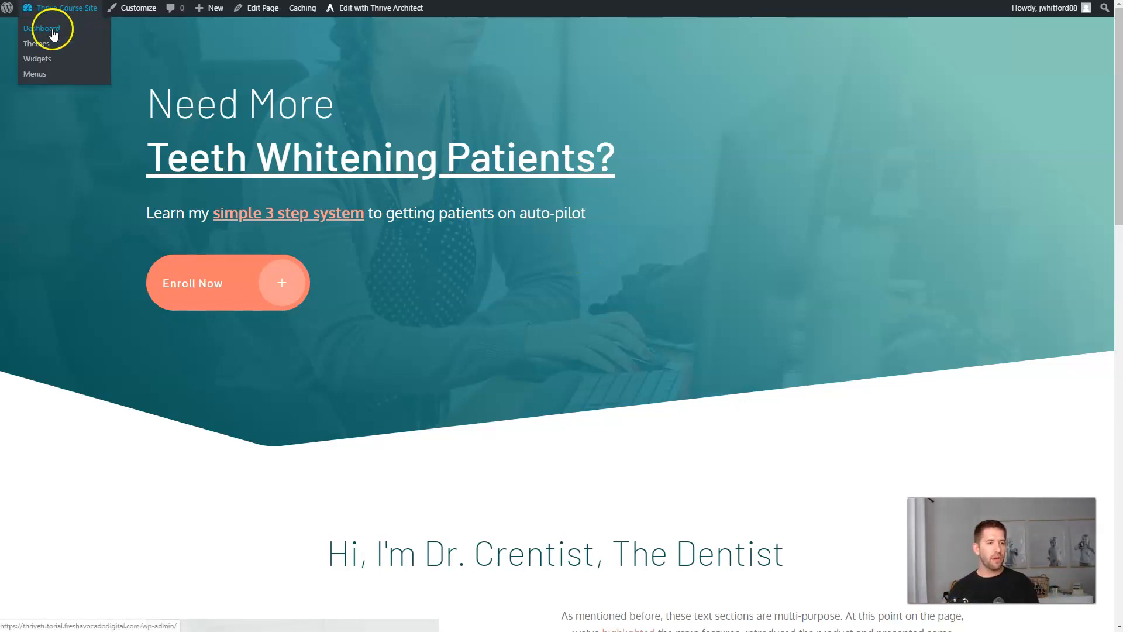
click(54, 34)
click(35, 401)
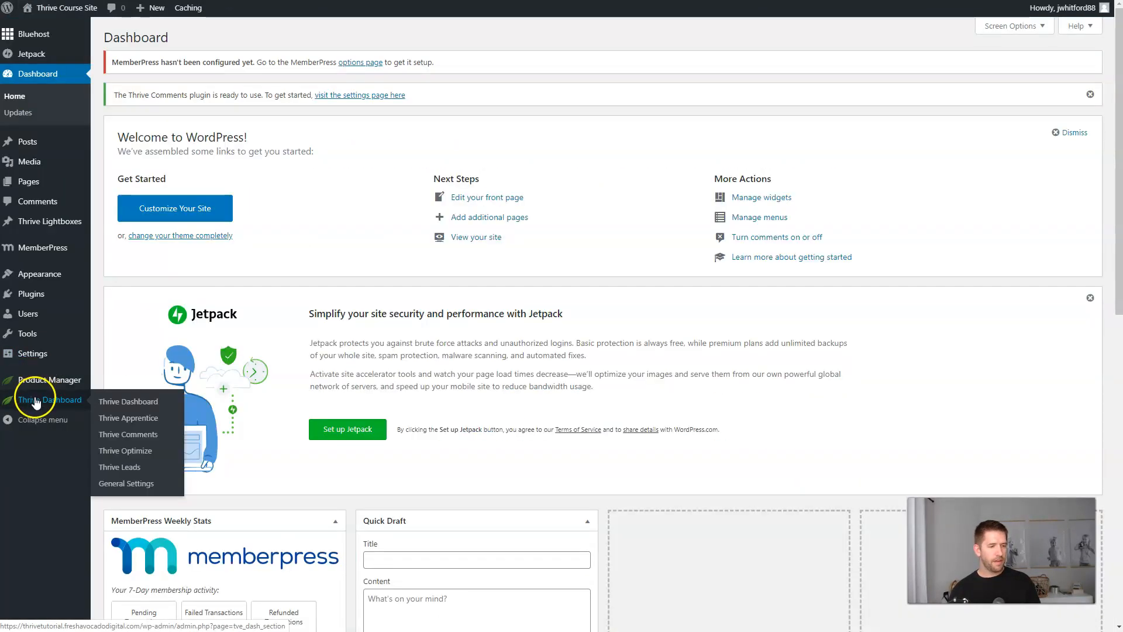
Create a 'Back Office' courses page in Thrive Apprentice and load the default course template.
click(130, 419)
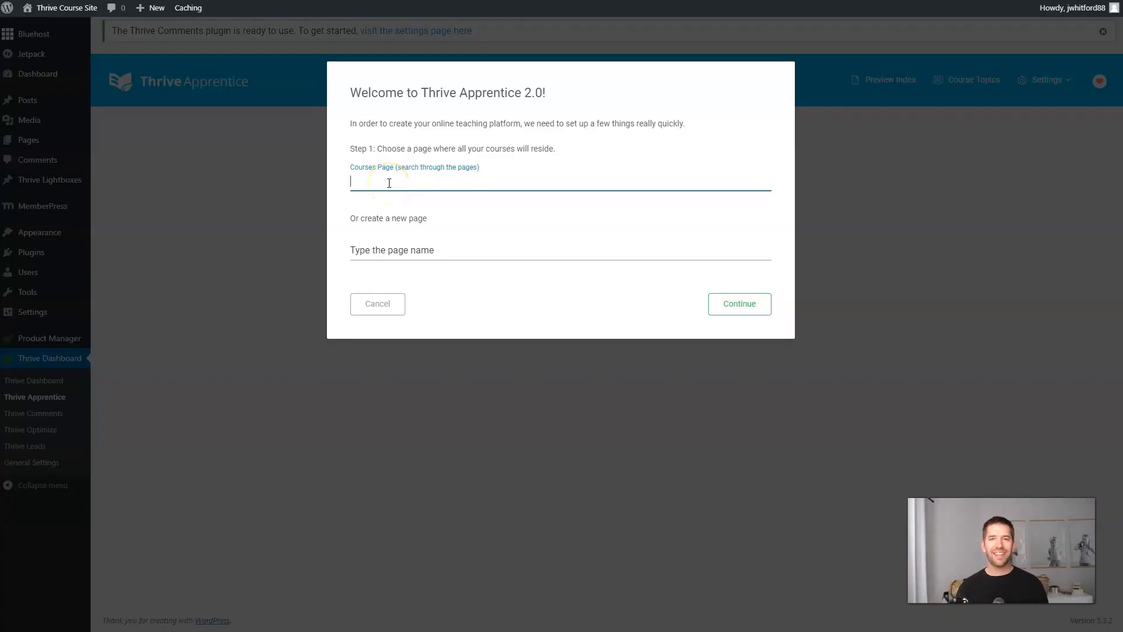
click(382, 250)
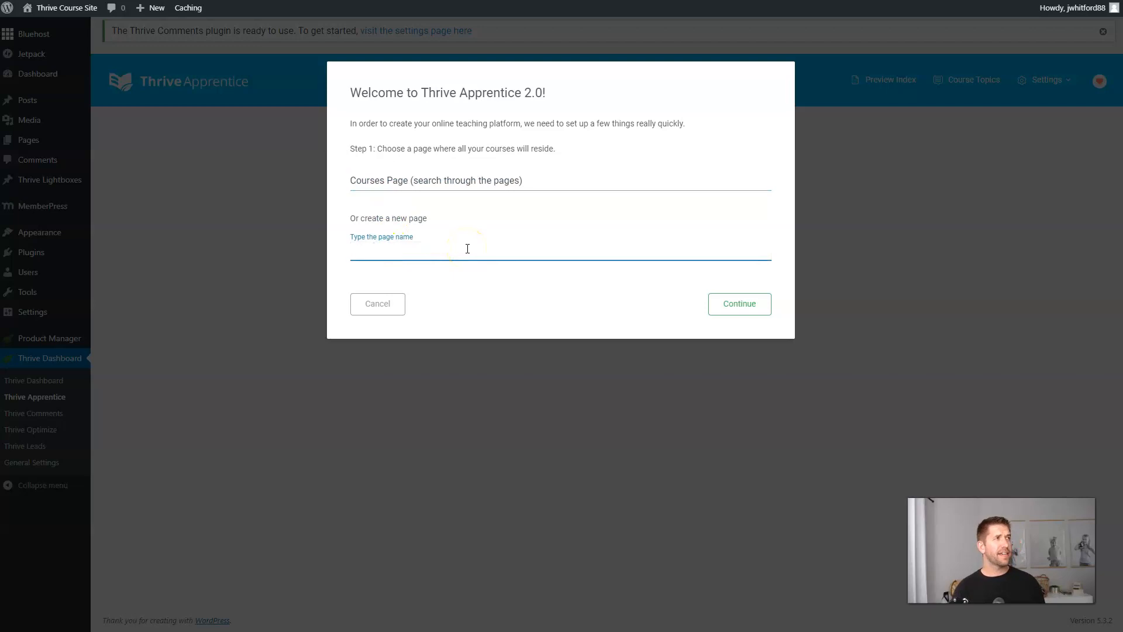
text(Back O)
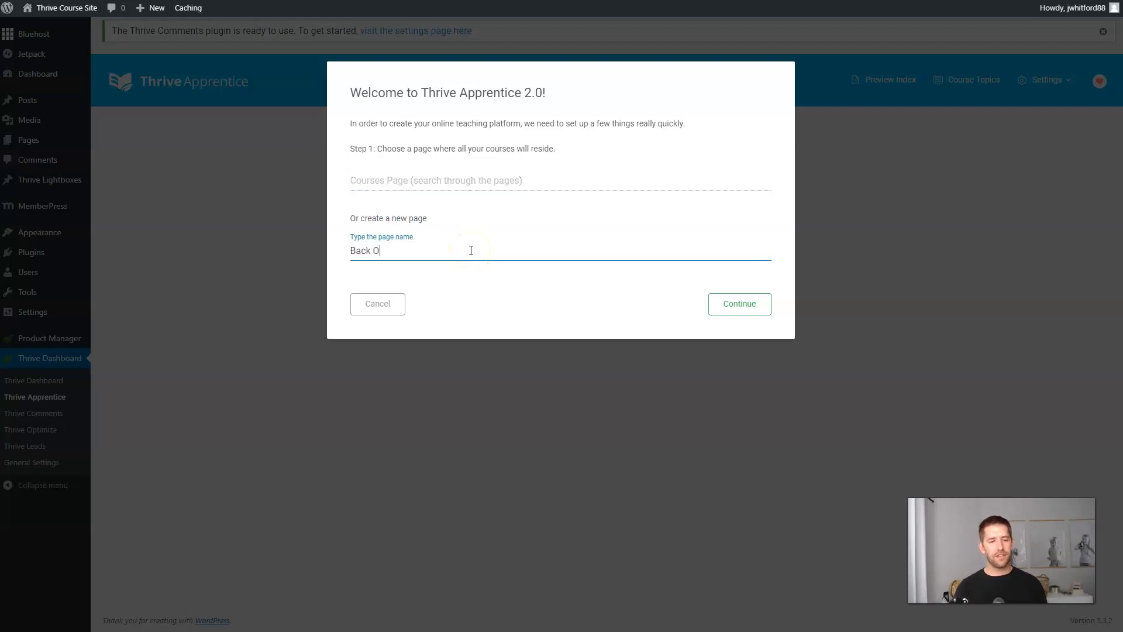
text(ffice)
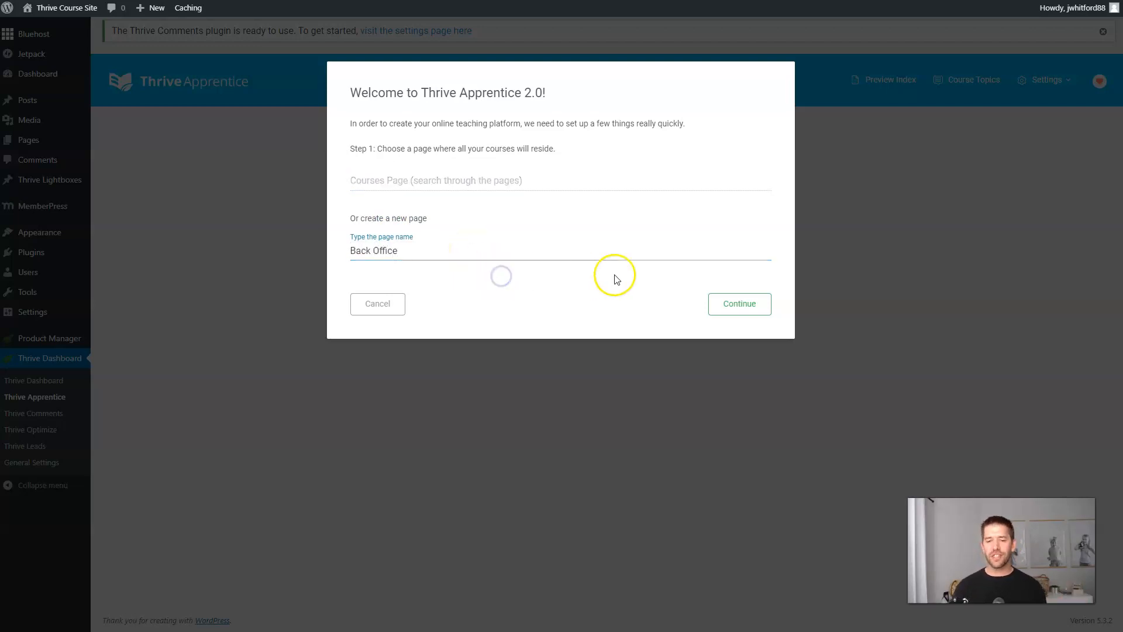
click(732, 307)
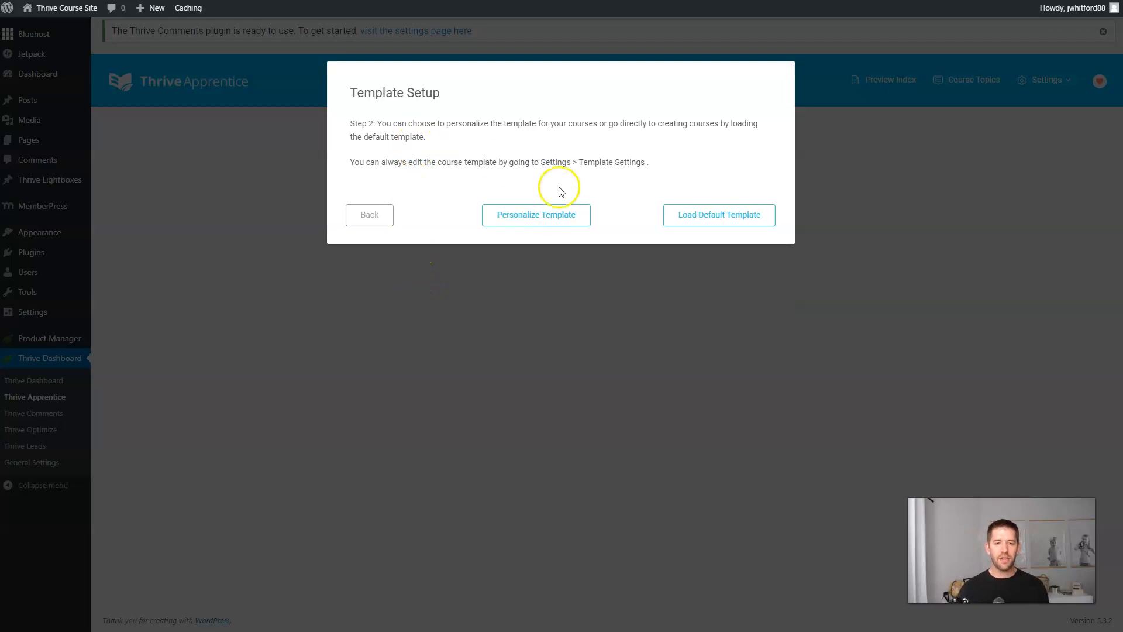
click(687, 228)
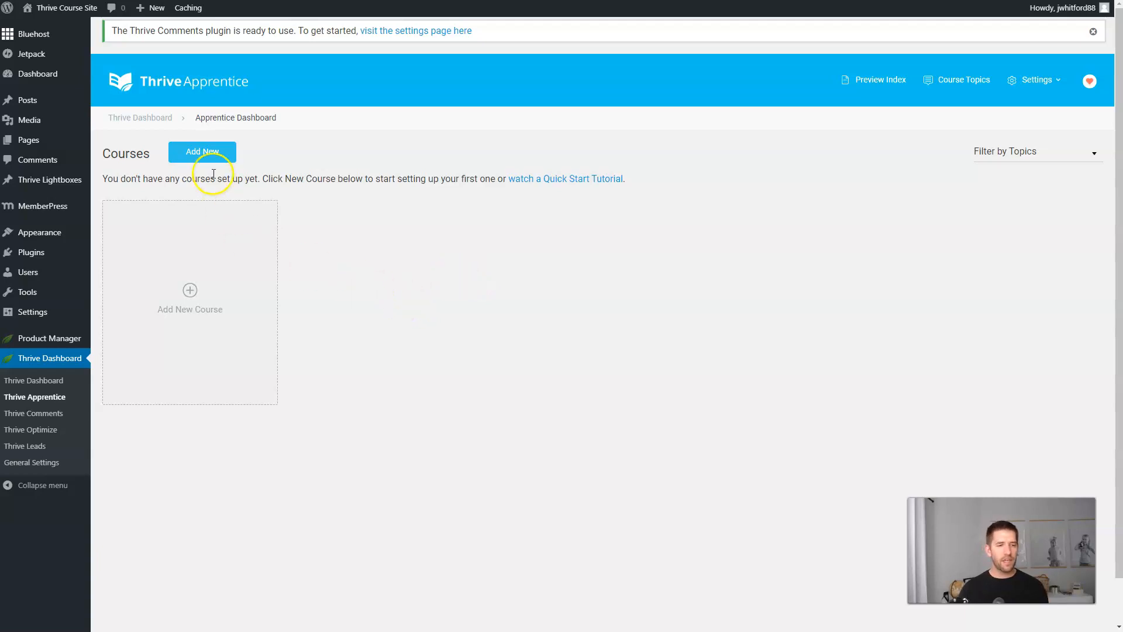
Add a new course named 'Dentist 3-Step Lead Gen Course' and open its cover image picker.
click(201, 157)
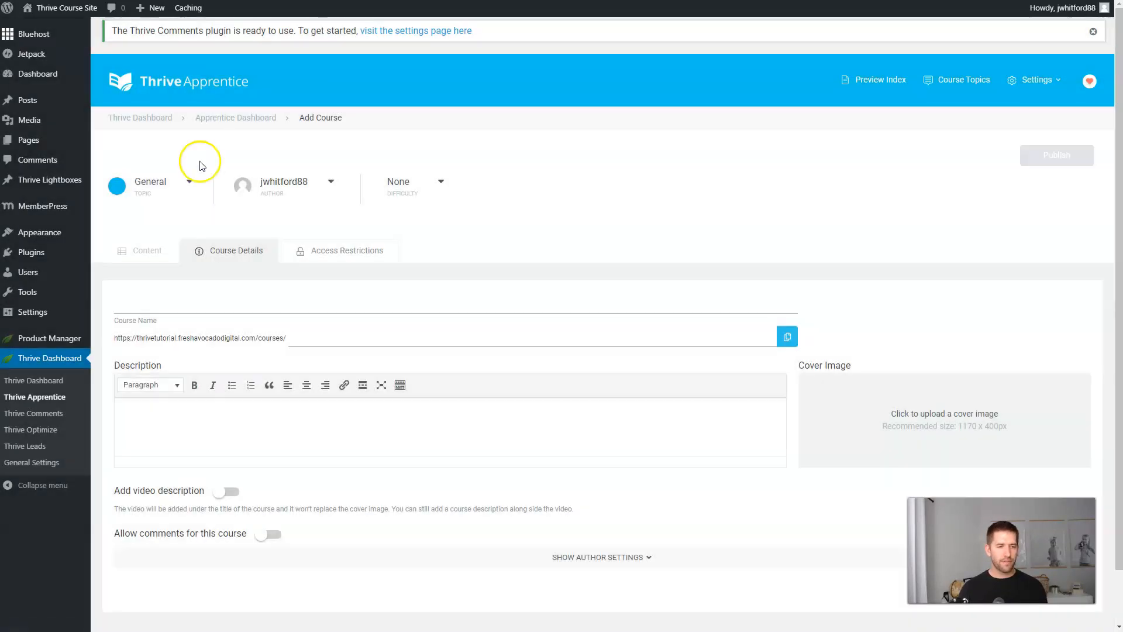
click(172, 301)
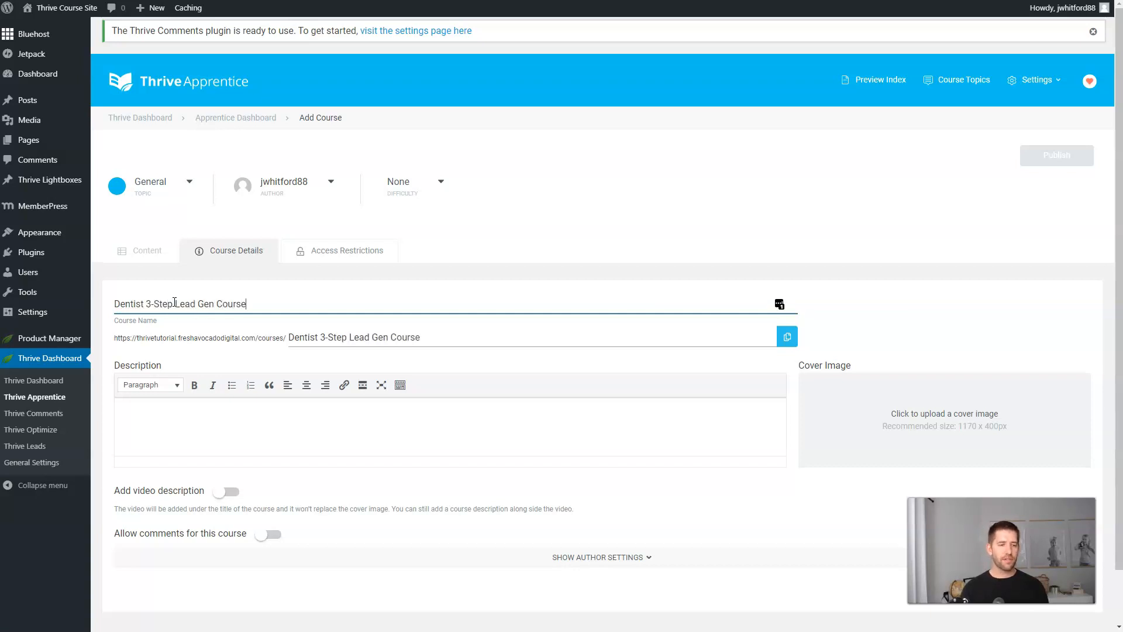
click(274, 353)
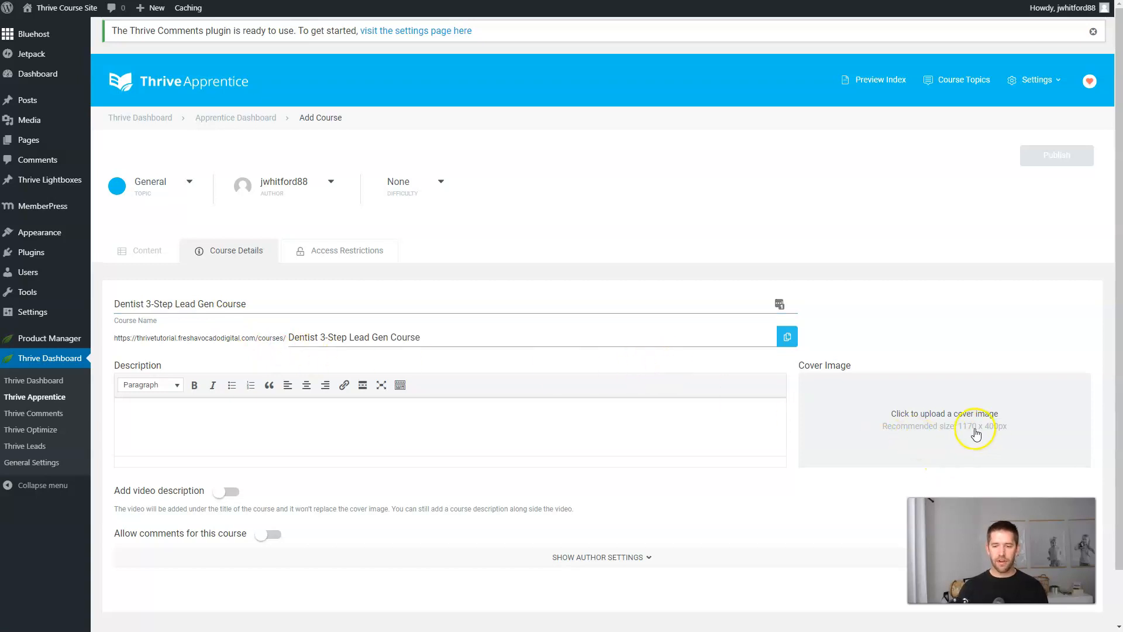
click(957, 433)
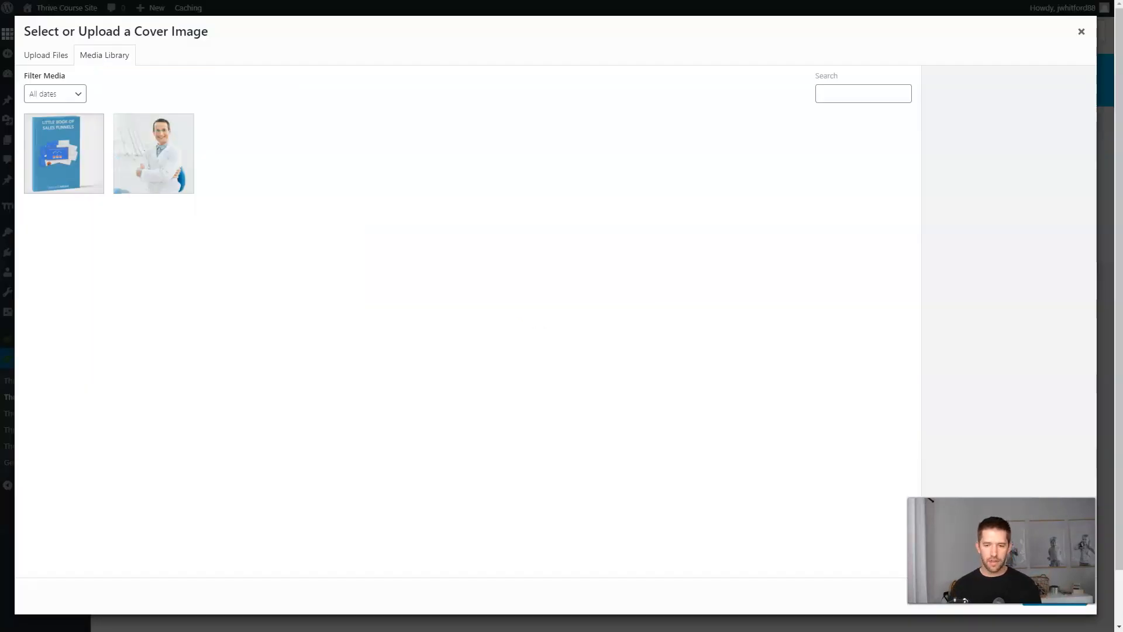
Close the Select or Upload a Cover Image dialog.
click(1081, 31)
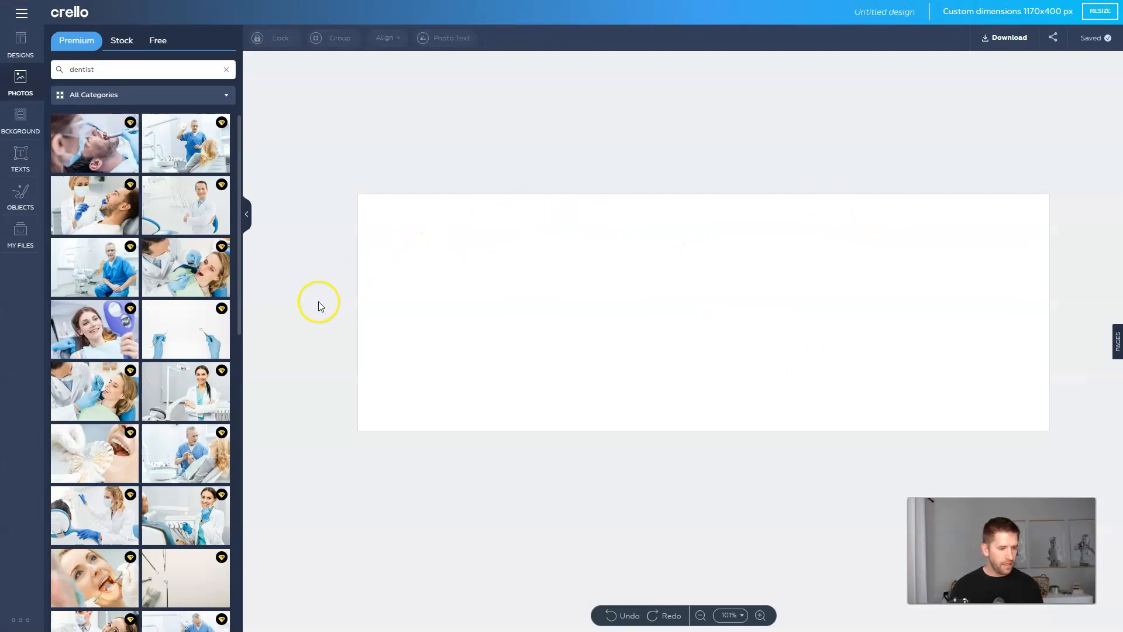
Place a dentist photo on the Crello banner and stretch it to fill the whole canvas.
drag(87, 409, 597, 329)
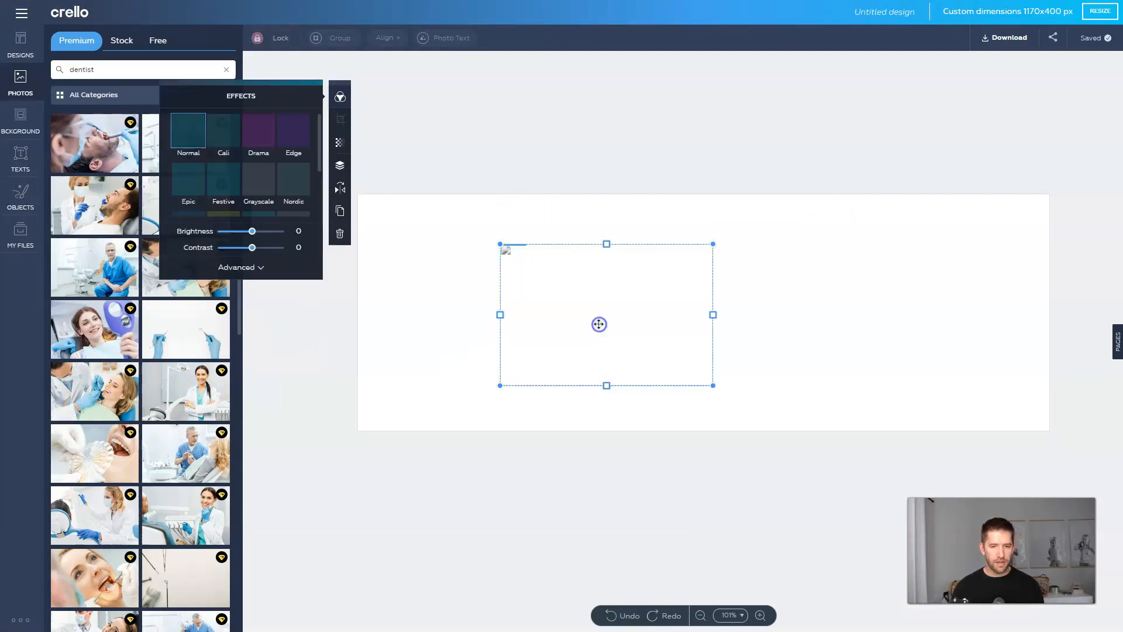
drag(528, 301, 379, 238)
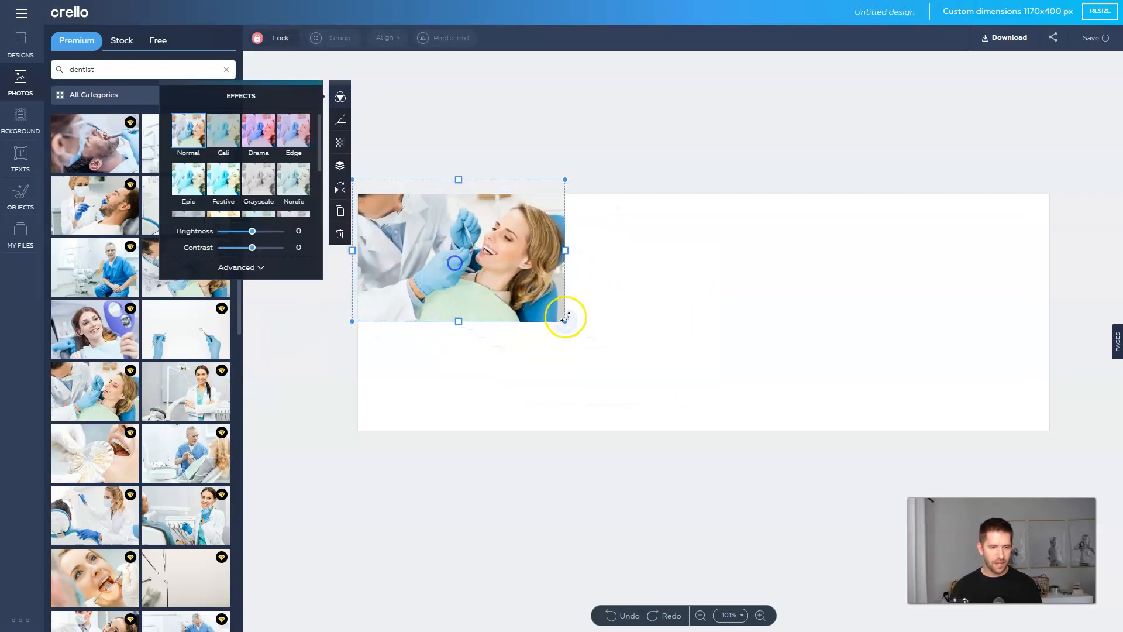
drag(564, 322, 1056, 629)
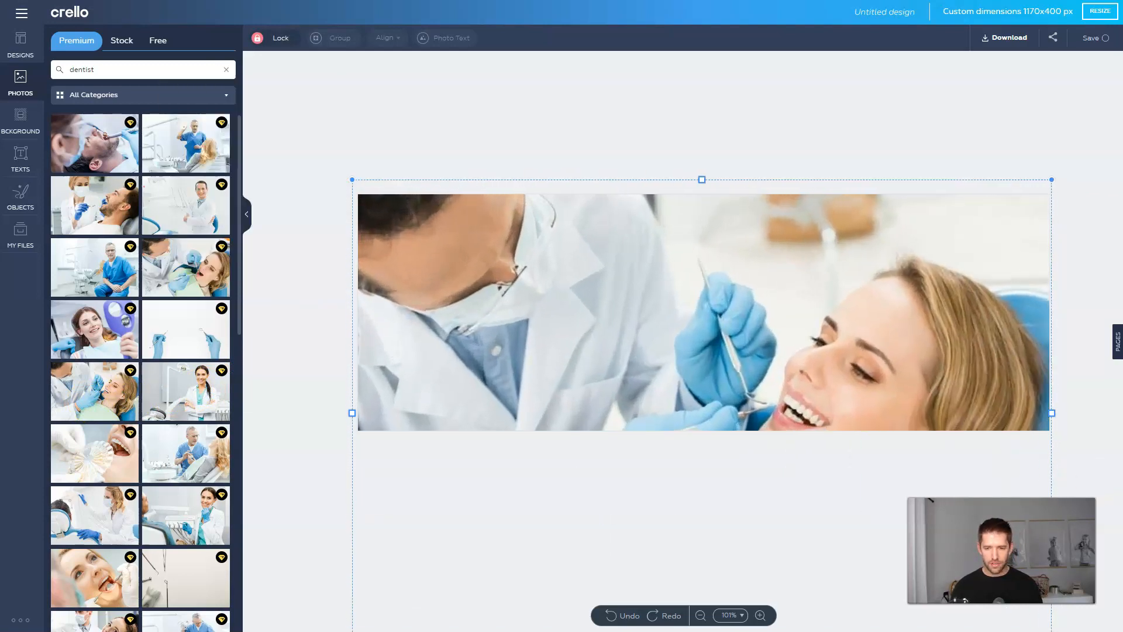
drag(932, 406, 937, 328)
click(1070, 290)
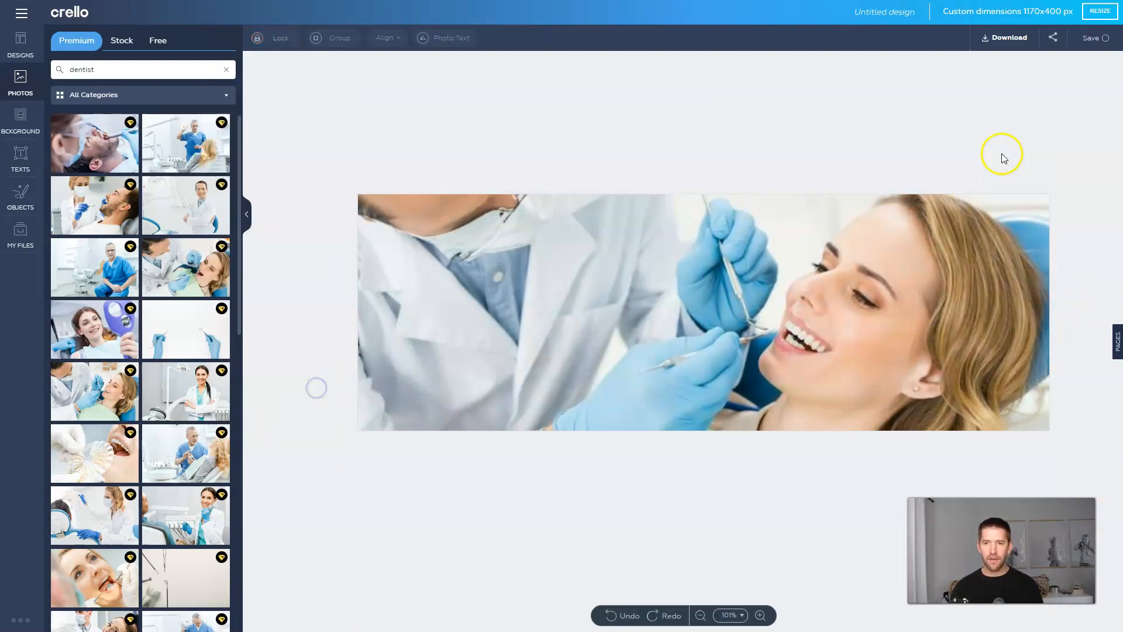
Download the design as Course Cover.png and bring up the WordPress course's cover image picker.
click(1002, 38)
click(665, 273)
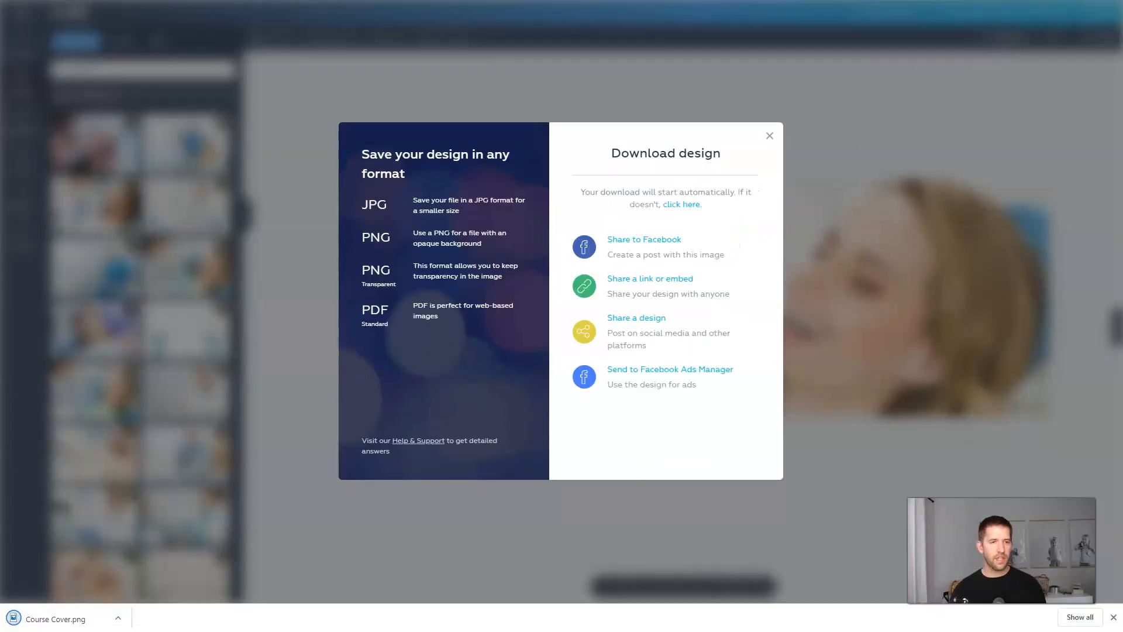
key(ctrl+Tab)
click(907, 409)
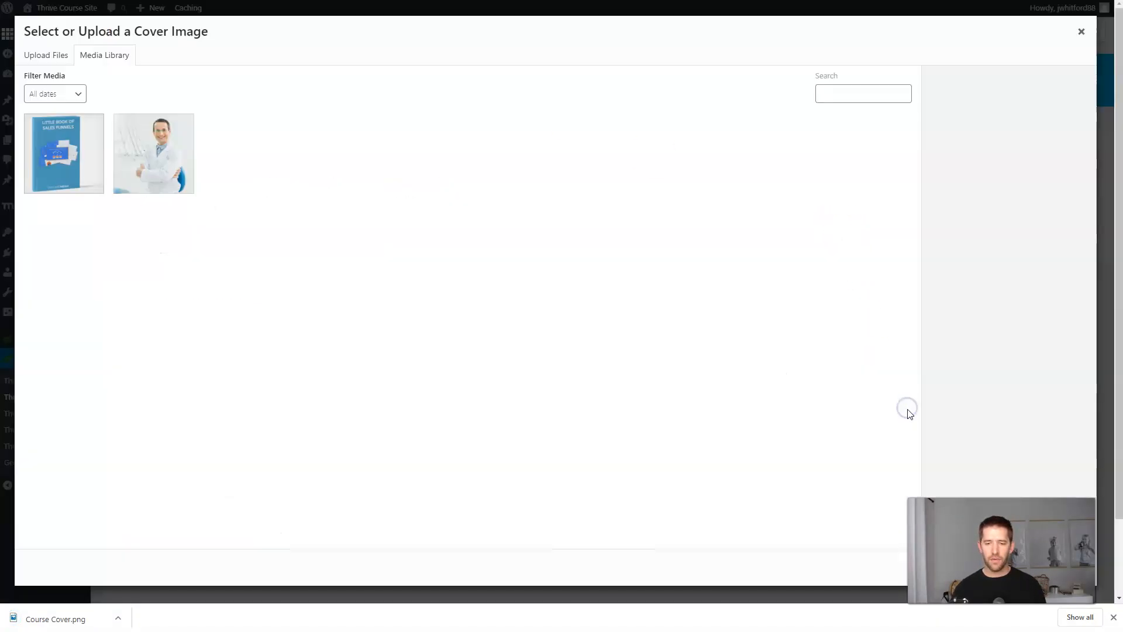
Upload Course Cover.png as the course's cover image and click into the description field.
drag(60, 611, 369, 278)
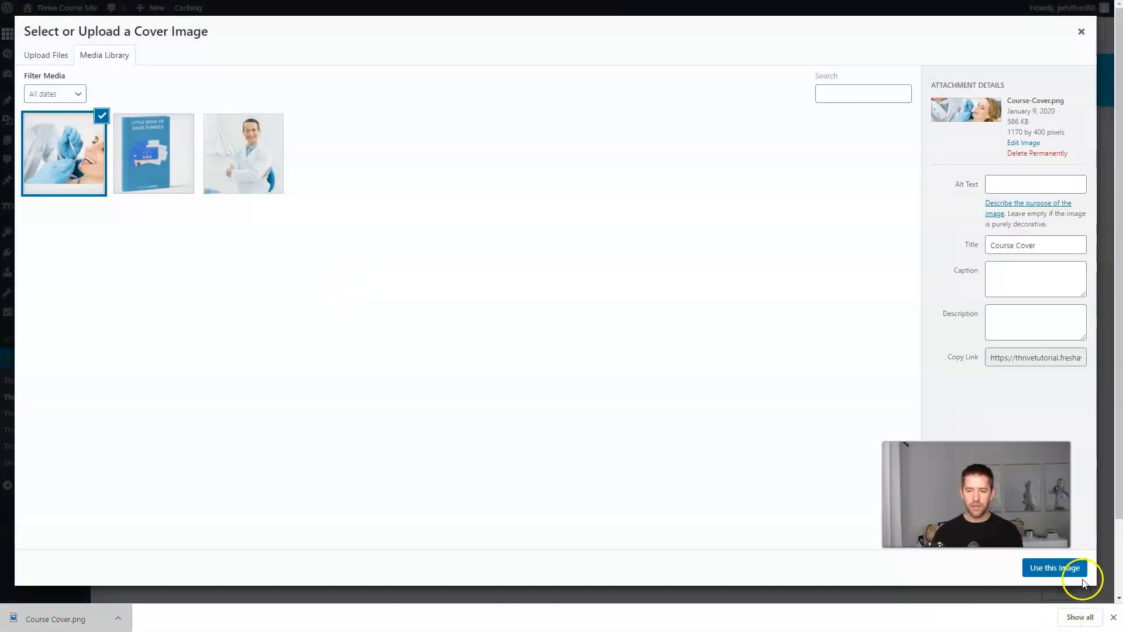
click(1082, 580)
click(308, 418)
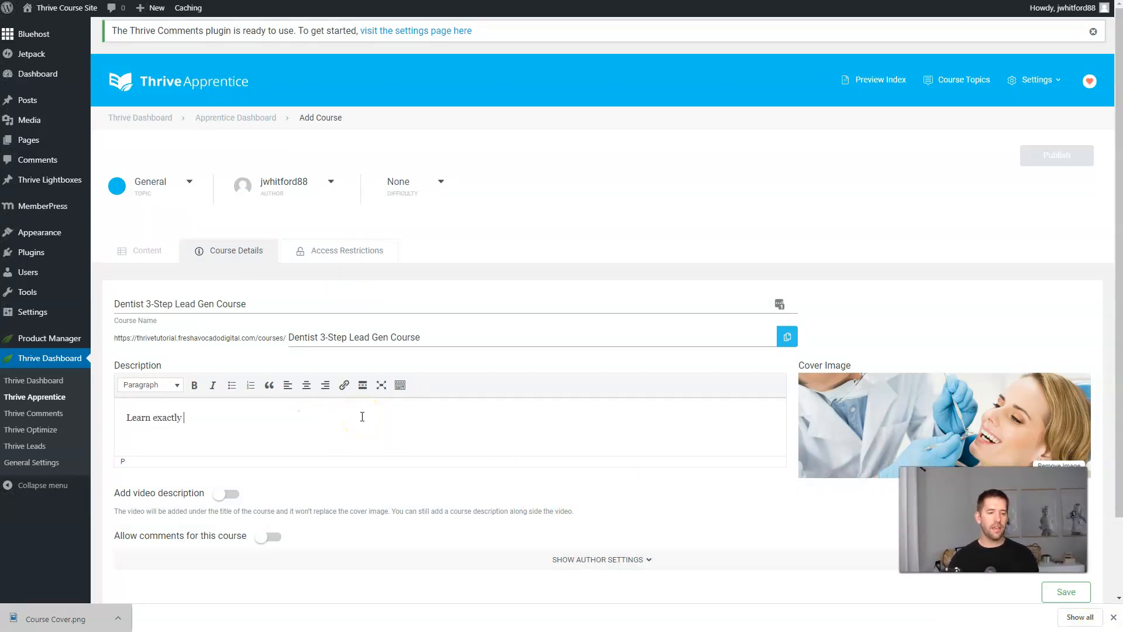
Write the description 'Learn exactly what your teeth whitening clients want, and the easiest way to give it…'.
text(Learn exactly what your )
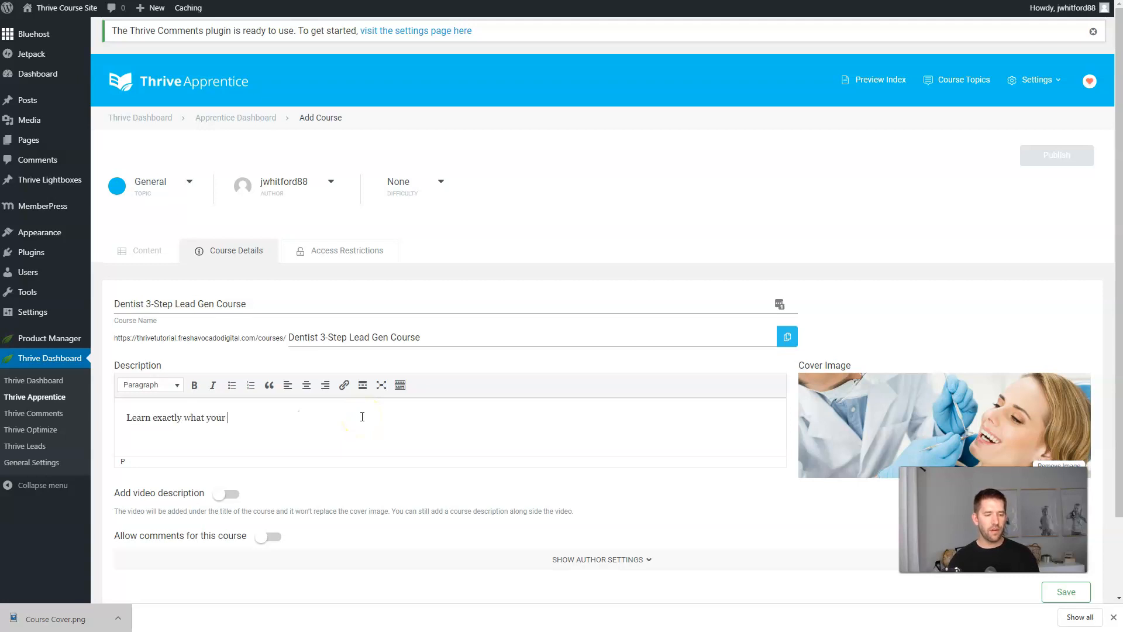
text(teeth whitening clients want, and the easiest way to give it to them!)
scroll(444, 476, down, 2)
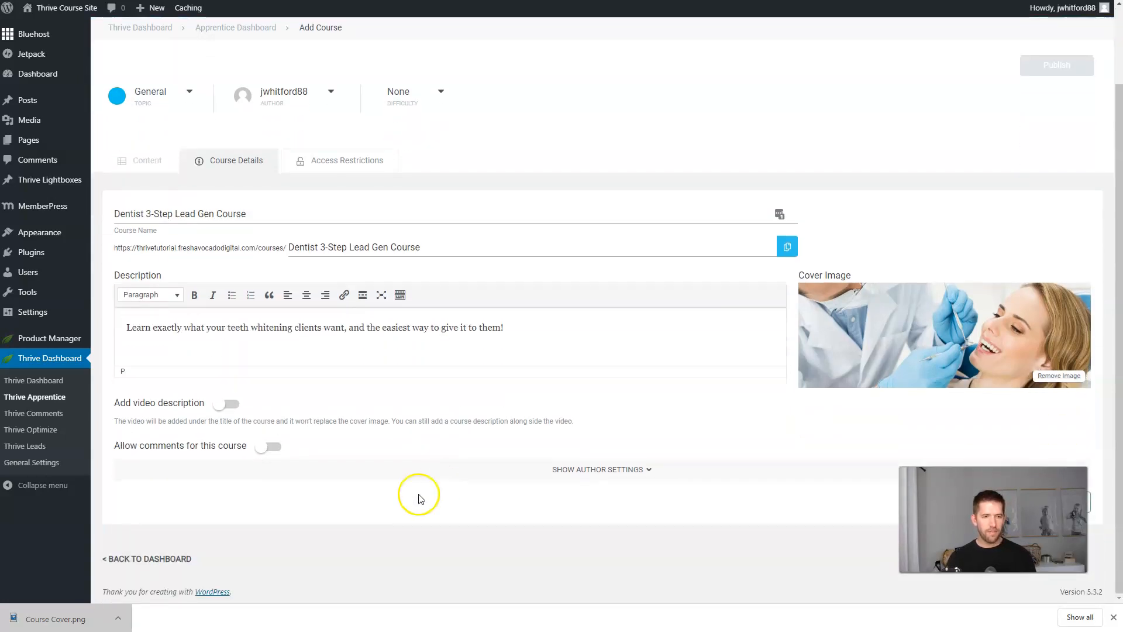
scroll(382, 452, up, 1)
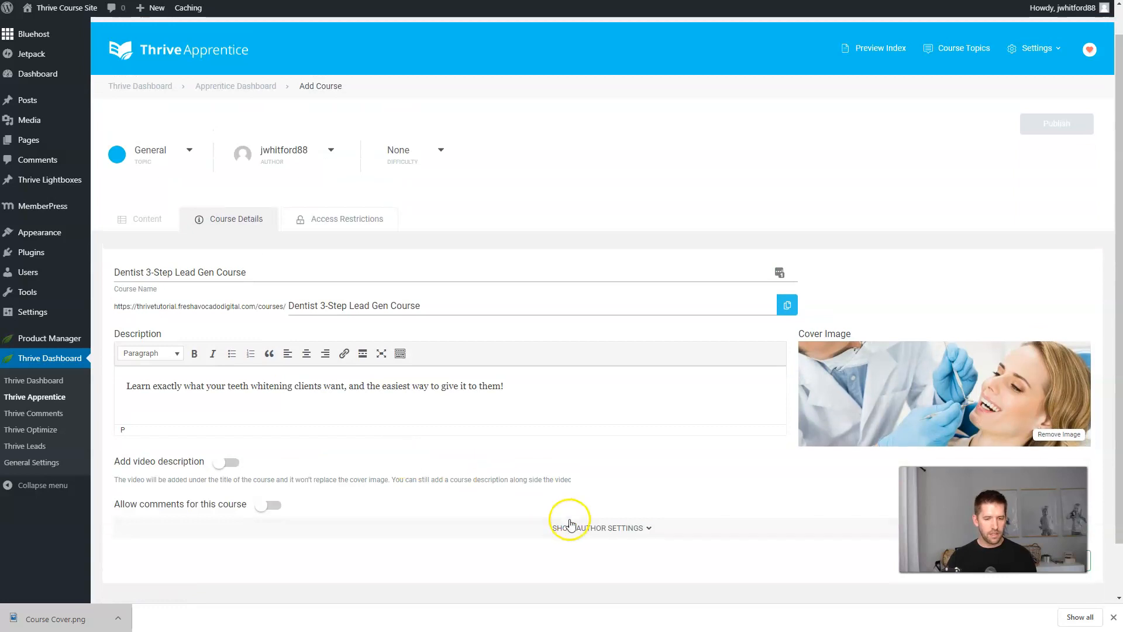
Try a MemberPress access rule, switch restriction back off, and save the course from Course Details.
click(331, 218)
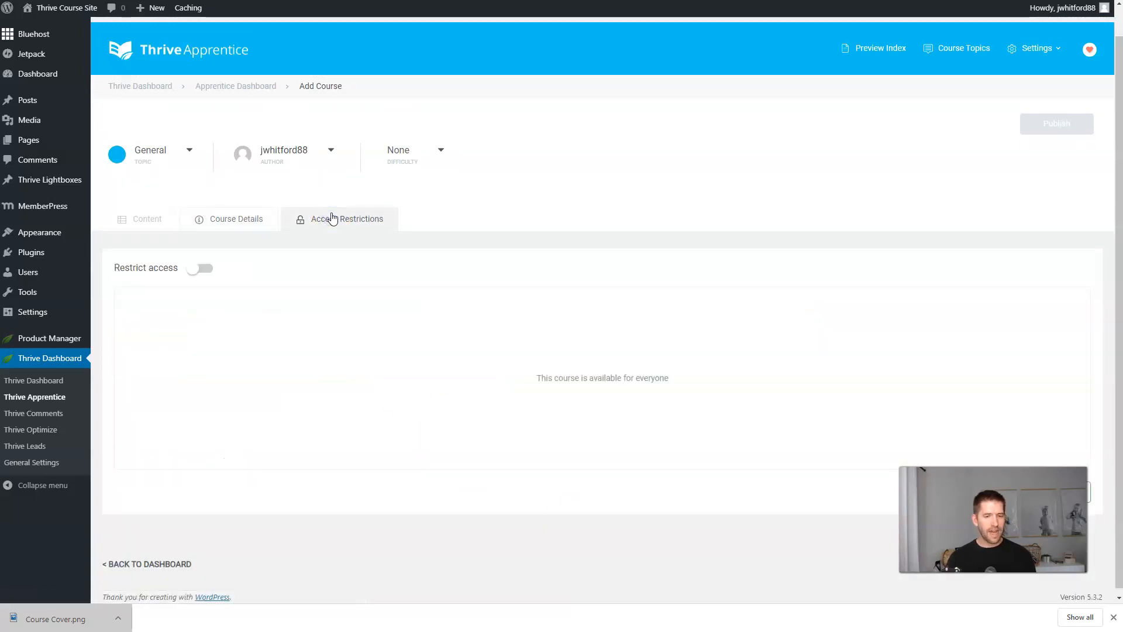
click(201, 268)
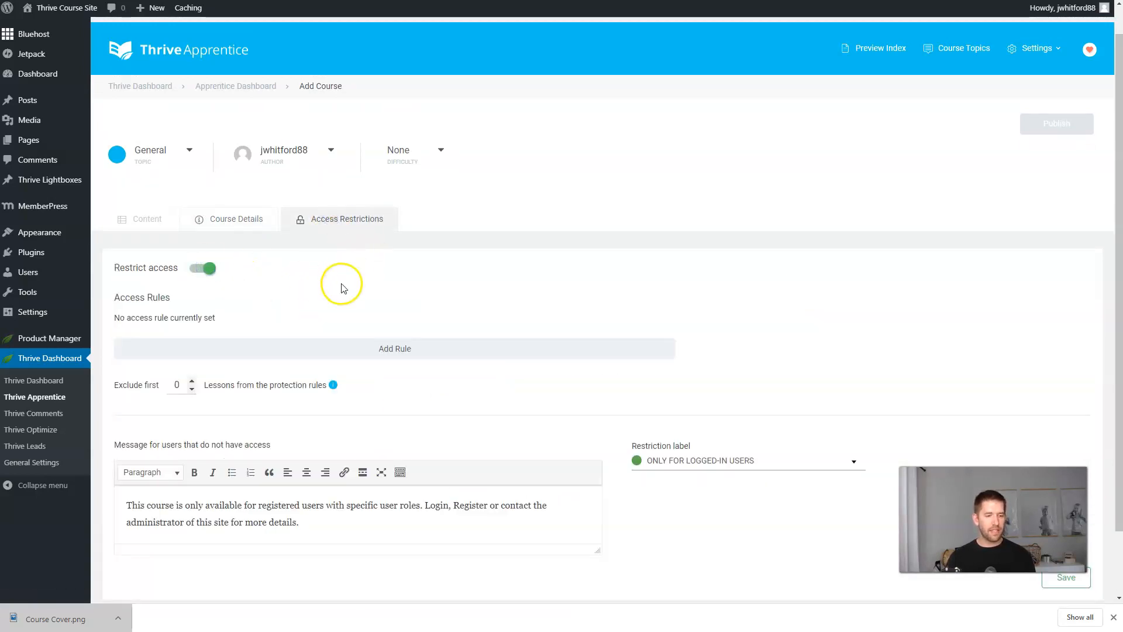
click(293, 349)
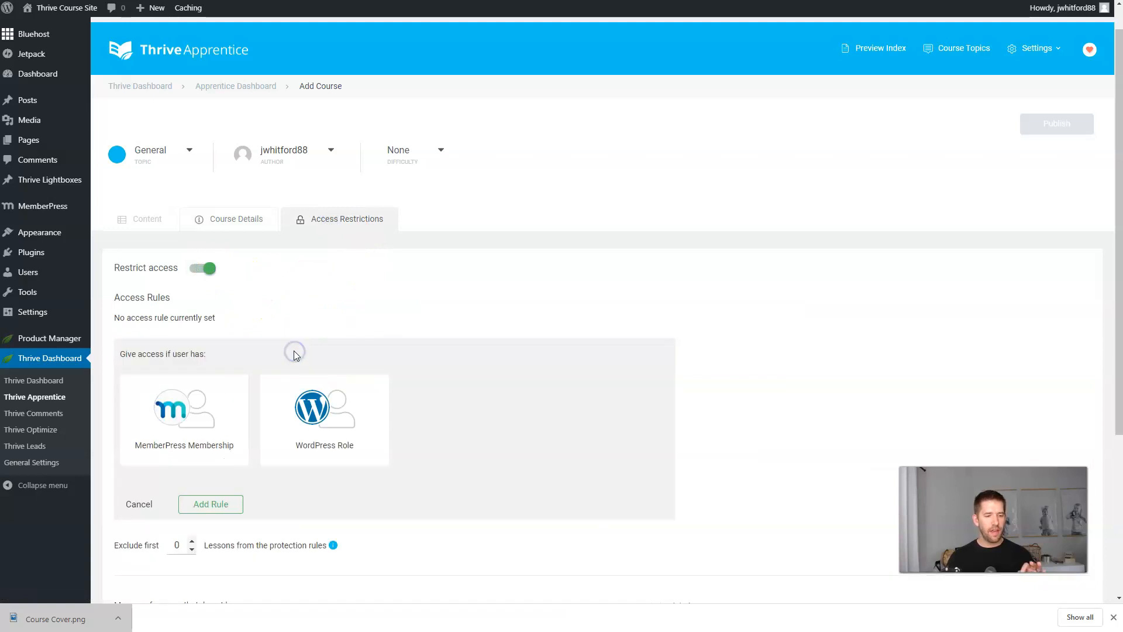
click(174, 409)
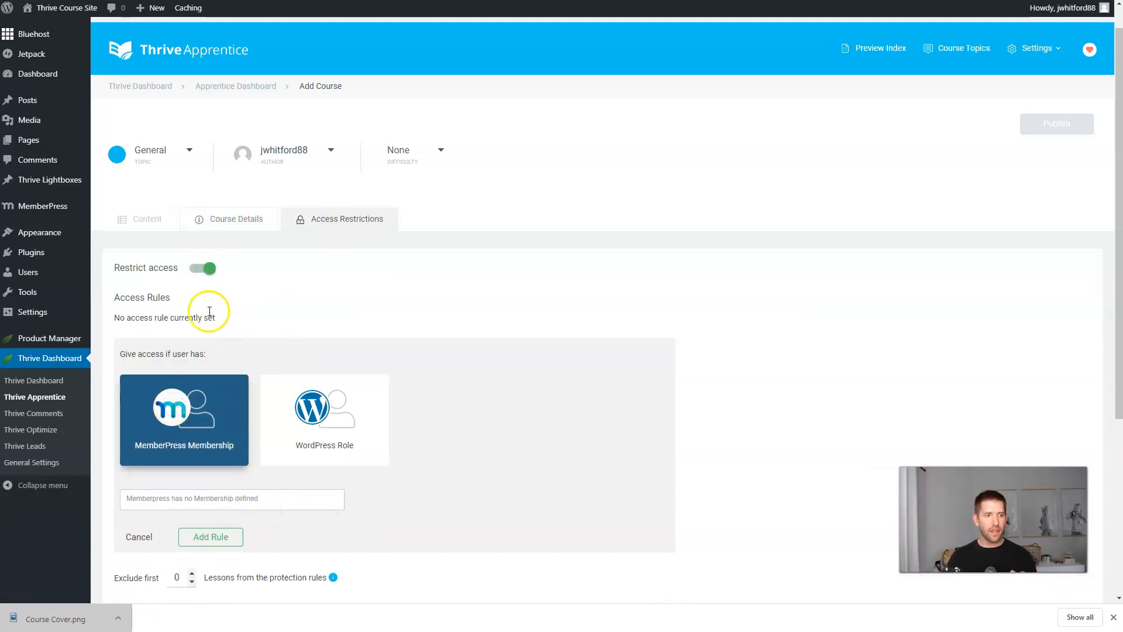
click(201, 267)
click(231, 228)
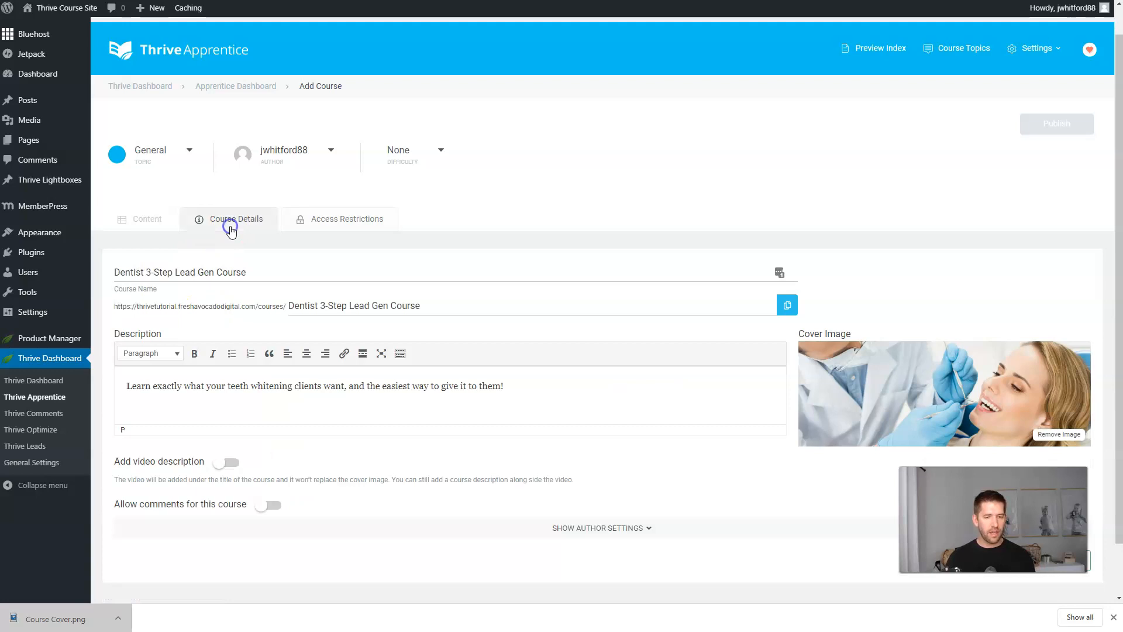
scroll(749, 213, down, 1)
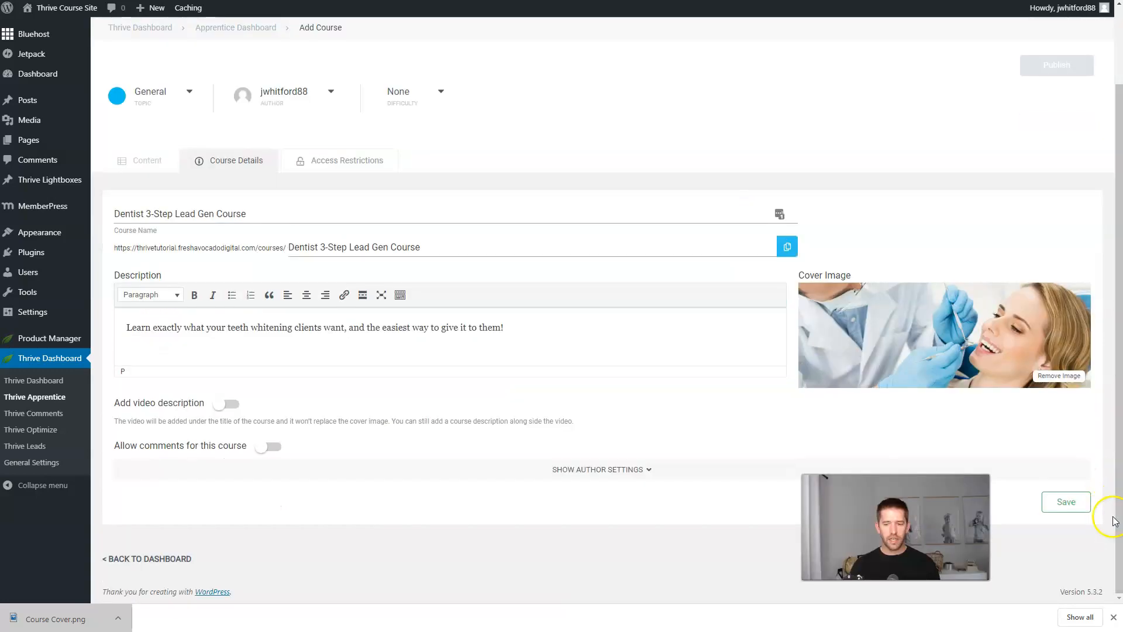
click(1068, 504)
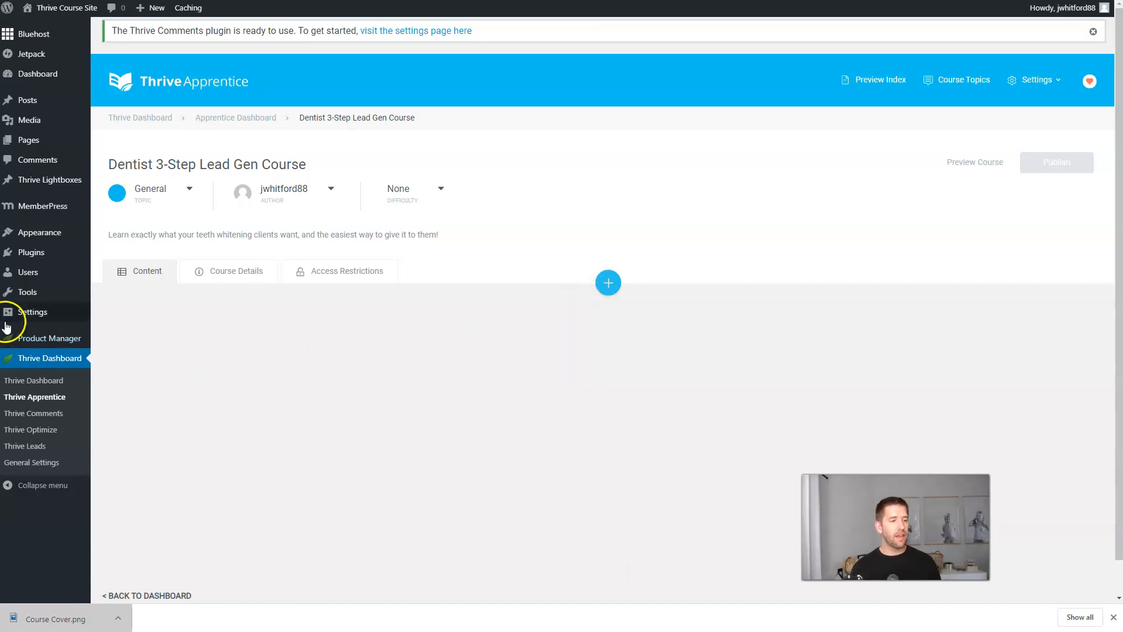
Update MemberPress Options to auto-create the reserved pages, check the Account tab, then go to Memberships.
click(39, 211)
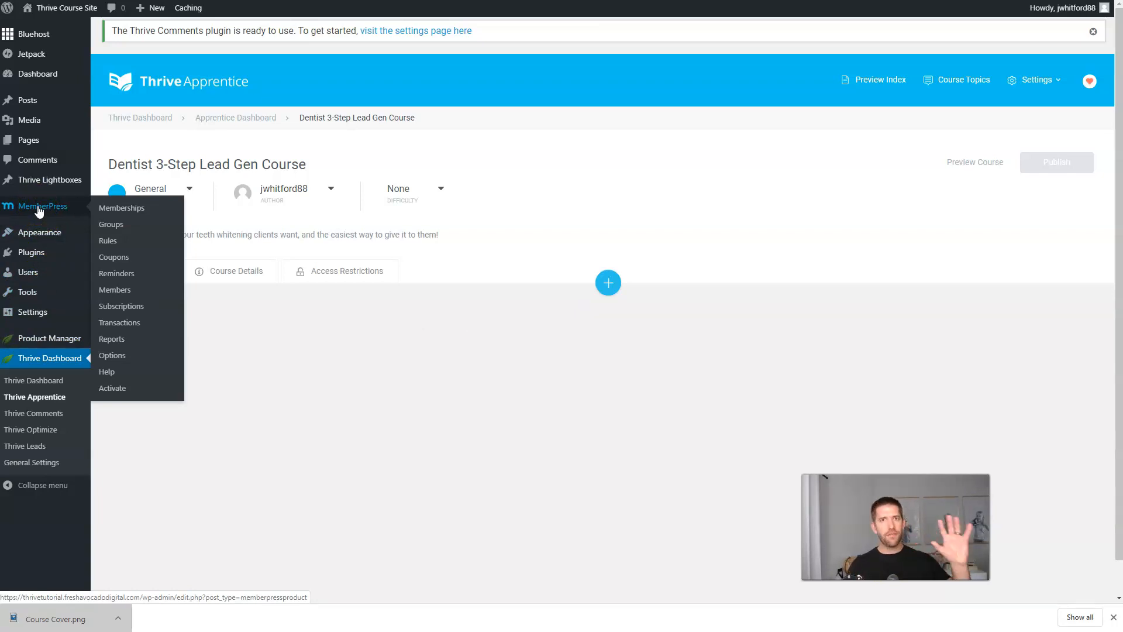
click(118, 362)
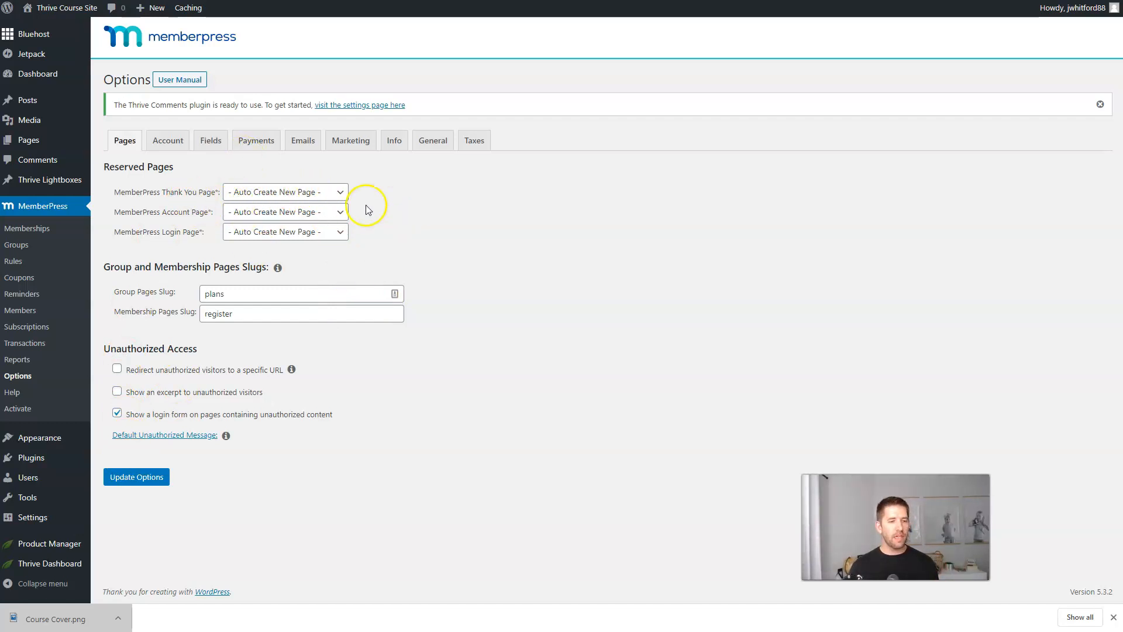
click(145, 484)
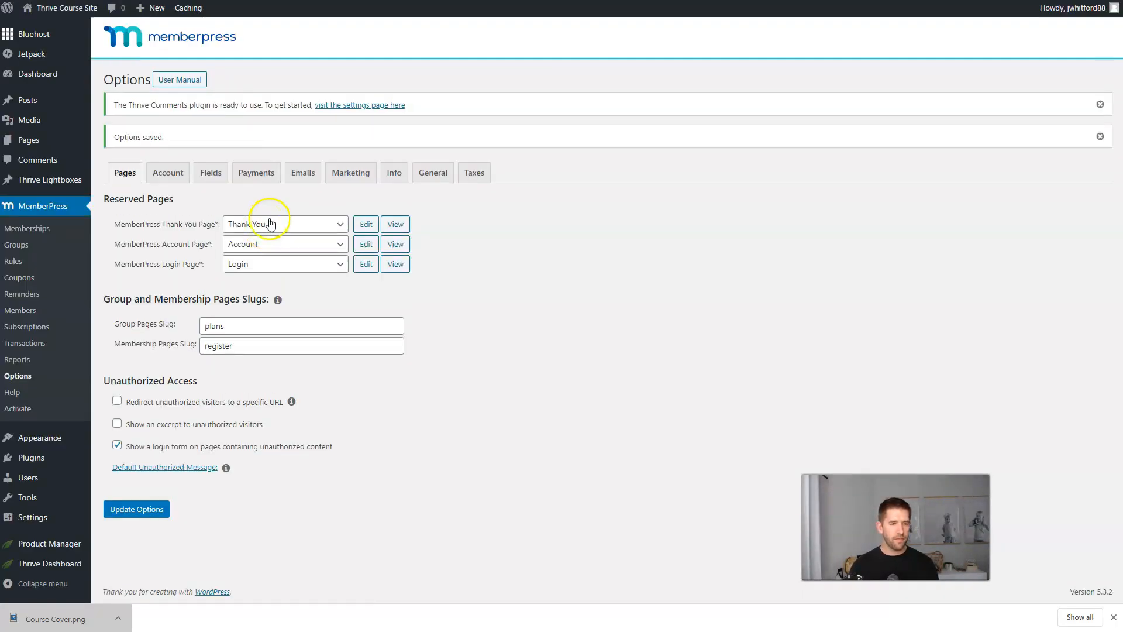
click(181, 181)
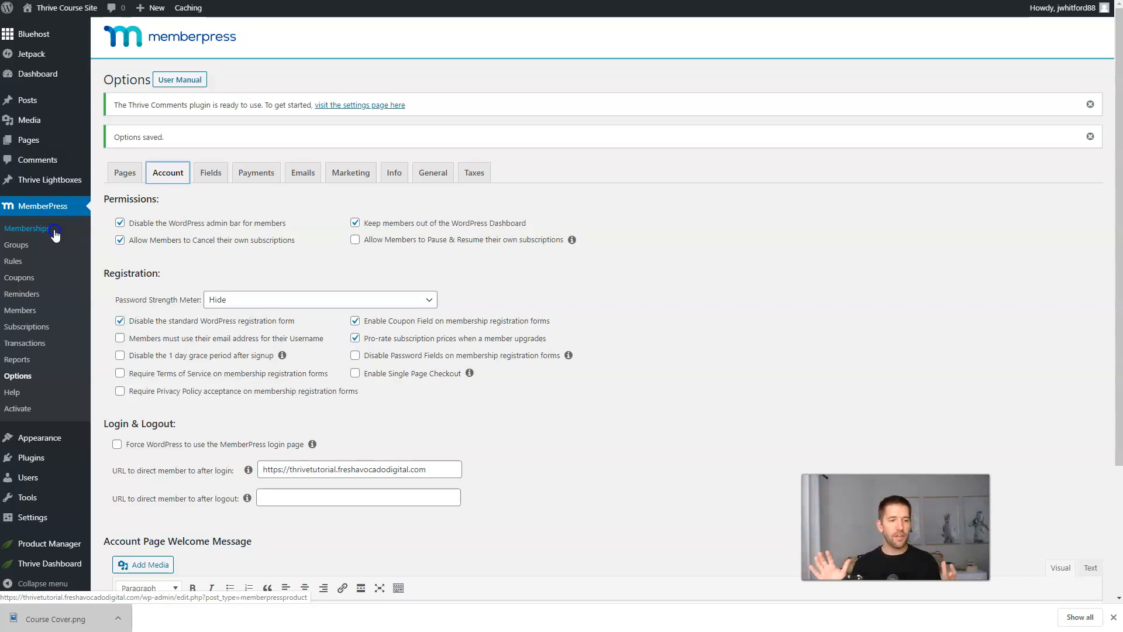
click(55, 234)
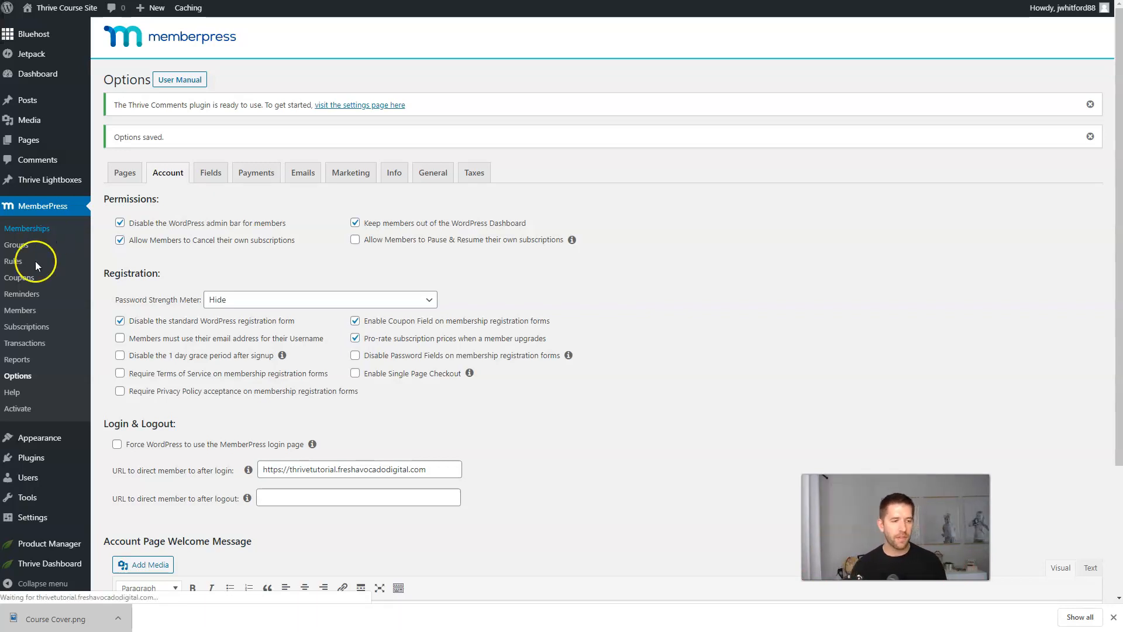
Create a membership titled Dentist Course with price 97 and publish it.
click(214, 81)
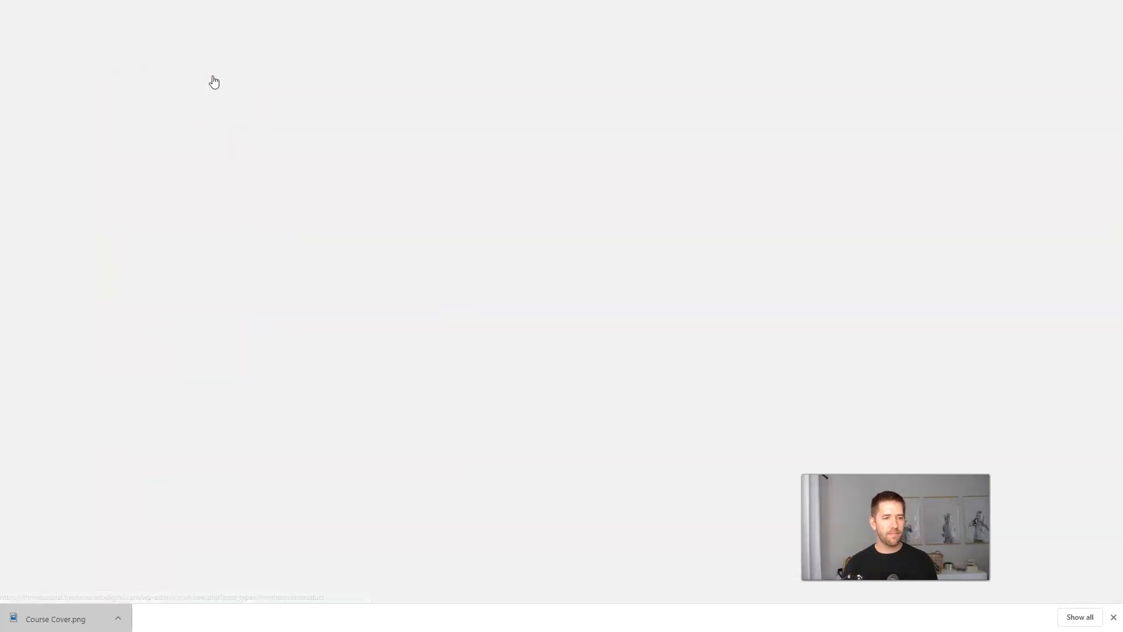
text(Dentist Course)
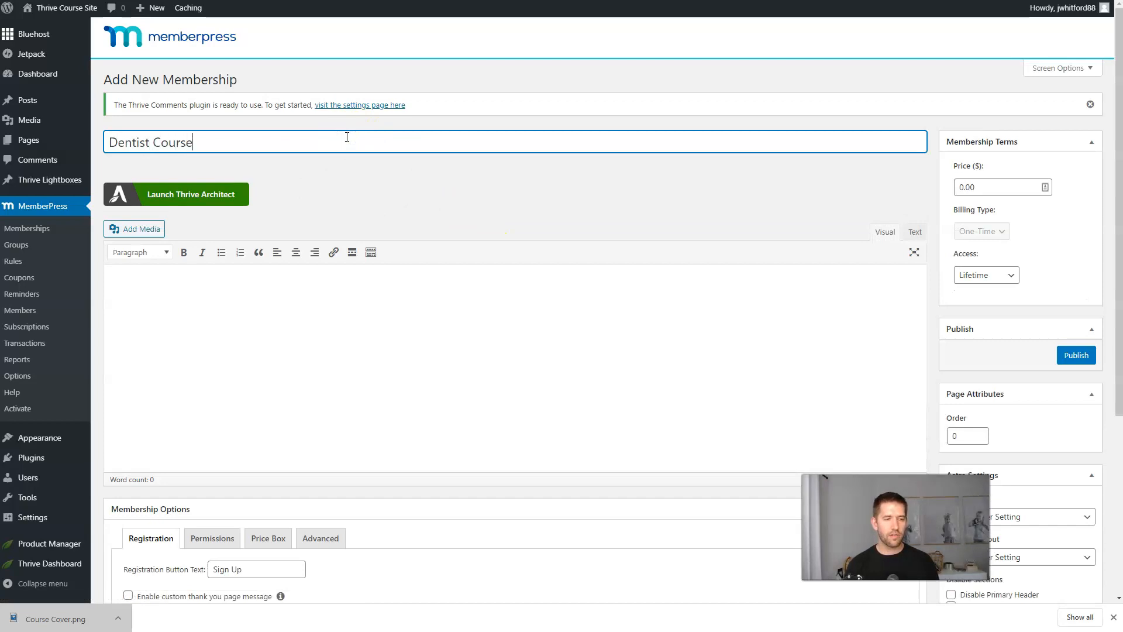
double_click(973, 186)
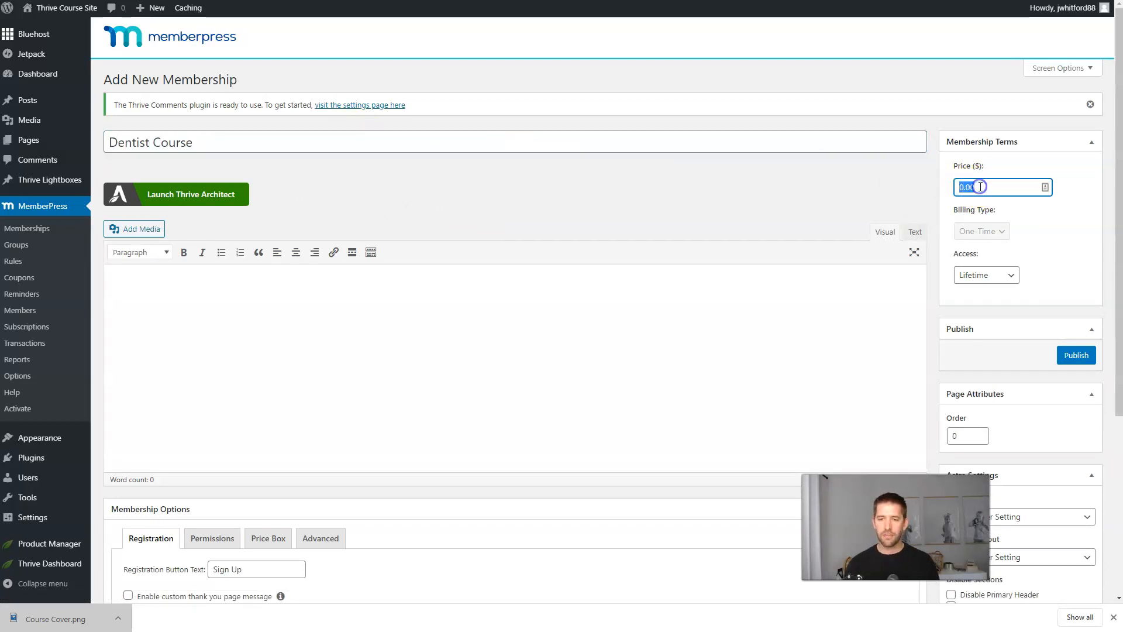
text(97)
click(1000, 171)
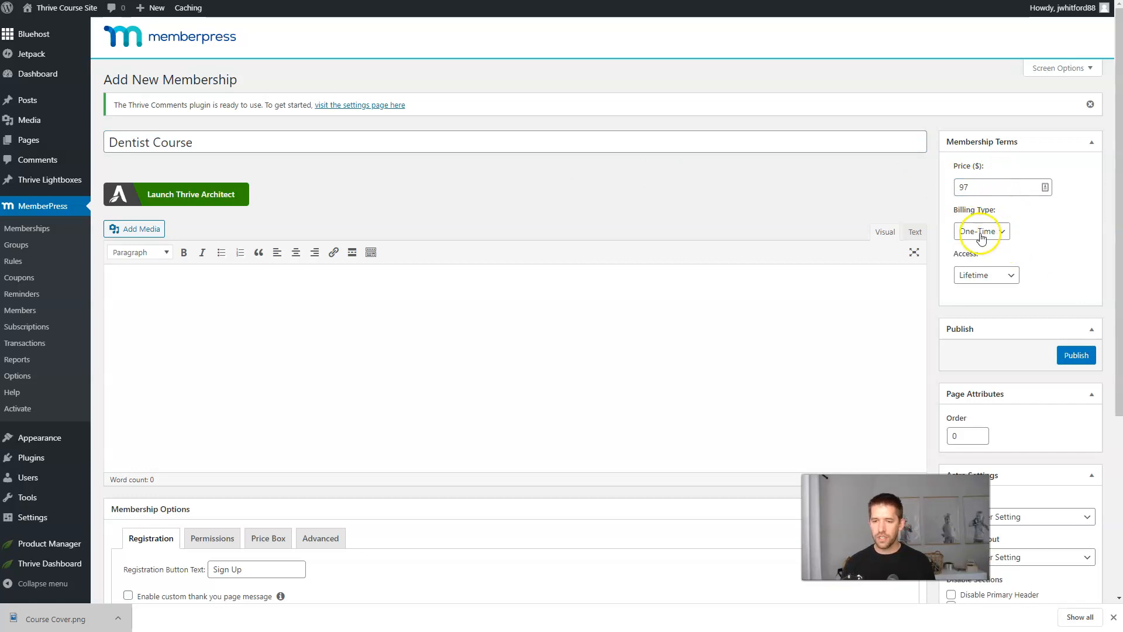
scroll(986, 280, down, 3)
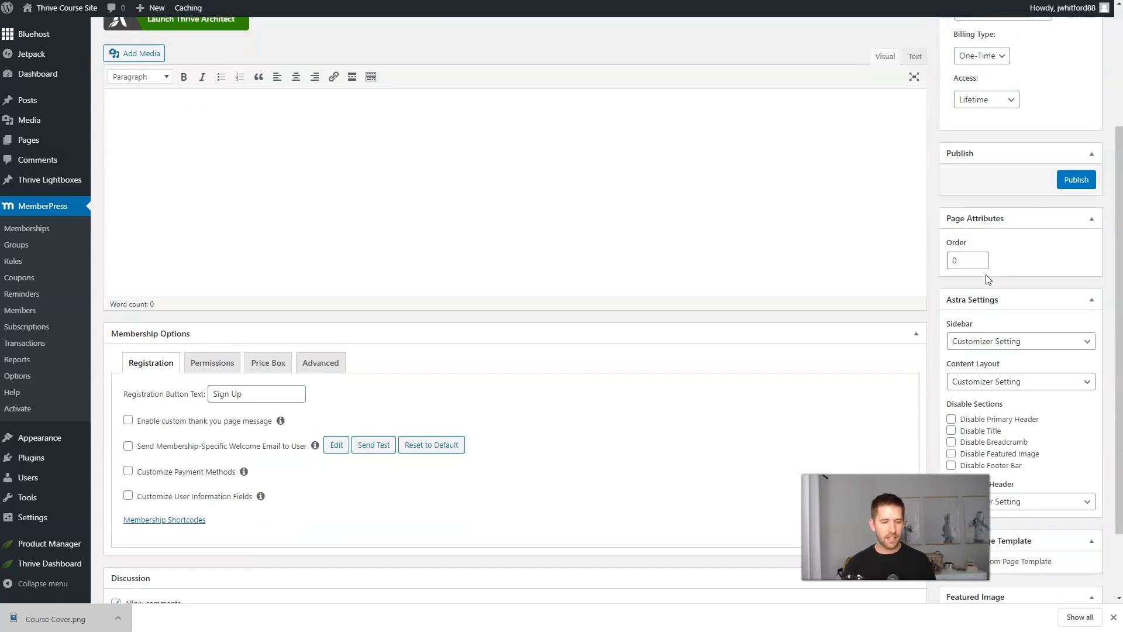
click(1085, 182)
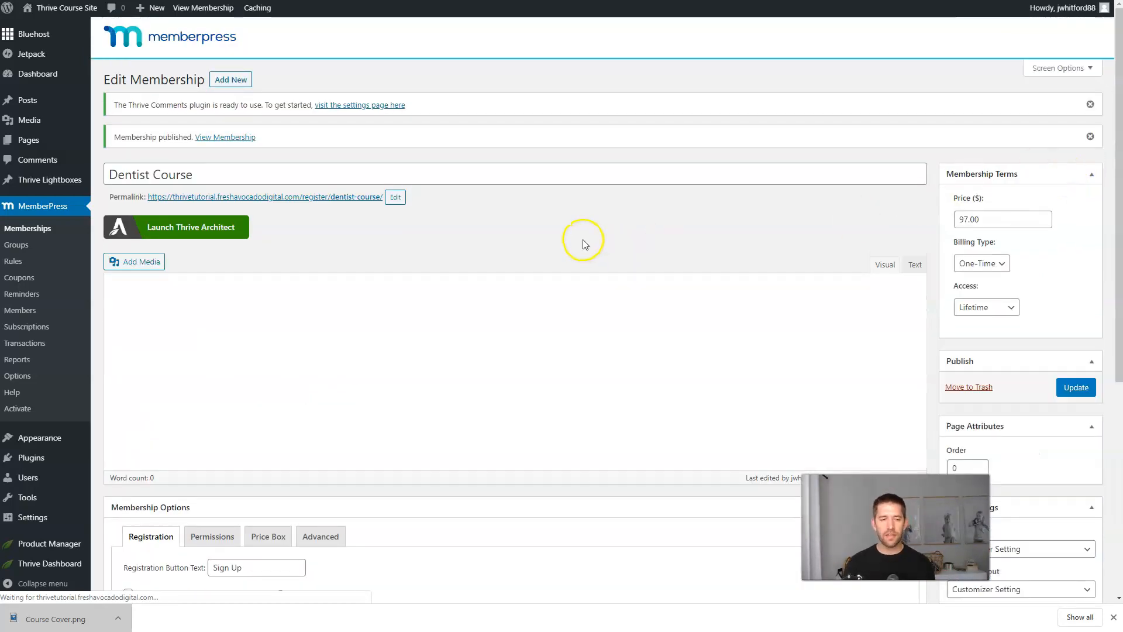
click(571, 255)
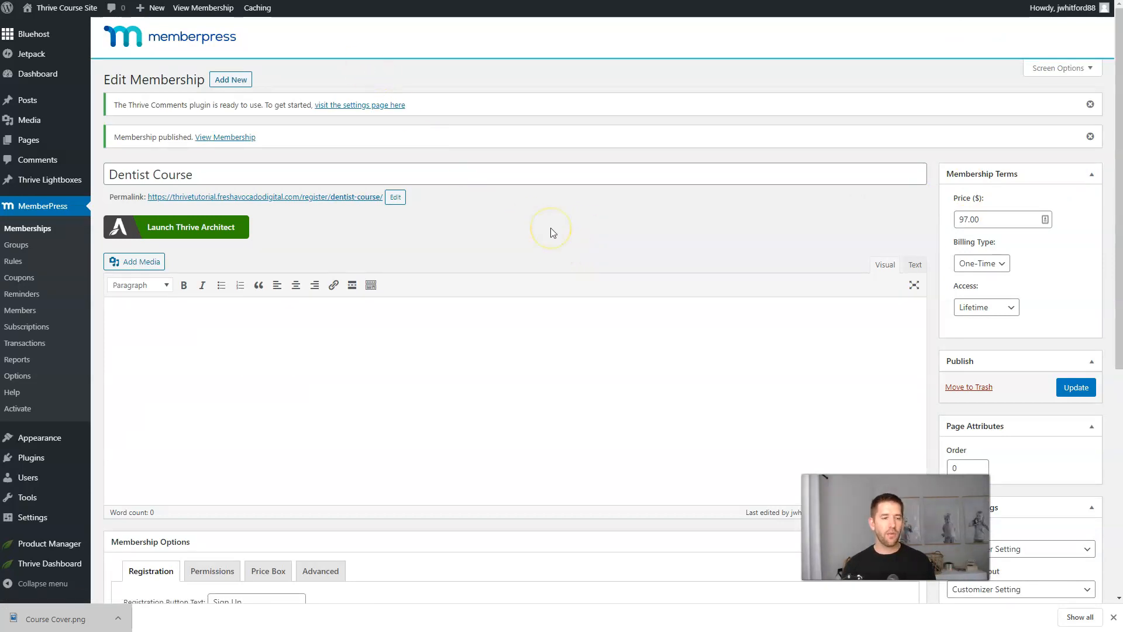
Open the Dentist 3-Step Lead Gen Course from the Thrive Apprentice courses dashboard.
mouse_move(70, 563)
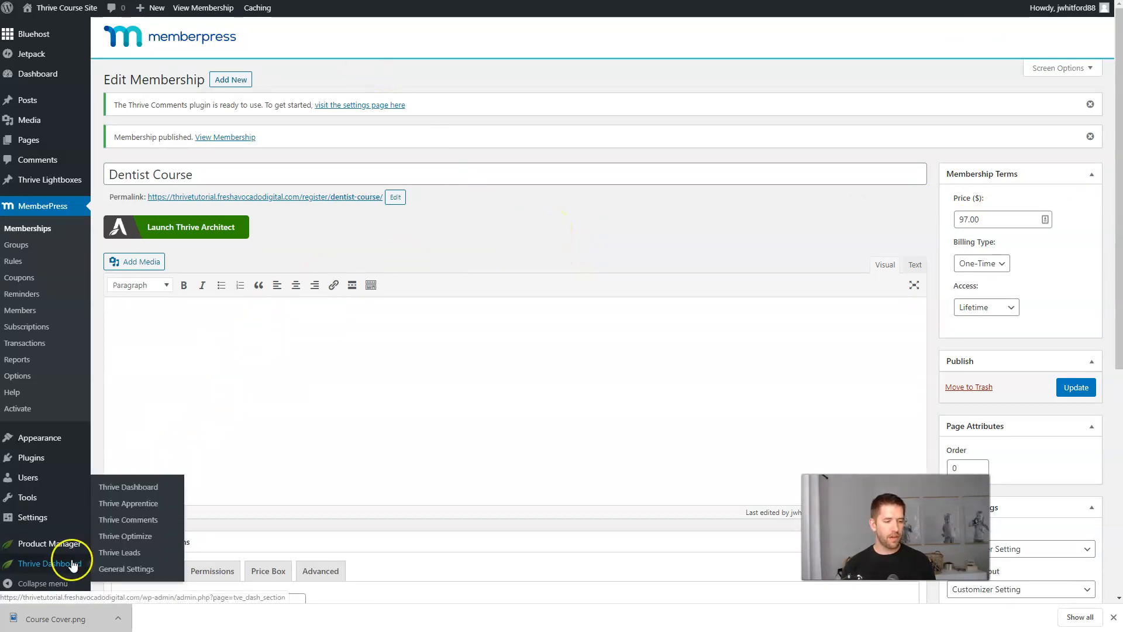
click(131, 504)
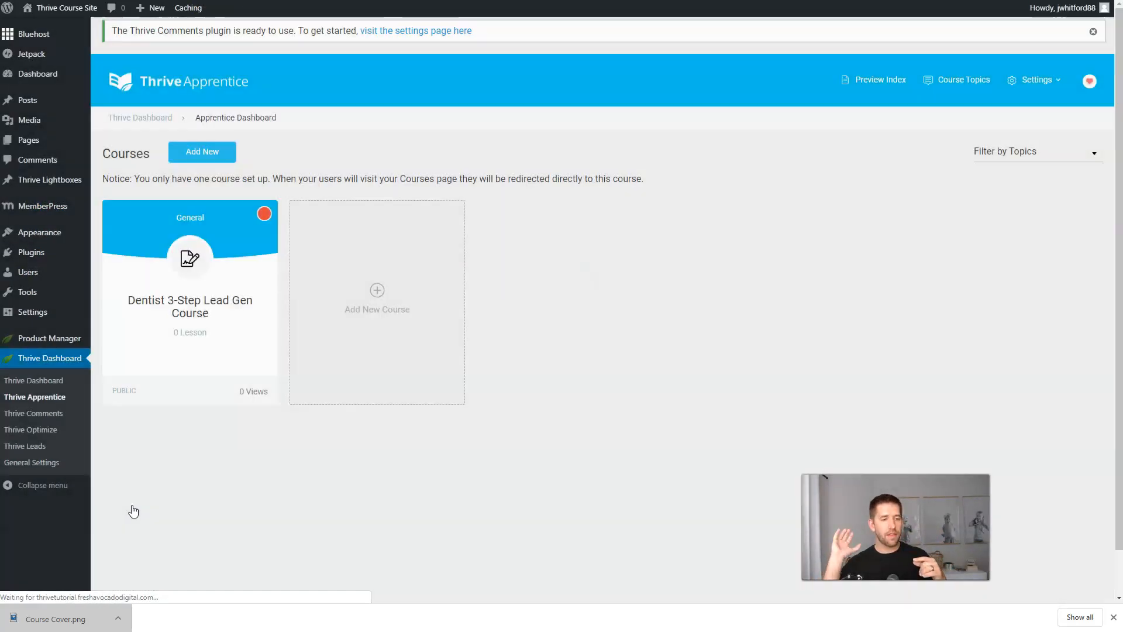
click(188, 278)
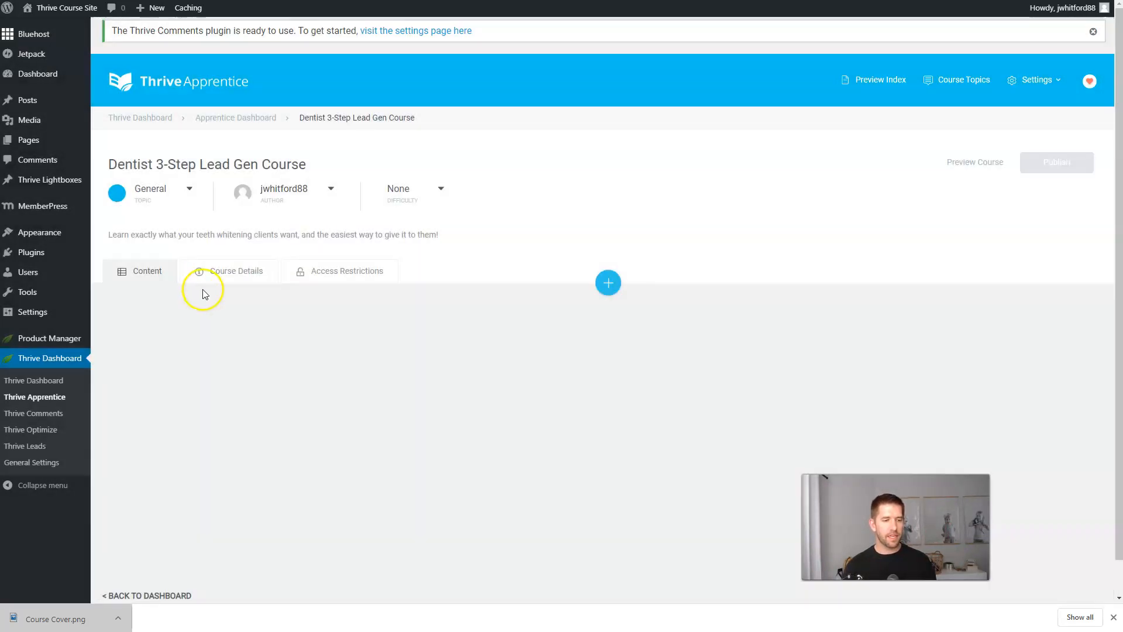
Turn on access restriction with a rule granting the Dentist Course MemberPress membership.
click(311, 272)
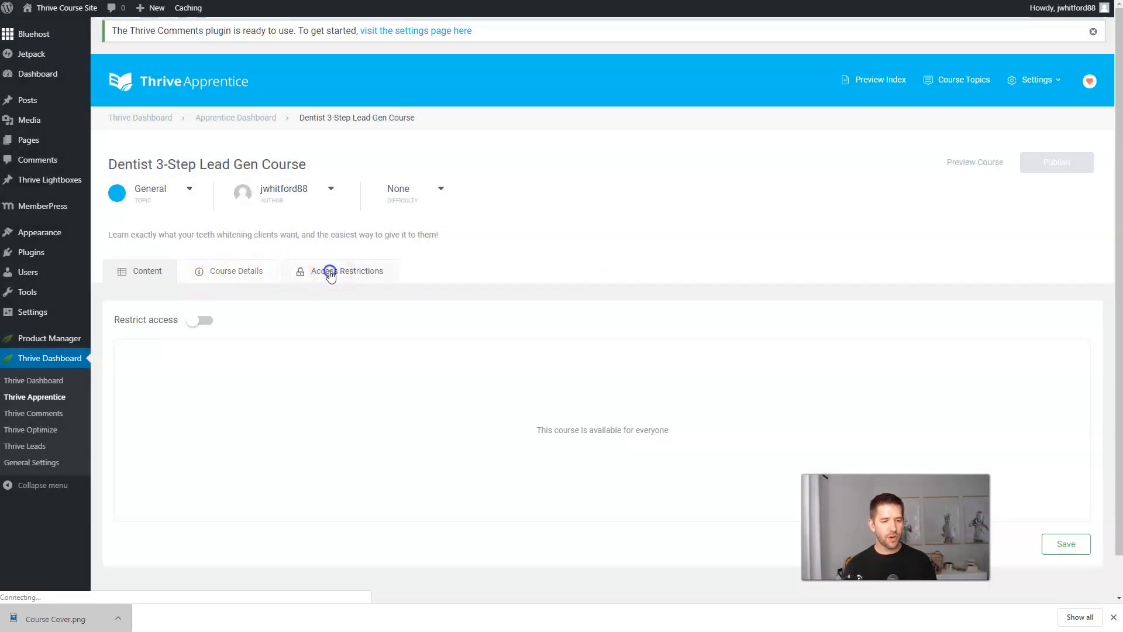
click(200, 321)
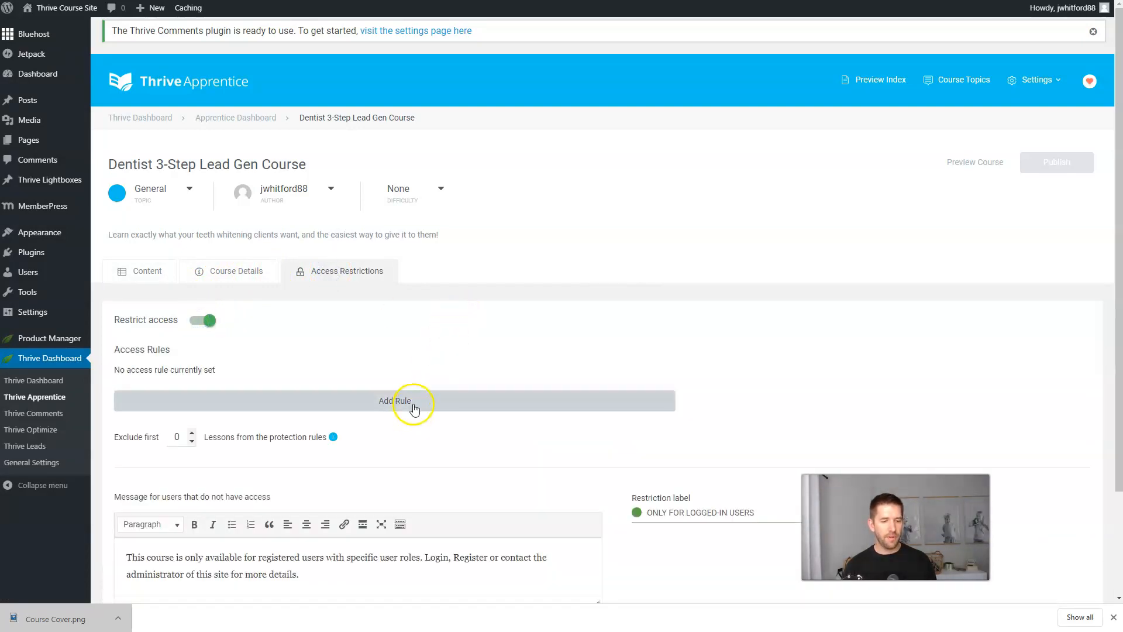
click(413, 403)
scroll(464, 349, down, 3)
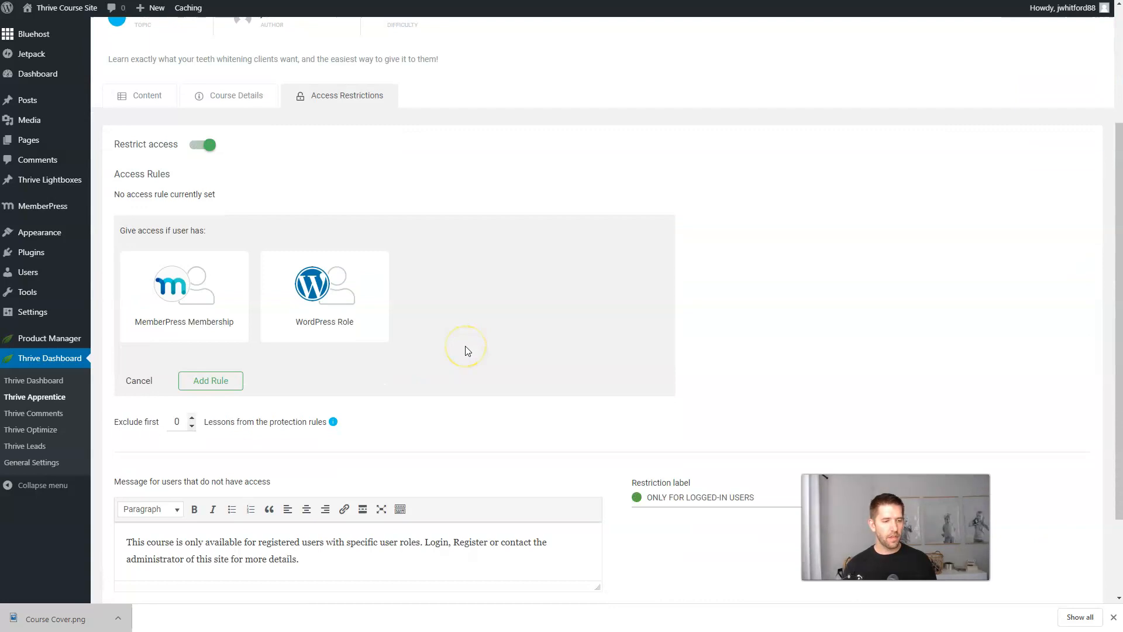
scroll(465, 349, down, 1)
click(196, 239)
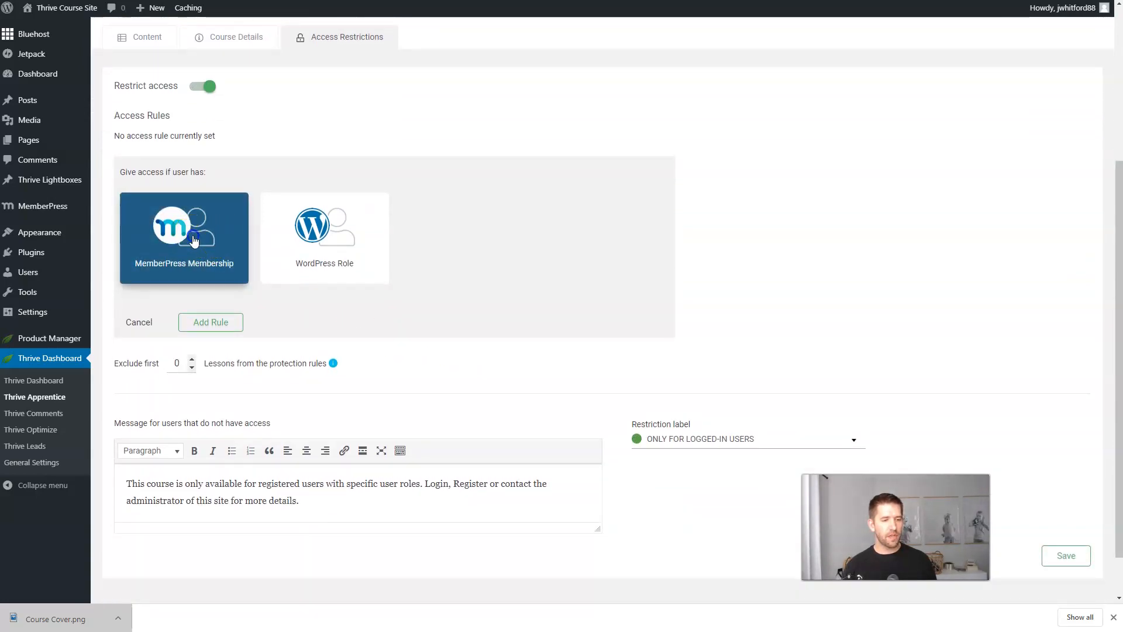
click(129, 320)
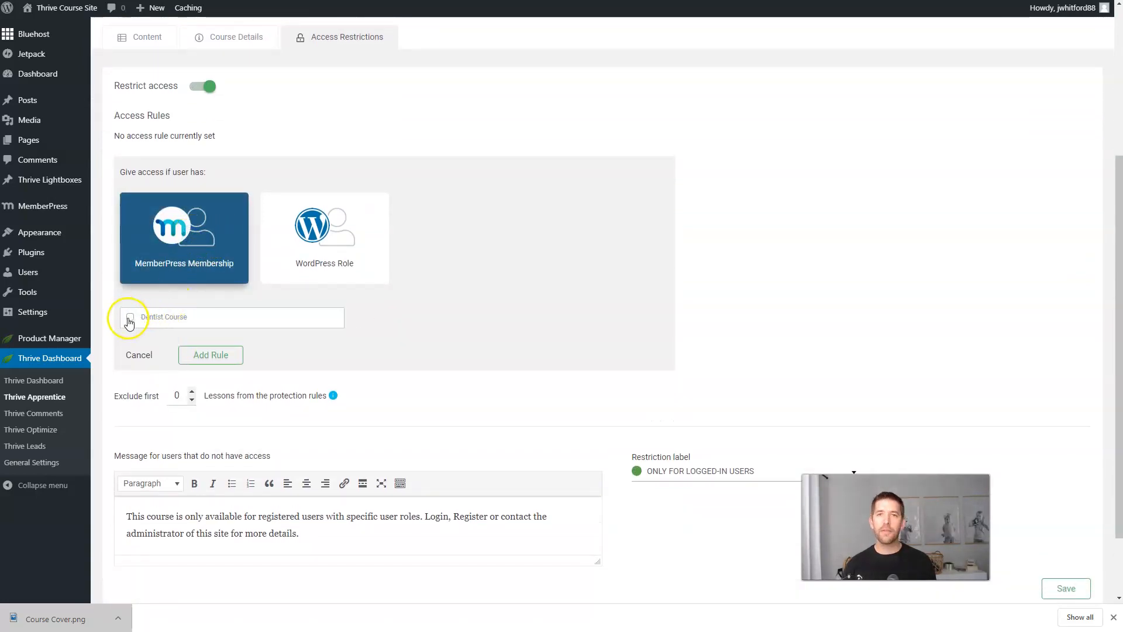
click(130, 319)
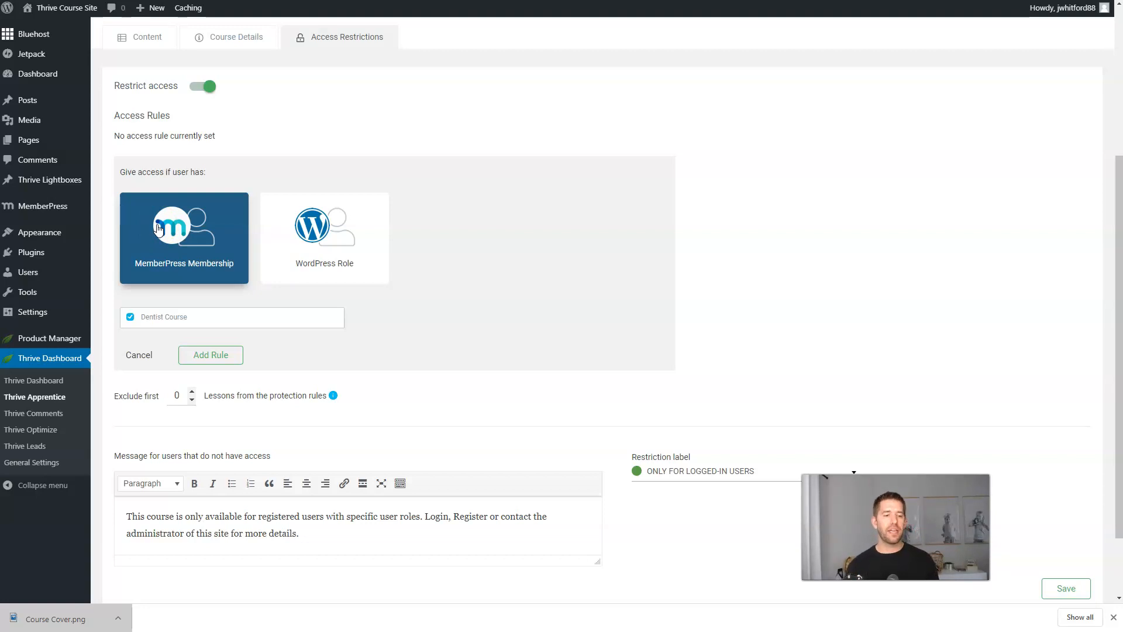
click(199, 361)
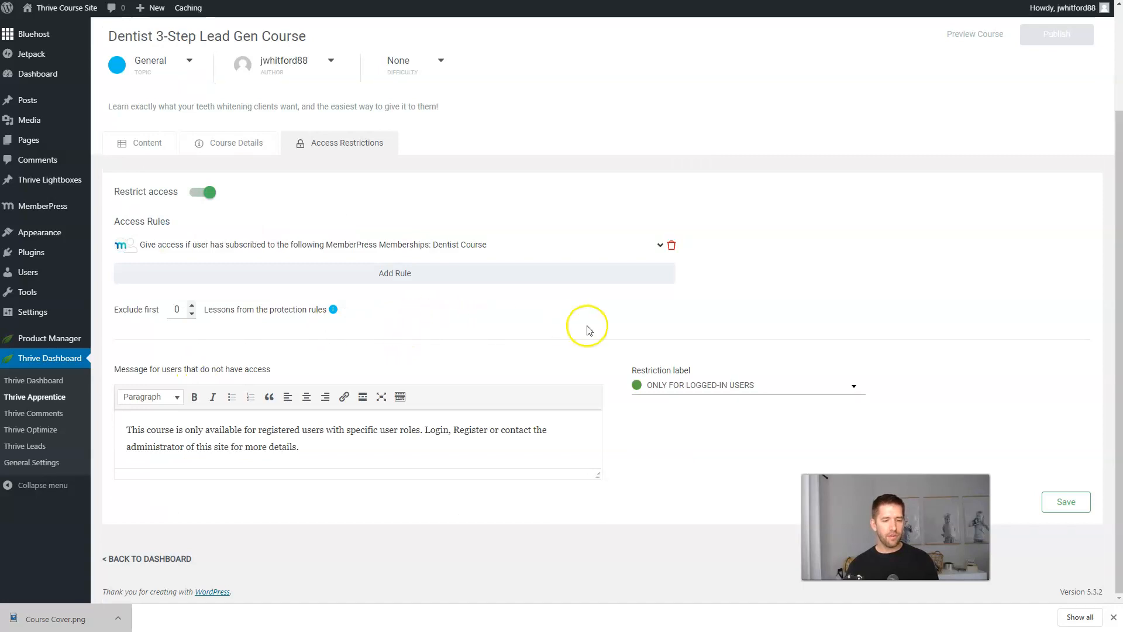
Save the course's access restrictions and switch to its Content area.
click(1065, 502)
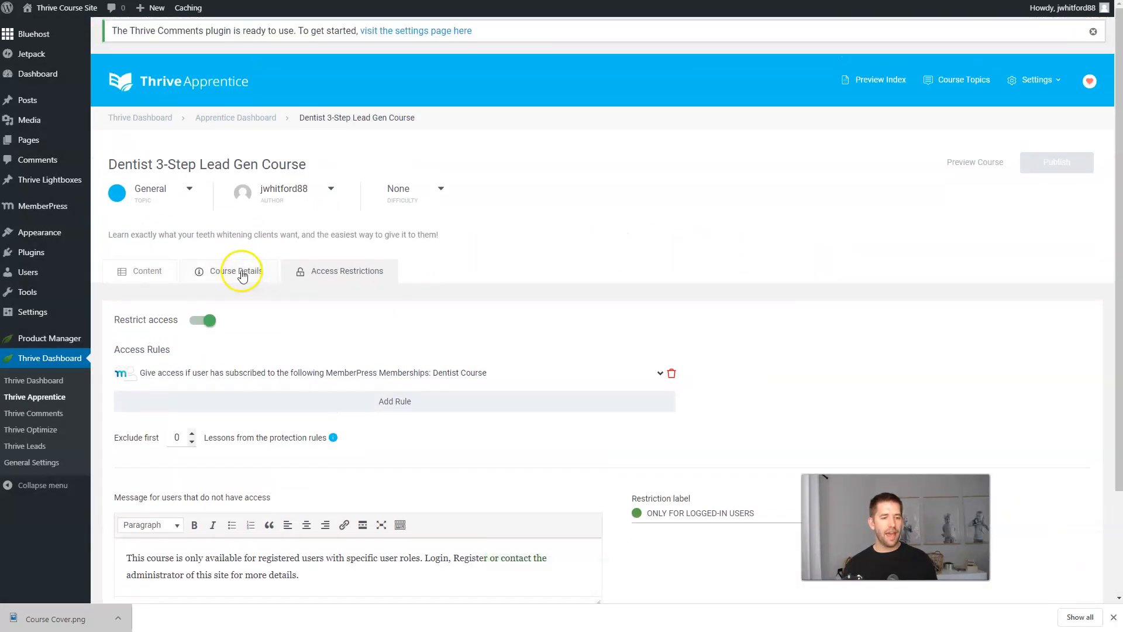
click(243, 273)
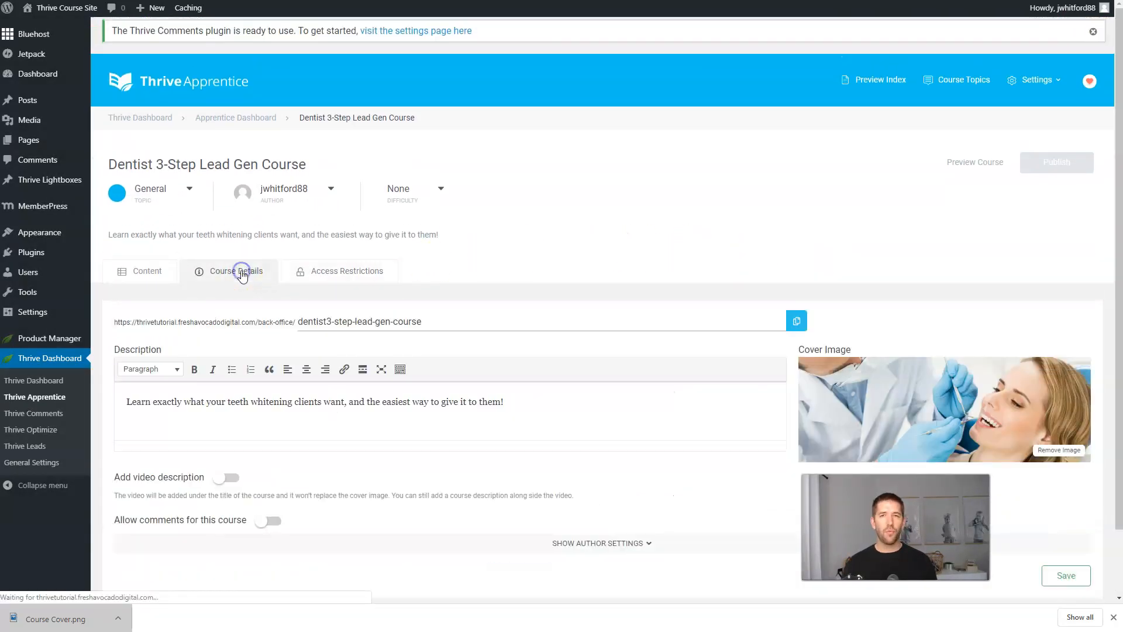
click(676, 256)
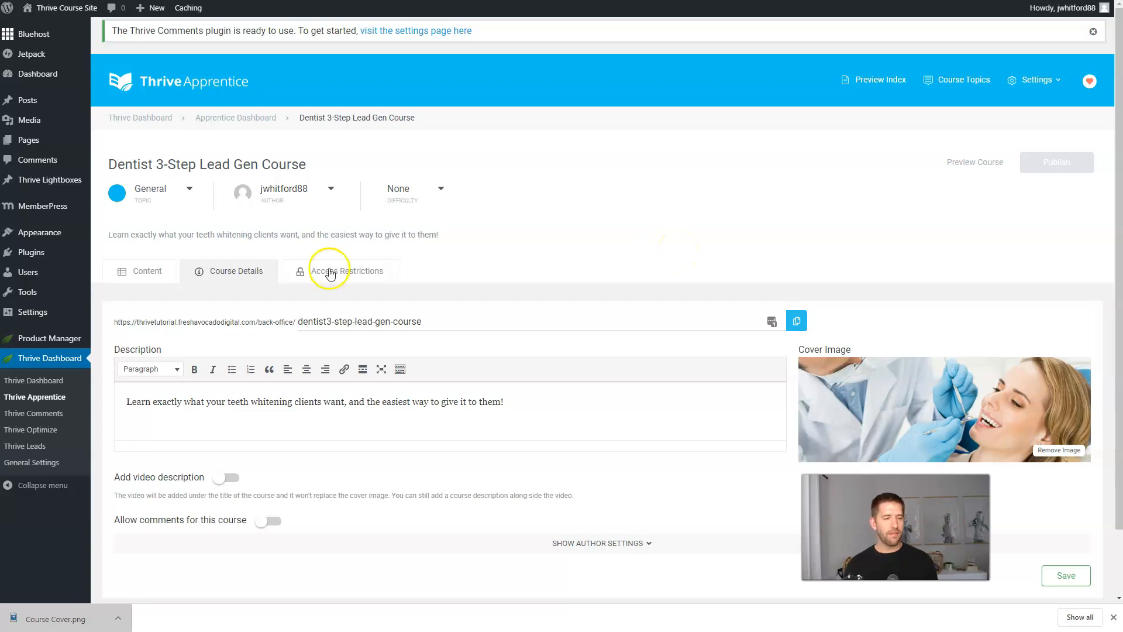
click(153, 278)
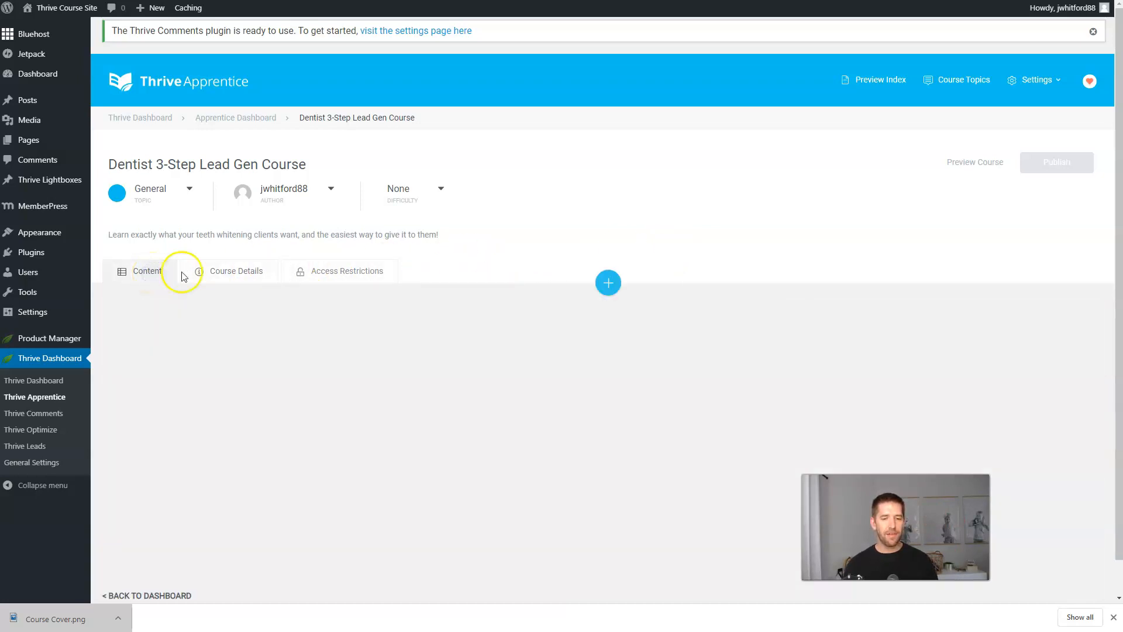
Add a new lesson to the course and make it a Video Lesson.
click(608, 283)
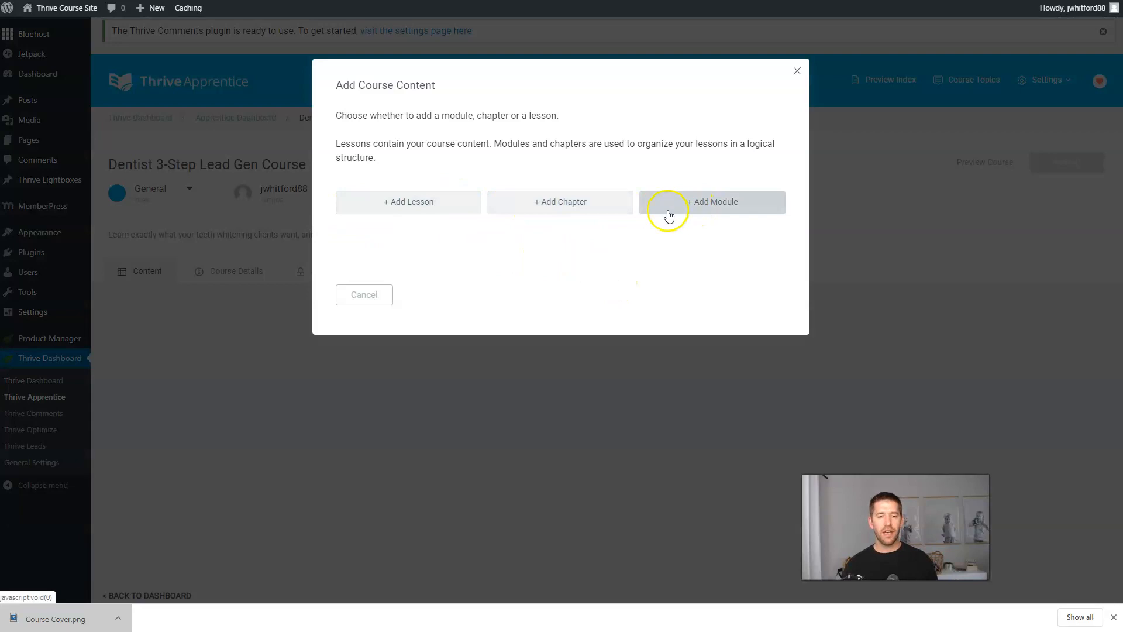
click(431, 212)
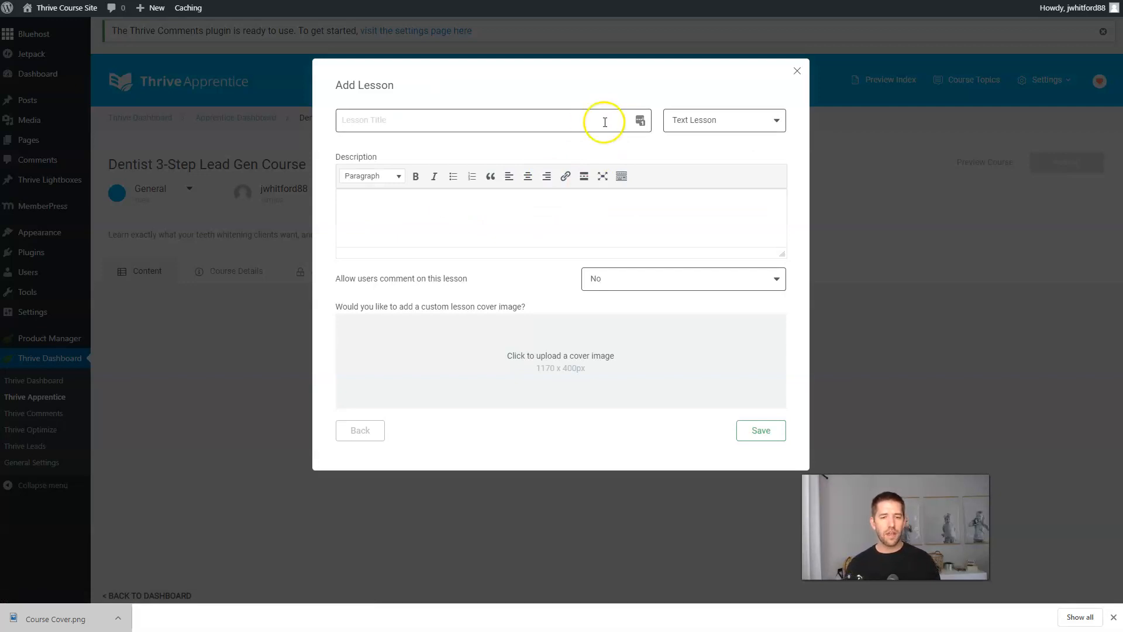
click(729, 119)
click(697, 188)
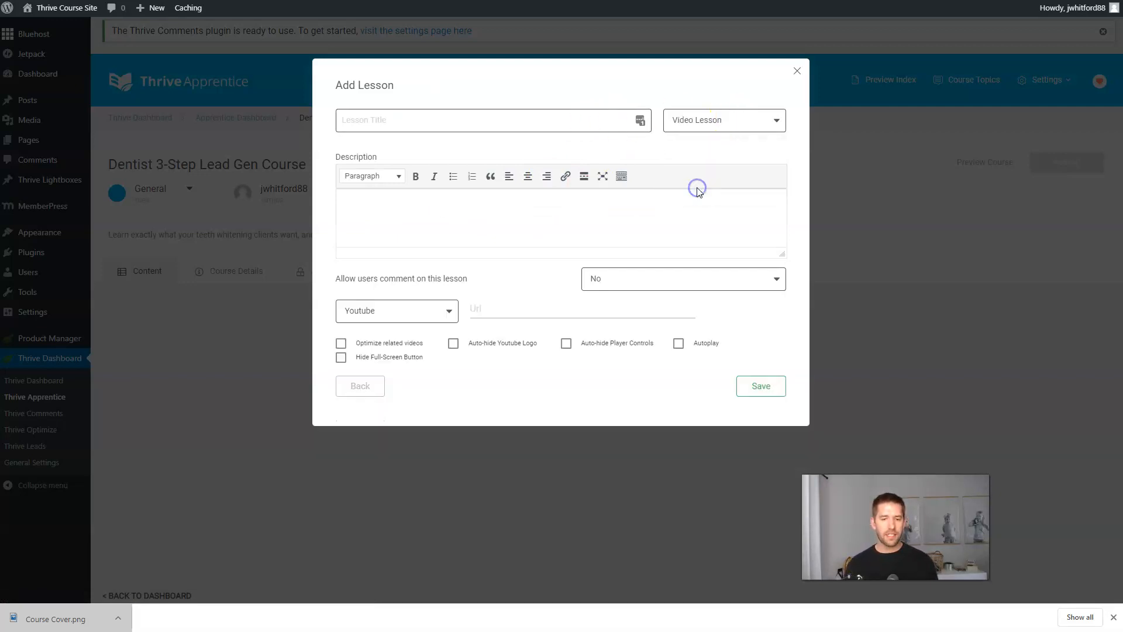
Title the lesson 'Lesson 1: Why are you here?', describe it as about dentist marketing, and allow comments.
click(538, 126)
text(C)
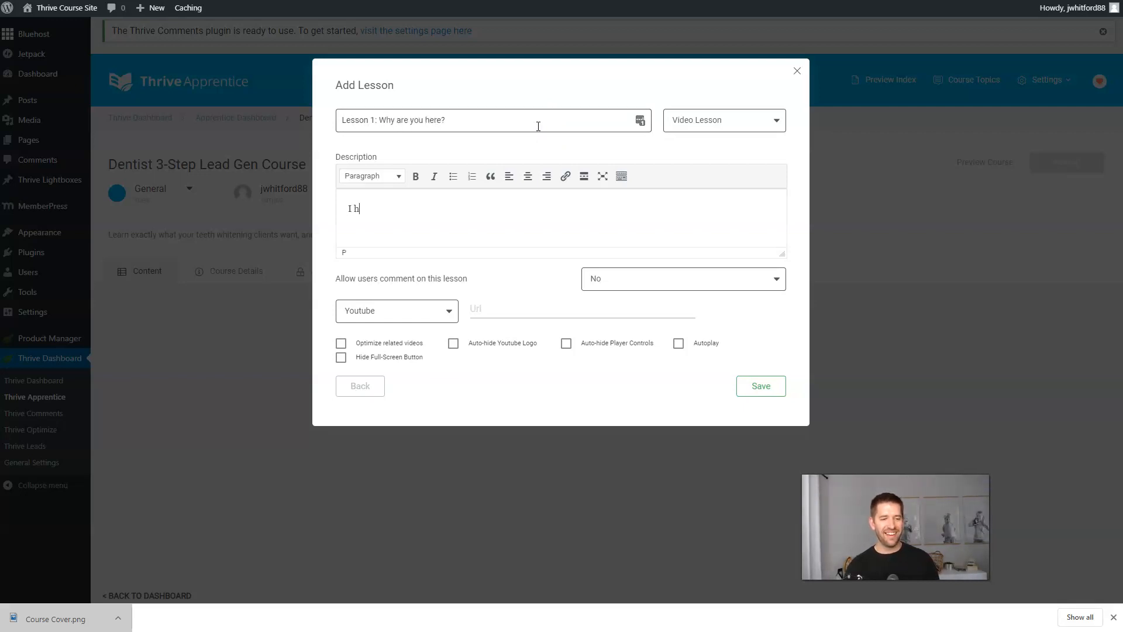
text(learn about marketing for dentists...)
click(506, 280)
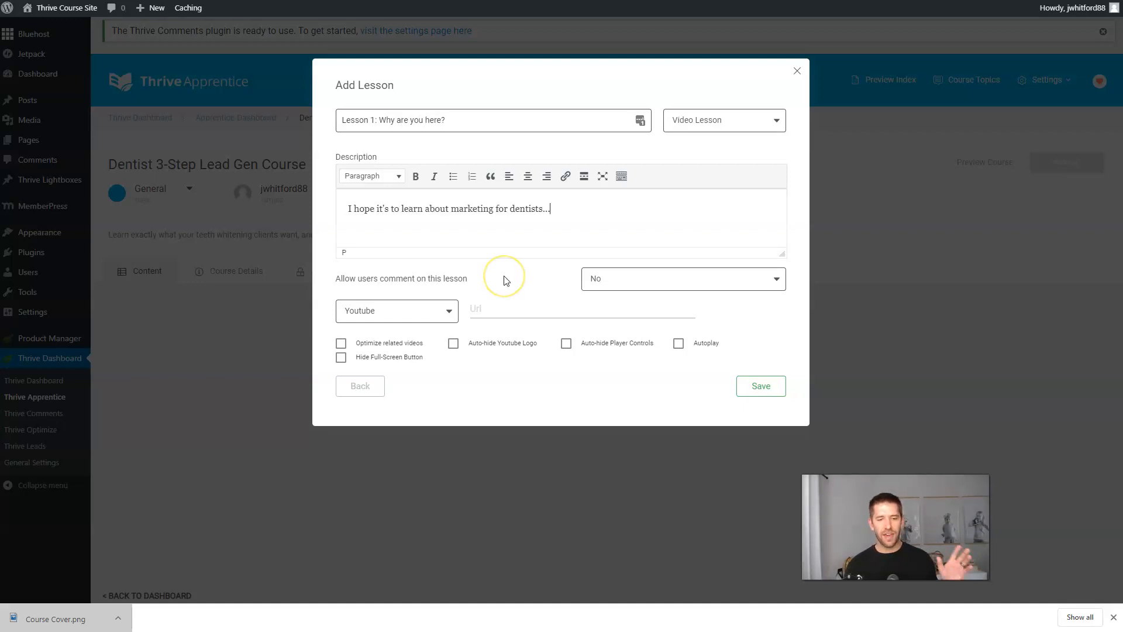
click(619, 222)
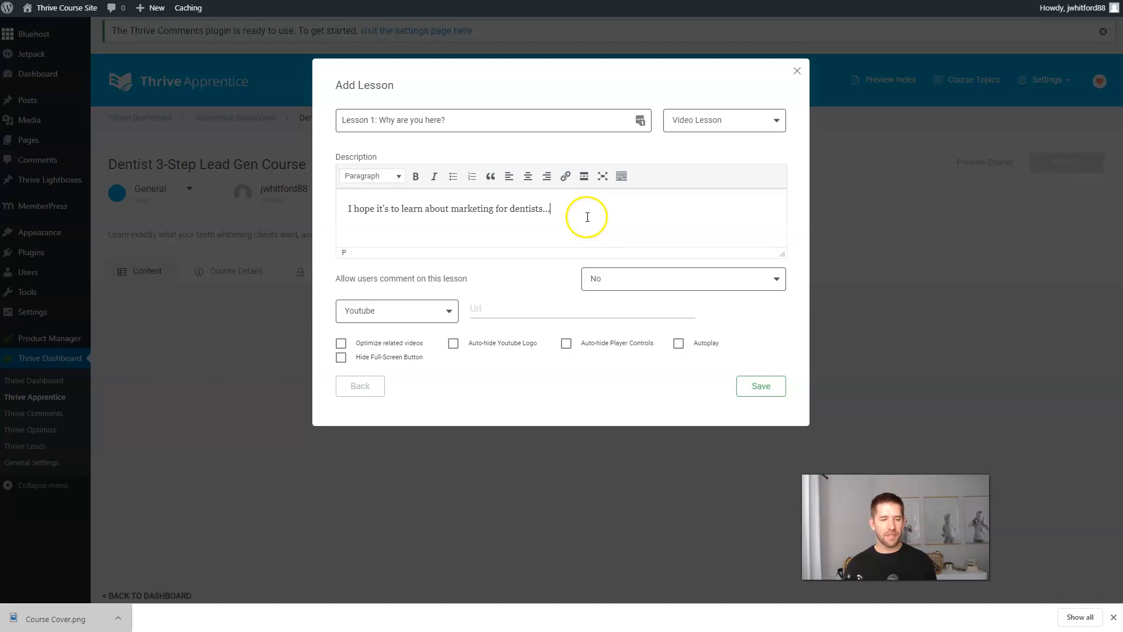
click(603, 285)
click(601, 297)
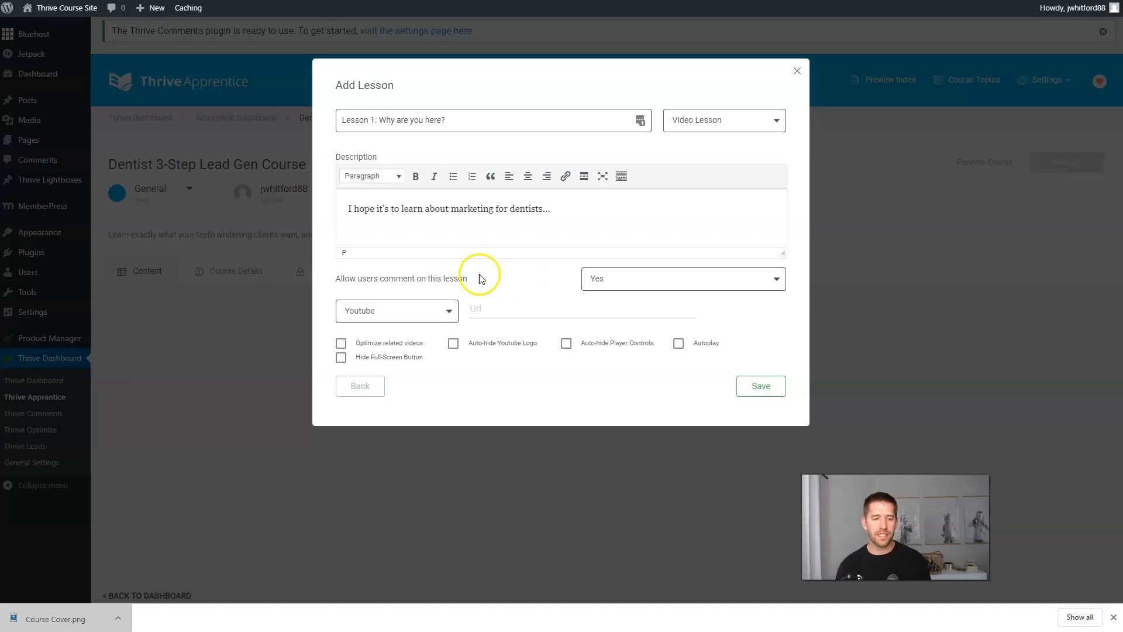
Paste the YouTube link as the lesson video and save the lesson.
click(525, 307)
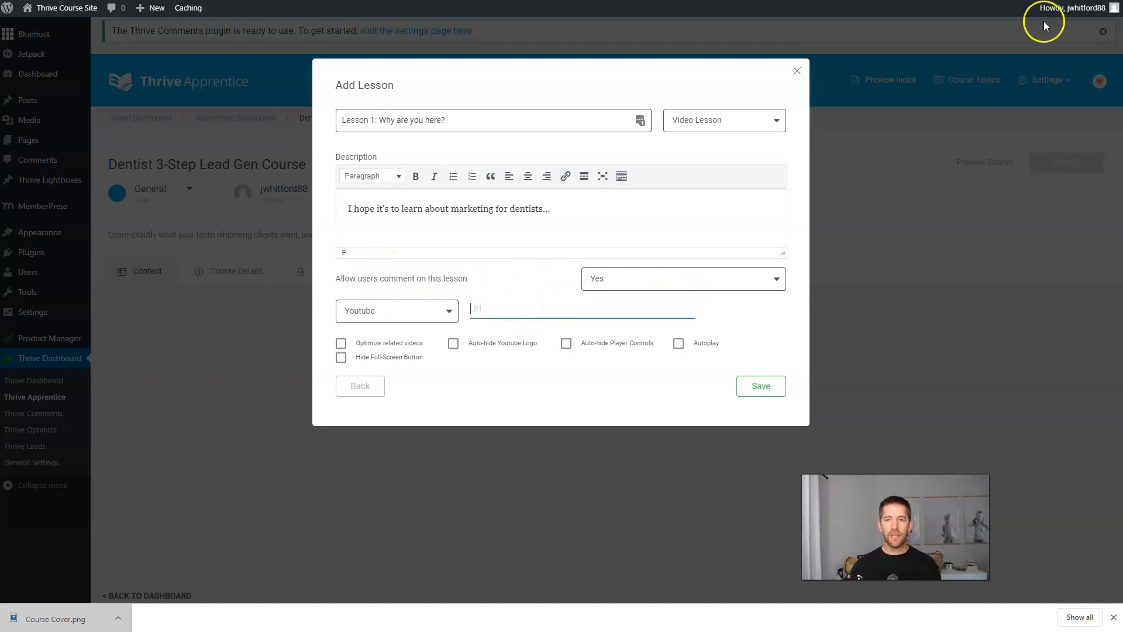
click(503, 314)
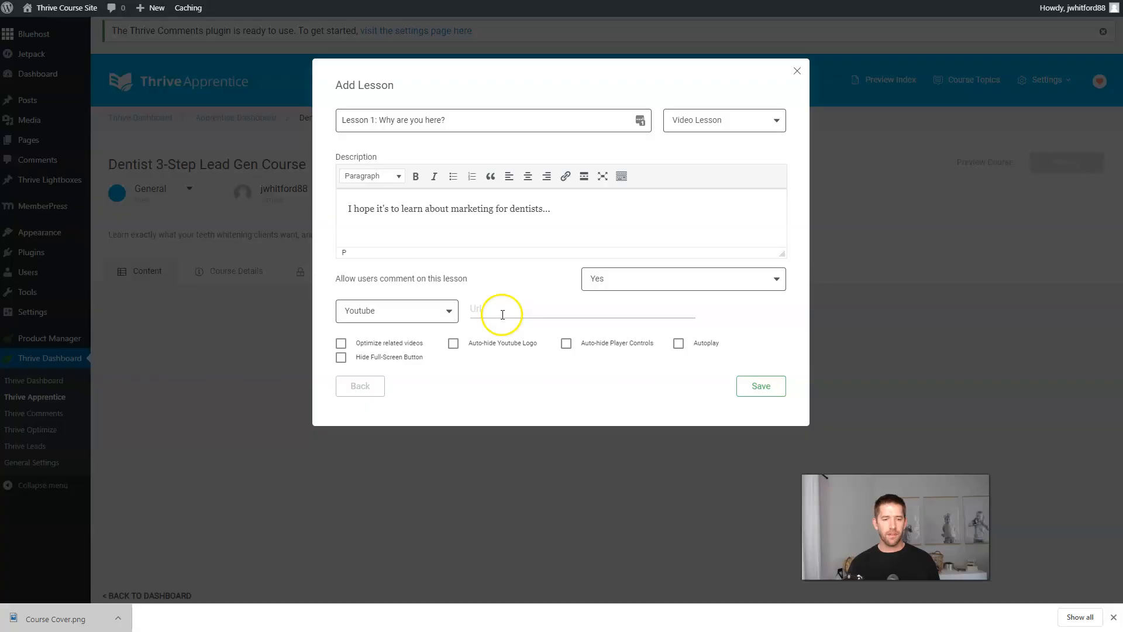
text(https://youtu.be/aYVq9MsOMnk)
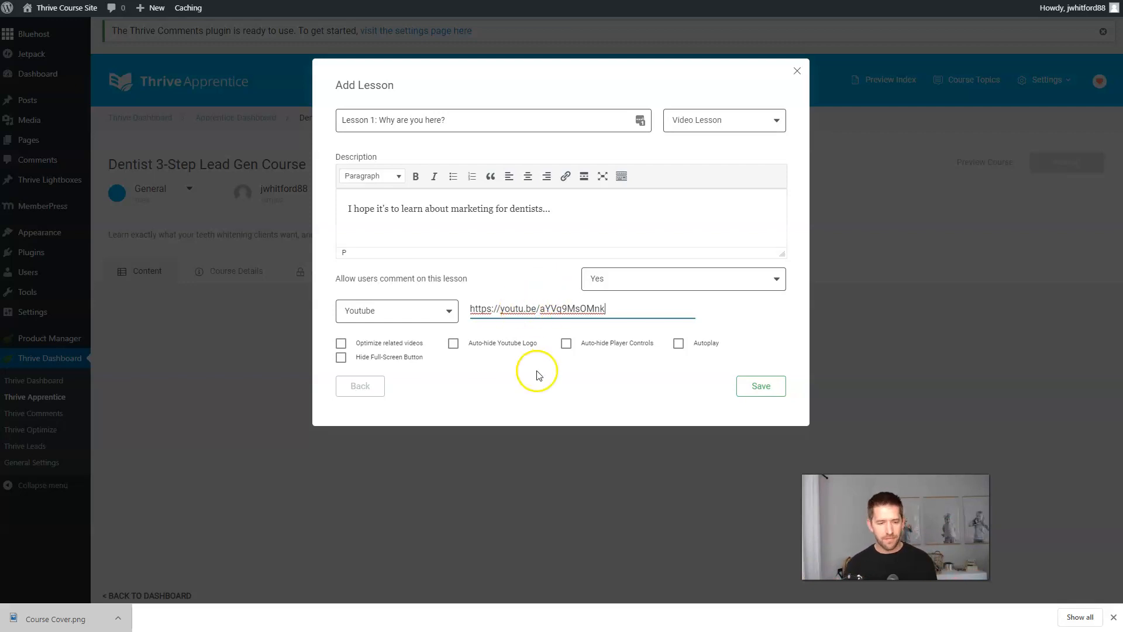
click(749, 386)
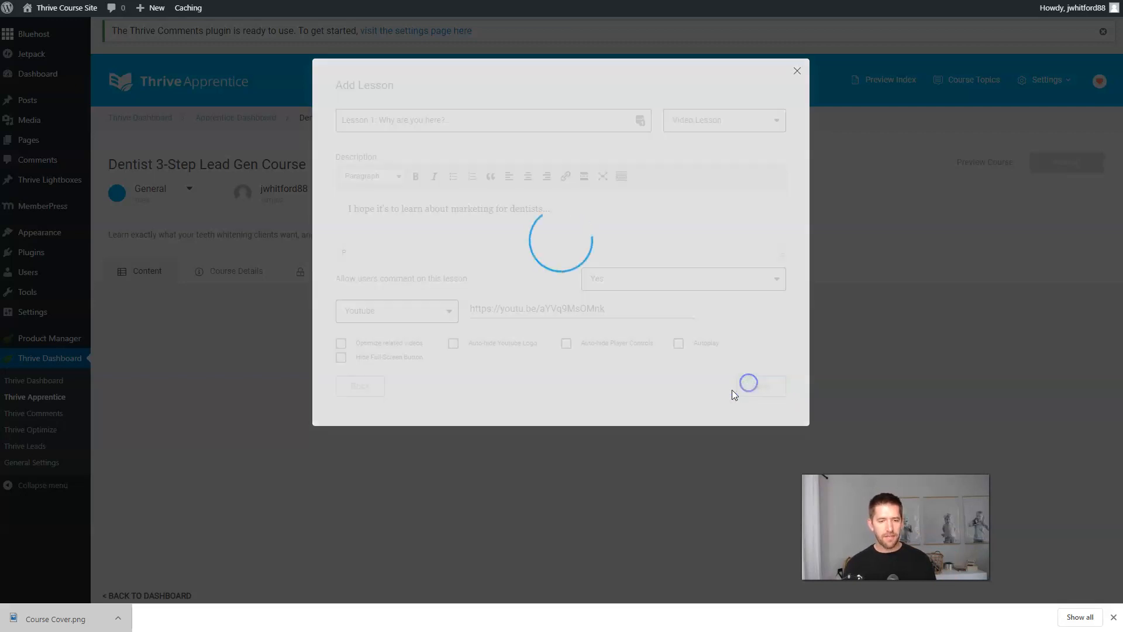
Open Lesson 1 in Thrive Architect and insert a Recommended Resources content block.
click(725, 390)
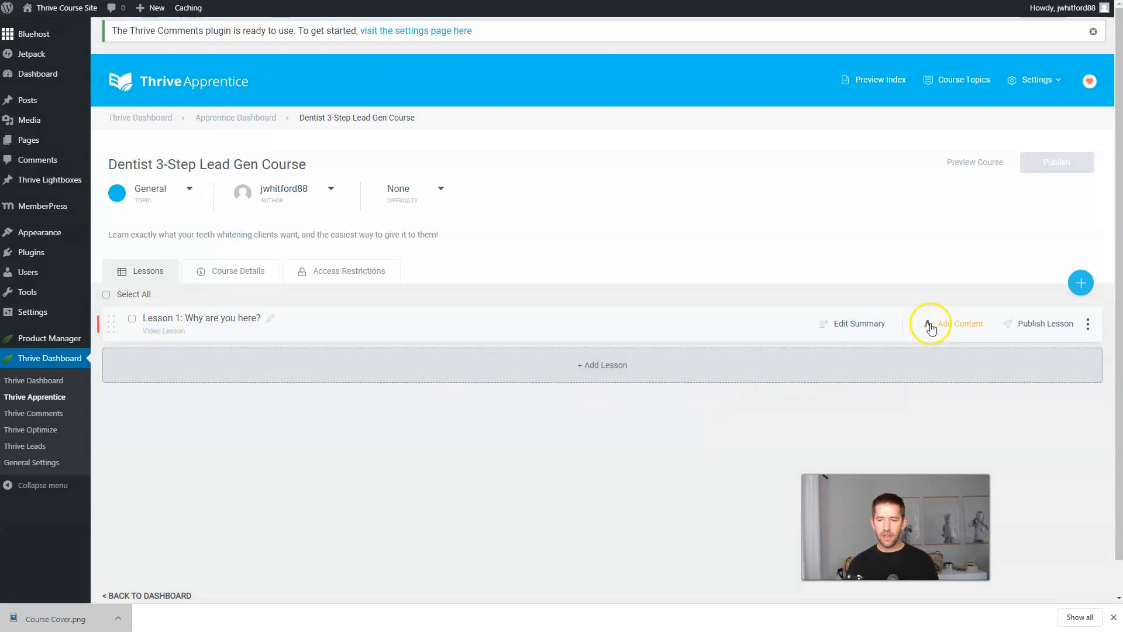
click(939, 326)
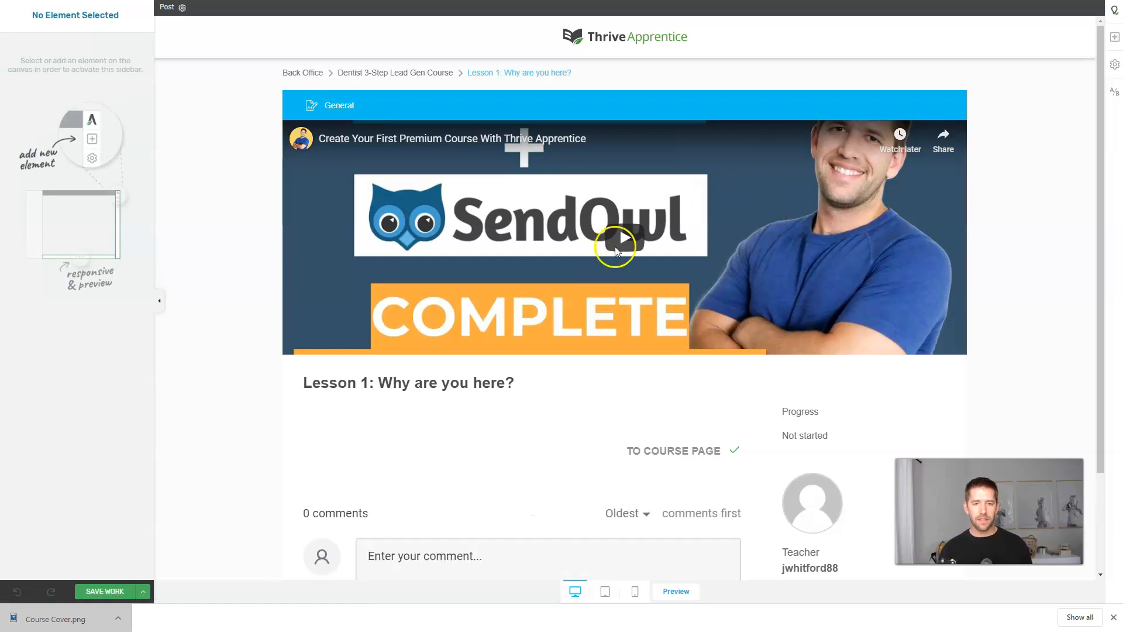
click(1114, 37)
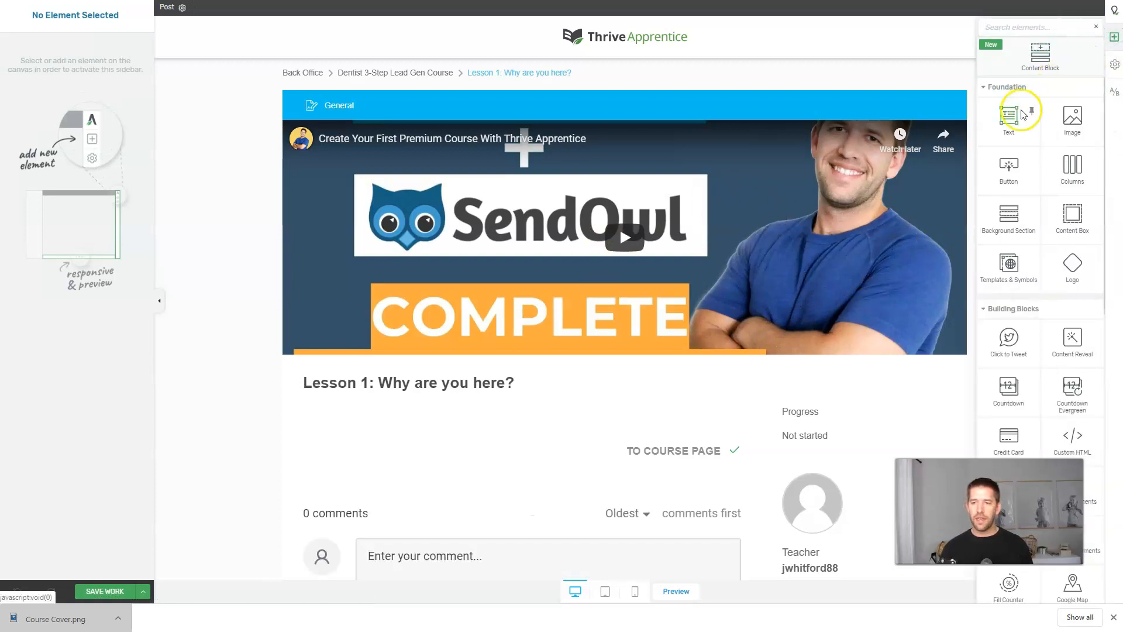
click(1038, 53)
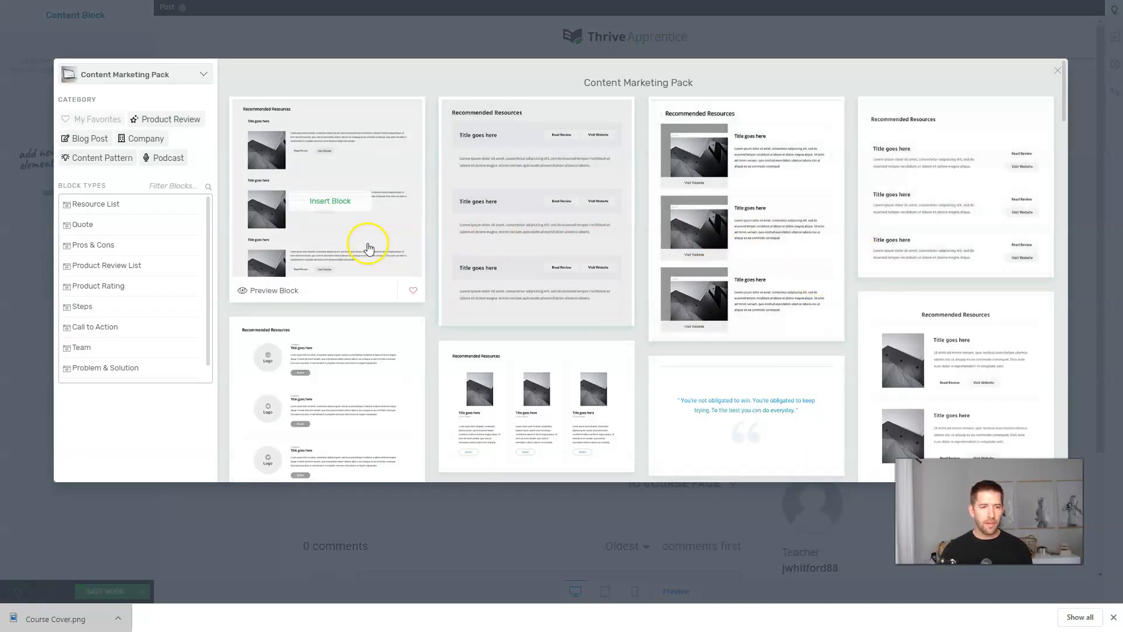
mouse_move(792, 195)
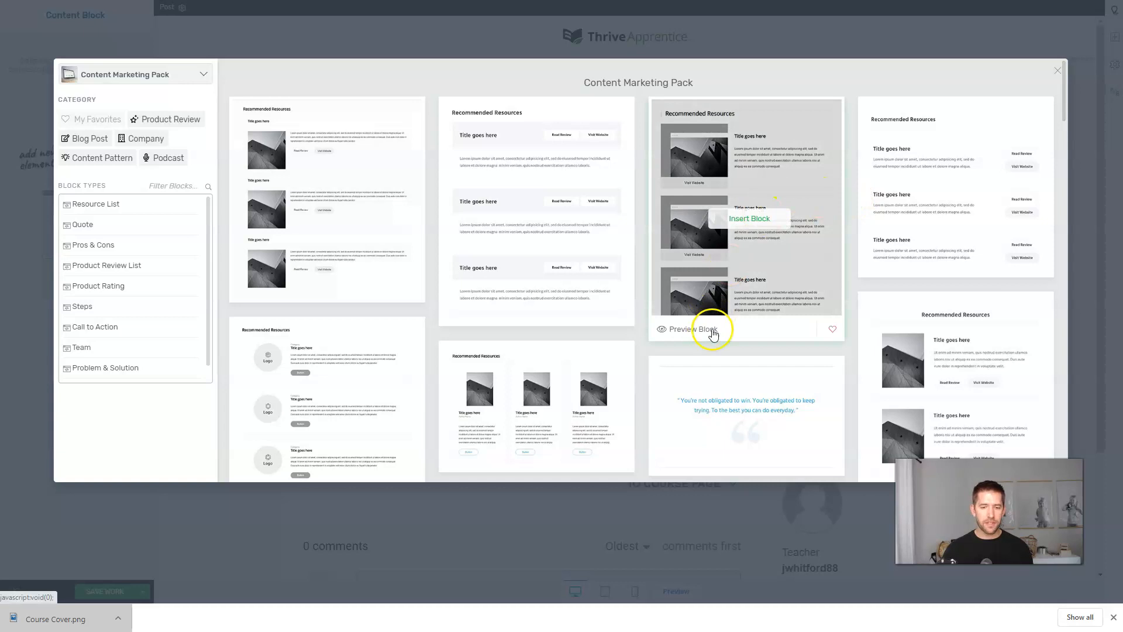
click(749, 220)
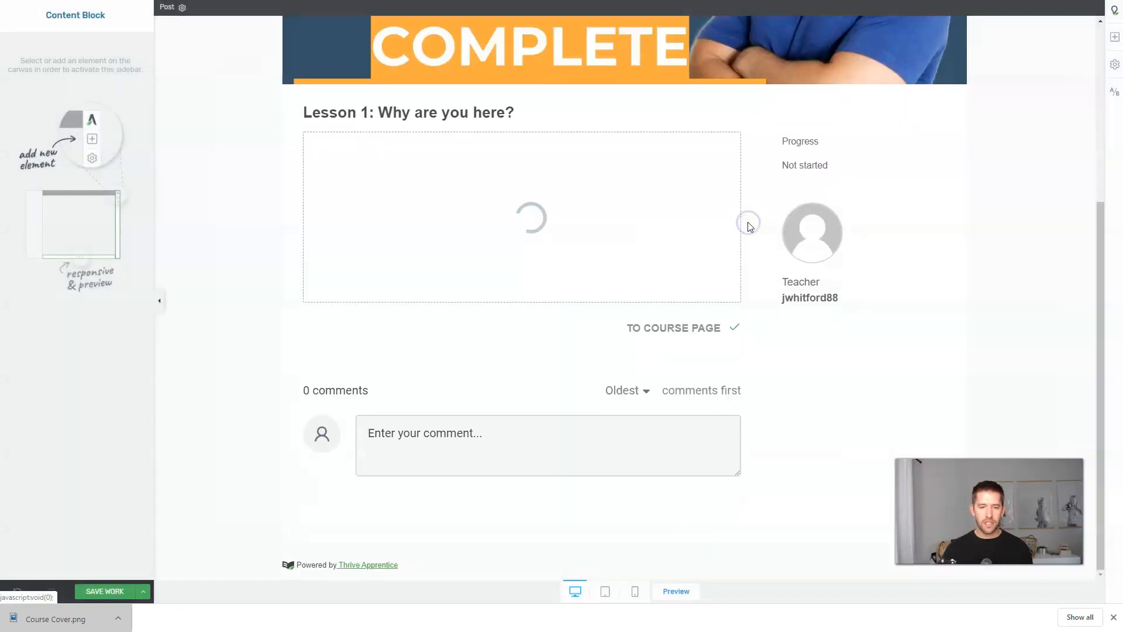
Check the three placeholder resources and save the lesson page with Save and Exit.
click(734, 259)
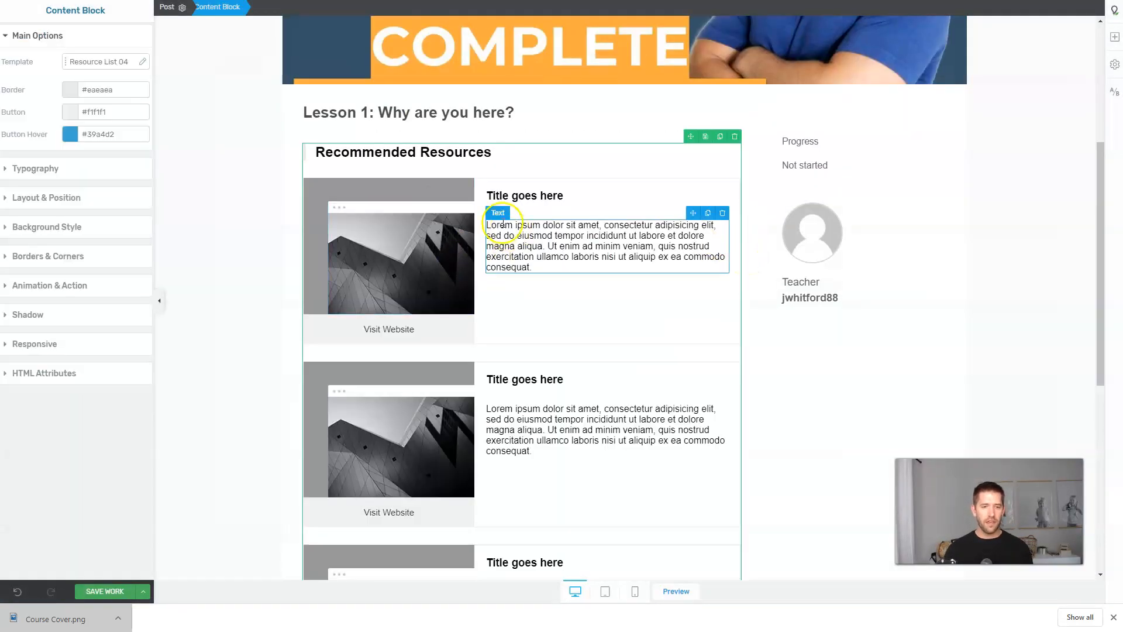
click(345, 251)
scroll(502, 233, down, 10)
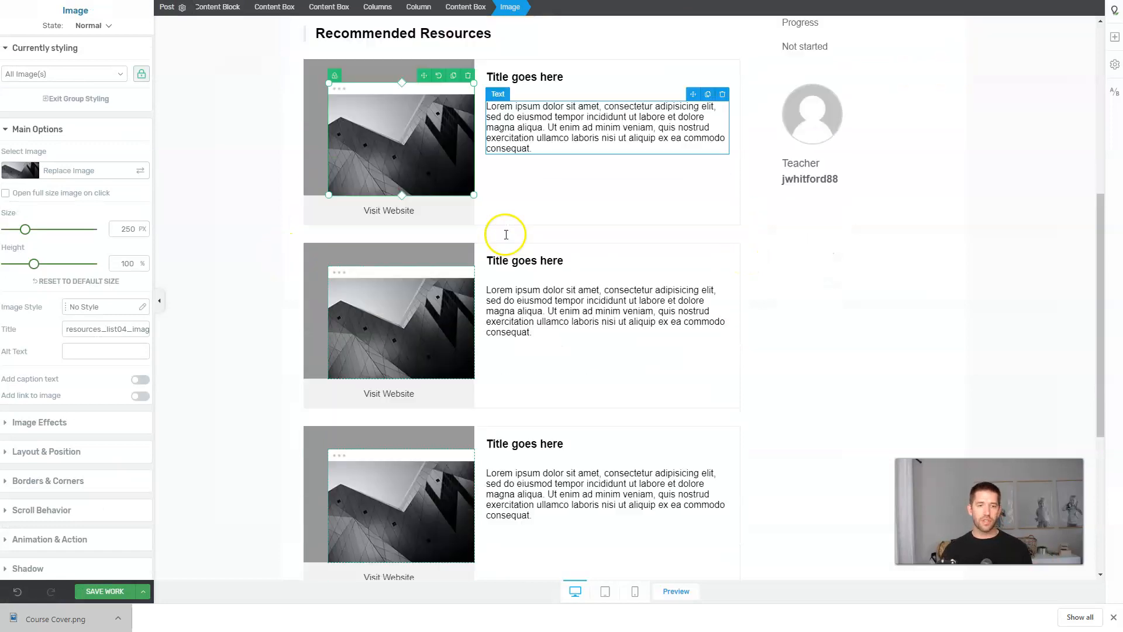
scroll(530, 313, up, 12)
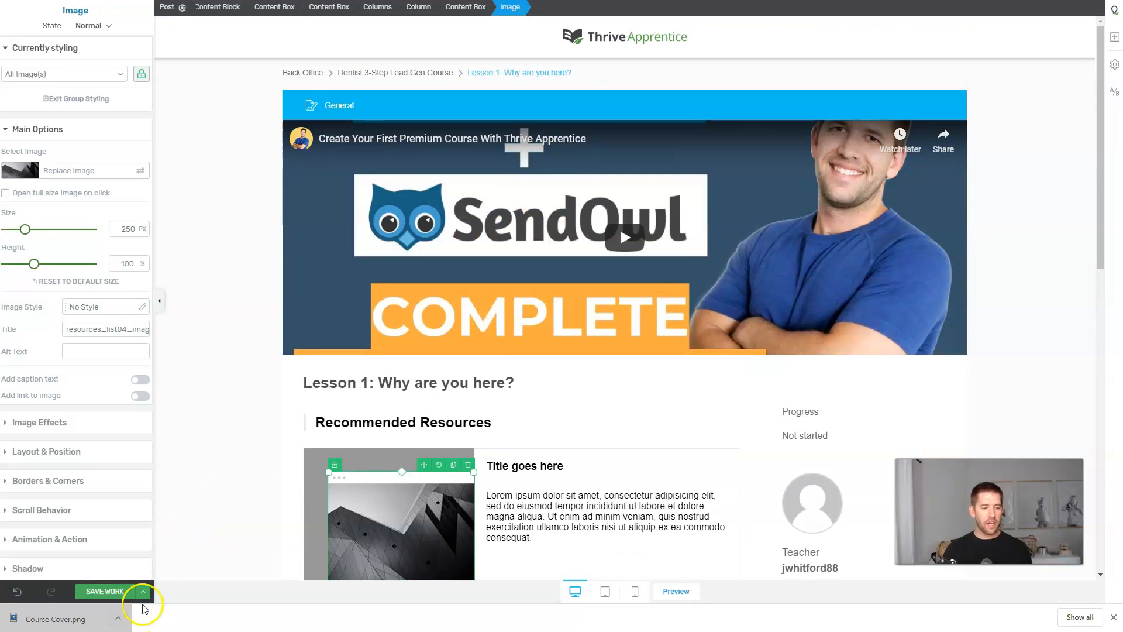
click(96, 592)
click(49, 542)
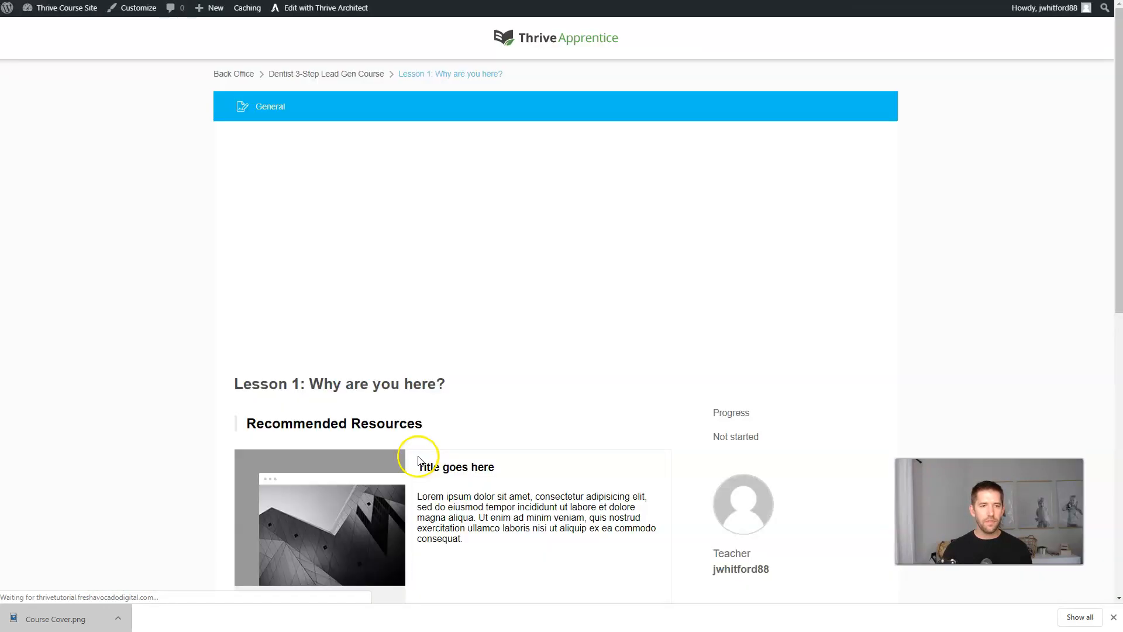
Play and pause the embedded video to check the Lesson 1 page.
click(558, 241)
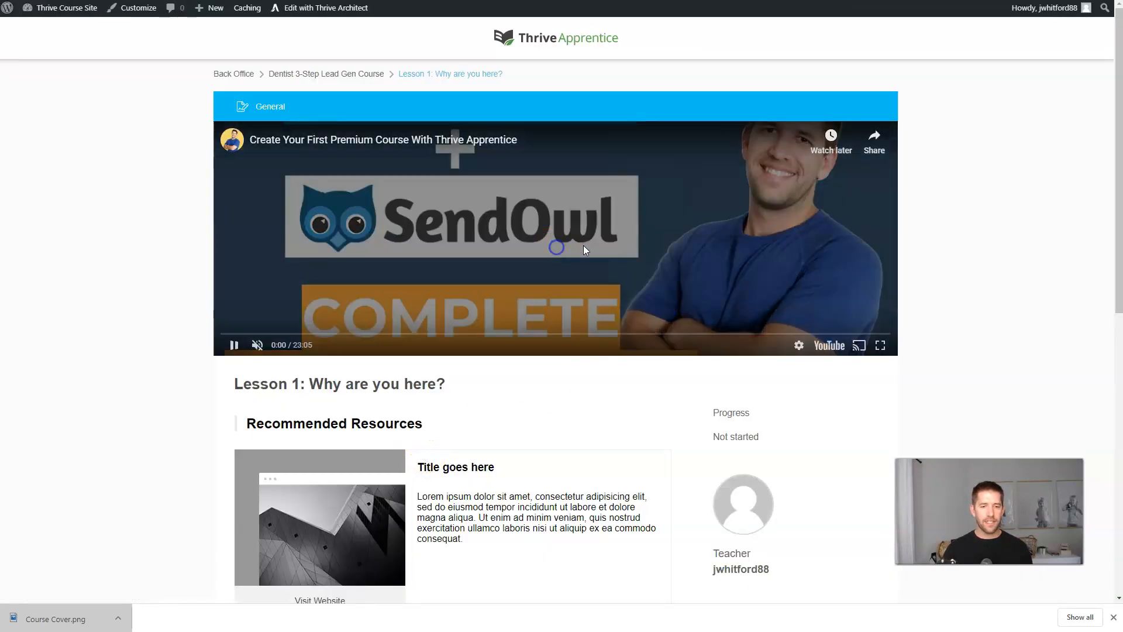
click(626, 253)
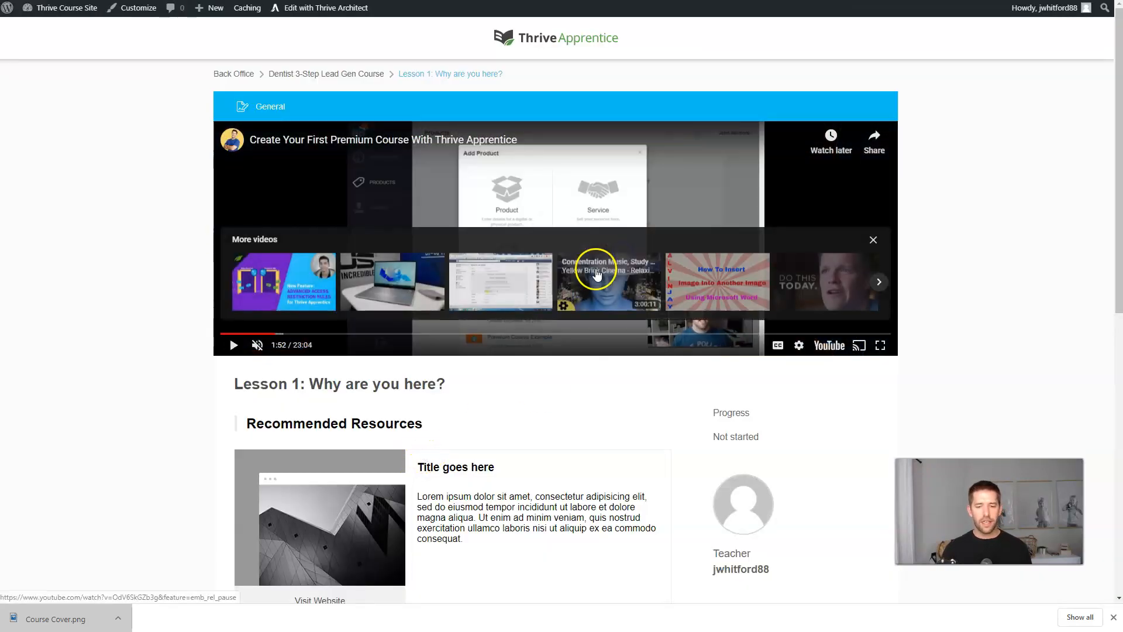
scroll(584, 276, down, 4)
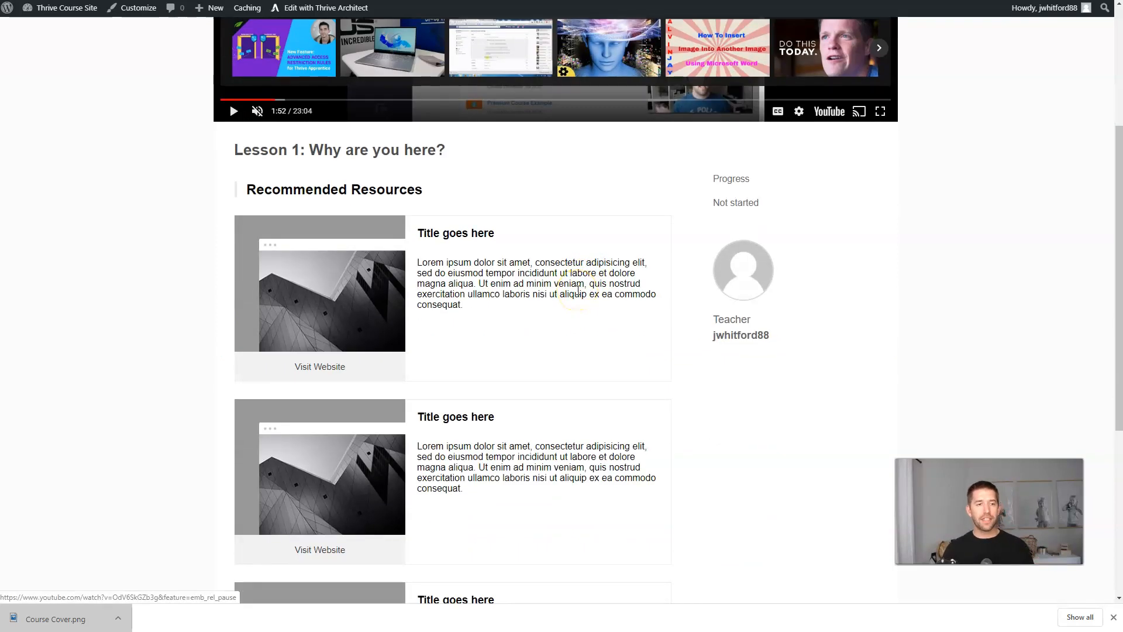
scroll(578, 290, up, 4)
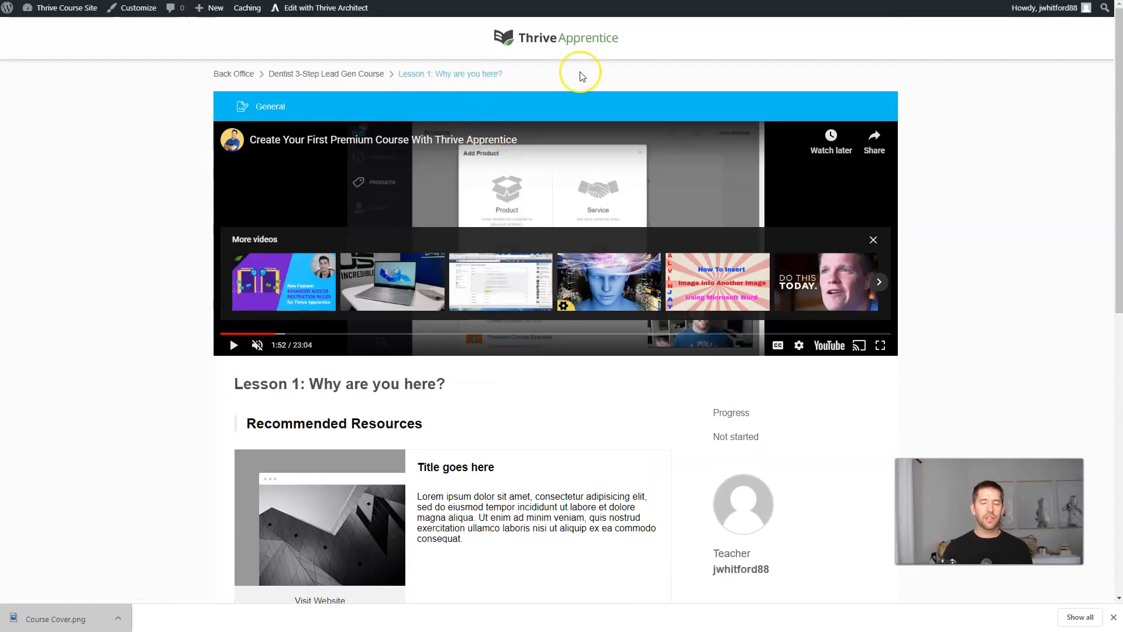
Return to the Dentist 3-Step Lead Gen Course in the dashboard and publish Lesson 1.
click(554, 46)
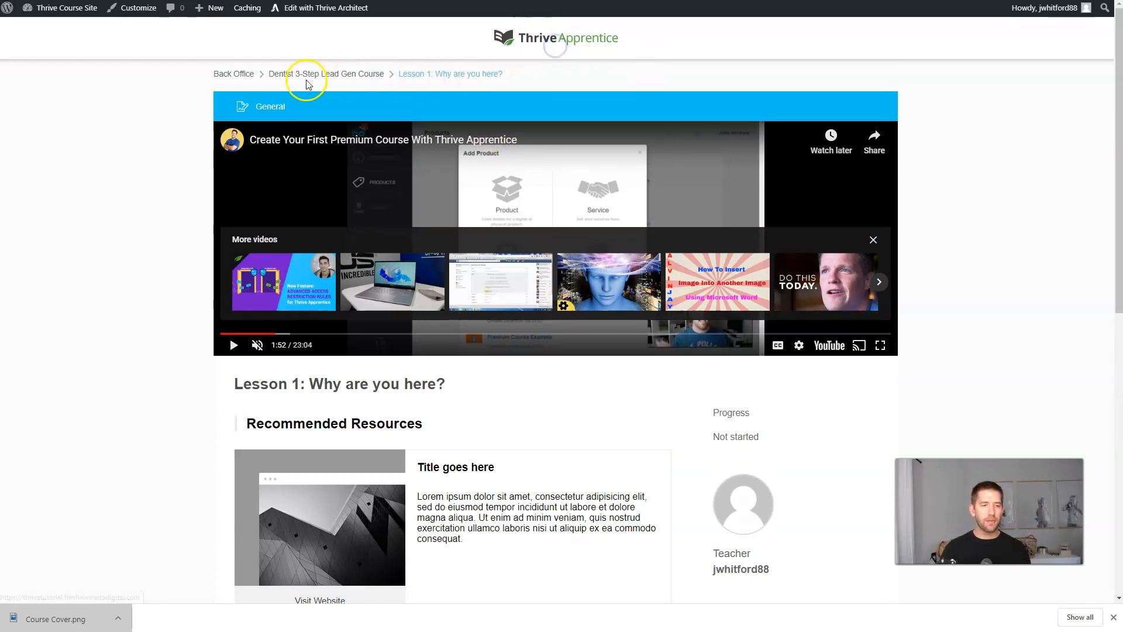
click(311, 76)
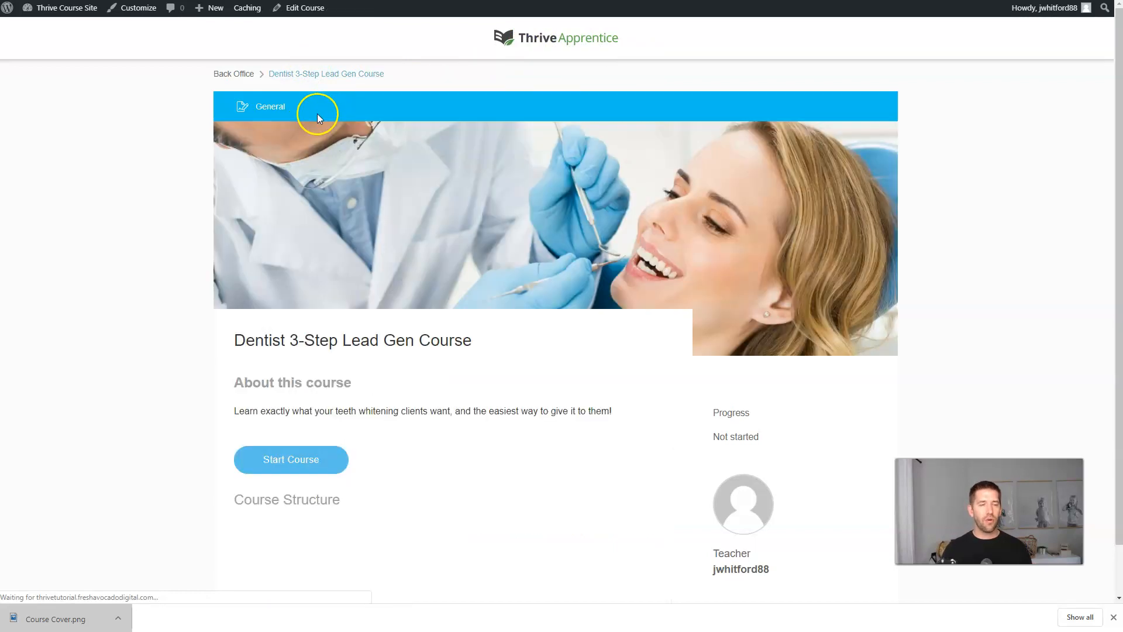
click(313, 9)
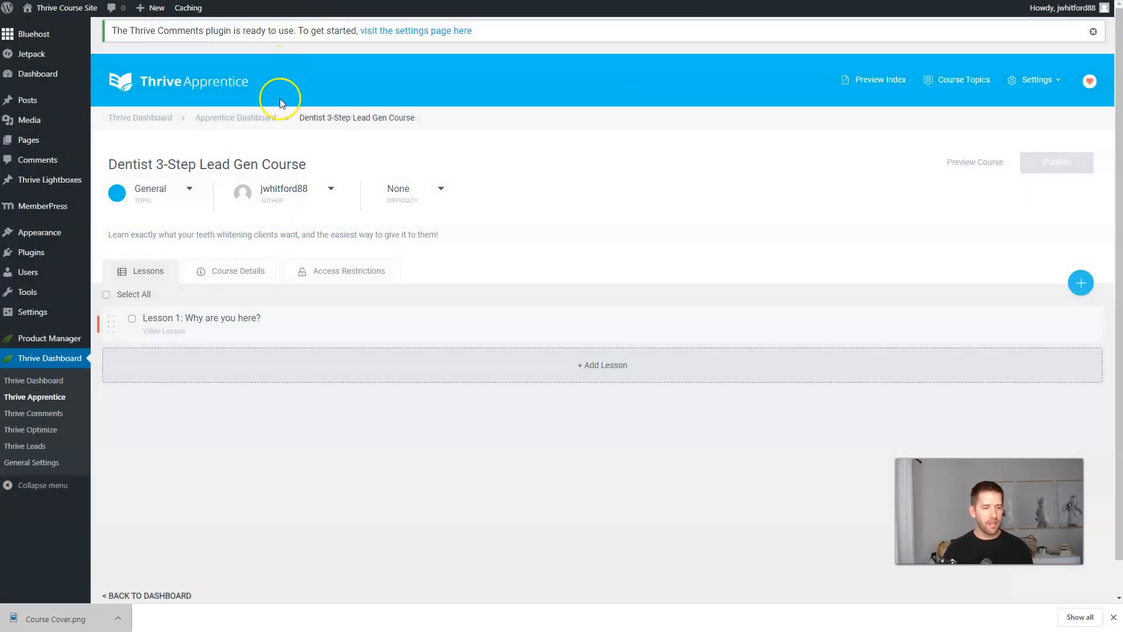
mouse_move(820, 328)
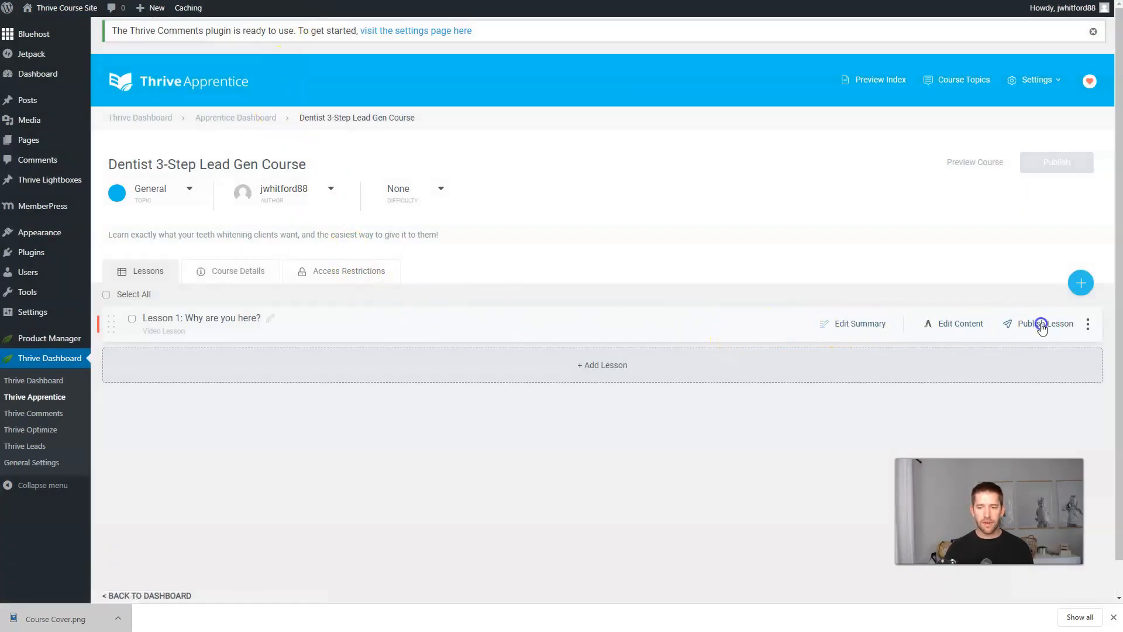
click(1041, 326)
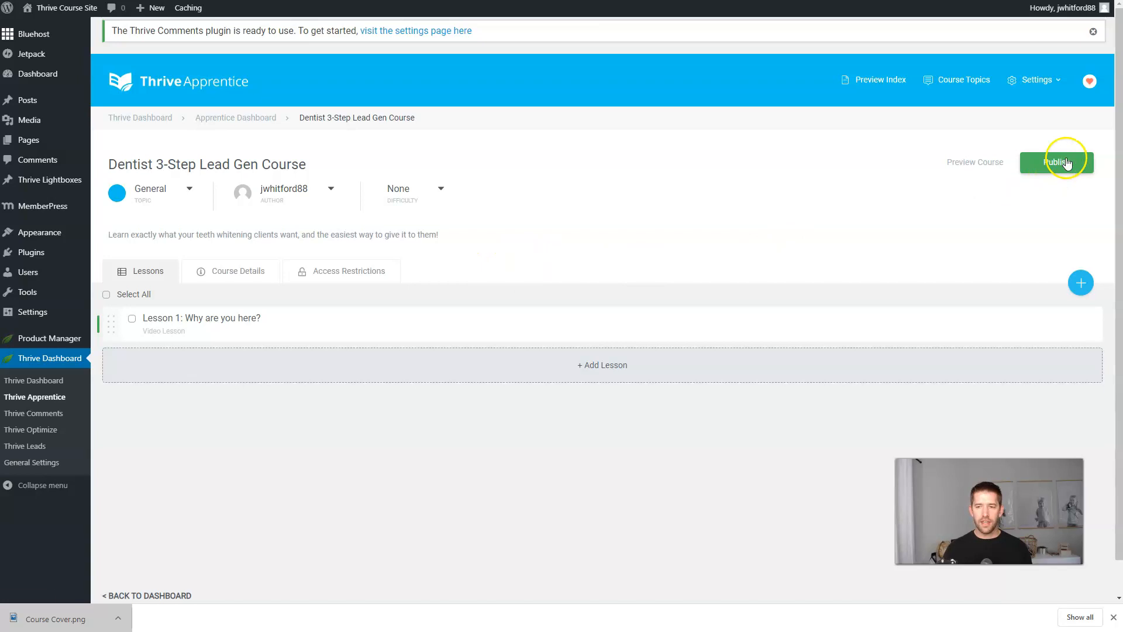
Publish the whole course and open its Template Settings.
click(1062, 163)
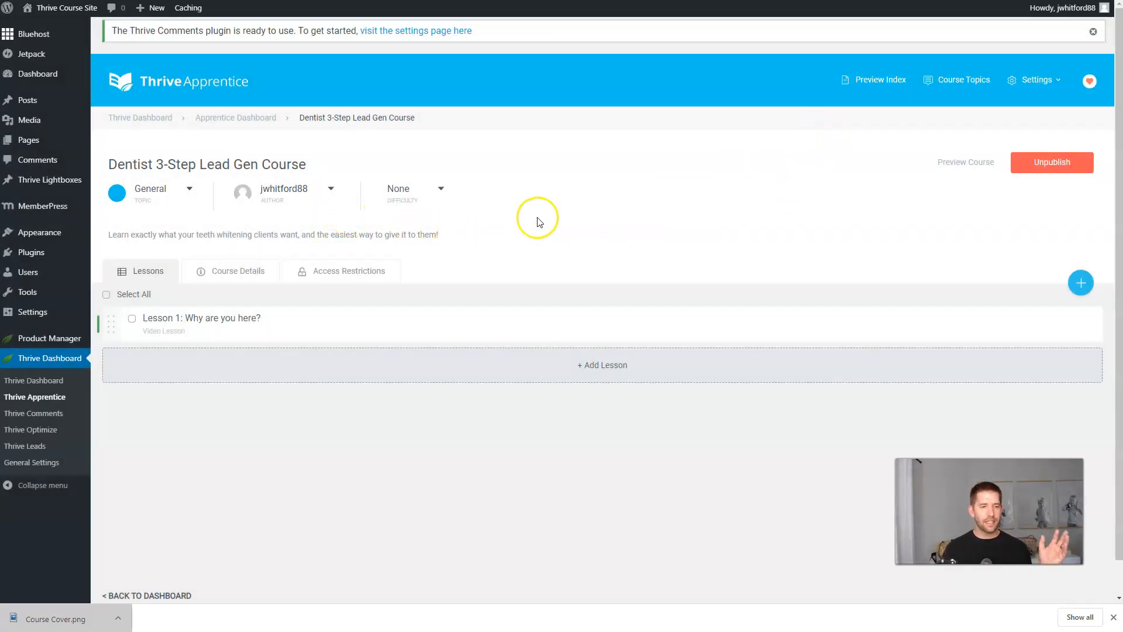
click(1045, 86)
click(1036, 104)
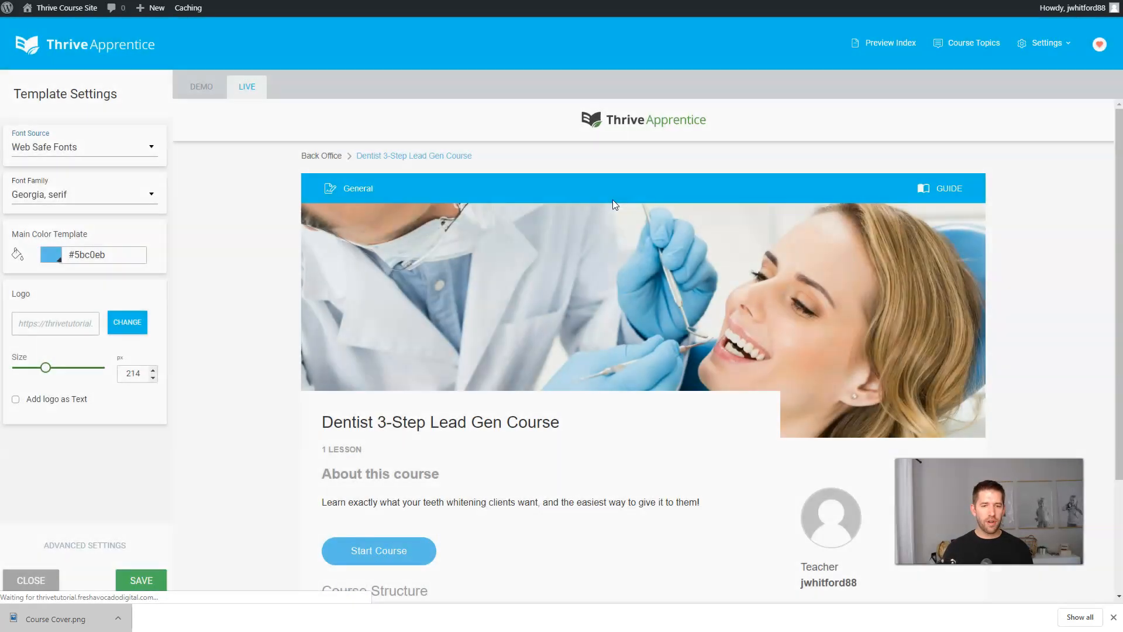
Replace the template logo with the Dentist Growth image at 82 px and save.
click(614, 198)
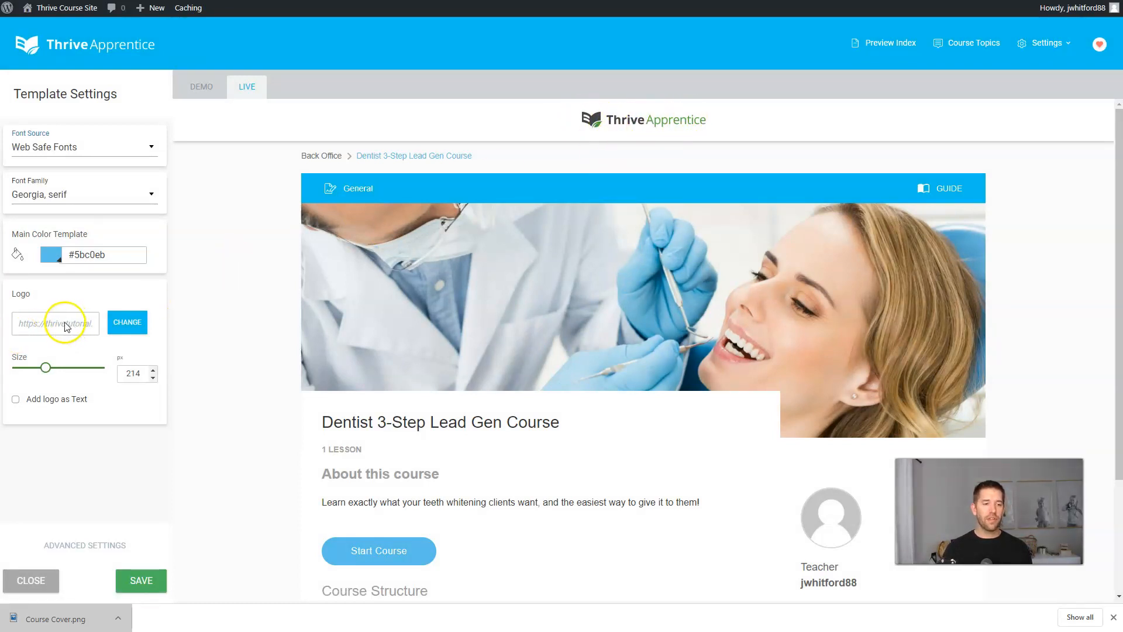
click(134, 327)
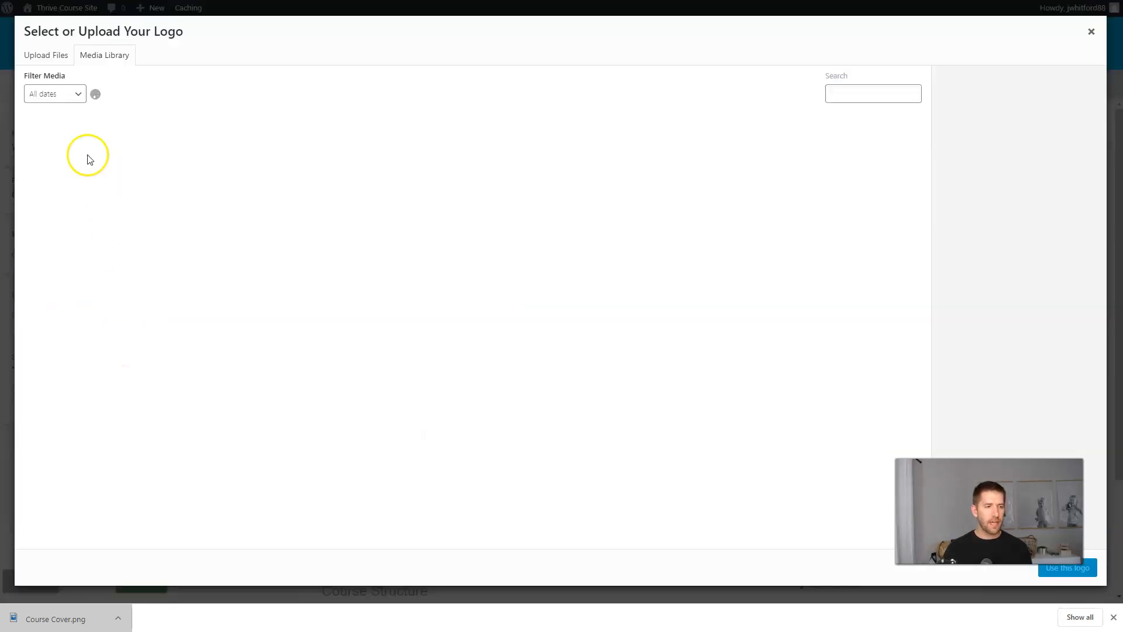
click(88, 155)
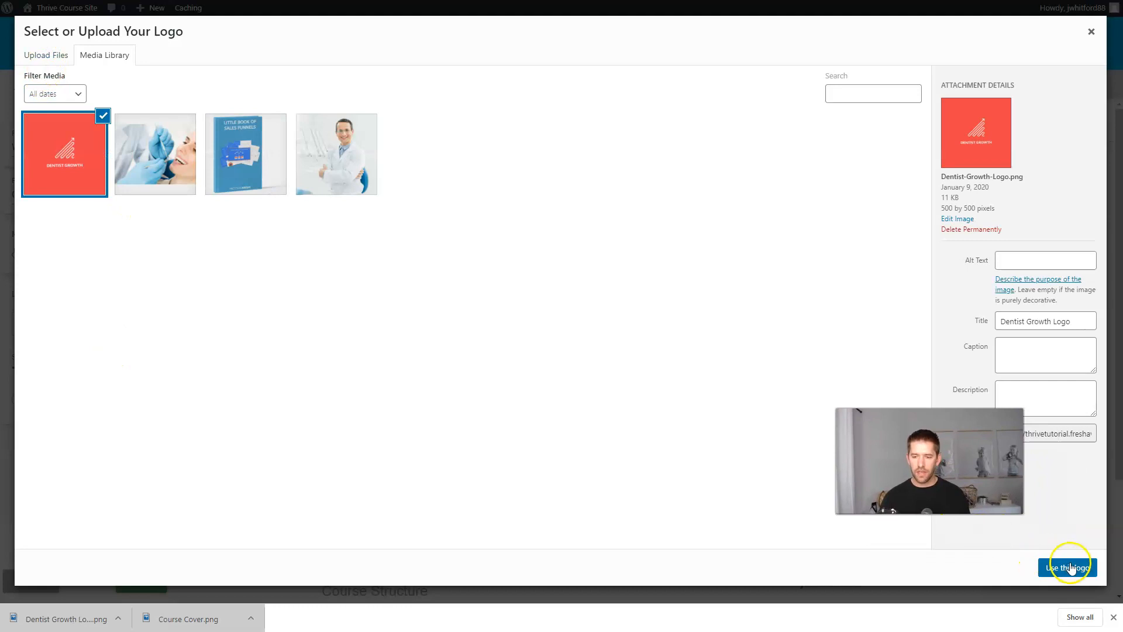
click(1066, 566)
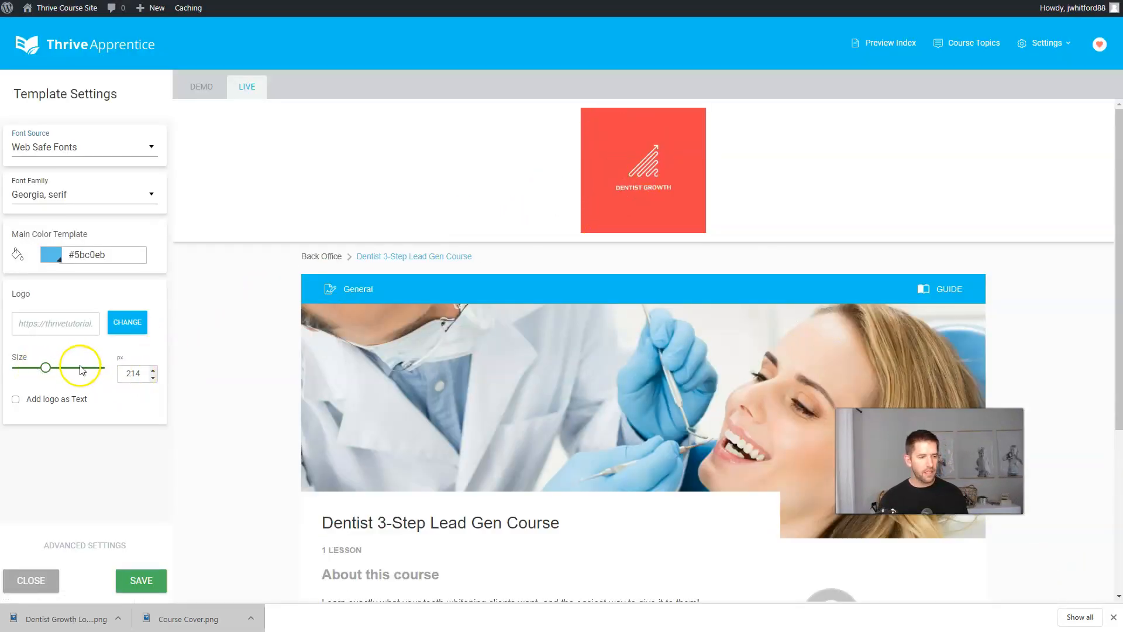
drag(47, 372, 29, 375)
click(229, 331)
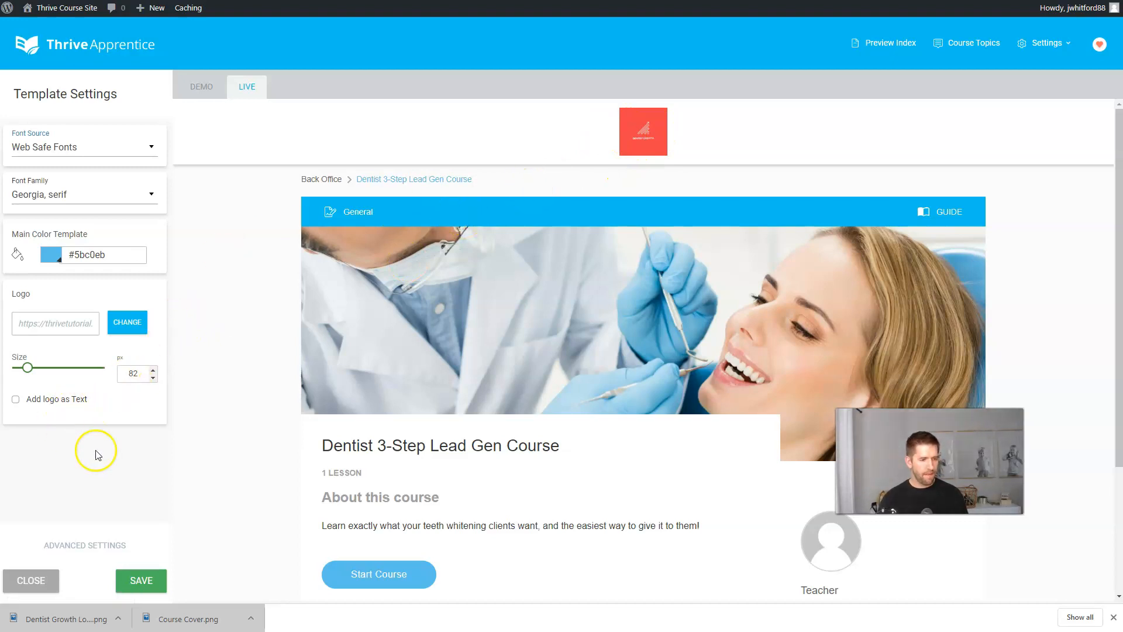
click(136, 588)
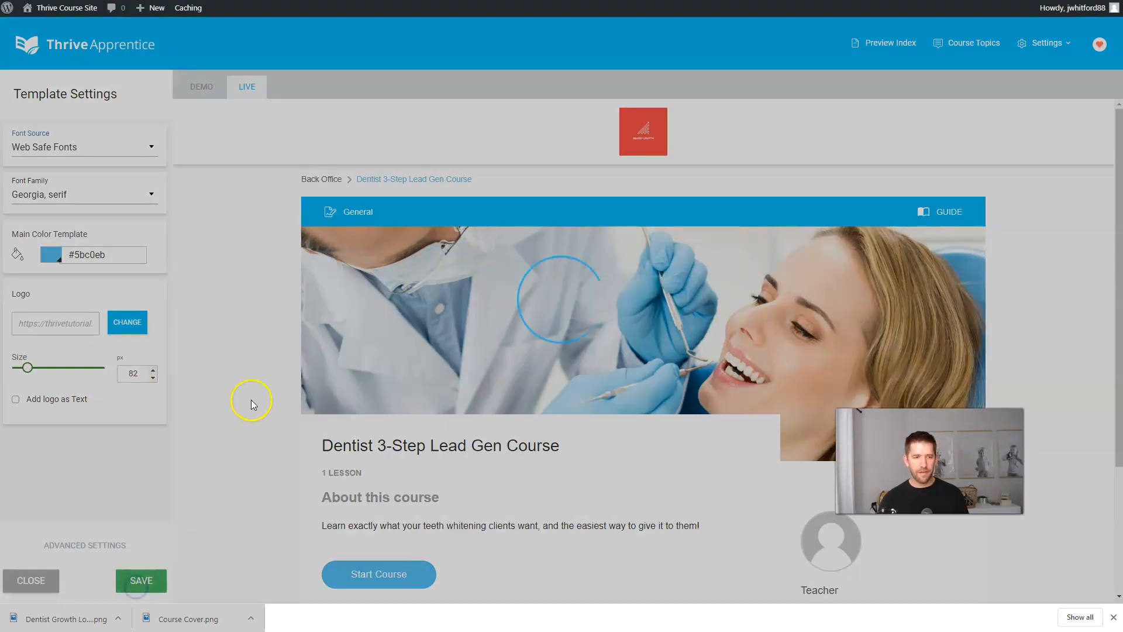
Set the main template colour to the logo's red #ef4247, save, and close settings.
scroll(417, 368, down, 3)
scroll(420, 370, up, 3)
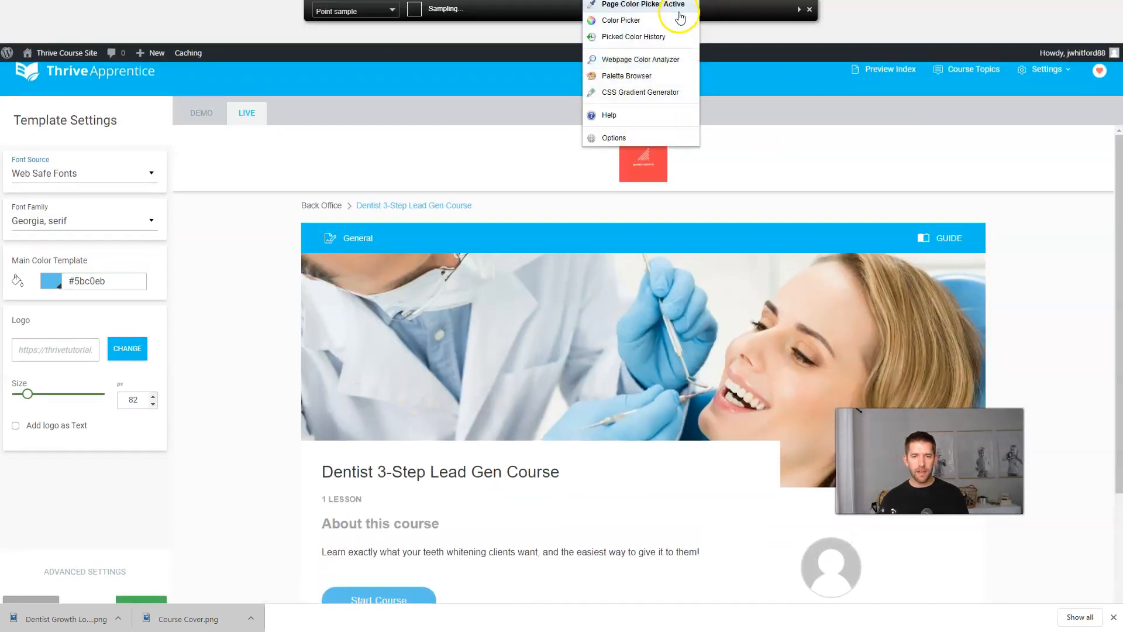
click(673, 7)
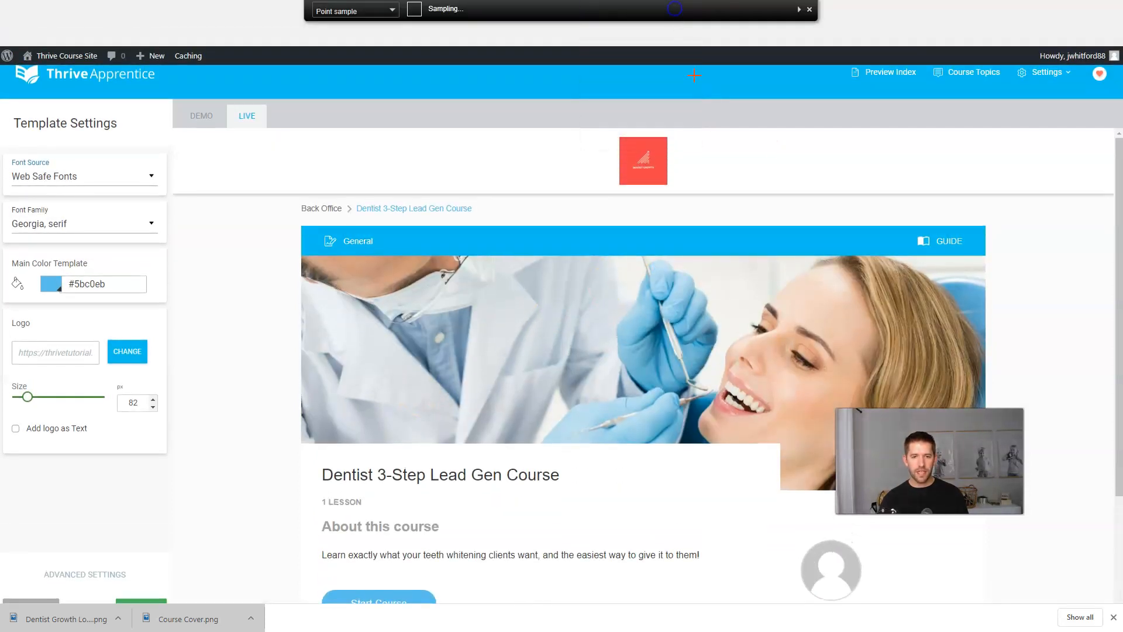
click(657, 177)
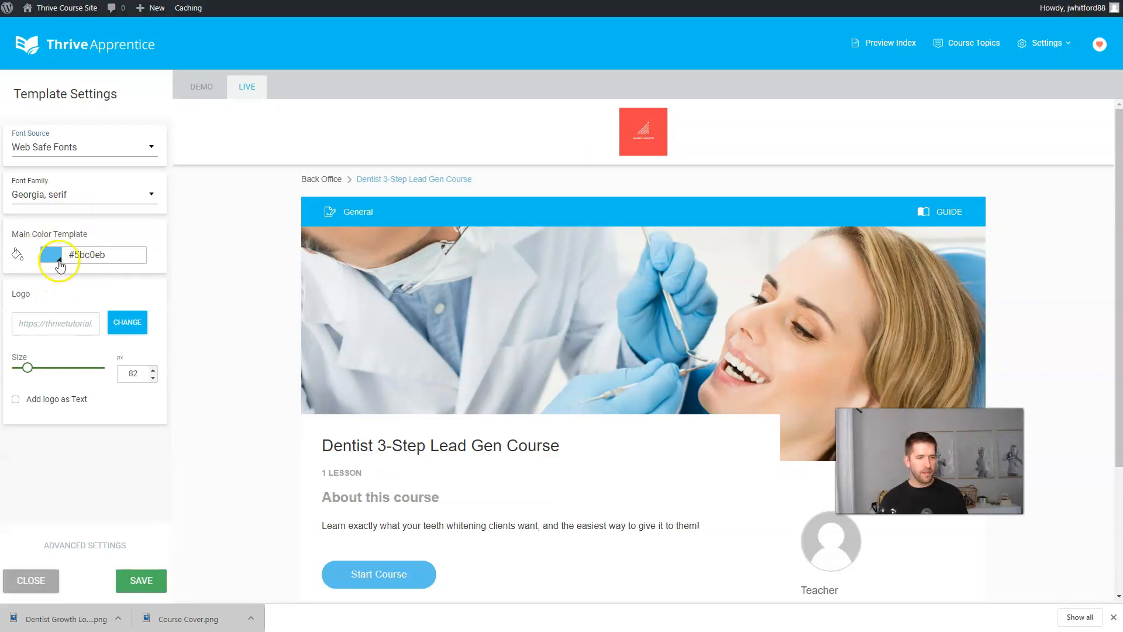
click(51, 258)
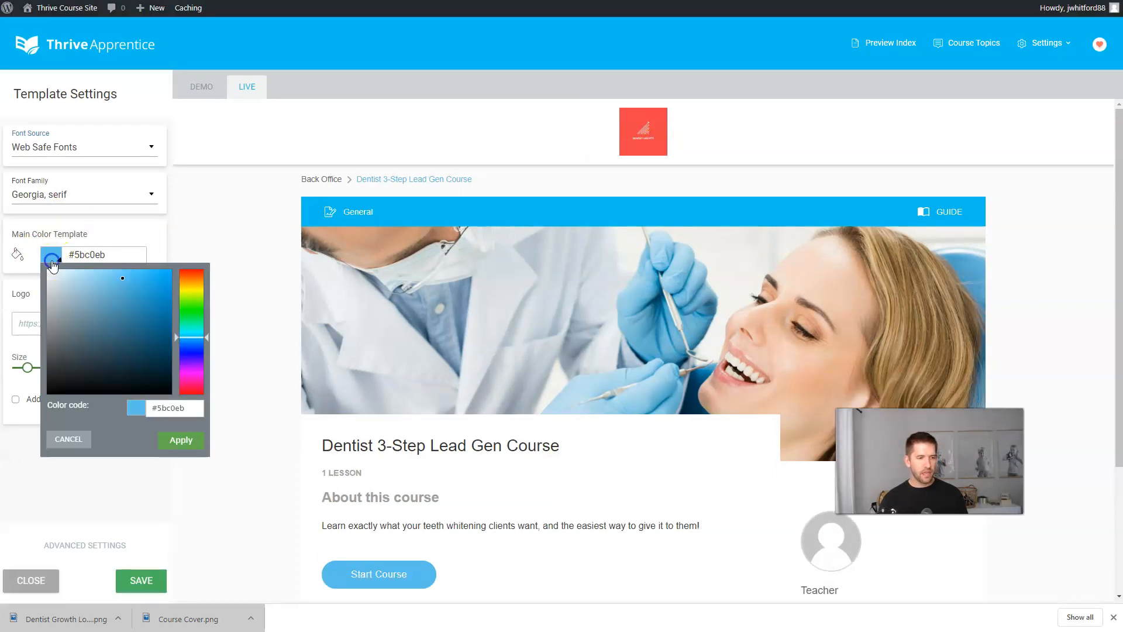
double_click(179, 409)
key(ctrl+v)
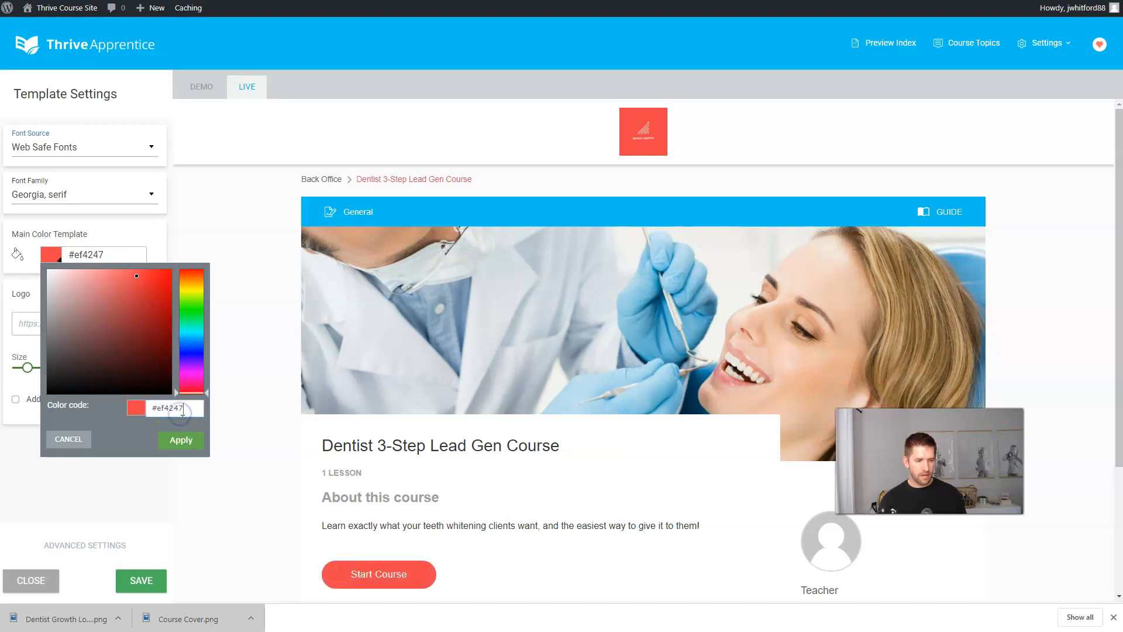
click(183, 441)
scroll(614, 201, down, 3)
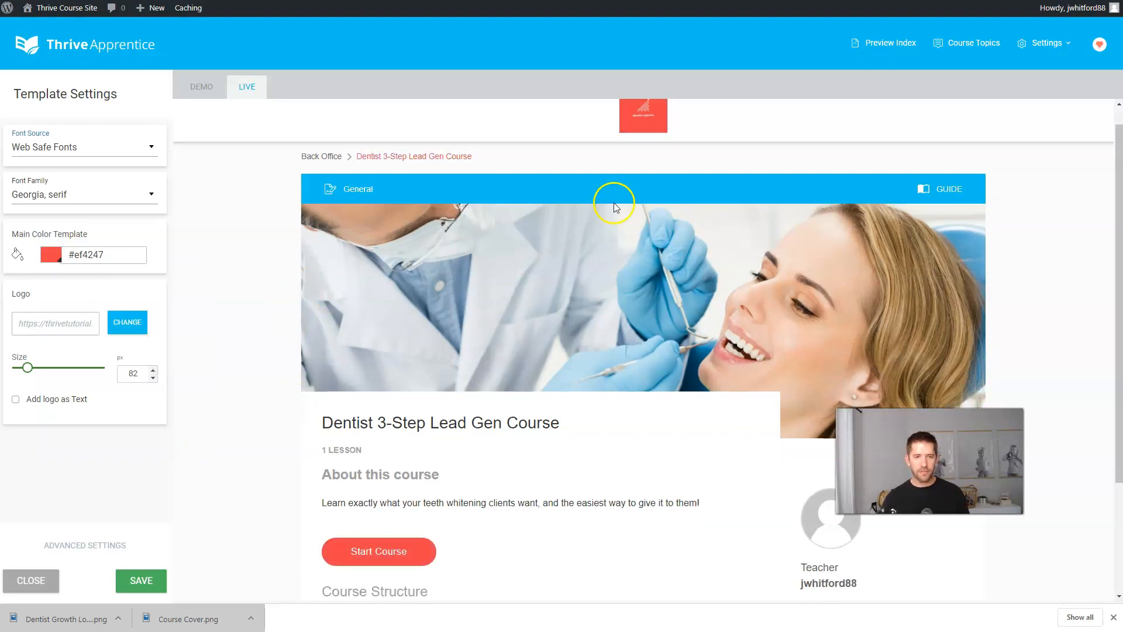
click(150, 586)
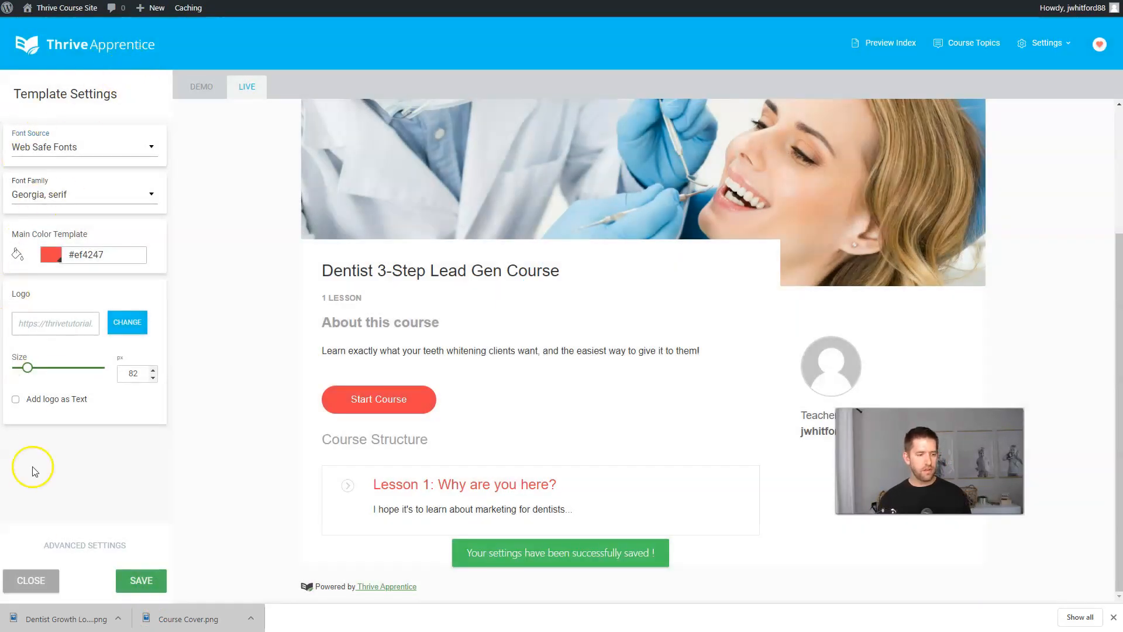
click(27, 582)
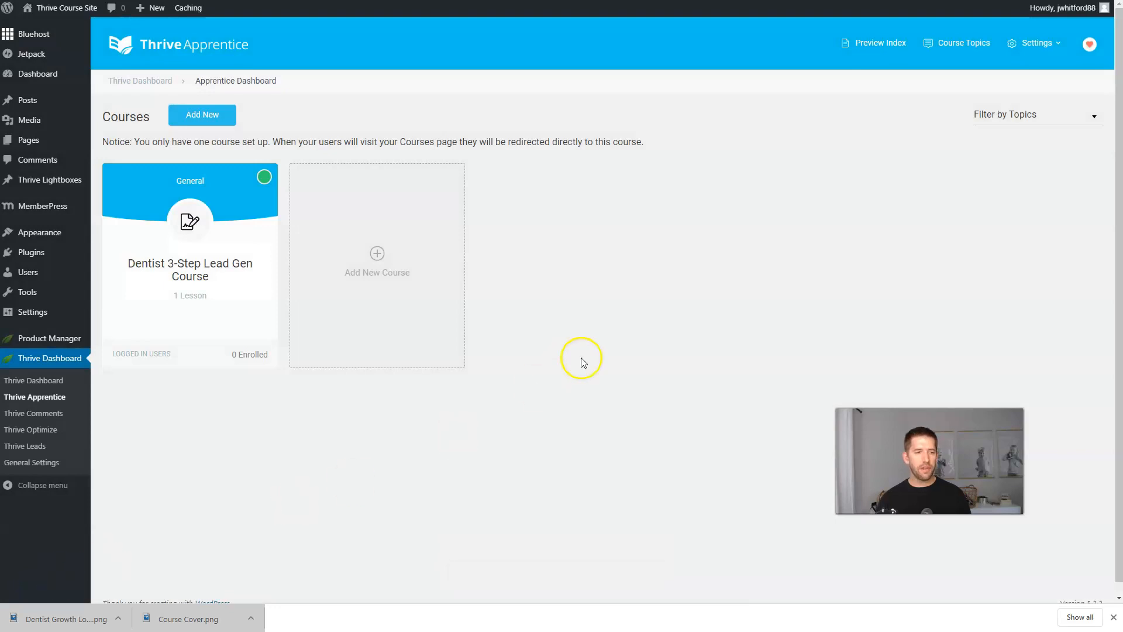
Open the course preview in an incognito window and confirm Lesson 1 shows the members-only login form.
right_click(890, 51)
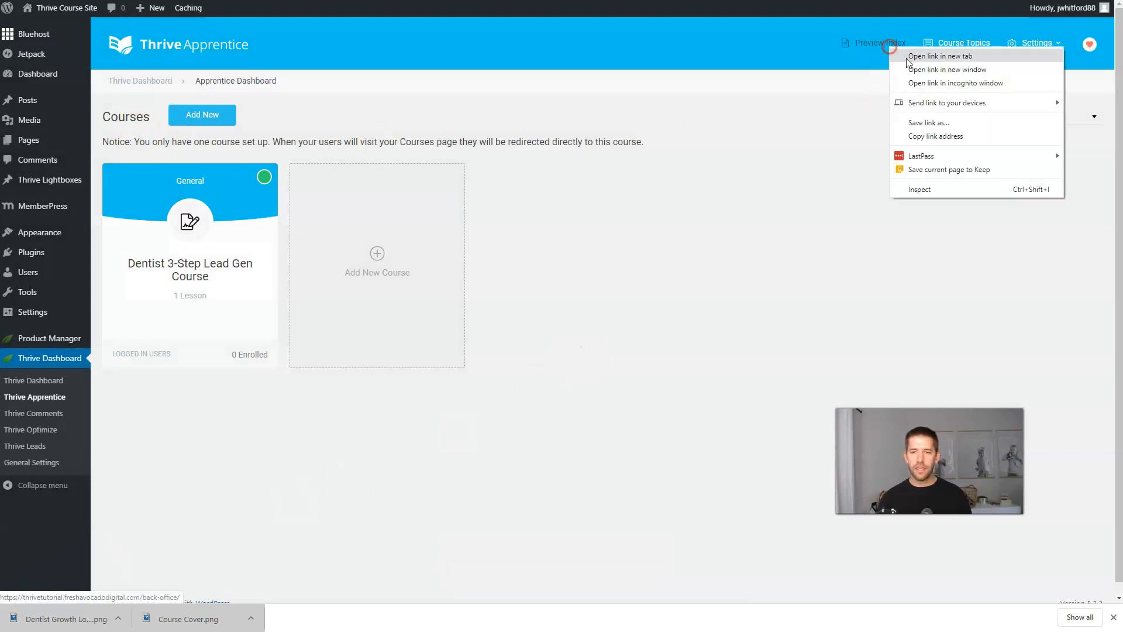
click(928, 83)
scroll(510, 269, down, 1)
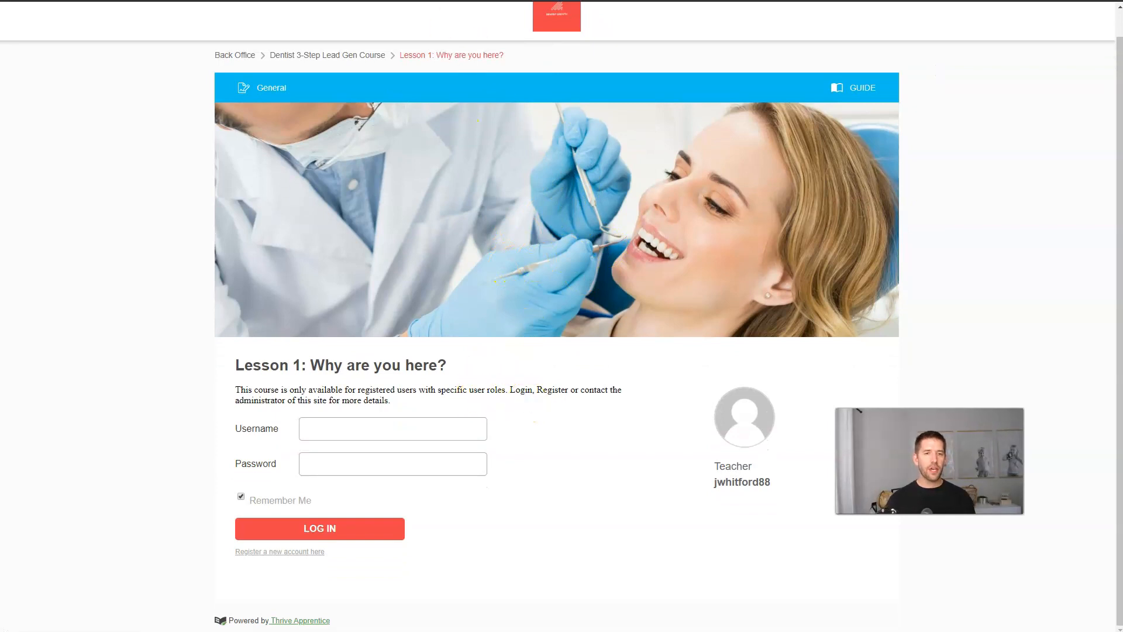
key(F11)
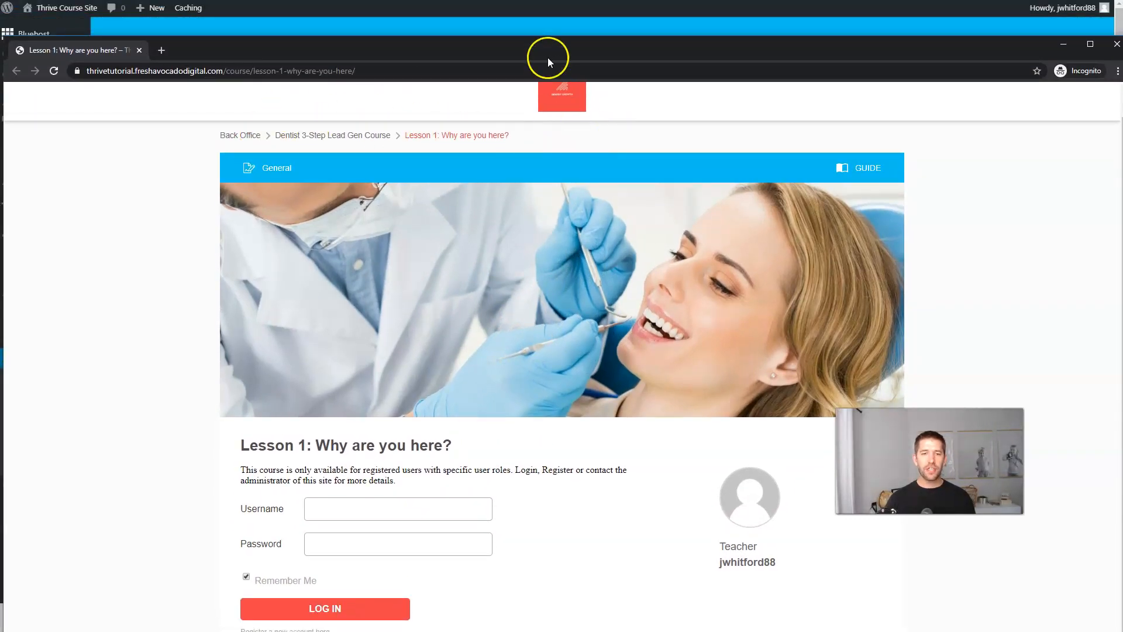
key(F11)
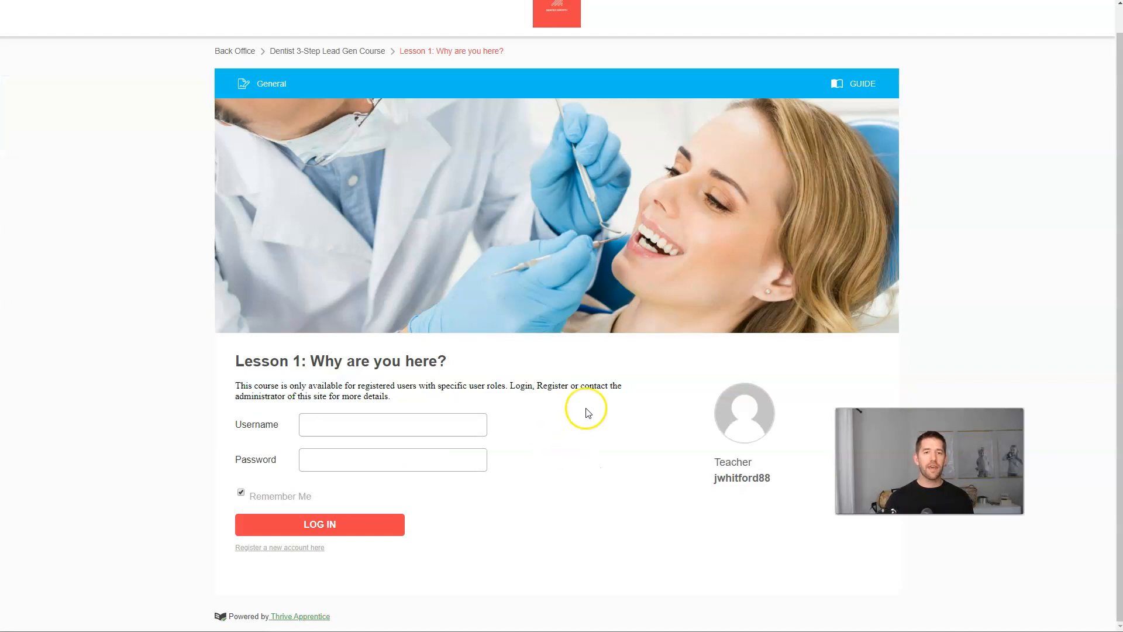
click(308, 424)
click(515, 408)
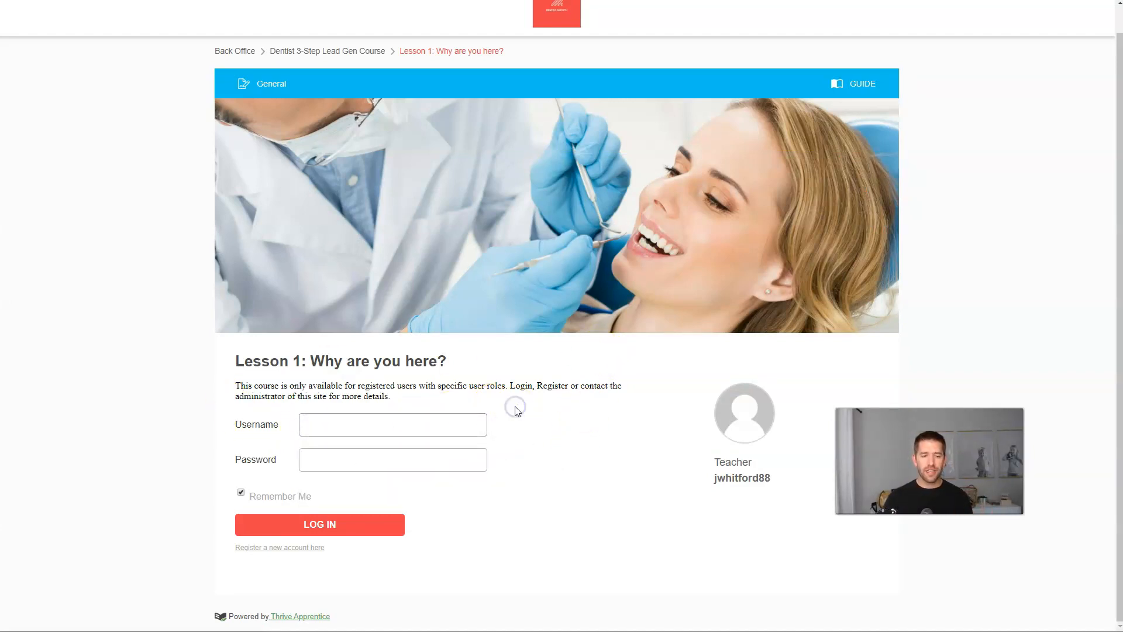
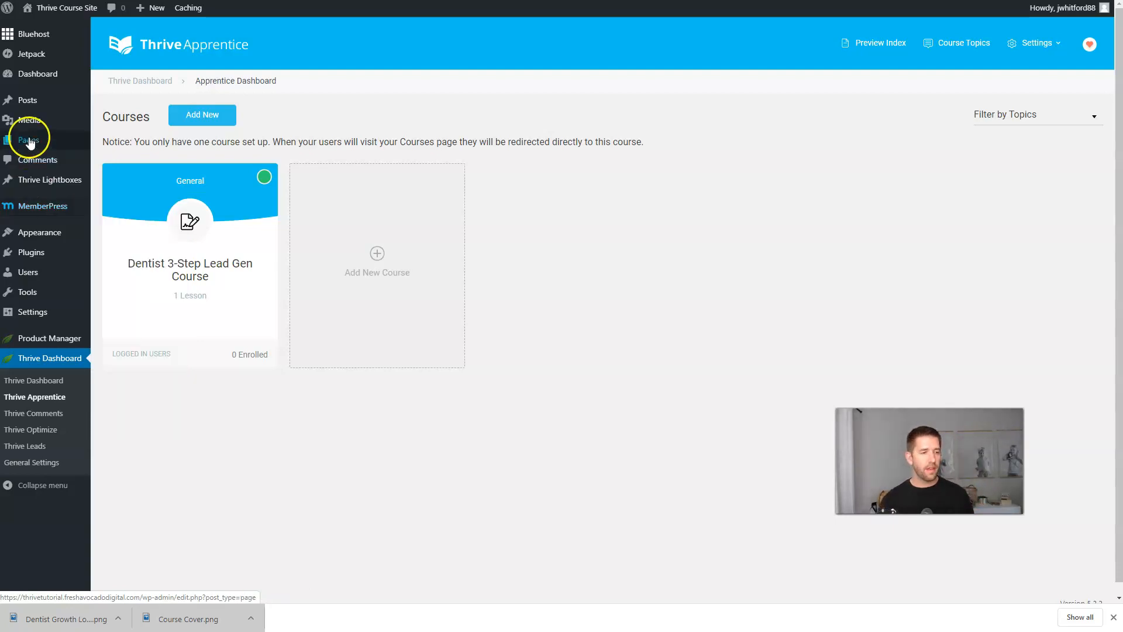
Add a new WordPress page titled 'Course Sales Page' and publish it with an empty body.
mouse_move(29, 140)
click(126, 165)
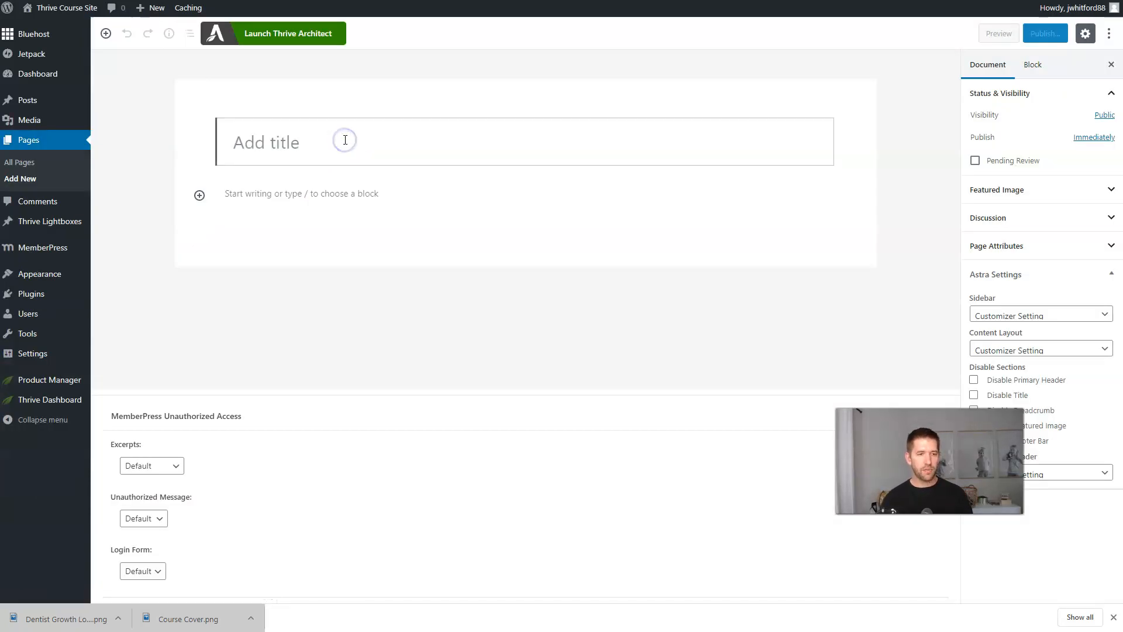
text(Course Sales Page)
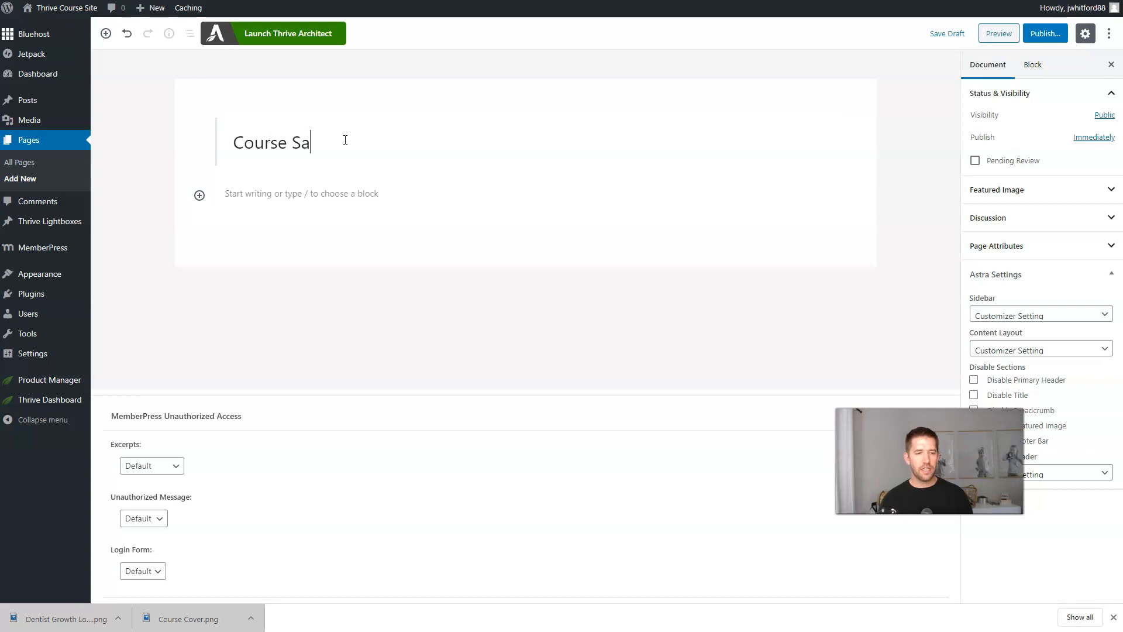
click(1045, 33)
click(1038, 33)
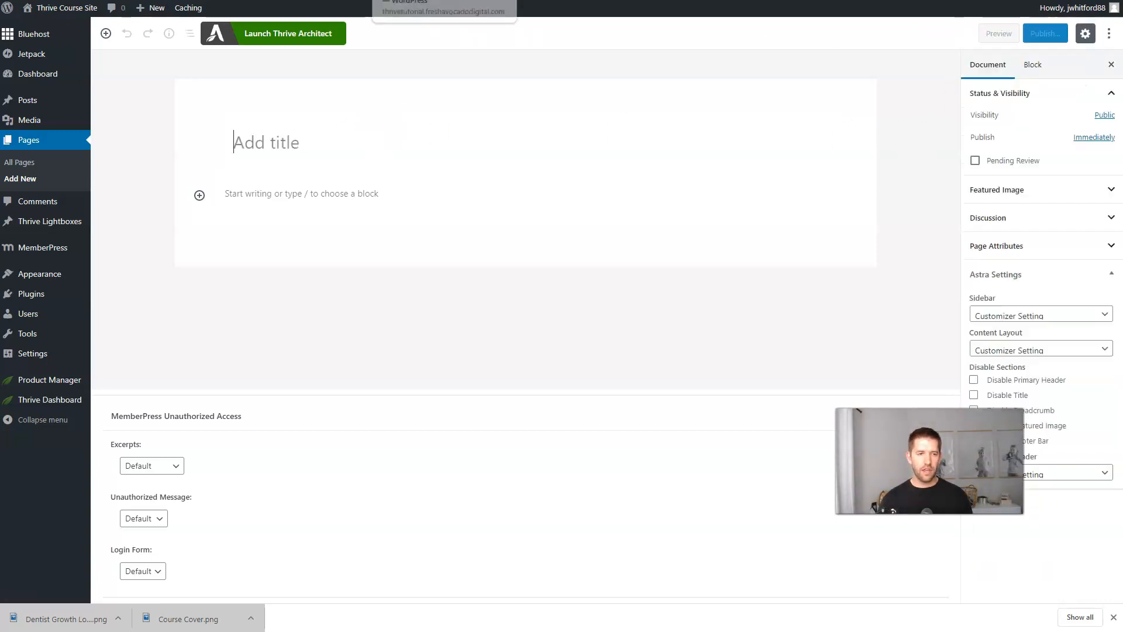
text(Course Sales Page)
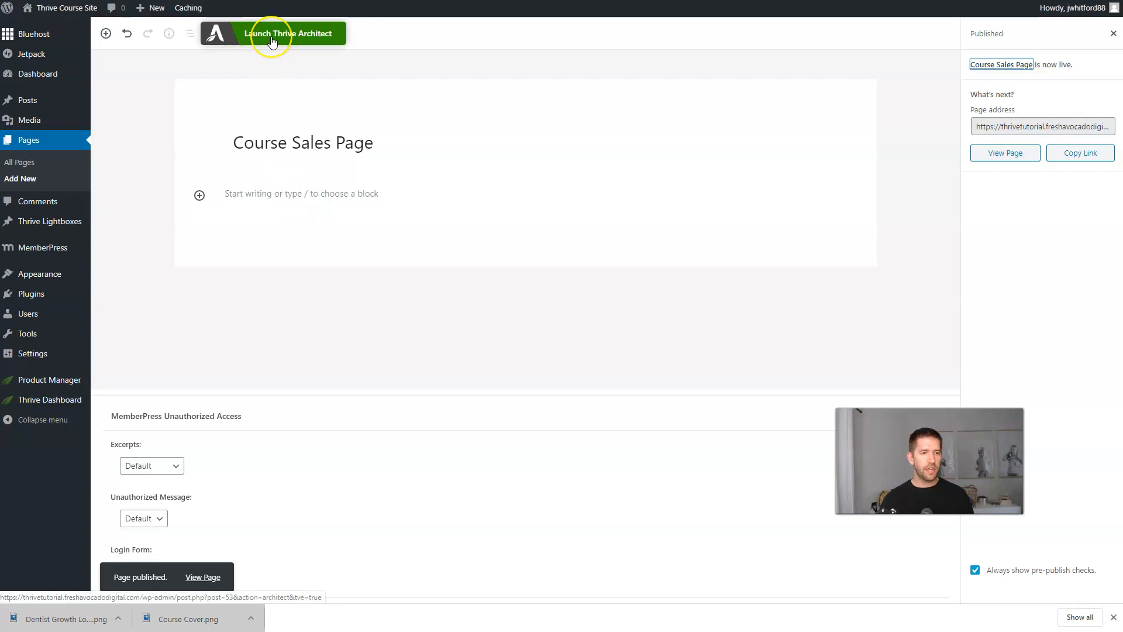
Launch Thrive Architect and apply the Bright Smart Sales Page template from the Bright Smart set.
click(272, 38)
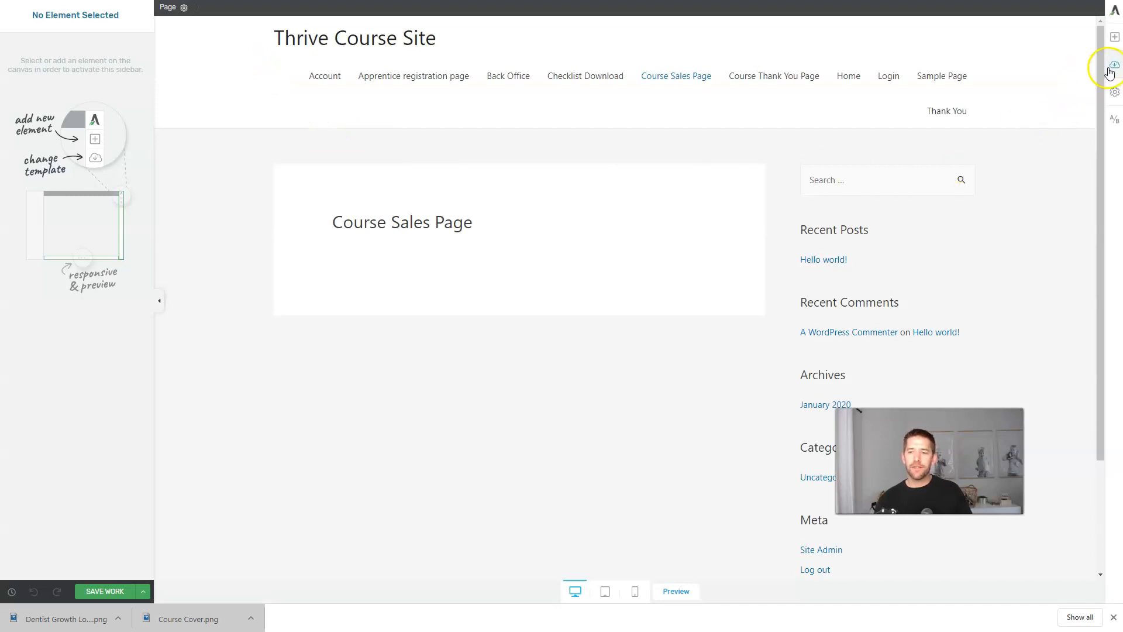
click(1114, 65)
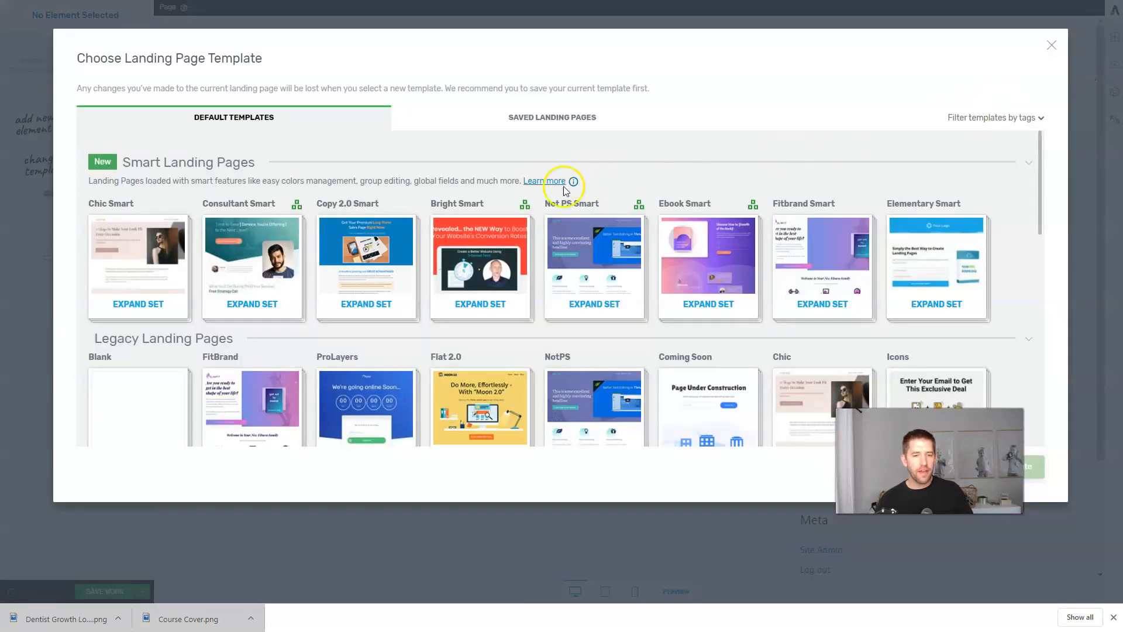
click(480, 278)
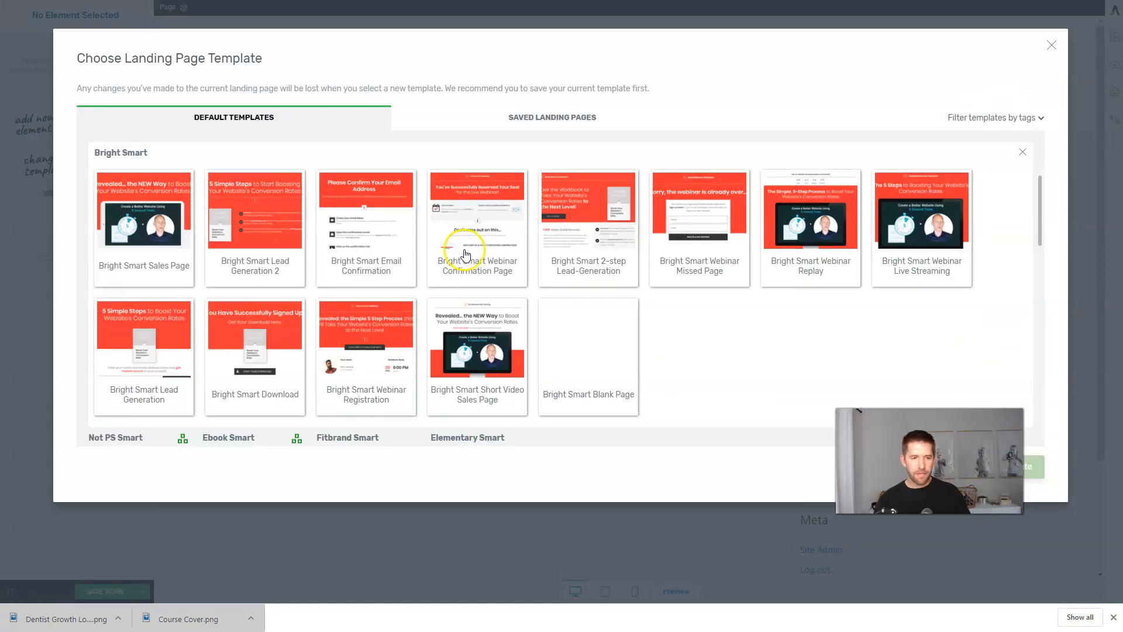
click(120, 258)
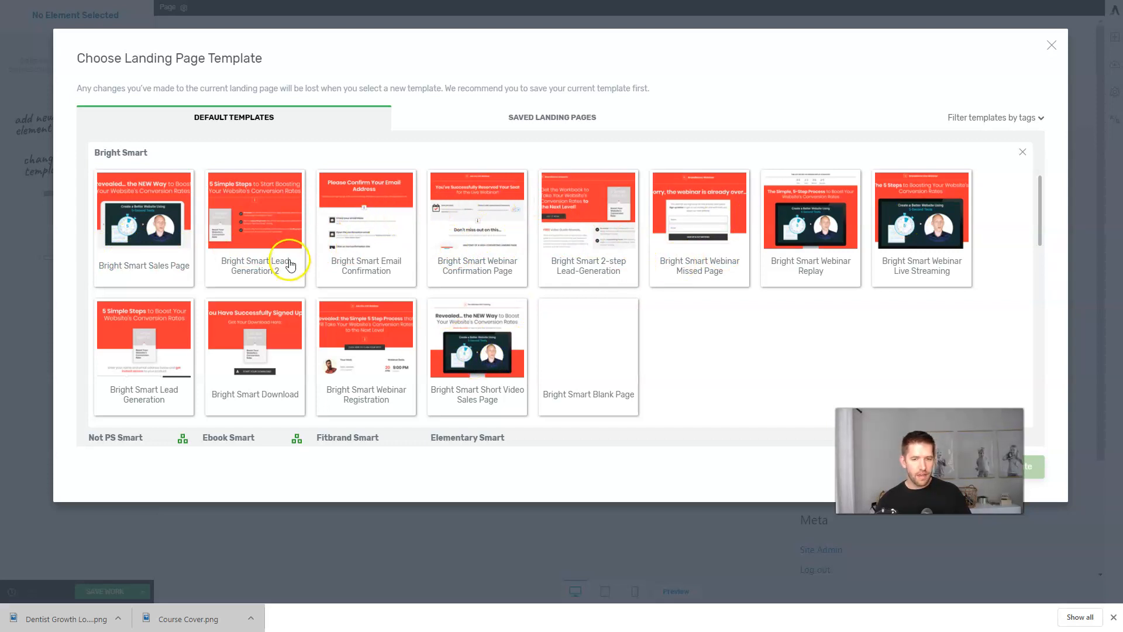
click(144, 222)
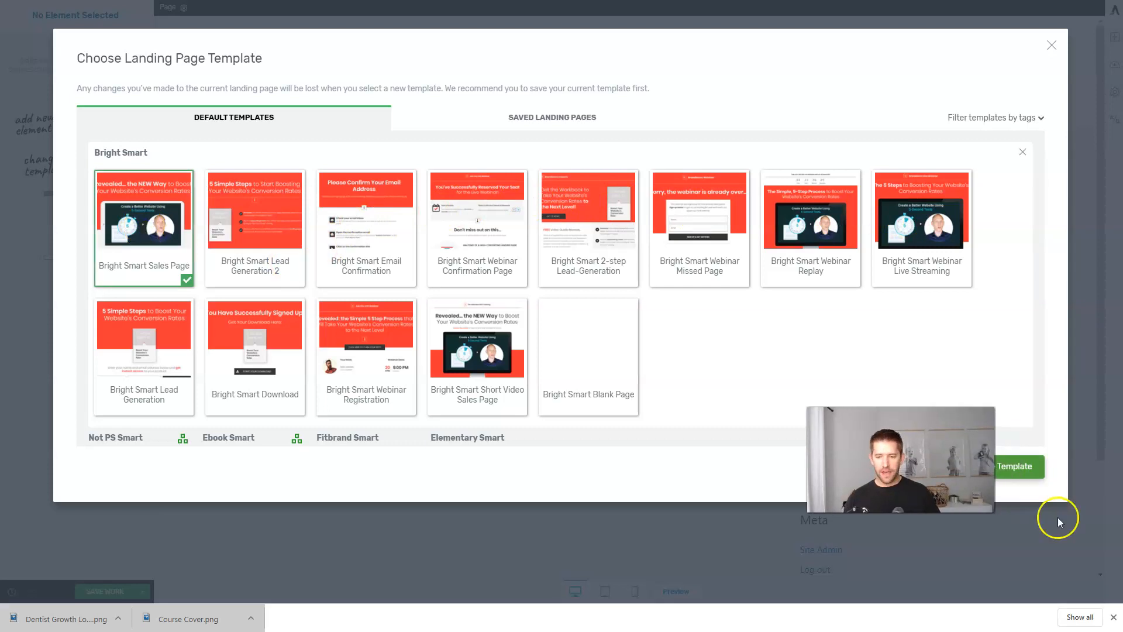
click(1007, 466)
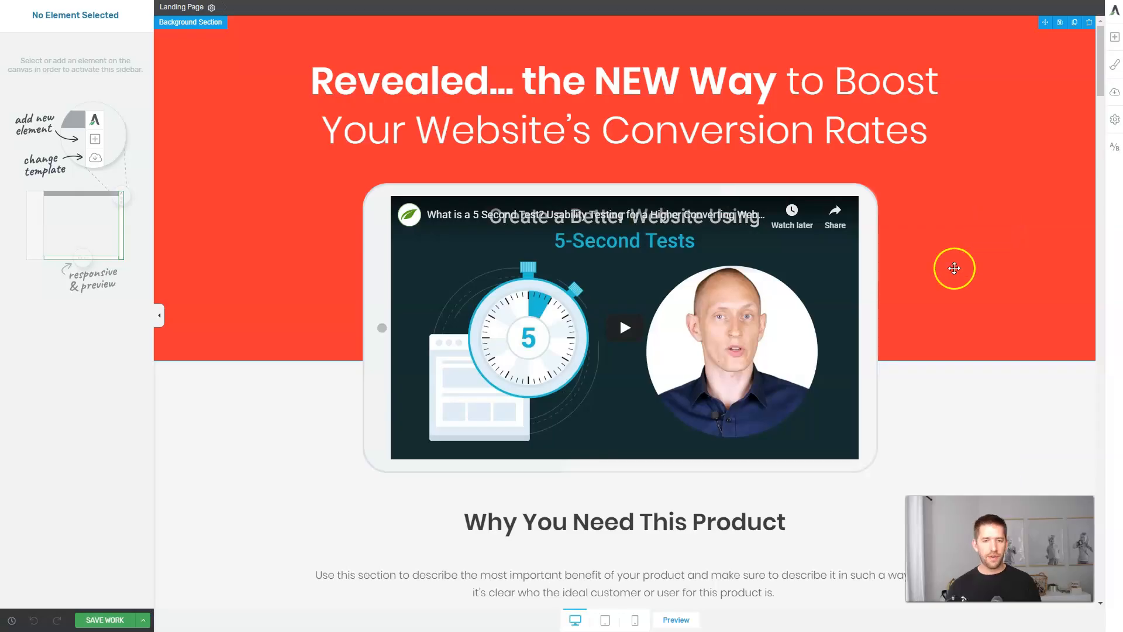
scroll(952, 263, down, 5)
scroll(952, 258, down, 15)
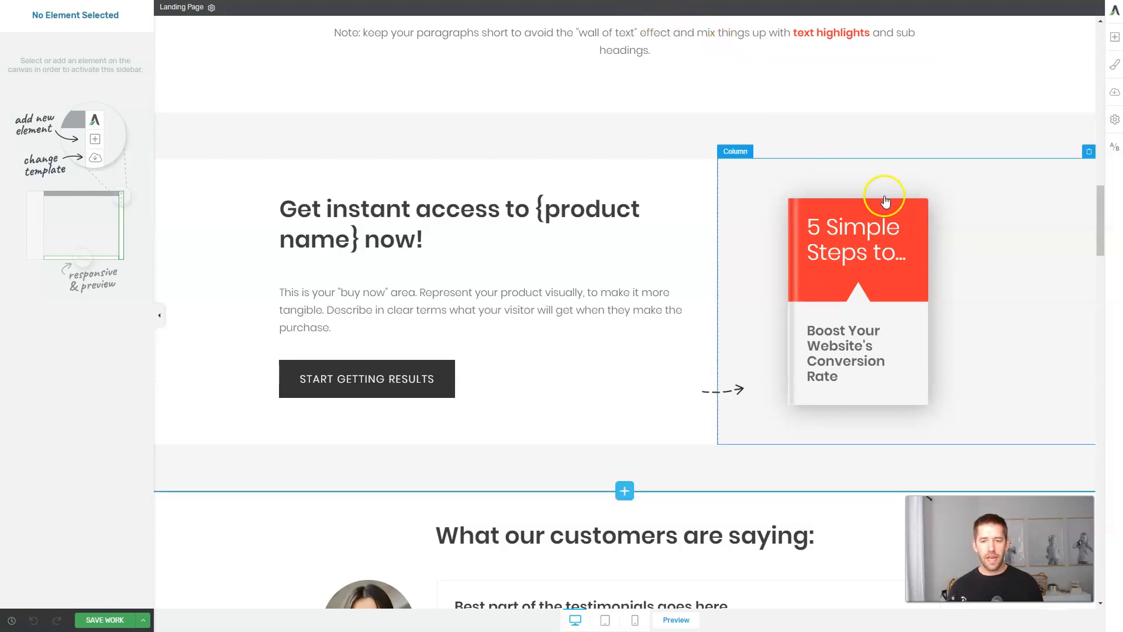
scroll(900, 246, down, 4)
scroll(720, 321, down, 5)
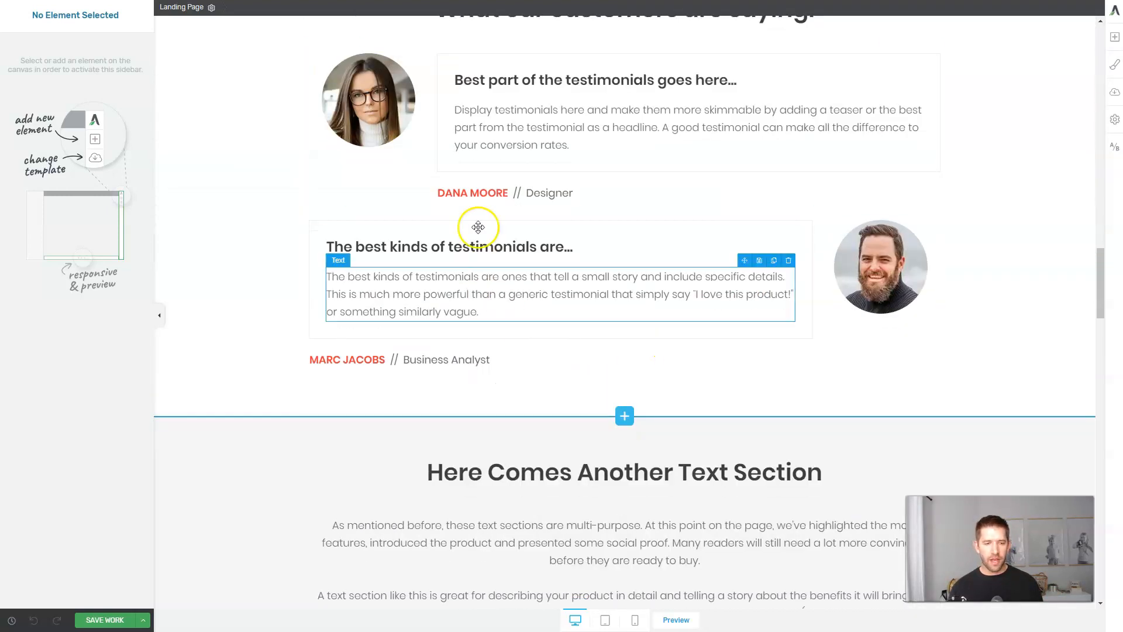
scroll(409, 390, down, 5)
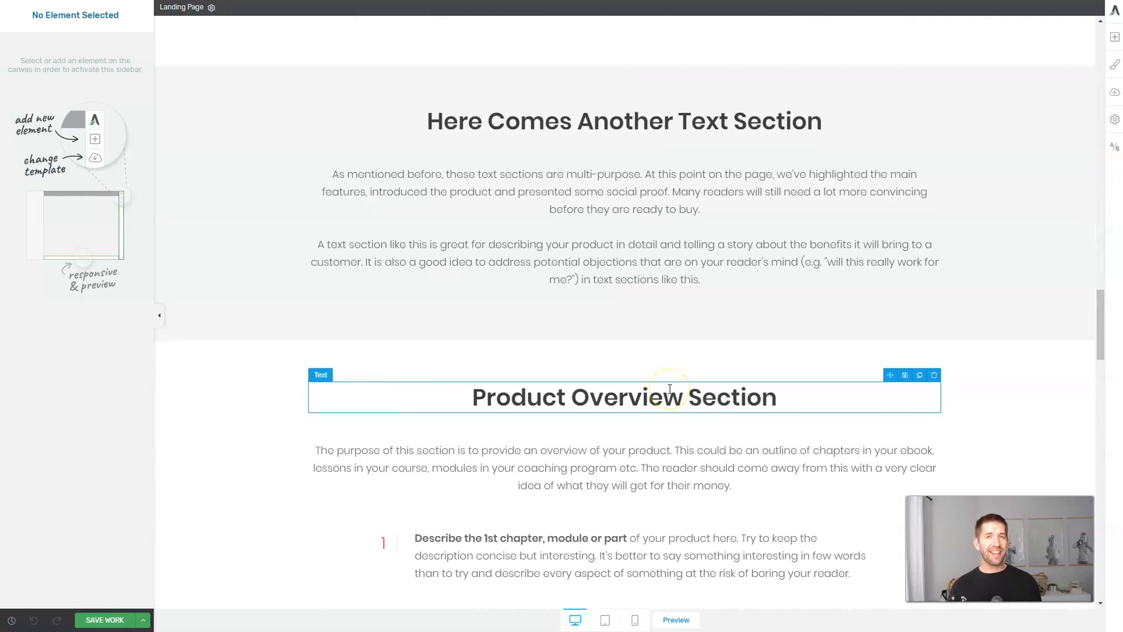
scroll(669, 386, down, 5)
scroll(670, 385, down, 5)
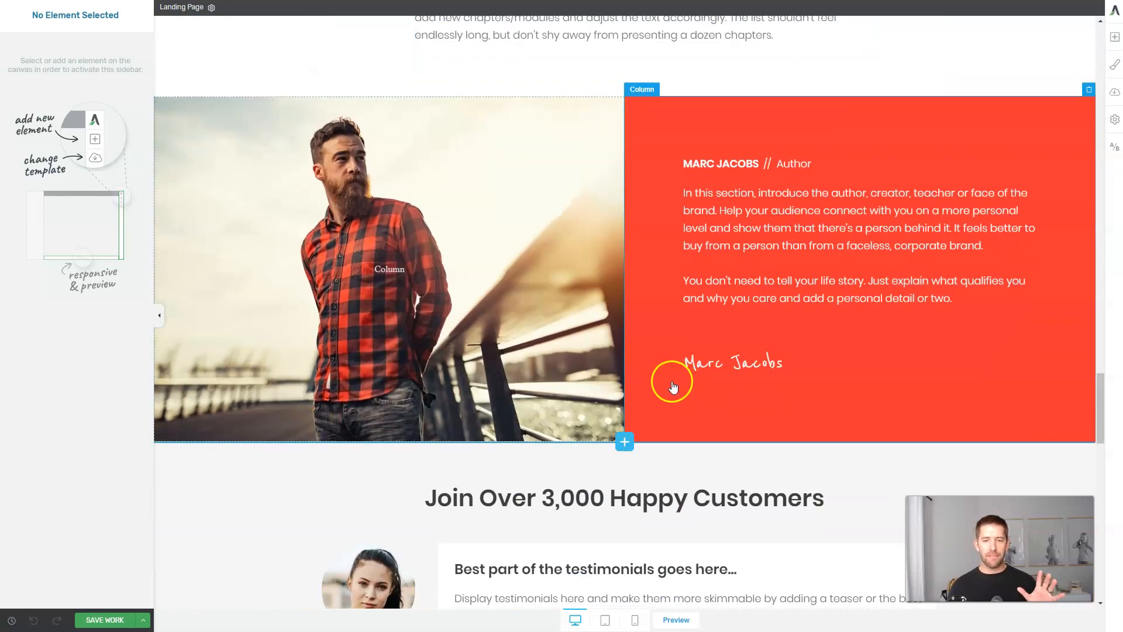
scroll(621, 350, down, 15)
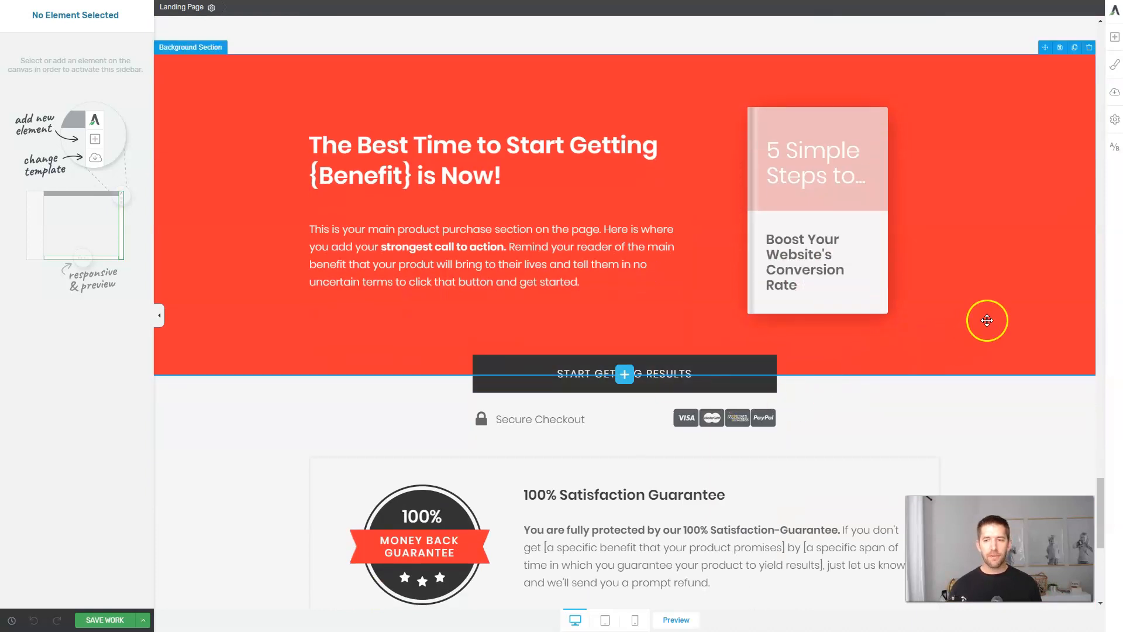
Set the template's Main Accent colour to the logo red #ef4247 in the Style Editor.
click(1114, 67)
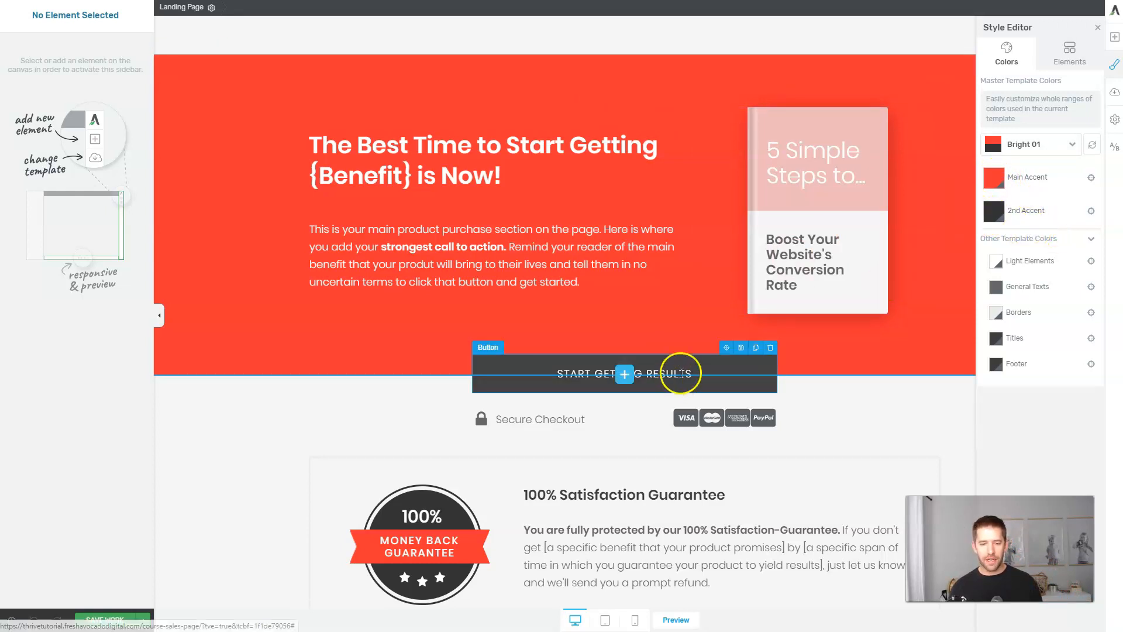
click(994, 179)
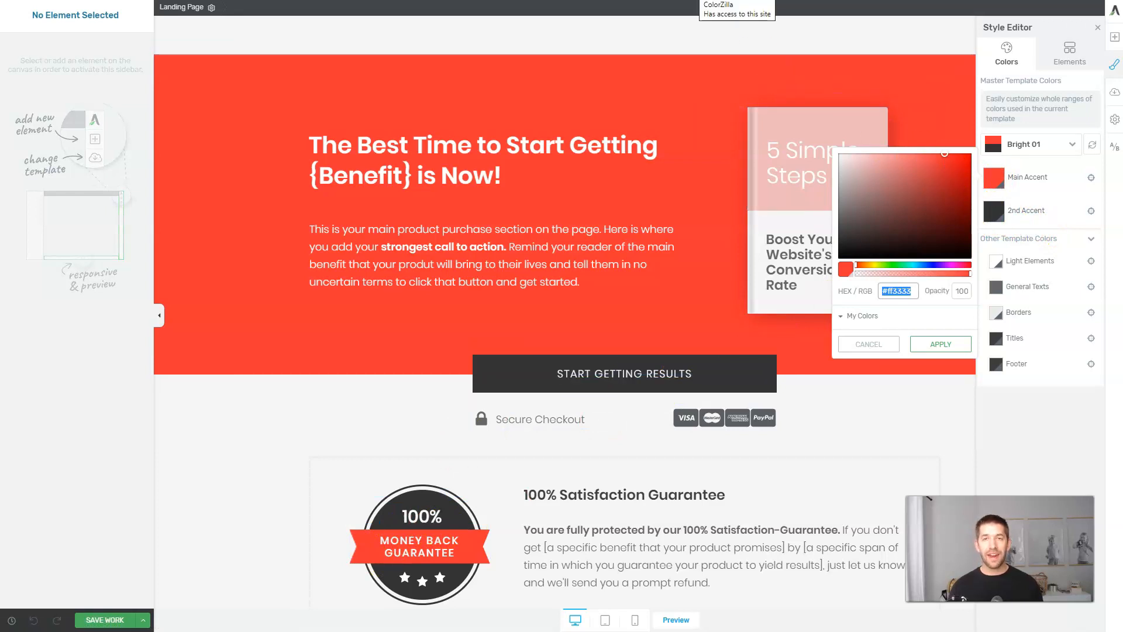
click(899, 292)
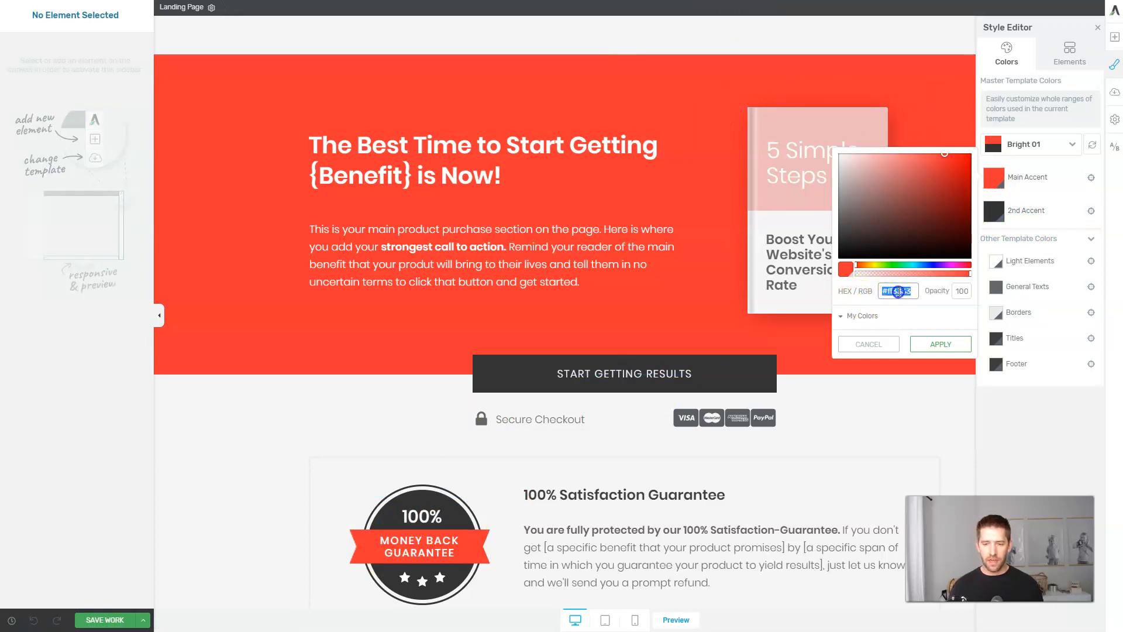
text(#ef4247)
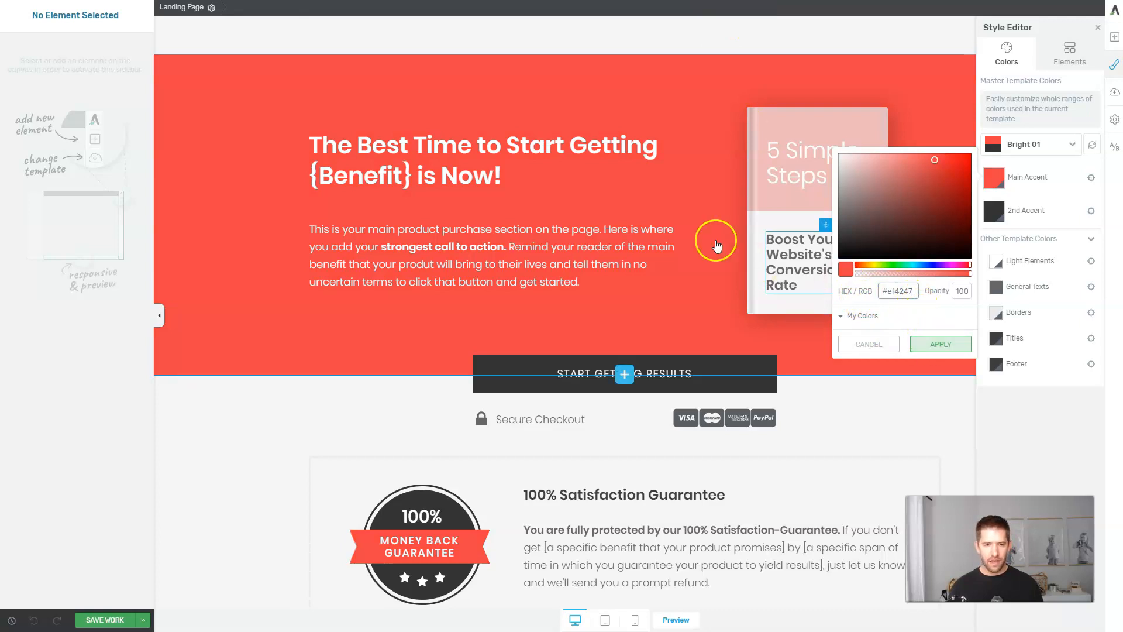
click(934, 344)
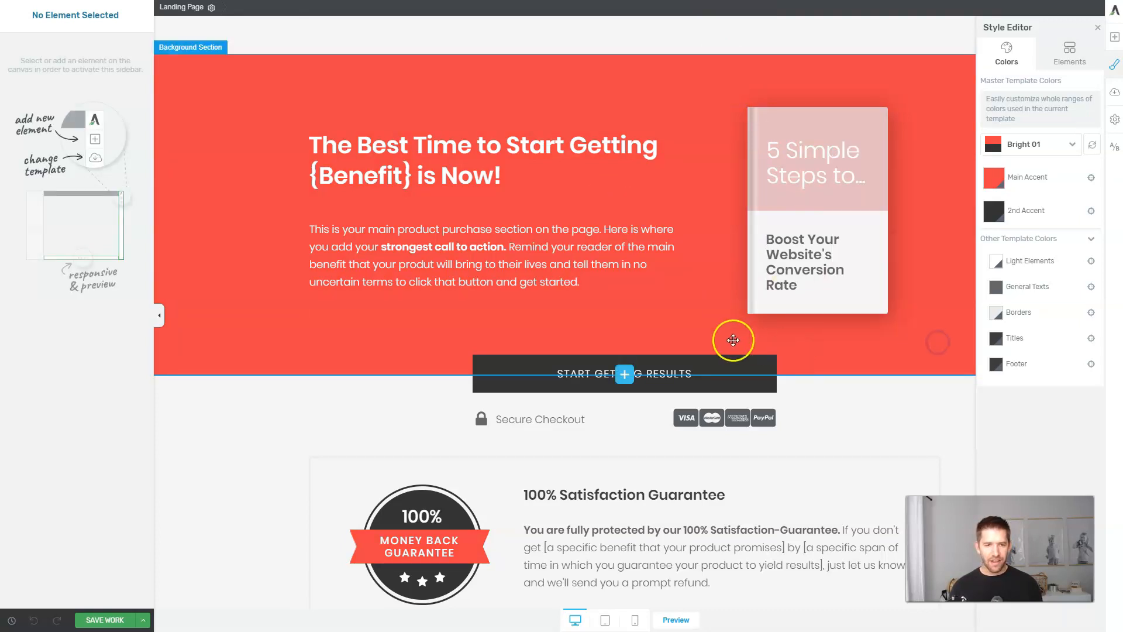
Change the 2nd Accent colour's hue to a bright blue.
scroll(714, 332, up, 5)
scroll(705, 332, up, 18)
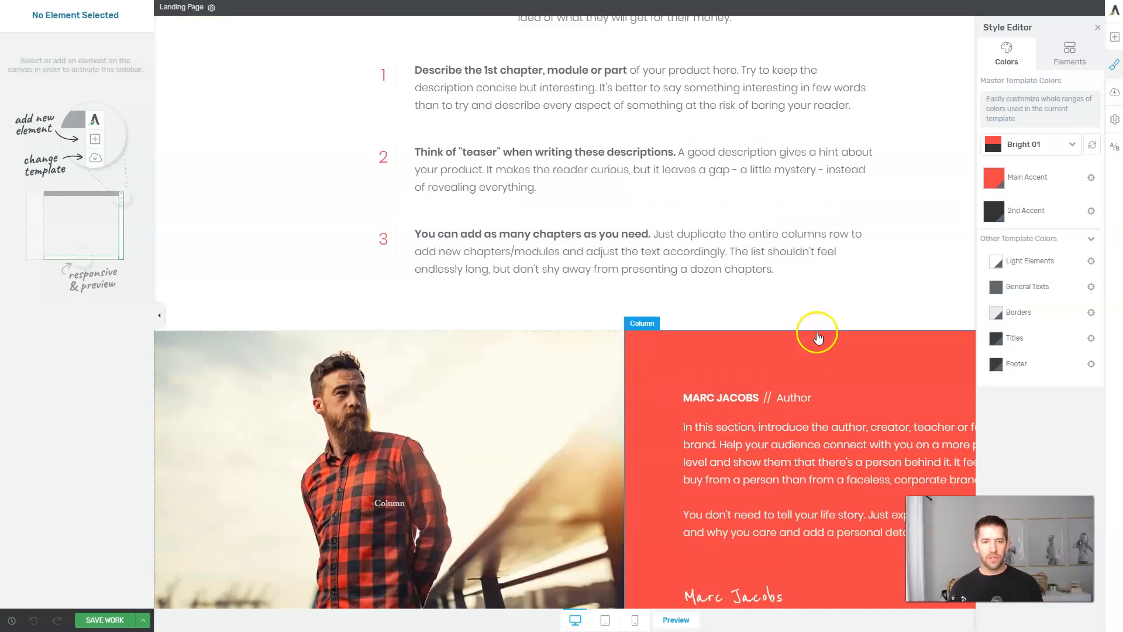
scroll(799, 346, up, 10)
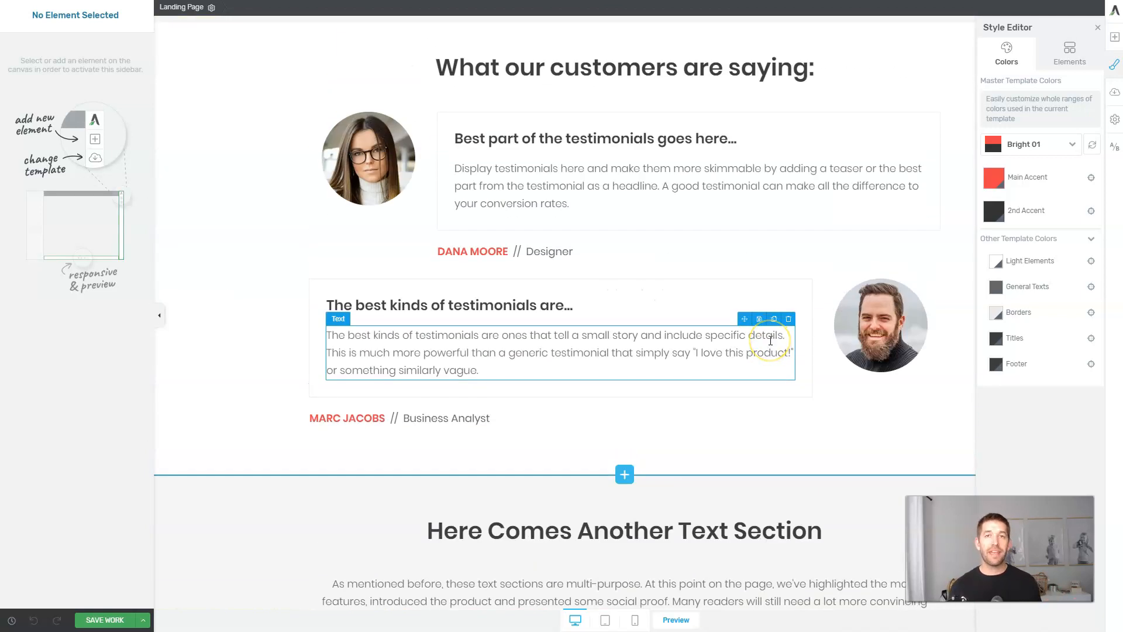
scroll(771, 331, up, 6)
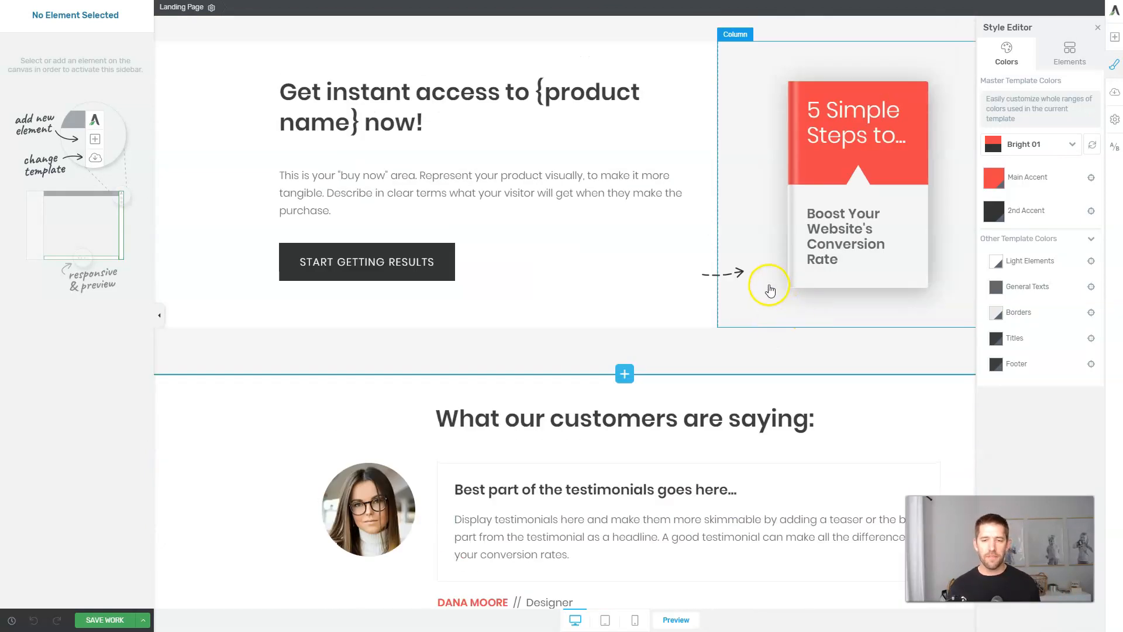
scroll(778, 284, up, 6)
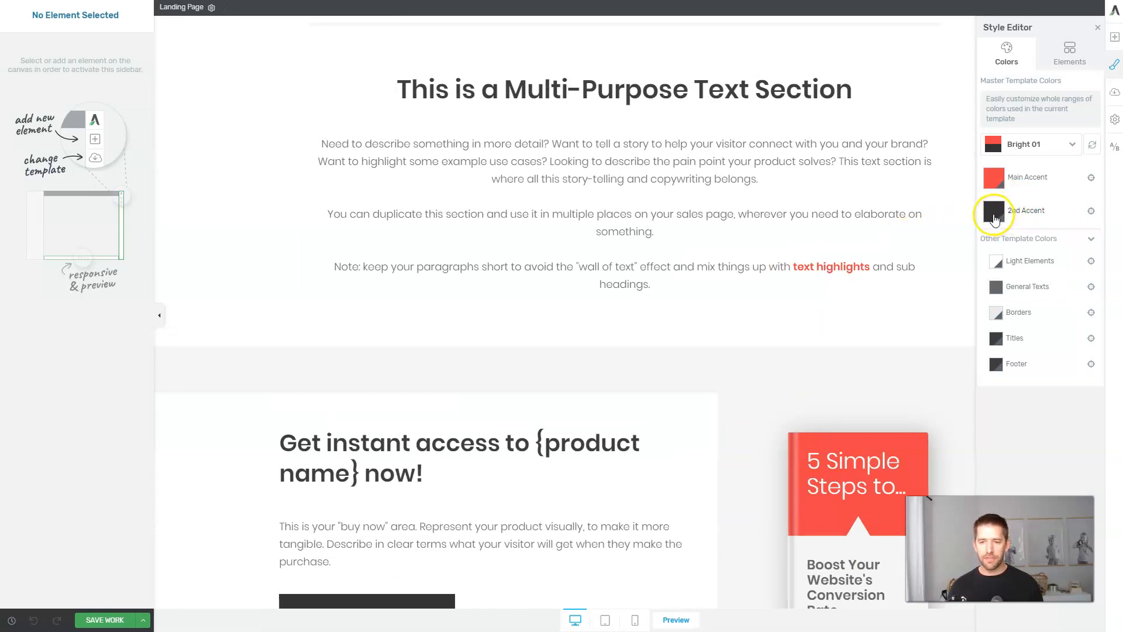
click(993, 214)
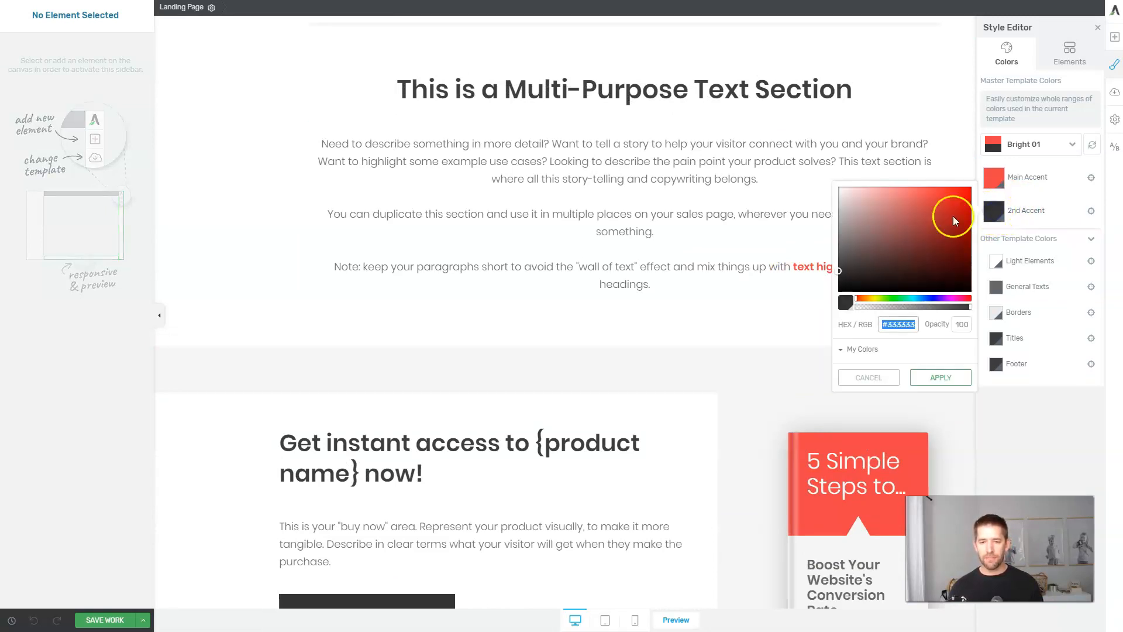
click(930, 299)
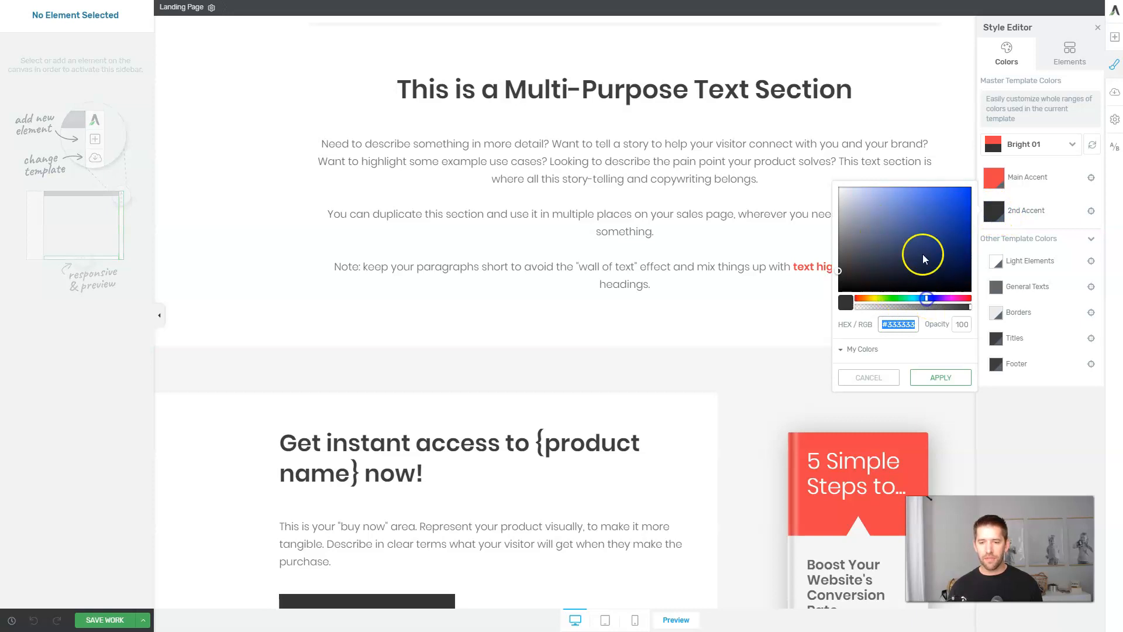
drag(922, 254, 949, 193)
Make the 2nd Accent a slightly deeper, more saturated blue and apply it.
scroll(401, 321, down, 6)
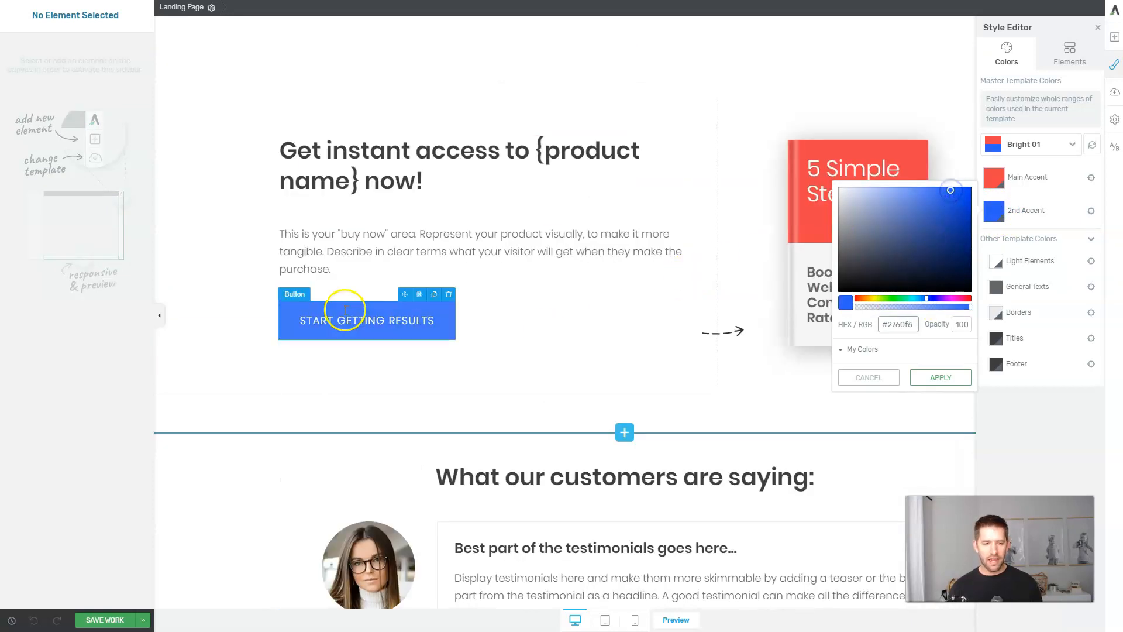
scroll(452, 334, down, 6)
scroll(556, 343, down, 6)
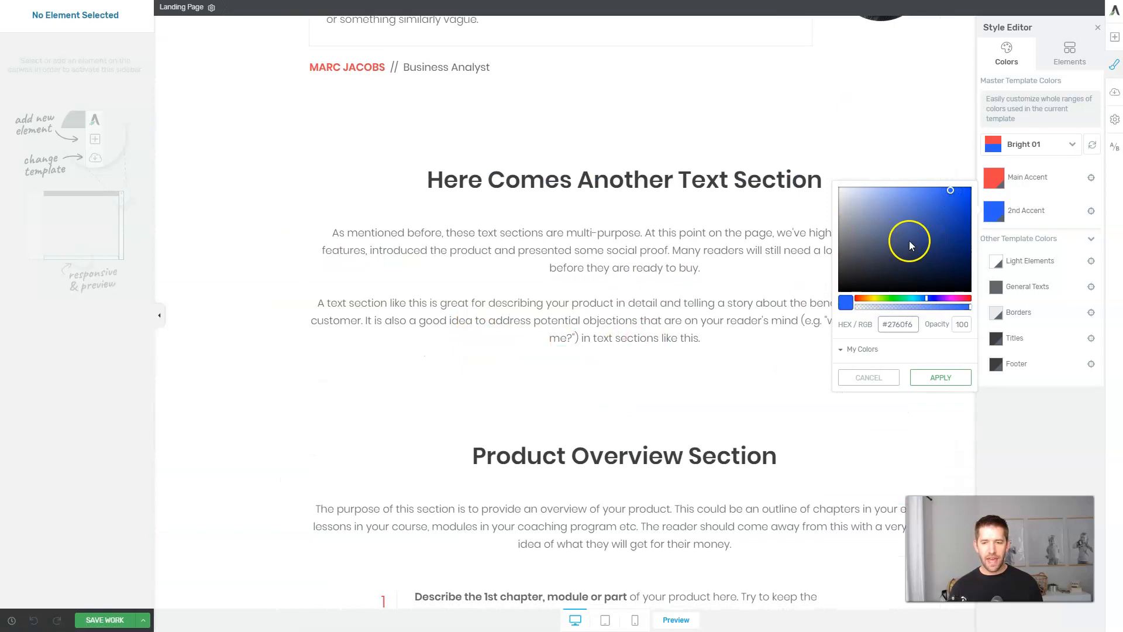
scroll(745, 344, down, 9)
scroll(725, 344, down, 18)
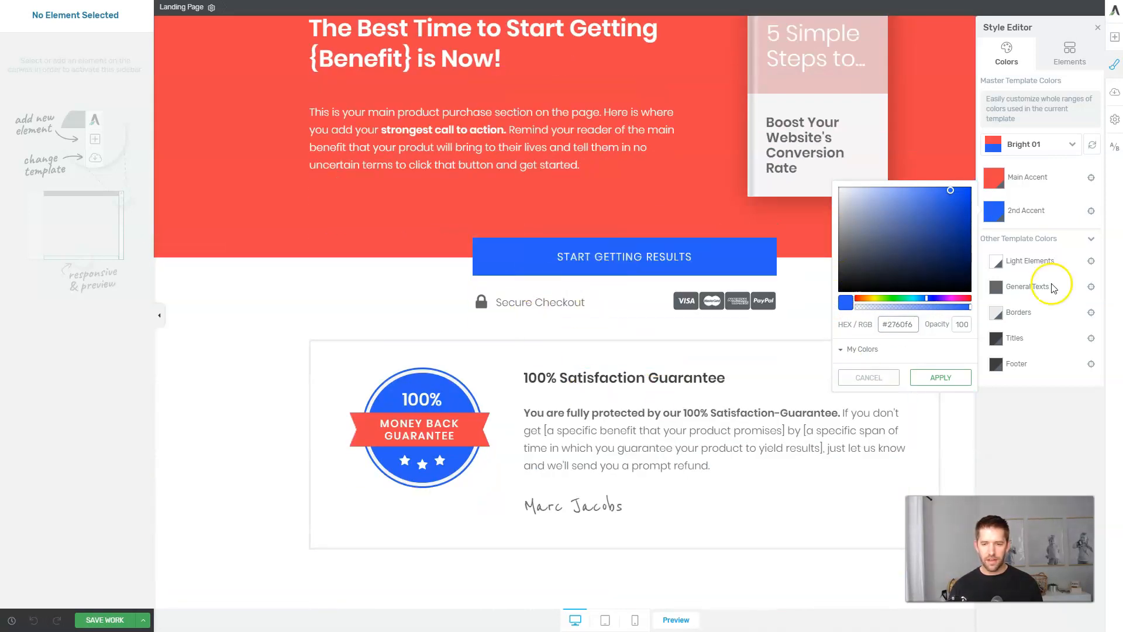
drag(946, 205, 957, 205)
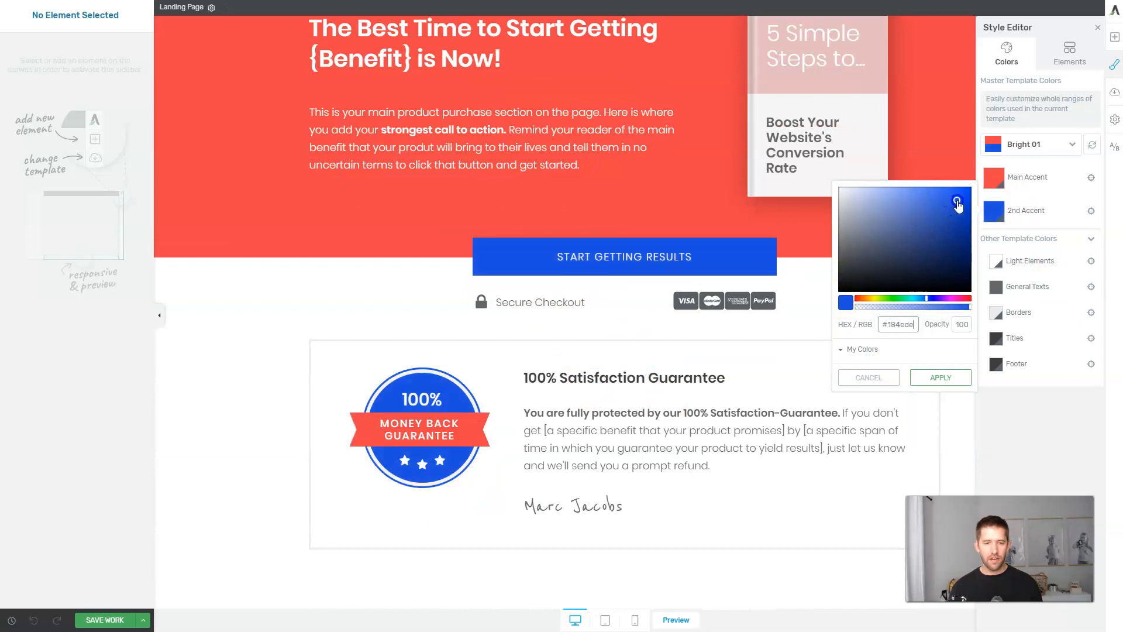
scroll(516, 474, up, 15)
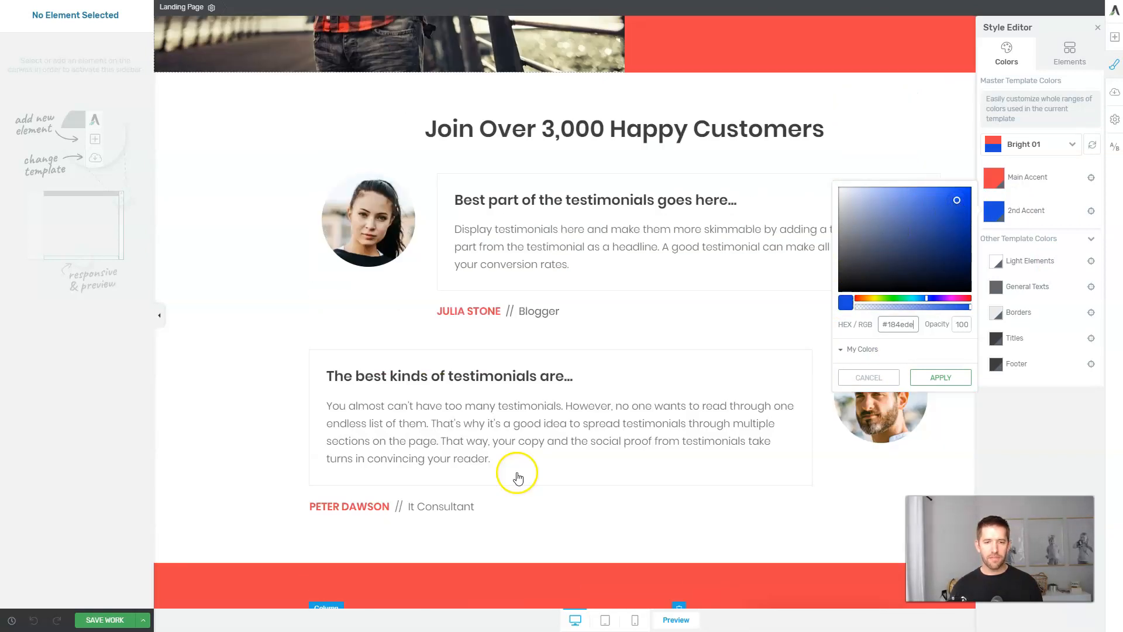
scroll(527, 479, up, 10)
click(943, 379)
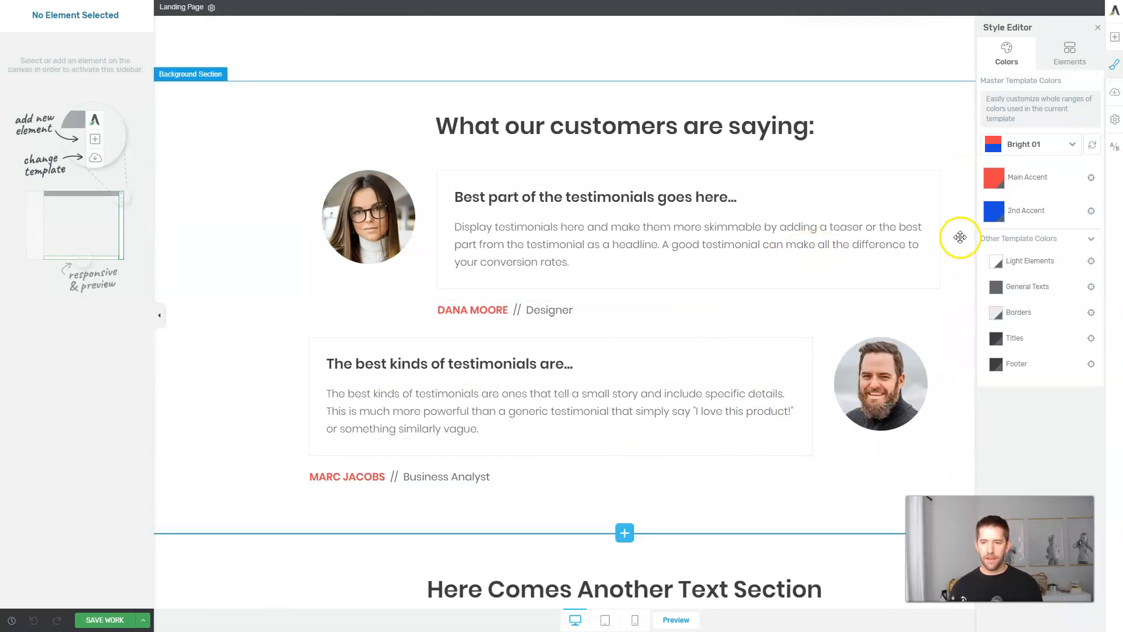
click(996, 213)
click(848, 351)
click(934, 376)
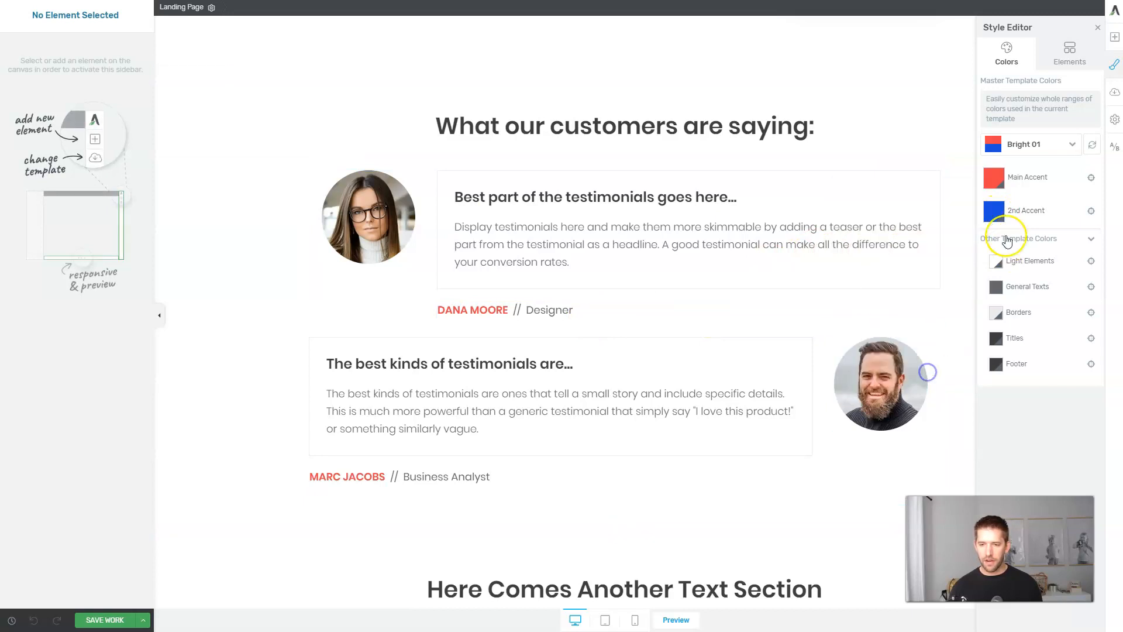
Check the link on the sales page's Start Getting Results button.
scroll(919, 231, up, 10)
click(919, 231)
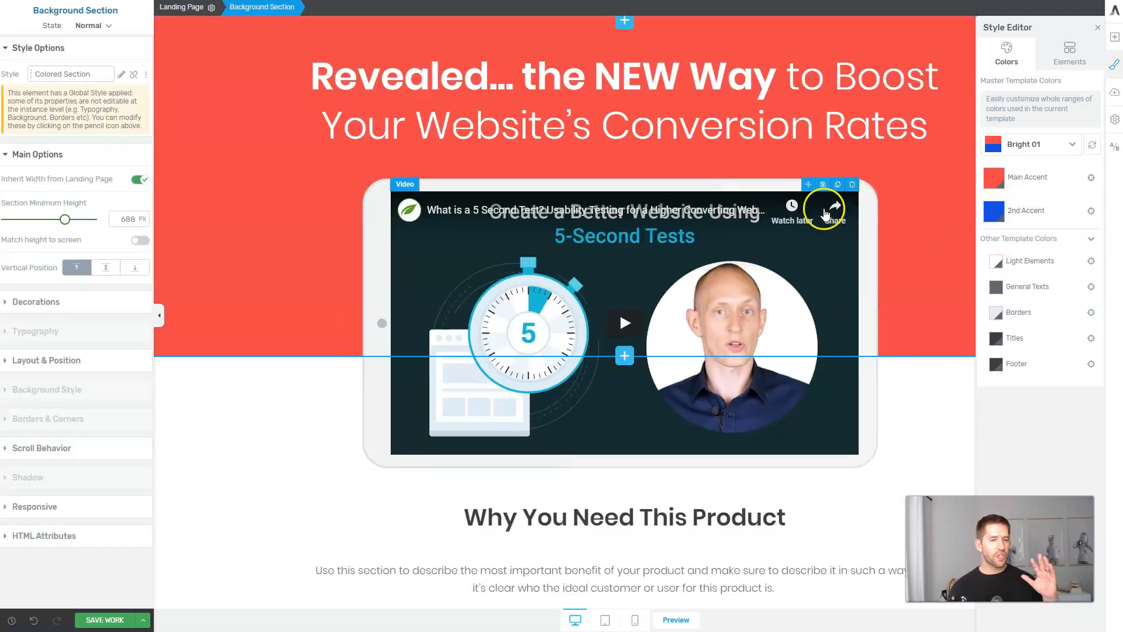
scroll(827, 208, down, 15)
scroll(826, 215, down, 6)
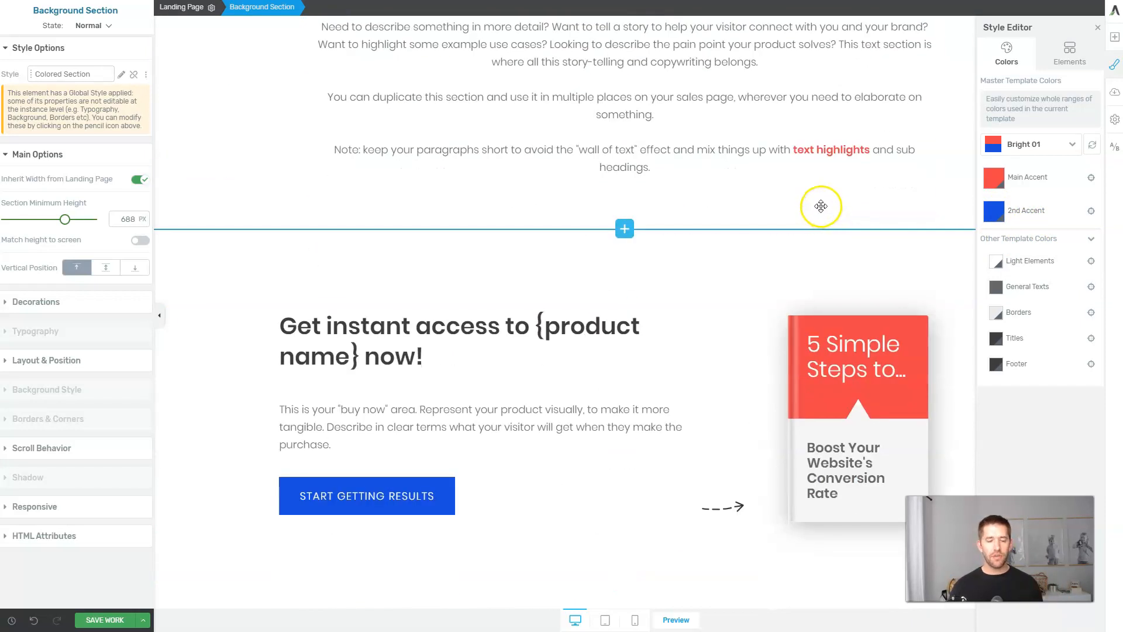
scroll(821, 206, down, 1)
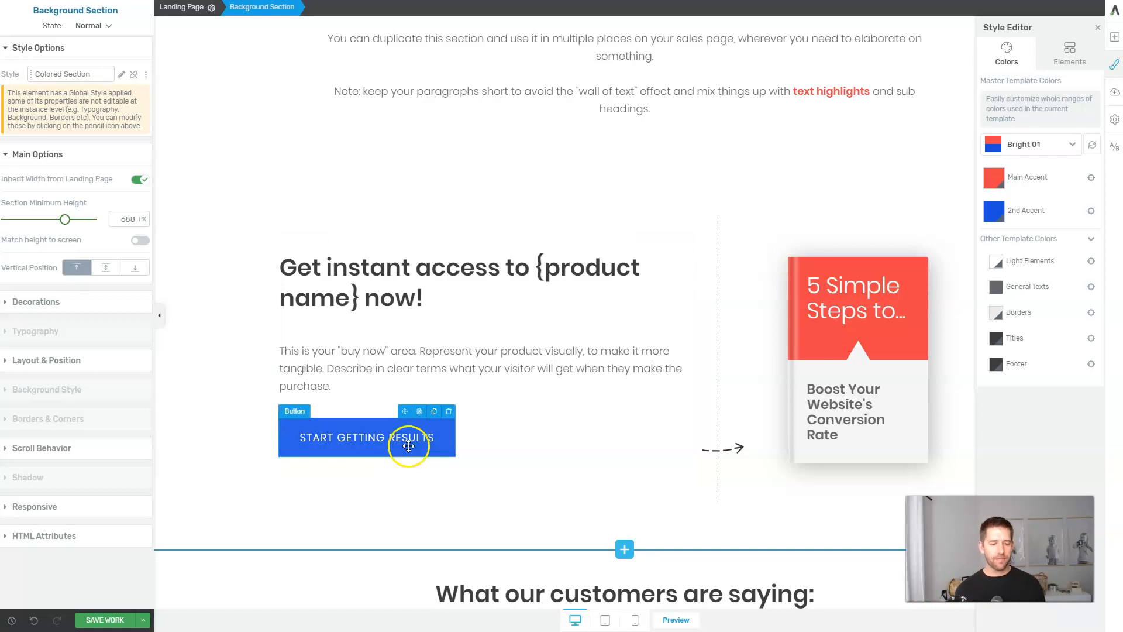
click(427, 455)
Save the sales page and exit Thrive Architect.
scroll(576, 436, up, 15)
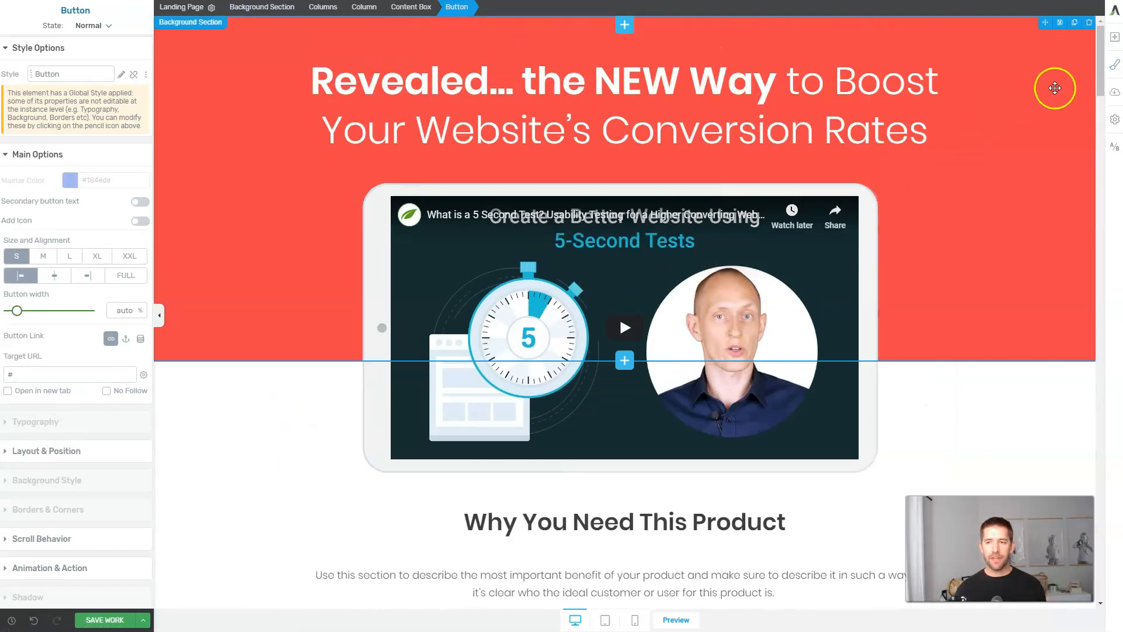
drag(1101, 55, 1111, 500)
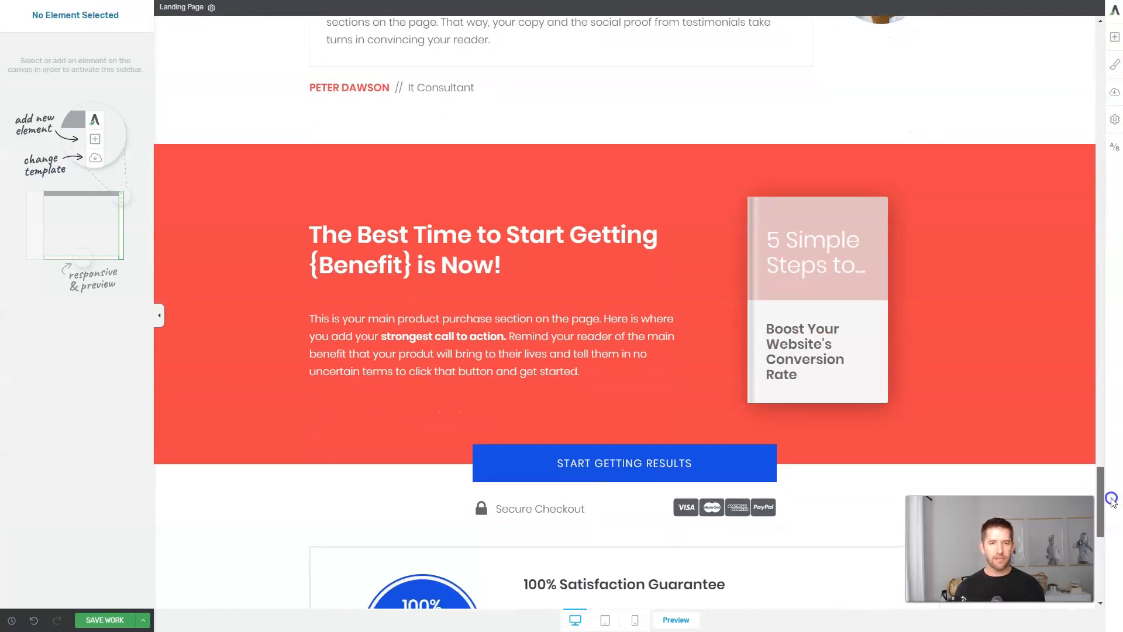
click(142, 620)
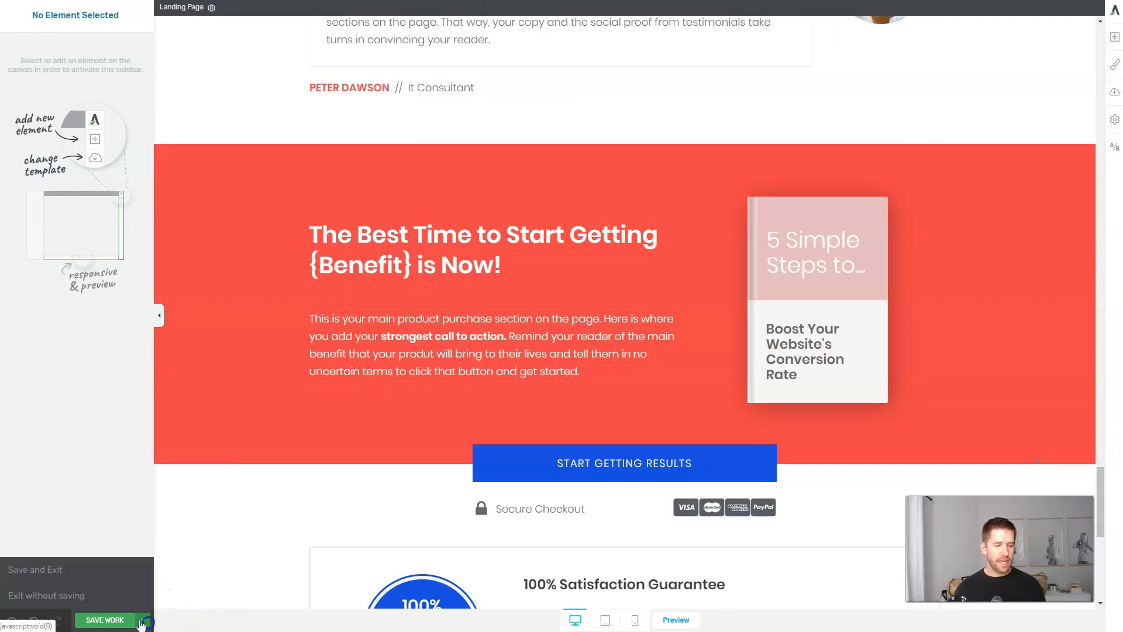
click(35, 569)
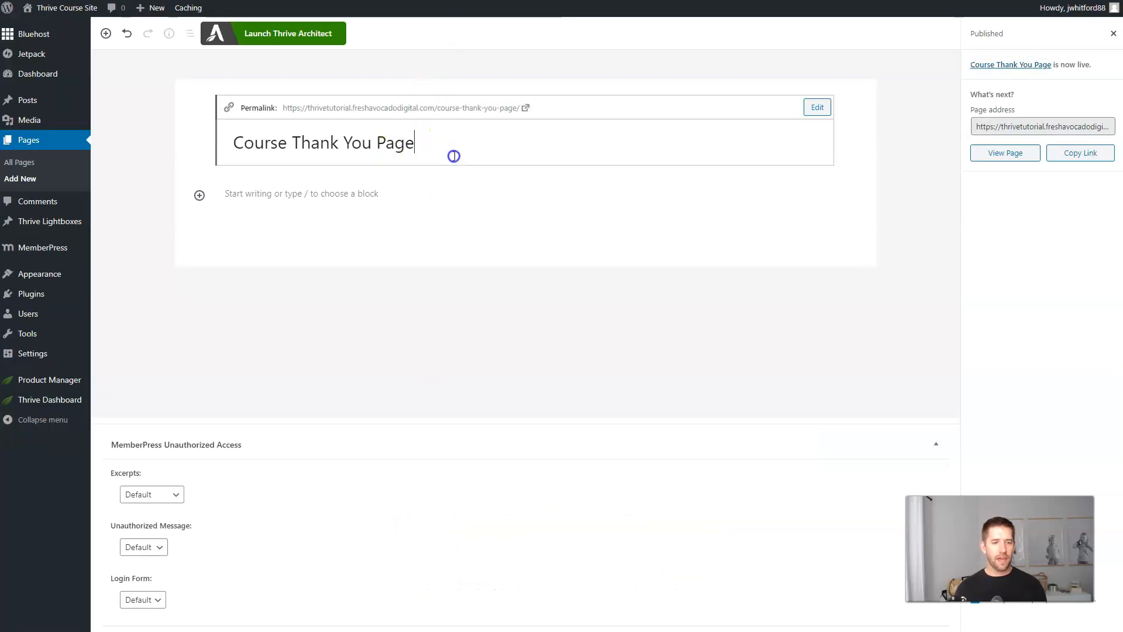
Apply the Bright Smart Email Confirmation template to the Course Thank You Page.
click(297, 34)
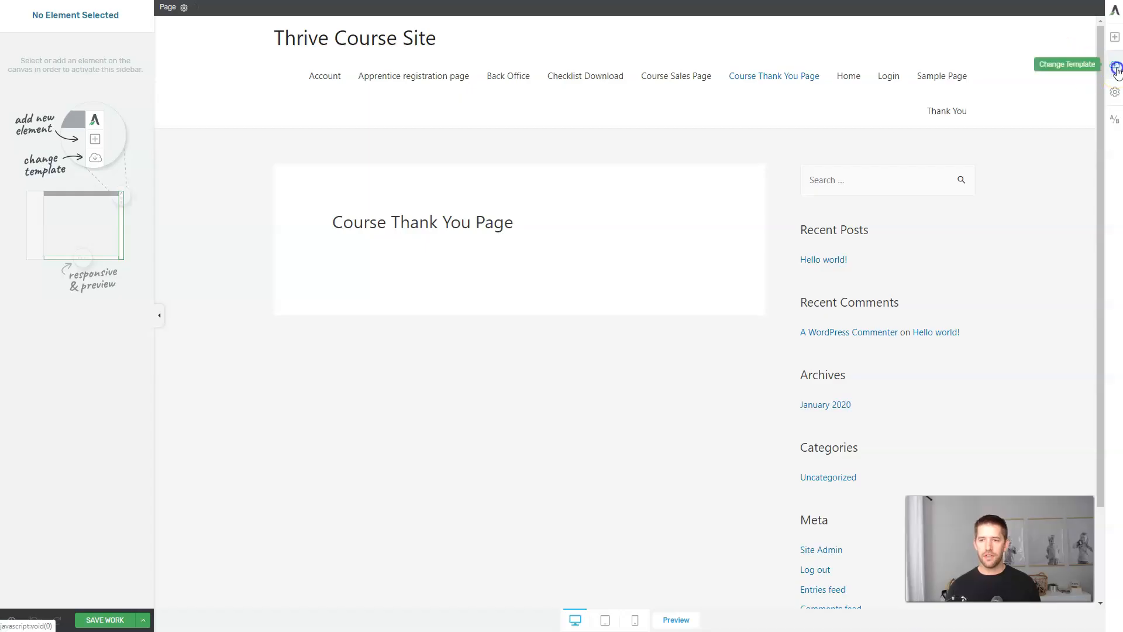
click(1115, 67)
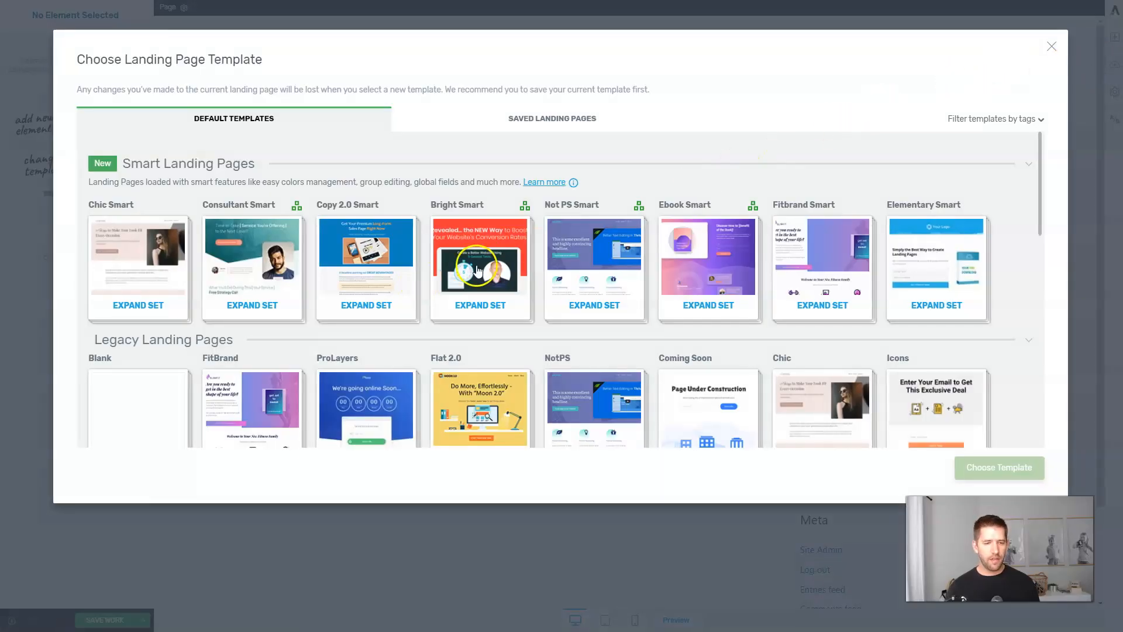
click(486, 265)
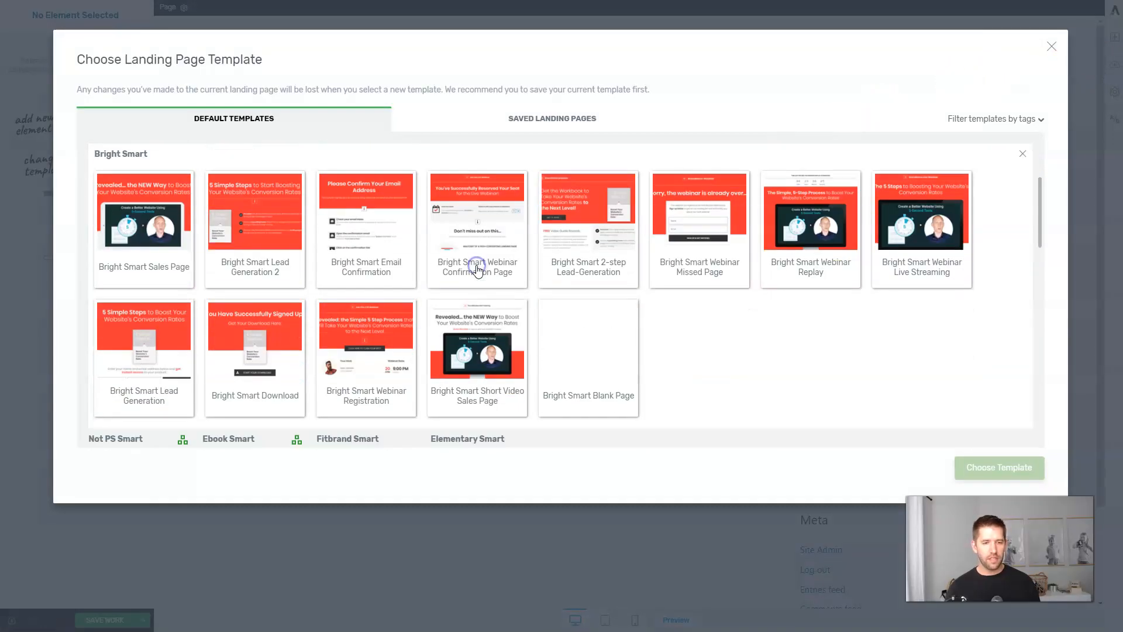
click(356, 240)
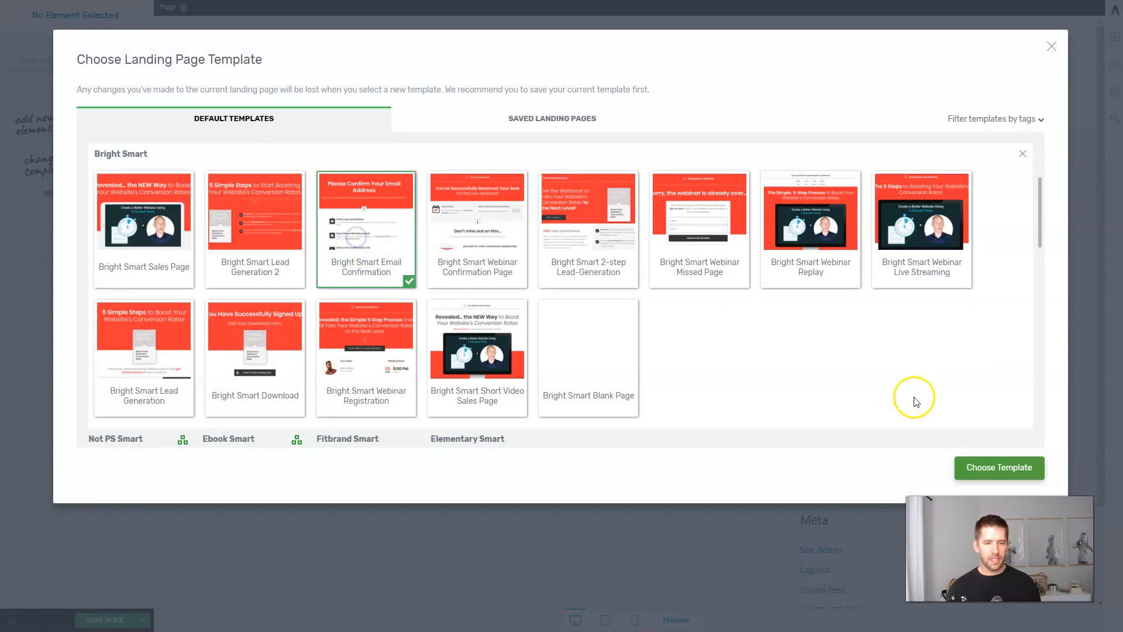
click(968, 467)
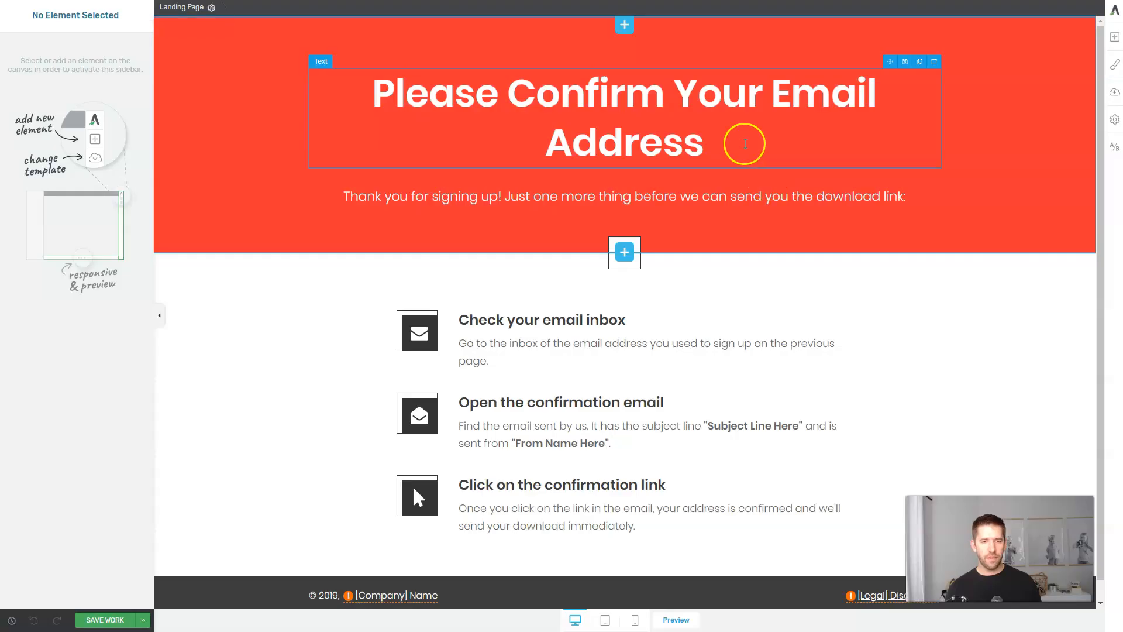
Change the heading to 'Thank you for your purchase!' and the third step to 'Set your password'.
triple_click(745, 144)
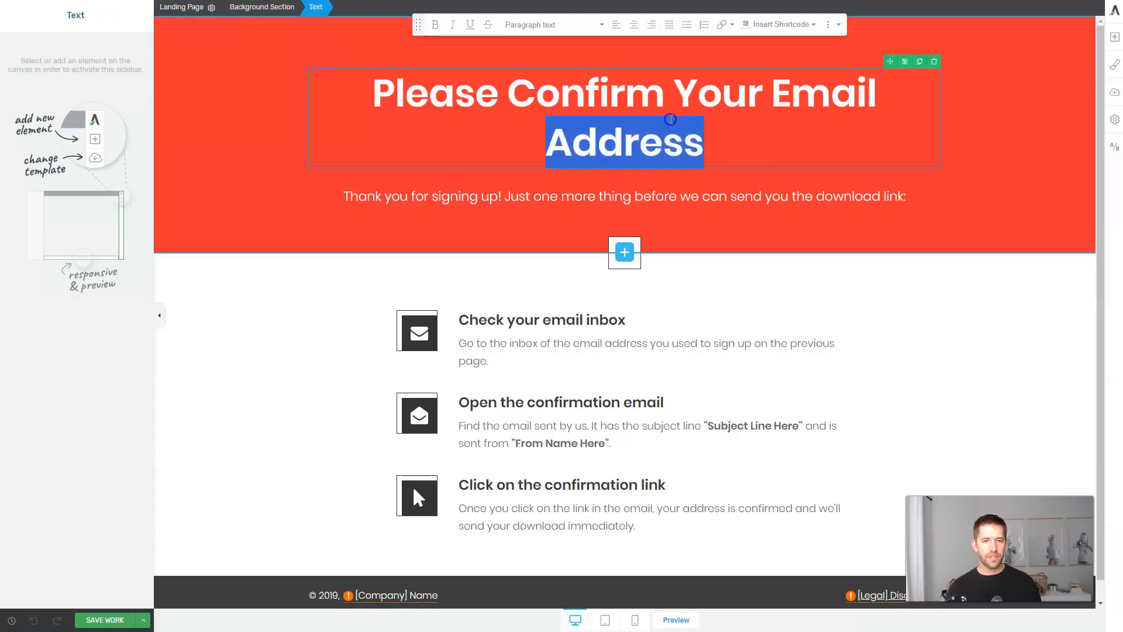
text(Thank you for your purchase!)
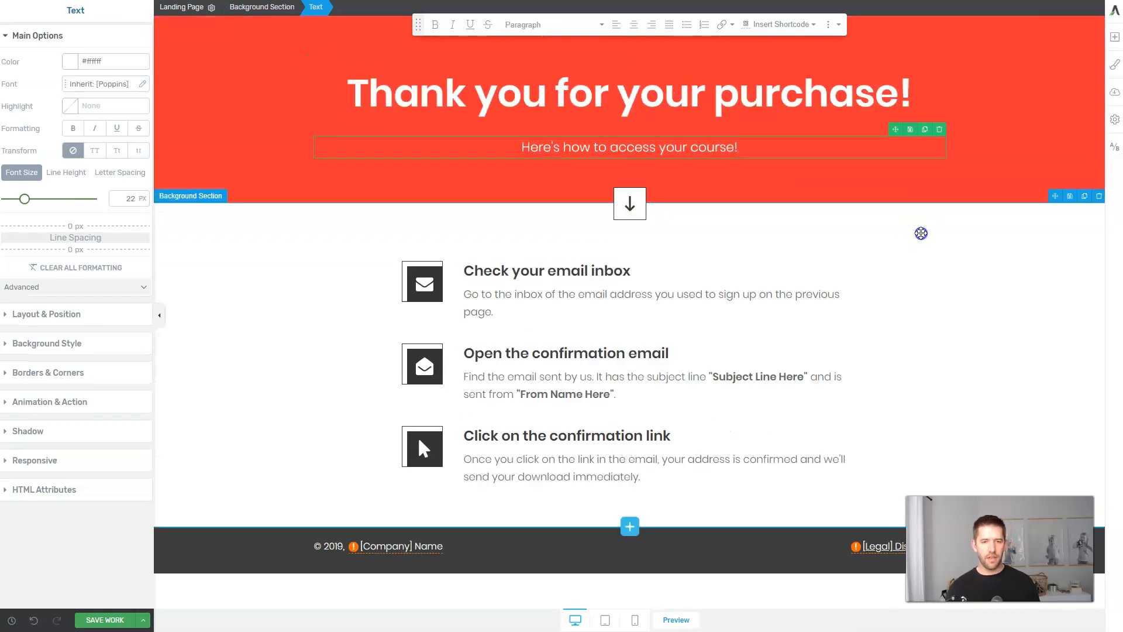
click(921, 233)
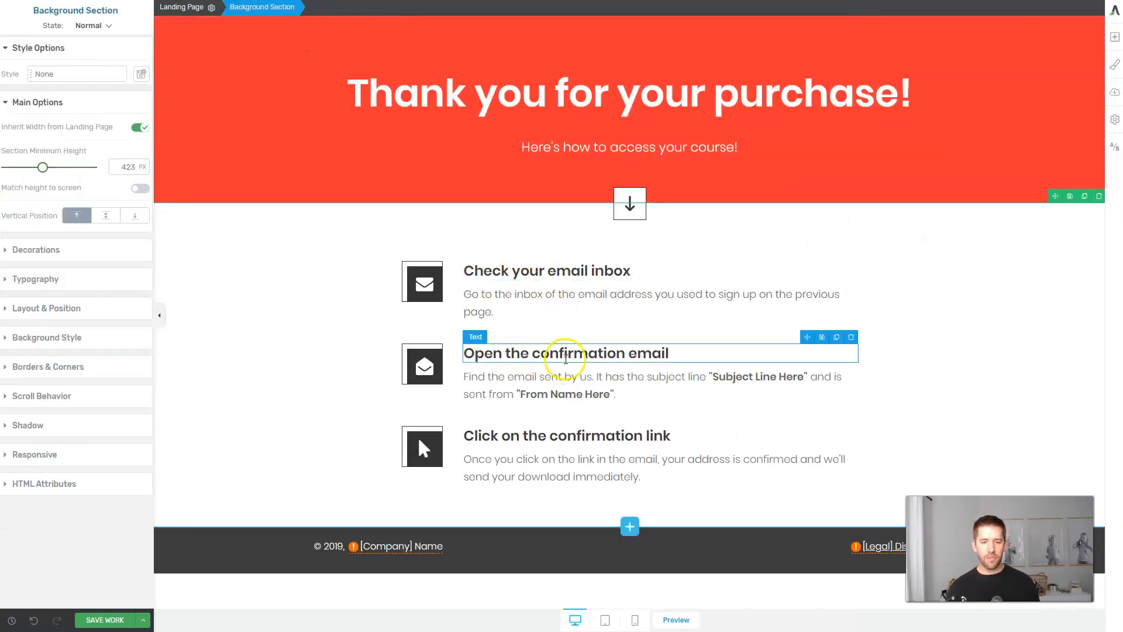
triple_click(550, 435)
text(Set your password)
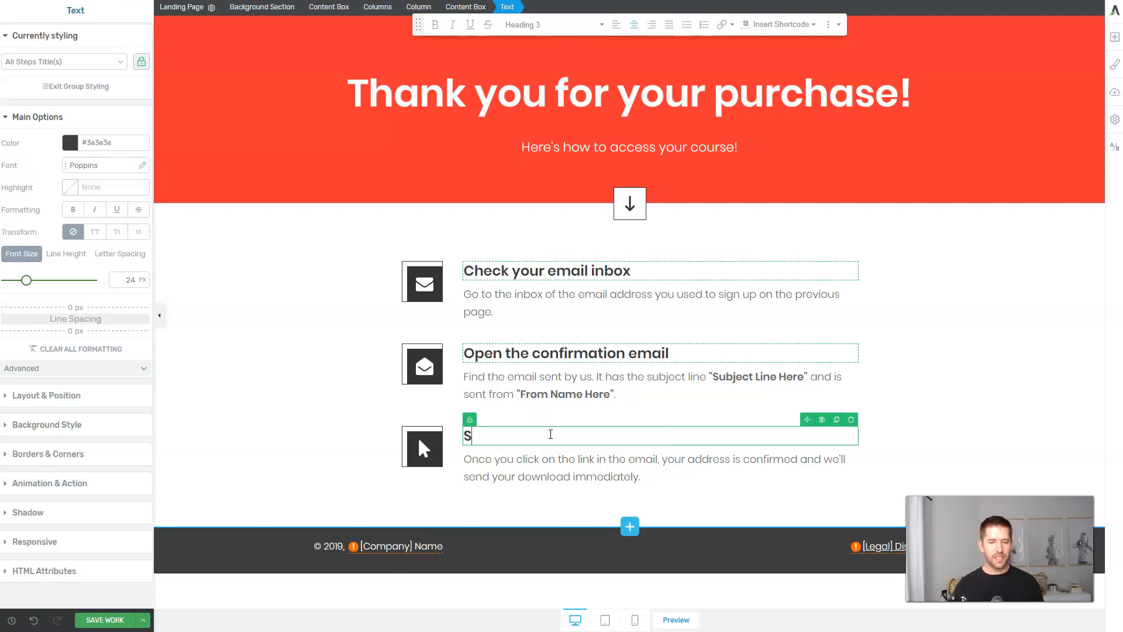
click(928, 414)
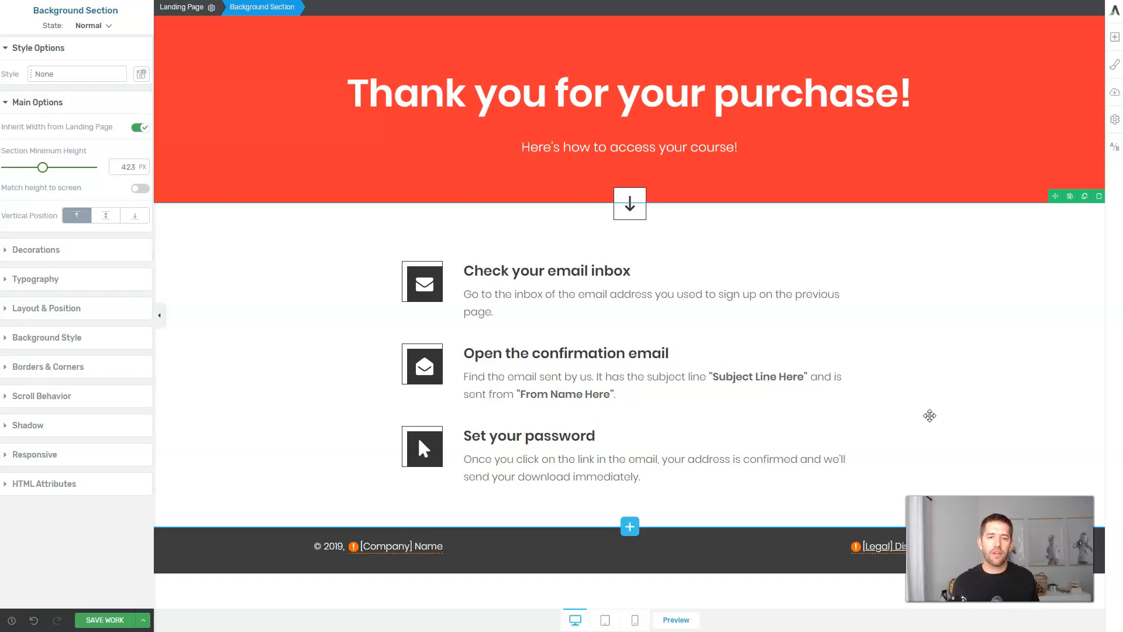
click(971, 443)
drag(932, 433, 960, 427)
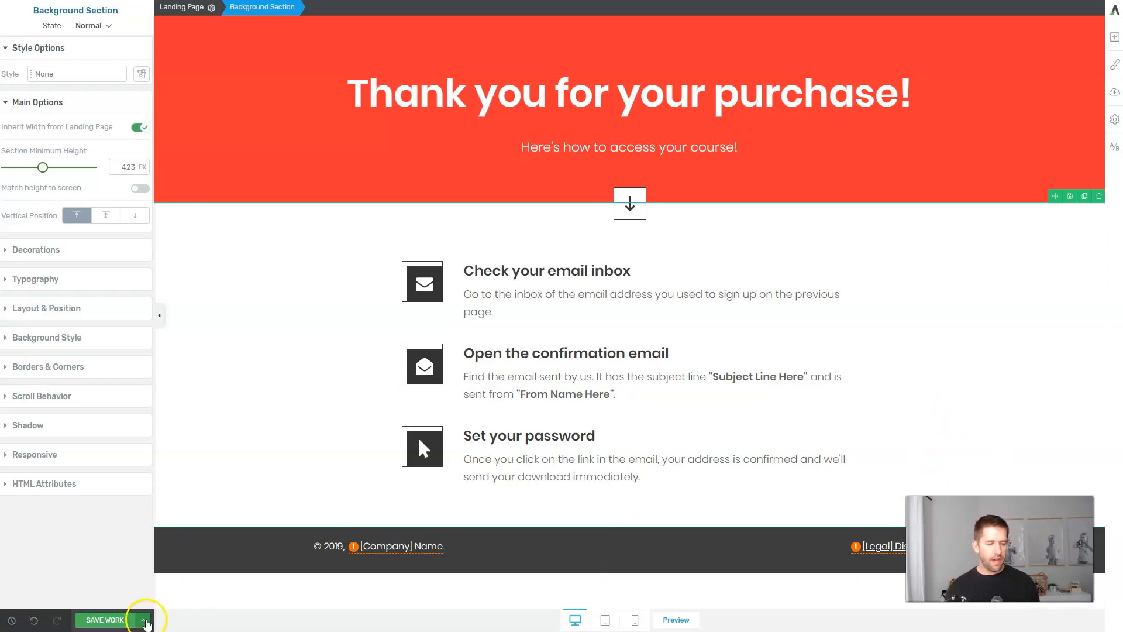
Save the thank-you page, exit the editor, and switch over to ThriveCart.
click(143, 619)
click(43, 576)
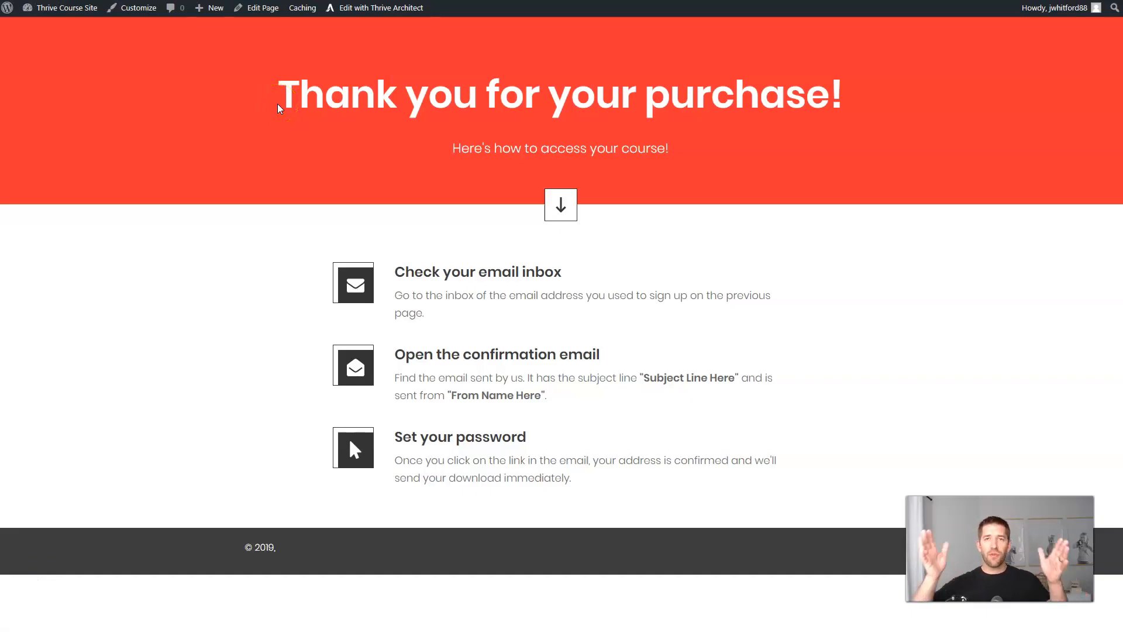
click(279, 109)
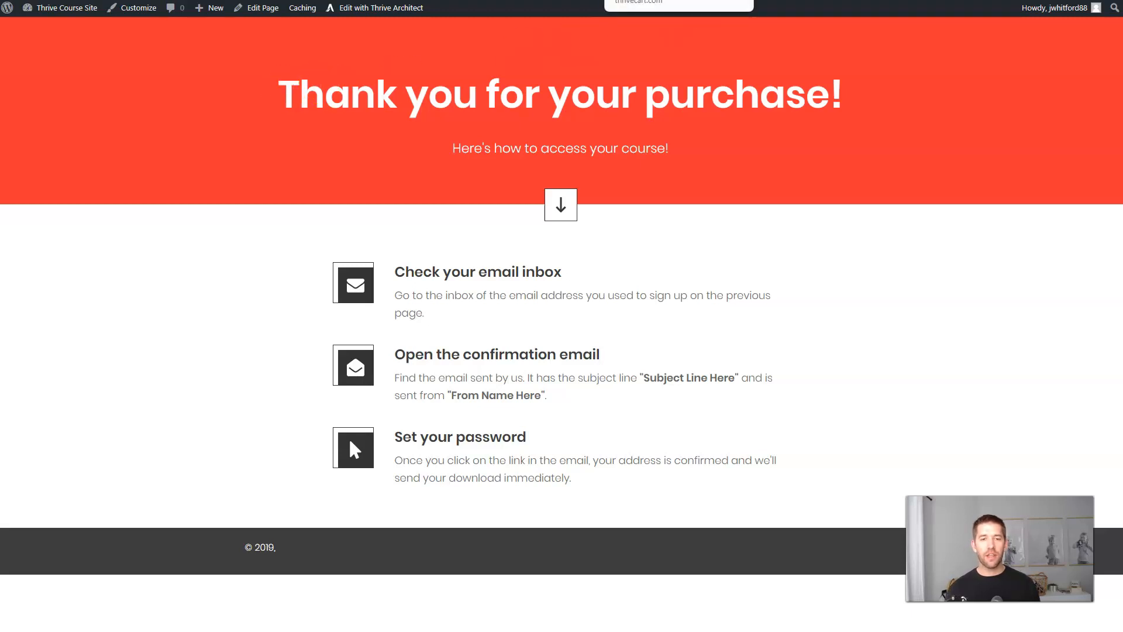
click(620, 59)
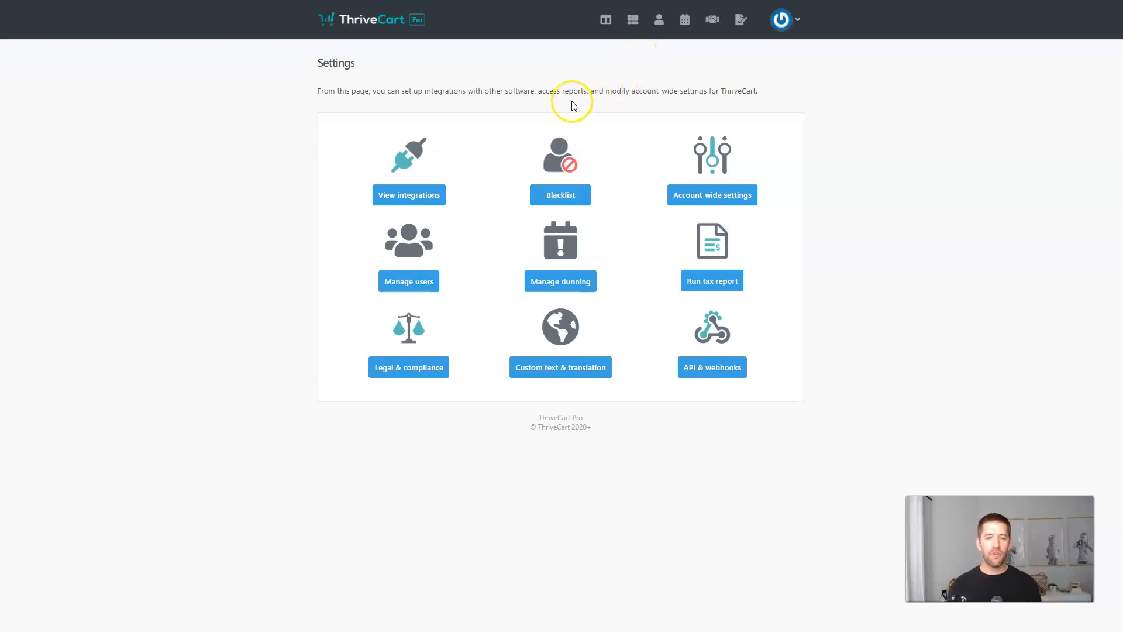
Go through Settings > Integrations > Membership platforms to the MemberPress integration settings.
click(781, 20)
click(741, 114)
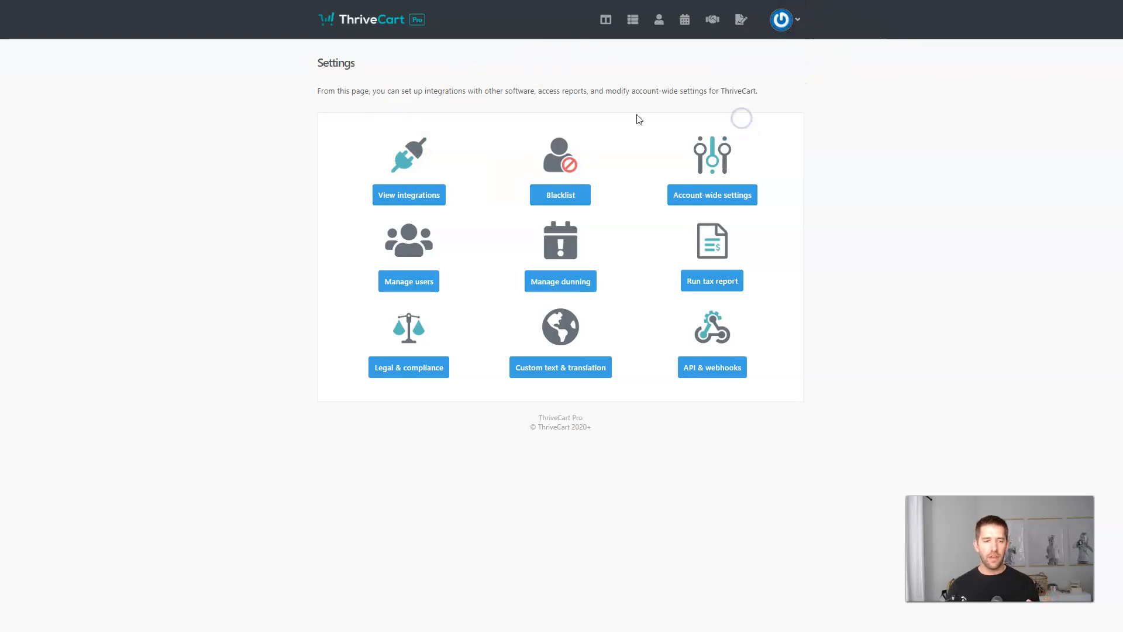
click(409, 197)
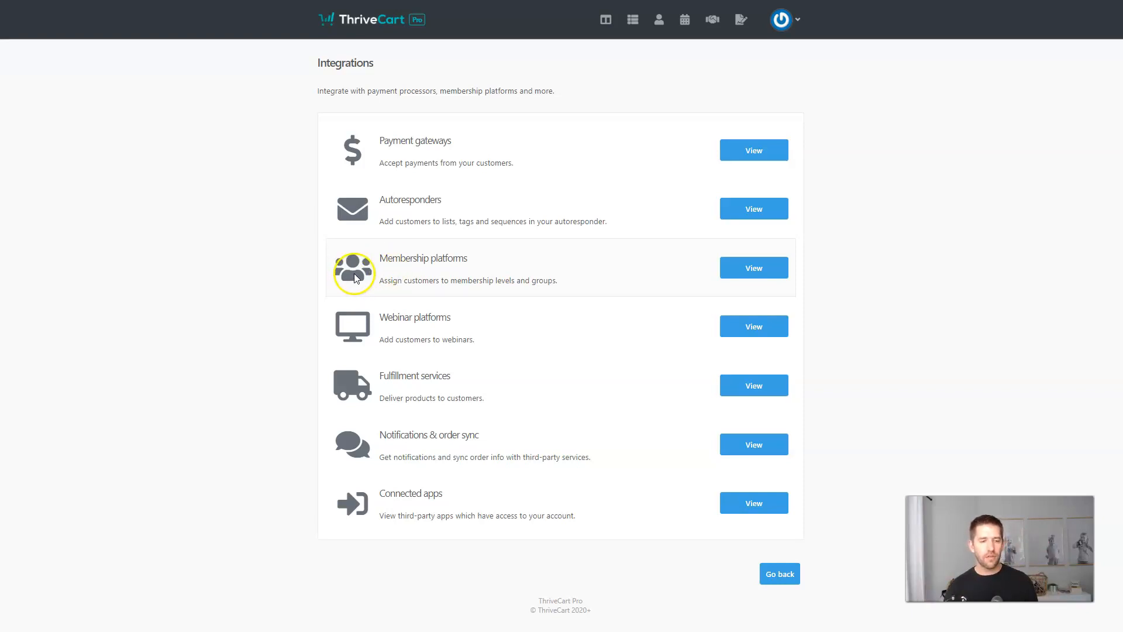
click(752, 267)
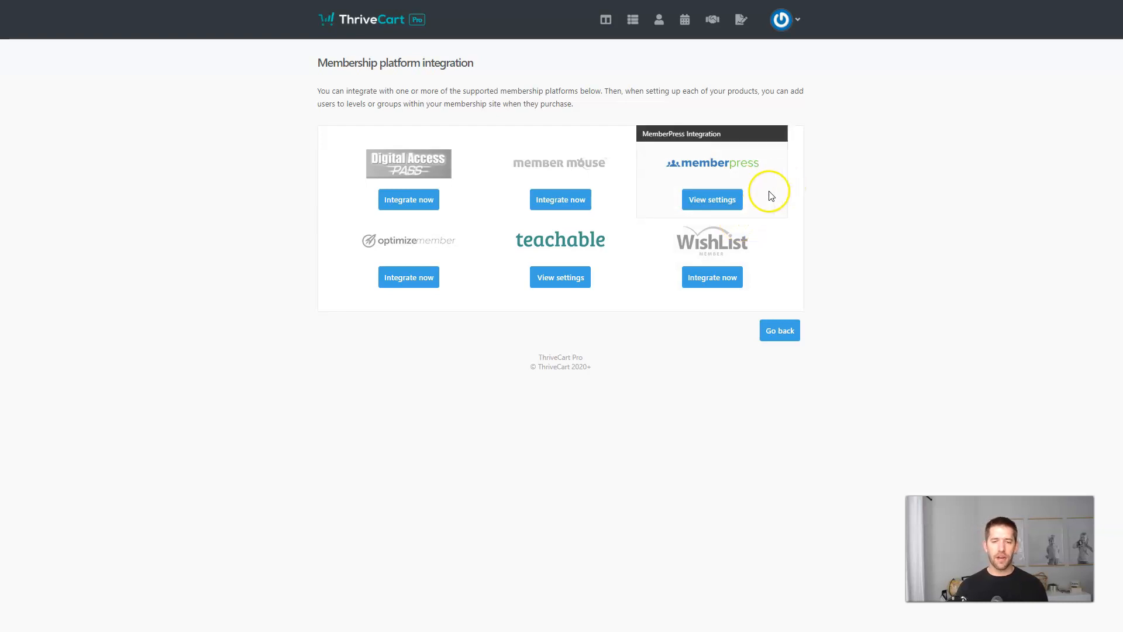
click(715, 206)
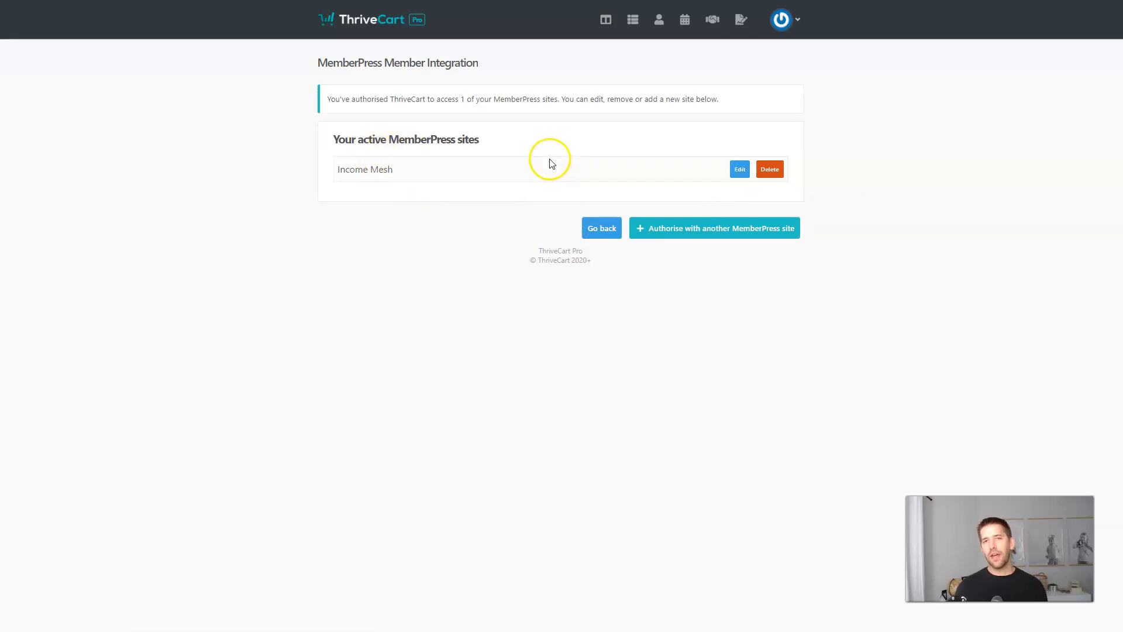
Connect a second MemberPress site, ThriveTutorial, following the embedded setup video.
click(688, 231)
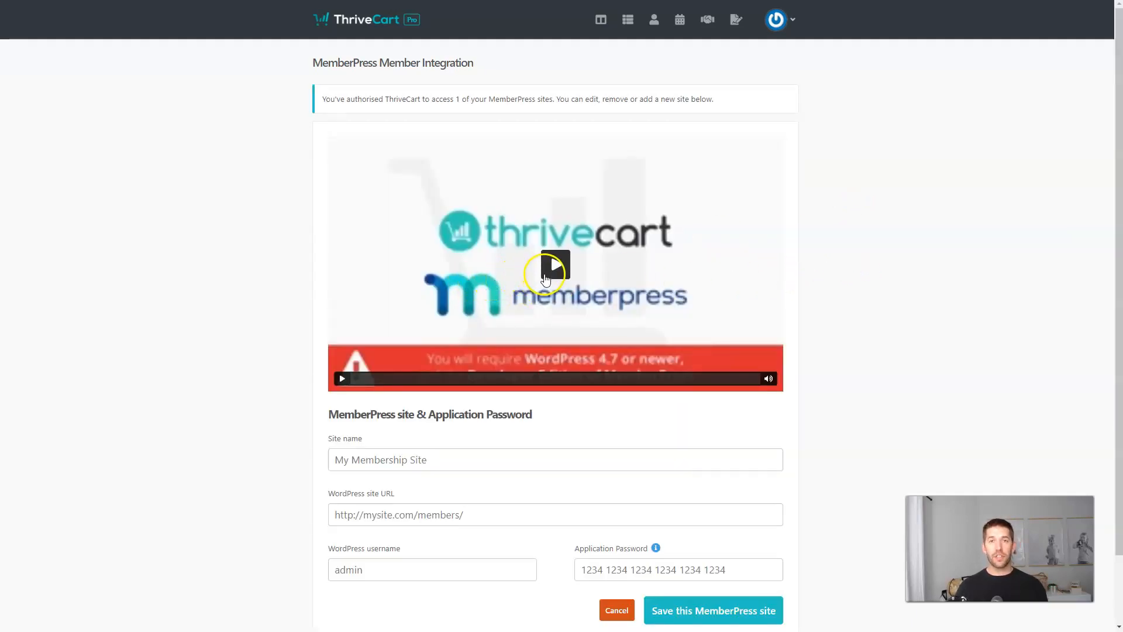
scroll(864, 283, down, 1)
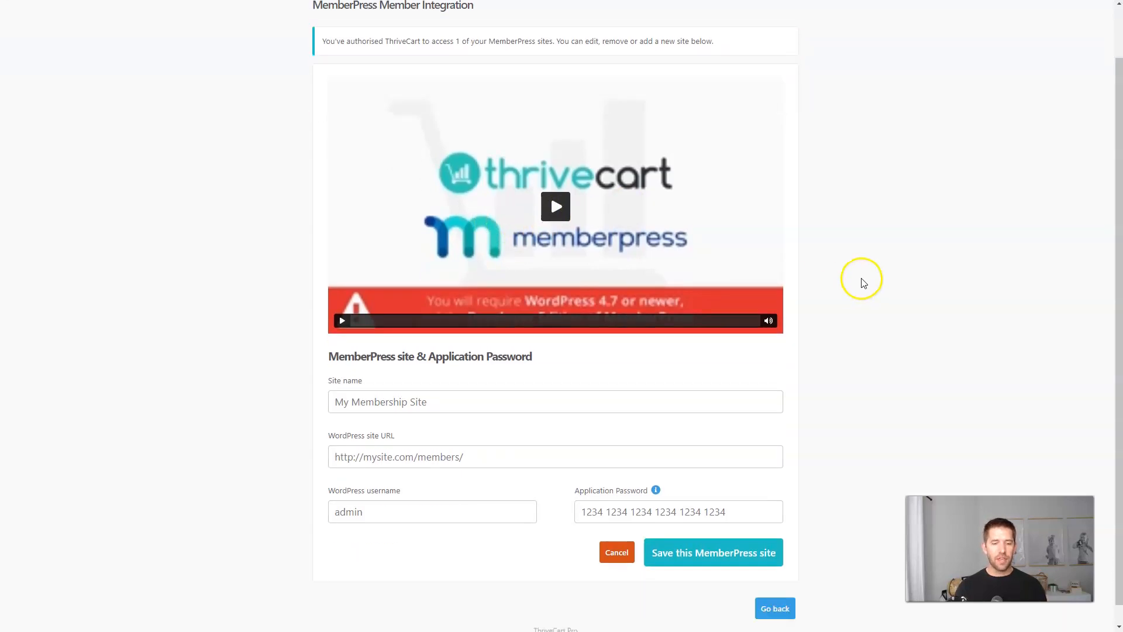
scroll(860, 281, up, 1)
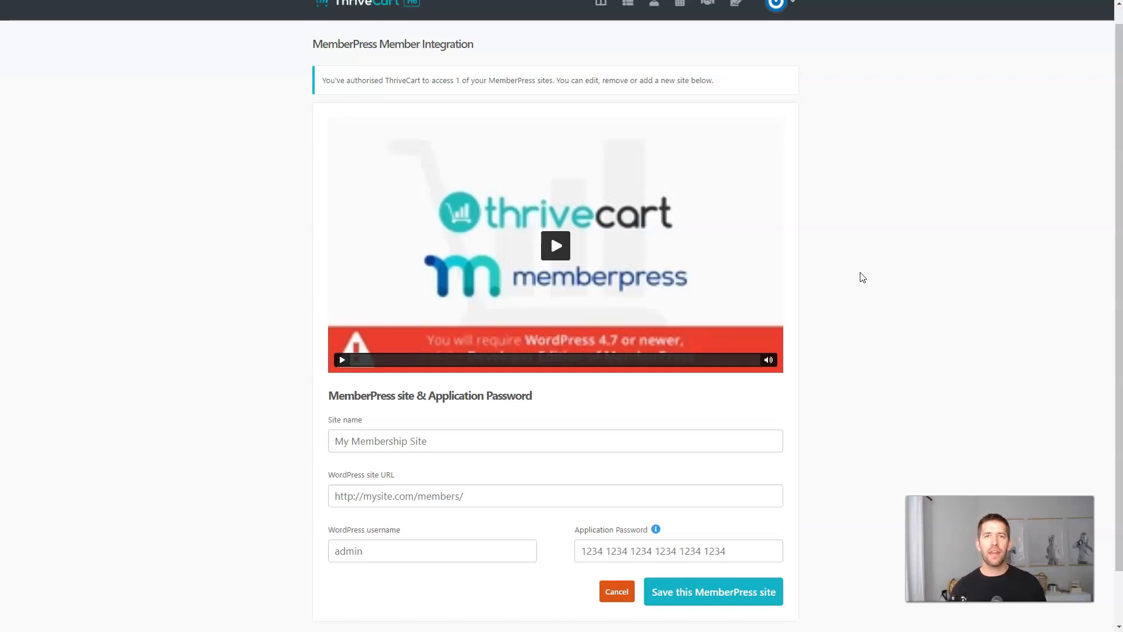
click(556, 245)
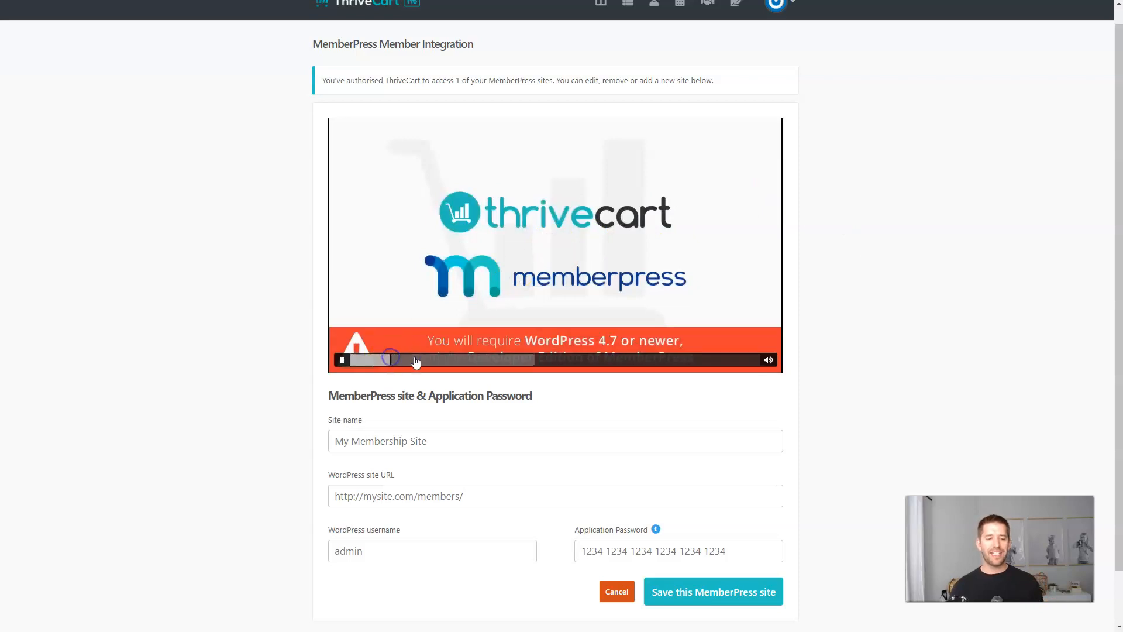
click(471, 359)
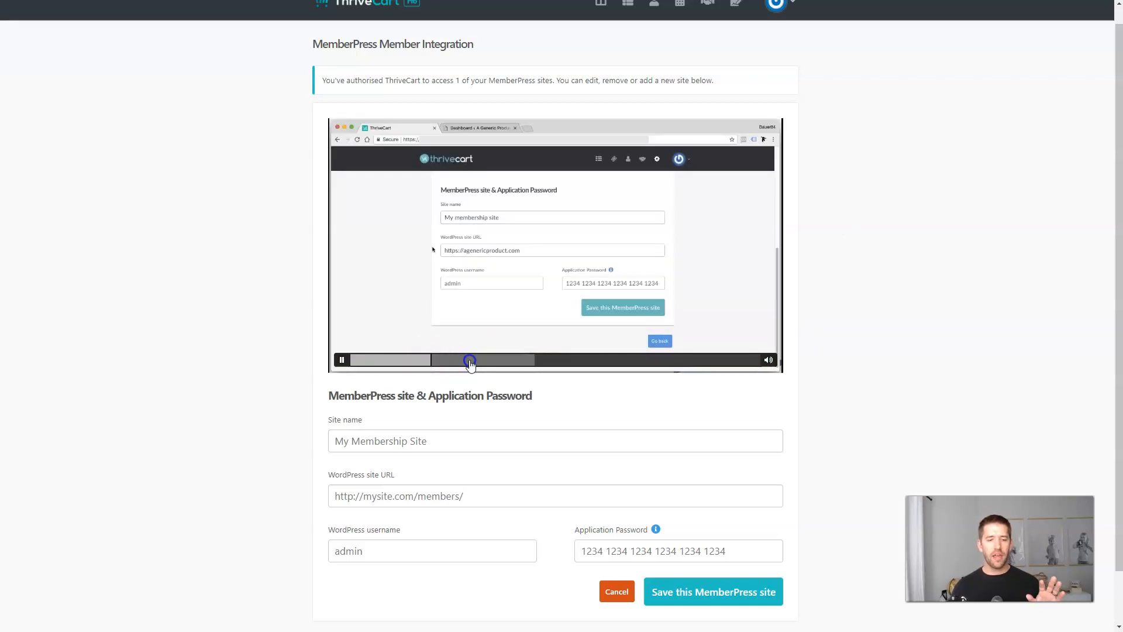
click(507, 361)
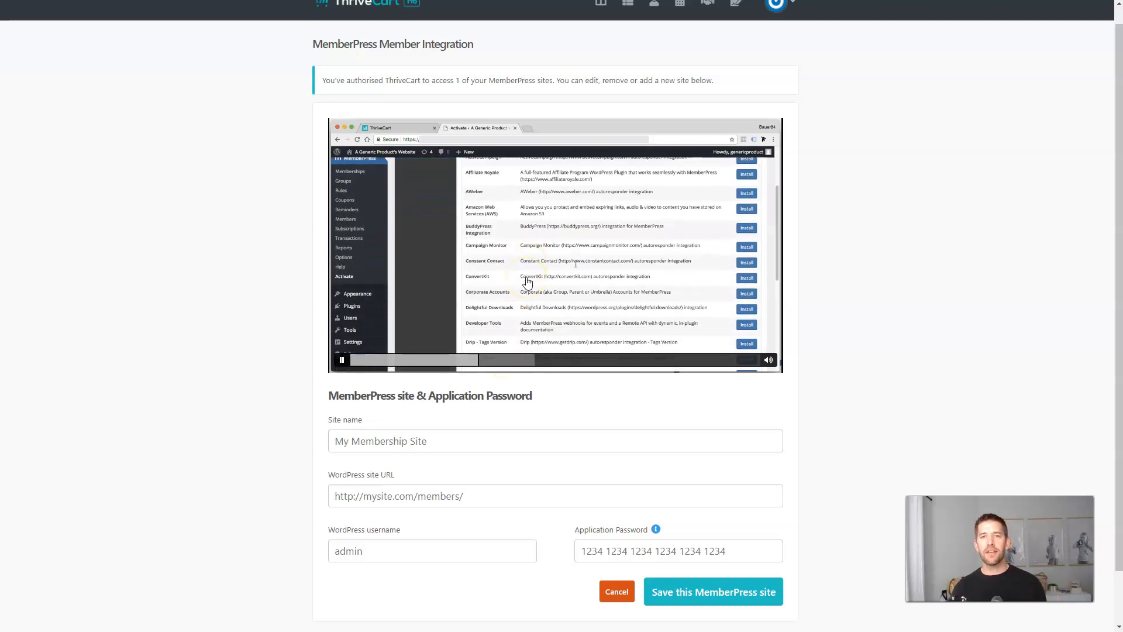
click(549, 269)
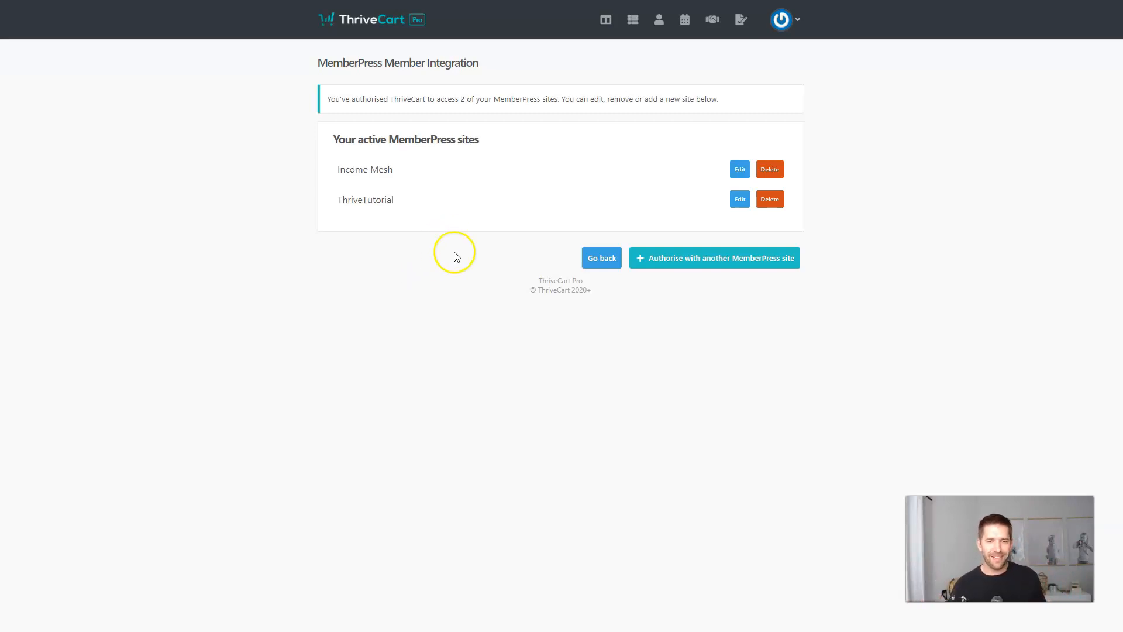
Return from the MemberPress settings to the full integrations overview.
click(626, 34)
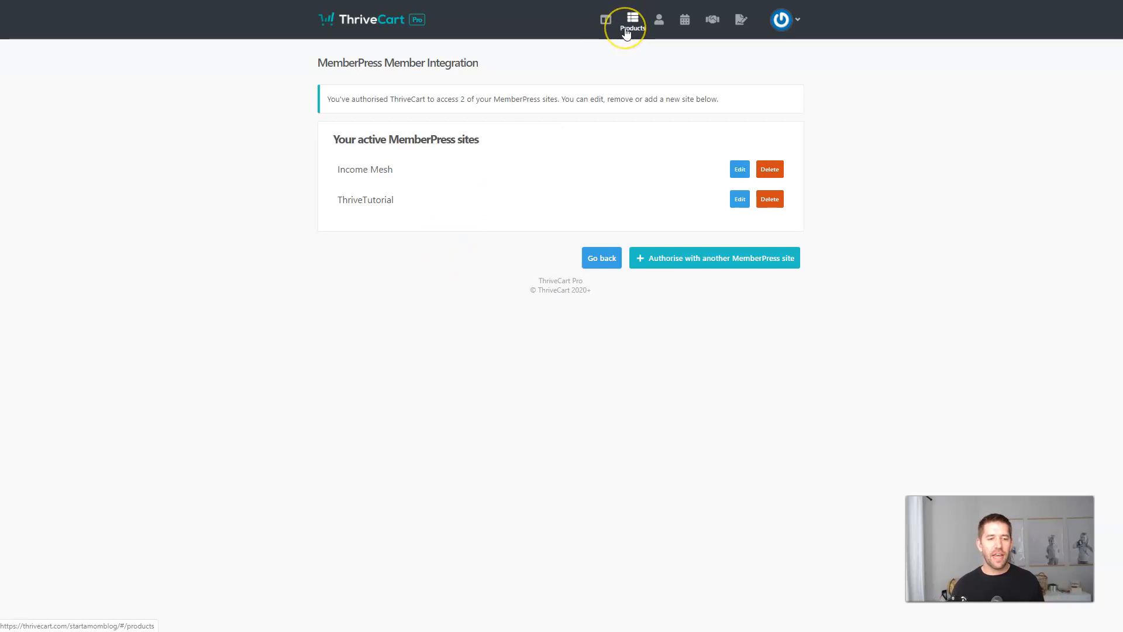
click(362, 208)
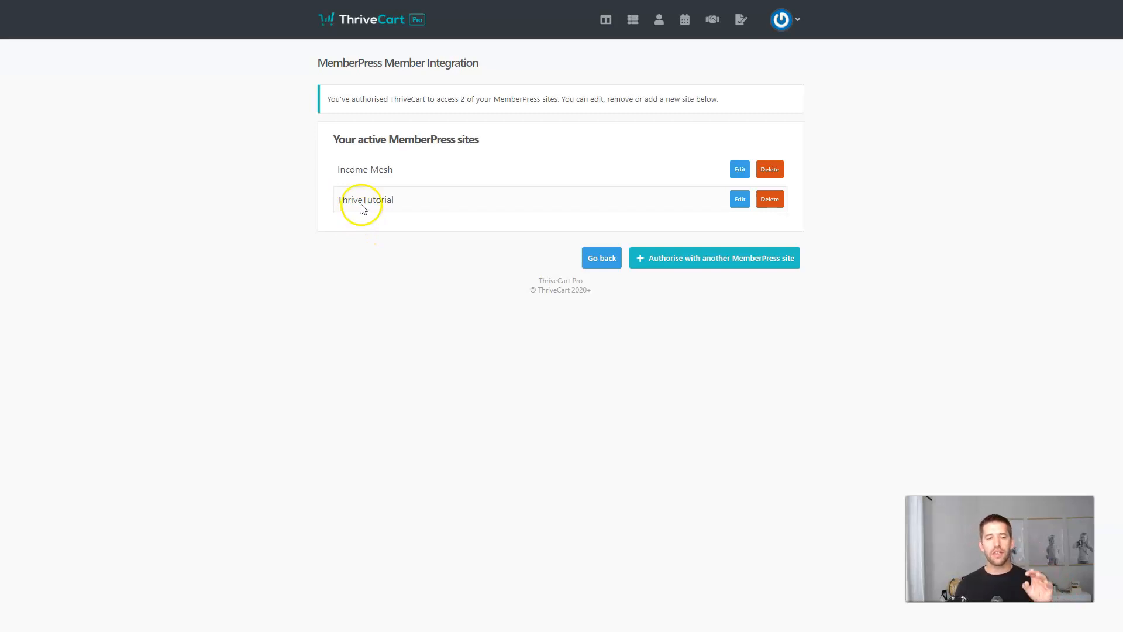
click(380, 212)
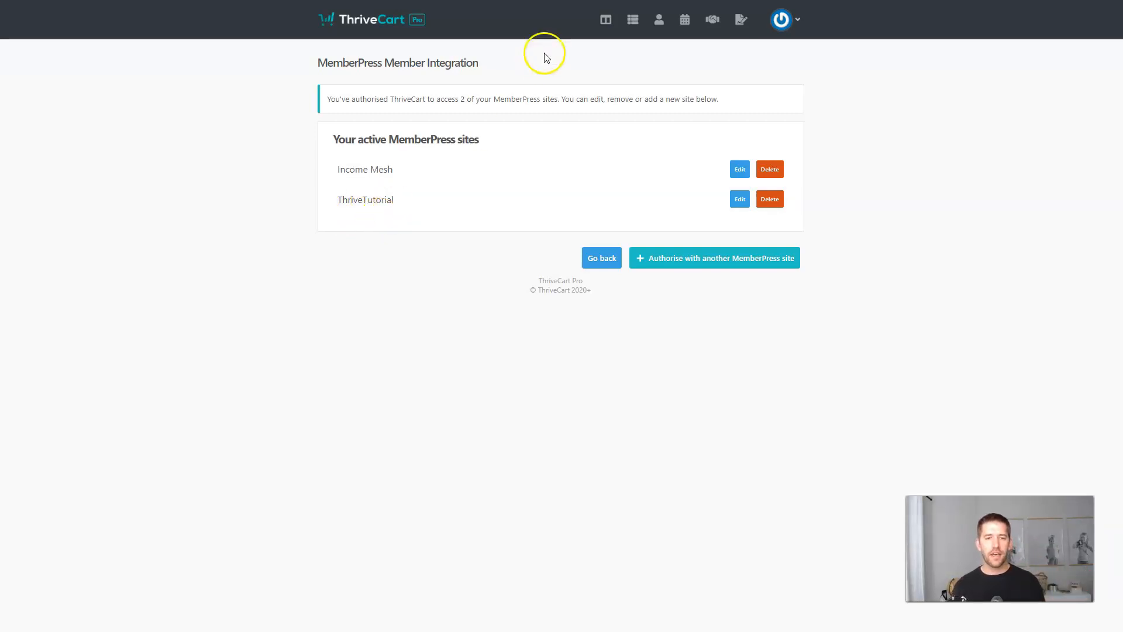
click(409, 223)
click(601, 258)
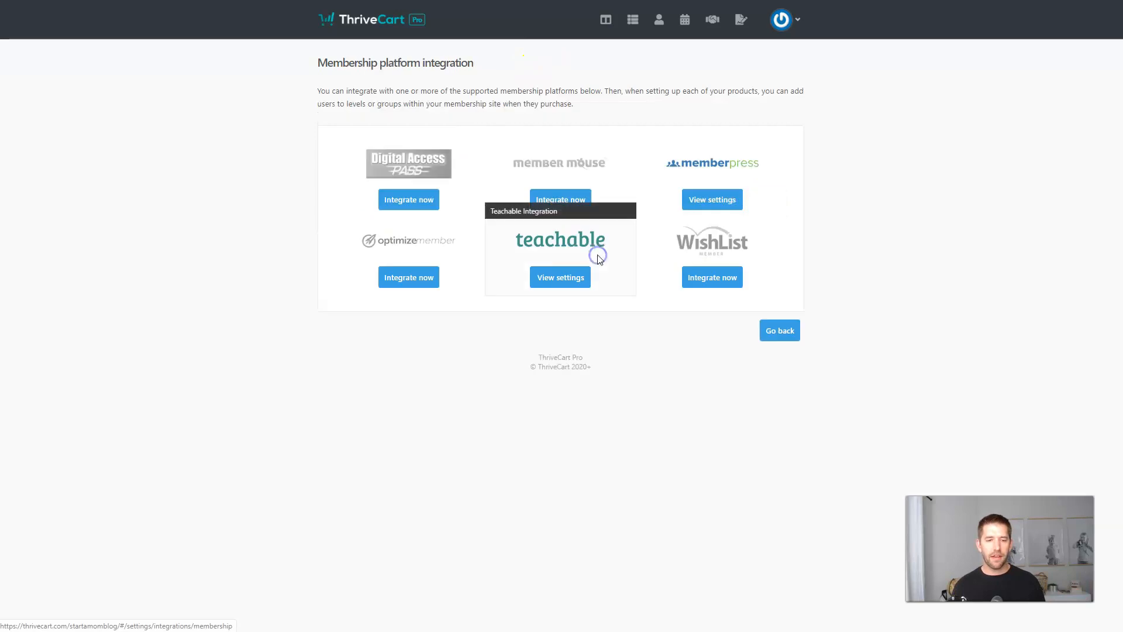
click(769, 332)
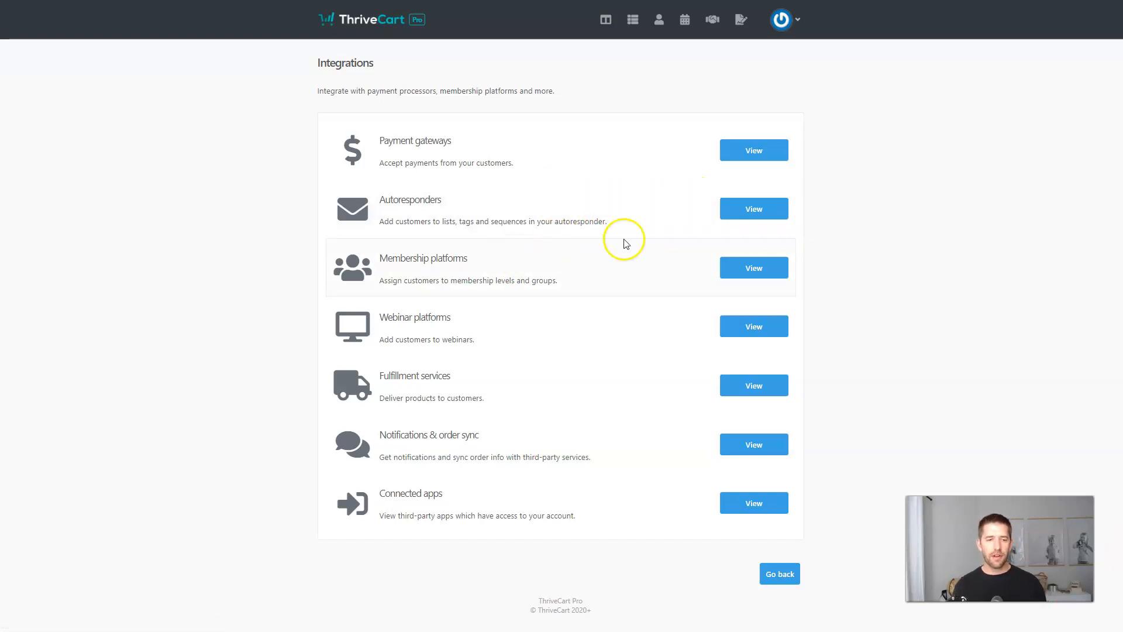
Confirm MailerLite is authorised under Autoresponders, then go to the Products list.
click(760, 217)
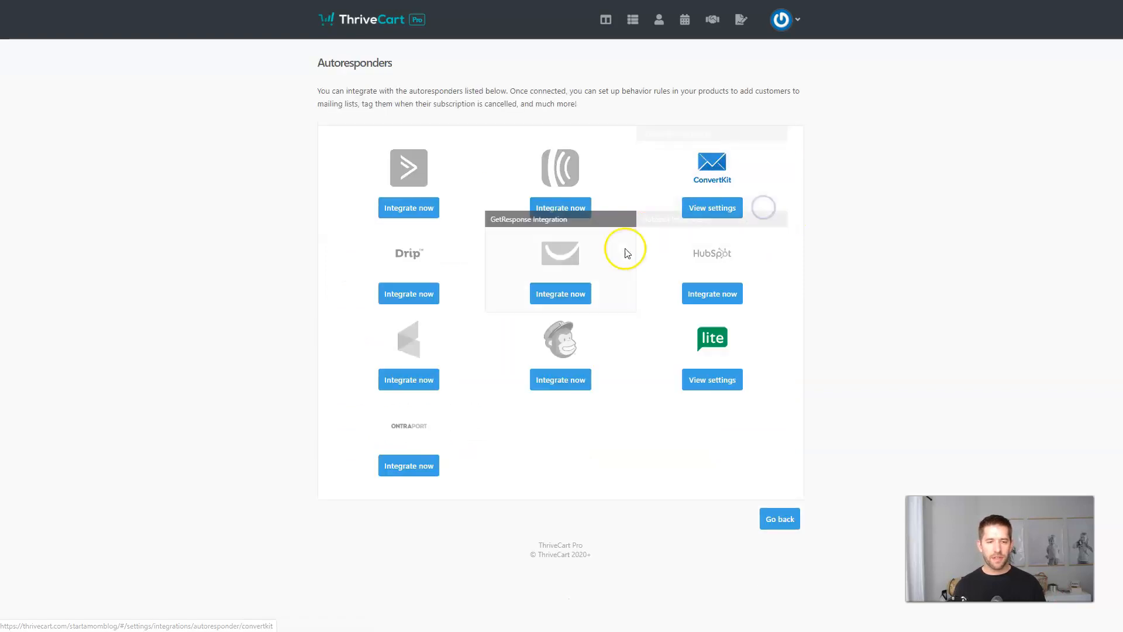
click(712, 386)
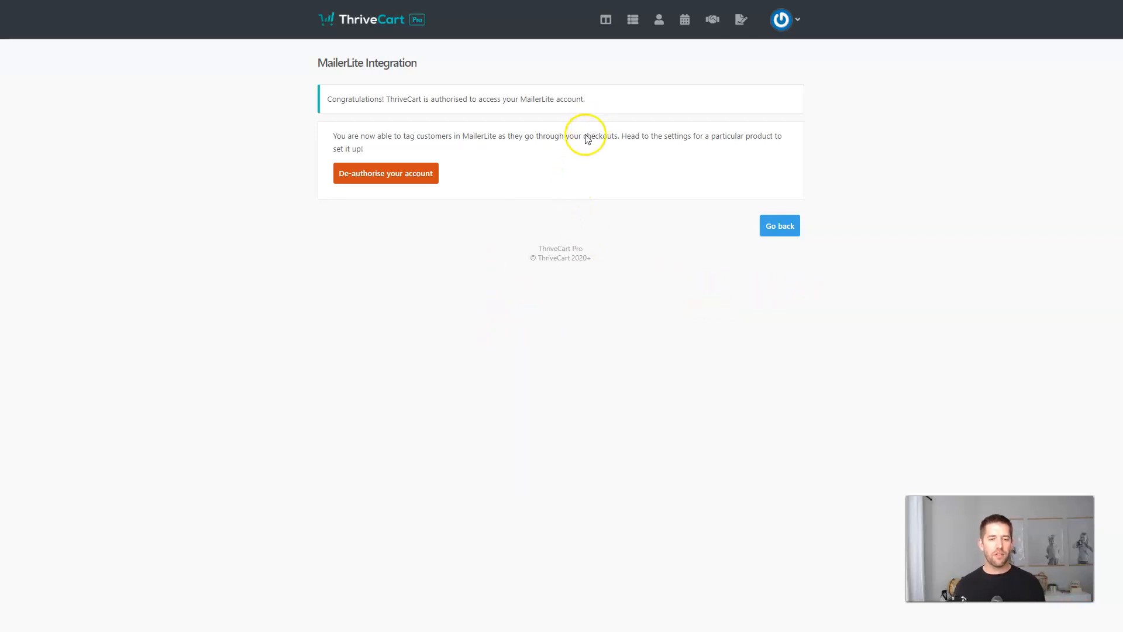
click(773, 227)
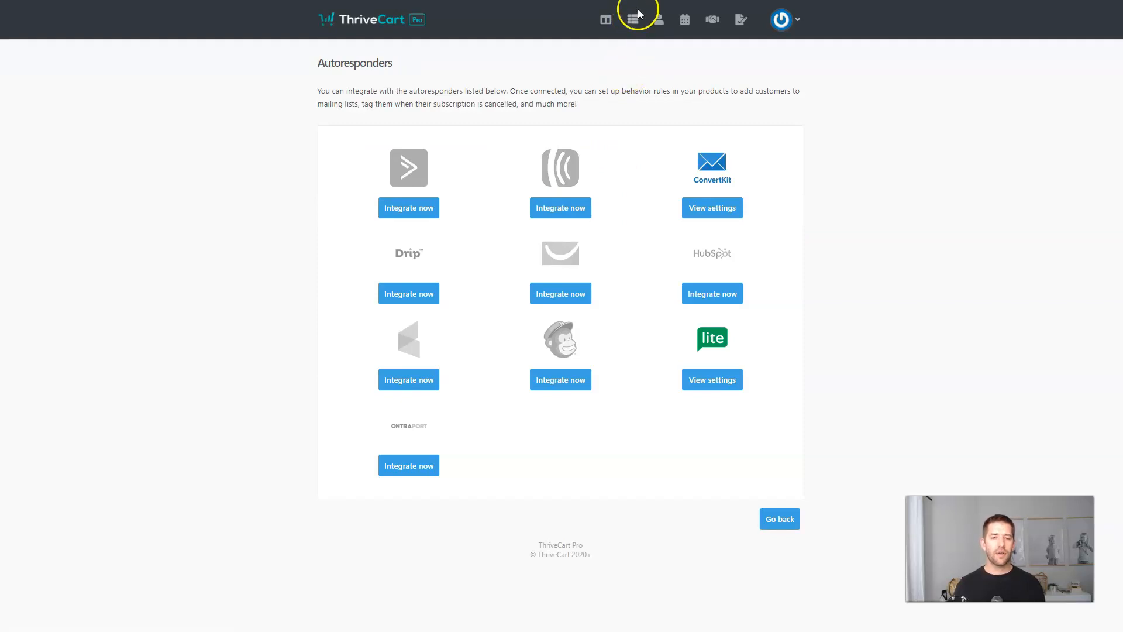
click(634, 21)
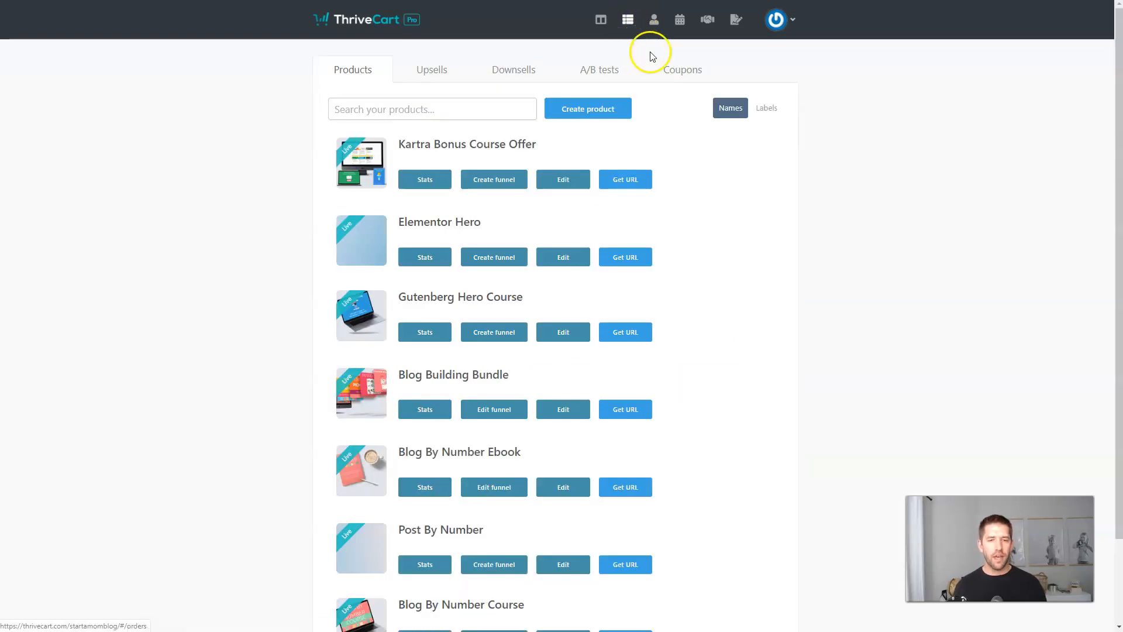
Create digital product 'Dentist Course' with label 'Dentist Course' and the account owner as owner.
click(580, 111)
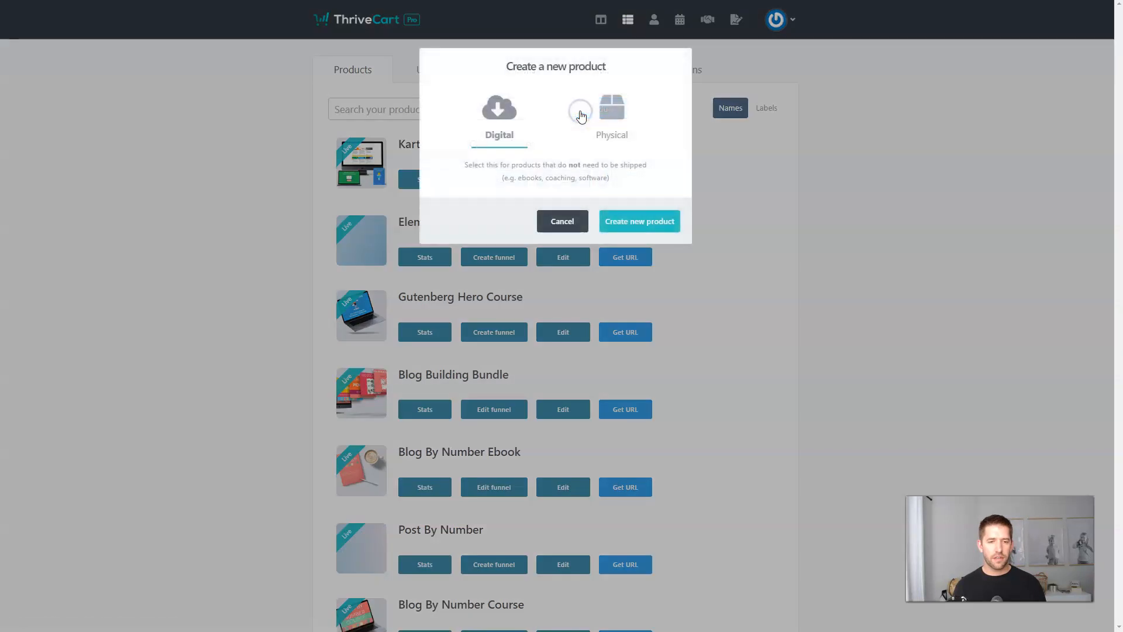
click(648, 232)
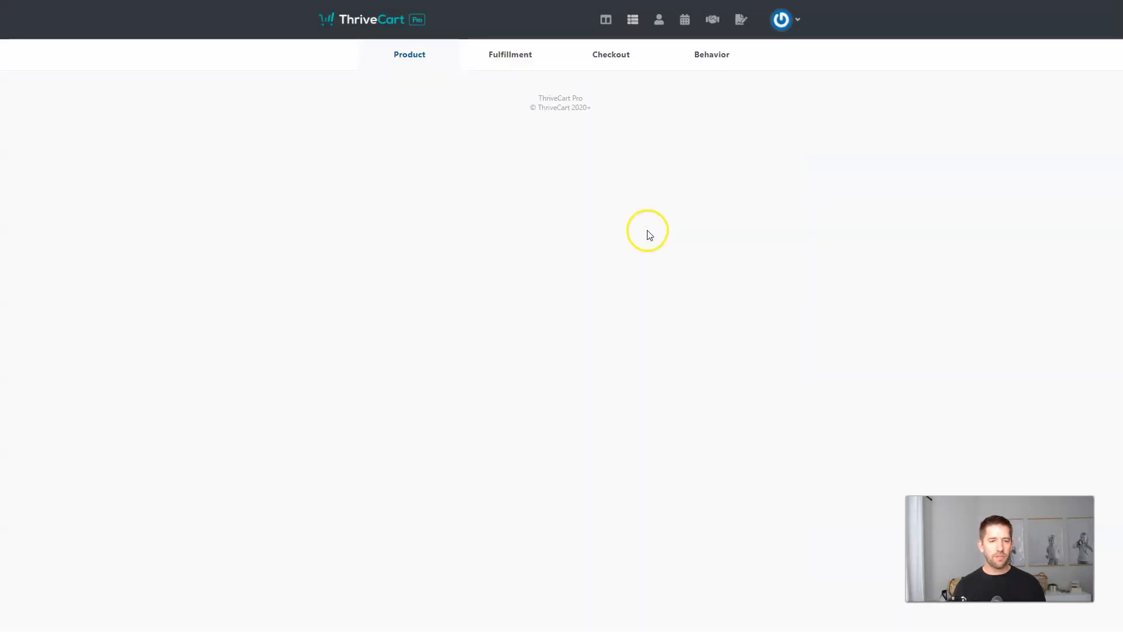
click(466, 171)
text(Dentist Course)
key(Tab)
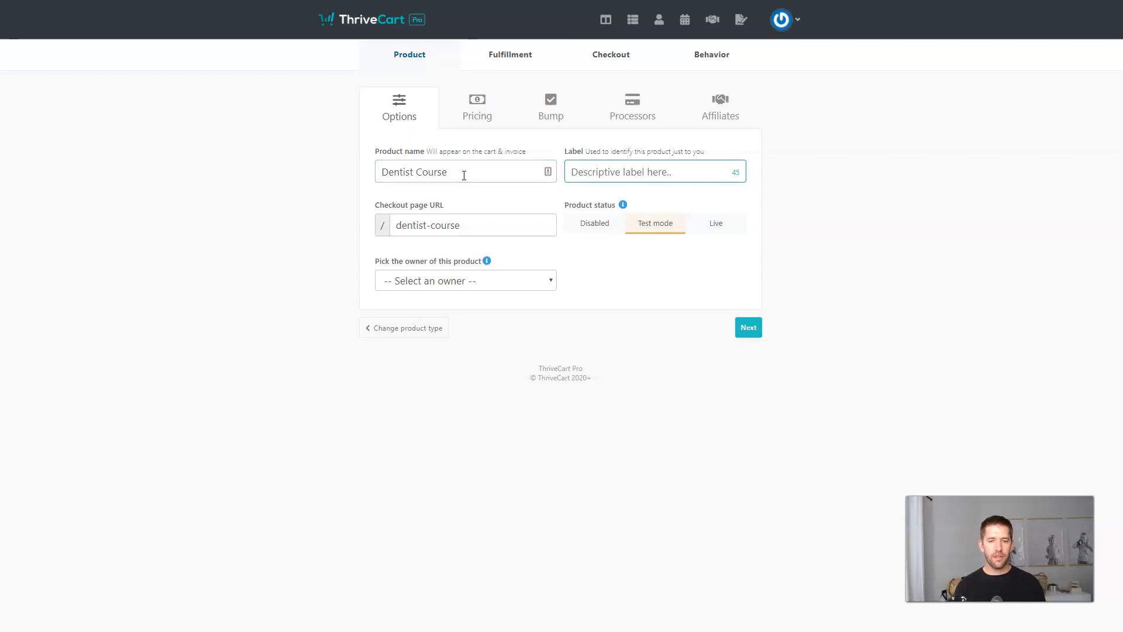
text(Dentist )
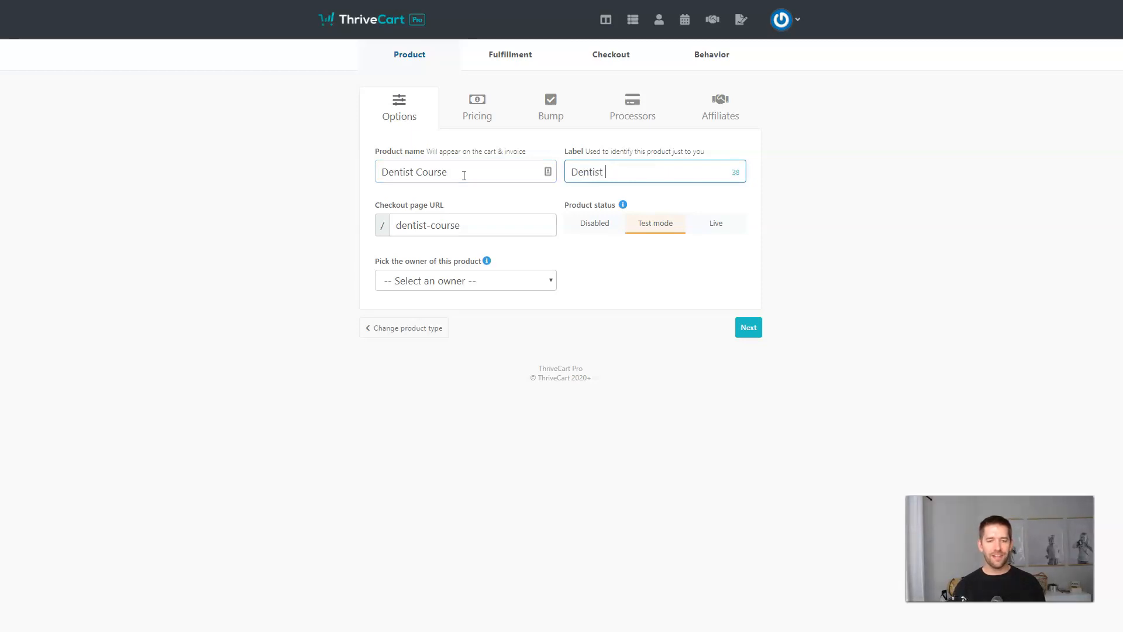
text(Course)
click(443, 285)
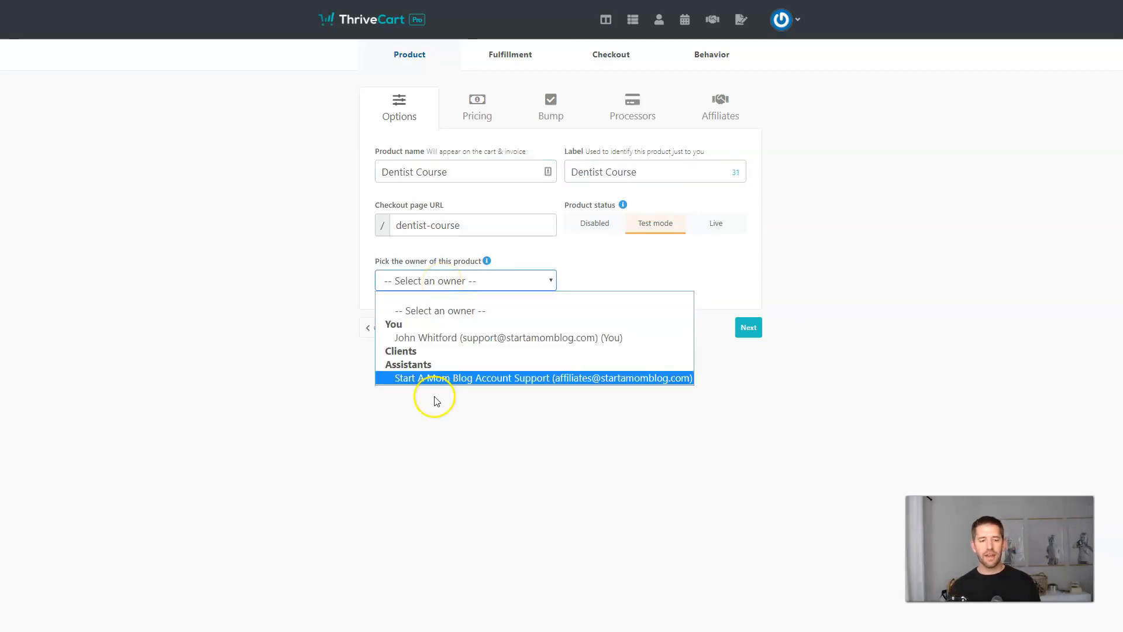
click(440, 338)
click(602, 327)
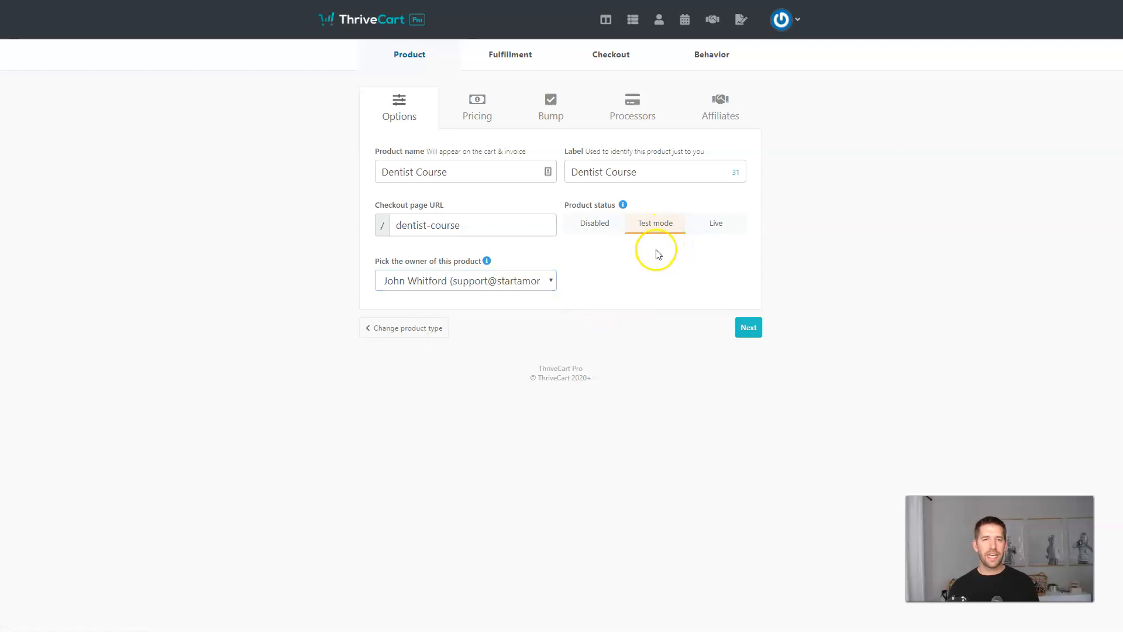
click(748, 327)
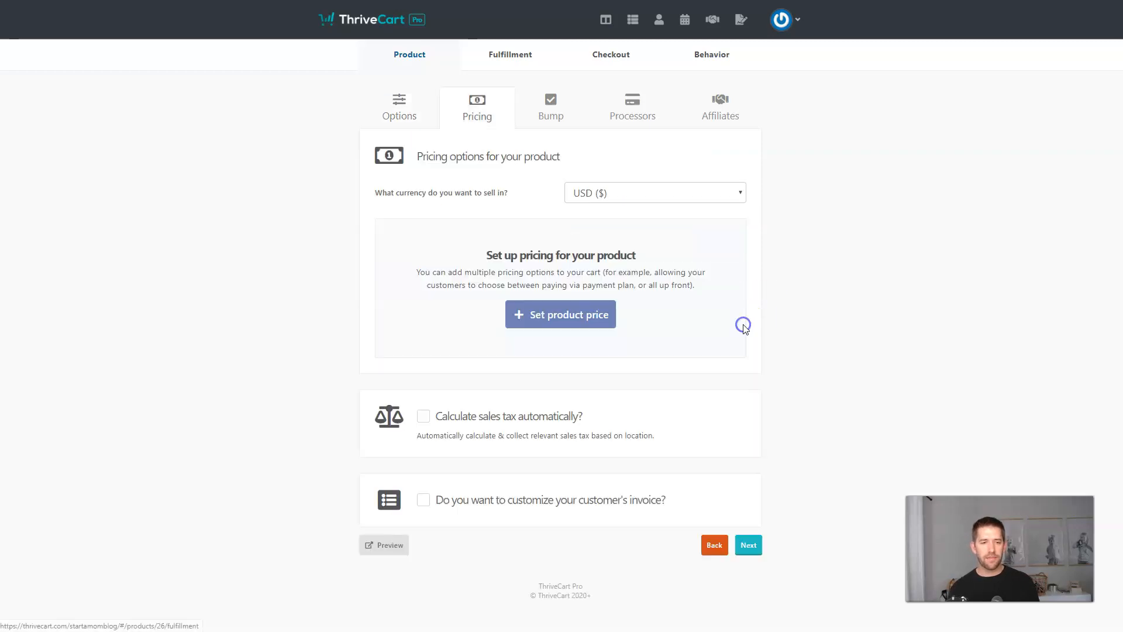
Save a one-time $97.00 price for Dentist Course and continue to the Bump step.
click(543, 315)
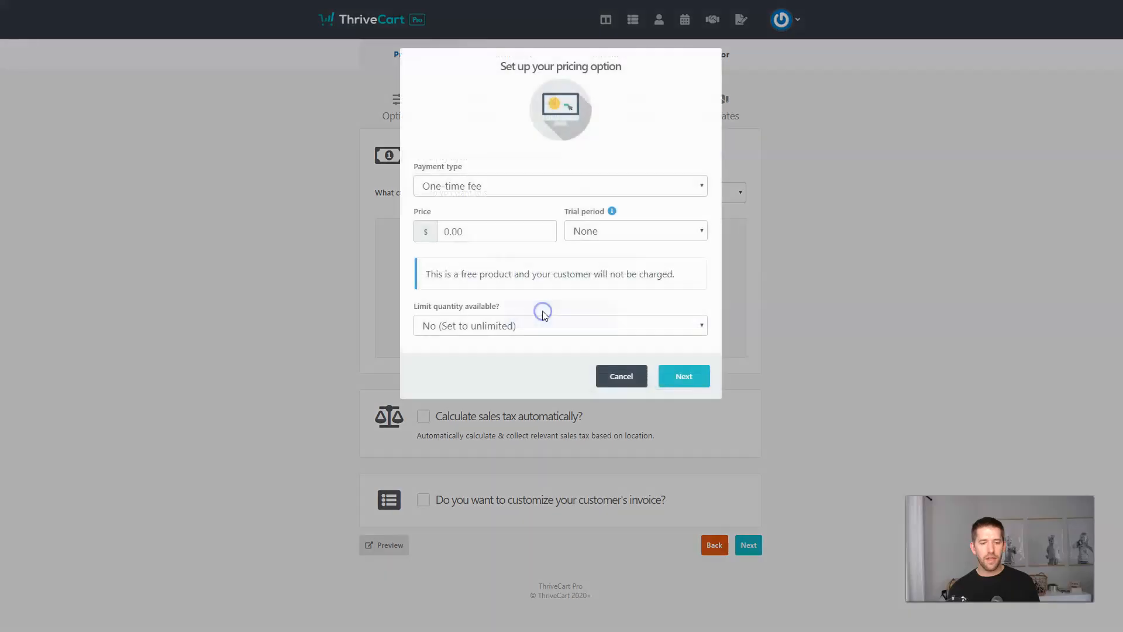
click(468, 234)
text(97)
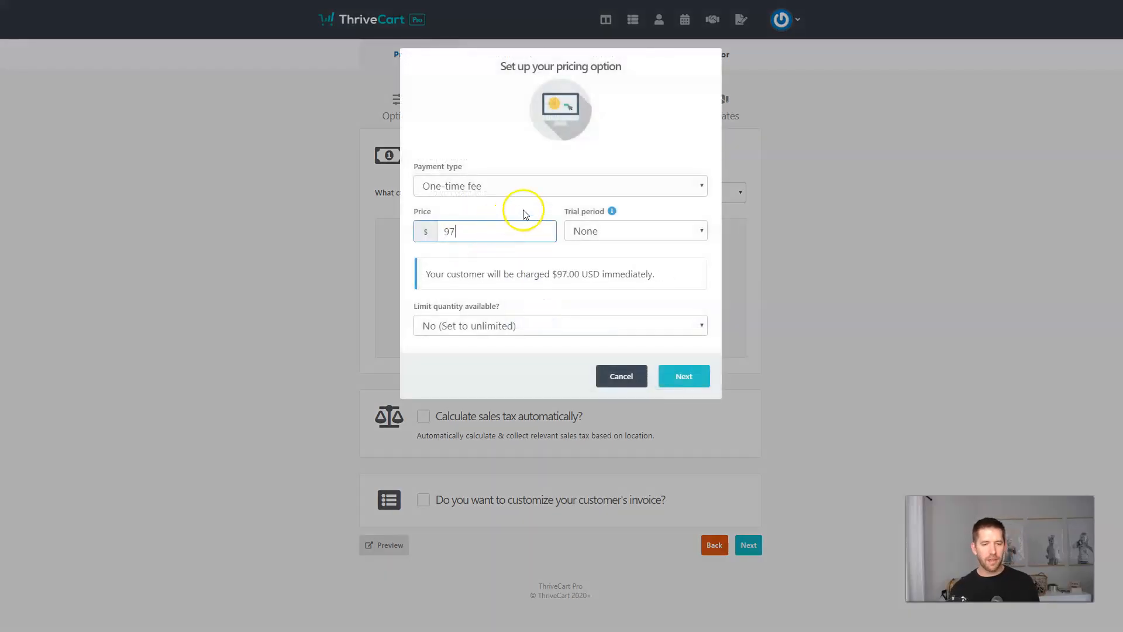
click(694, 380)
click(665, 308)
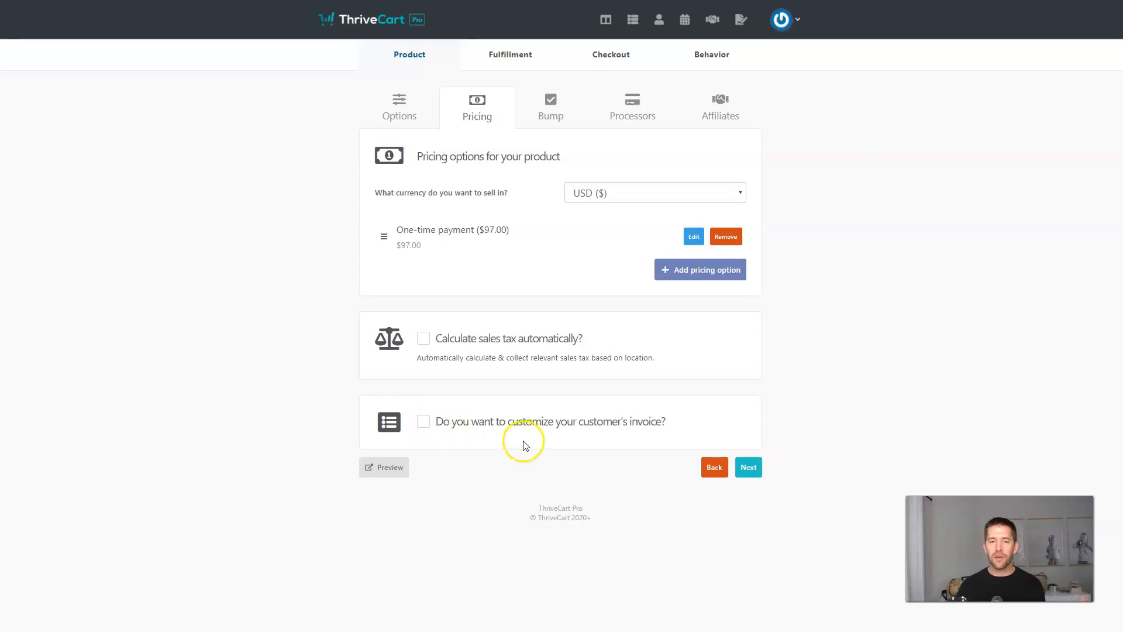
click(754, 467)
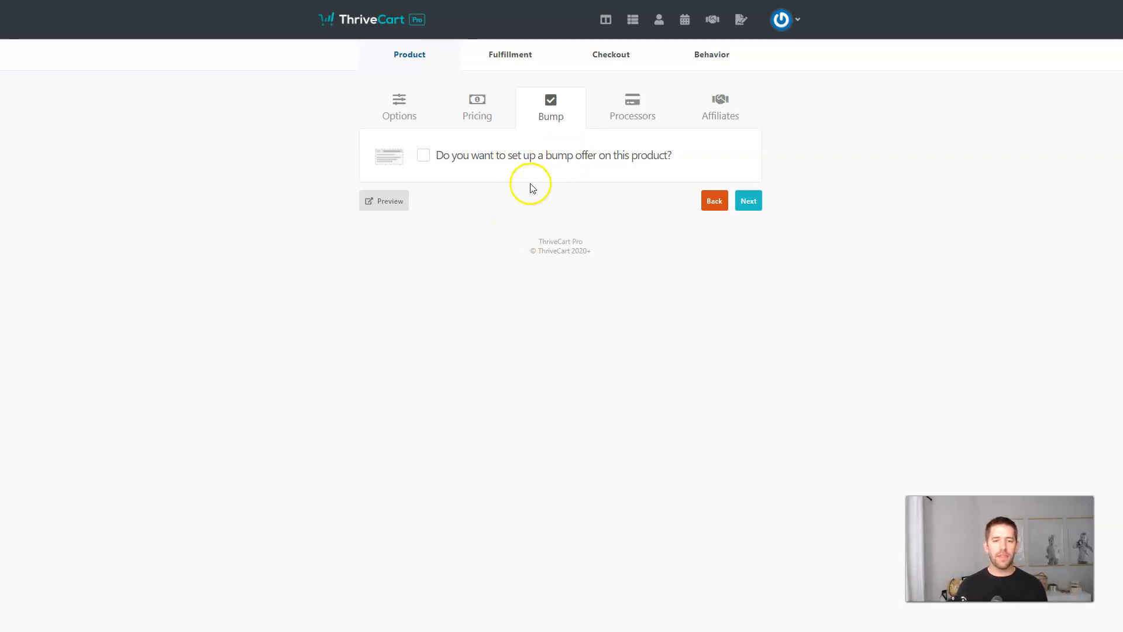
Enable Stripe as the payment processor using the Income Mesh Stripe account.
click(750, 201)
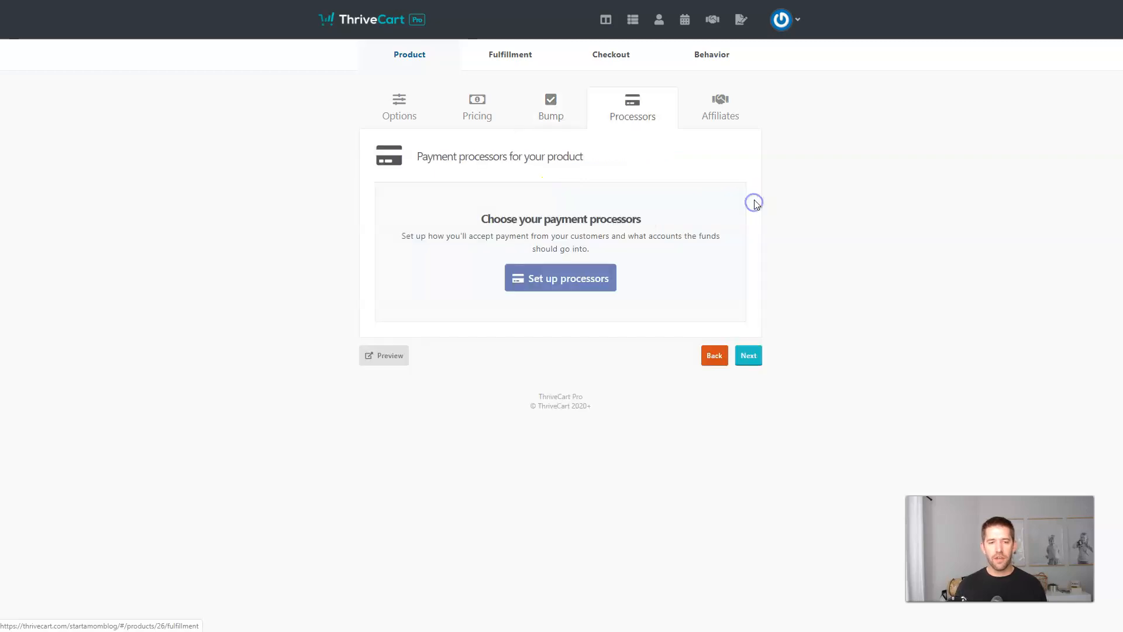
click(561, 286)
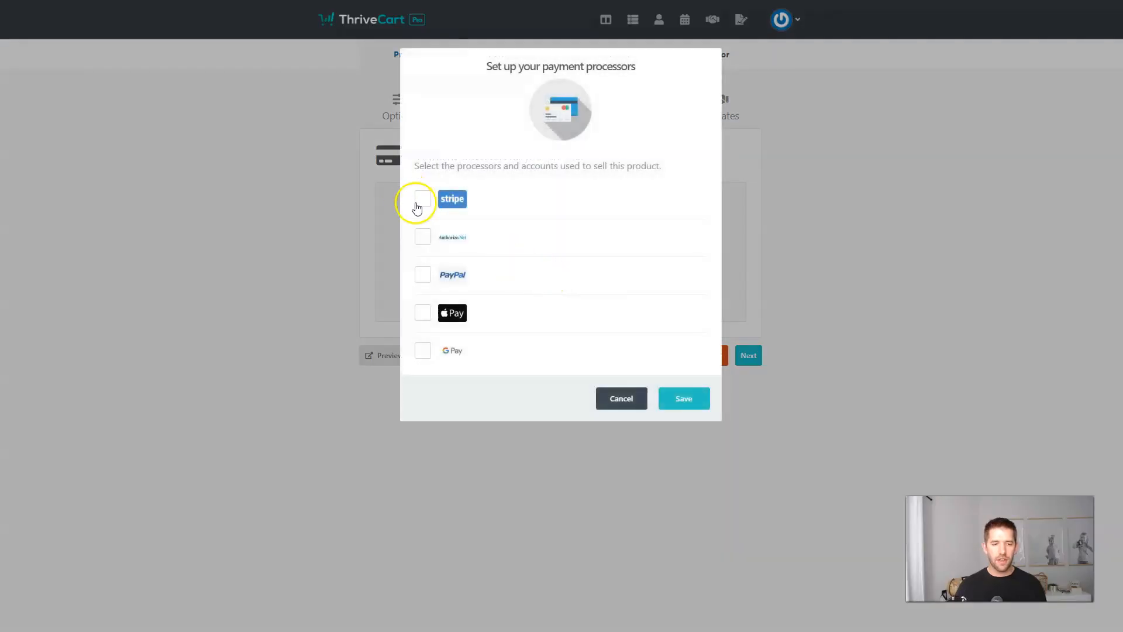
click(423, 199)
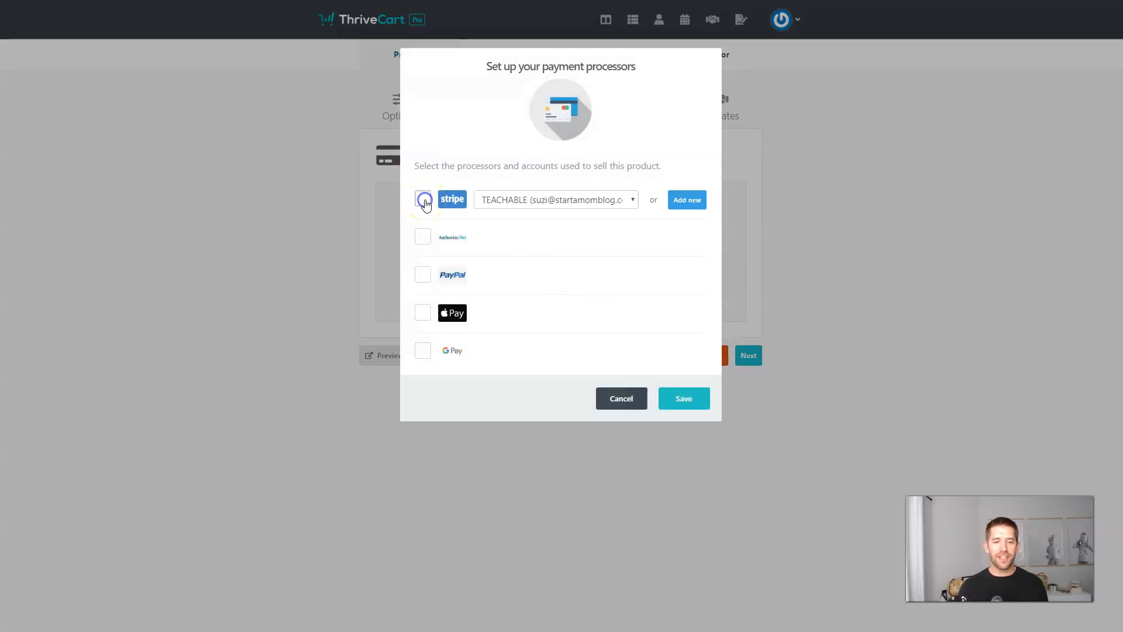
click(552, 201)
click(551, 232)
click(680, 400)
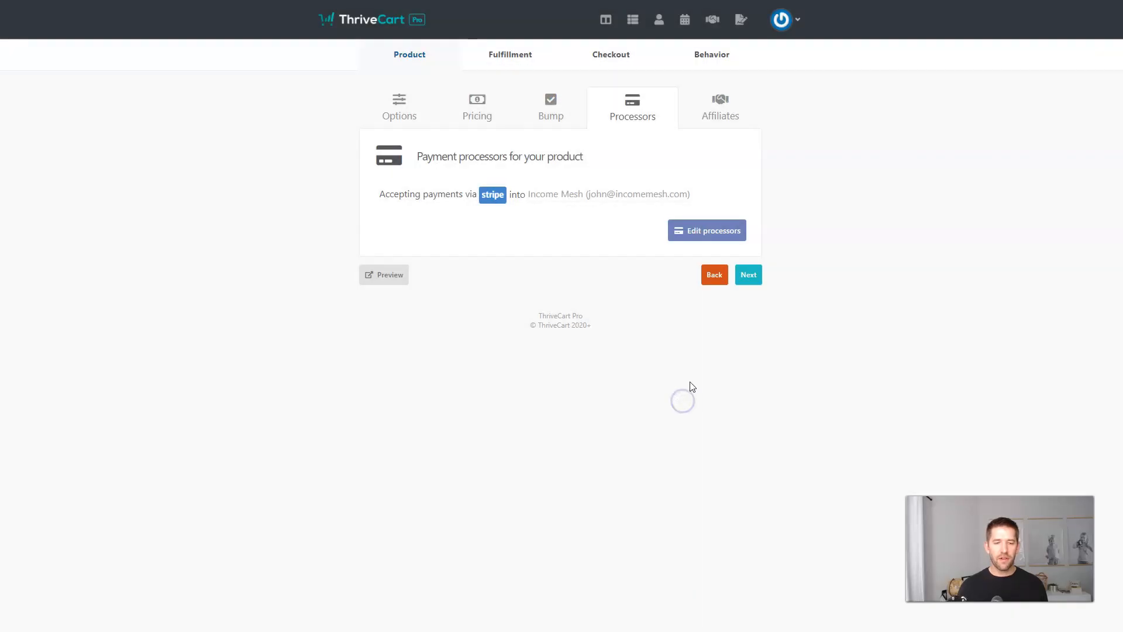
click(572, 237)
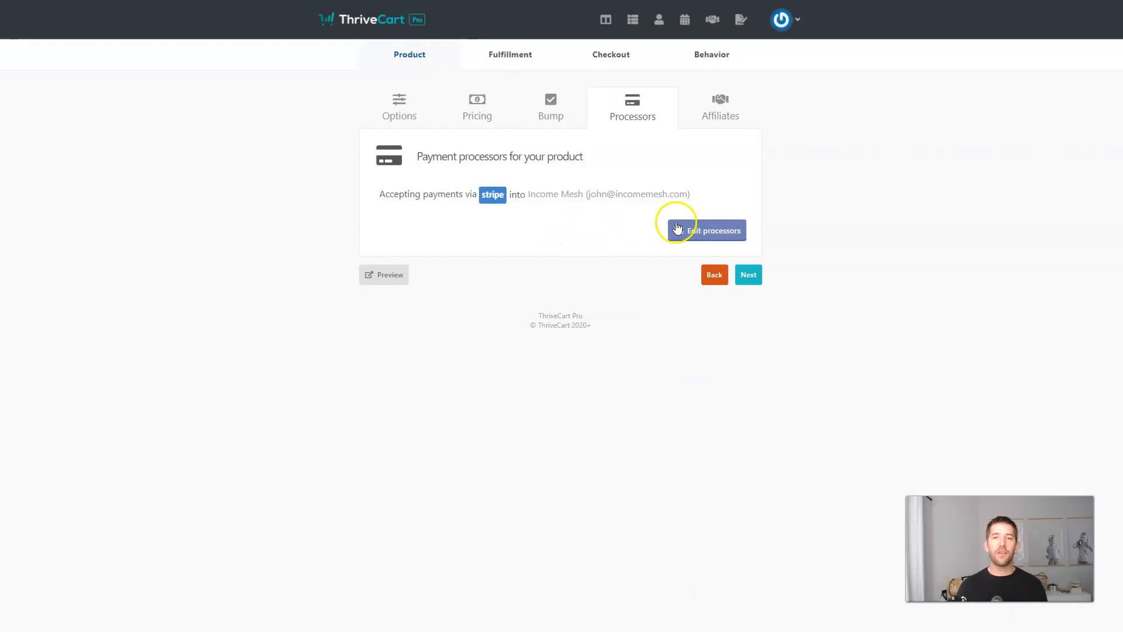
Review the payment gateway integrations in the account settings.
click(781, 24)
click(741, 119)
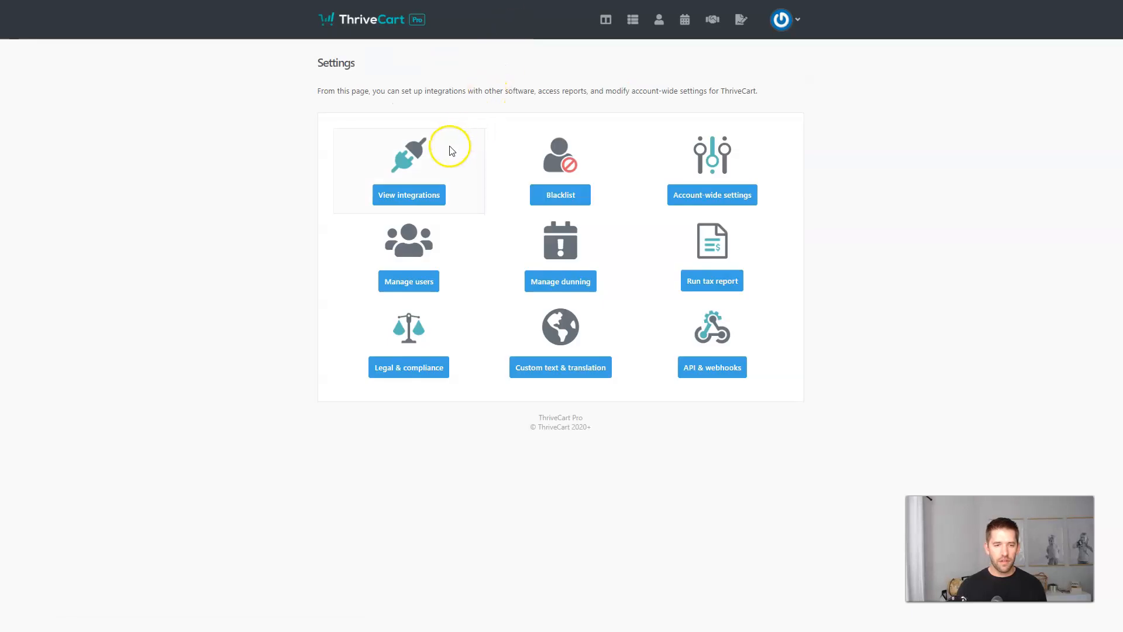
click(413, 192)
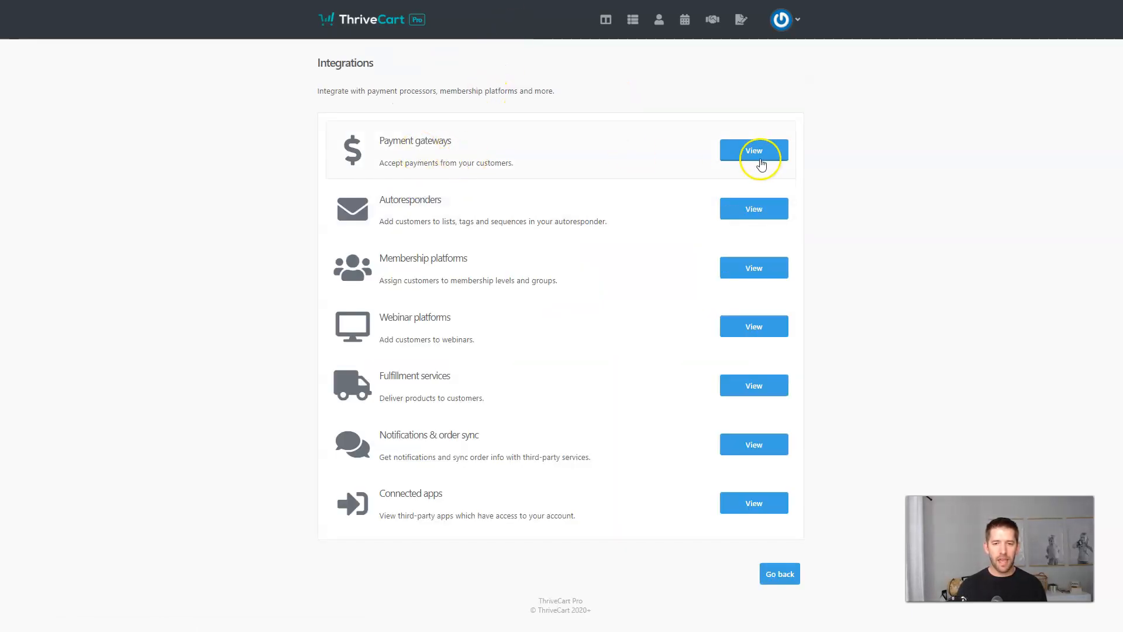
click(763, 151)
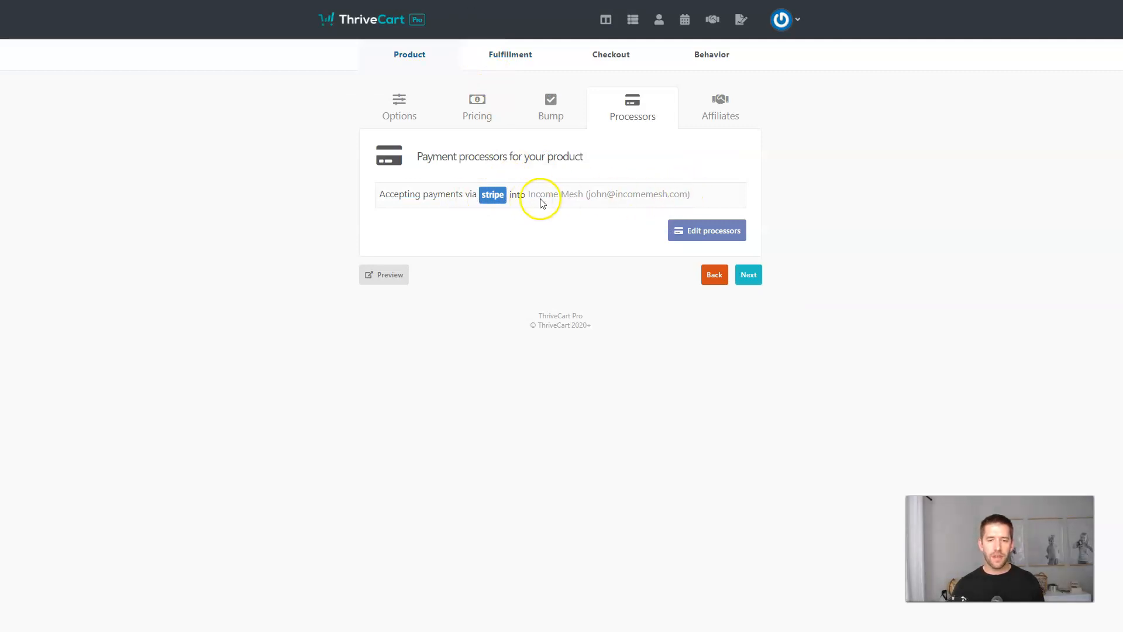
Allow affiliates with a 50% percentage commission, paid manually after 7 days.
click(748, 275)
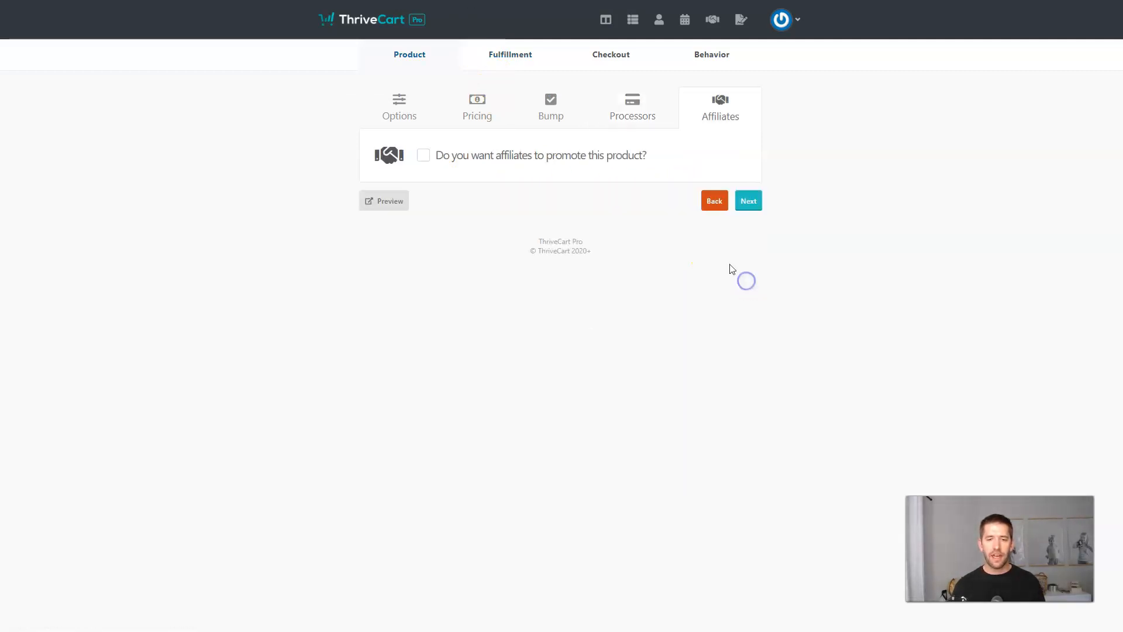
click(423, 156)
click(556, 230)
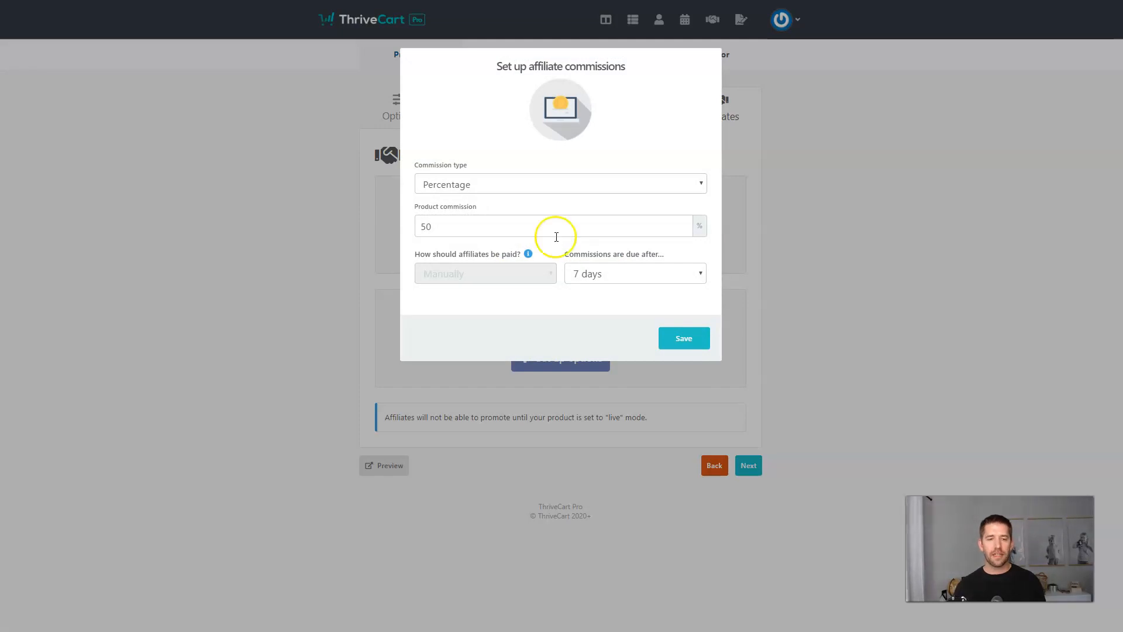
click(682, 345)
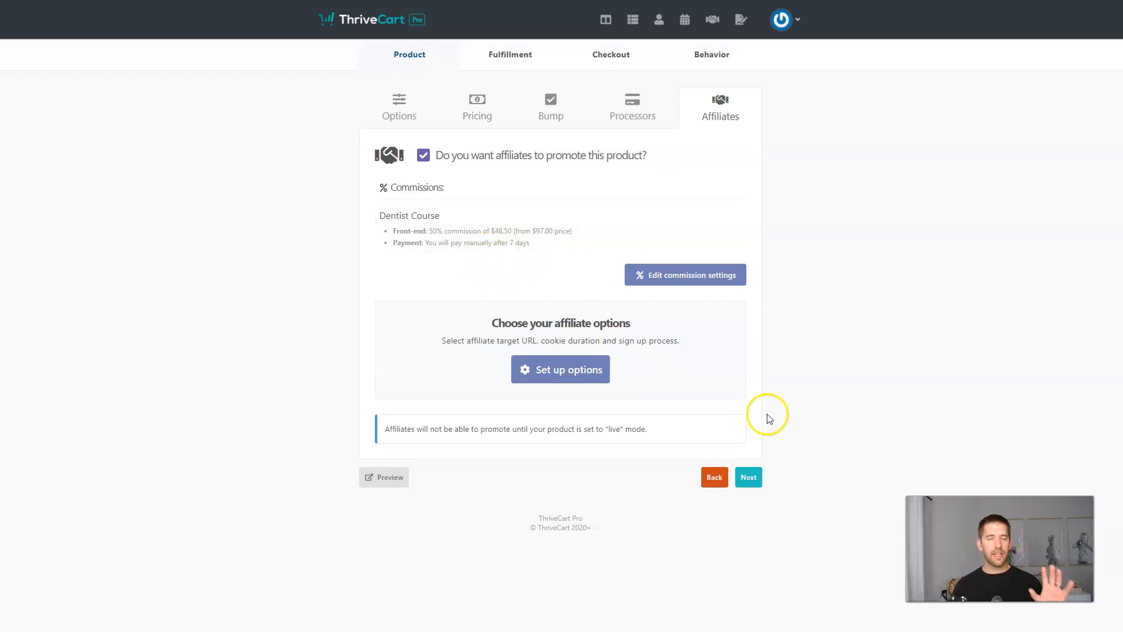
Set the support URL to the pasted site address ending in 'support'.
click(749, 477)
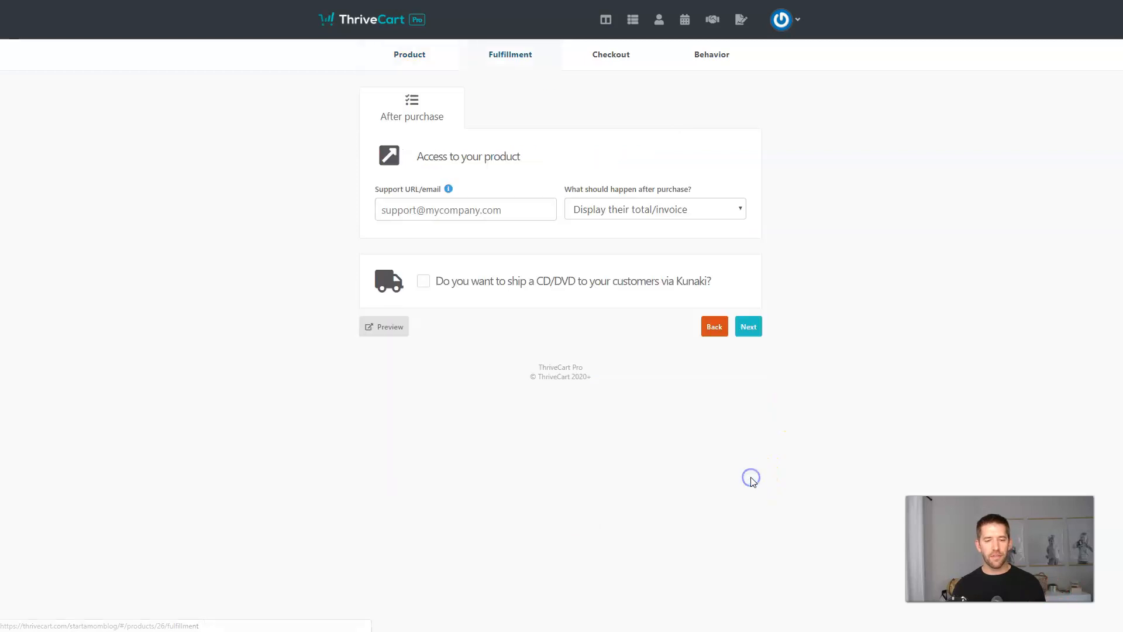
click(455, 209)
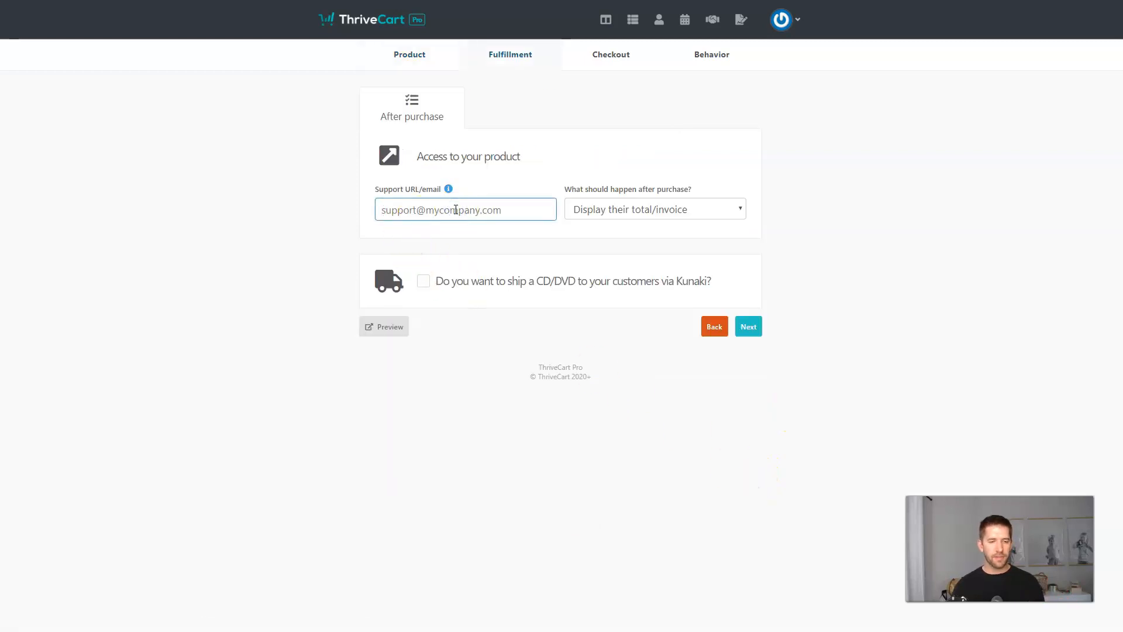
key(ctrl+v)
click(448, 212)
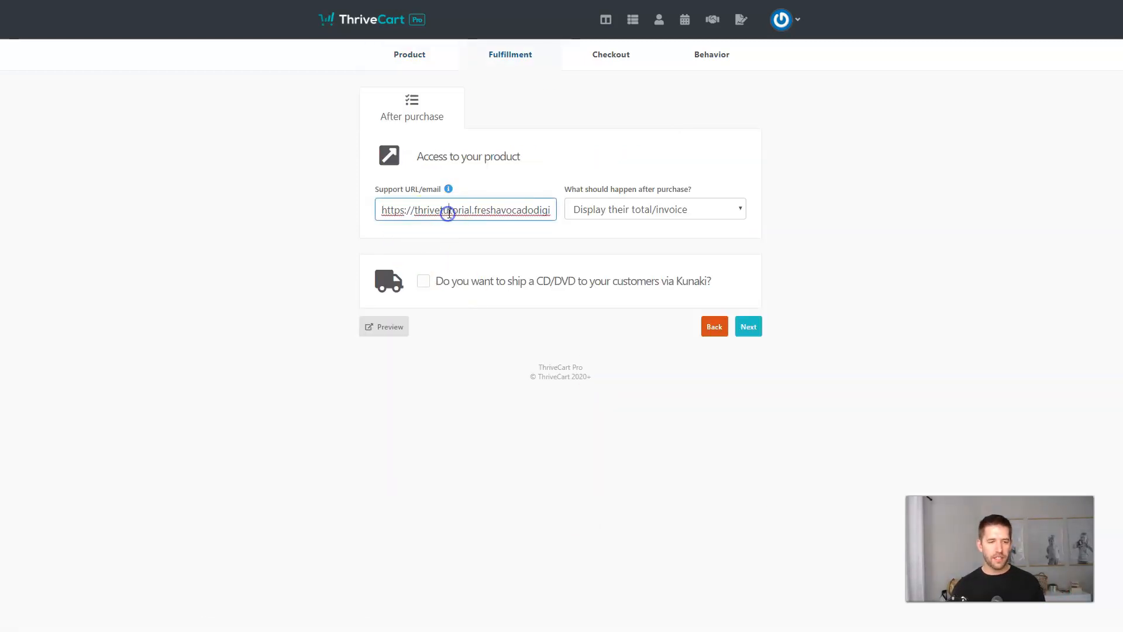
key(End)
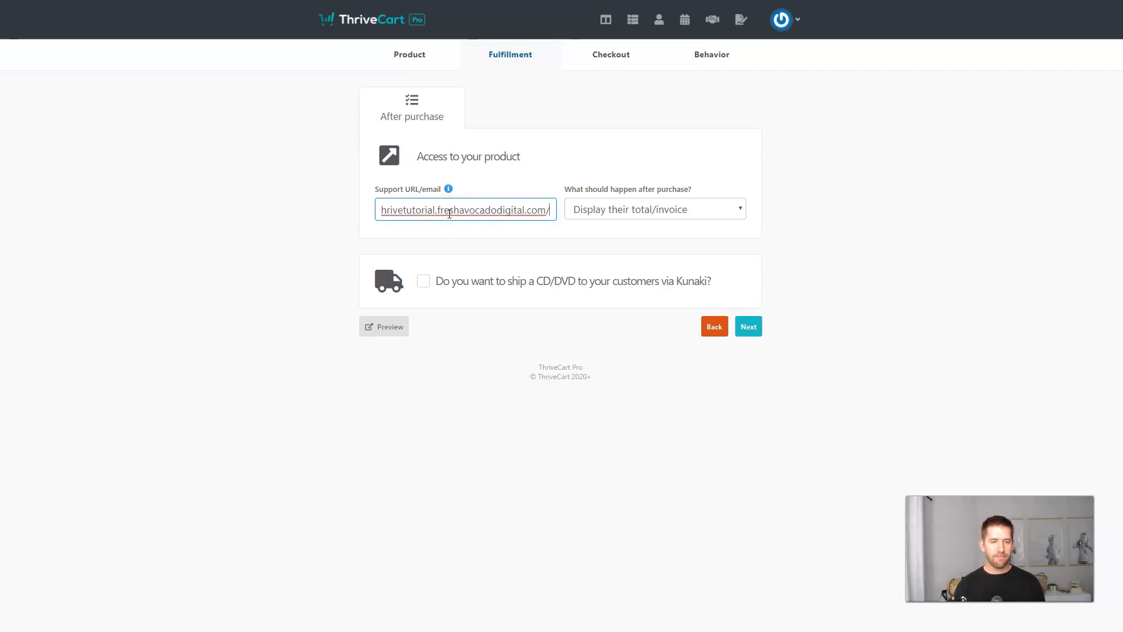
text(support)
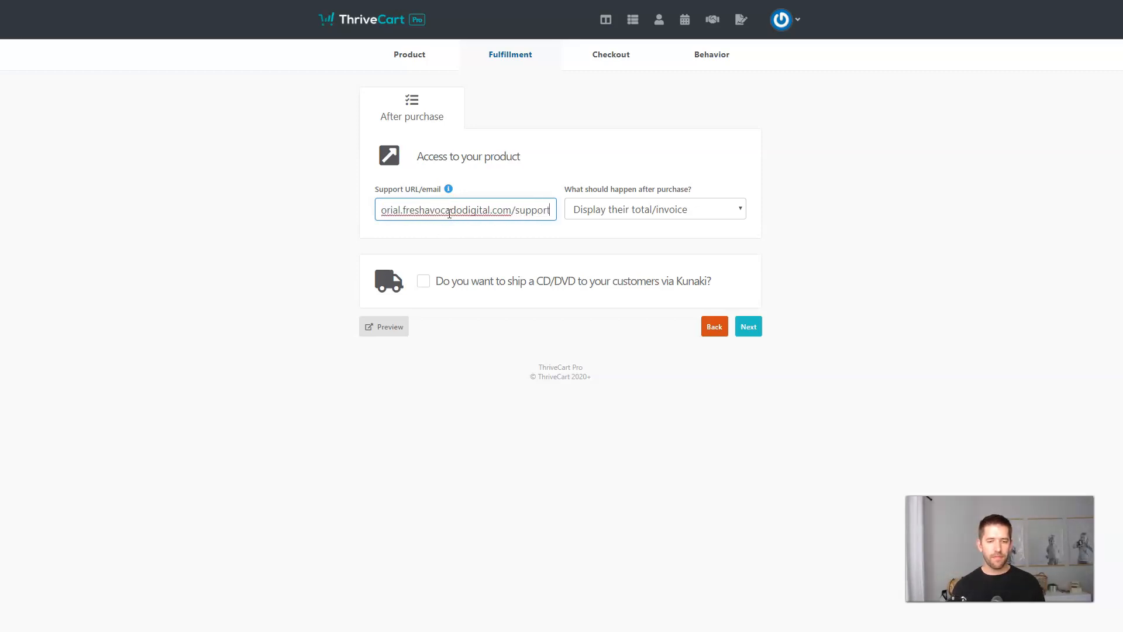
Add buyers to the Dentist Course MemberPress membership on the ThriveTutorial site.
click(689, 211)
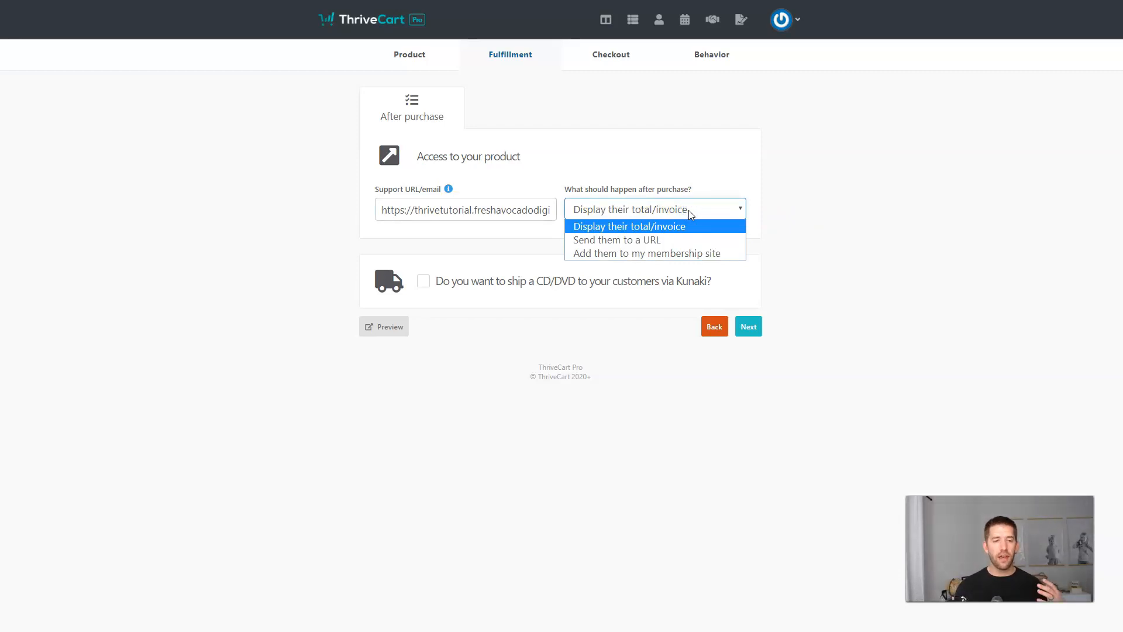
click(642, 256)
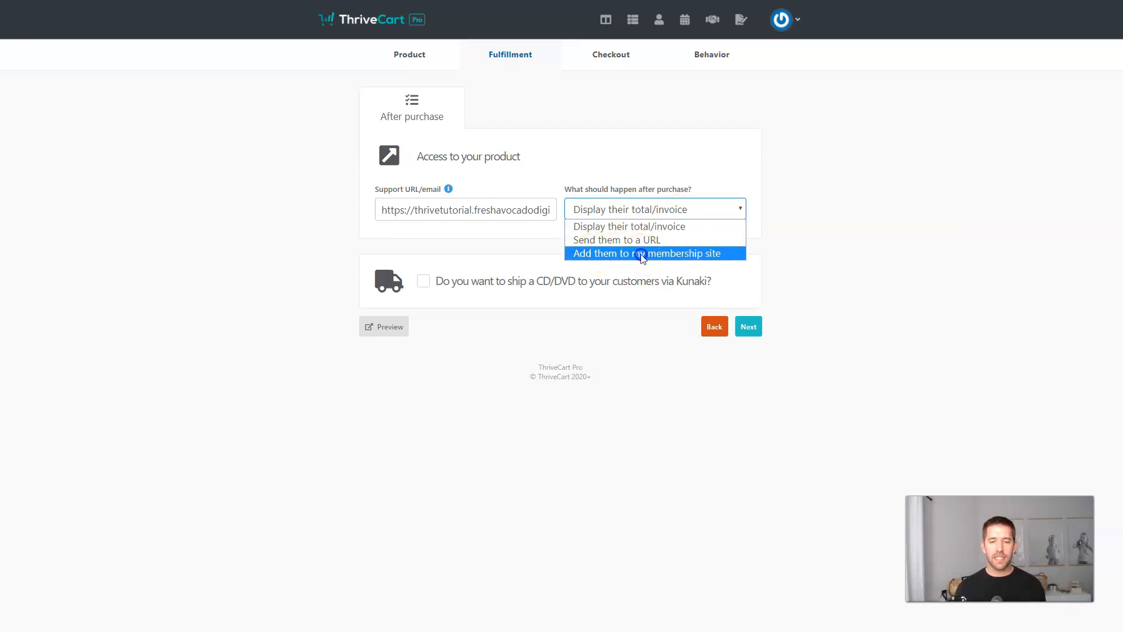
click(643, 255)
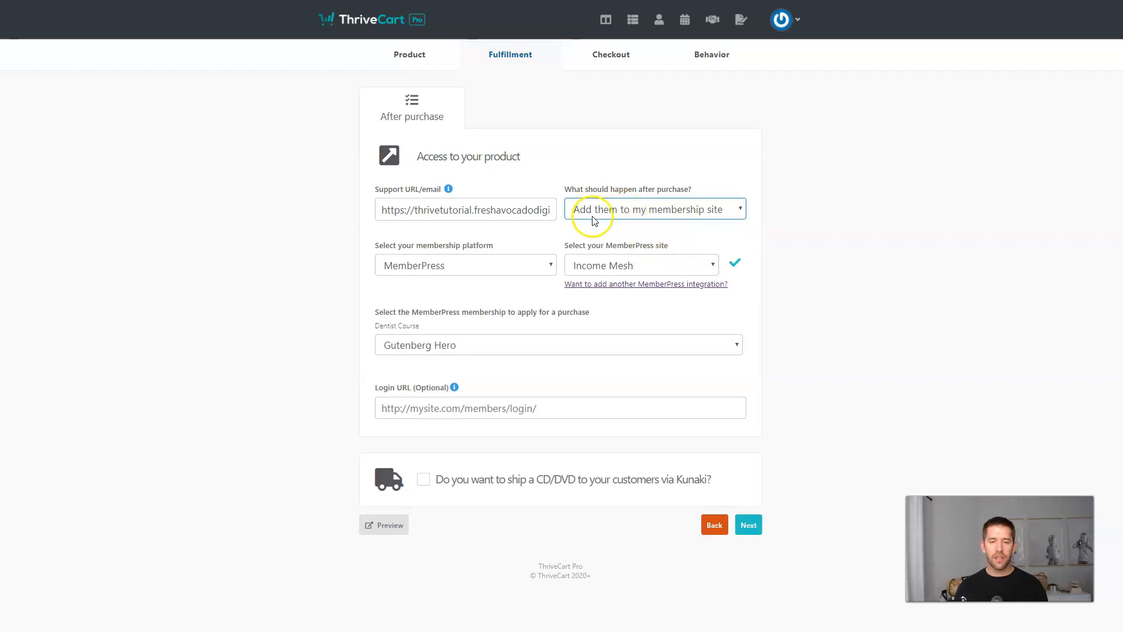
click(485, 264)
click(430, 283)
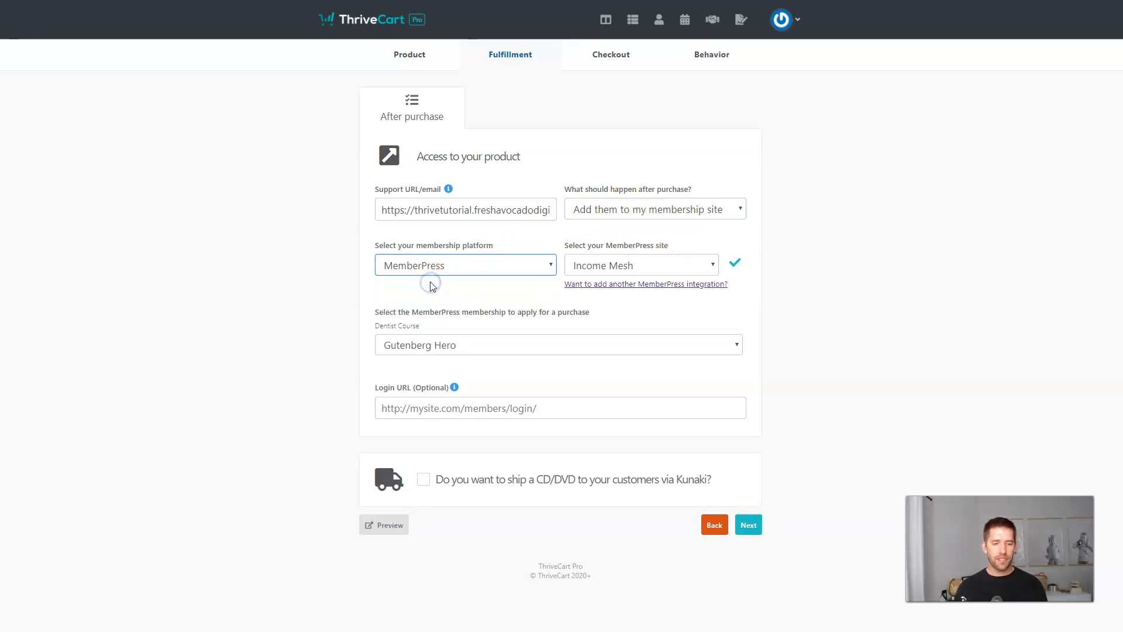
click(641, 265)
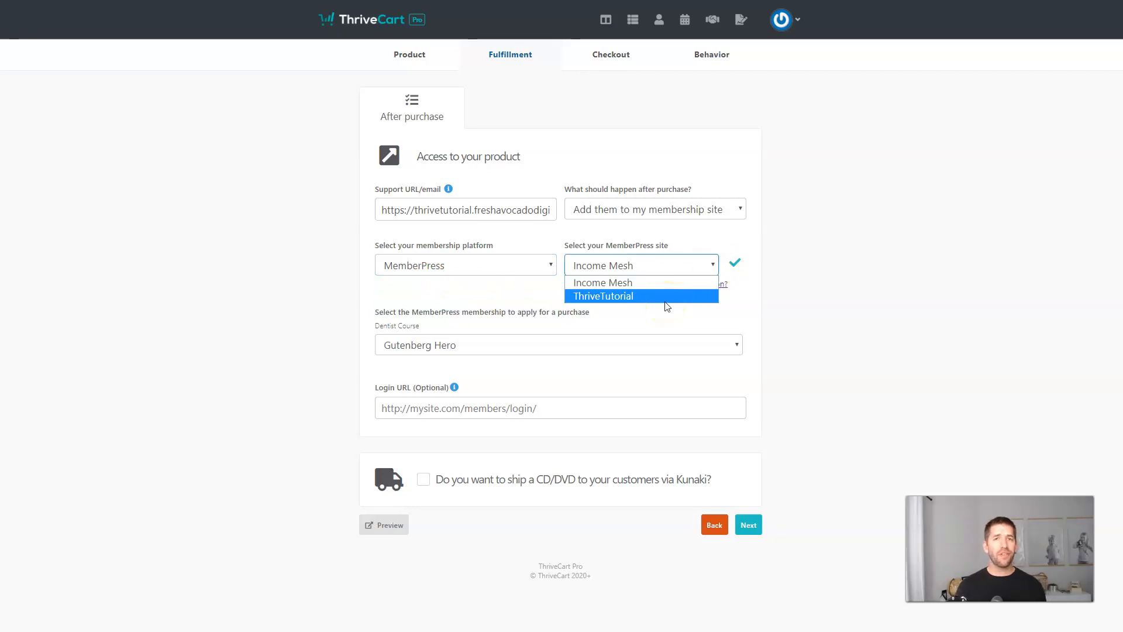
click(608, 300)
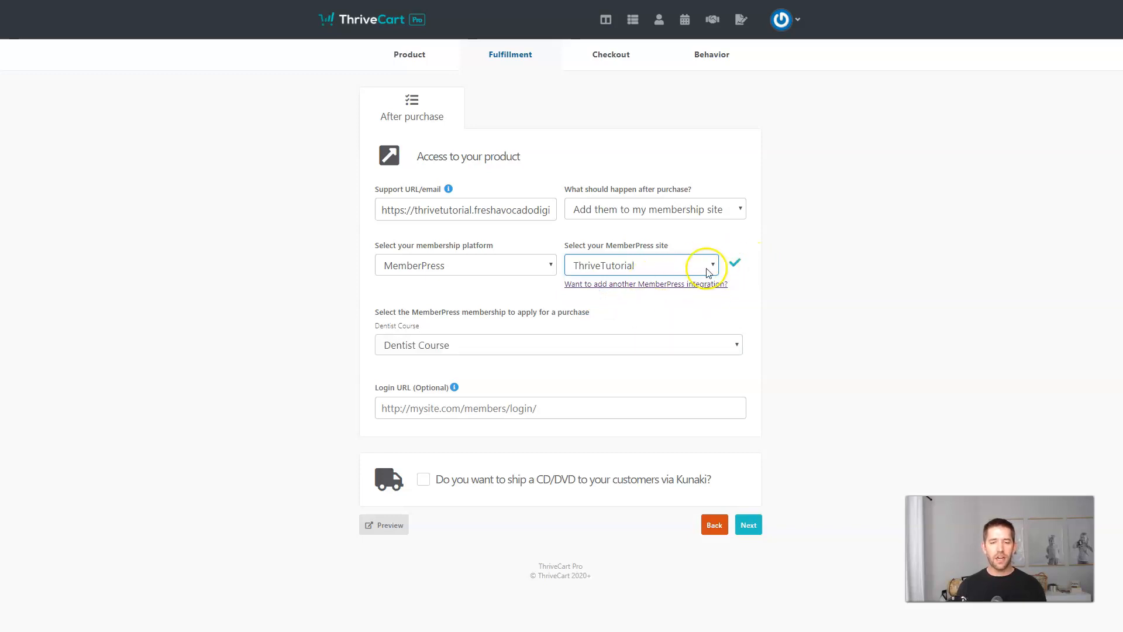
click(470, 342)
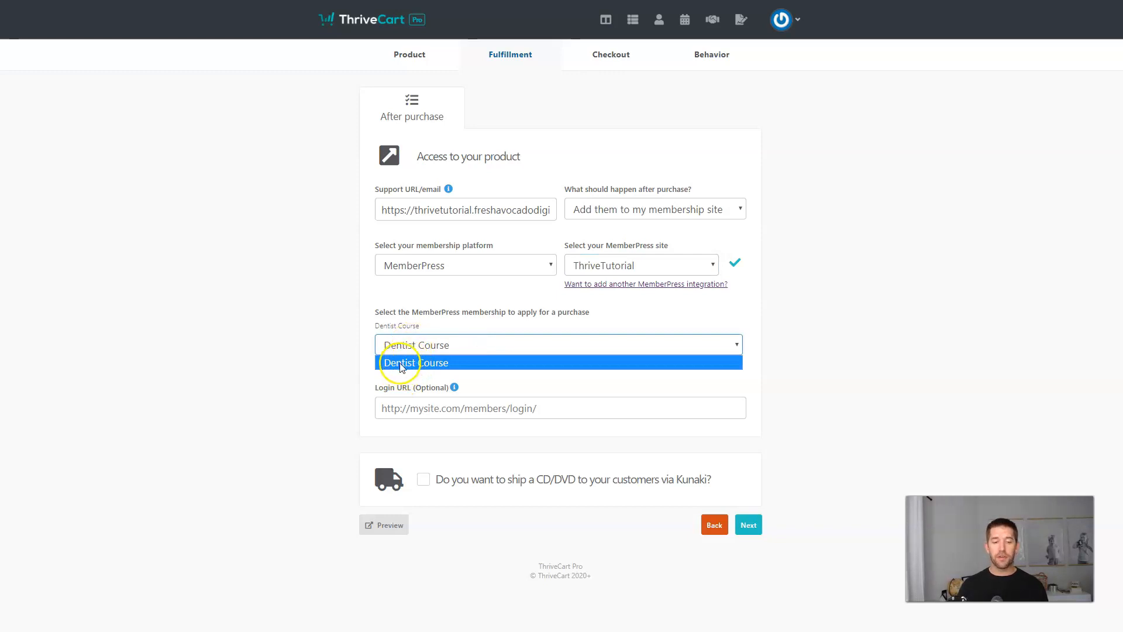
click(396, 364)
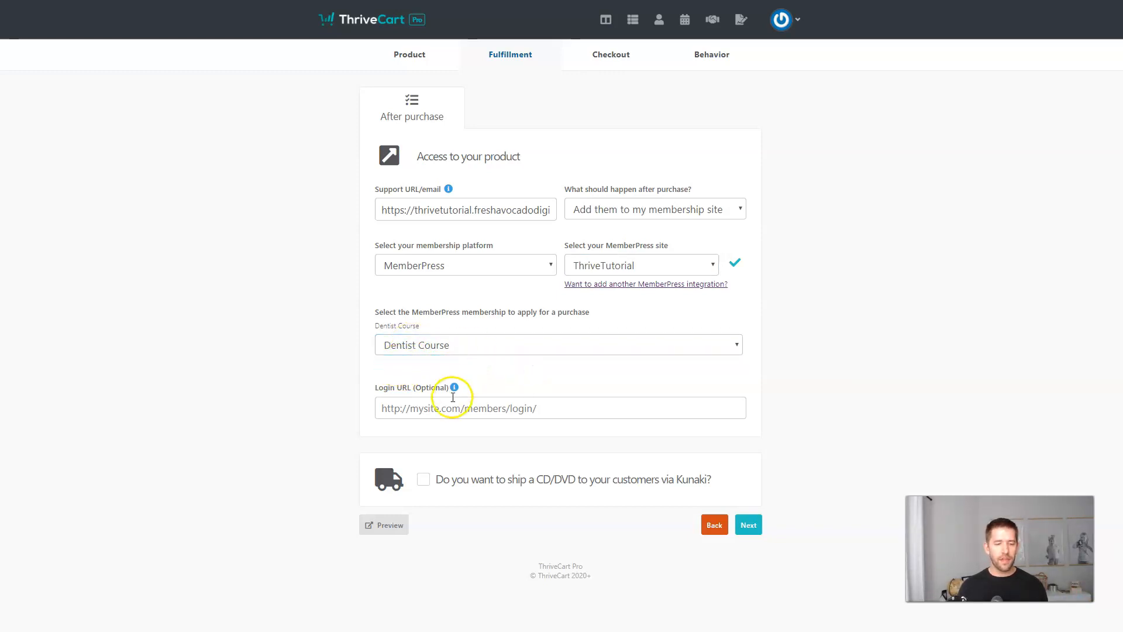
mouse_move(455, 388)
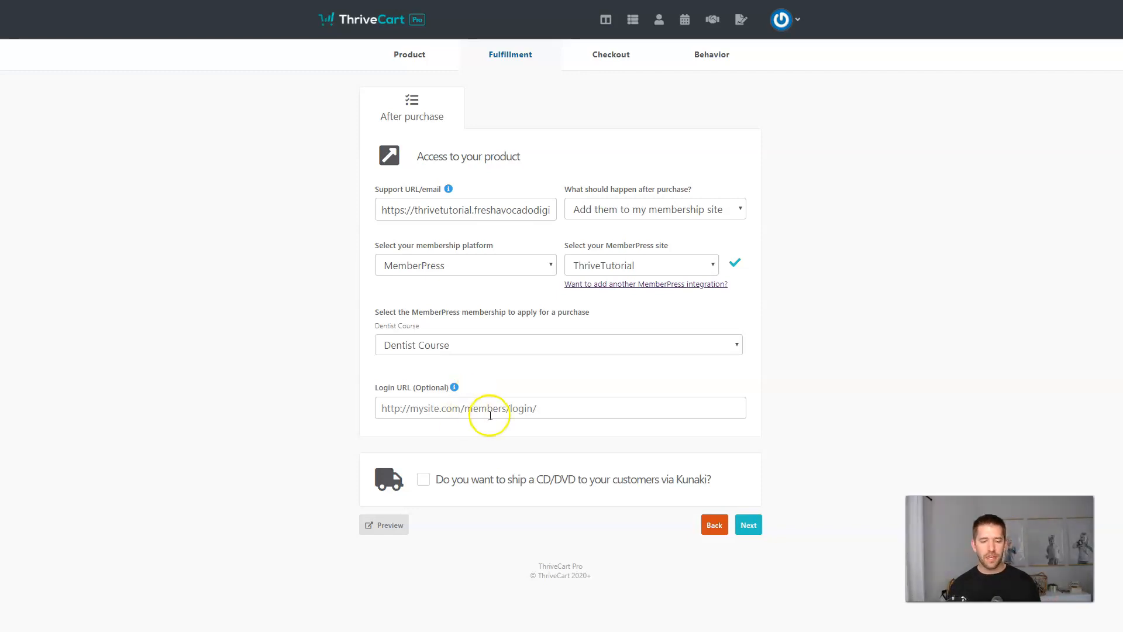
click(750, 525)
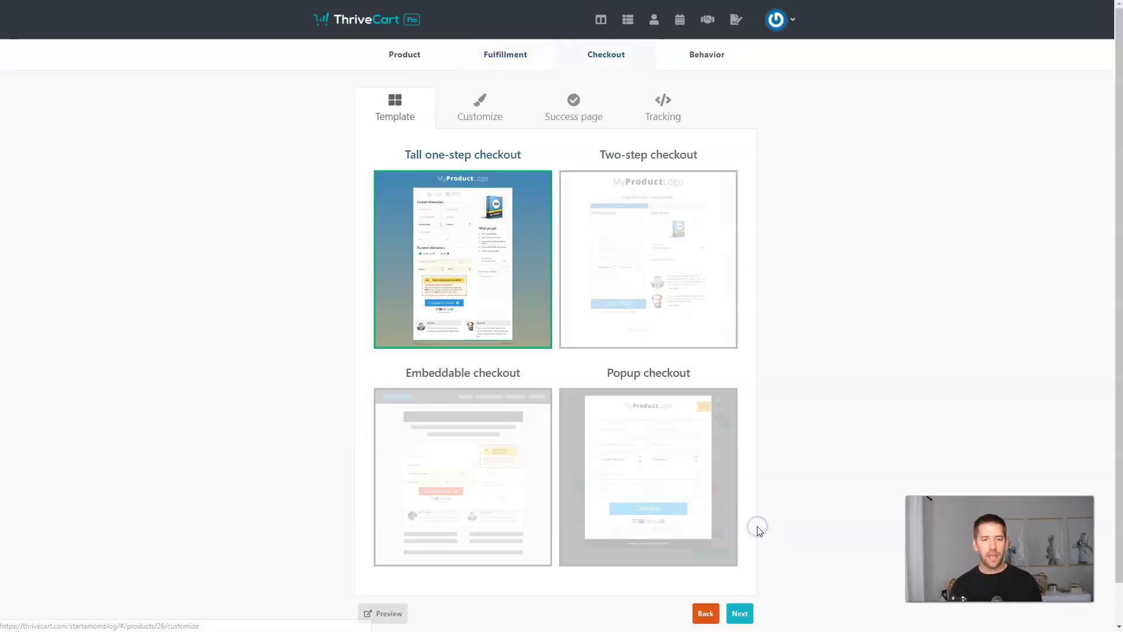
Keep the Tall one-step checkout template after looking at Two-step.
scroll(643, 263, down, 1)
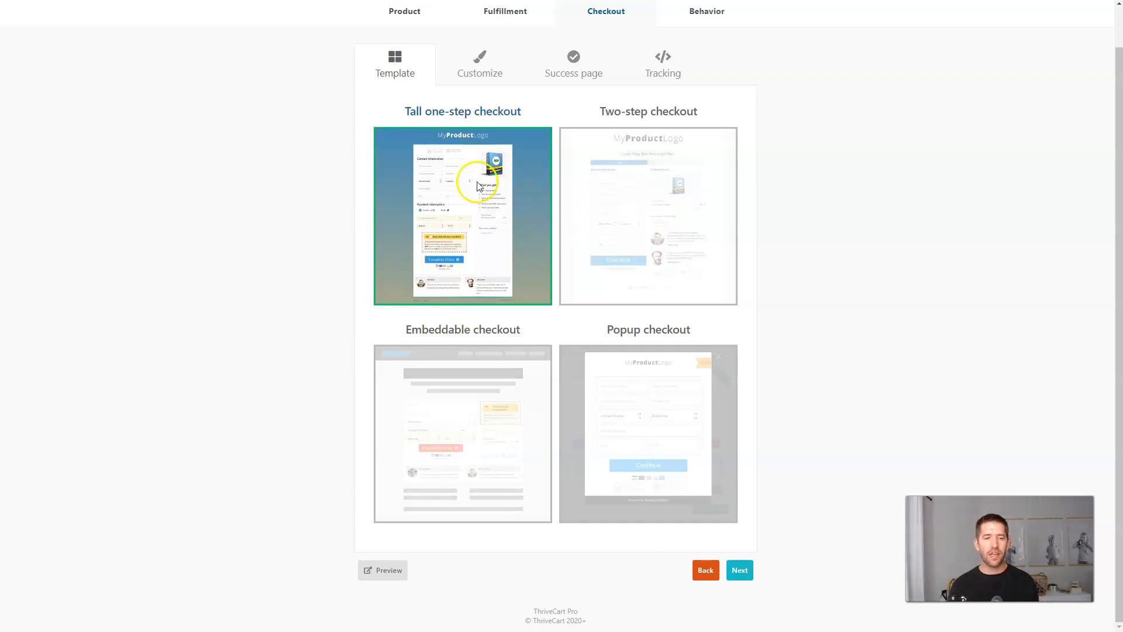
click(714, 208)
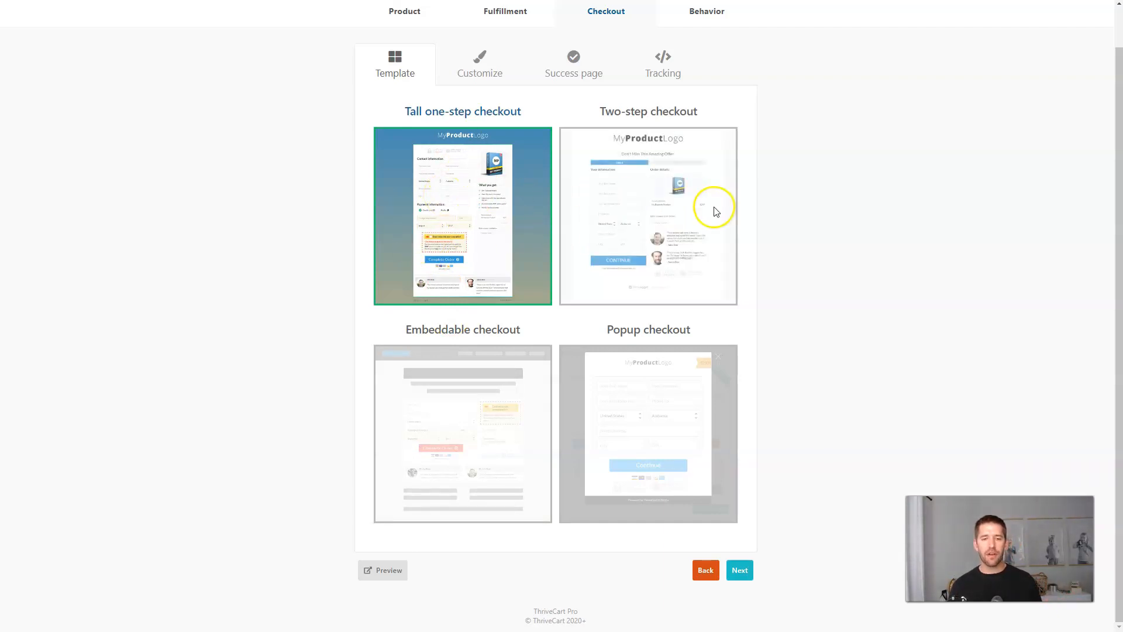
click(498, 184)
click(739, 569)
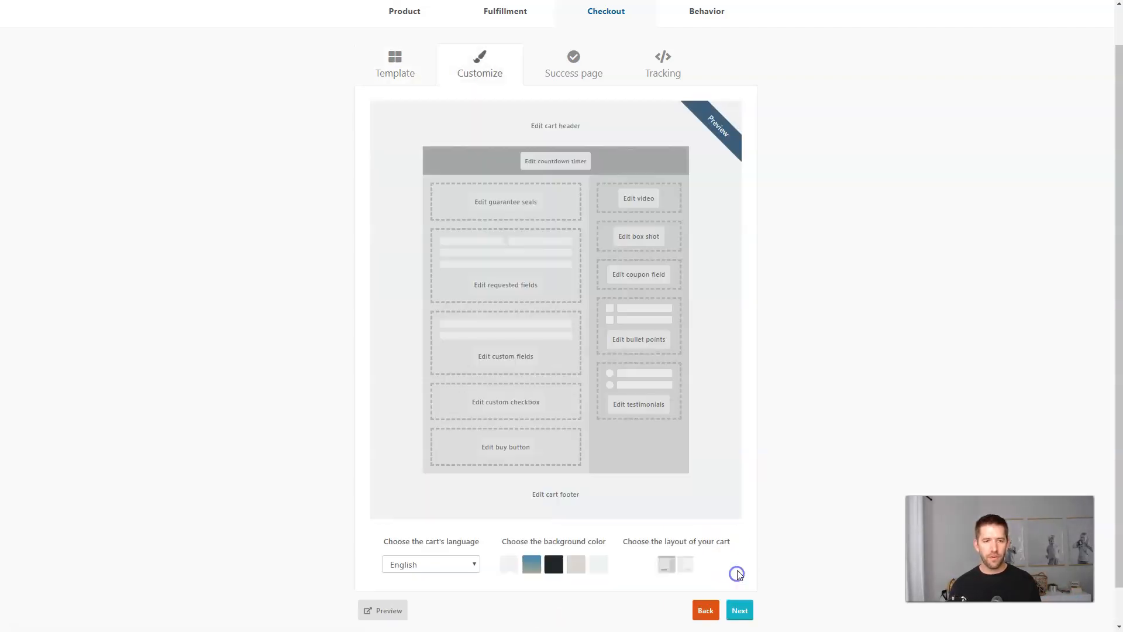
Put the Dentist Growth logo in the cart header and preview the checkout.
click(554, 134)
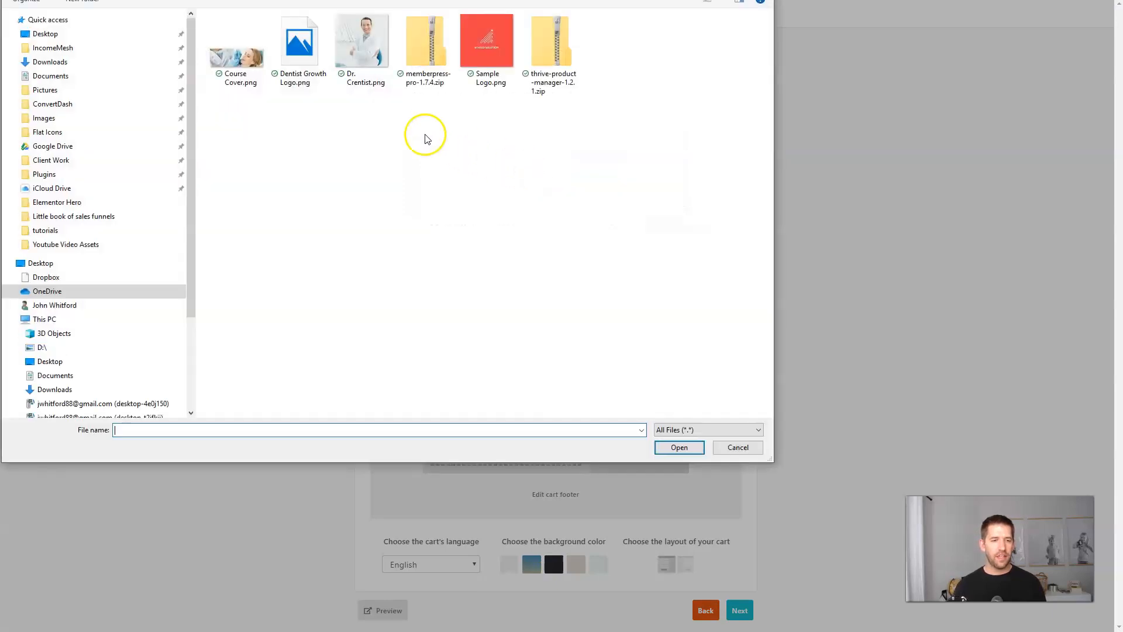
click(484, 36)
key(Escape)
click(669, 295)
scroll(612, 275, down, 1)
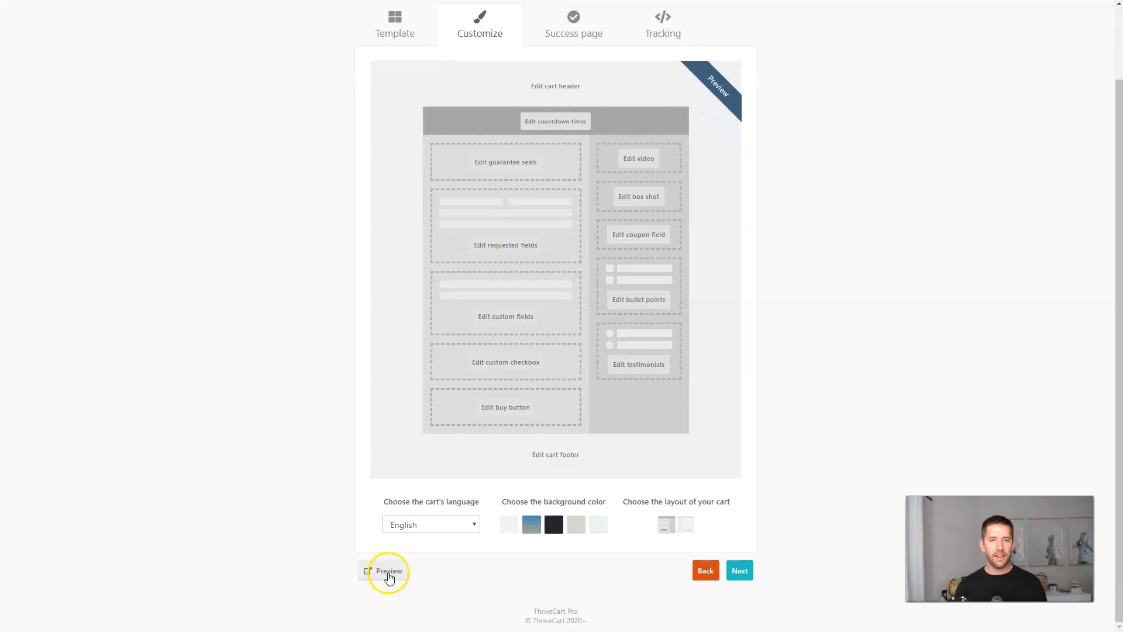
click(388, 573)
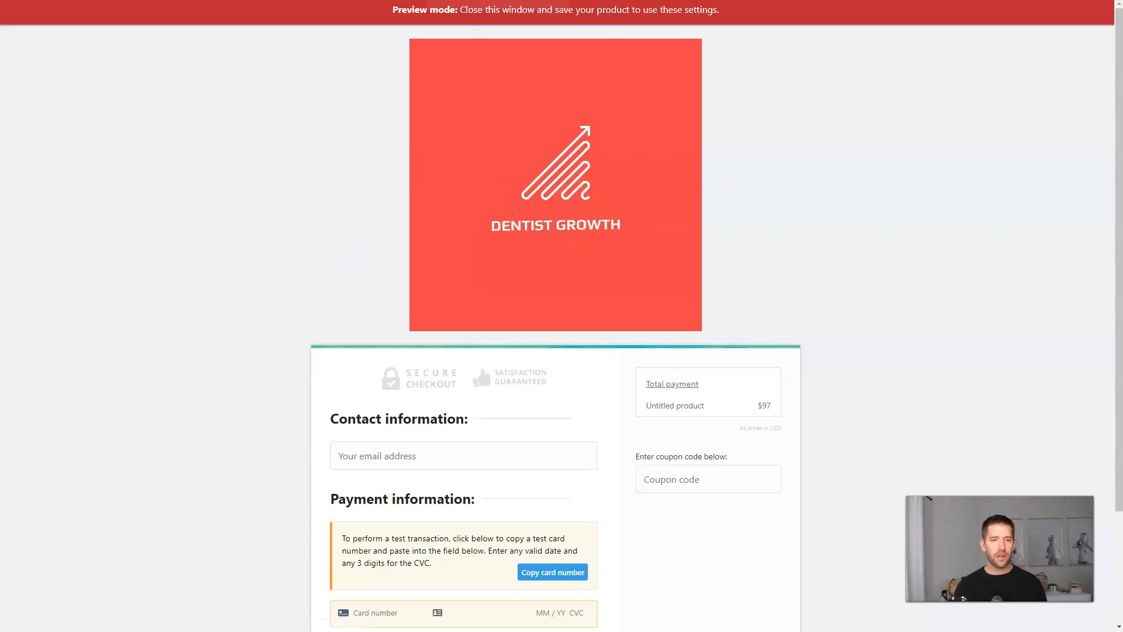
key(ctrl+w)
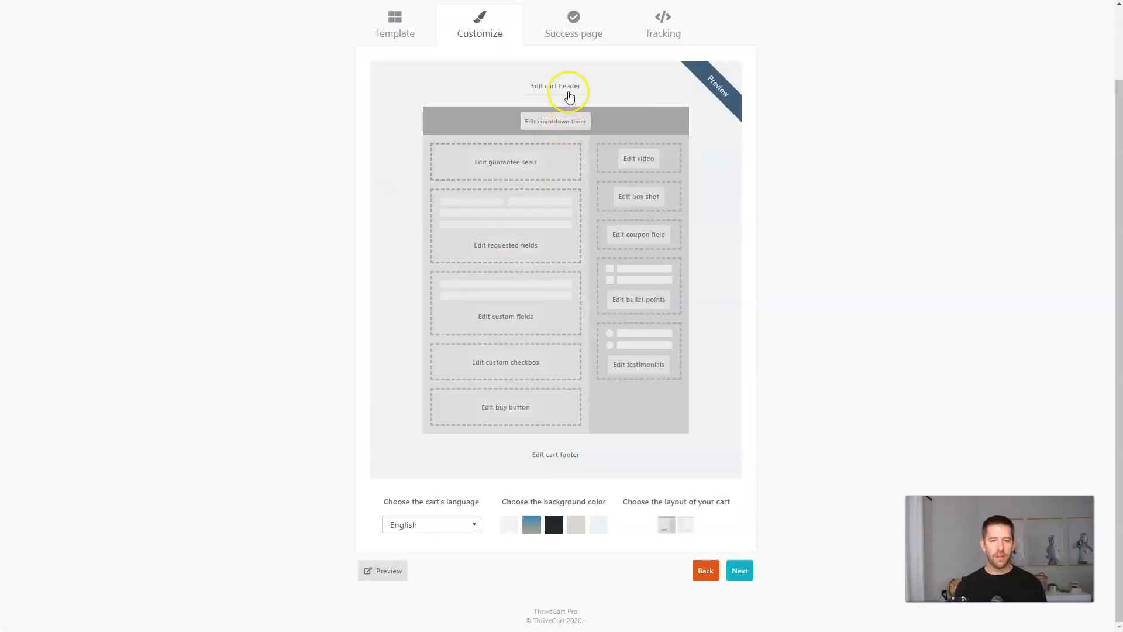
Replace the cart header with a different image file.
click(570, 89)
click(528, 224)
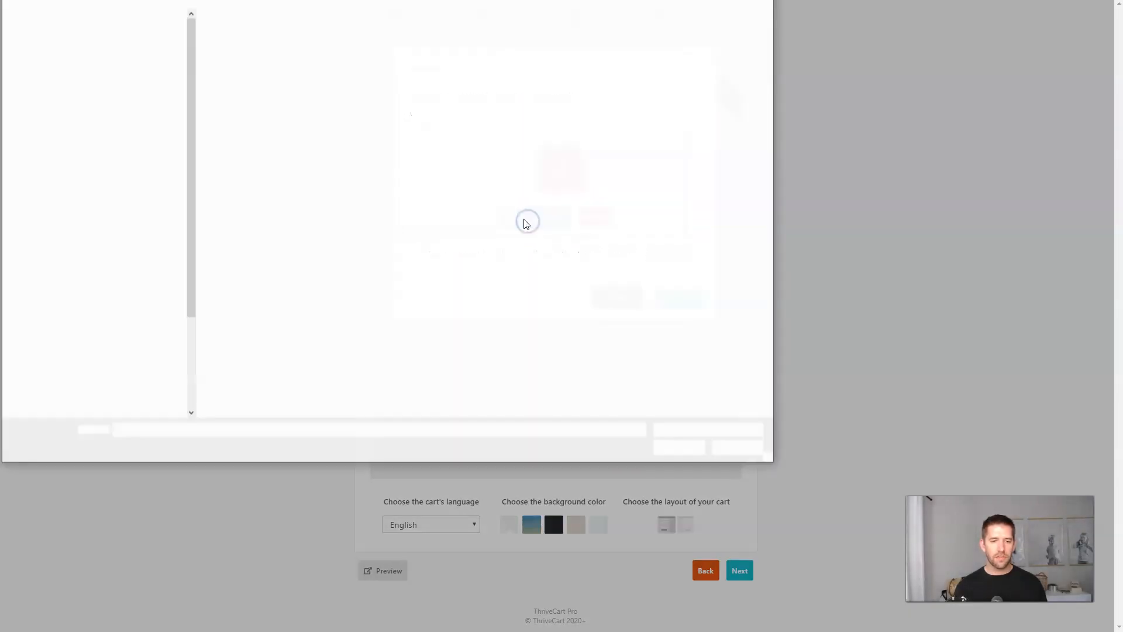
click(237, 50)
click(689, 449)
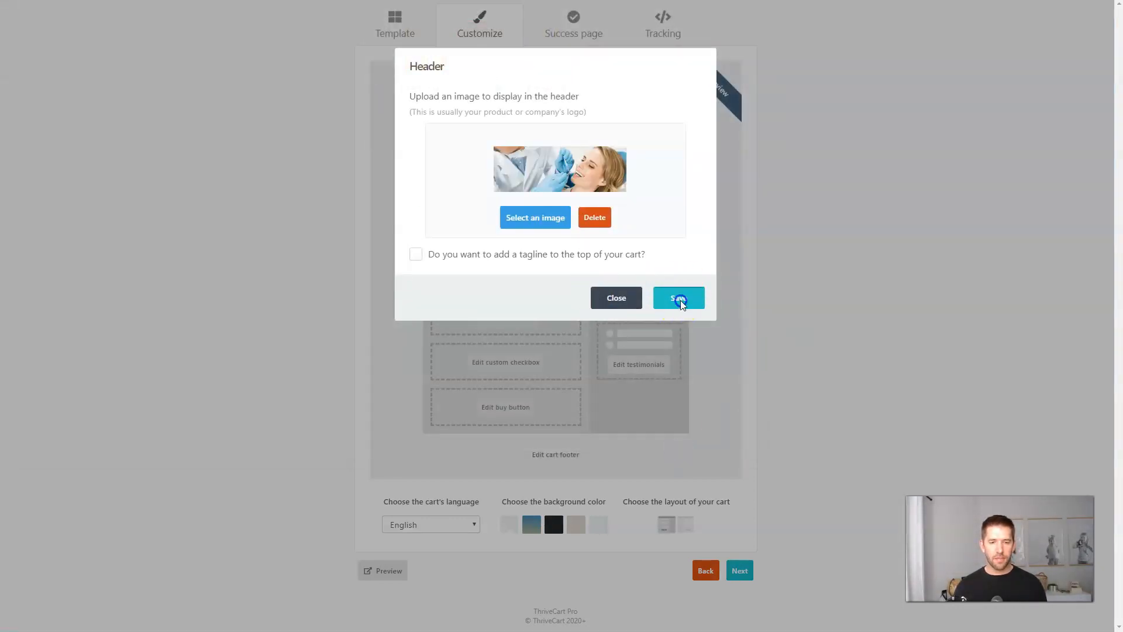
click(679, 298)
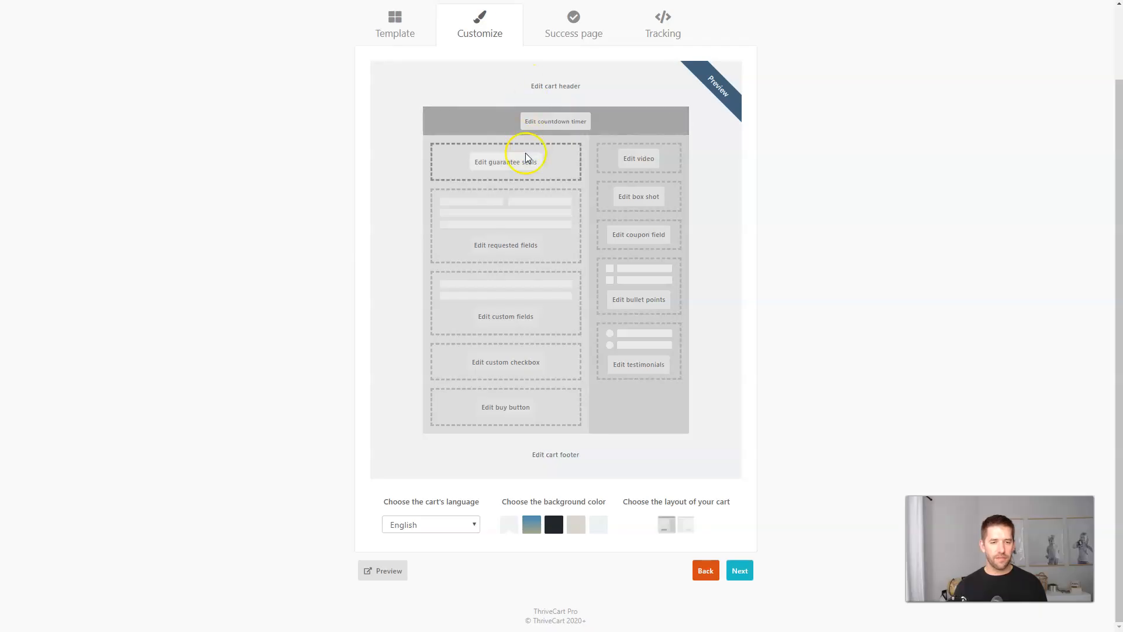
Add a box shot image to the checkout.
click(644, 199)
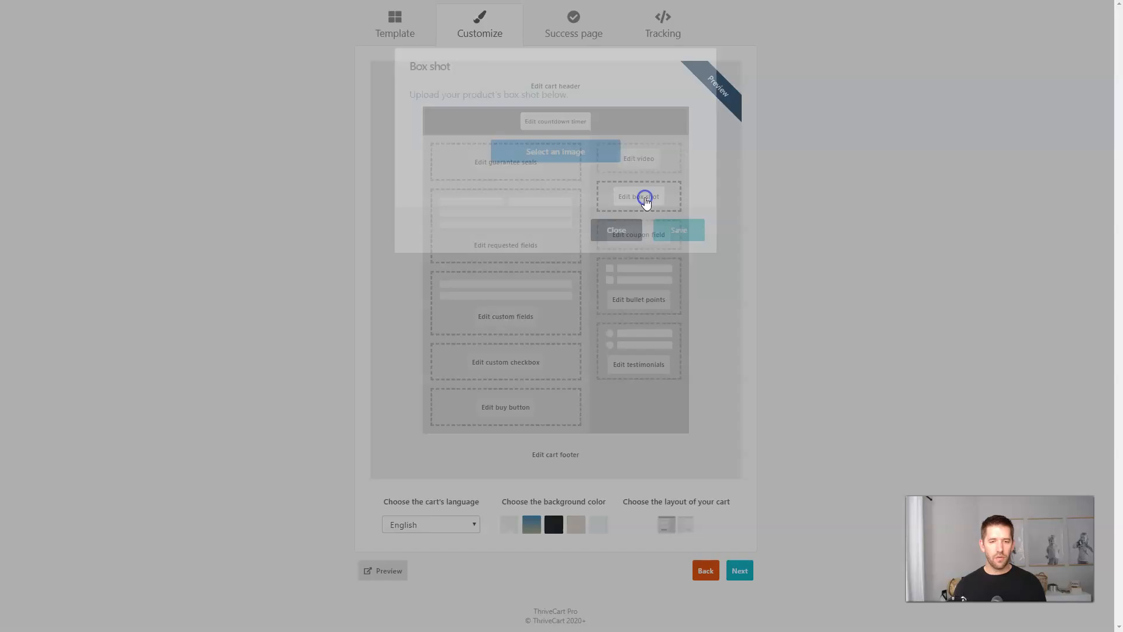
click(567, 163)
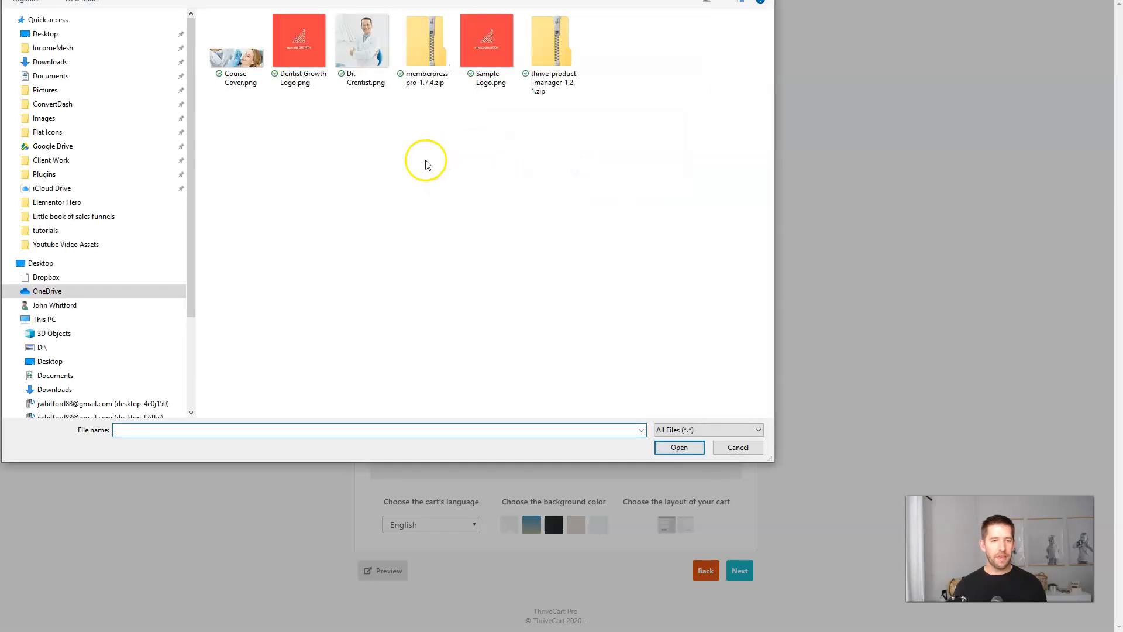
click(65, 20)
click(671, 449)
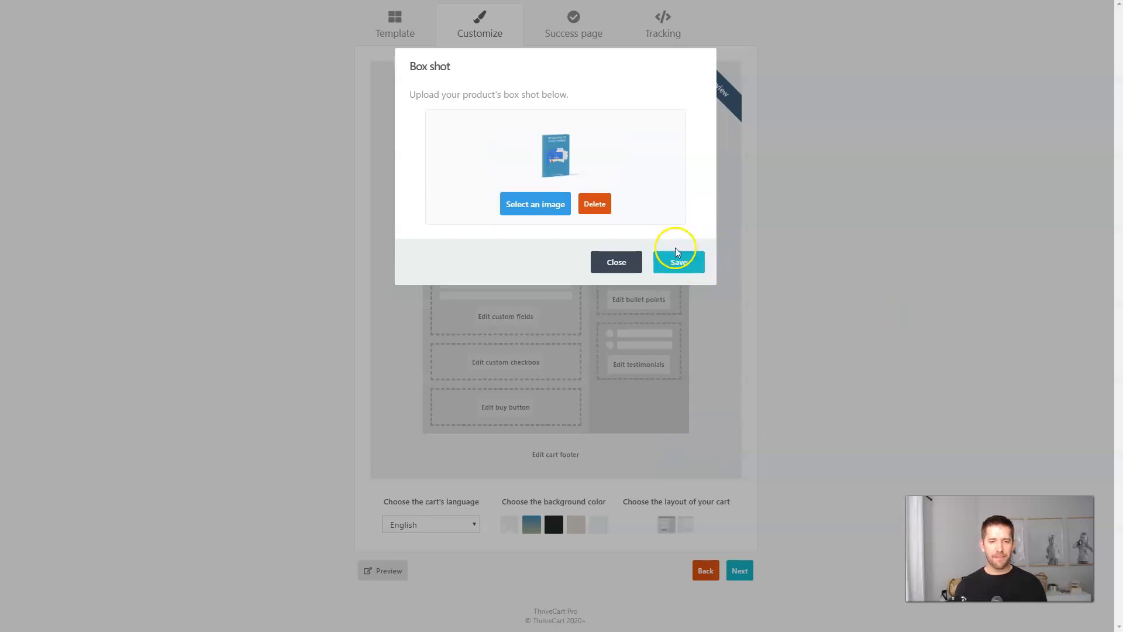
click(696, 242)
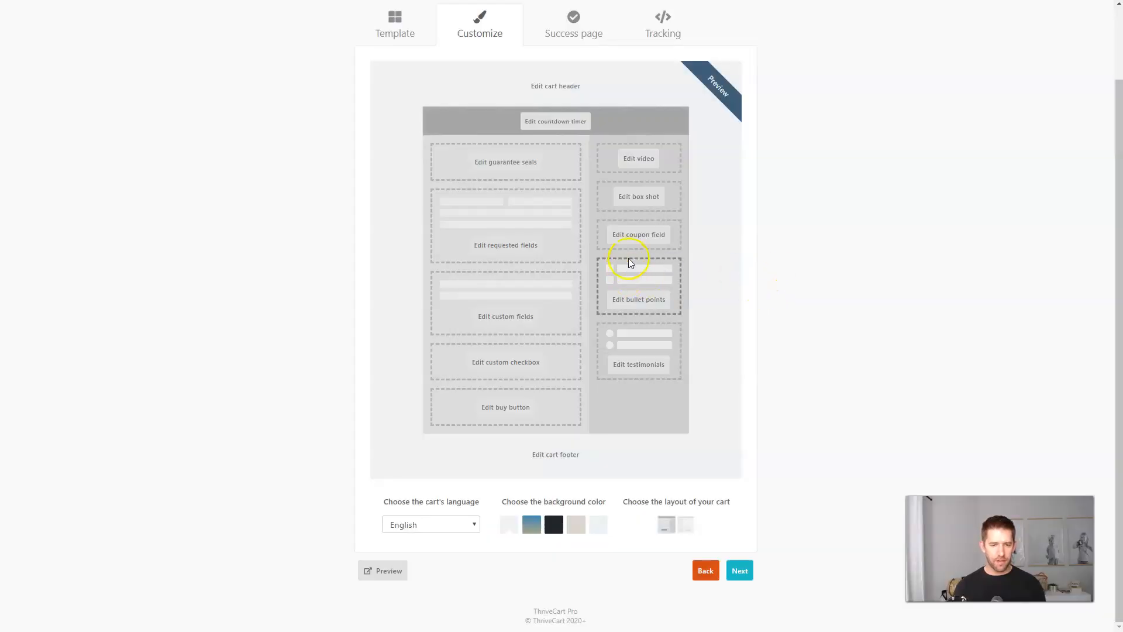
Add the bullet point 'Learn the 3 step success system' and continue to the success page.
click(649, 300)
click(522, 137)
text(Learn the 3 step success su)
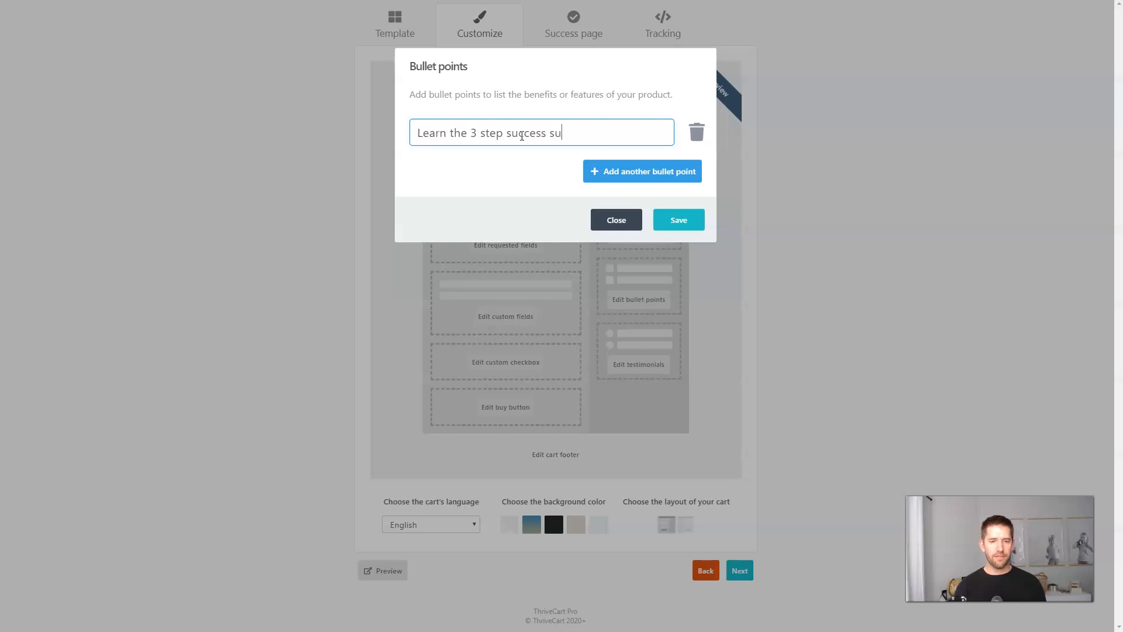
click(842, 301)
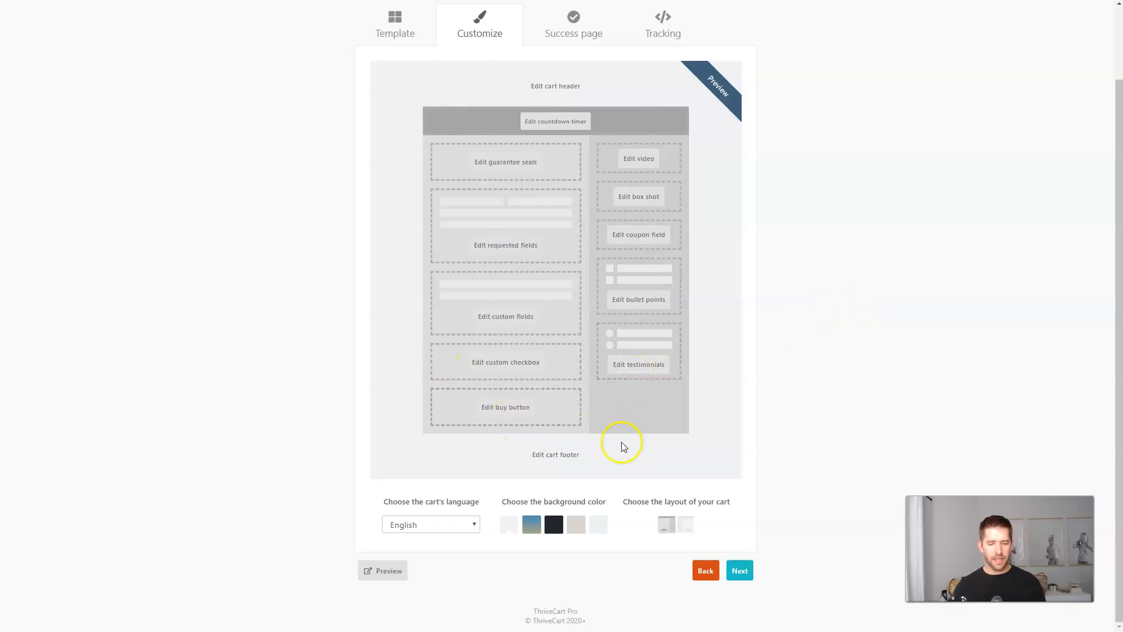
click(740, 570)
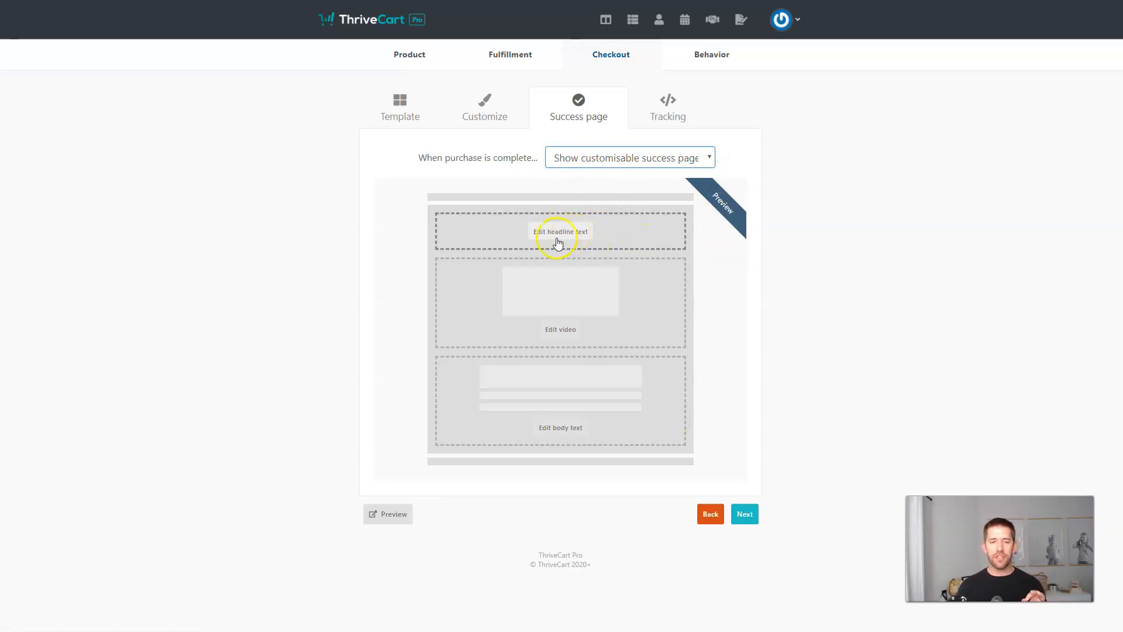
Set the success page headline to 'Thanks for purchasing' and preview it.
click(549, 240)
click(524, 154)
text(Thanks for purchasing)
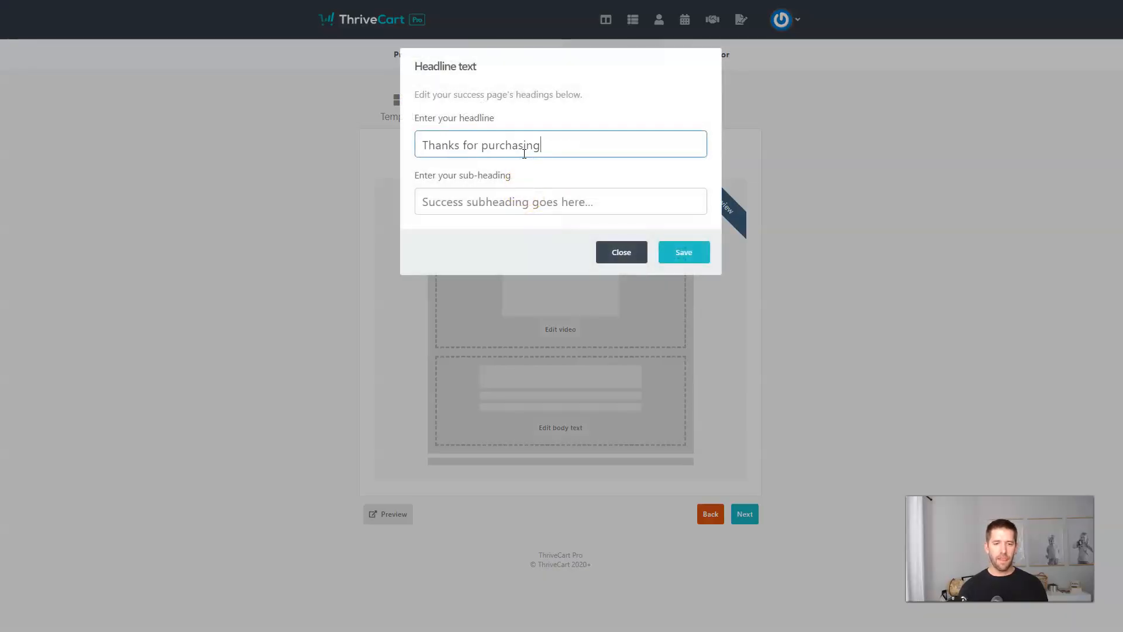
click(666, 250)
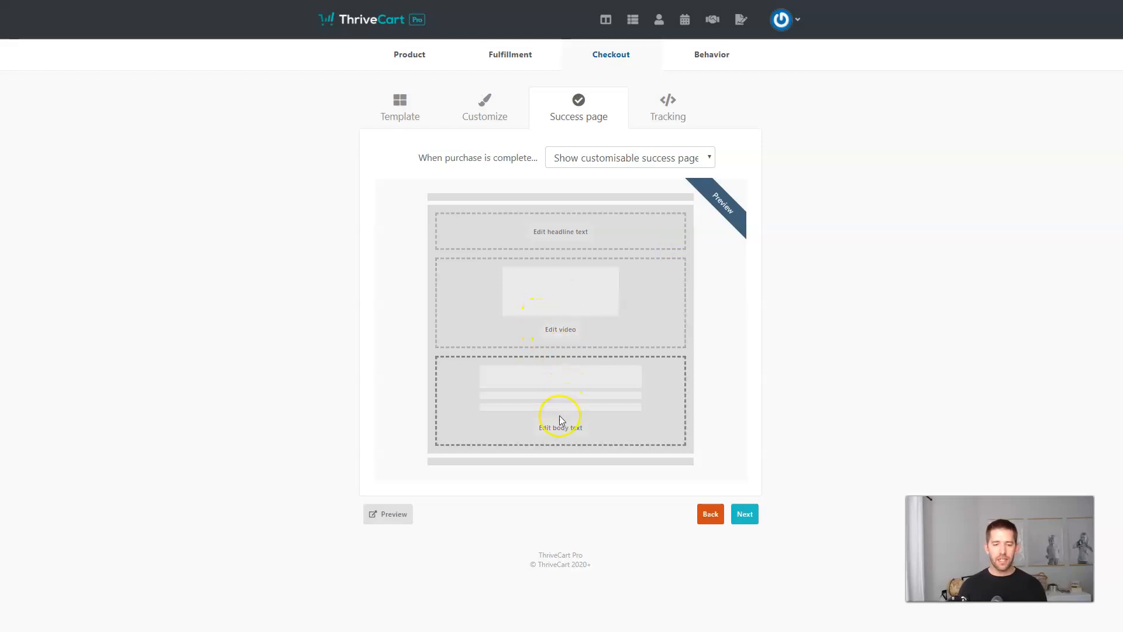
click(388, 512)
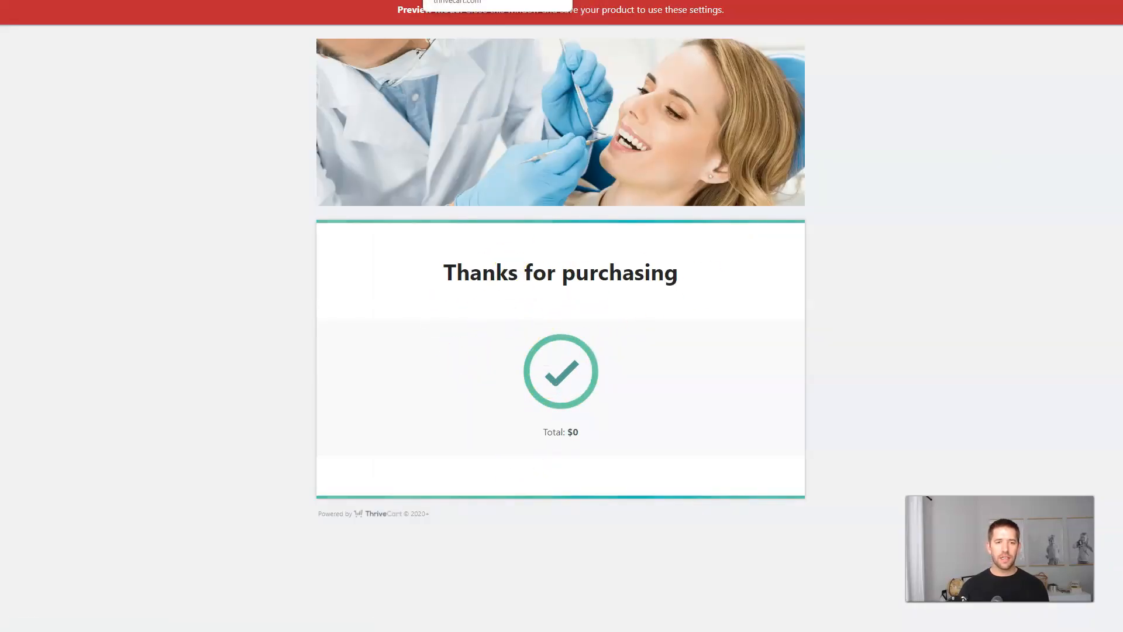
key(ctrl+w)
Redirect buyers to a custom page when purchase is complete.
click(672, 156)
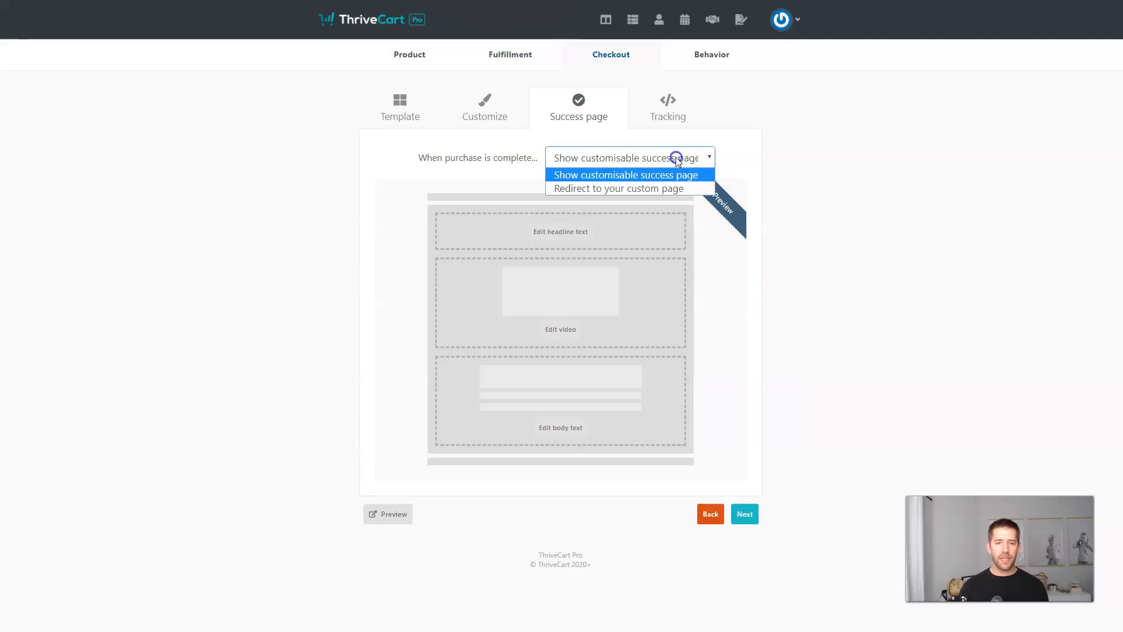
click(622, 187)
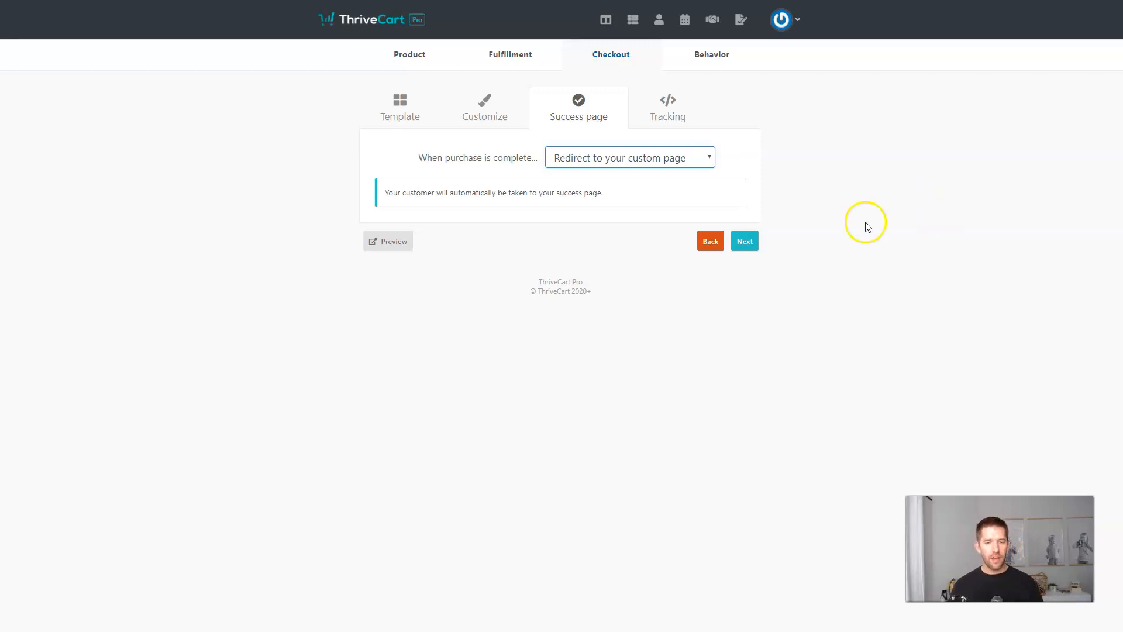
click(738, 242)
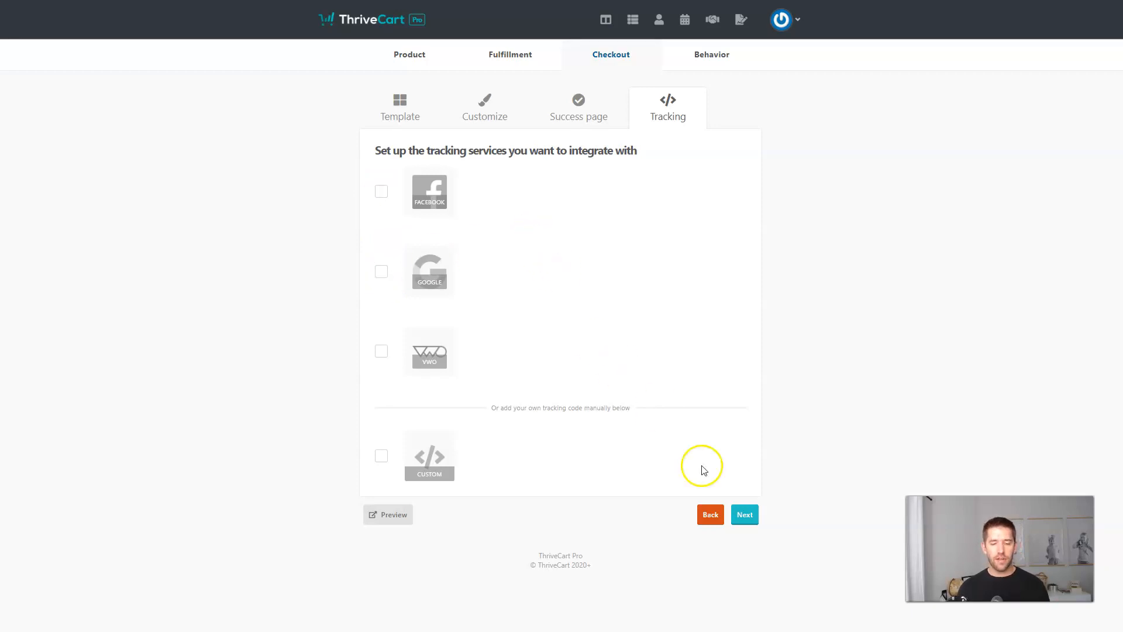
Create a rule adding main-product buyers to the Income Mesh MailerLite group.
click(745, 515)
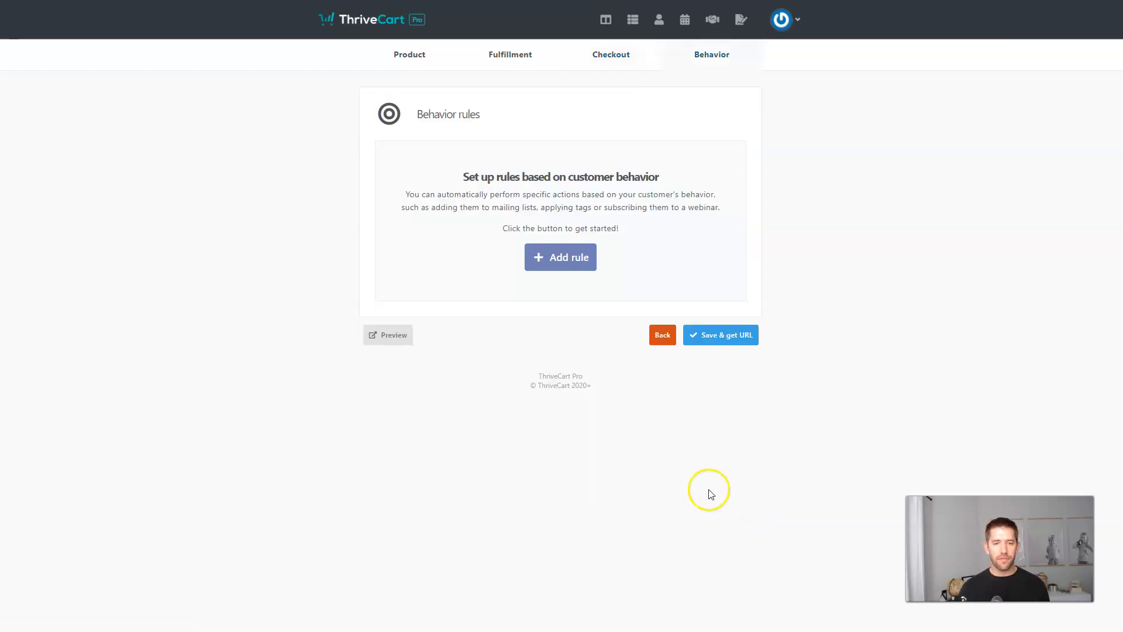
click(566, 262)
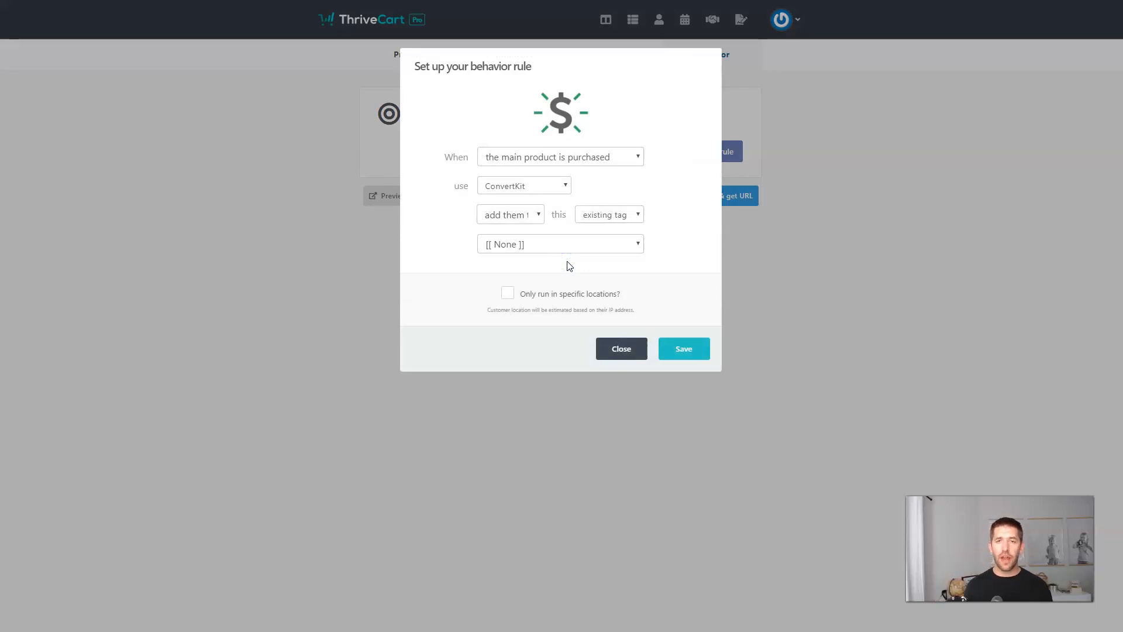
click(582, 160)
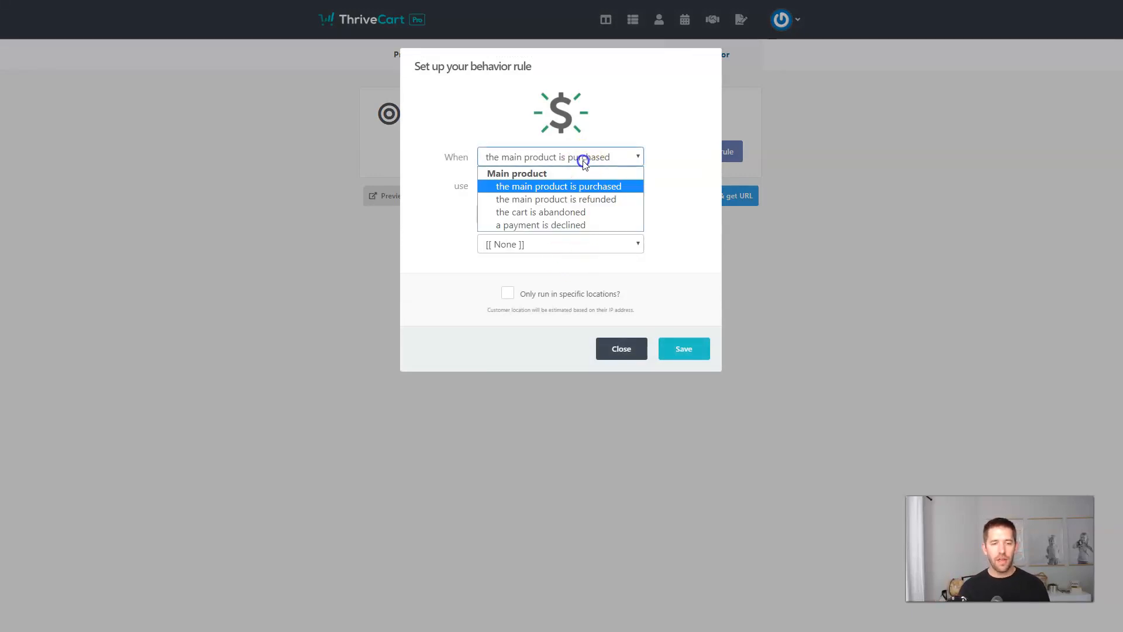
click(562, 186)
click(555, 186)
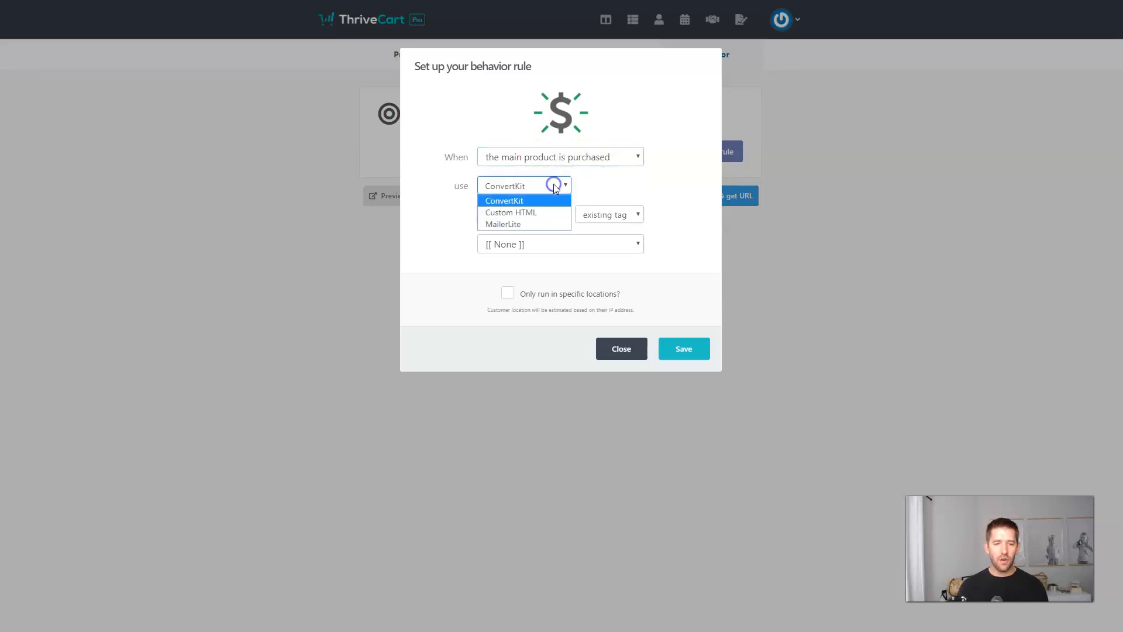
click(514, 223)
click(525, 215)
click(524, 228)
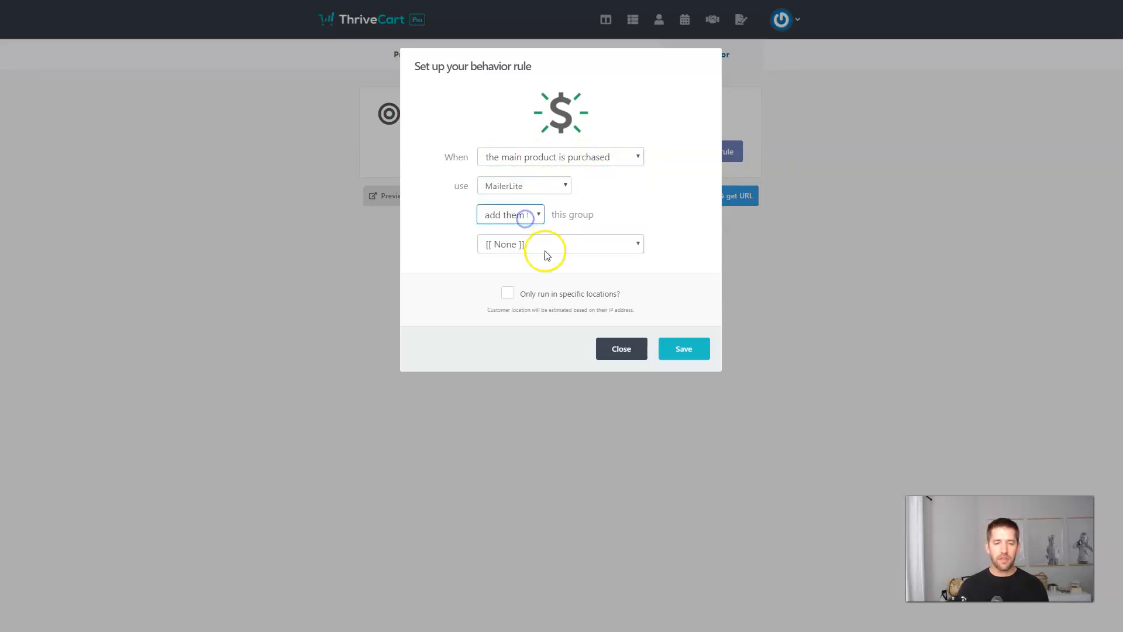
click(543, 250)
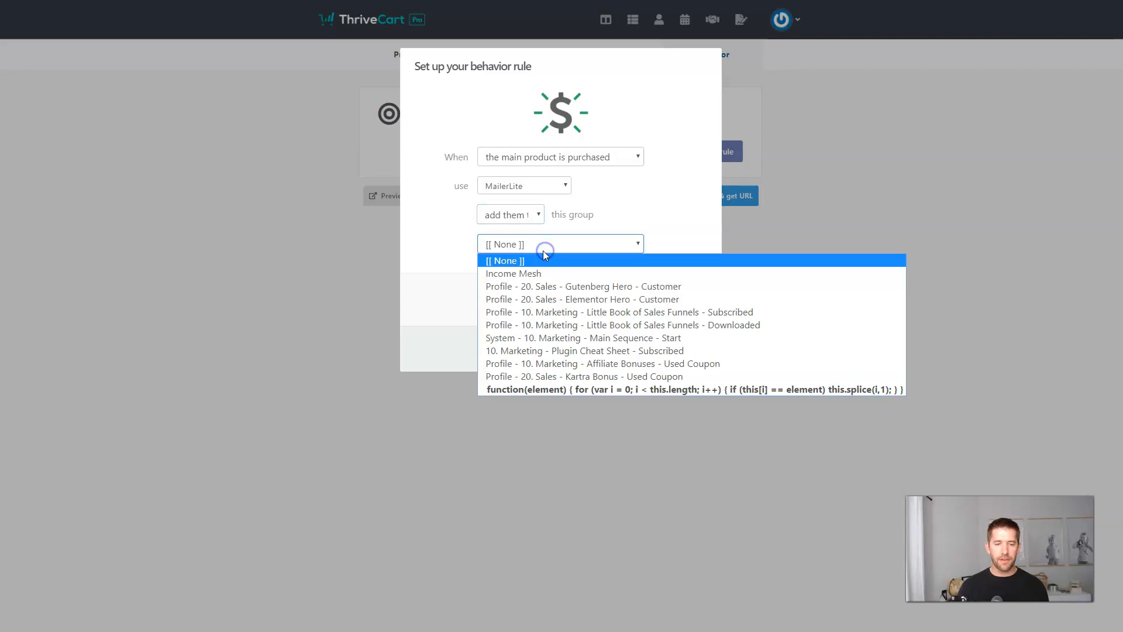
click(621, 287)
click(682, 348)
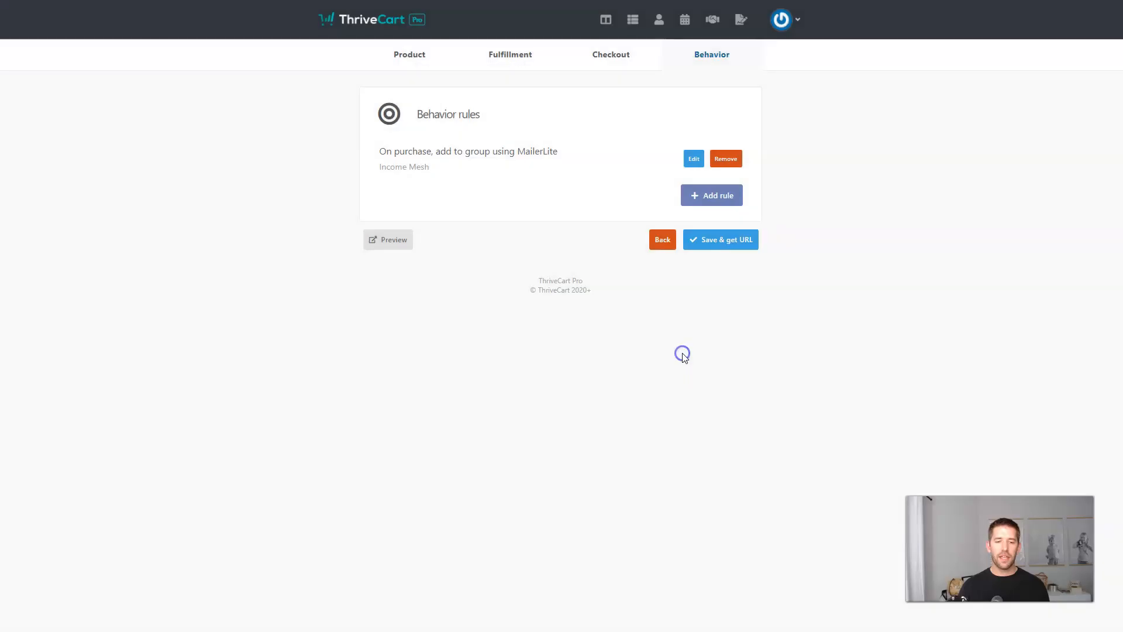
Start a second behavior rule, leaving its trigger unchanged.
click(731, 195)
click(565, 158)
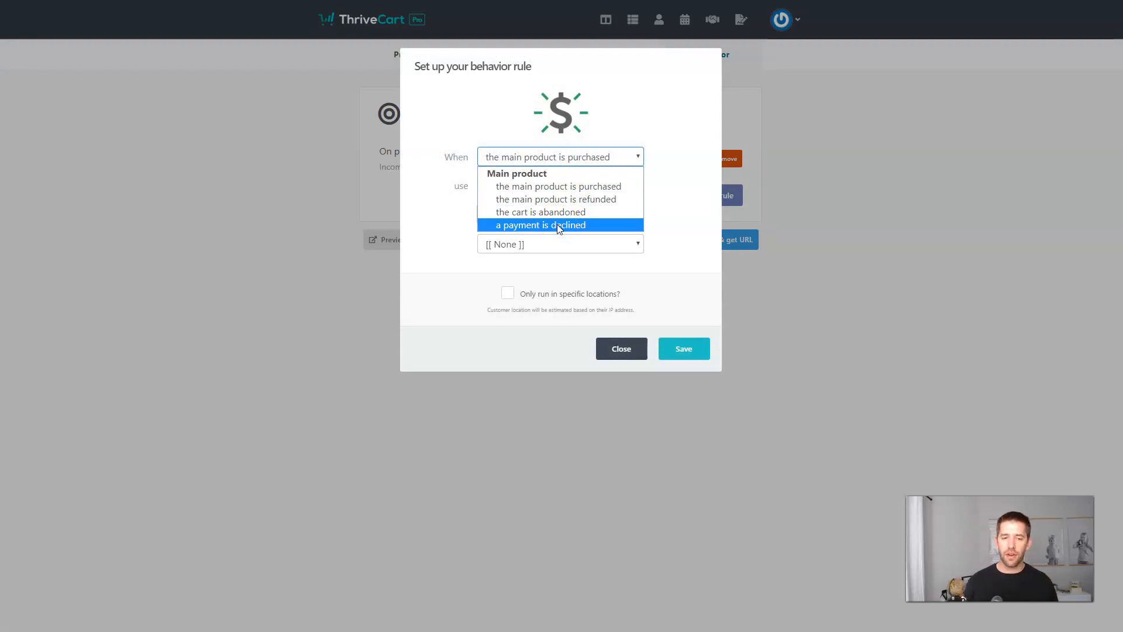
click(496, 242)
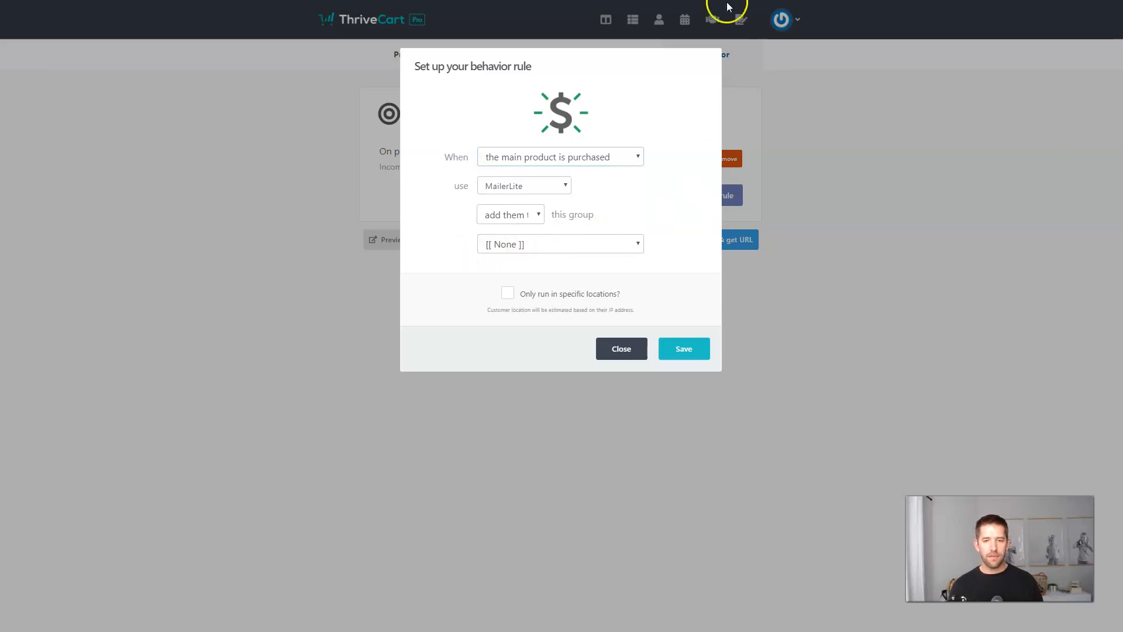
Save the product and view its test checkout at sales.incomemesh.com/dentist-course/.
click(622, 353)
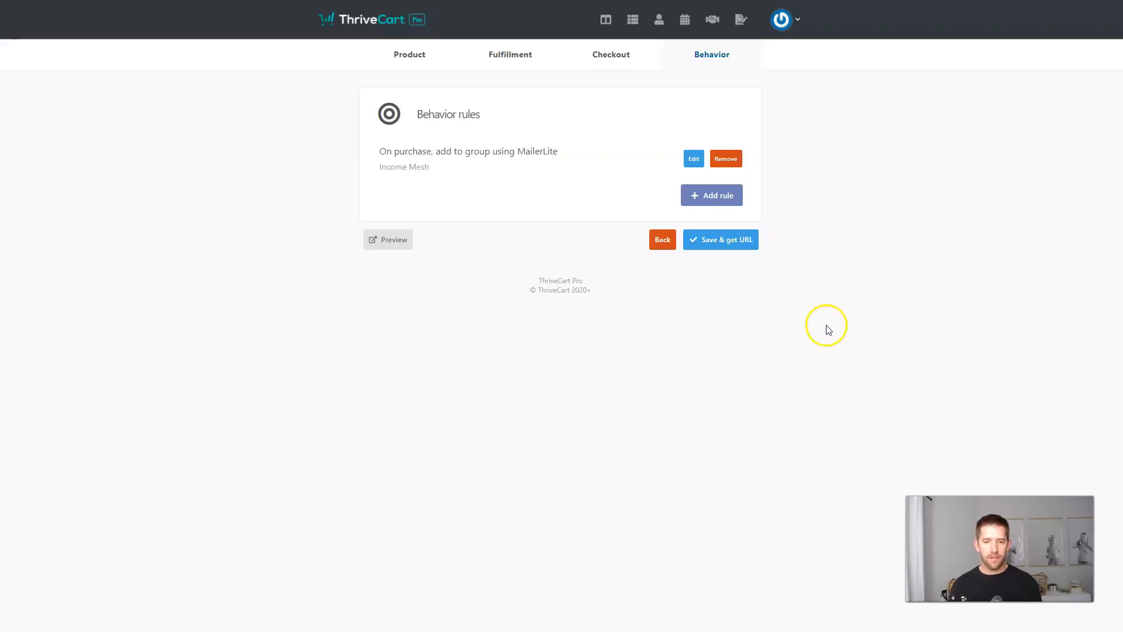
click(731, 242)
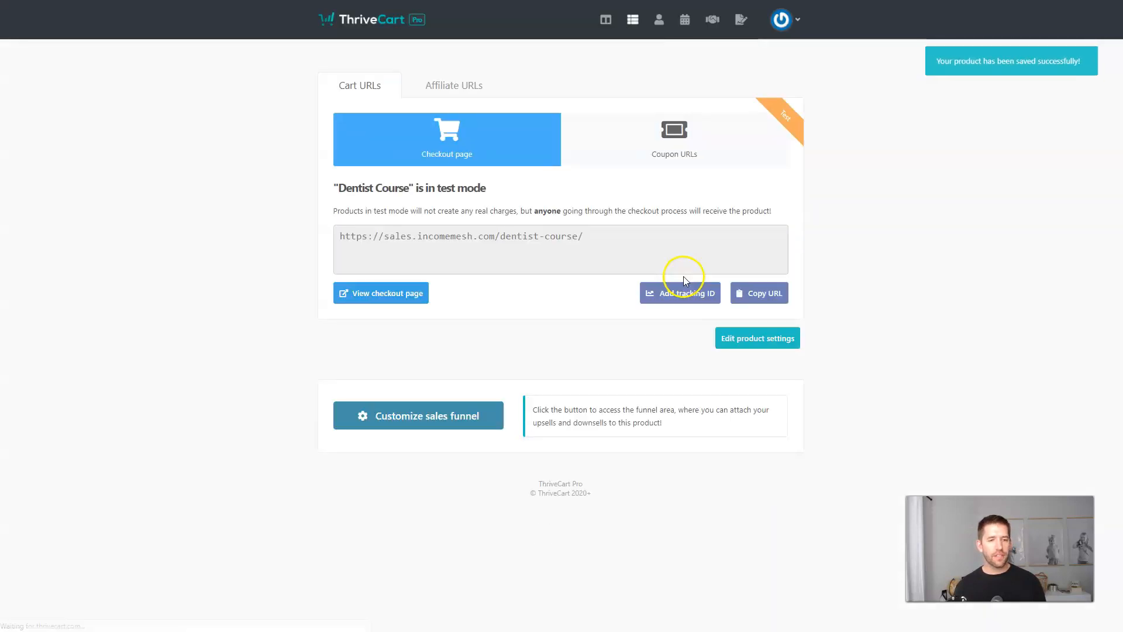
click(616, 234)
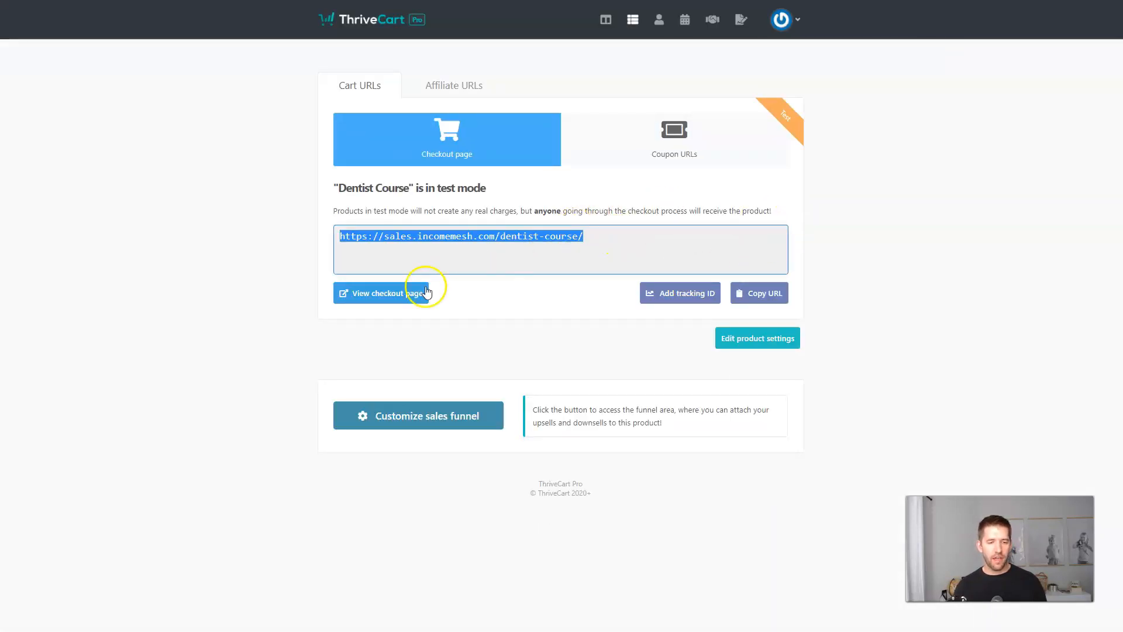
click(367, 299)
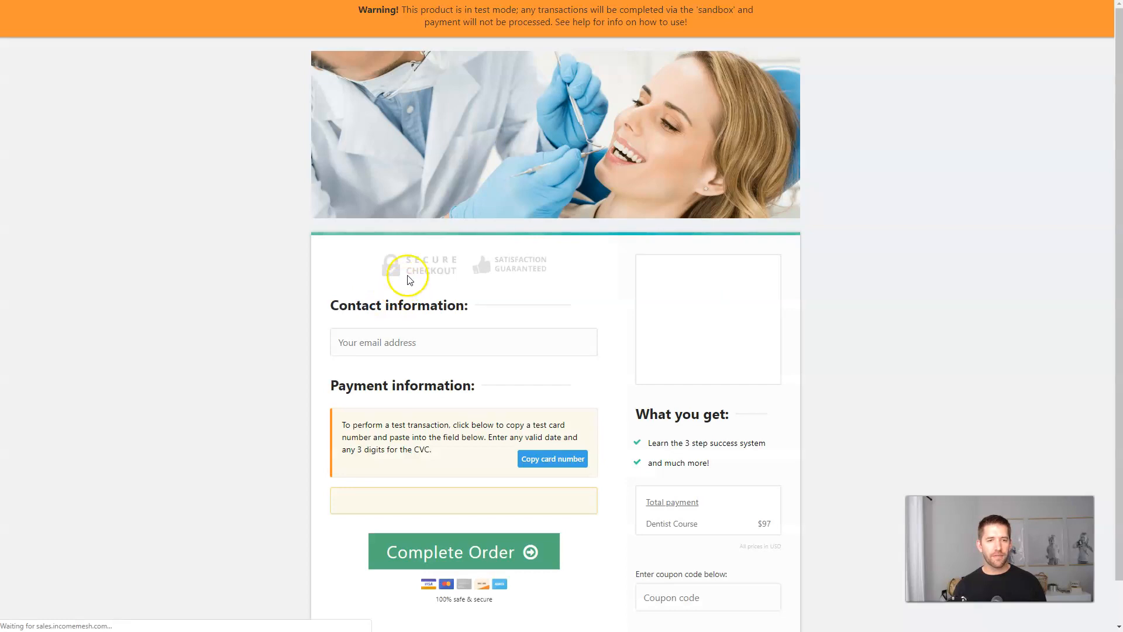
scroll(815, 215, down, 2)
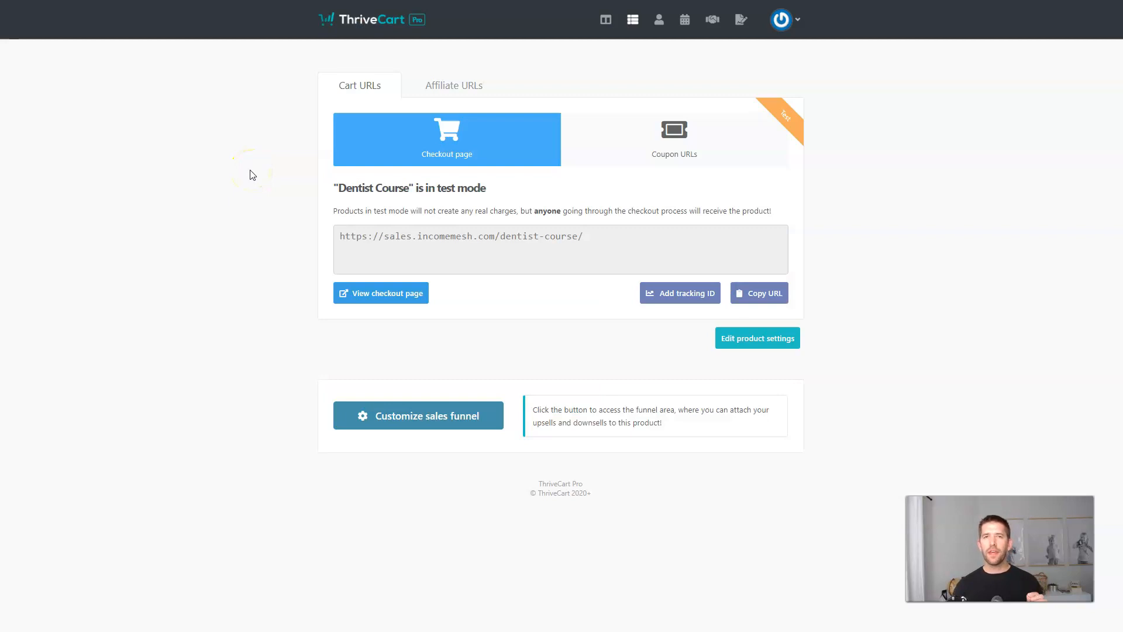
Paste the Course Thank You Page address into Fulfillment's Login URL and save the product.
click(743, 339)
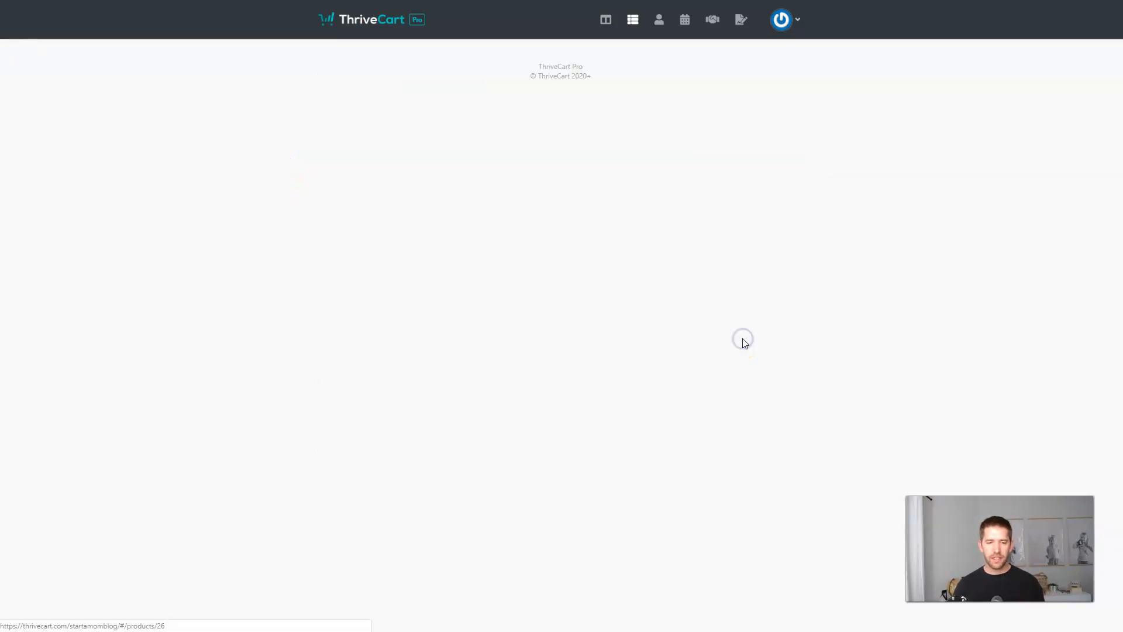
click(503, 56)
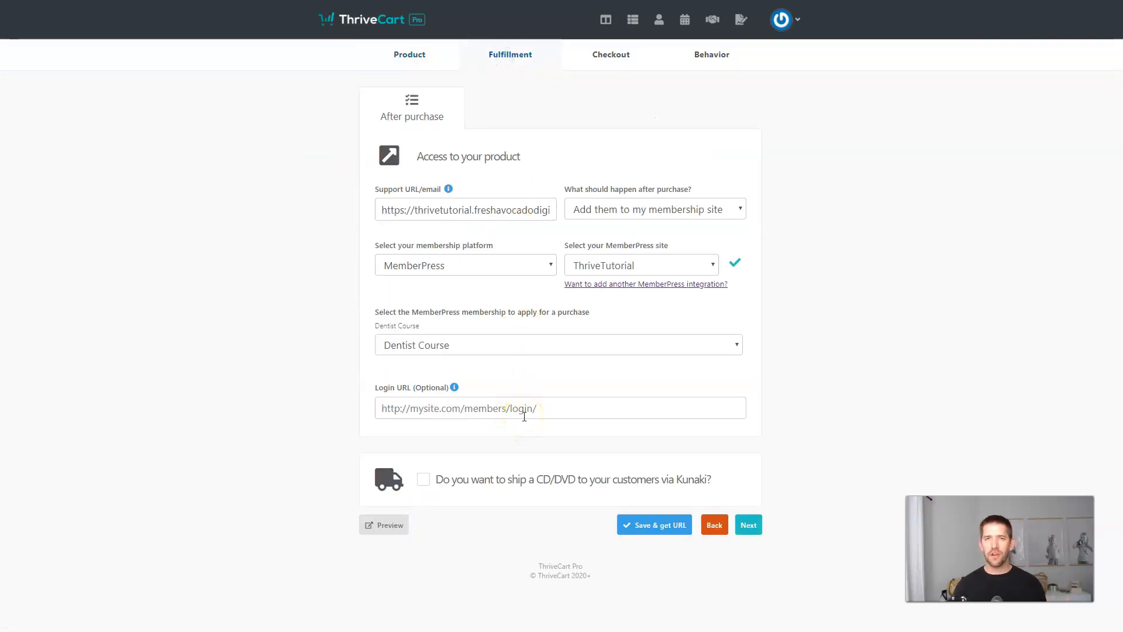
click(425, 408)
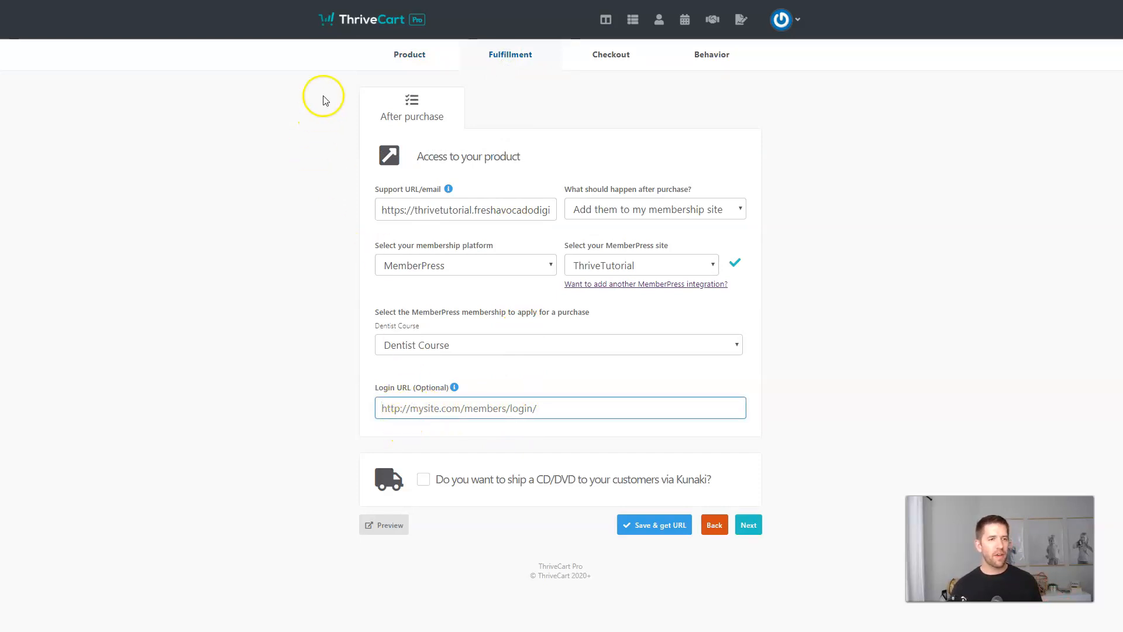
click(214, 0)
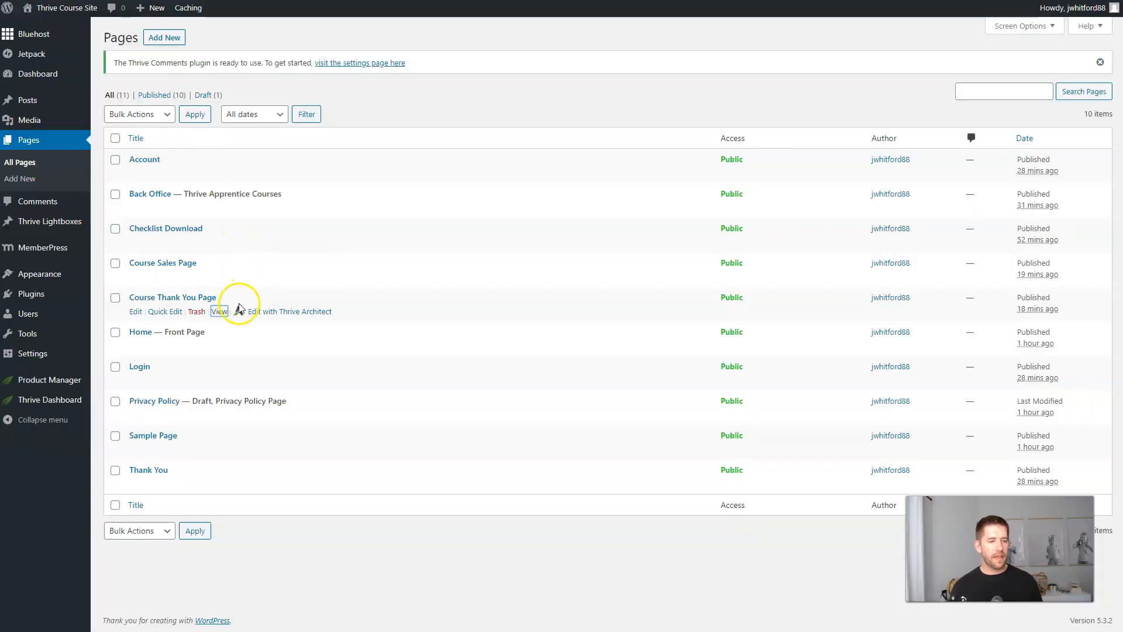
click(218, 311)
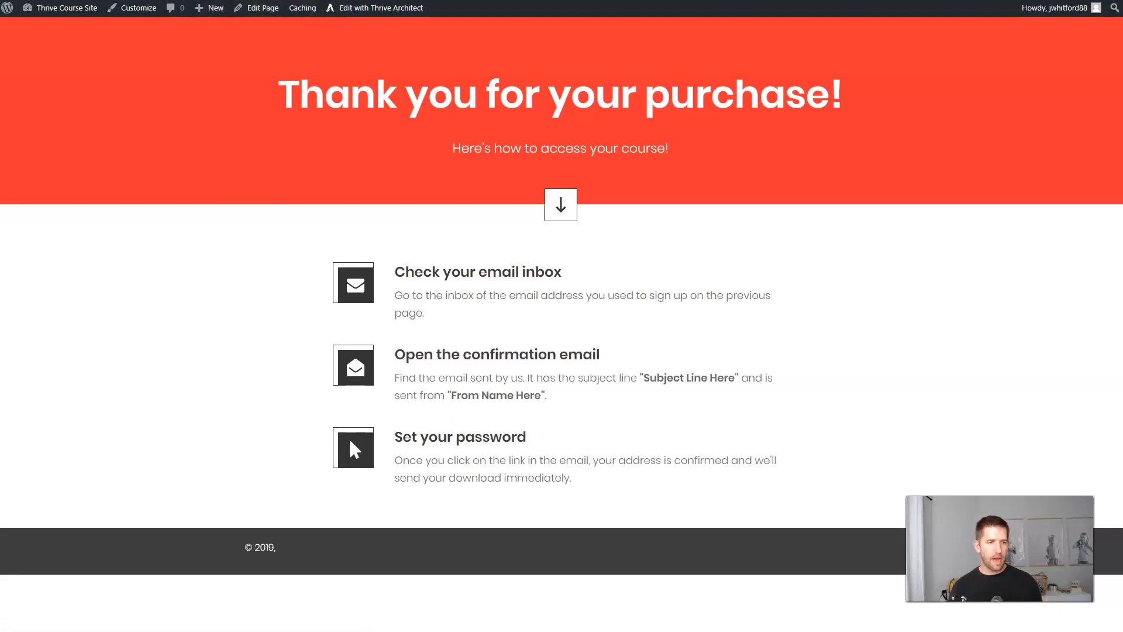
click(485, 0)
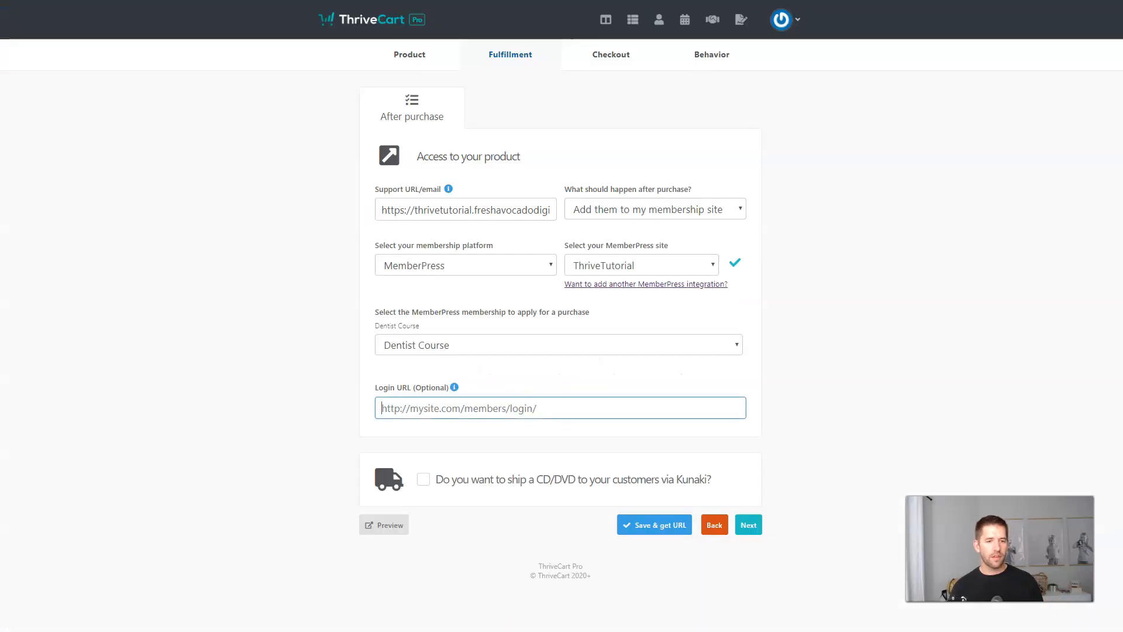
click(438, 409)
text(https://thrivetutorial.freshavocadodigital.com/course-thank-you-page/)
click(304, 385)
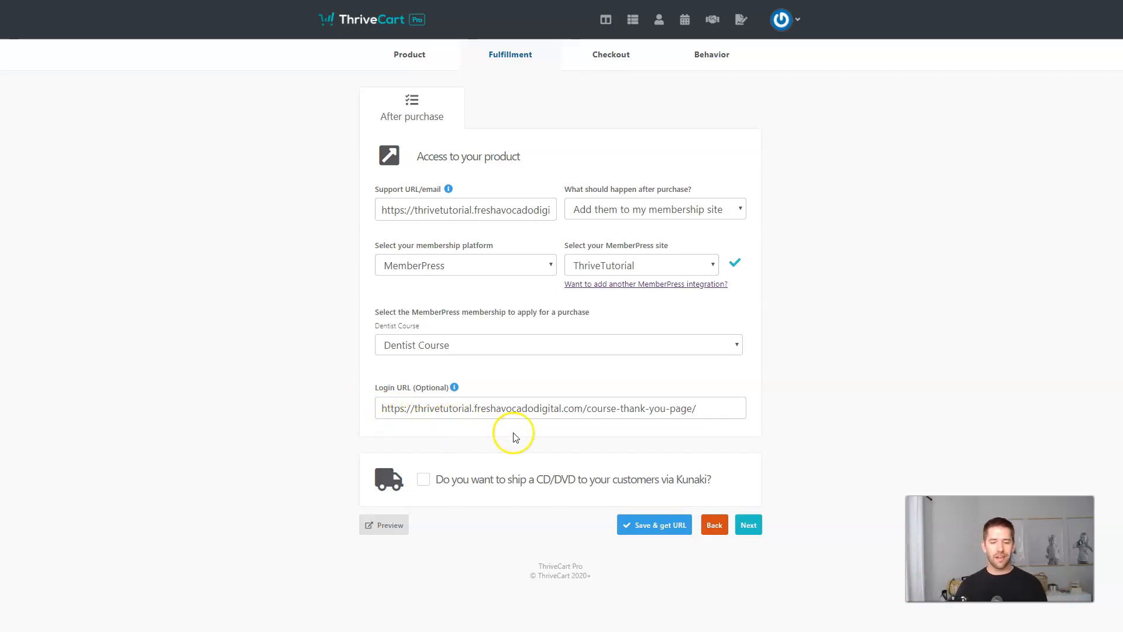
click(654, 523)
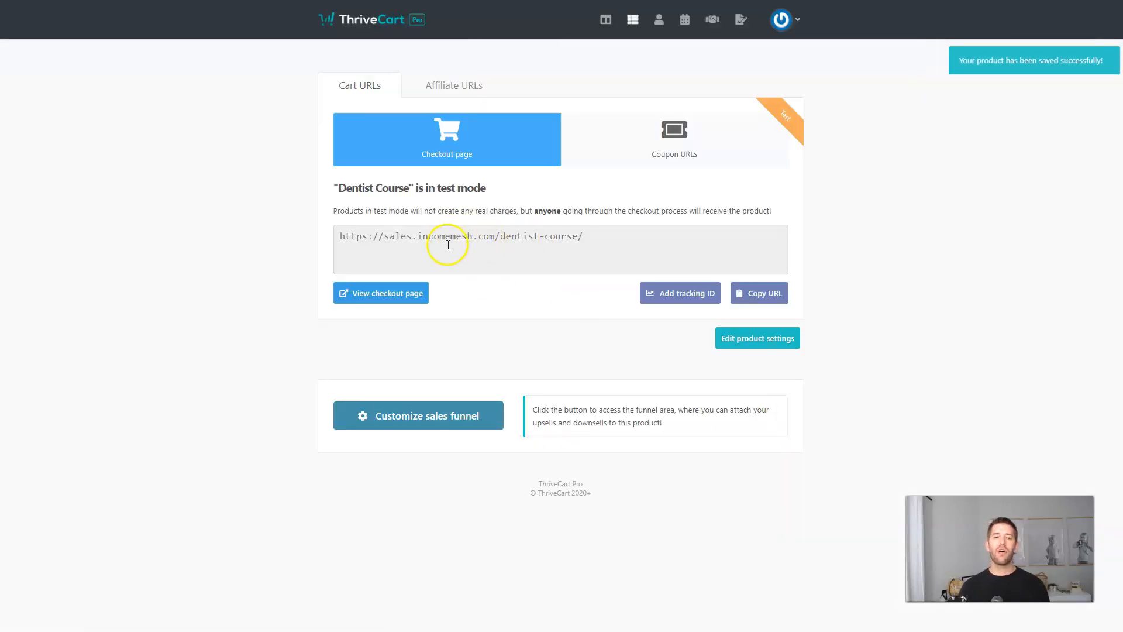
Copy the checkout URL, then view the Course Sales Page from WordPress All Pages.
click(482, 237)
click(757, 294)
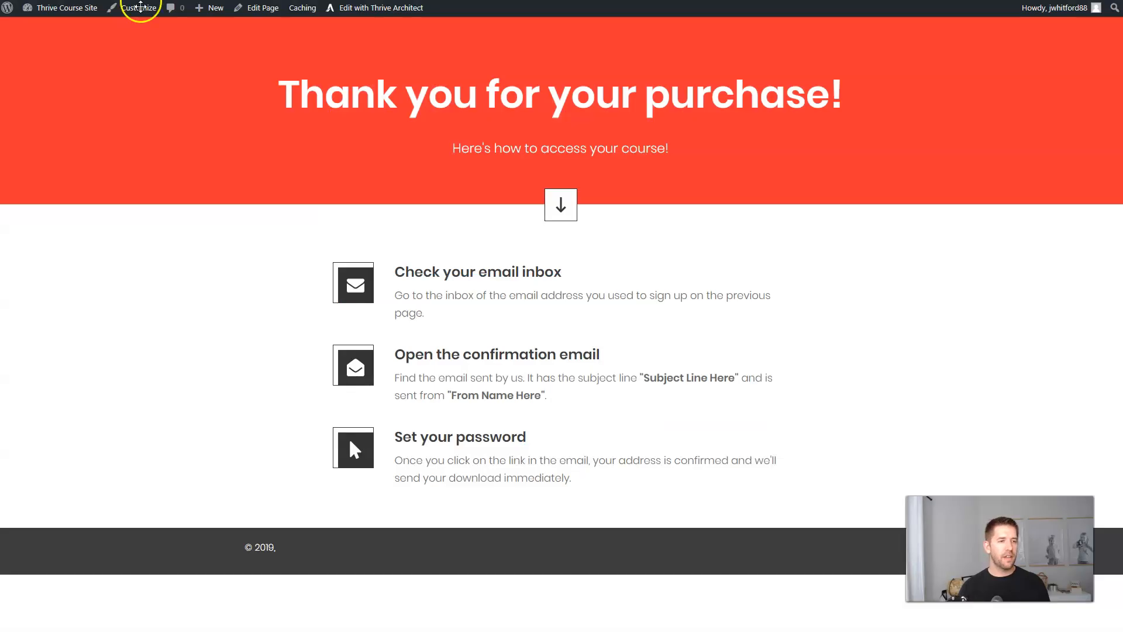
mouse_move(71, 8)
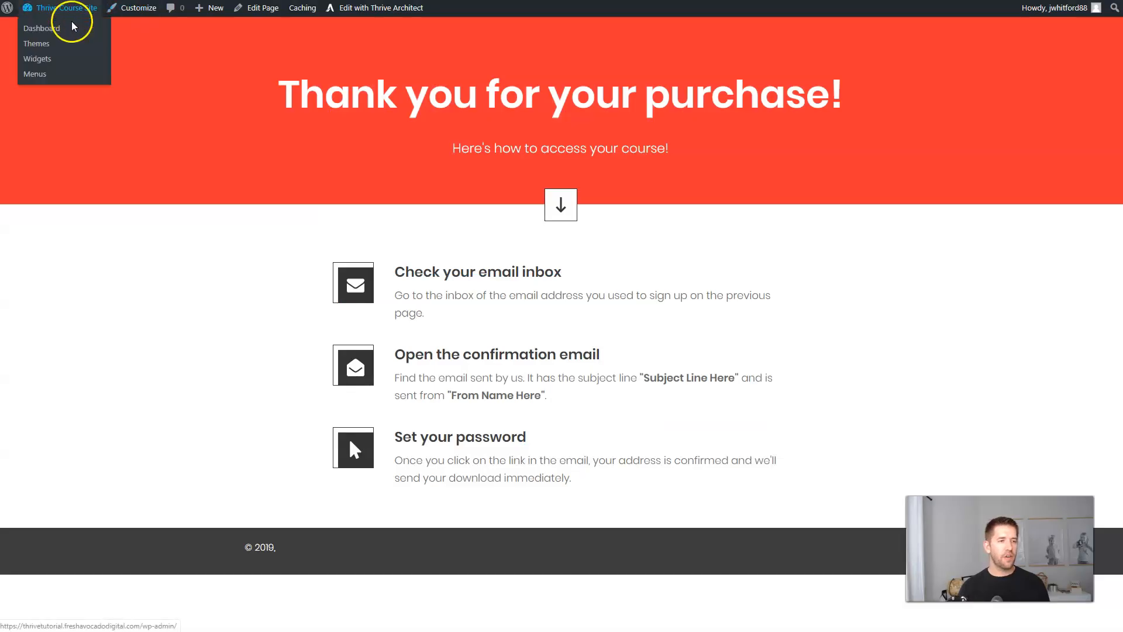
click(96, 61)
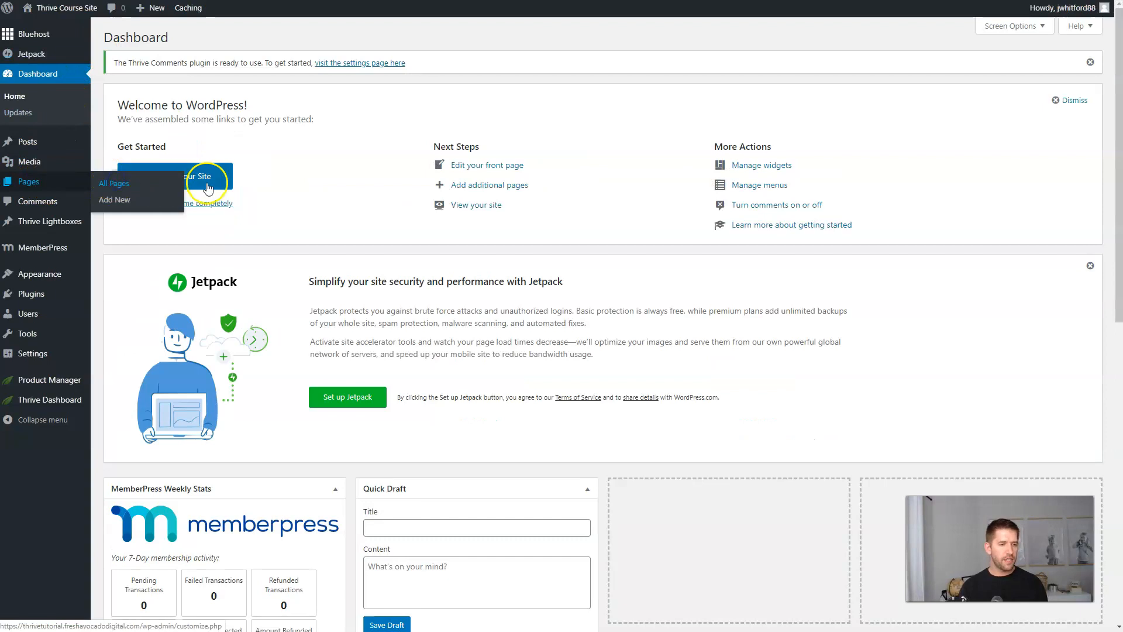
click(108, 181)
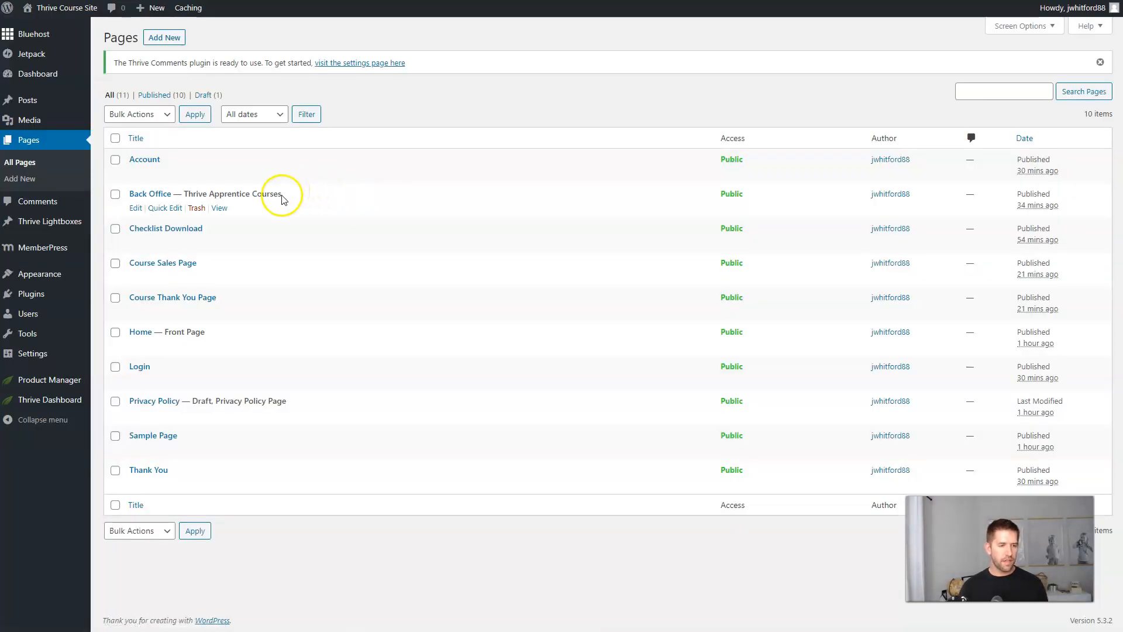
click(219, 276)
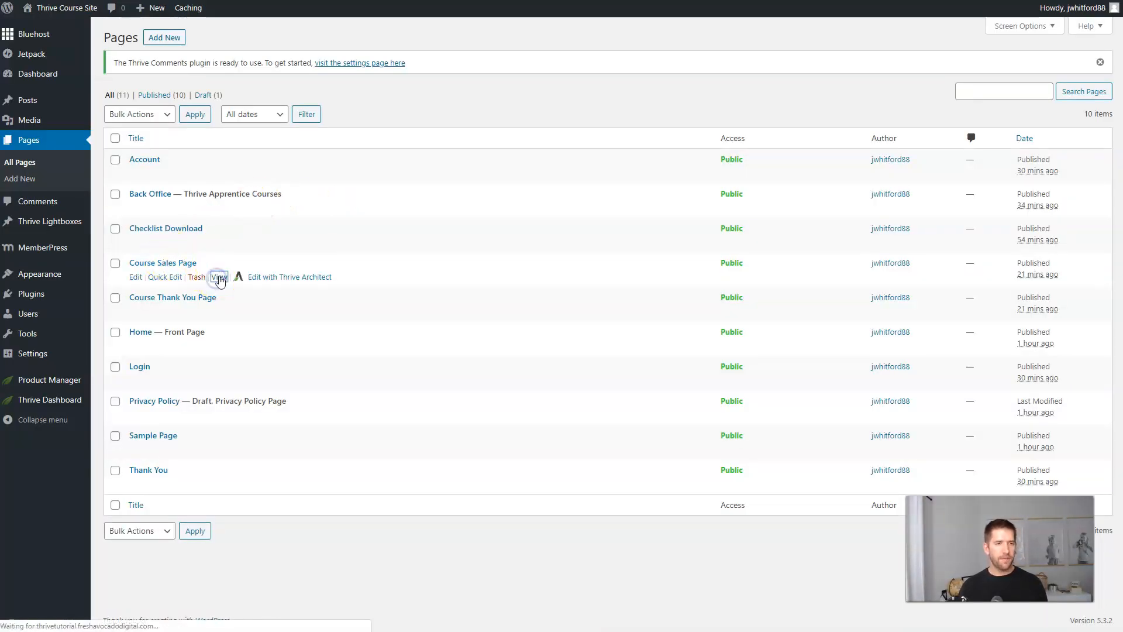
scroll(900, 219, down, 7)
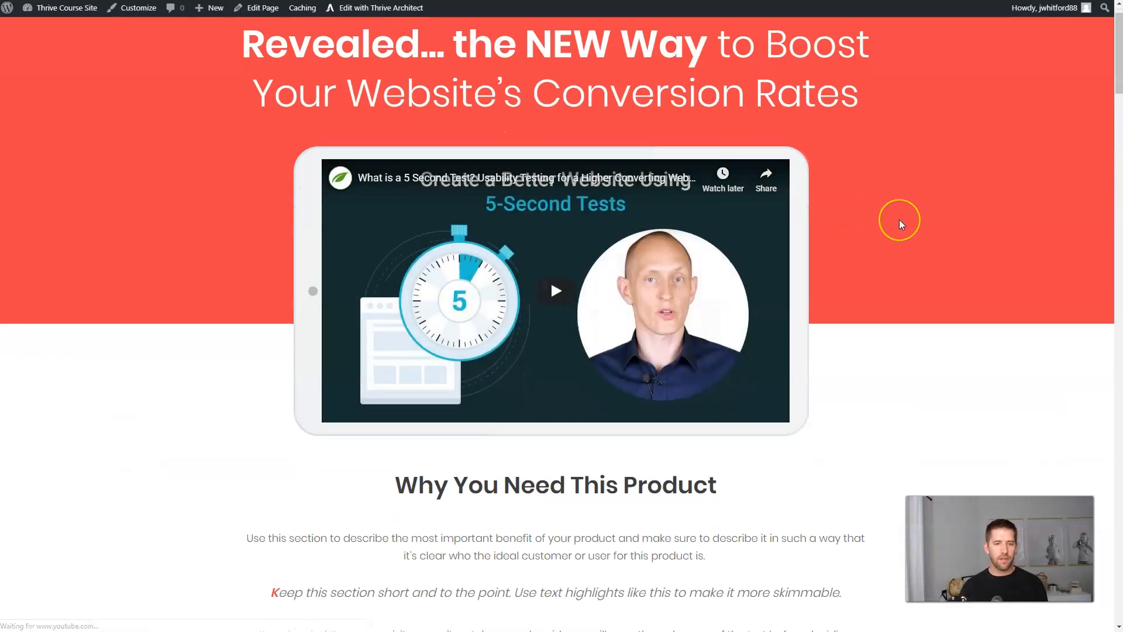
scroll(898, 220, down, 5)
scroll(665, 168, up, 4)
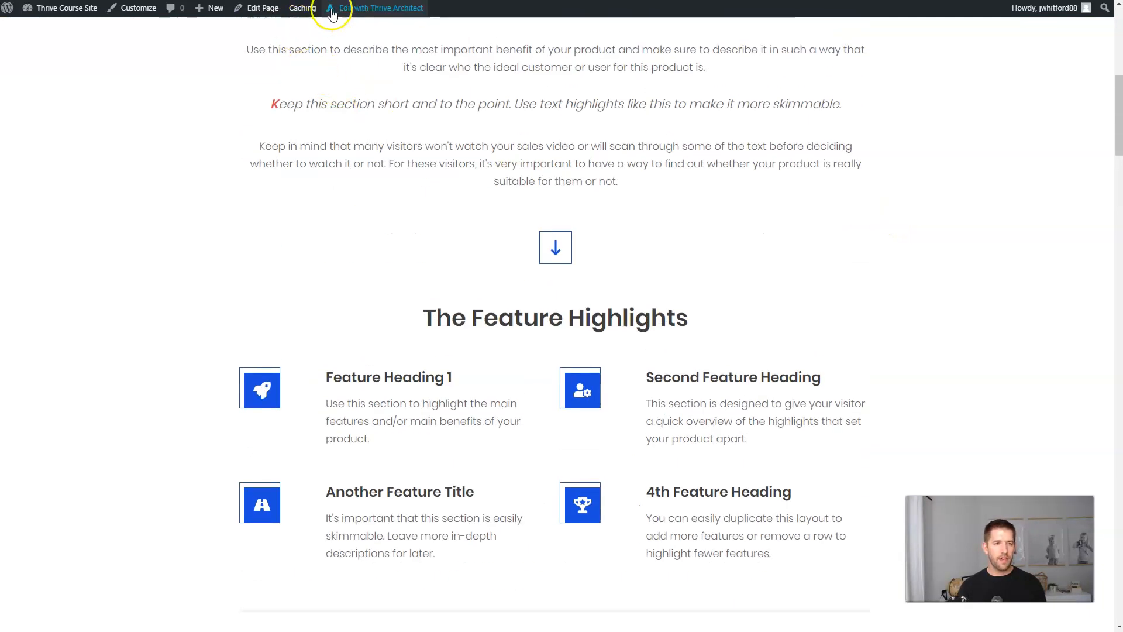
click(387, 9)
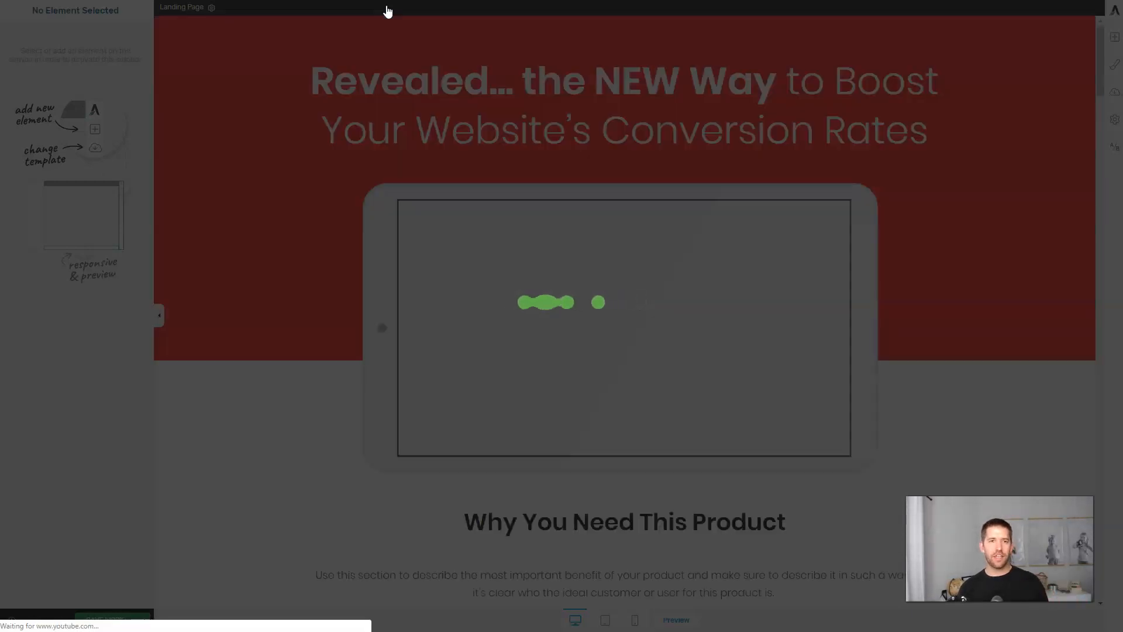
Link the Start Getting Results buttons to sales.incomemesh.com/dentist-course/ and save the page.
drag(1101, 47, 1092, 202)
click(376, 324)
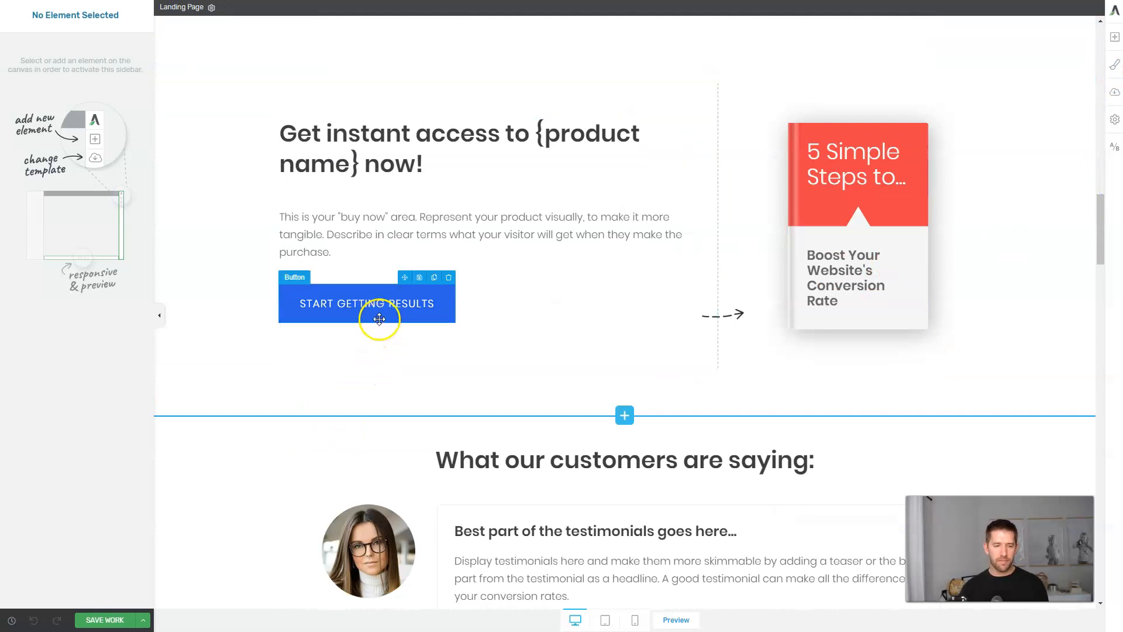
click(25, 375)
key(ctrl+v)
scroll(579, 384, down, 3)
scroll(578, 385, down, 20)
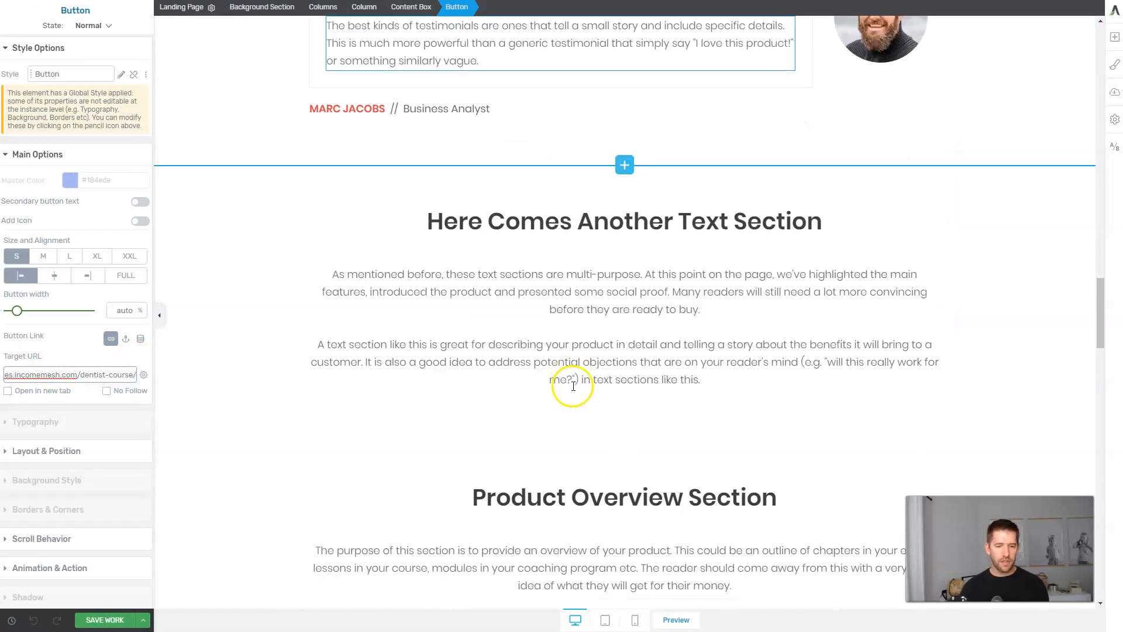
scroll(539, 379, down, 12)
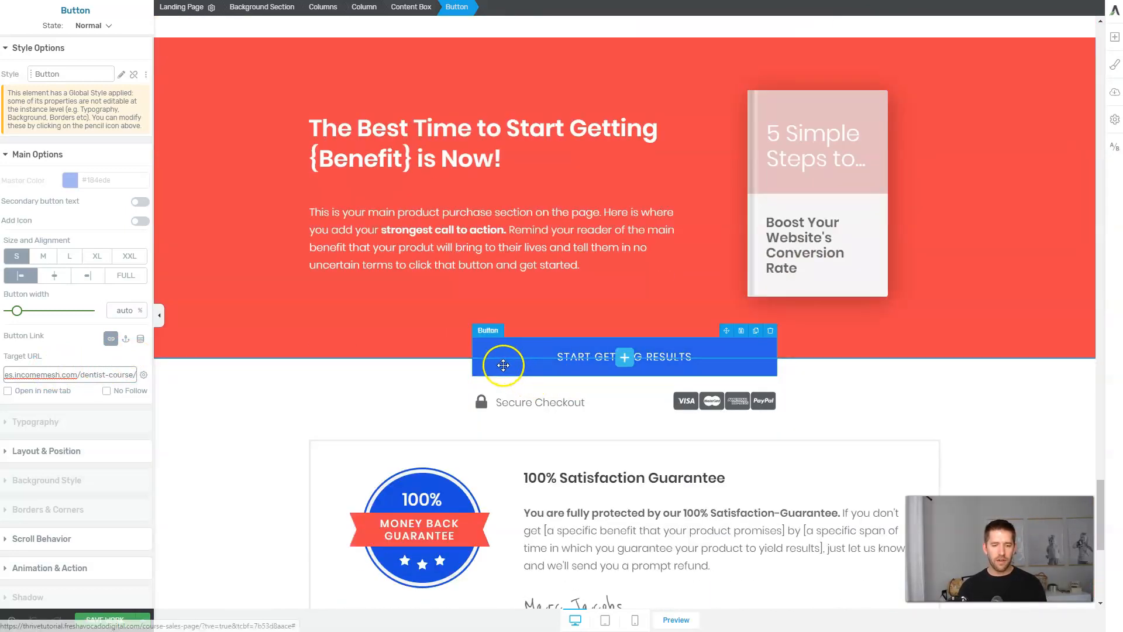
click(503, 365)
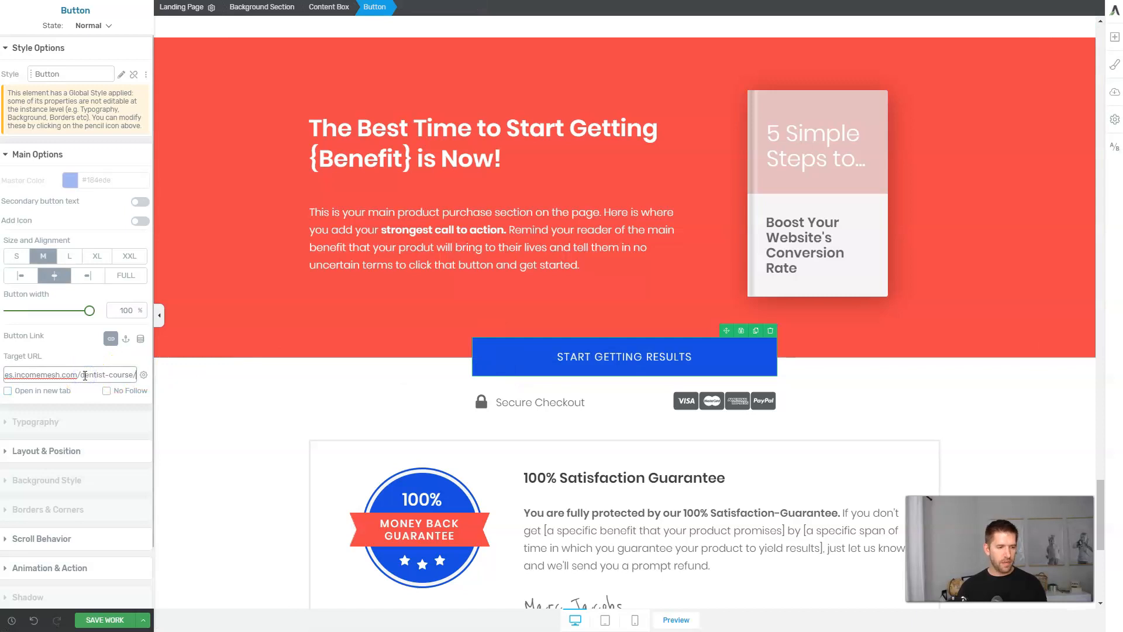
scroll(584, 400, down, 7)
click(143, 619)
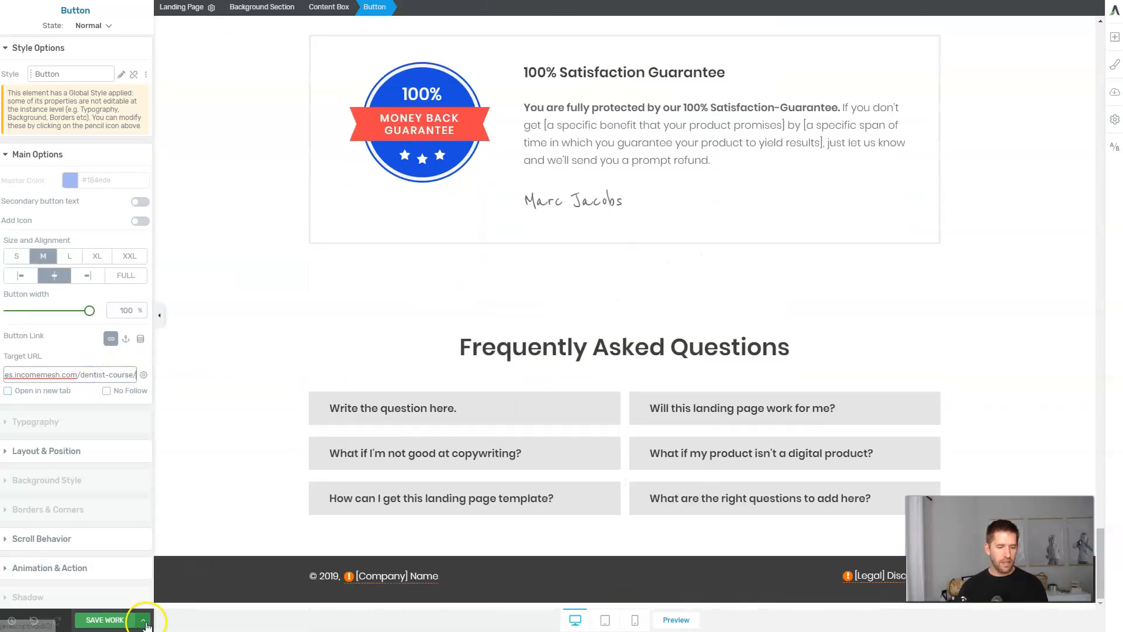
click(37, 571)
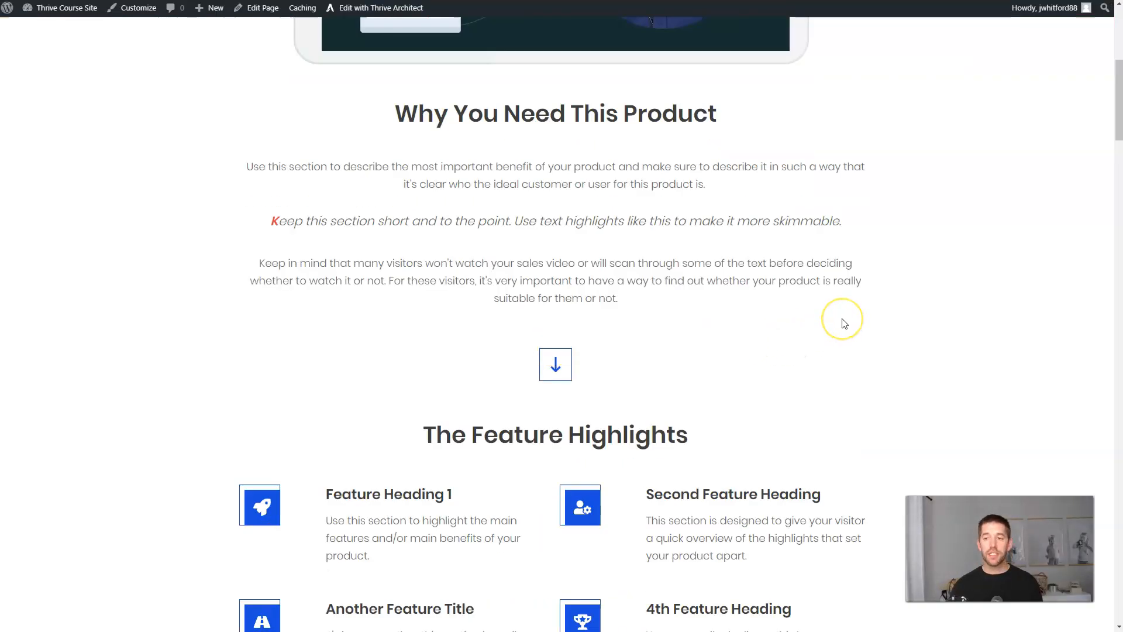
Load the Course Sales Page in an incognito window and follow Start Getting Results to the $97 checkout.
scroll(844, 323, up, 7)
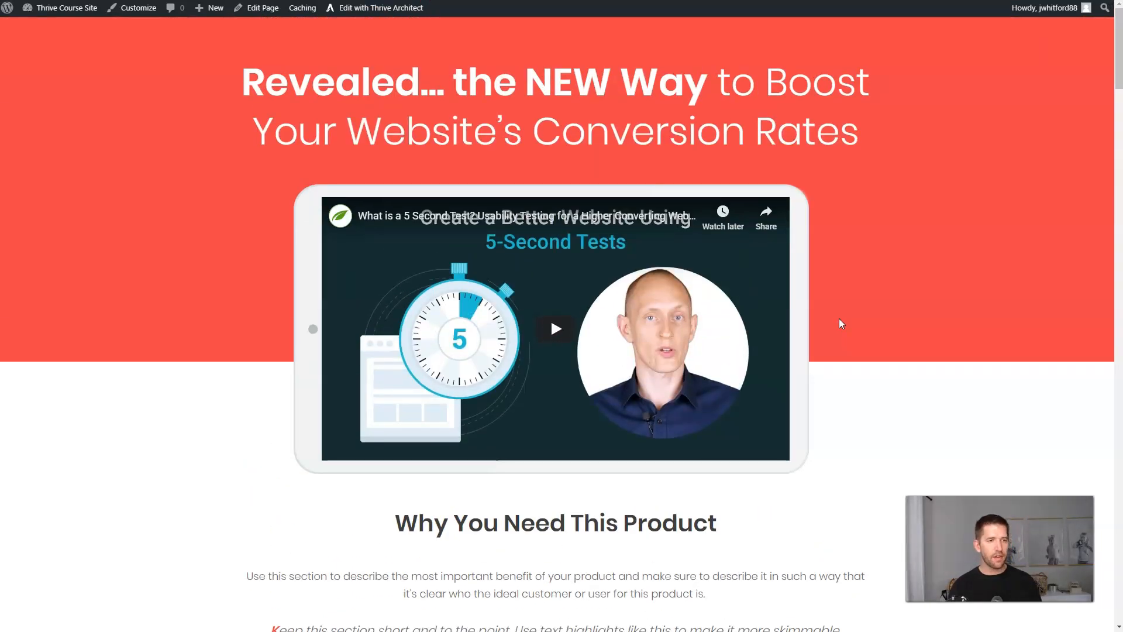
key(ctrl+shift+n)
text(https://thrivetutorial.freshavocadodigital.com/course-sales-page/)
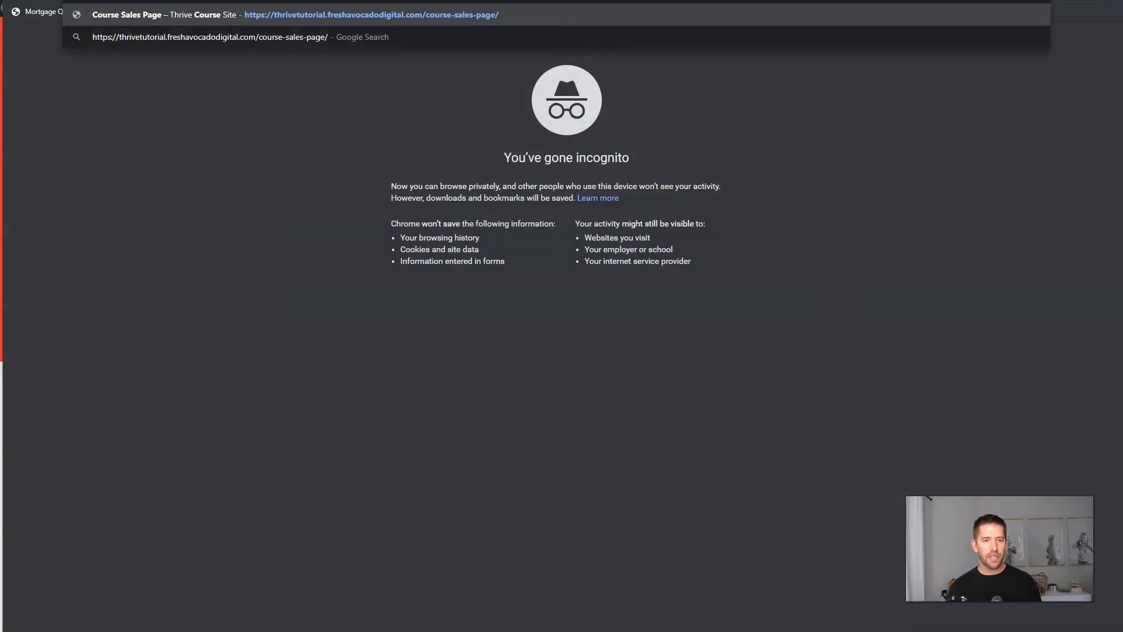
key(Return)
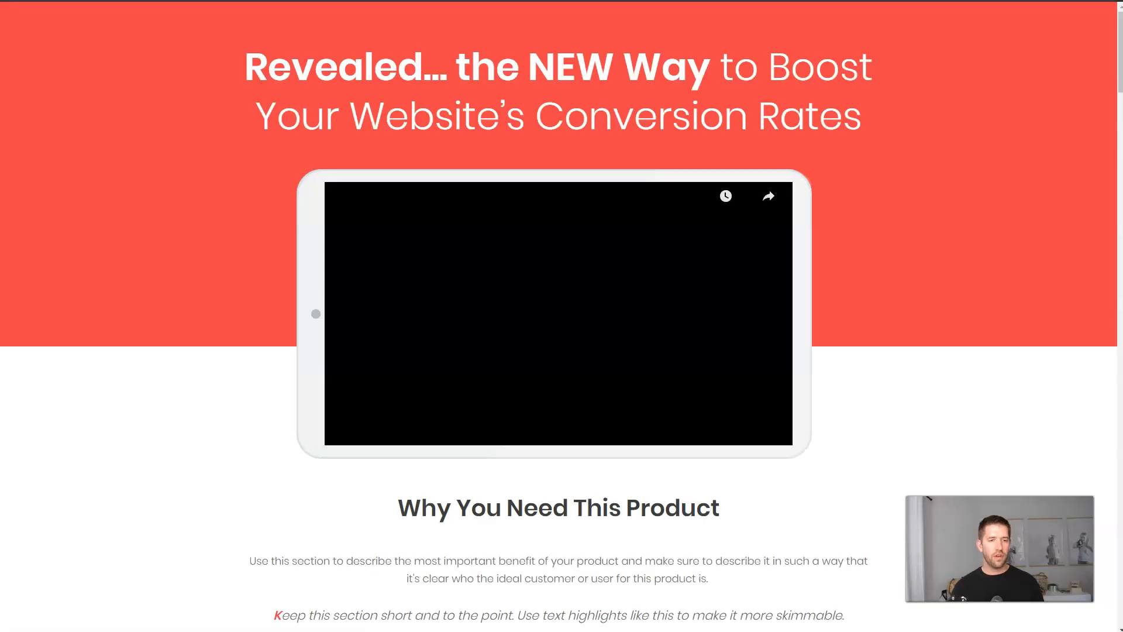
scroll(878, 111, down, 20)
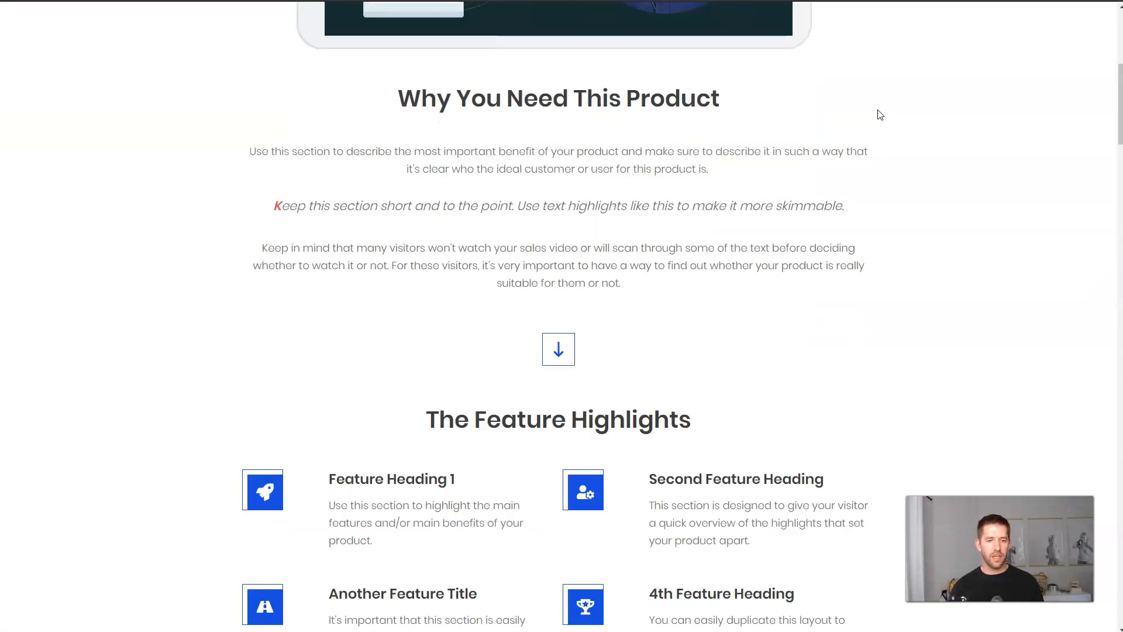
scroll(877, 117, down, 20)
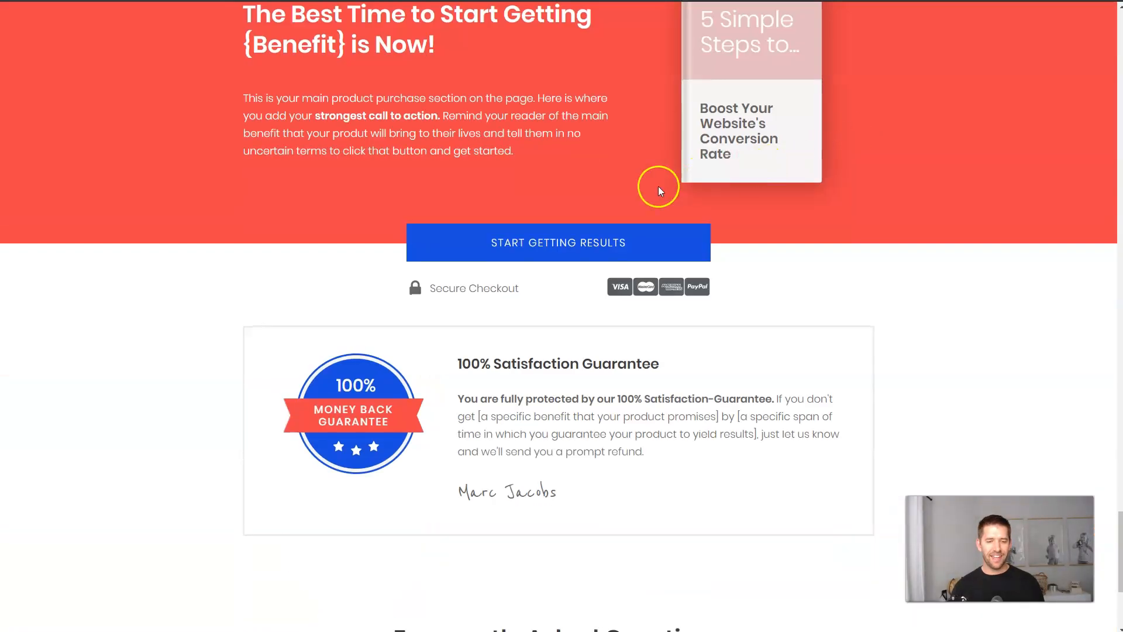
click(508, 246)
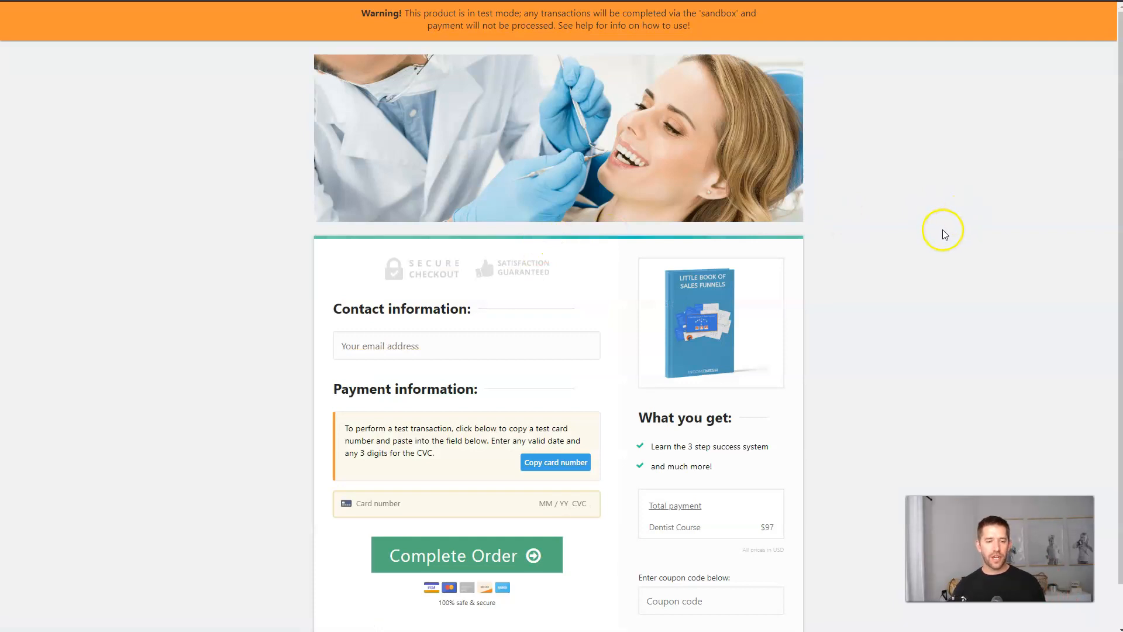
Buy the $97 Dentist Course in test mode with a test buyer email and the 4242 test card.
click(451, 345)
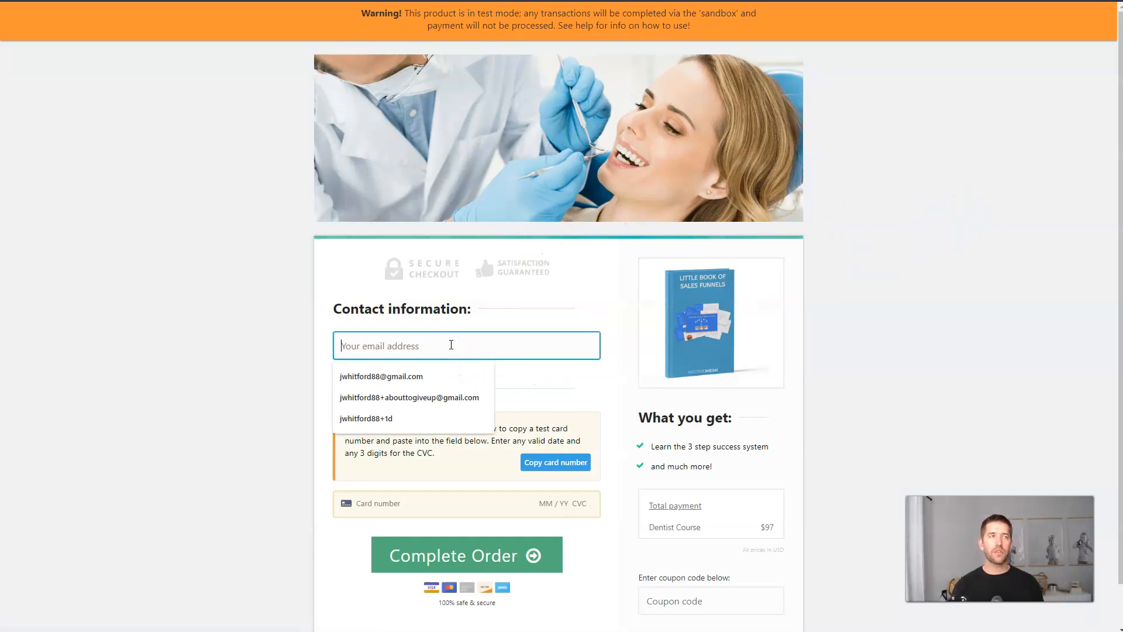
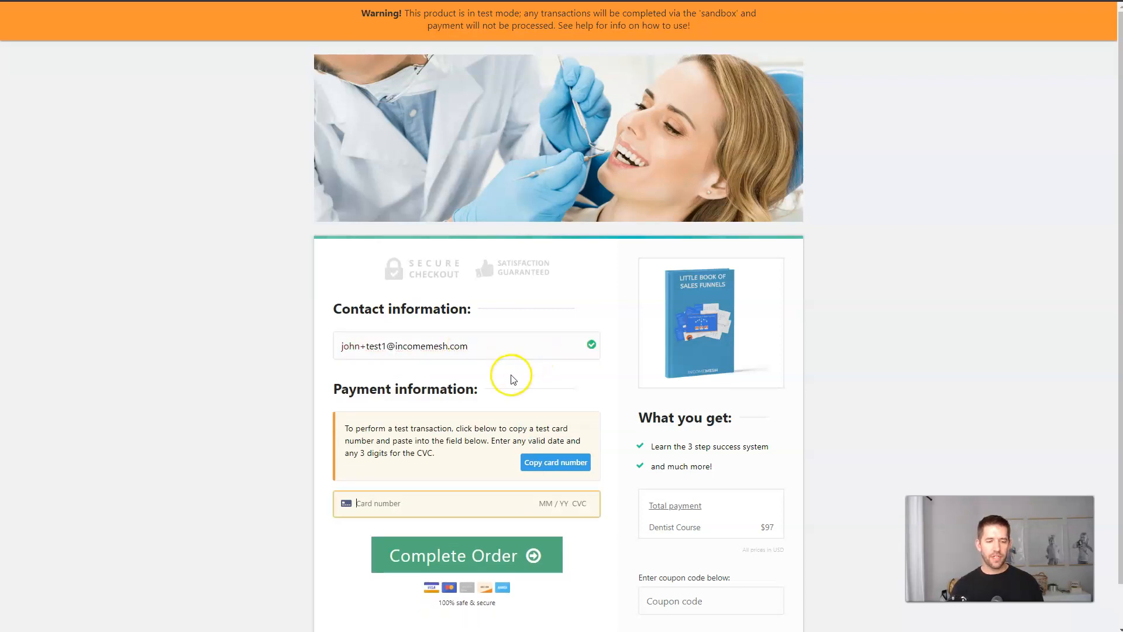
key(Tab)
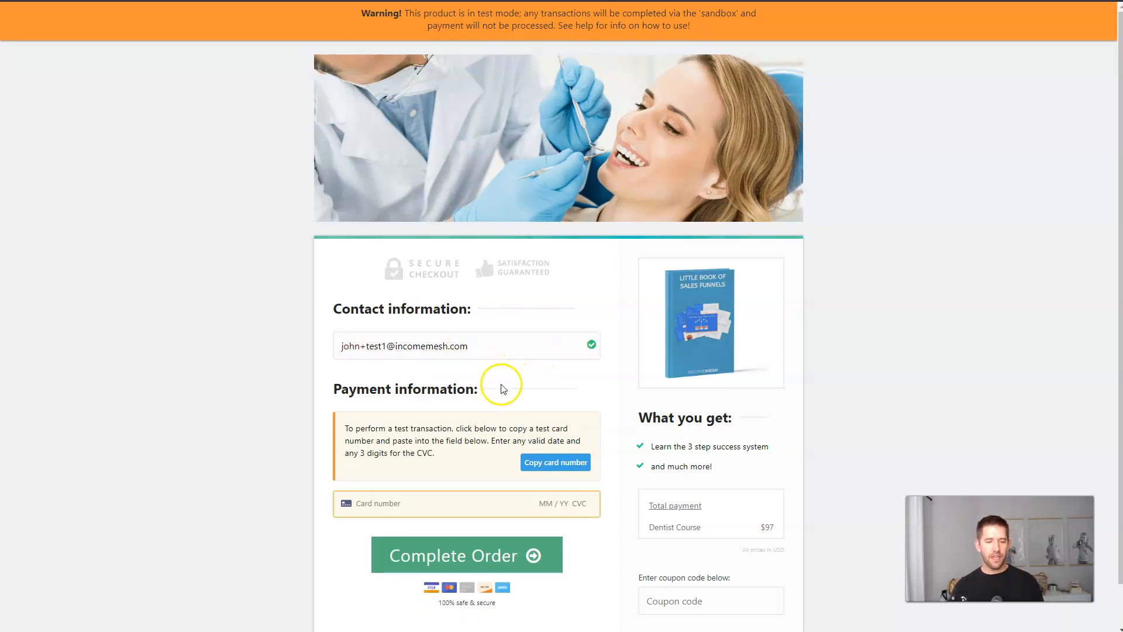
text(42424242 4242 4242)
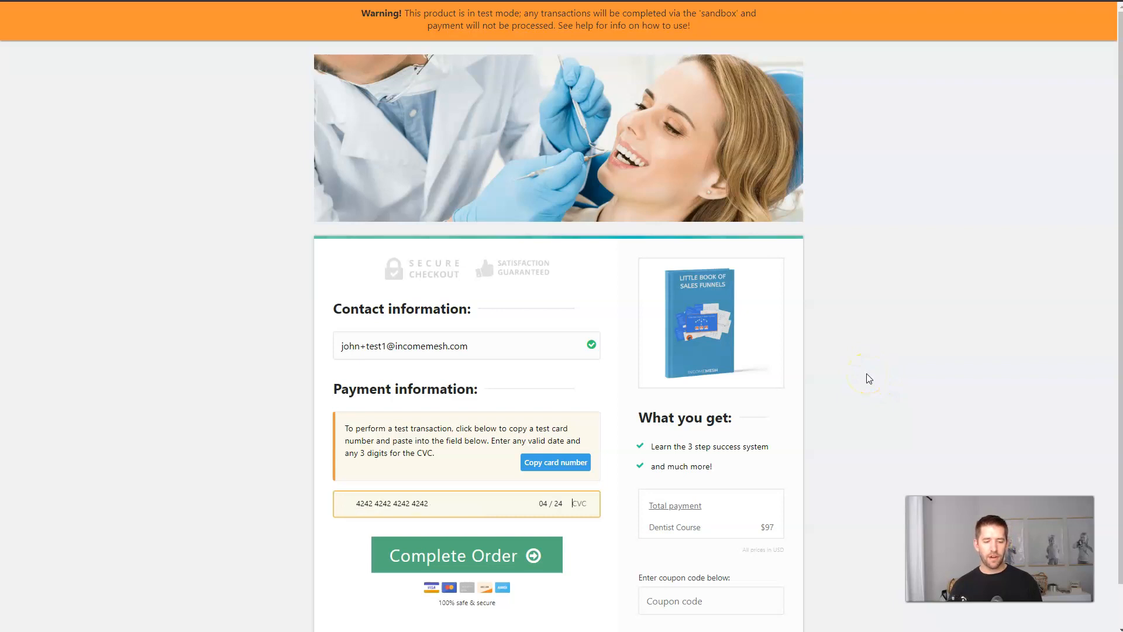
scroll(869, 379, down, 1)
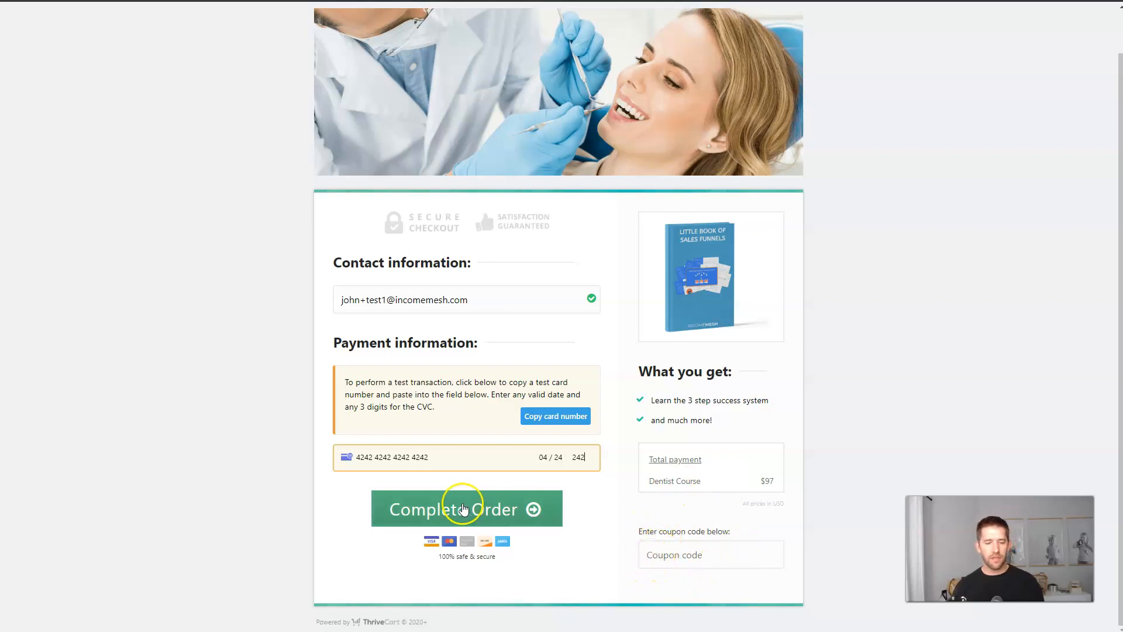
click(460, 506)
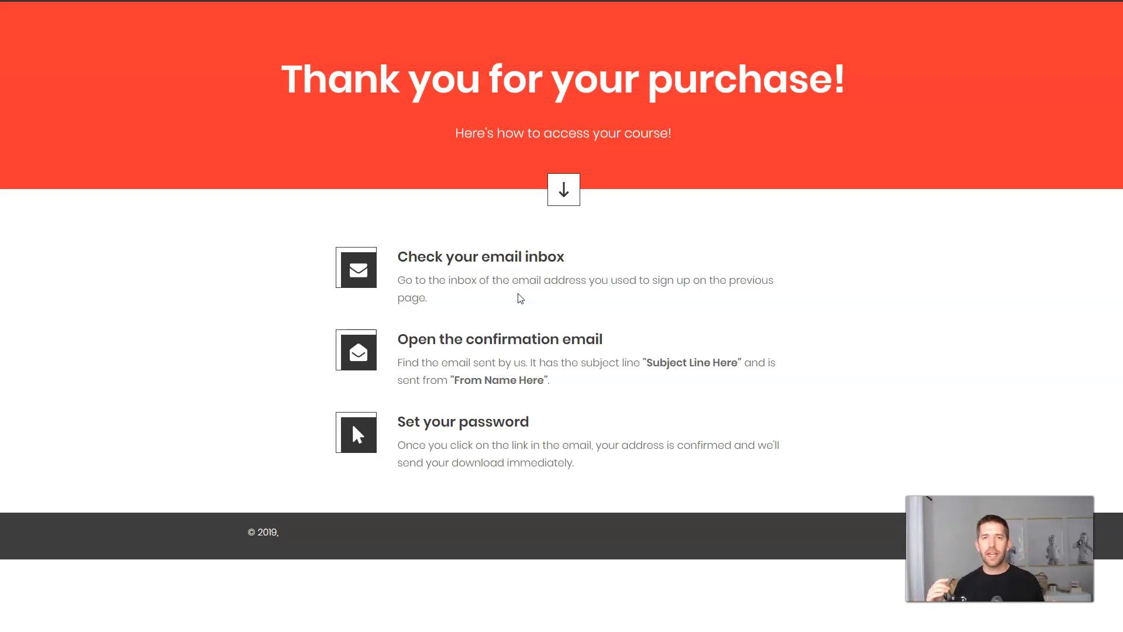
click(536, 249)
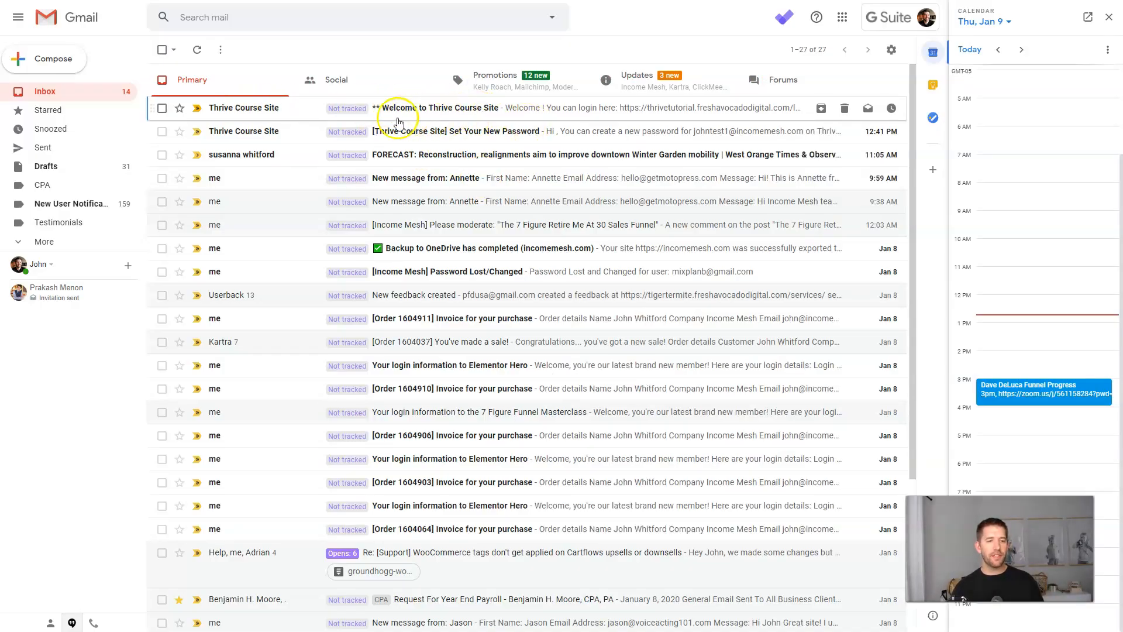
Read the Welcome to Thrive Course Site email's password line, then return to the inbox.
click(436, 114)
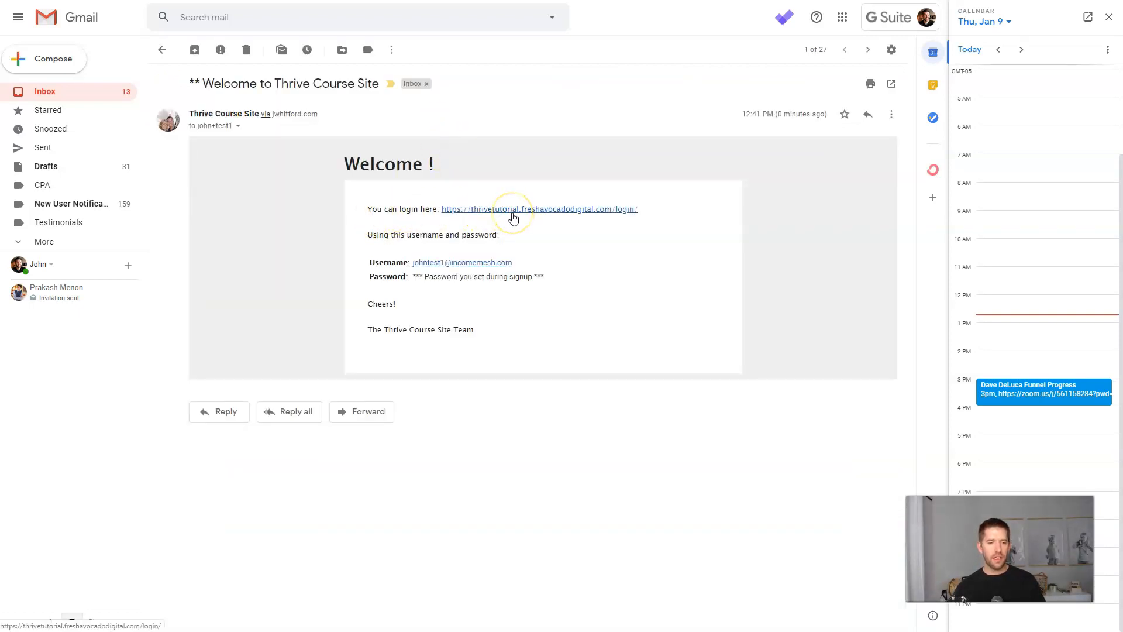
drag(414, 276, 545, 284)
click(556, 281)
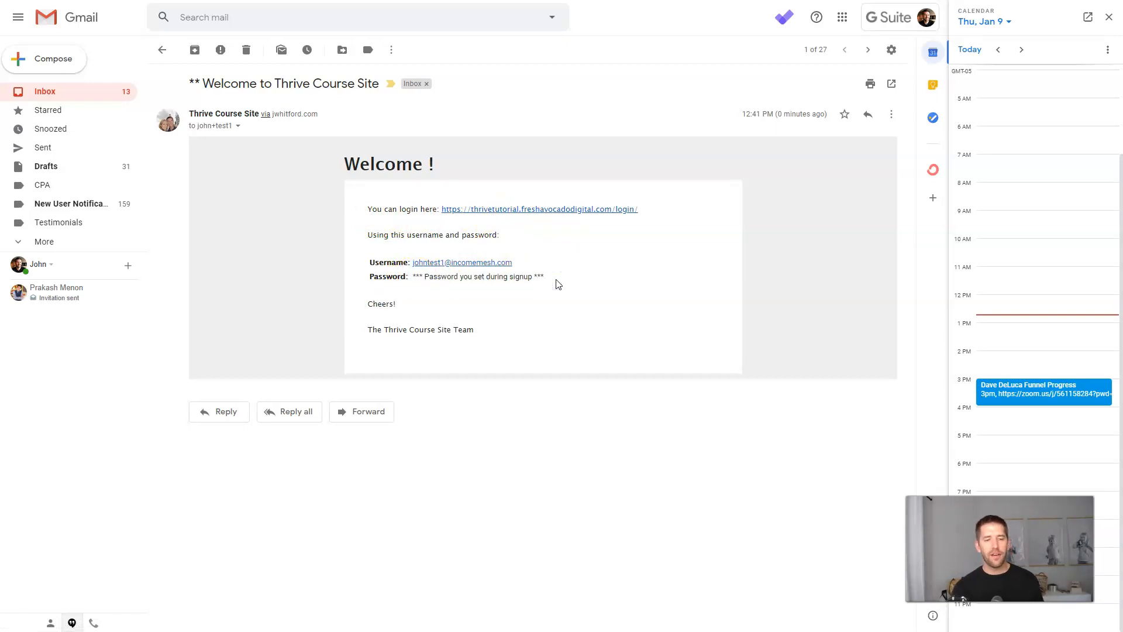
click(553, 281)
click(537, 181)
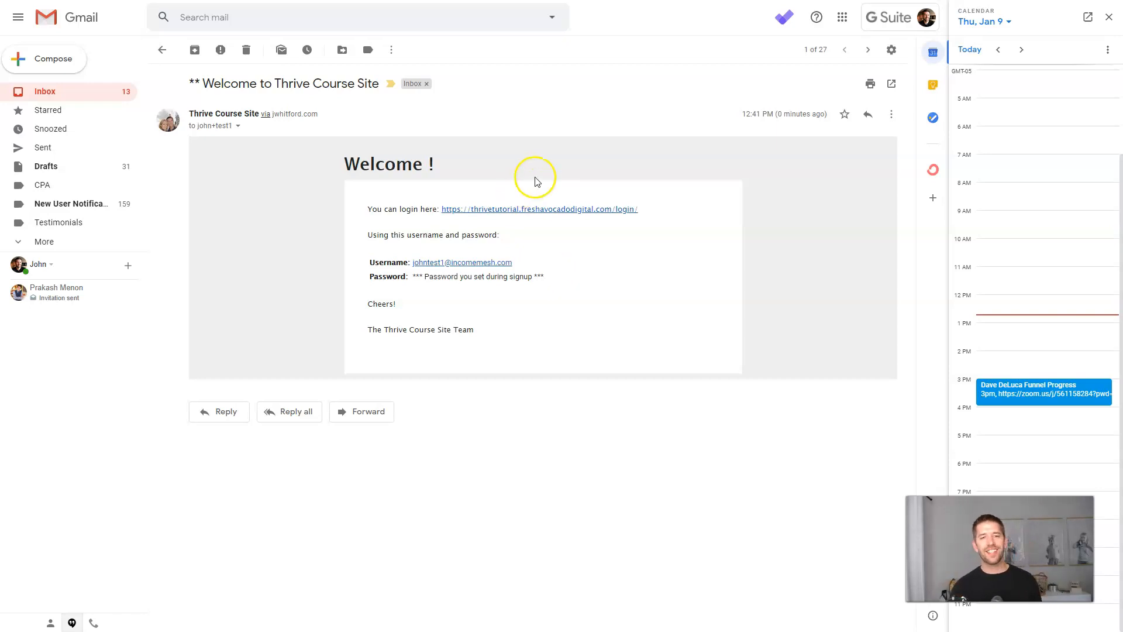
key(alt+Left)
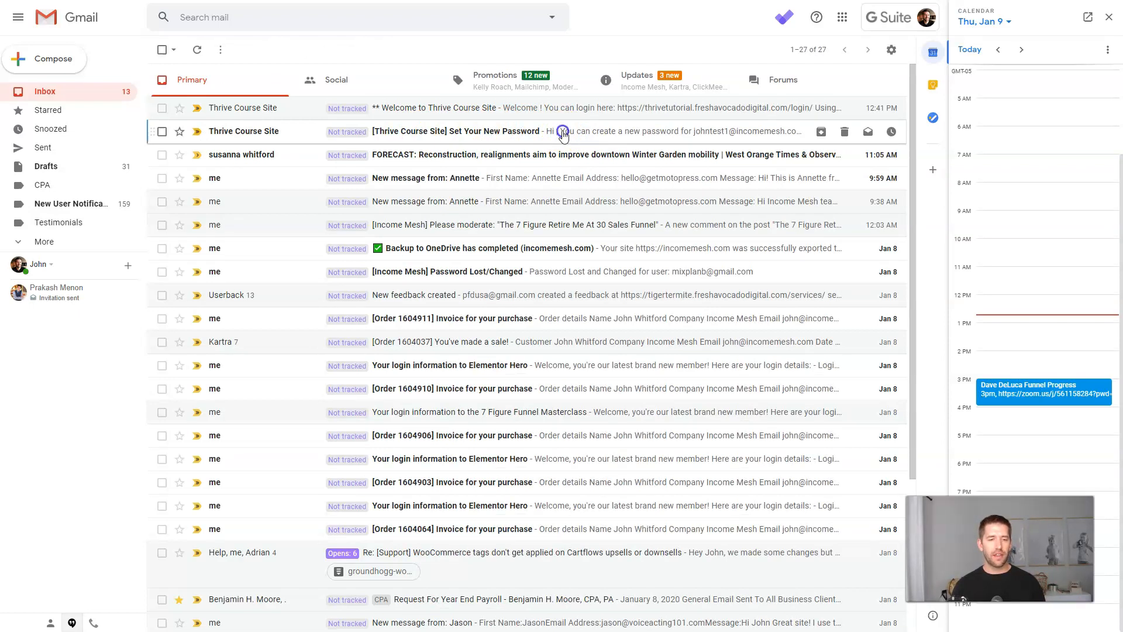
Open the Set Your New Password email's reset link in an incognito window.
click(562, 132)
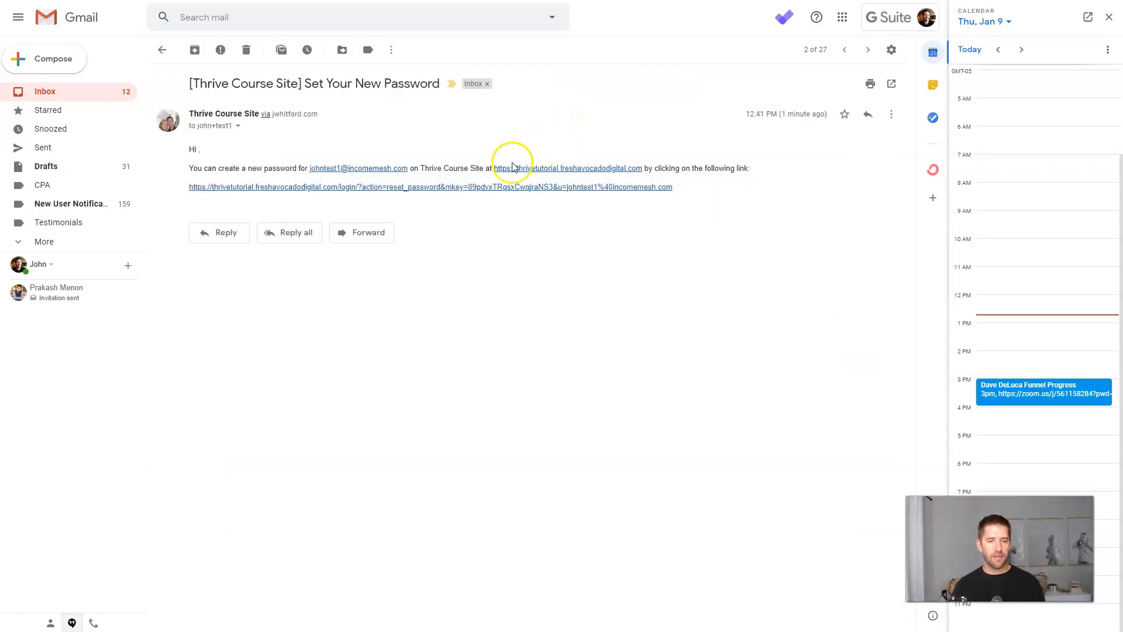
right_click(462, 188)
click(501, 227)
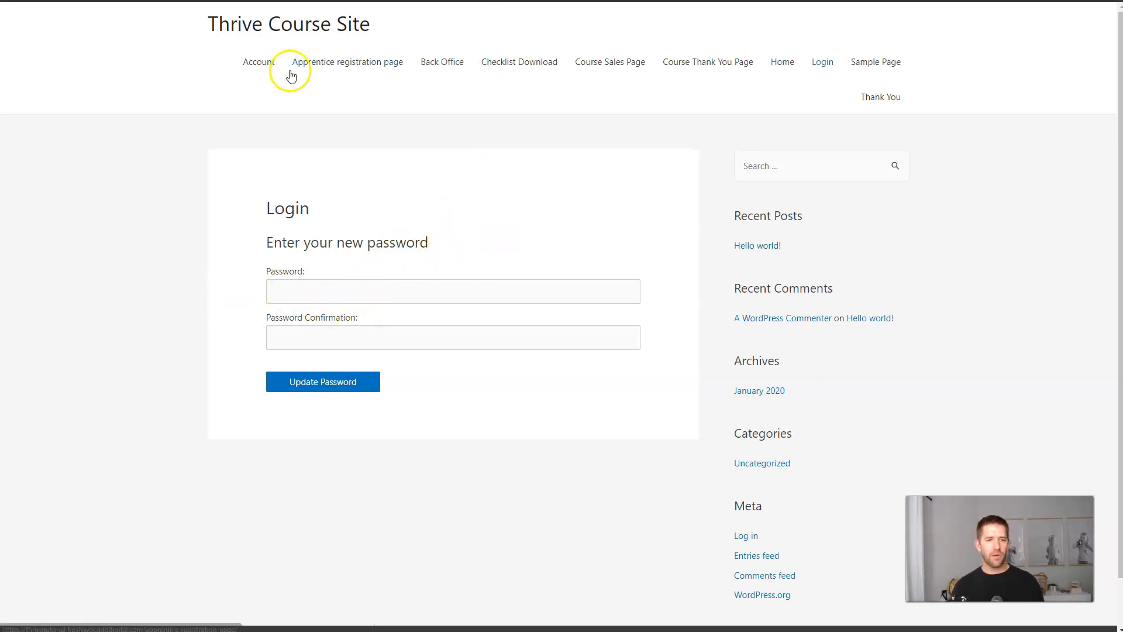
Enter and confirm the student's new password, update it, then return to the course admin window.
click(342, 291)
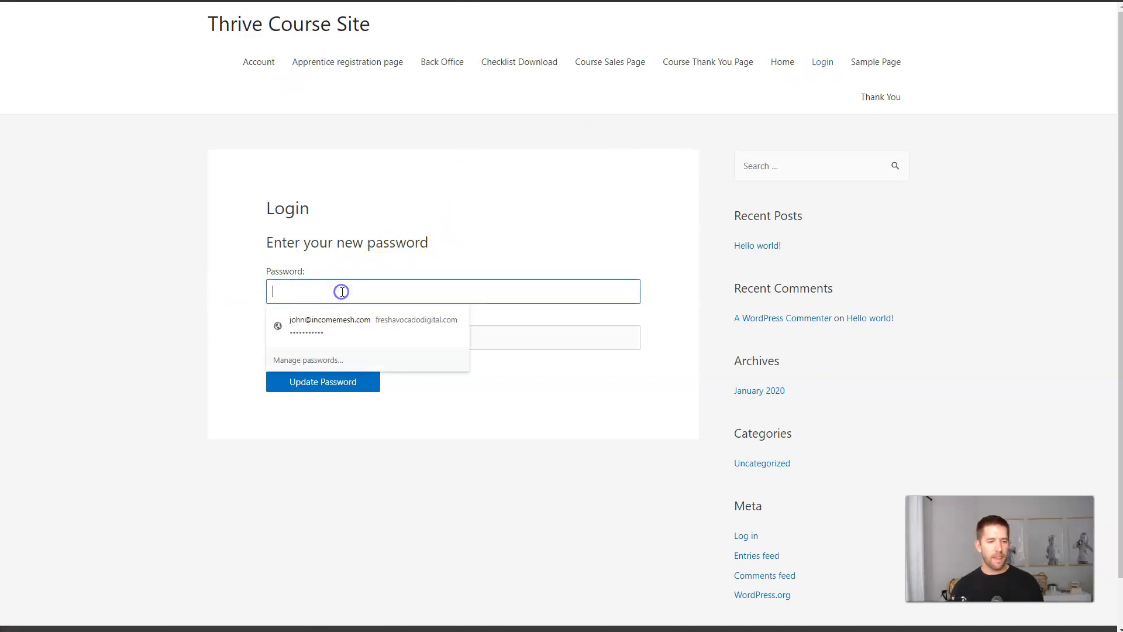
text(password)
key(Tab)
text(password)
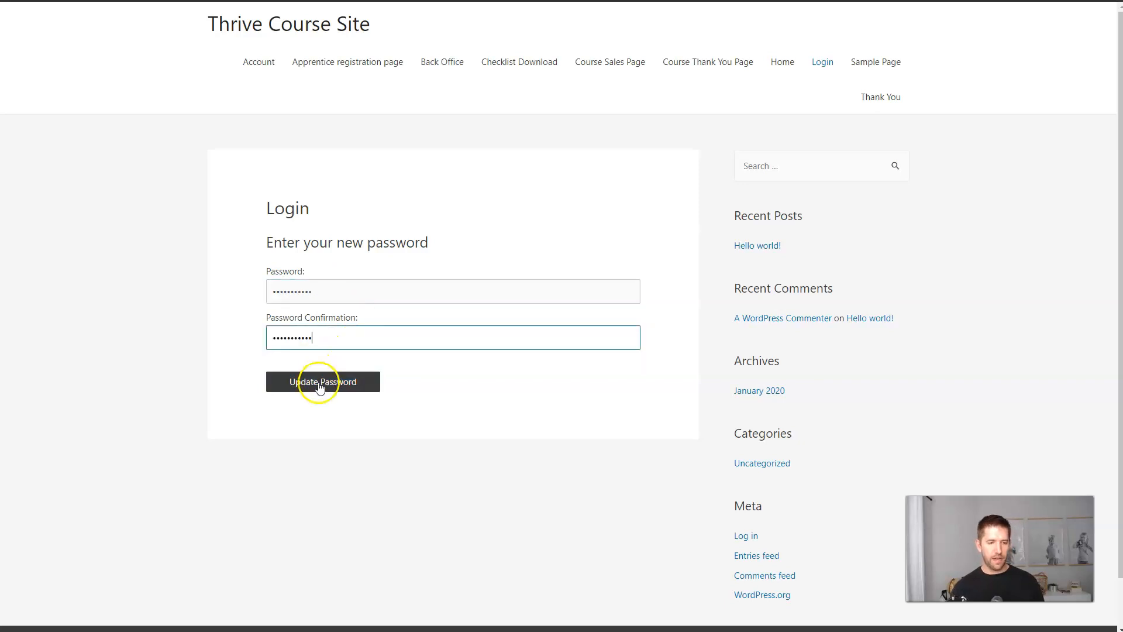
click(320, 381)
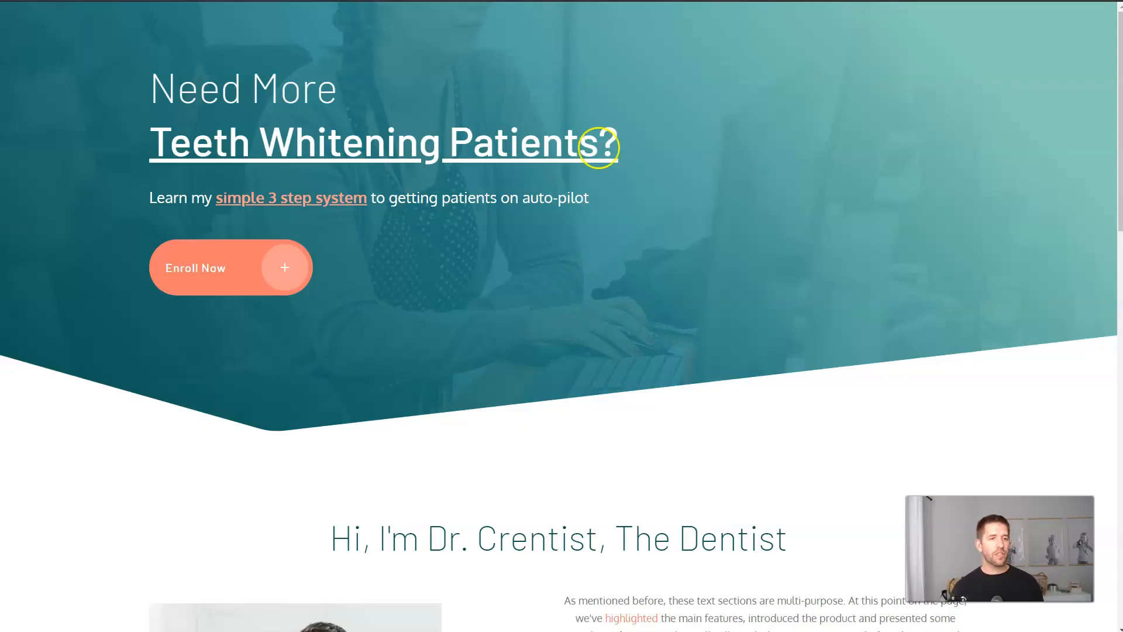
click(462, 120)
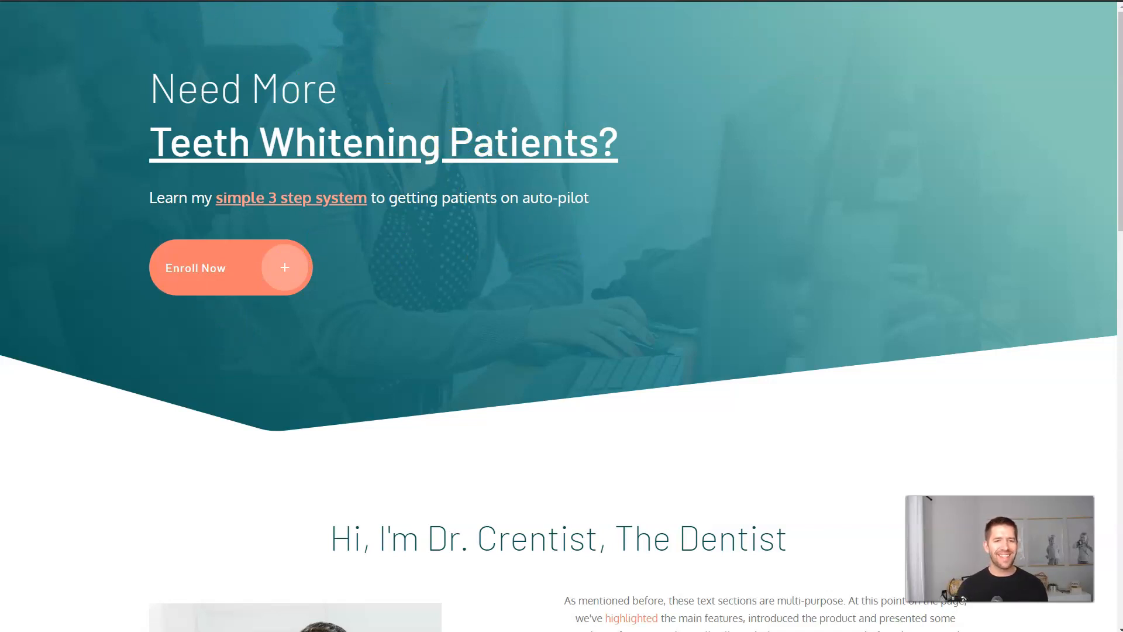
key(alt+Tab)
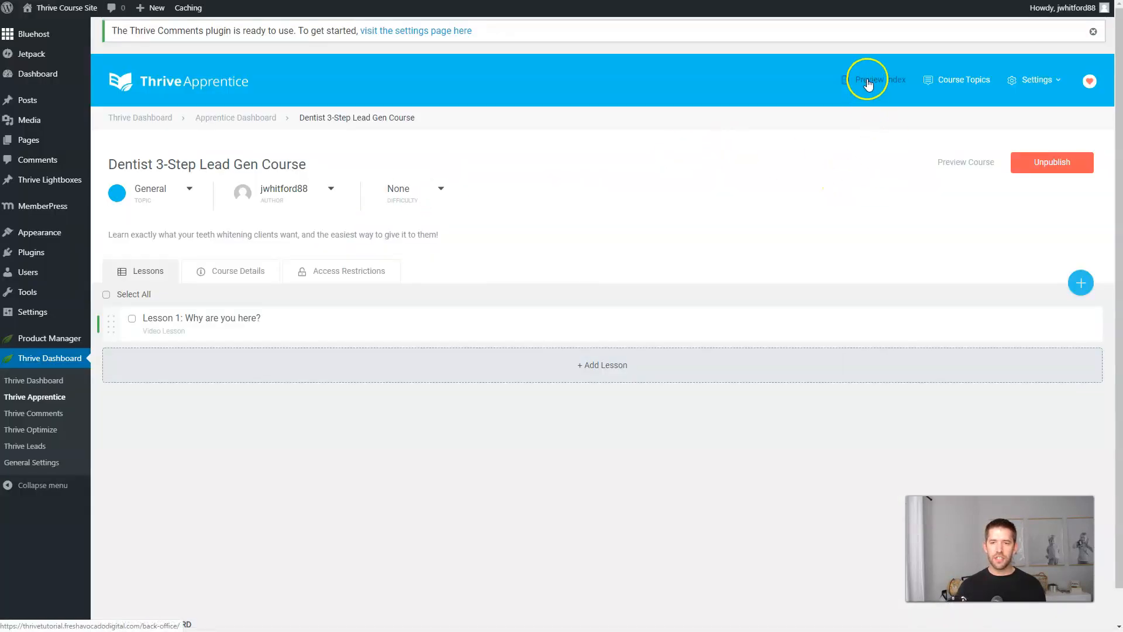
Copy the course's Preview Index link and load it in the student's incognito window.
right_click(868, 84)
click(905, 167)
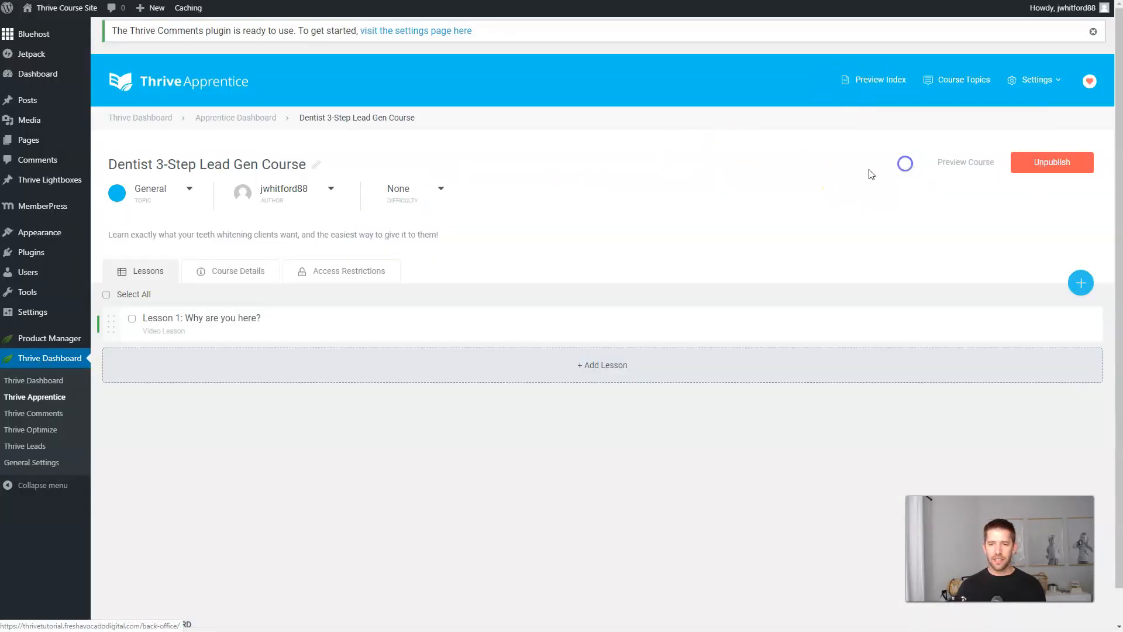
key(alt+Tab)
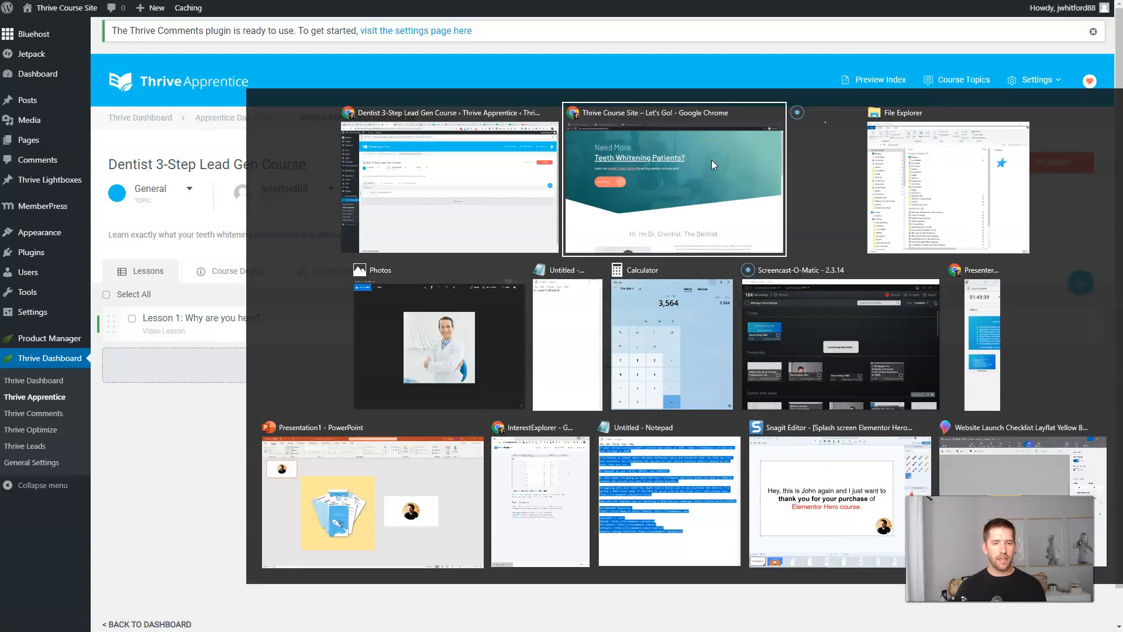
click(711, 159)
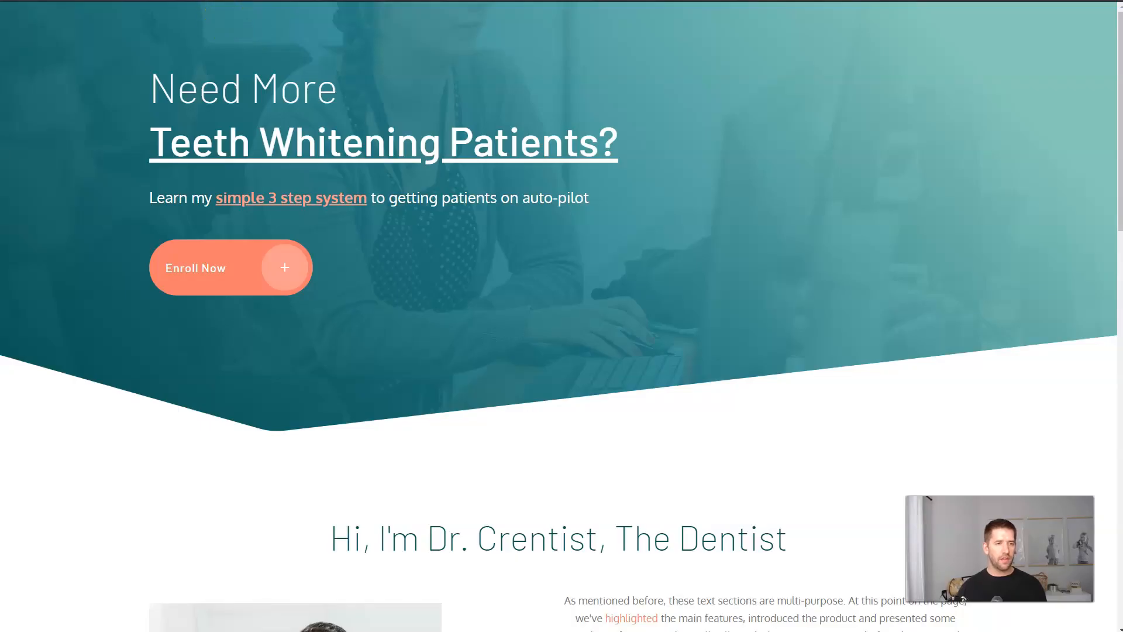
key(ctrl+l)
key(ctrl+v)
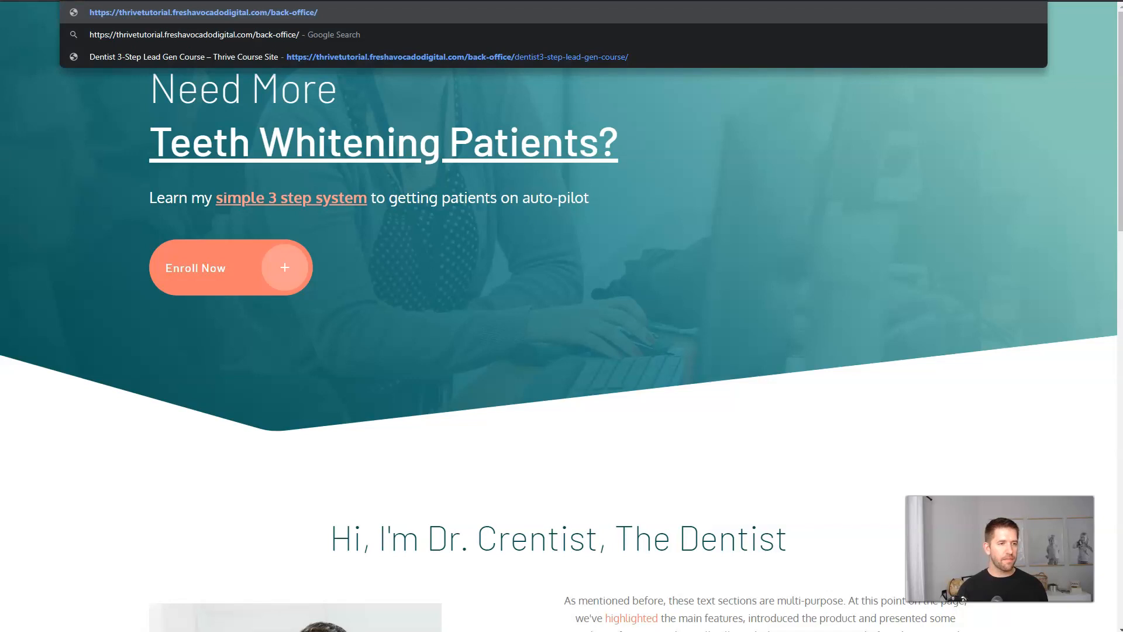
key(Return)
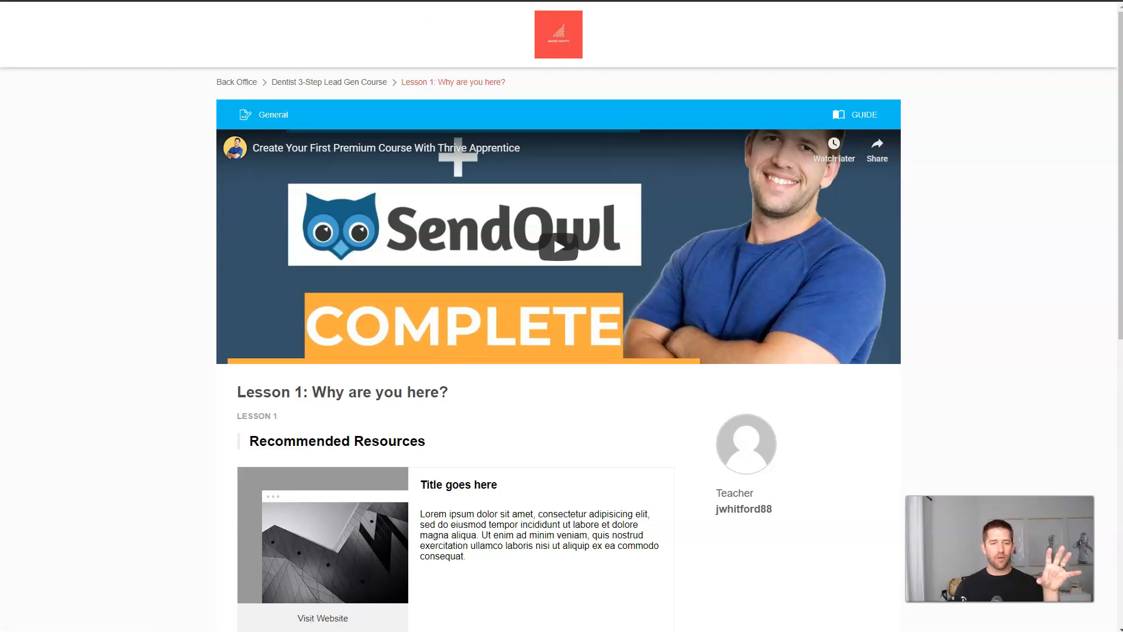
Review Lesson 1, go back to the home page via the logo, and exit full screen.
scroll(158, 75, down, 6)
scroll(554, 179, down, 4)
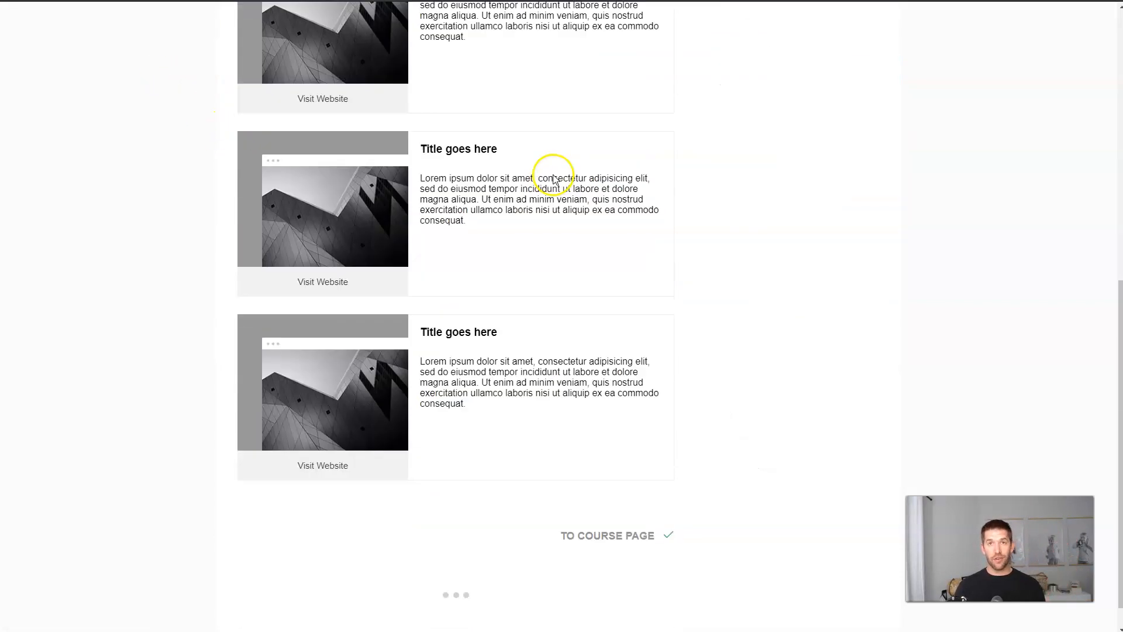
scroll(556, 168, up, 10)
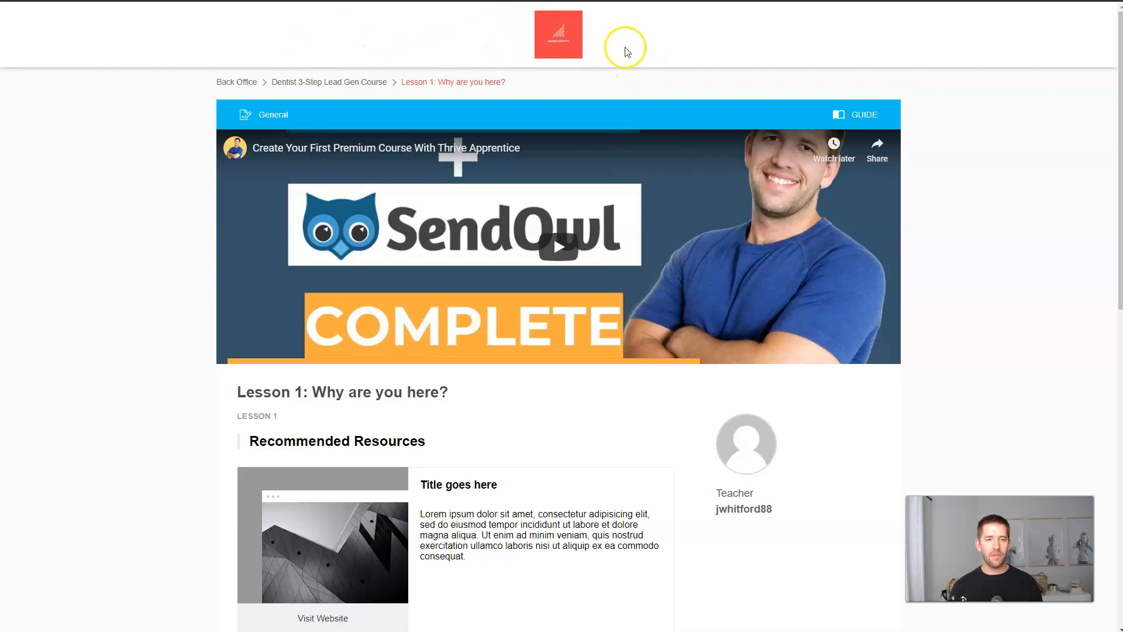
click(566, 31)
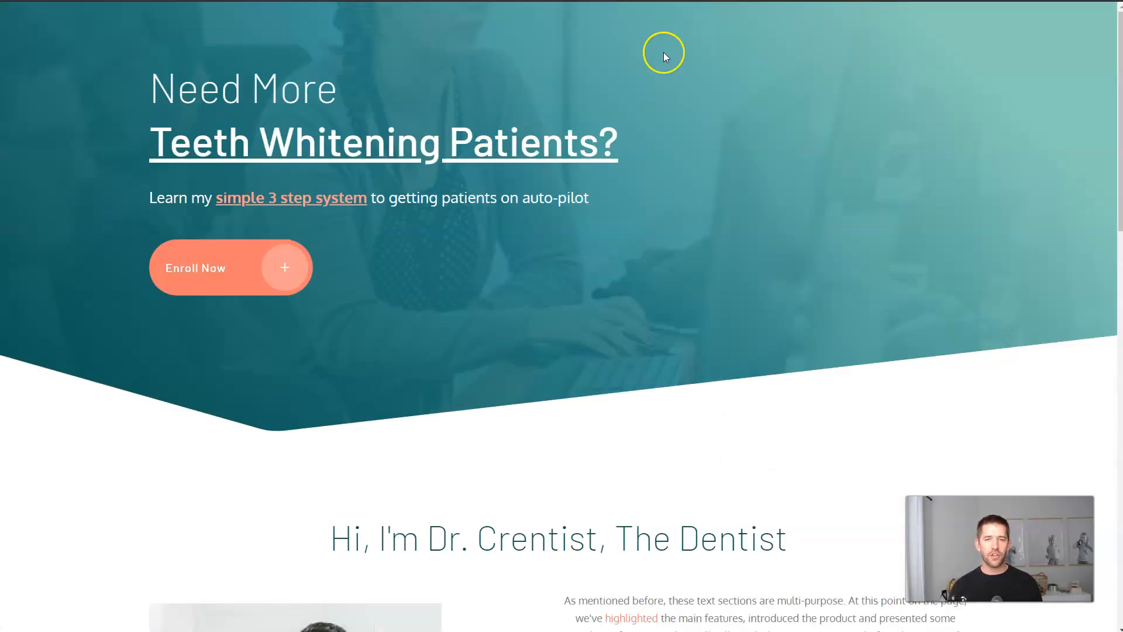
key(F11)
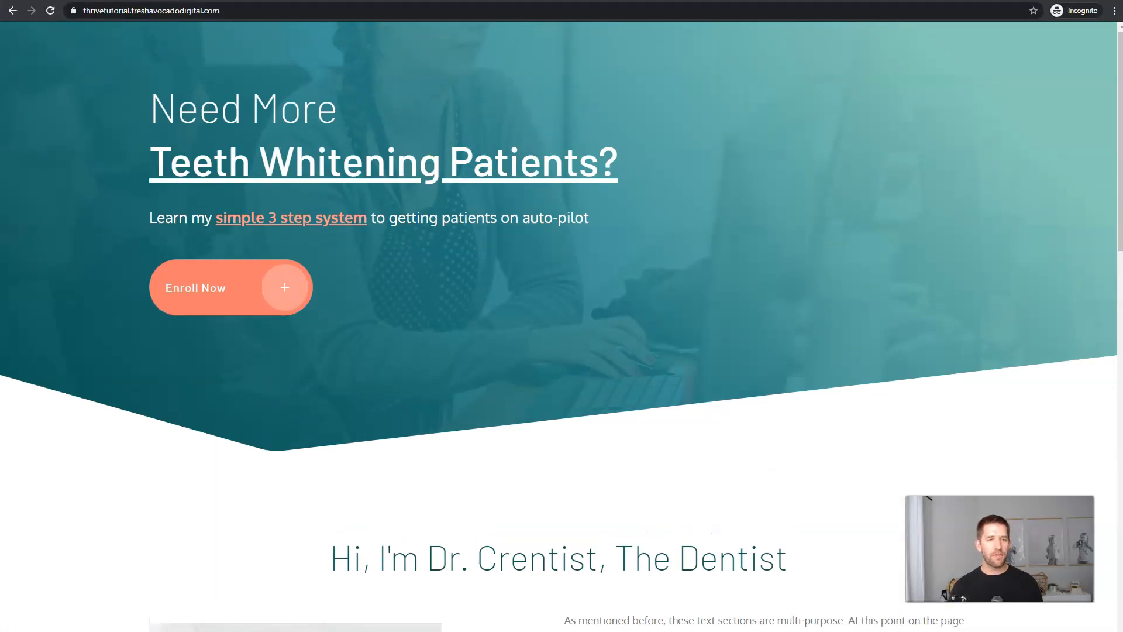
Create a menu named Front Menu assigned to the primary location.
click(521, 42)
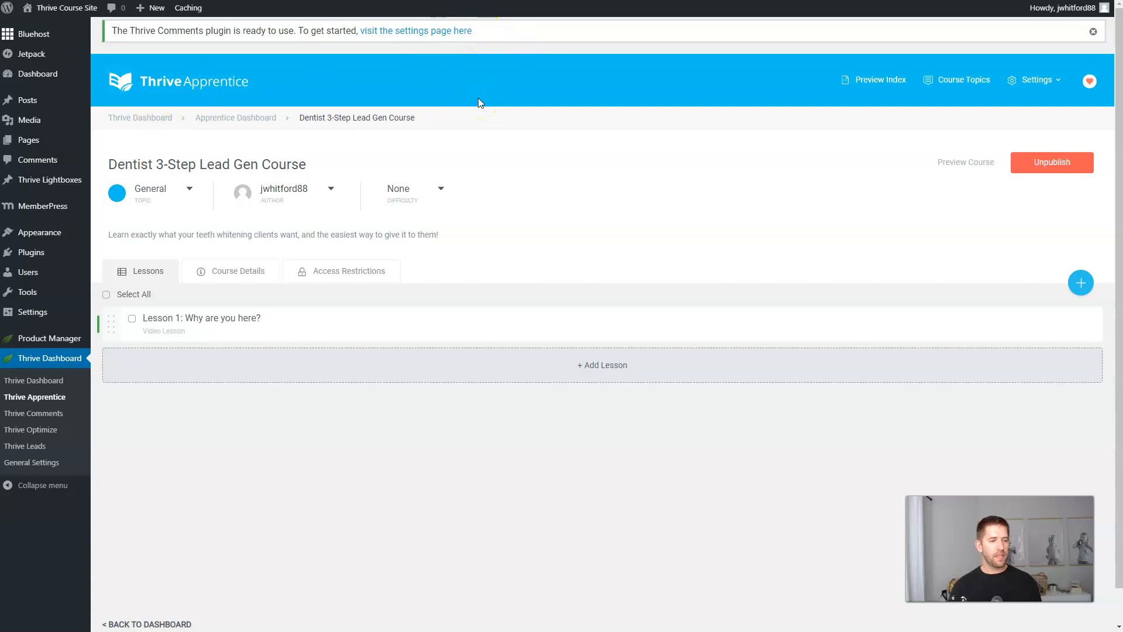
mouse_move(32, 234)
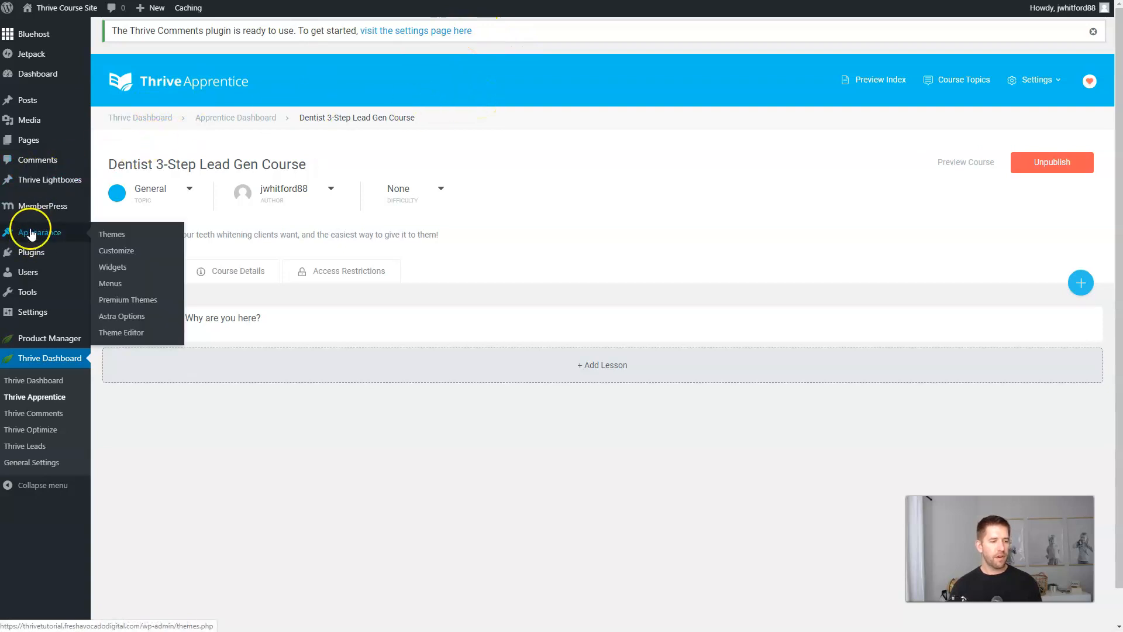
click(119, 285)
click(445, 209)
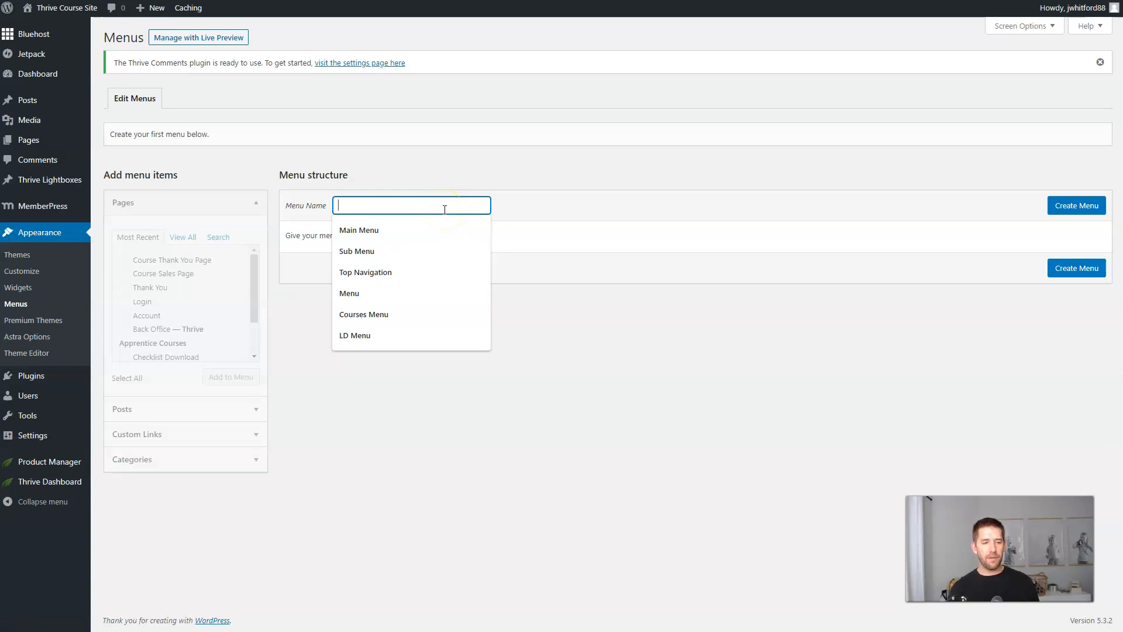
text(Front Menu)
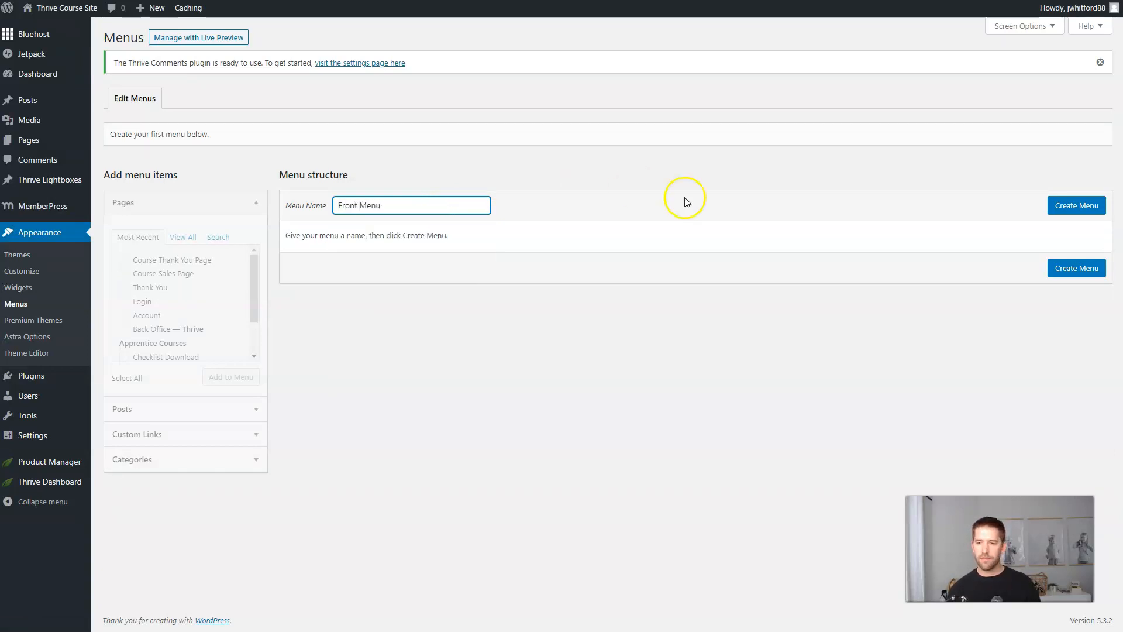
click(1075, 206)
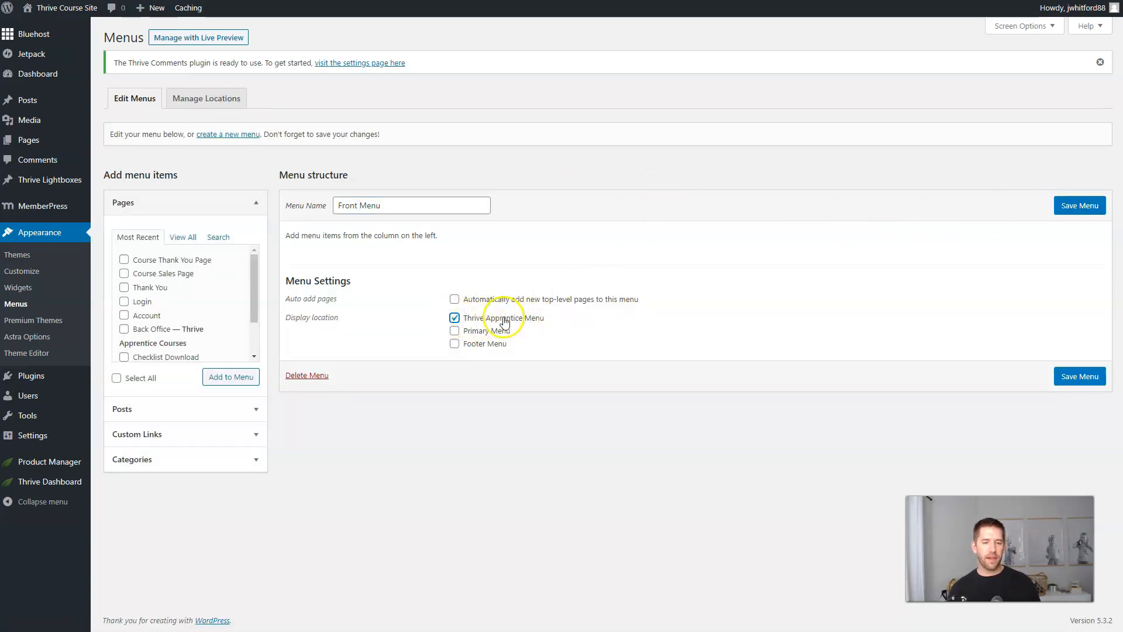
click(469, 331)
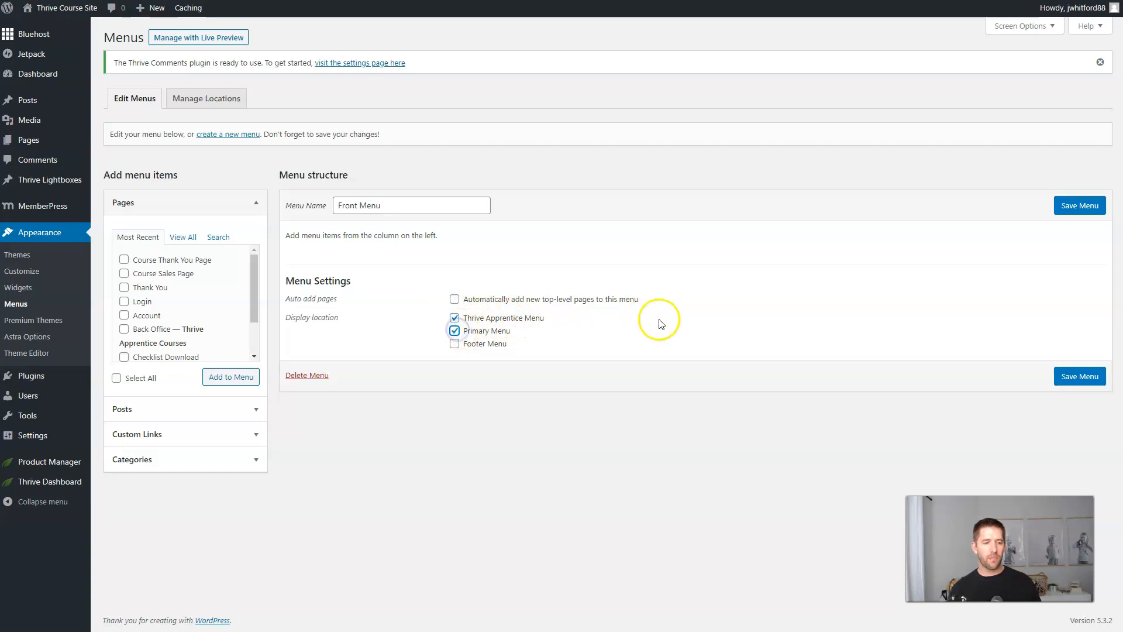
click(1074, 208)
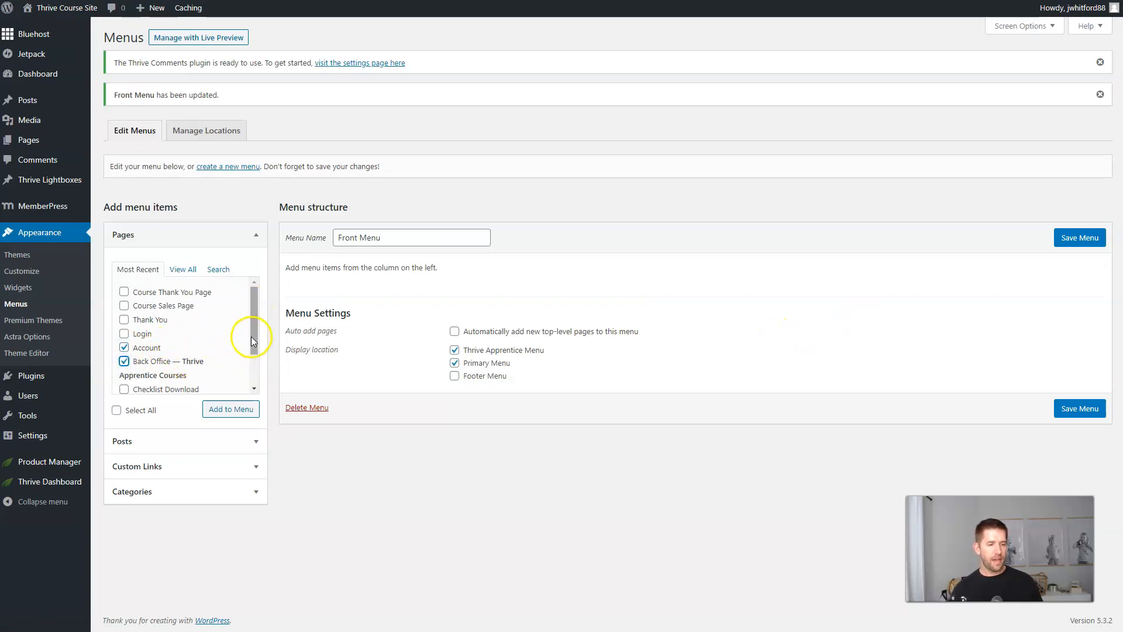
Add Course Sales Page and the other ticked pages to the menu, with Account below Back Office.
scroll(253, 336, down, 1)
click(124, 290)
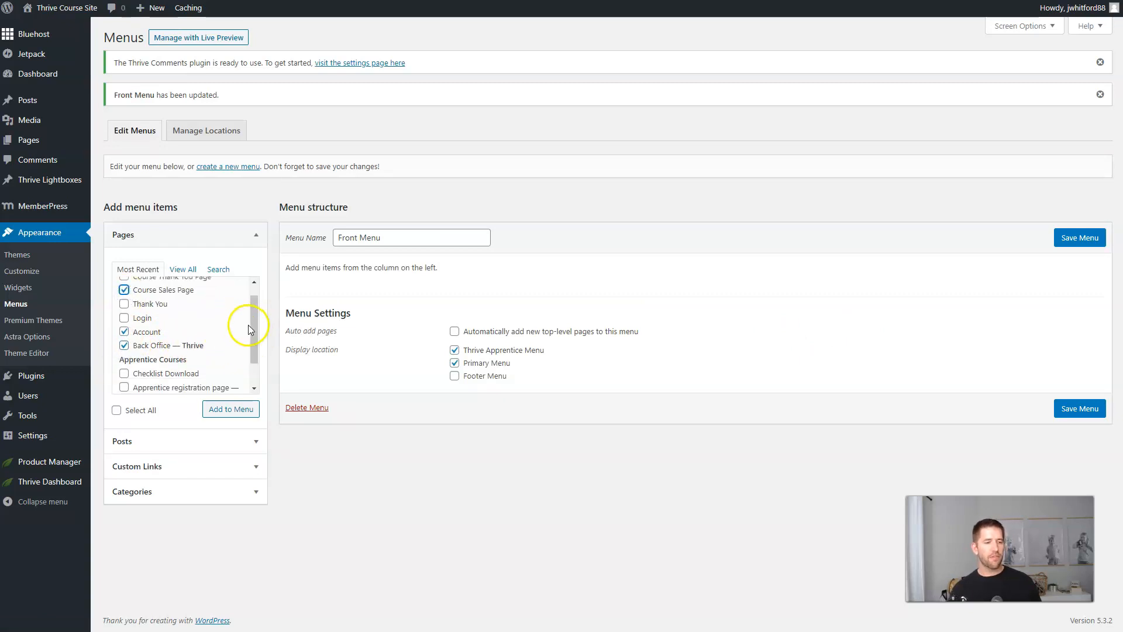
scroll(250, 323, down, 1)
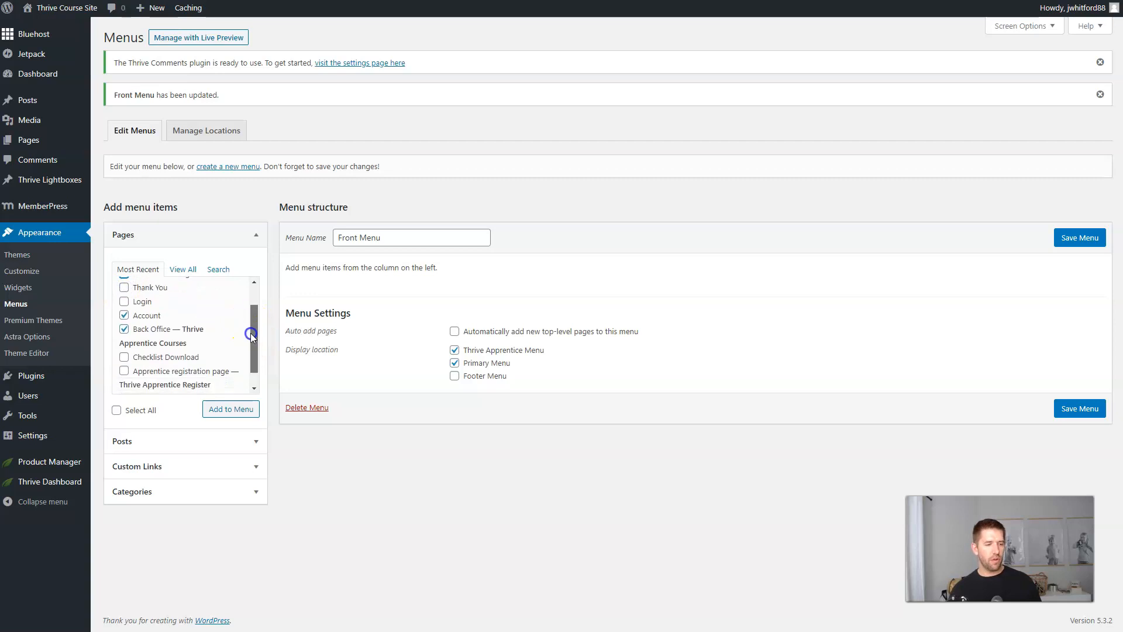
click(228, 411)
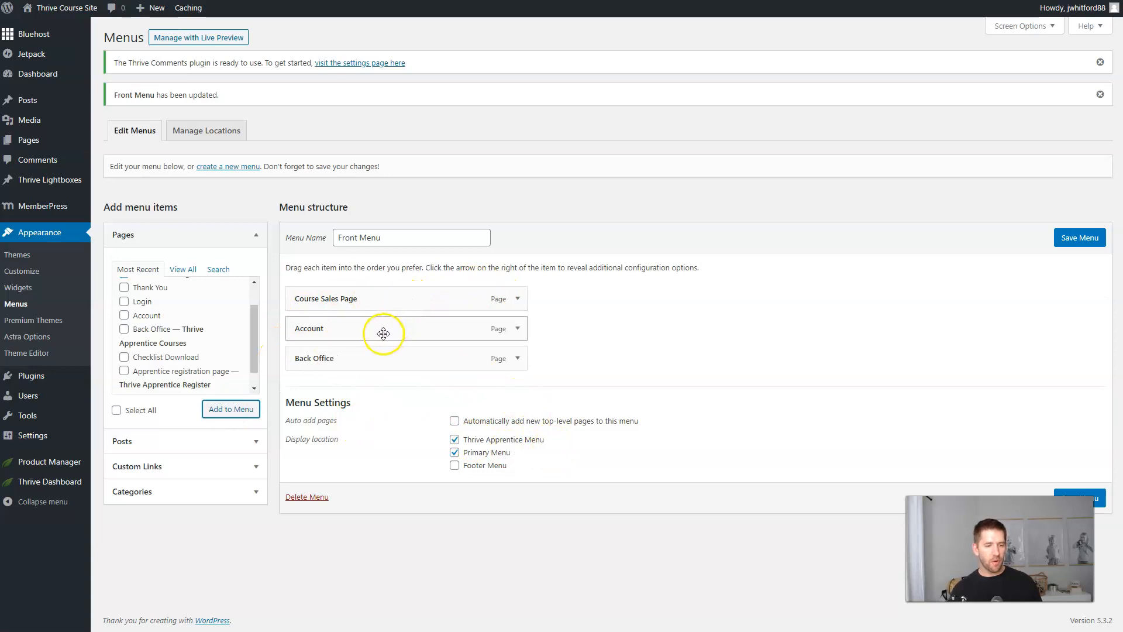
drag(383, 333, 377, 359)
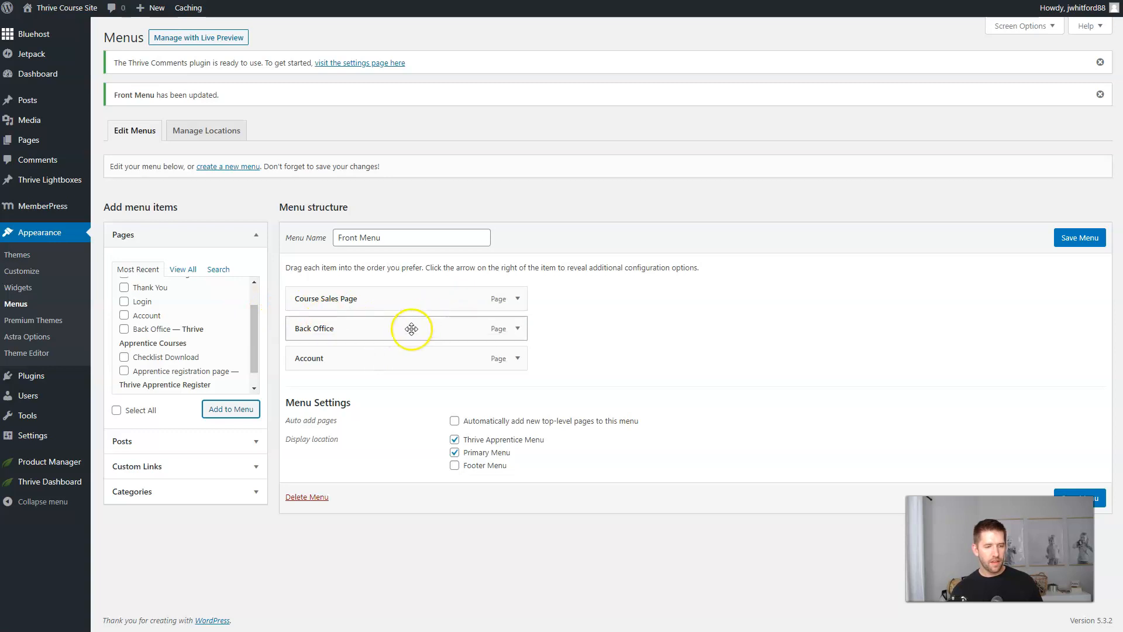
Relabel Back Office as 'Browse Courses' and Course Sales Page as 'New Course'.
click(517, 328)
drag(494, 367, 219, 368)
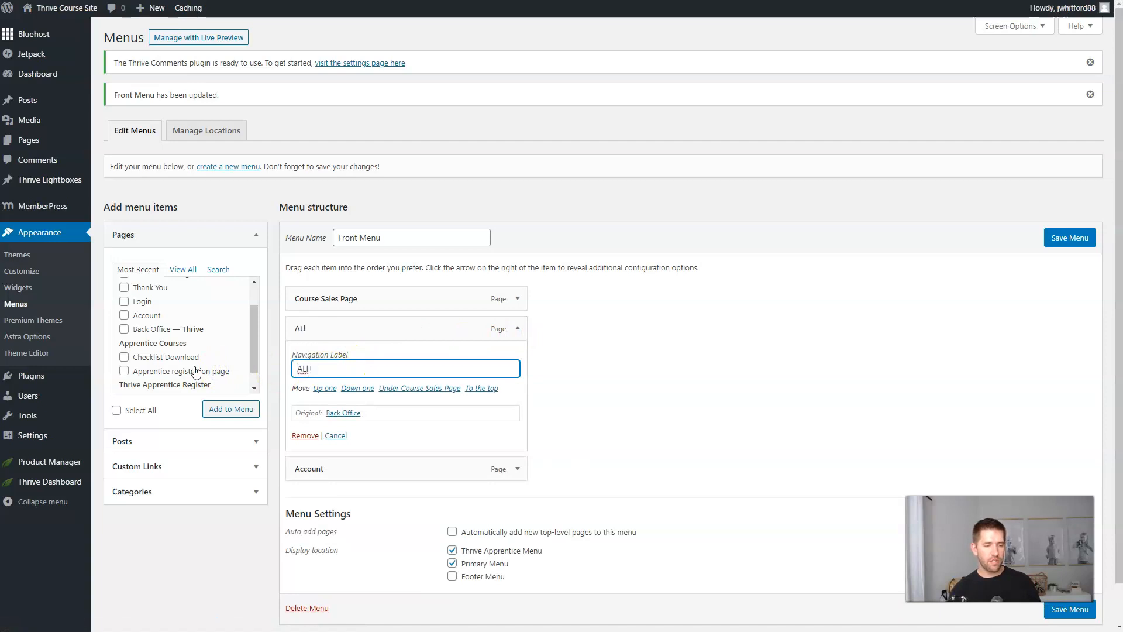
text(Brow)
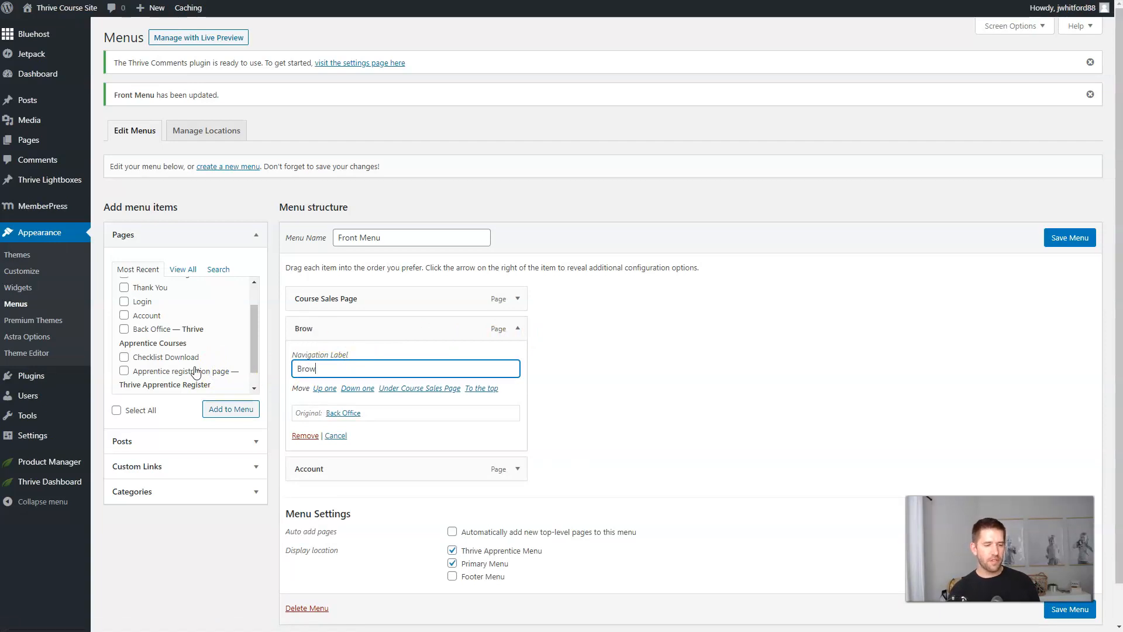
text(se Courses)
click(517, 298)
triple_click(388, 341)
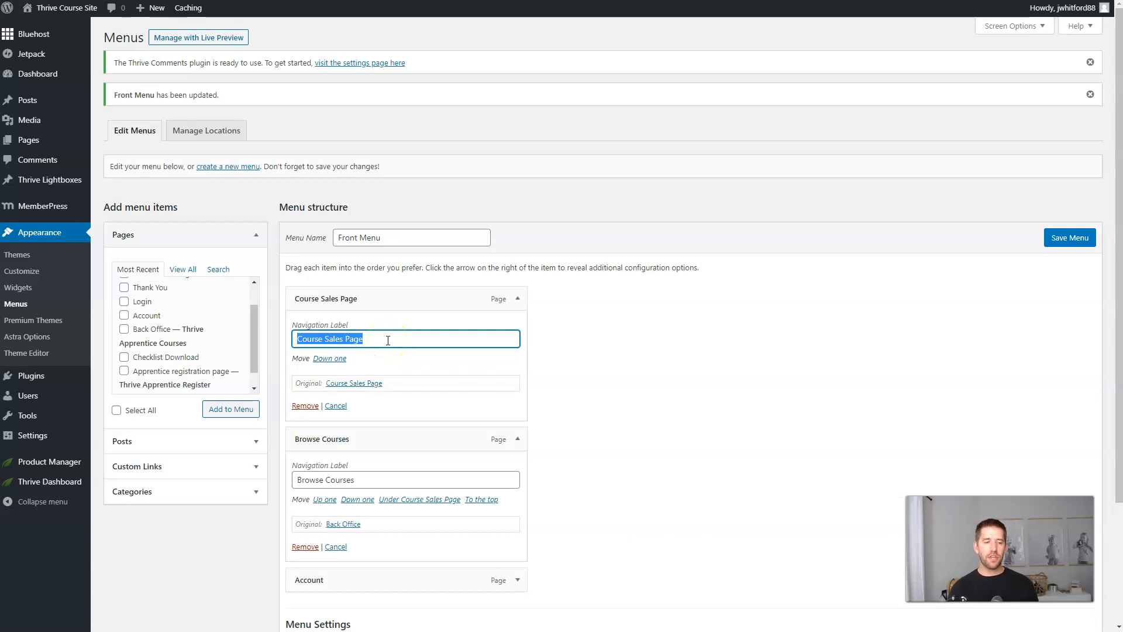
text(New Course)
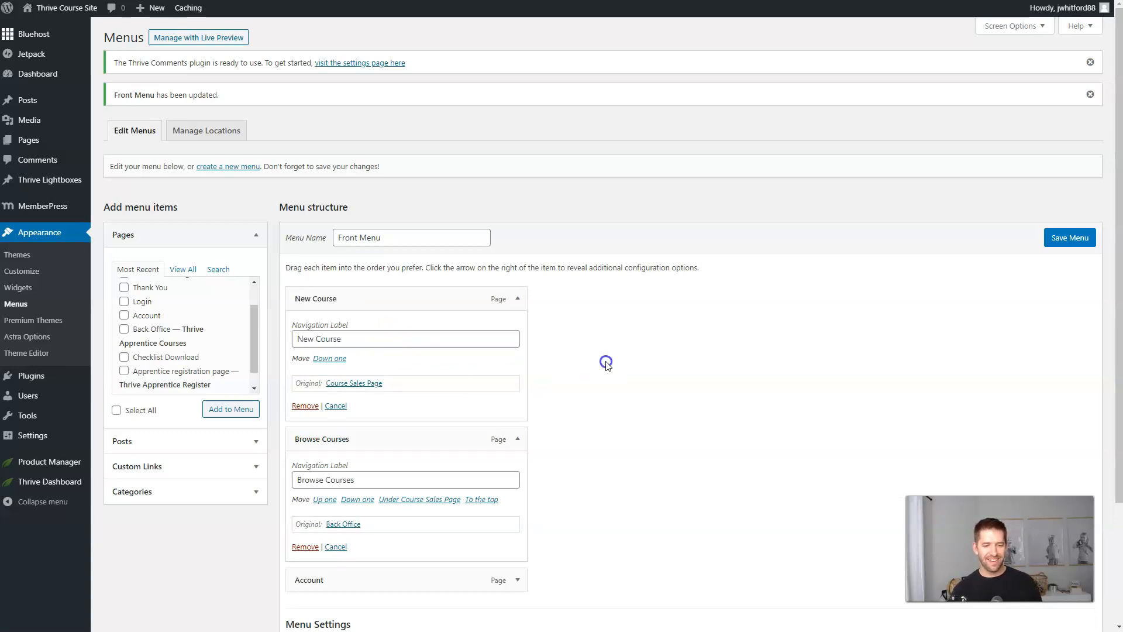
Collapse the New Course and Browse Courses items and save the Front Menu.
click(517, 298)
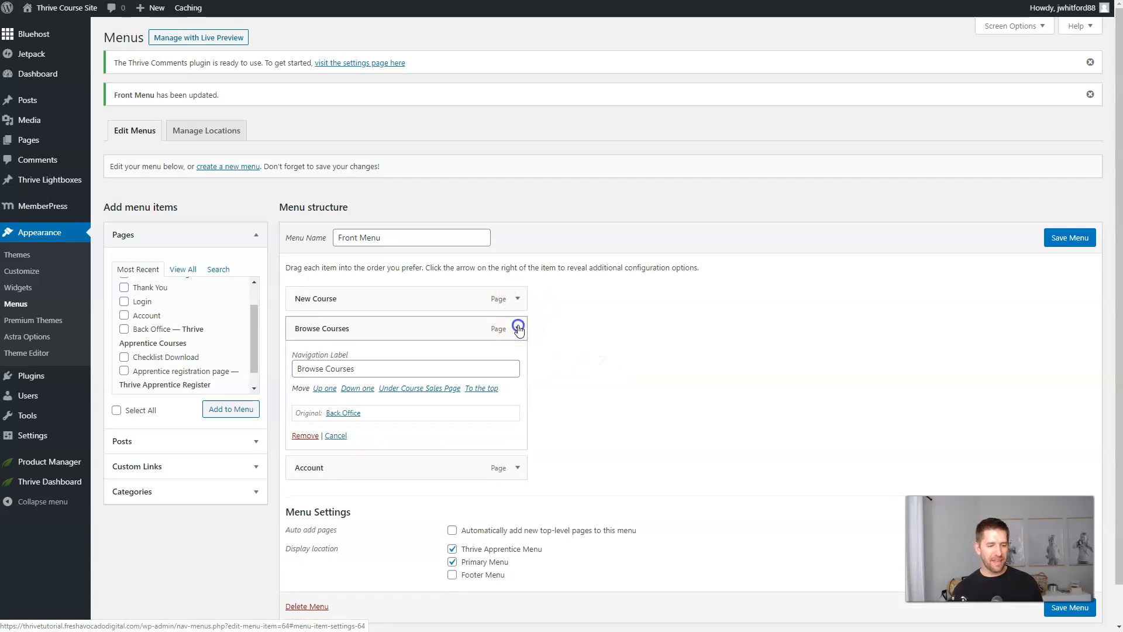
click(518, 328)
click(1071, 245)
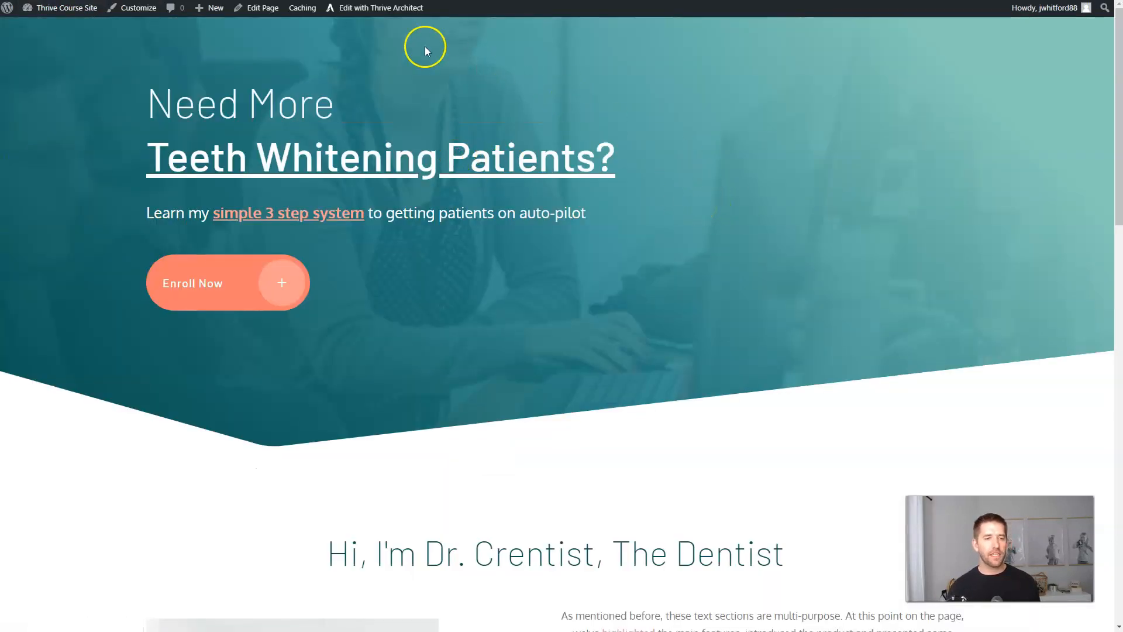
Open the homepage in Thrive Architect and reach Settings > Global > Header selection.
click(378, 9)
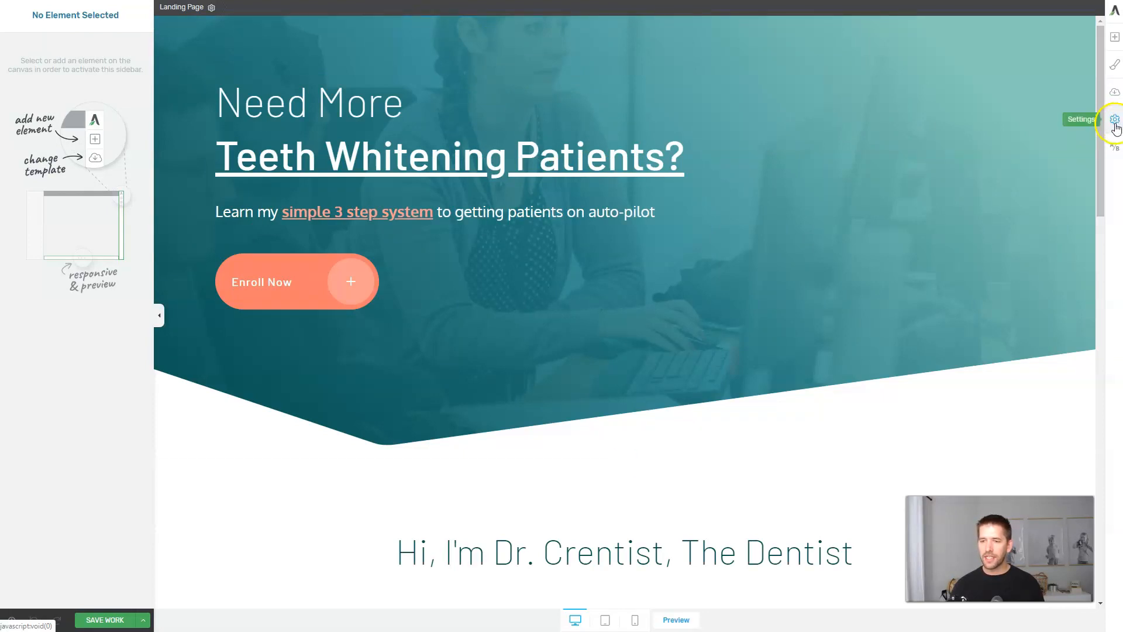
click(1115, 122)
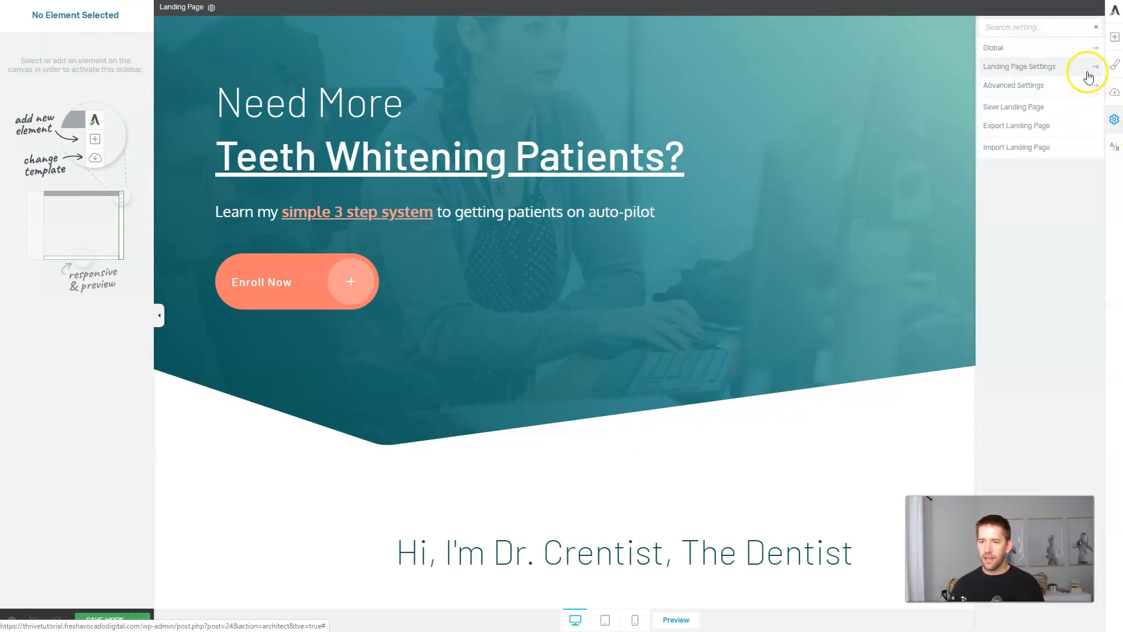
click(1079, 50)
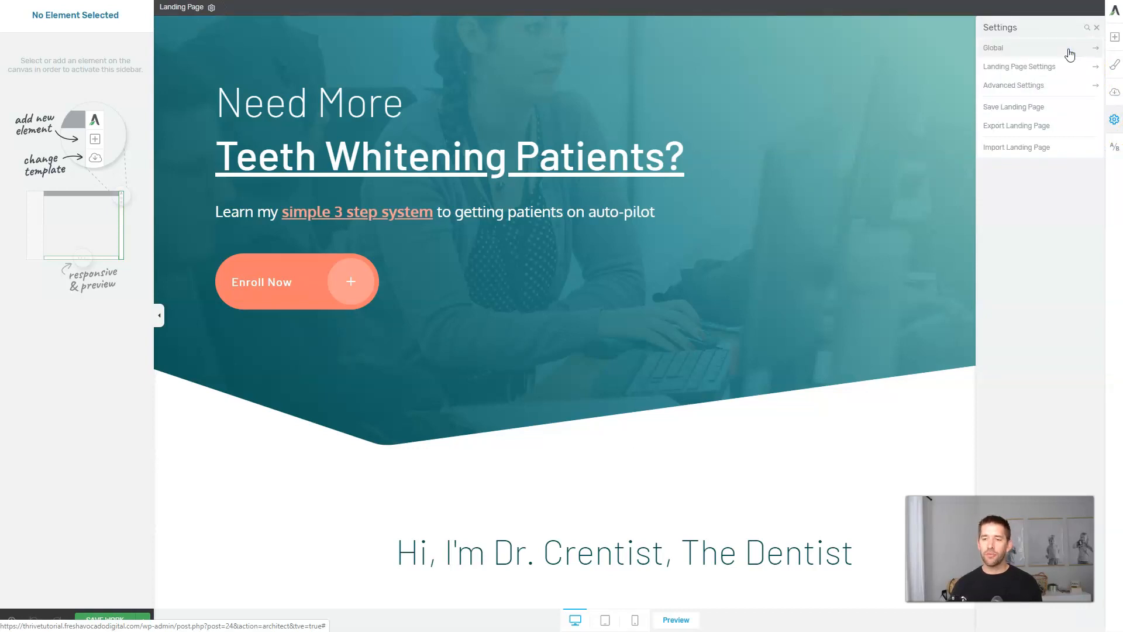
click(1069, 52)
click(1028, 104)
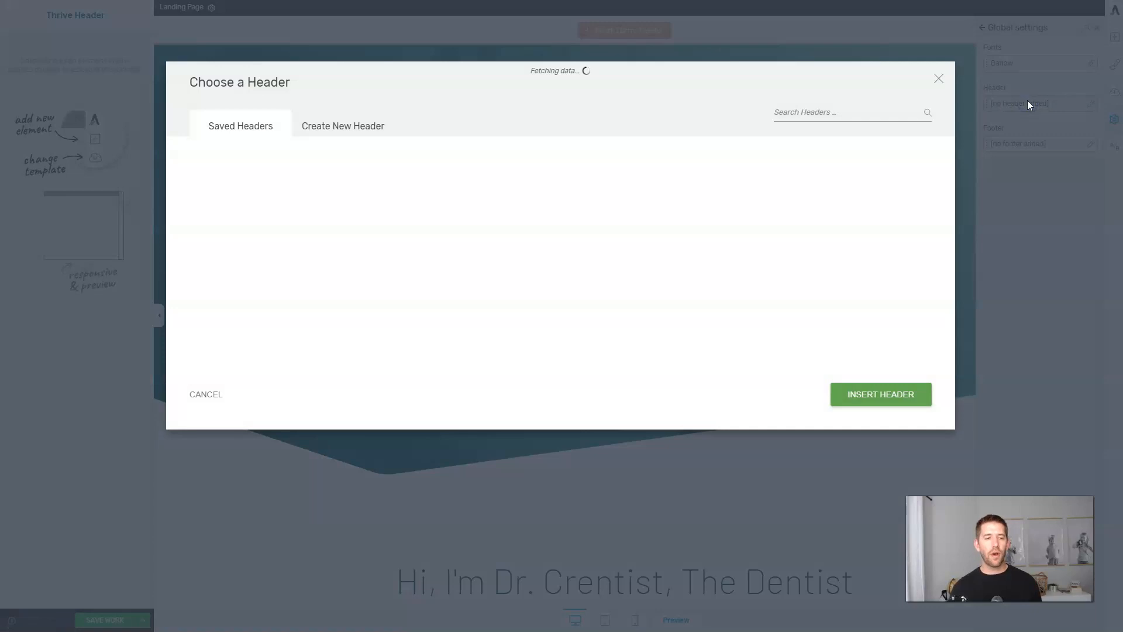
Create a header from the Default template named 'New Header' and select it.
click(336, 125)
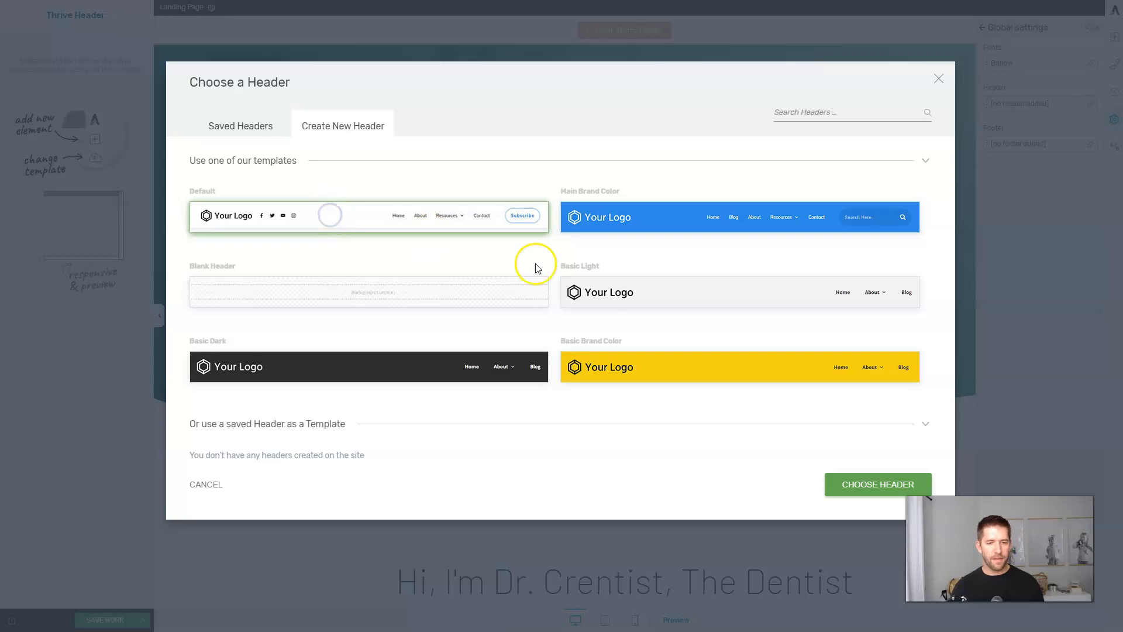
click(865, 487)
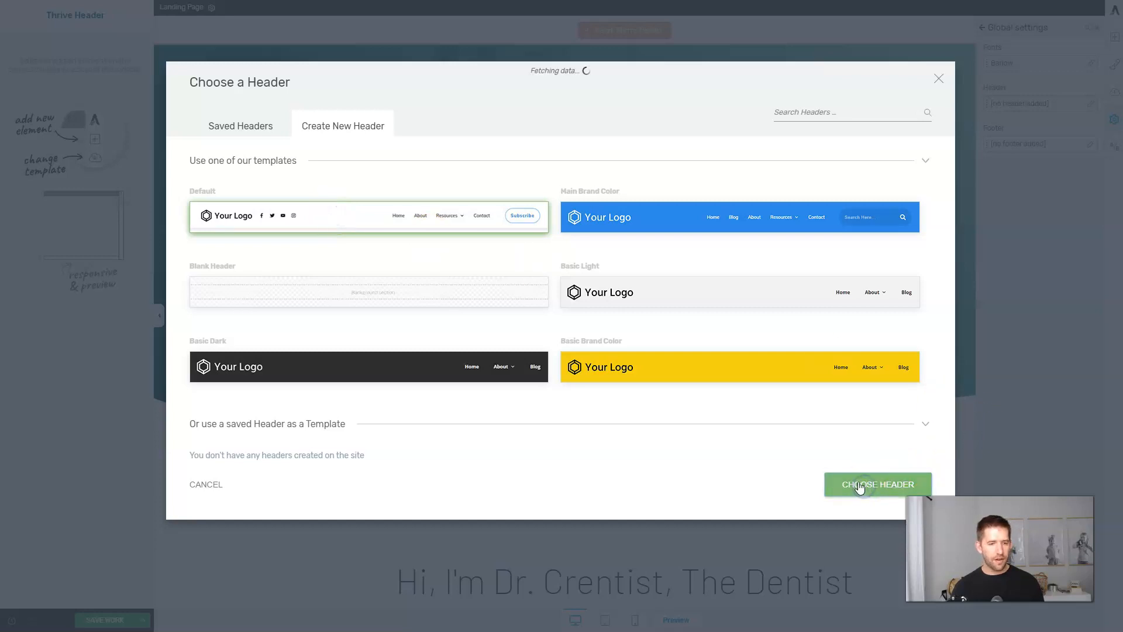
click(630, 145)
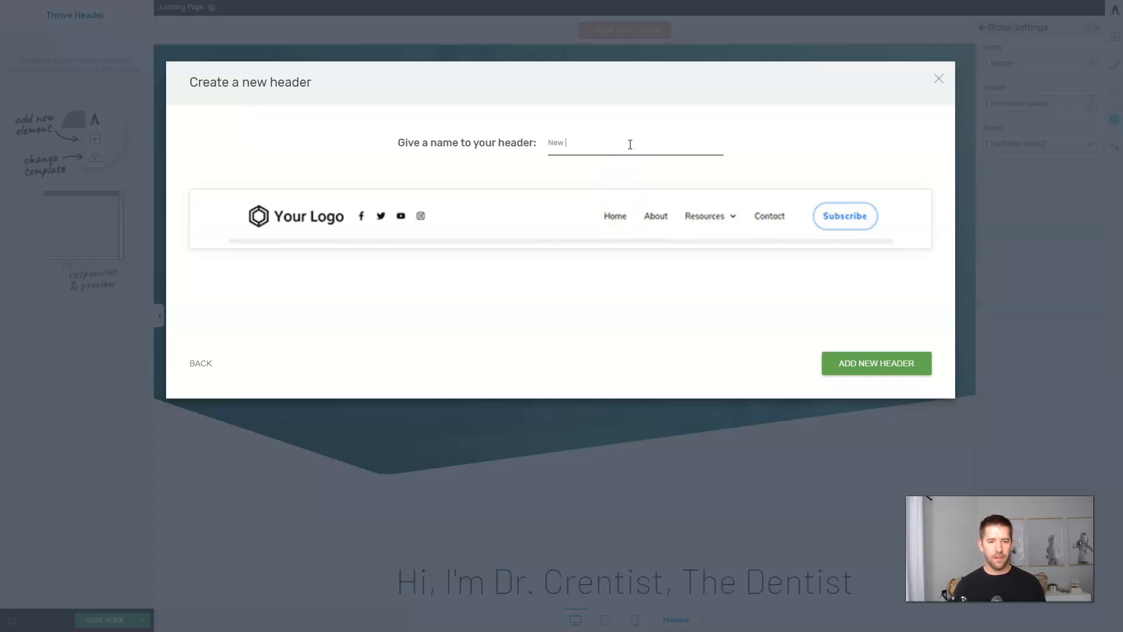
text(New Header)
click(862, 369)
click(742, 98)
click(772, 56)
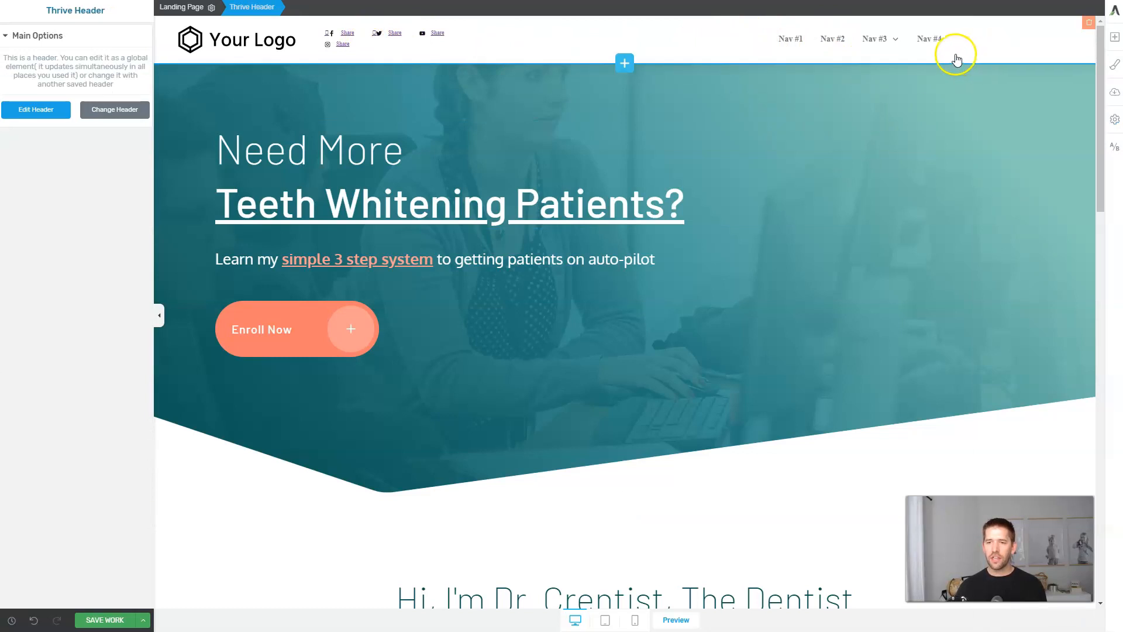
Enable Theme CSS in the Landing Page Settings and save the page.
click(1115, 125)
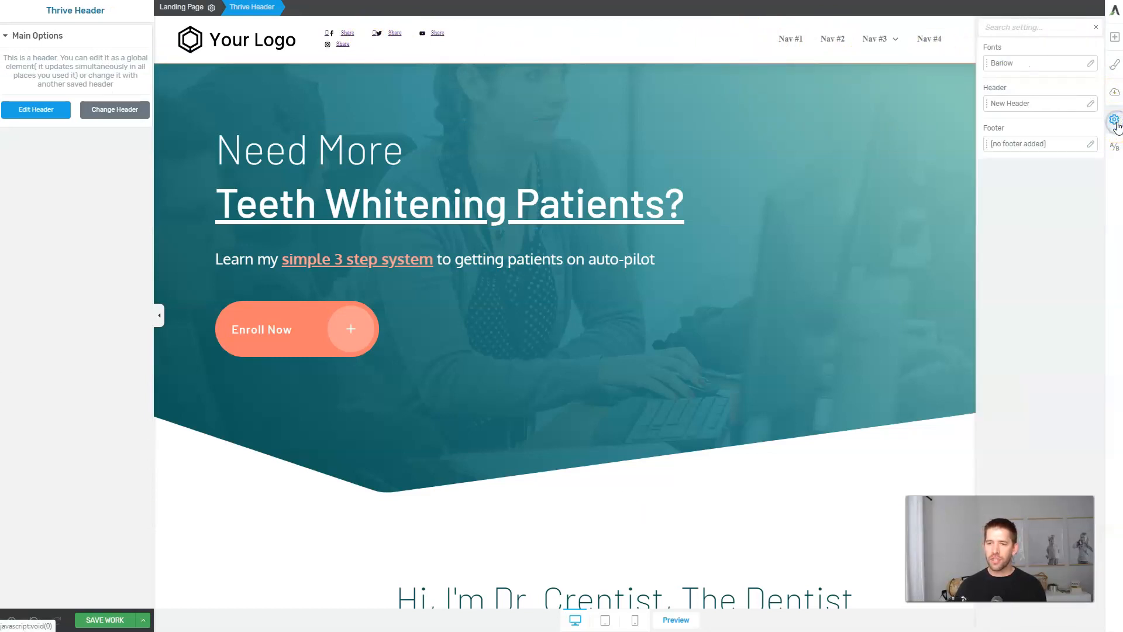
click(1097, 29)
click(982, 27)
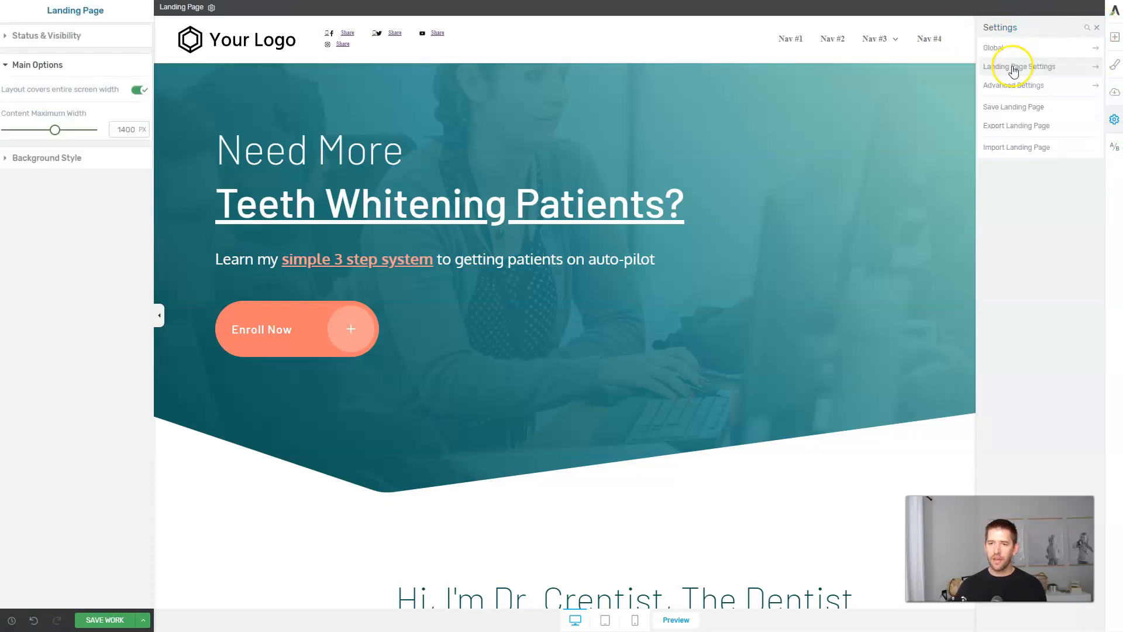
click(1016, 68)
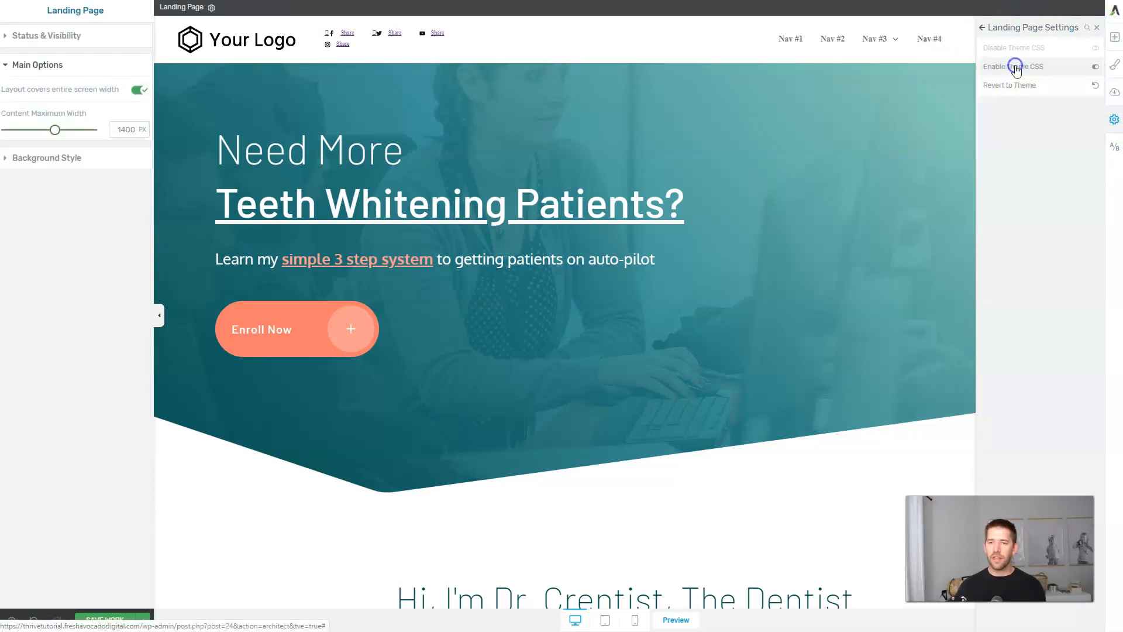
click(1095, 67)
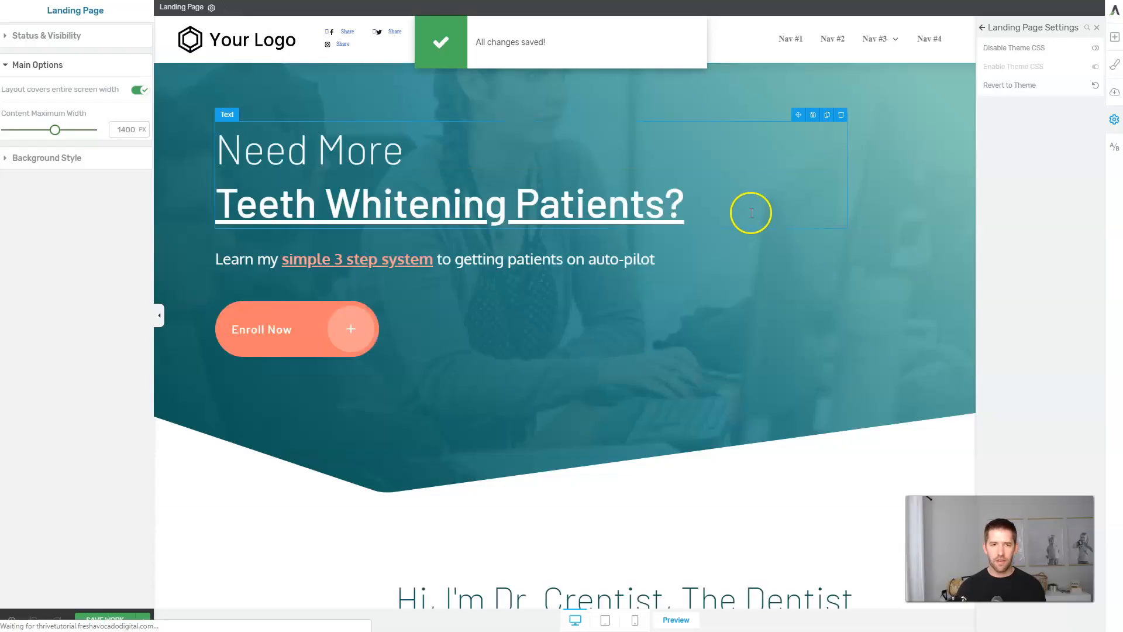
click(95, 620)
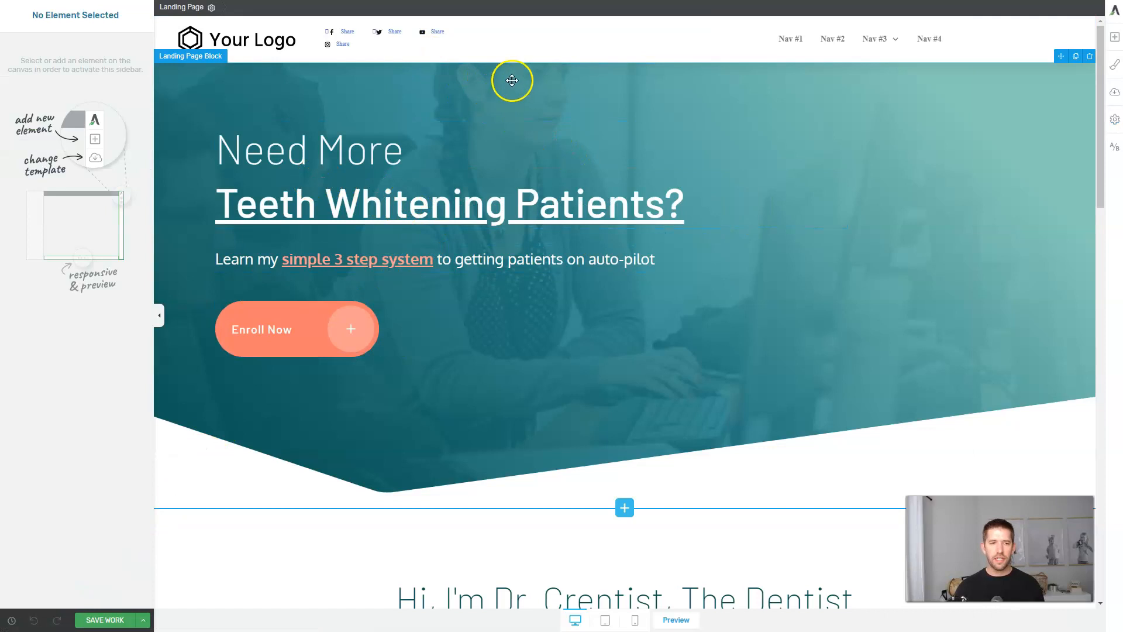
Enter header editing mode for New Header and select its navigation menu.
click(435, 43)
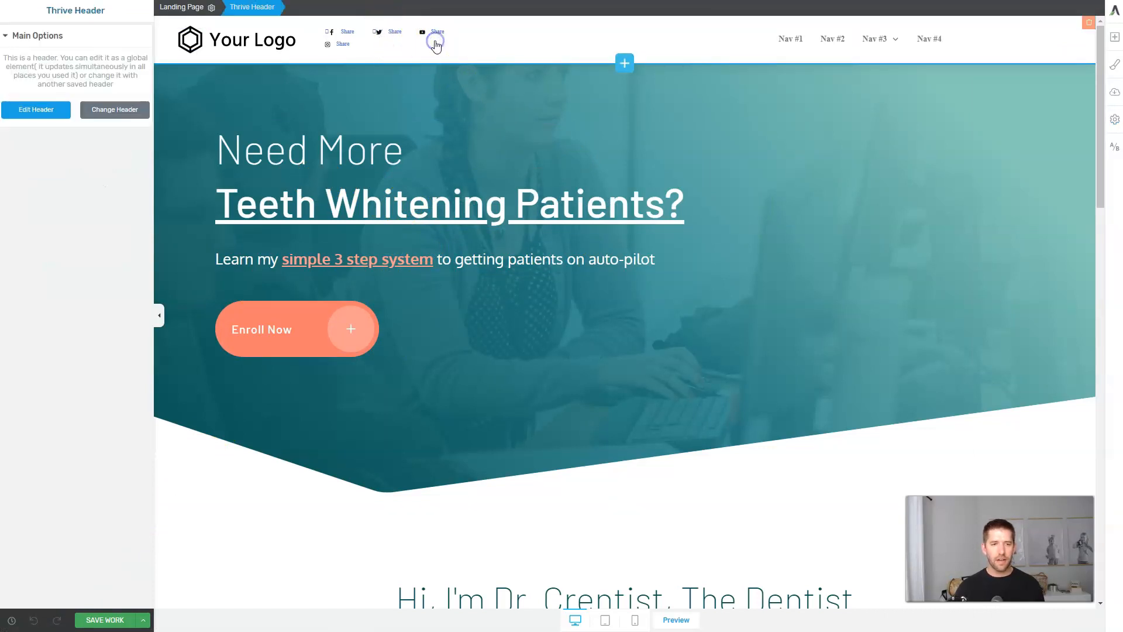
click(35, 110)
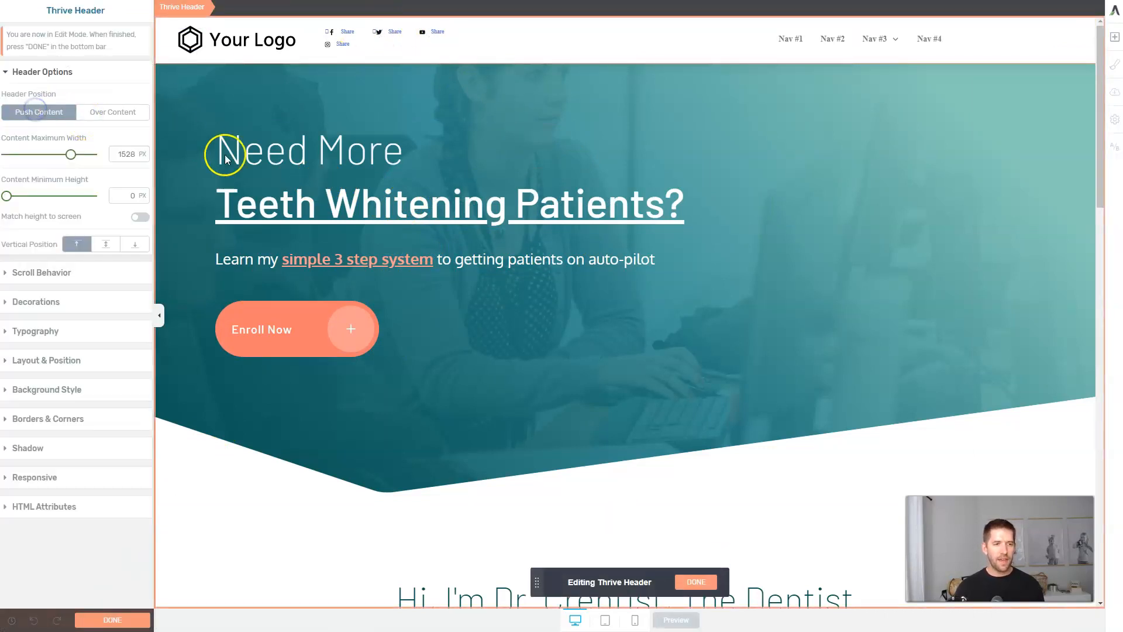
click(786, 40)
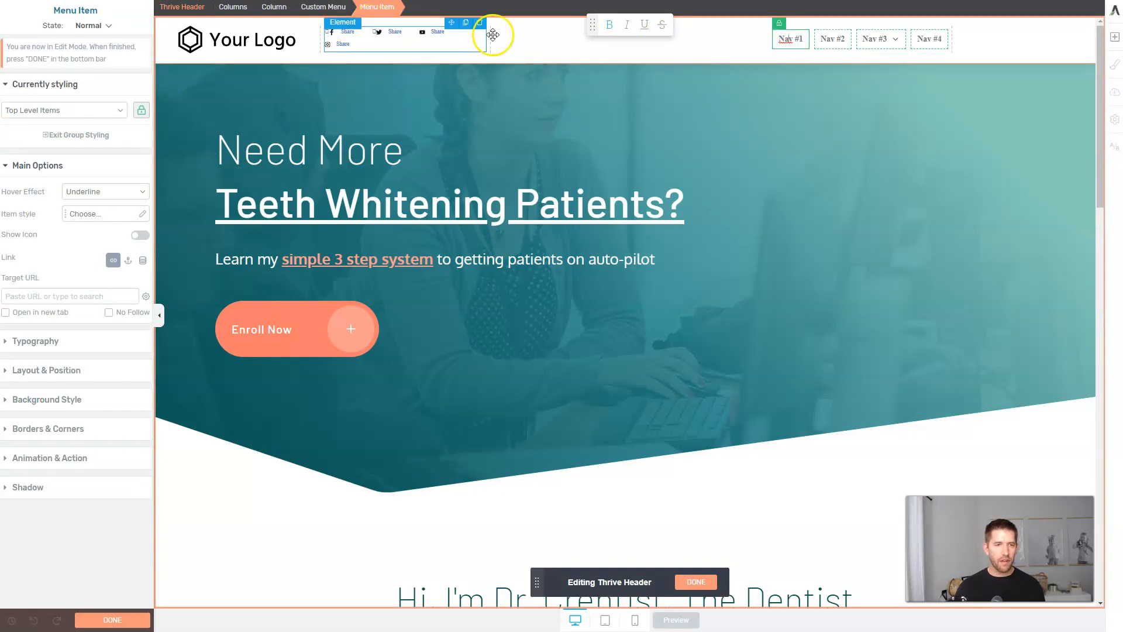
click(326, 7)
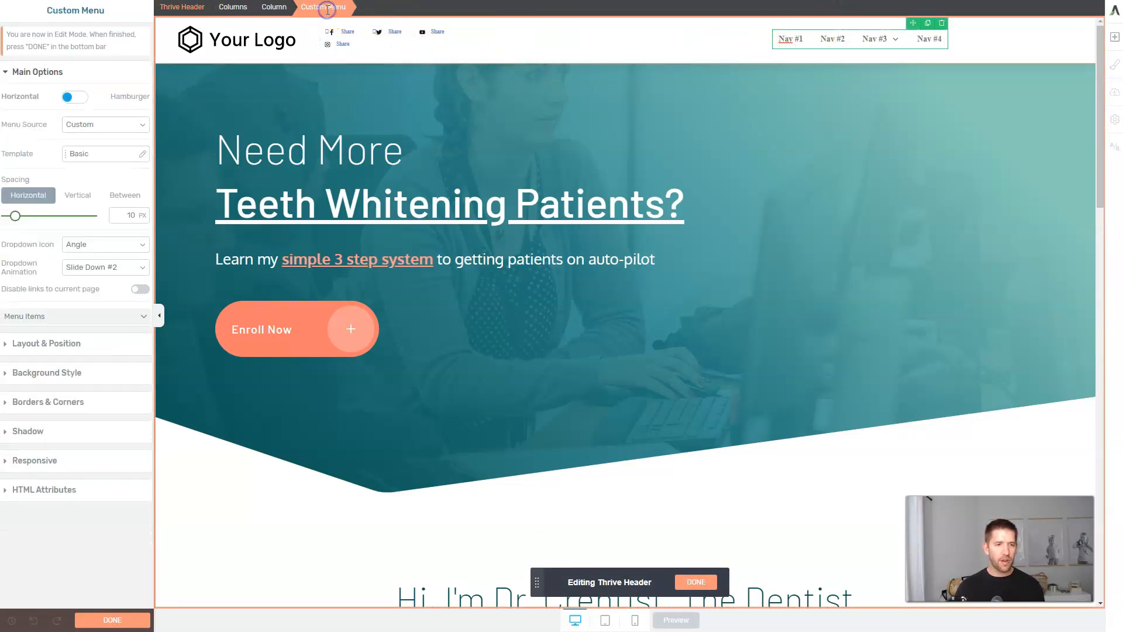
Set the header navigation's Menu Source to Front Menu.
click(95, 127)
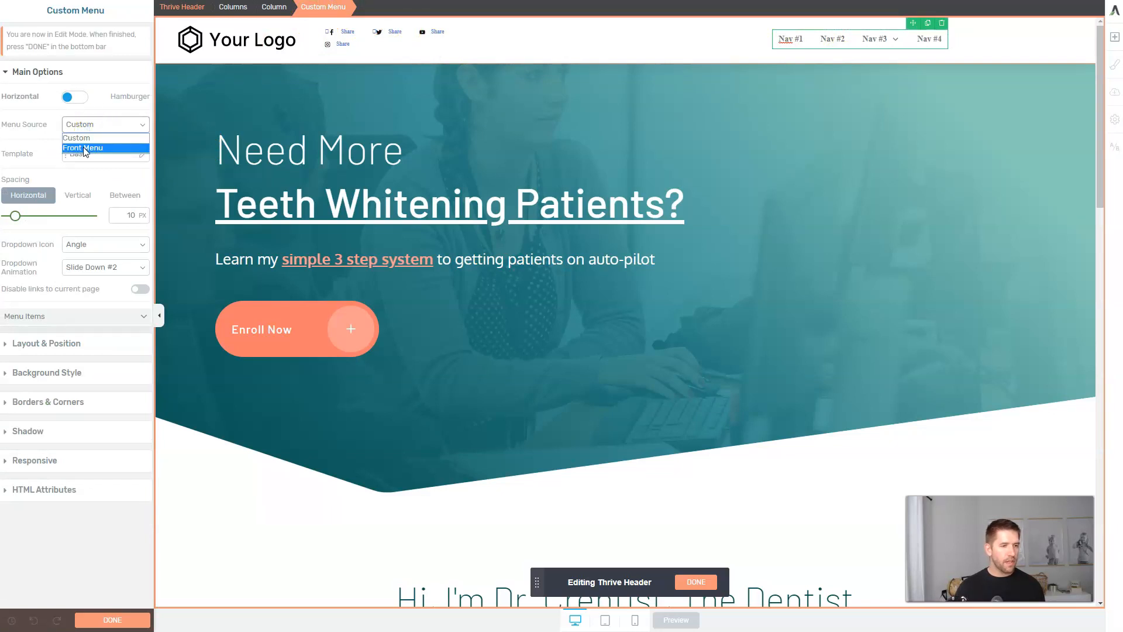
click(105, 148)
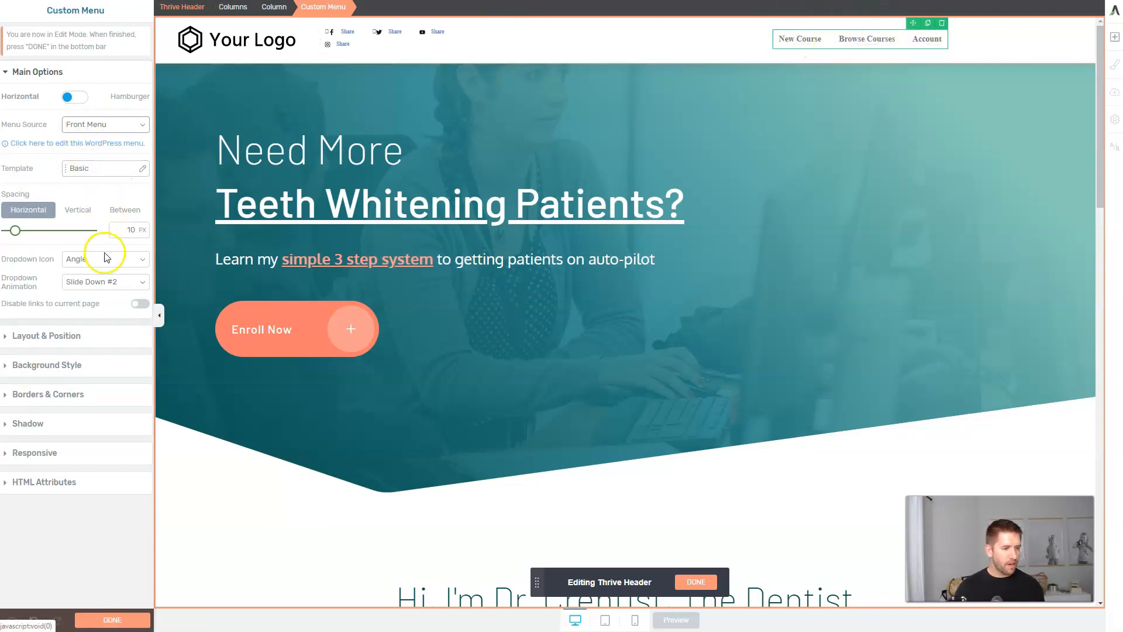
click(883, 47)
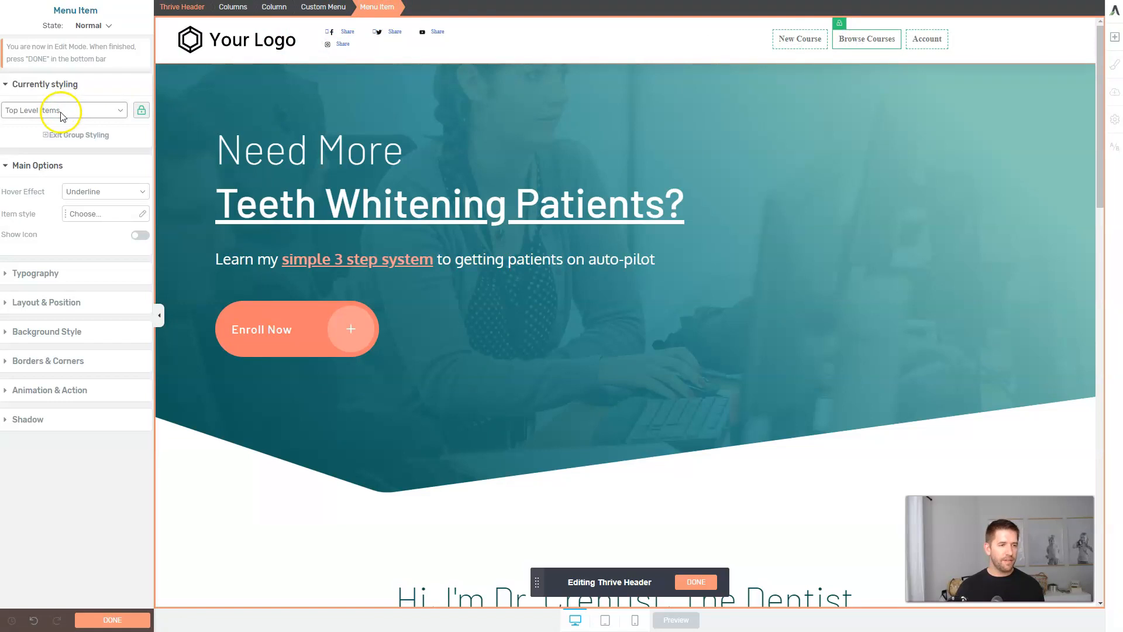
Set the menu links' typography to the Lato Google font.
click(54, 272)
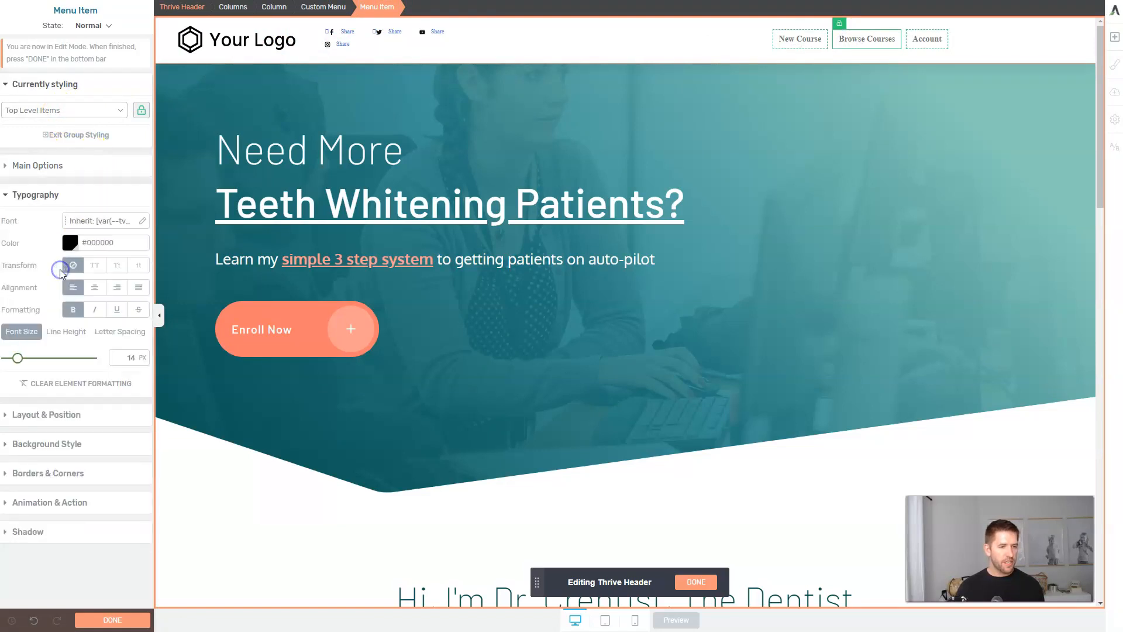
click(134, 227)
click(45, 260)
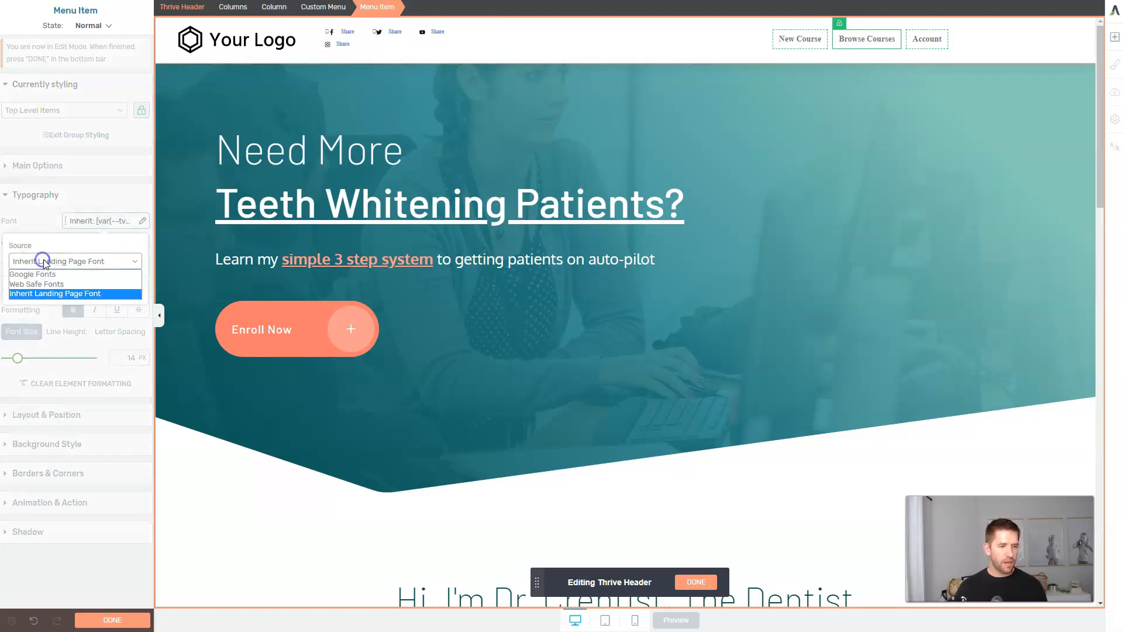
click(33, 275)
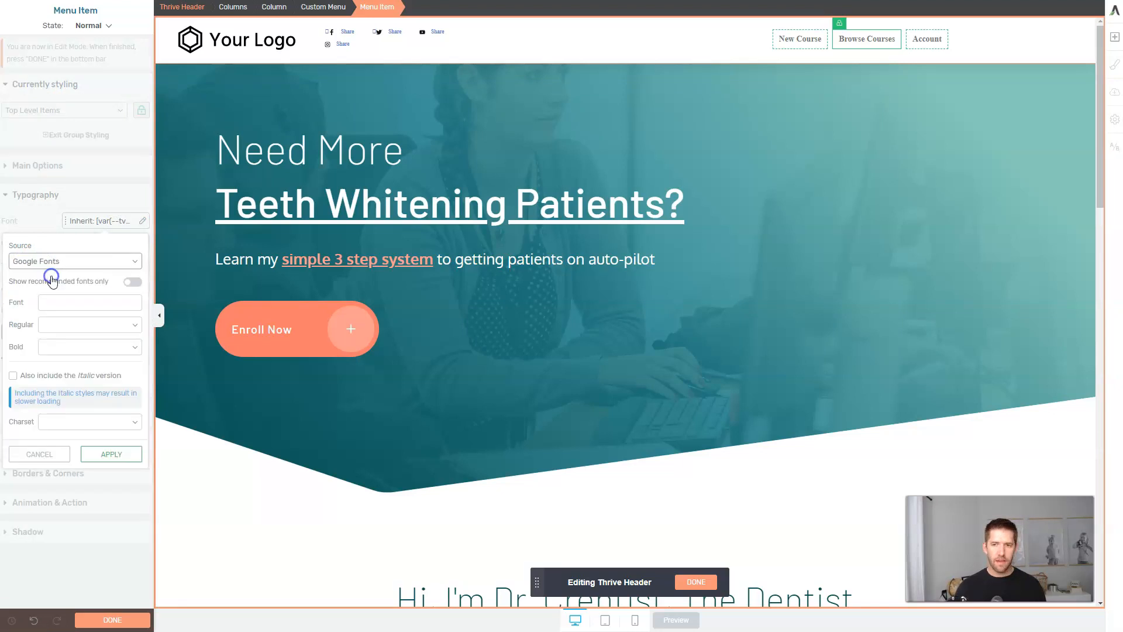
click(70, 307)
text(lato)
click(58, 319)
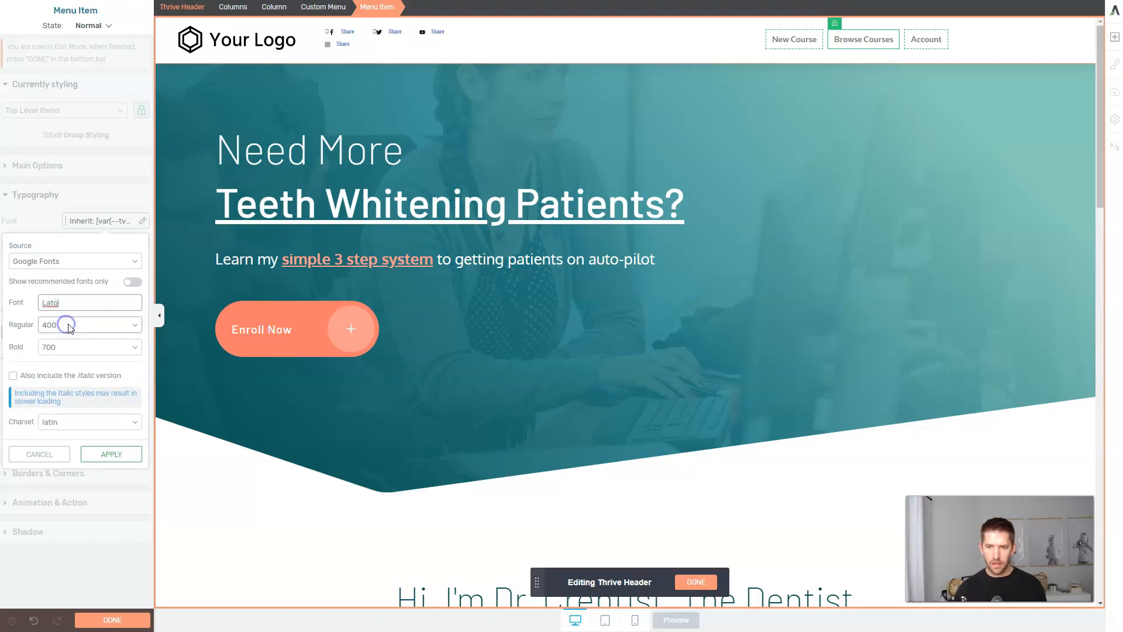
click(389, 47)
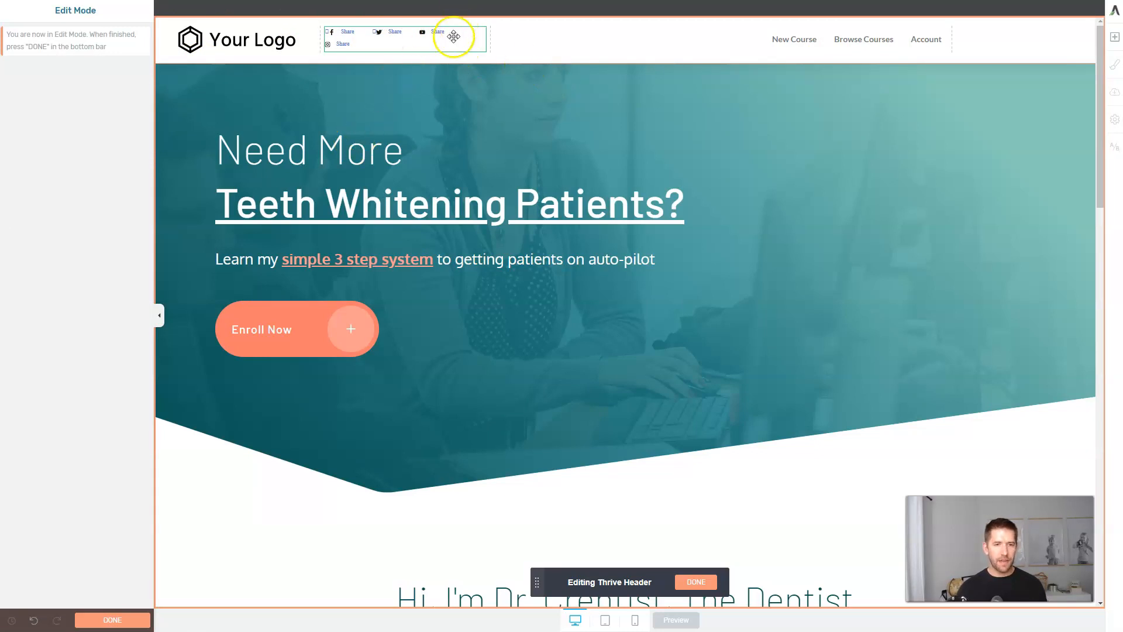
Delete the share links and the empty columns from the header.
click(589, 42)
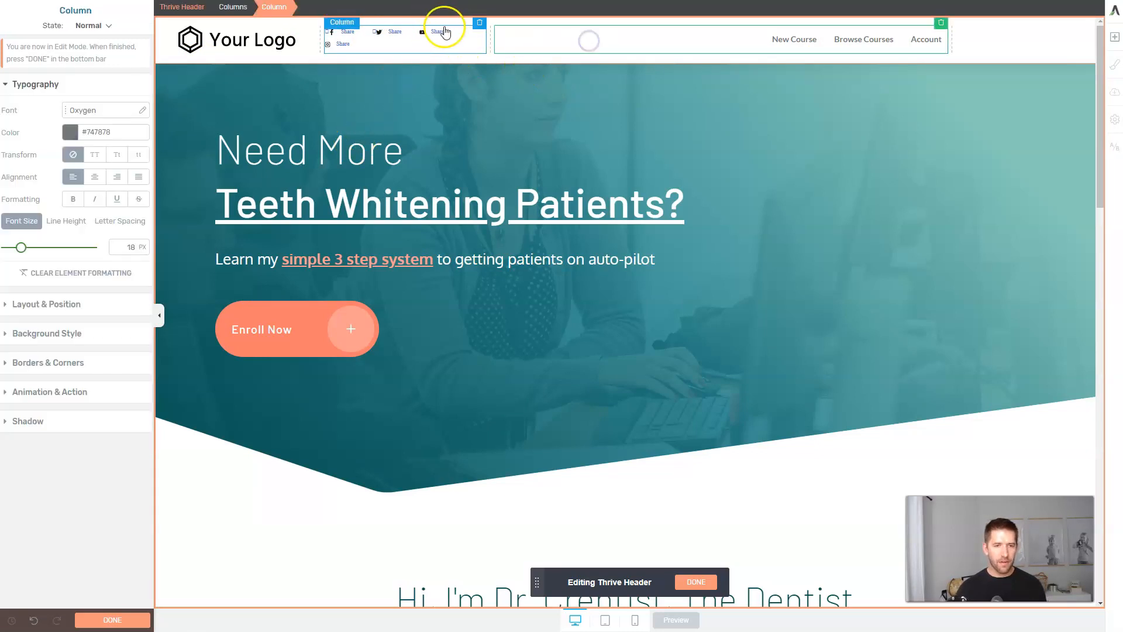
click(481, 25)
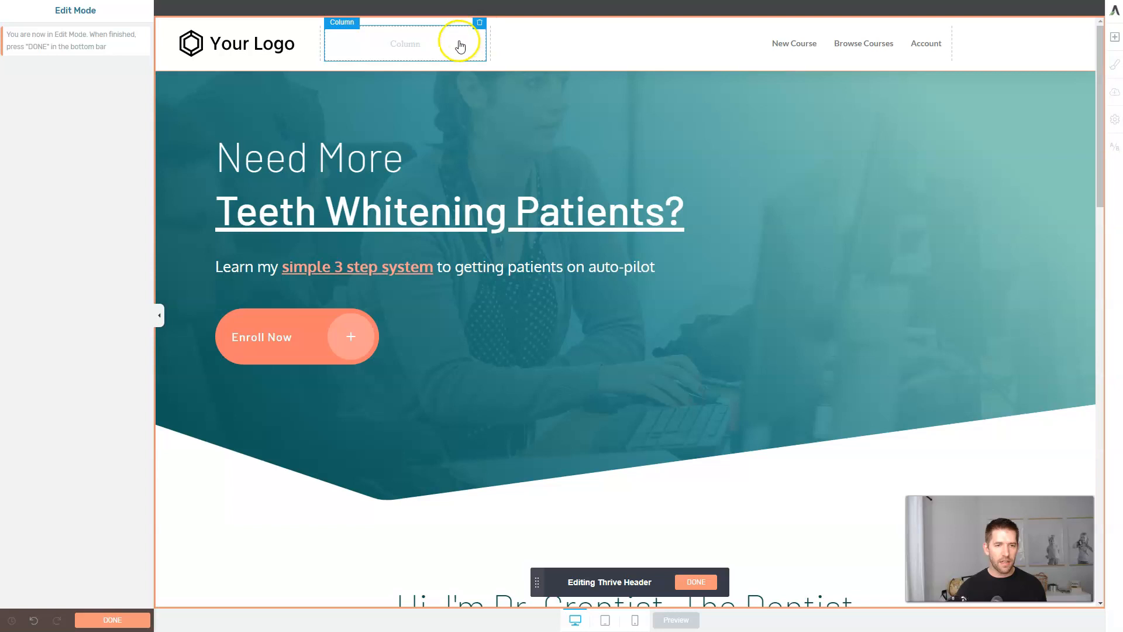
click(481, 25)
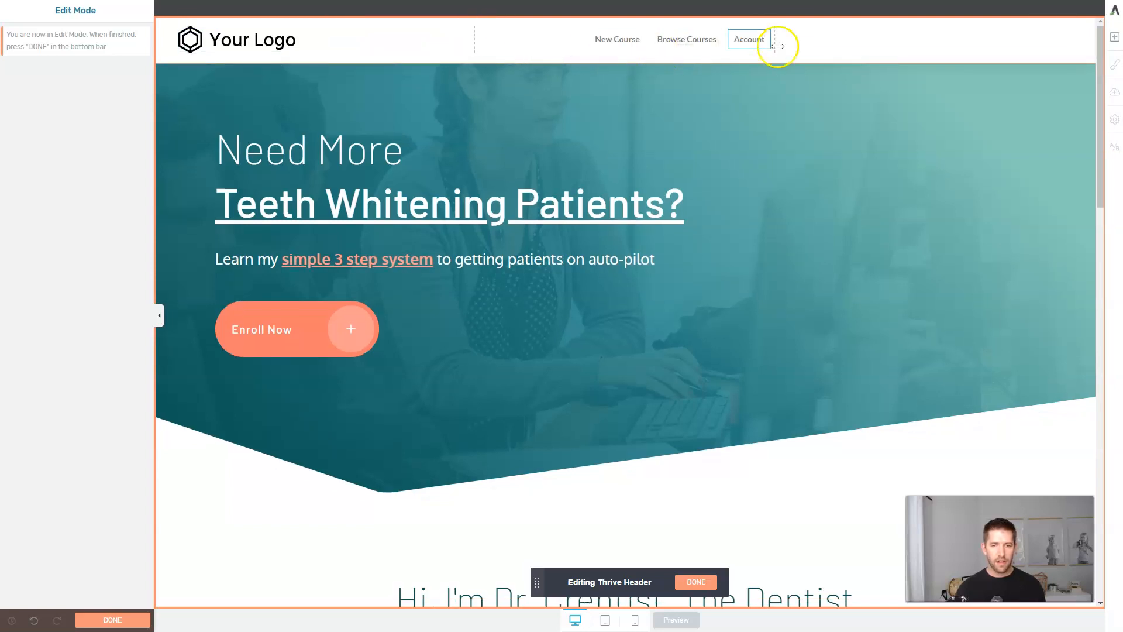
click(1064, 28)
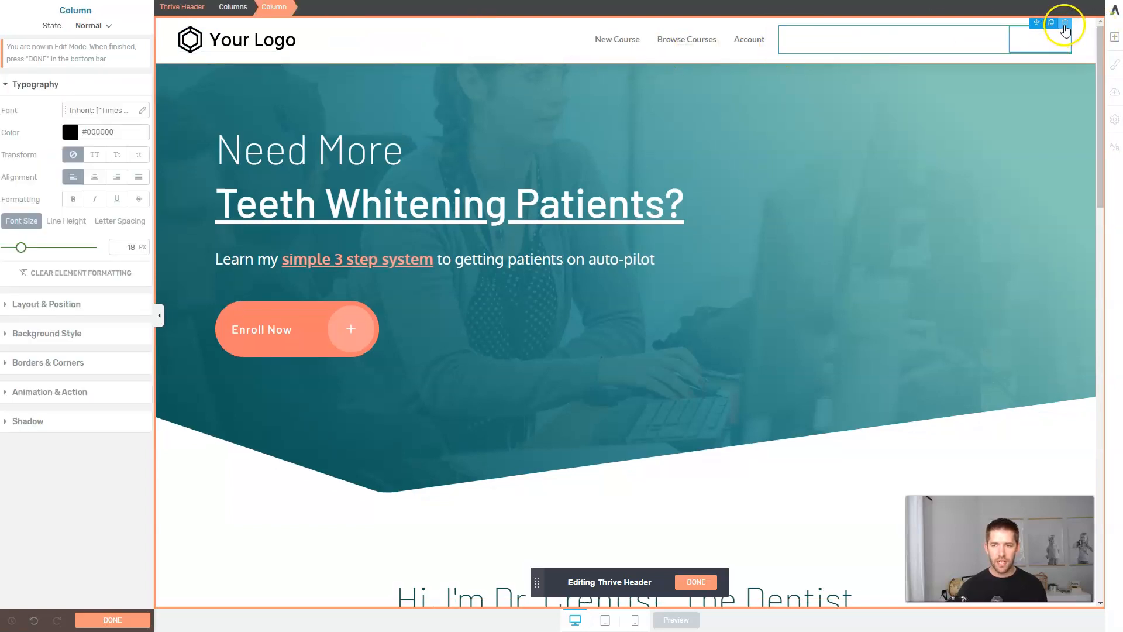
click(1064, 24)
click(1063, 24)
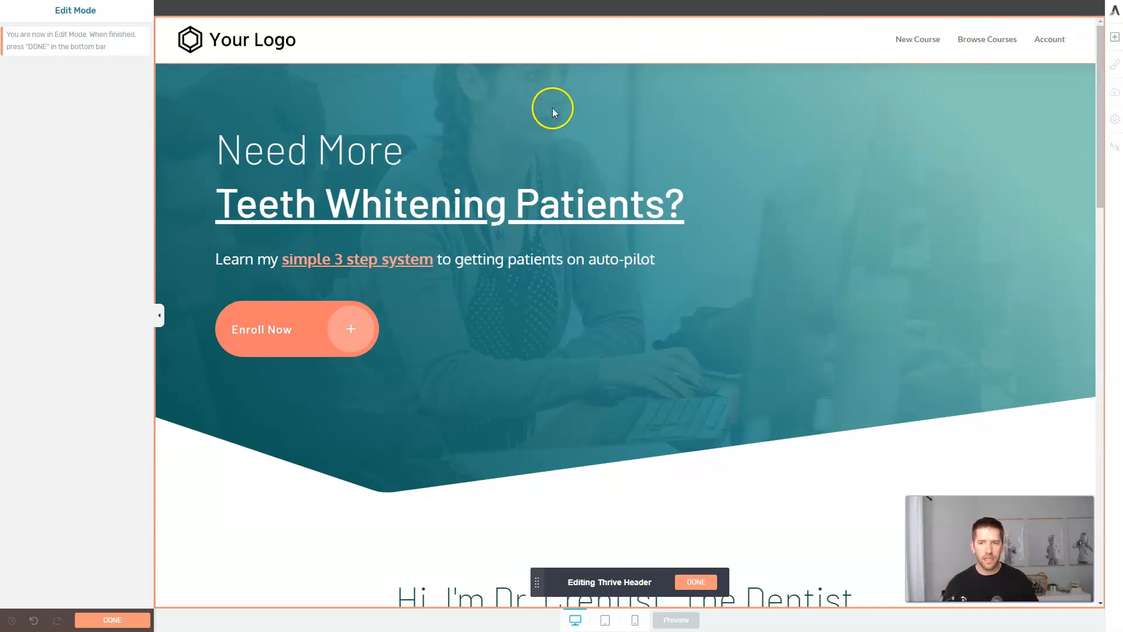
Replace the Dark logo with the Dentist Growth logo at 82 px, then save and exit.
mouse_move(268, 44)
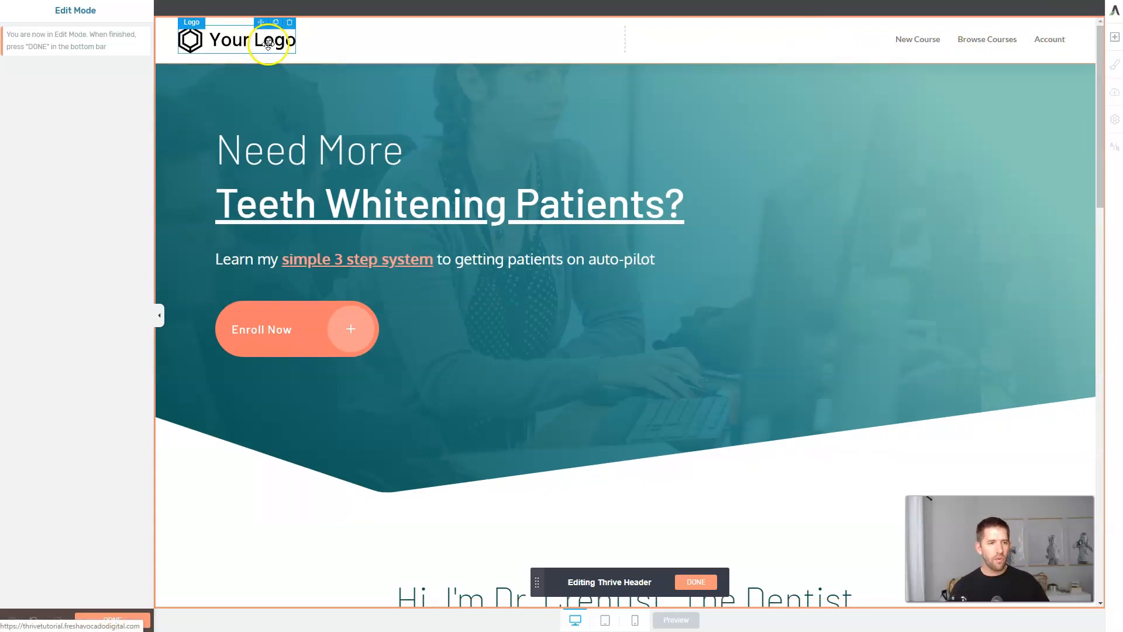
click(222, 43)
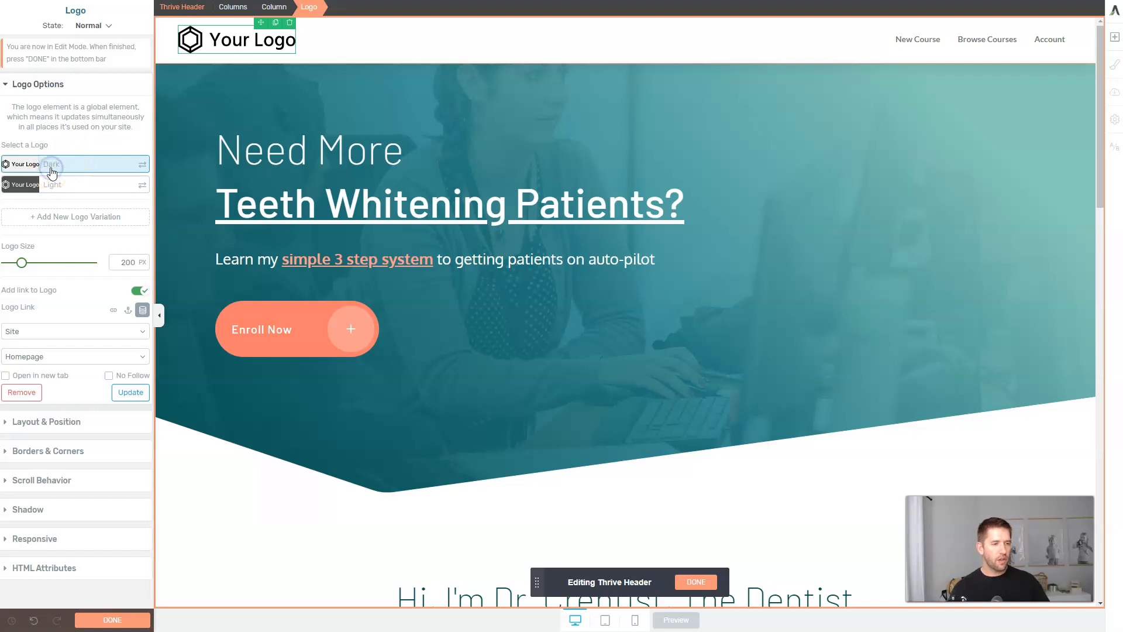
click(144, 166)
click(164, 165)
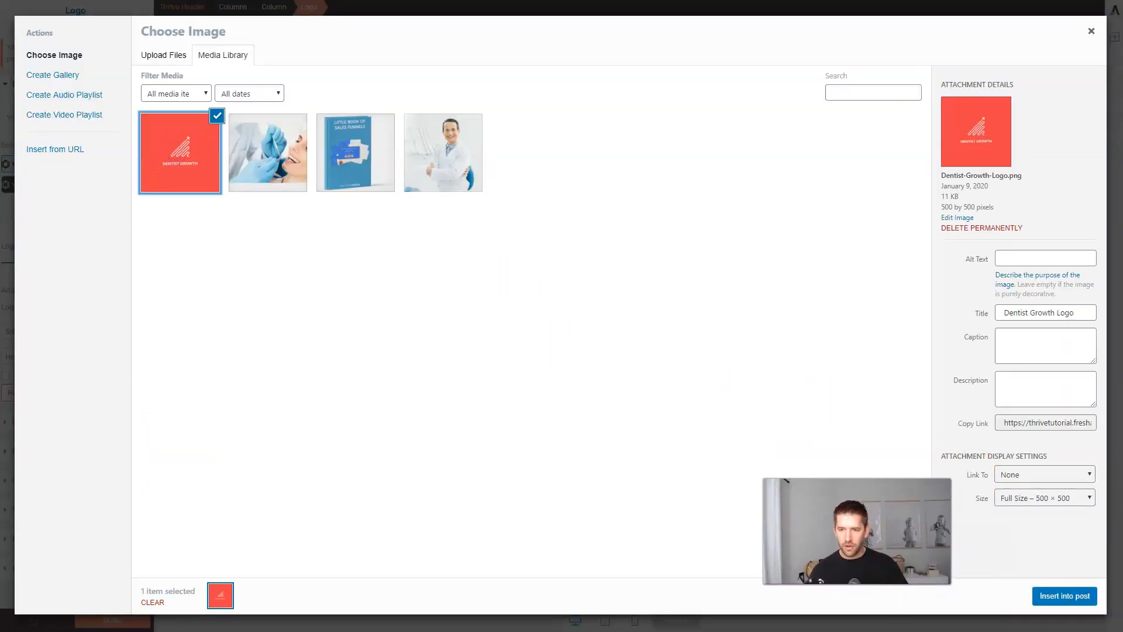
click(1058, 598)
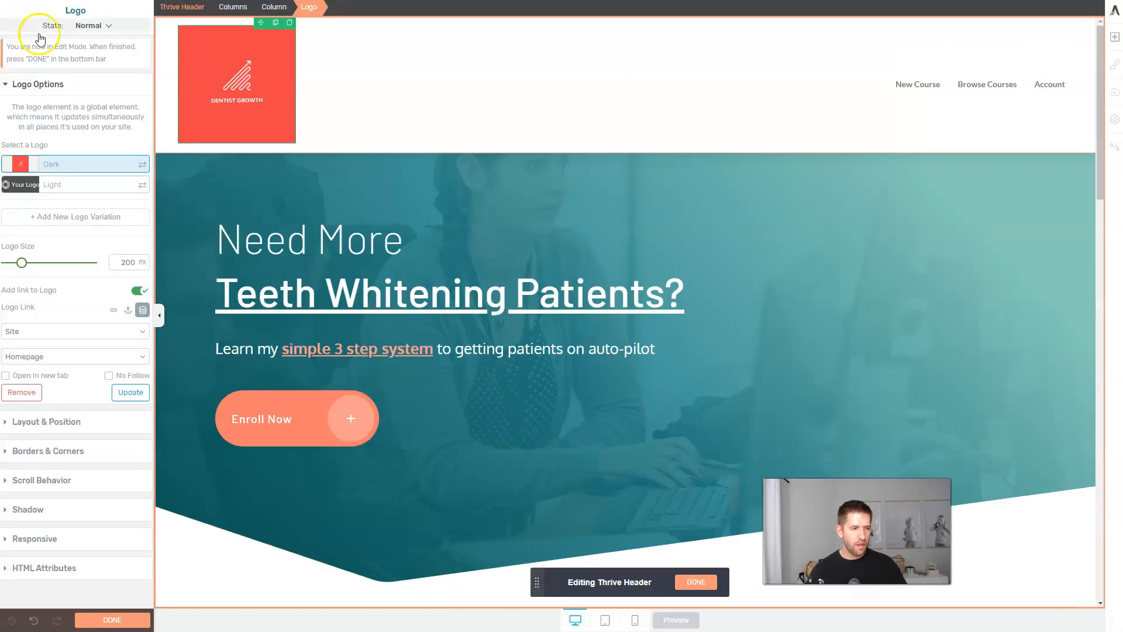
drag(22, 266, 12, 262)
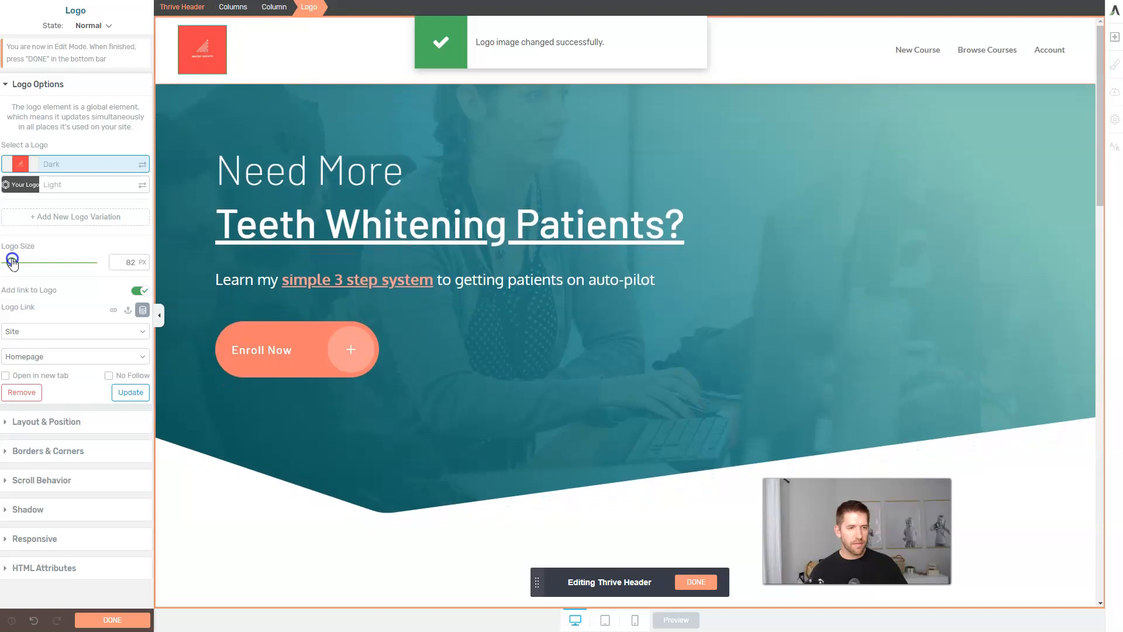
click(552, 188)
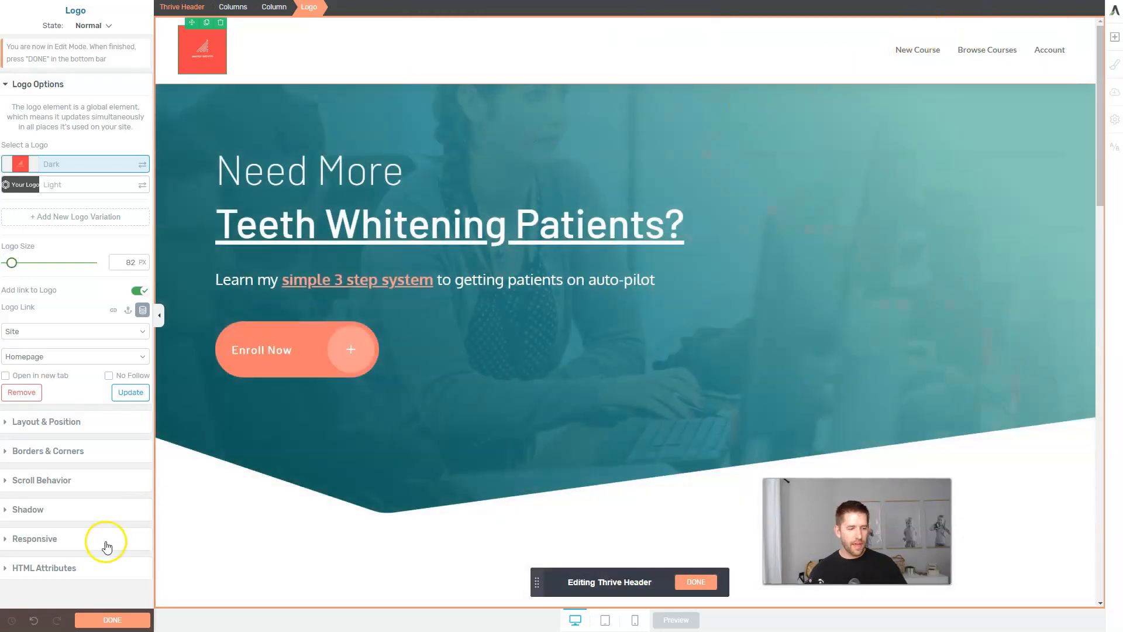
click(703, 582)
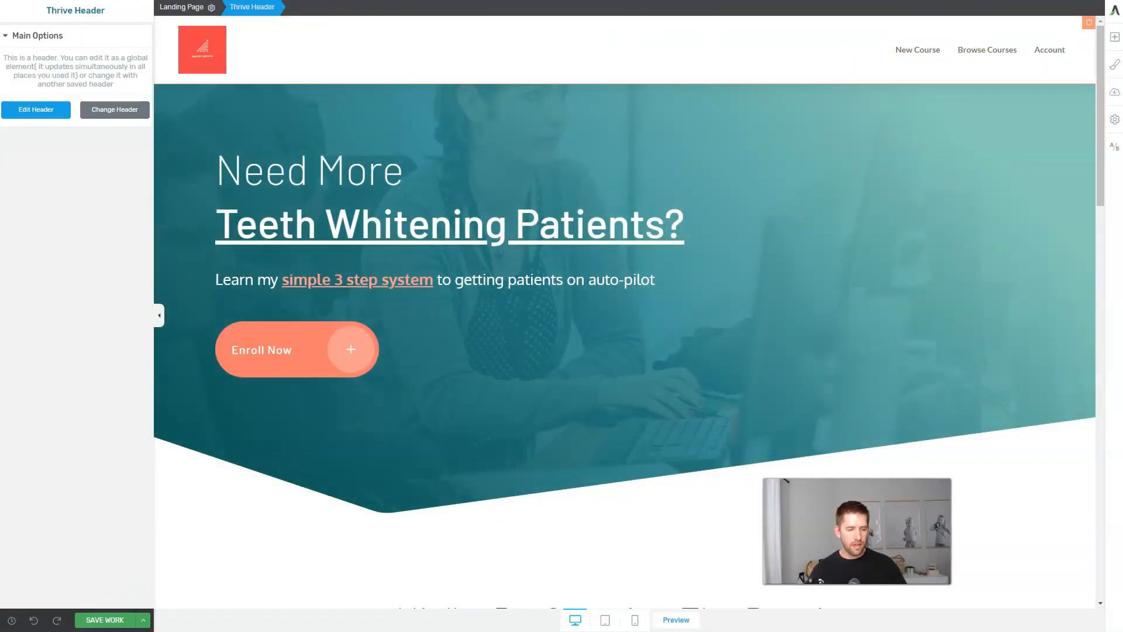
click(143, 620)
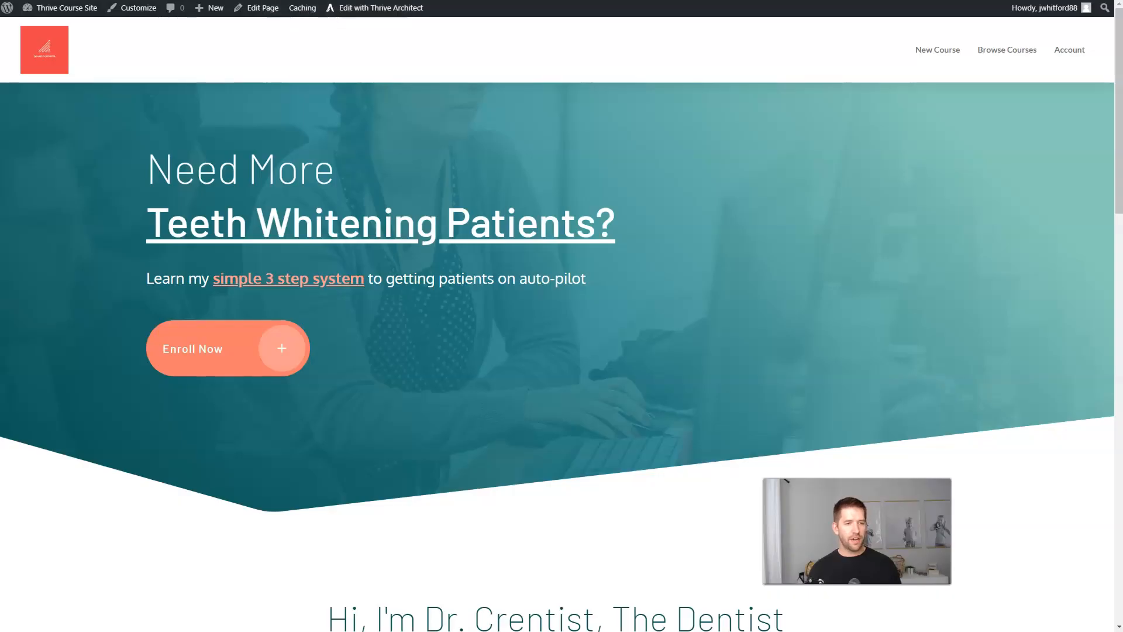
In the incognito window, reload the homepage to see the new logo and preview the New Course page.
key(alt+Tab)
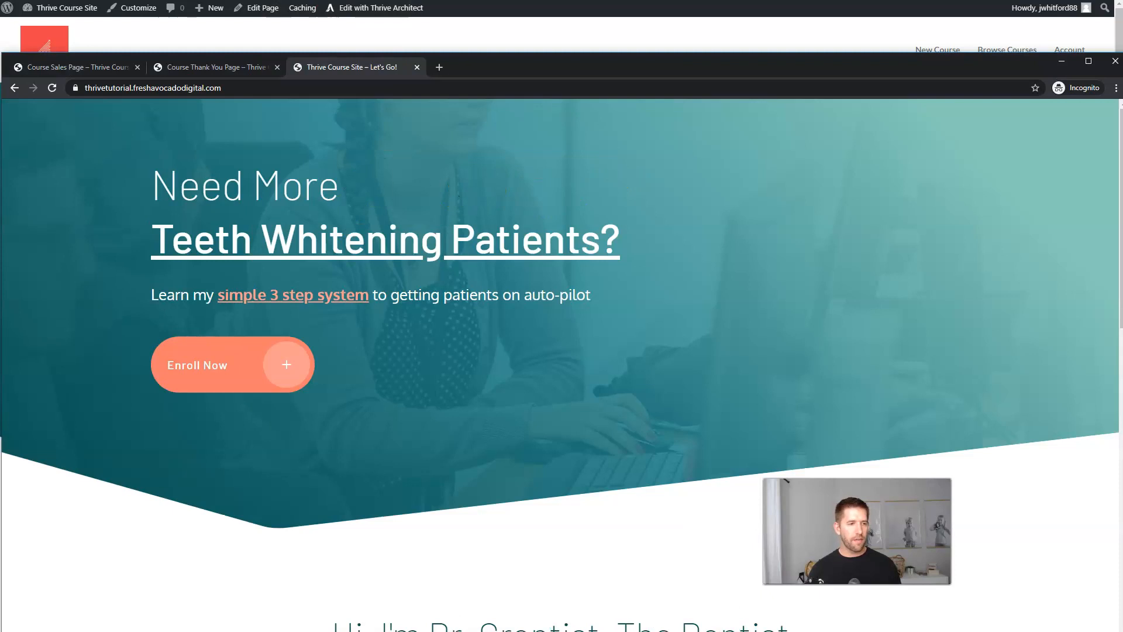
click(53, 89)
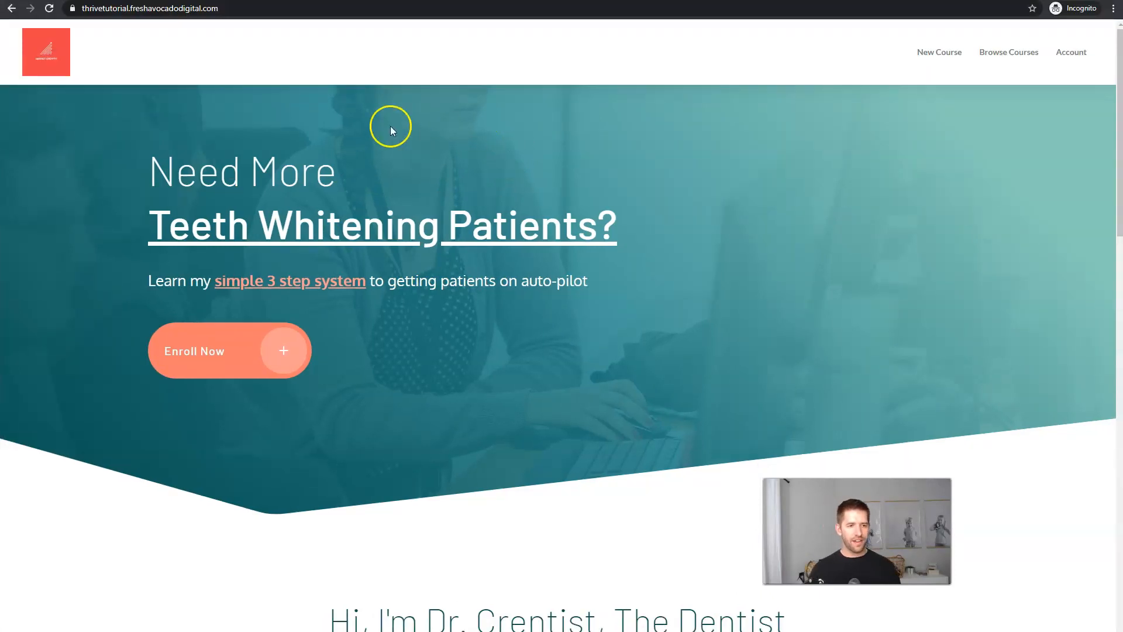
click(936, 55)
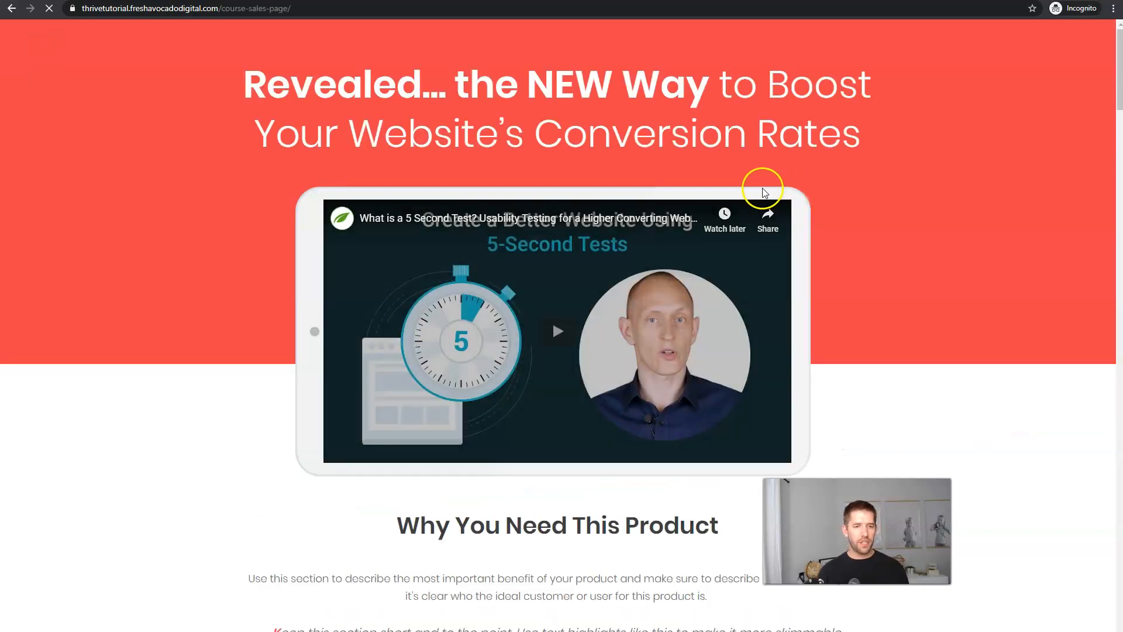
key(alt+Left)
Check the test customer's account payment date, total and invoice, then their active lifetime Dentist Course subscription.
click(1070, 51)
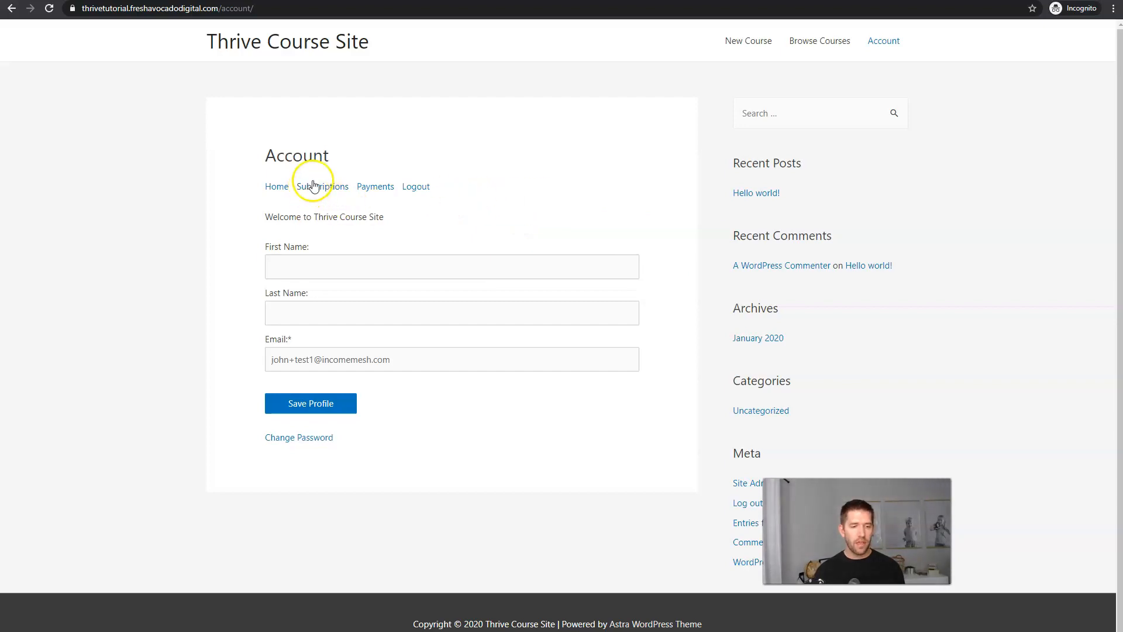
click(382, 194)
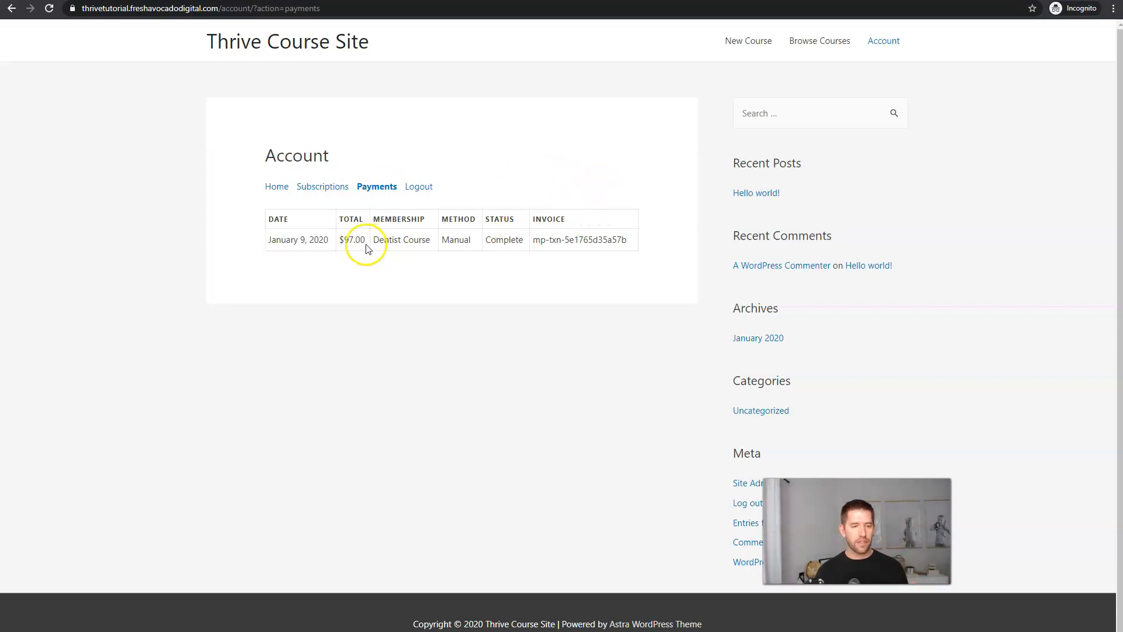
drag(270, 242, 351, 239)
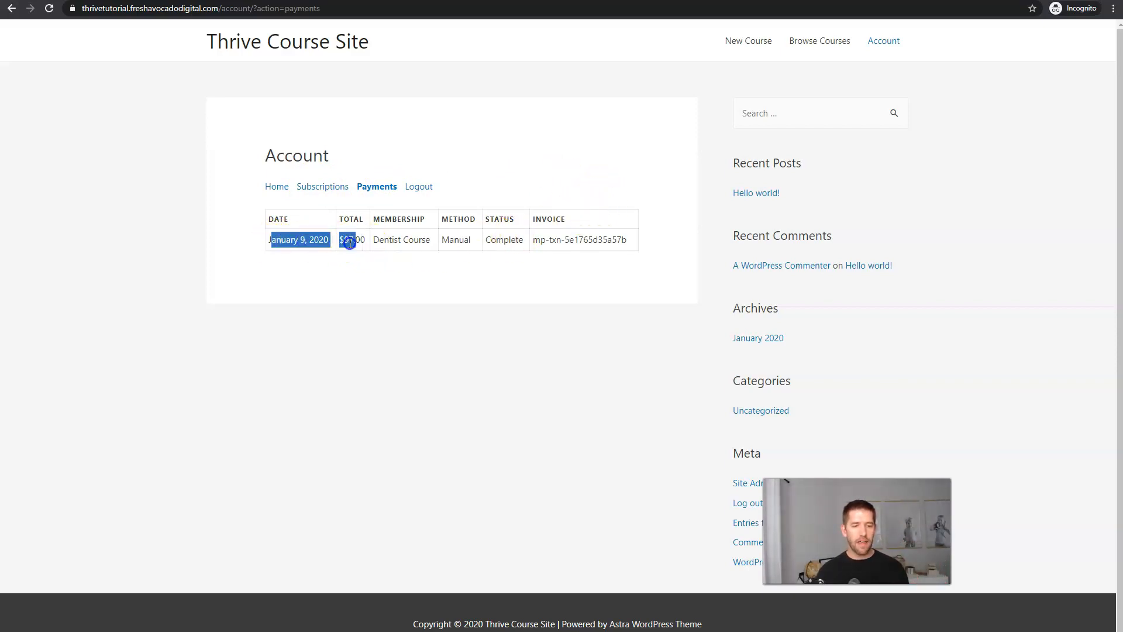
click(349, 243)
drag(534, 244, 594, 241)
click(594, 262)
click(307, 187)
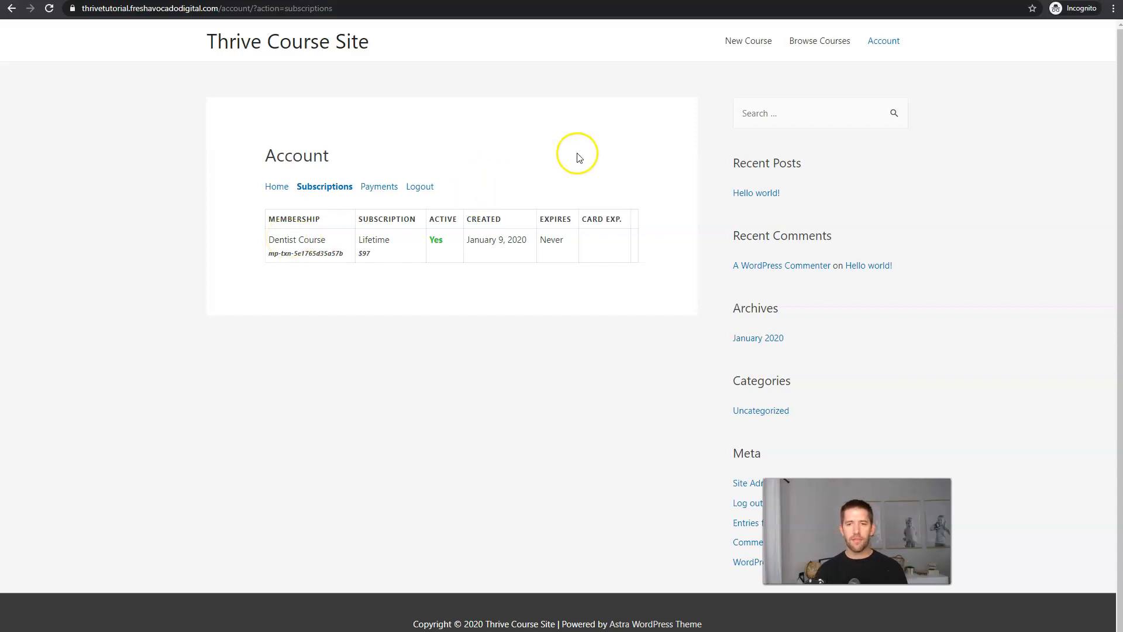
click(822, 42)
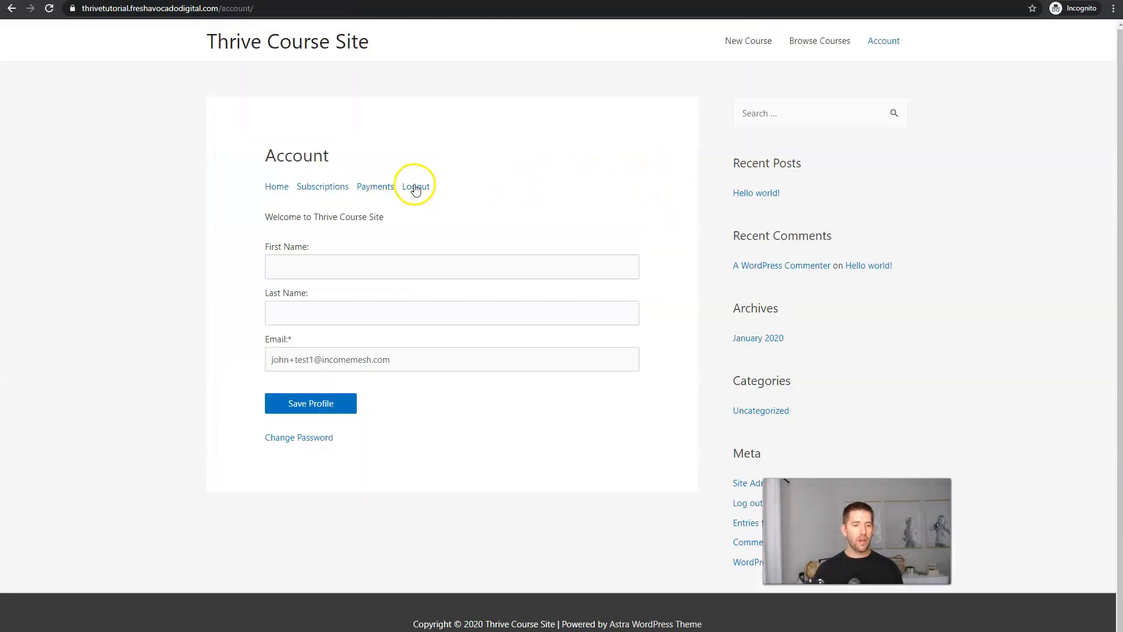
Log the test customer out and confirm the Account page now asks for a login.
click(416, 187)
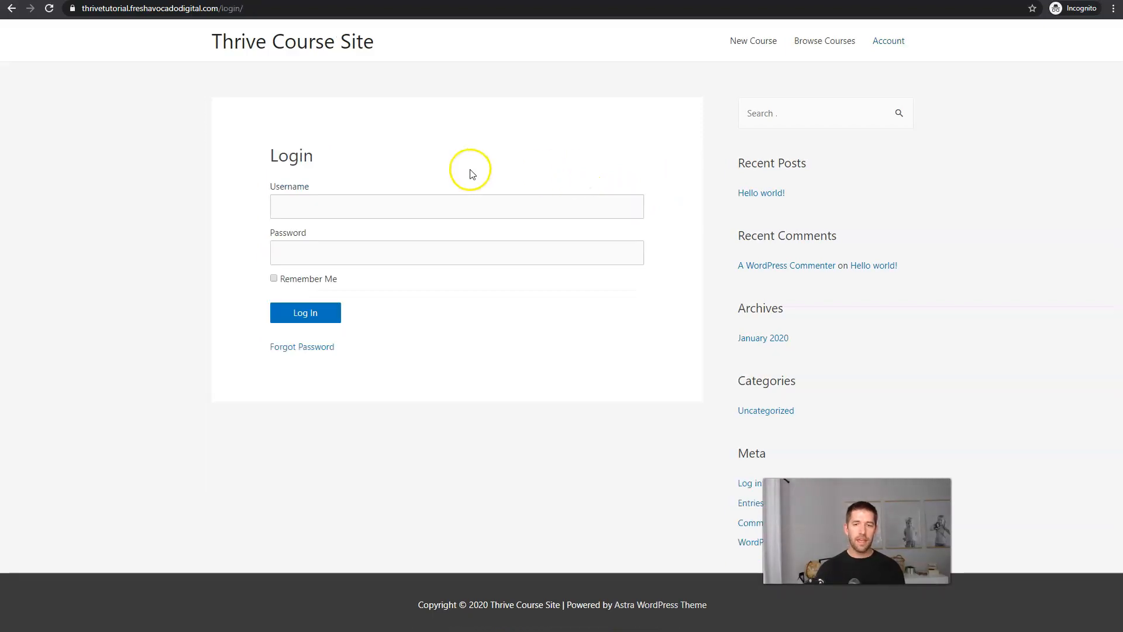
click(880, 46)
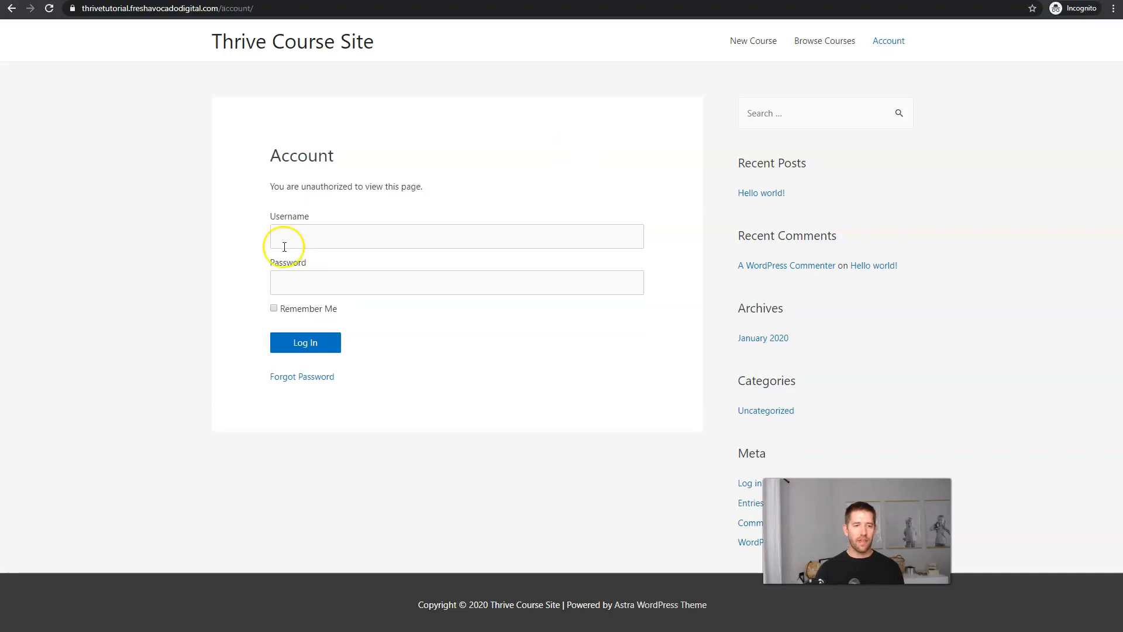
click(347, 242)
click(429, 191)
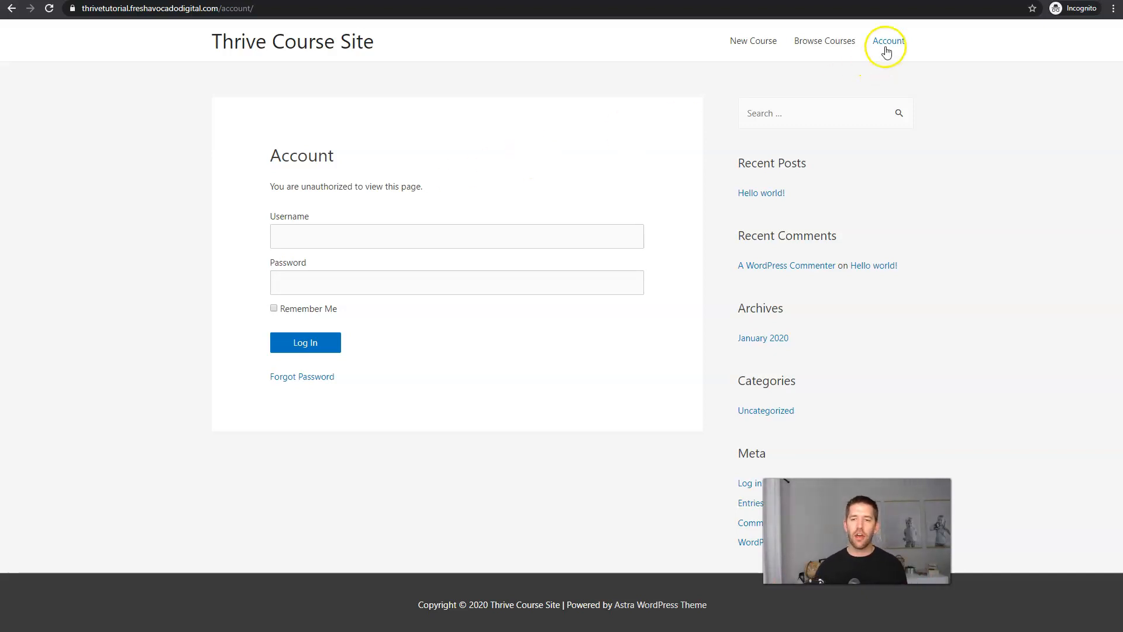
Test the homepage's Enroll Now button, then return to the logged-in admin window.
click(339, 52)
click(216, 352)
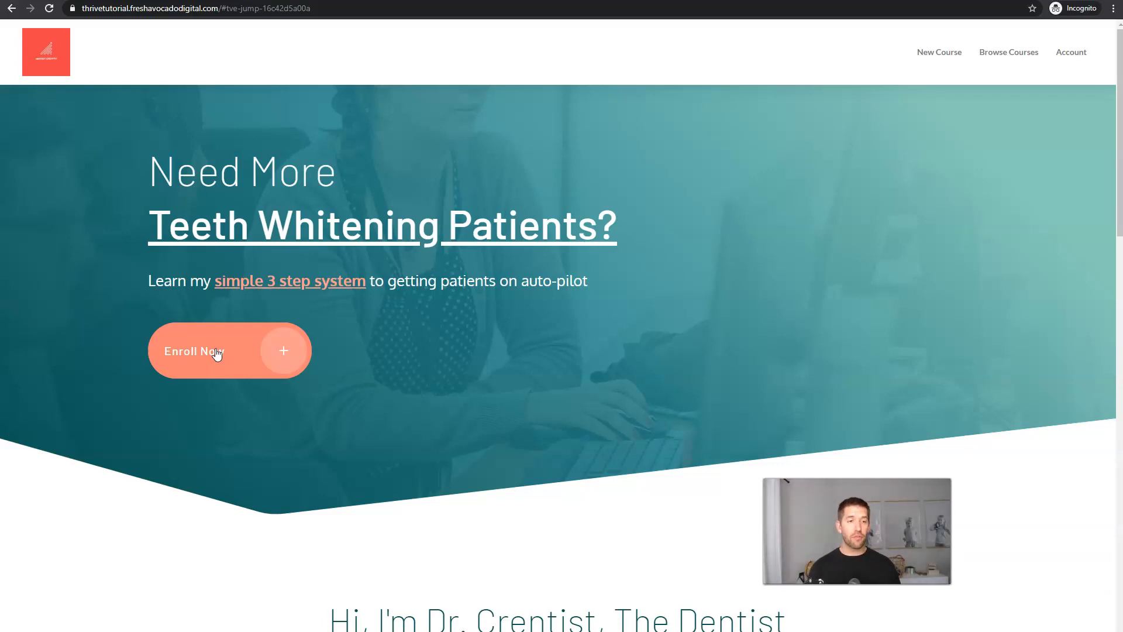
click(261, 116)
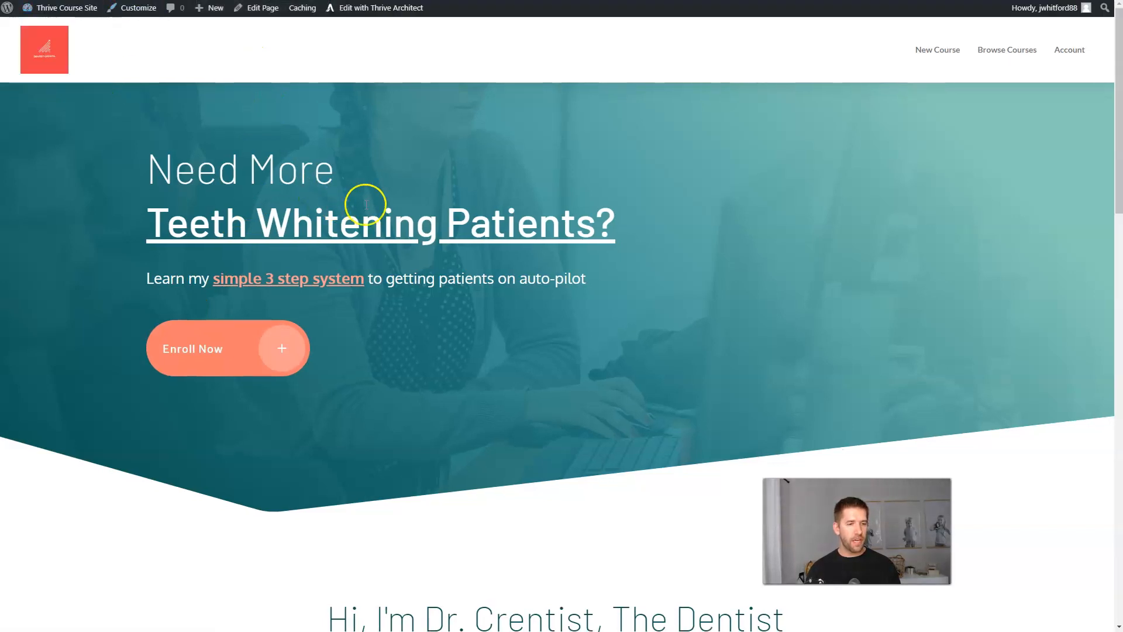
click(404, 203)
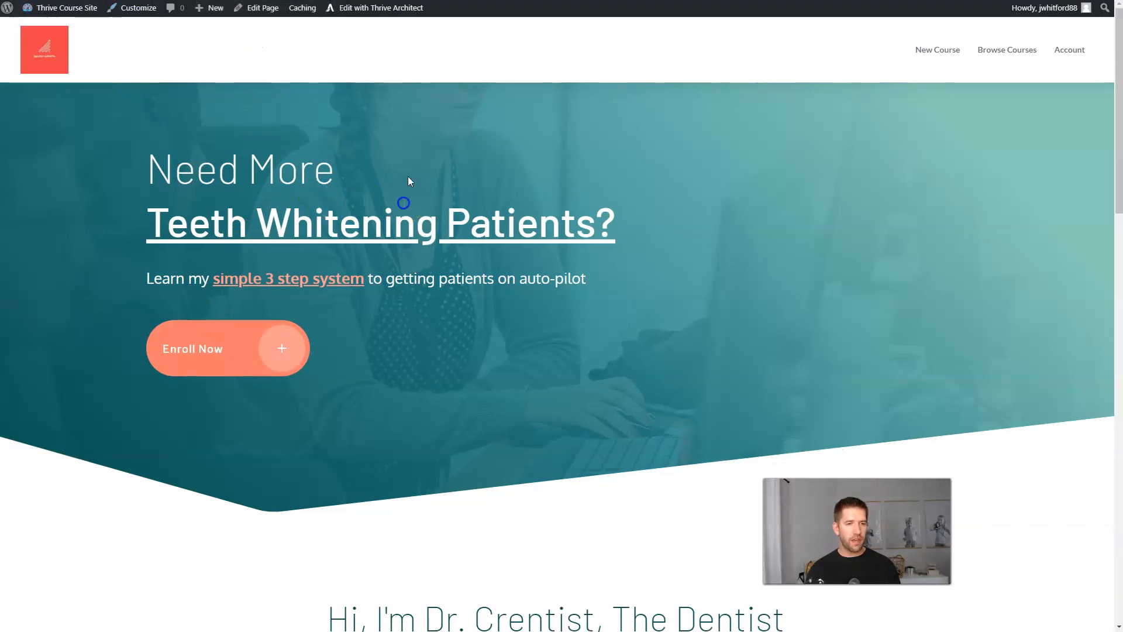
Edit the homepage in Thrive Architect and relabel the Enroll Now button as Learn More.
click(369, 8)
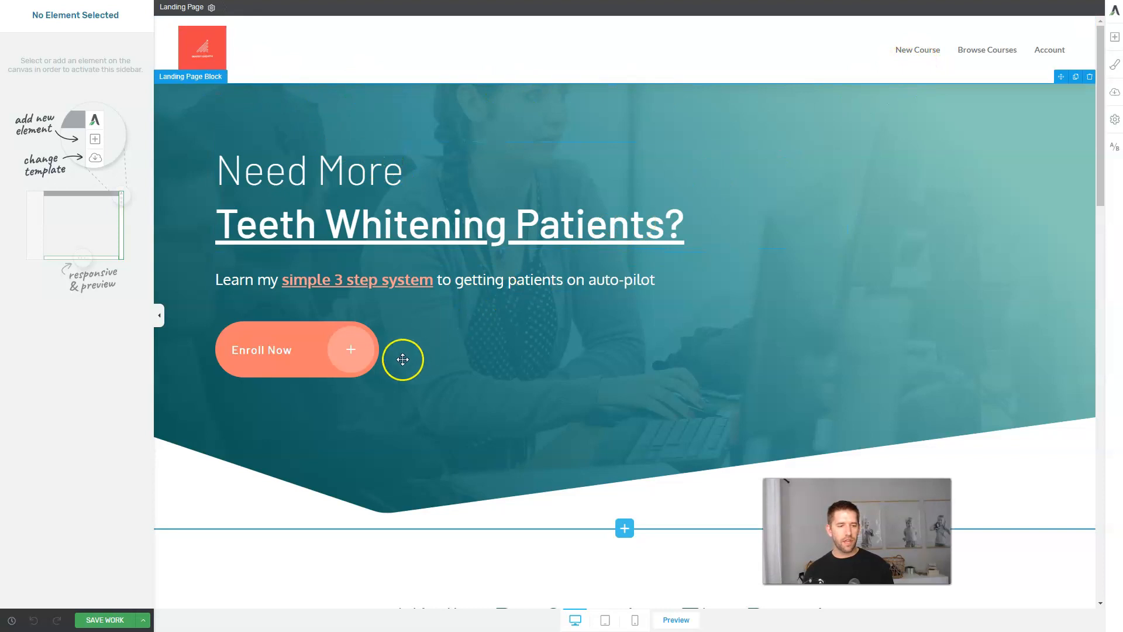
triple_click(276, 351)
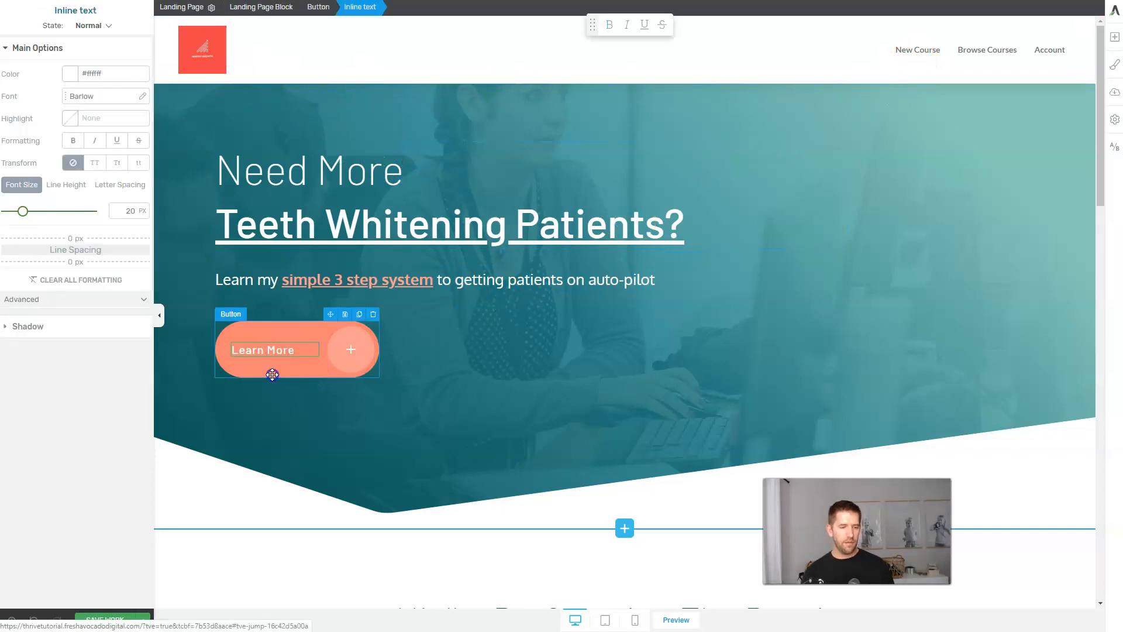
click(271, 371)
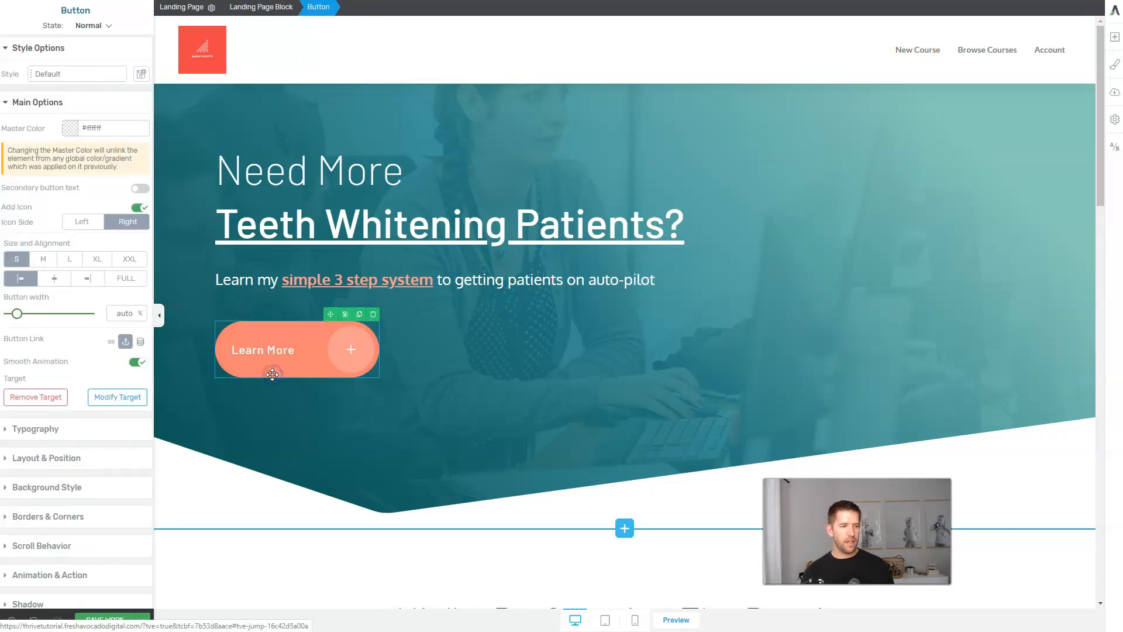
Replace the button's jump link with the course sales page URL, apply it, and save the page.
click(45, 371)
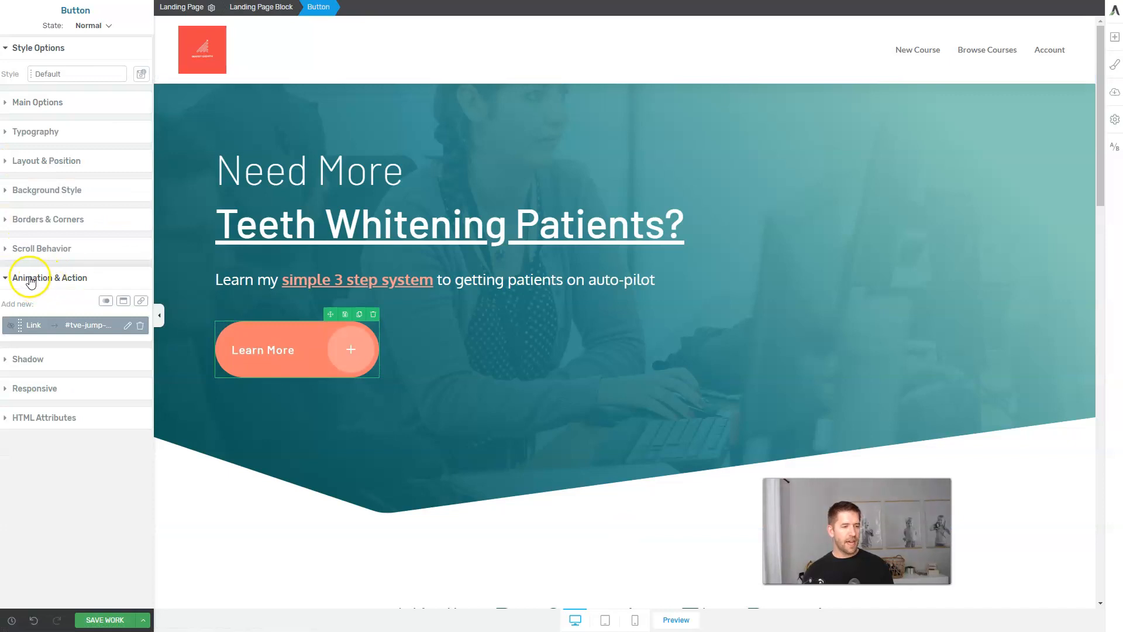
click(140, 326)
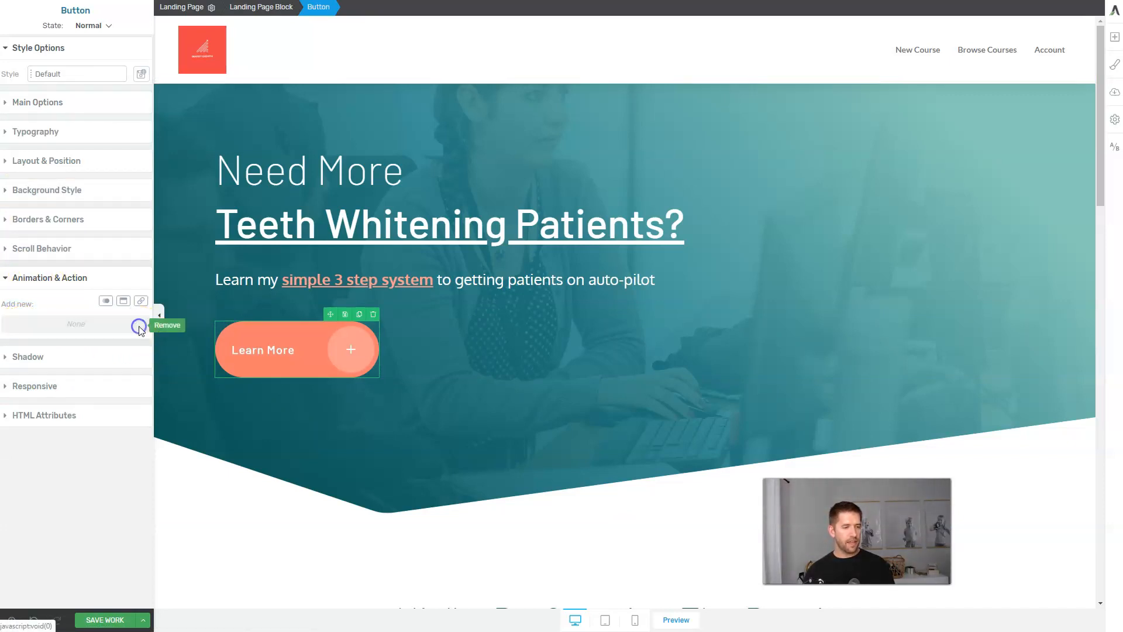
click(141, 300)
click(46, 359)
text(sales)
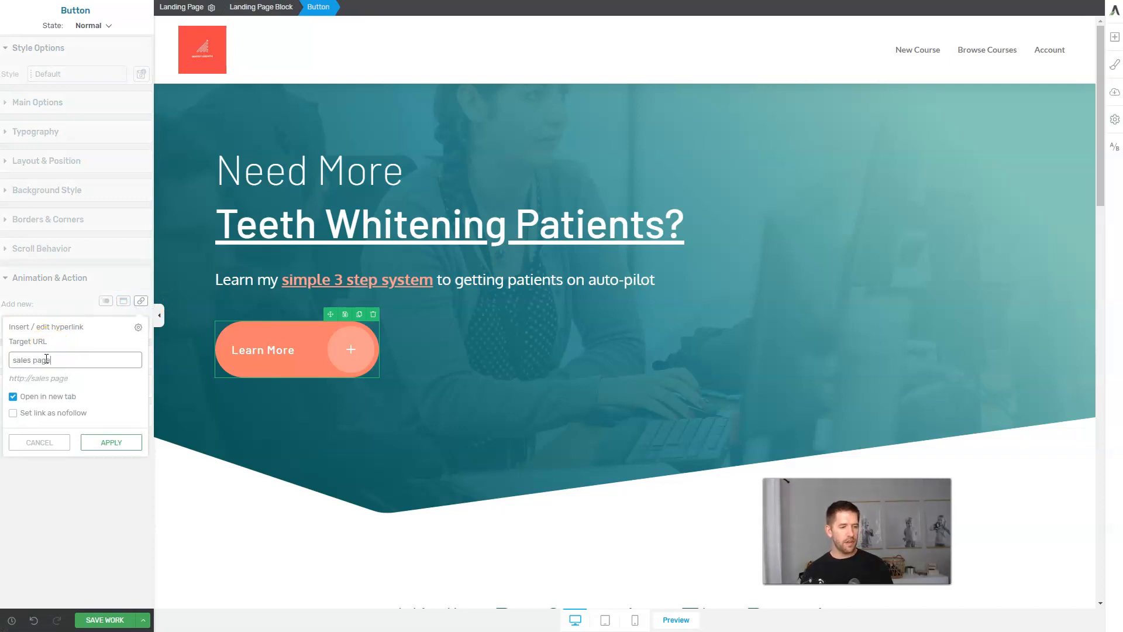
text( pag)
click(70, 382)
click(15, 405)
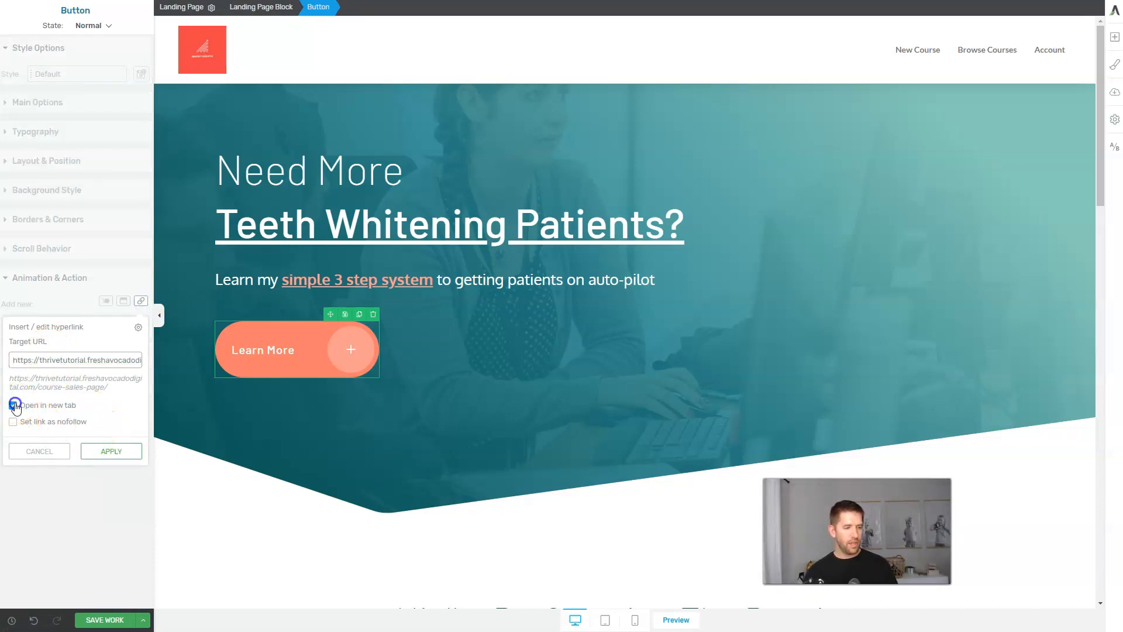
click(111, 451)
click(120, 618)
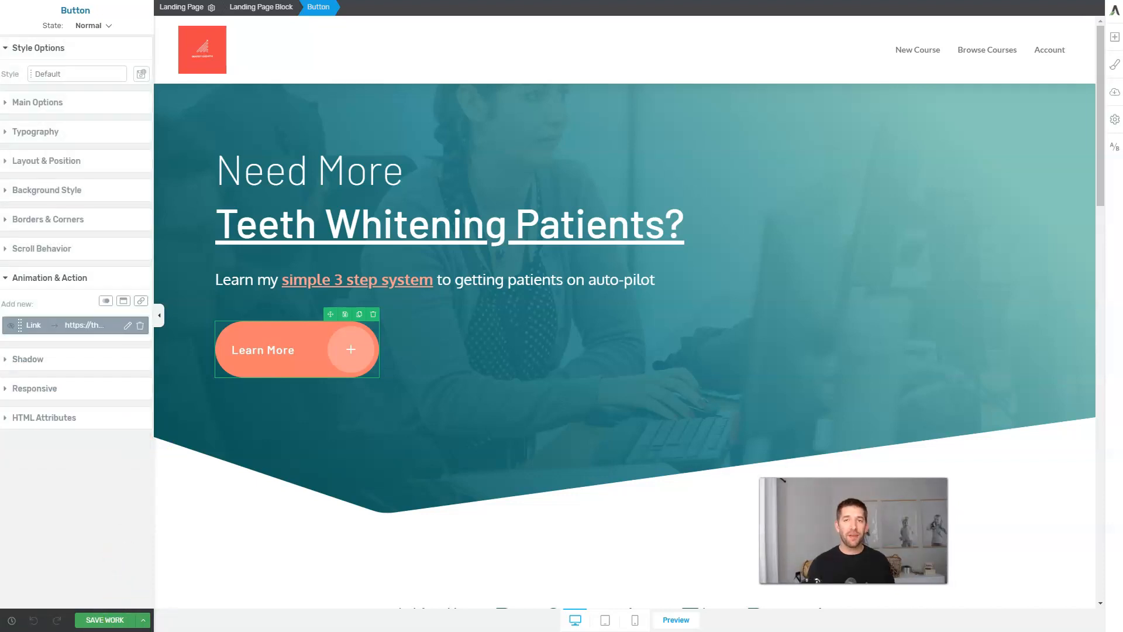
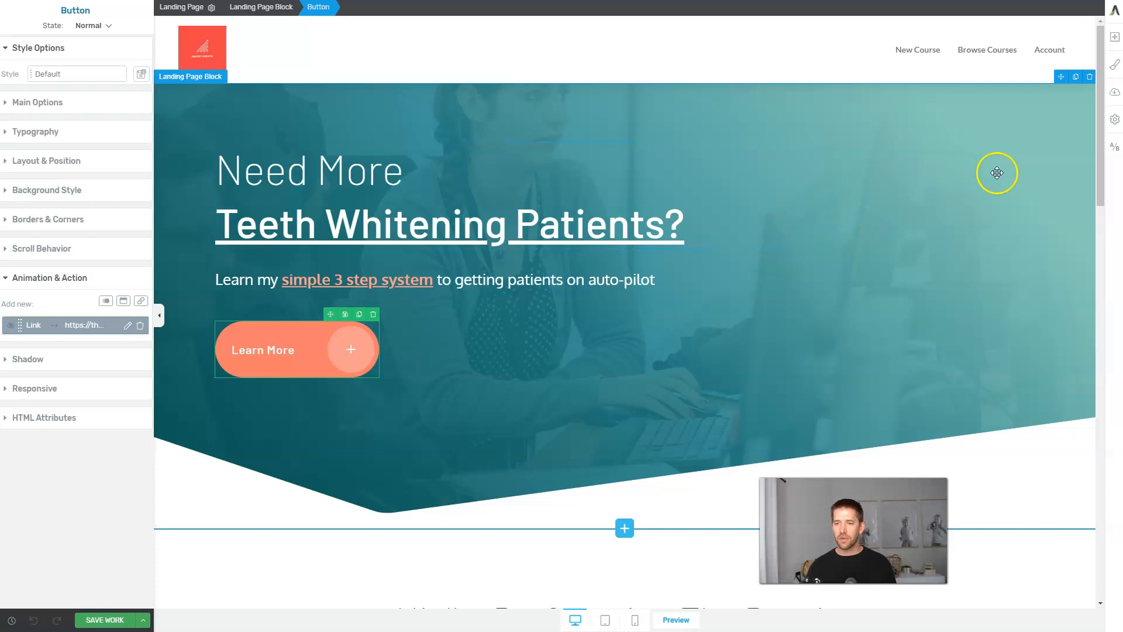
Create an A/B test from a duplicate of the Home control, rename it 'Sub Above Fold', and open it for editing.
click(1114, 151)
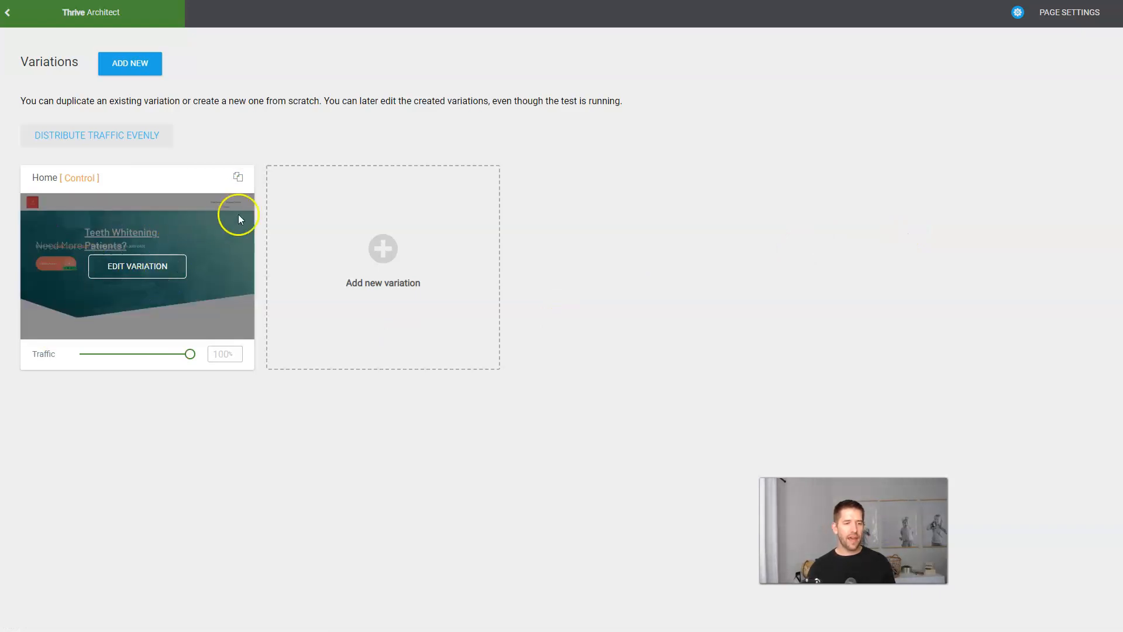
click(236, 177)
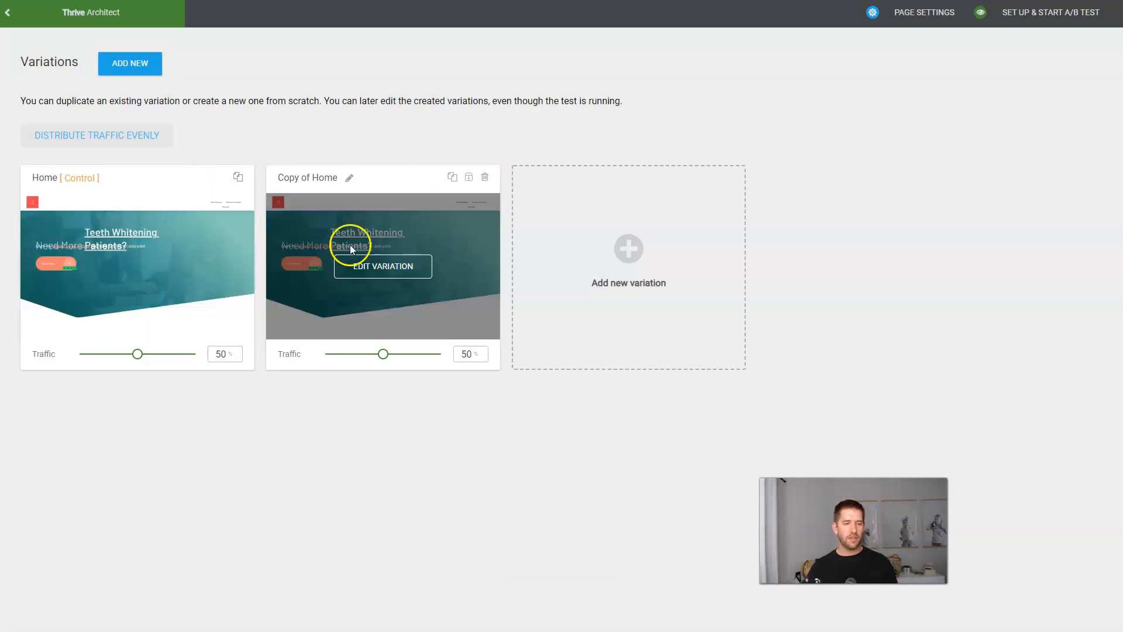
click(349, 177)
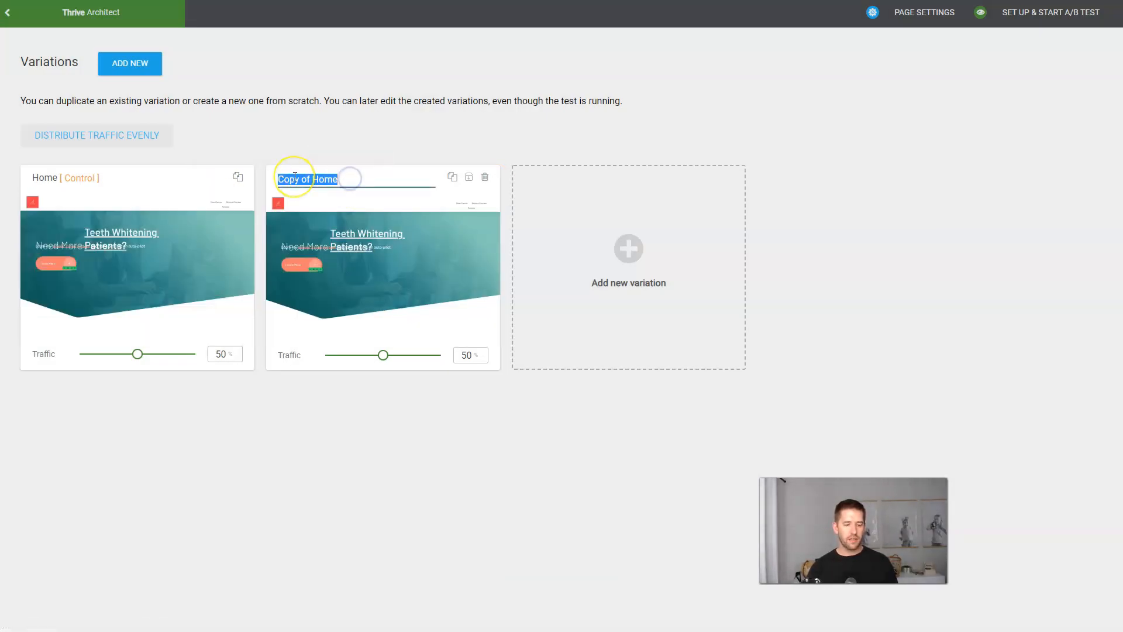
text(Sub Above)
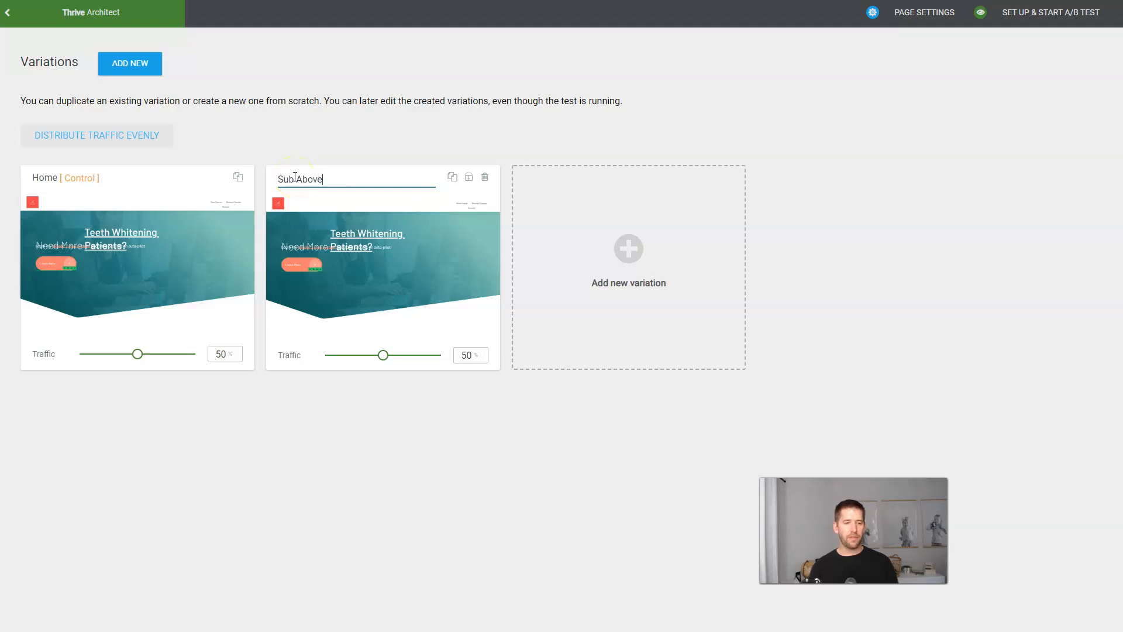
text( Fold)
mouse_move(358, 255)
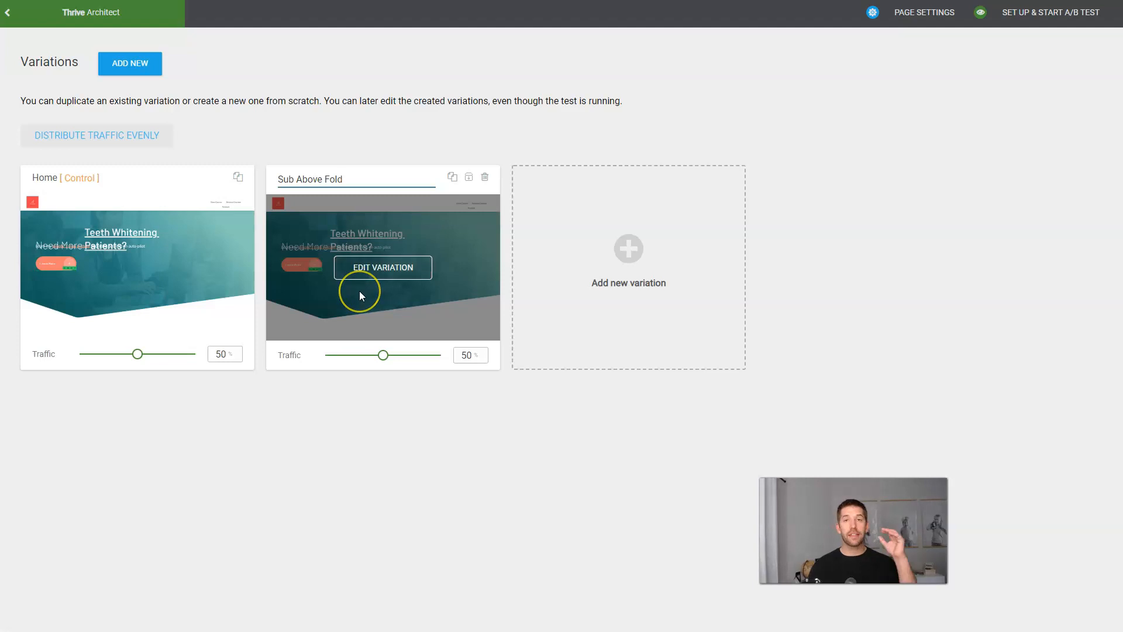
click(395, 279)
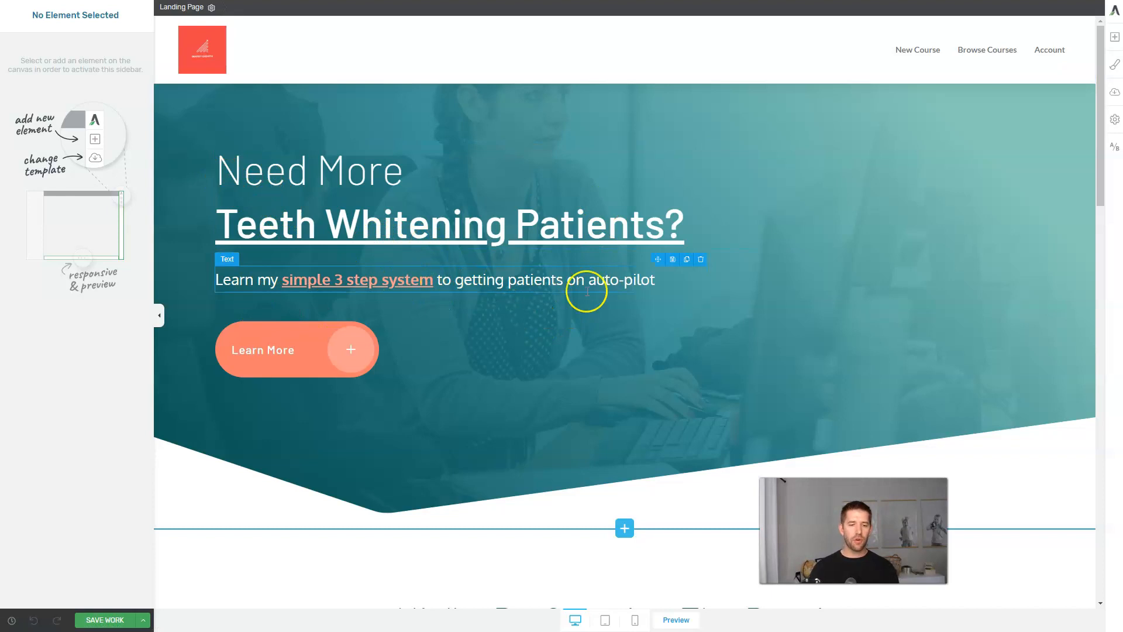
Drag the Lead Gen Checklist sign-up form from the page bottom into the hero above Learn More.
scroll(522, 320, down, 20)
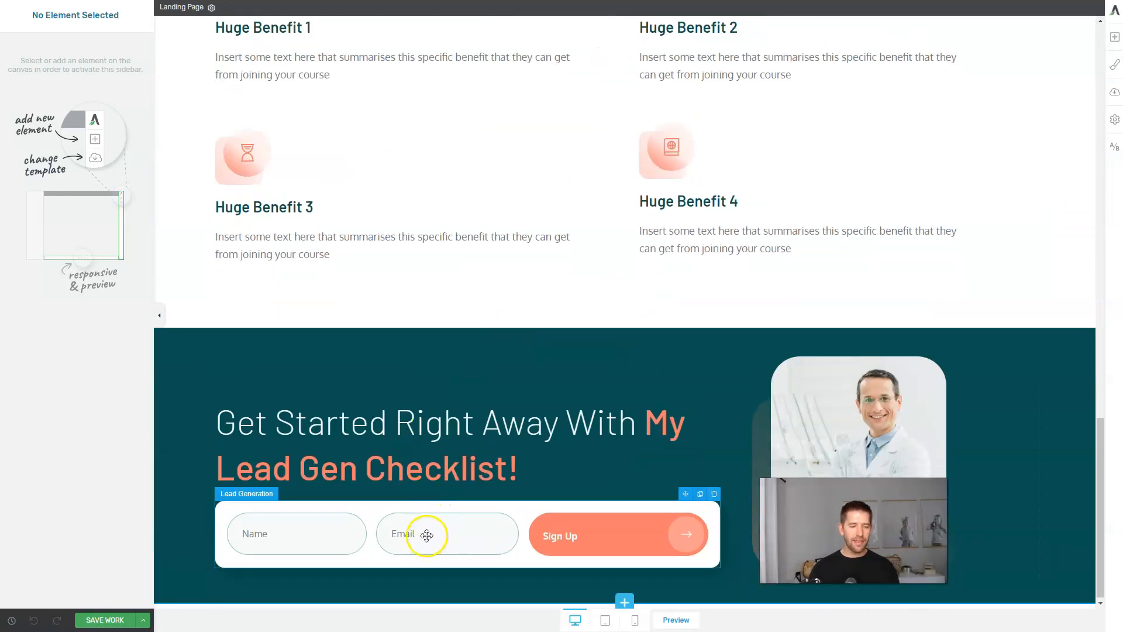
drag(427, 534, 565, 533)
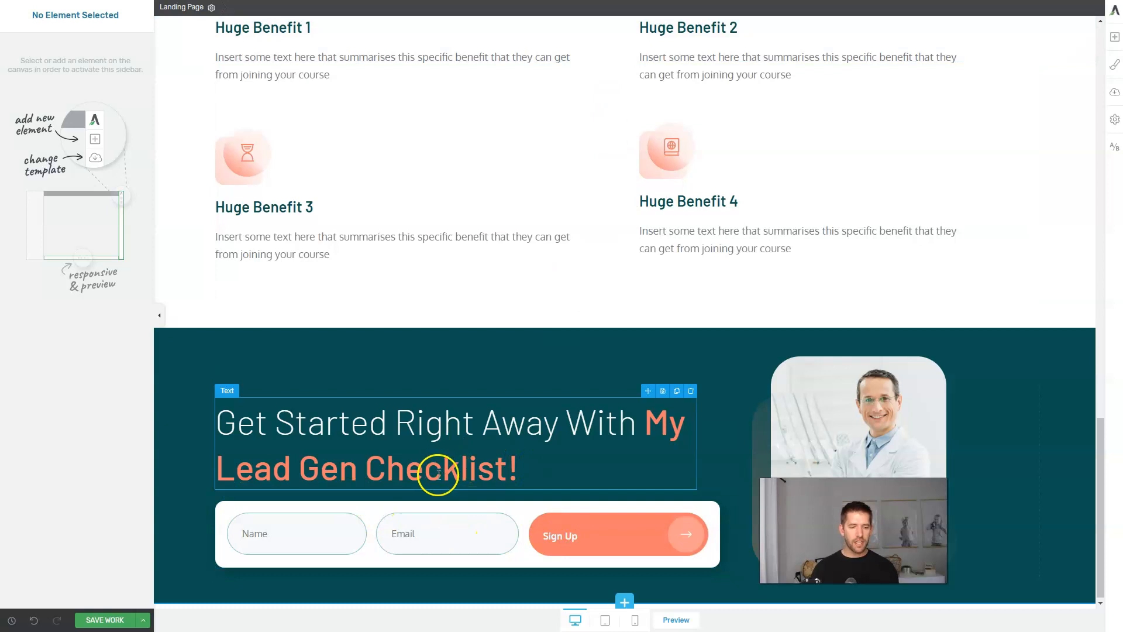
click(431, 528)
click(360, 7)
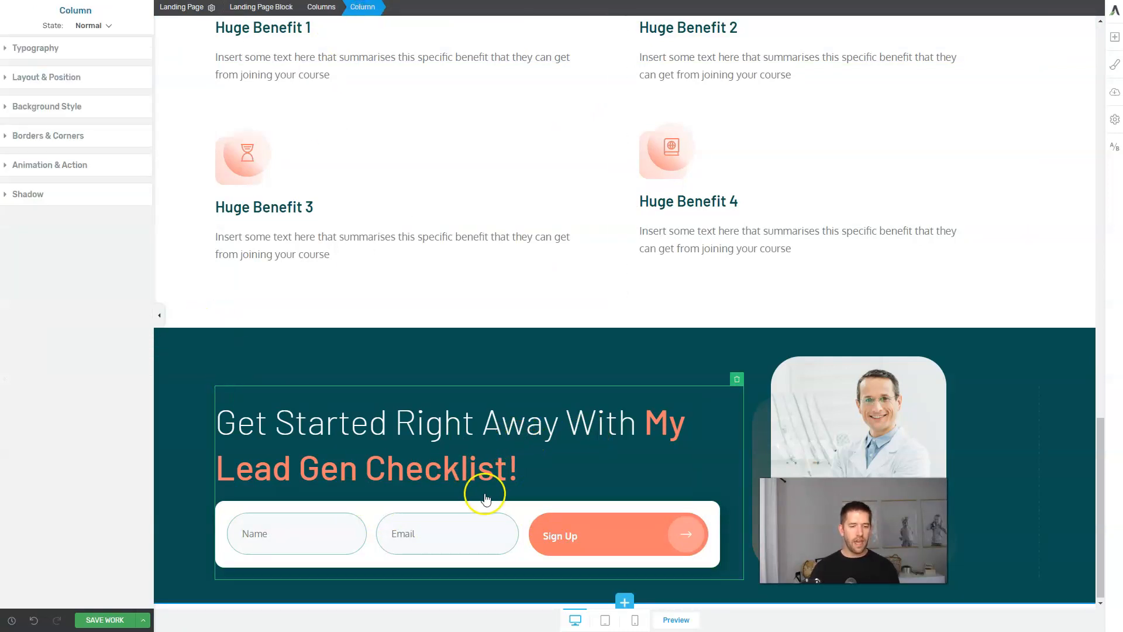
click(581, 523)
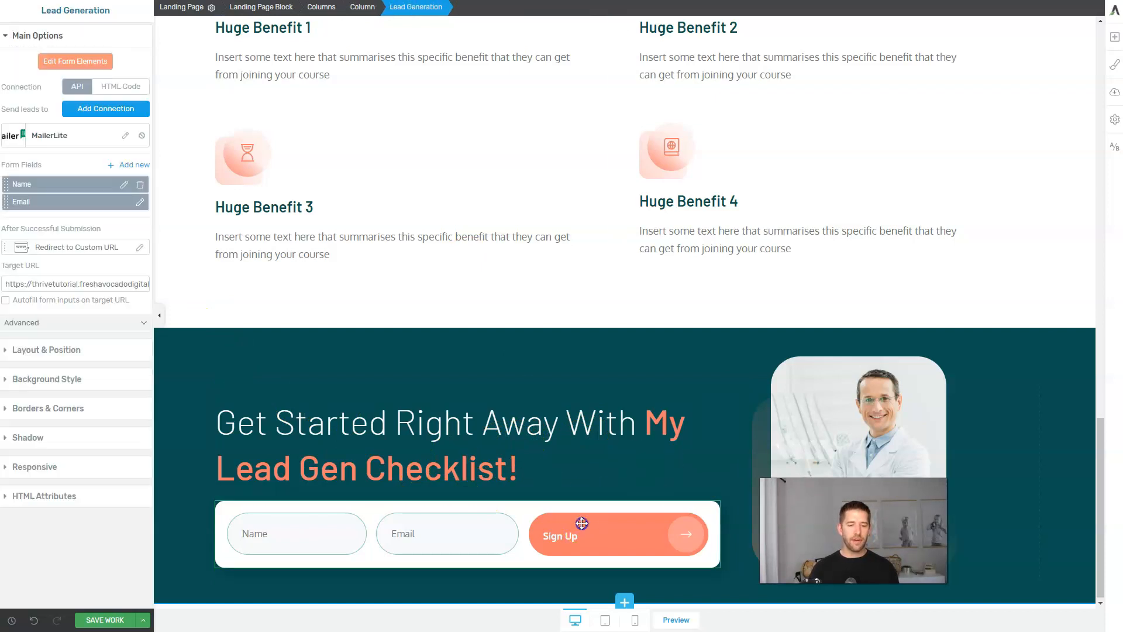
drag(686, 493, 590, 28)
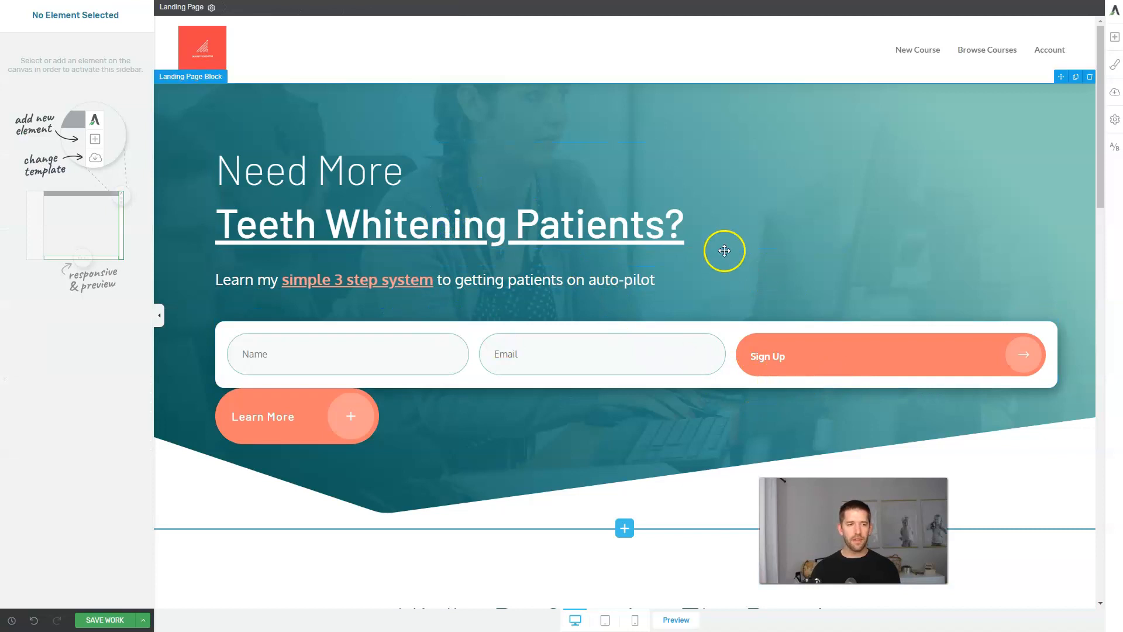
Narrow the sign-up form and add a two-column row to the hero, placing the form on the right.
click(713, 344)
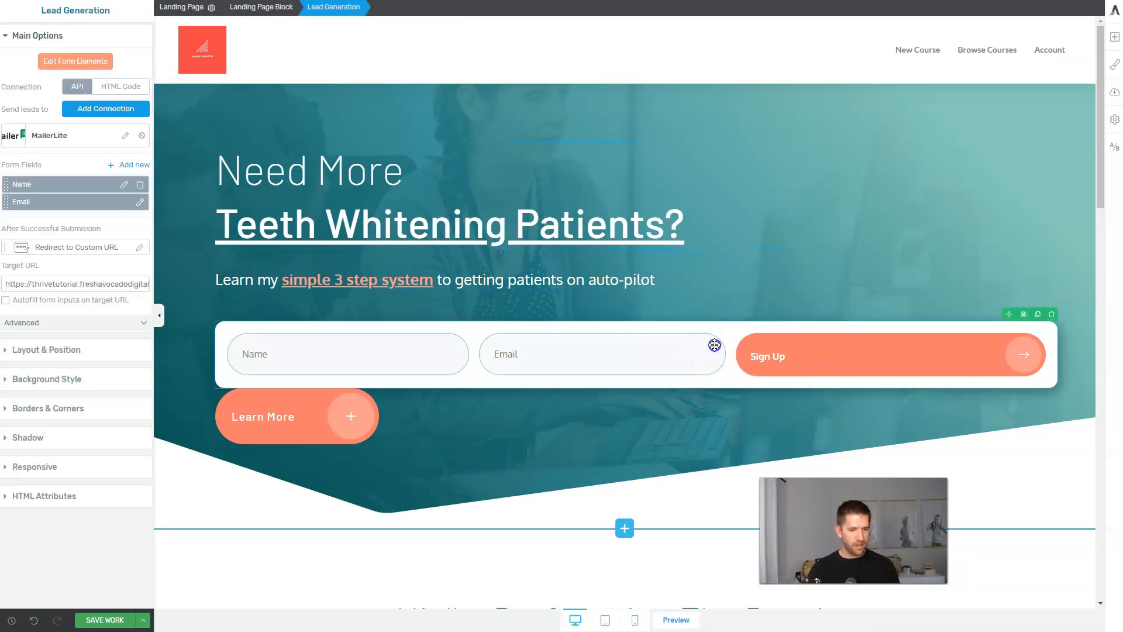
click(66, 351)
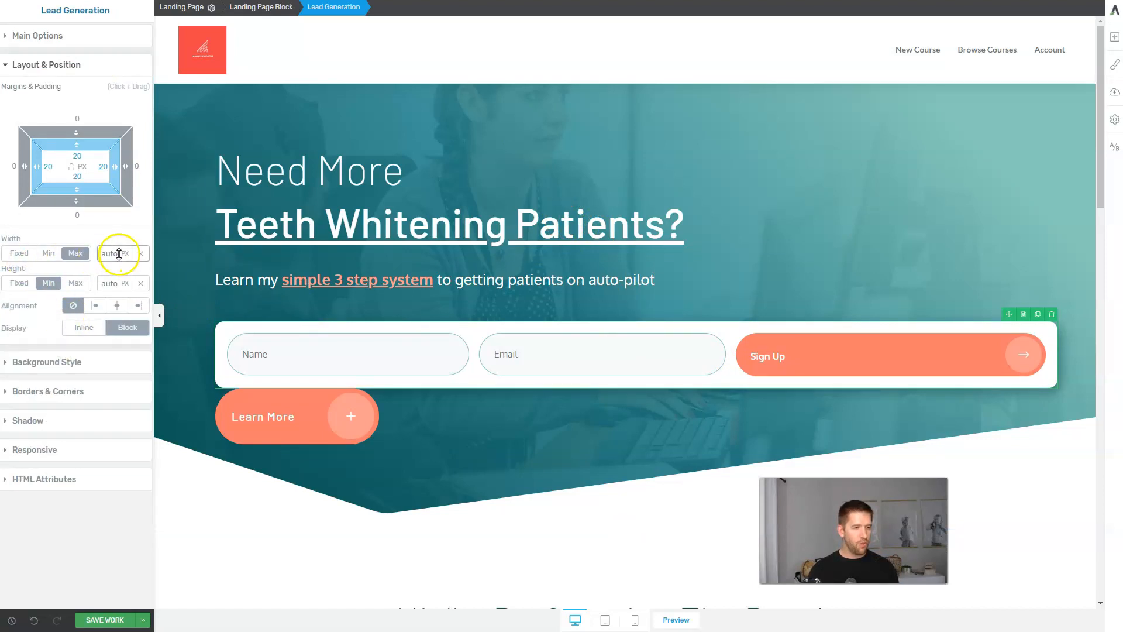
drag(111, 253, 184, 479)
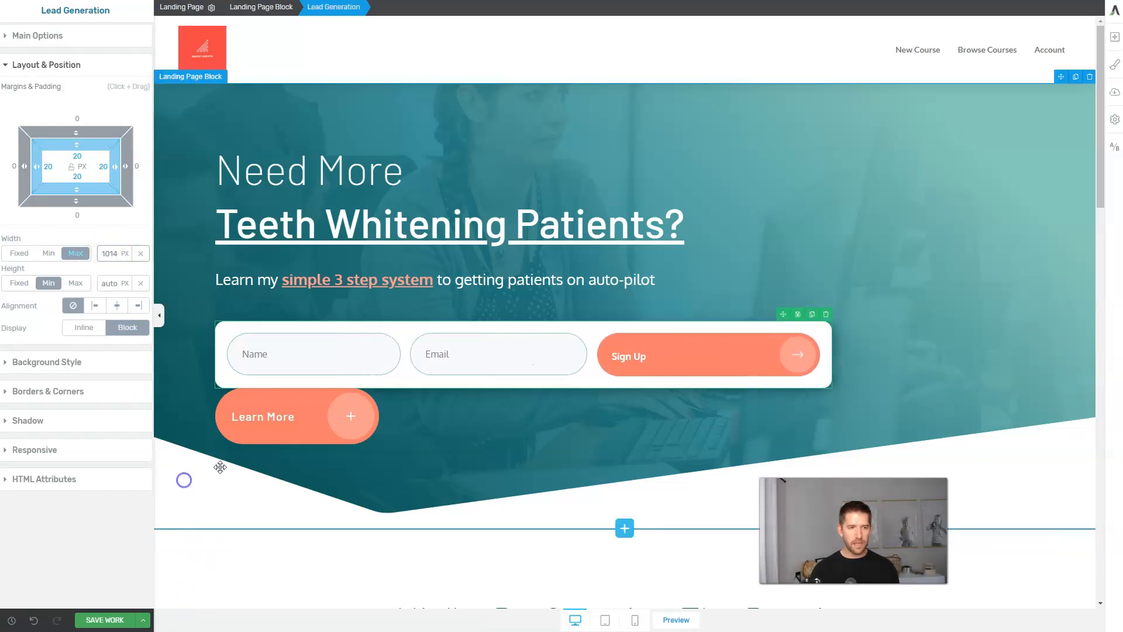
click(1115, 37)
mouse_move(1070, 171)
mouse_down()
mouse_move(607, 183)
mouse_move(592, 167)
mouse_up()
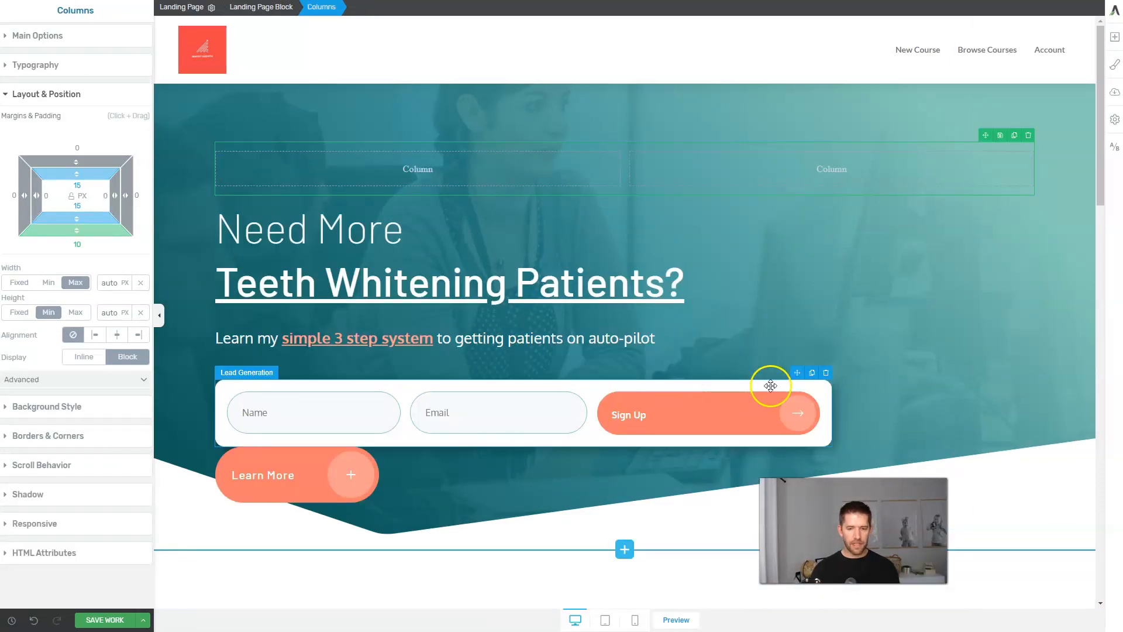
drag(795, 379, 841, 173)
Move the headline and subtitle into the left column and delete the Learn More button.
click(628, 296)
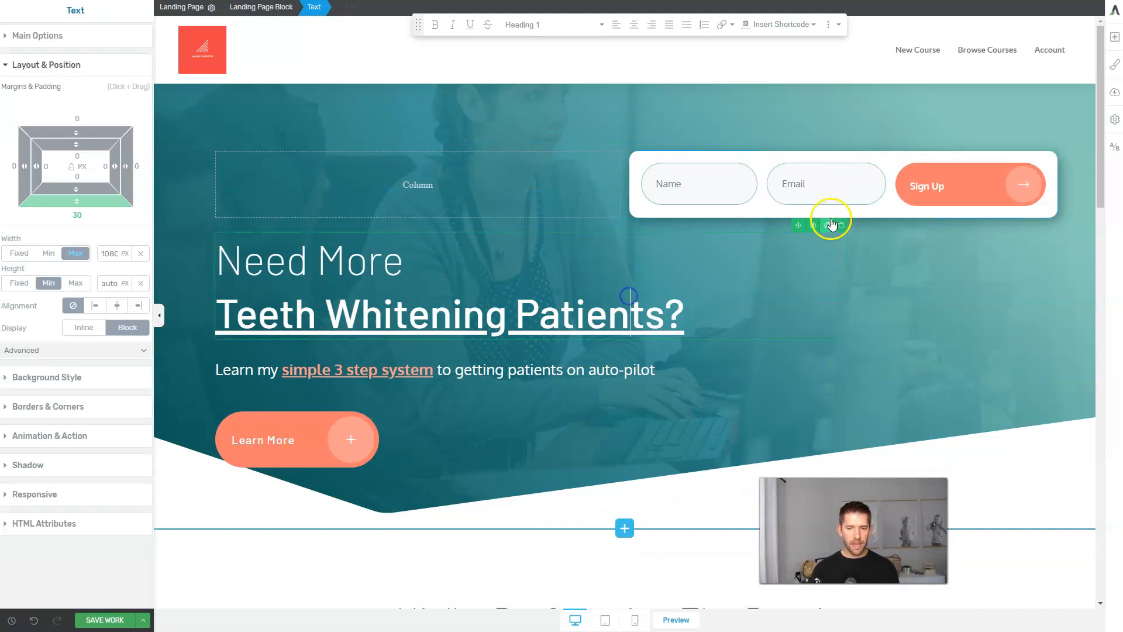
drag(802, 225, 456, 180)
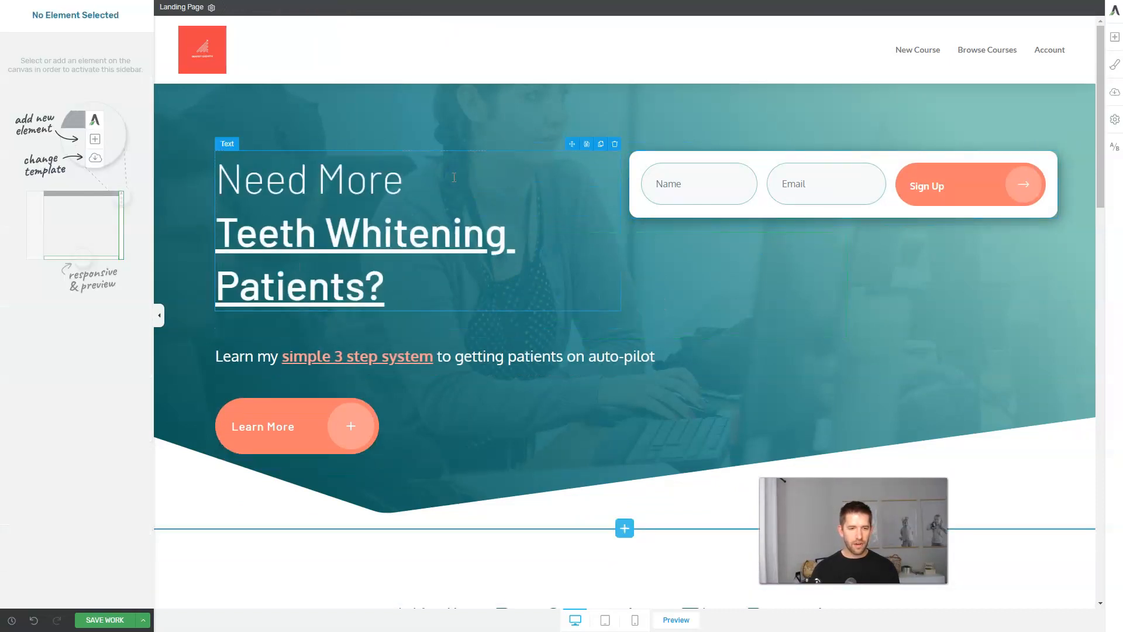
click(508, 357)
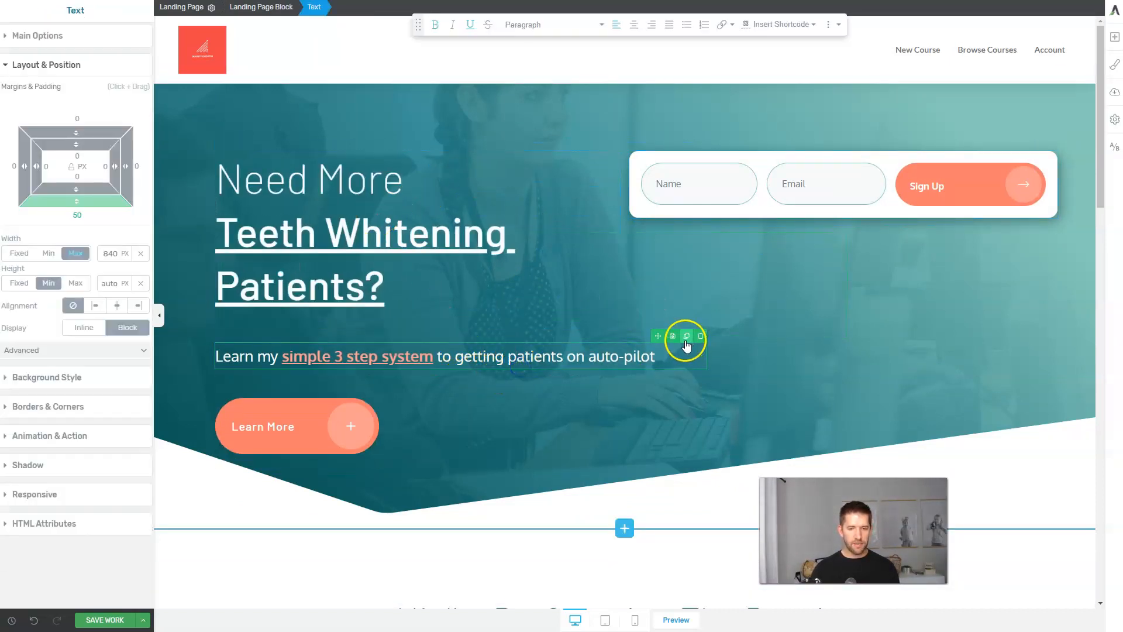
drag(657, 335, 408, 302)
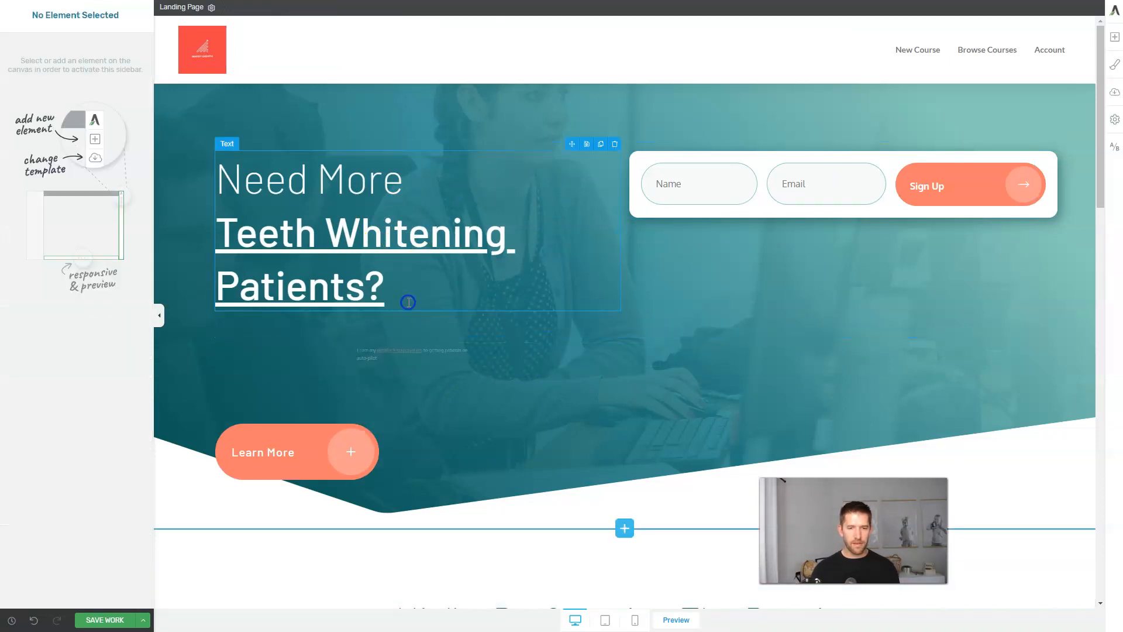
click(312, 452)
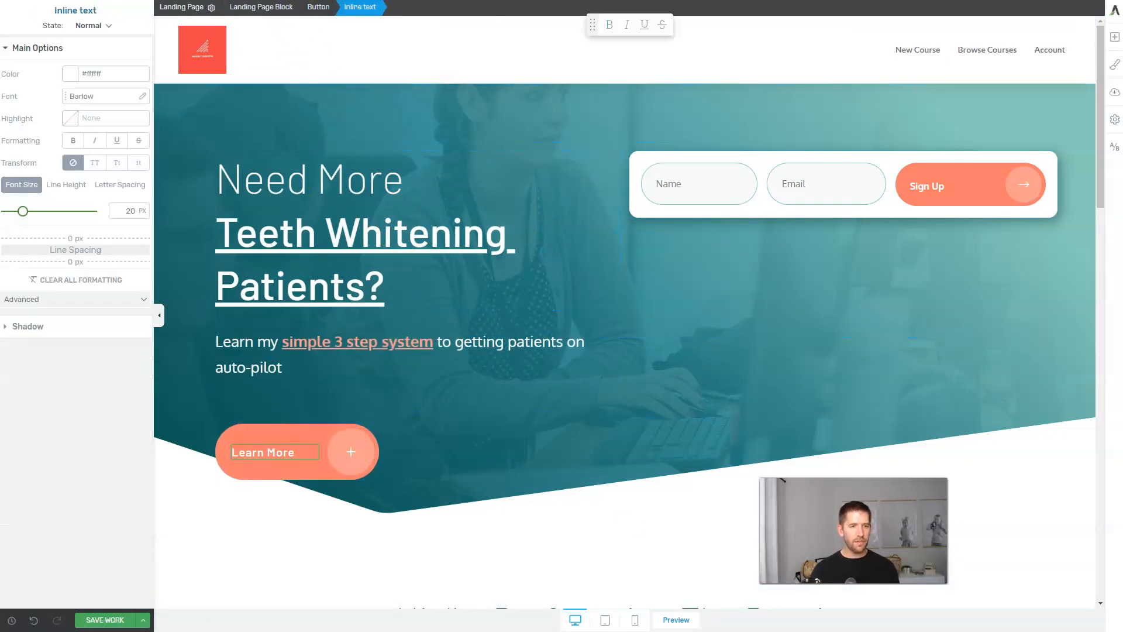
click(313, 8)
click(374, 418)
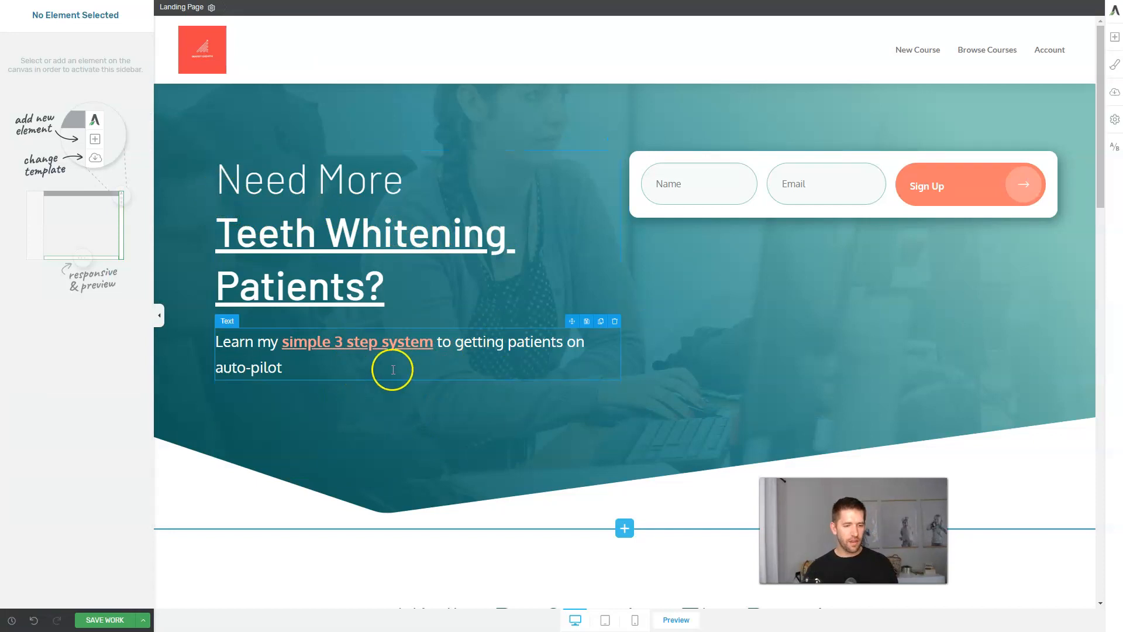
Change the subtitle to 'Gedo it!' and insert the book cover image above the sign-up form.
triple_click(231, 341)
text(Get my Free)
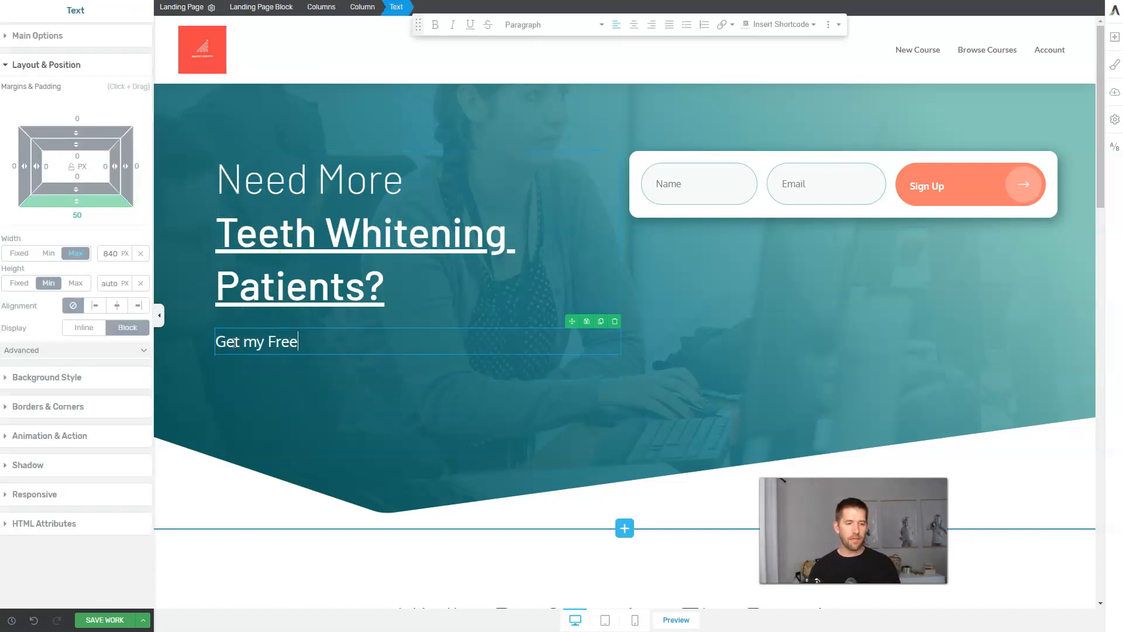
text(do it!)
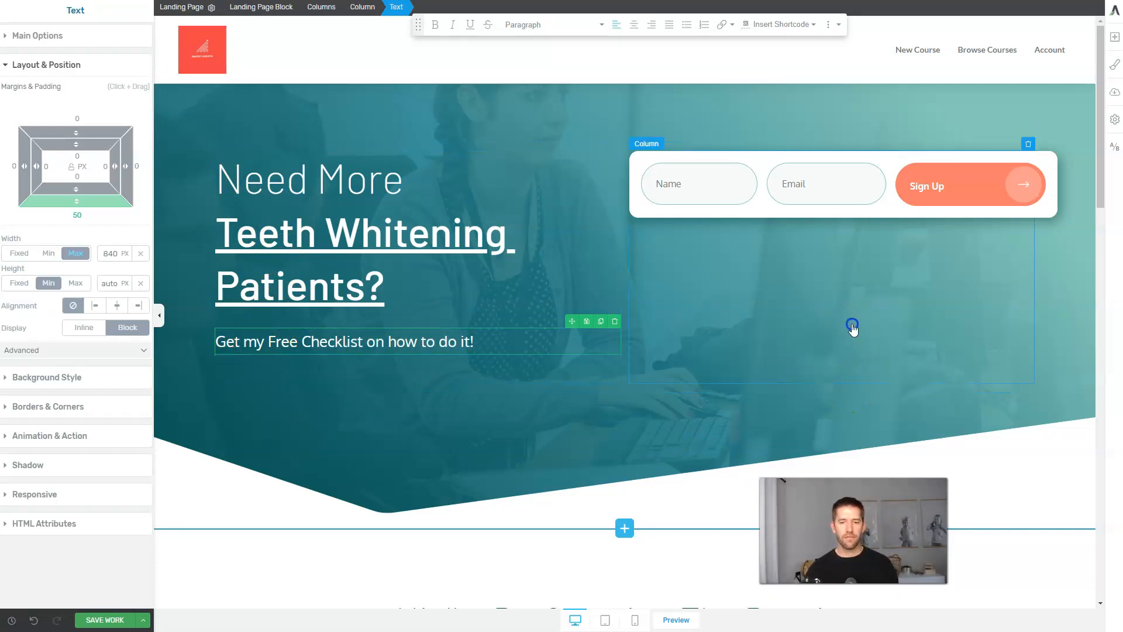
click(852, 325)
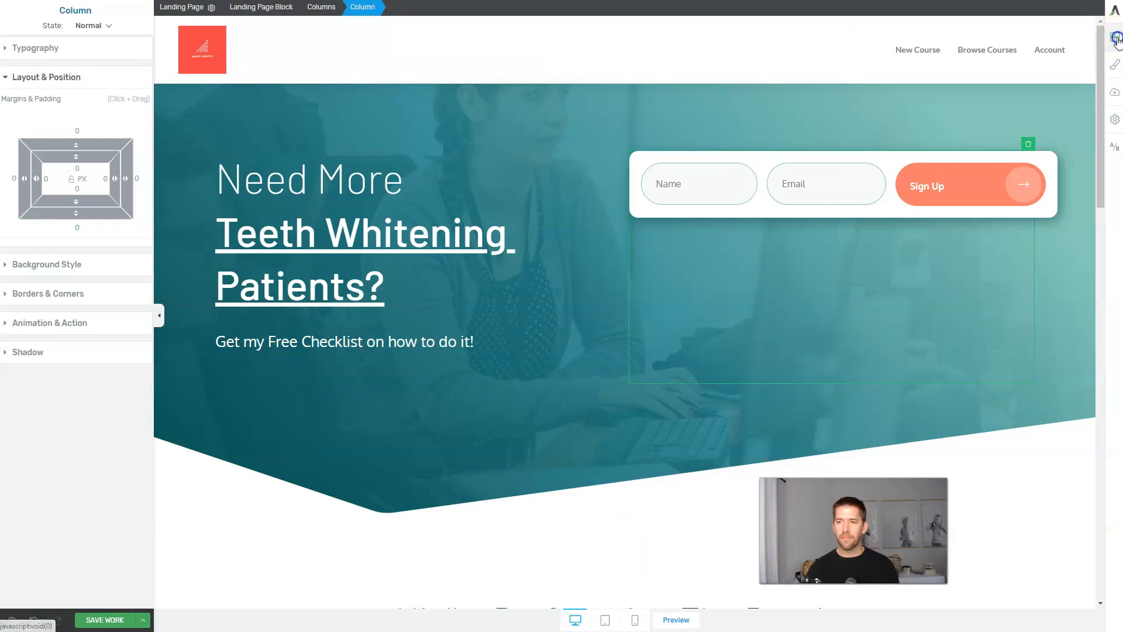
click(1114, 37)
drag(1071, 117, 883, 165)
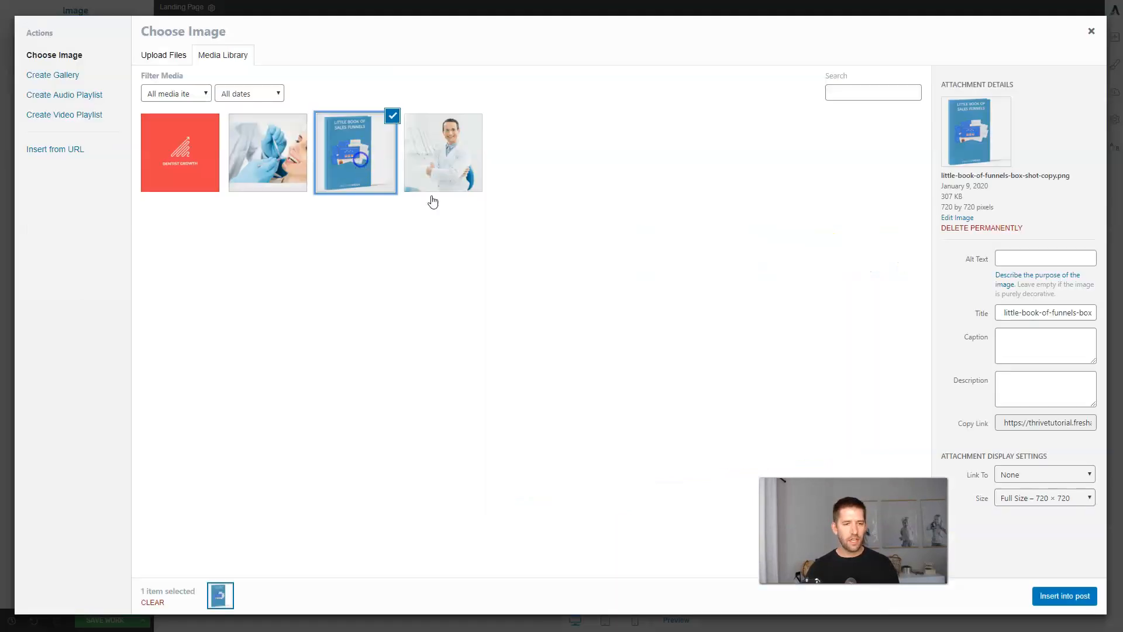
click(1064, 596)
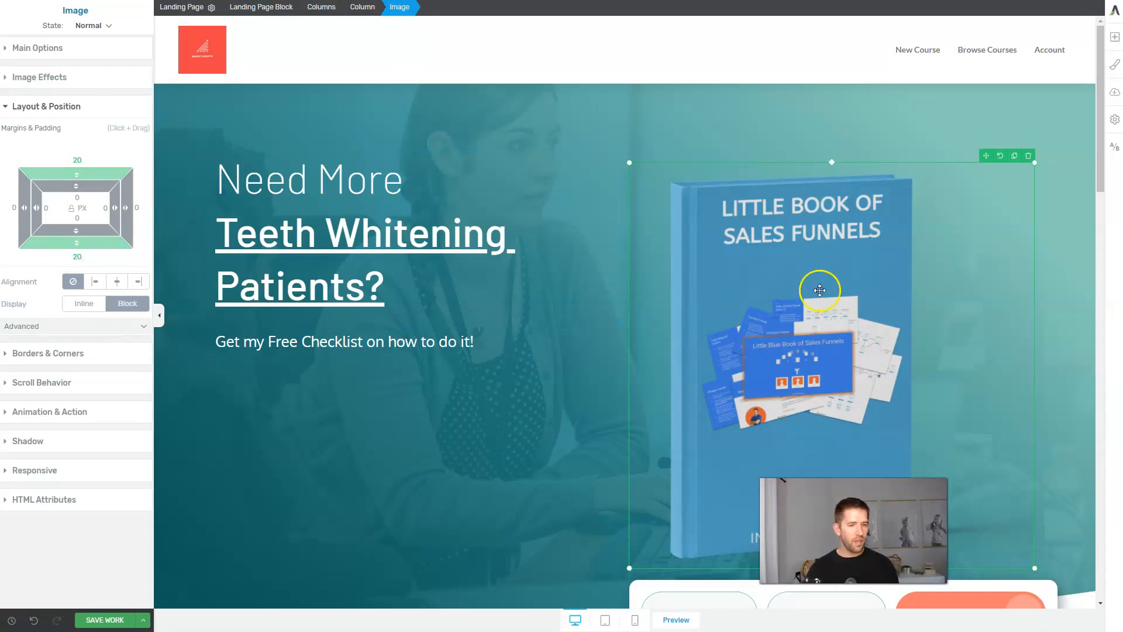
Resize the Little Book of Sales Funnels image so it sits neatly above the sign-up form.
drag(1034, 568, 819, 366)
click(818, 315)
click(725, 257)
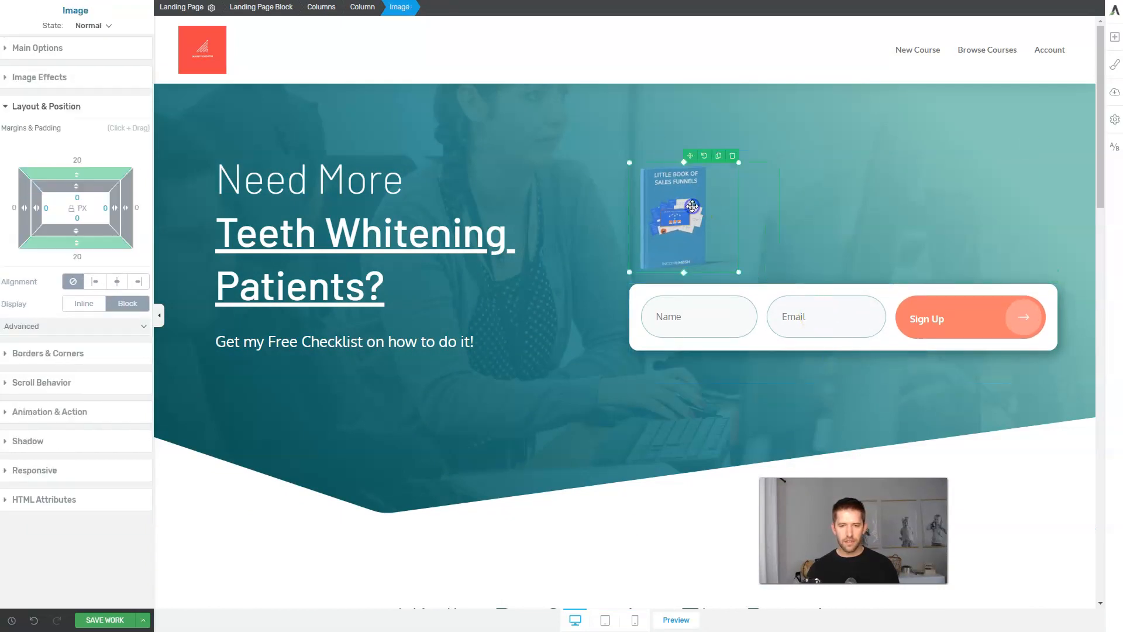
drag(738, 271, 809, 341)
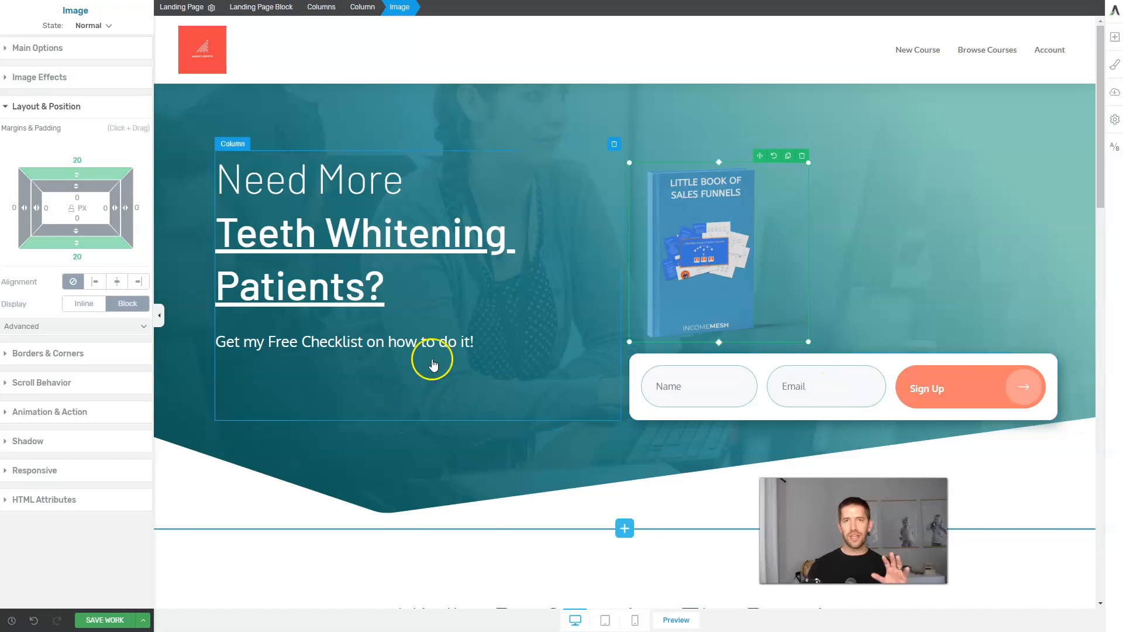
click(795, 387)
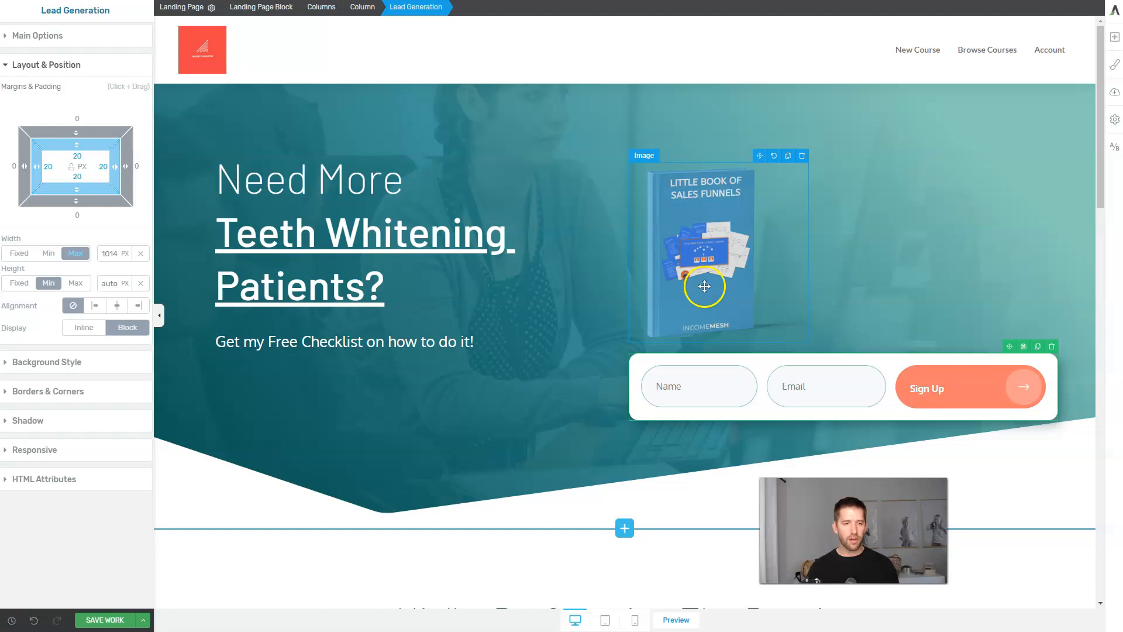
scroll(644, 331, down, 3)
scroll(643, 332, up, 3)
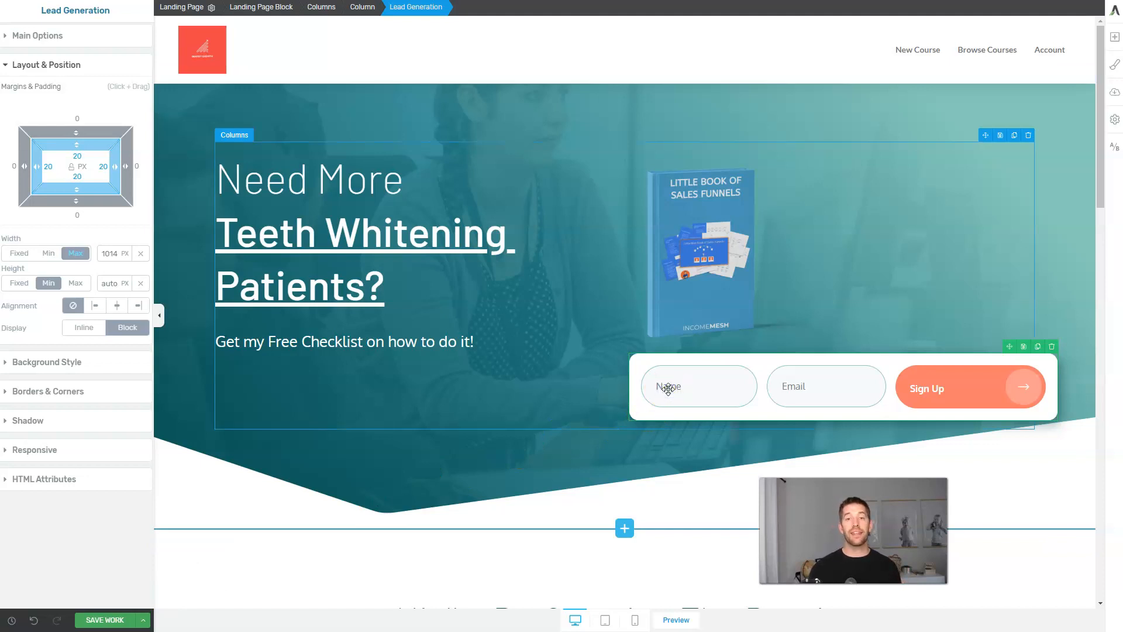
Save the Sub Above Fold variation, then add Variation 3 (34/33/33 split) and open it for editing.
click(94, 619)
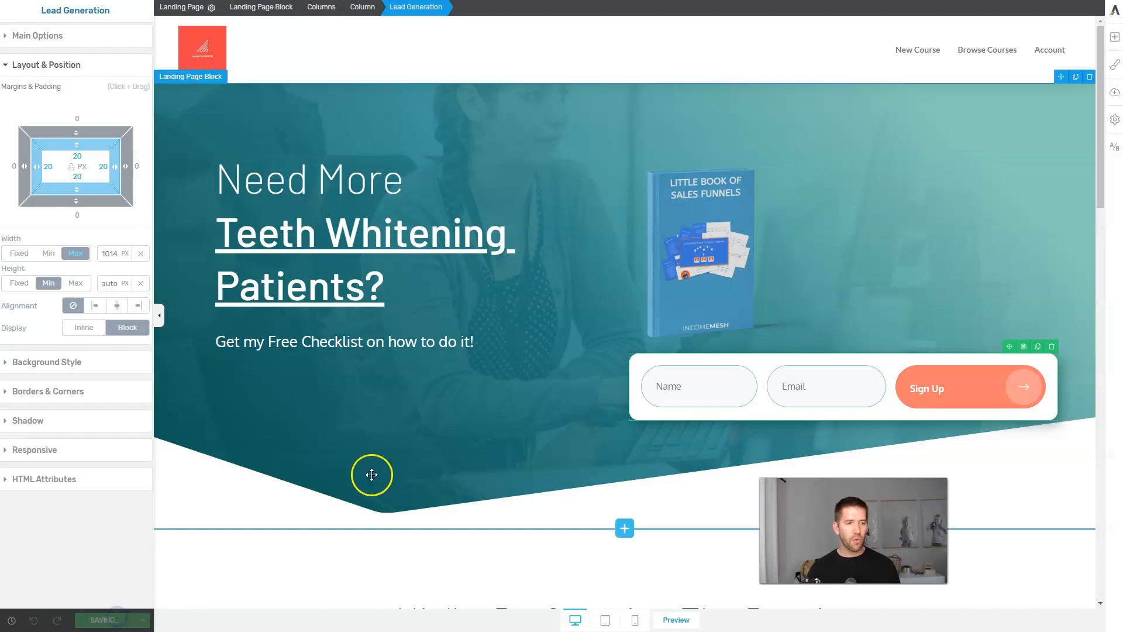
click(1116, 151)
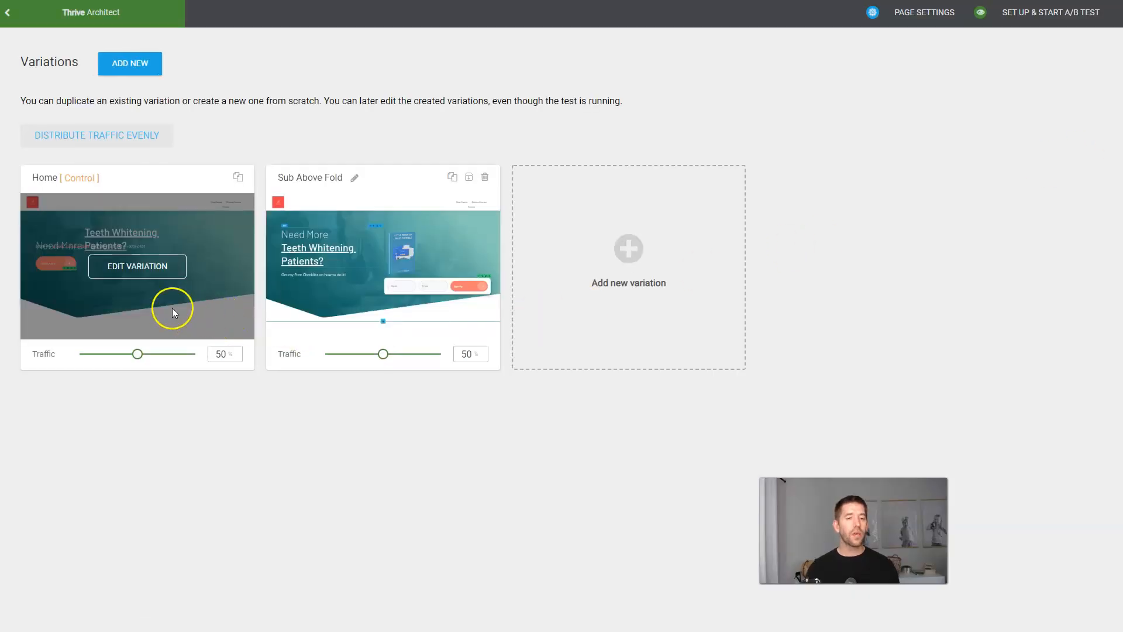
click(630, 252)
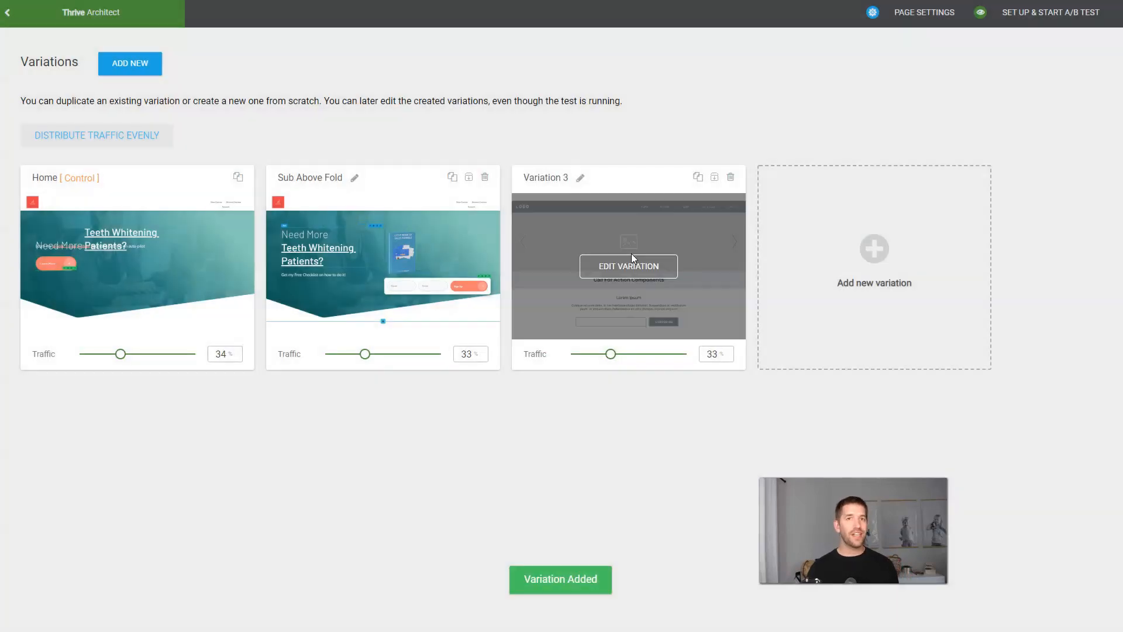
click(631, 265)
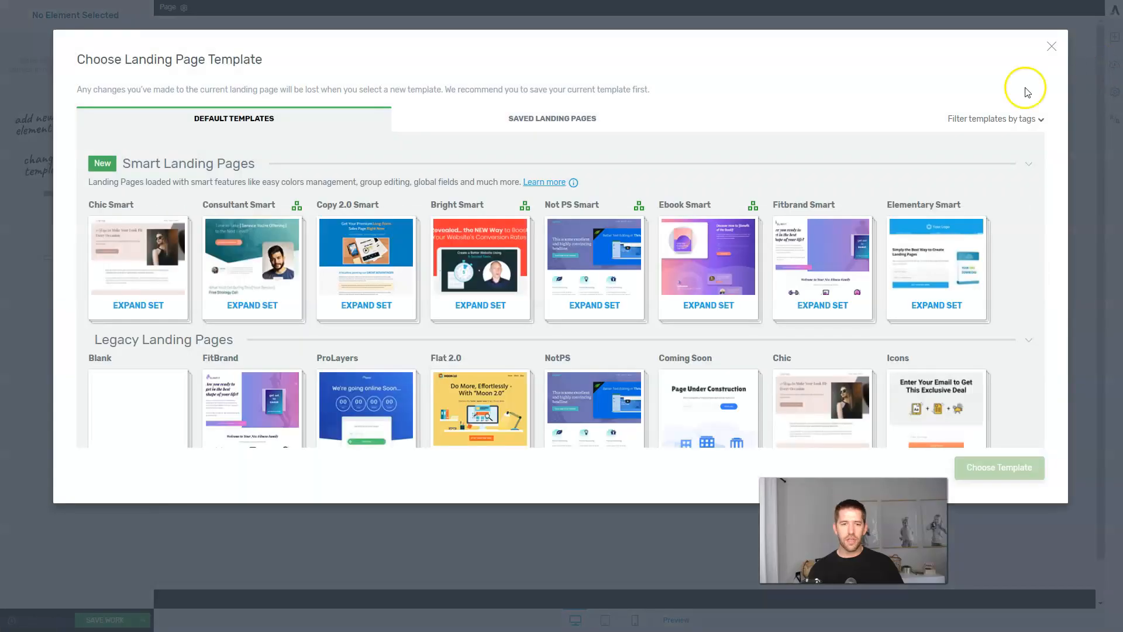
Apply the Copy 2.0 Smart Lead Generation Page template to Variation 3.
click(356, 308)
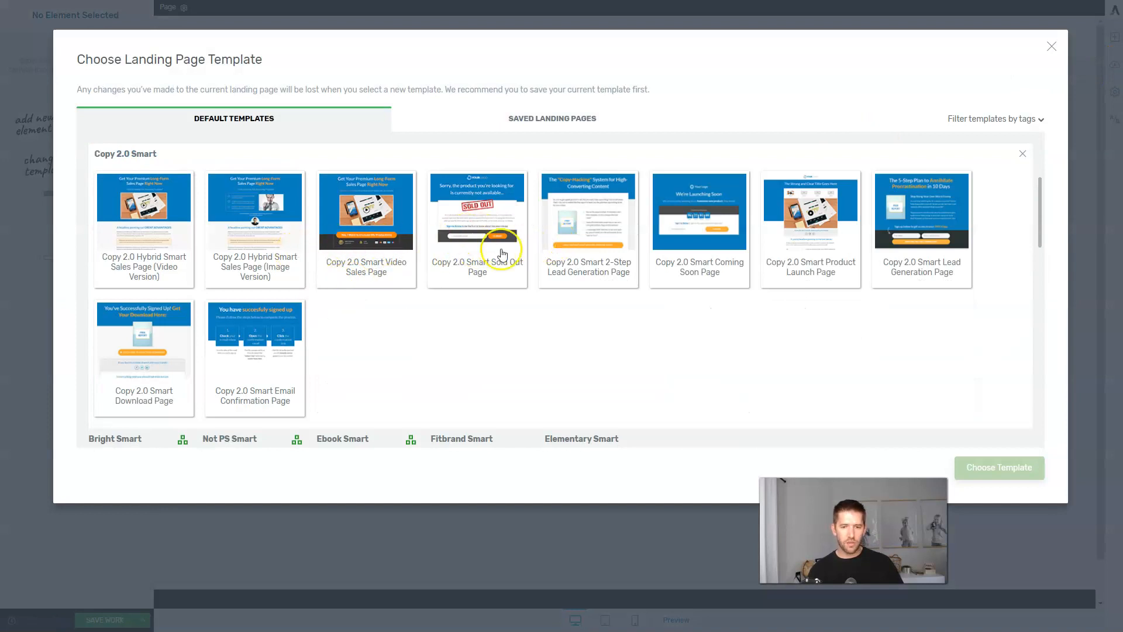
click(943, 246)
click(1007, 475)
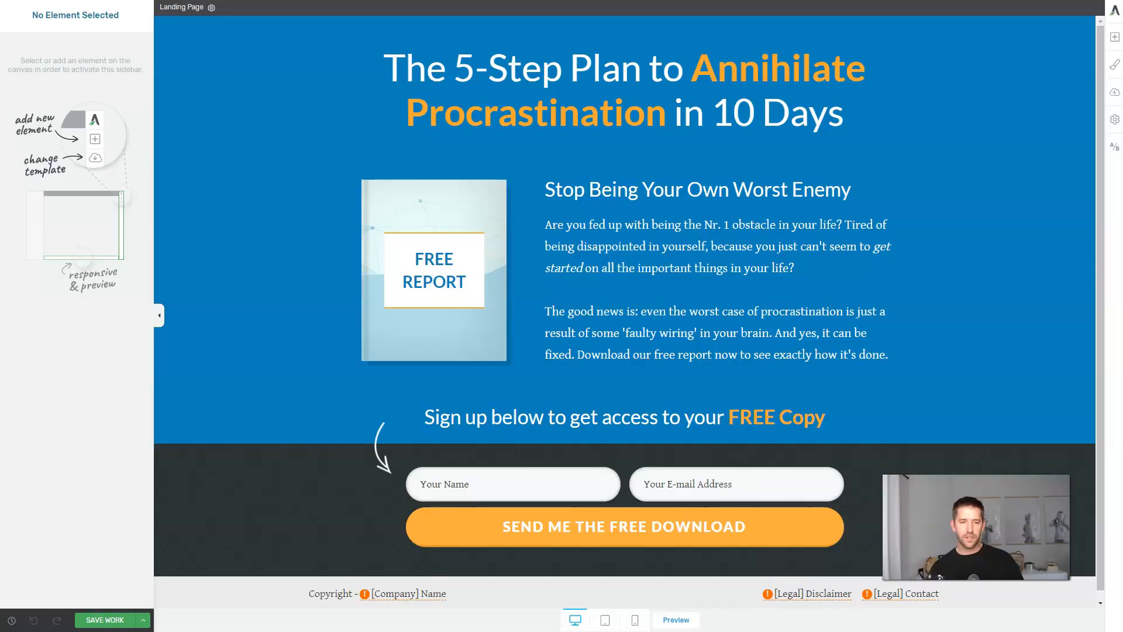
Change the book cover's FREE REPORT text to FREE CHECKLIST and save the page.
triple_click(419, 264)
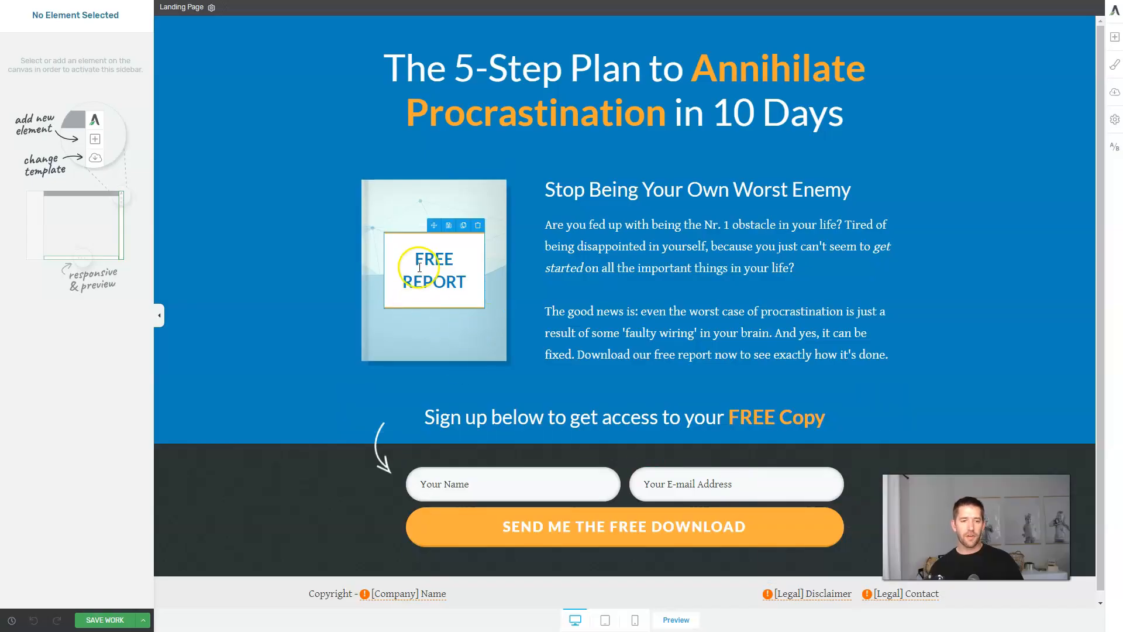
text(FREE CHE)
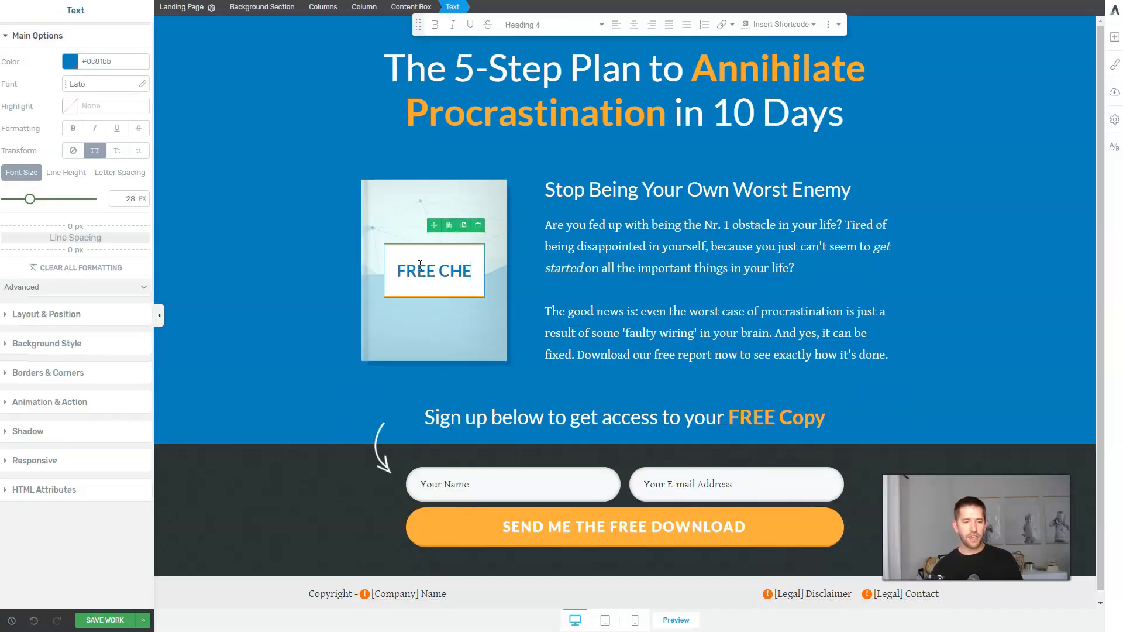
text(CKLIST)
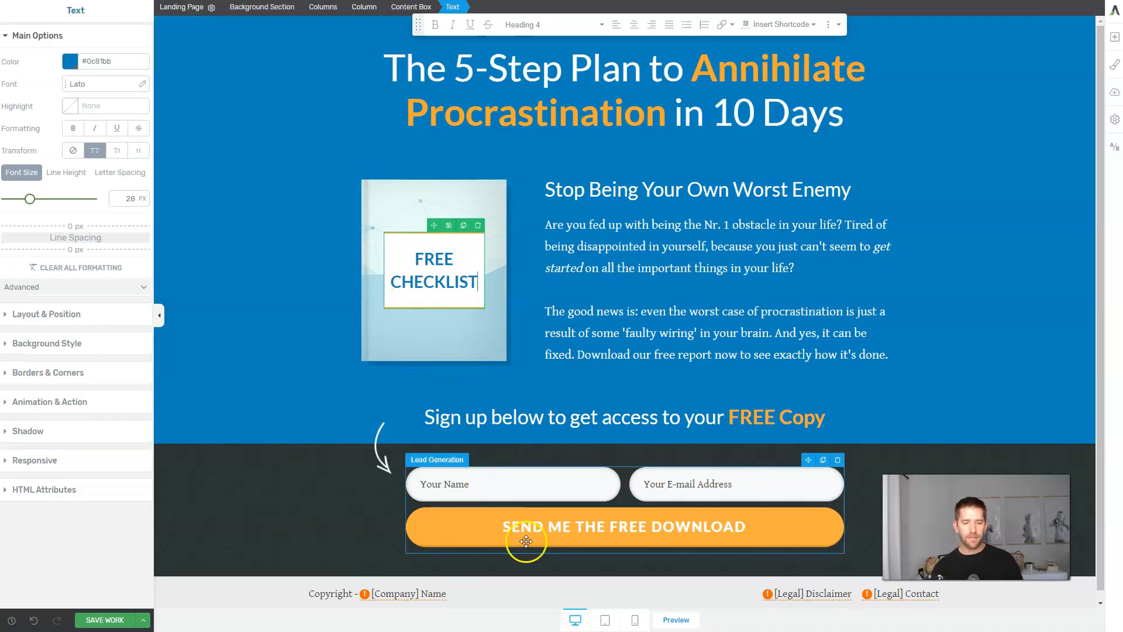
click(116, 623)
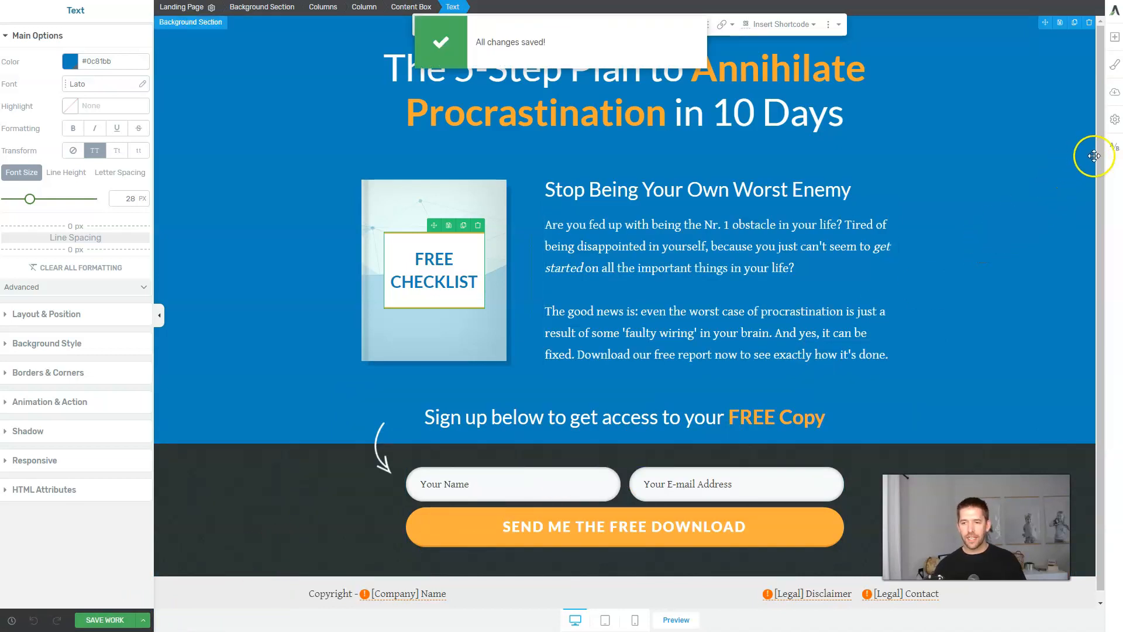
click(1112, 146)
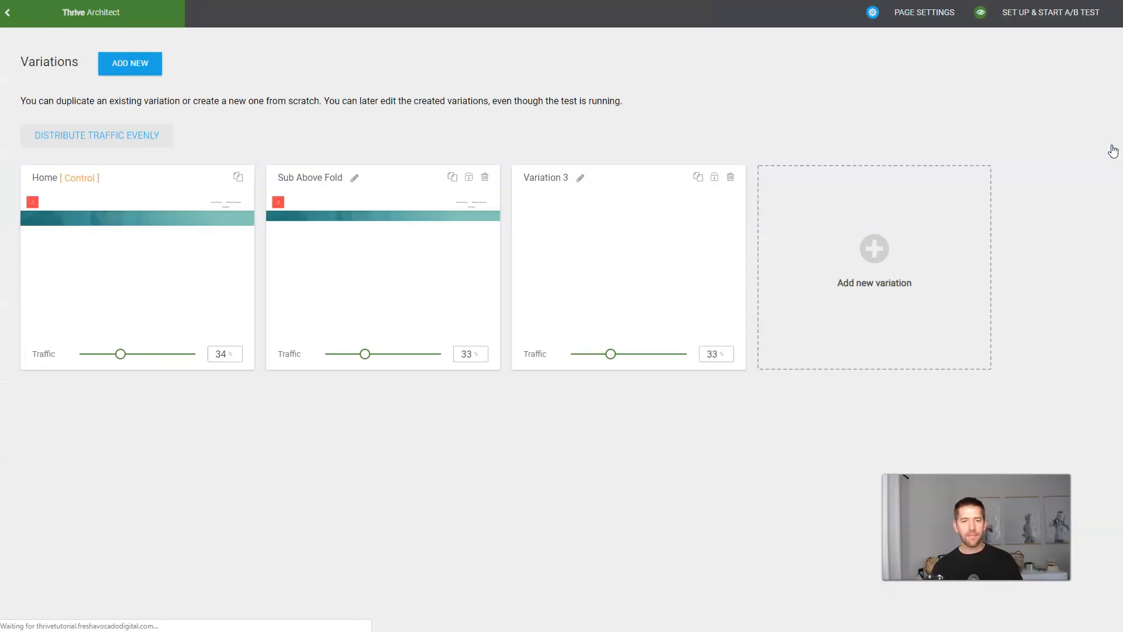
Rename Variation 3 to 'Blue Homepage'.
double_click(543, 177)
key(ctrl+a)
text(Blue Homepage)
key(Return)
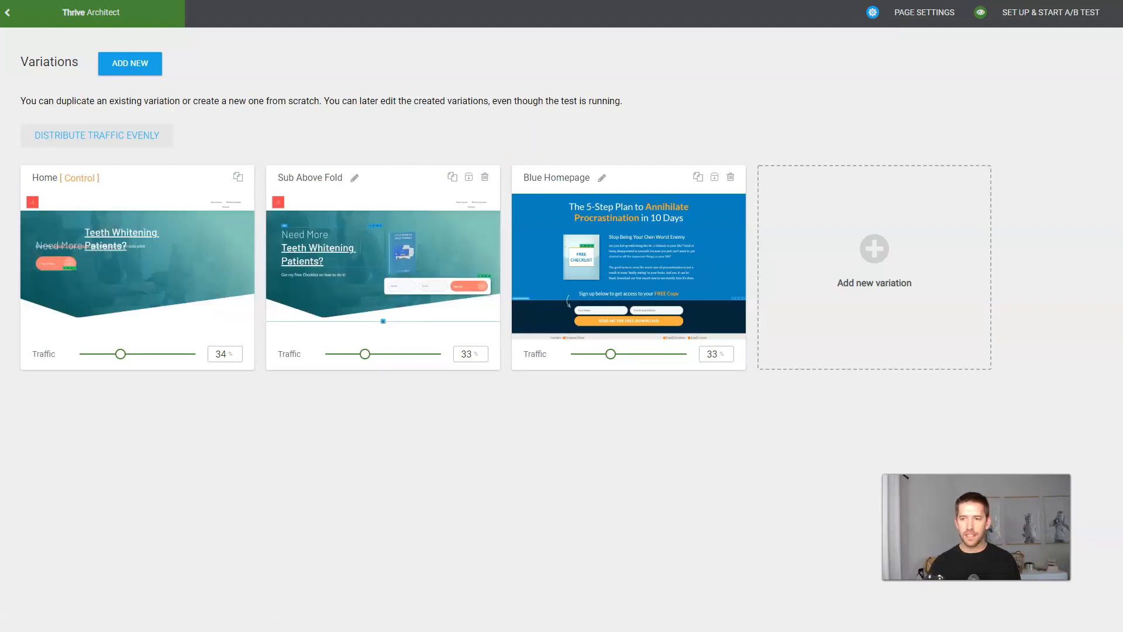
Start the 'Homepage Lead Capture' A/B test with automatic winner on and Subscriptions as goal.
click(1035, 20)
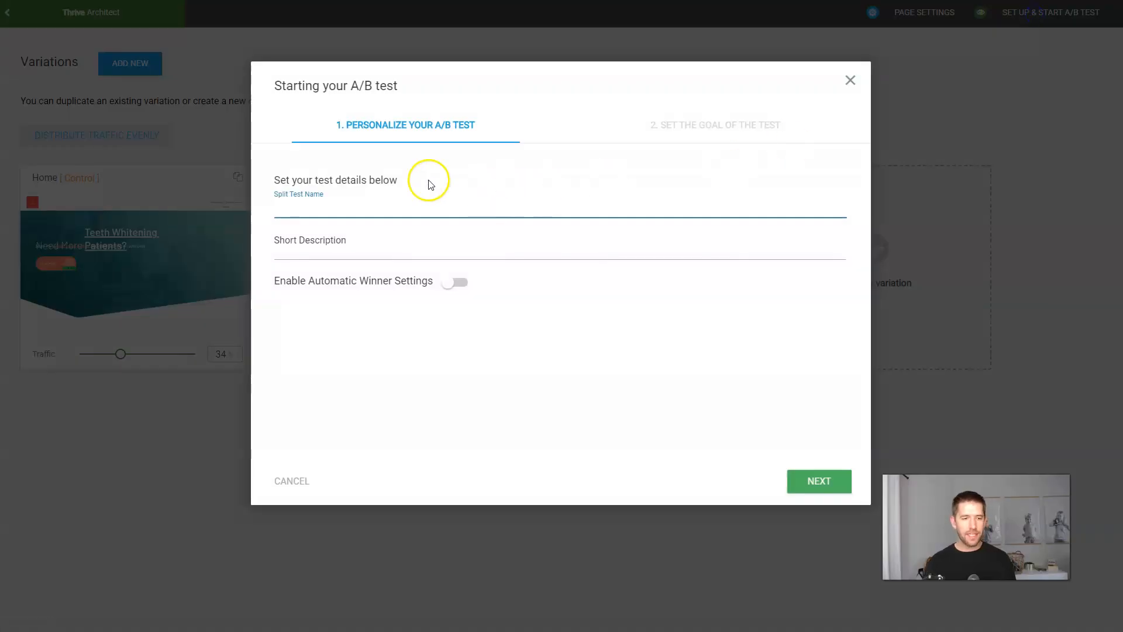
click(377, 205)
text(Homepage Lead Capture)
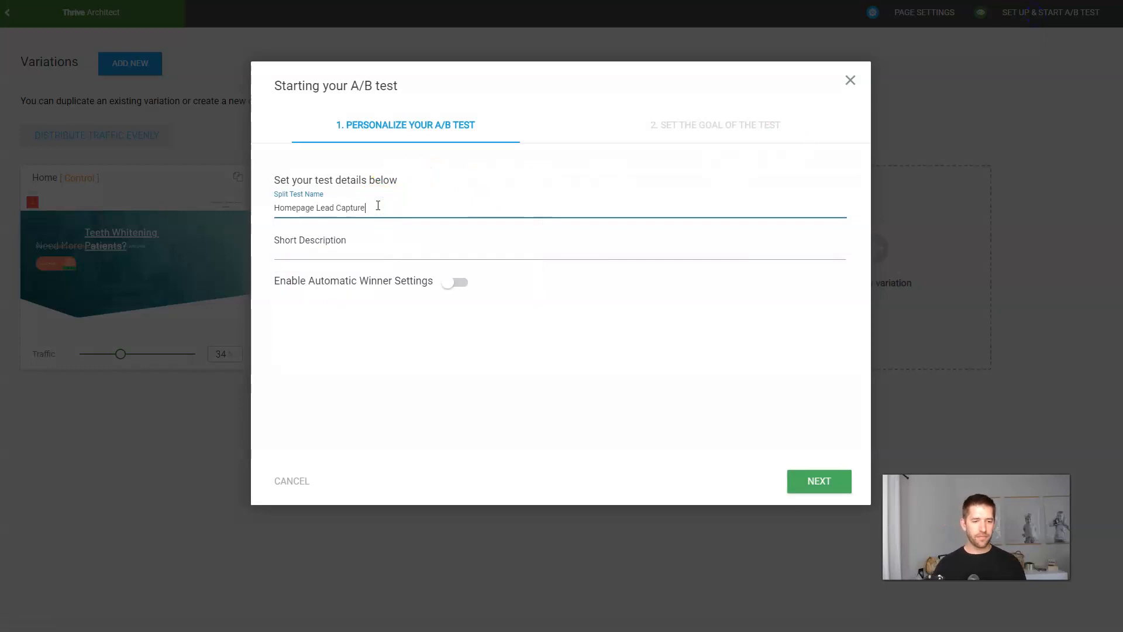
key(Tab)
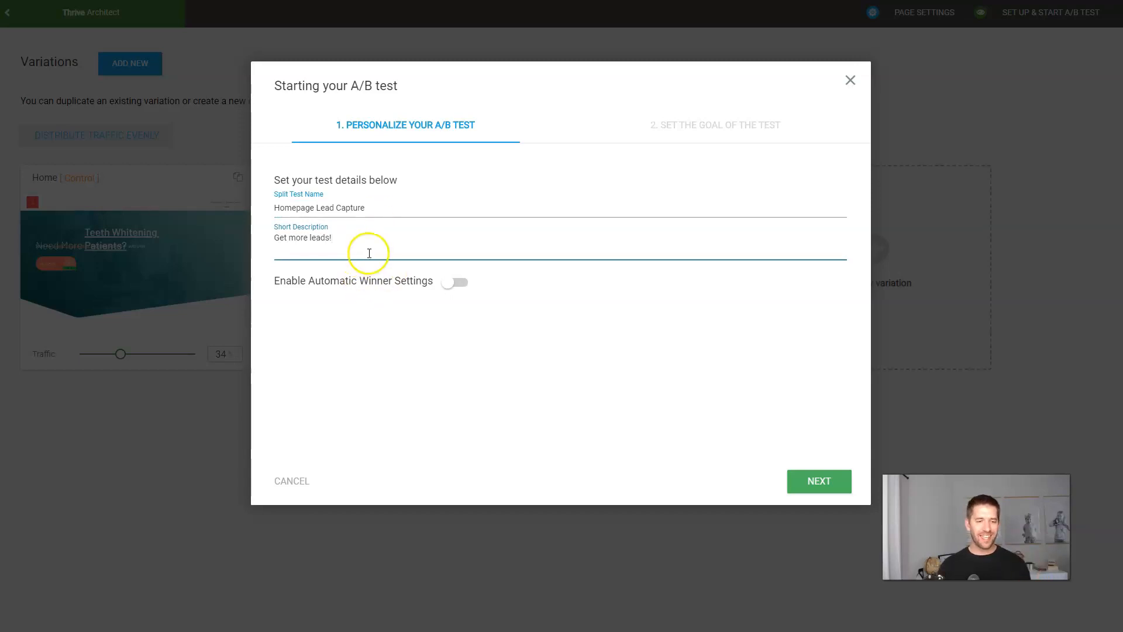
click(456, 284)
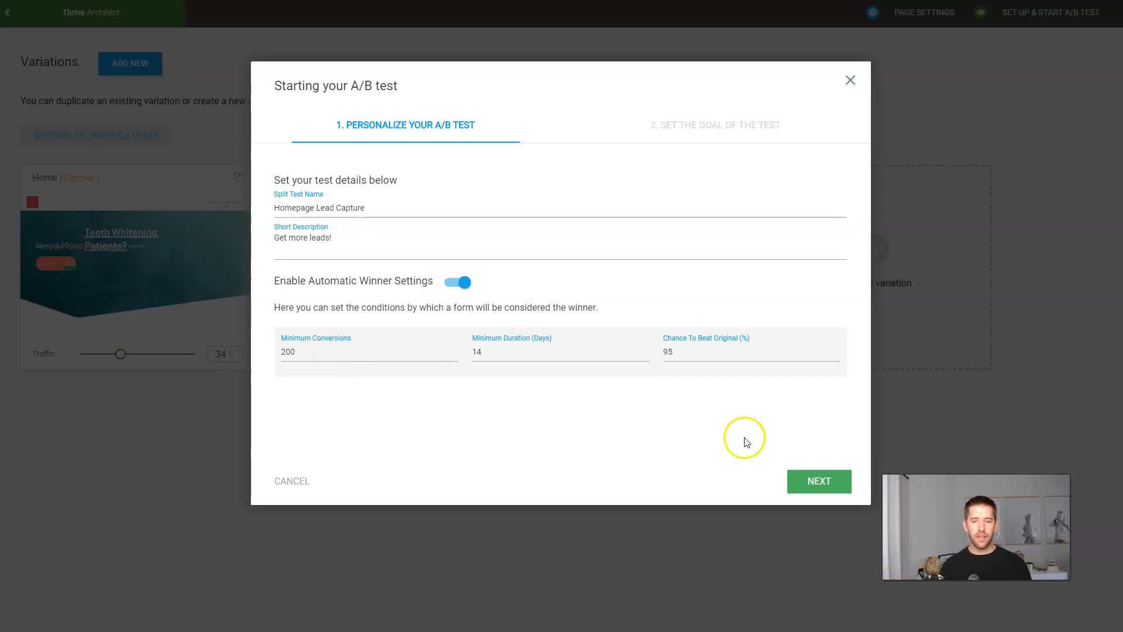
click(800, 480)
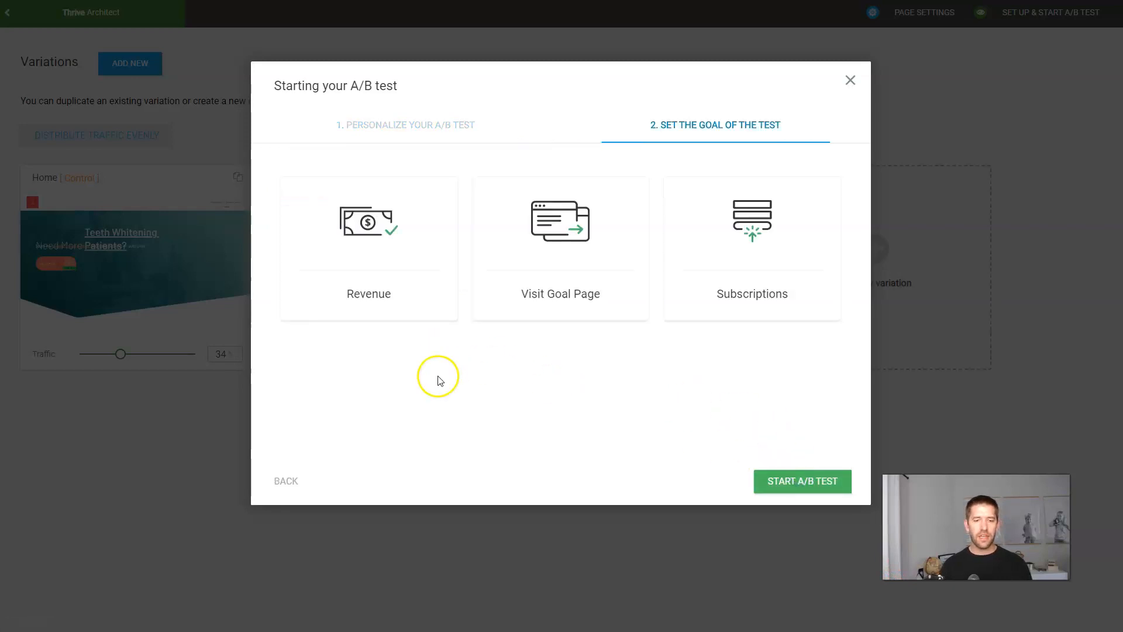
click(762, 247)
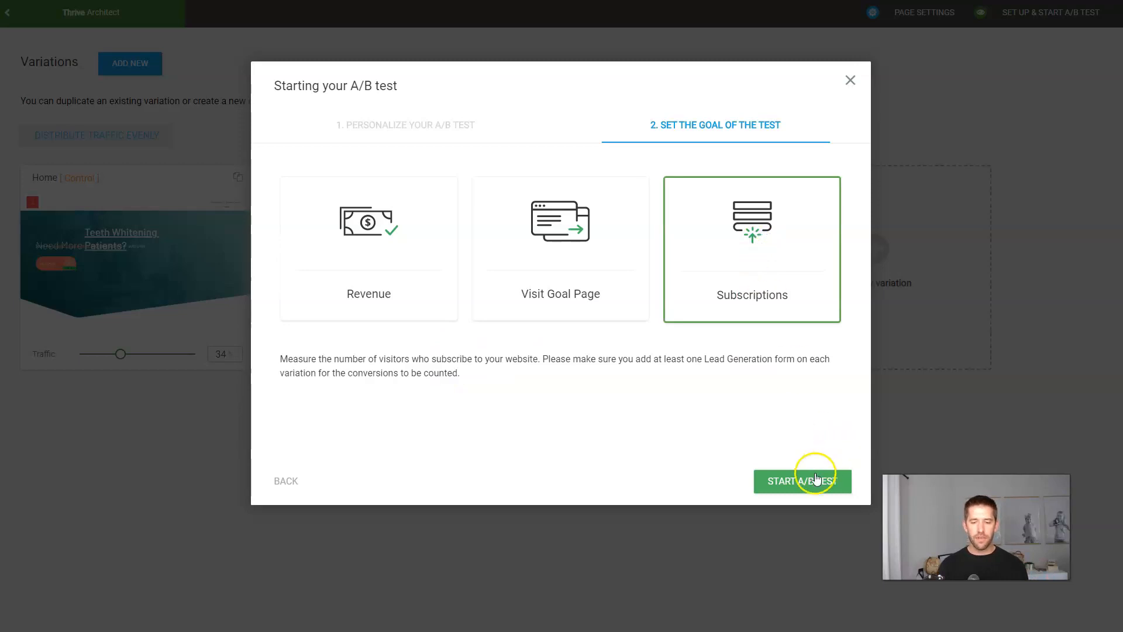
click(821, 475)
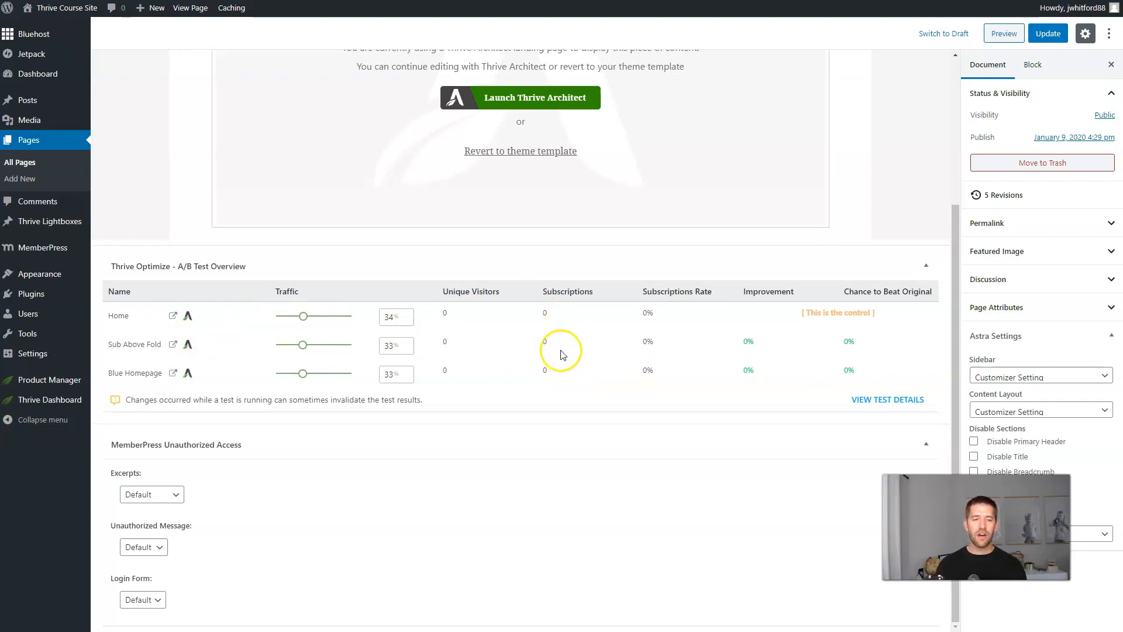
Reveal the Home page's permalink in the WordPress editor and bring up its link options.
scroll(508, 185, up, 3)
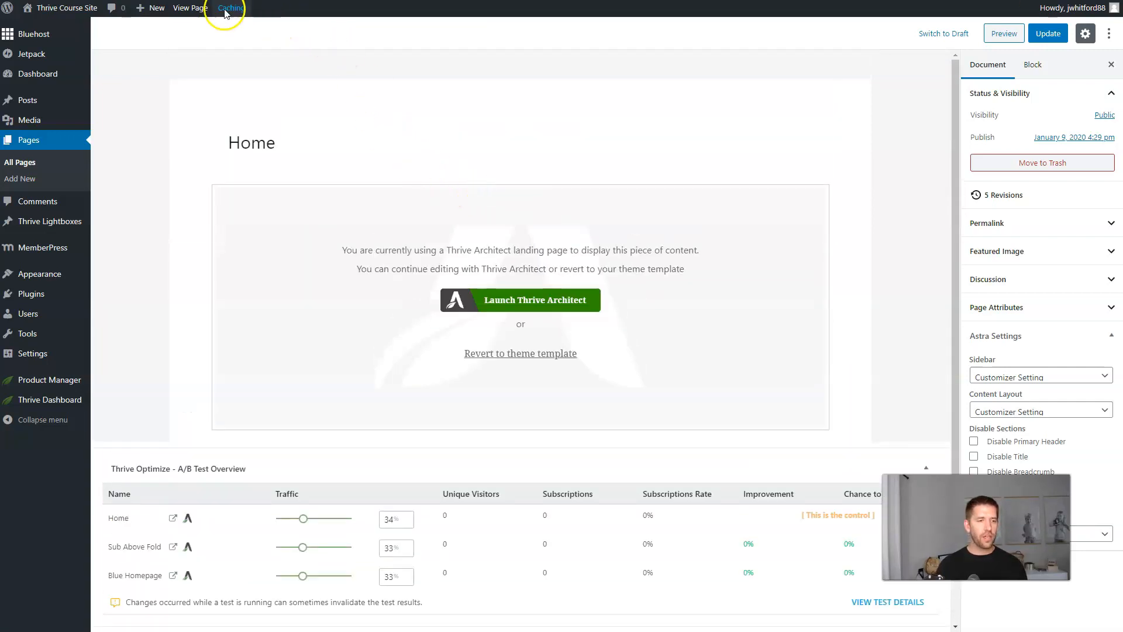
key(alt+Tab)
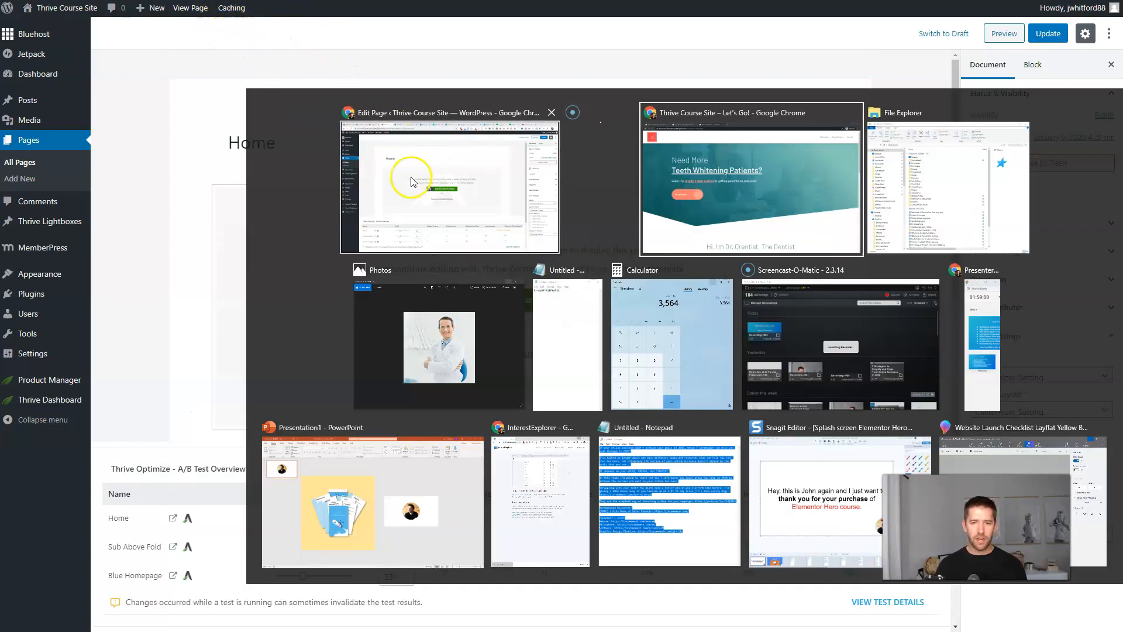
key(alt+Tab)
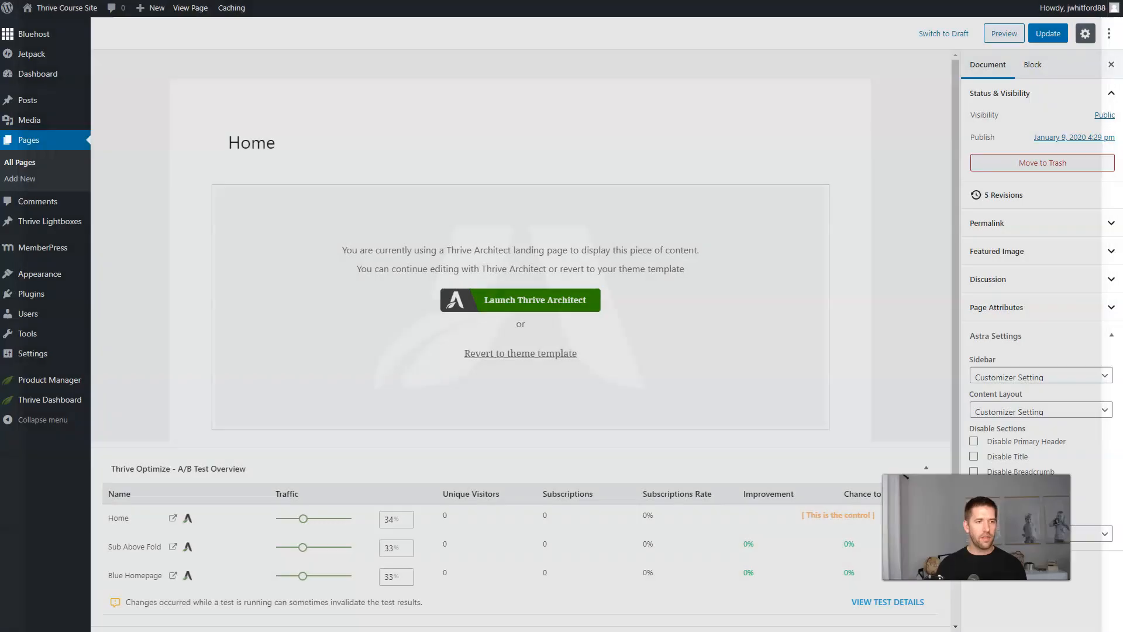
click(229, 133)
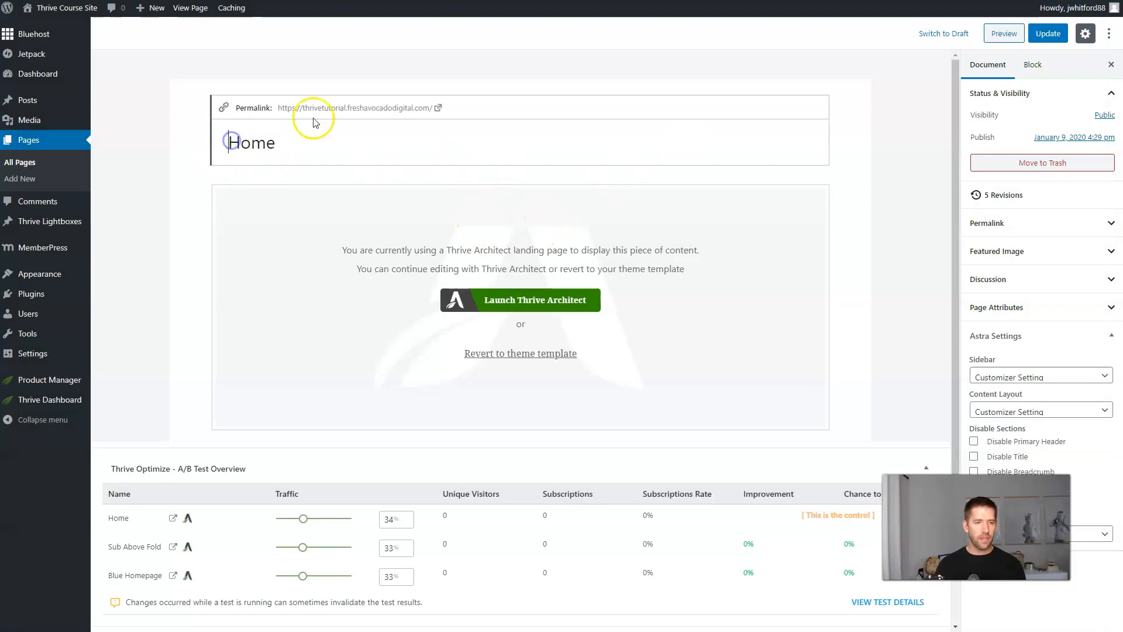
right_click(331, 110)
Open the live homepage in a private window and dismiss its free checklist sign-up popup.
click(370, 145)
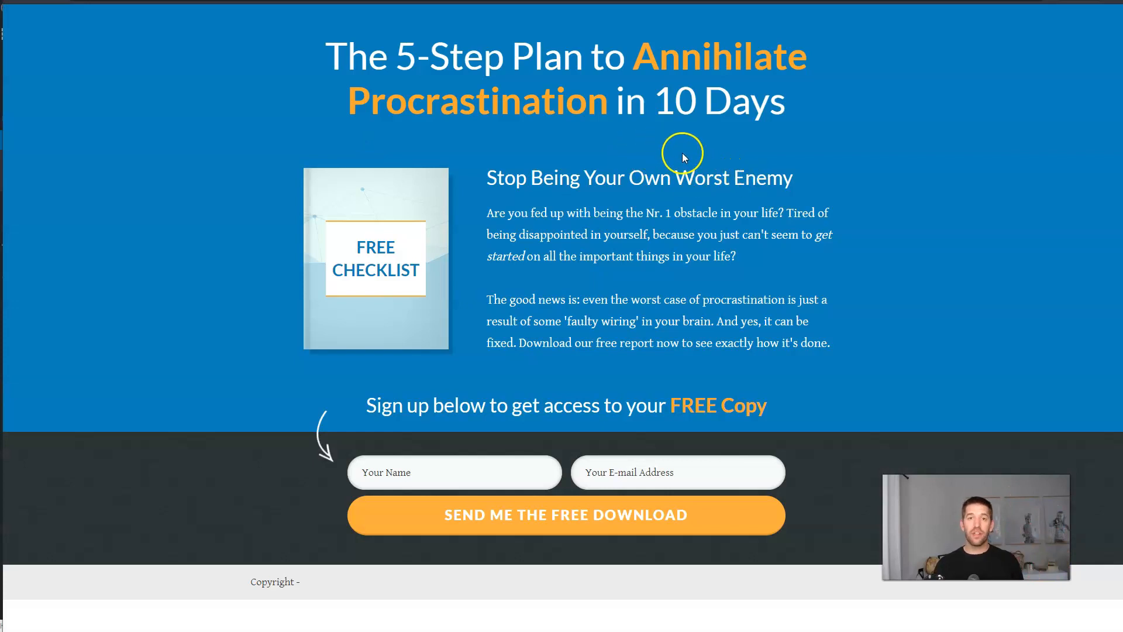
mouse_move(658, 3)
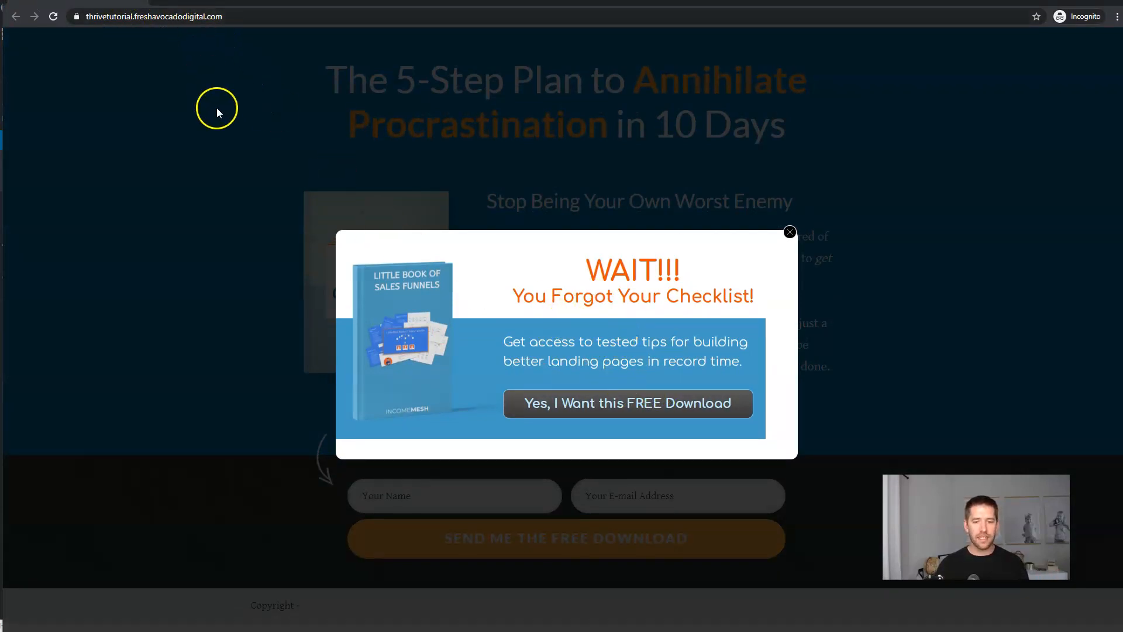
click(634, 401)
click(789, 225)
click(1079, 25)
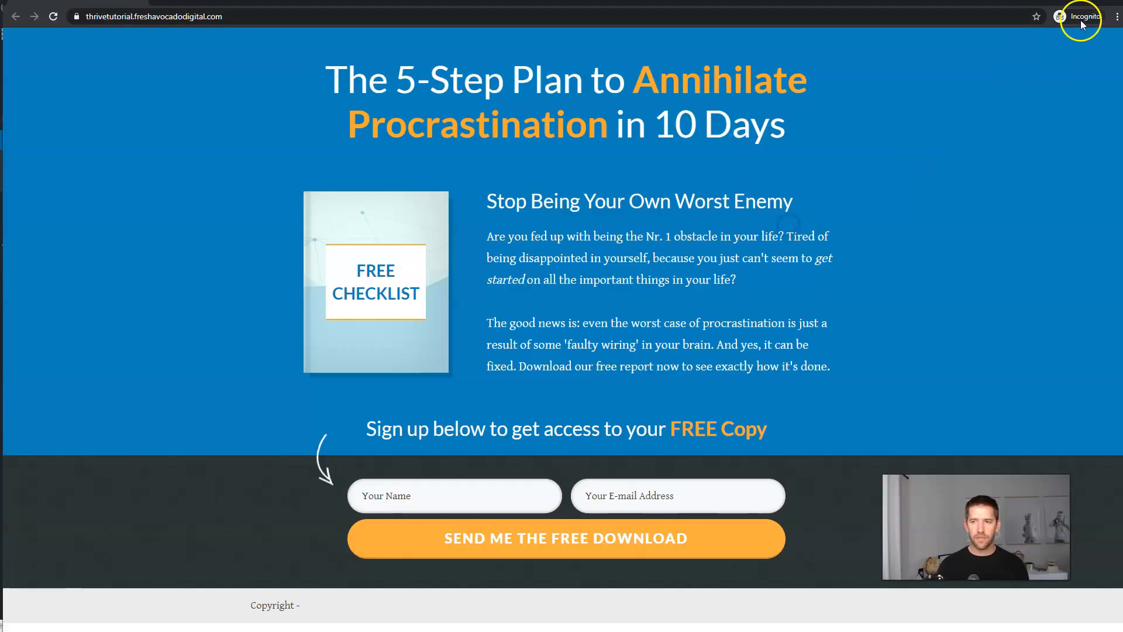
Launch Firefox from the Windows search.
key(alt+Tab)
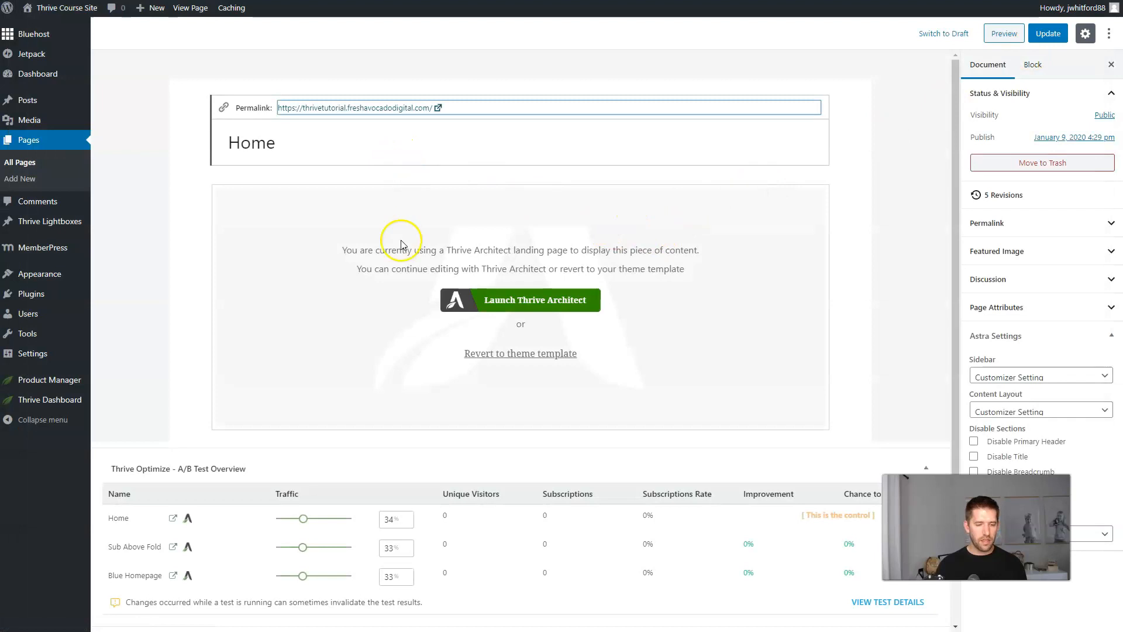
text(firefo)
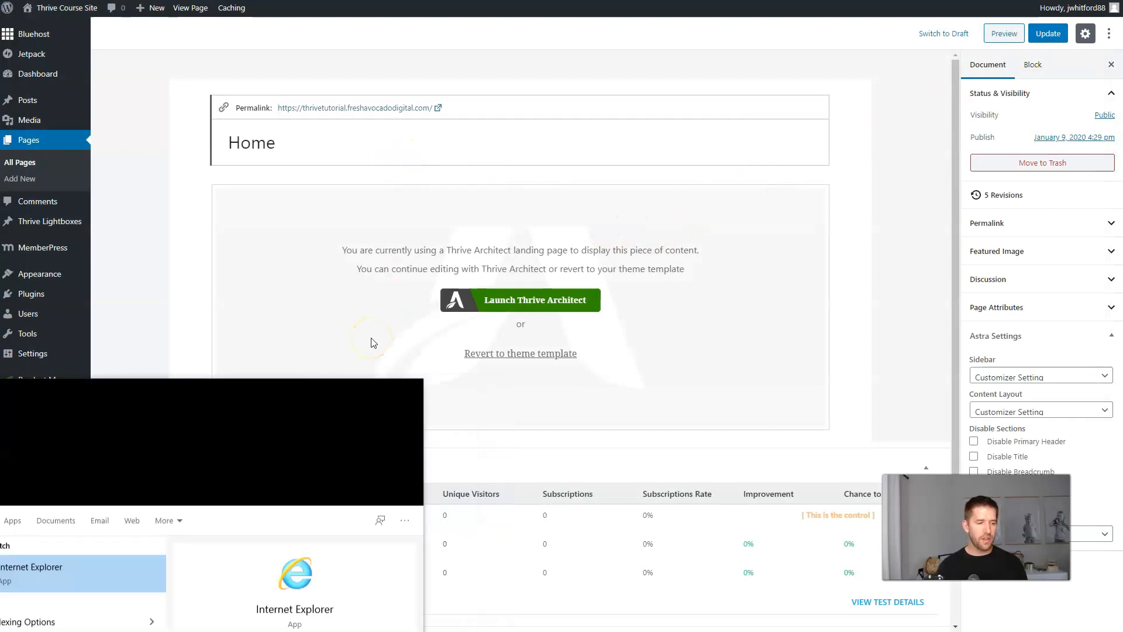
text(x)
key(Return)
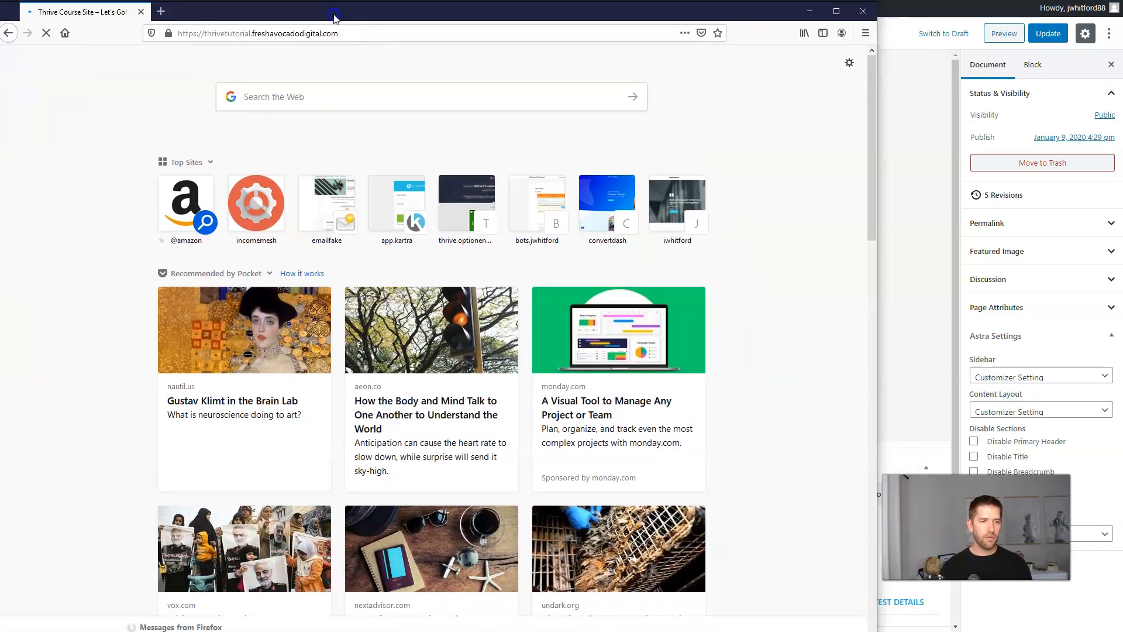
Maximize Firefox on the homepage and close the exit-intent checklist popup.
drag(334, 17, 342, 15)
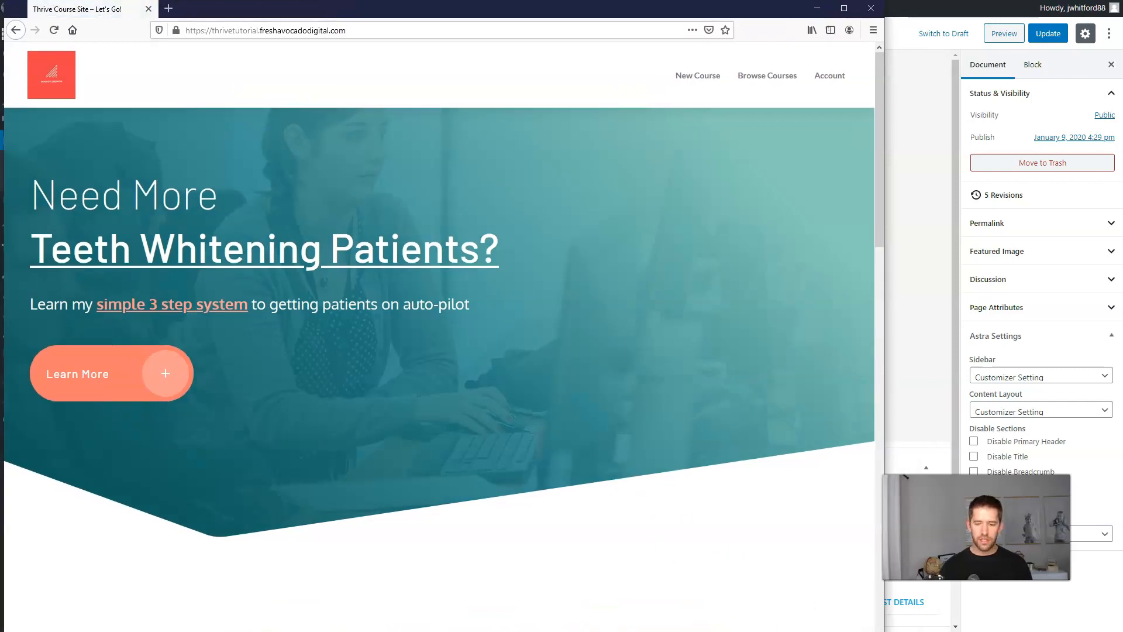
key(super+Up)
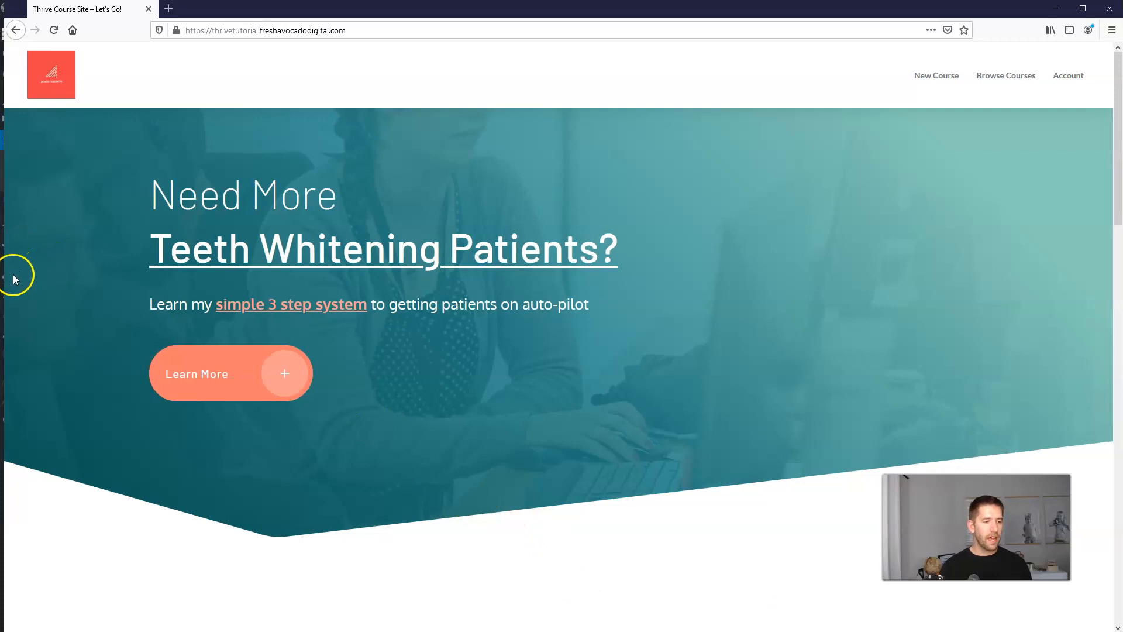
drag(7, 282, 1, 282)
mouse_move(473, 26)
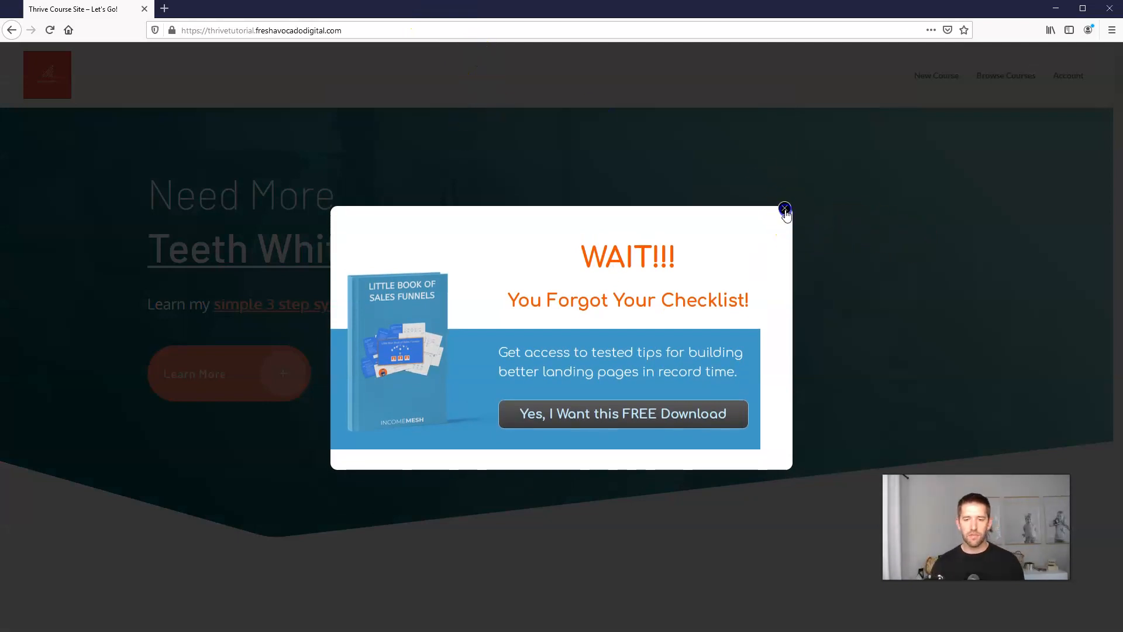
click(784, 210)
scroll(786, 211, down, 15)
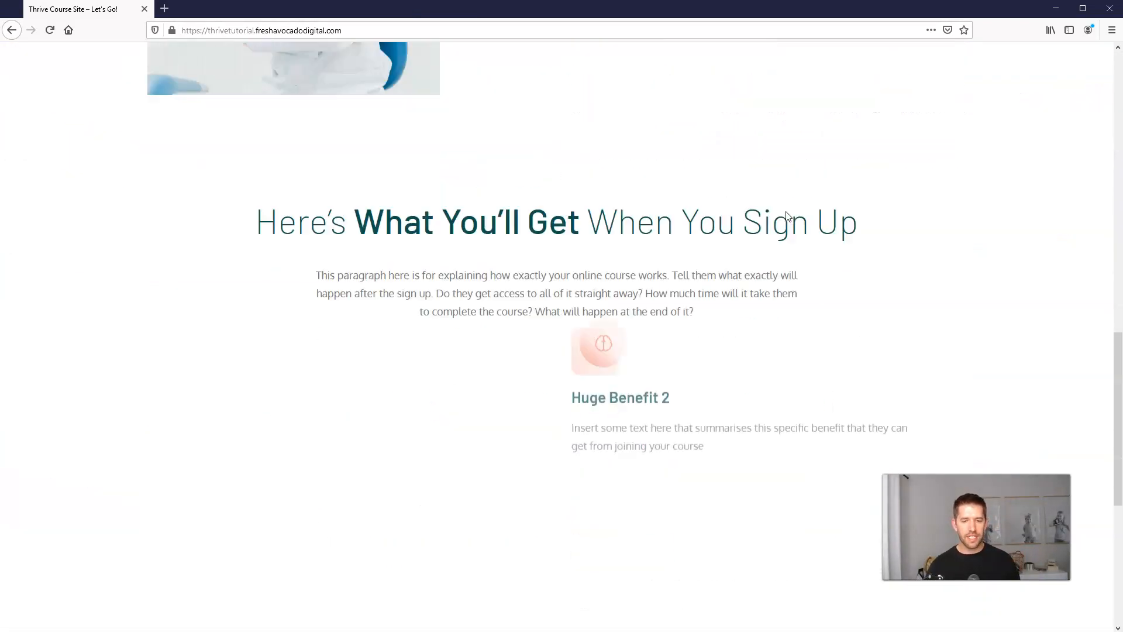
scroll(788, 217, down, 6)
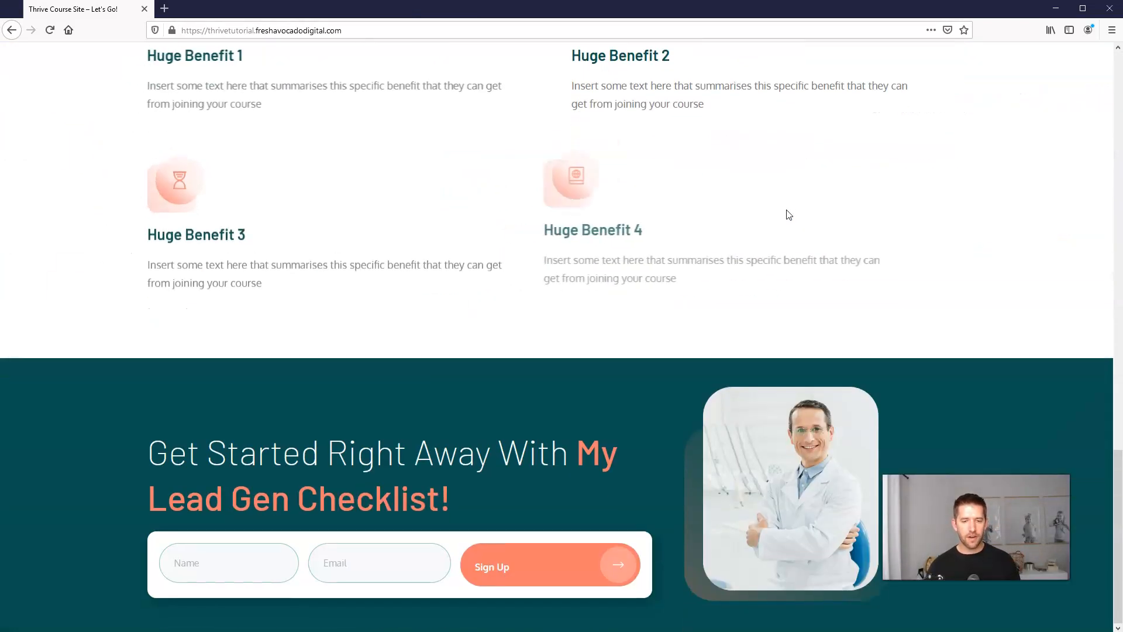
Submit the homepage sign-up form with a test name and e-mail, then open the free book image.
click(236, 550)
text(Test Optimize)
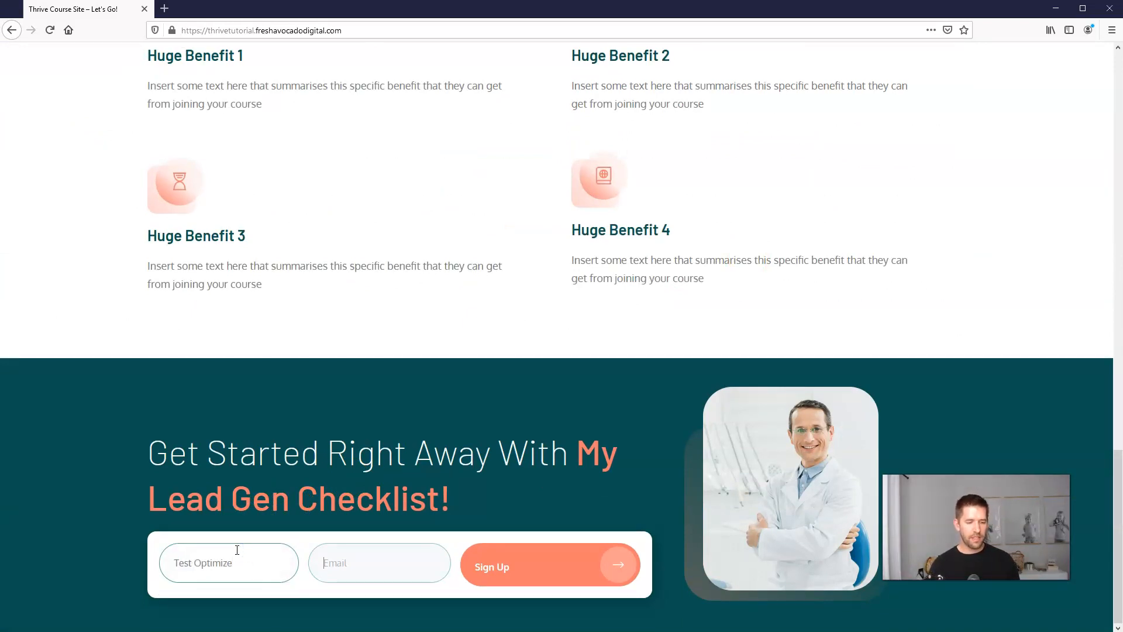
key(ctrl+v)
click(609, 564)
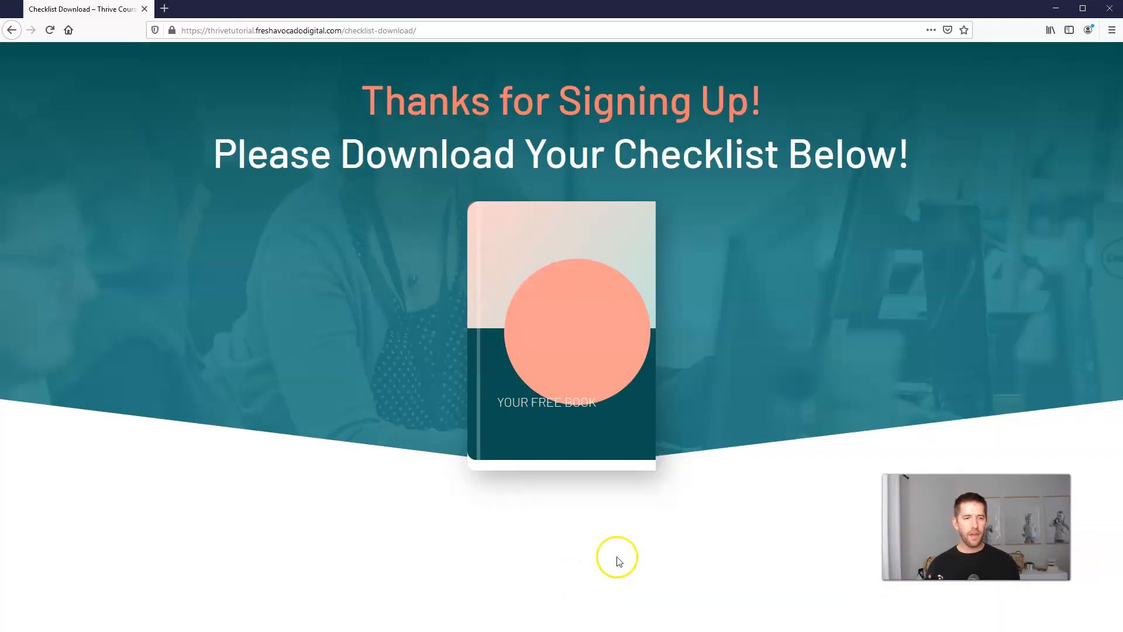
click(565, 358)
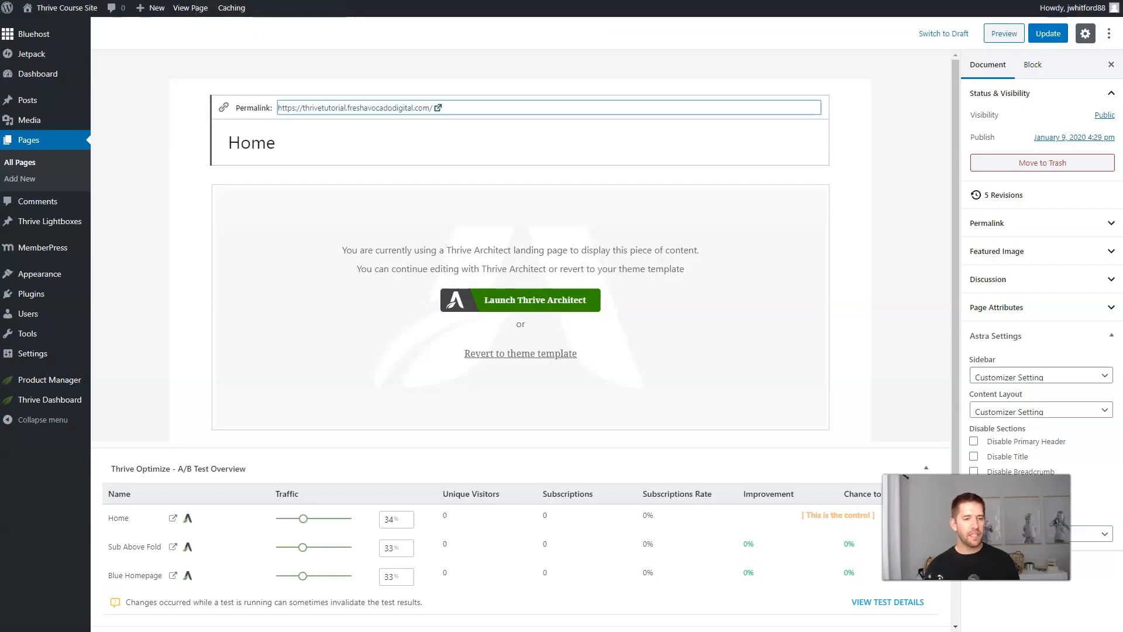
Scroll the Home page editor to the A/B Test Overview showing Home's 1 subscription at 100%.
click(60, 20)
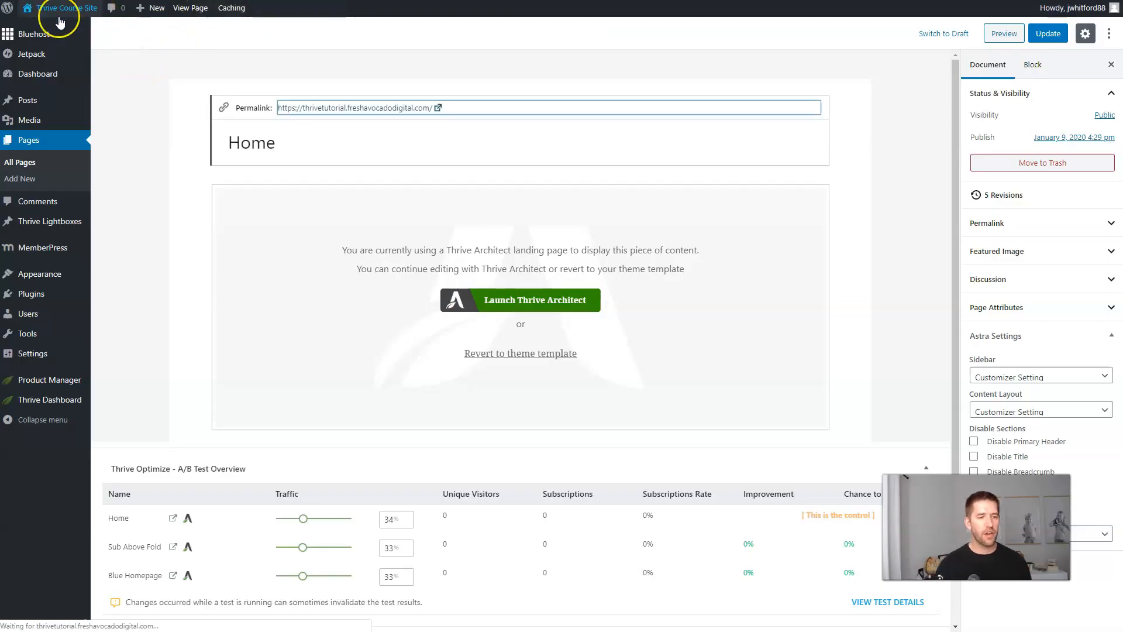
click(125, 90)
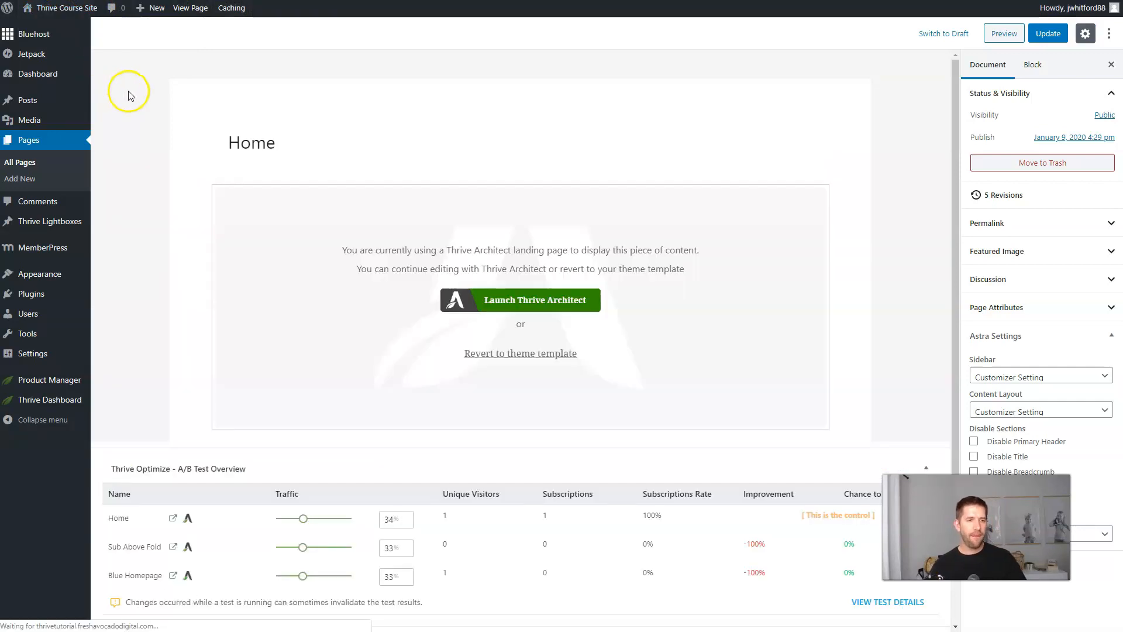
scroll(146, 107, down, 3)
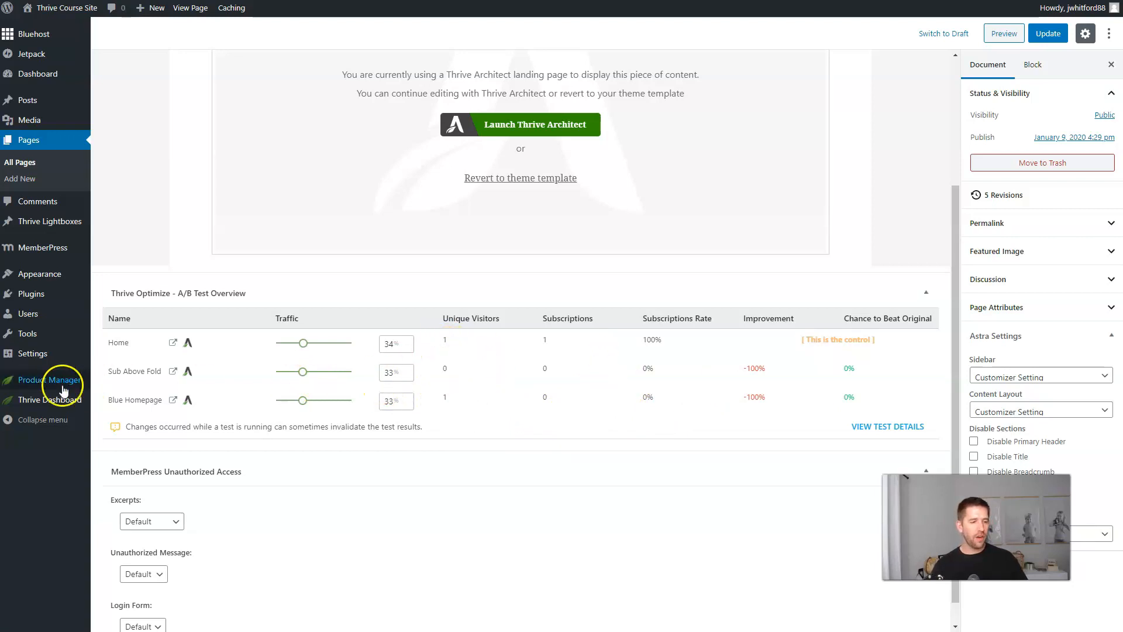
mouse_move(56, 404)
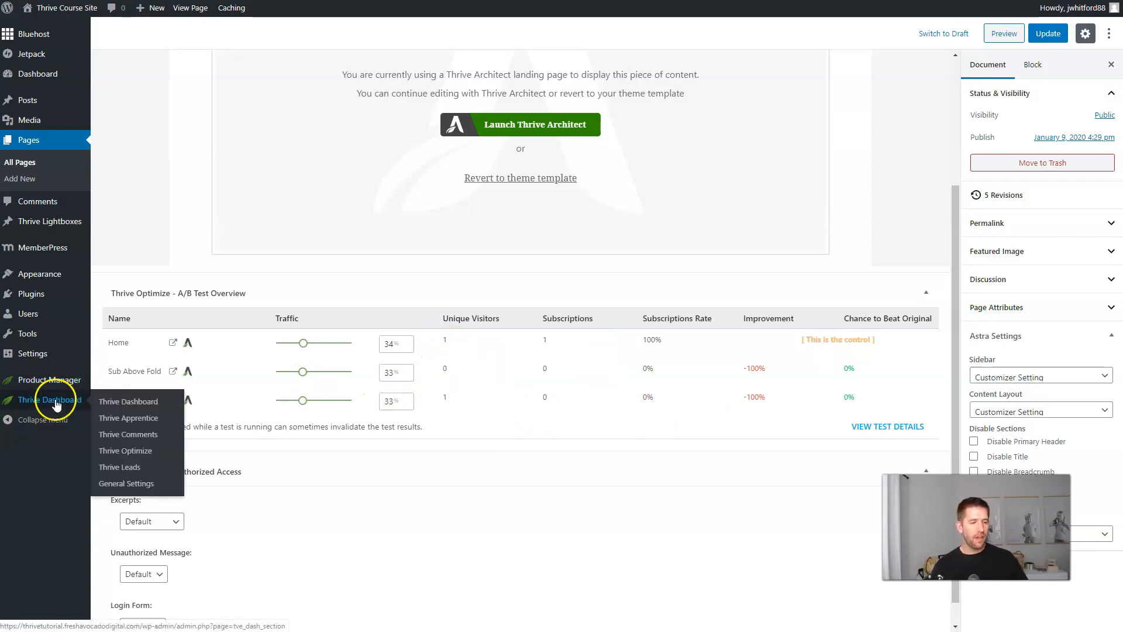
View the Homepage Lead Capture test details in Thrive Optimize, with Home converting at 100%.
click(128, 404)
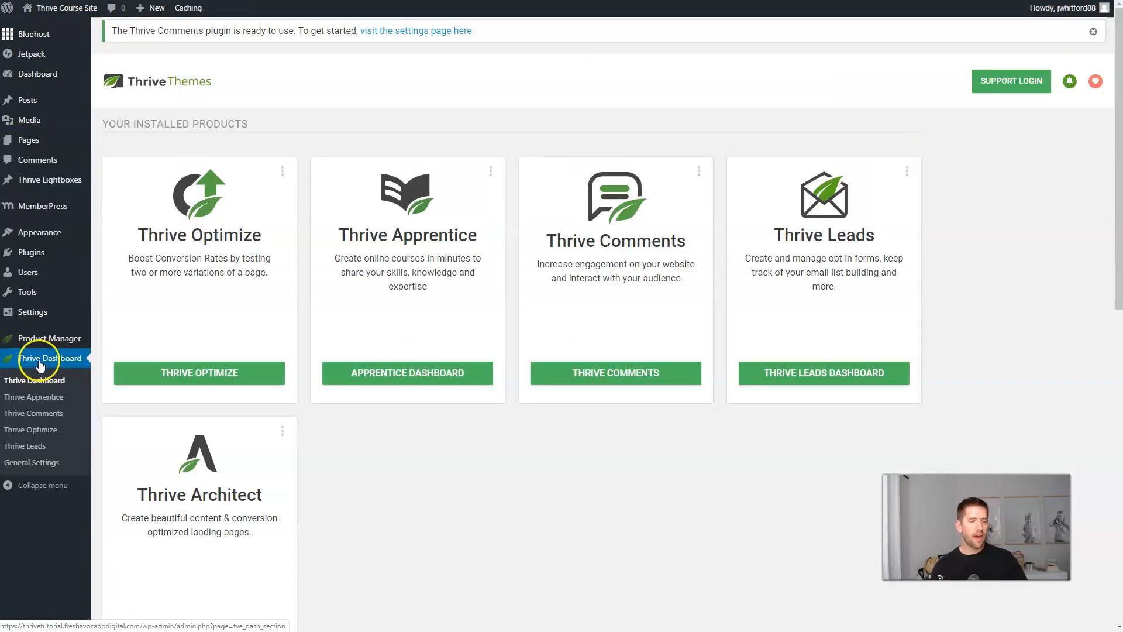
click(36, 431)
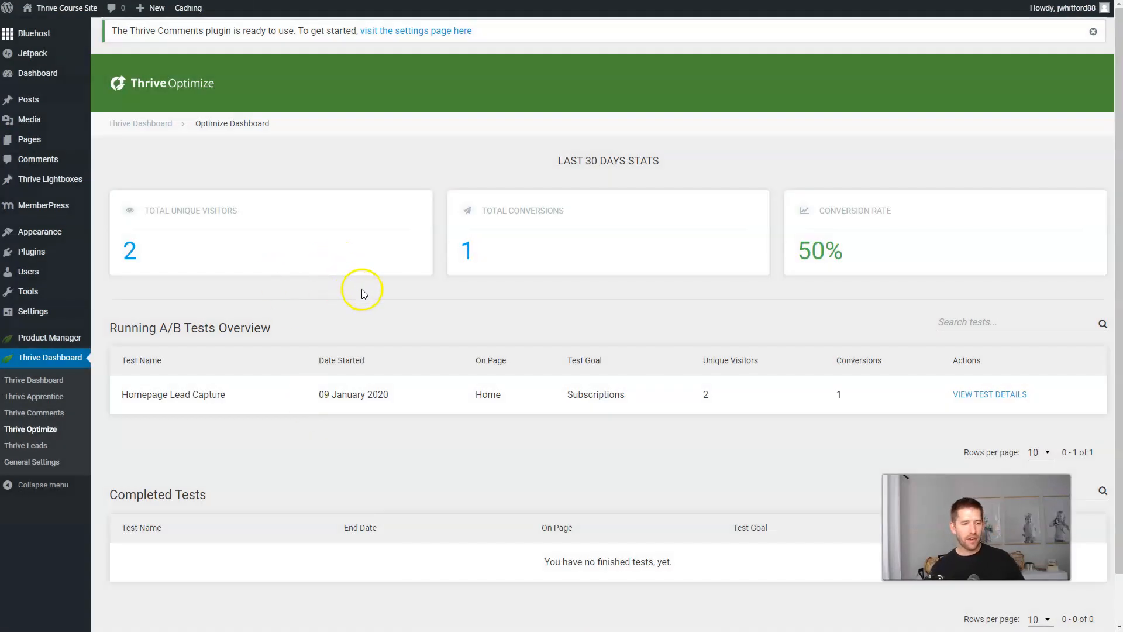
scroll(363, 269, down, 2)
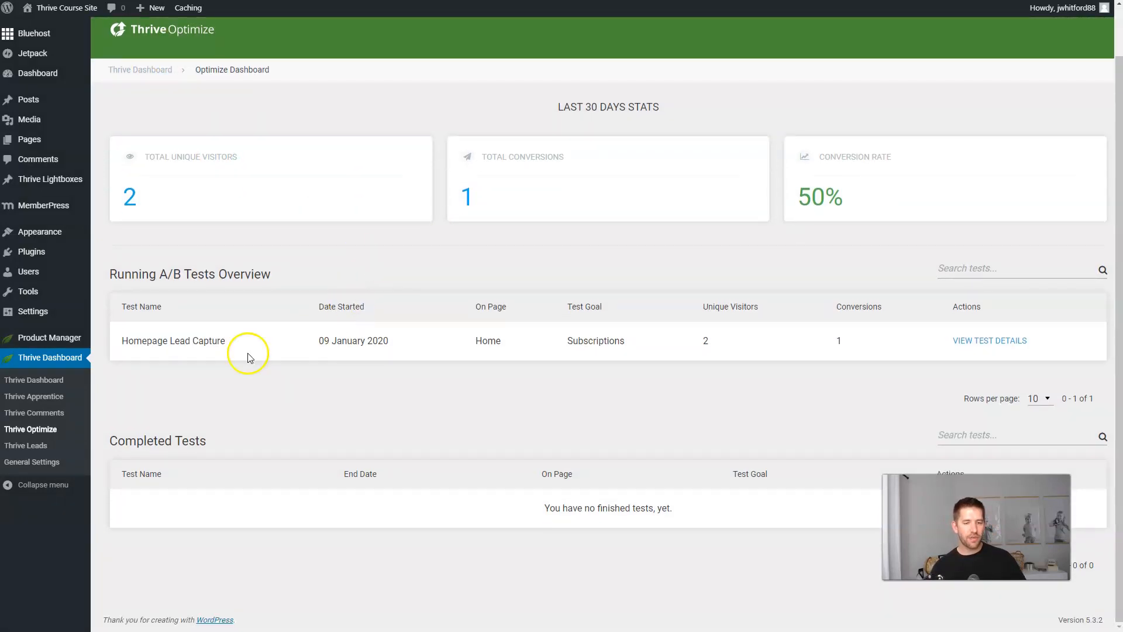
click(977, 341)
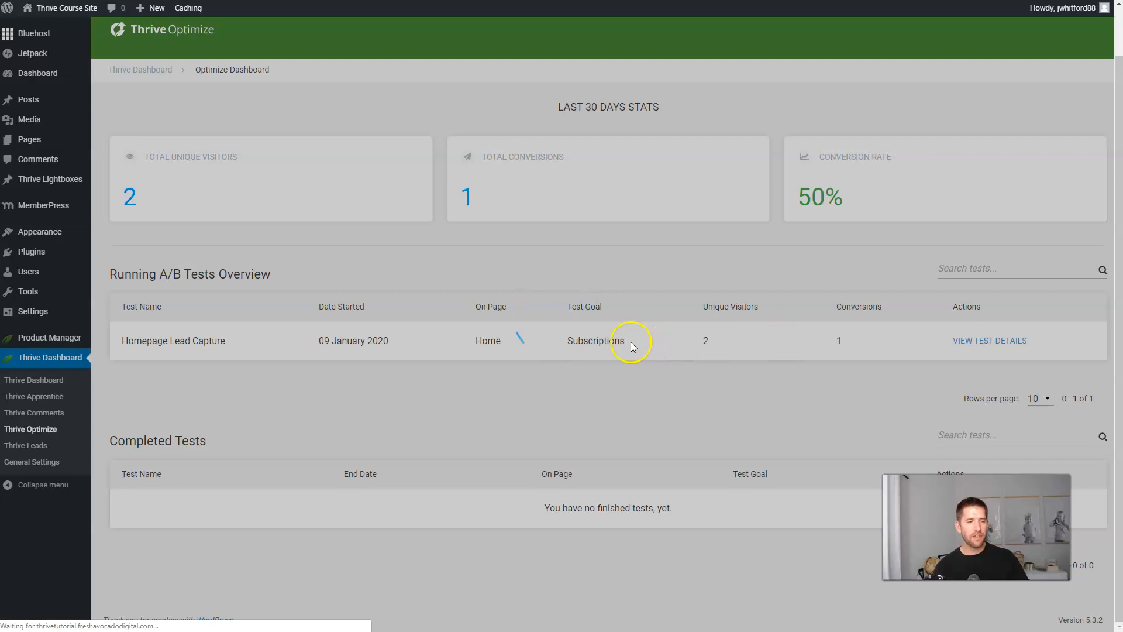
scroll(288, 384, down, 3)
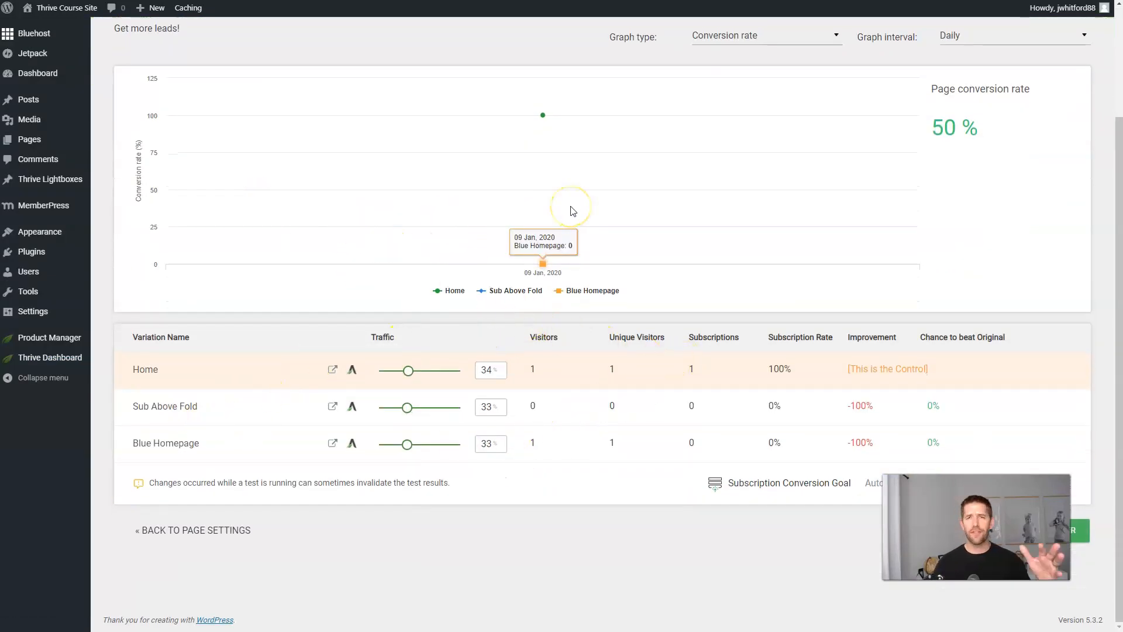
scroll(630, 196, up, 2)
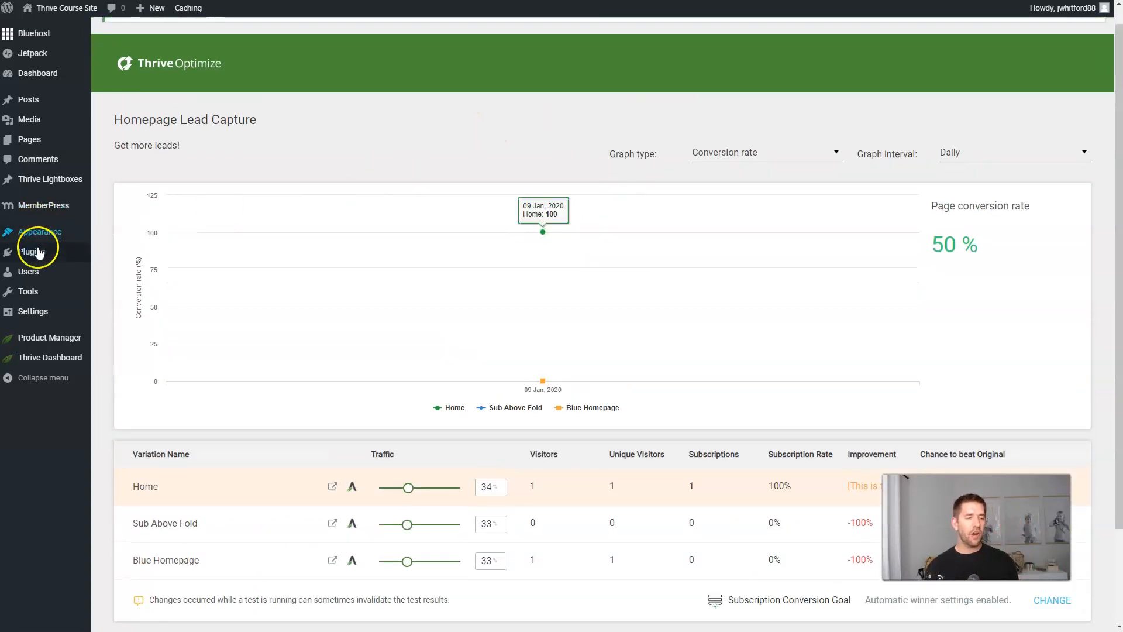
mouse_move(38, 293)
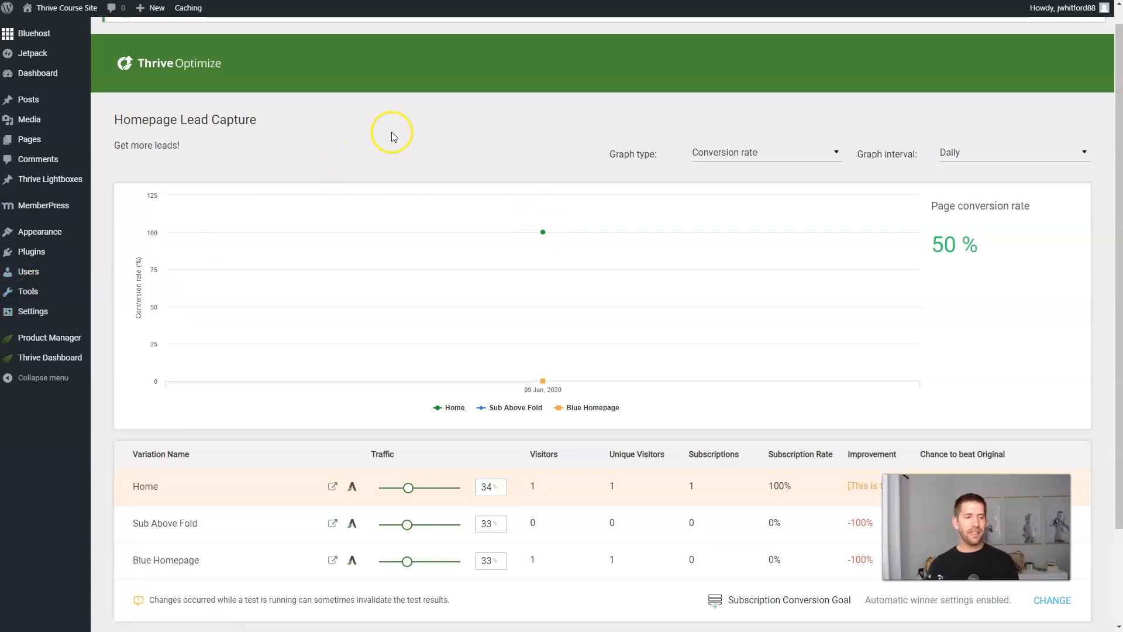
mouse_move(53, 239)
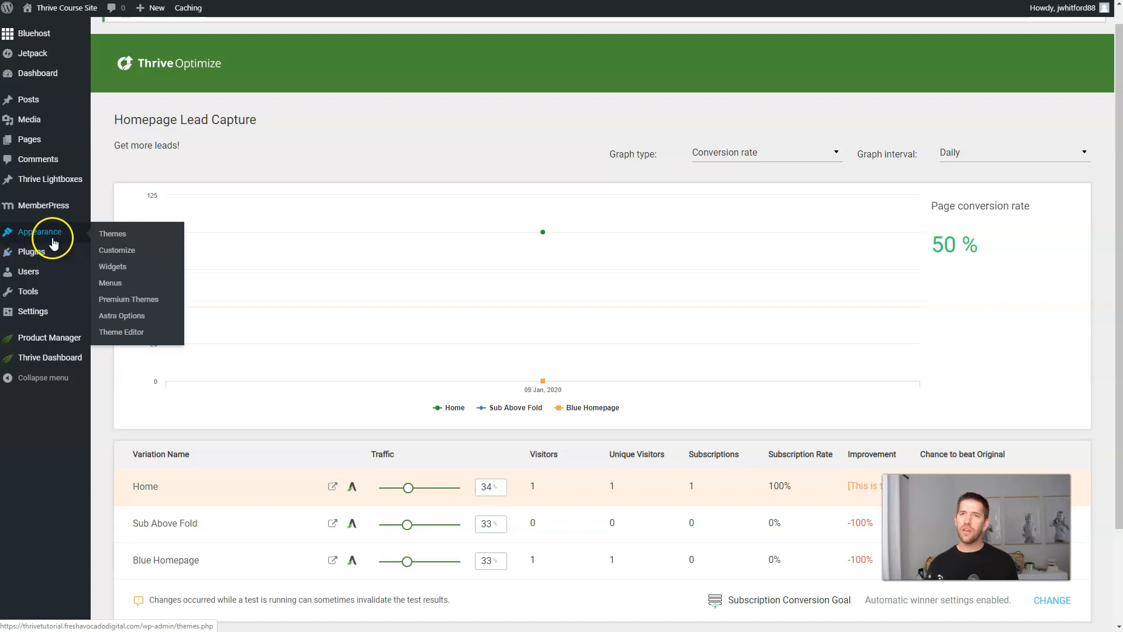
mouse_move(35, 358)
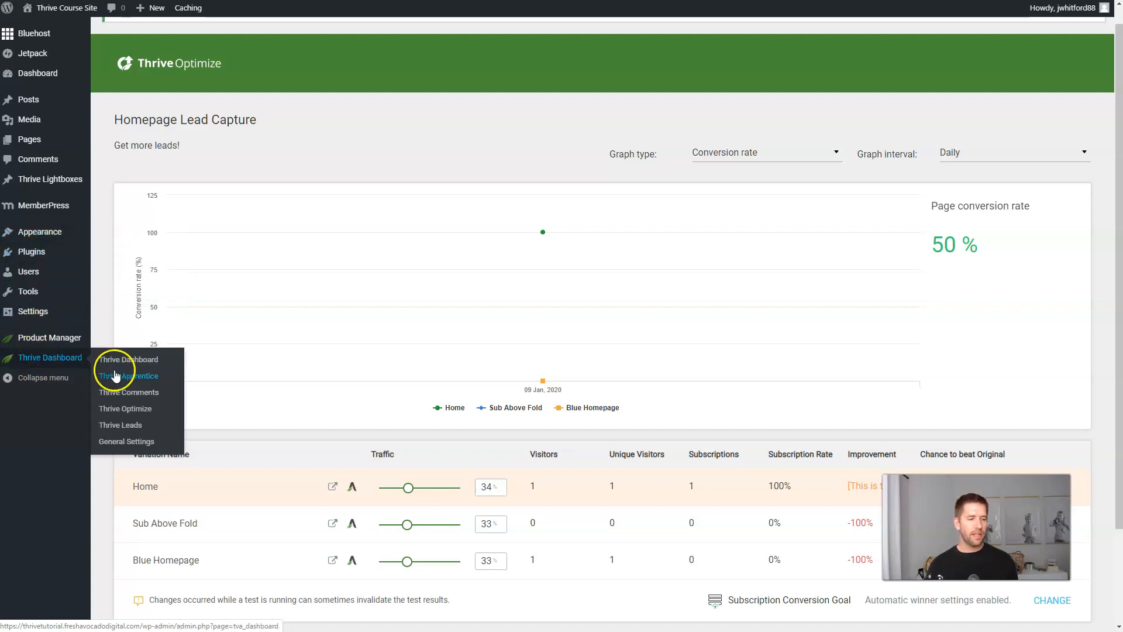
Clone the Exit Intent Checklist lightbox's 'Wait - Get Your Free Checklist' form and edit the copy.
click(128, 425)
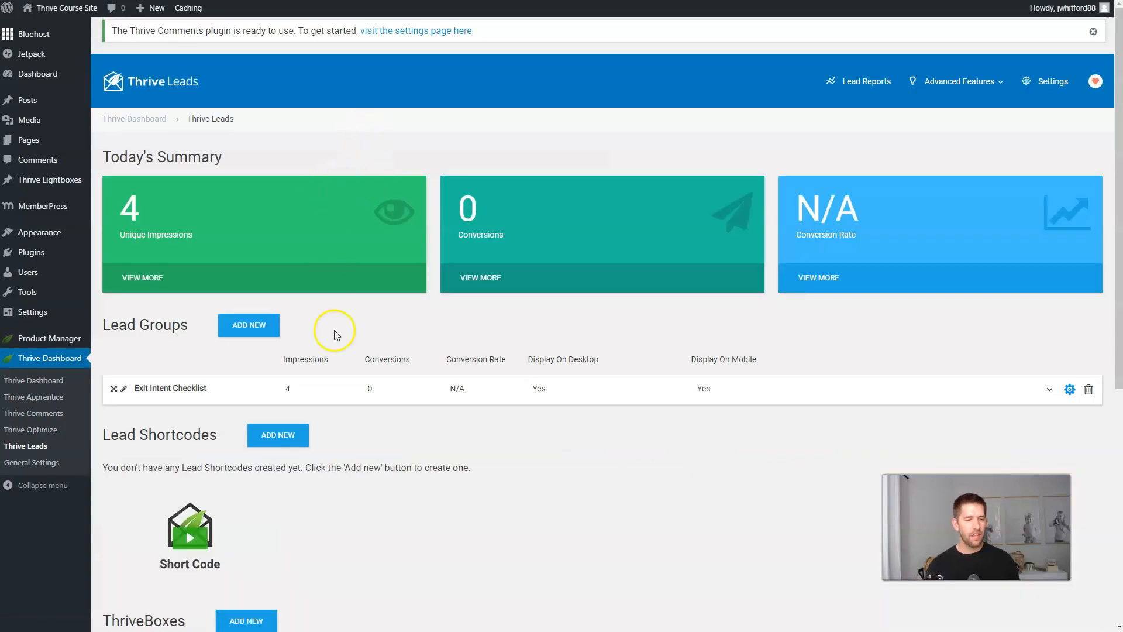
click(348, 388)
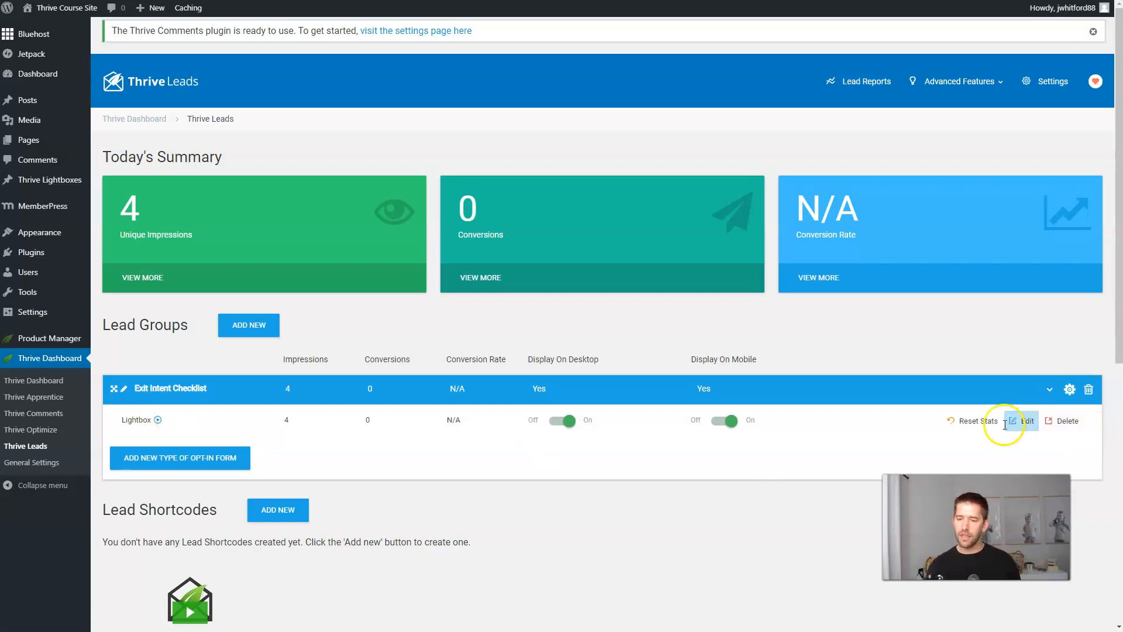
click(1023, 420)
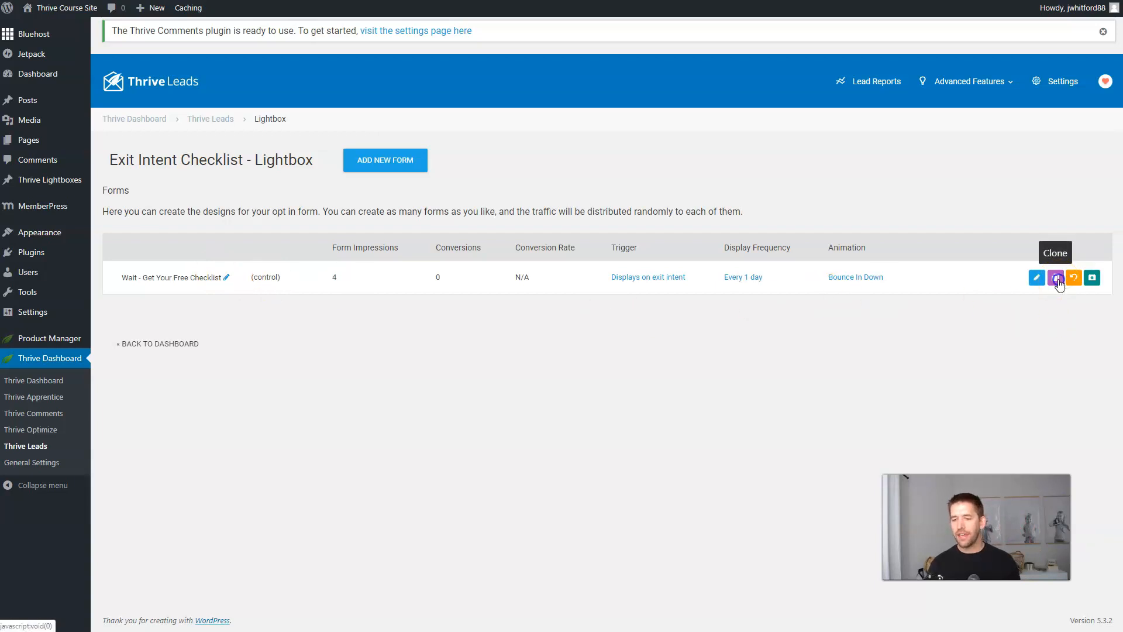
click(1057, 278)
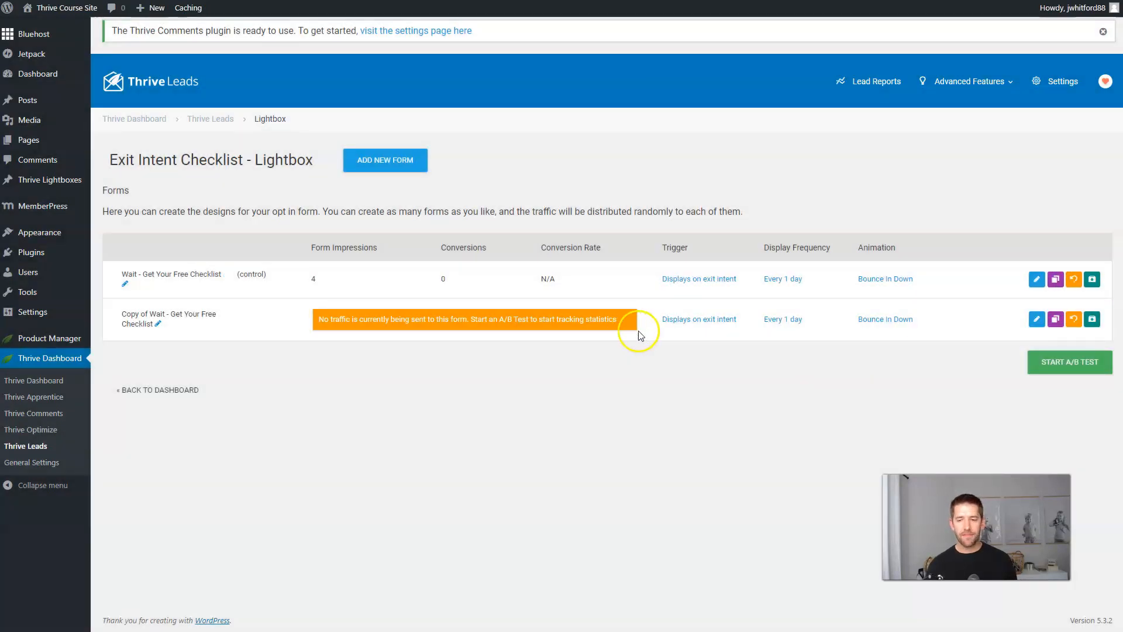
click(1036, 319)
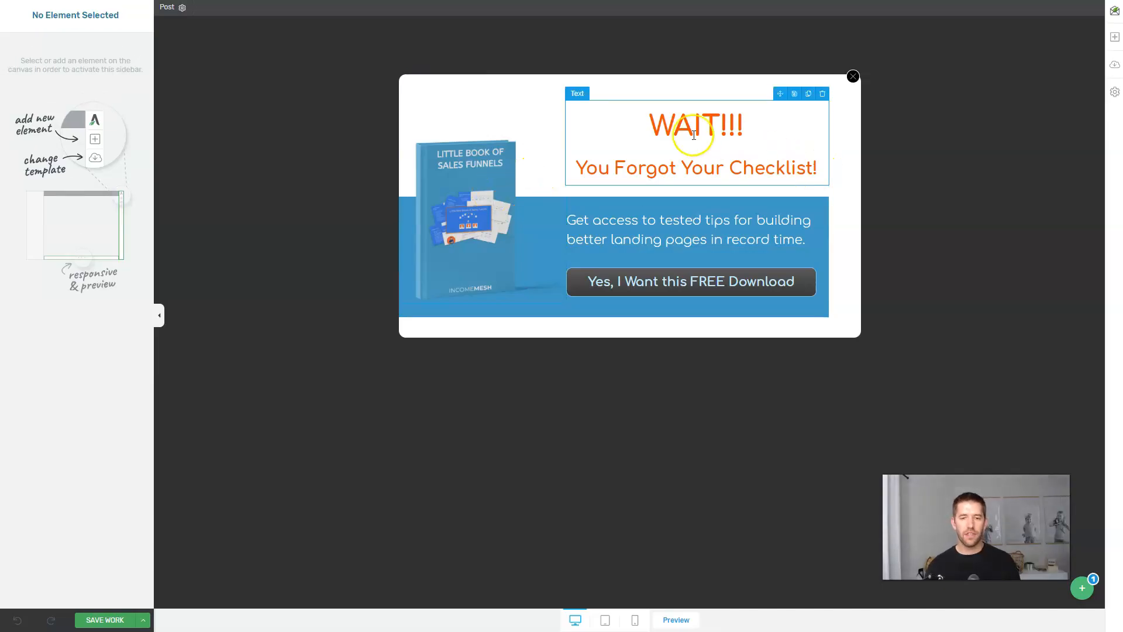
Replace the two-line popup heading with 'HOLD YOUR HORSES!!!'.
click(695, 136)
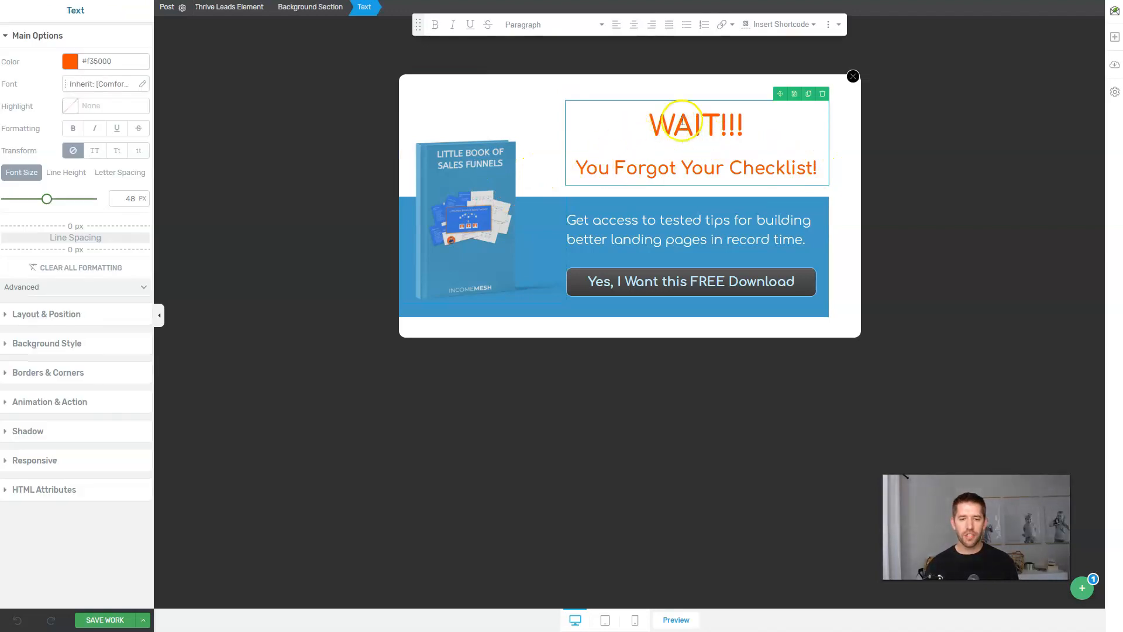
drag(647, 118, 829, 176)
text(HOLD)
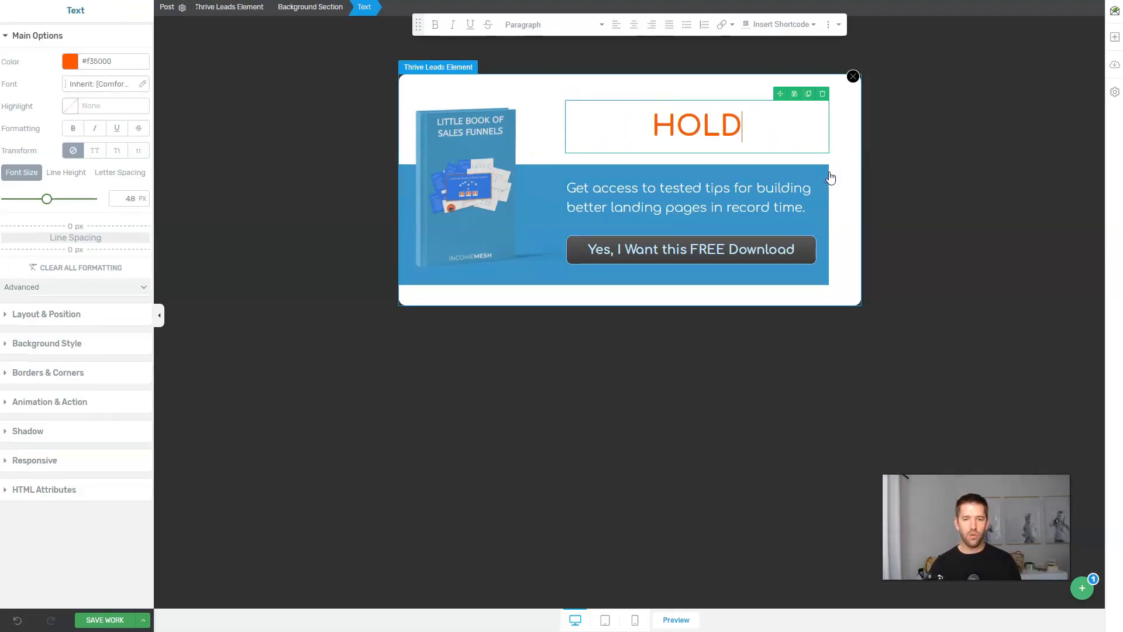
text( YOUR HORSES!!!)
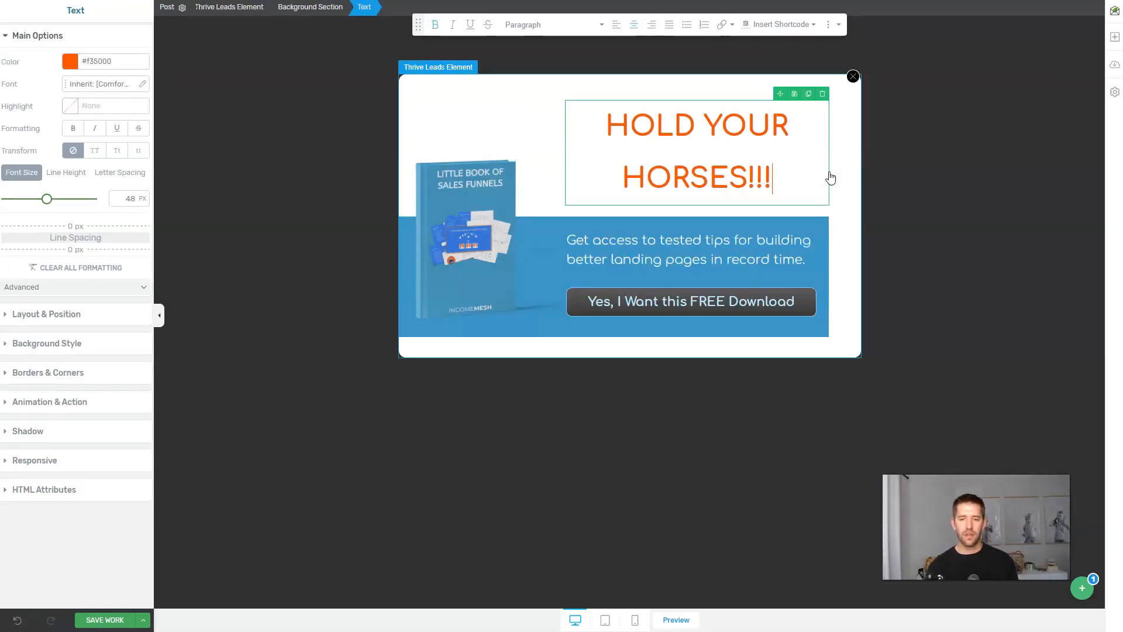
Change the popup's content box background from blue to green, then save and exit.
click(741, 256)
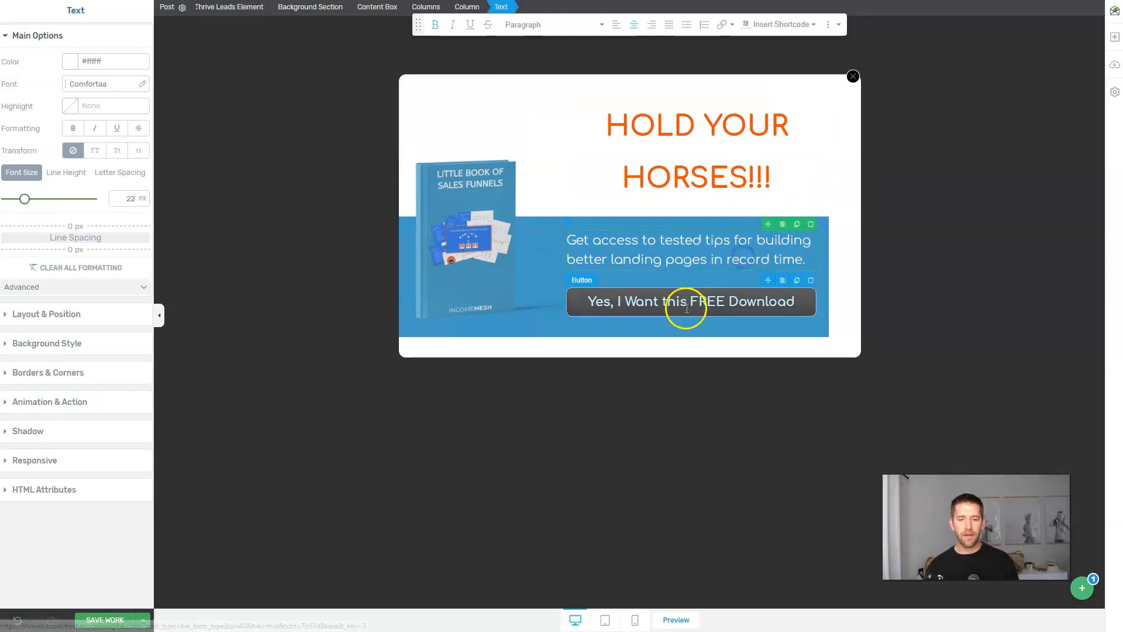
click(687, 302)
click(551, 238)
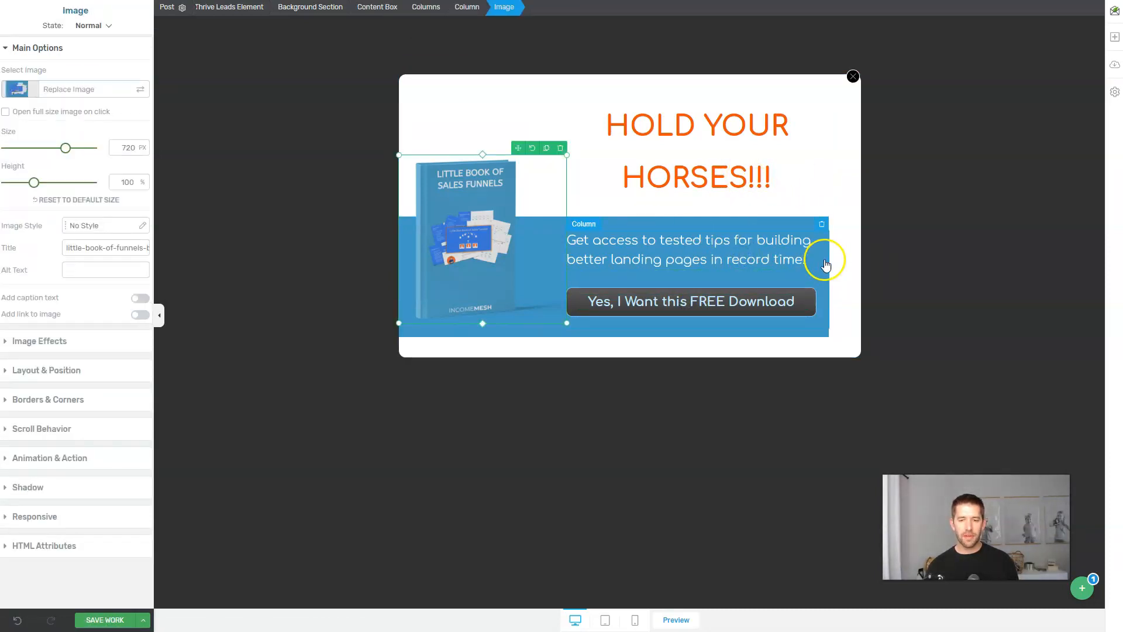
click(825, 260)
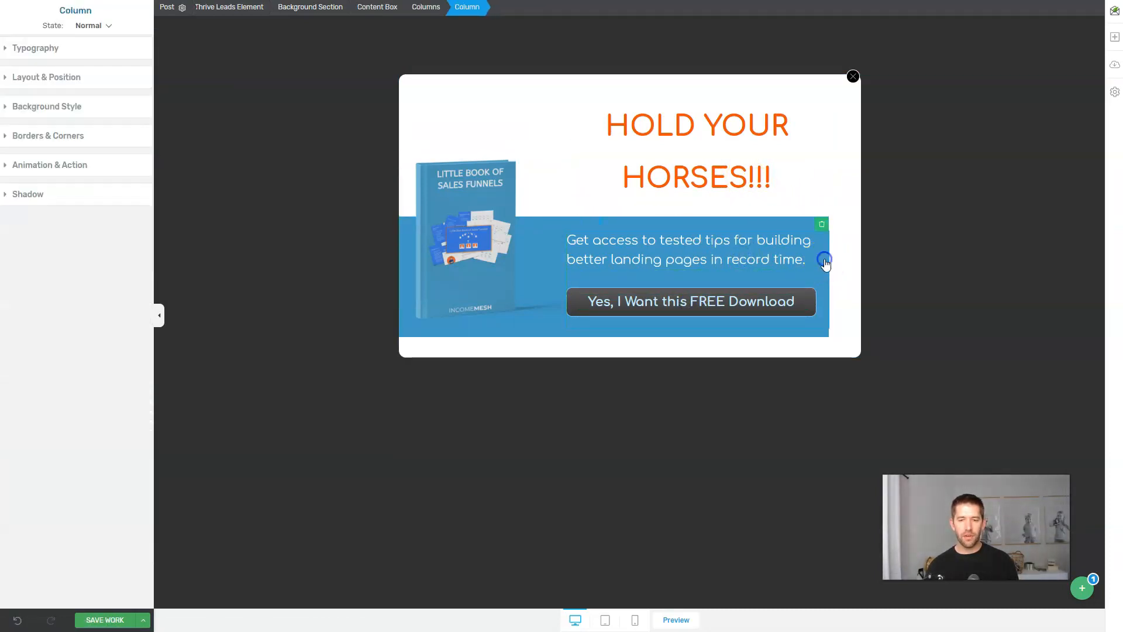
click(369, 7)
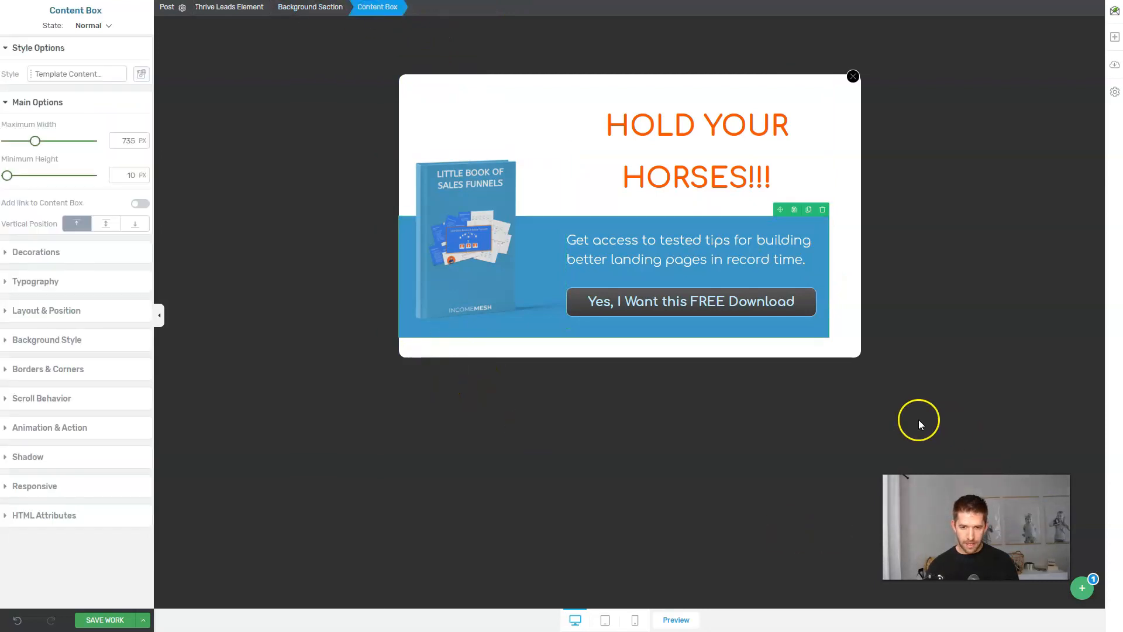
click(56, 338)
click(10, 291)
drag(52, 422, 64, 431)
click(408, 465)
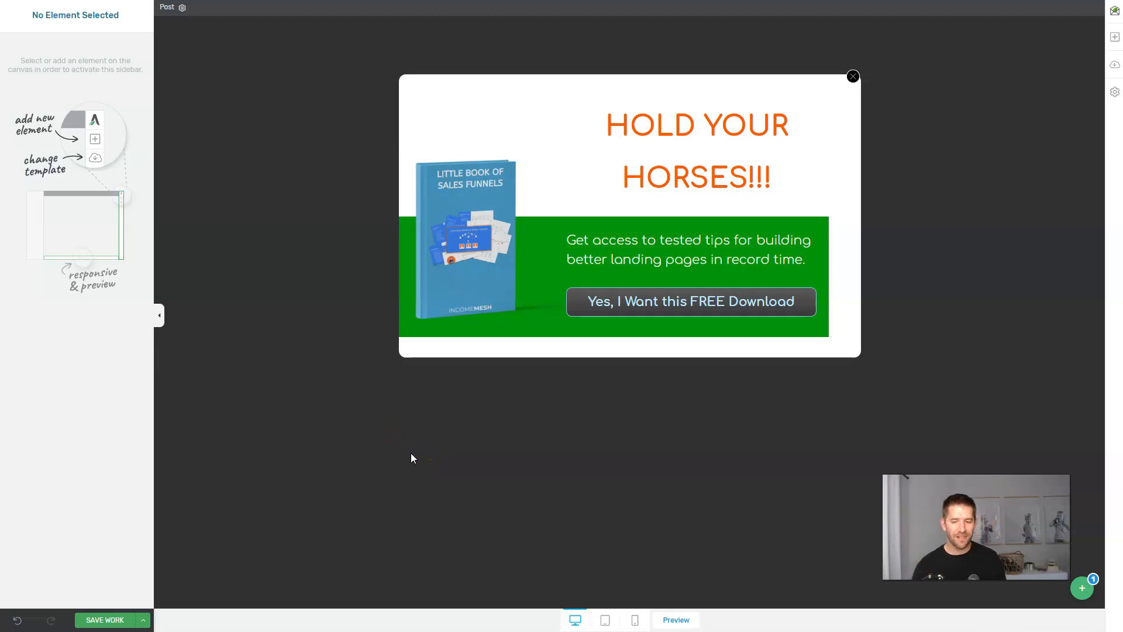
click(139, 620)
click(35, 570)
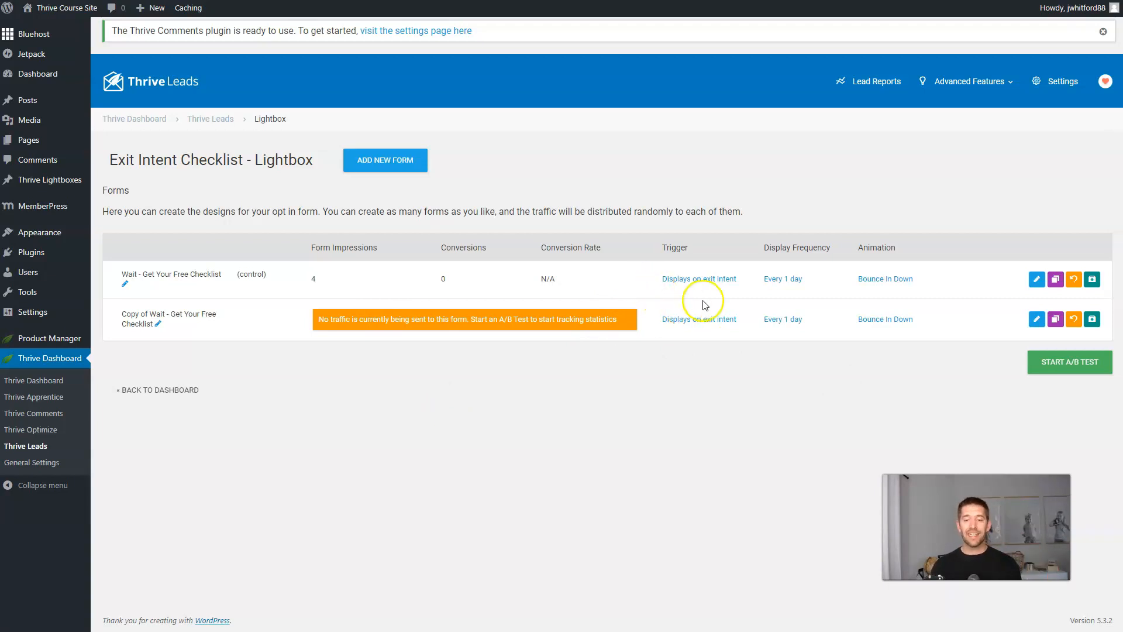
Set display frequency to 0 days and give the copy a Slide in from Top animation.
click(784, 279)
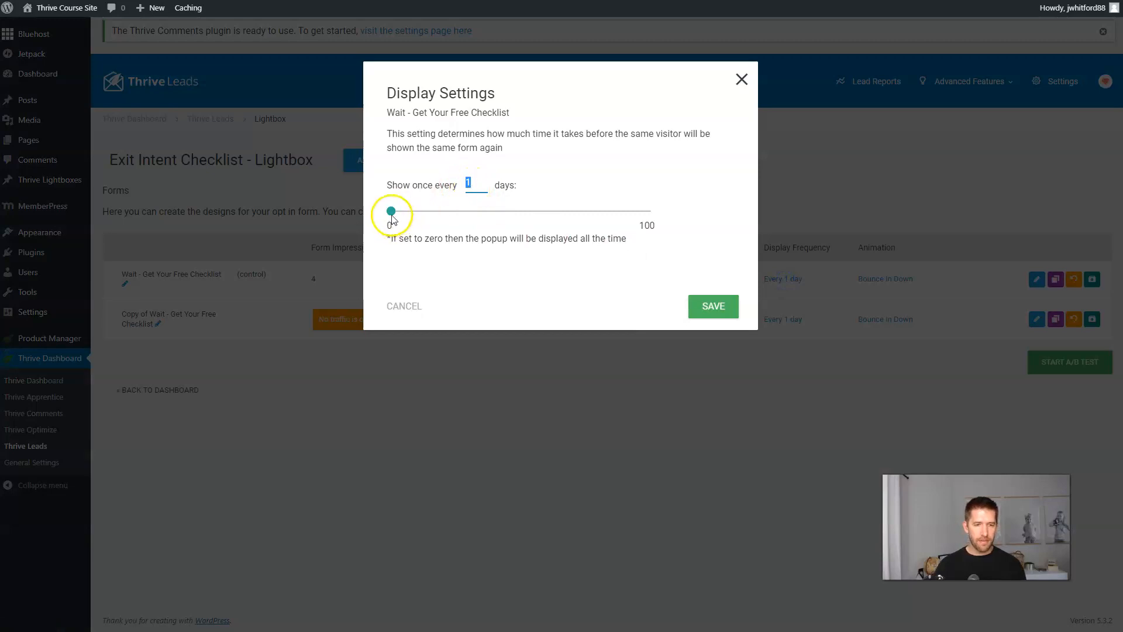
click(715, 307)
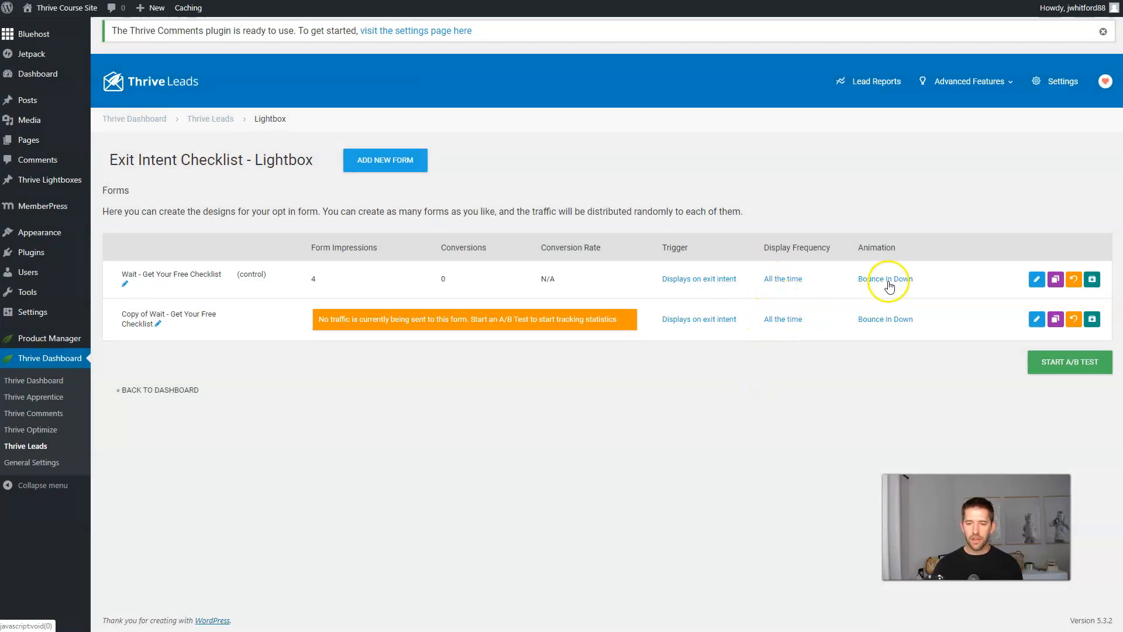
click(883, 320)
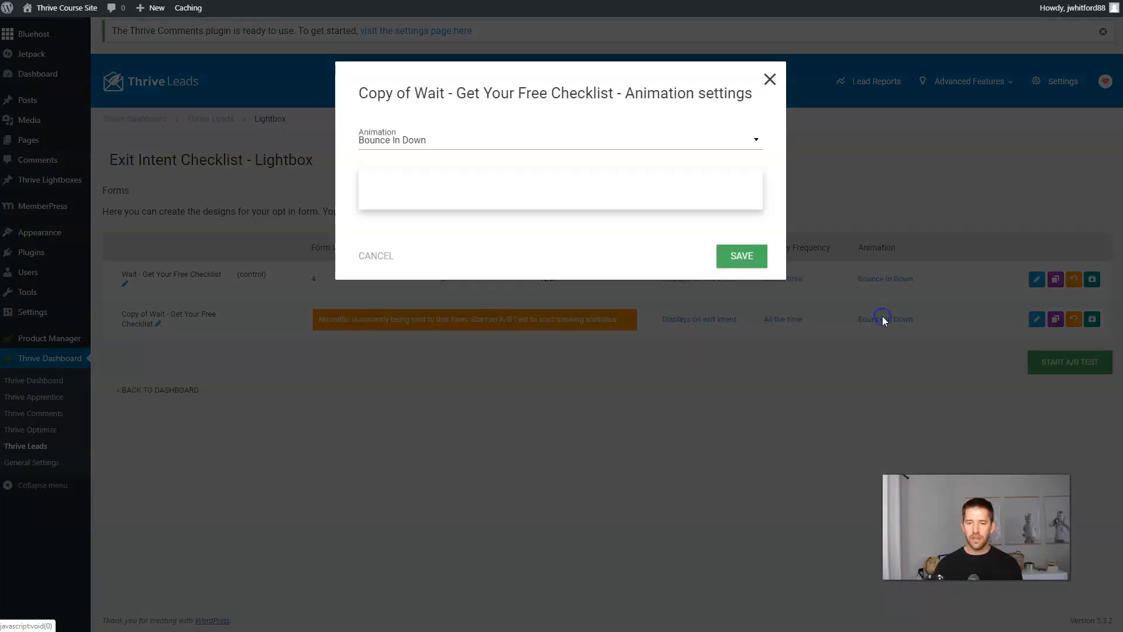
click(540, 142)
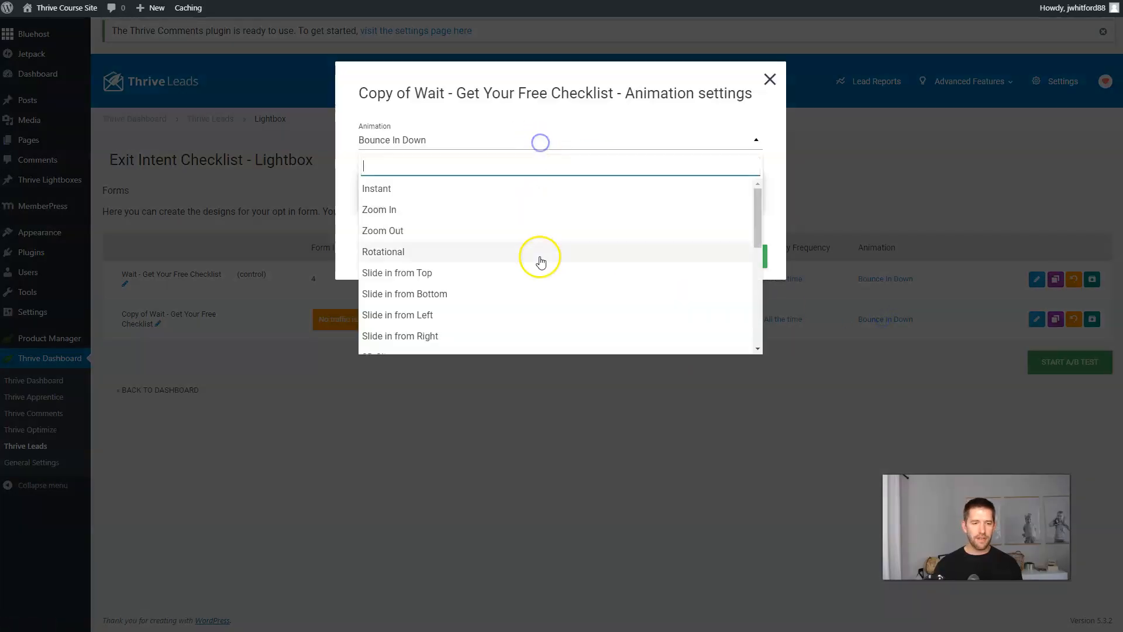
click(501, 272)
click(743, 258)
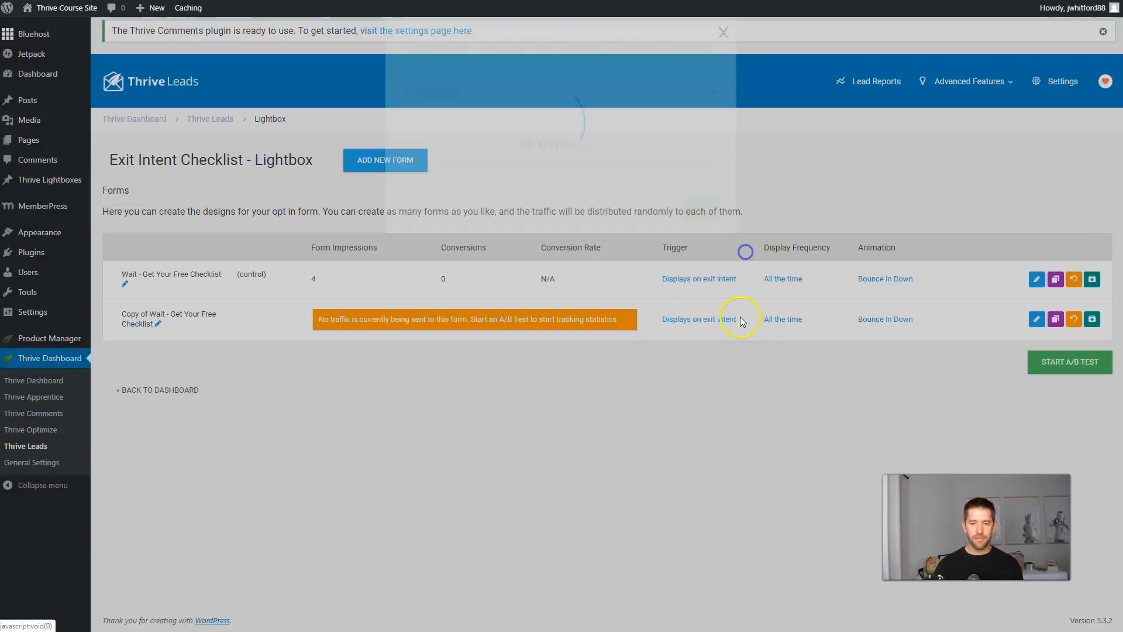
Launch the 'Exit Intent Pop Up' A/B test with automatic winner selection enabled.
click(1068, 369)
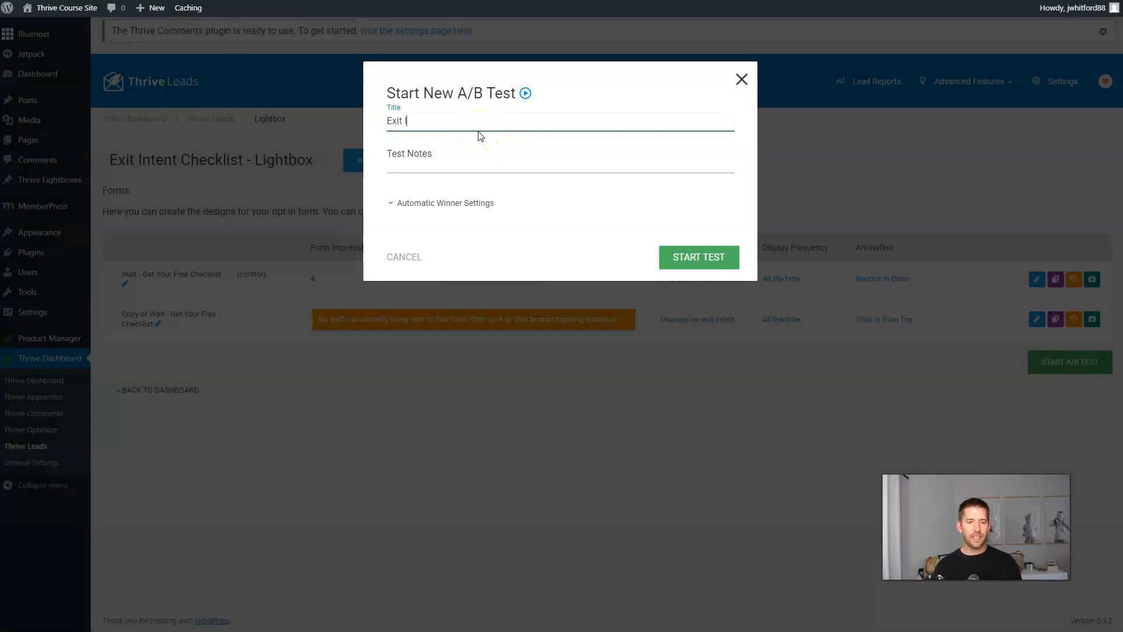
text(p Up)
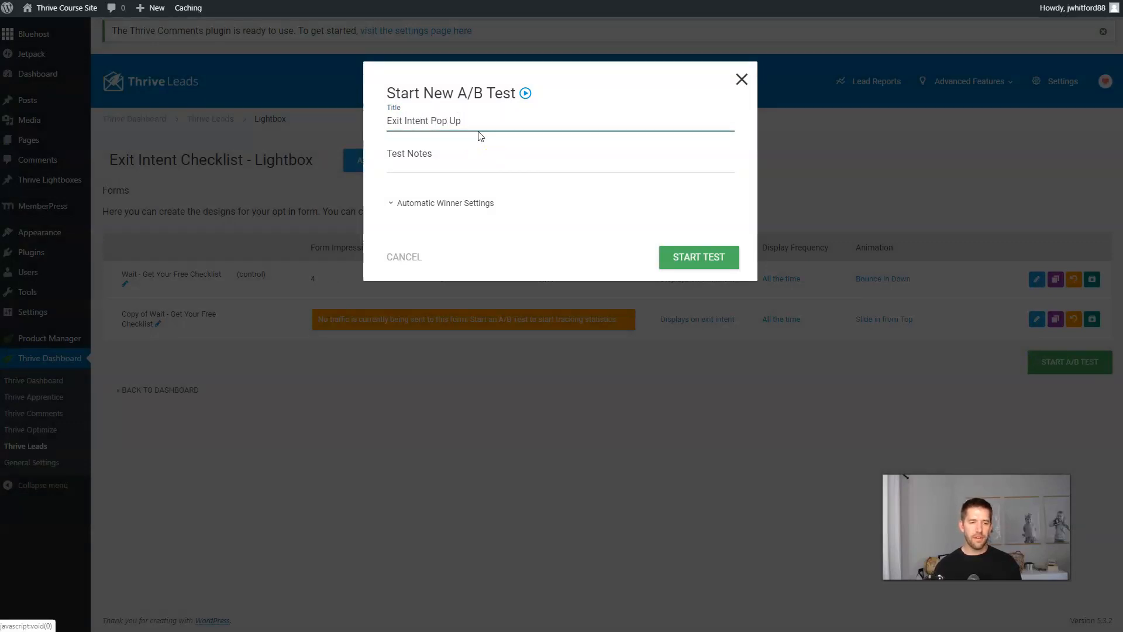
click(476, 202)
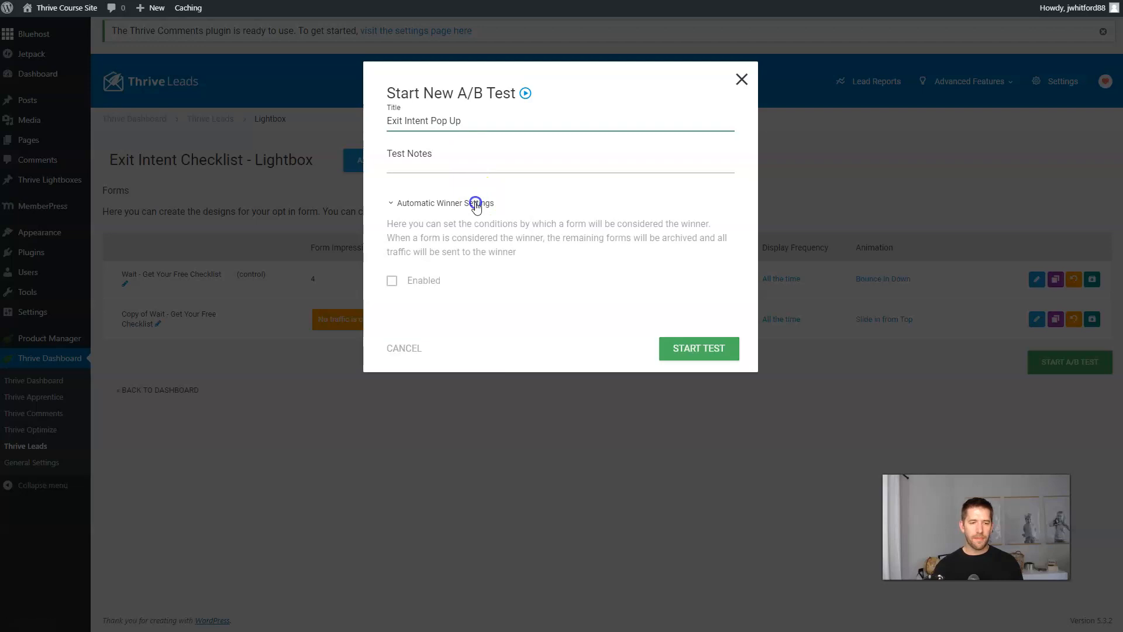
click(393, 281)
click(678, 418)
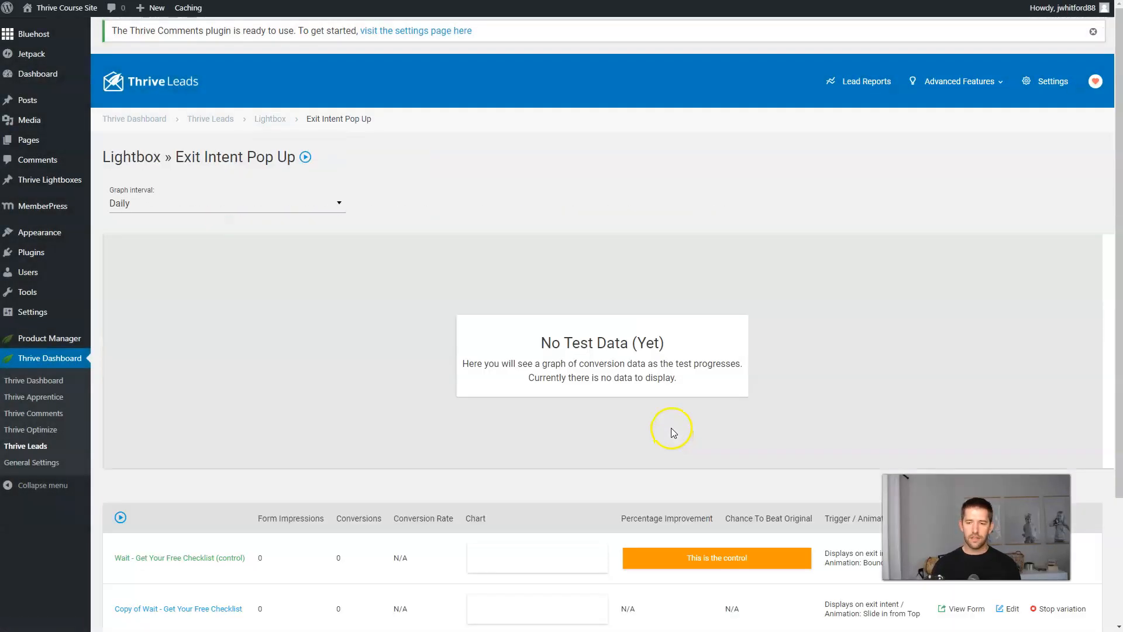
scroll(815, 368, down, 3)
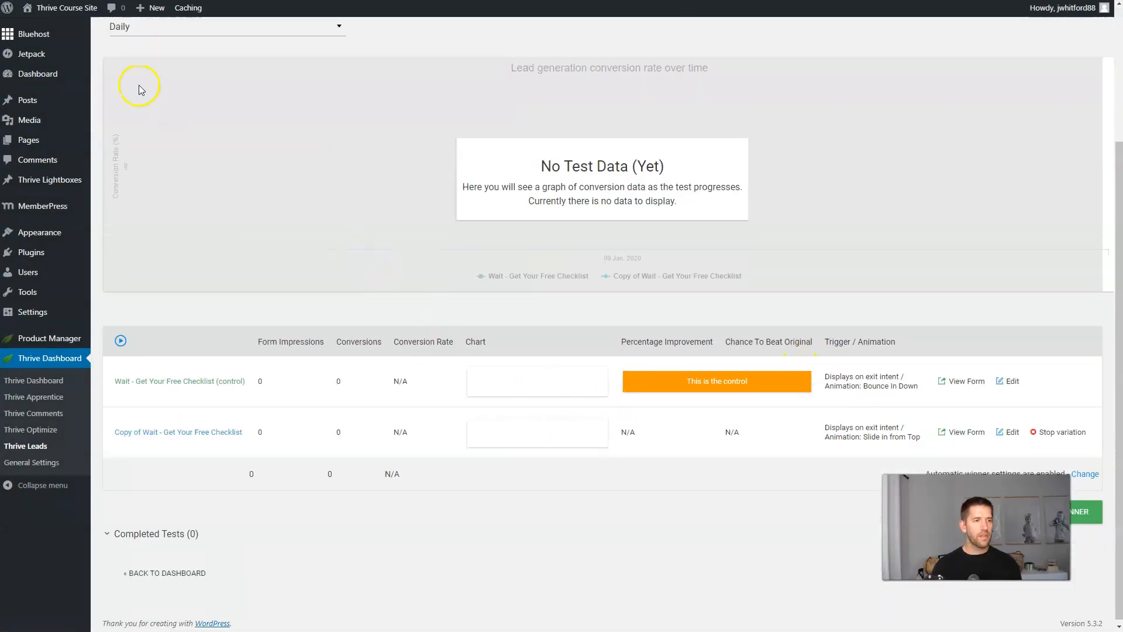
mouse_move(88, 7)
right_click(70, 27)
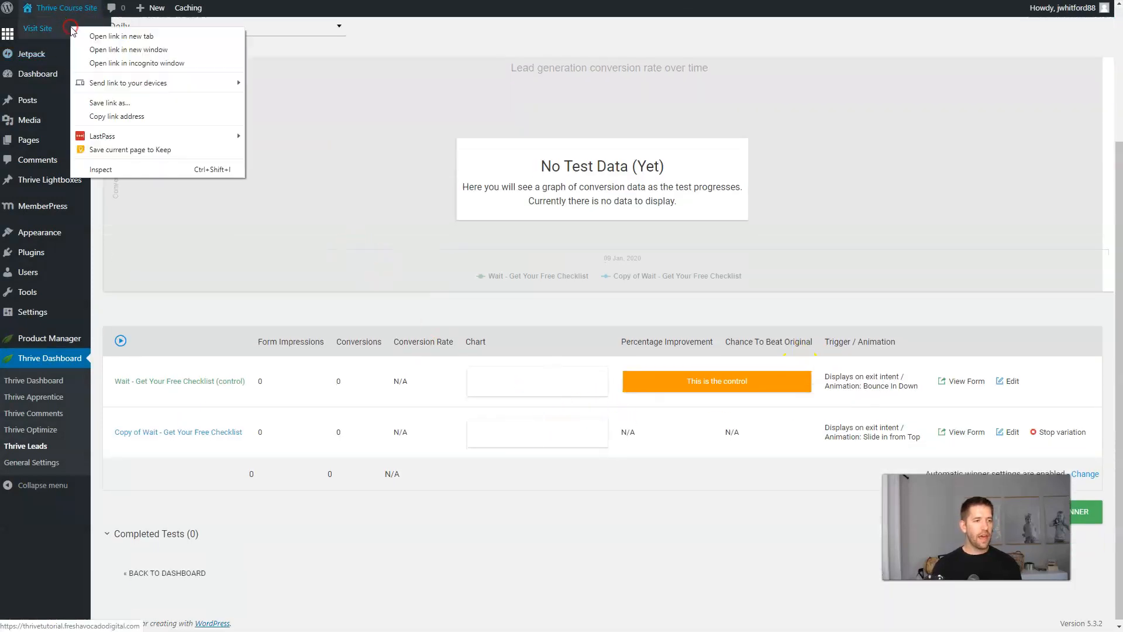
click(129, 65)
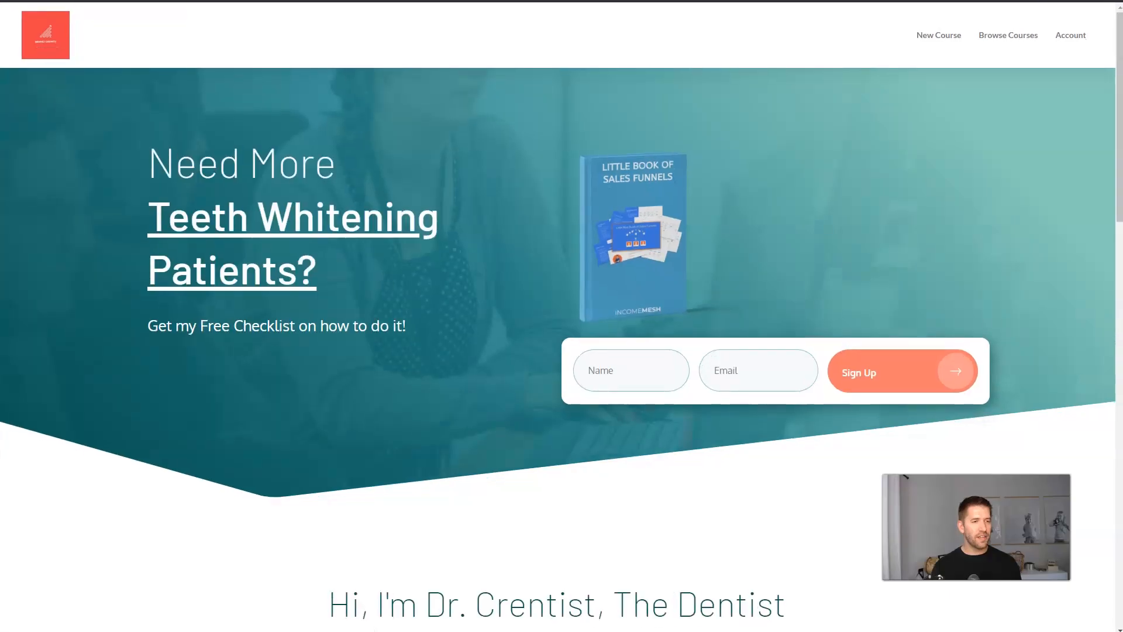
scroll(409, 222, down, 15)
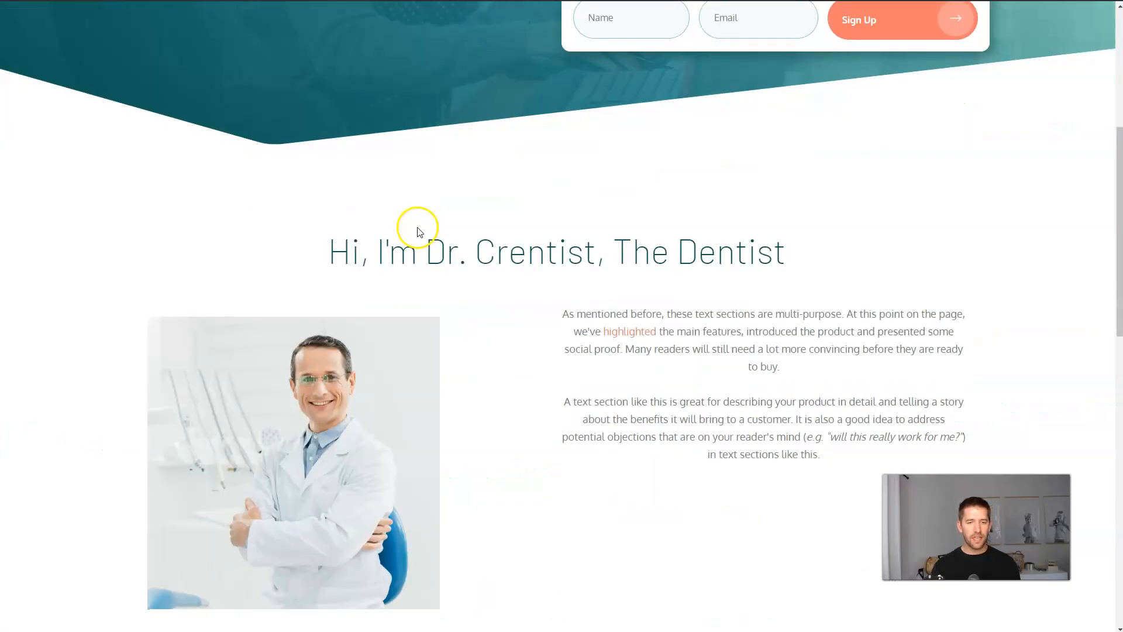
scroll(702, 257, up, 10)
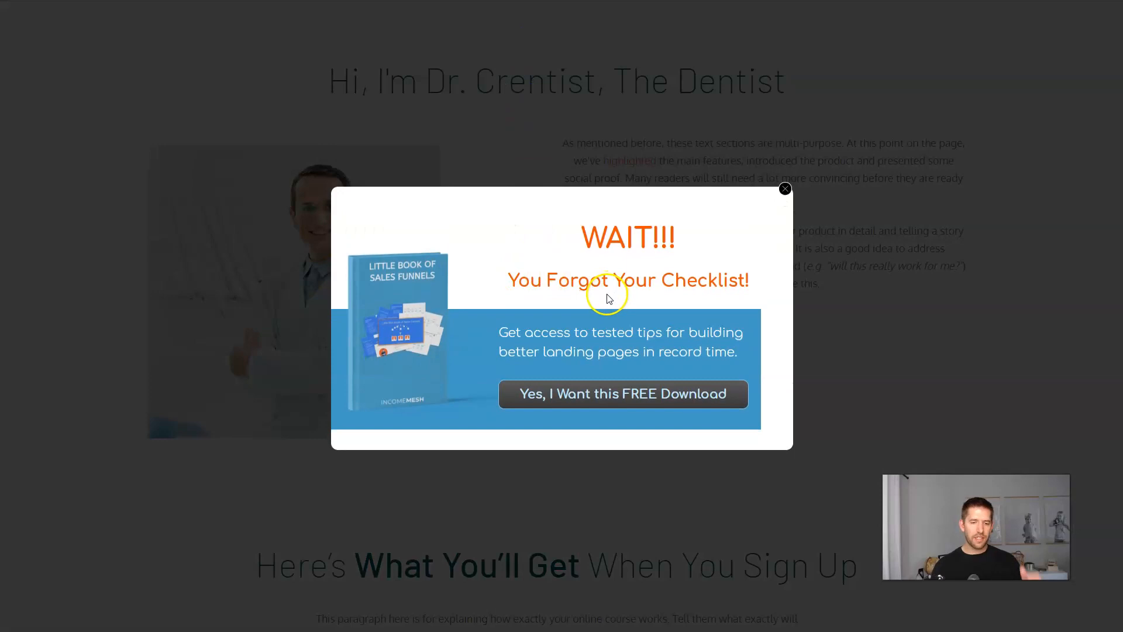
click(675, 400)
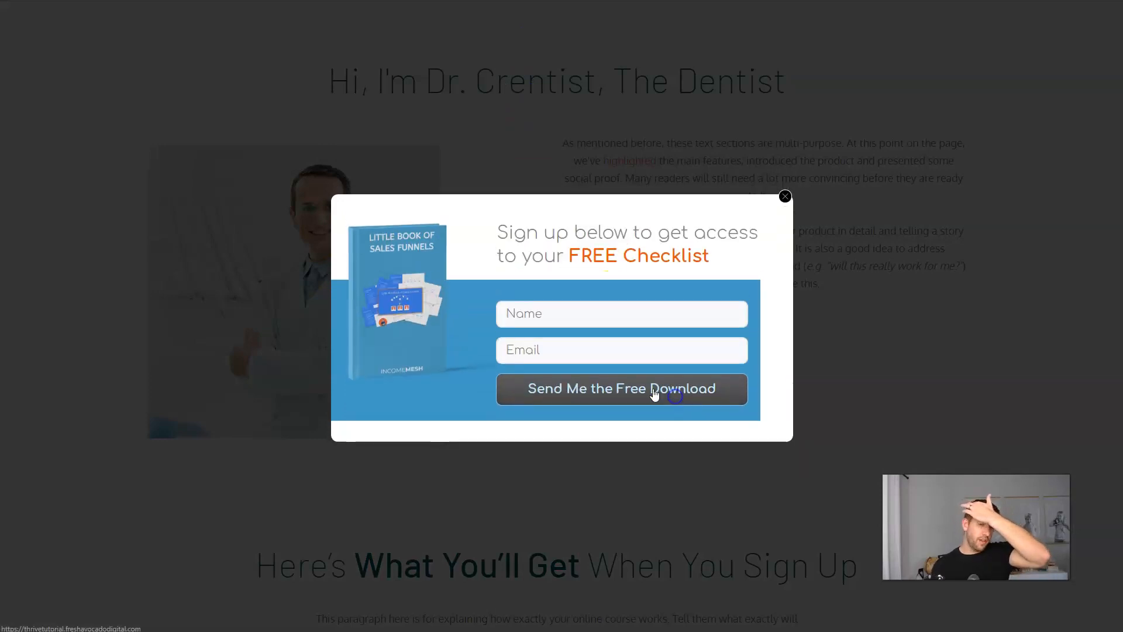
click(591, 316)
key(Down)
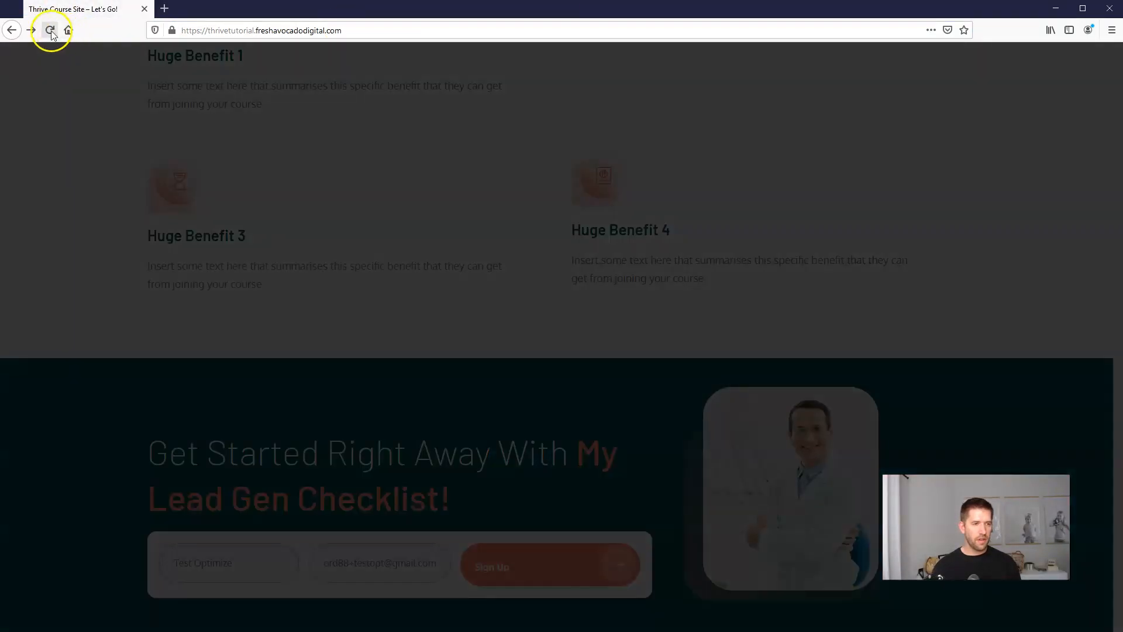
click(51, 33)
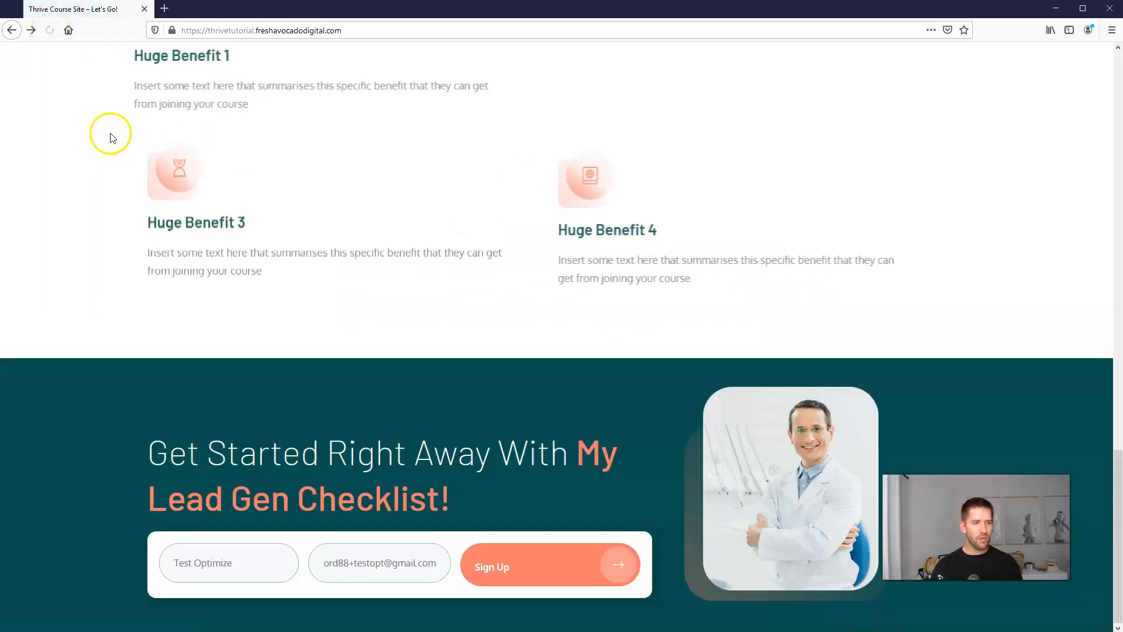
mouse_move(143, 12)
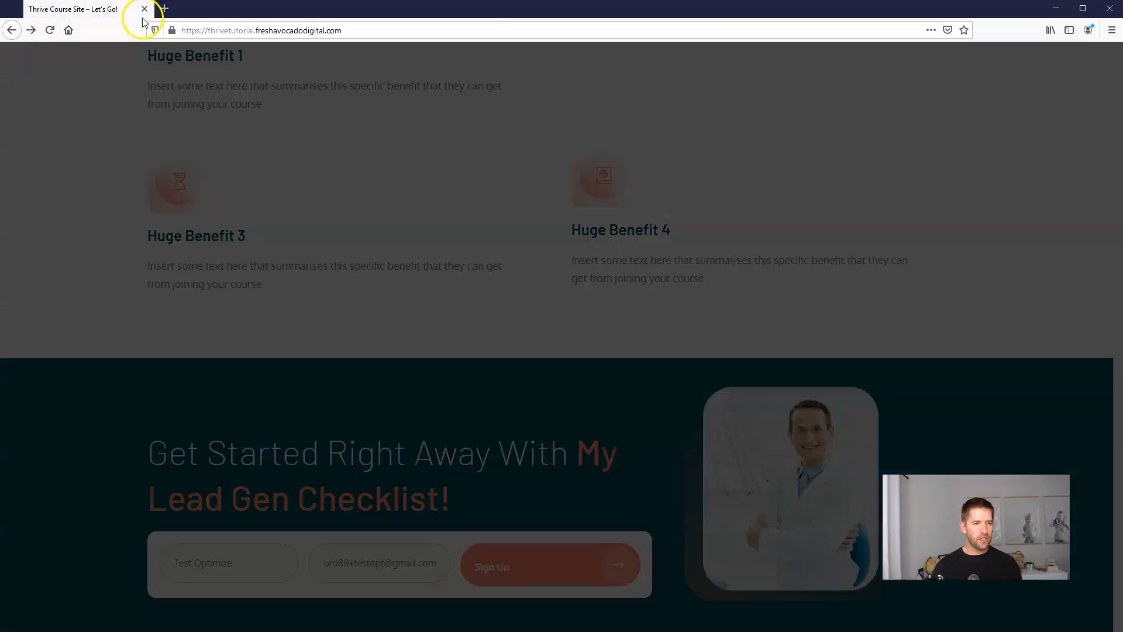
click(144, 9)
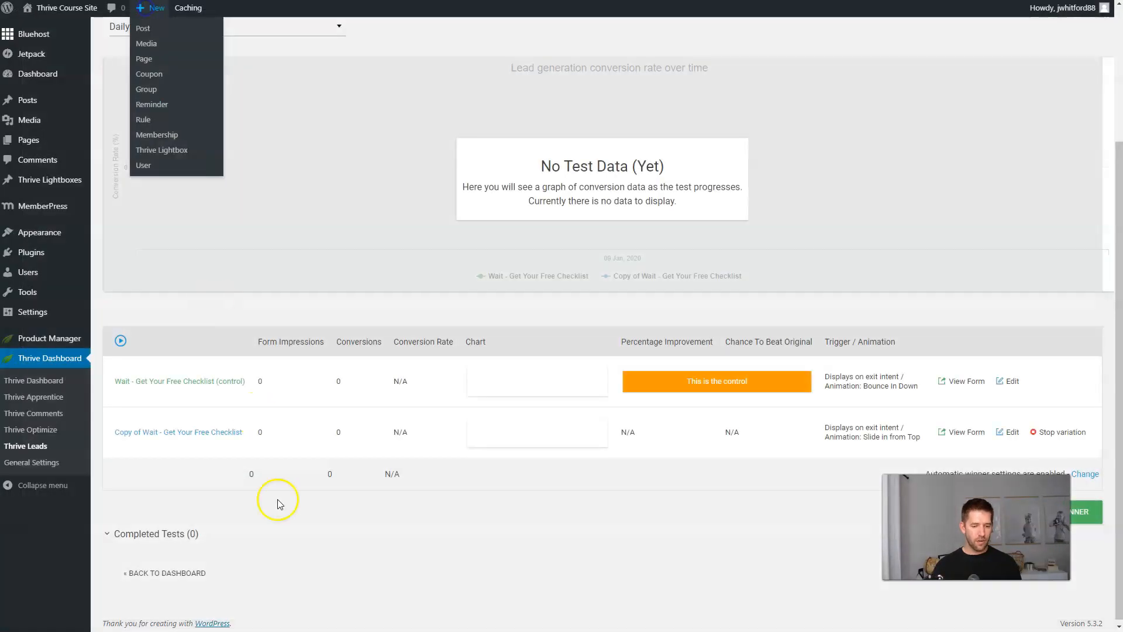
Load the site's pasted URL in an incognito window, trigger the exit-intent popup and close it.
key(alt+Tab)
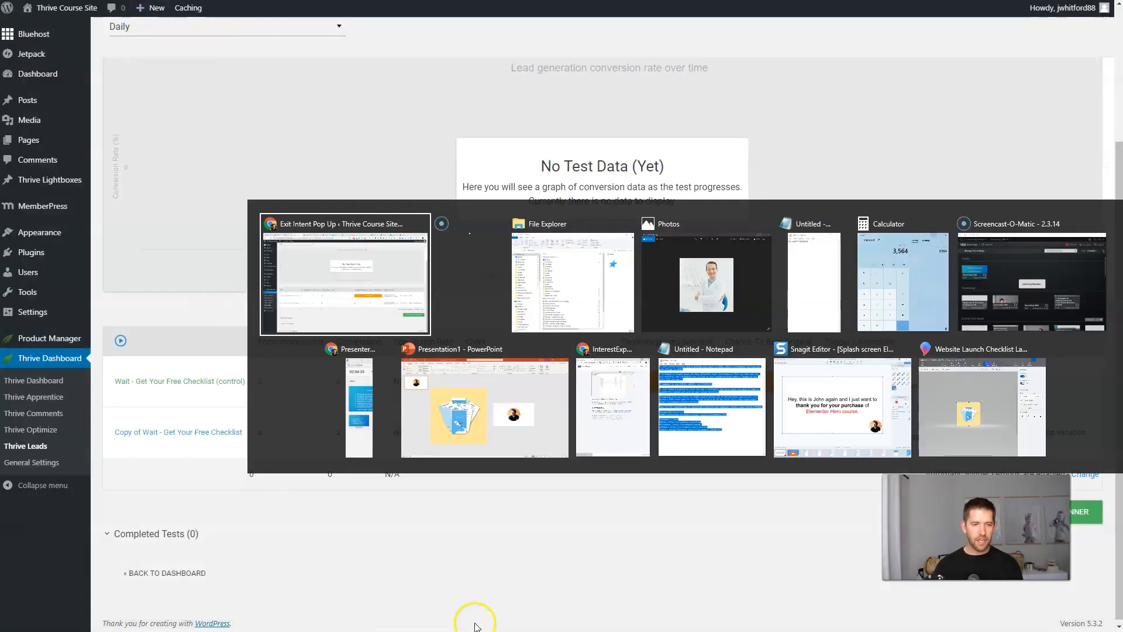
click(328, 301)
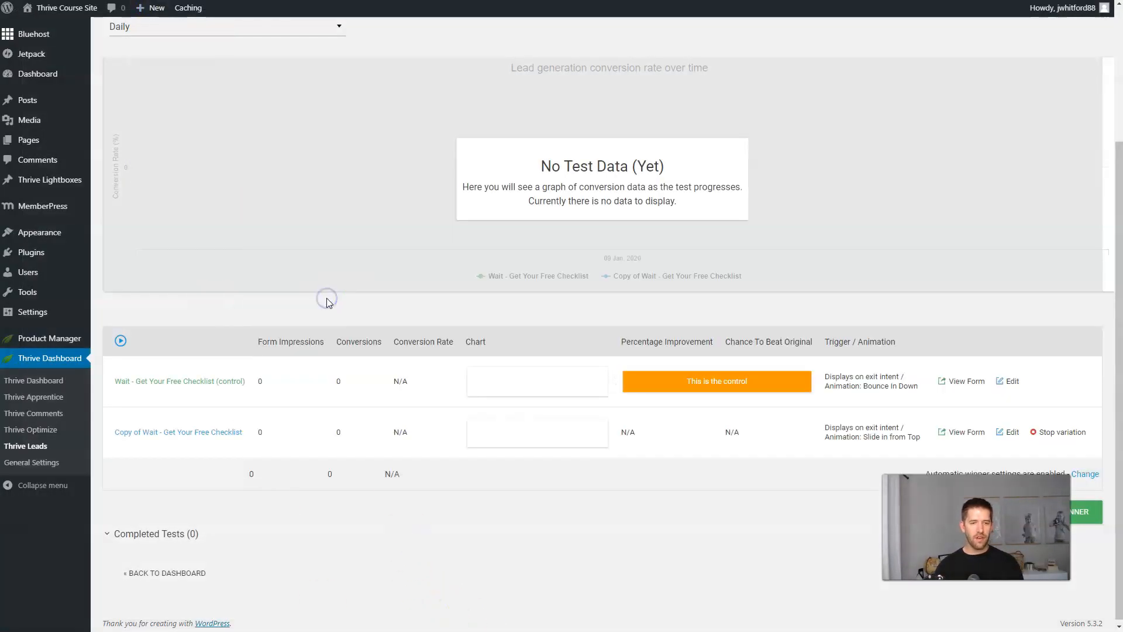
key(ctrl+shift+n)
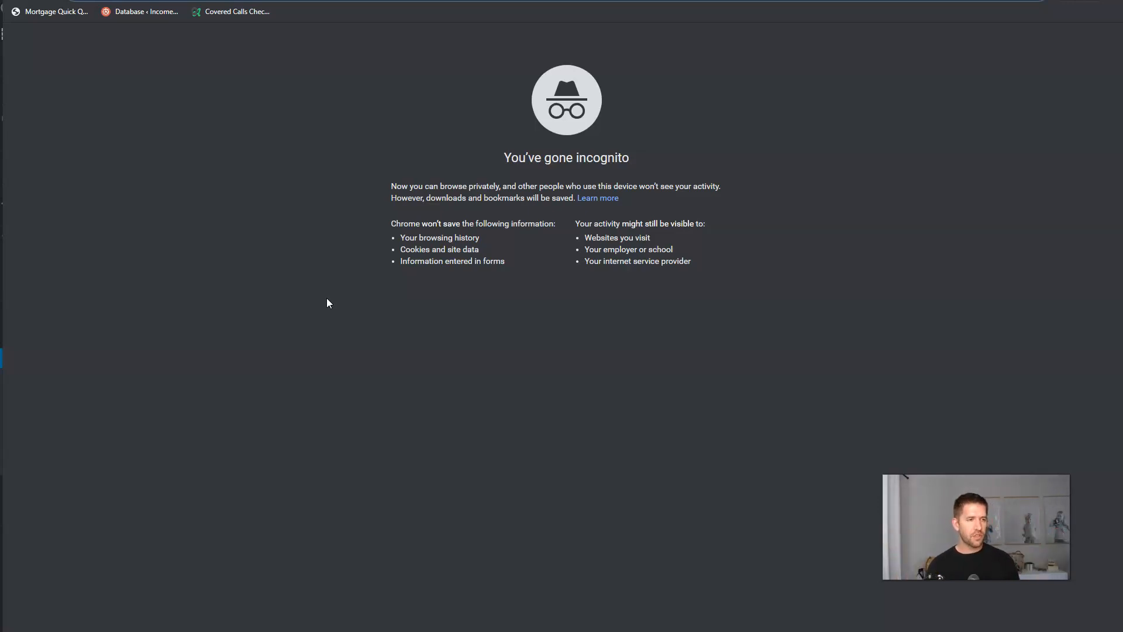
text(https://thrivetutorial.freshavocadodigital.com/back-office/)
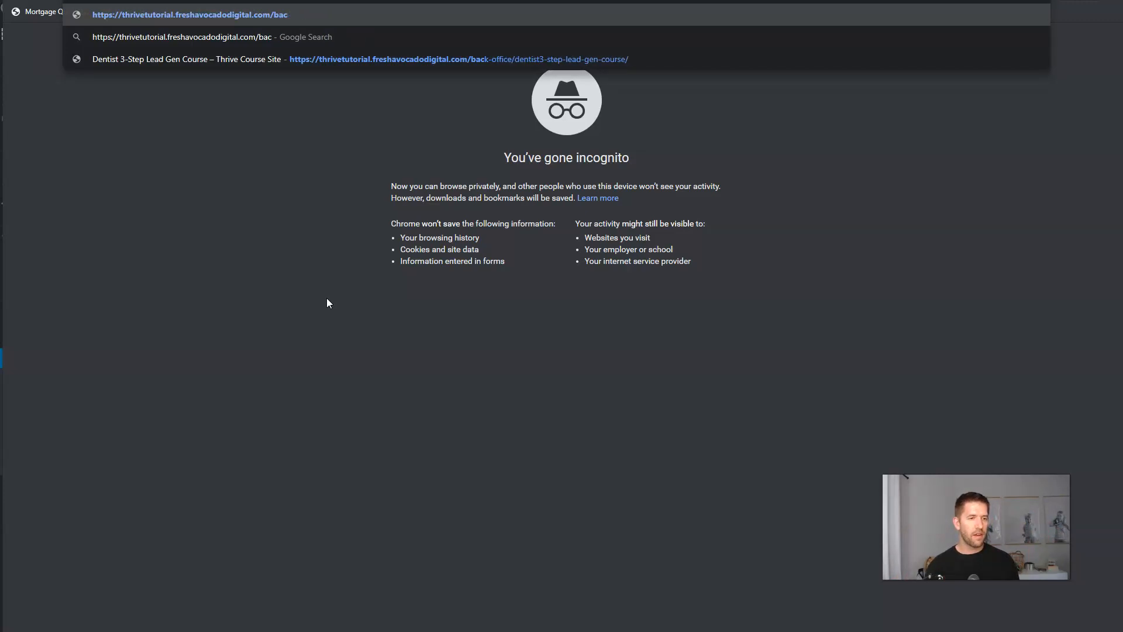
key(Return)
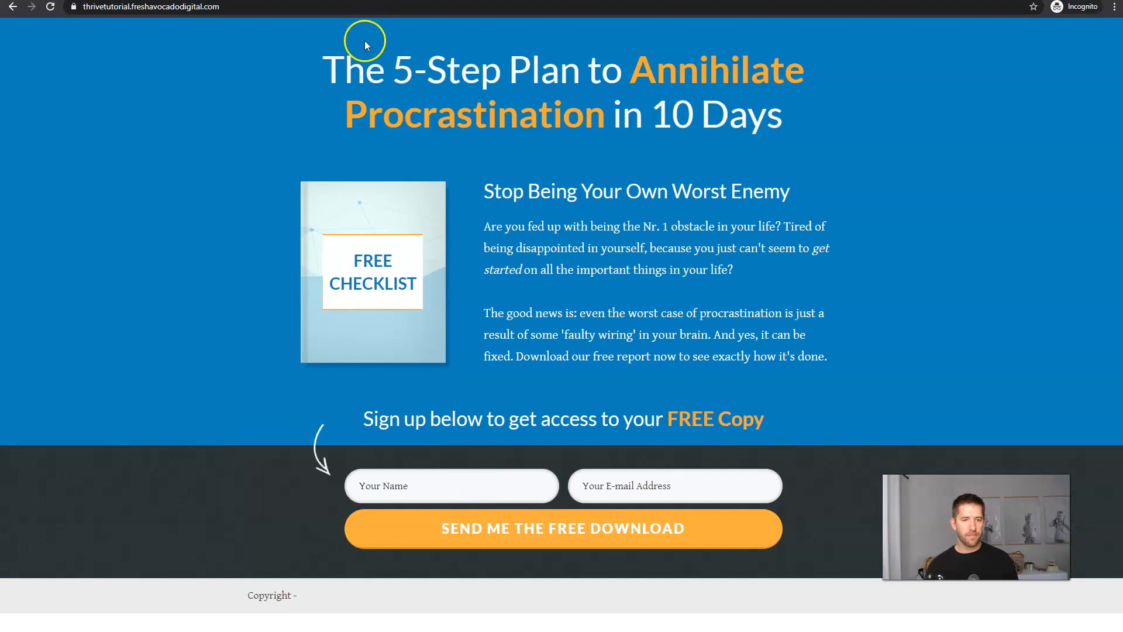
mouse_move(608, 6)
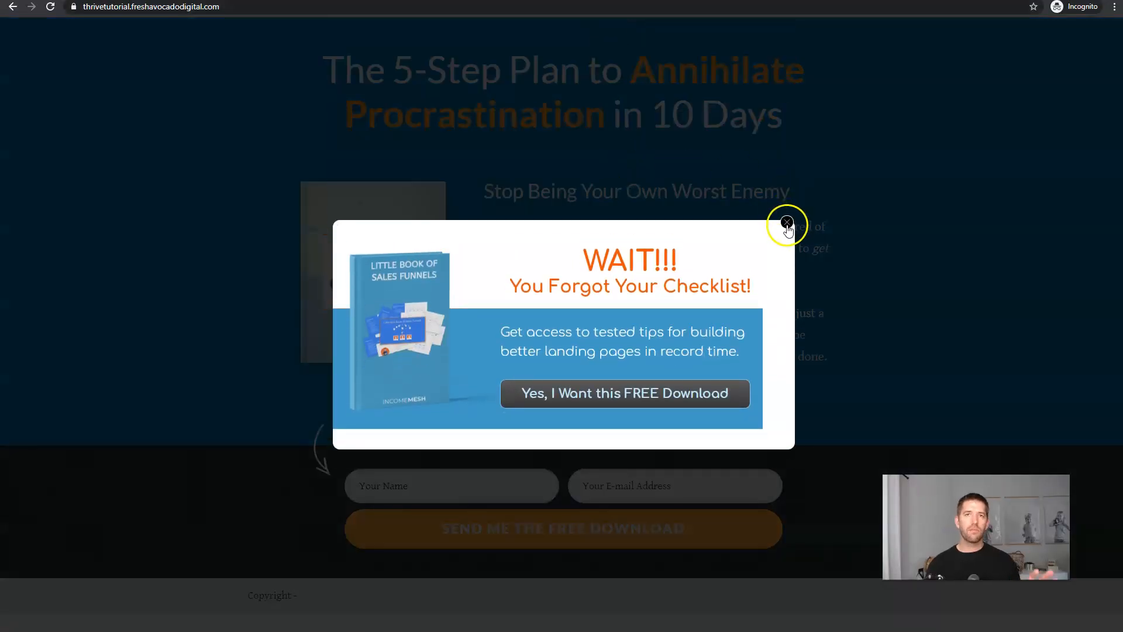
click(787, 223)
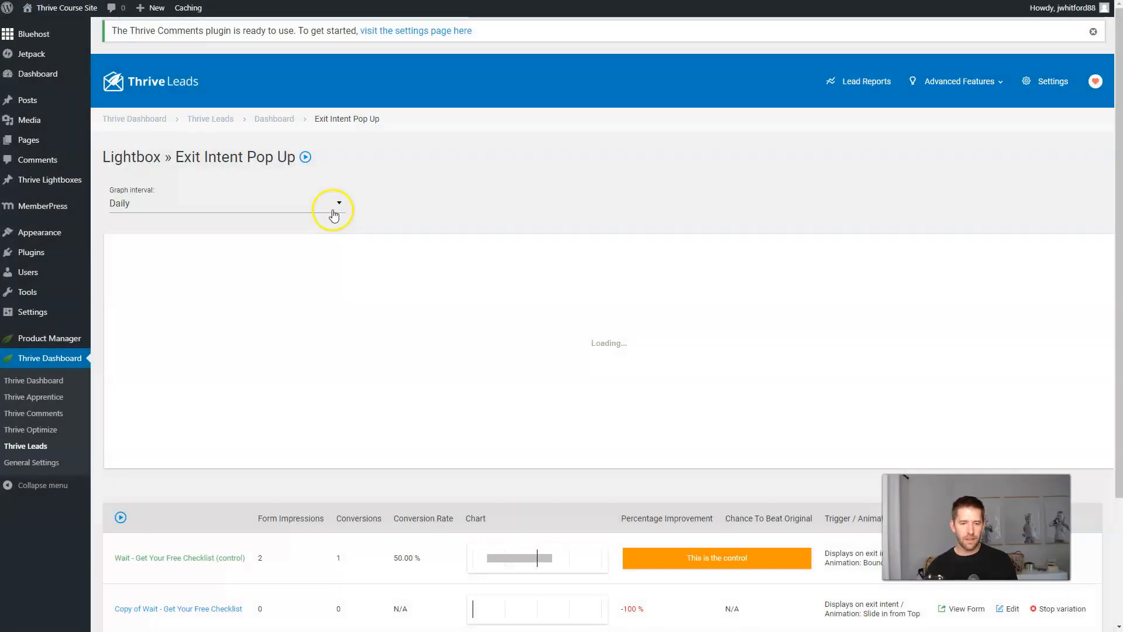
Scroll the Exit Intent Pop Up report down to the variation stats table.
scroll(515, 328, down, 3)
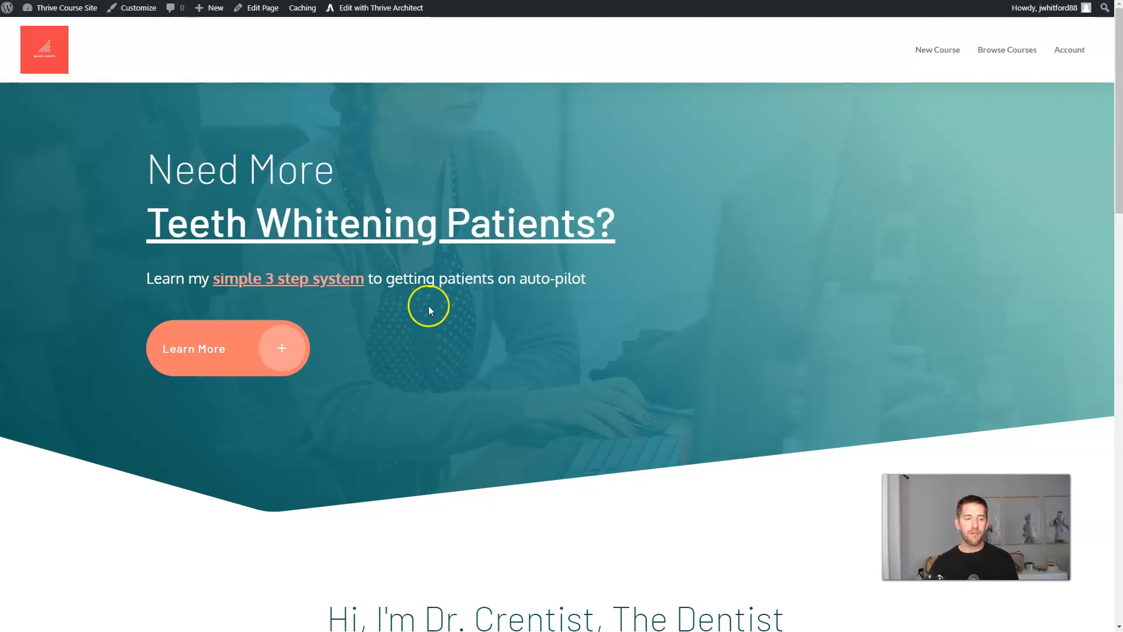
Follow the homepage's Learn More link and open that conversion-rates sales page in Thrive Architect.
click(255, 348)
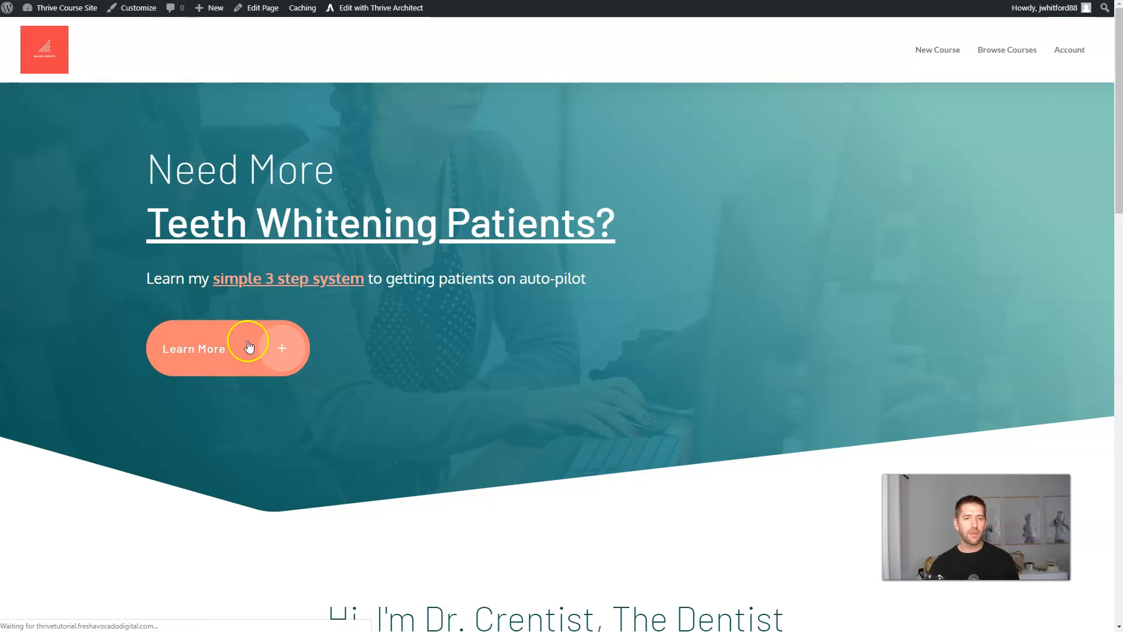
scroll(879, 251, down, 10)
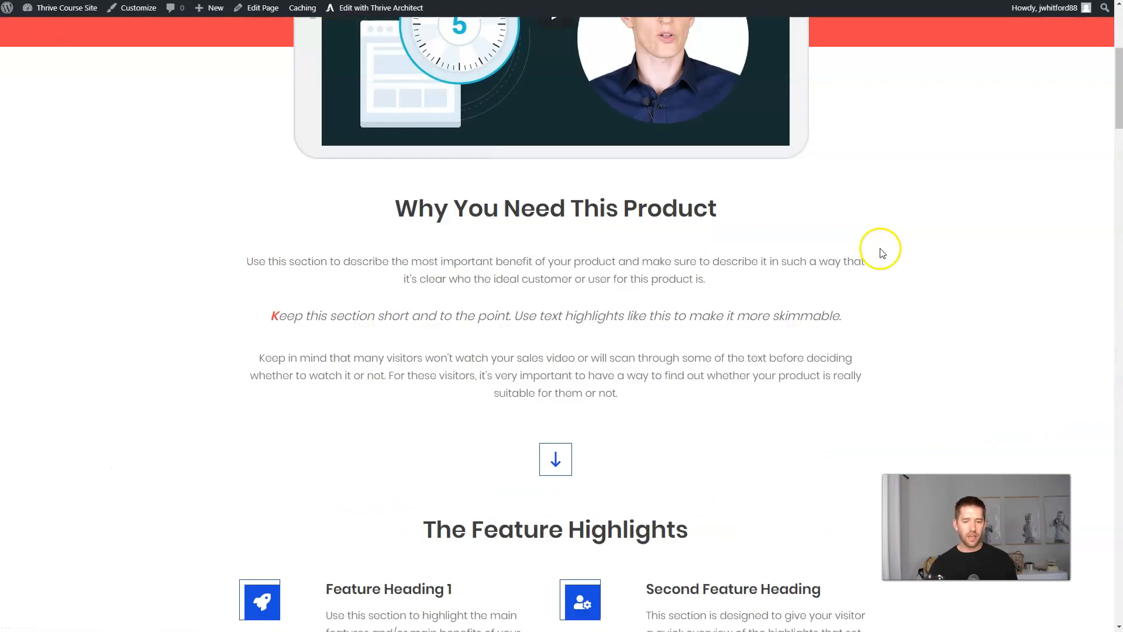
scroll(880, 259, down, 12)
middle_click(915, 288)
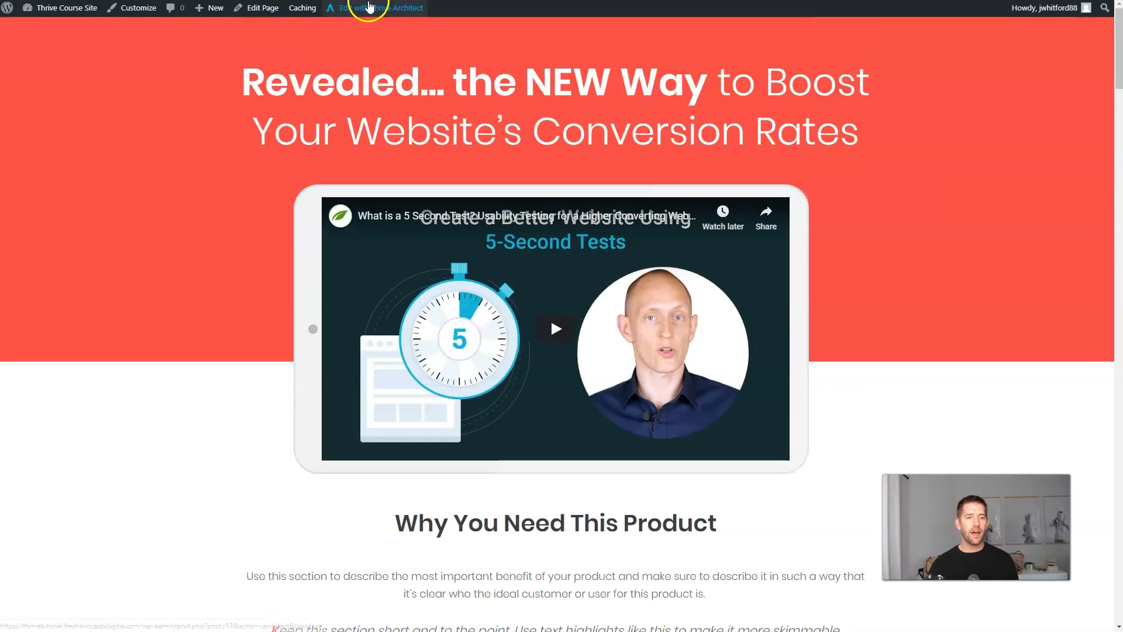
click(366, 11)
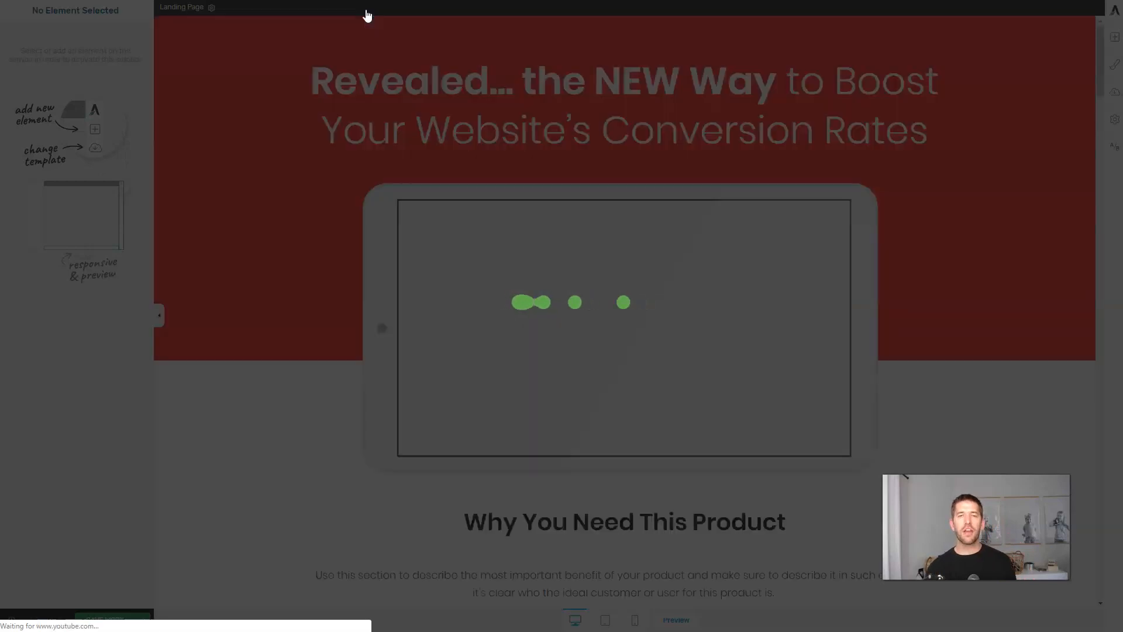
click(340, 107)
click(314, 96)
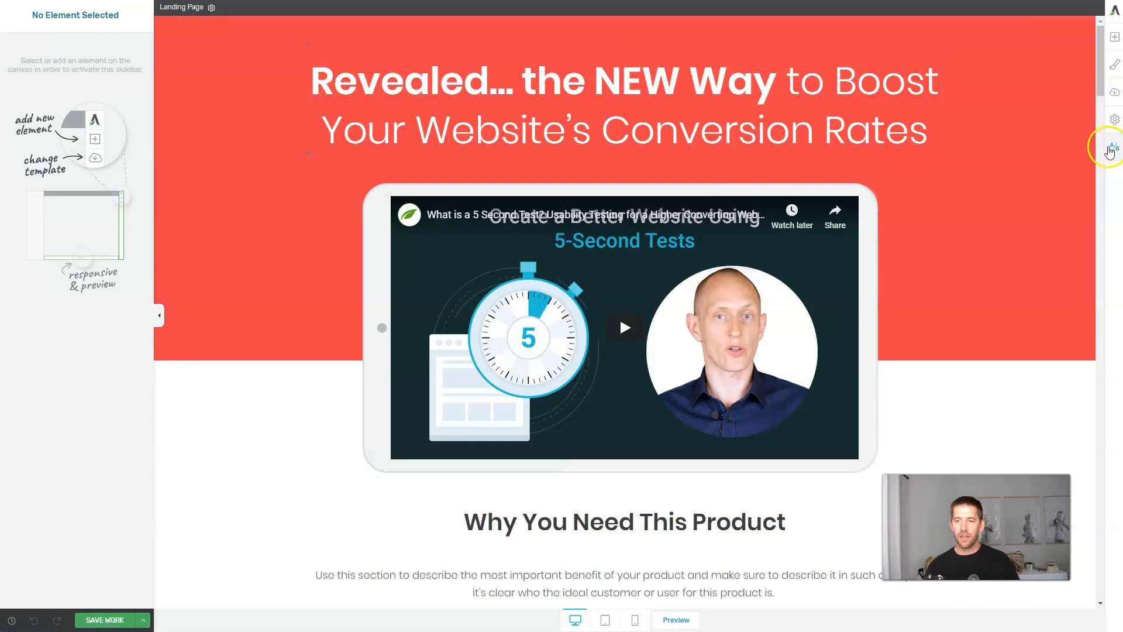
Add Variation 2 to the sales page's A/B test and open it for editing.
click(1112, 147)
click(358, 300)
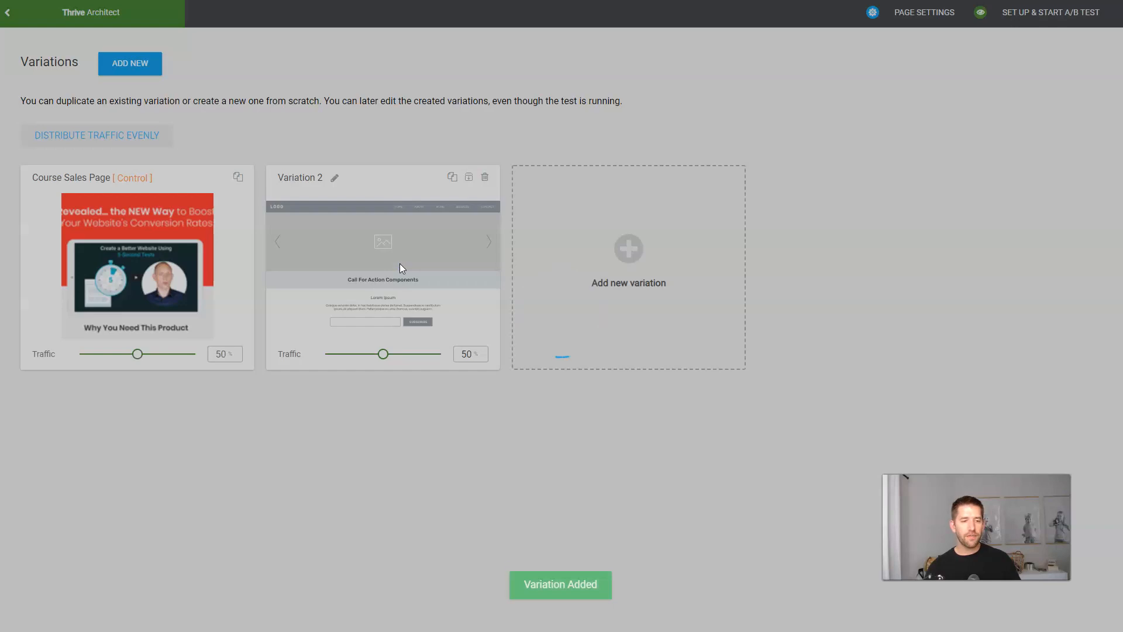
click(399, 272)
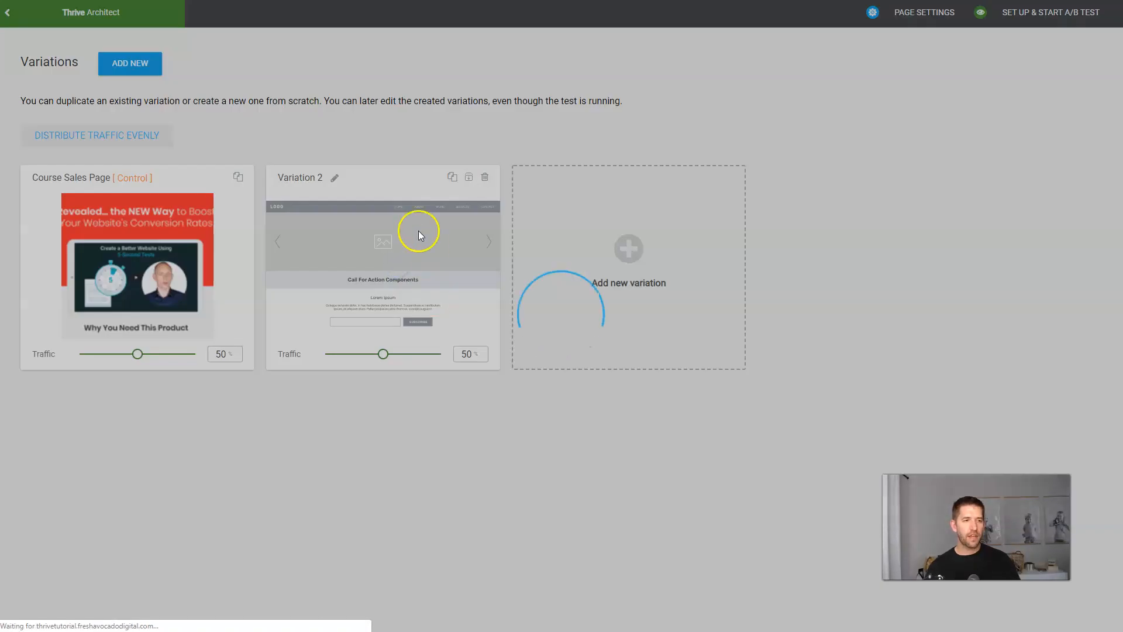
Apply the Bonus 'Online Course Sales Page' template to Variation 2 and review the result.
click(1115, 65)
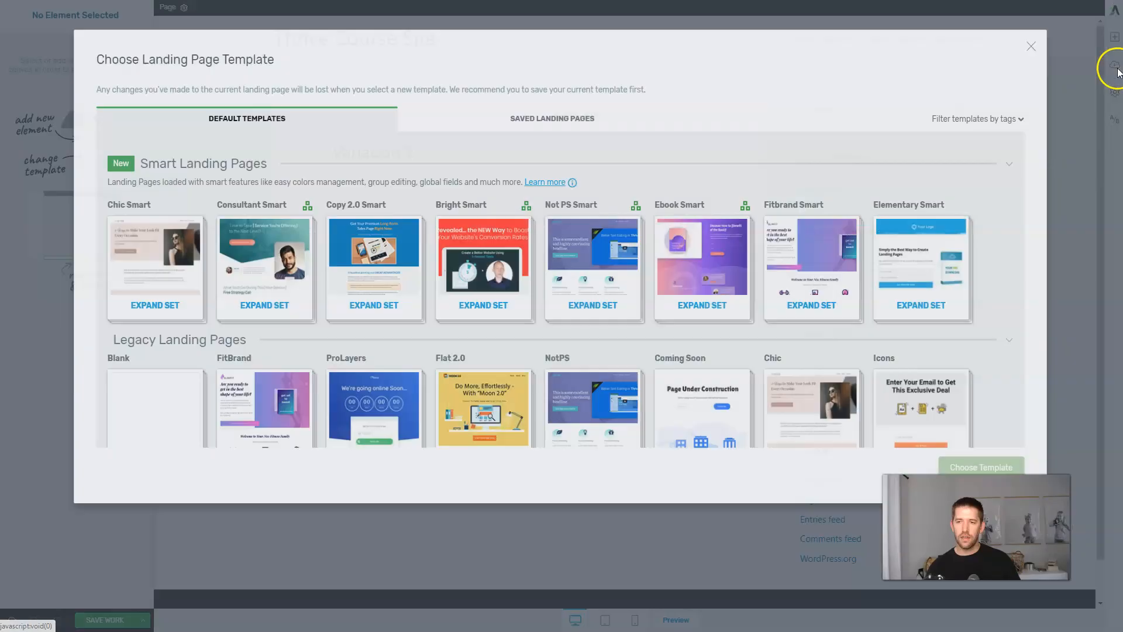
scroll(611, 349, down, 10)
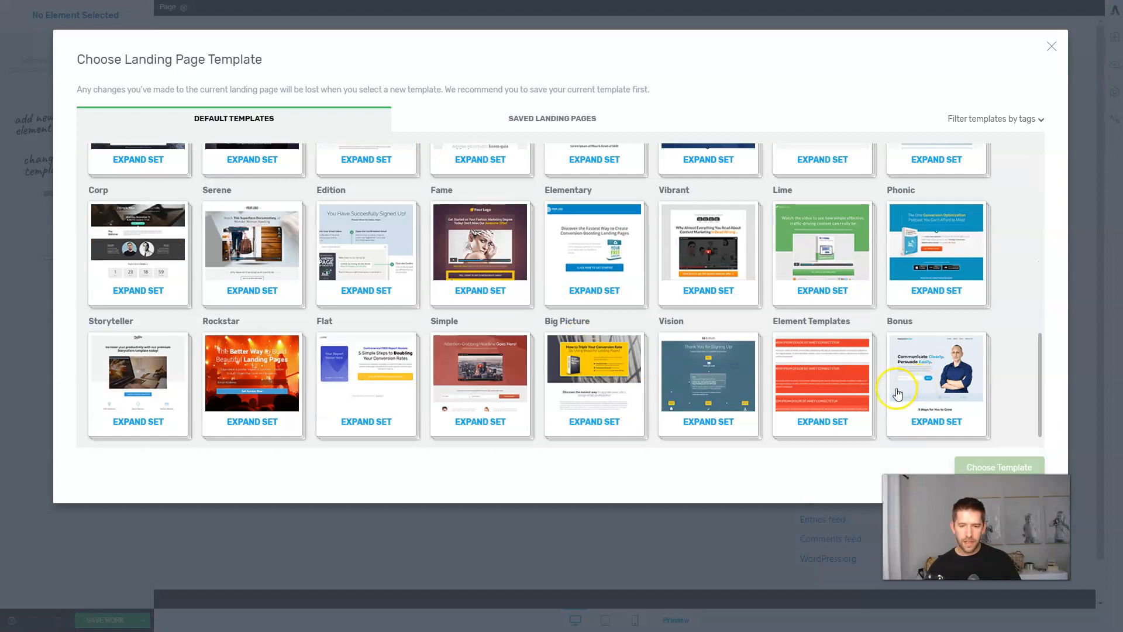
click(897, 393)
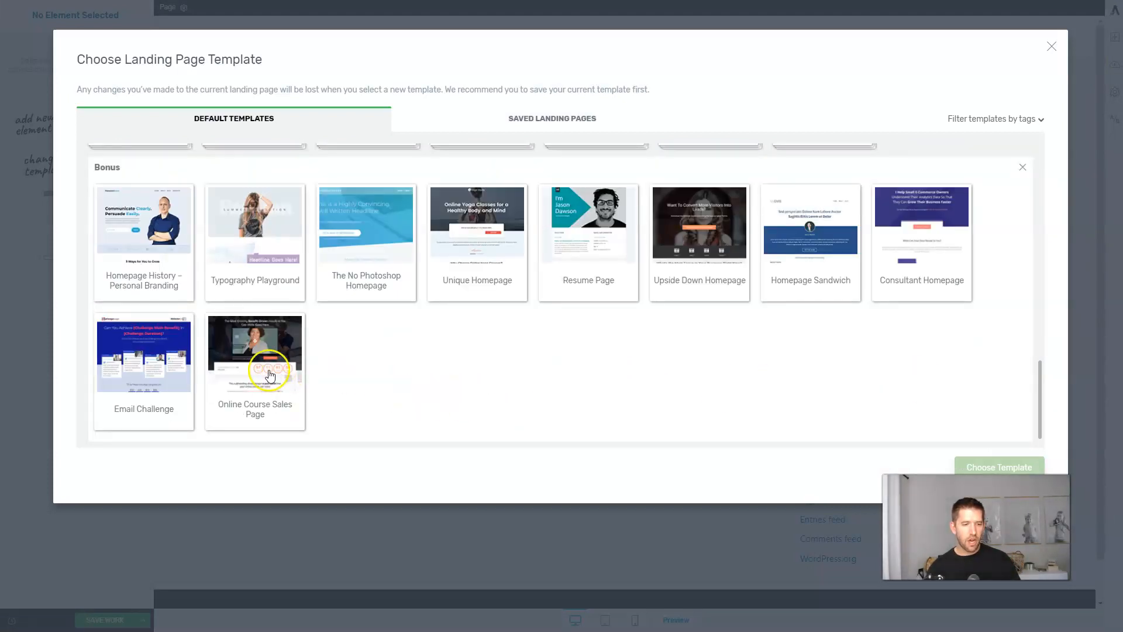
click(274, 374)
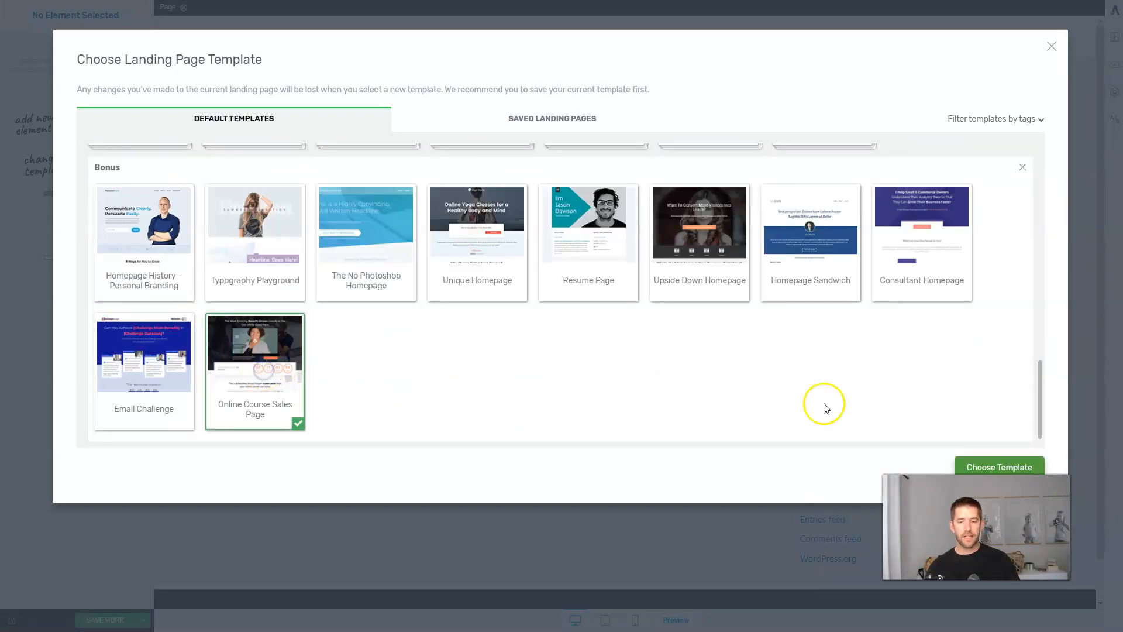
click(1007, 467)
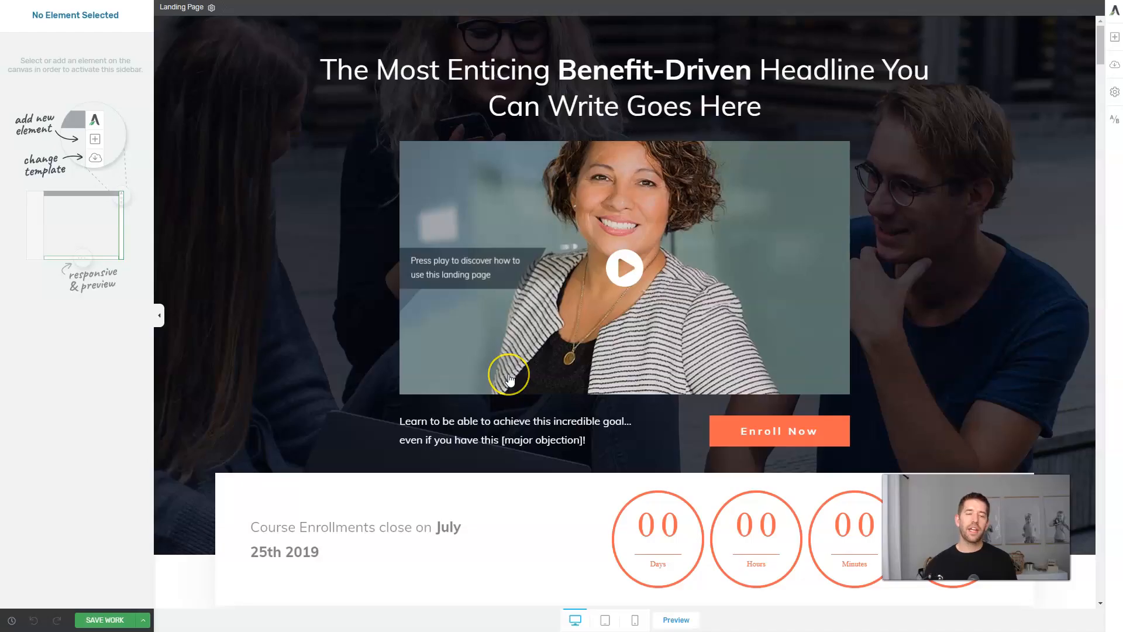
scroll(702, 283, down, 10)
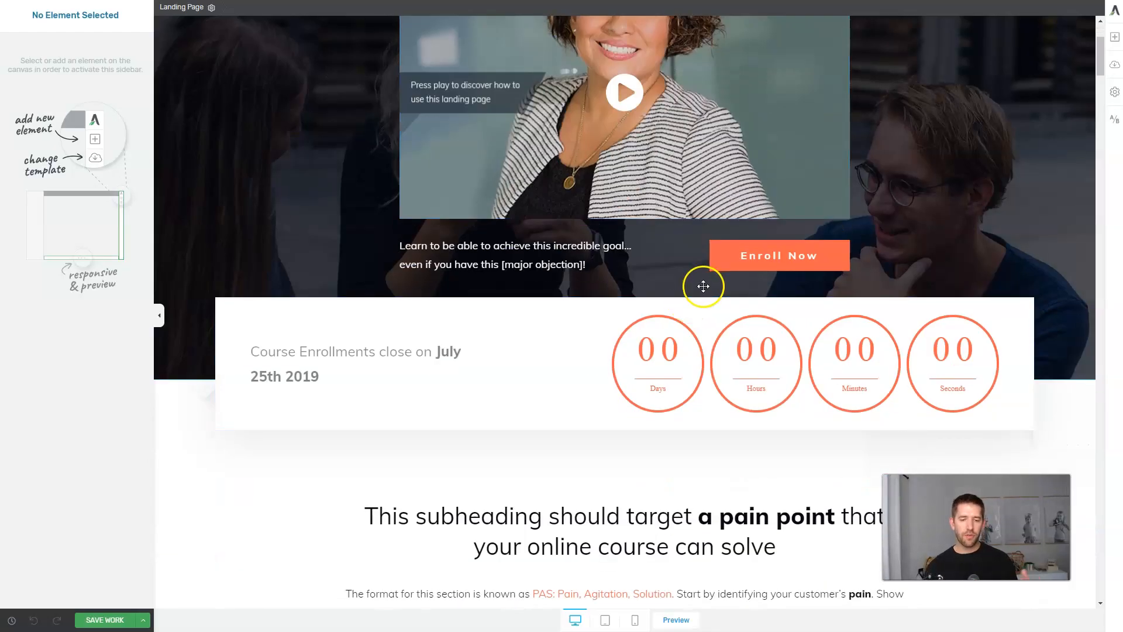
scroll(704, 286, down, 20)
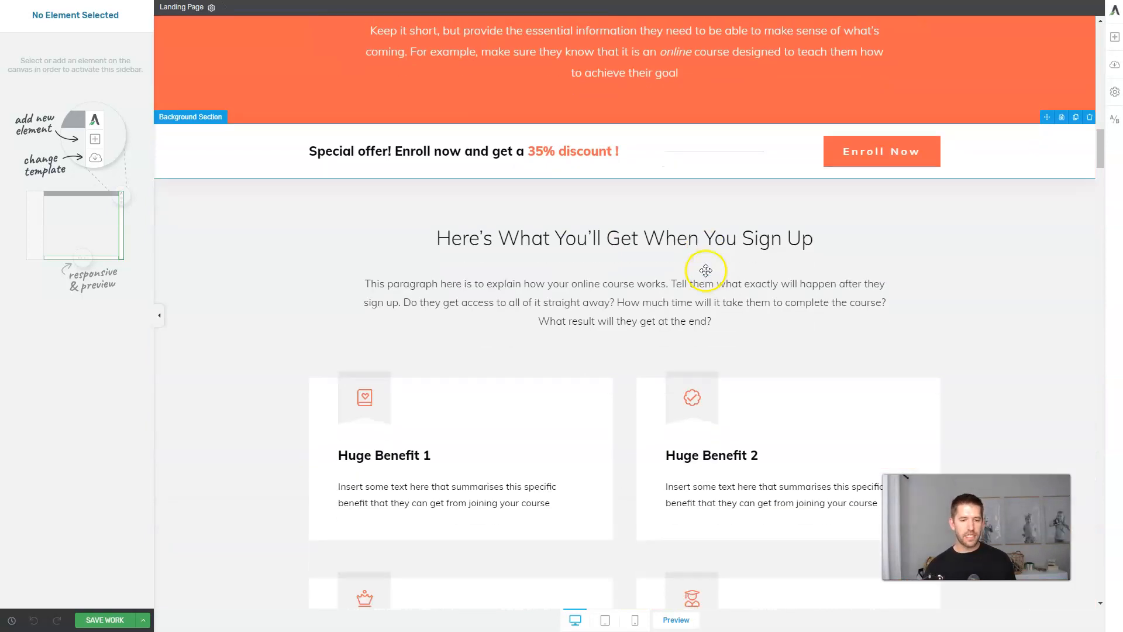
scroll(702, 269, down, 20)
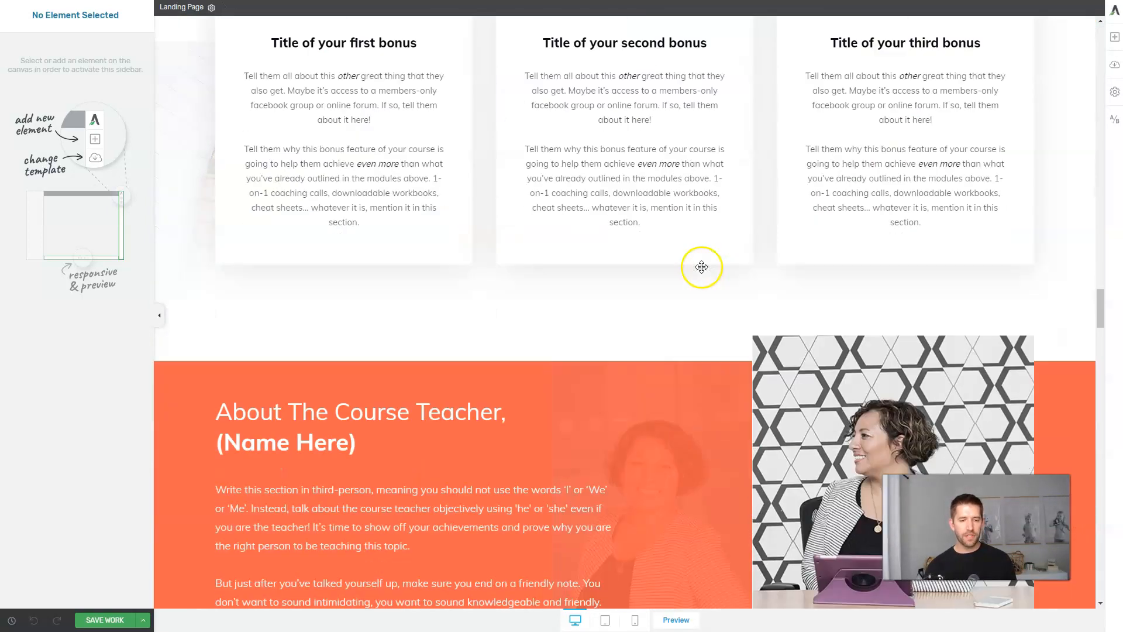
scroll(703, 268, down, 20)
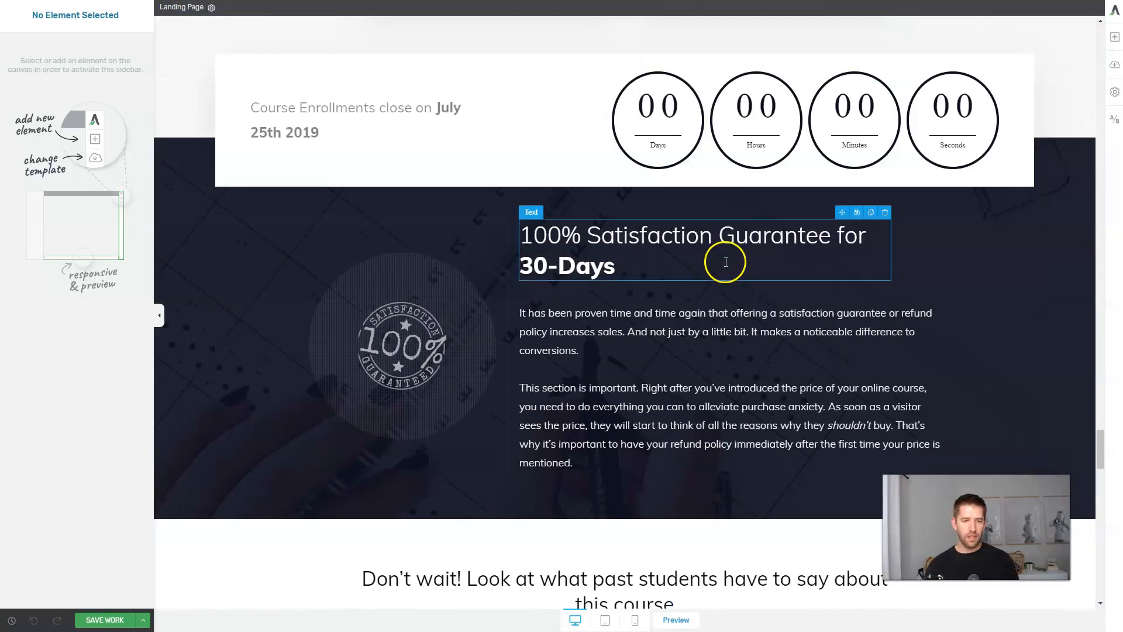
scroll(719, 258, up, 5)
scroll(721, 259, up, 6)
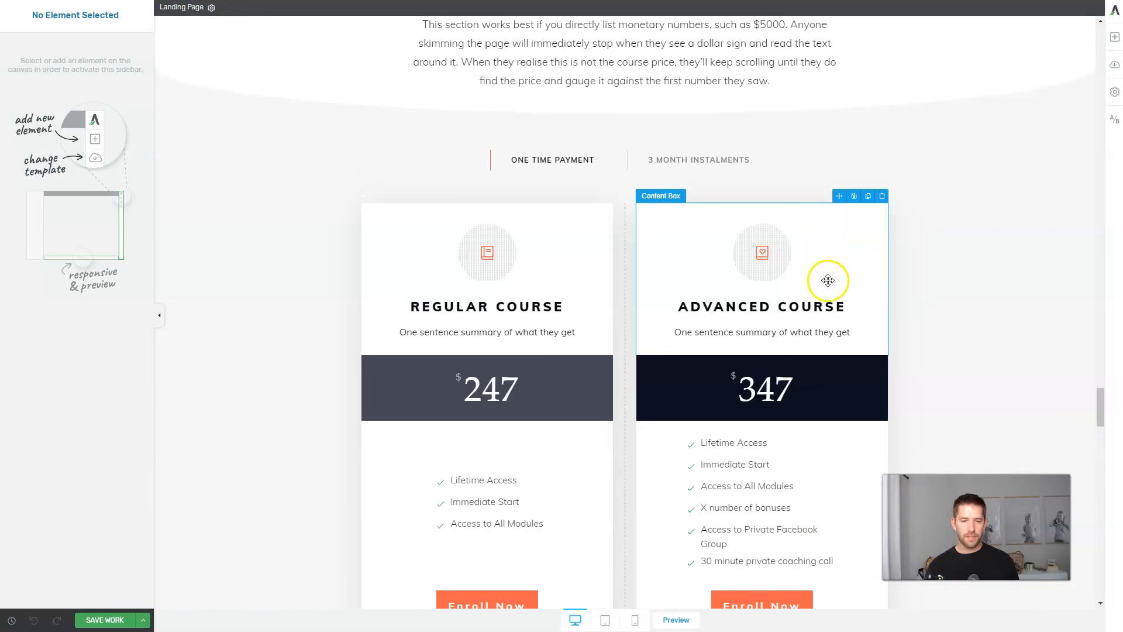
Delete the Advanced Course pricing card and its column.
click(881, 196)
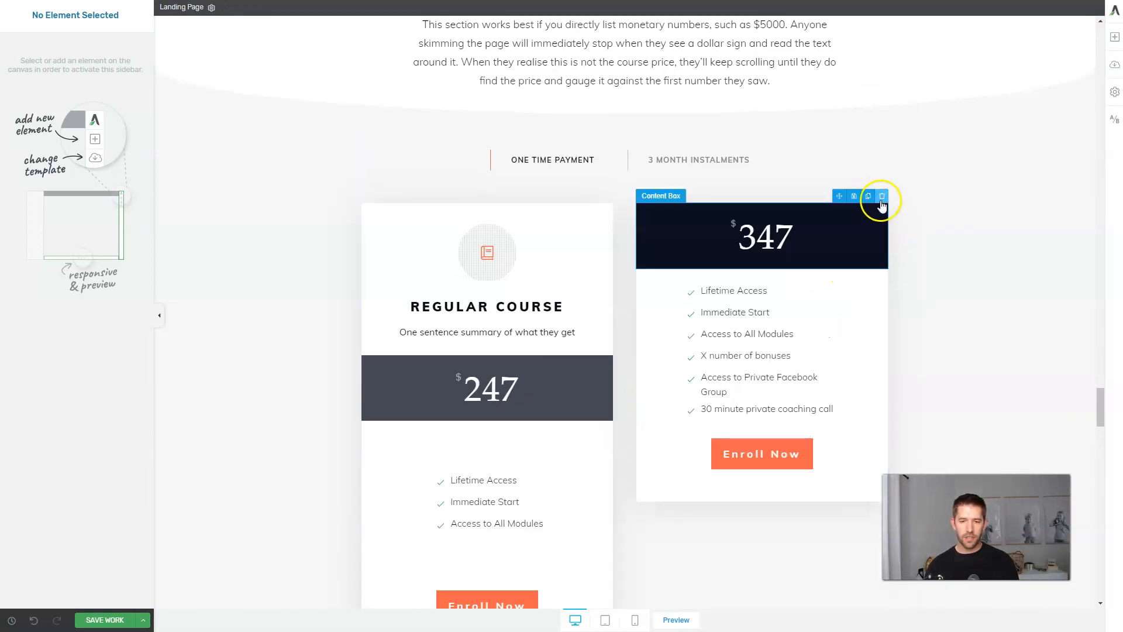
click(881, 197)
click(881, 194)
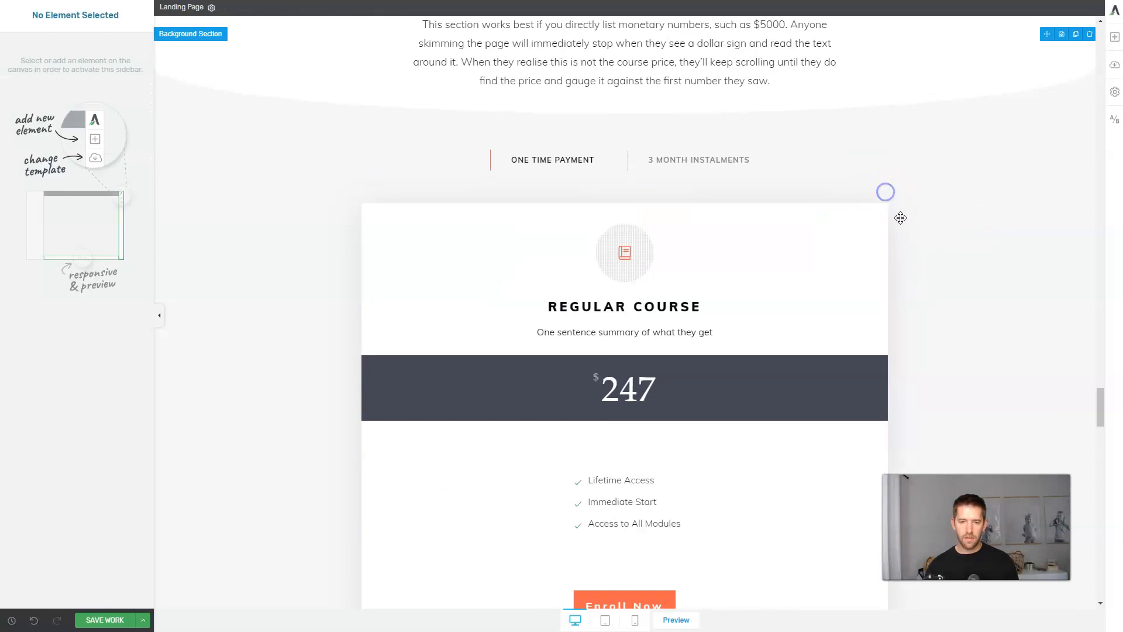
Link the Regular Course Enroll Now button to the dentist course URL and save.
click(639, 431)
scroll(649, 431, down, 3)
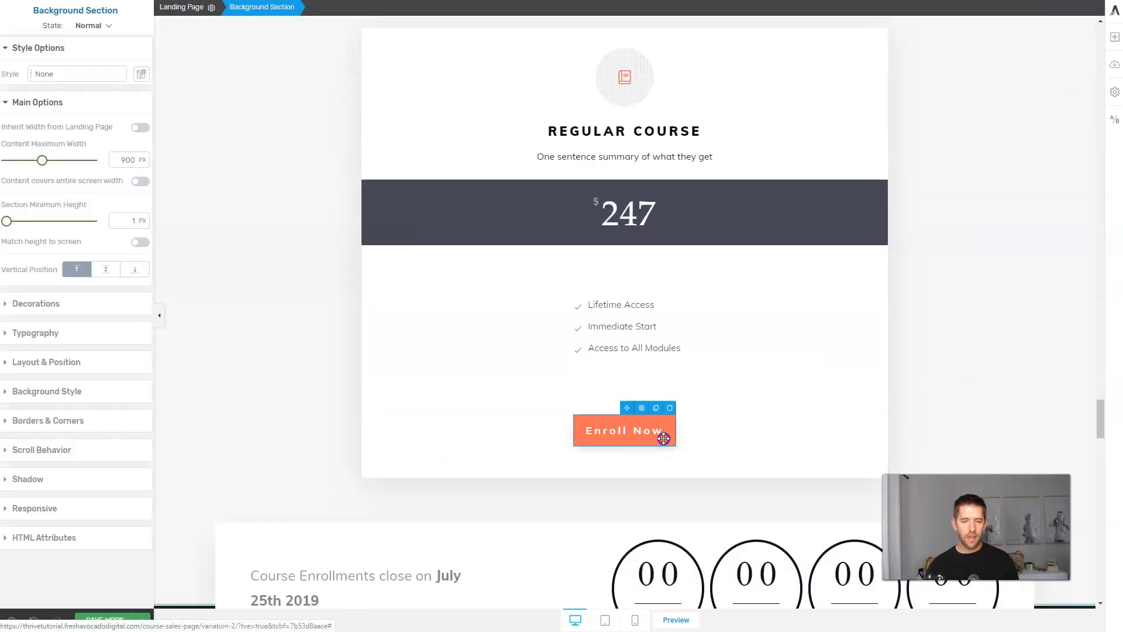
click(664, 438)
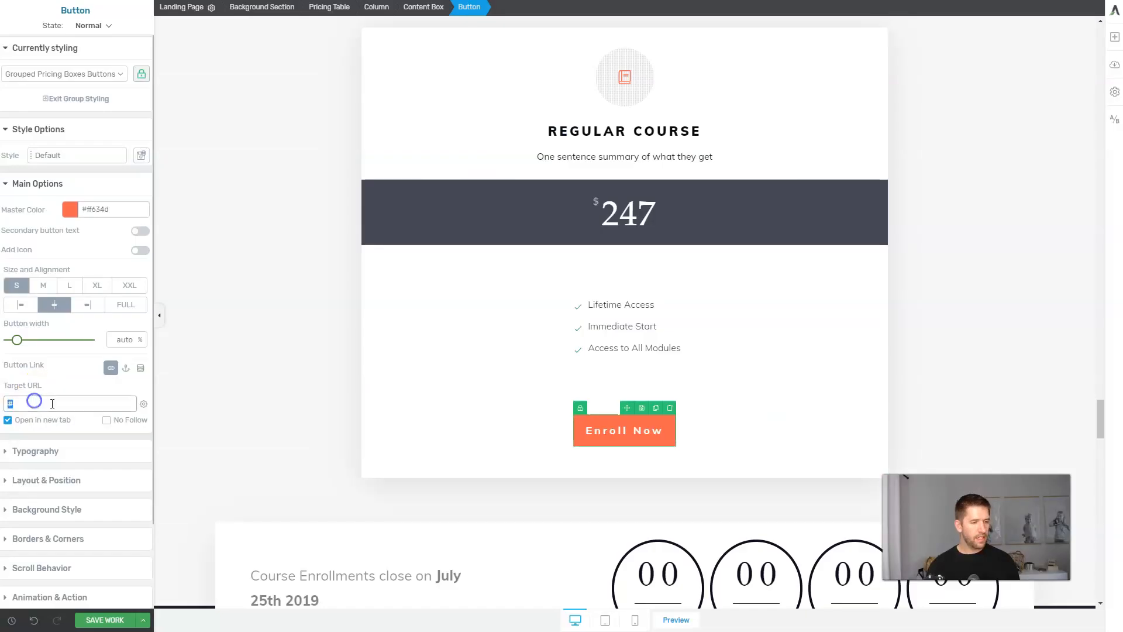
key(ctrl+v)
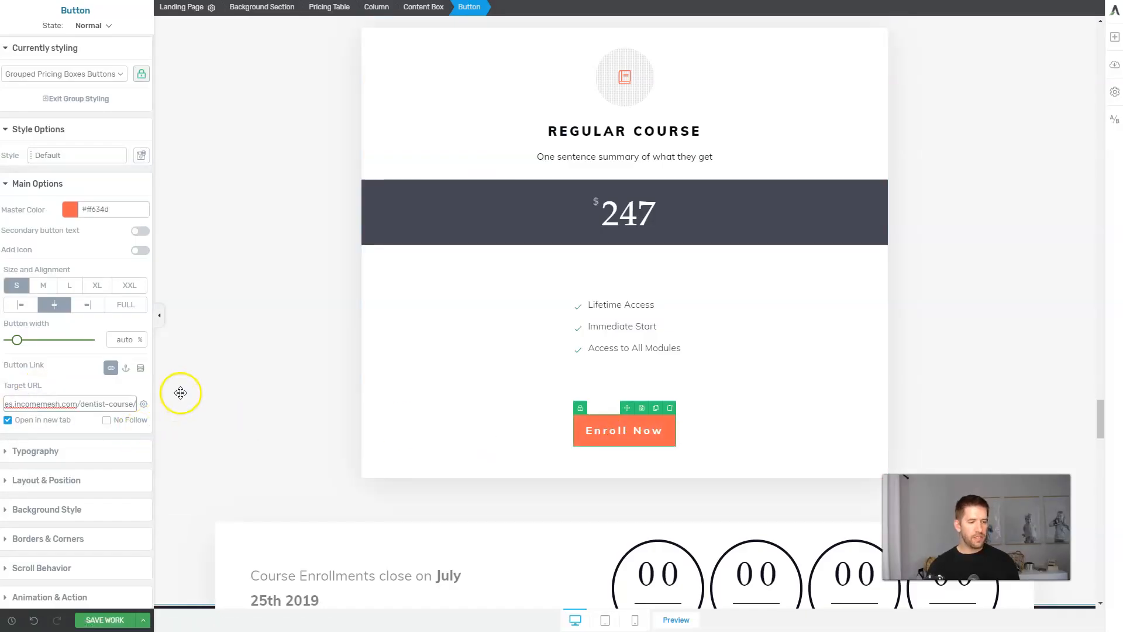
scroll(236, 349, up, 9)
scroll(236, 349, up, 15)
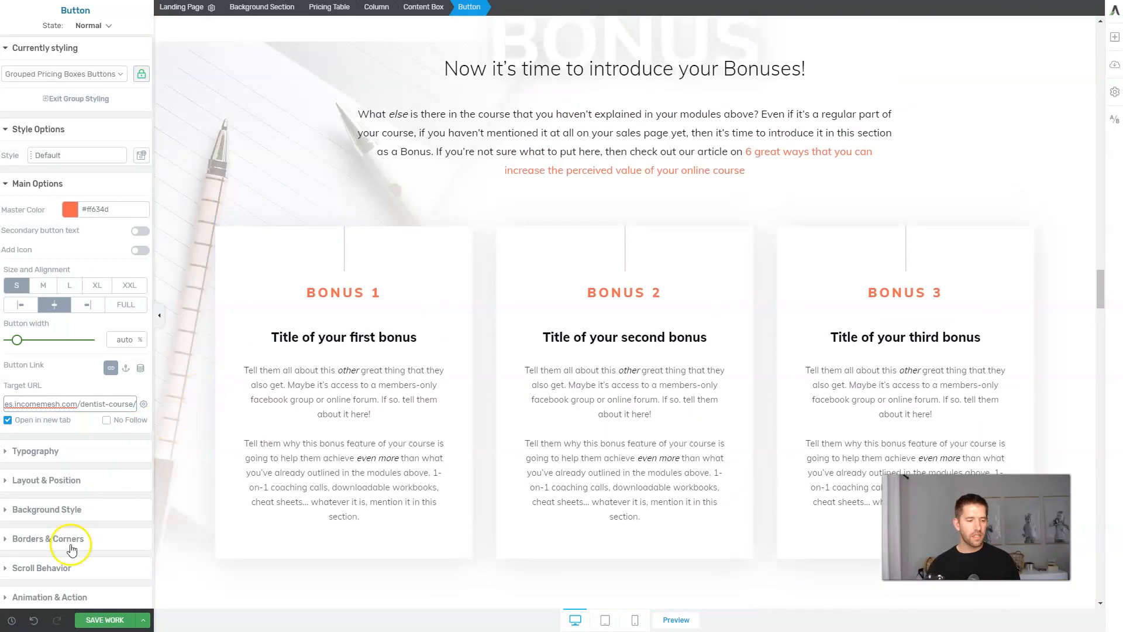
click(104, 620)
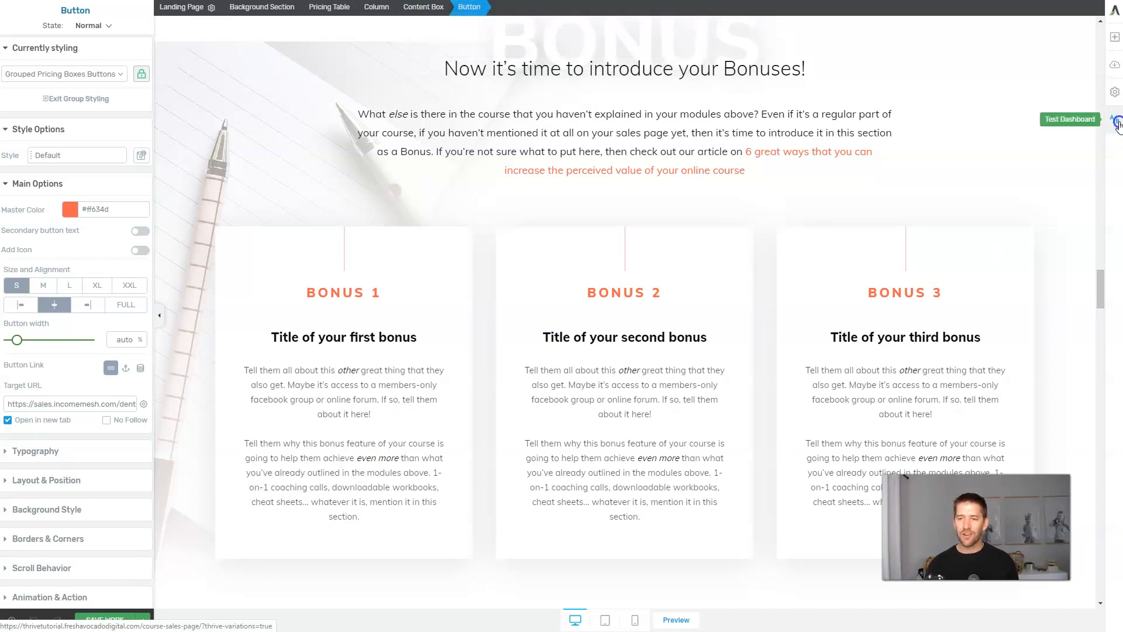
Name the new A/B test 'Sales Page' with automatic winner selection turned on.
click(1115, 121)
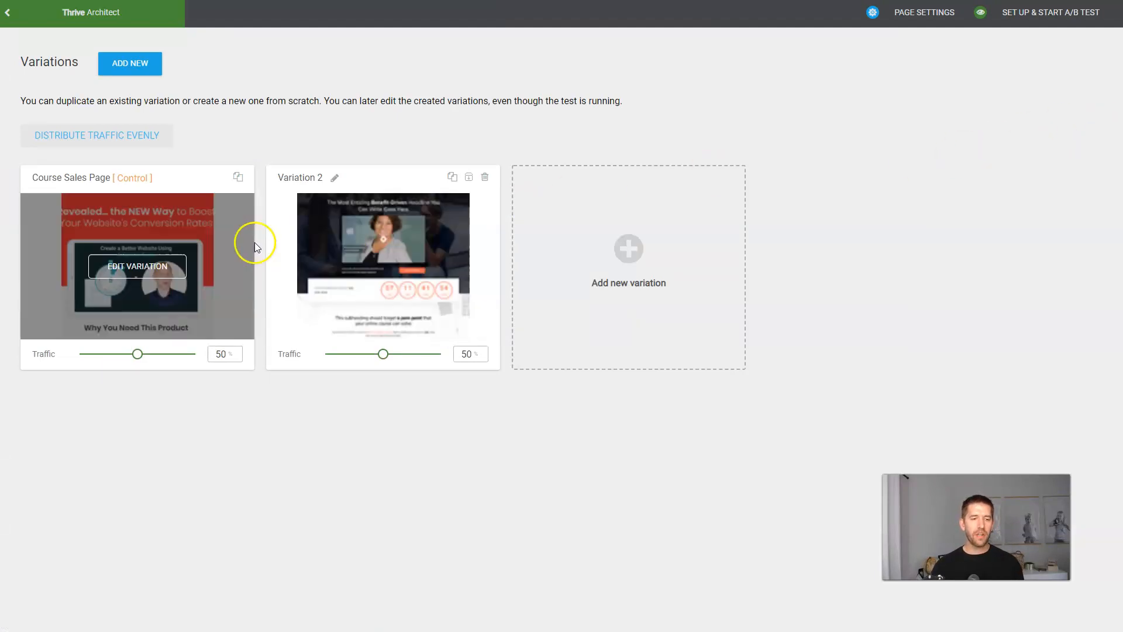
click(1046, 14)
click(357, 210)
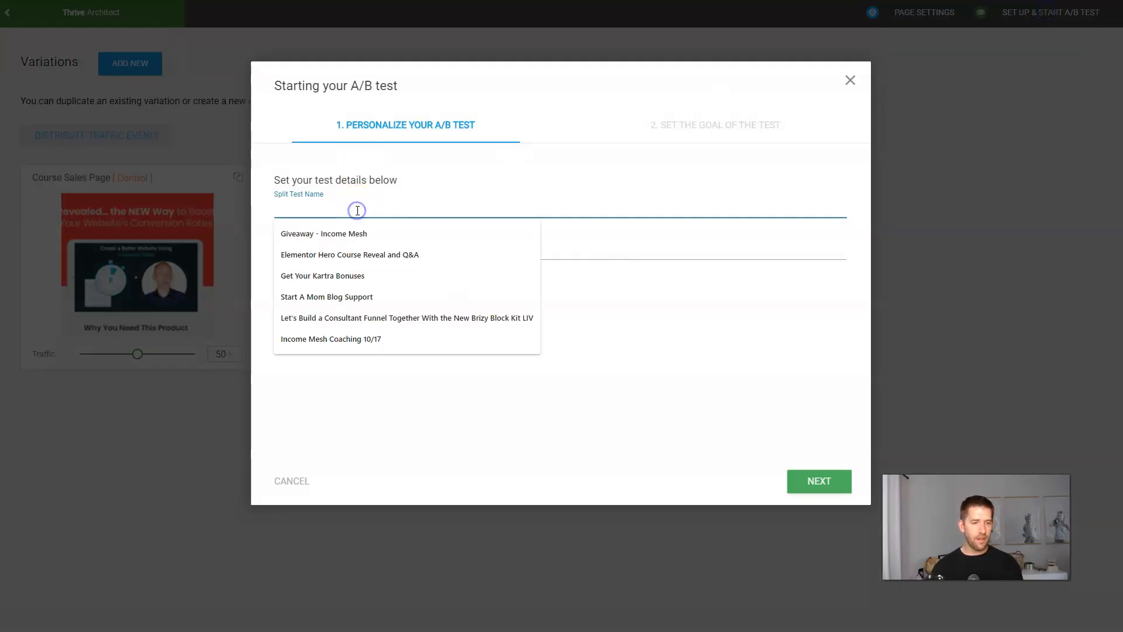
text(Sales Pa)
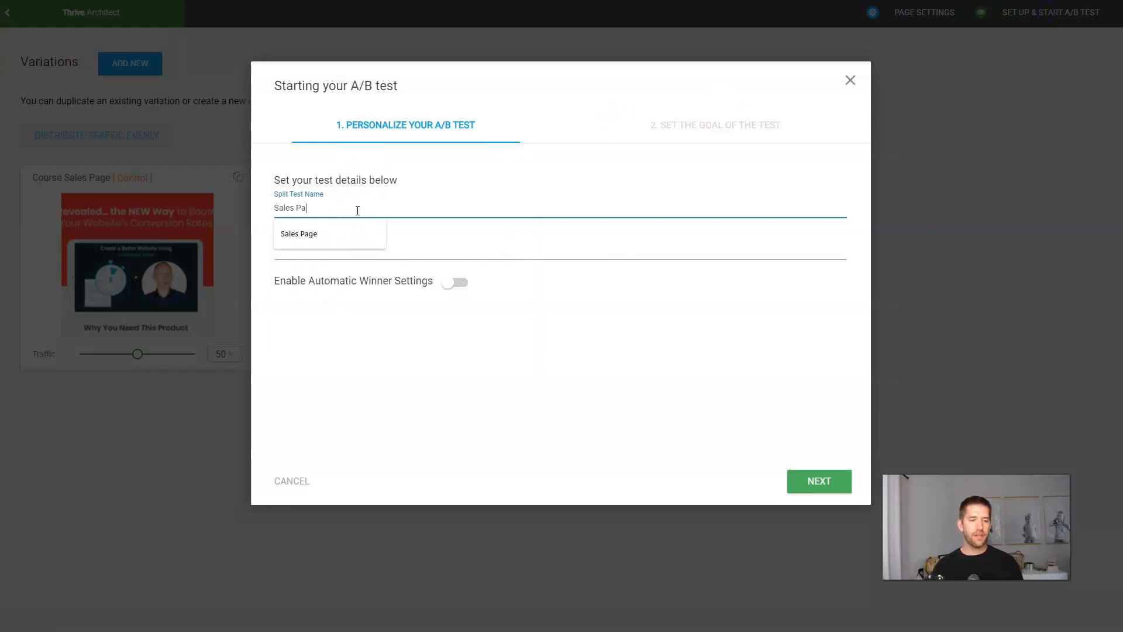
text(ge Conversions)
click(456, 282)
click(830, 489)
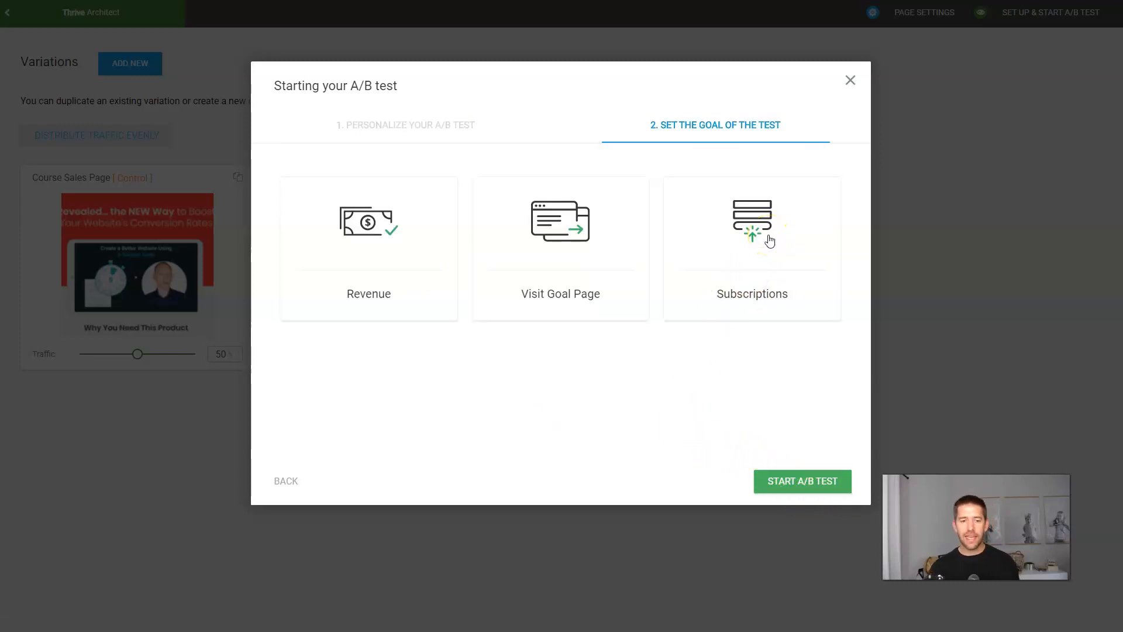
Make visiting the Course Thank You Page the test goal and start the test.
click(579, 236)
click(470, 359)
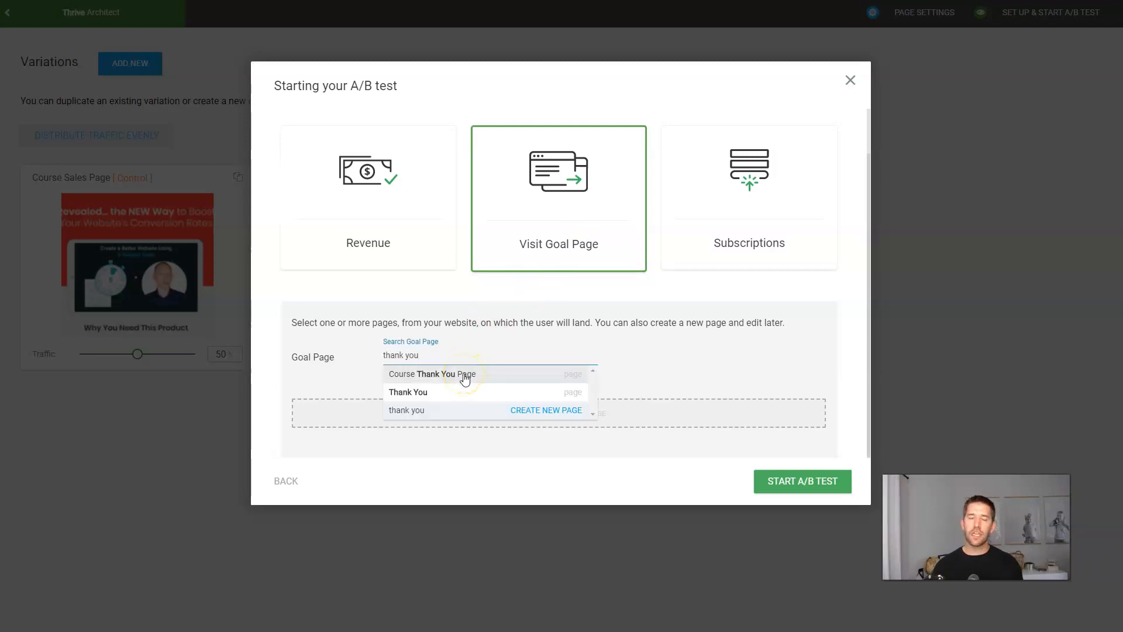
click(465, 378)
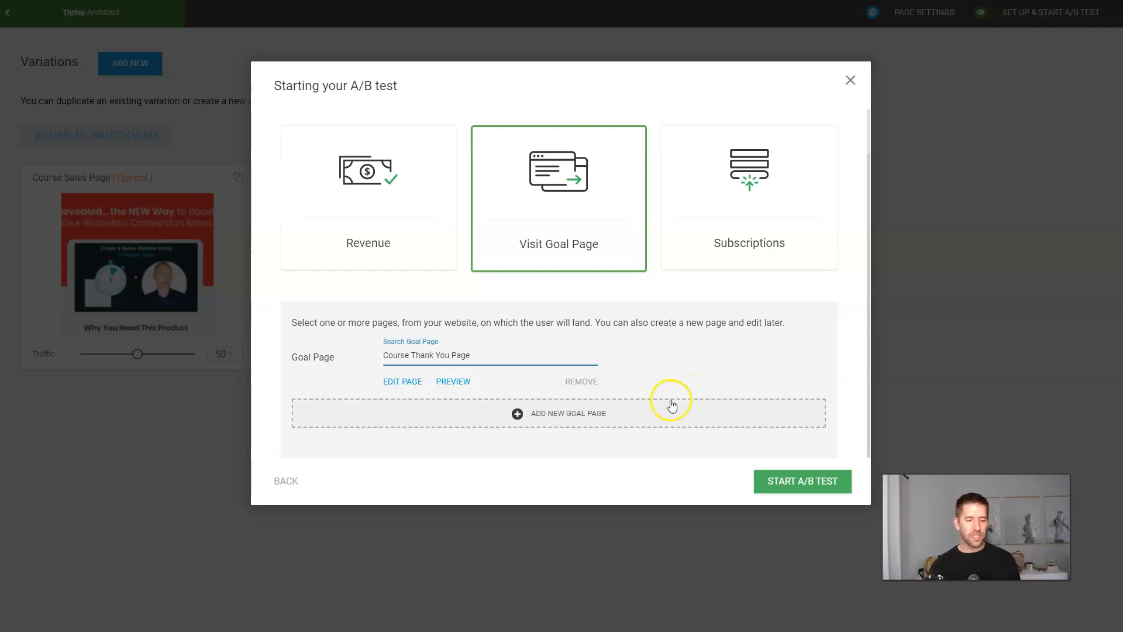
click(812, 486)
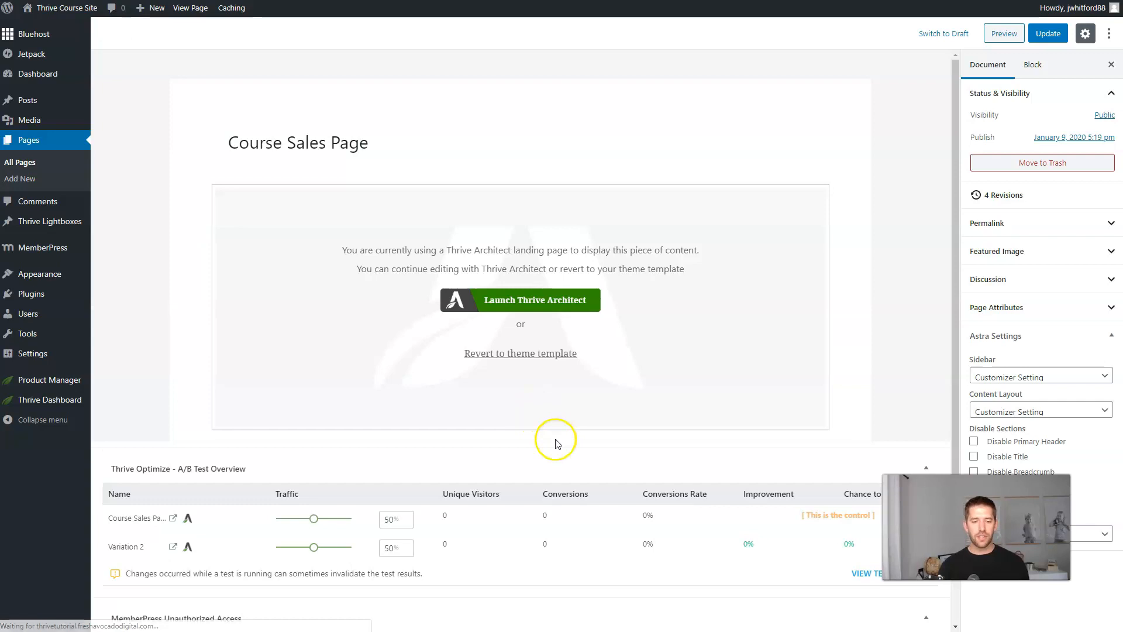
Open the live site from the admin bar's Visit Site link in an incognito window.
scroll(587, 425, down, 3)
scroll(579, 424, up, 3)
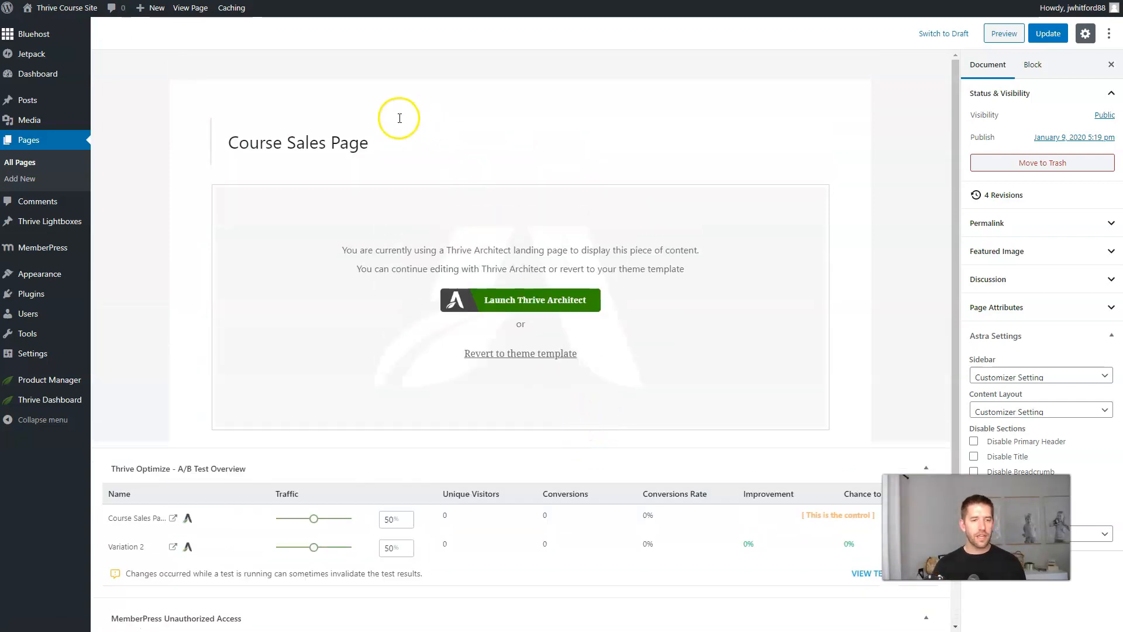
key(alt+Tab)
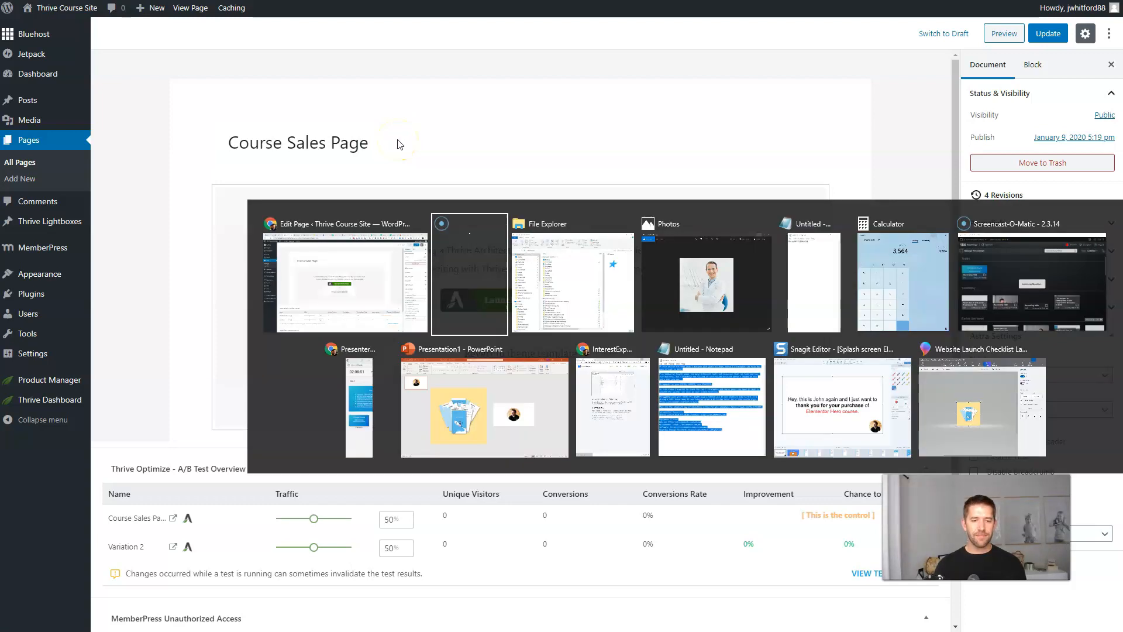
key(alt+shift+Tab)
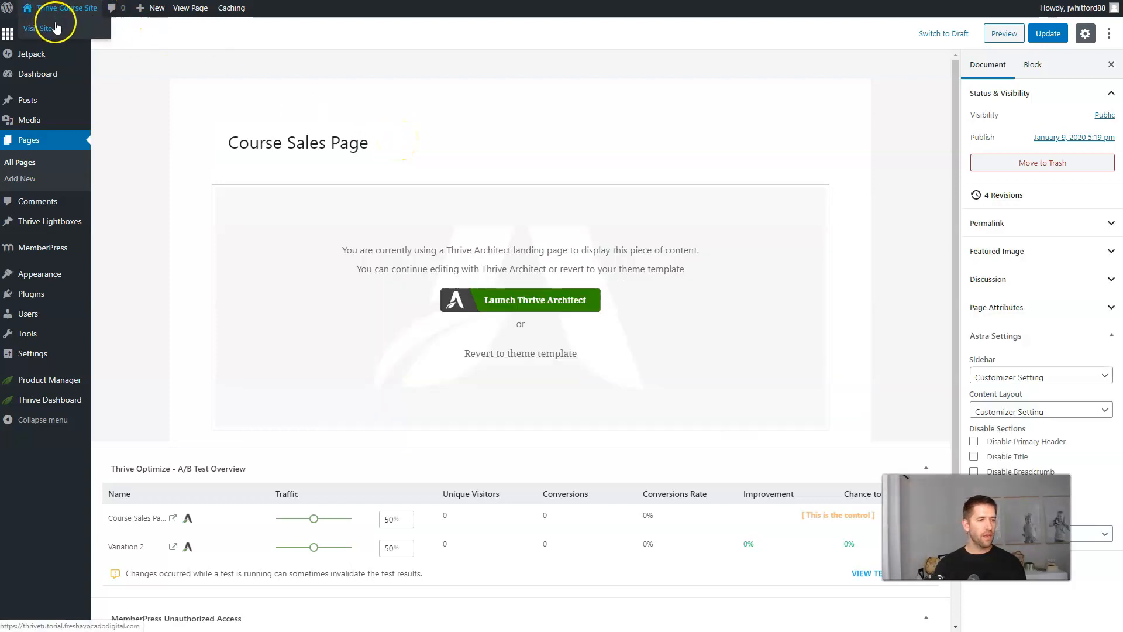
right_click(55, 27)
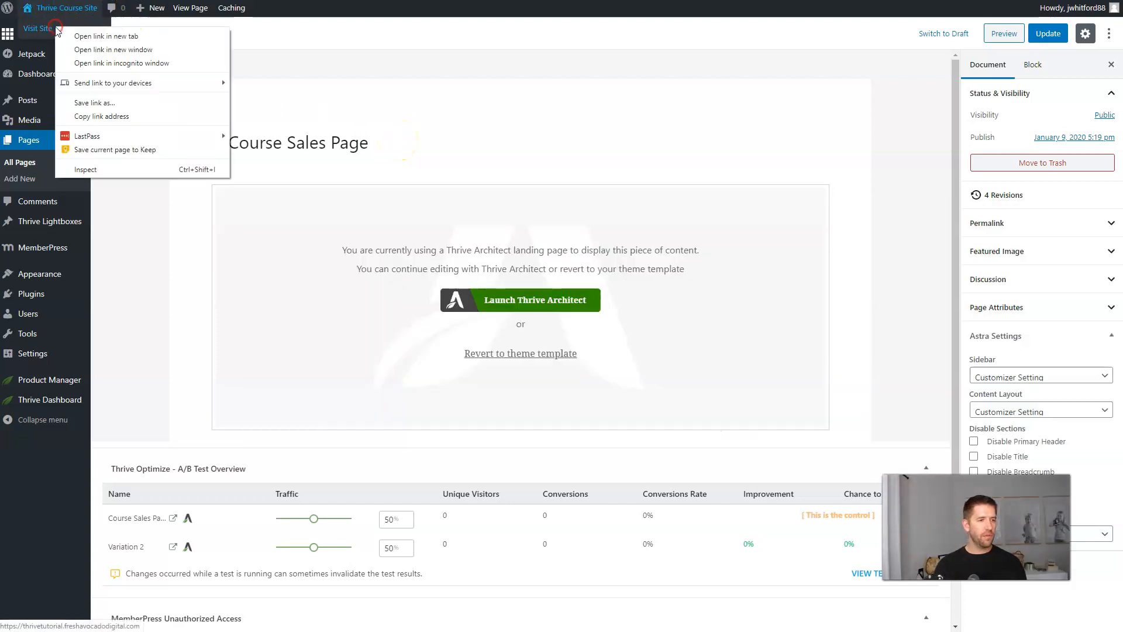
click(95, 63)
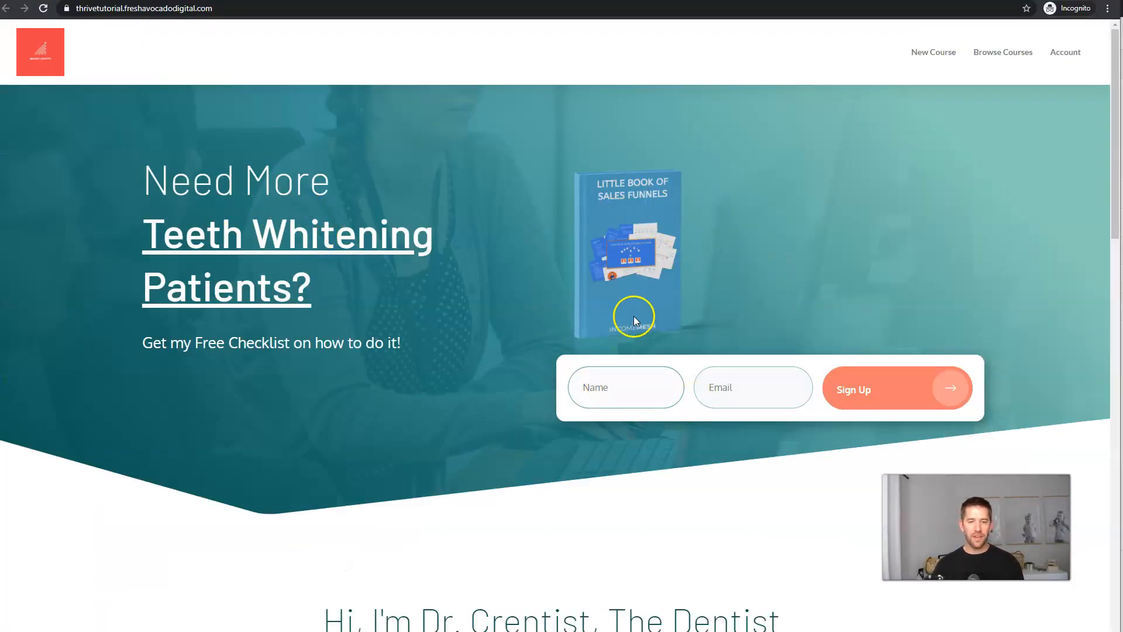
Visit the new course's sales page in incognito and a regular tab, dismissing the exit popup.
click(1015, 52)
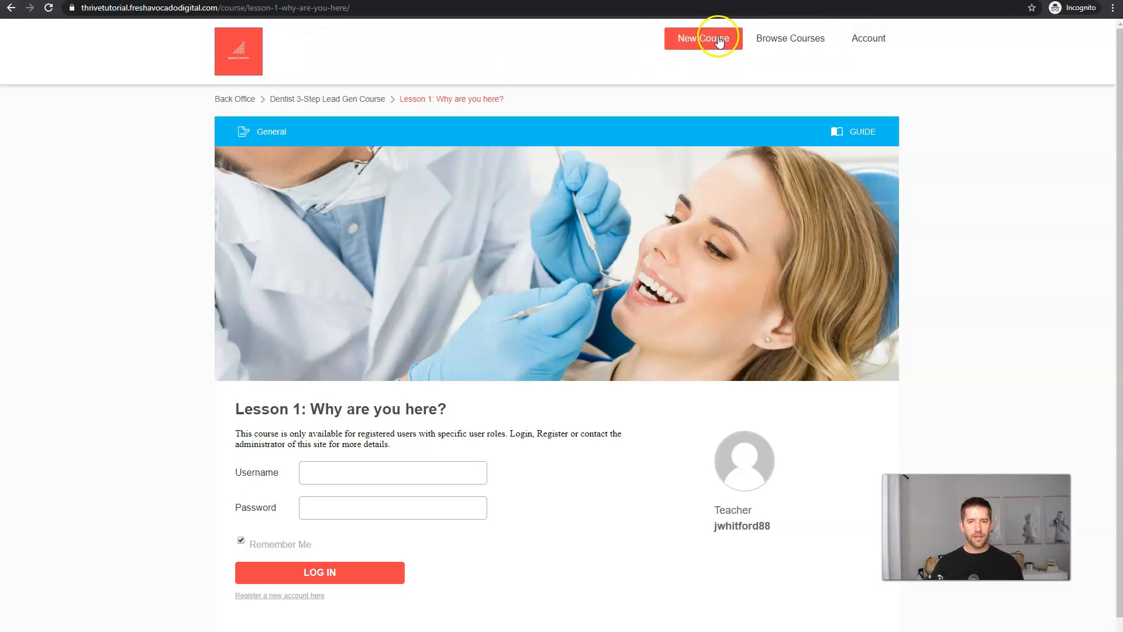
click(714, 39)
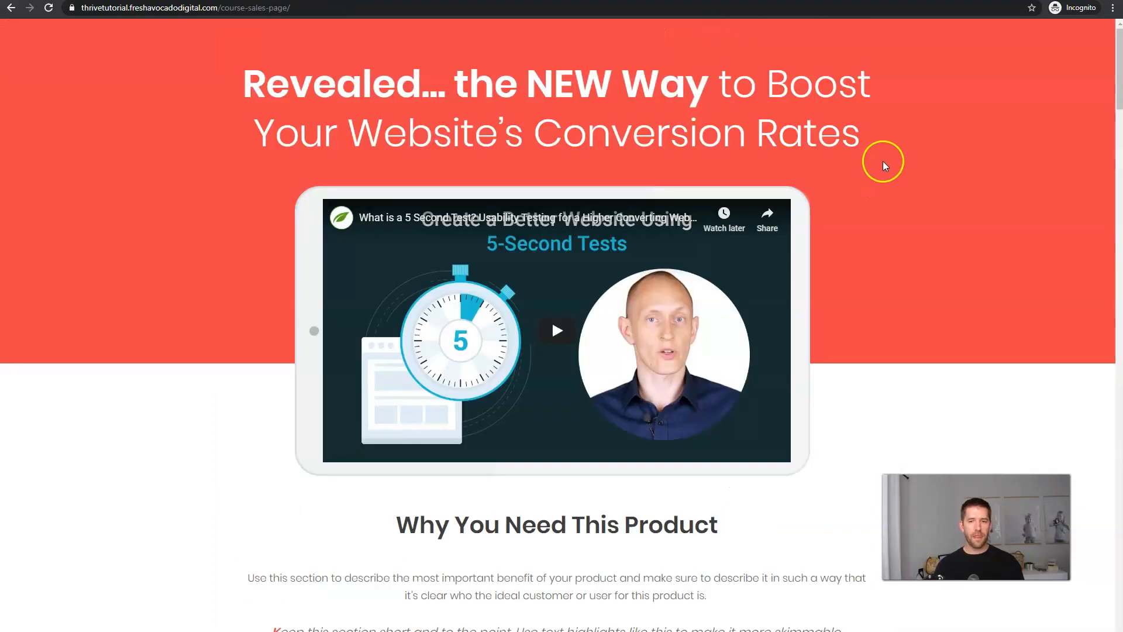
mouse_move(310, 21)
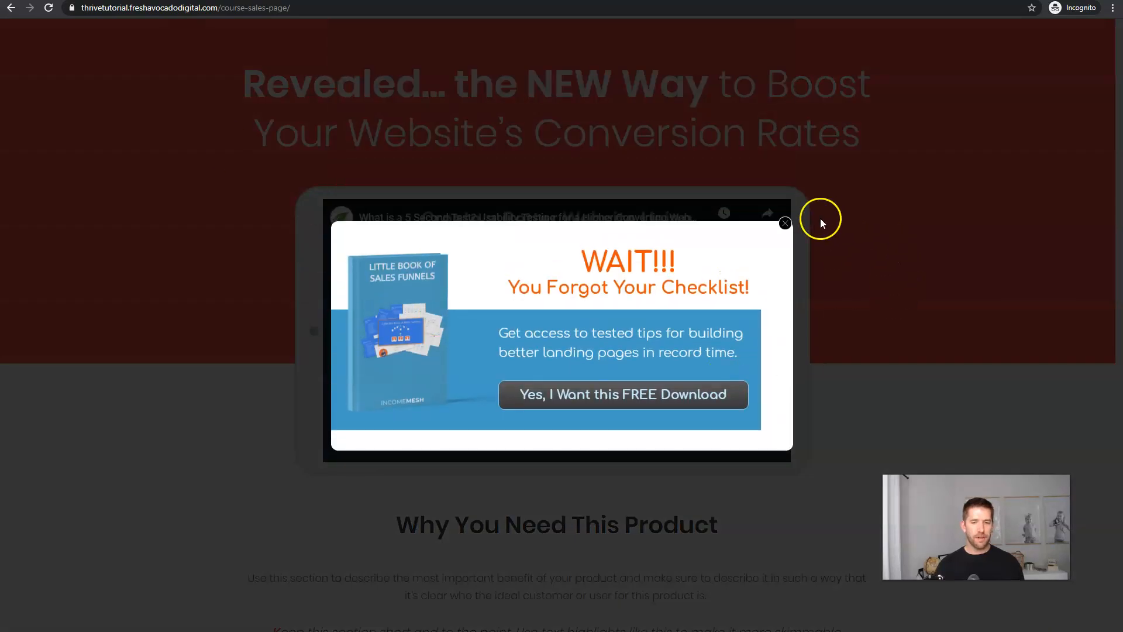
click(783, 224)
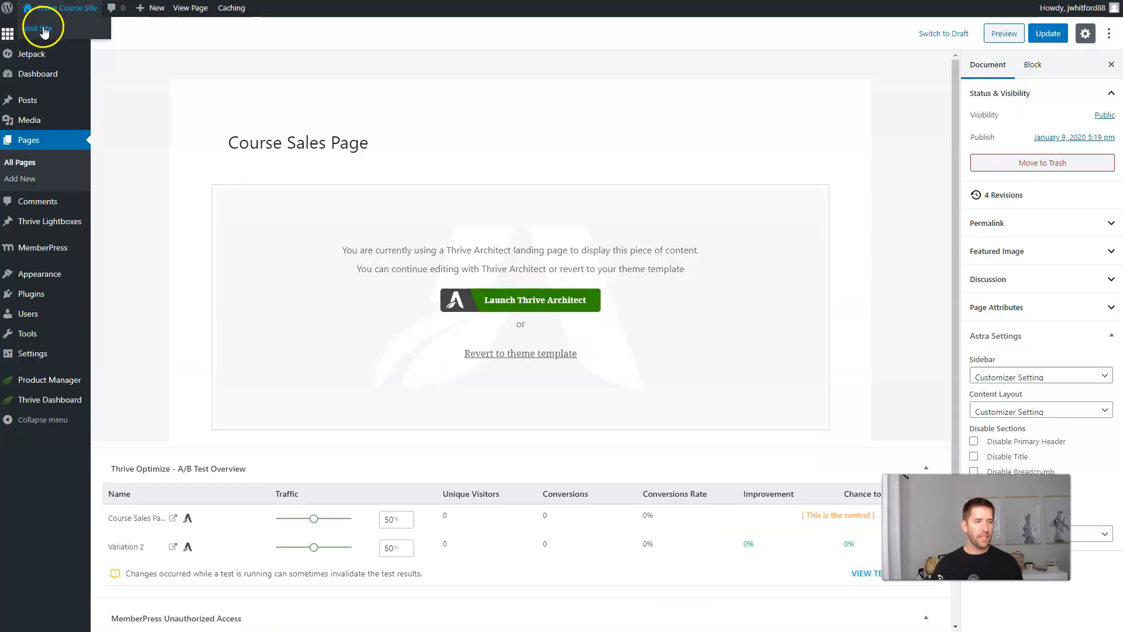
right_click(44, 29)
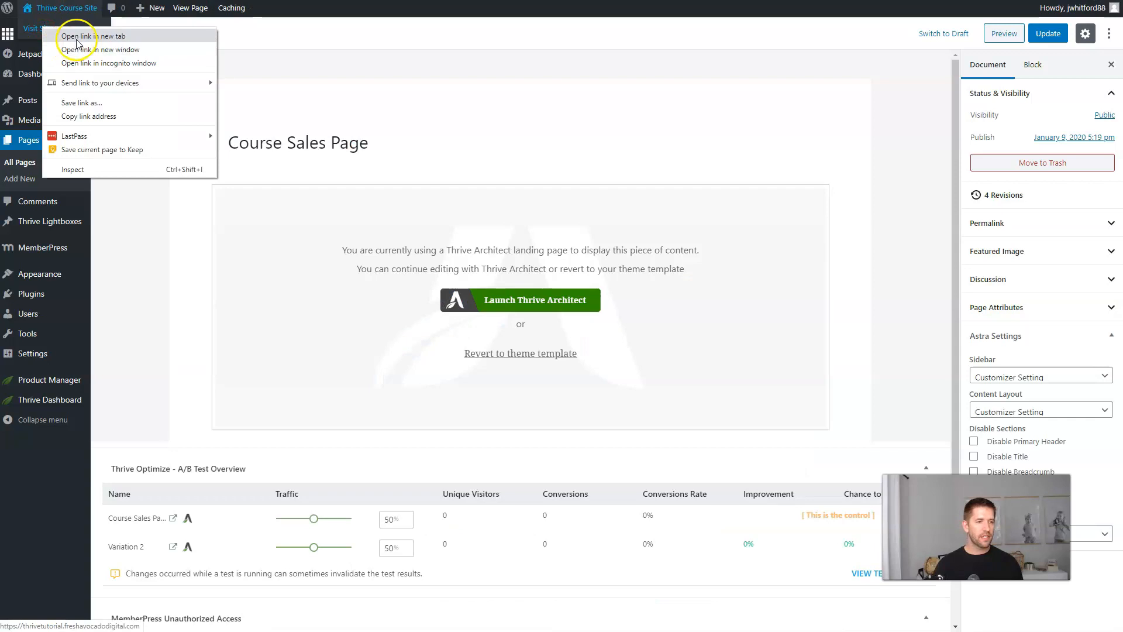
click(69, 30)
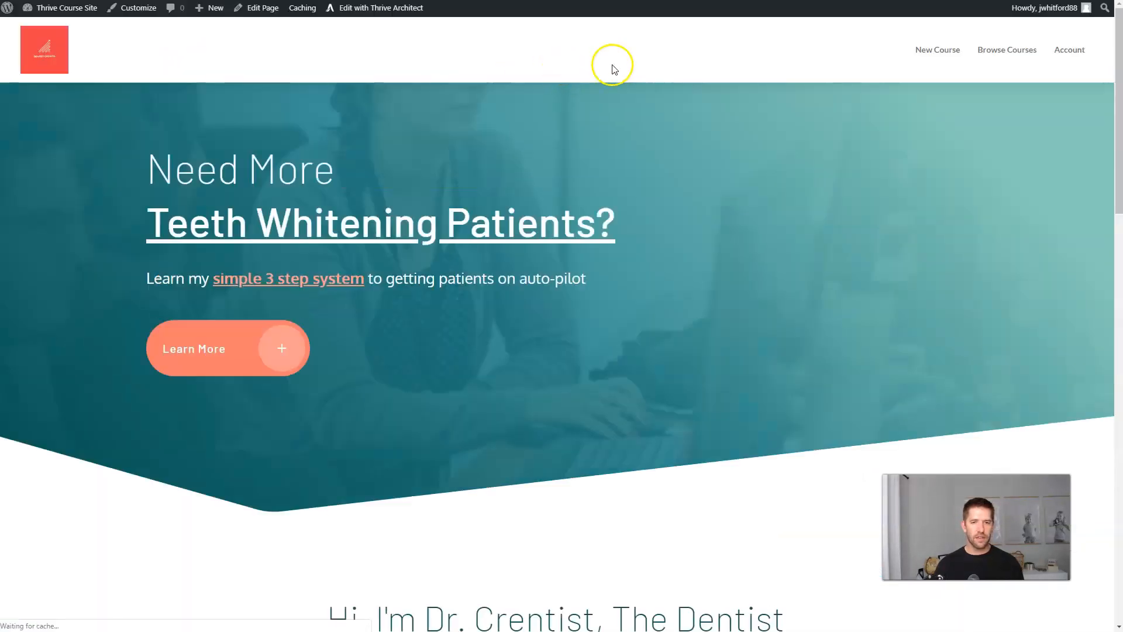
click(939, 57)
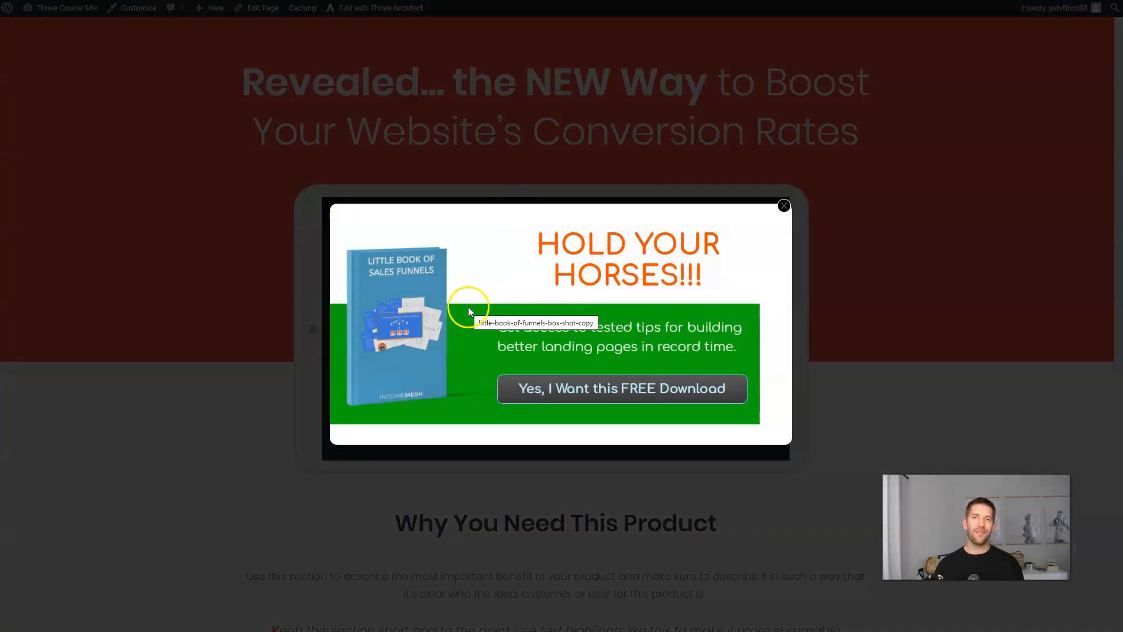
Load the copied sales page address in Firefox to see the other variation.
key(ctrl+shift+n)
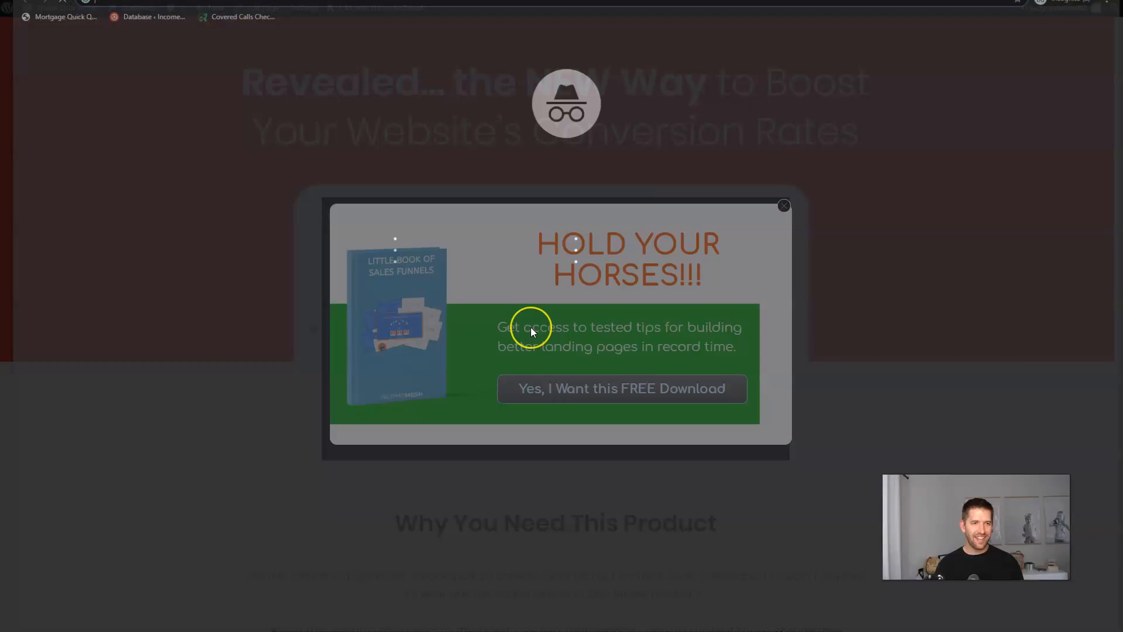
key(ctrl+shift+w)
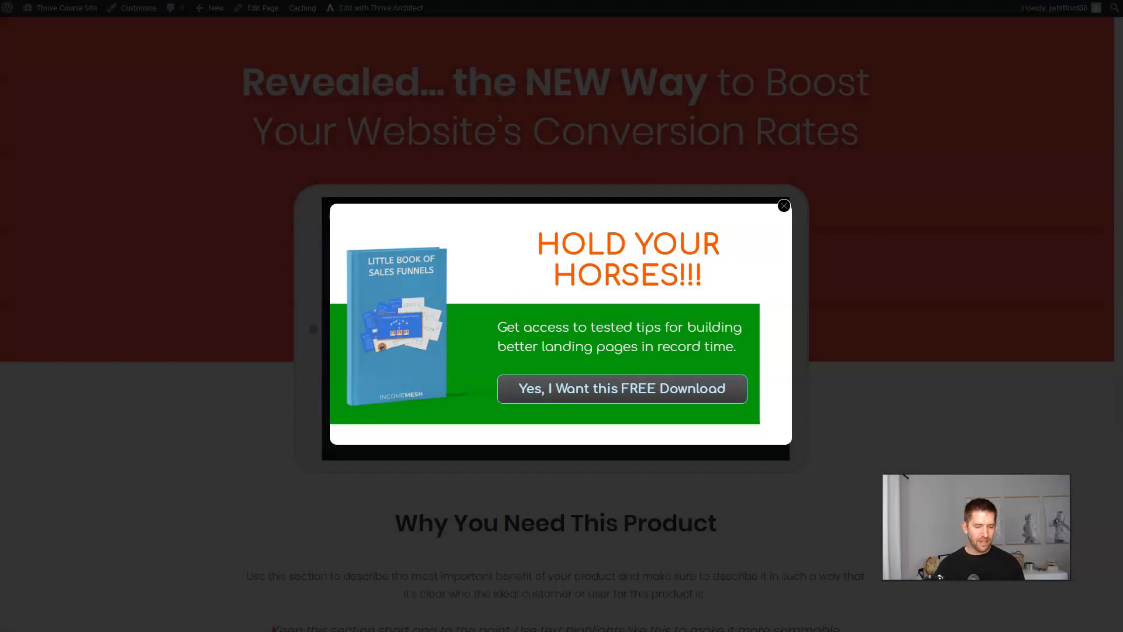
key(ctrl+n)
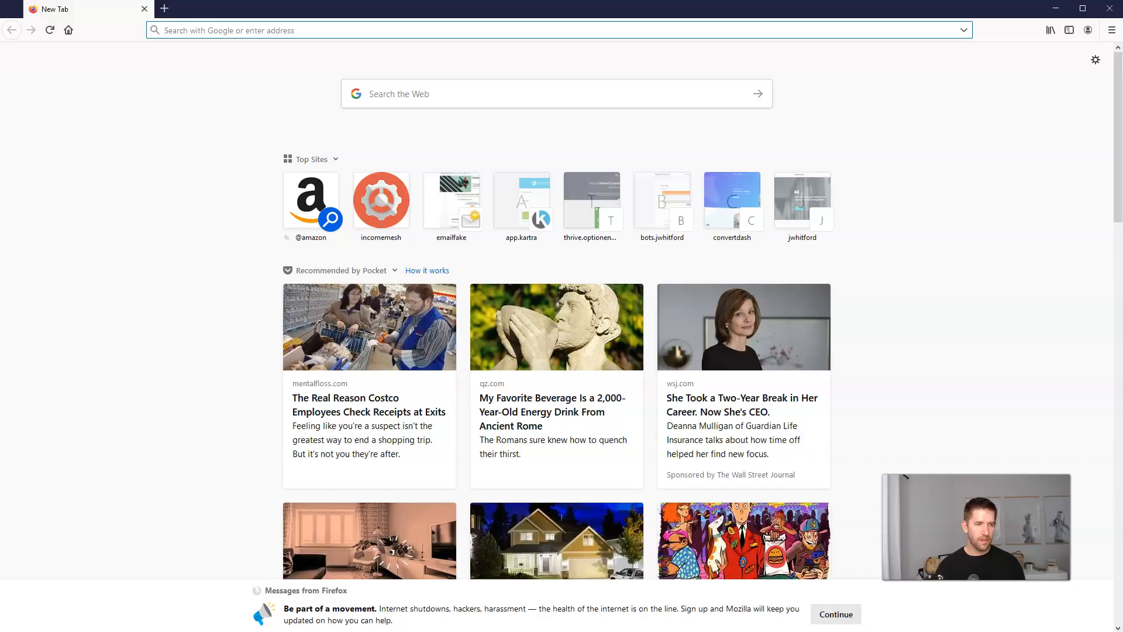
text(https://thrivetutorial.freshavocadodigital.com/course-sales-page/)
key(Return)
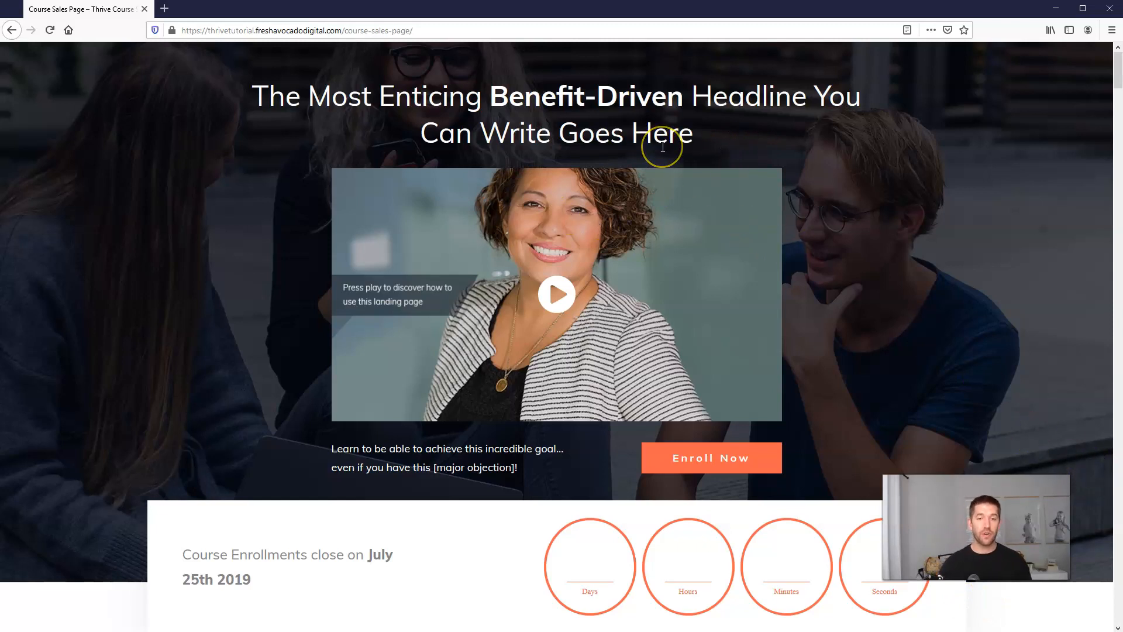
Check out the $97 Dentist Course with a test buyer email and submit the order.
scroll(677, 131, down, 20)
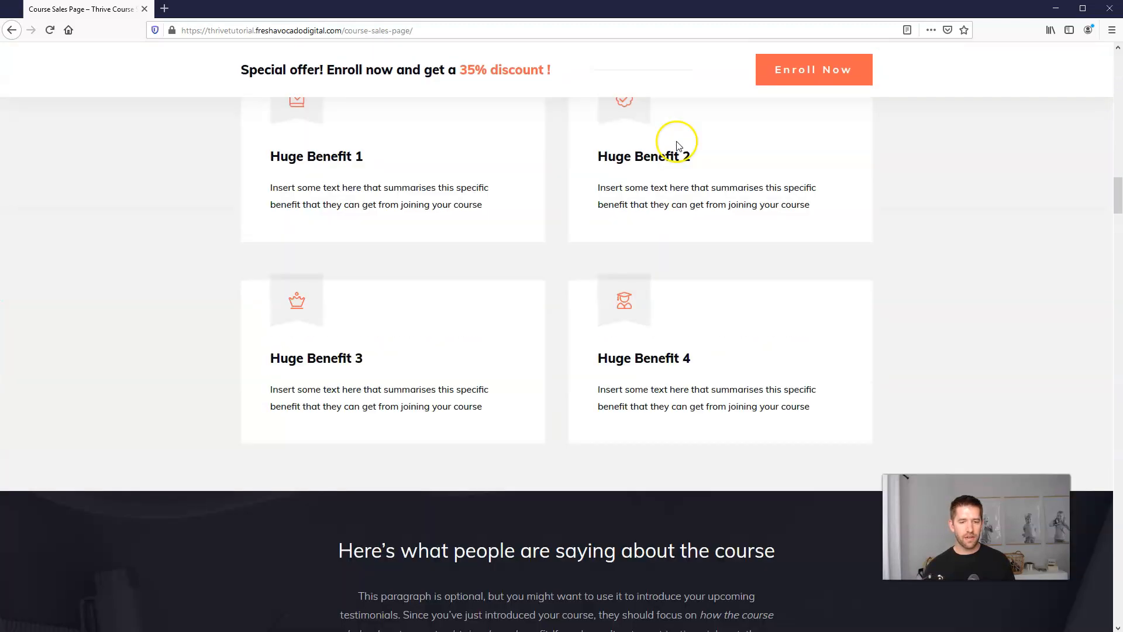
click(814, 70)
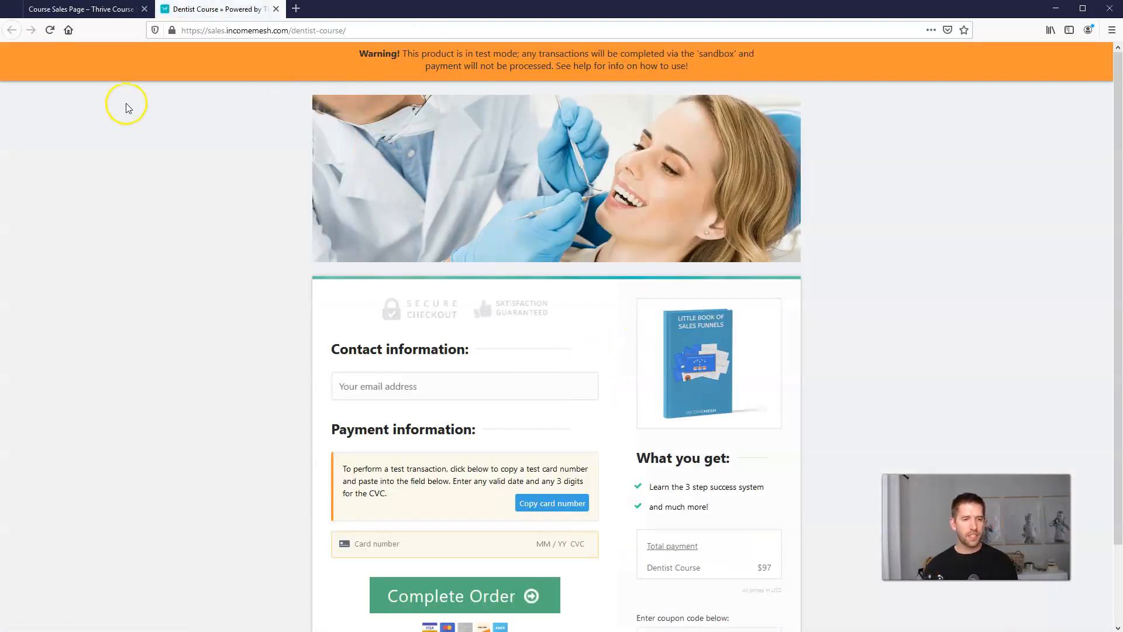
scroll(481, 315, down, 3)
click(461, 300)
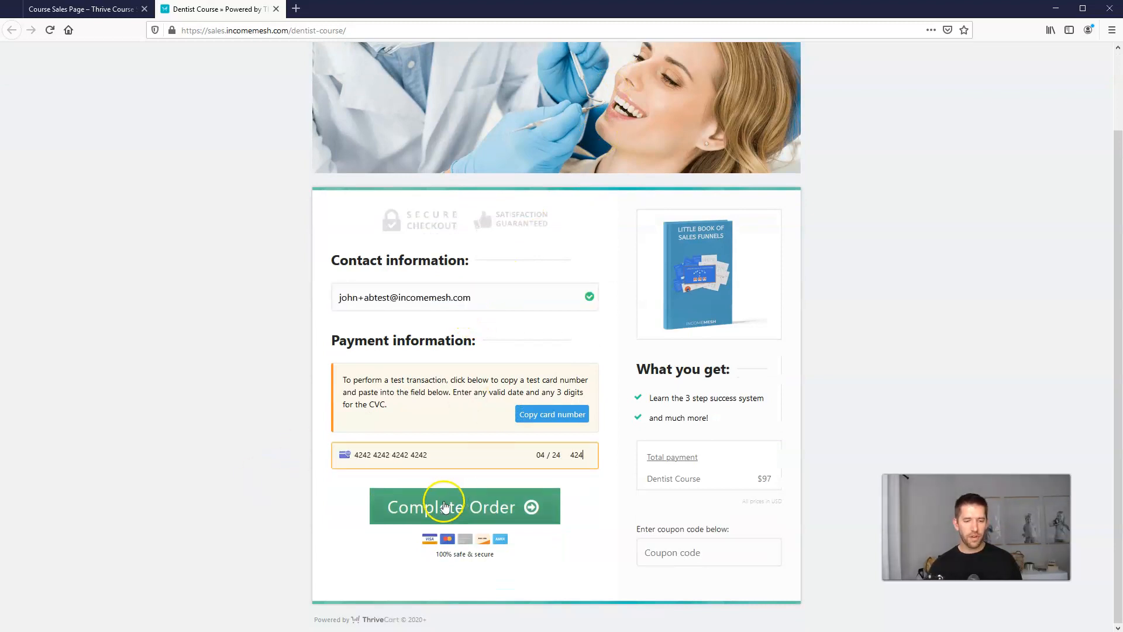
click(485, 513)
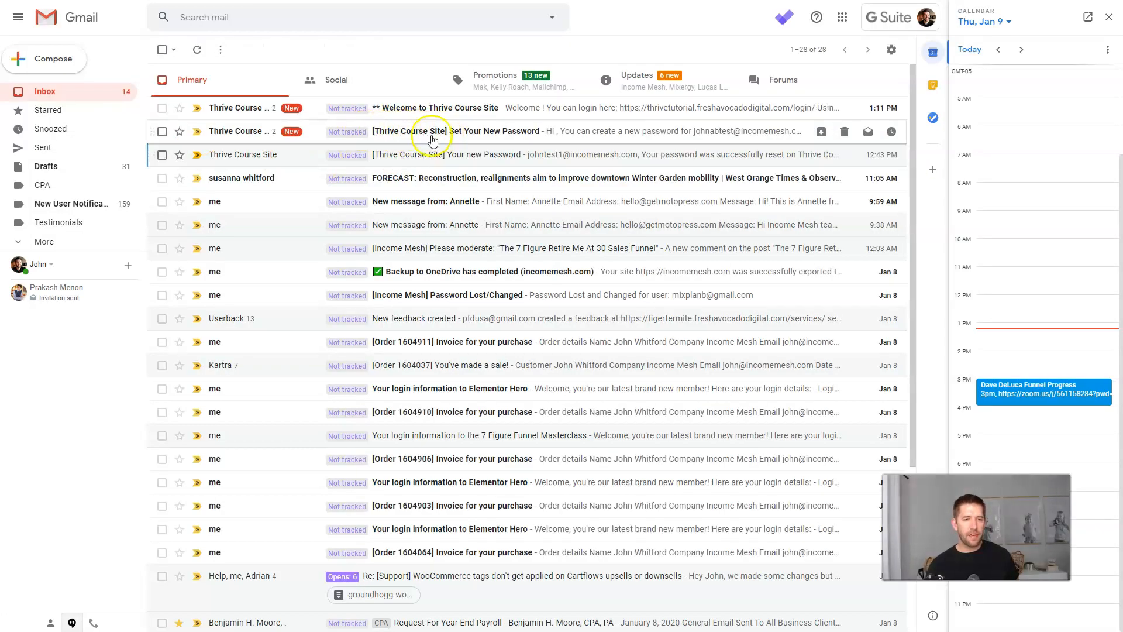
Open the Set Your New Password email and launch its reset link in an incognito window.
click(463, 140)
right_click(384, 233)
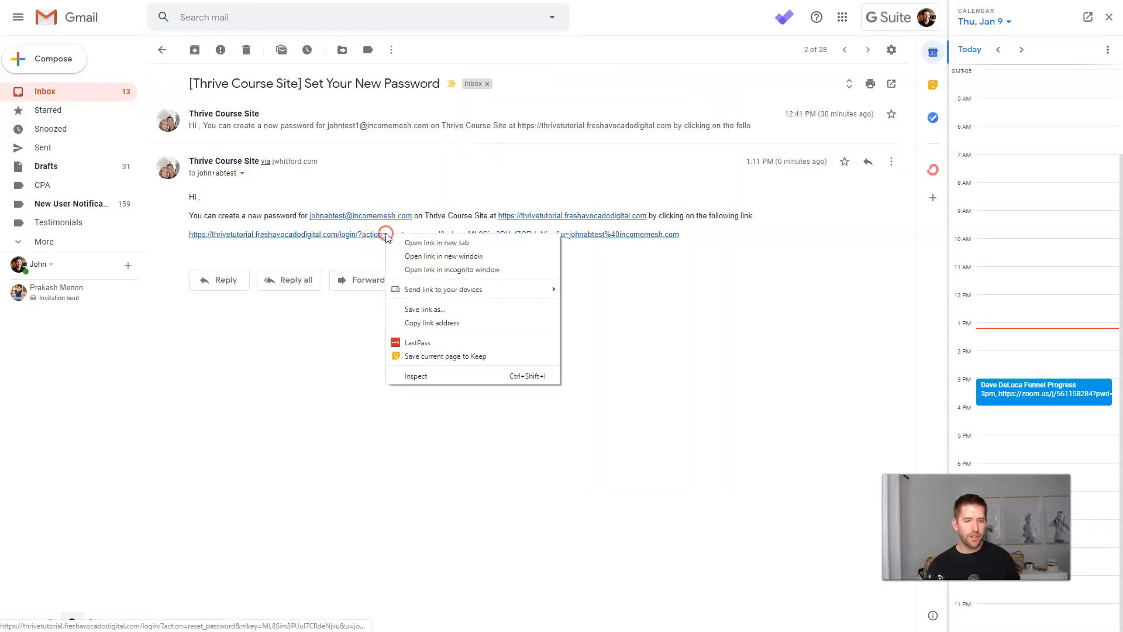
click(433, 270)
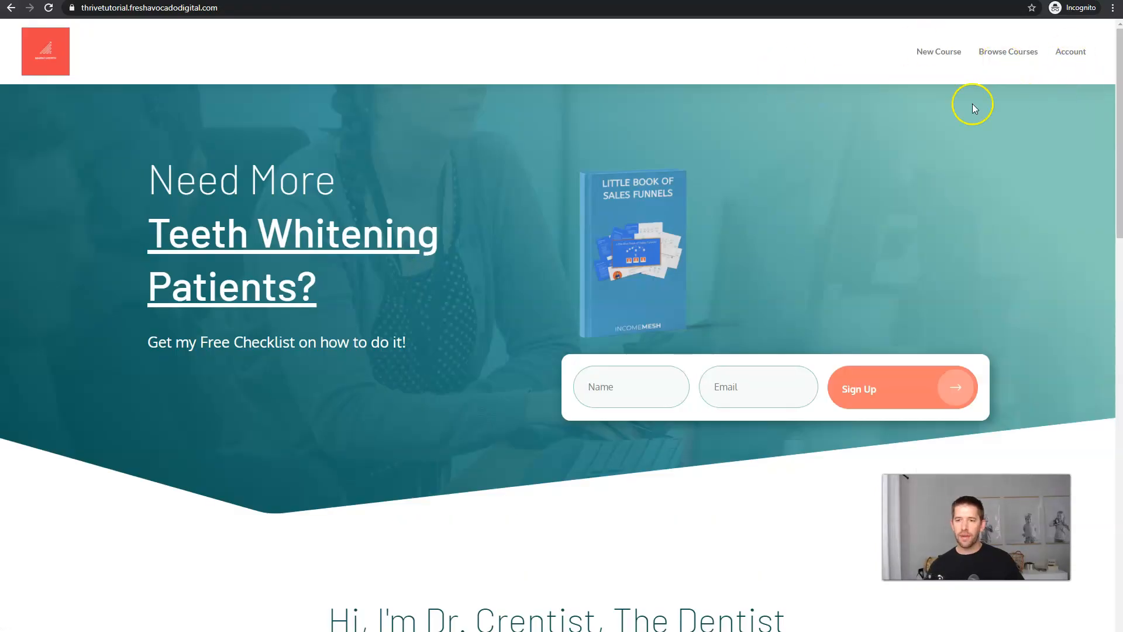
Go to the courses listing and close the popup covering the sales page.
click(1000, 54)
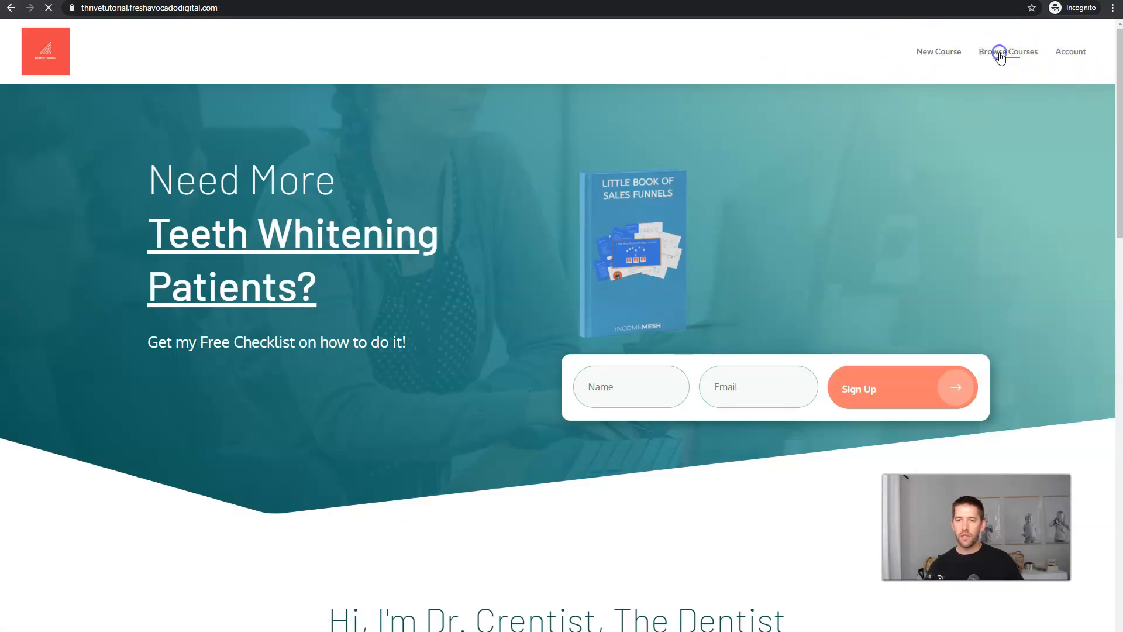
click(1001, 54)
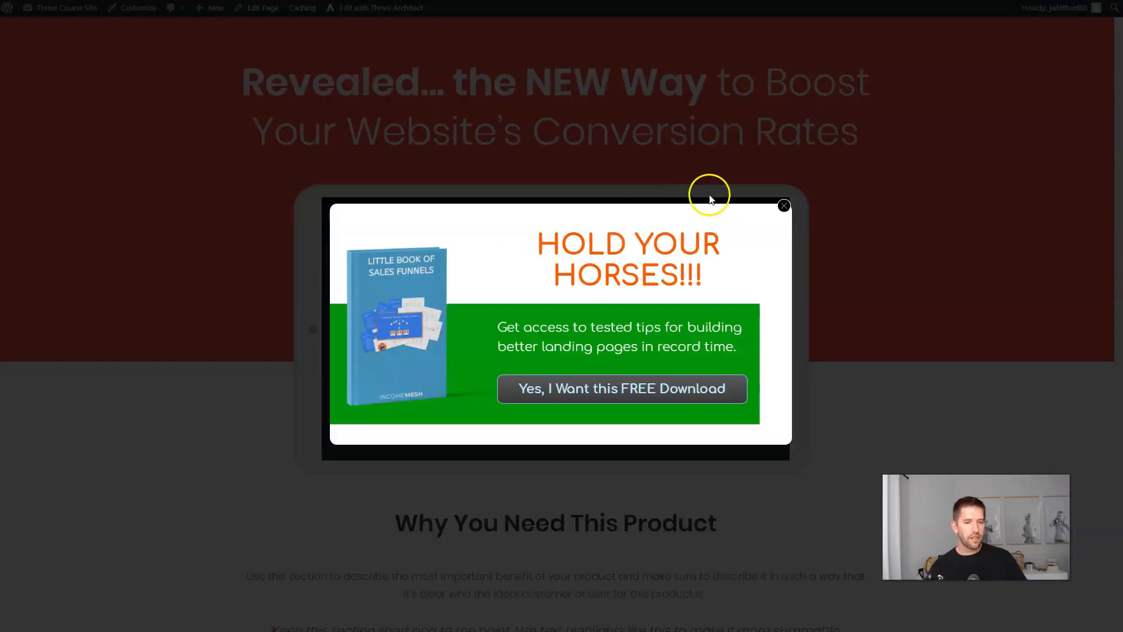
click(671, 138)
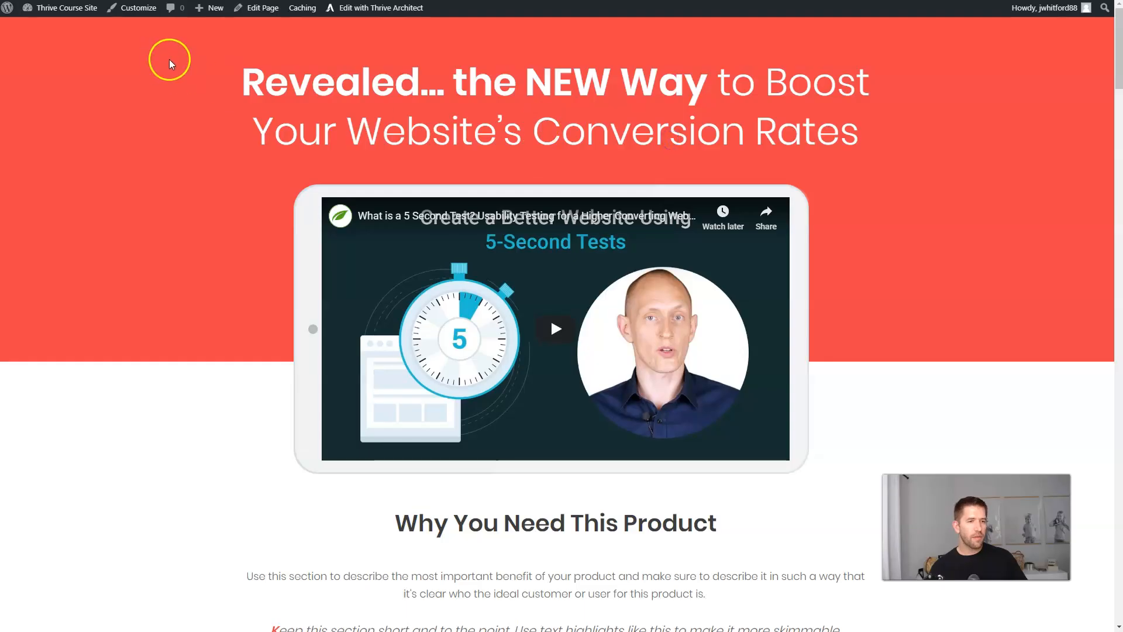
Go to the Thrive Optimize overview and highlight the homepage and sales page tests.
mouse_move(55, 7)
click(61, 30)
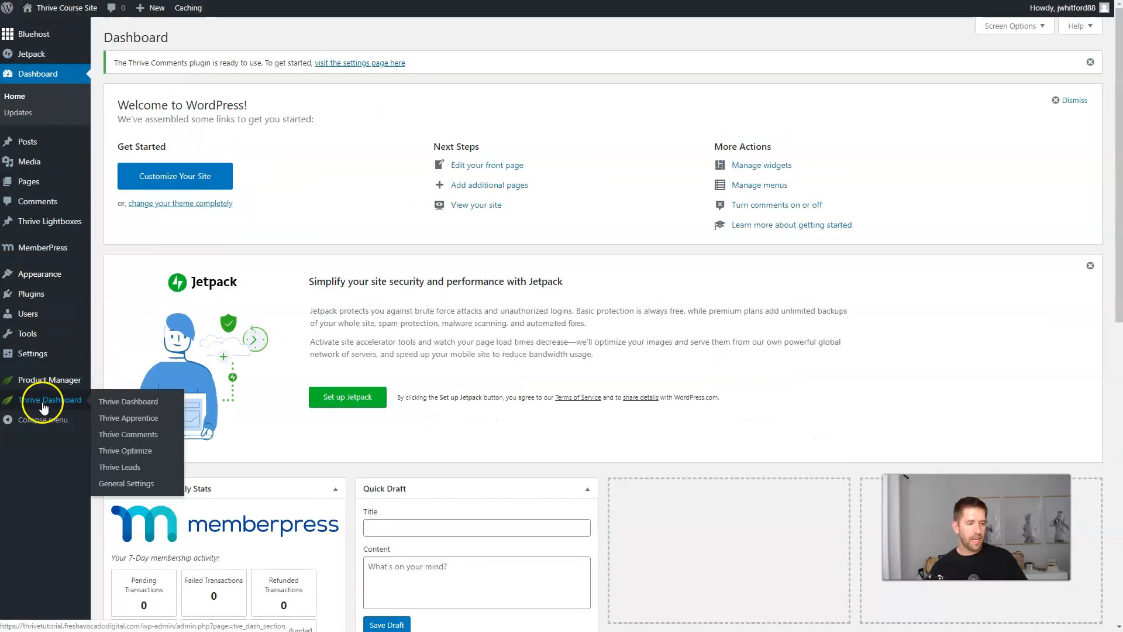
click(125, 451)
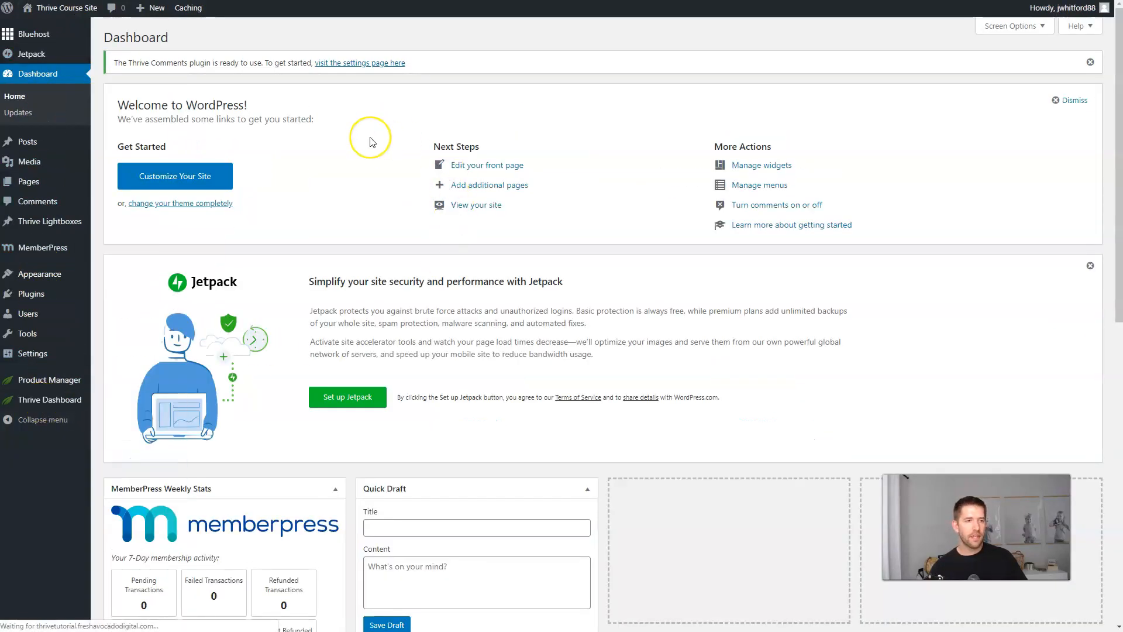
scroll(358, 146, down, 2)
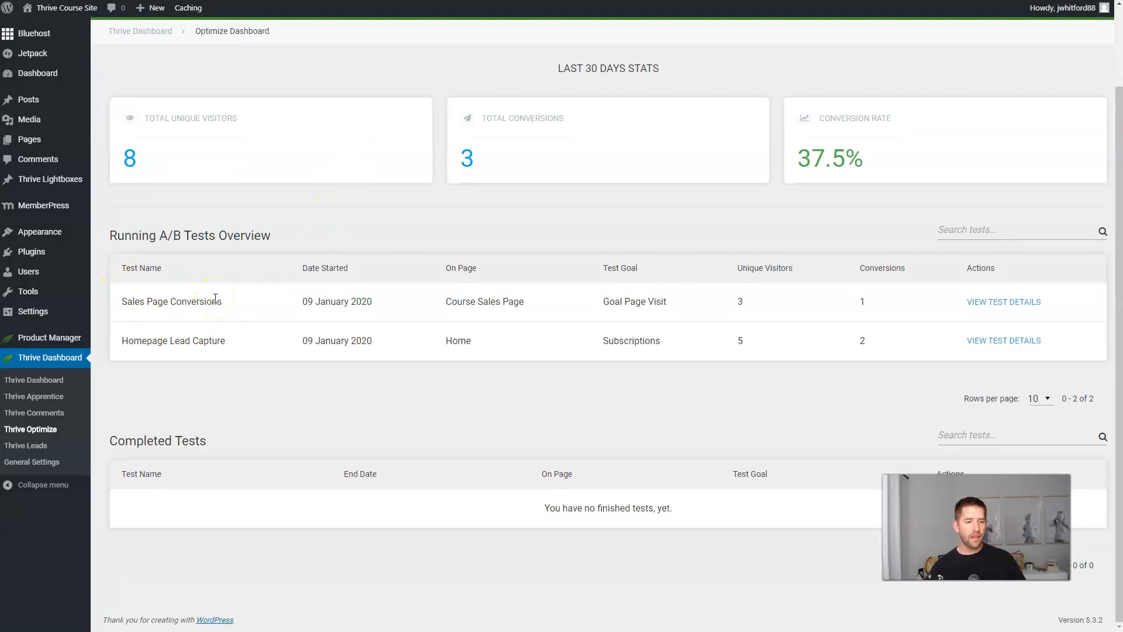
drag(445, 341, 669, 345)
click(670, 344)
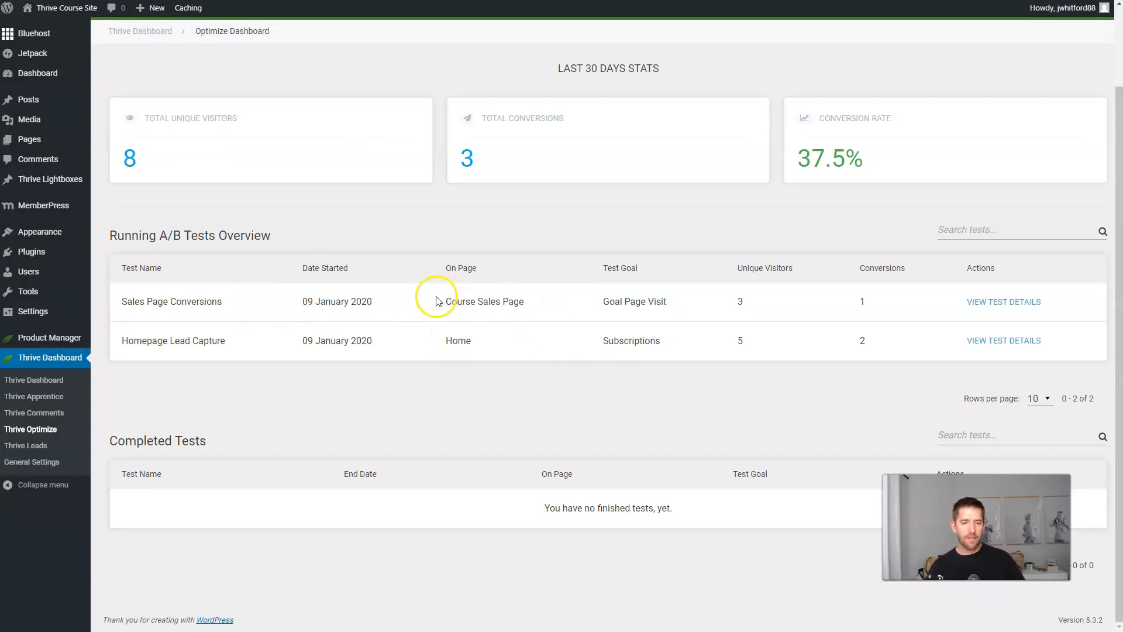
drag(440, 300, 676, 311)
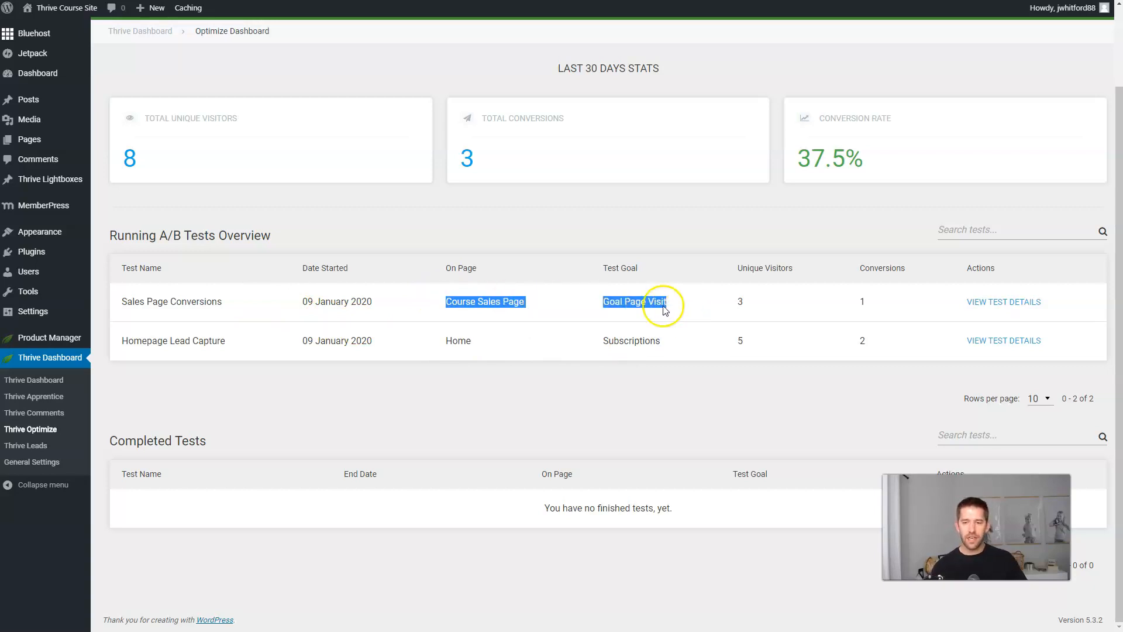
Open the Sales Page Conversions test details and compare control and Variation 2 visitors.
click(1018, 304)
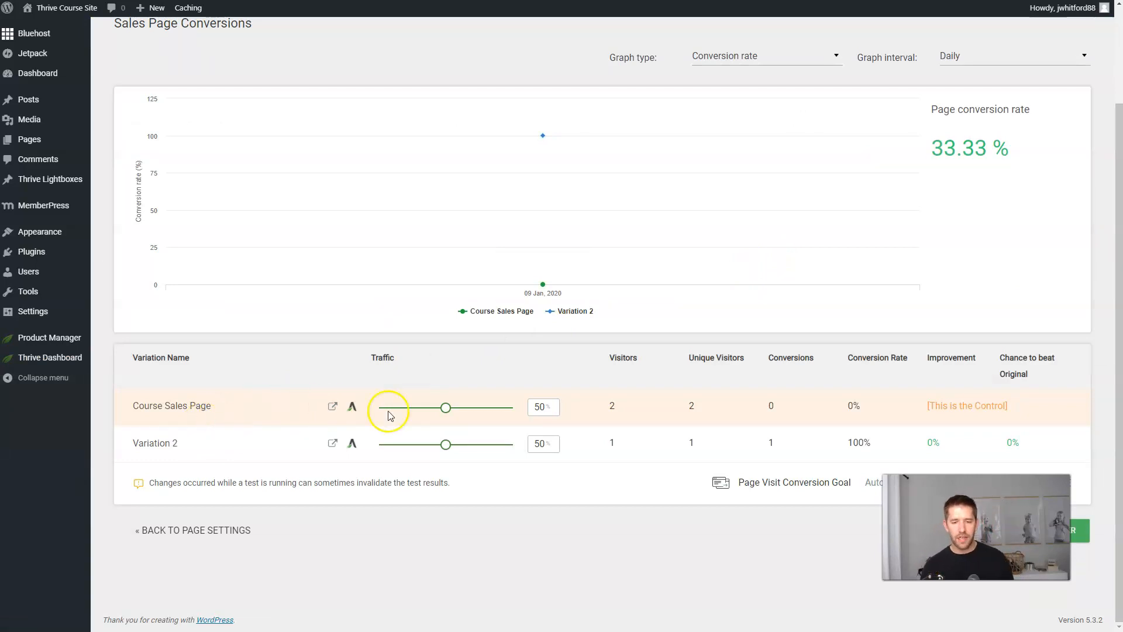
drag(604, 409, 701, 407)
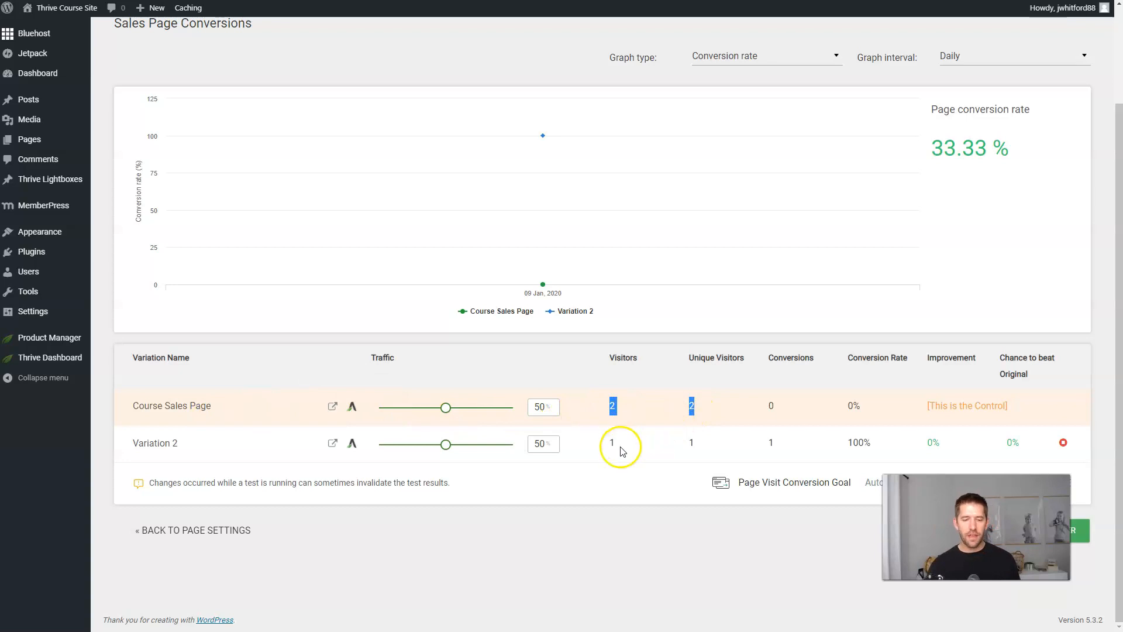
drag(602, 446, 673, 446)
click(699, 443)
click(720, 439)
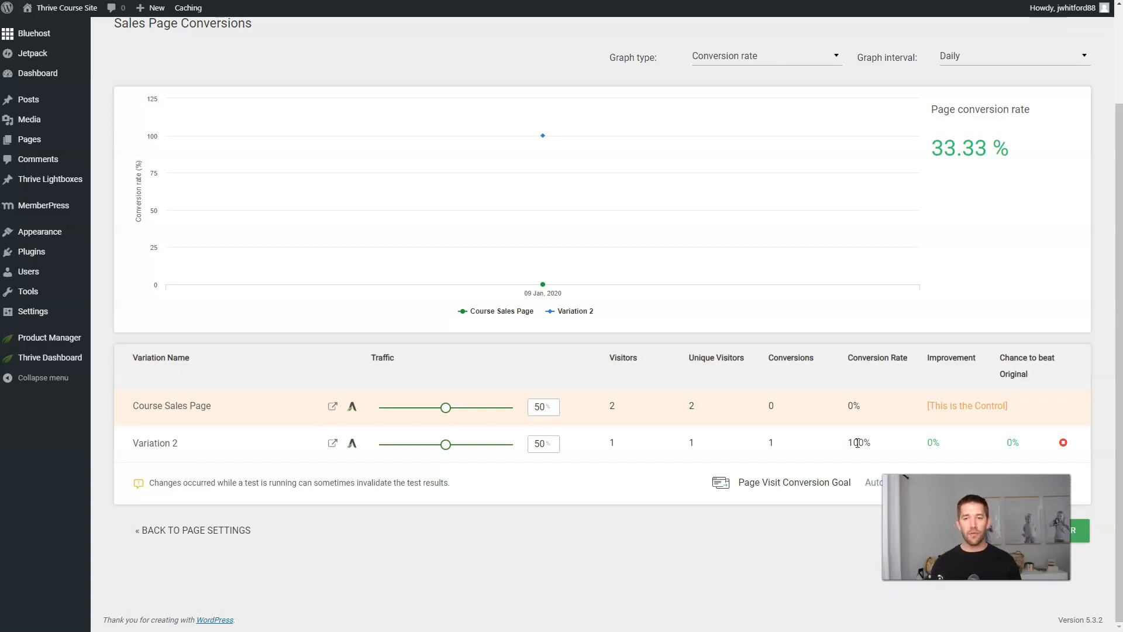
click(631, 514)
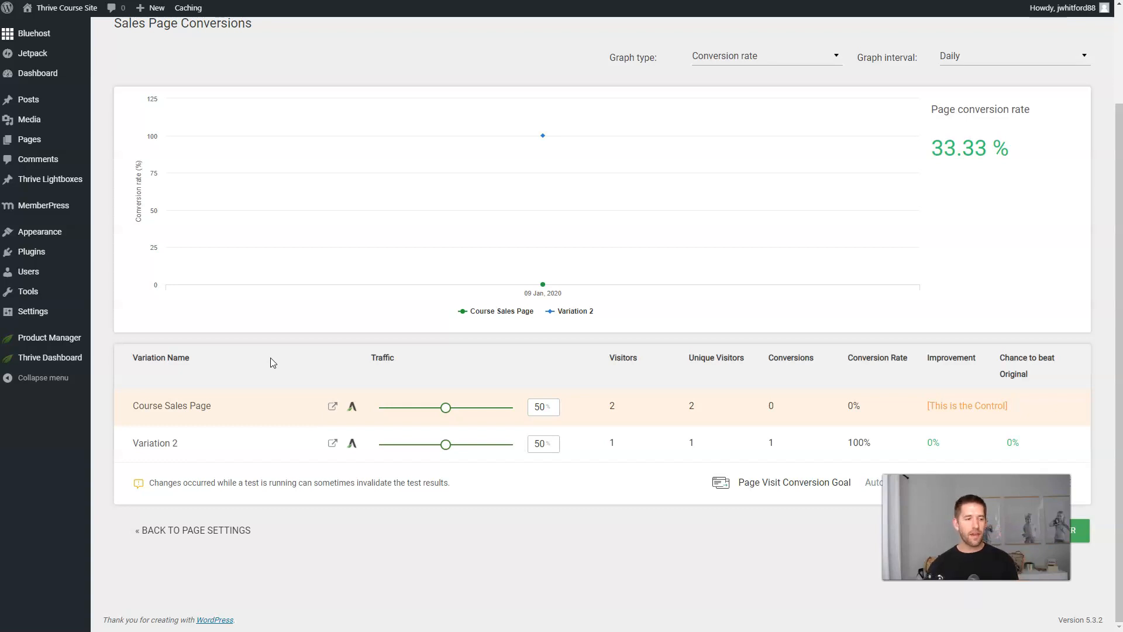
Publish a new MemberPress membership titled 'Bump' priced at $27.
mouse_move(41, 208)
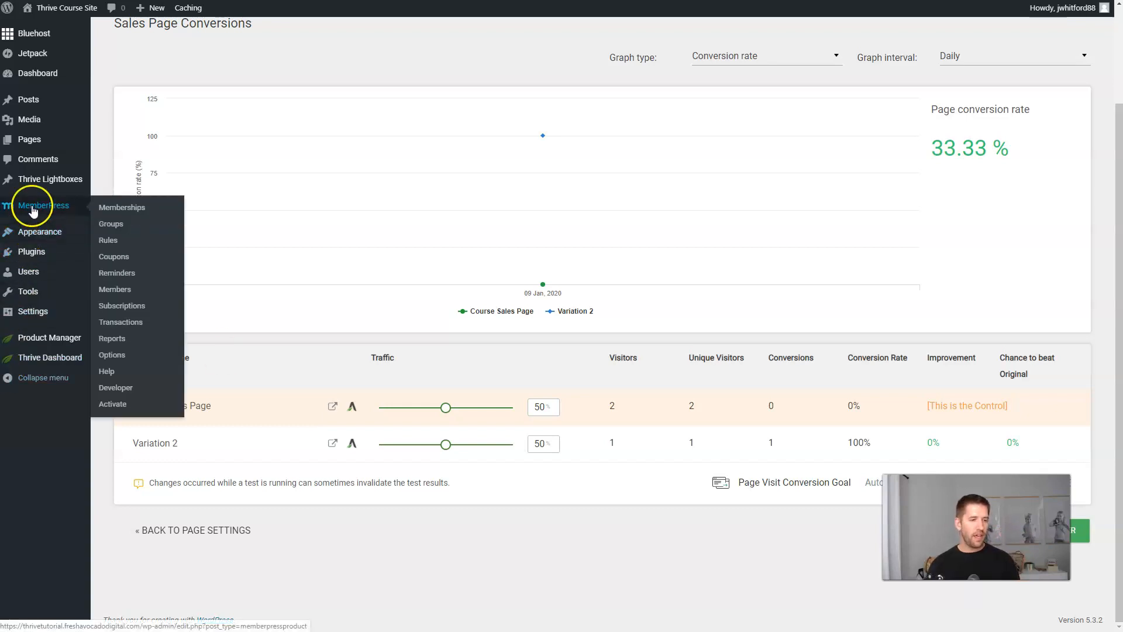
click(123, 215)
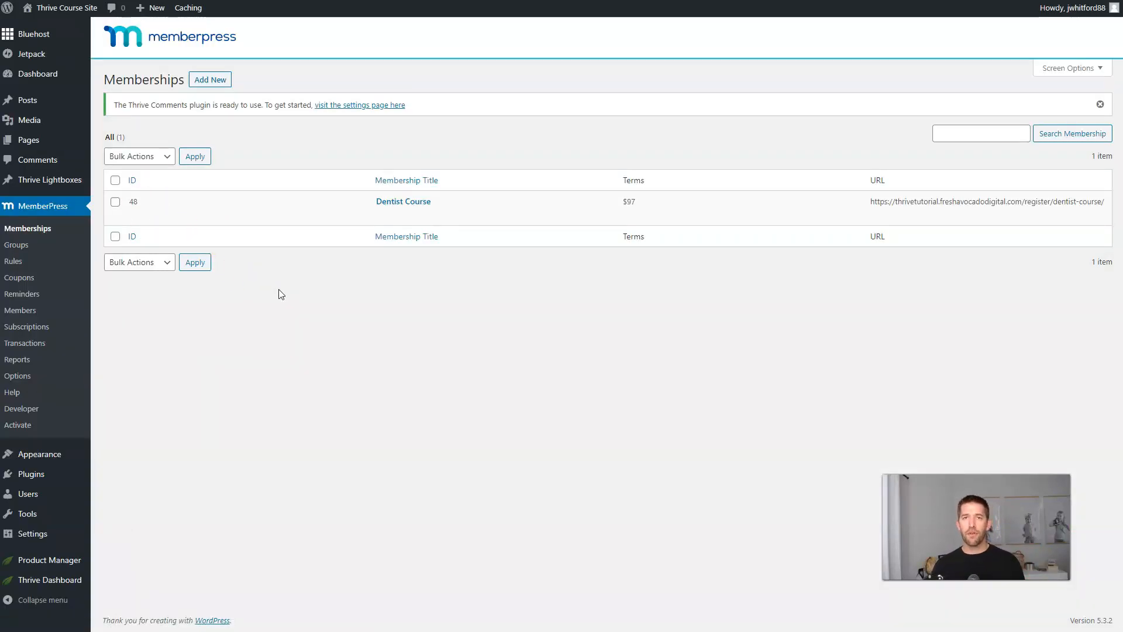
click(206, 80)
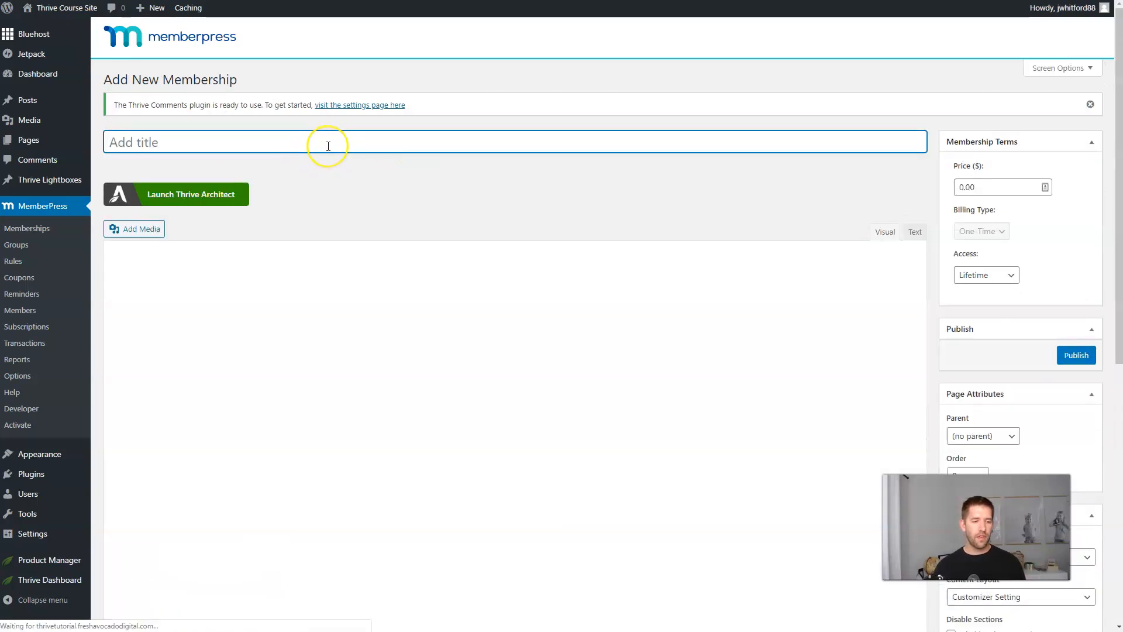
text(Bump)
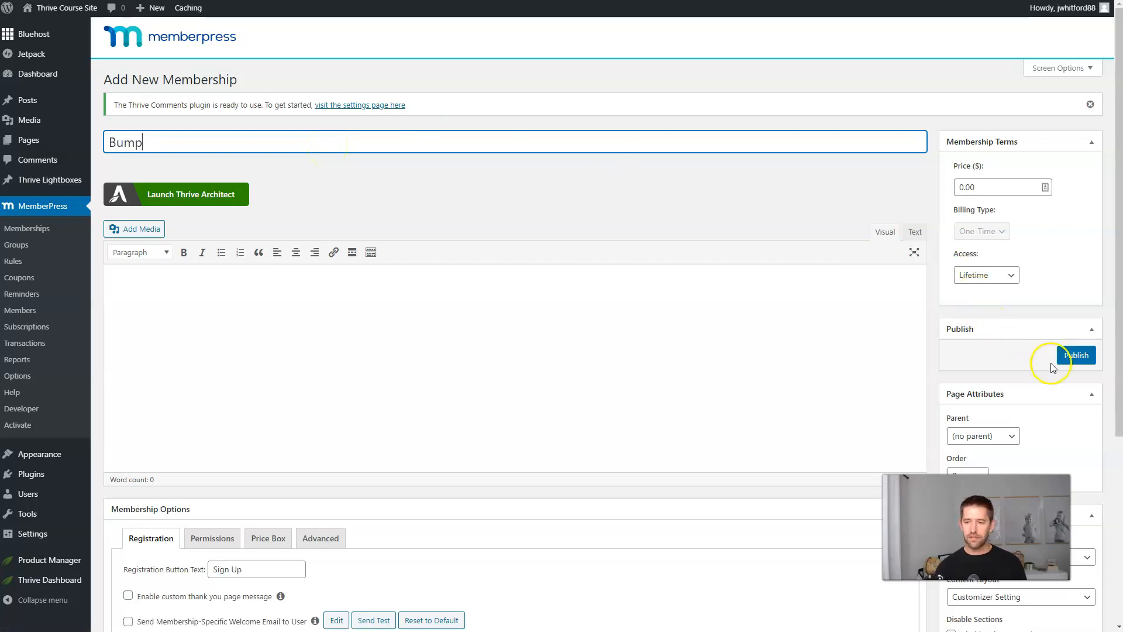
click(986, 187)
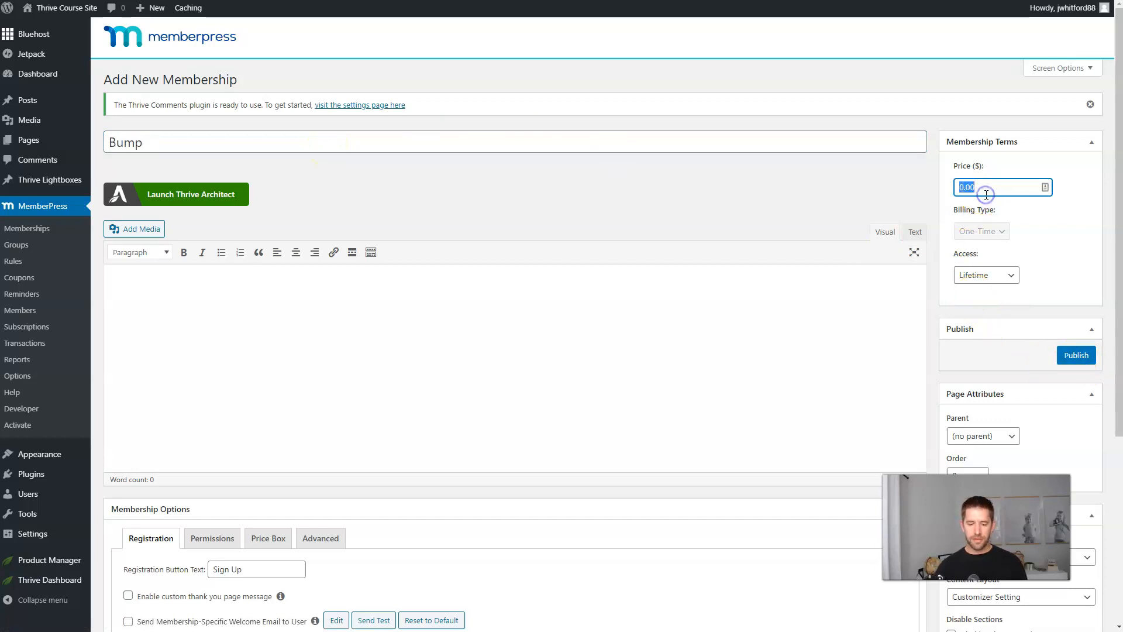
text(27)
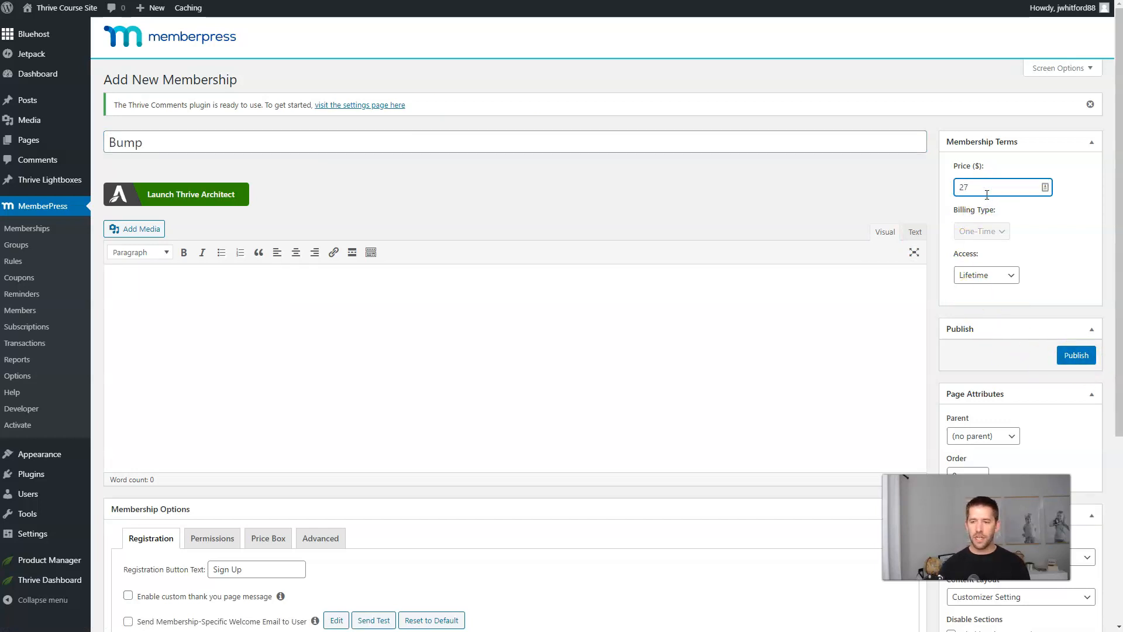
click(1069, 351)
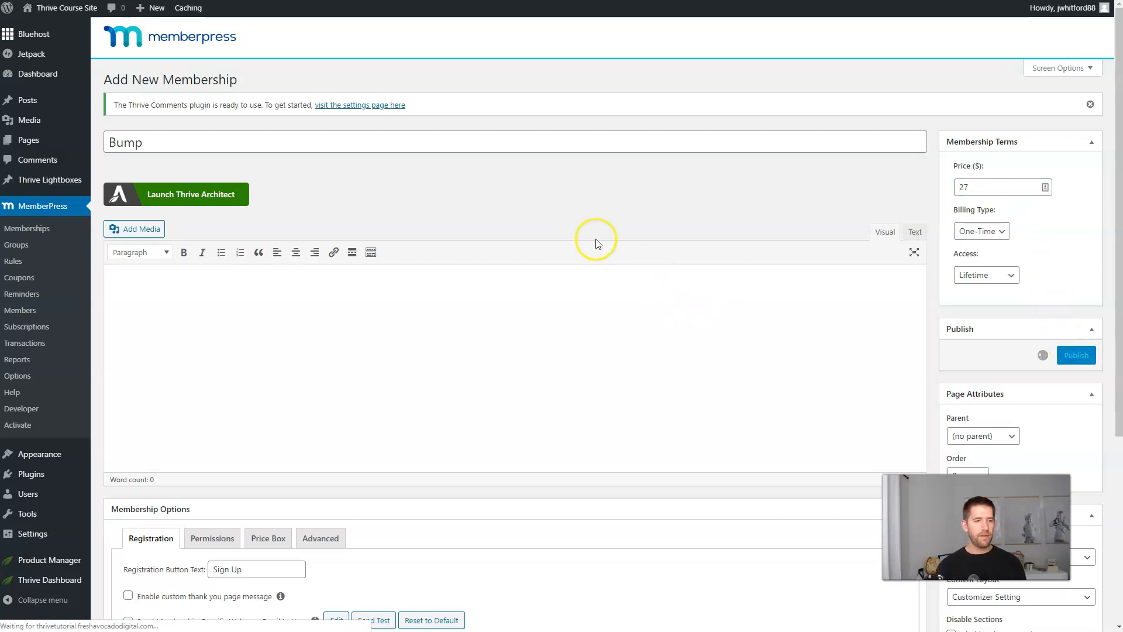
Publish another new membership priced at $197 as the Upsell.
click(230, 80)
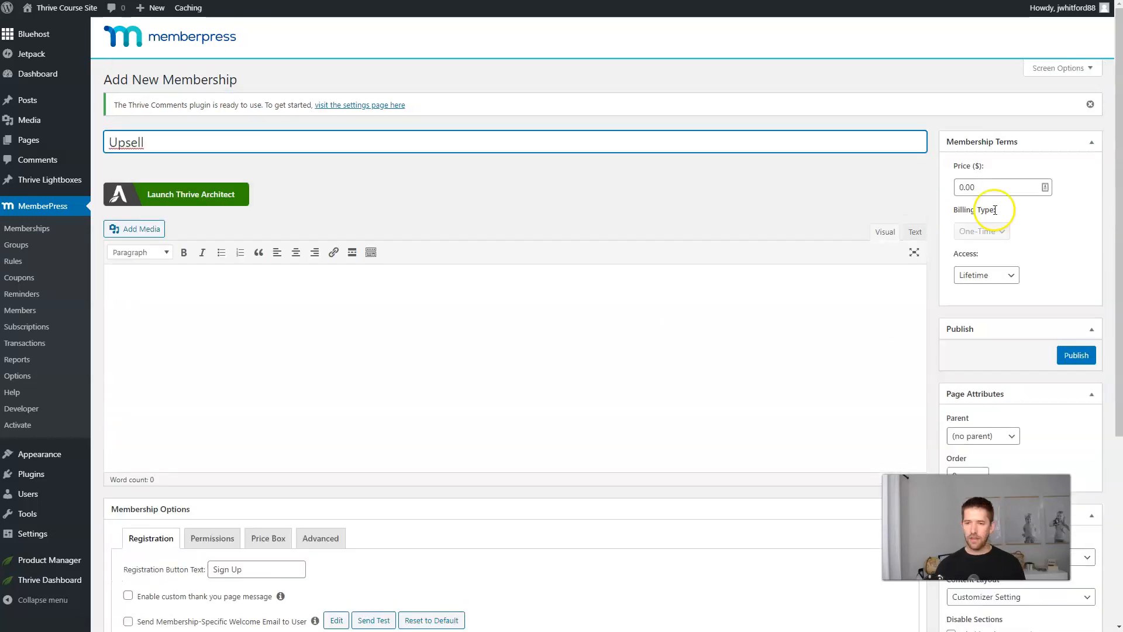
click(997, 188)
text(197)
click(1077, 355)
Rename that membership 'Downsell', change its price to $67, and update it.
triple_click(297, 172)
text(Downsel)
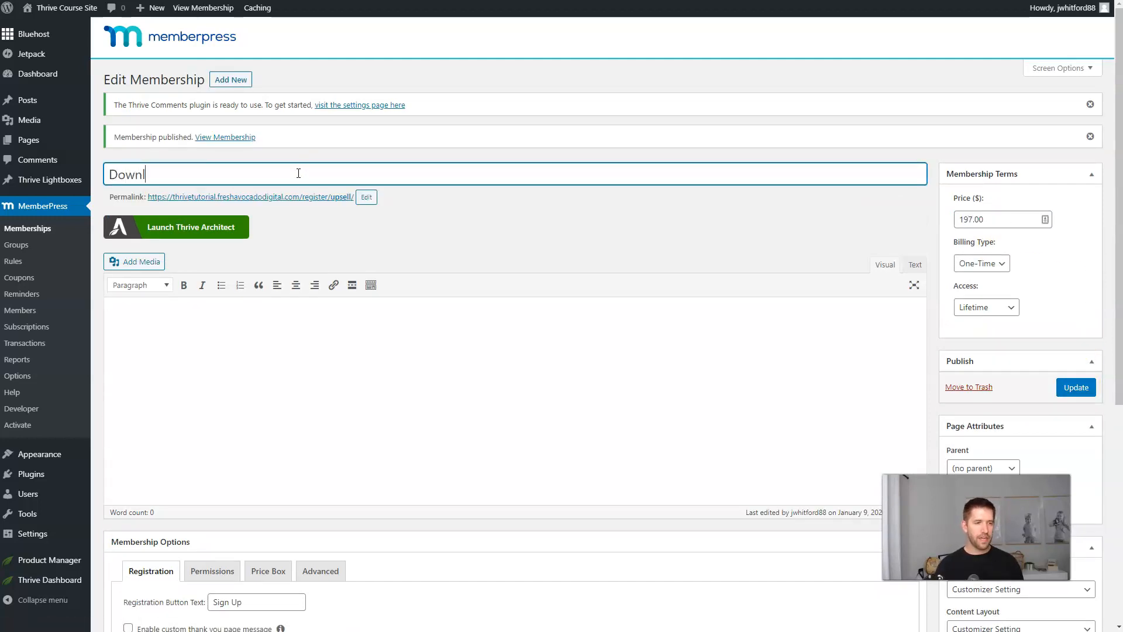
text(l)
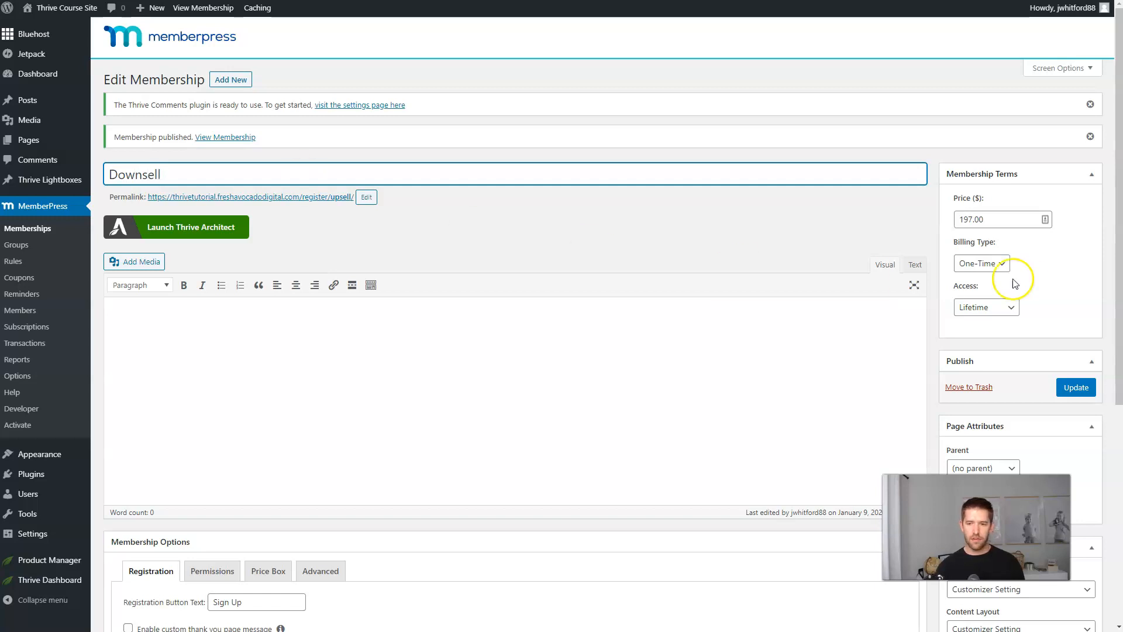
triple_click(992, 221)
text(67)
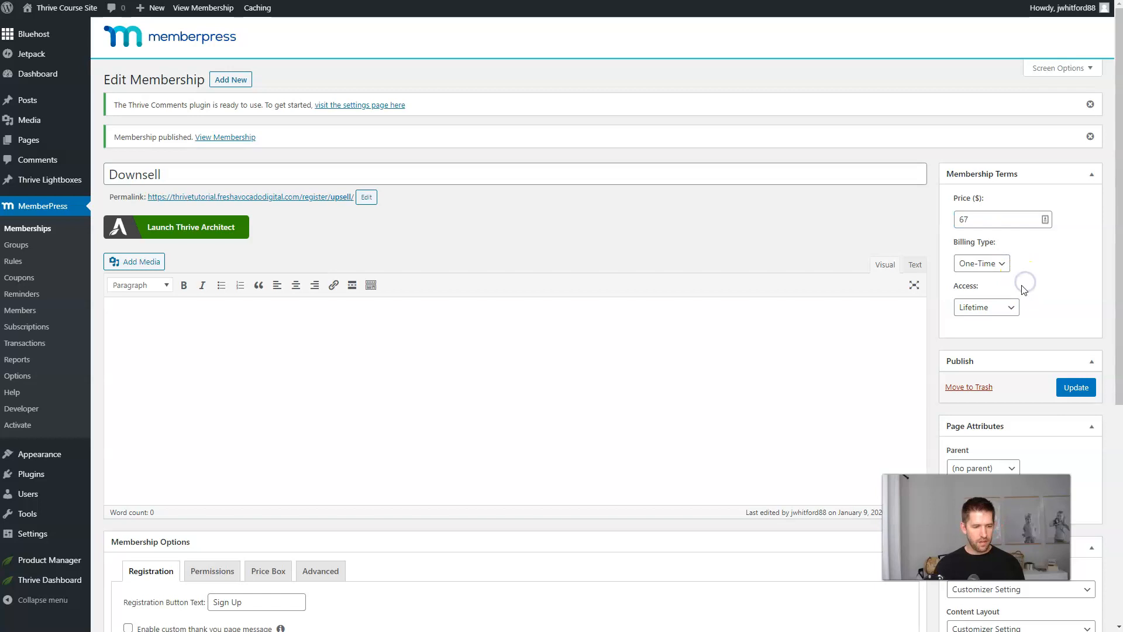
click(1075, 383)
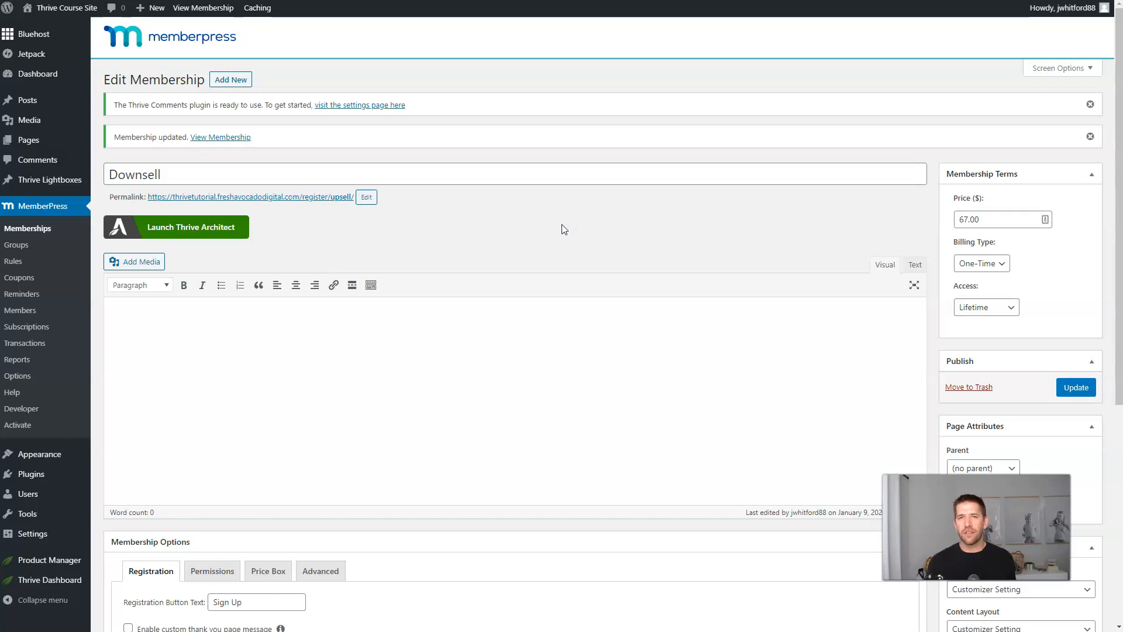
click(558, 229)
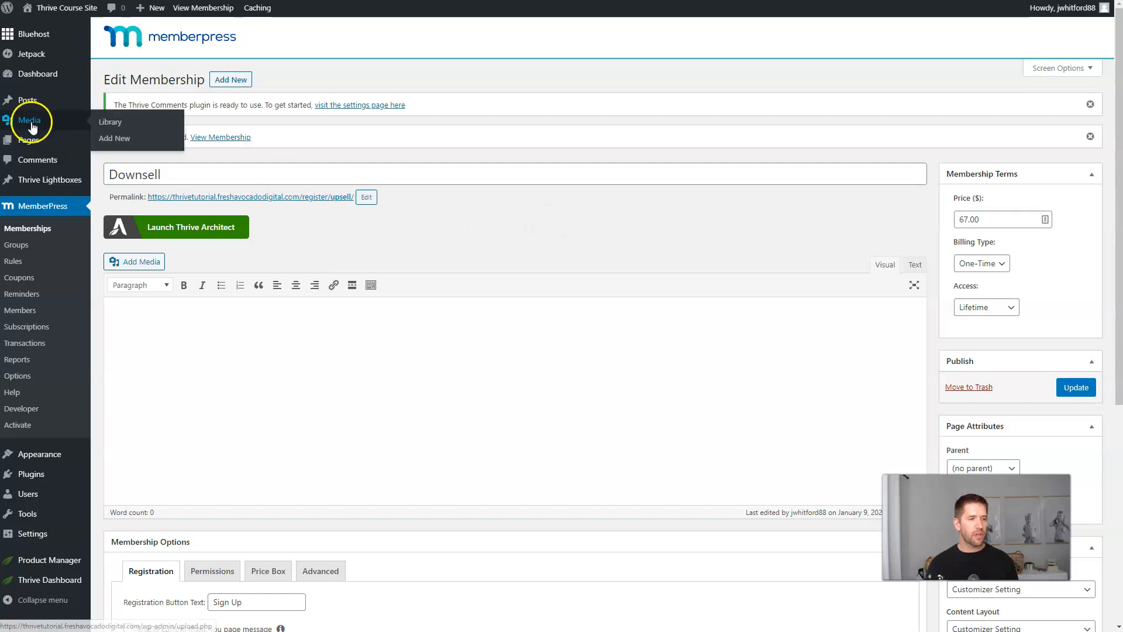
Create and publish a page titled 'Bump Offer Ebook', then launch Thrive Architect on it.
mouse_move(35, 140)
click(120, 160)
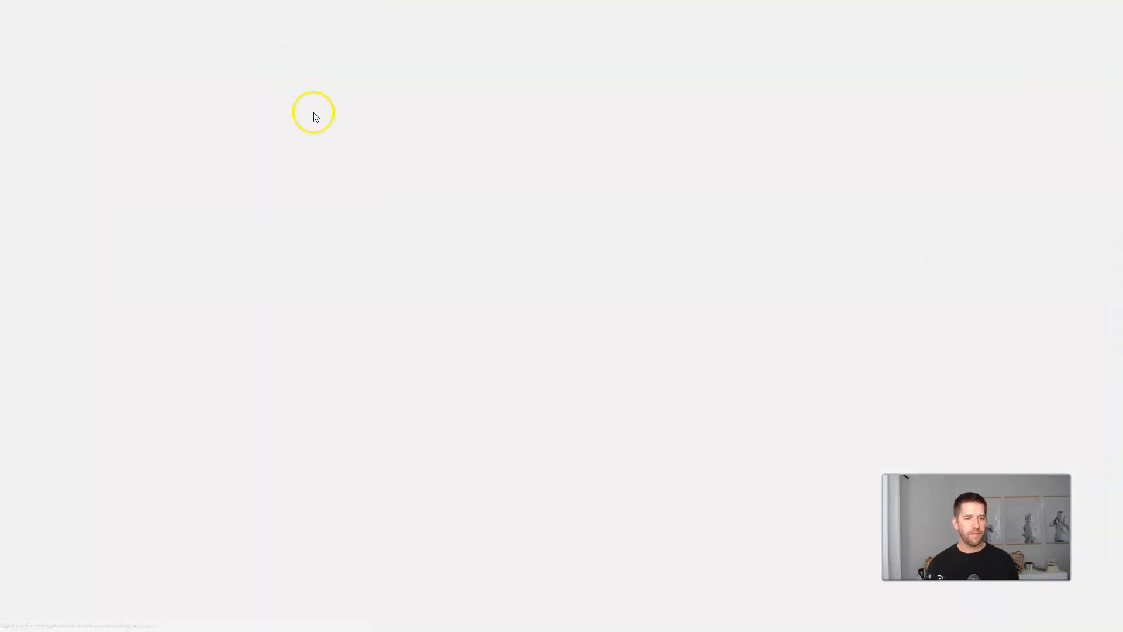
click(317, 135)
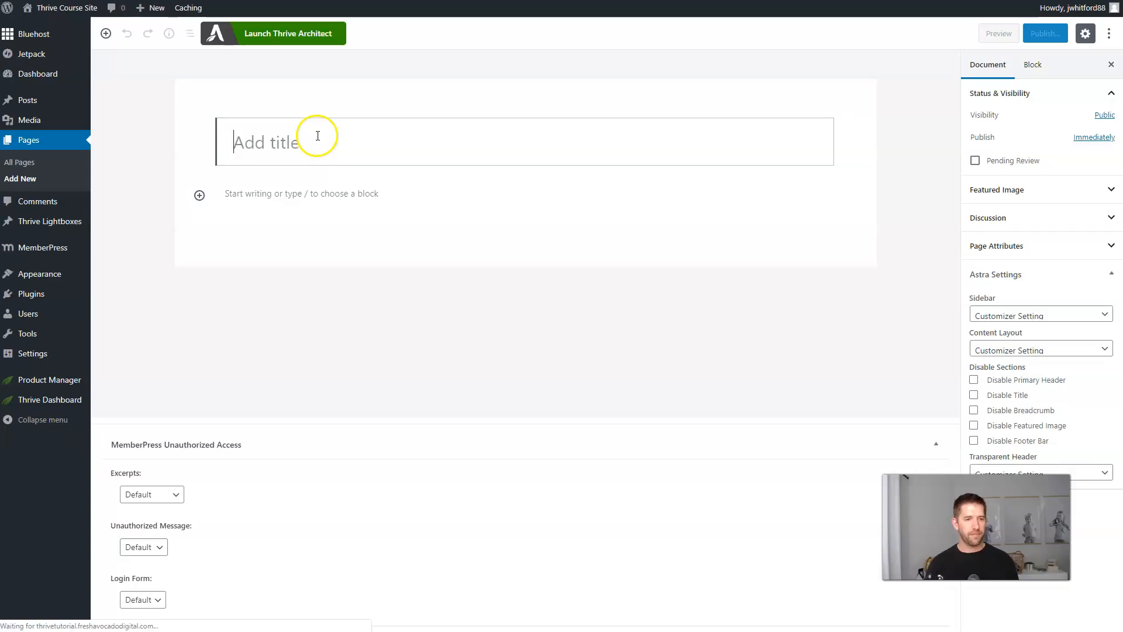
text(Bump Offer Ebook)
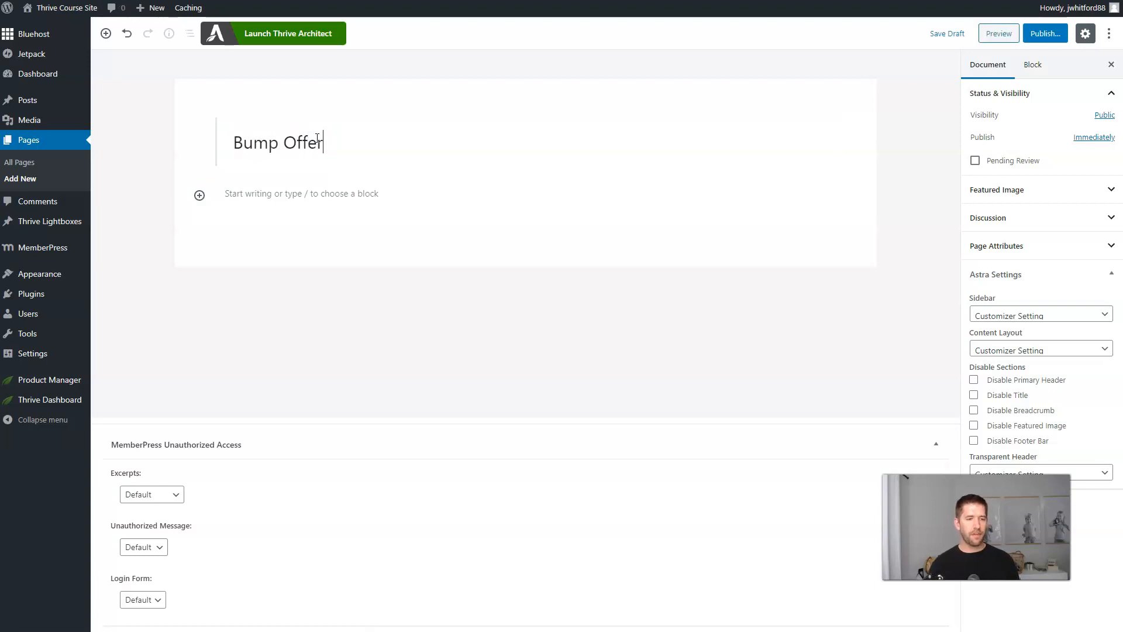
click(1045, 34)
click(1047, 34)
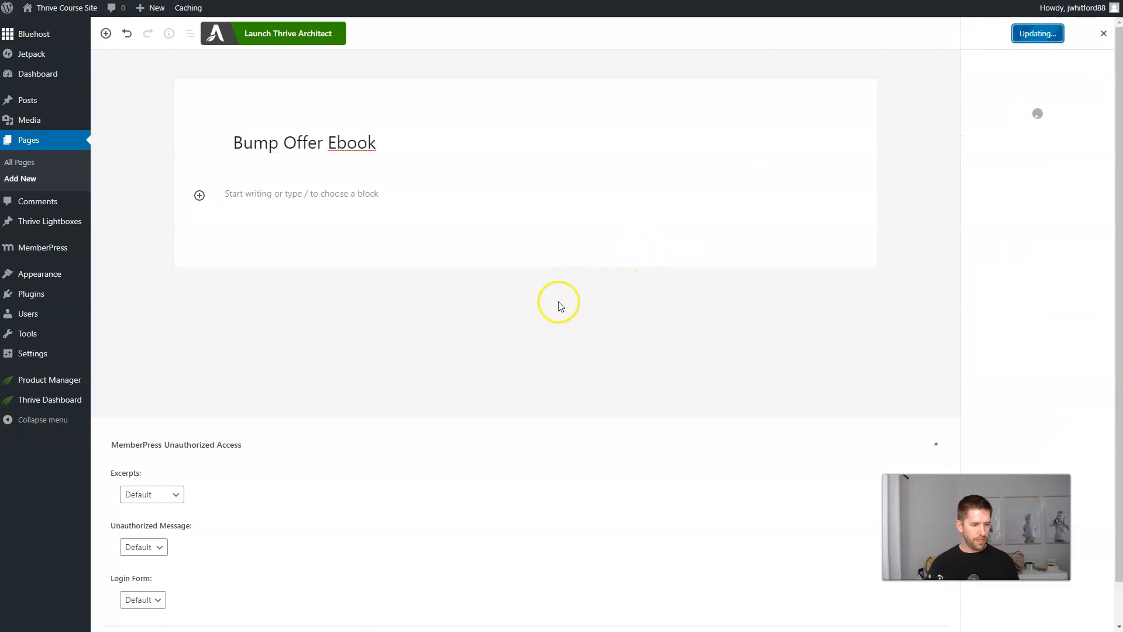
click(288, 34)
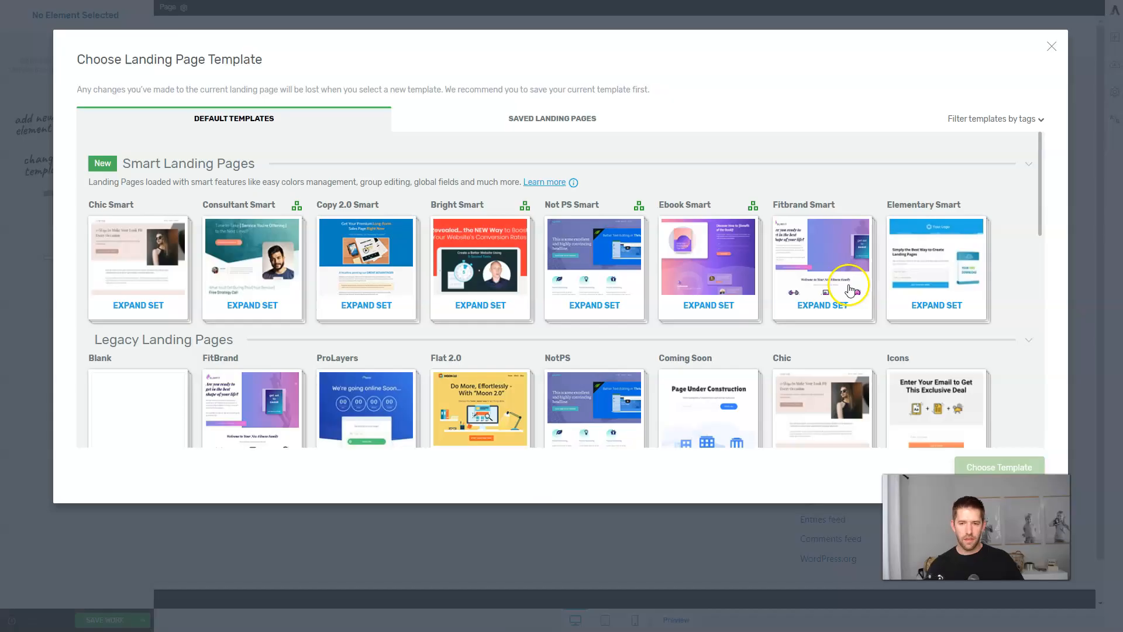
Apply the Elementary Smart Download Page template, then save and exit back to the page editor.
click(924, 264)
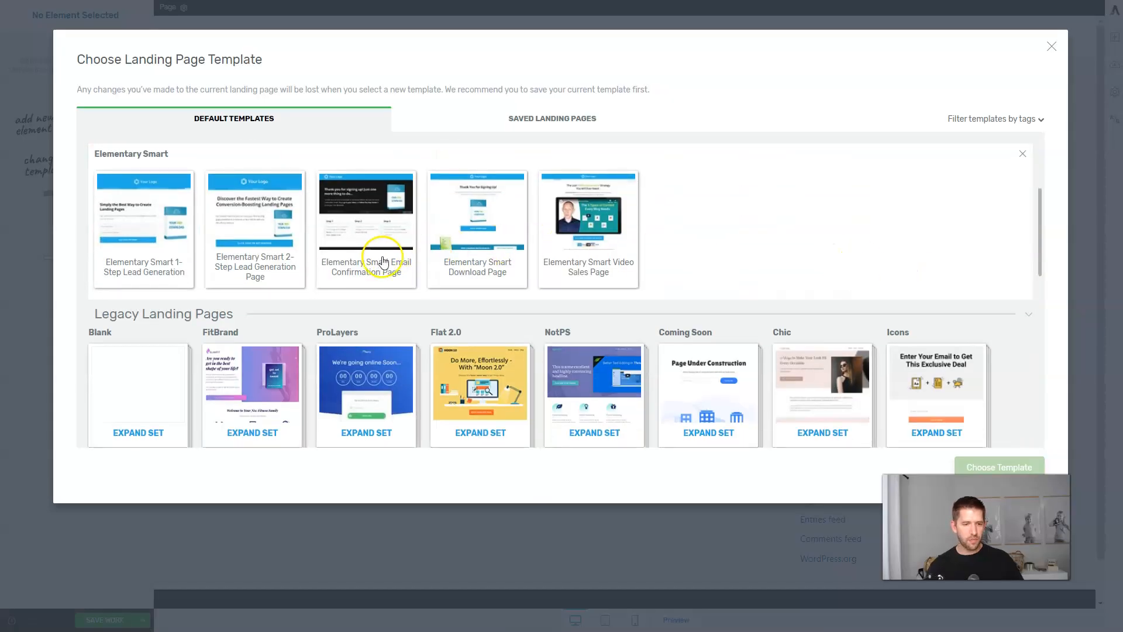
click(479, 238)
click(963, 463)
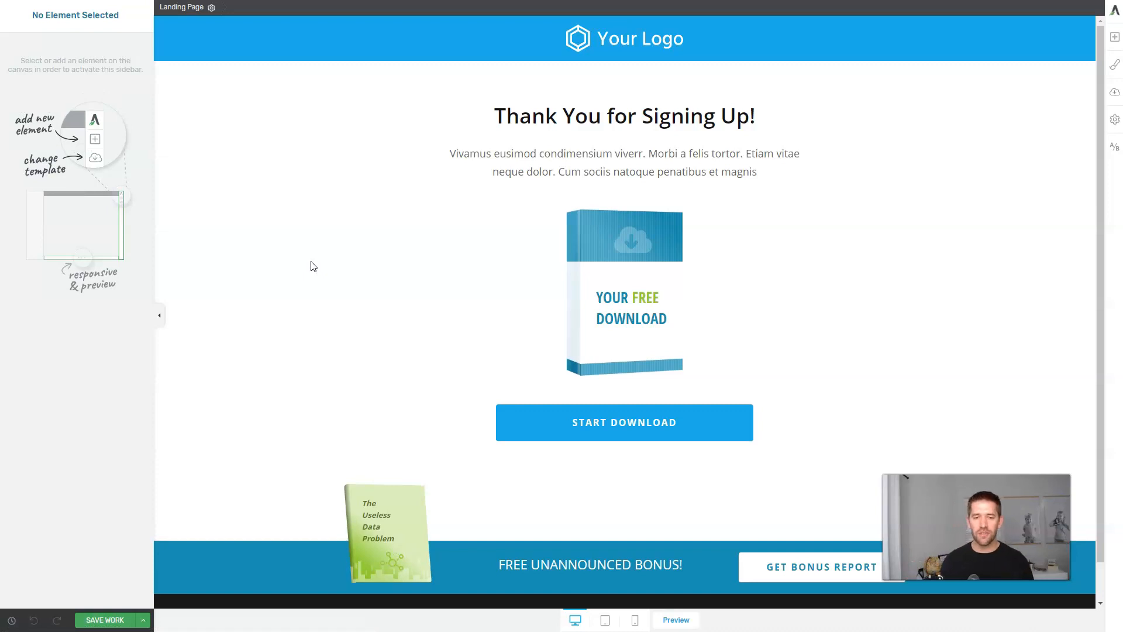
mouse_move(642, 259)
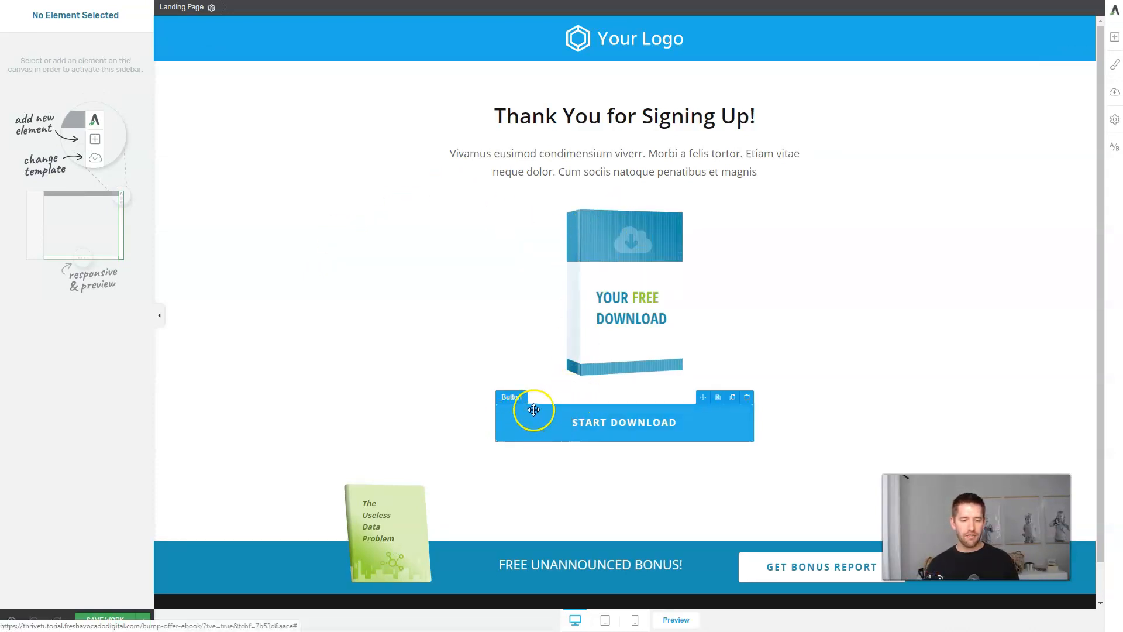
click(512, 416)
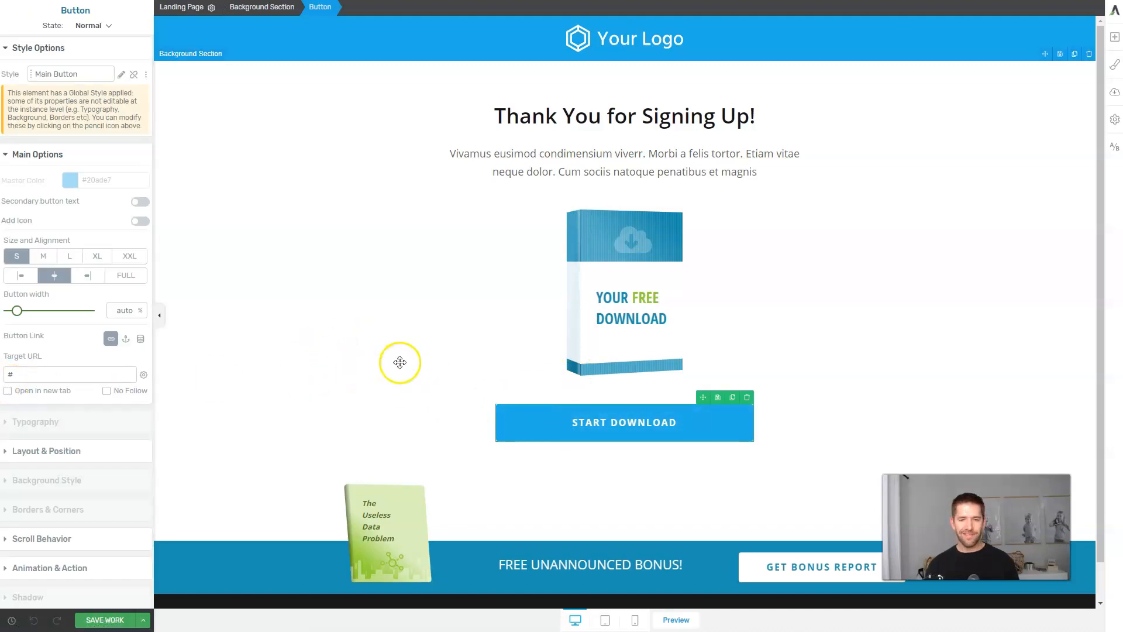
click(276, 369)
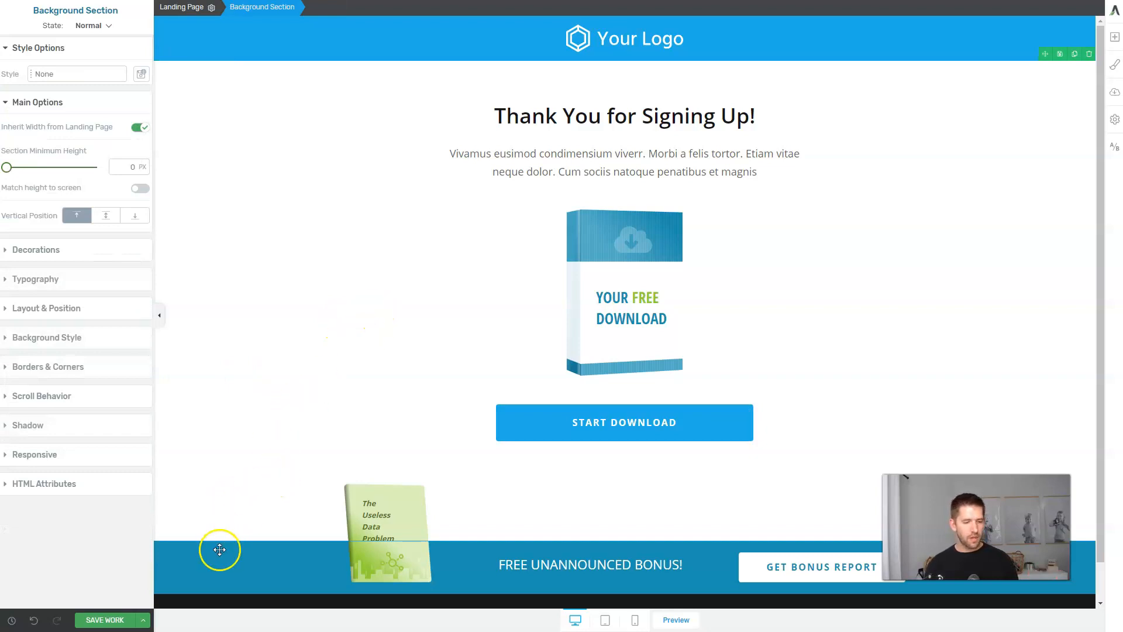
click(144, 620)
click(37, 570)
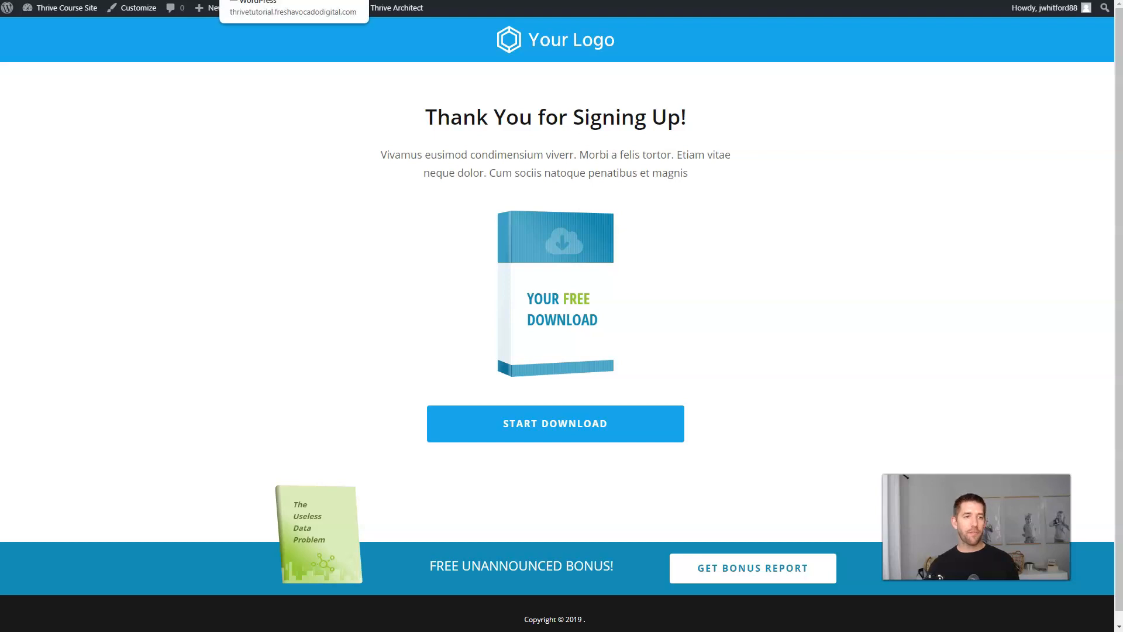
click(292, 0)
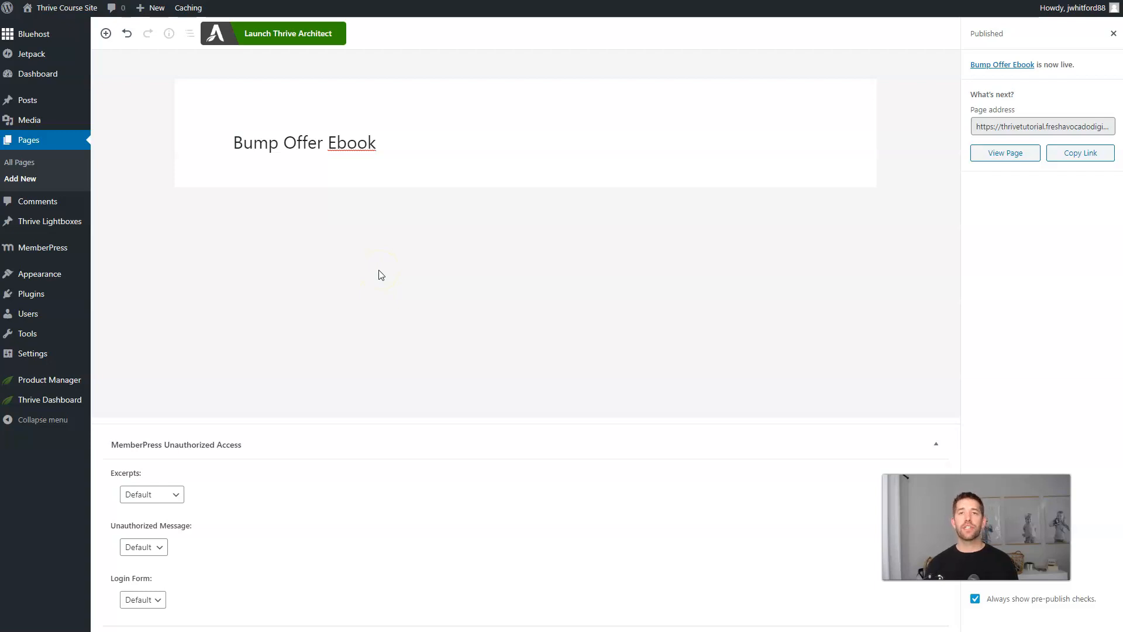
Start a new MemberPress rule protecting the single page 'Bump Offer Ebook'.
mouse_move(45, 246)
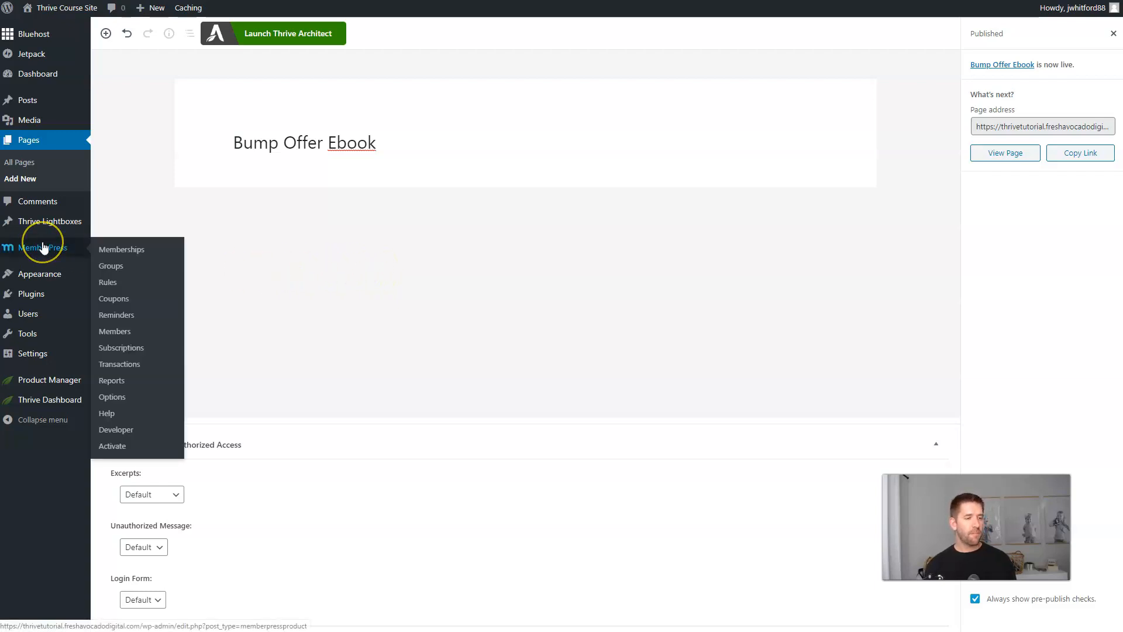
click(125, 288)
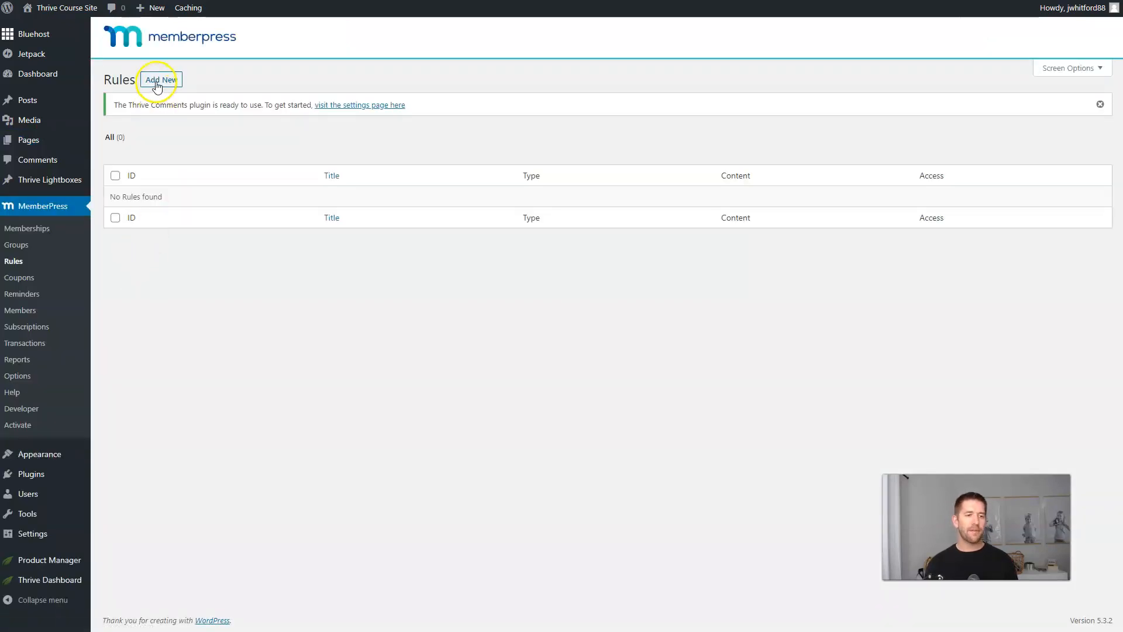
click(157, 86)
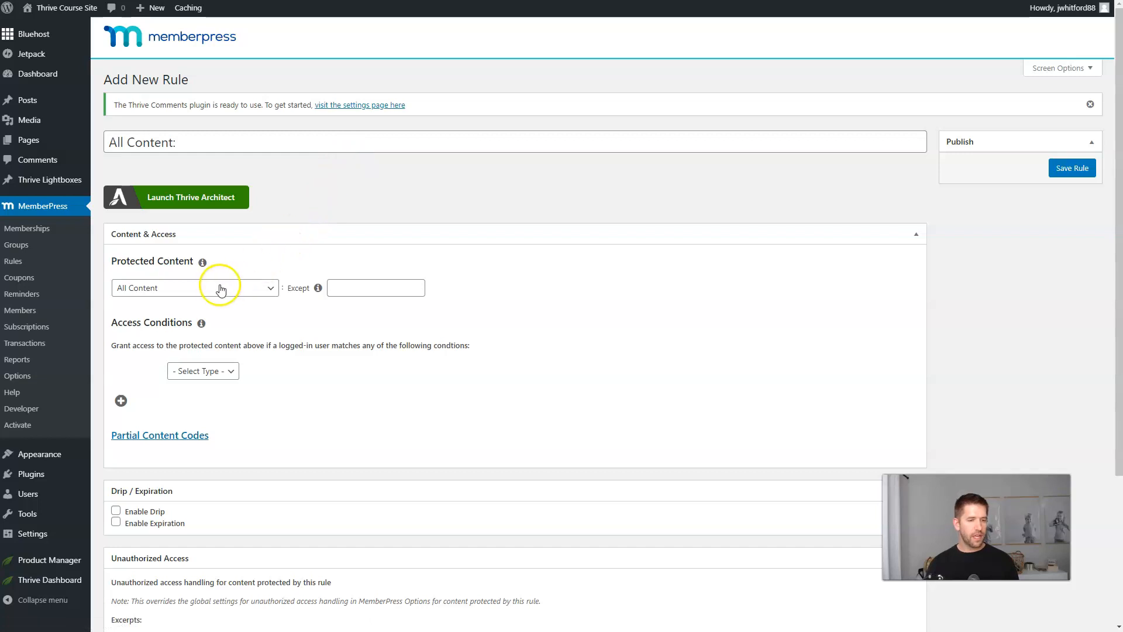
click(195, 289)
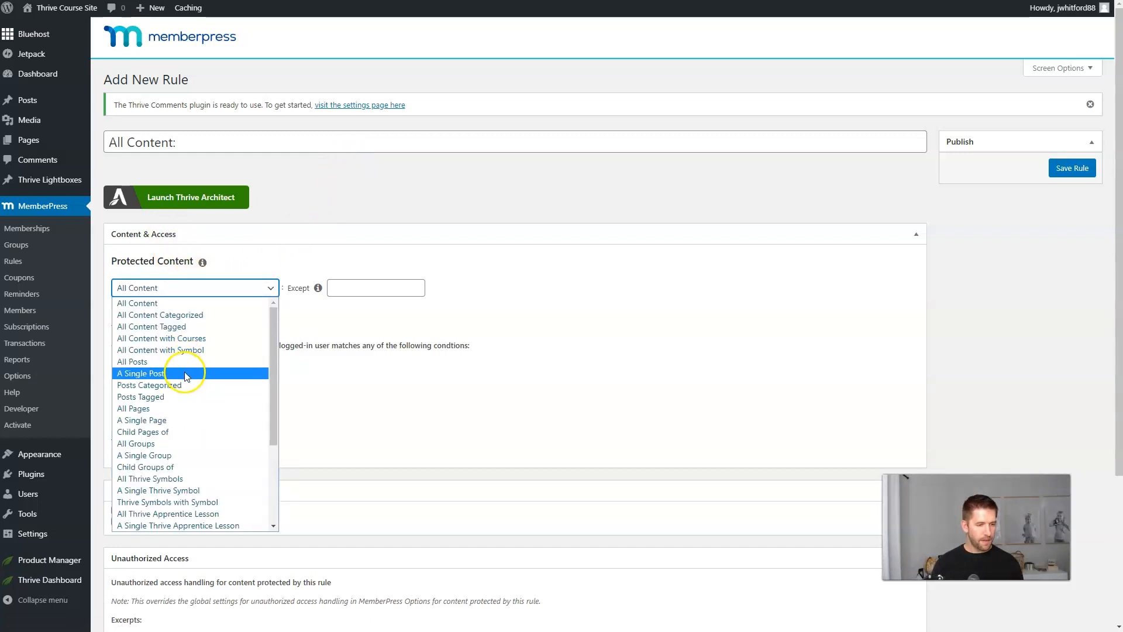
click(183, 420)
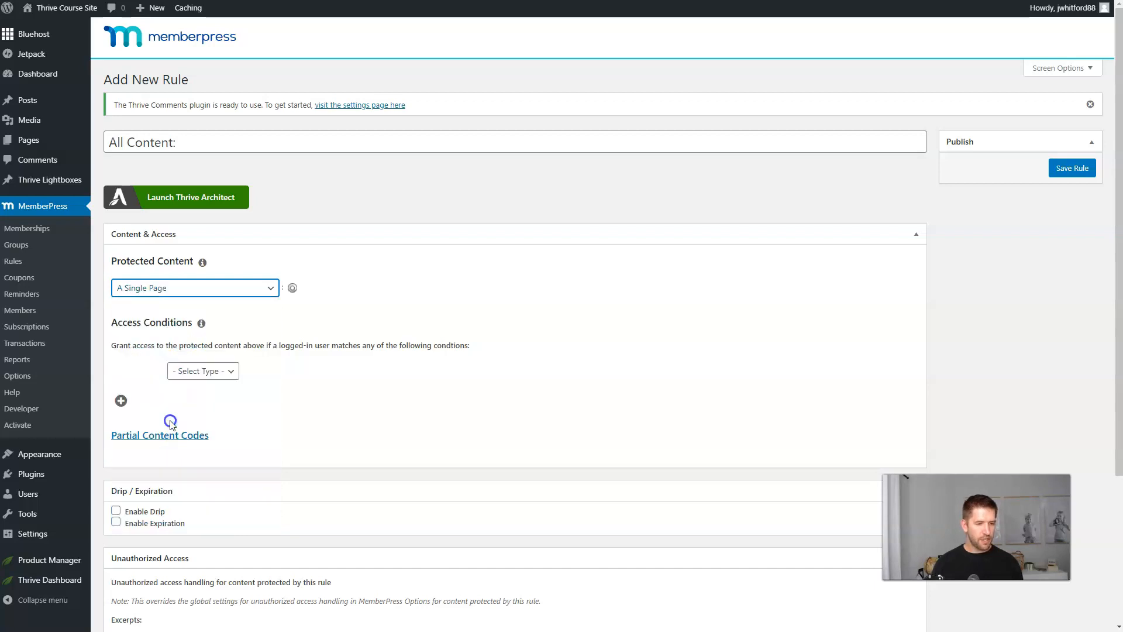
click(338, 289)
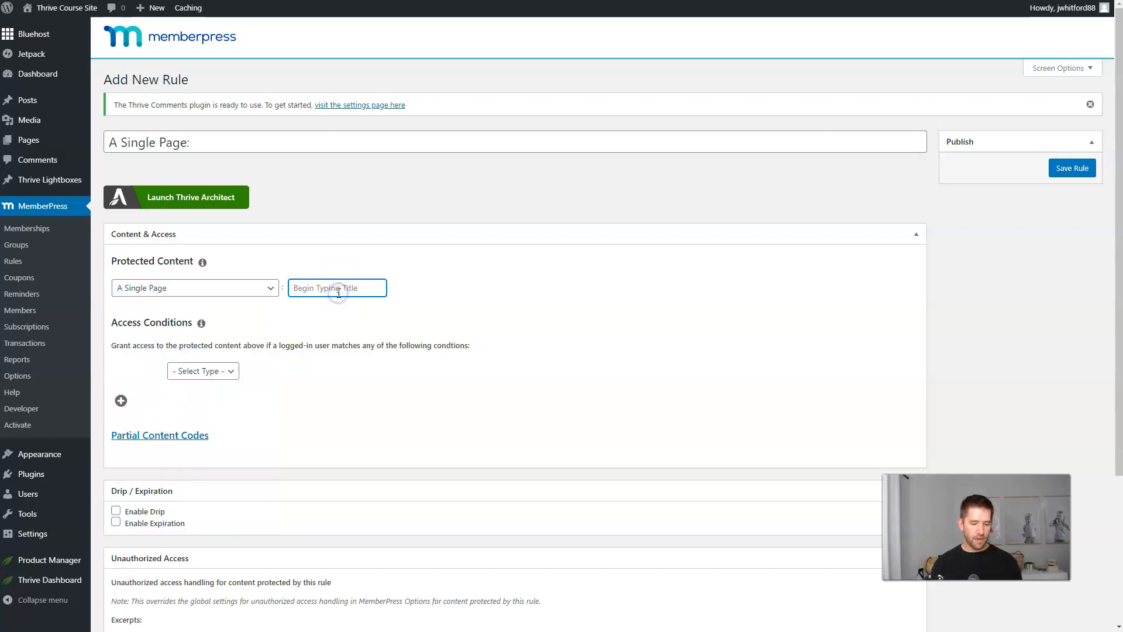
text(bump)
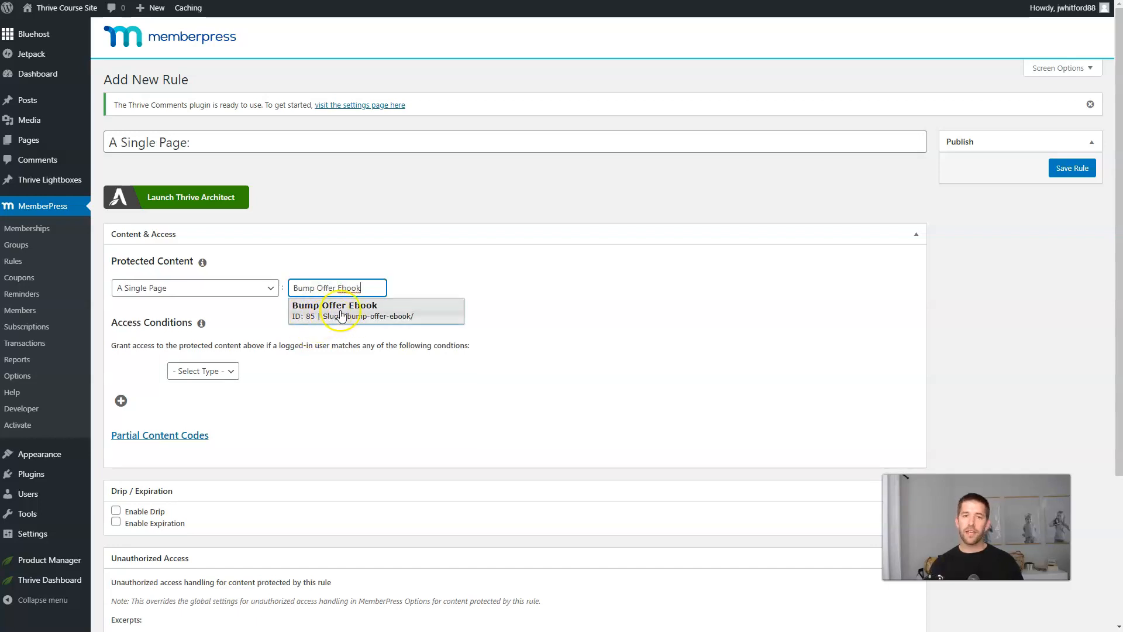
click(342, 315)
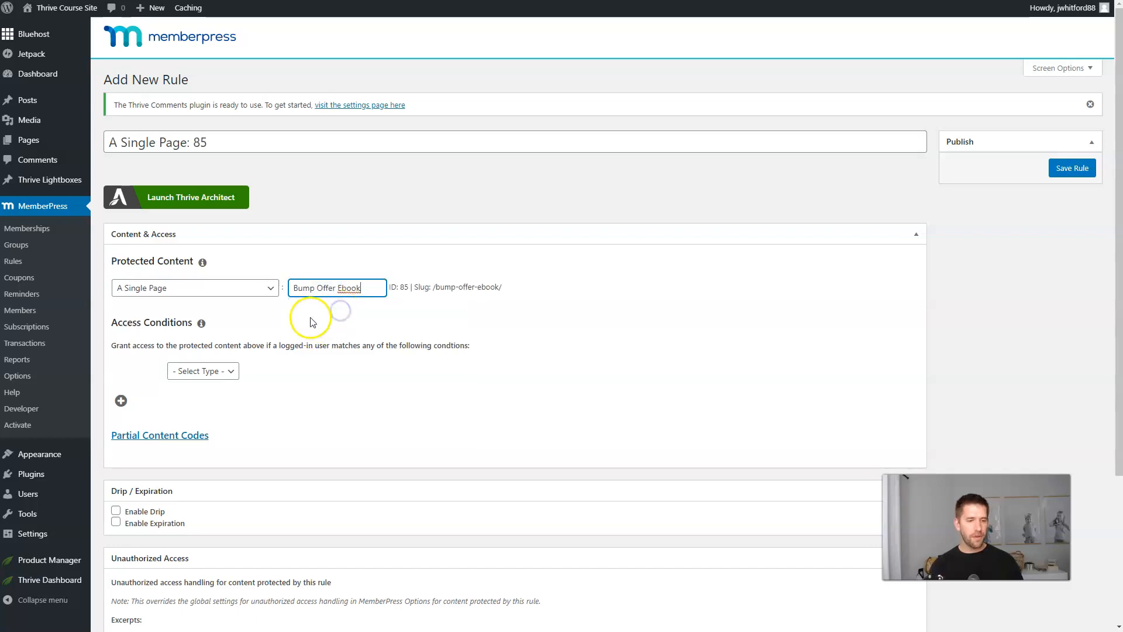
Set the access condition to Membership is Bump and save the rule.
click(222, 371)
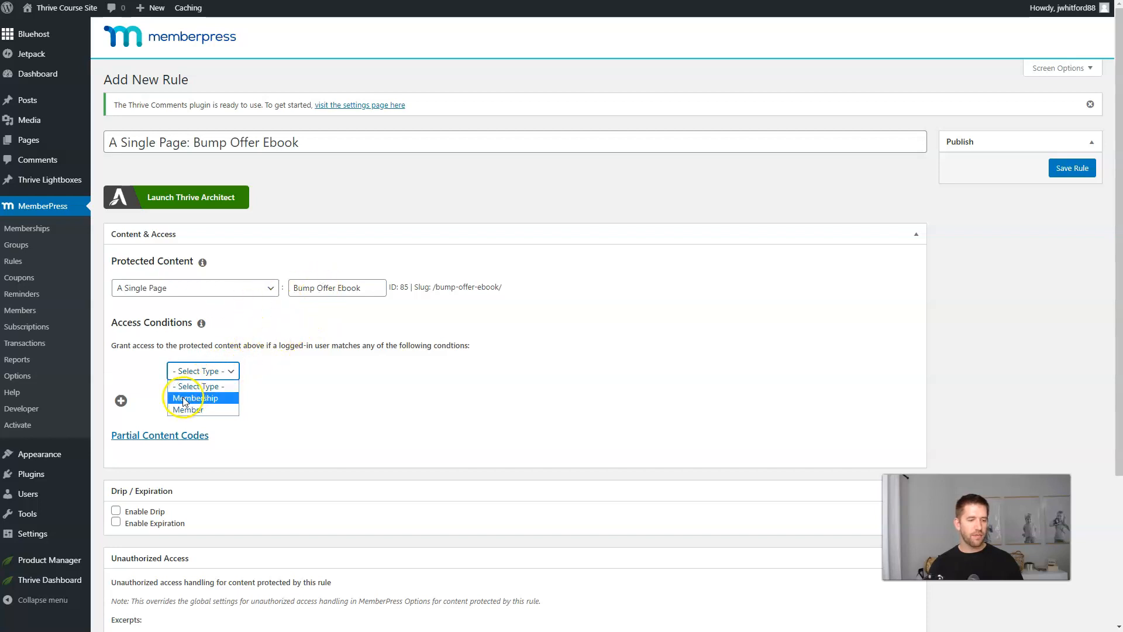
click(193, 371)
click(206, 371)
click(206, 396)
click(372, 373)
click(363, 398)
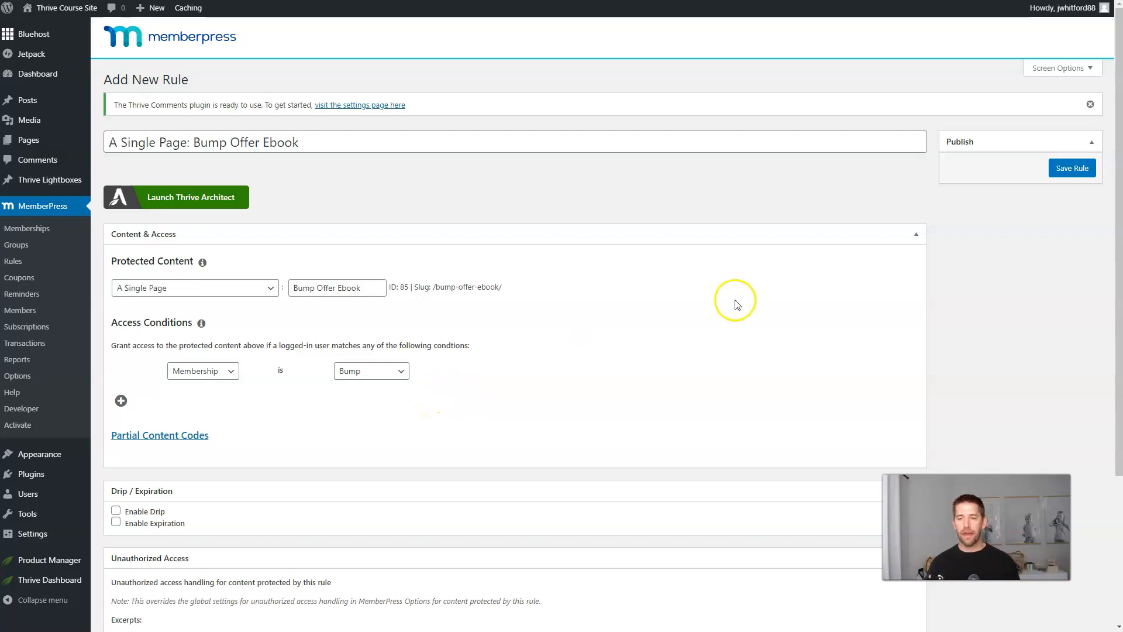
click(1072, 169)
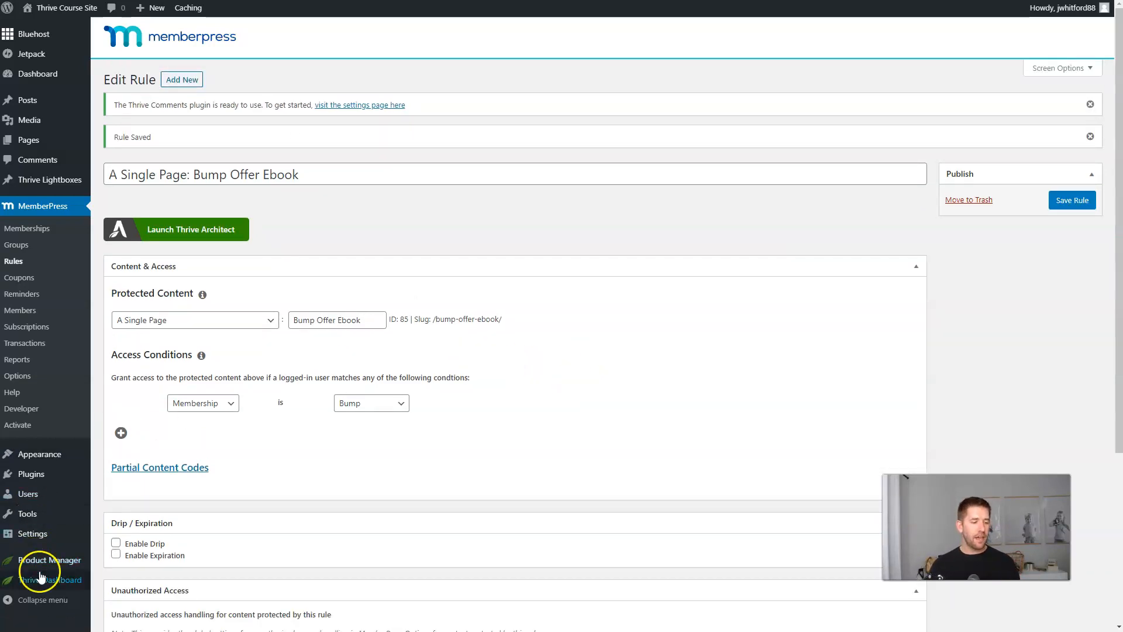
Create a new Thrive Apprentice course named Upsell with the placeholder description 'asdf'.
mouse_move(74, 580)
click(145, 535)
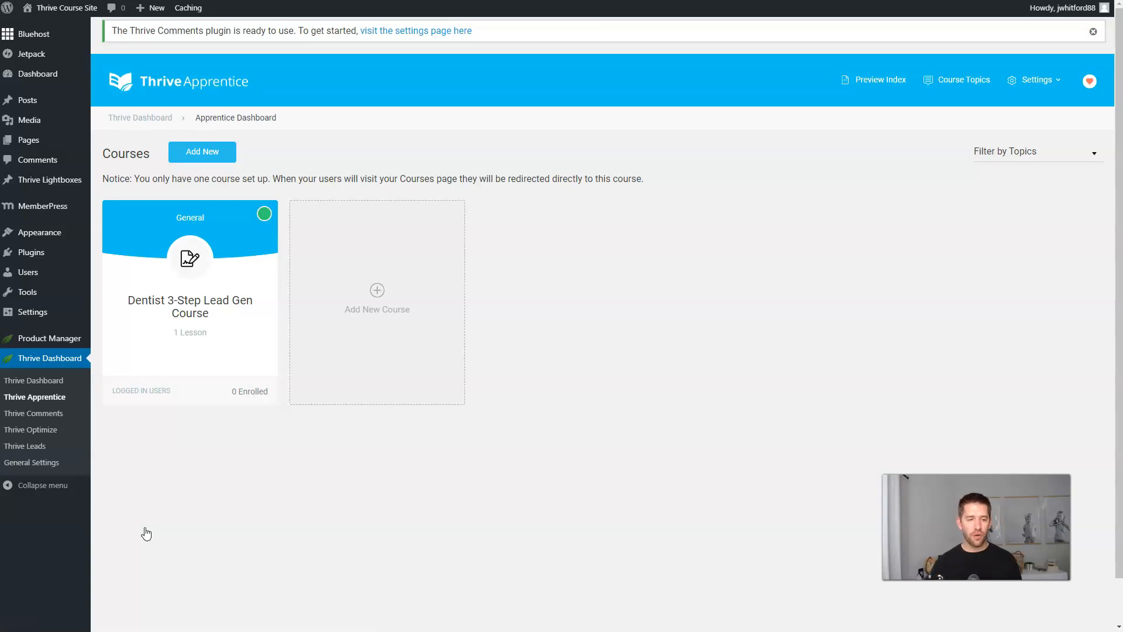
click(384, 308)
click(332, 298)
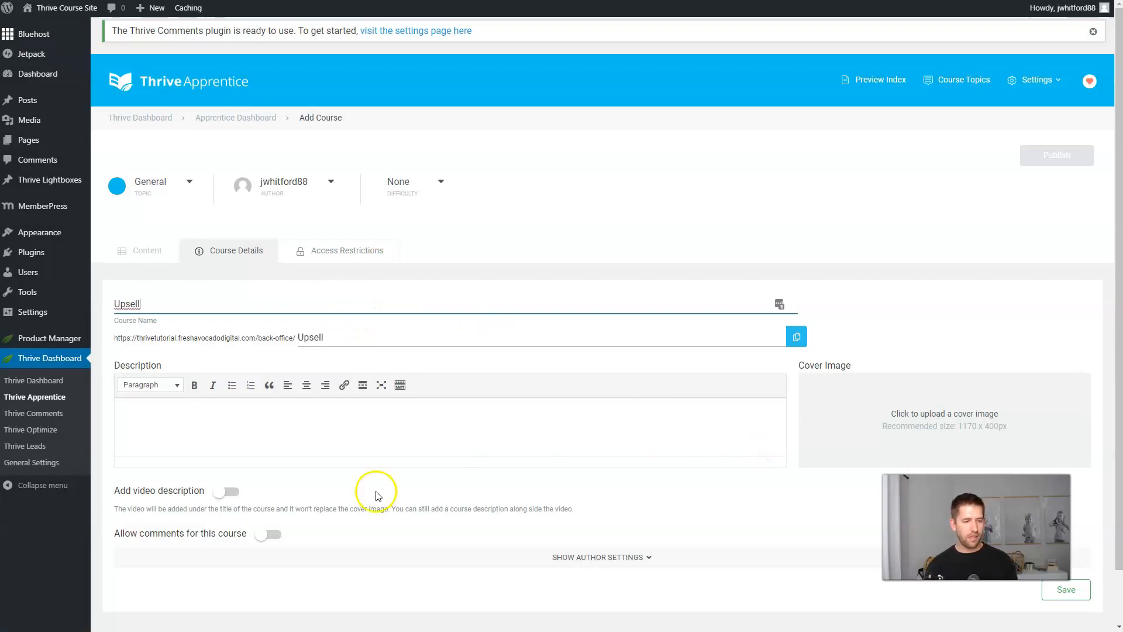
click(353, 437)
text(asdf)
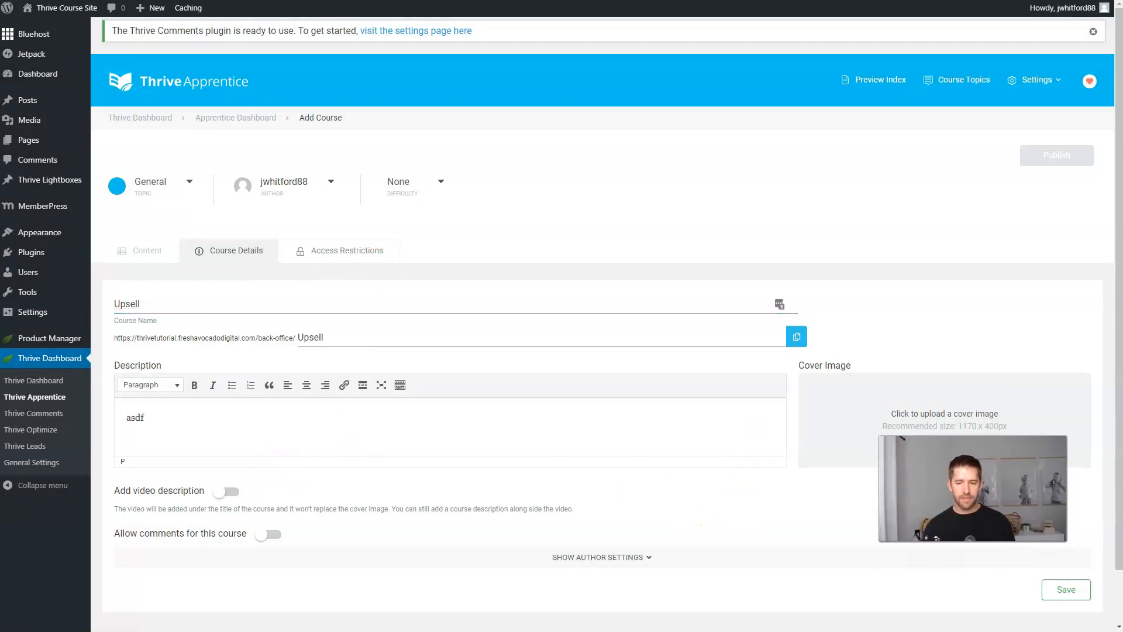
Restrict the course's access and begin a MemberPress Membership access rule.
click(346, 251)
click(206, 299)
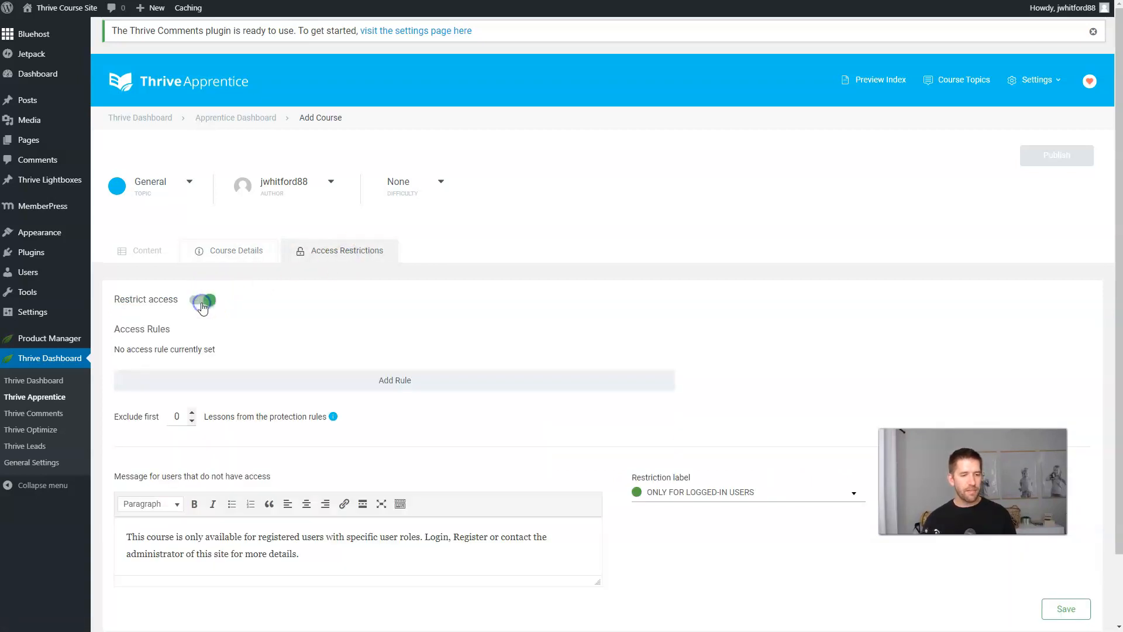
click(402, 388)
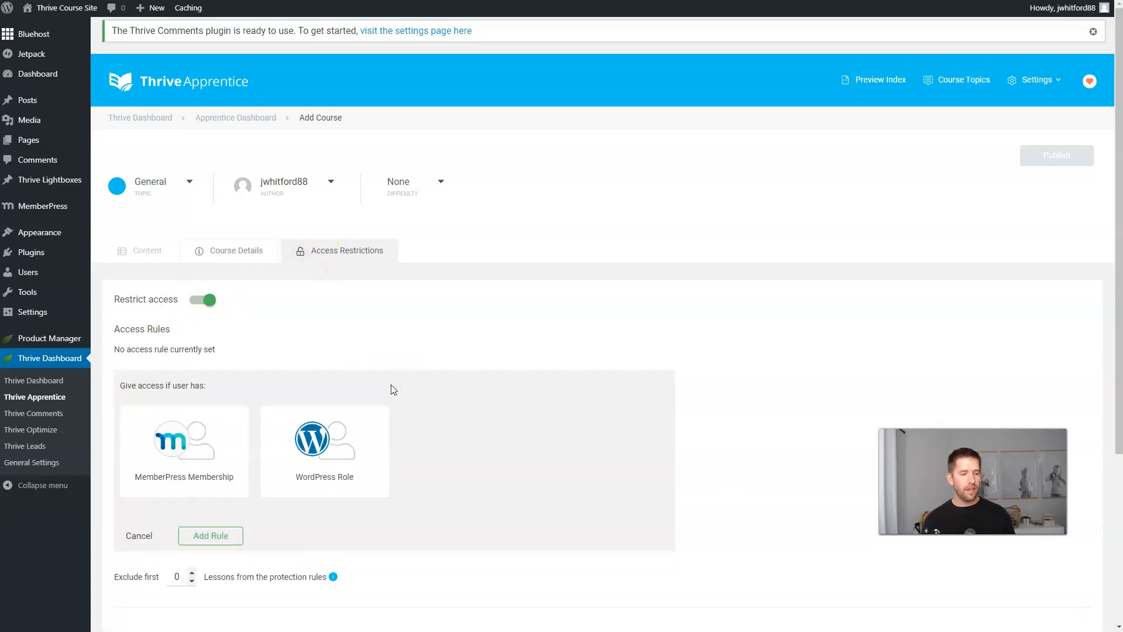
click(186, 447)
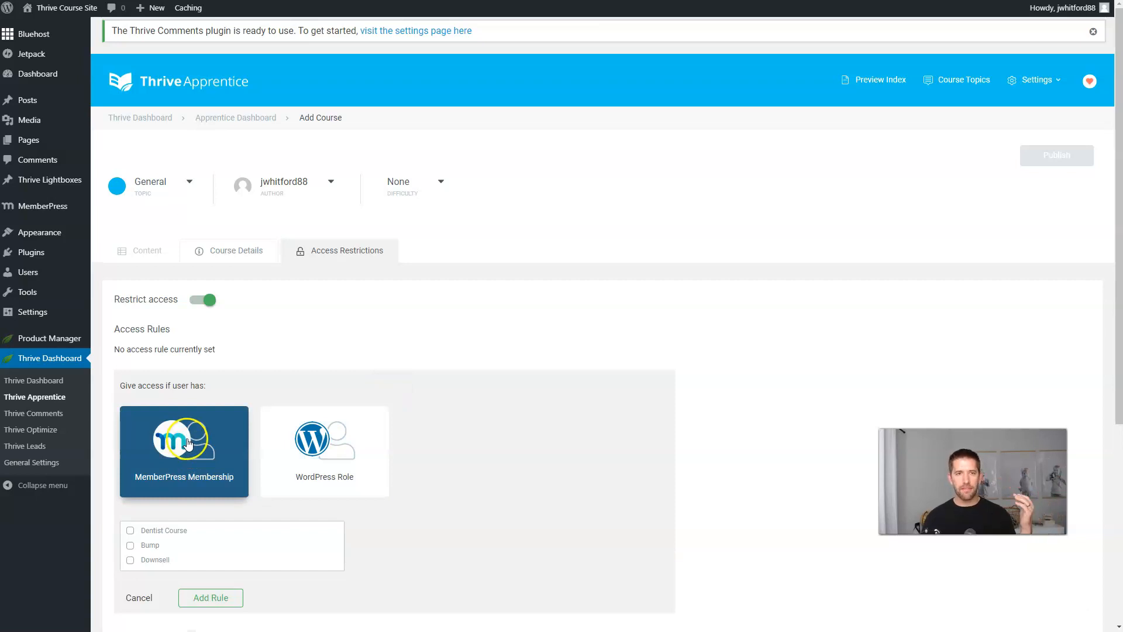
scroll(187, 443, down, 2)
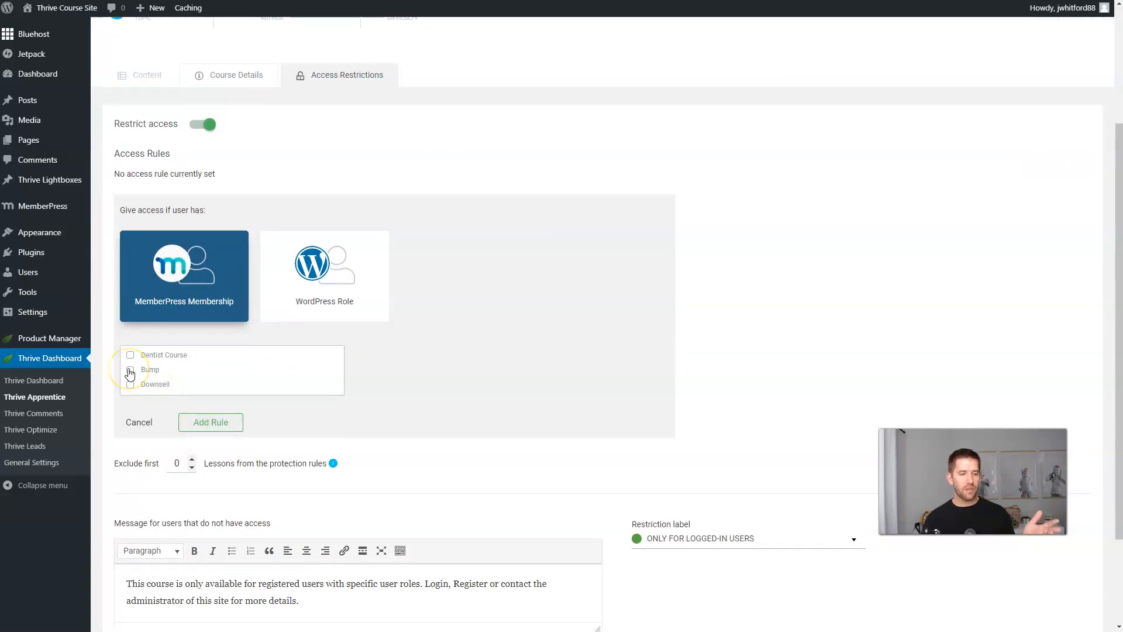
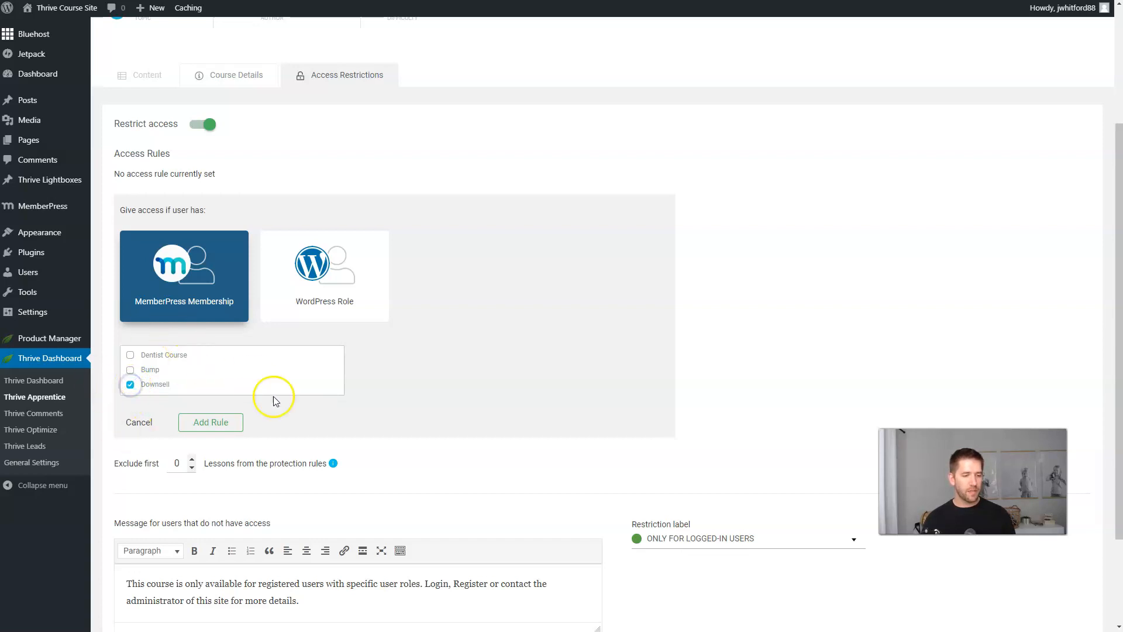
Add the Downsell MemberPress membership access rule to the Downsell course and save it.
click(226, 426)
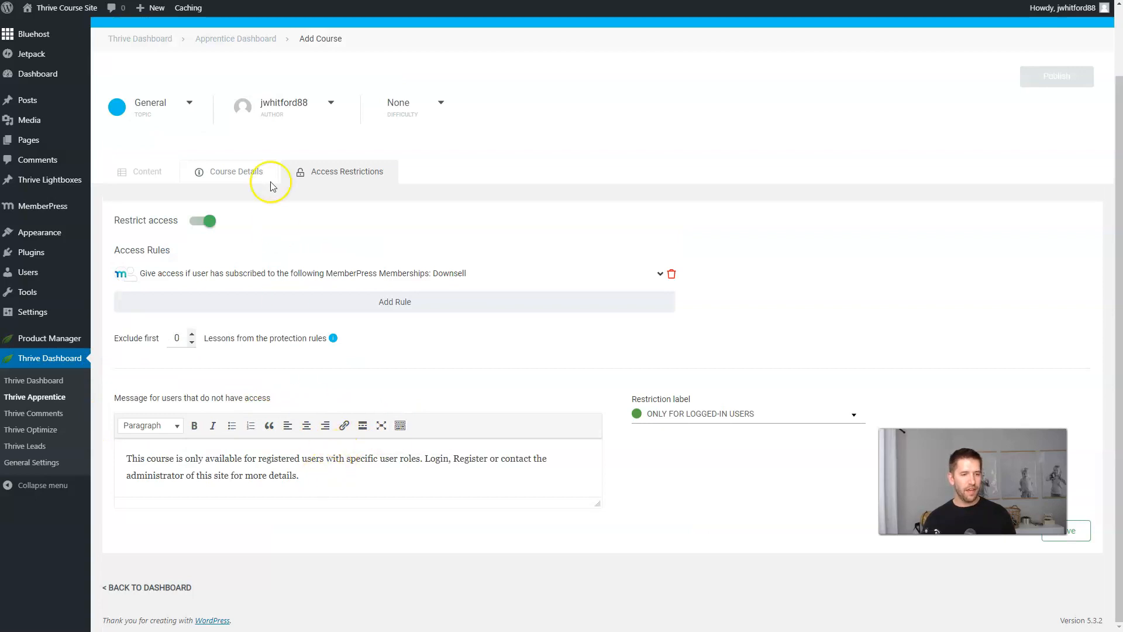
click(236, 172)
mouse_move(62, 245)
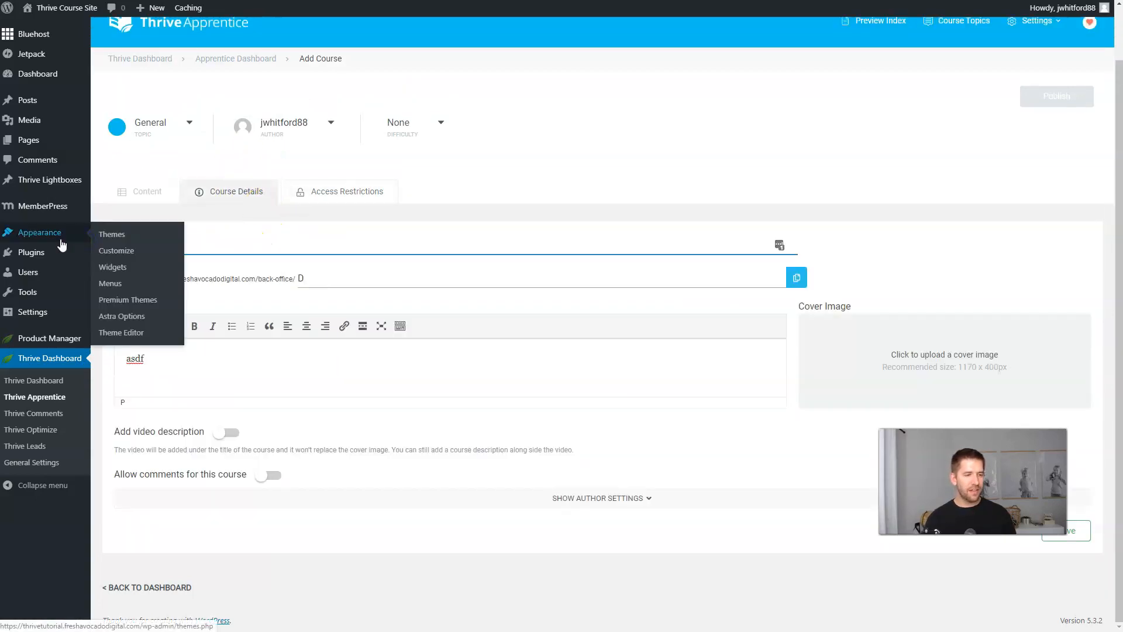
click(1065, 530)
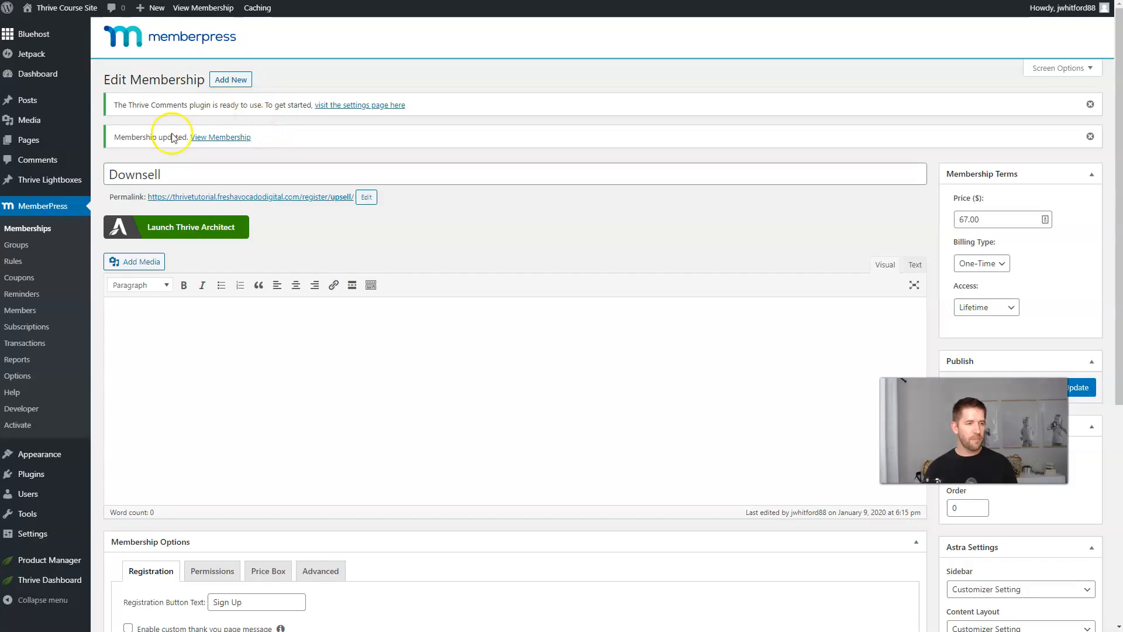
Publish a new MemberPress membership titled 'Upsell', then reopen the Downsell course details.
click(241, 83)
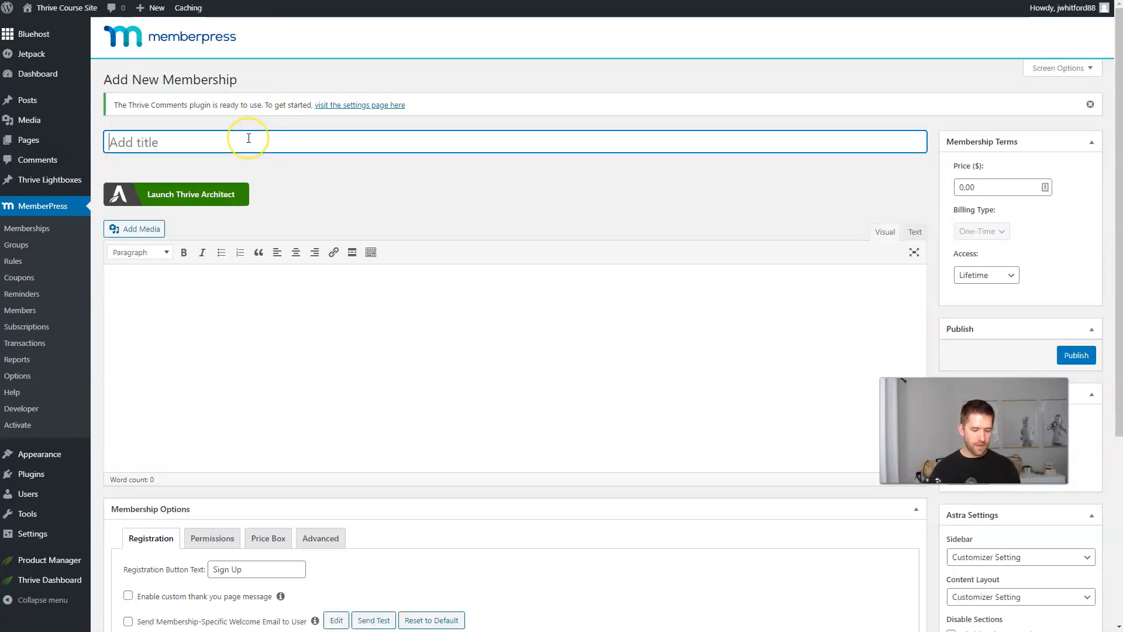
text(Upsell)
key(Return)
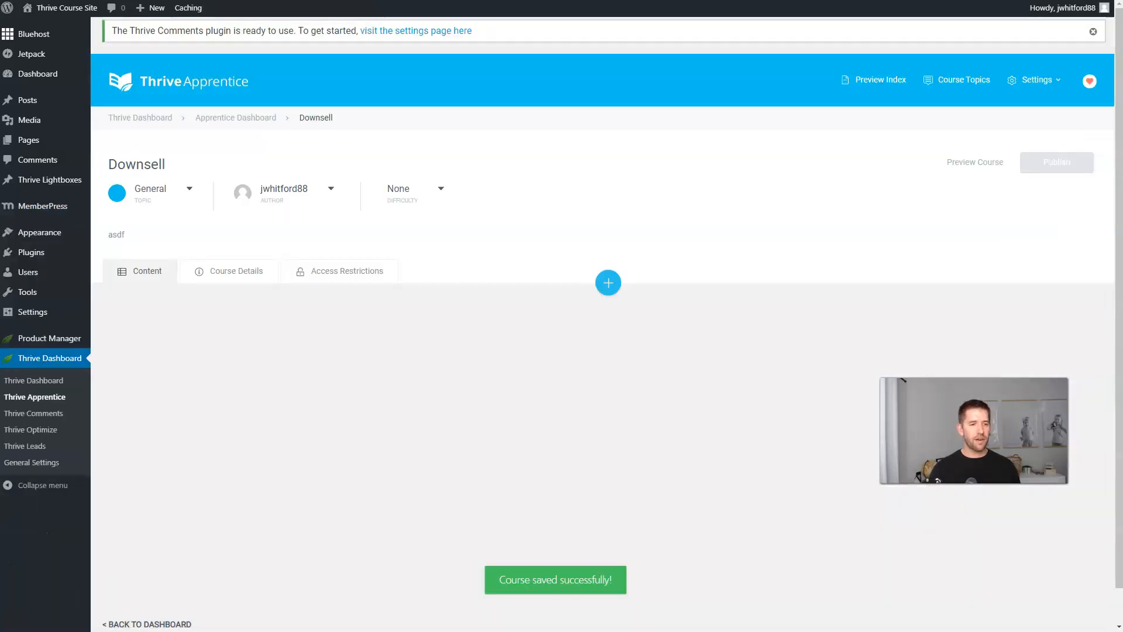
click(294, 187)
click(250, 271)
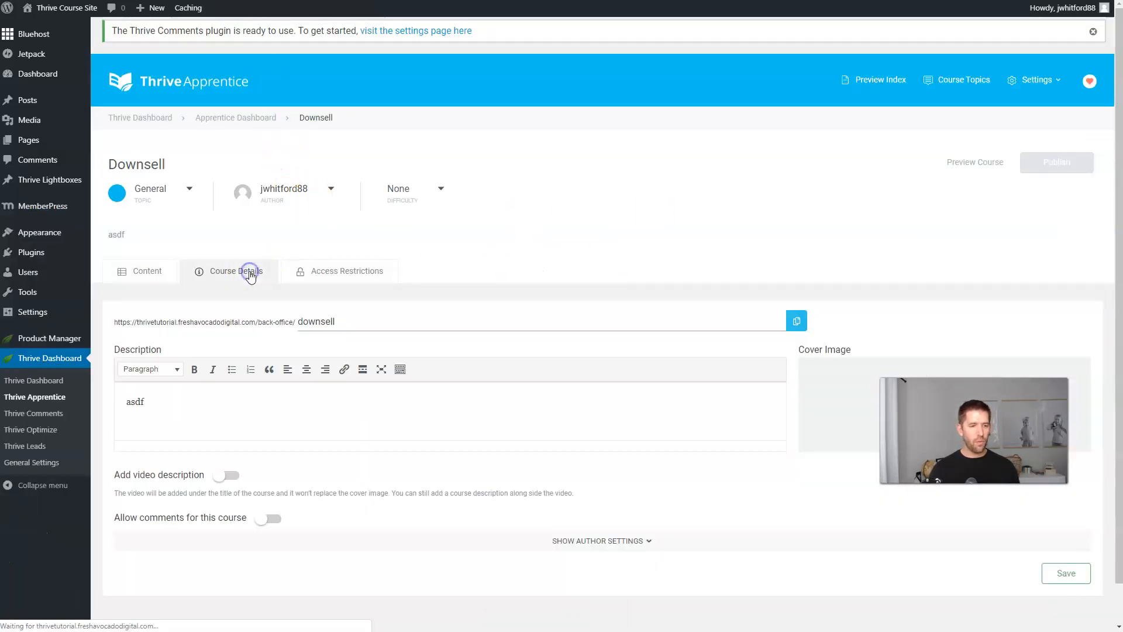
Add a Downsell Lesson to the course content and publish it.
click(140, 267)
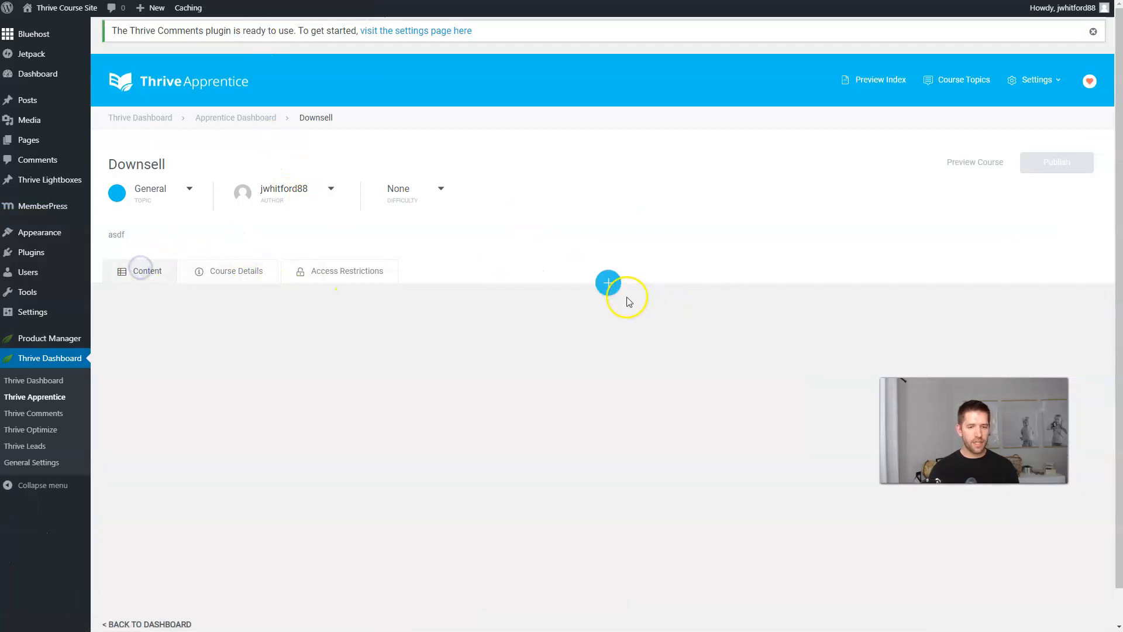
click(606, 287)
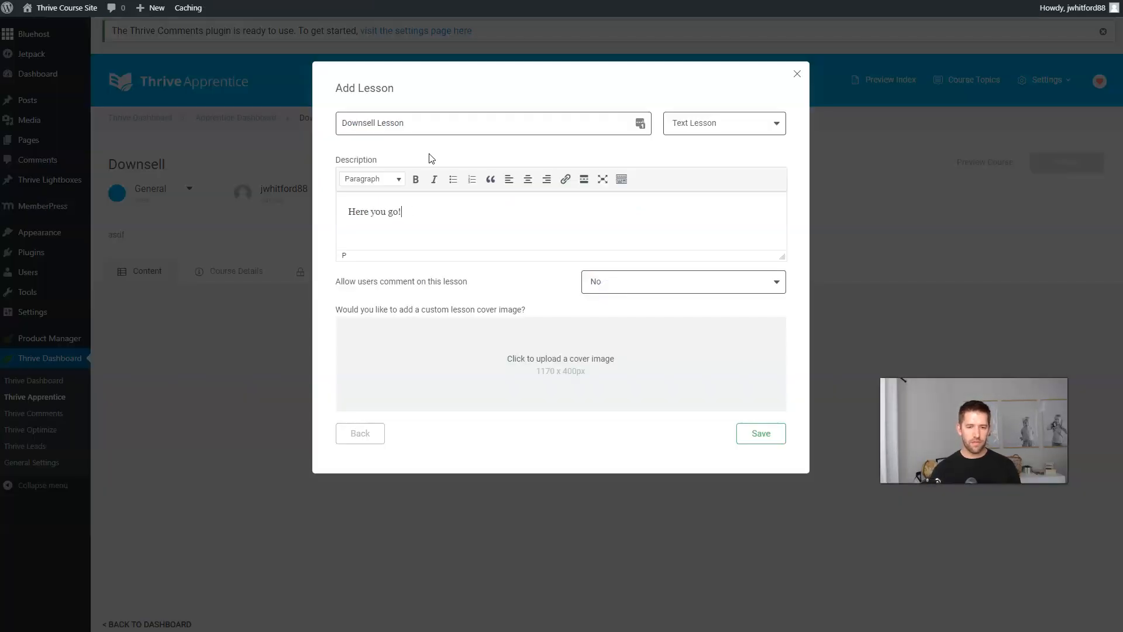
click(776, 439)
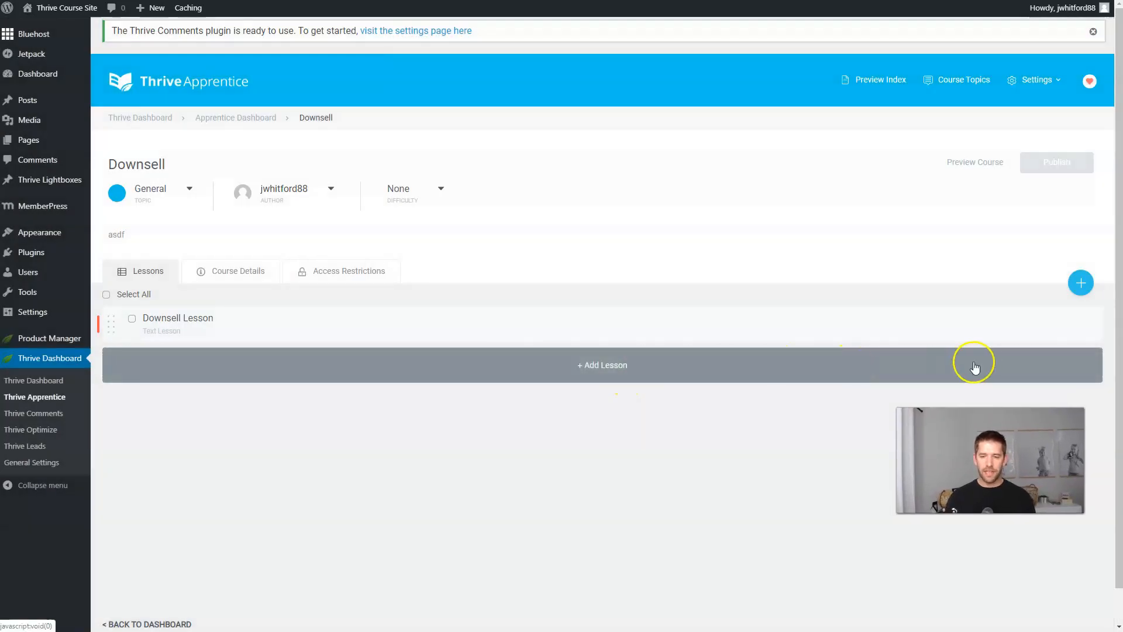
mouse_move(954, 336)
click(1047, 326)
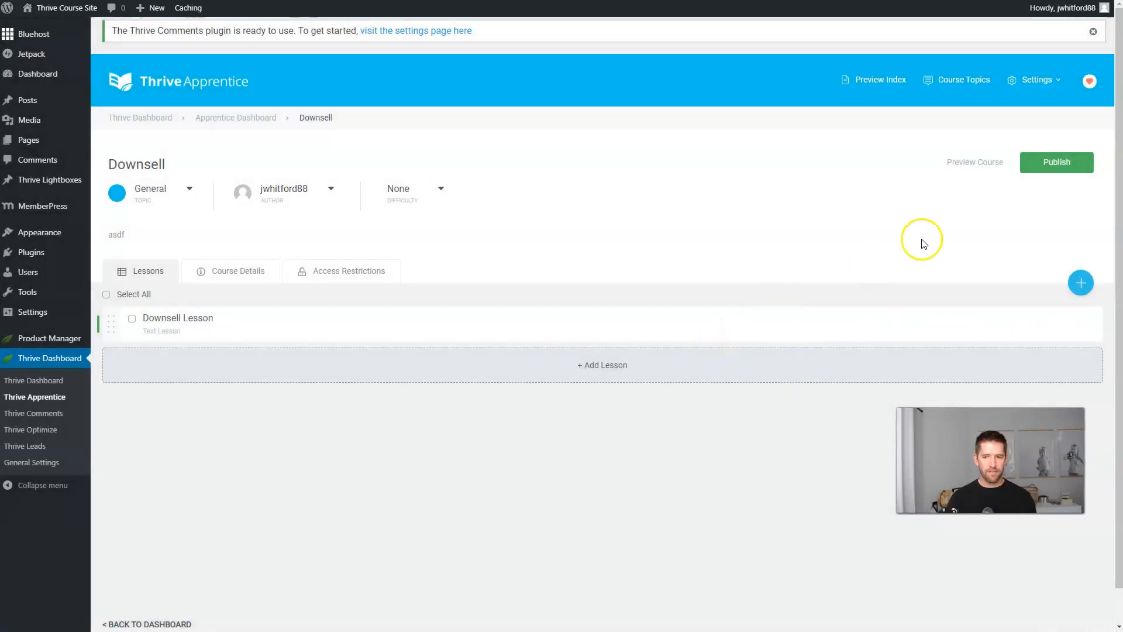
Publish the Downsell course and check it on the course index preview.
click(1056, 162)
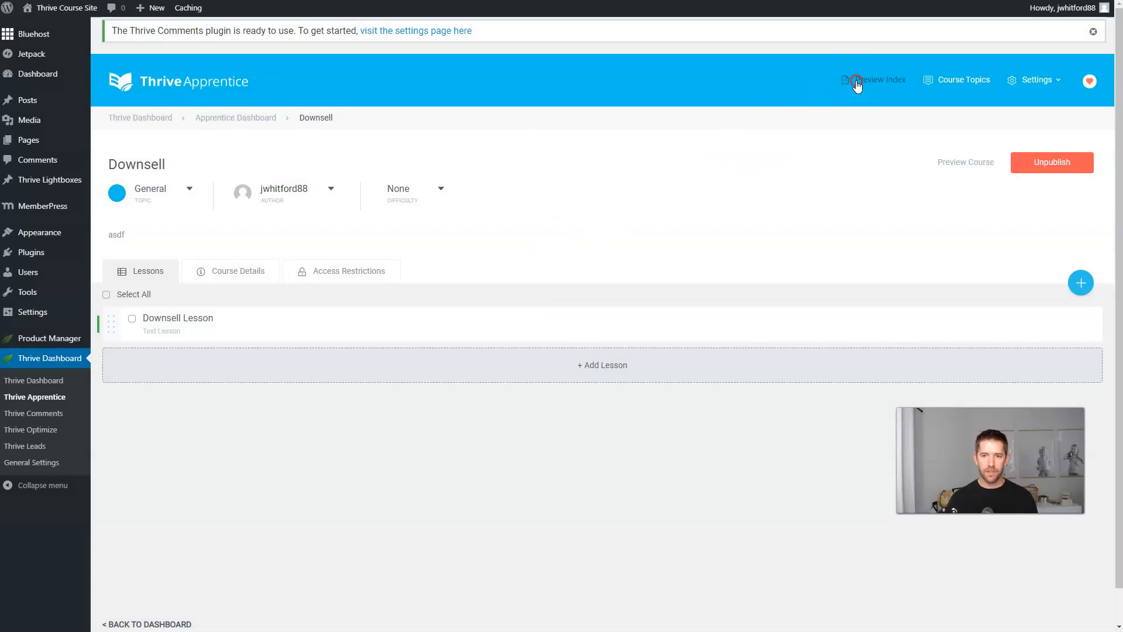
right_click(853, 80)
click(862, 88)
click(458, 36)
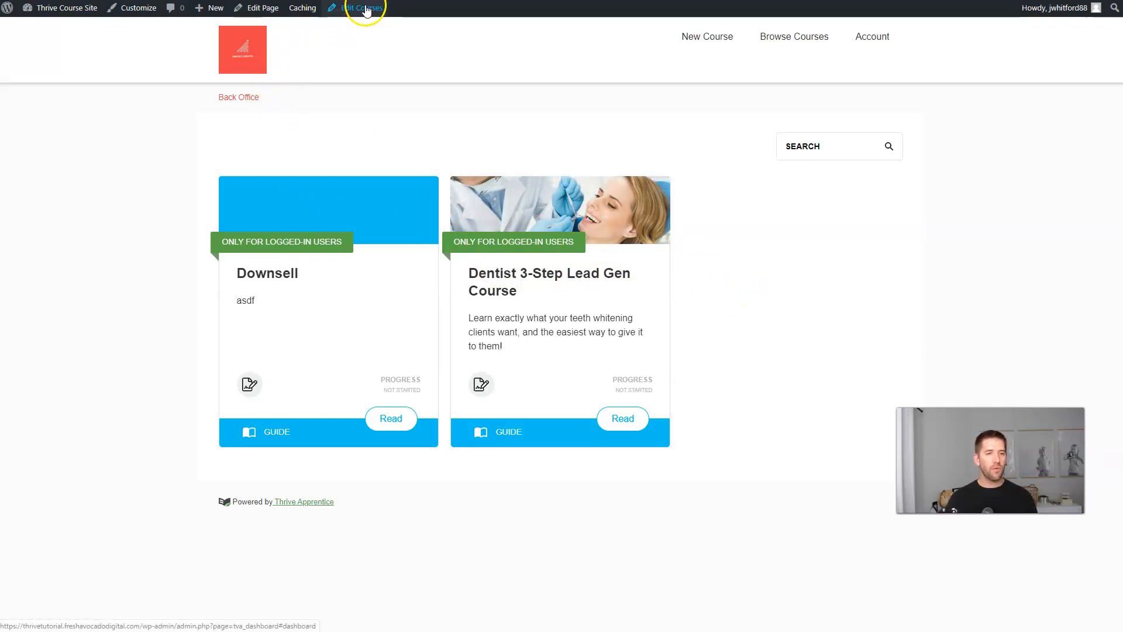
click(667, 247)
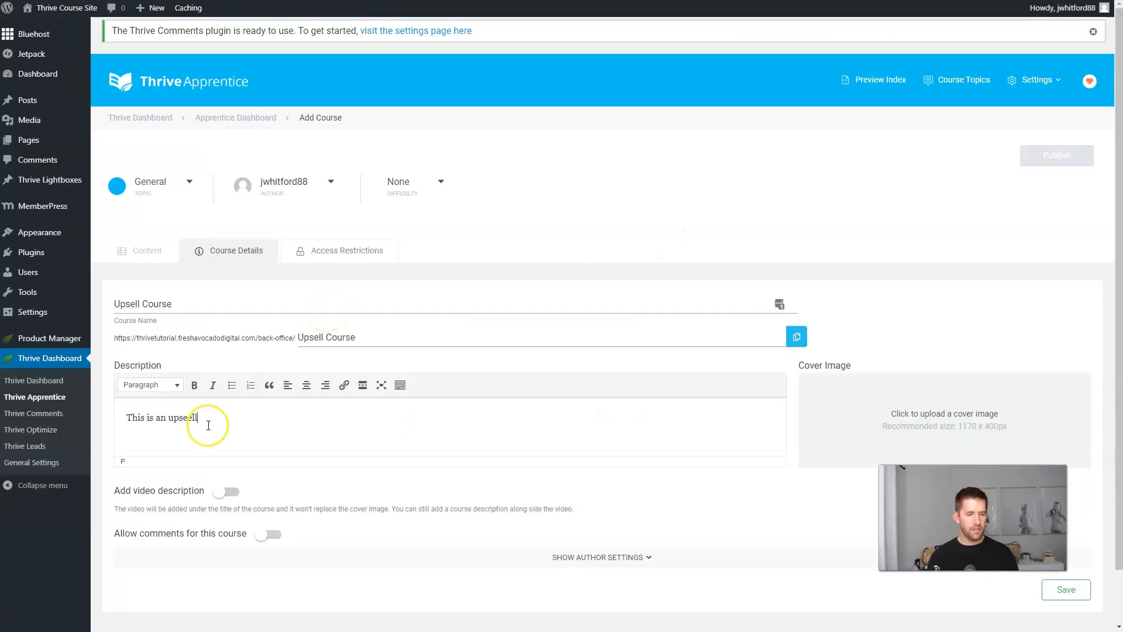
Restrict the new Upsell Course to the Upsell MemberPress membership and save it.
click(209, 425)
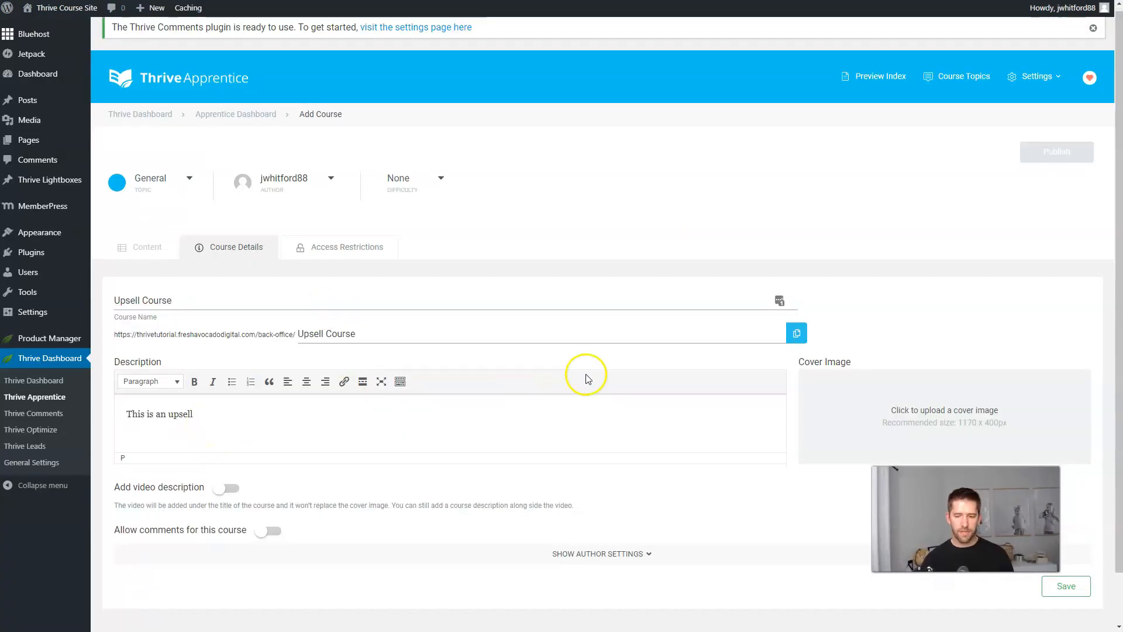
scroll(521, 371, down, 1)
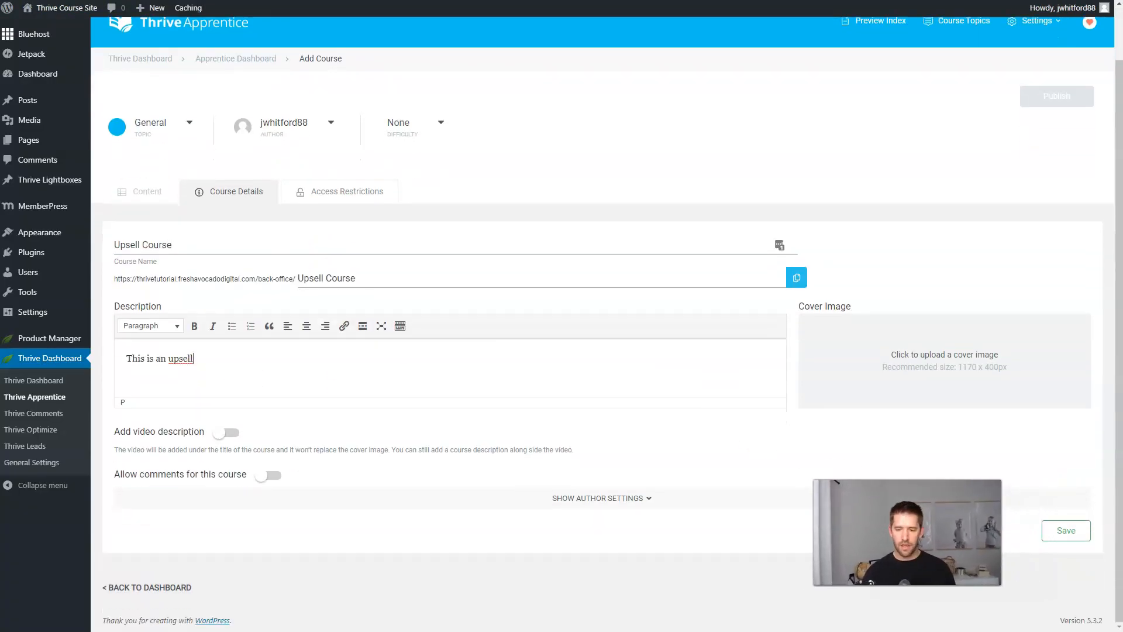
click(354, 193)
click(202, 264)
click(381, 321)
click(209, 389)
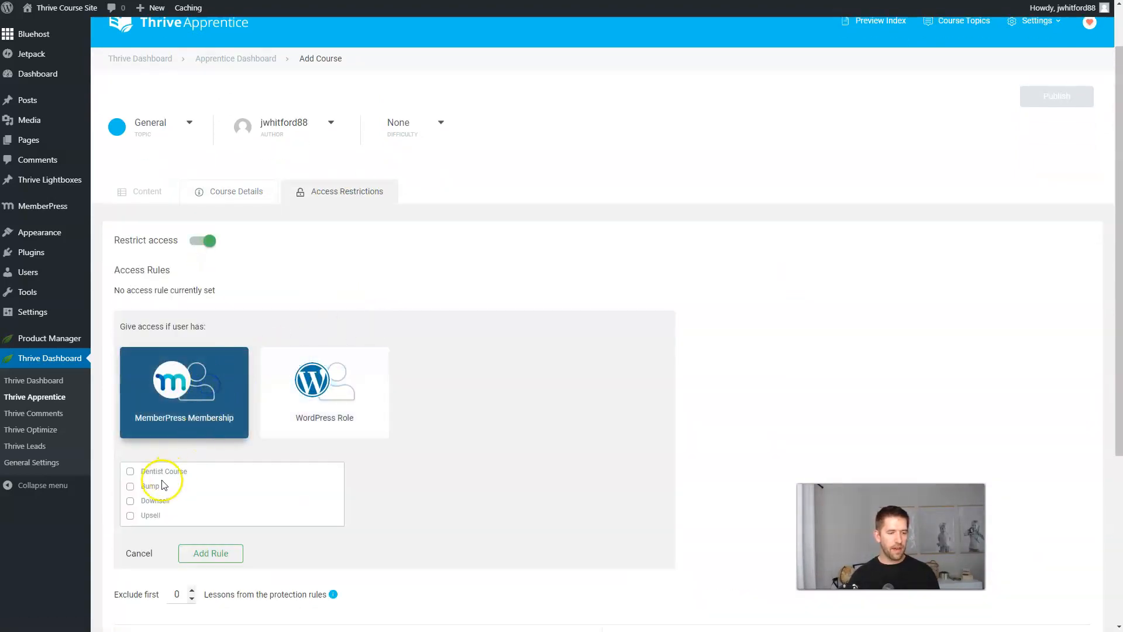
click(130, 517)
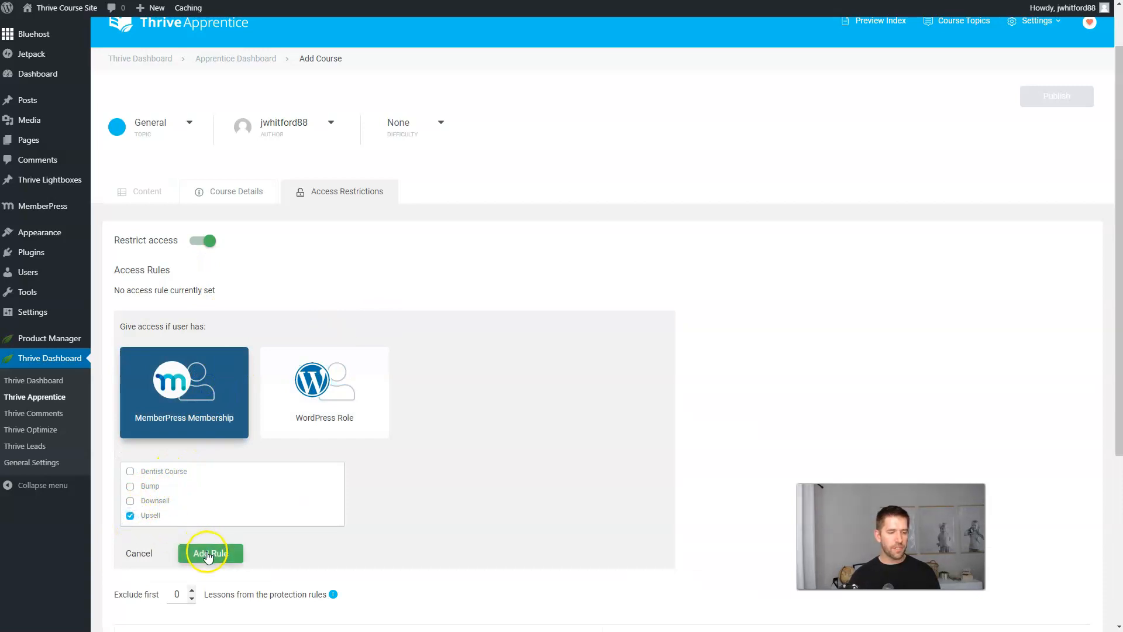
click(209, 553)
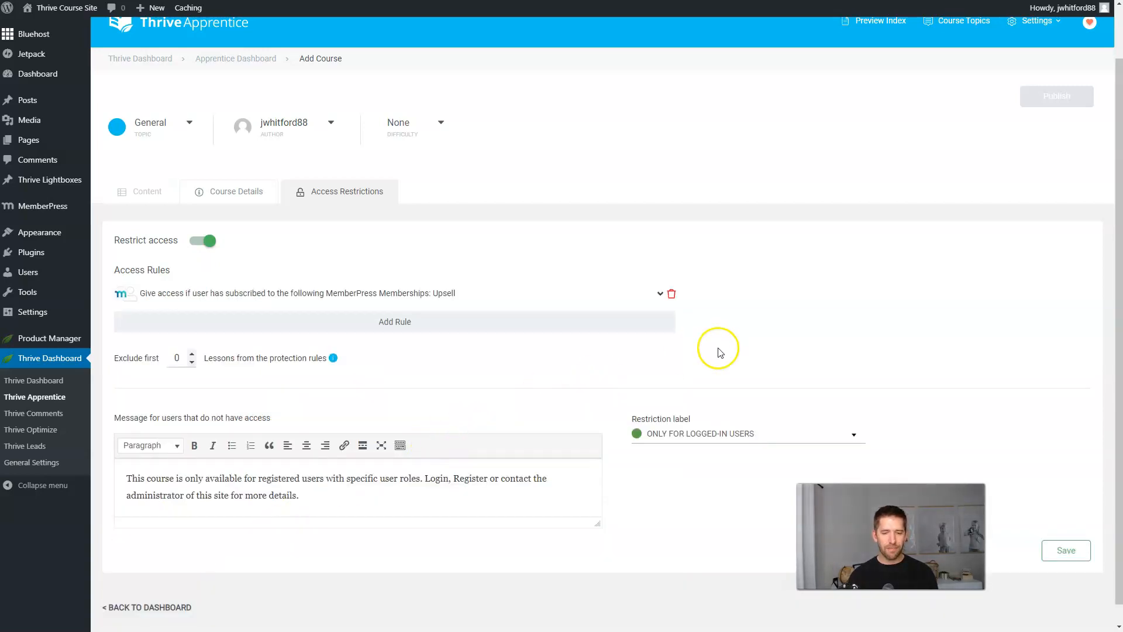
scroll(875, 436, down, 1)
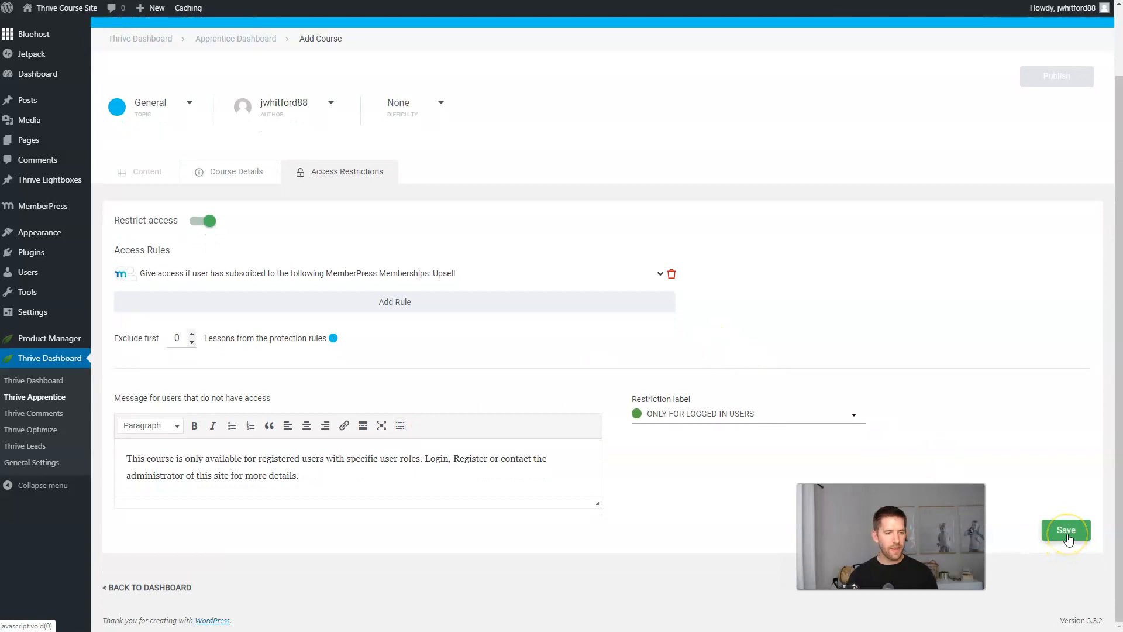
click(1066, 531)
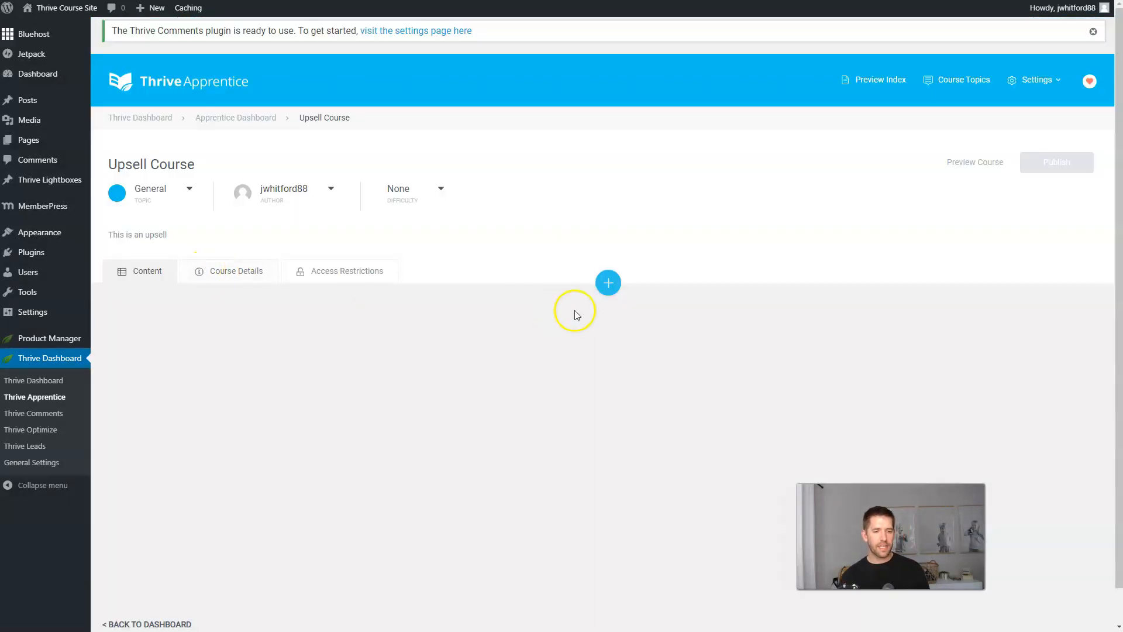
Add chapters 'Chapter 1' and 'Chapter 2' with an 'Intro to the course' lesson under Chapter 1.
click(608, 283)
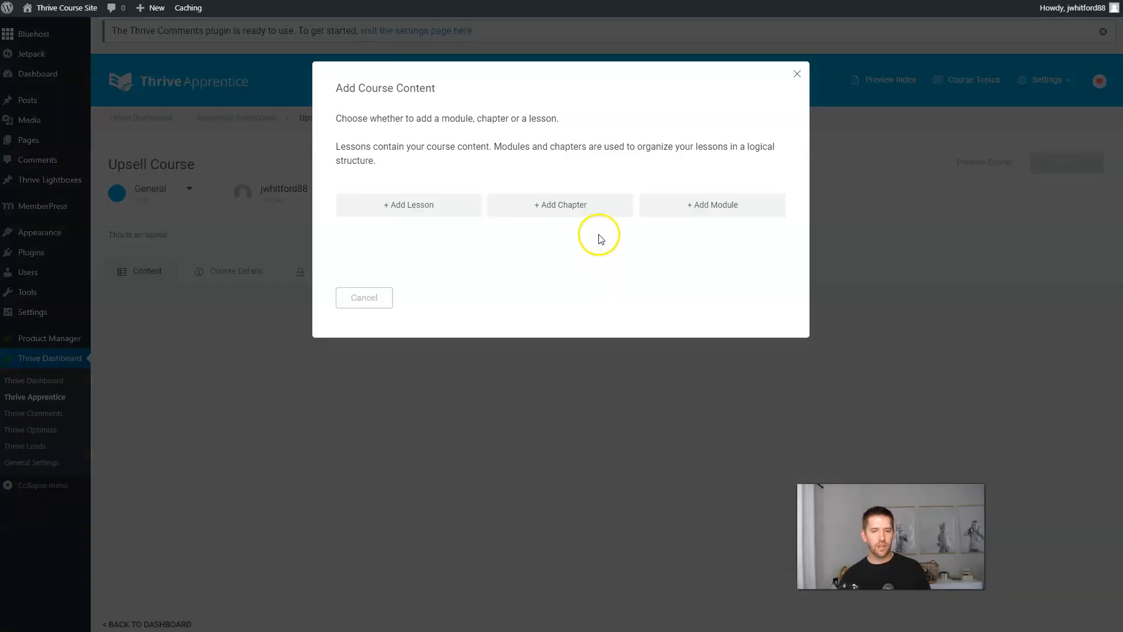
click(591, 209)
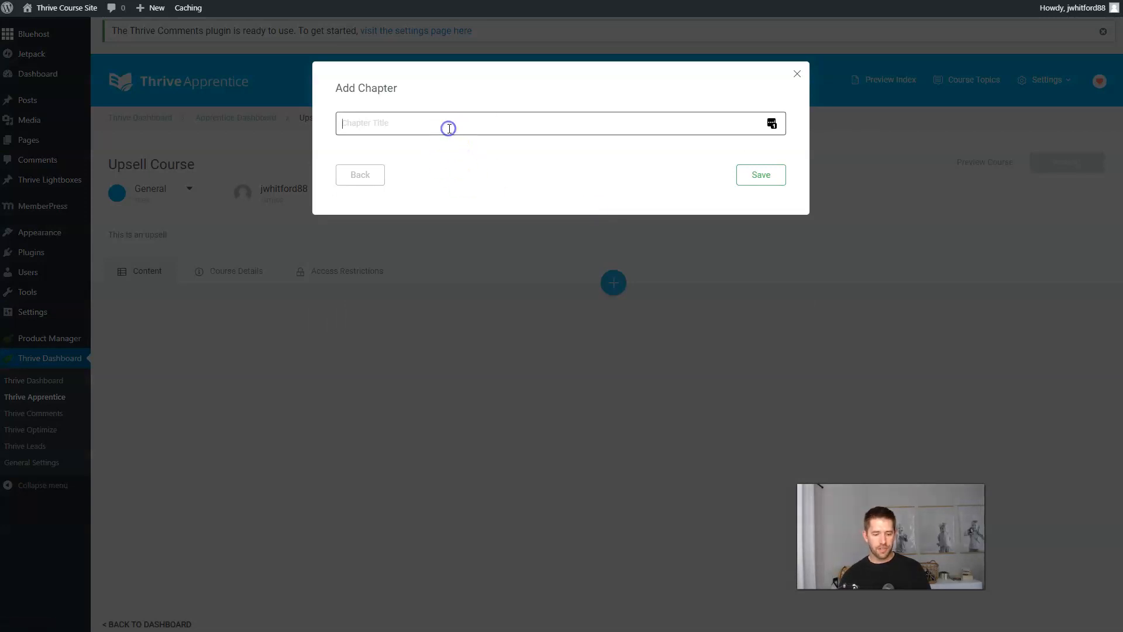
text(Chapter 1)
key(Return)
click(614, 432)
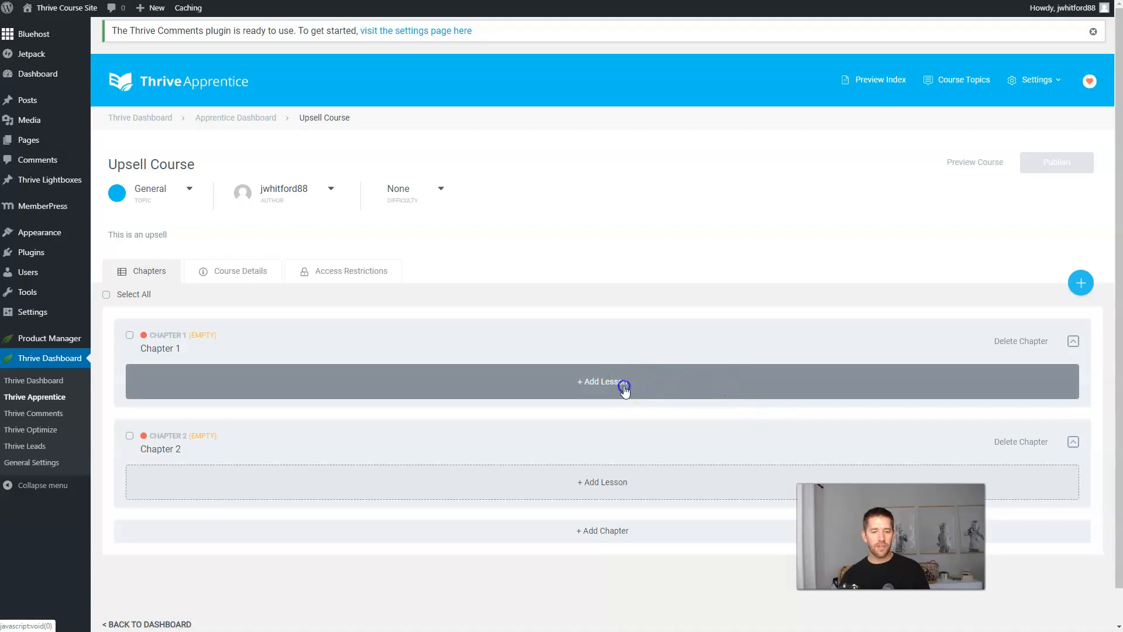
click(624, 388)
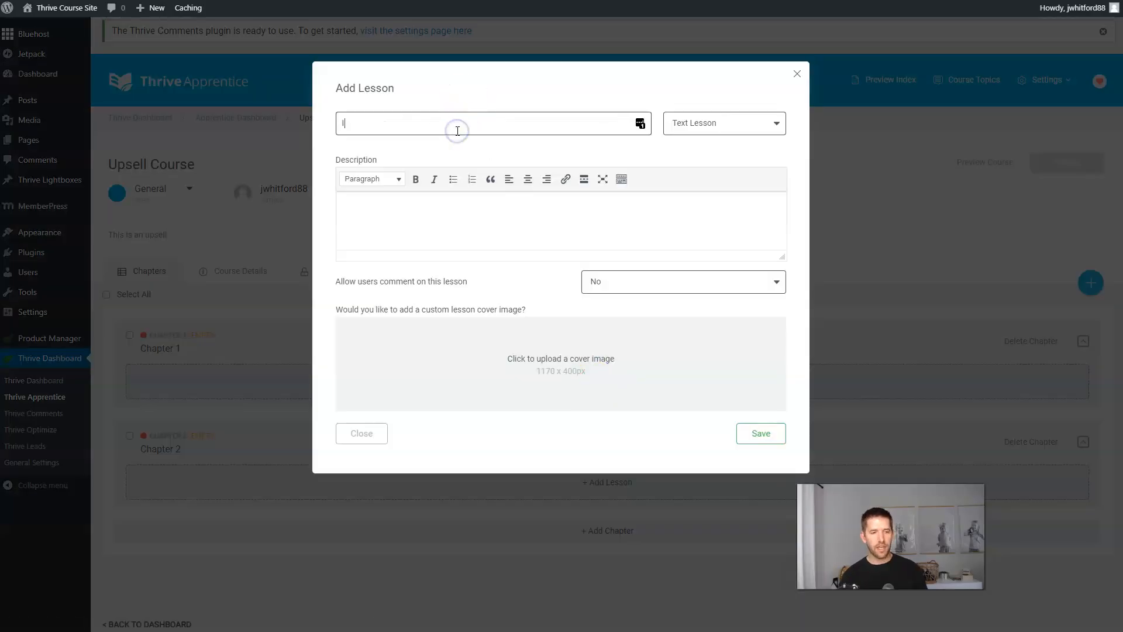
text(Intro to the cours)
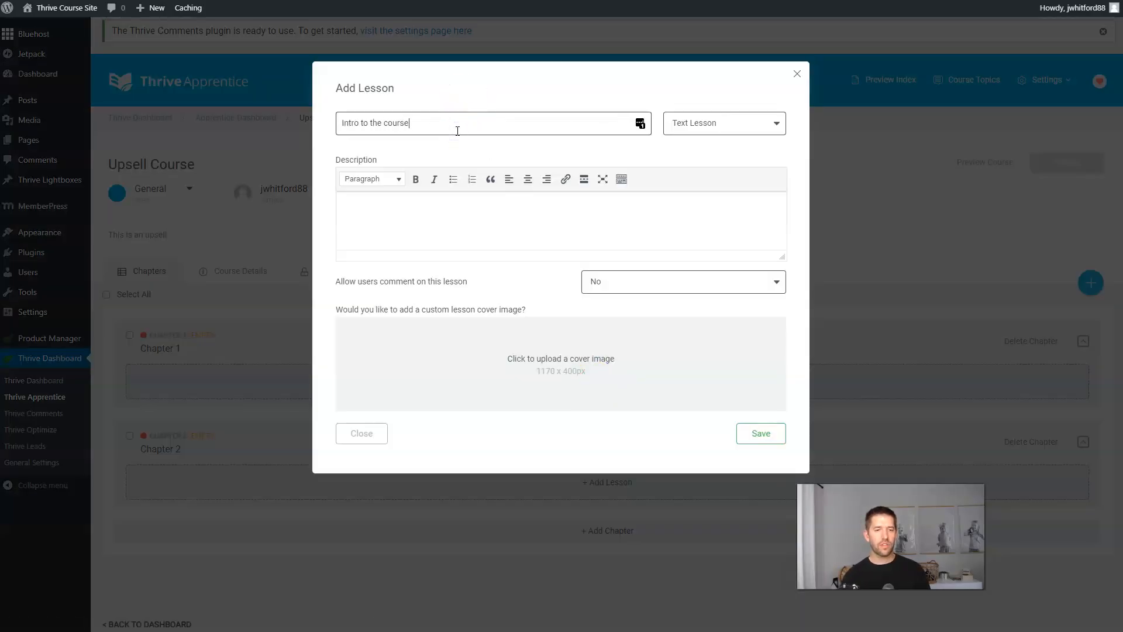
text(e)
key(Return)
click(935, 389)
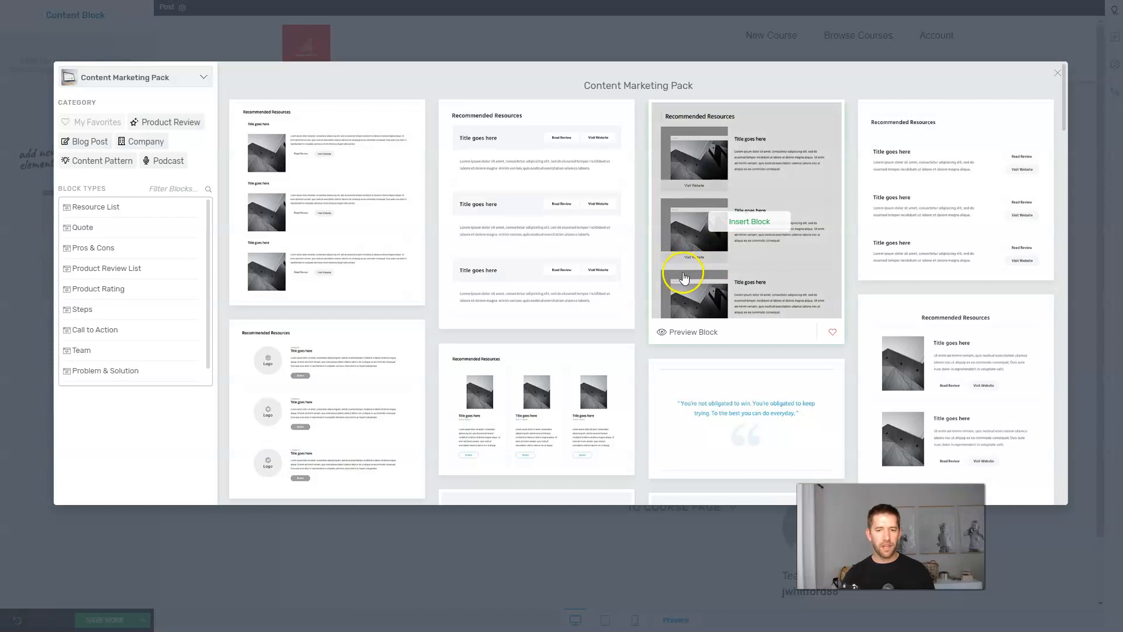
Insert the dark quote template and the List of Steps 02 block into the lesson.
scroll(573, 292, down, 15)
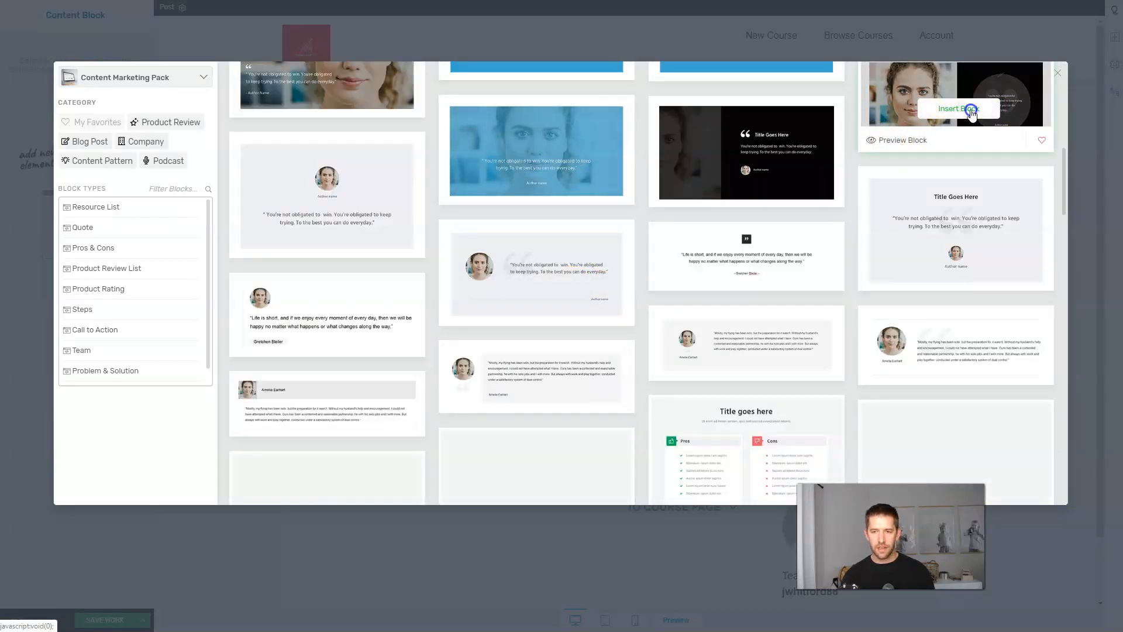
click(970, 108)
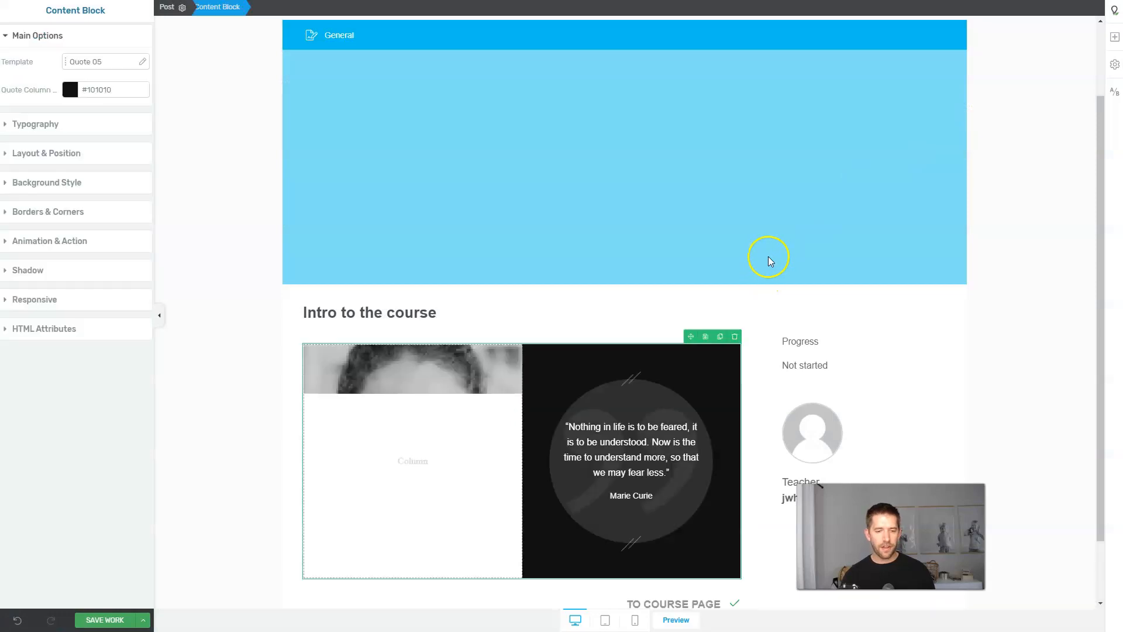
scroll(771, 248, down, 1)
click(1113, 38)
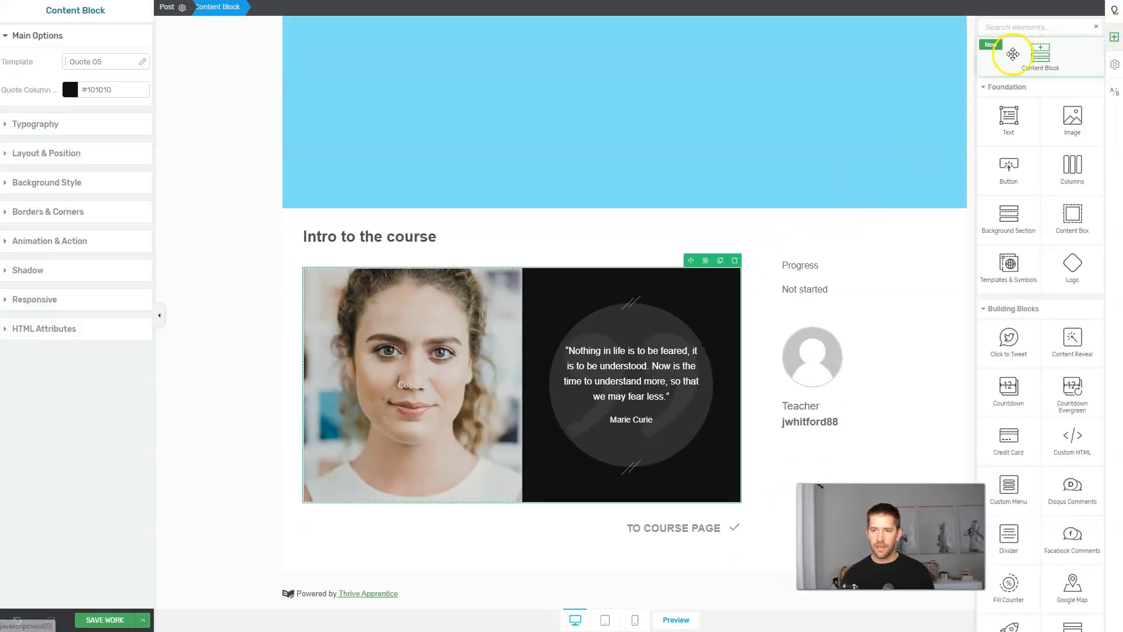
click(1014, 48)
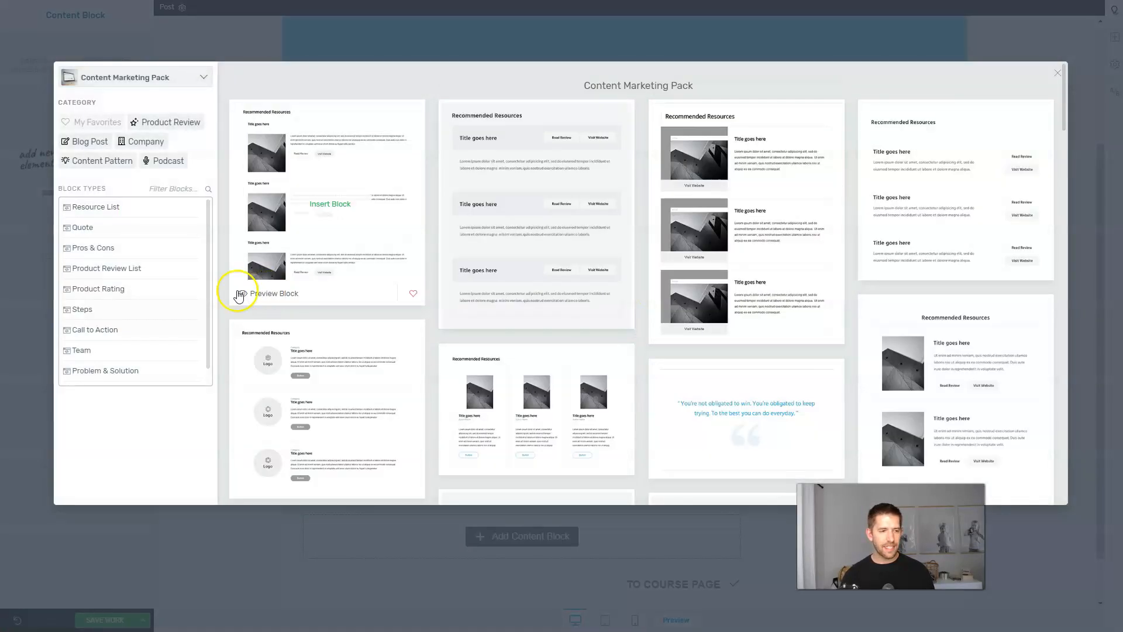
click(82, 309)
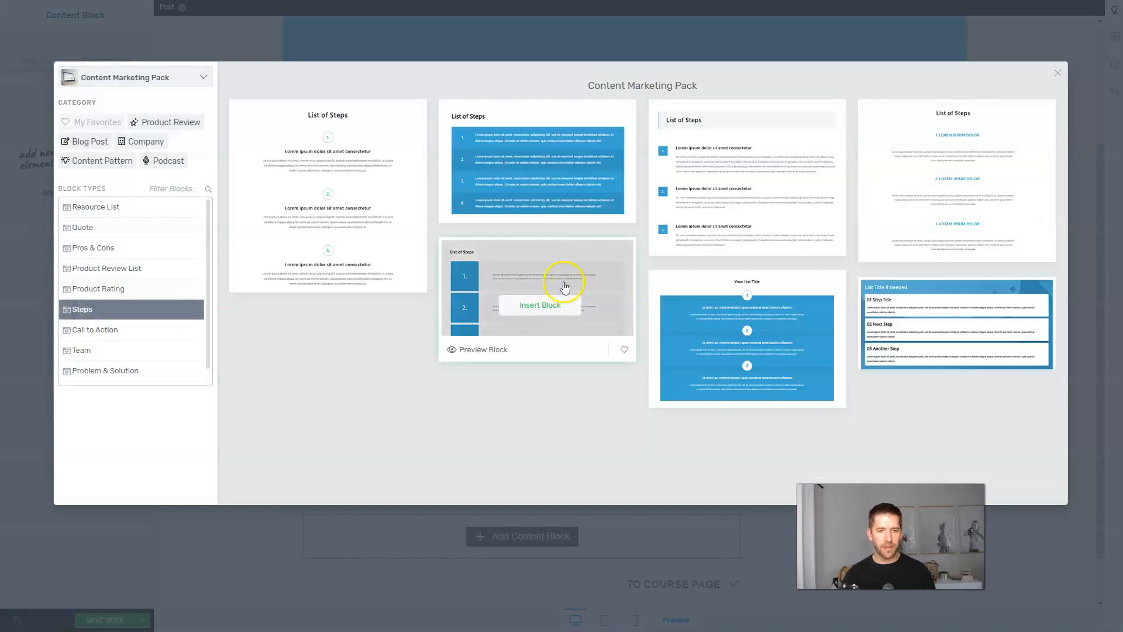
click(480, 211)
click(538, 169)
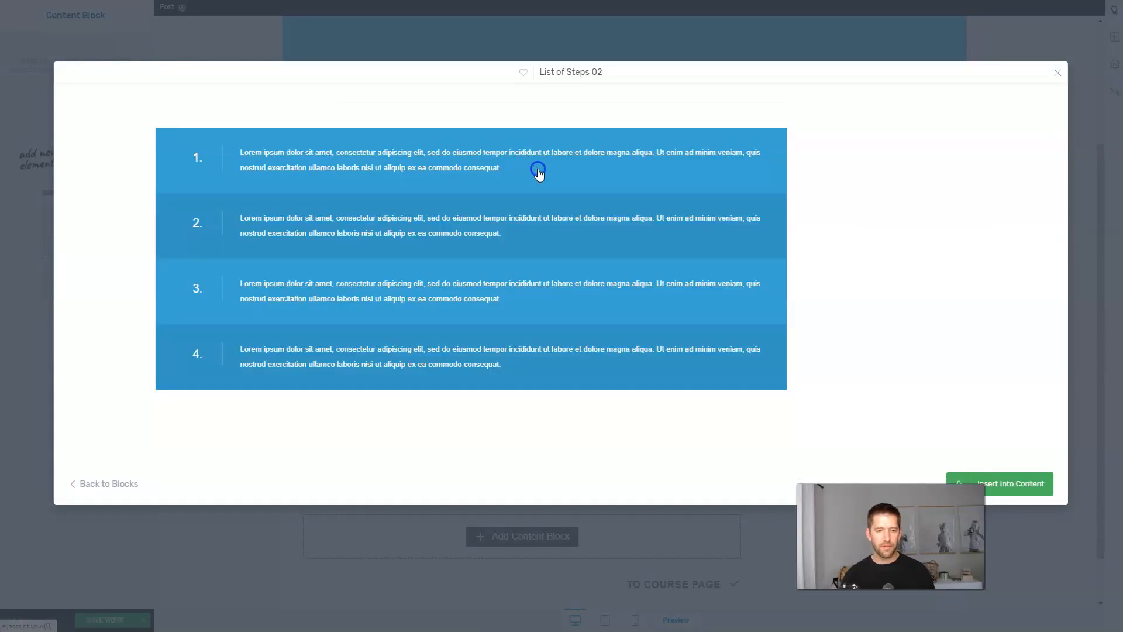
click(1012, 484)
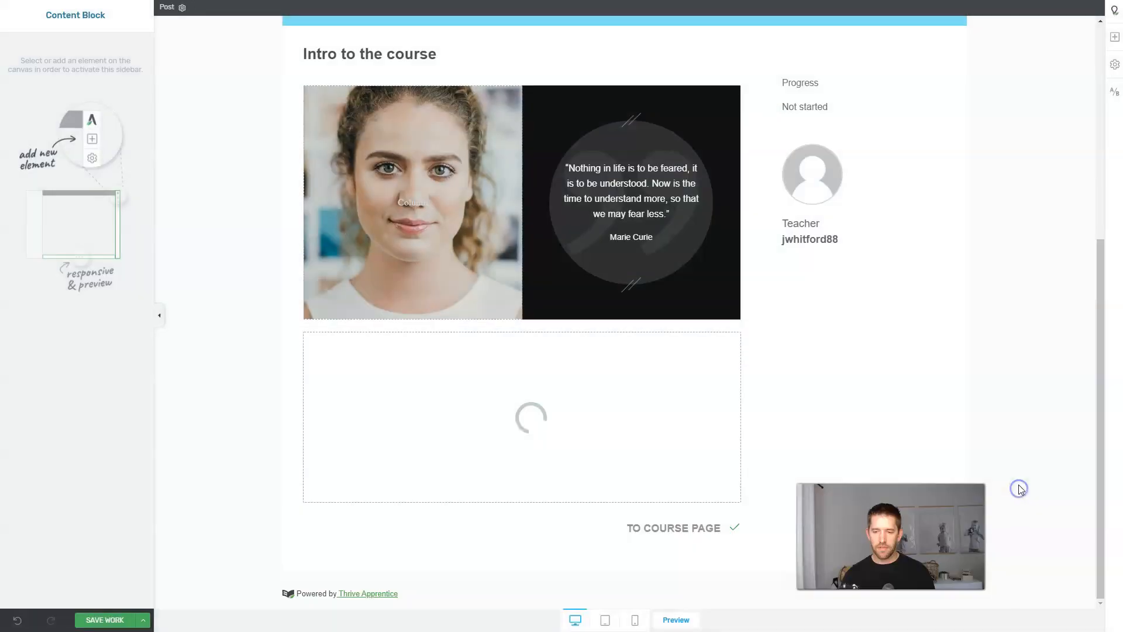
Rename the steps heading to 'About the Course', then save the lesson and exit.
scroll(882, 346, down, 2)
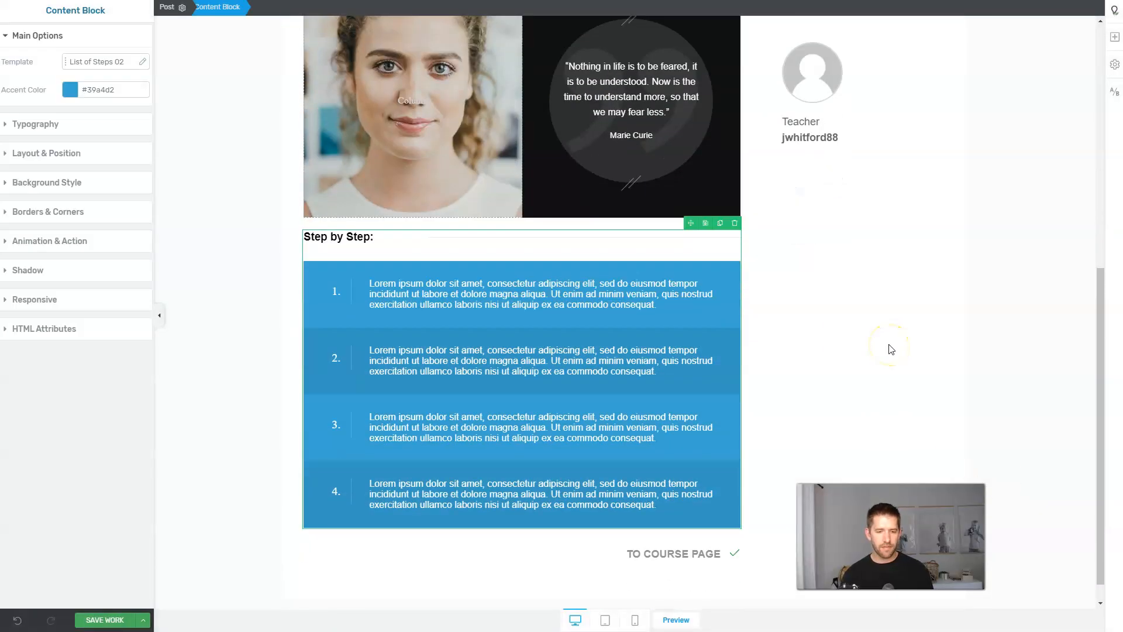
click(328, 210)
triple_click(336, 211)
text(About the Course!)
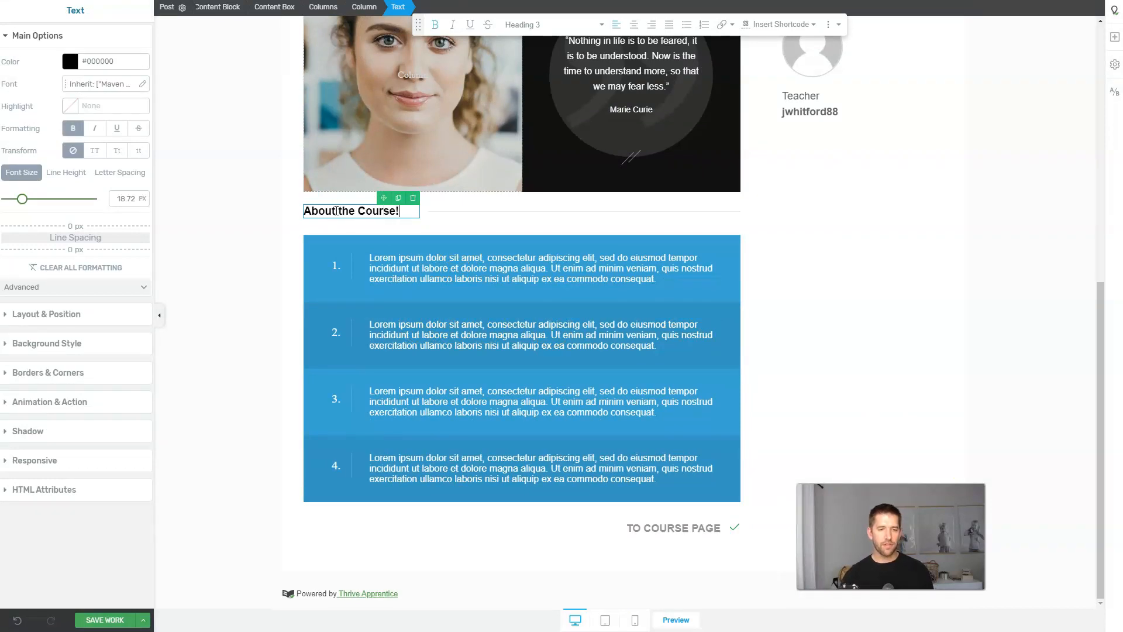
click(473, 238)
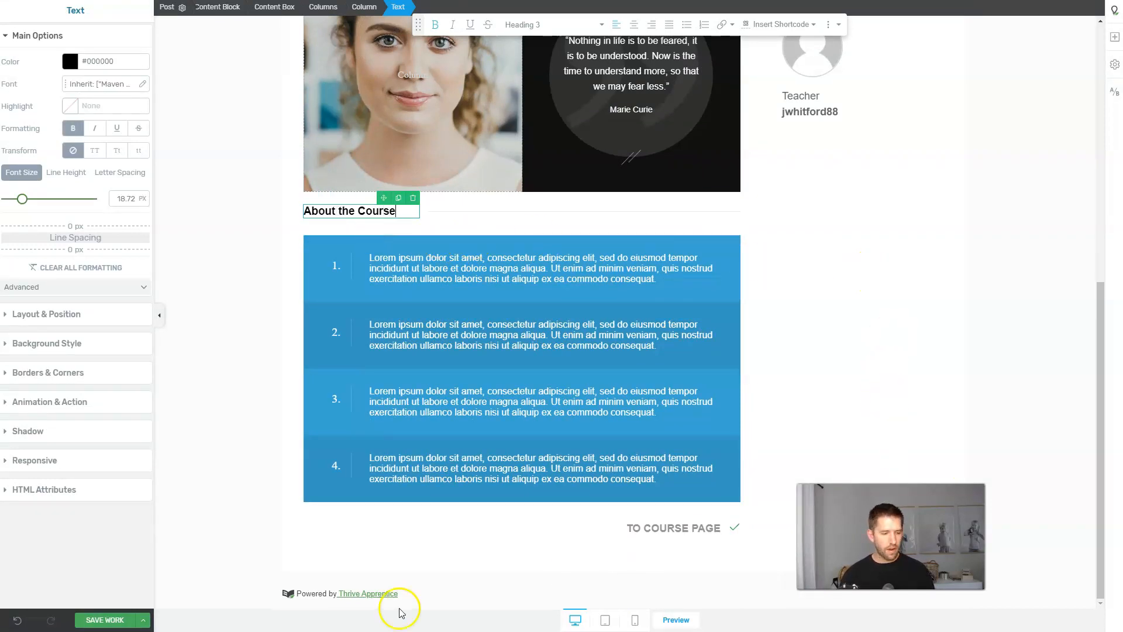
click(142, 618)
click(75, 579)
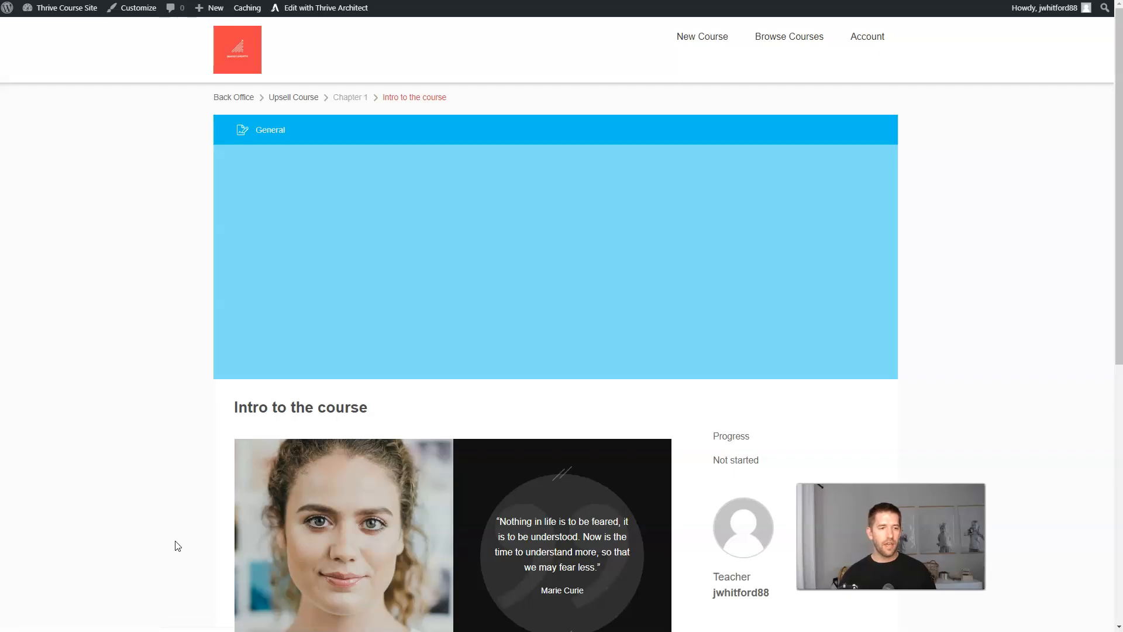
scroll(685, 409, down, 6)
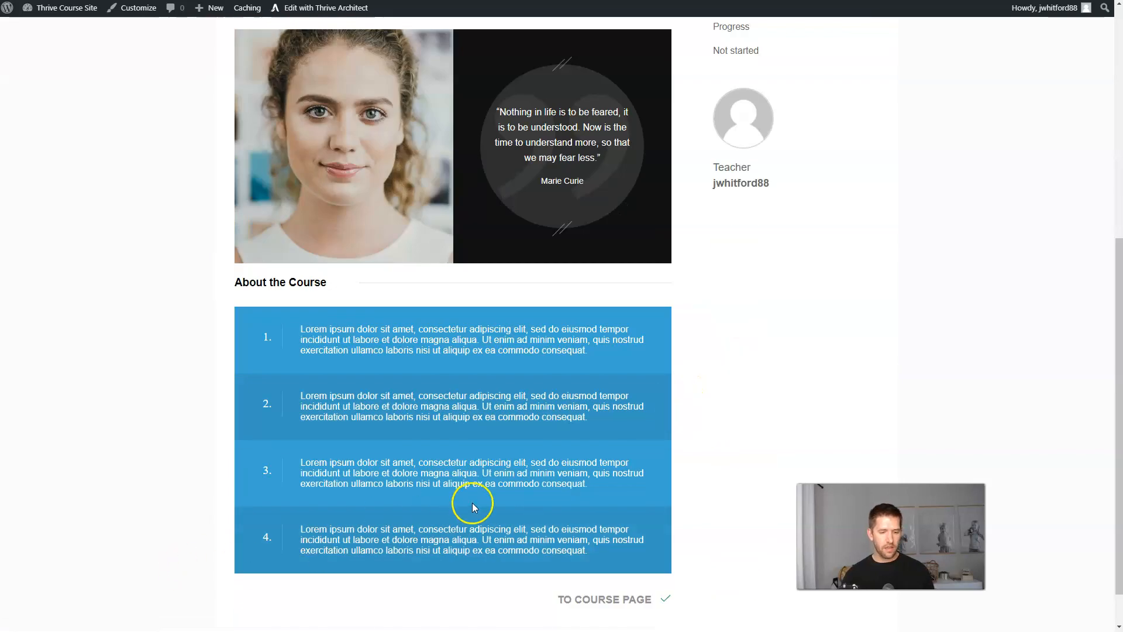
scroll(380, 217, up, 1)
scroll(380, 217, up, 5)
click(327, 38)
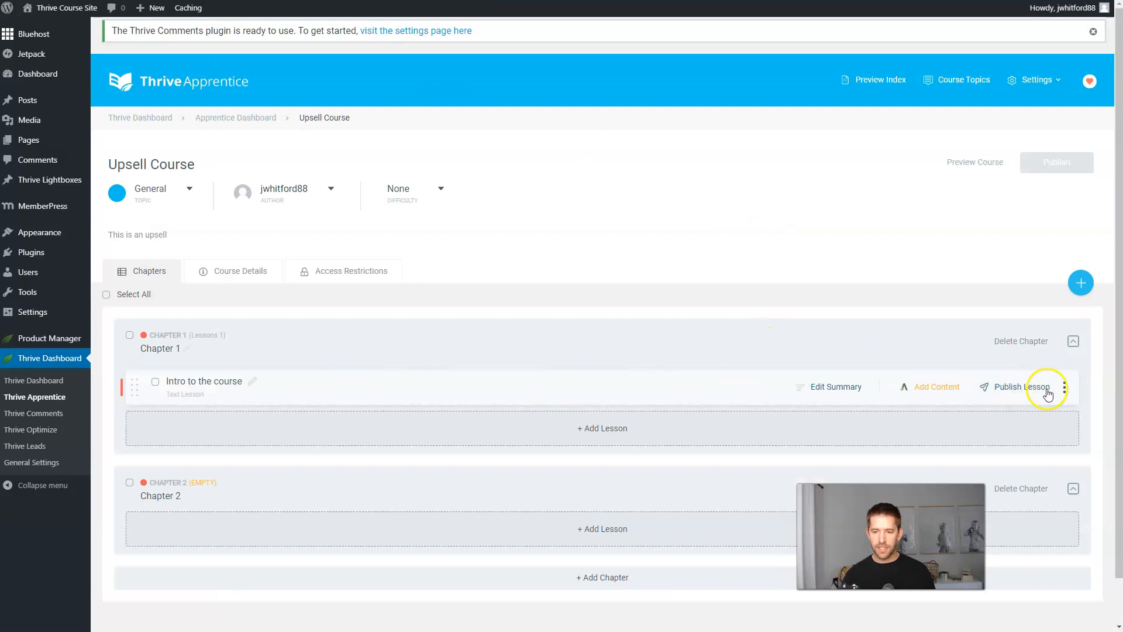
Publish 'Intro to the course' and save a new text lesson 'Unpublished Lesson' in Chapter 2.
click(1042, 388)
click(596, 481)
click(438, 130)
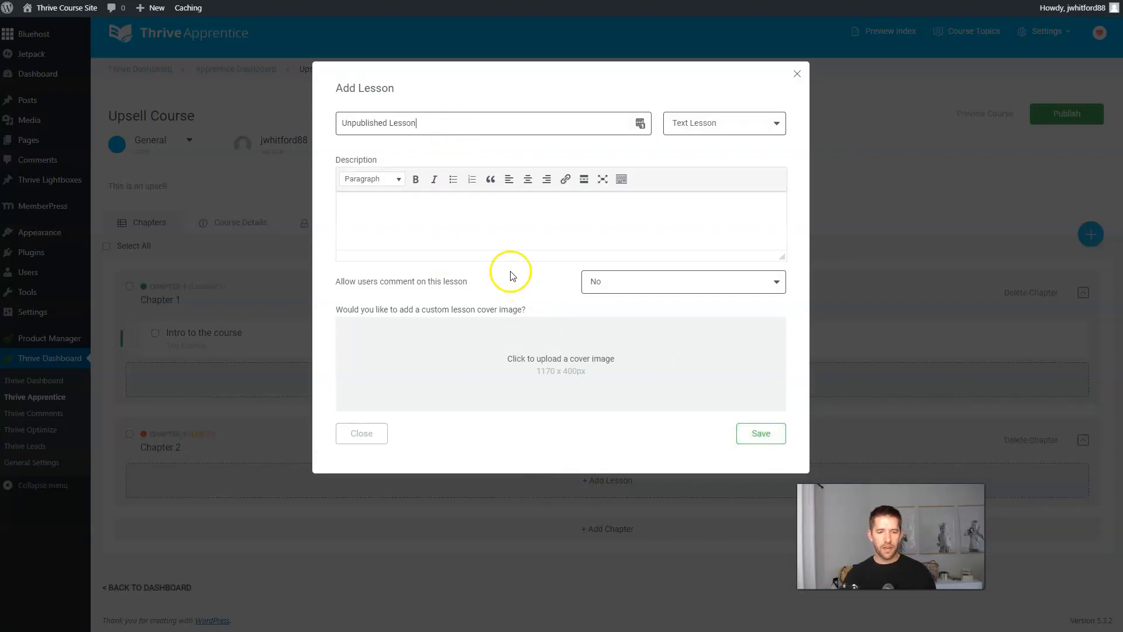
click(748, 435)
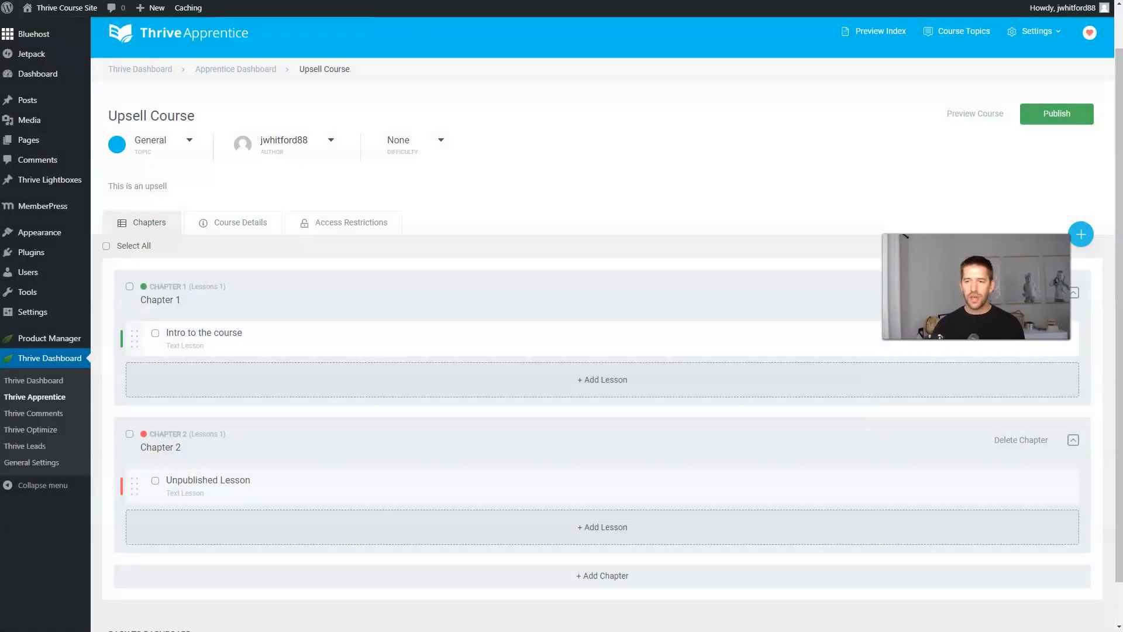
mouse_move(583, 496)
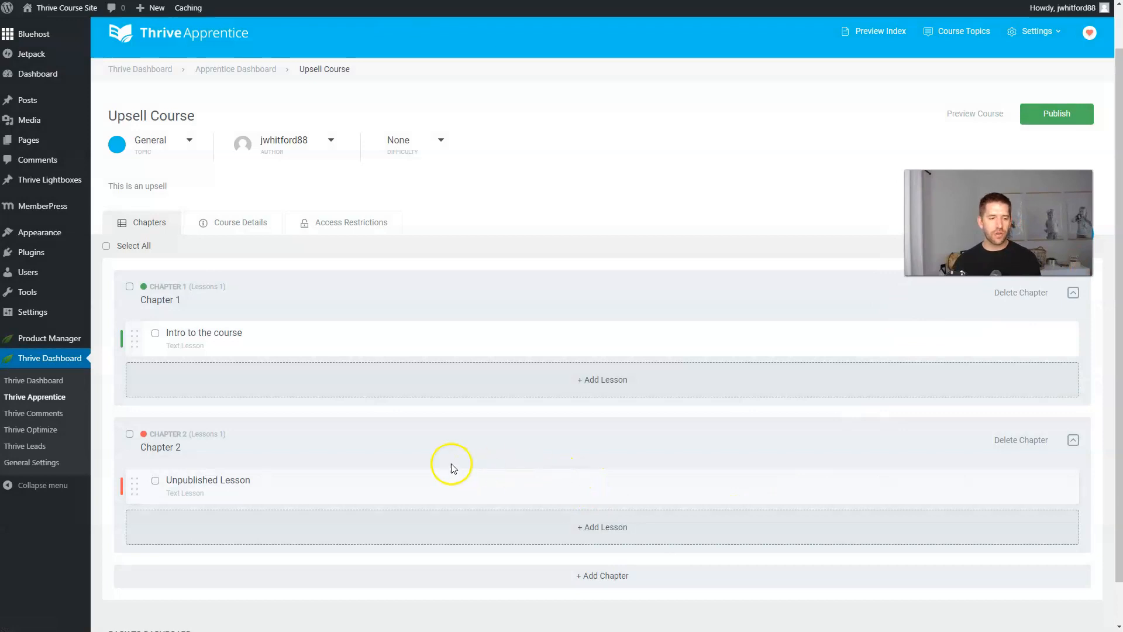
mouse_move(238, 328)
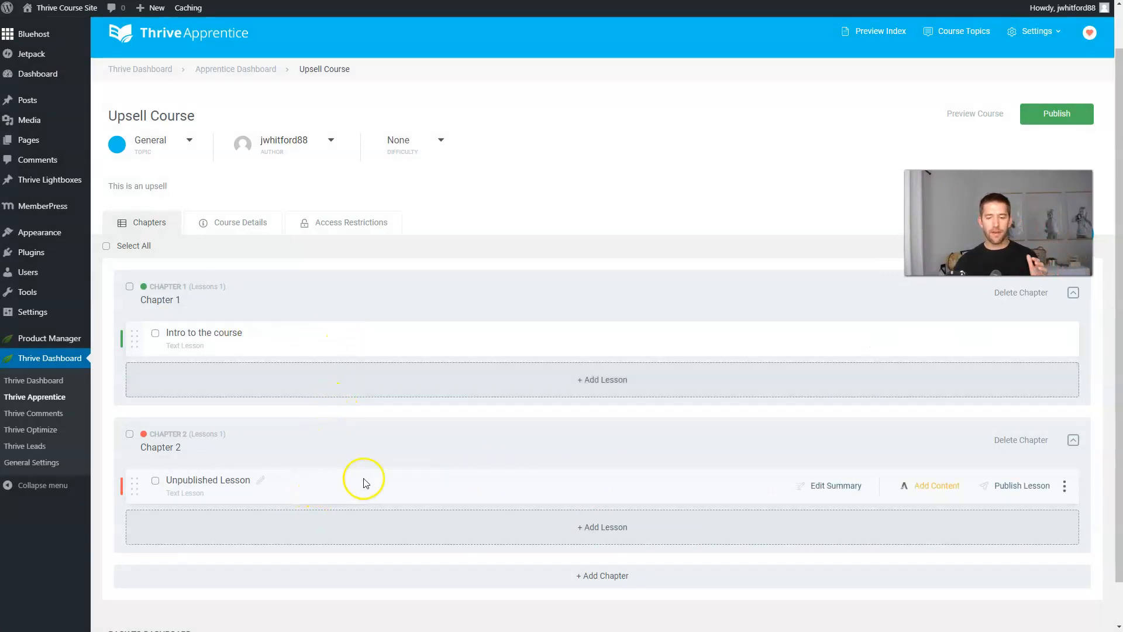
mouse_move(1013, 494)
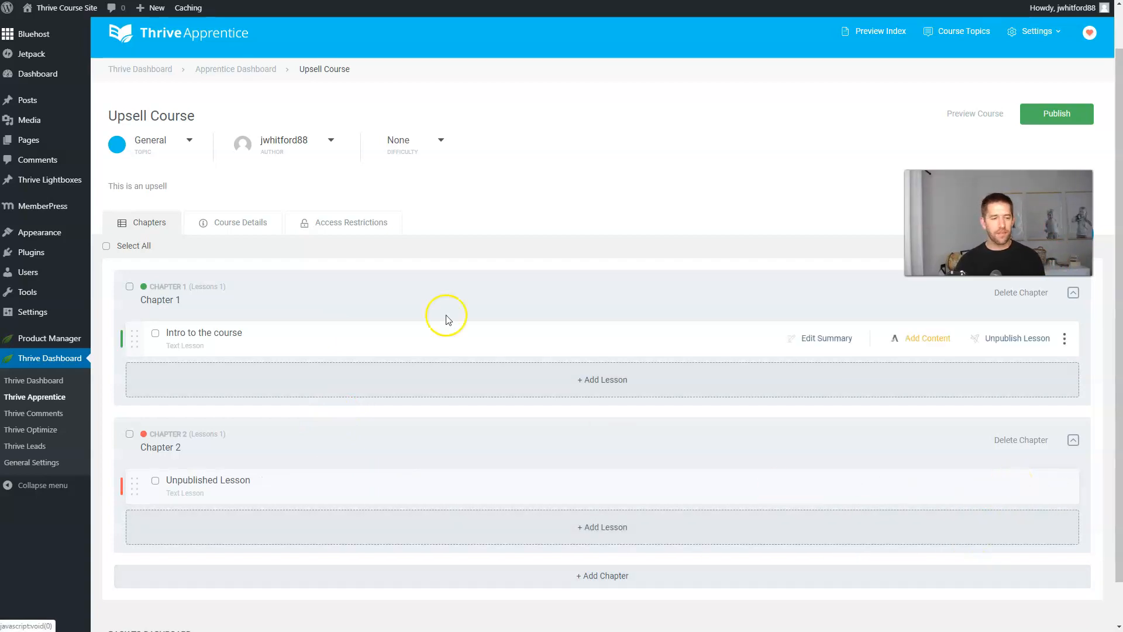
Publish the Upsell Course, verify its MemberPress Upsell access rule, then open ThriveCart products.
click(1059, 116)
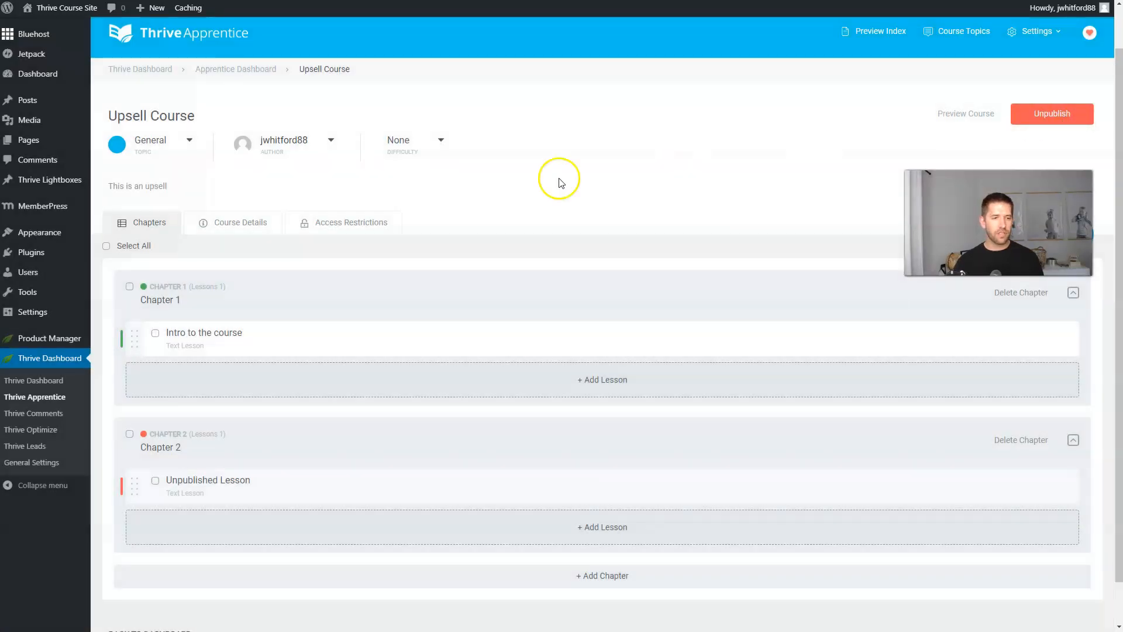
click(367, 227)
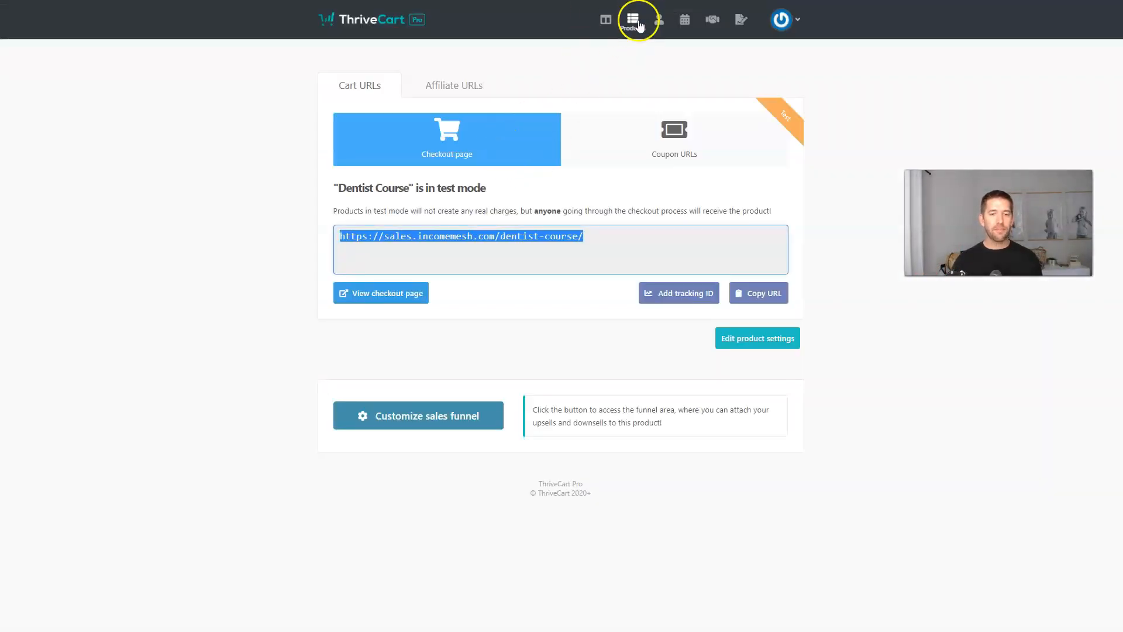
click(635, 22)
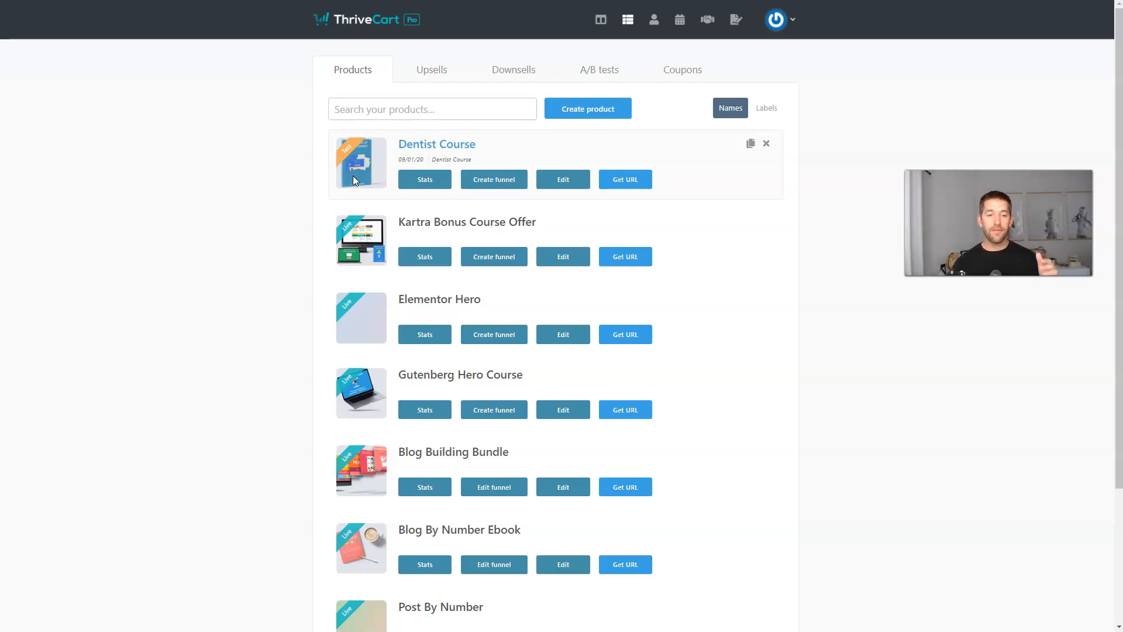
Enable a digital bump offer on the Dentist Course product.
click(558, 180)
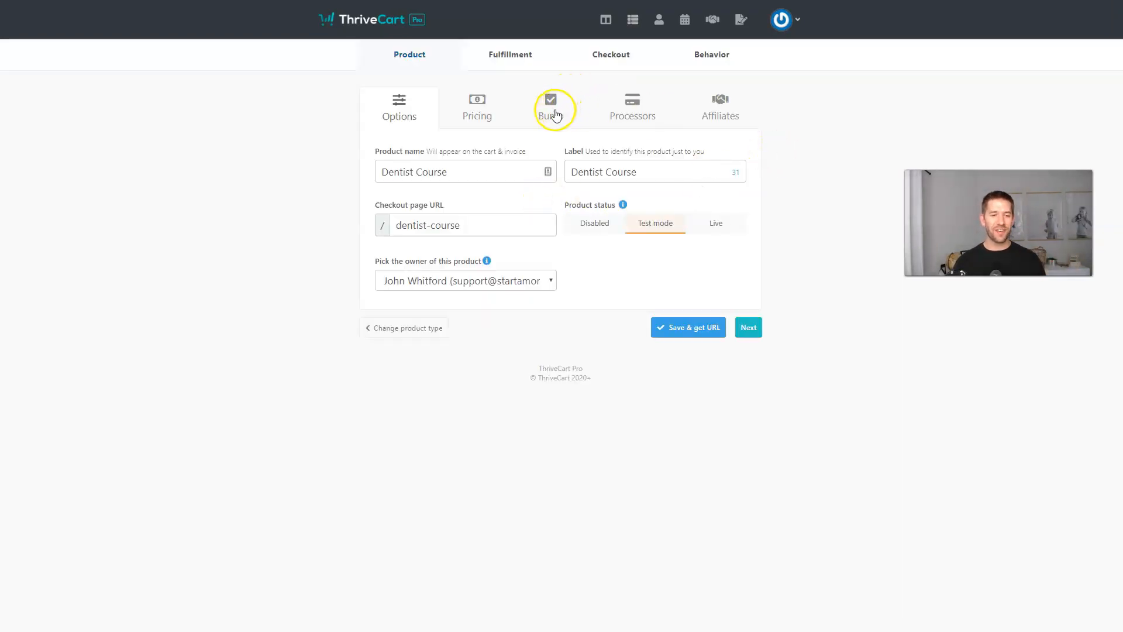
click(554, 112)
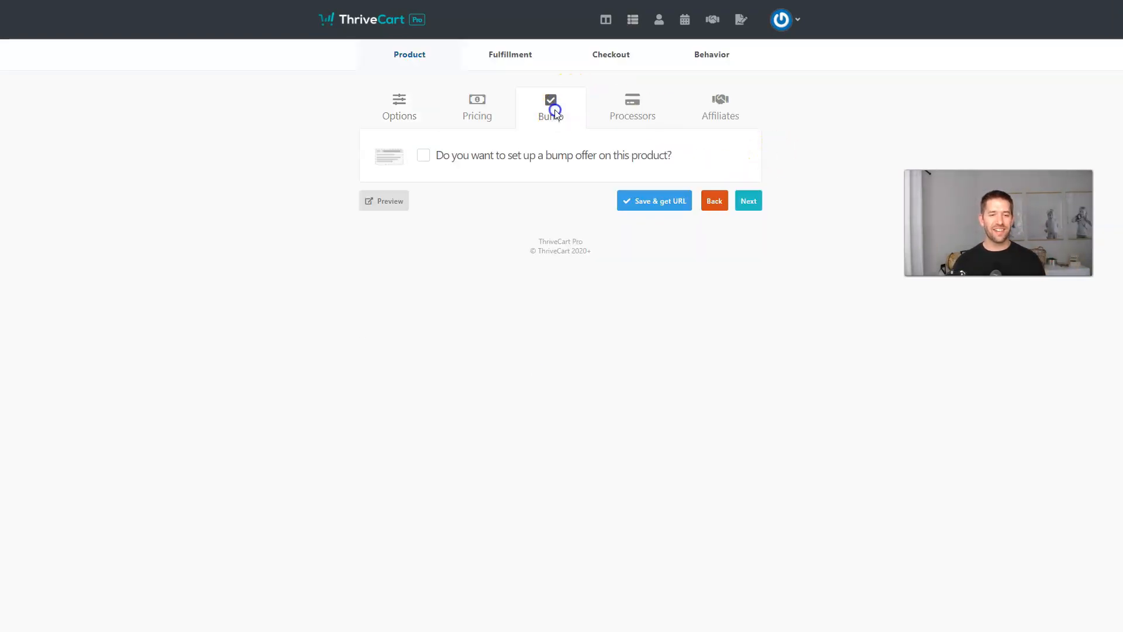
click(425, 156)
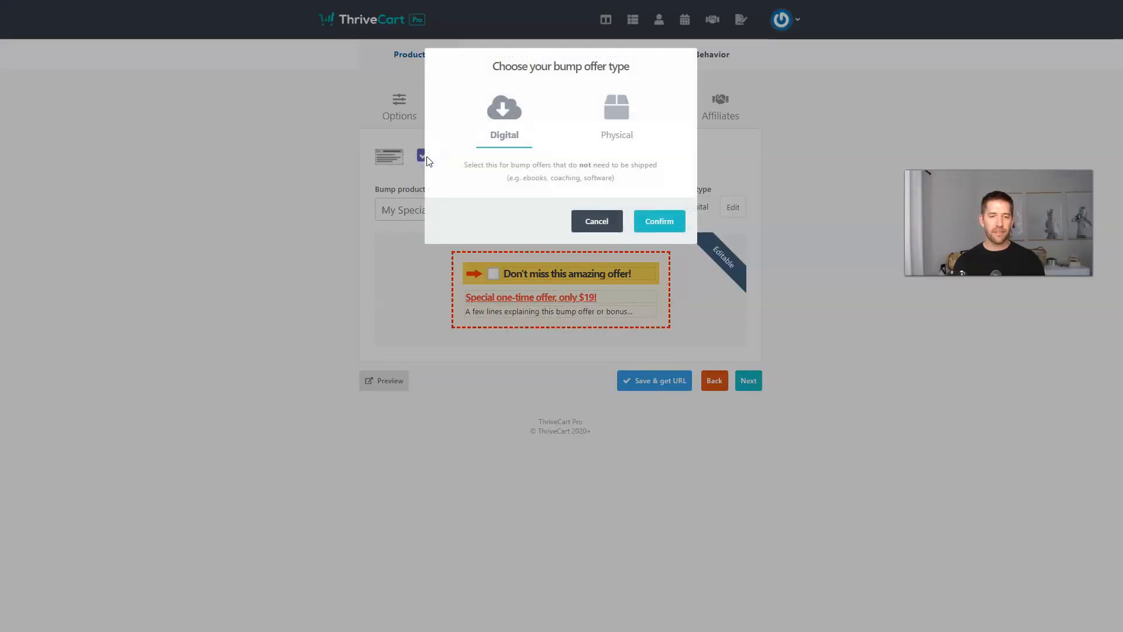
click(657, 223)
Set the bump headline 'Get the Ebook Companion', subheadline 'Special Offer', price $27, name 'Course Ebook Companion', and save.
click(530, 273)
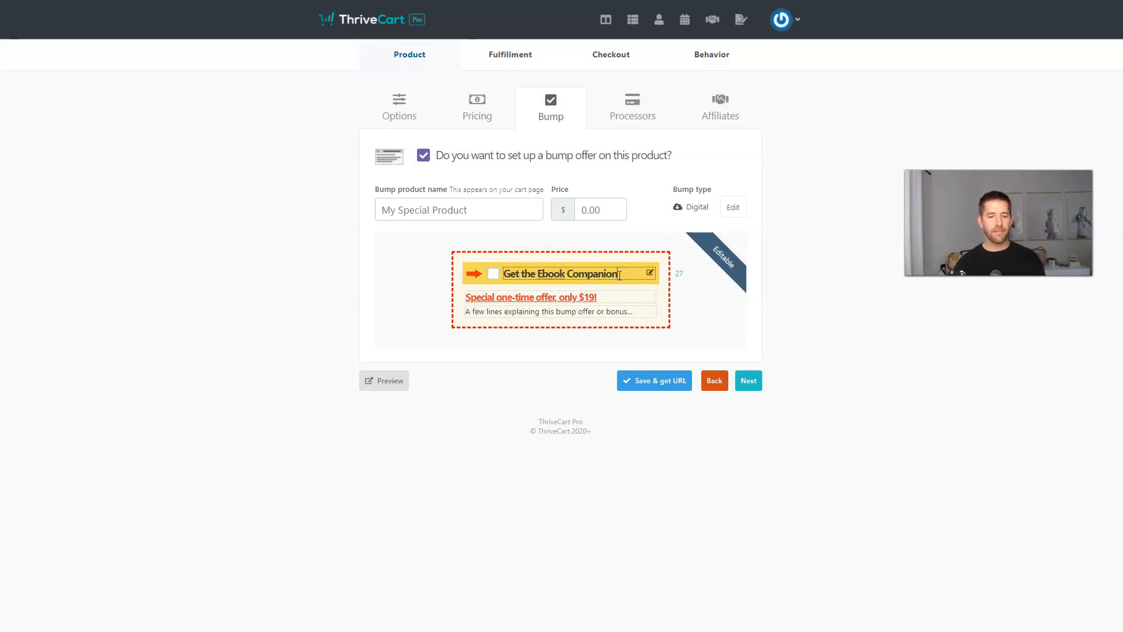
click(587, 296)
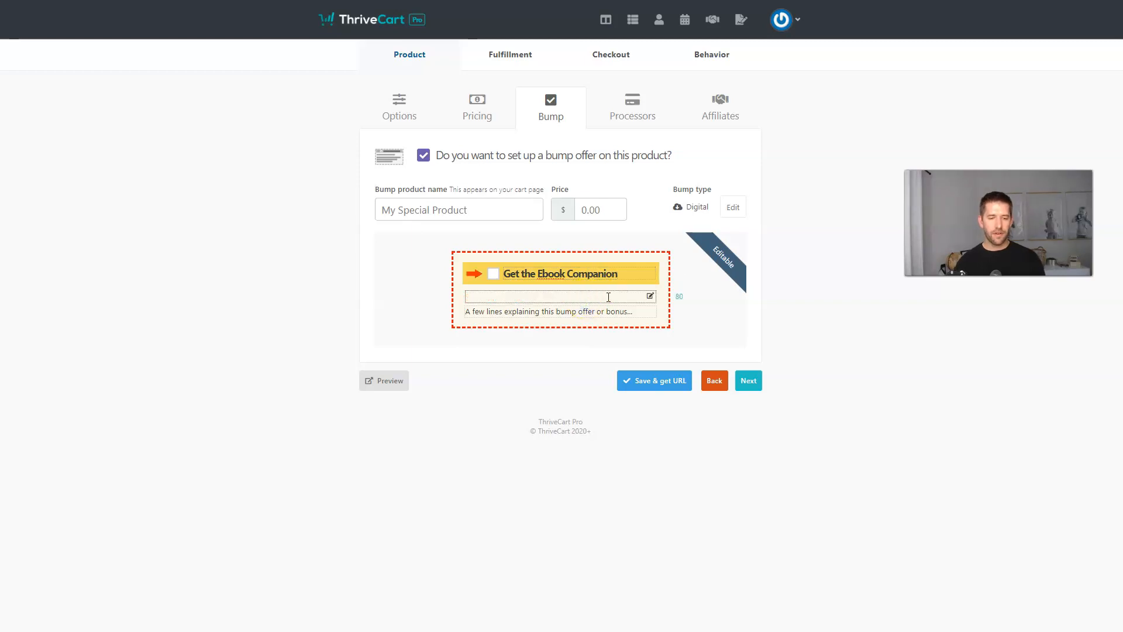
text(Special Offer only $27)
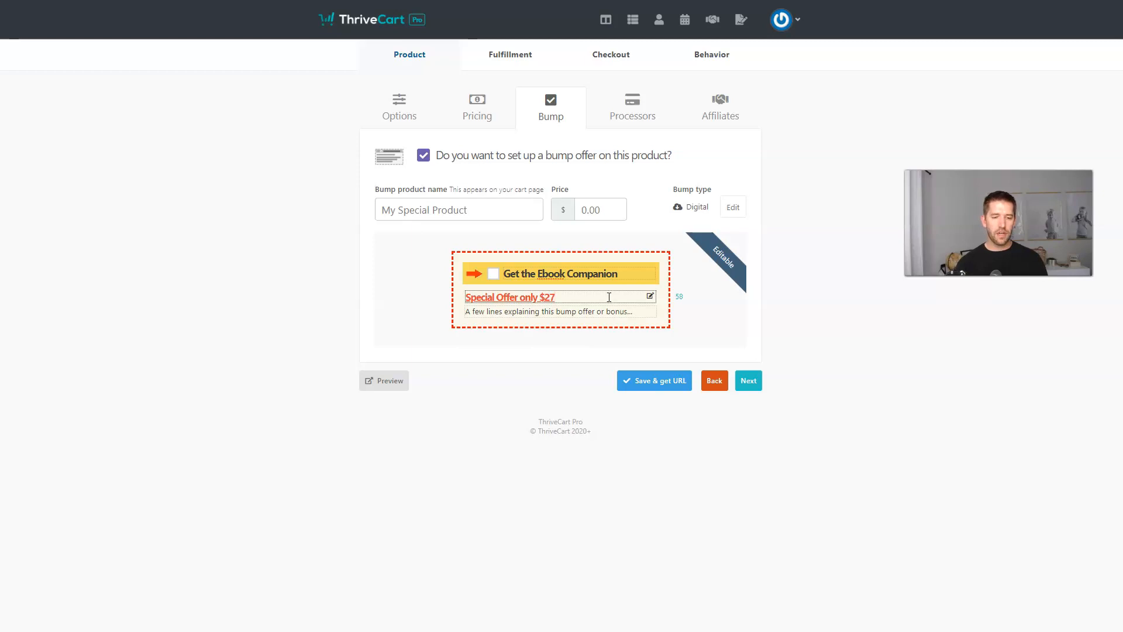
click(594, 306)
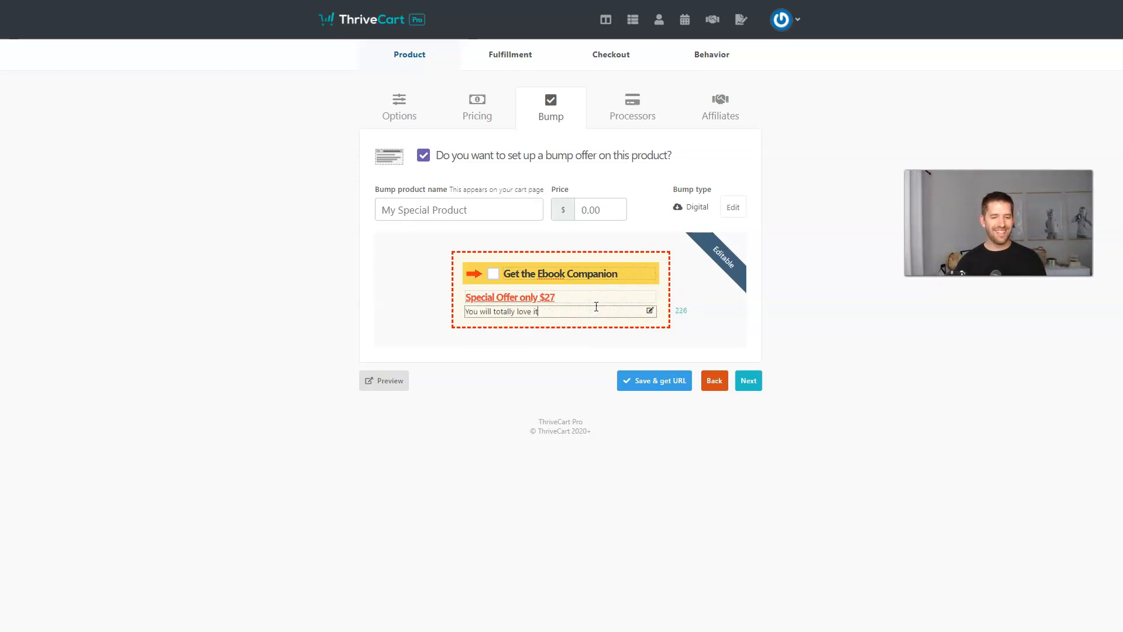
click(598, 209)
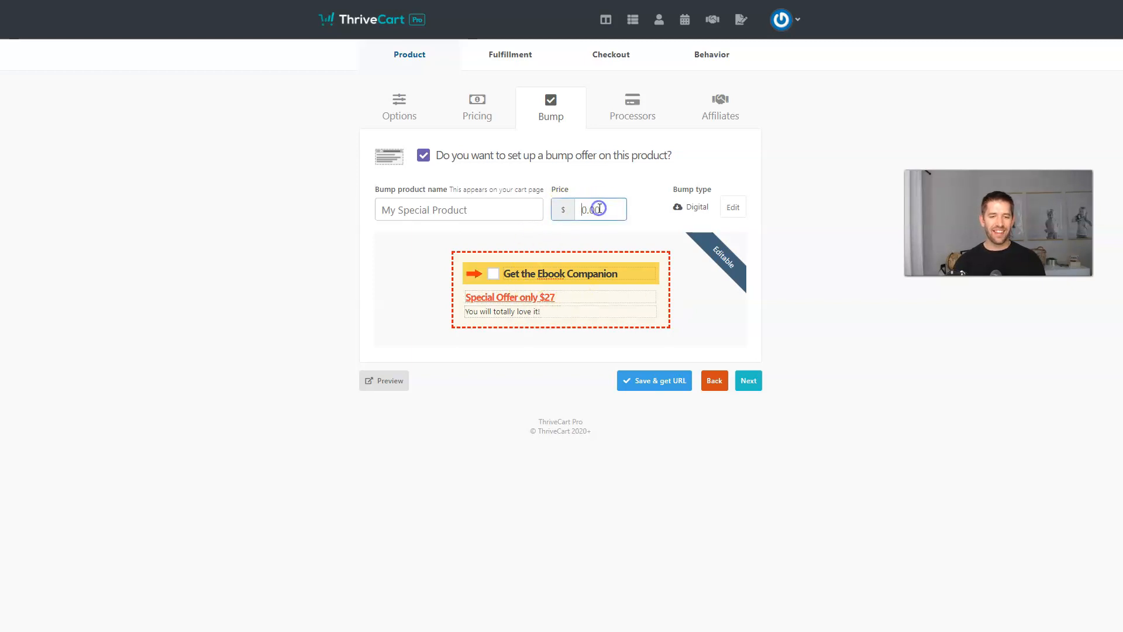
click(510, 211)
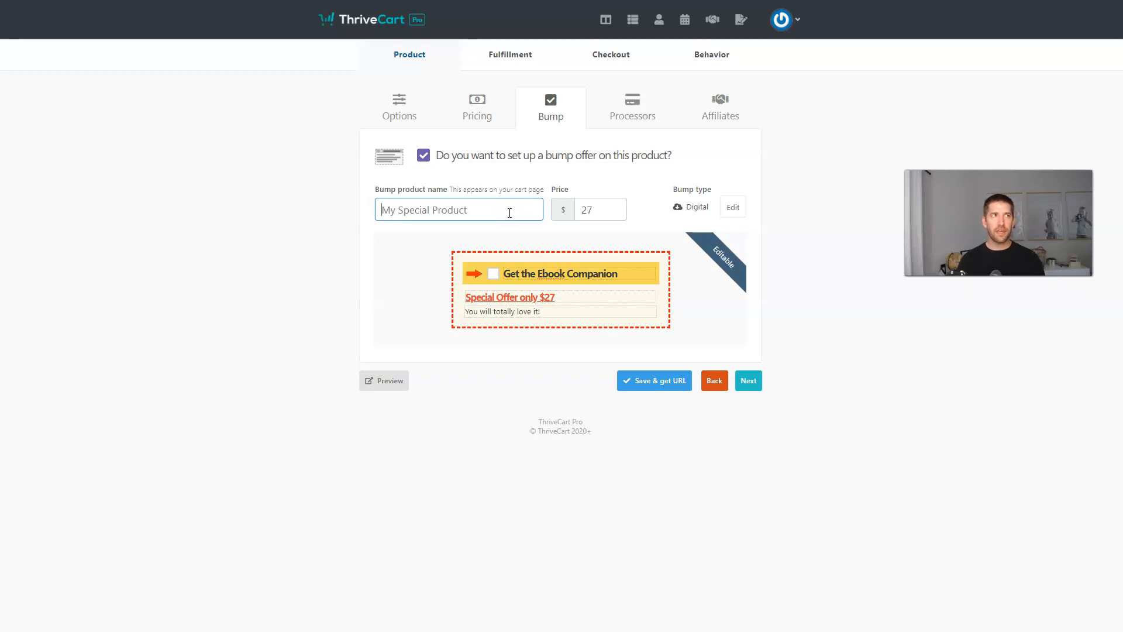
text(Course Ebook Companion)
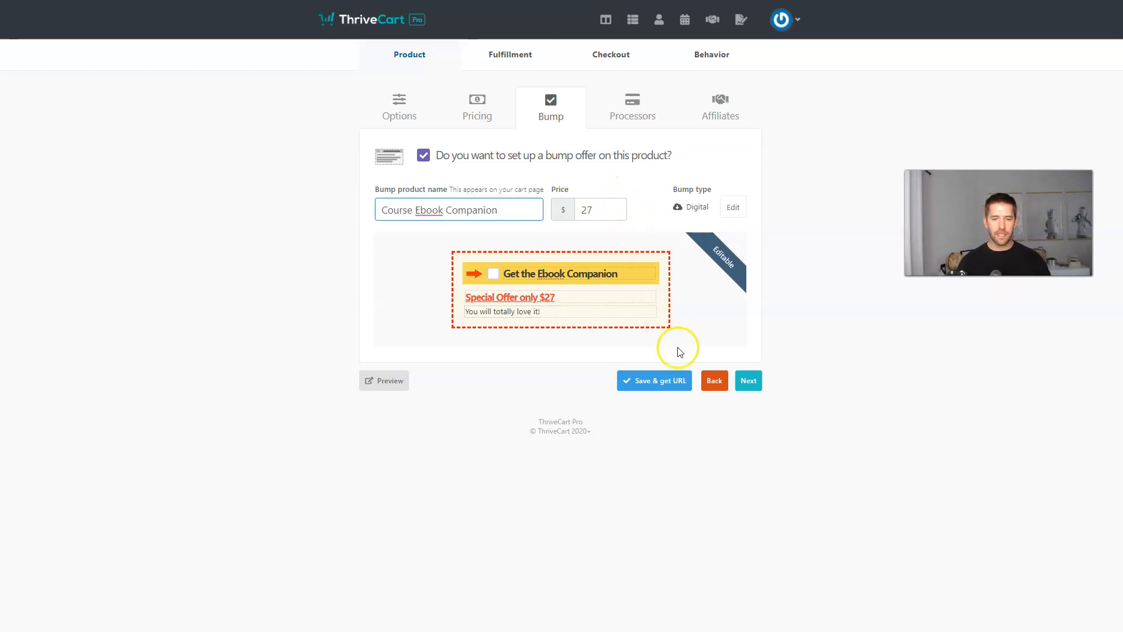
click(664, 387)
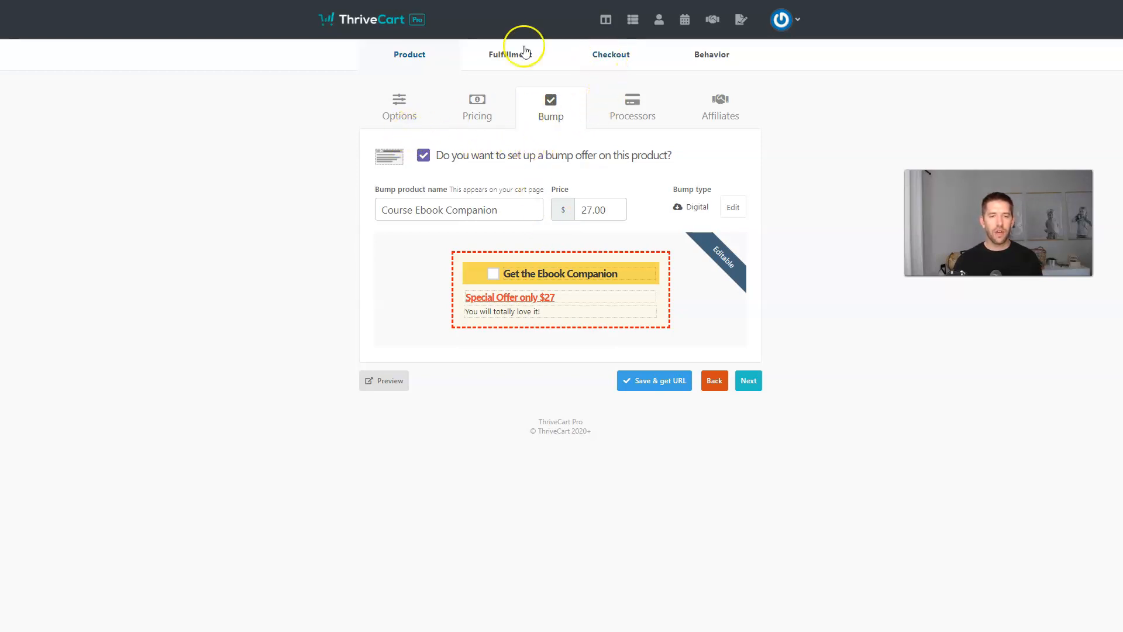
Grant the Bump membership for Dentist Course bump purchases, save, and view the checkout URLs.
click(506, 57)
click(513, 95)
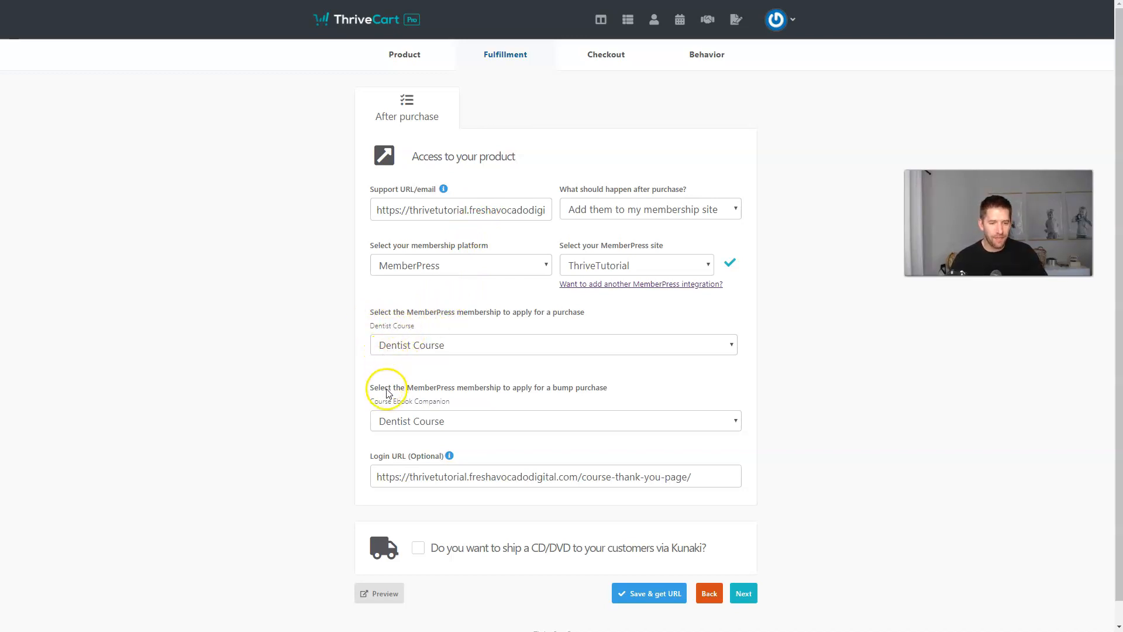
click(497, 431)
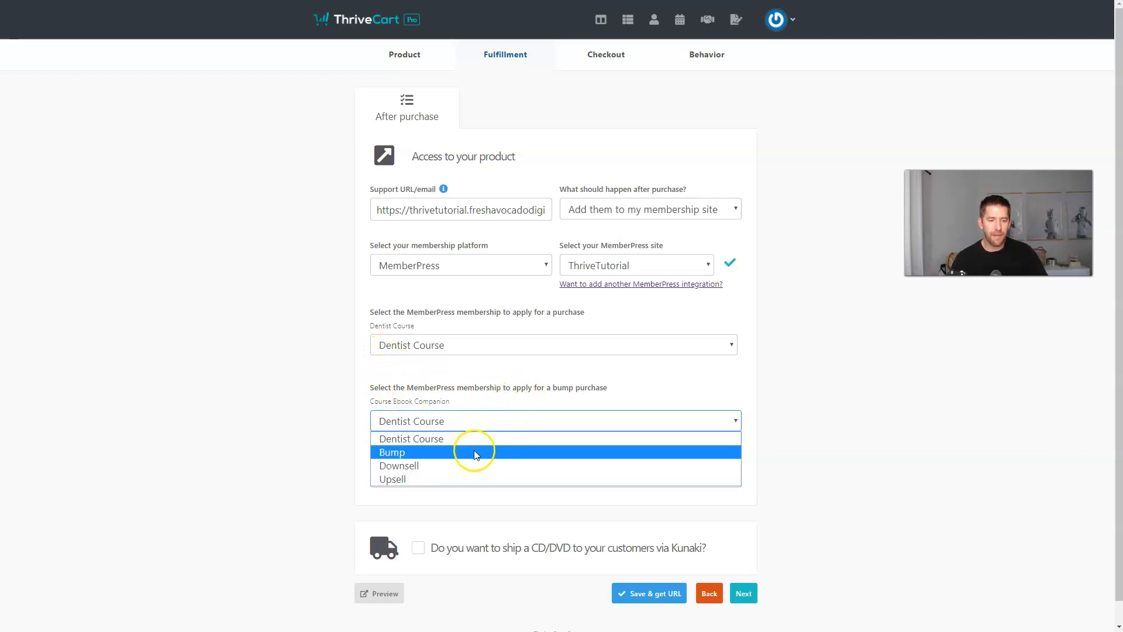
click(473, 451)
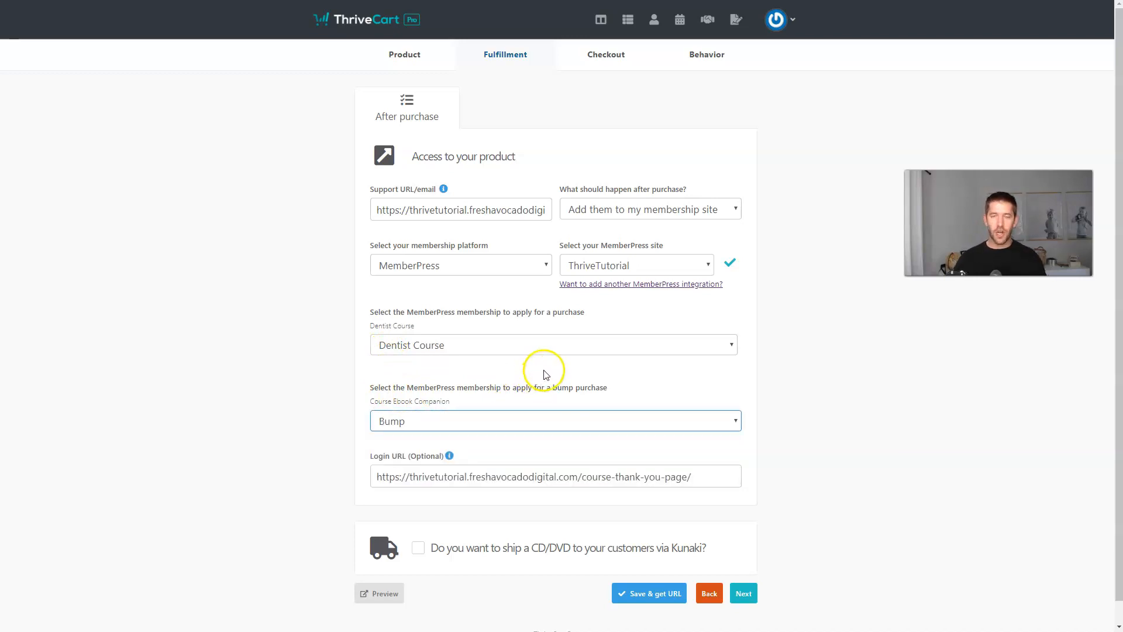
click(674, 594)
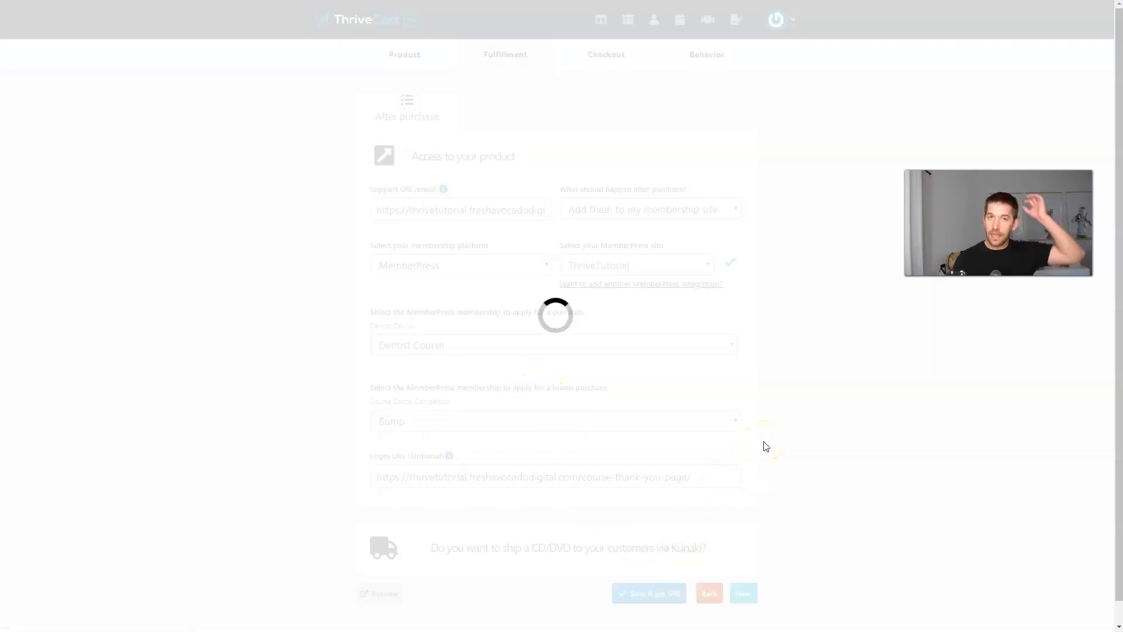
click(391, 293)
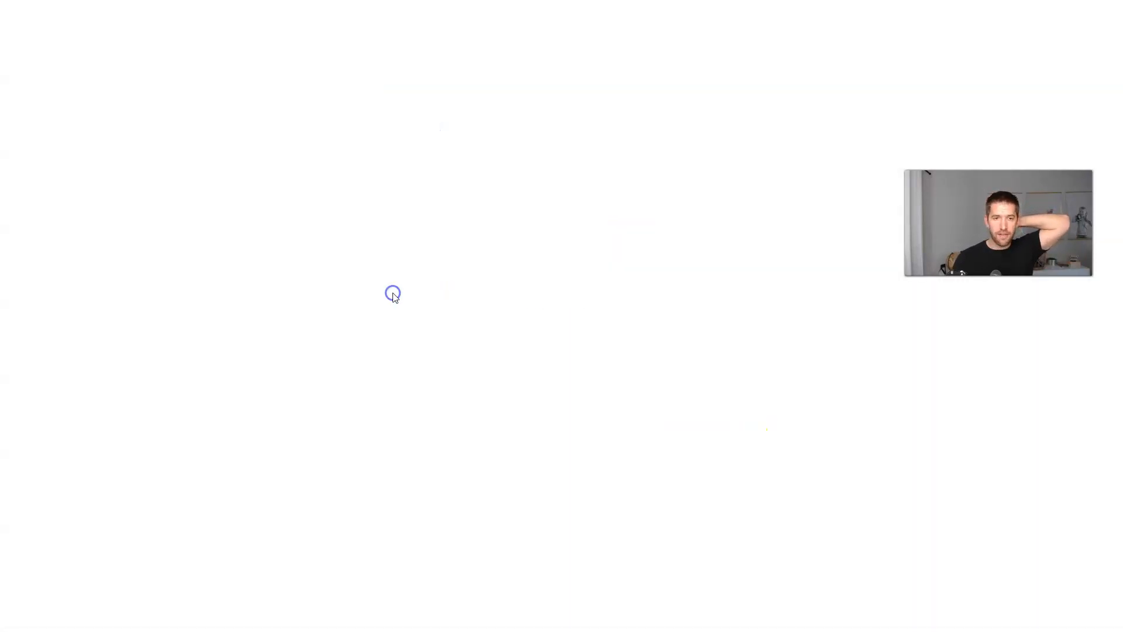
scroll(525, 272, down, 2)
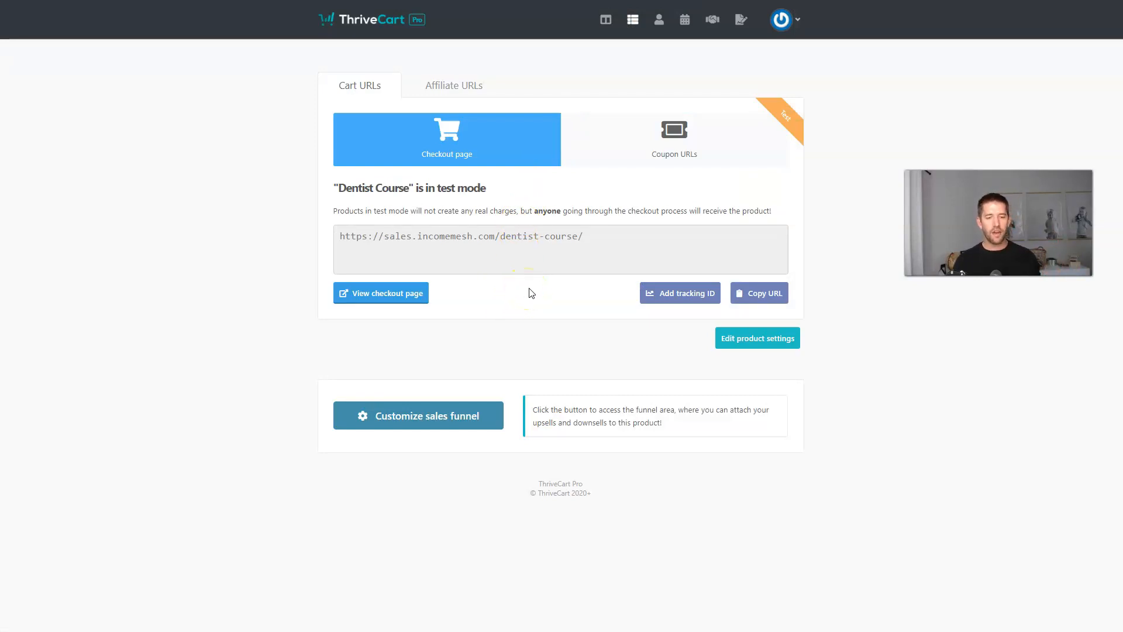
Enable the Dentist Course sales funnel with one-click purchase kept.
click(399, 418)
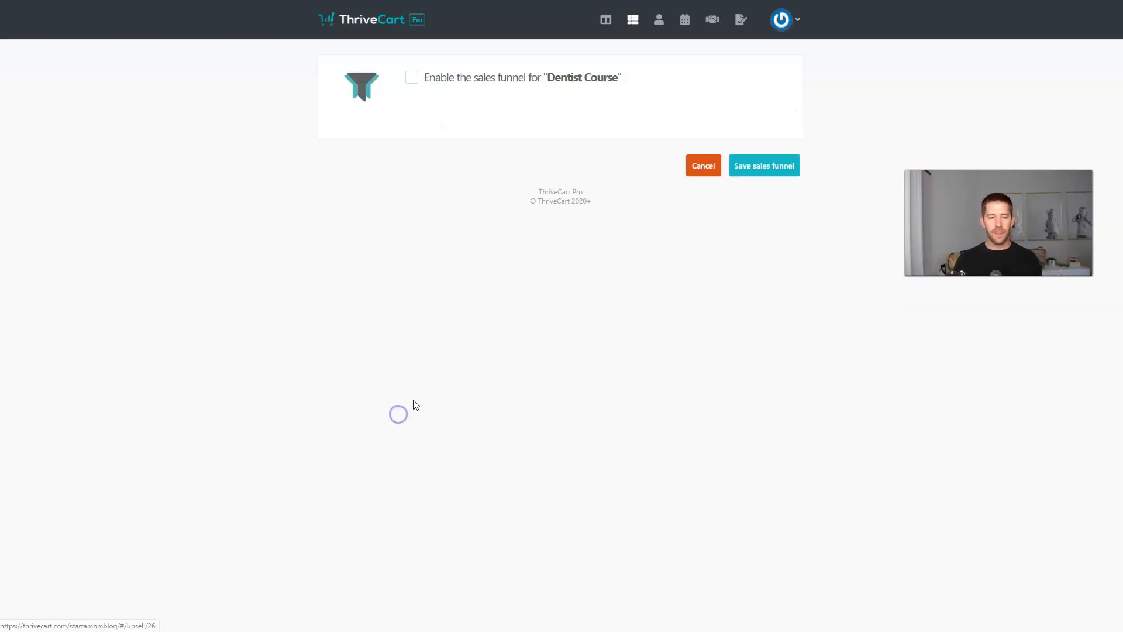
click(411, 80)
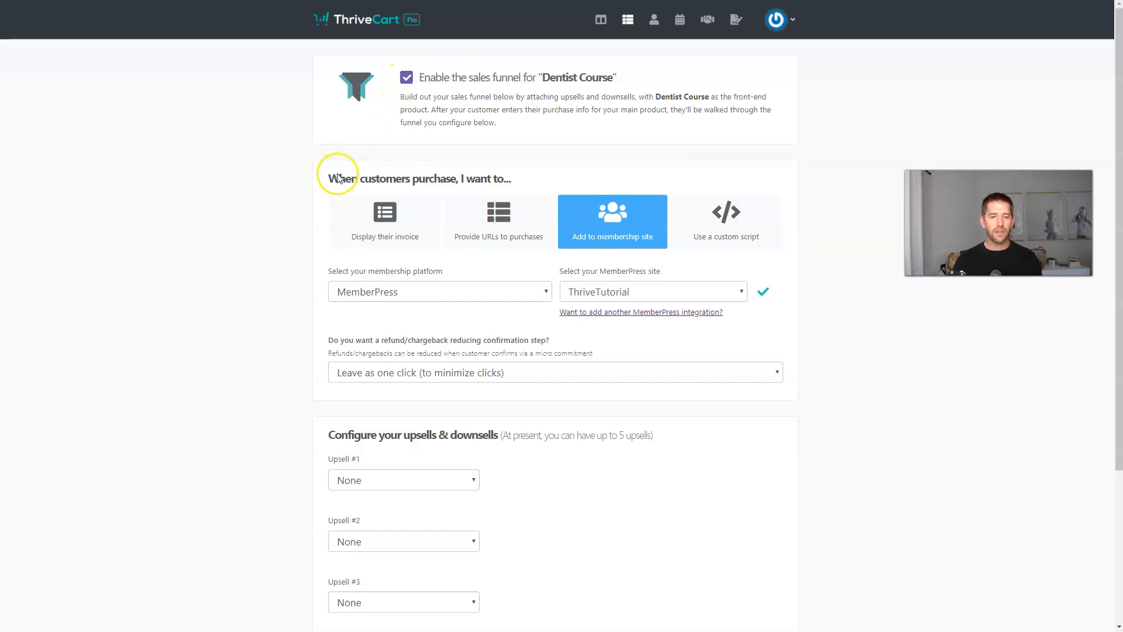
scroll(334, 175, down, 3)
scroll(409, 169, up, 1)
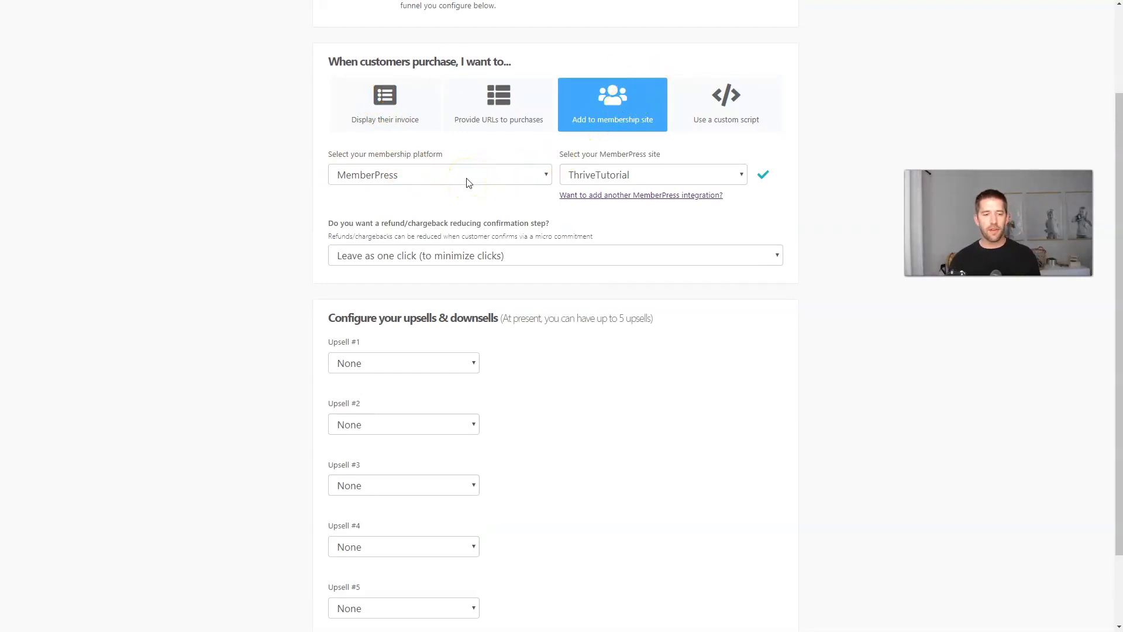
click(372, 257)
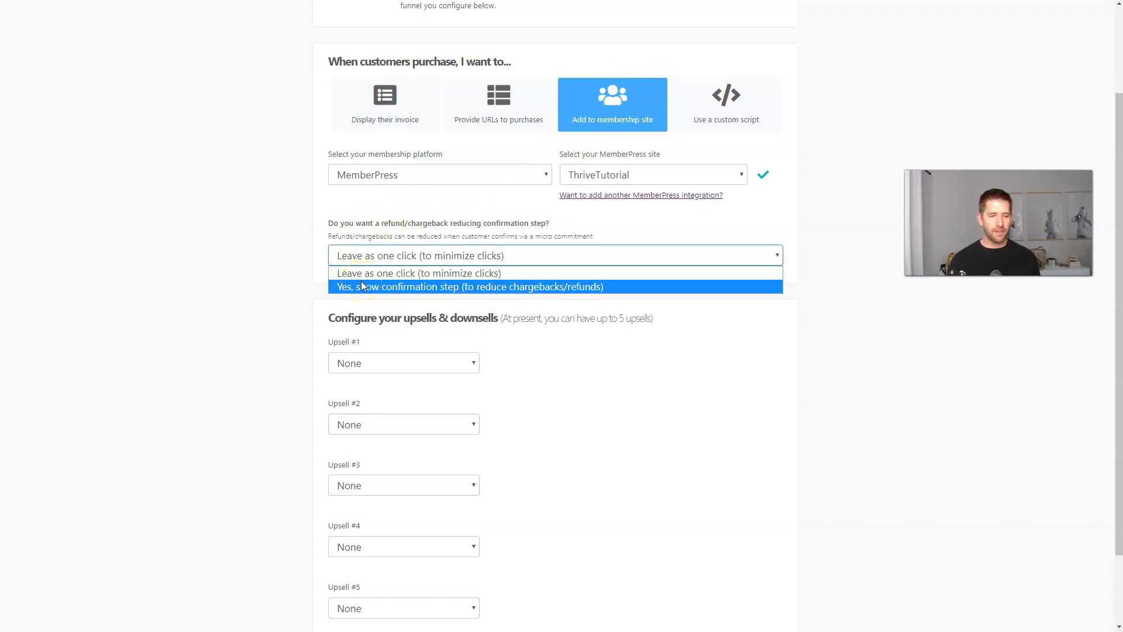
click(364, 277)
click(364, 279)
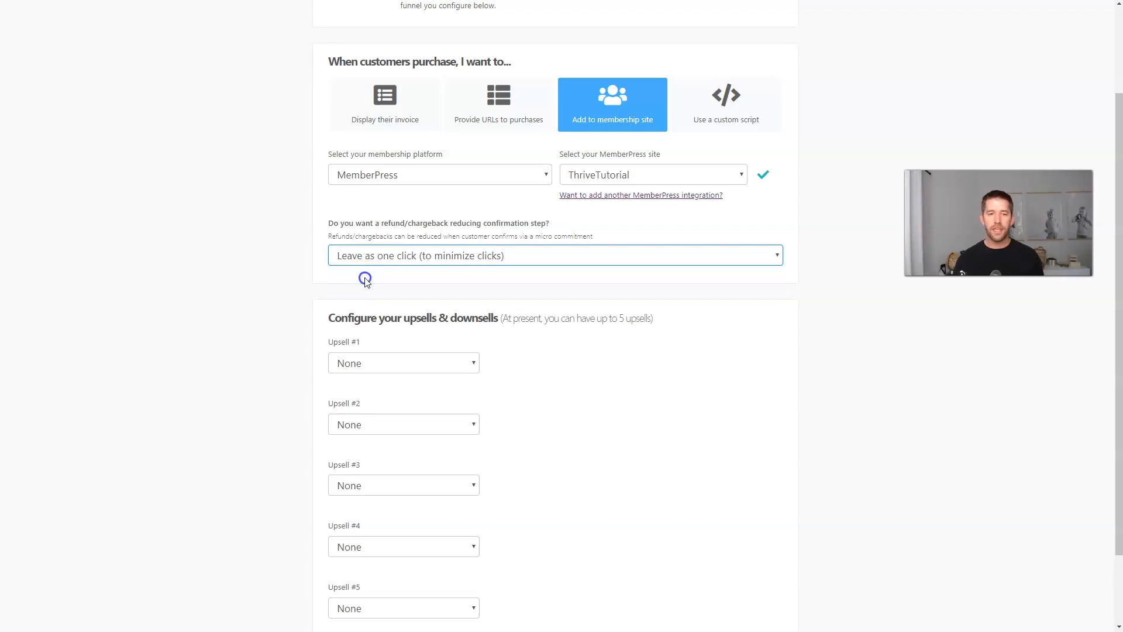
click(365, 279)
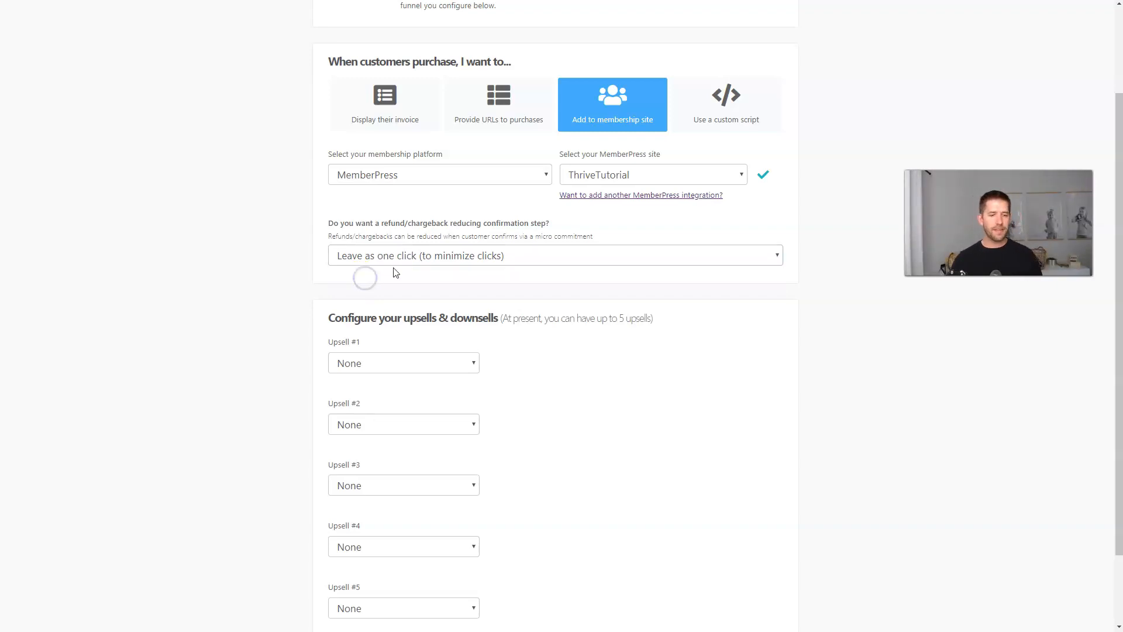
scroll(431, 261, down, 3)
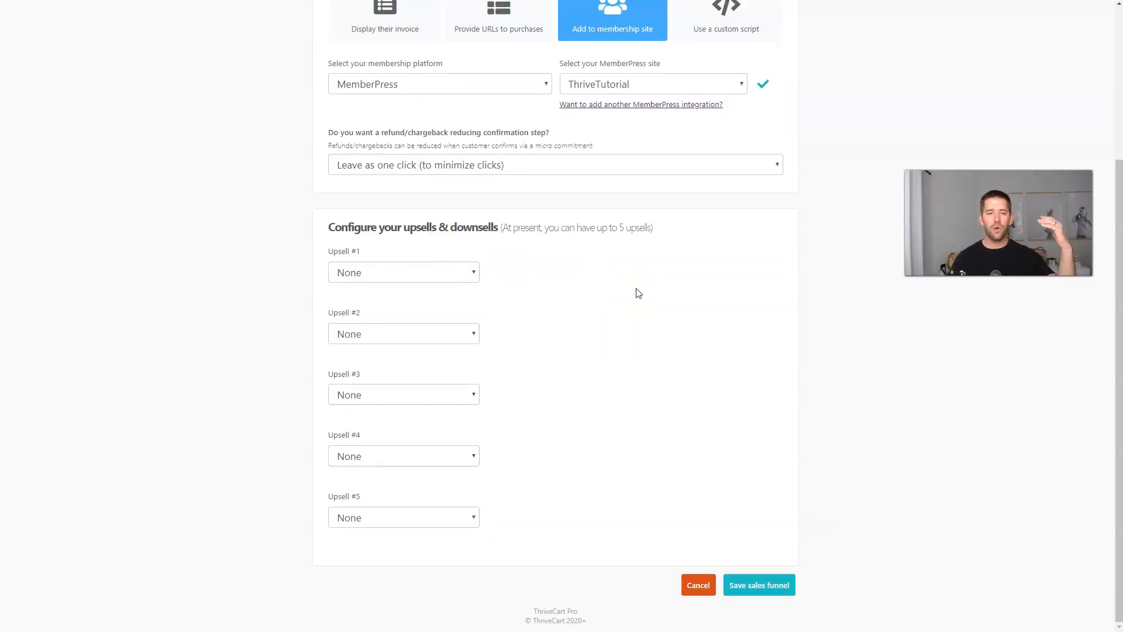
Leave the upsell at None, attempt saving the funnel, then return to the products list.
click(457, 275)
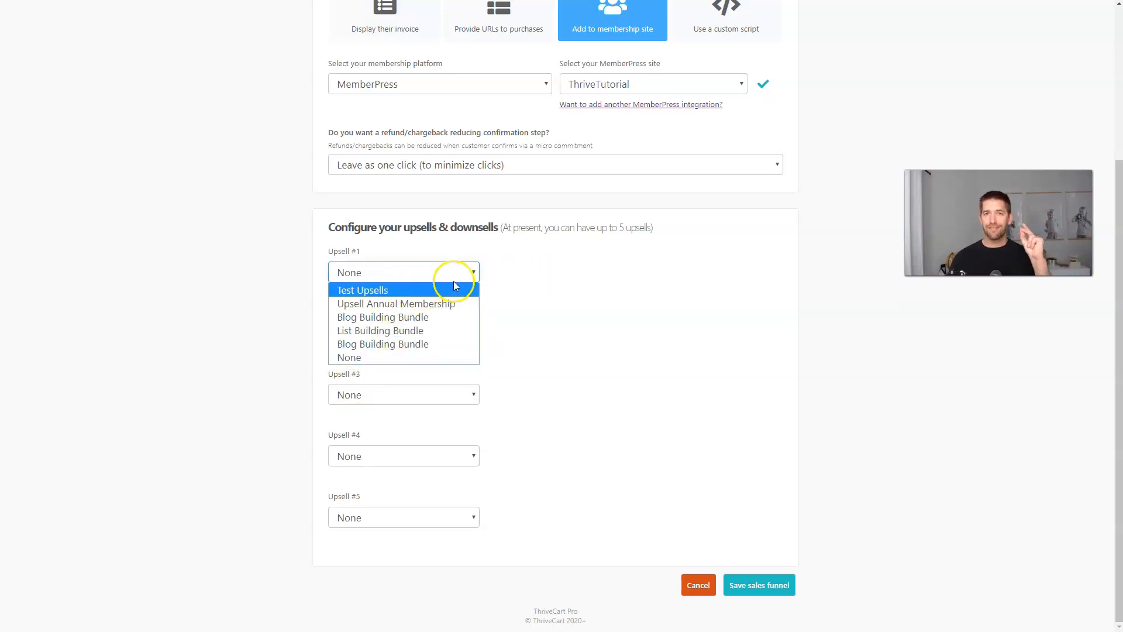
click(532, 285)
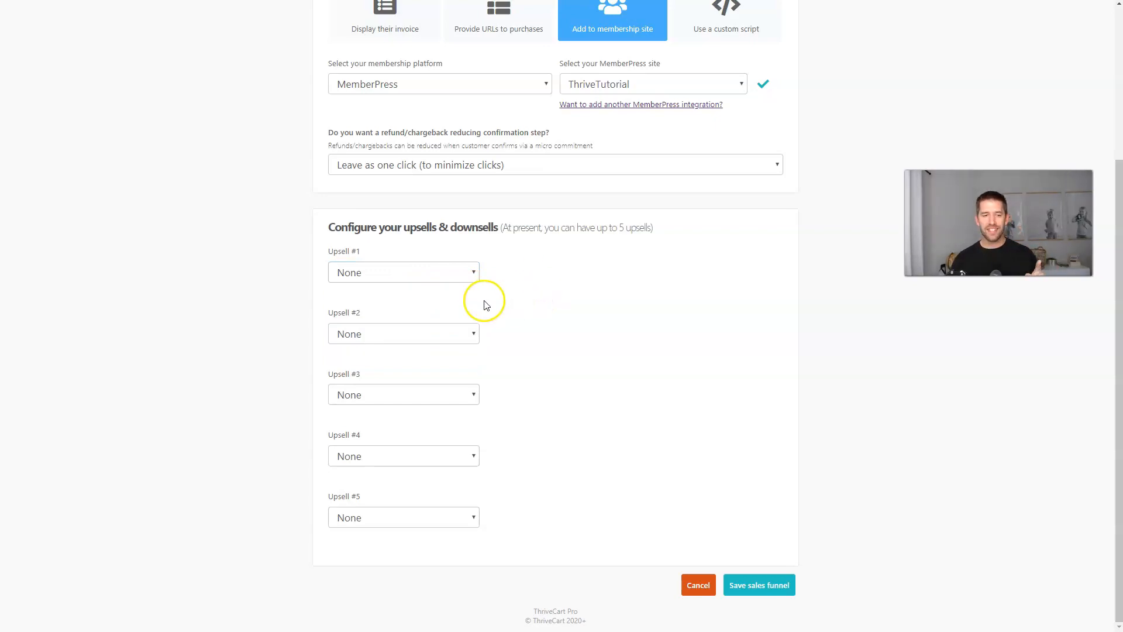
click(756, 585)
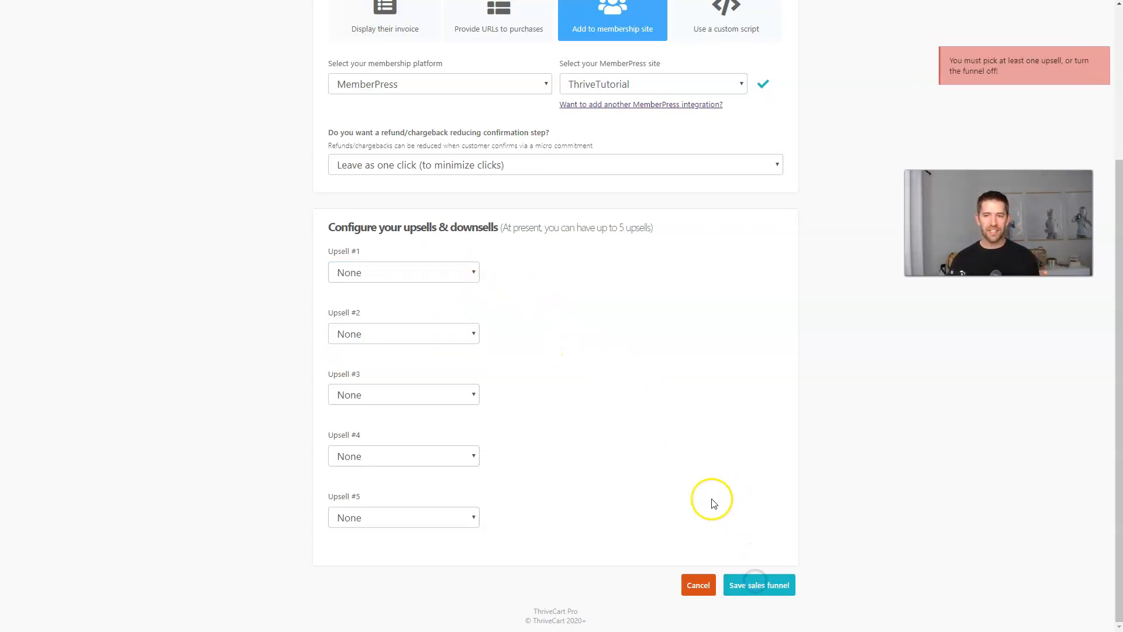
scroll(691, 481, up, 4)
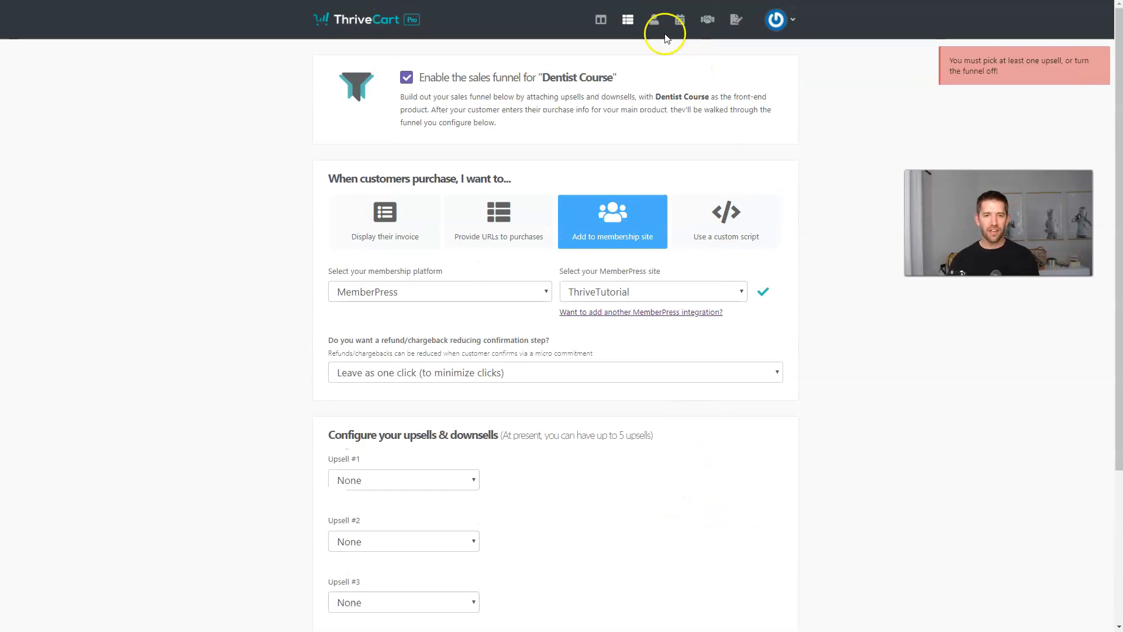
click(626, 24)
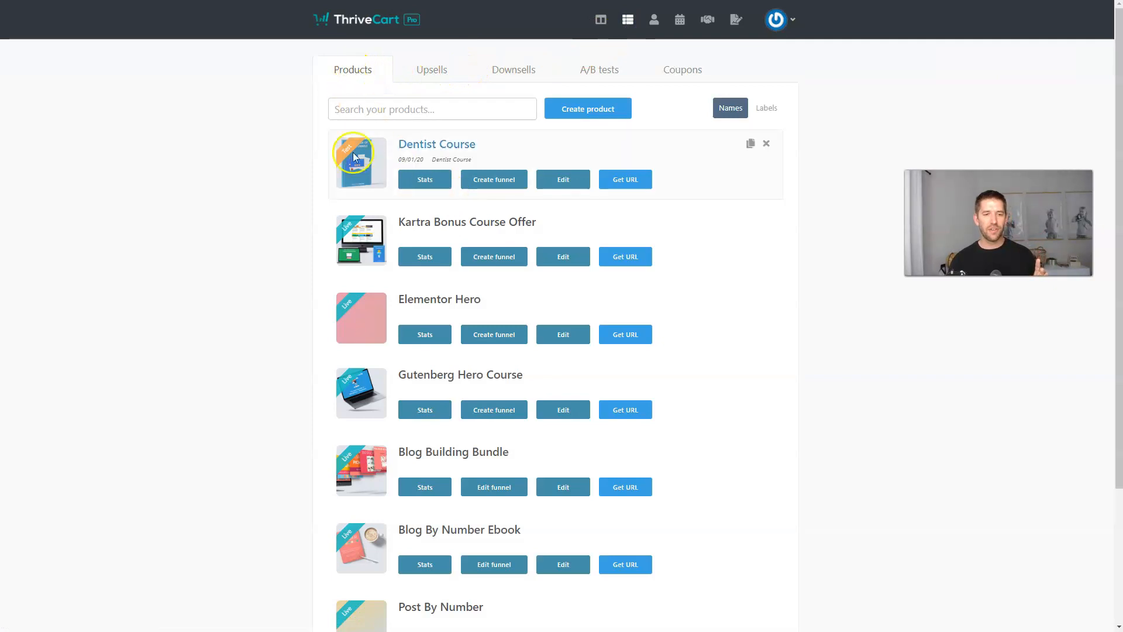
Create a new digital upsell named Upsell Course.
click(432, 72)
click(591, 111)
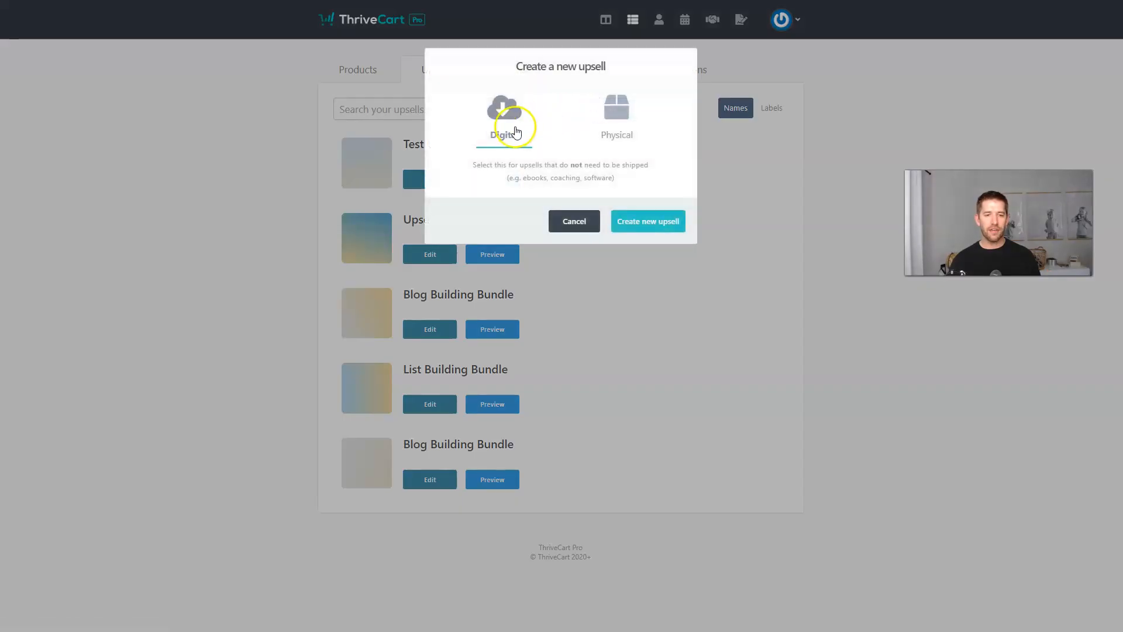
click(631, 224)
click(453, 179)
text(My Amazing Upsell)
text(Upsell Course)
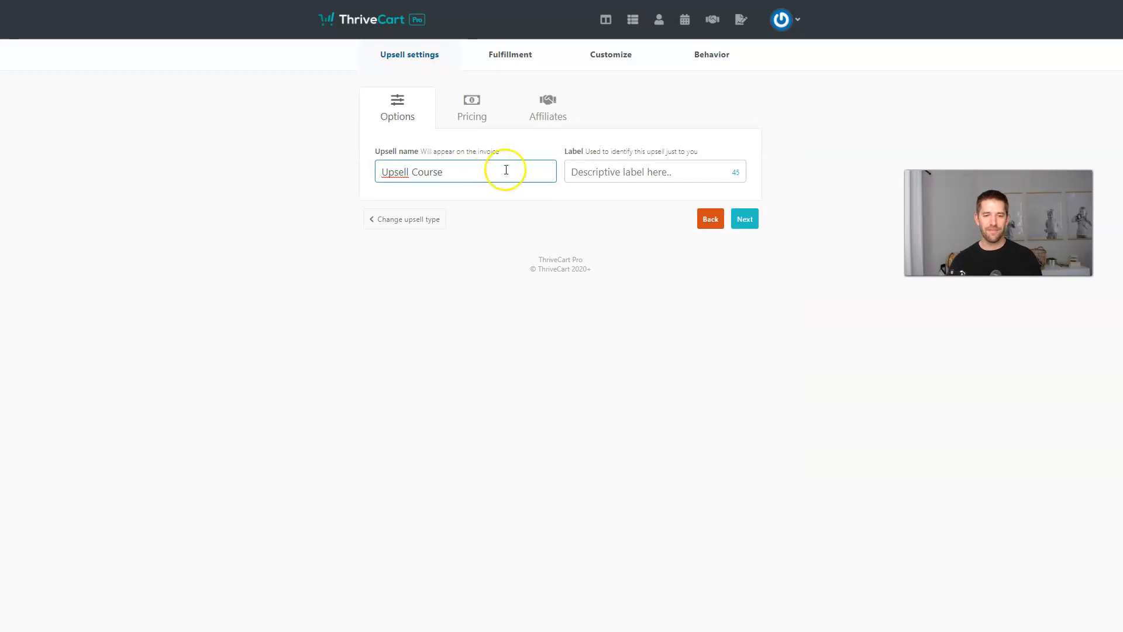
click(744, 219)
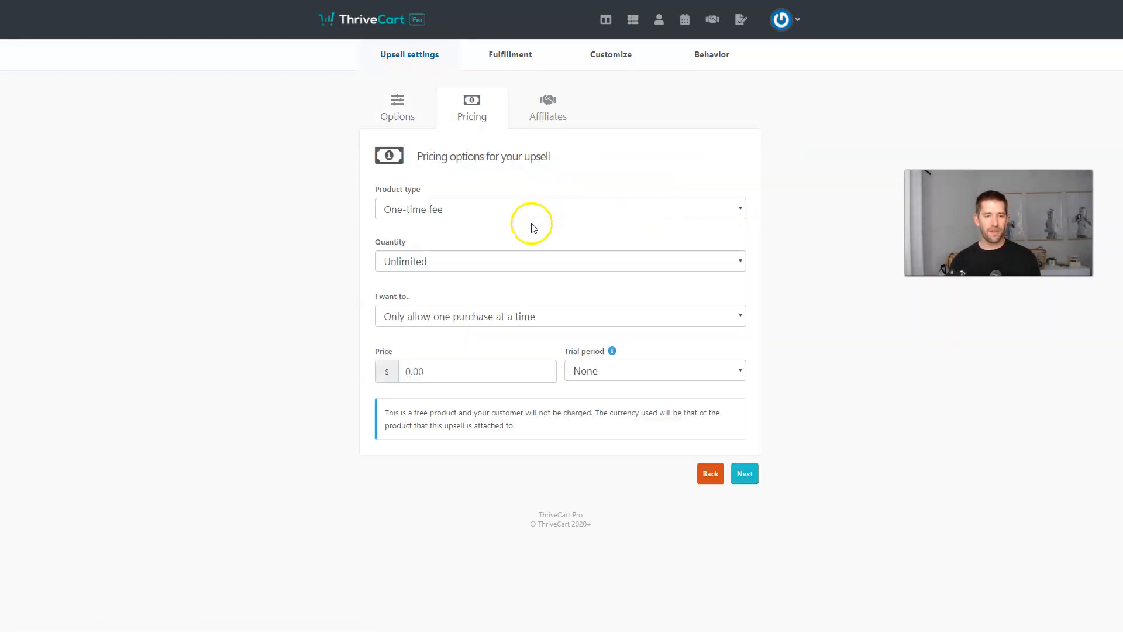
Price the upsell at $197 and advance past affiliates and fulfillment to page customization.
click(432, 371)
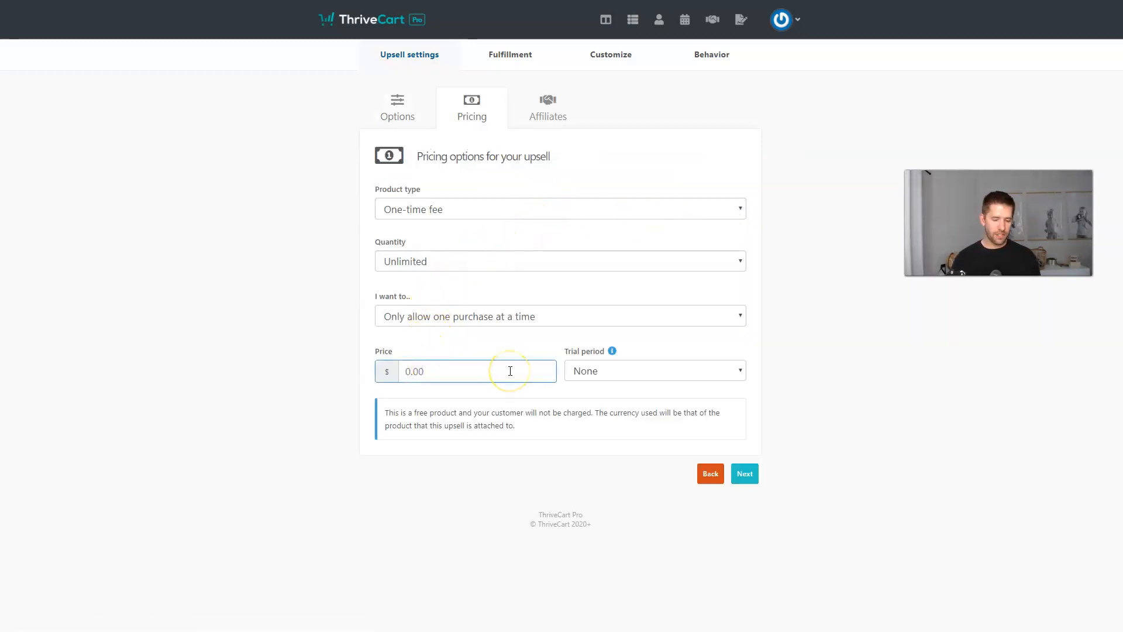
text(197)
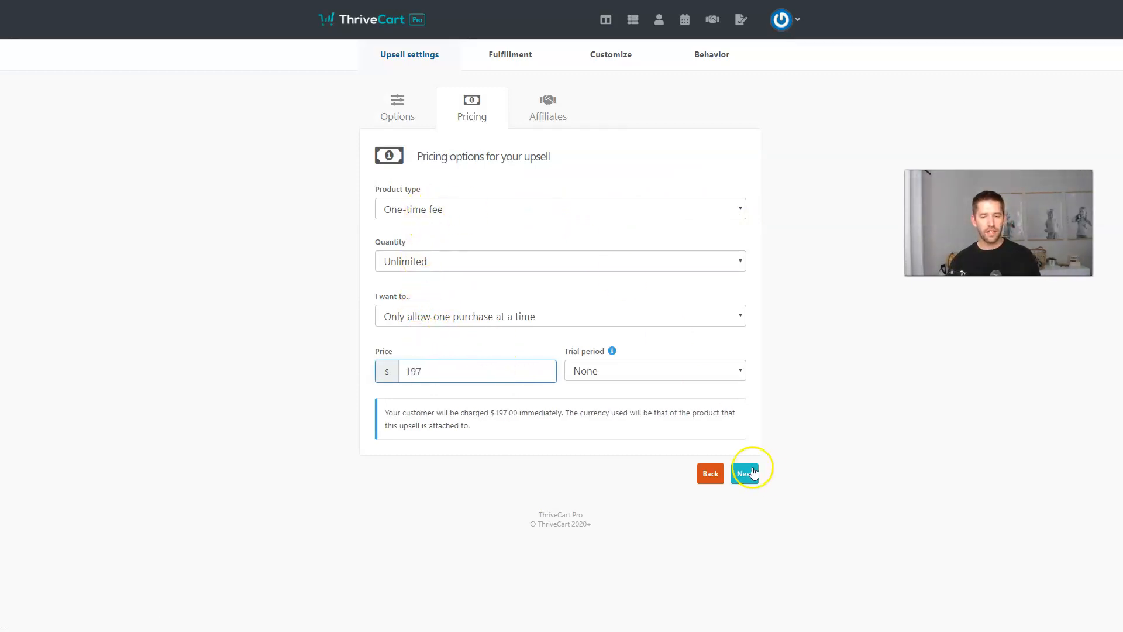
click(746, 474)
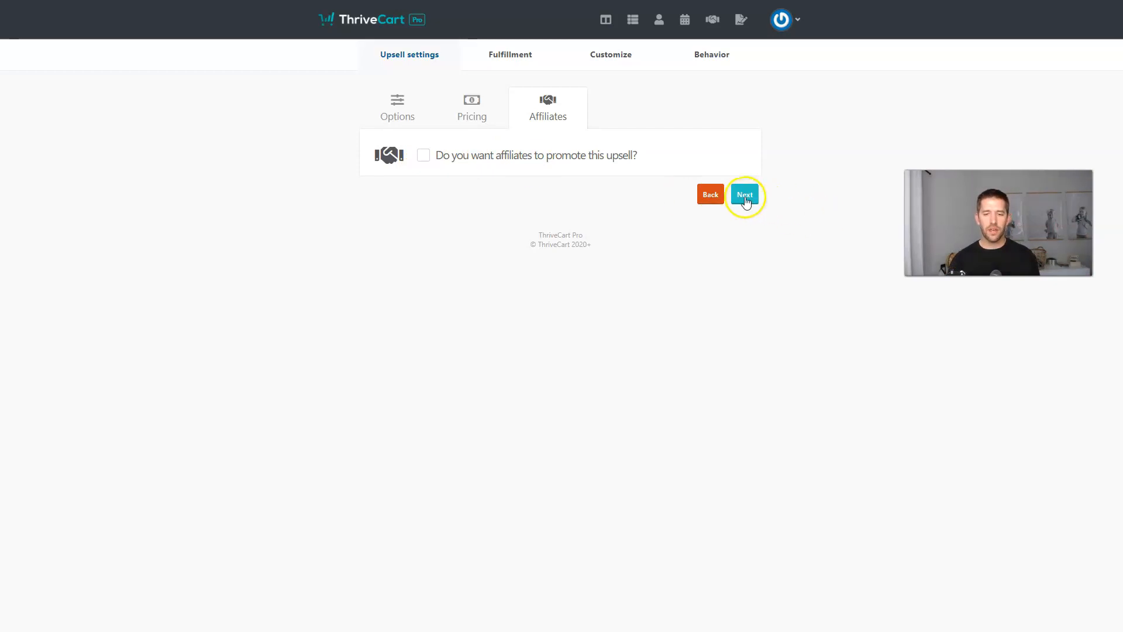
click(745, 194)
click(744, 237)
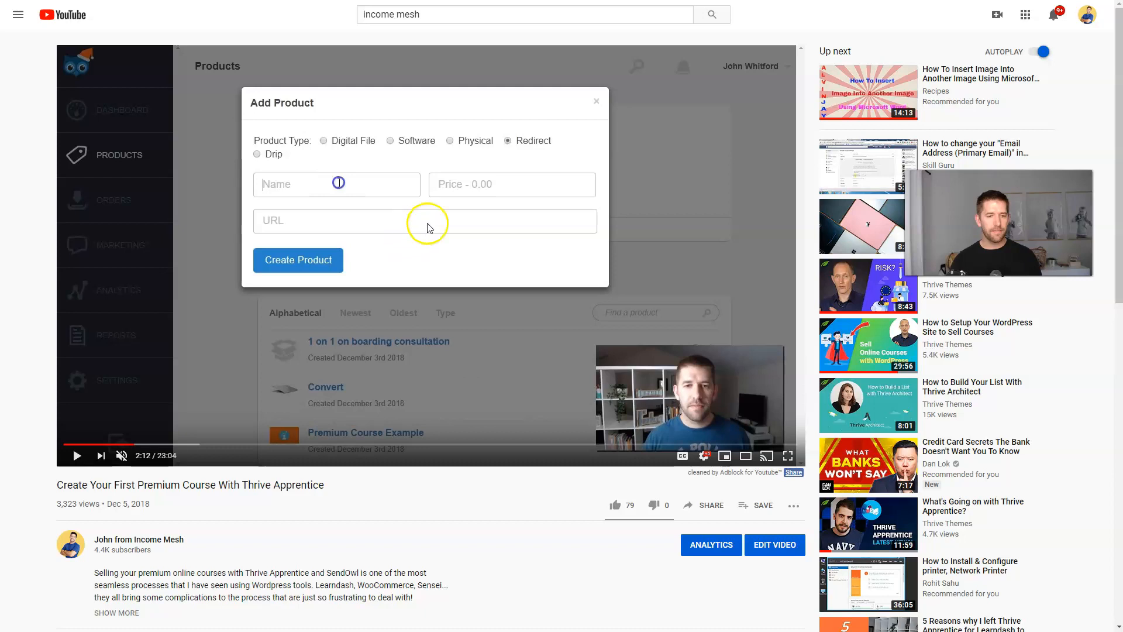
Embed the copied YouTube video on the upsell page.
right_click(666, 205)
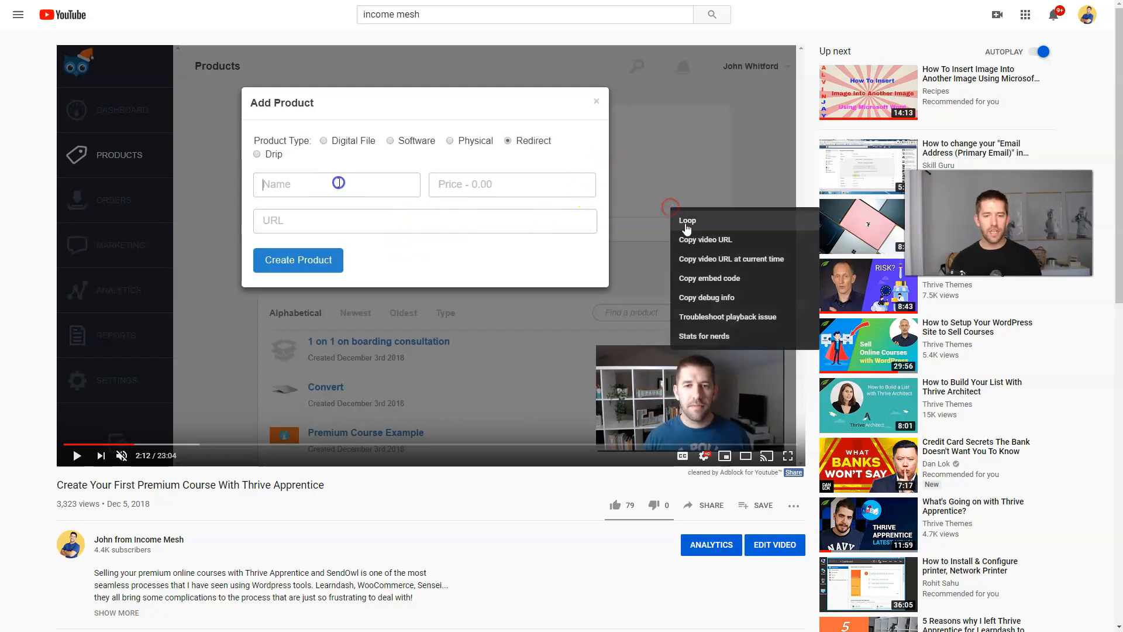
click(694, 240)
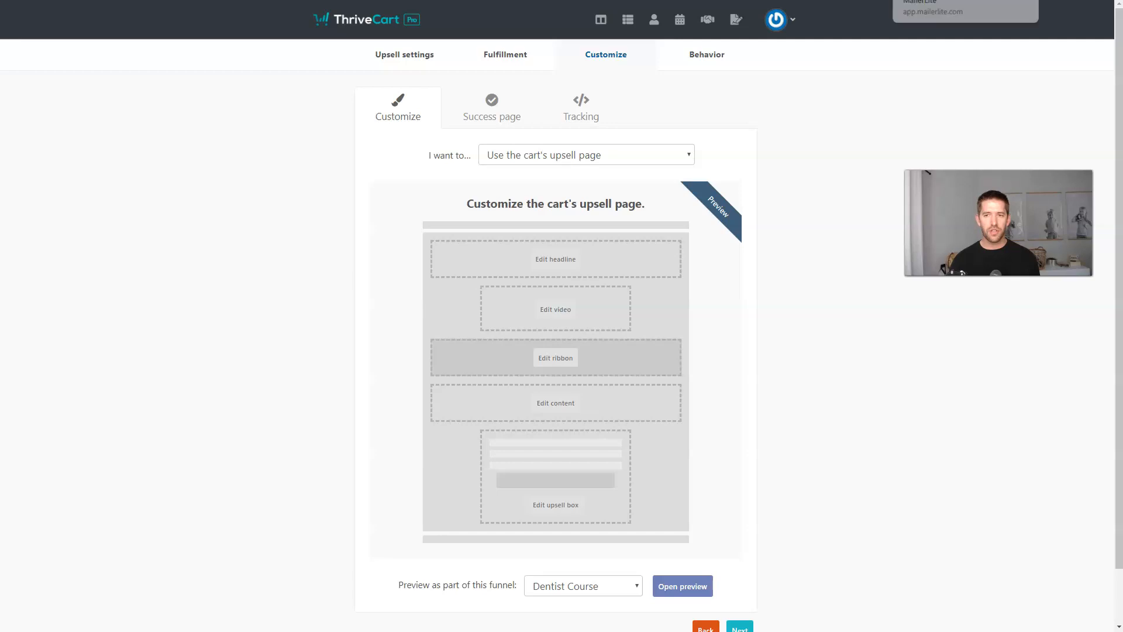
click(554, 313)
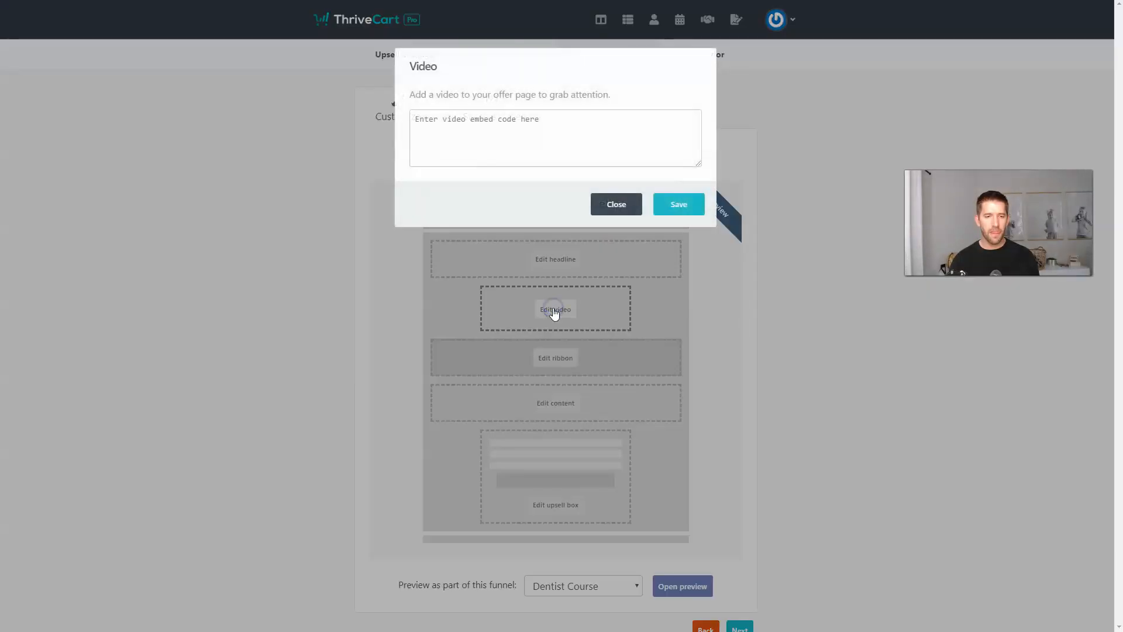
click(504, 145)
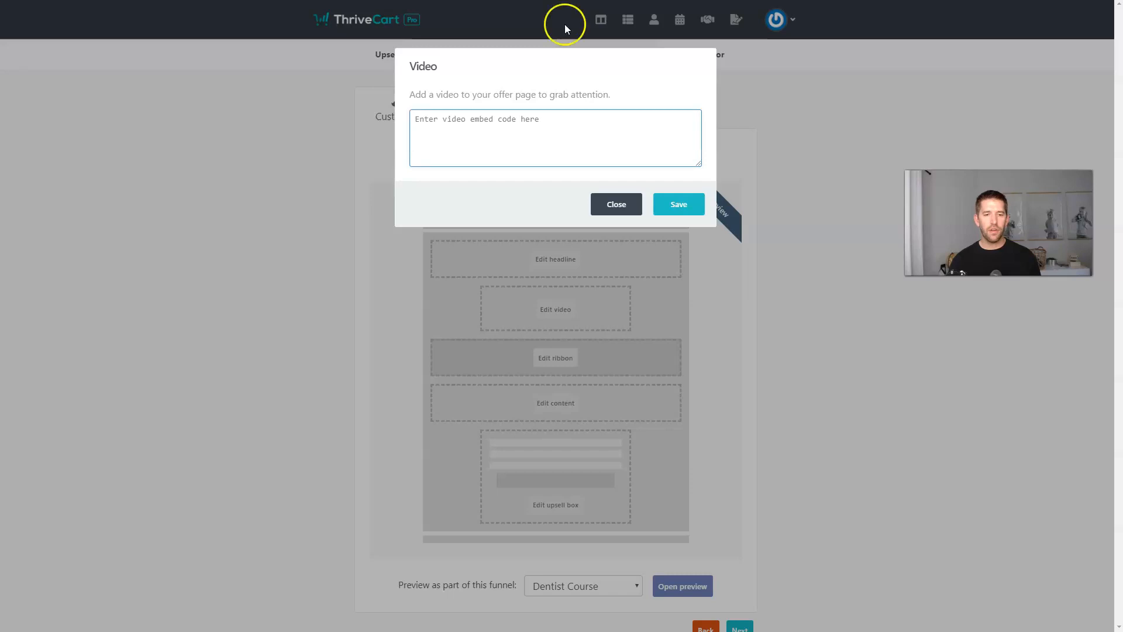
click(552, 114)
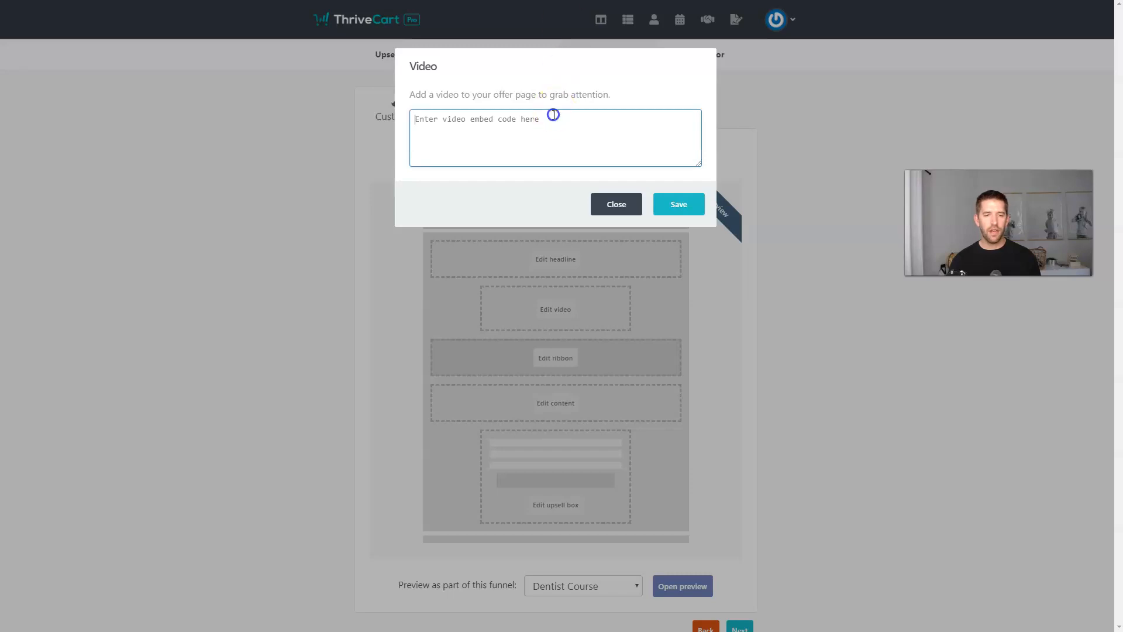
key(ctrl+v)
click(679, 205)
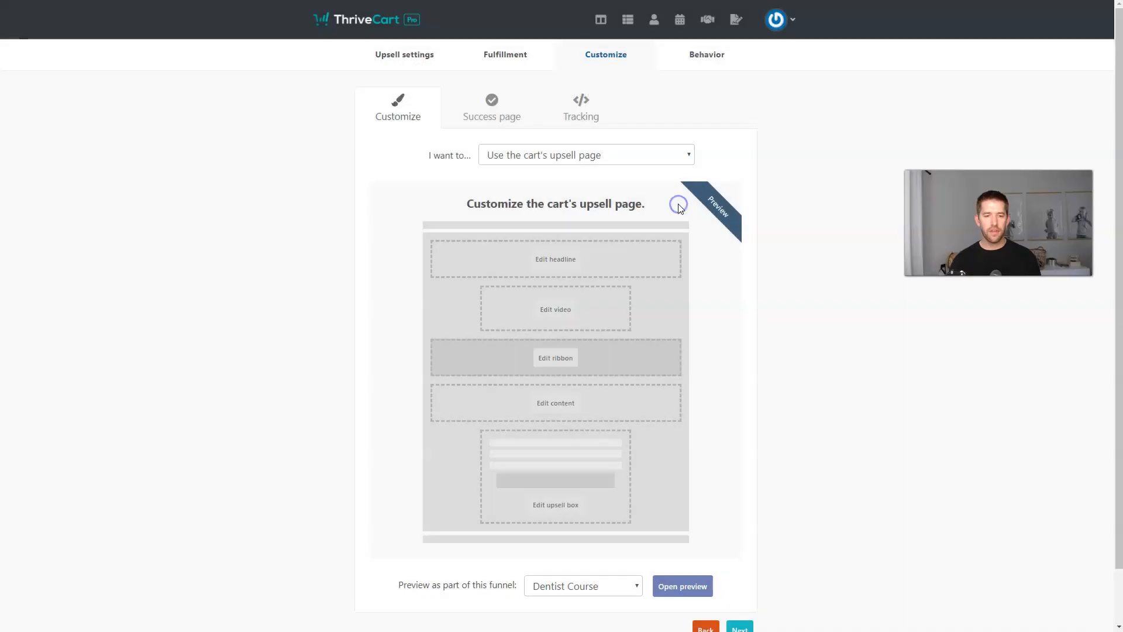
Keep the ribbon as 'Get instant access now!' and preview the upsell page in the Dentist Course funnel.
click(540, 355)
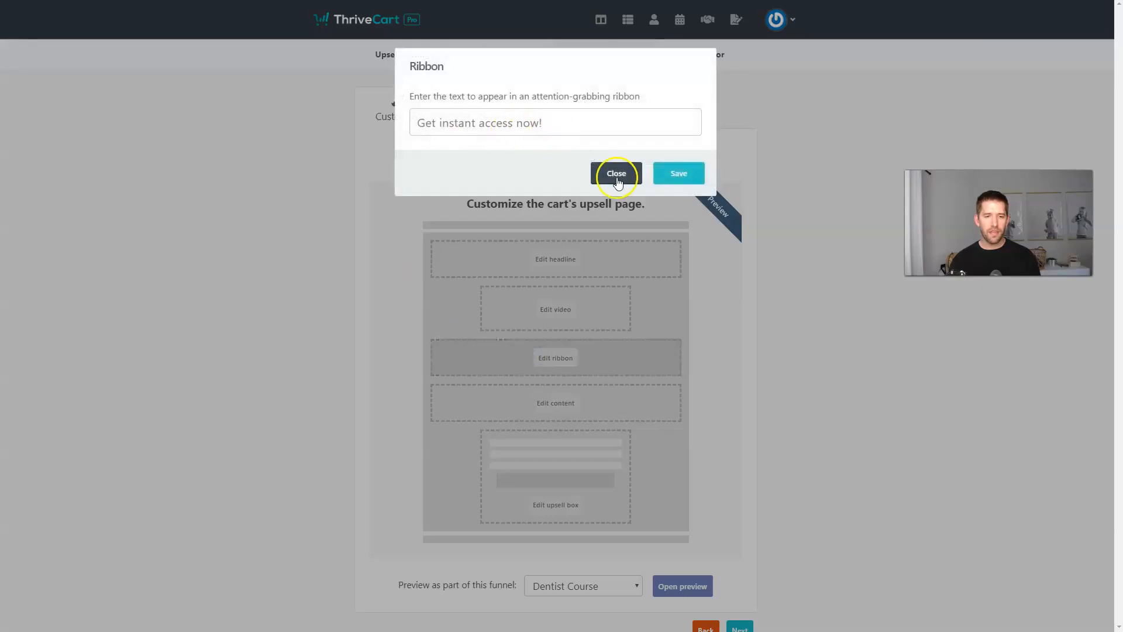
click(678, 173)
scroll(465, 361, down, 1)
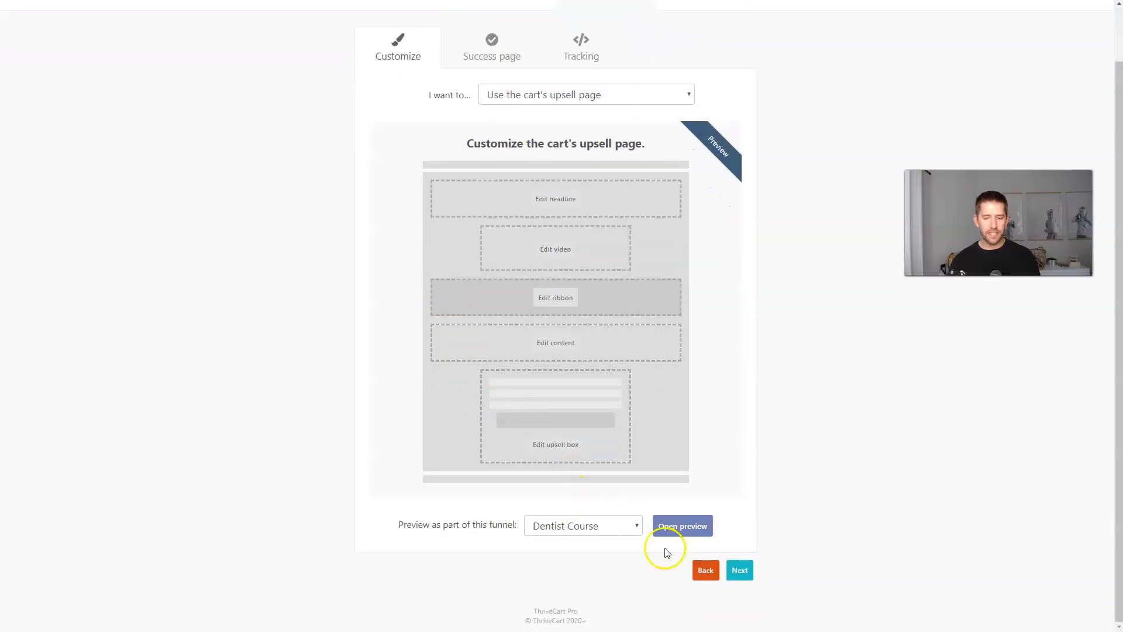
click(677, 529)
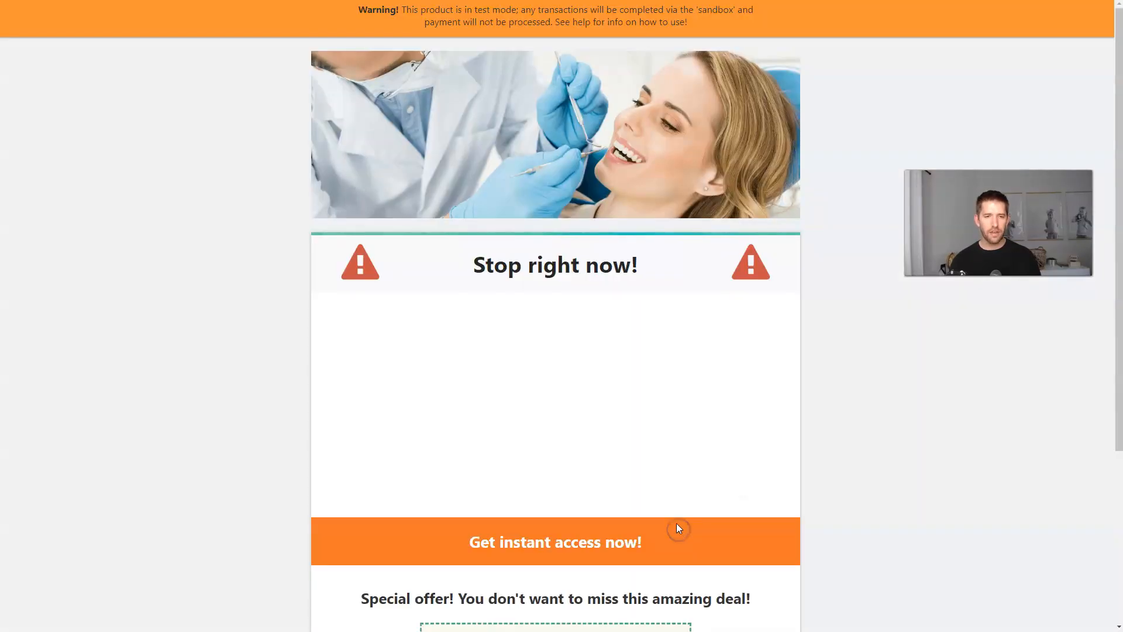
scroll(652, 271, down, 4)
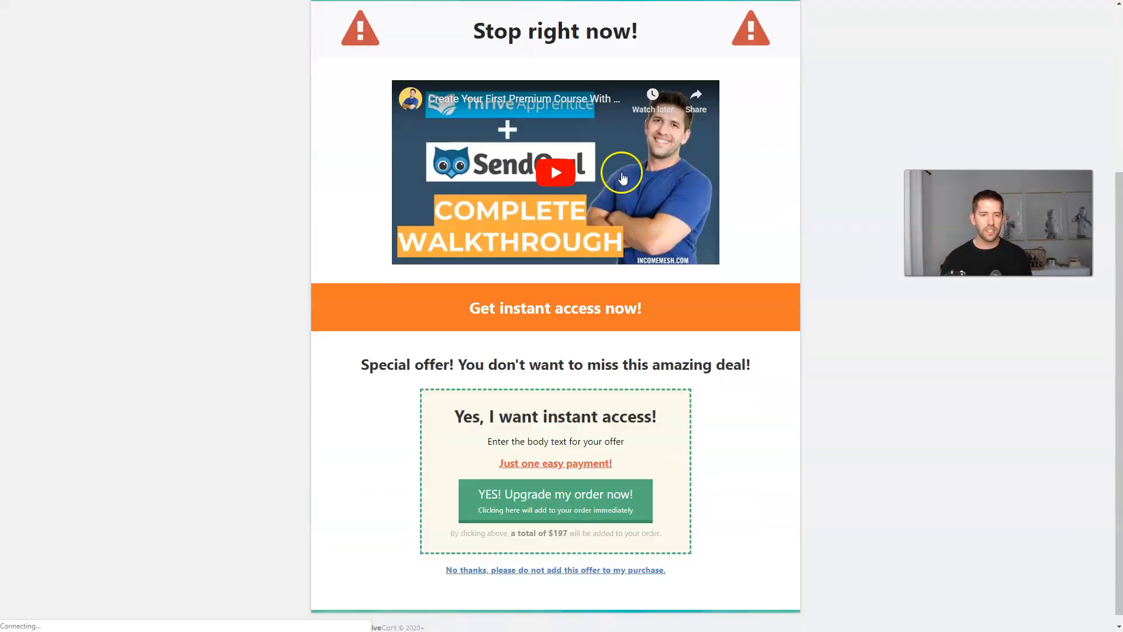
scroll(626, 181, up, 1)
scroll(607, 171, down, 1)
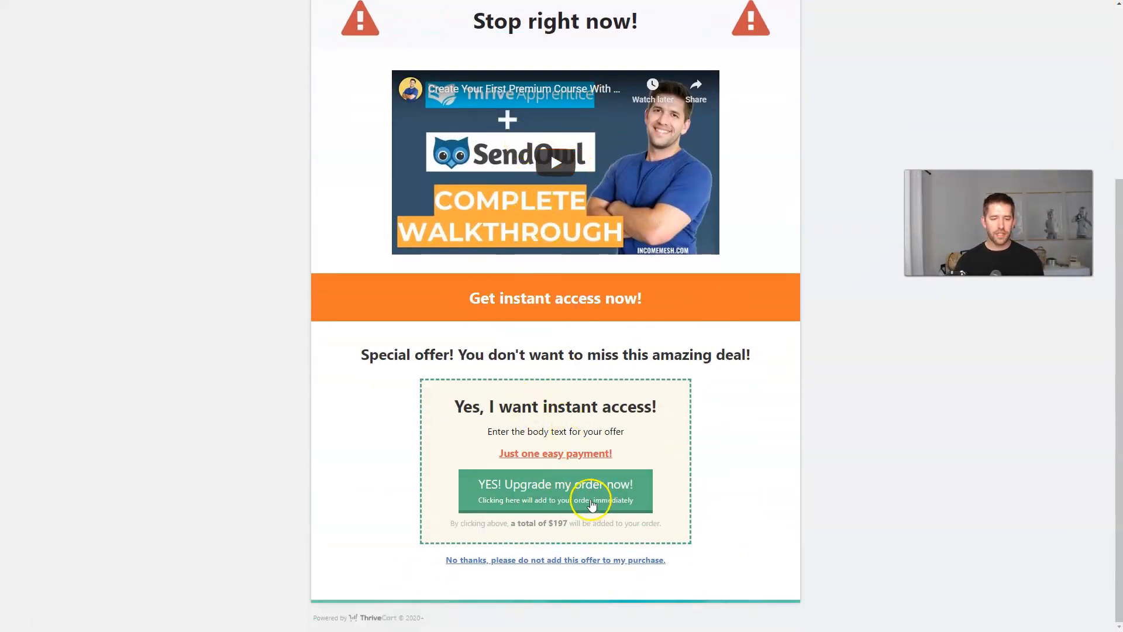
scroll(754, 433, up, 5)
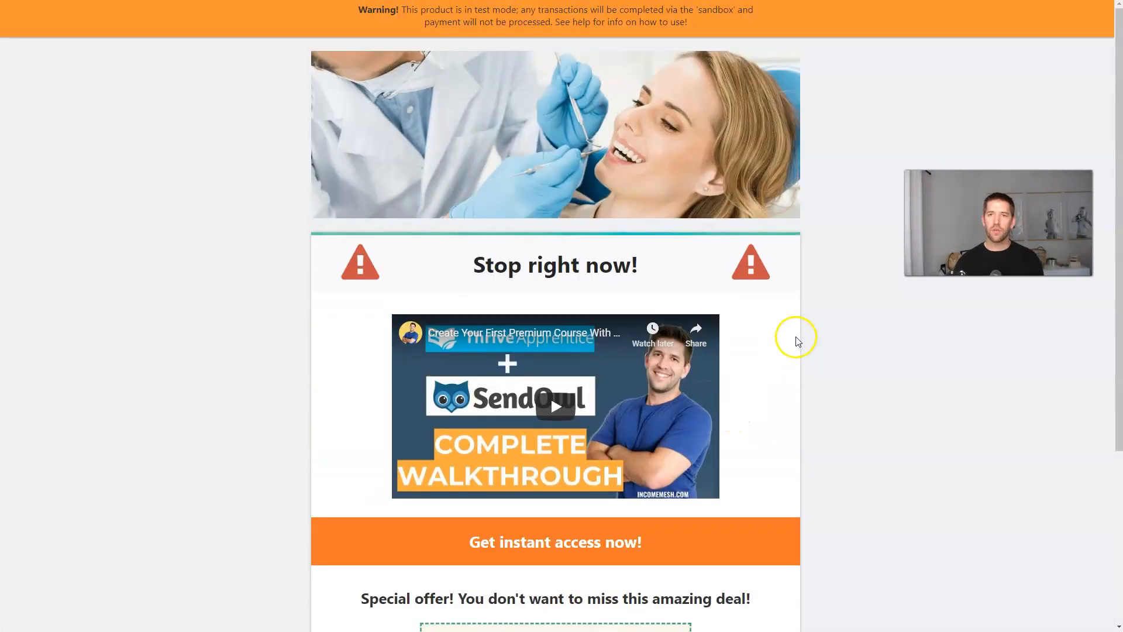
key(ctrl+w)
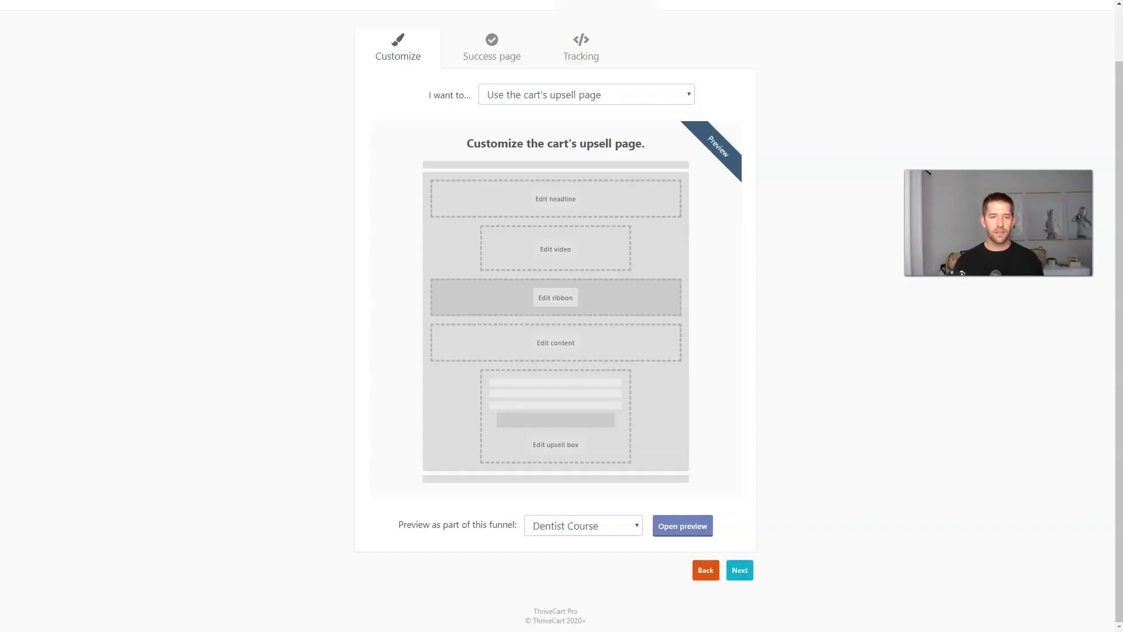
Advance past the success page settings to the tracking step.
click(739, 570)
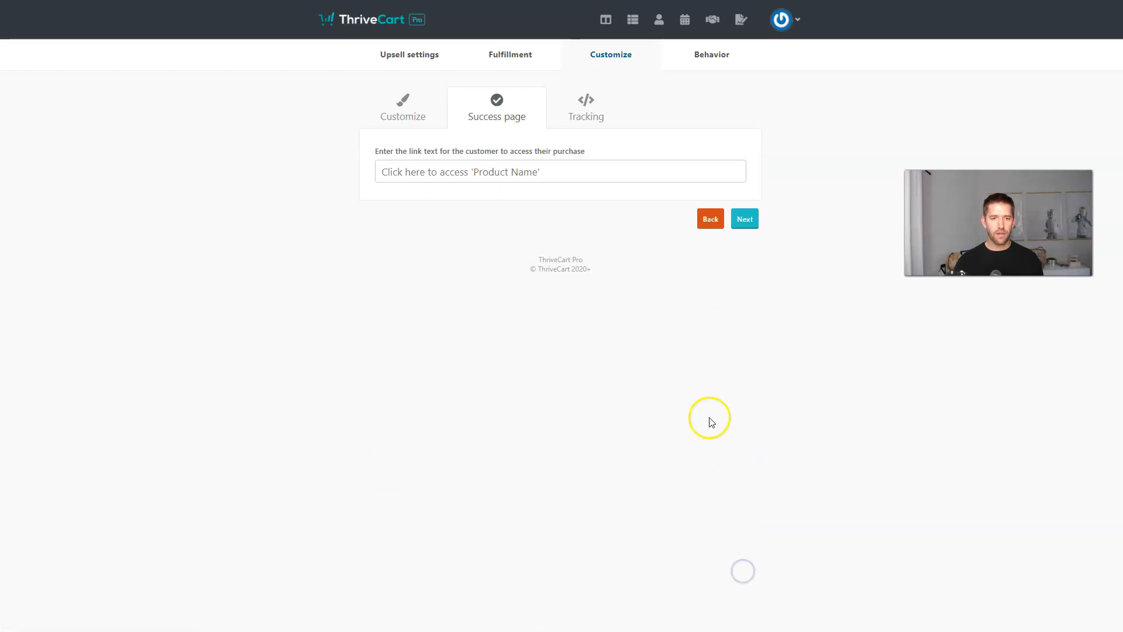
click(478, 171)
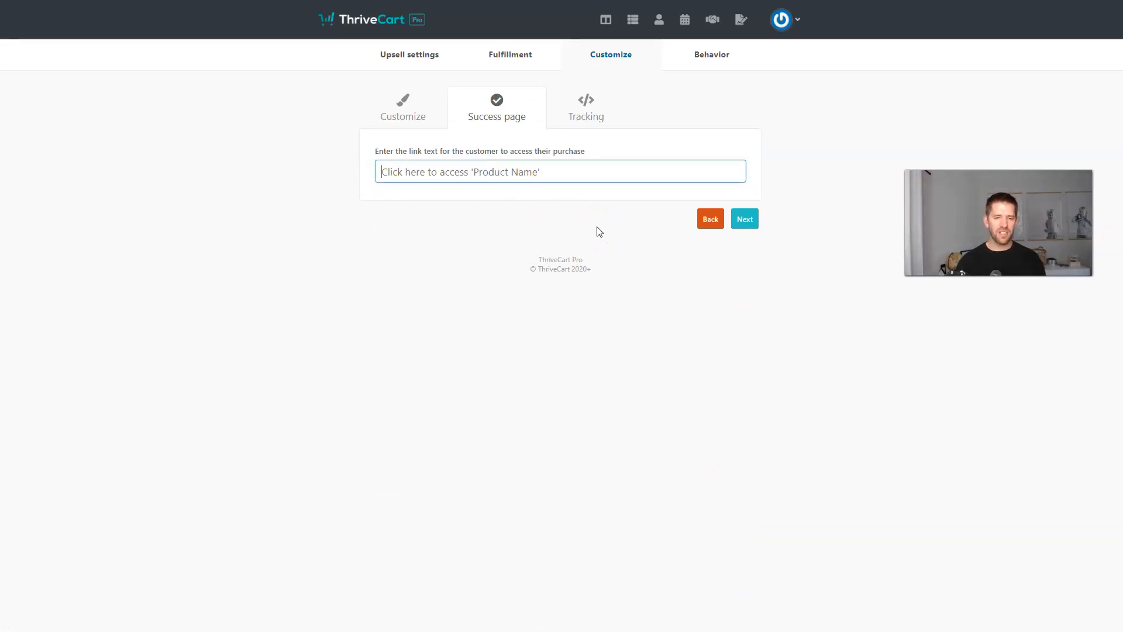
click(745, 220)
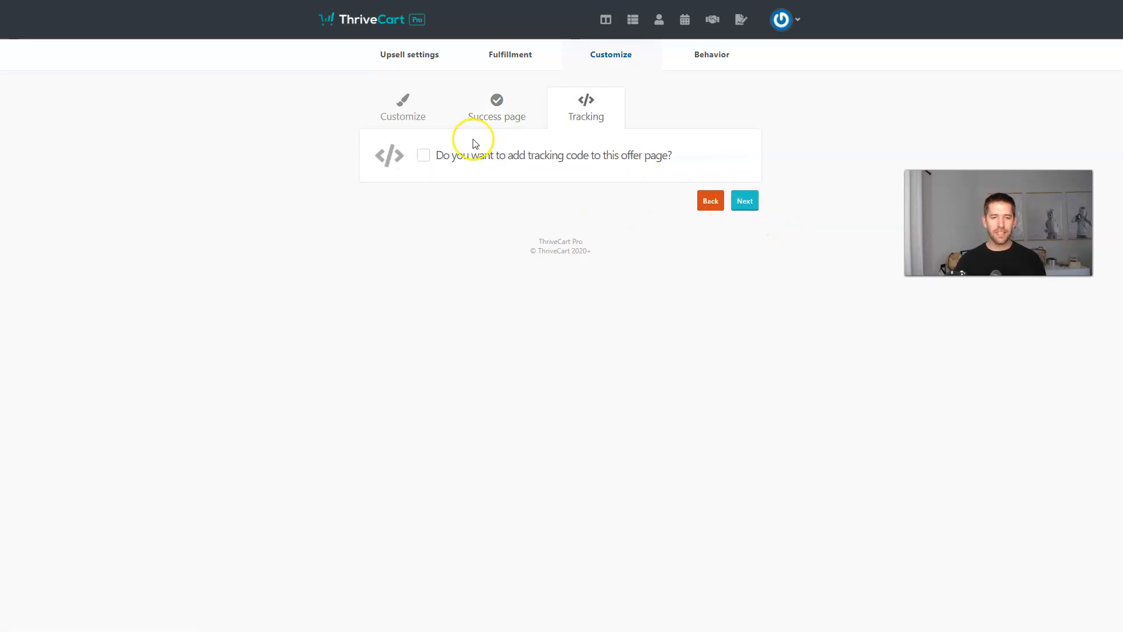
Skip adding a behavior rule, save Upsell Course, and return to the upsells list.
click(744, 200)
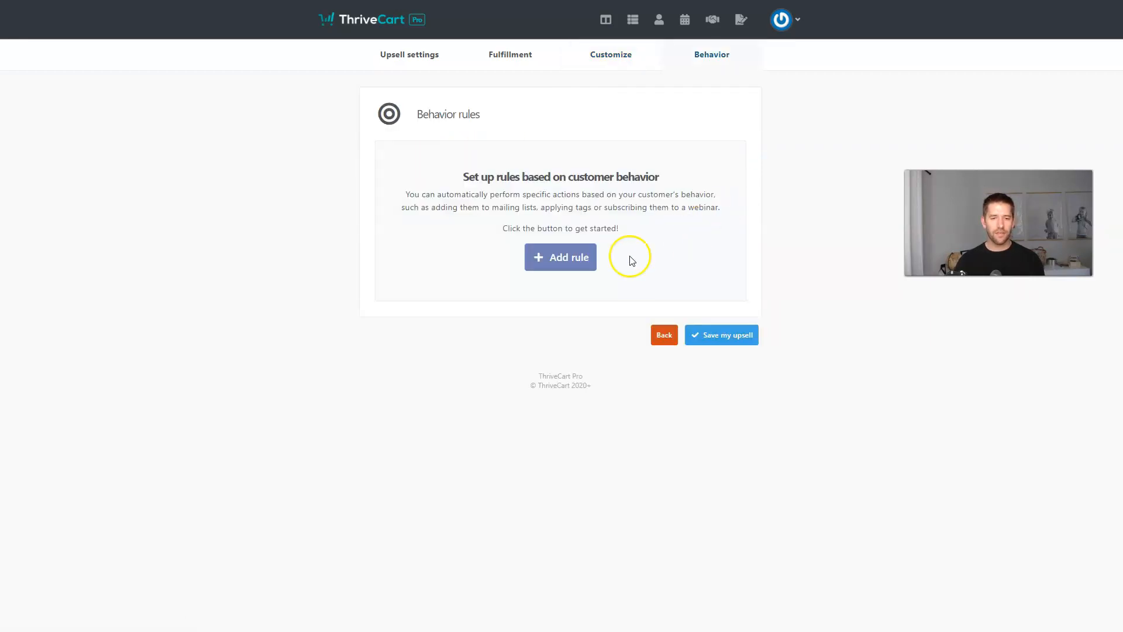
click(579, 258)
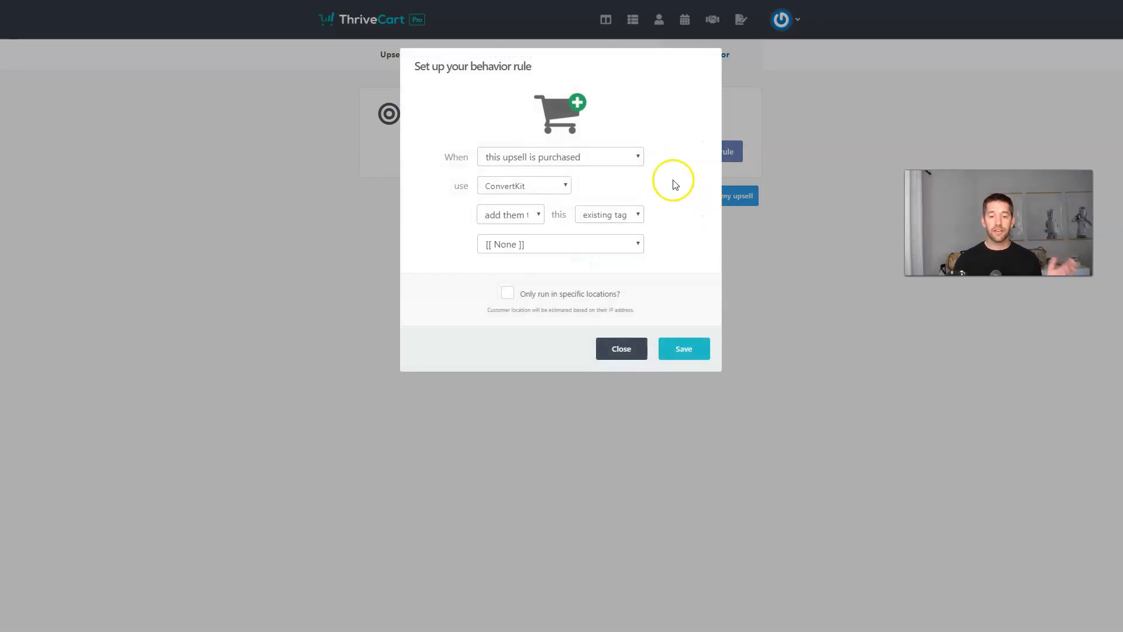
click(623, 349)
click(700, 335)
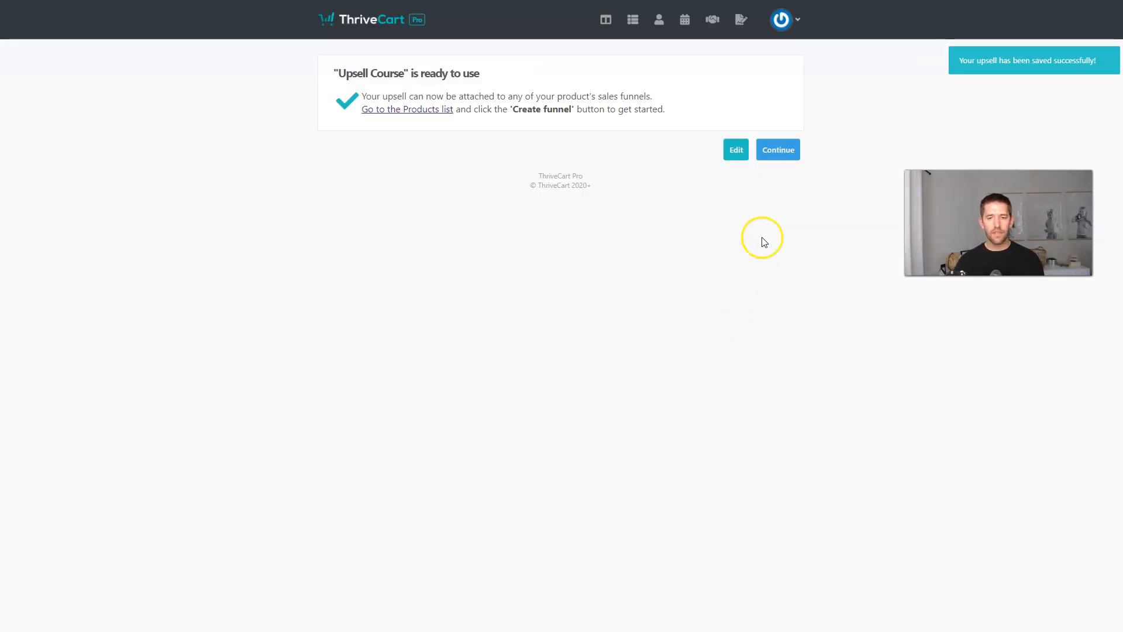
click(777, 150)
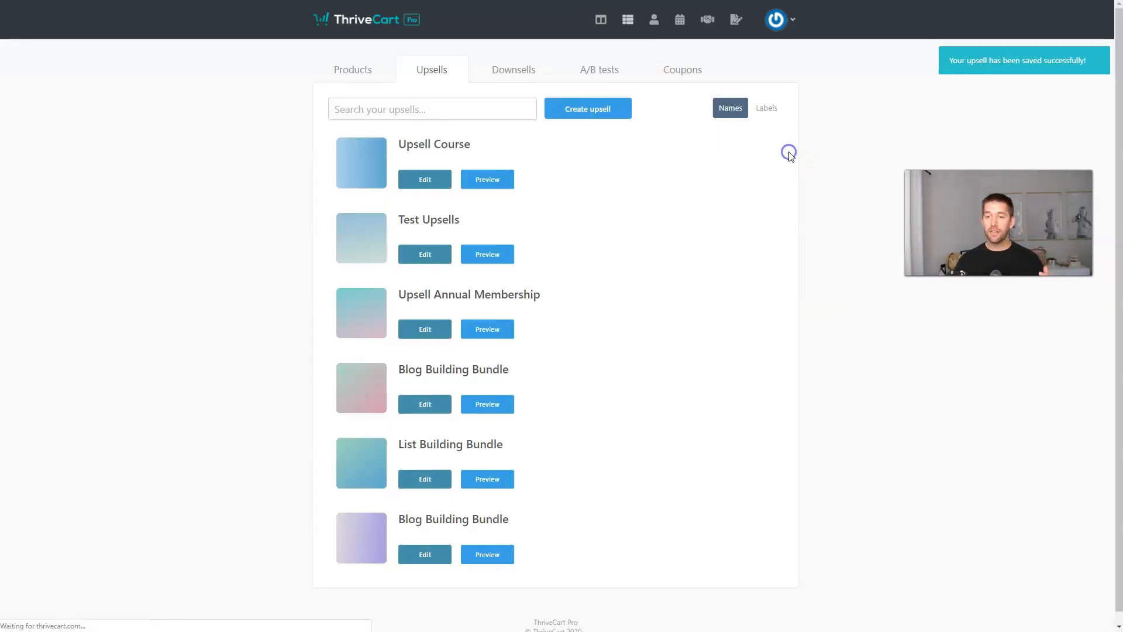
Create a digital downsell named Downsell Course priced at $67.
click(493, 74)
click(603, 113)
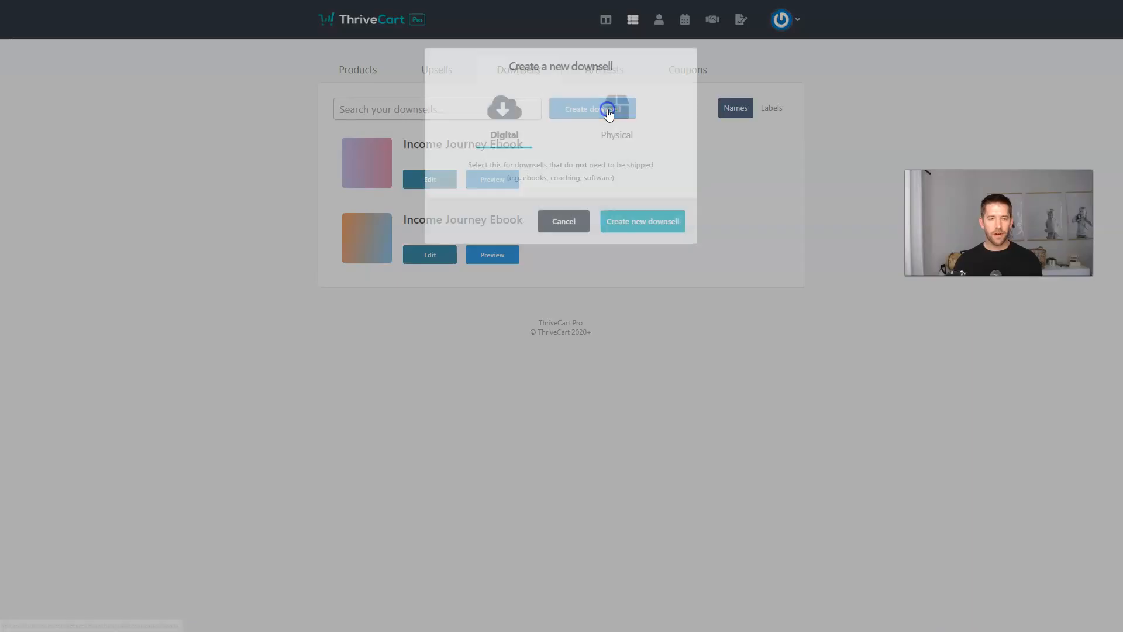
click(641, 220)
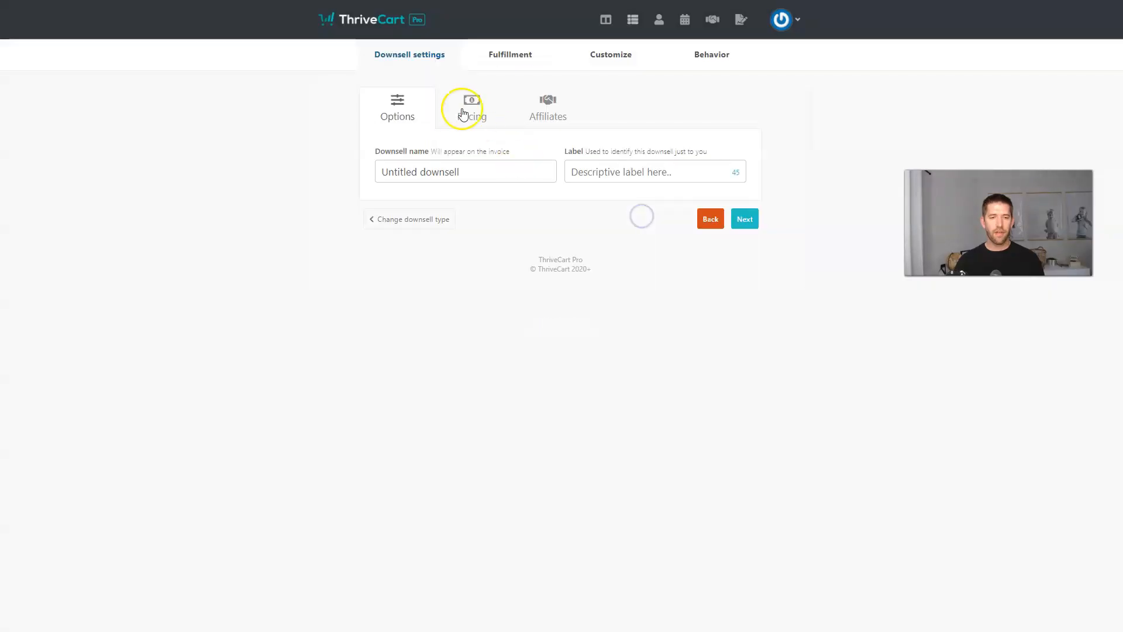
click(448, 176)
text(D)
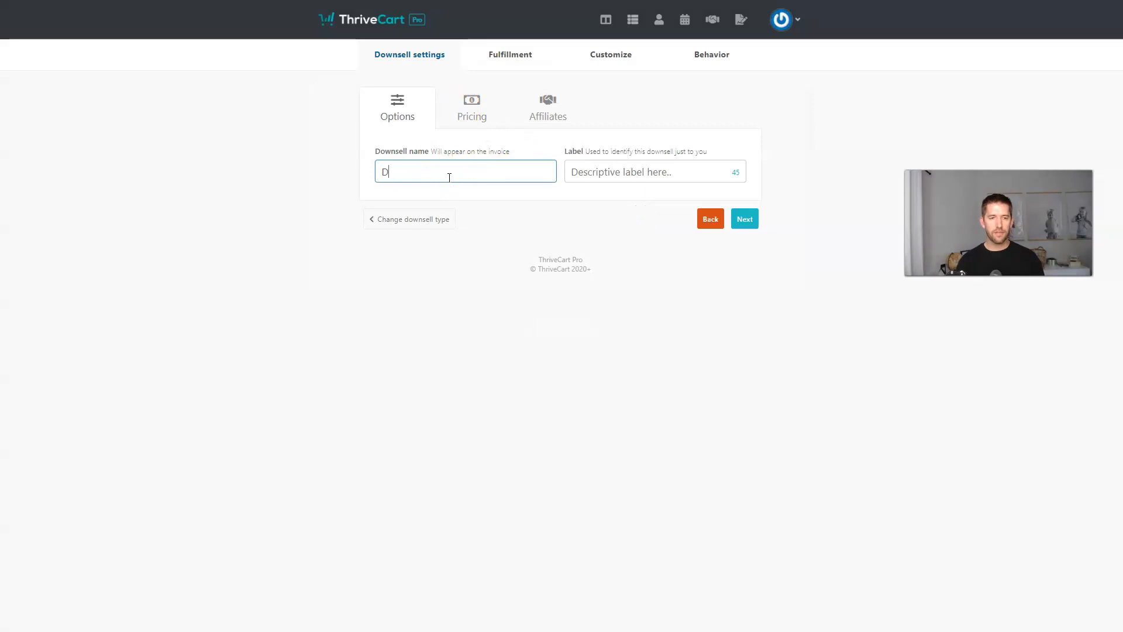
text(ownse)
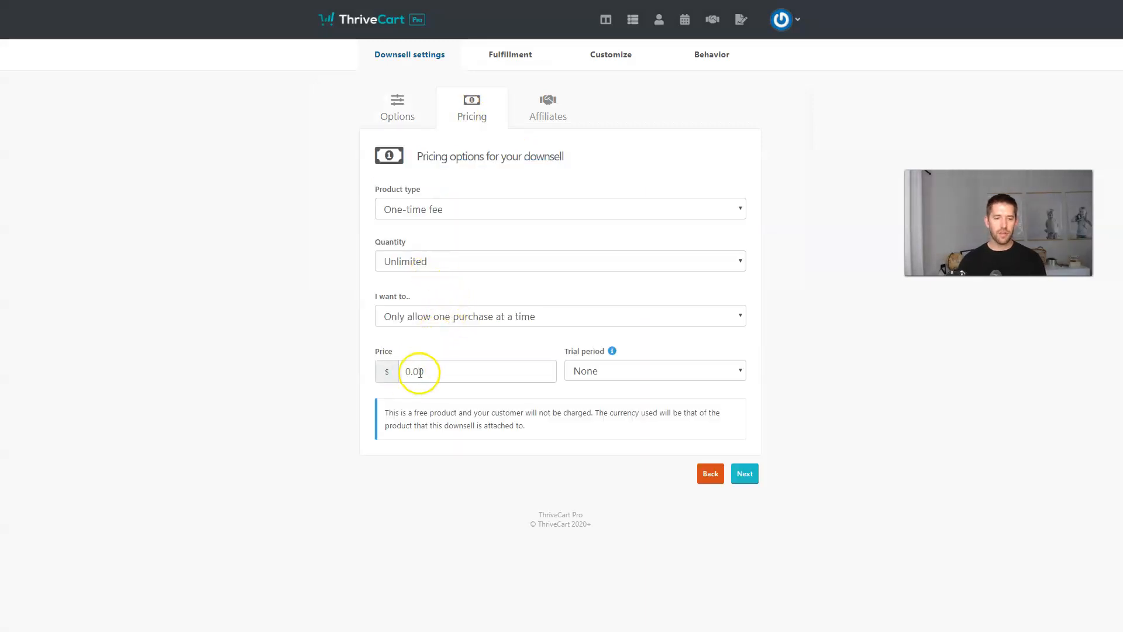
click(419, 371)
text(67)
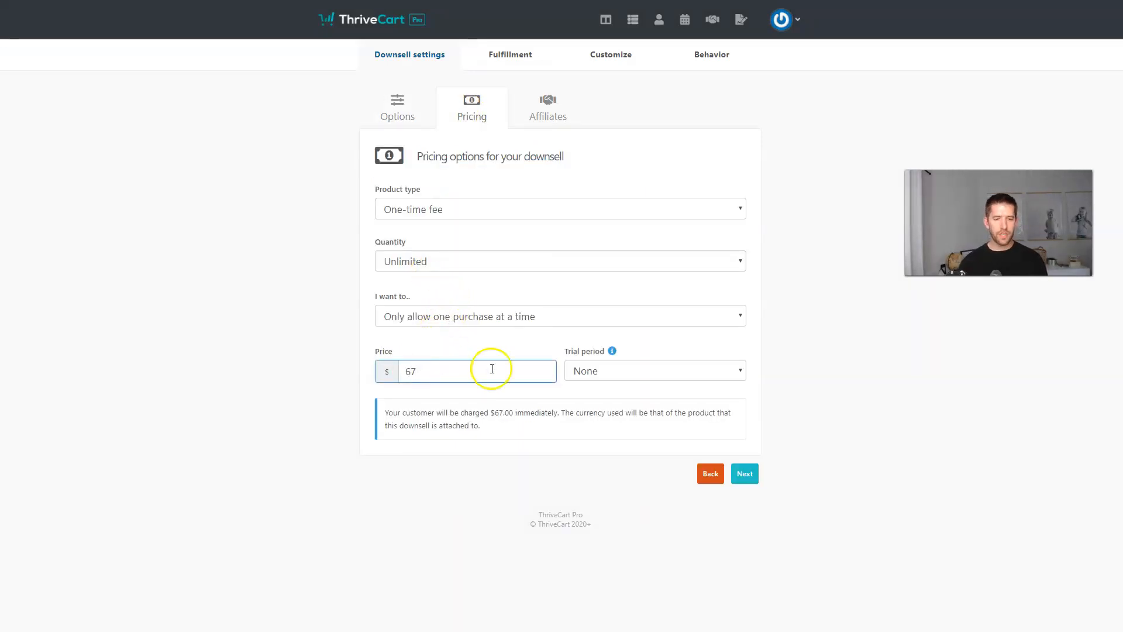
Advance to page customization and embed the YouTube video on the downsell page.
click(745, 473)
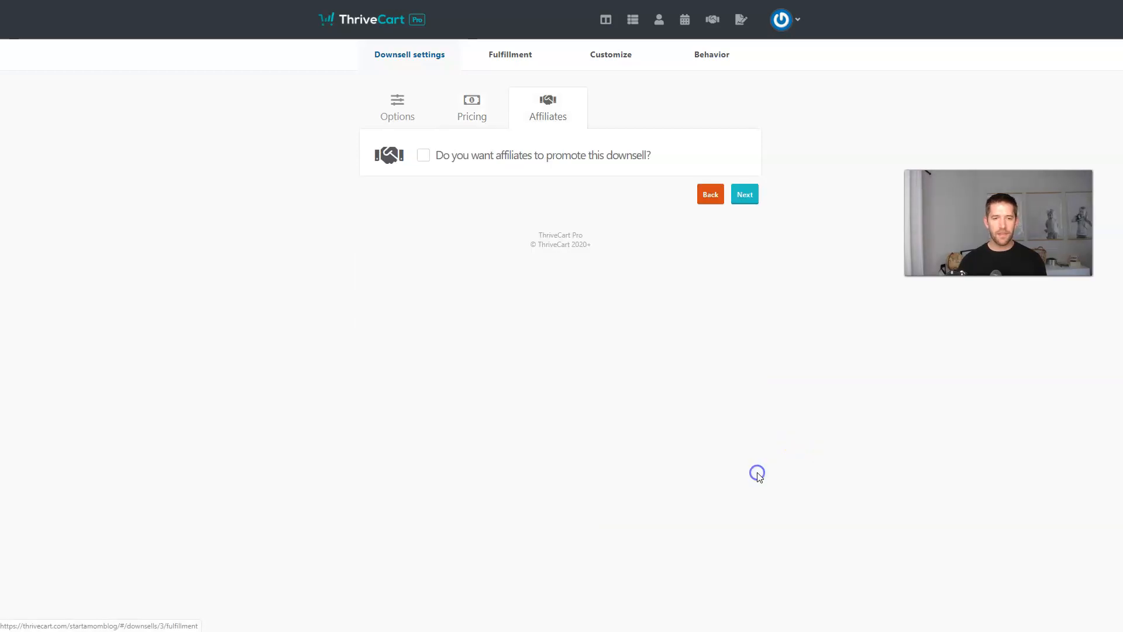
click(751, 199)
click(741, 236)
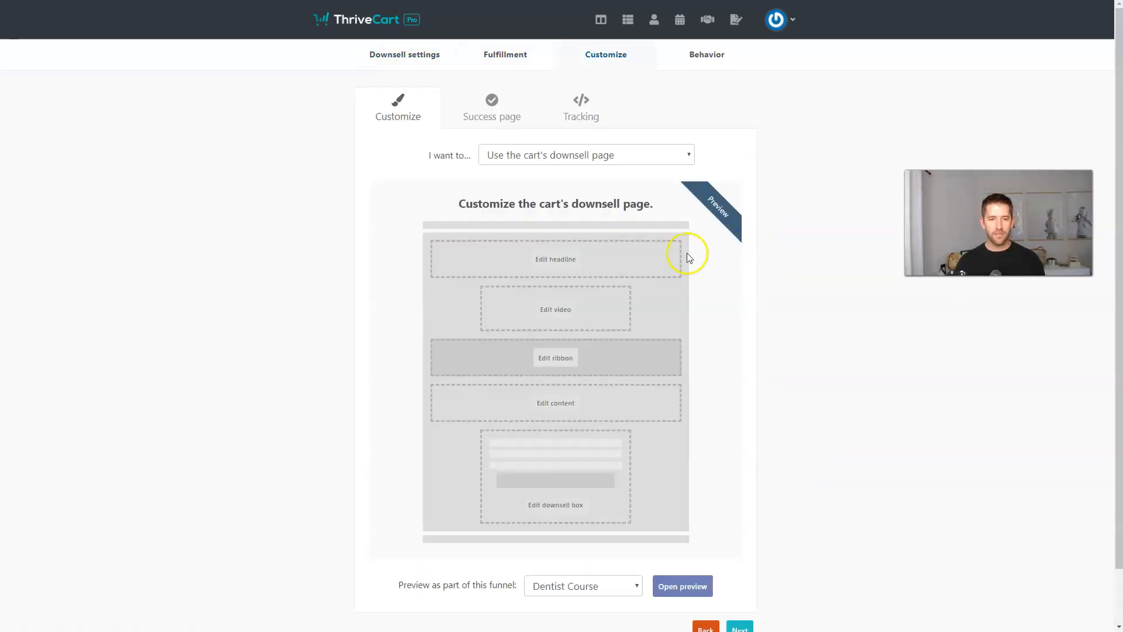
click(553, 309)
click(531, 149)
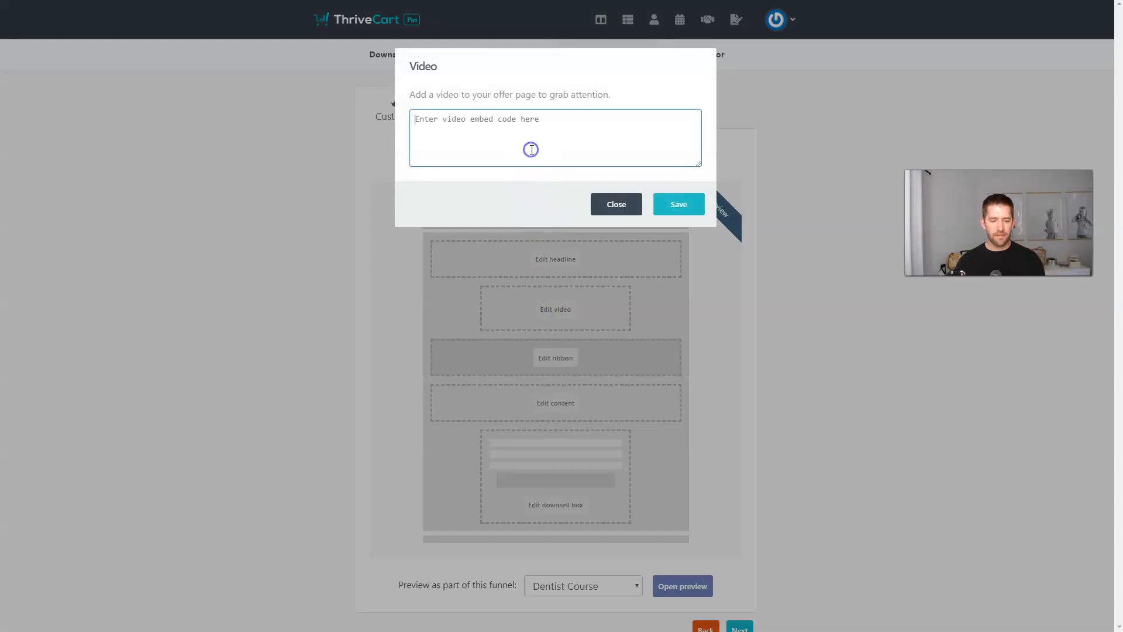
text(<iframe width="560" height="315" src="https://www.youtube.com/embed/aYVq9MsOMnk" frameborder="0" allow="accelerometer; autoplay; encrypted-media; gyroscope; picture-in-picture" allowfullscreen></iframe>)
click(678, 205)
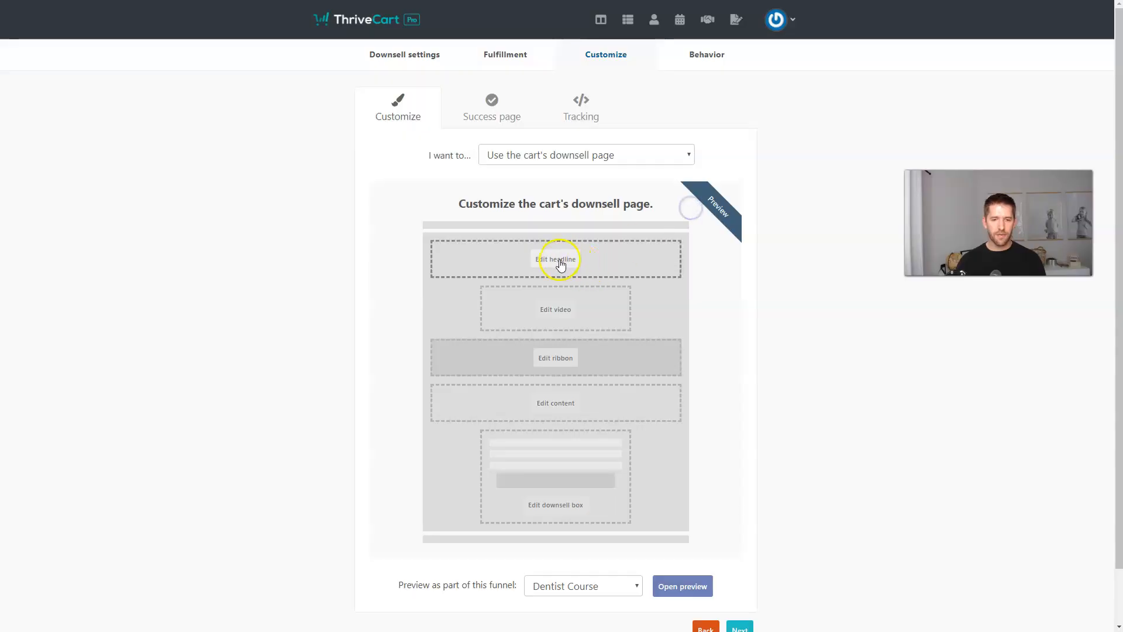
Set the headline 'How About A Downsell?' and save the downsell.
click(556, 259)
click(522, 109)
text(How About A Dow)
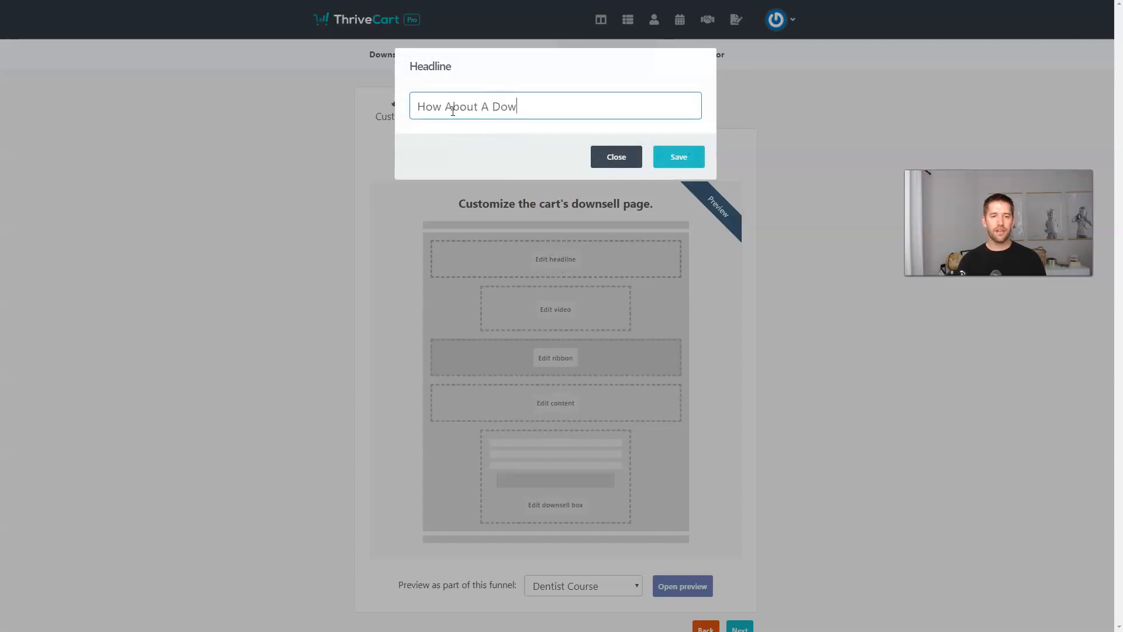
text(nsell?)
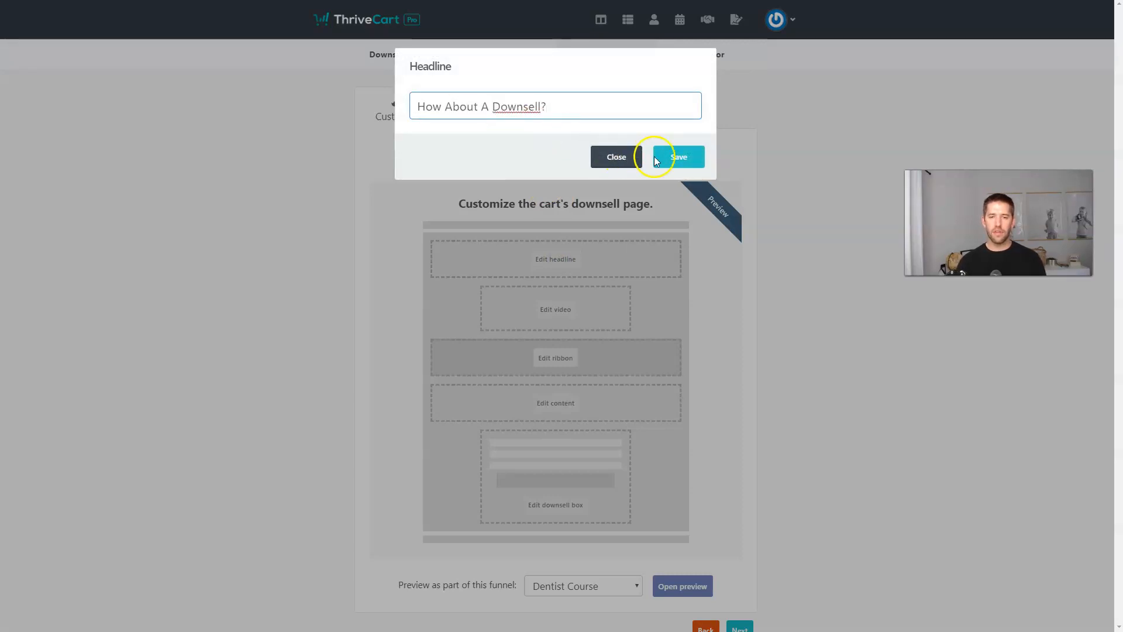
click(678, 157)
scroll(800, 335, down, 1)
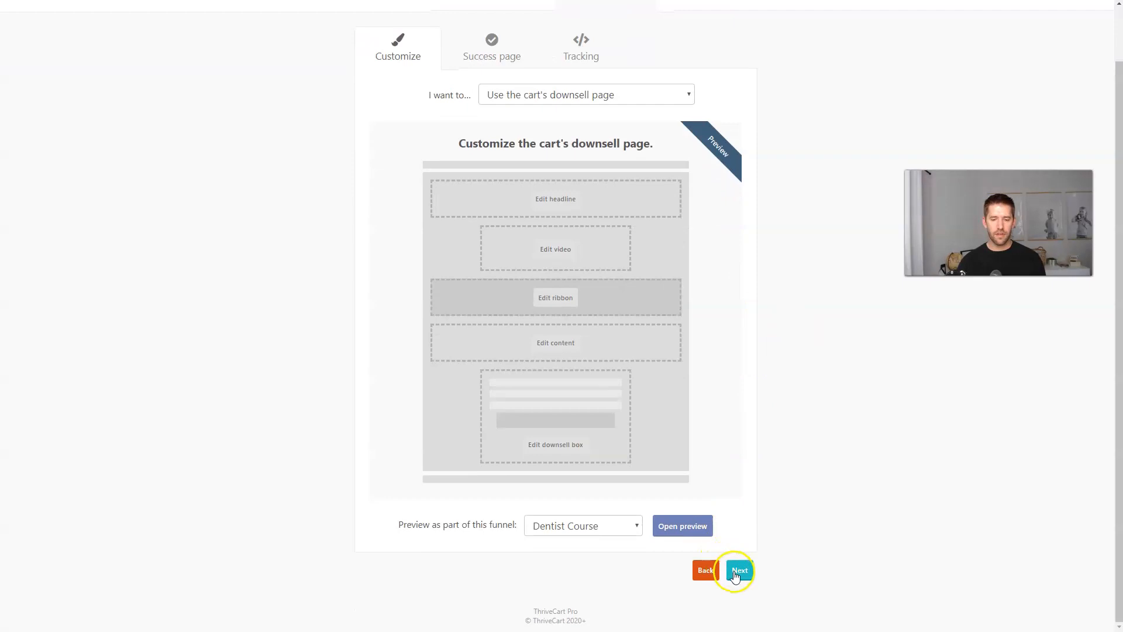
click(740, 571)
click(745, 218)
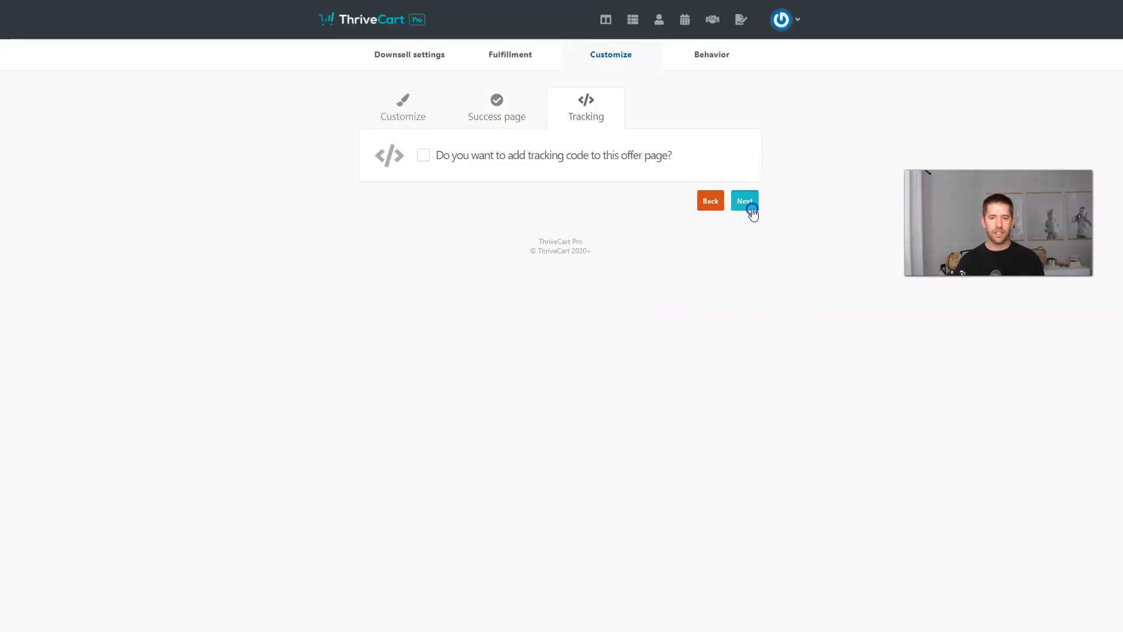
click(745, 201)
click(720, 348)
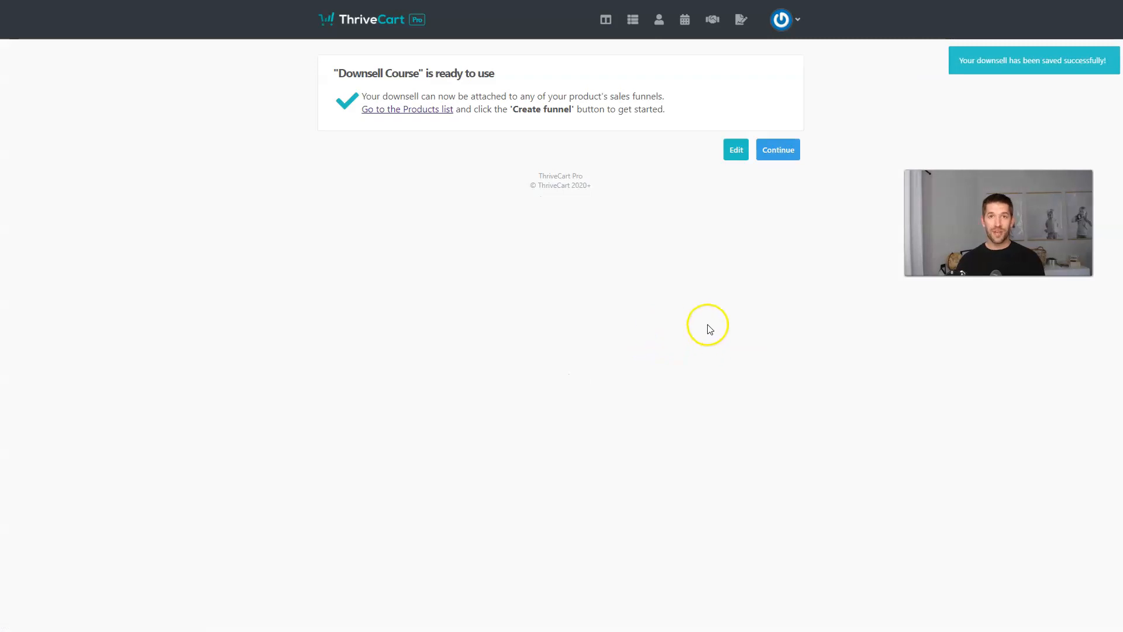
Enable the Dentist Course sales funnel with Upsell Course as upsell #1 granting the Upsell membership.
click(632, 20)
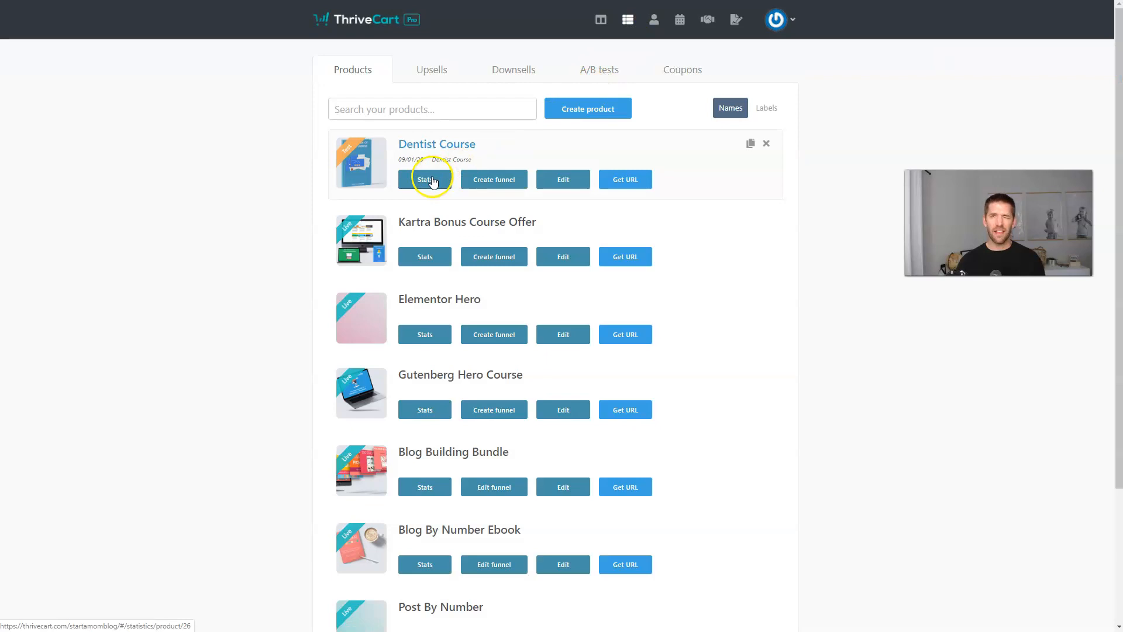
click(506, 186)
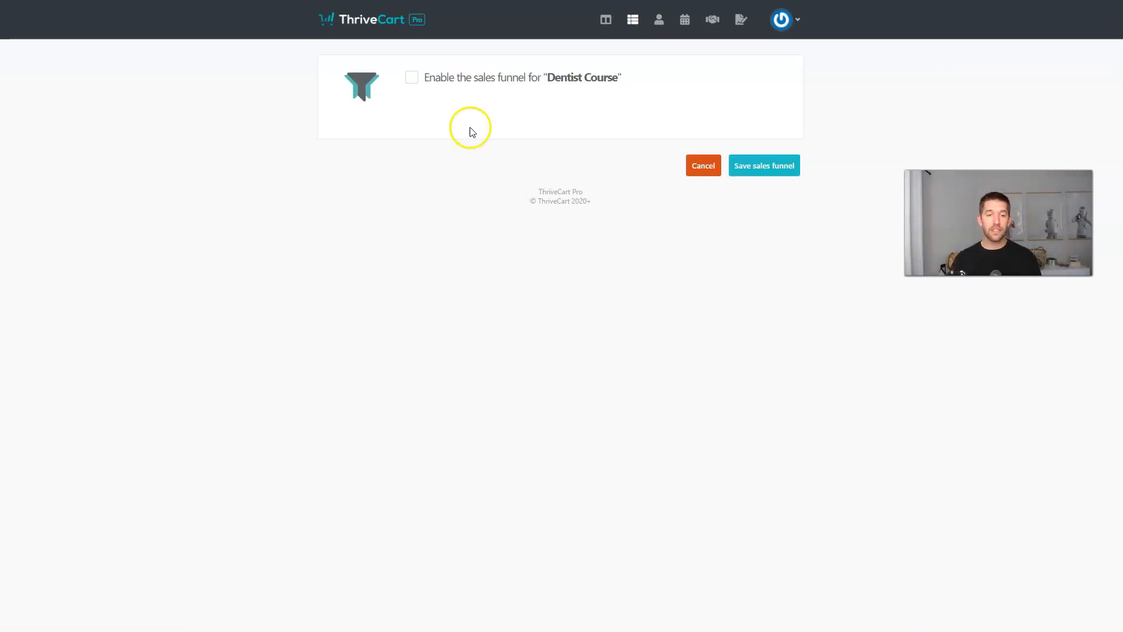
click(414, 78)
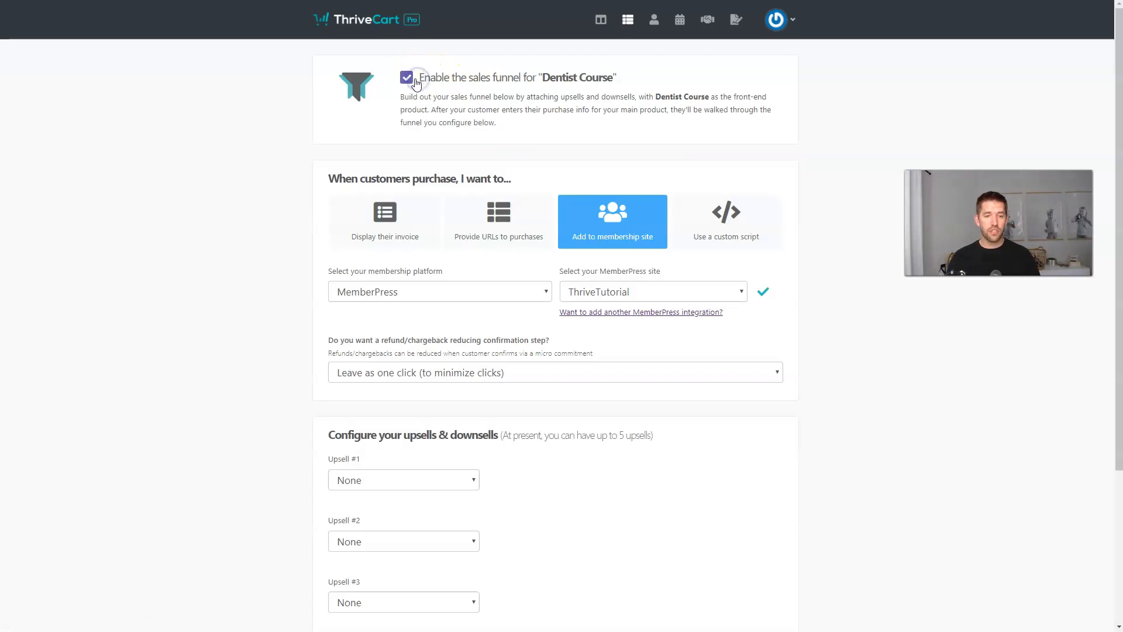
scroll(413, 80, down, 3)
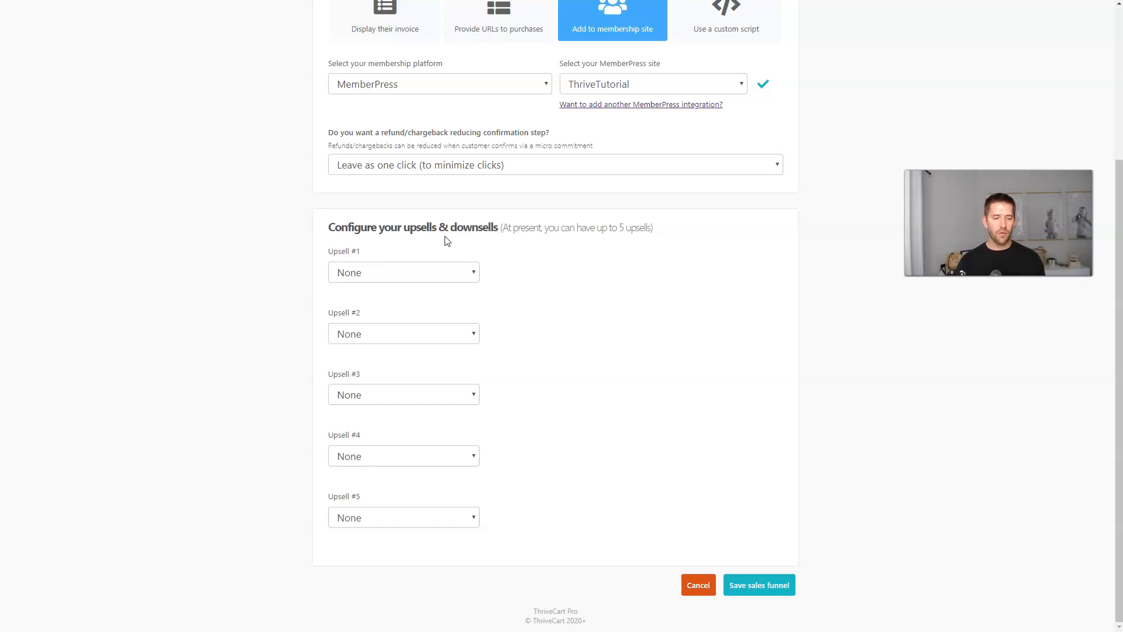
click(440, 272)
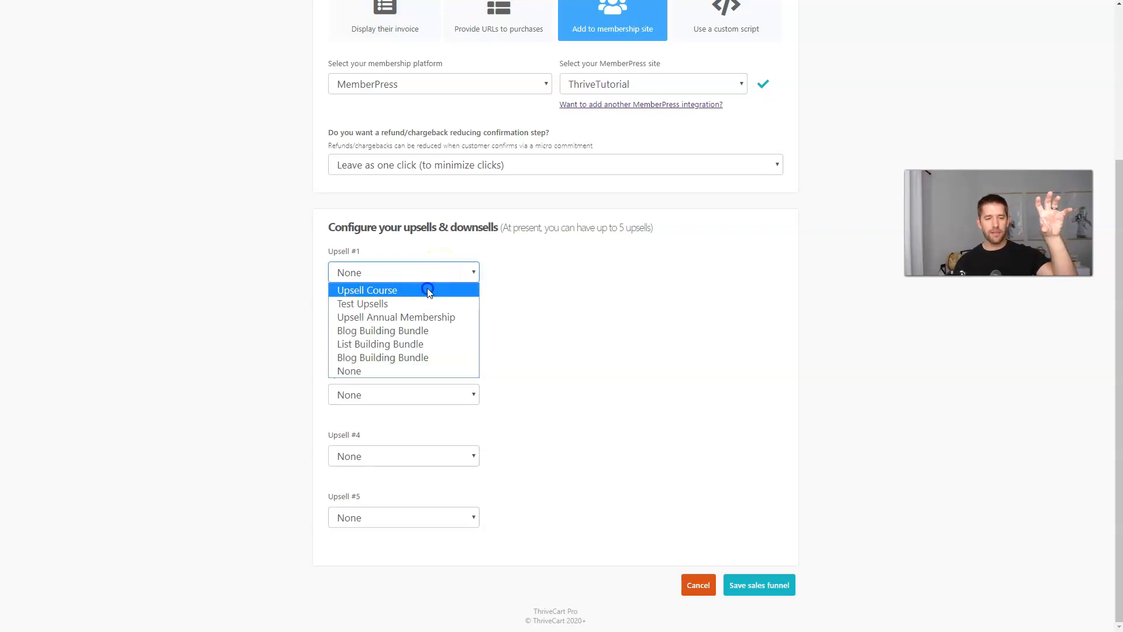
click(427, 290)
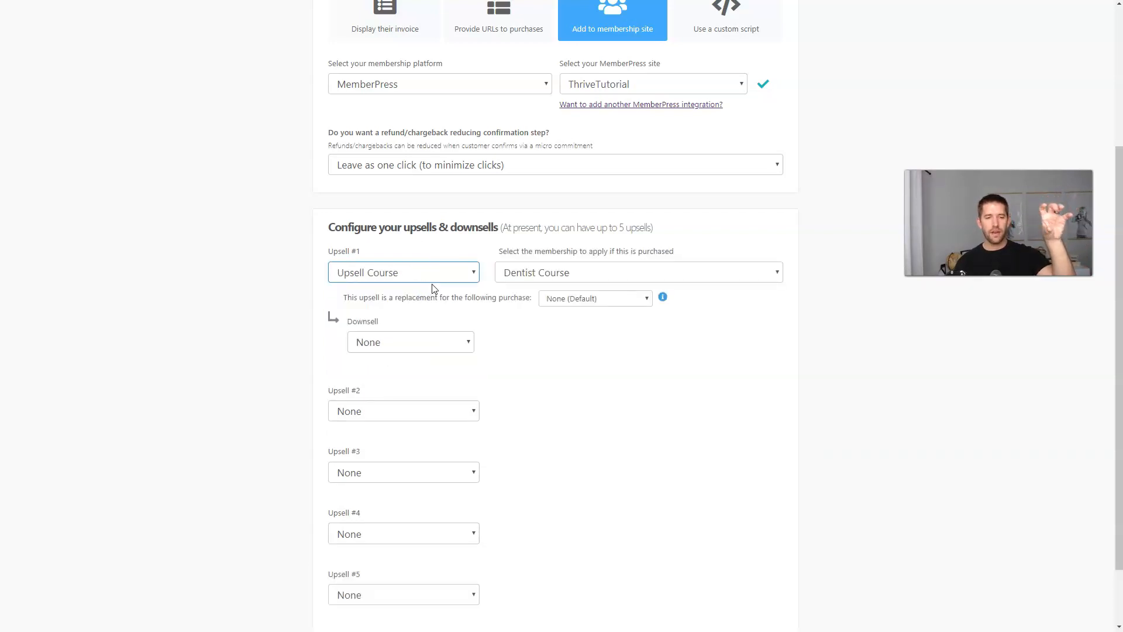
click(529, 279)
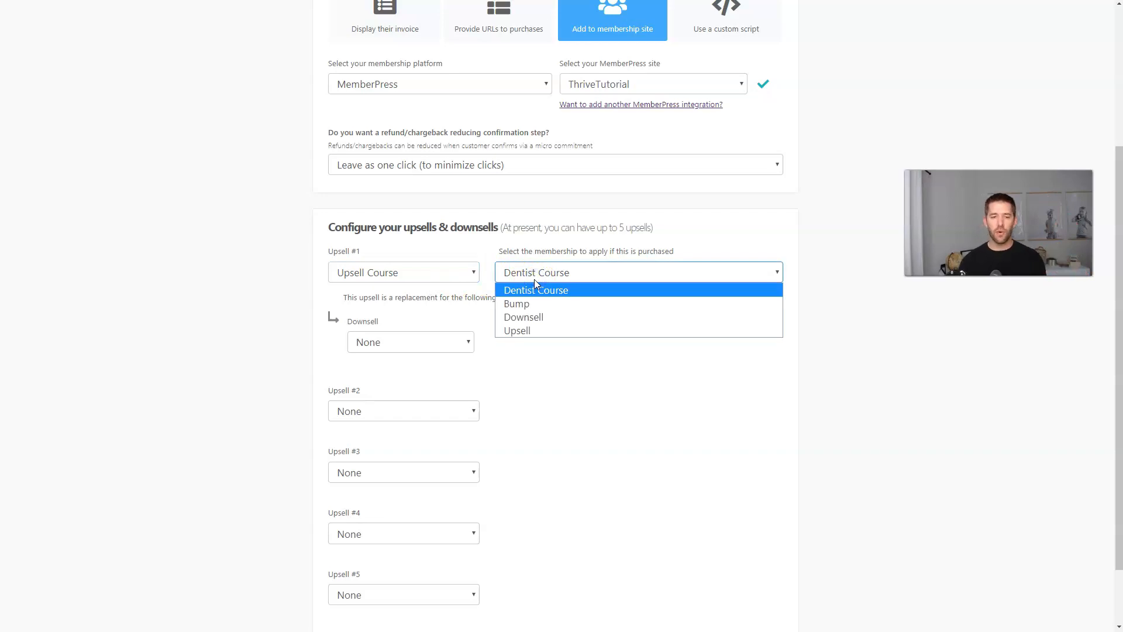
click(536, 330)
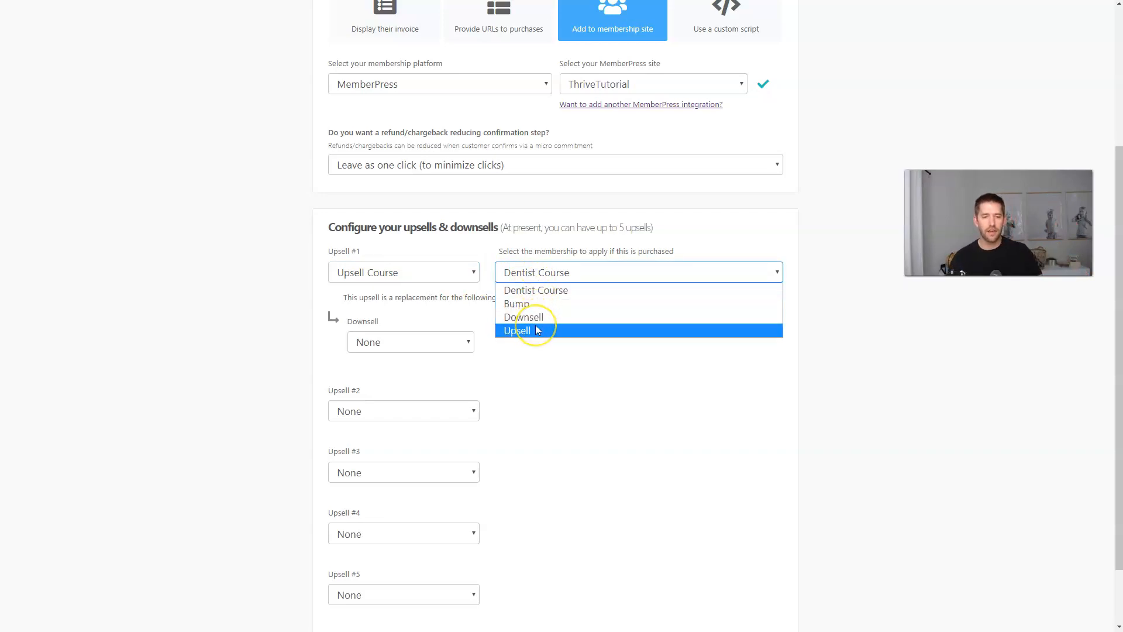
click(537, 331)
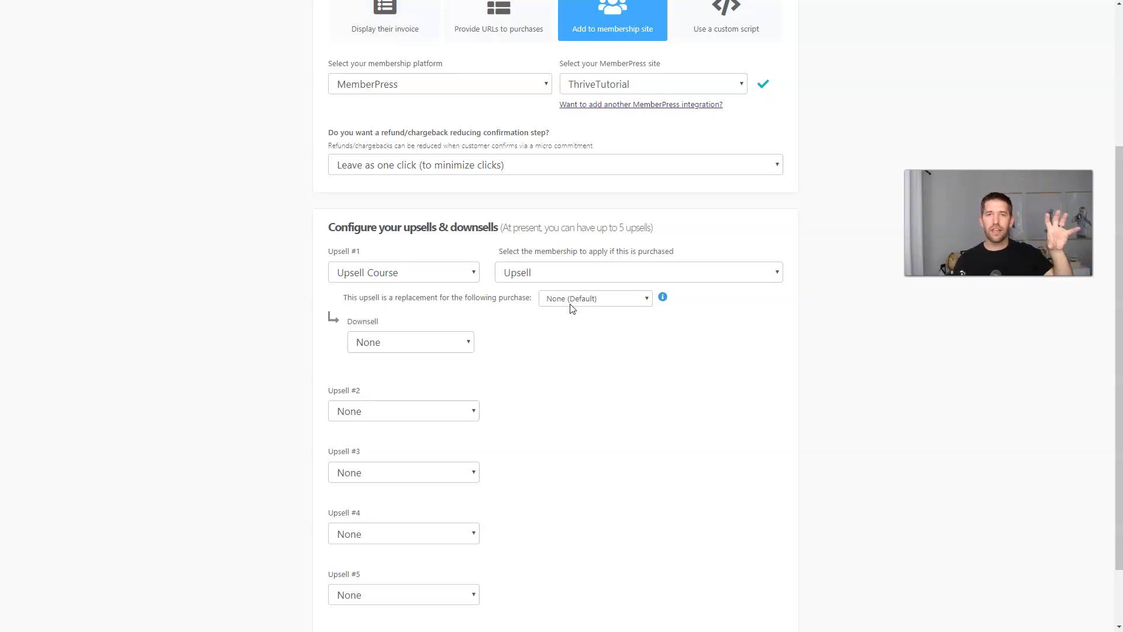
Set Downsell Course as its downsell, granting the Downsell membership.
click(565, 320)
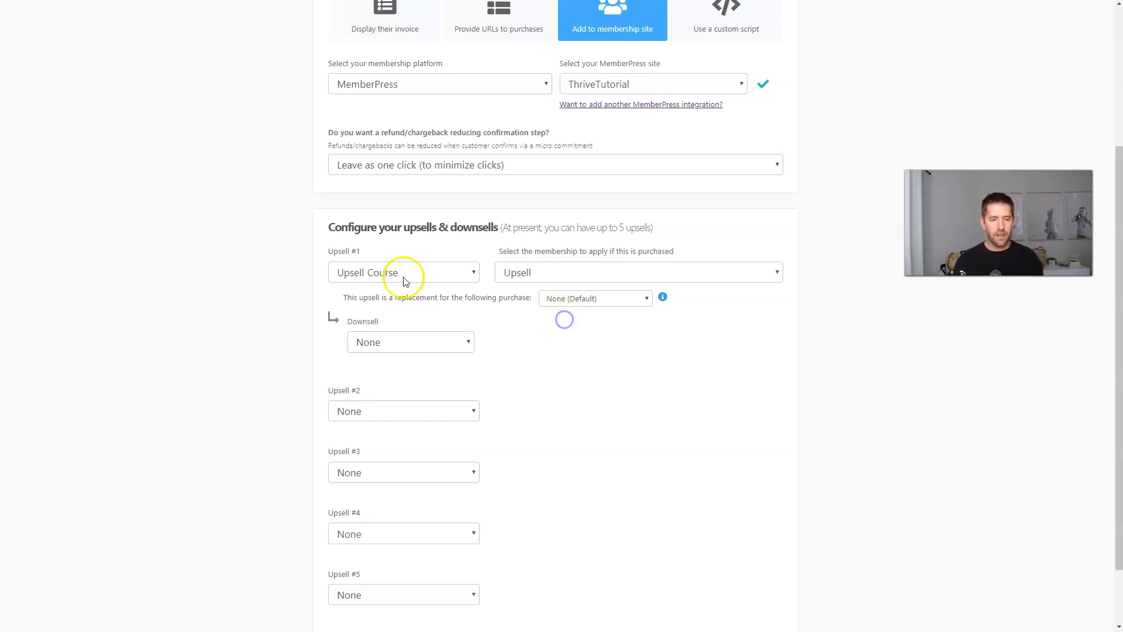
click(416, 347)
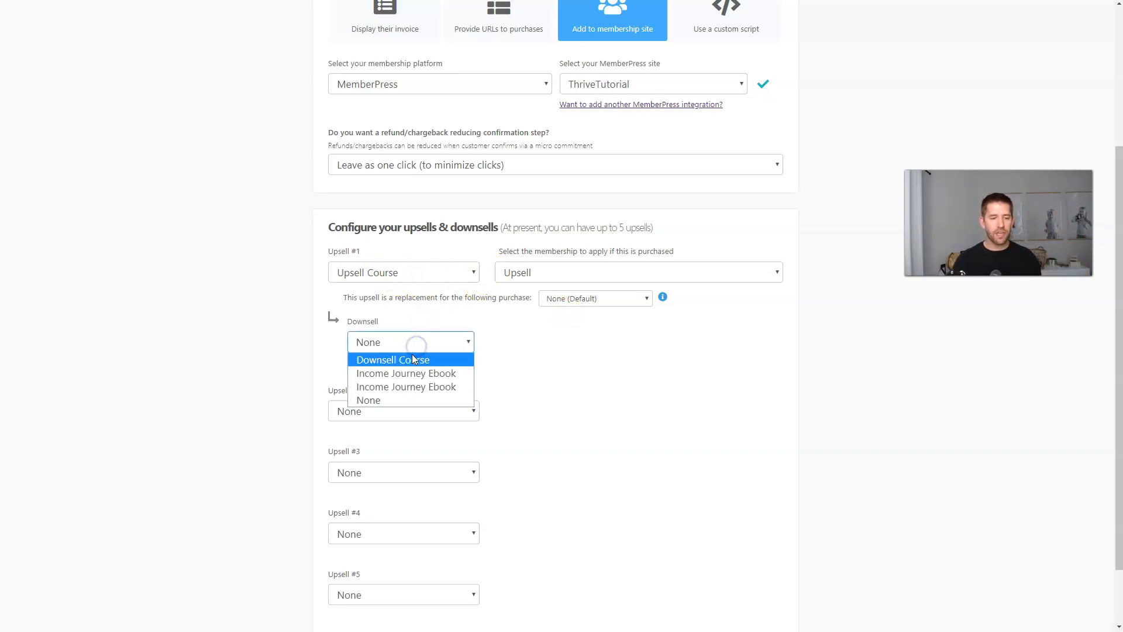
click(408, 361)
click(550, 342)
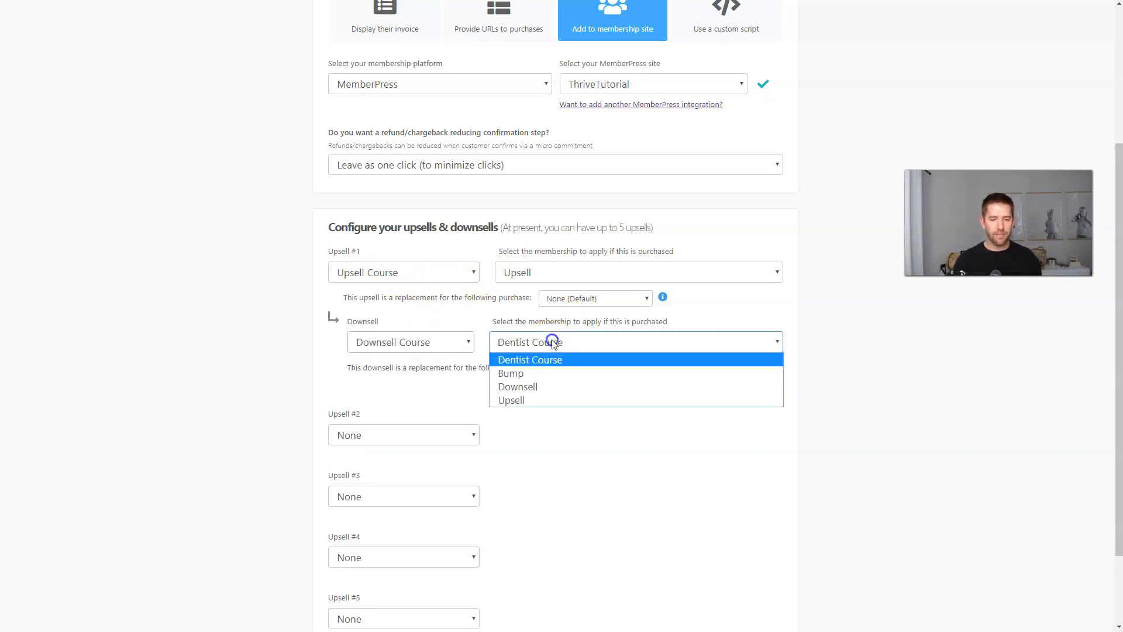
click(531, 390)
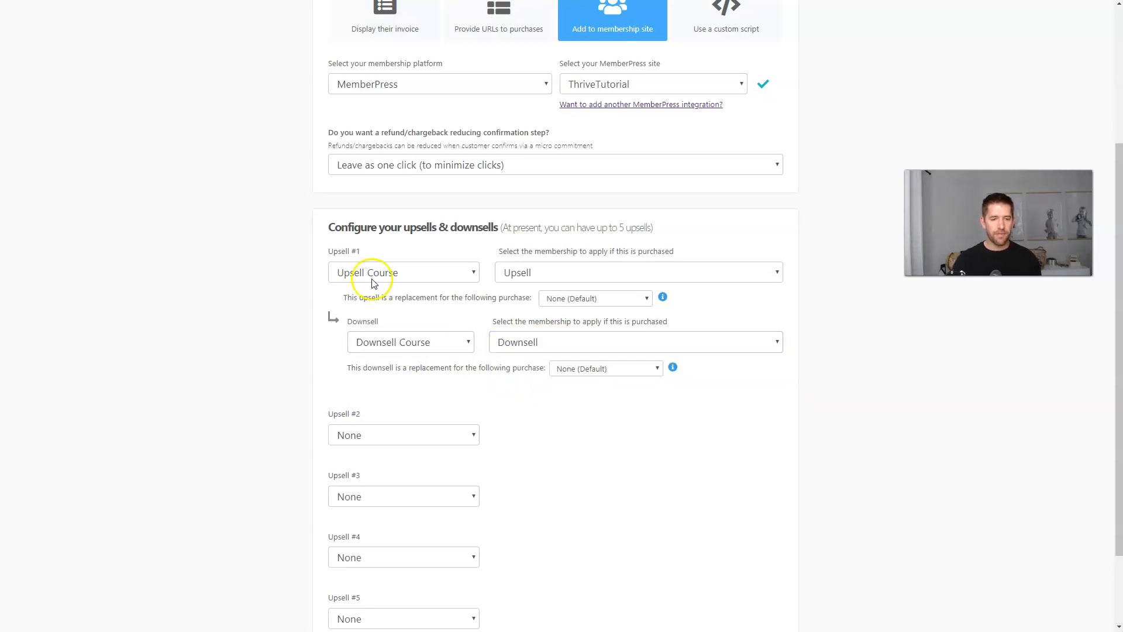
scroll(585, 386, down, 3)
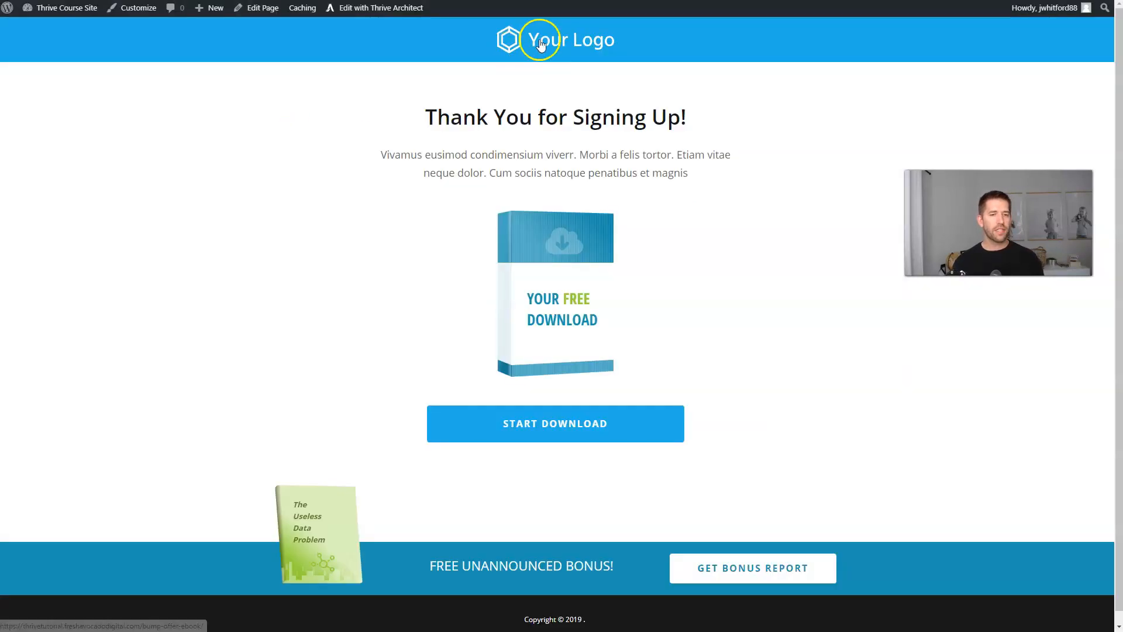
Bring up the incognito window showing the dentist course site's homepage.
click(540, 45)
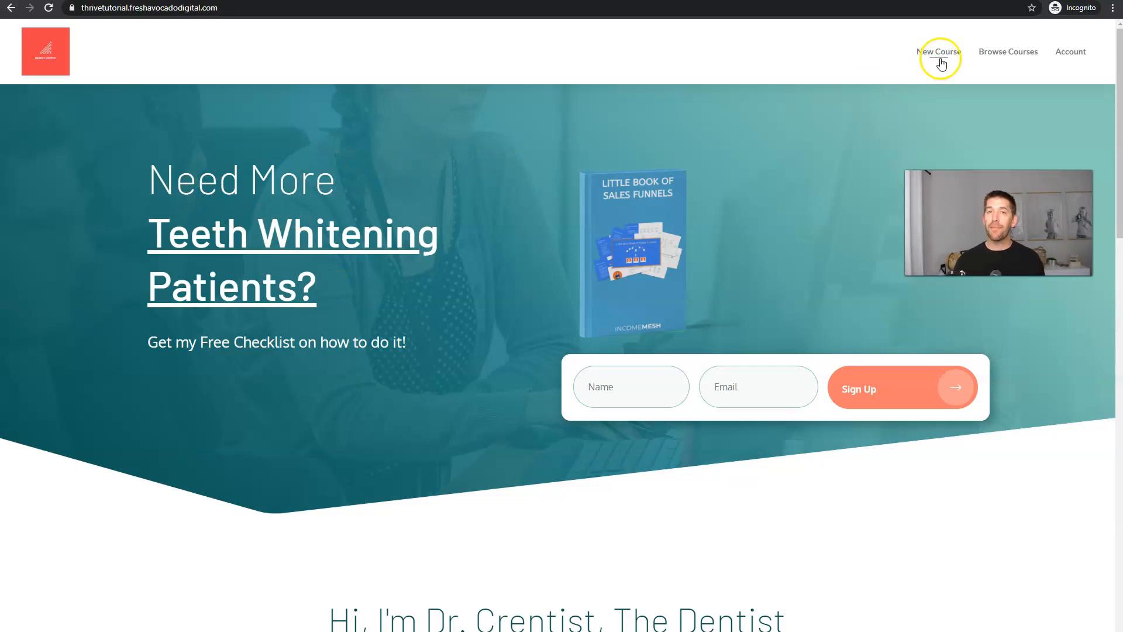
Go from the New Course sales page to the Dentist Course checkout.
click(912, 60)
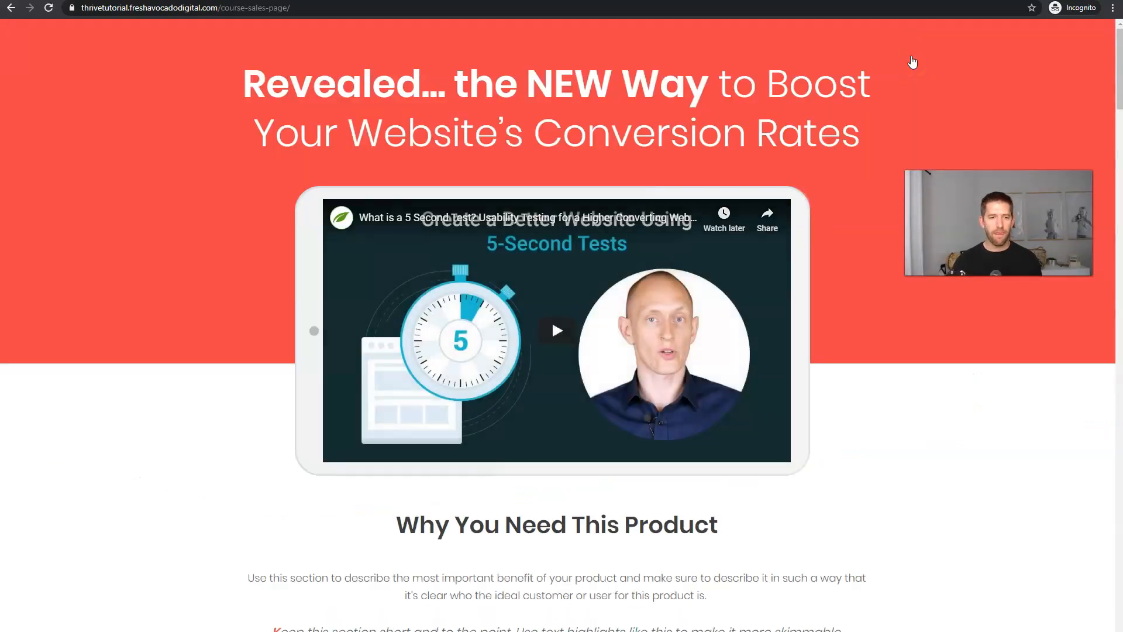
scroll(901, 103, down, 20)
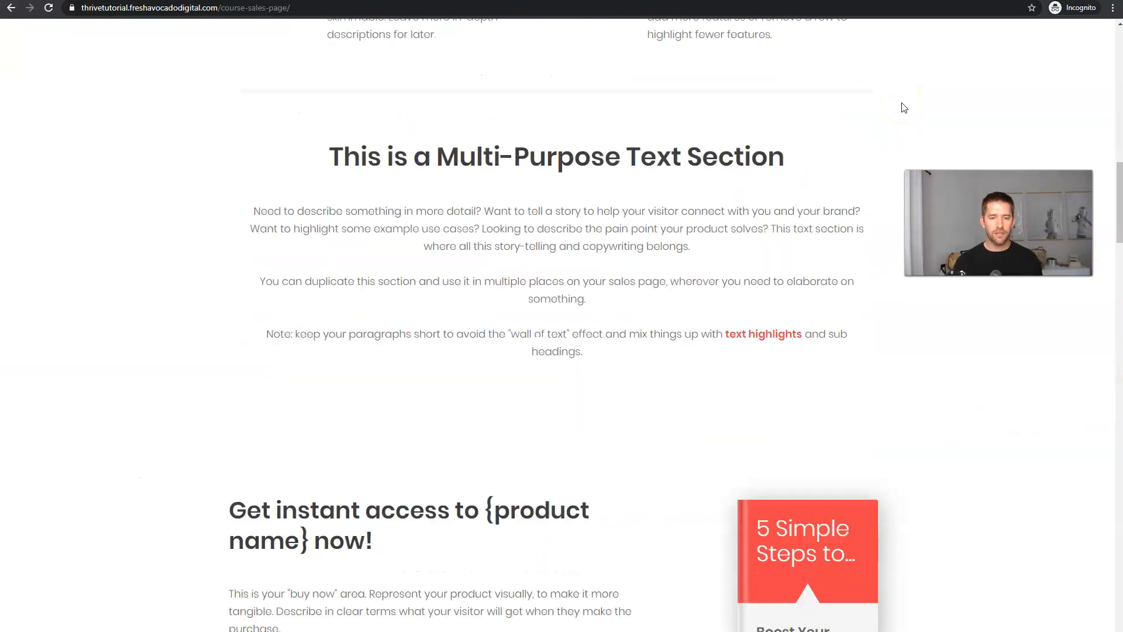
click(275, 388)
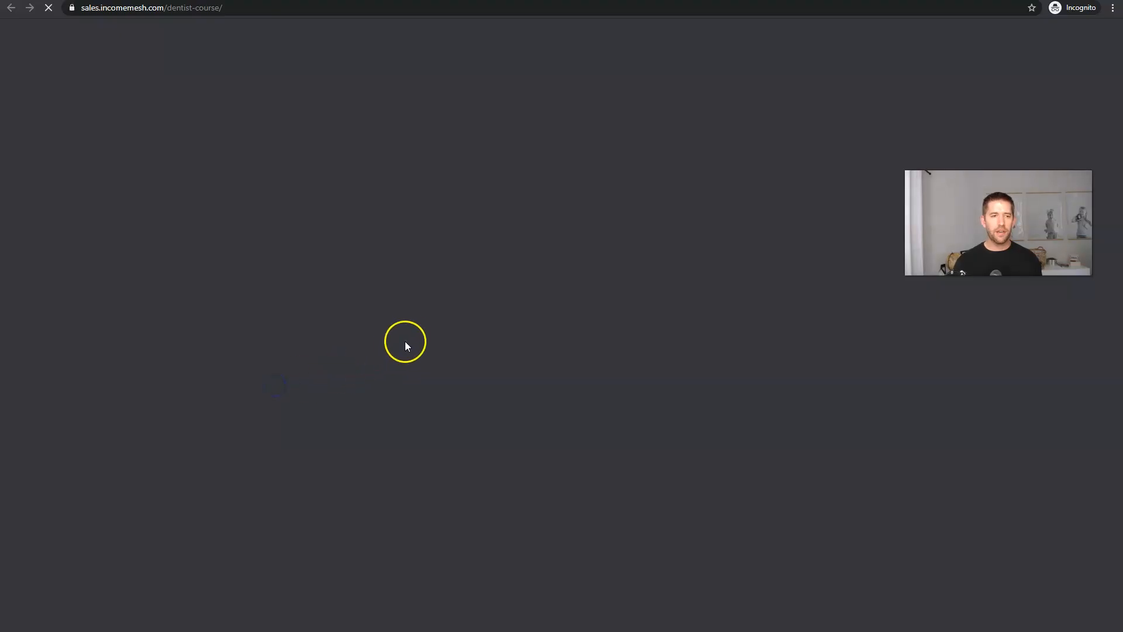
scroll(275, 281, down, 2)
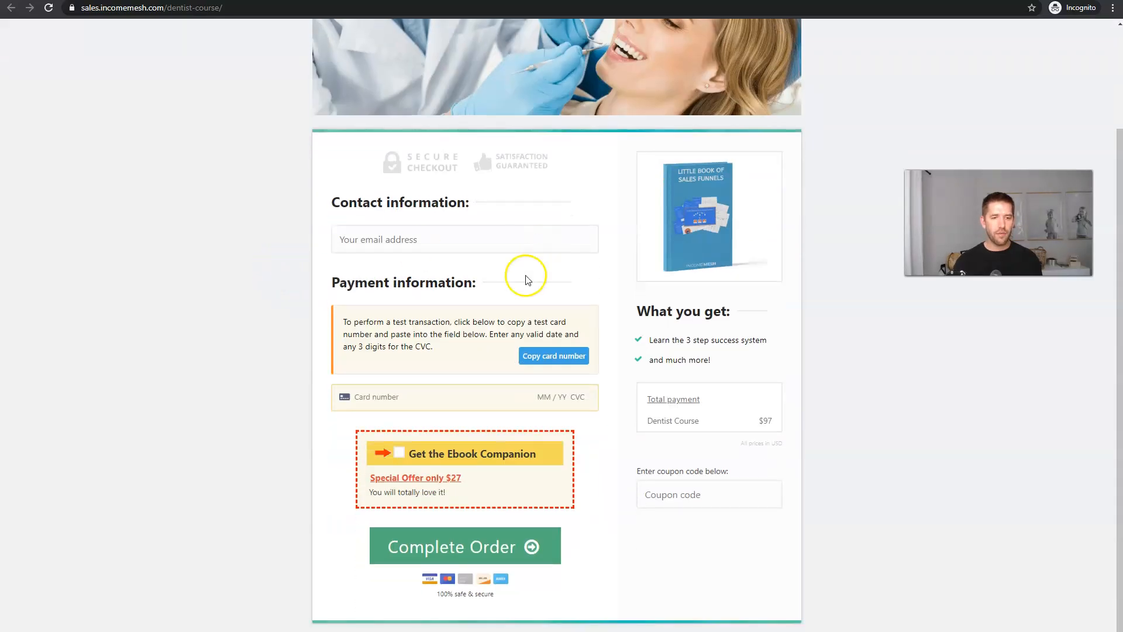
scroll(740, 276, up, 1)
scroll(740, 276, up, 2)
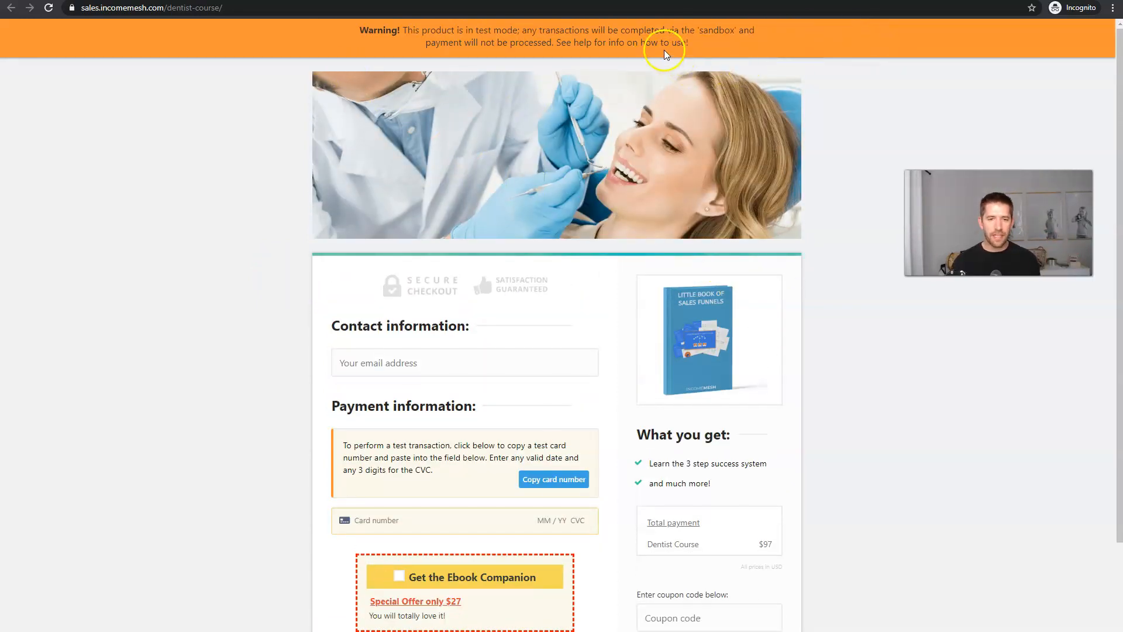
scroll(682, 155, down, 2)
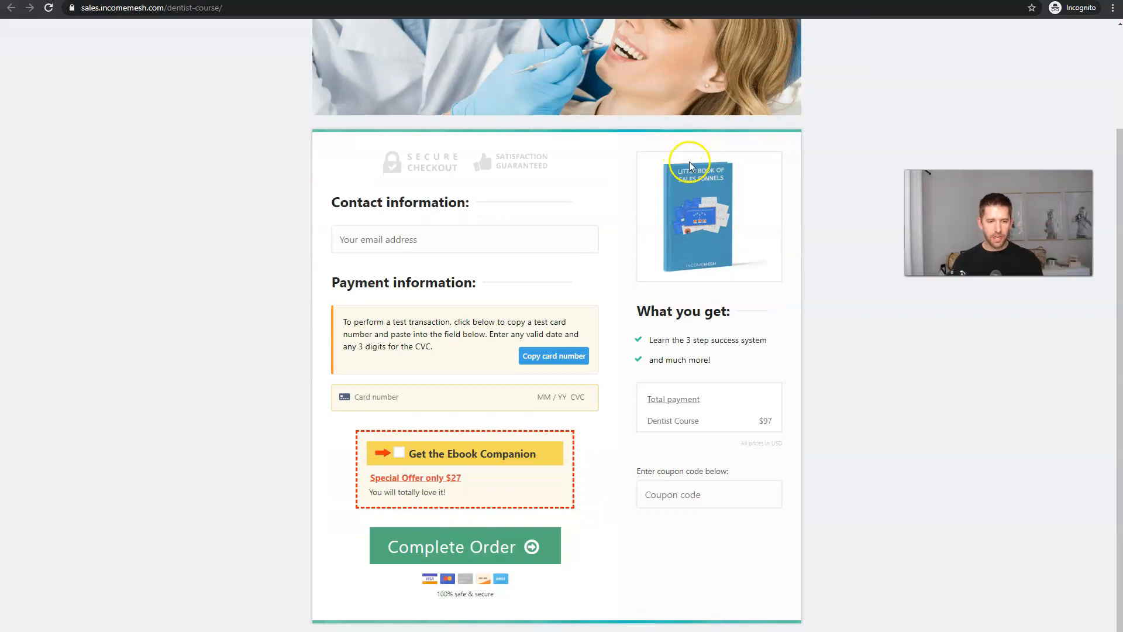
Enter the buyer's e-mail and test card details, add the Ebook Companion, and complete the $124 order.
click(453, 239)
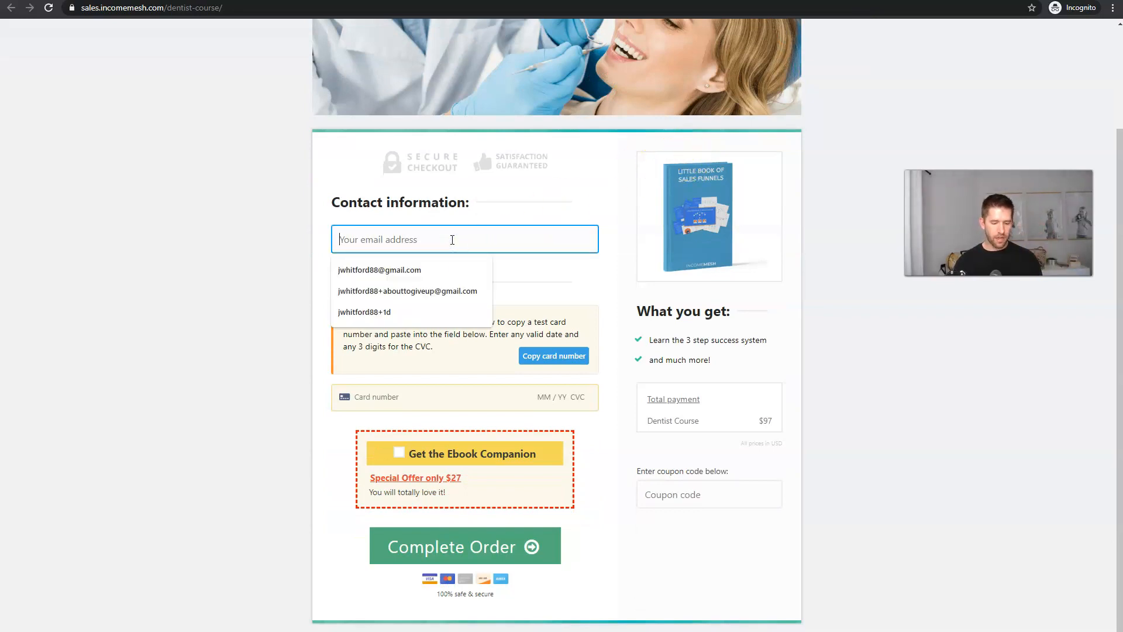
click(534, 356)
click(383, 398)
key(ctrl+v)
text(0424)
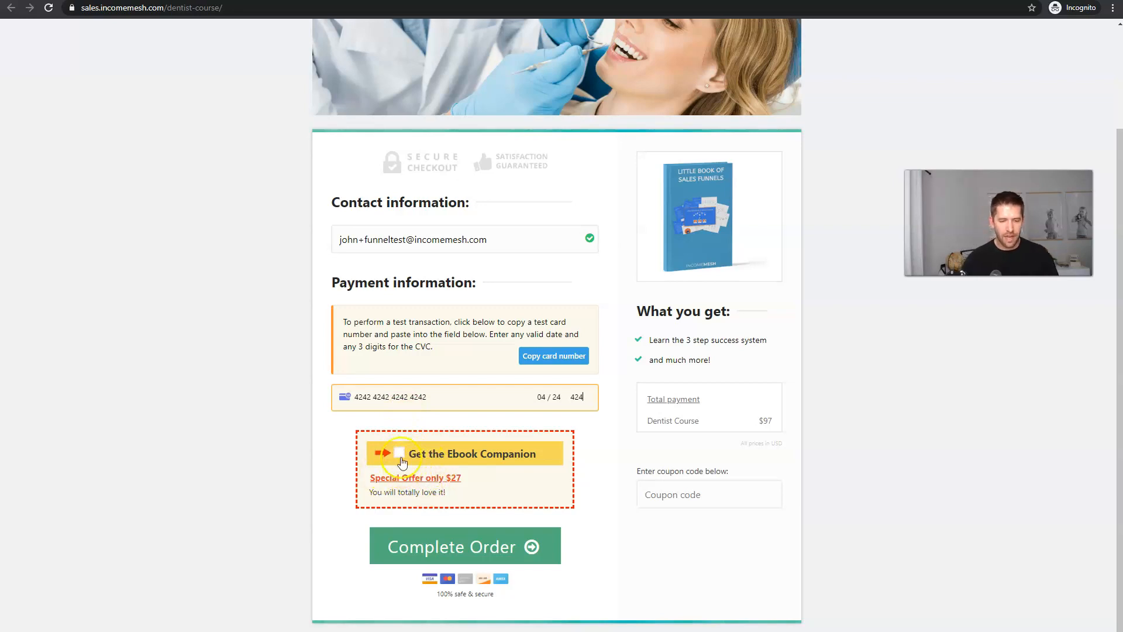
click(400, 455)
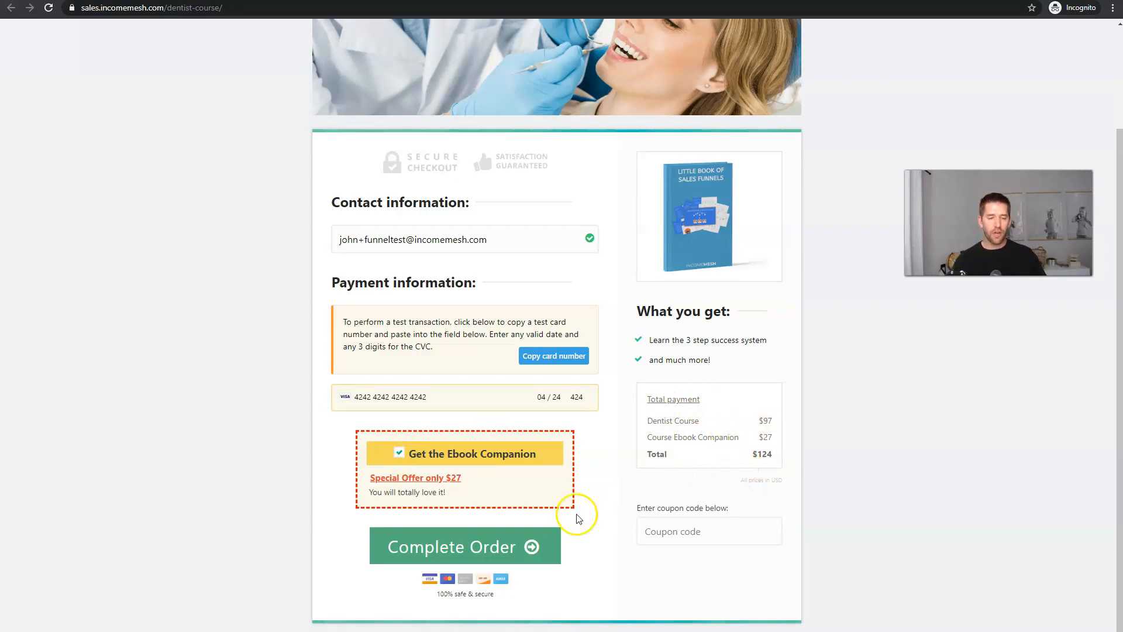
click(449, 557)
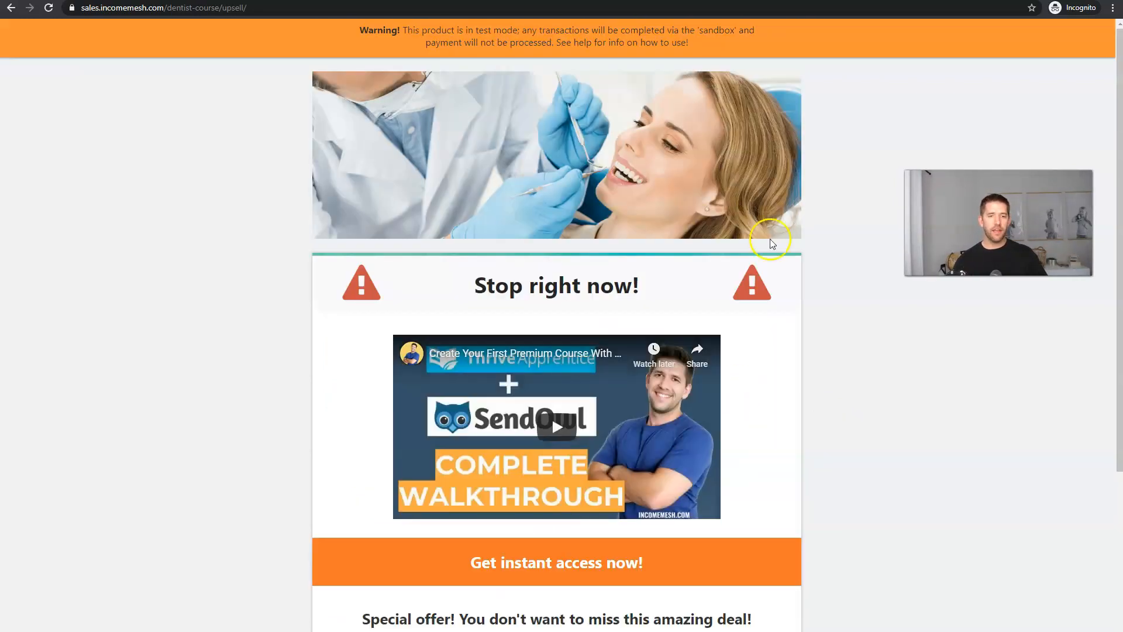
Decline the $197 upsell offer.
scroll(760, 242, down, 4)
scroll(760, 238, up, 1)
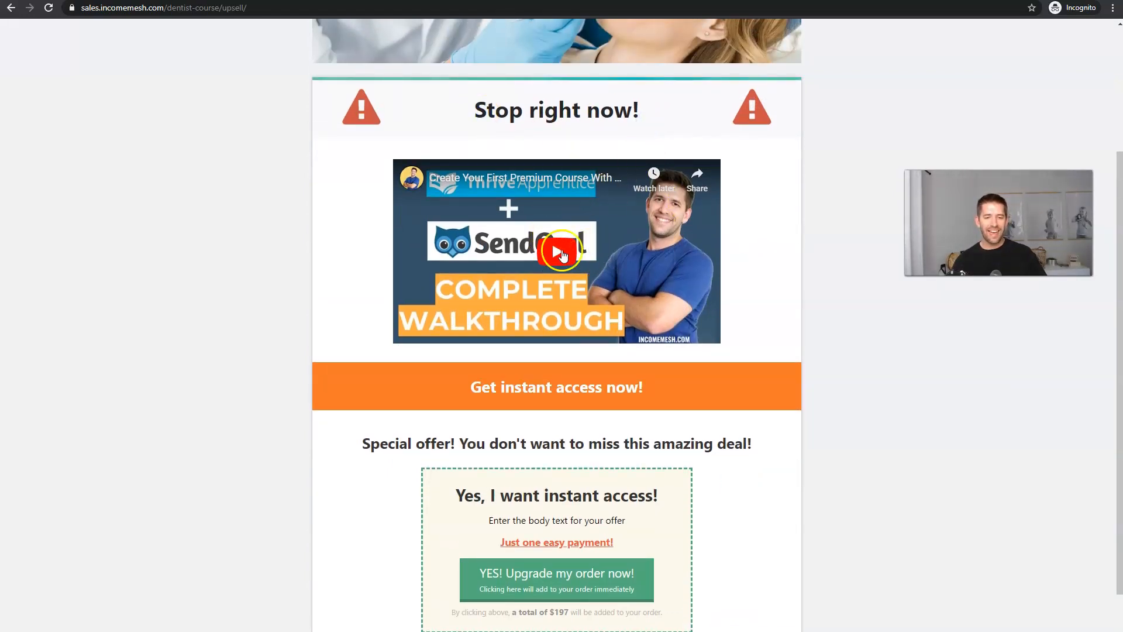
scroll(552, 246, down, 1)
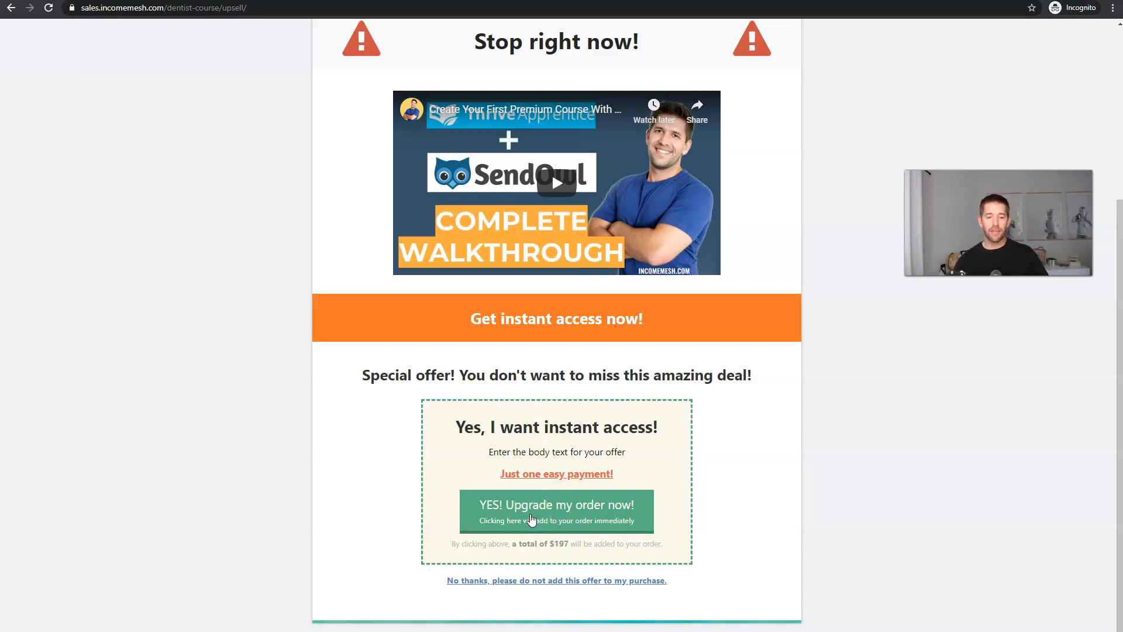
click(531, 582)
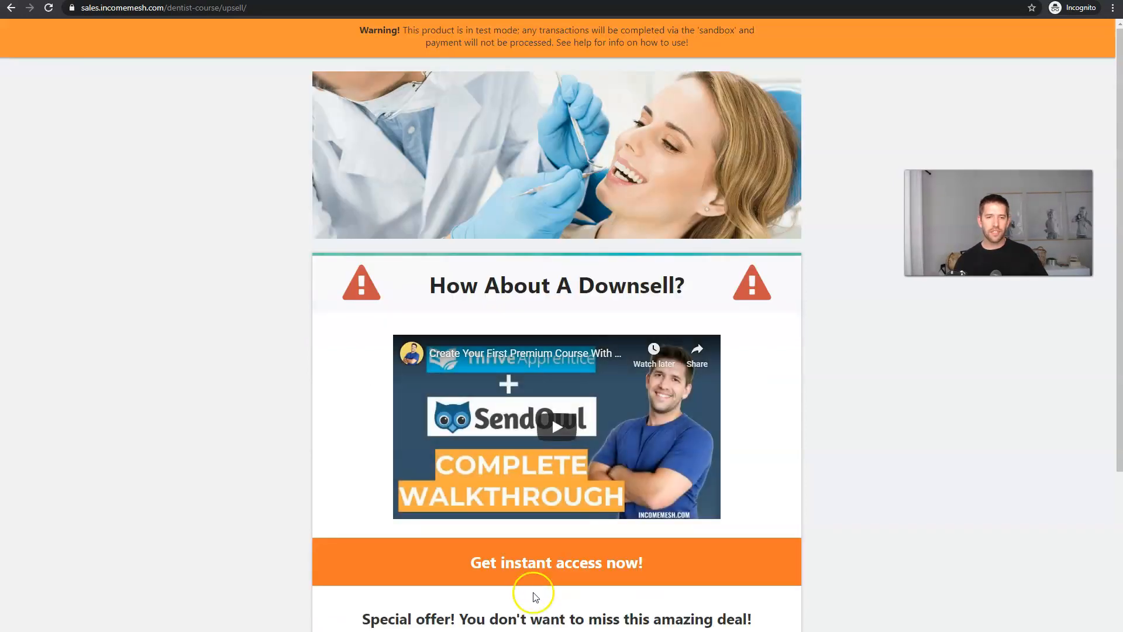
Accept the $67 downsell to finish on the thank-you page.
scroll(882, 422, down, 4)
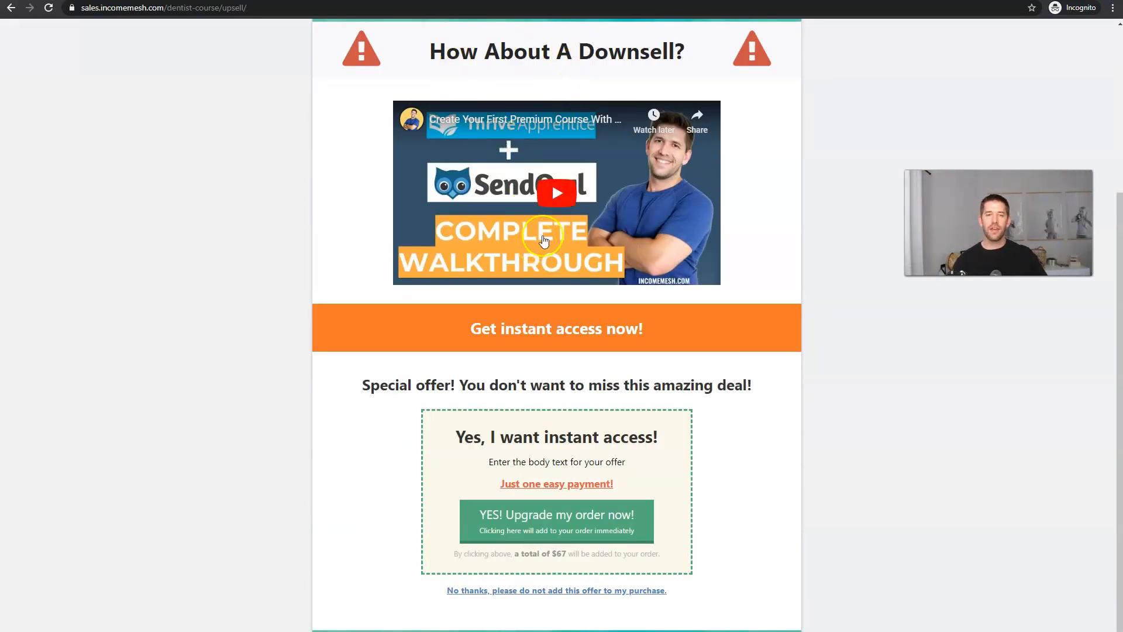
scroll(675, 372, down, 1)
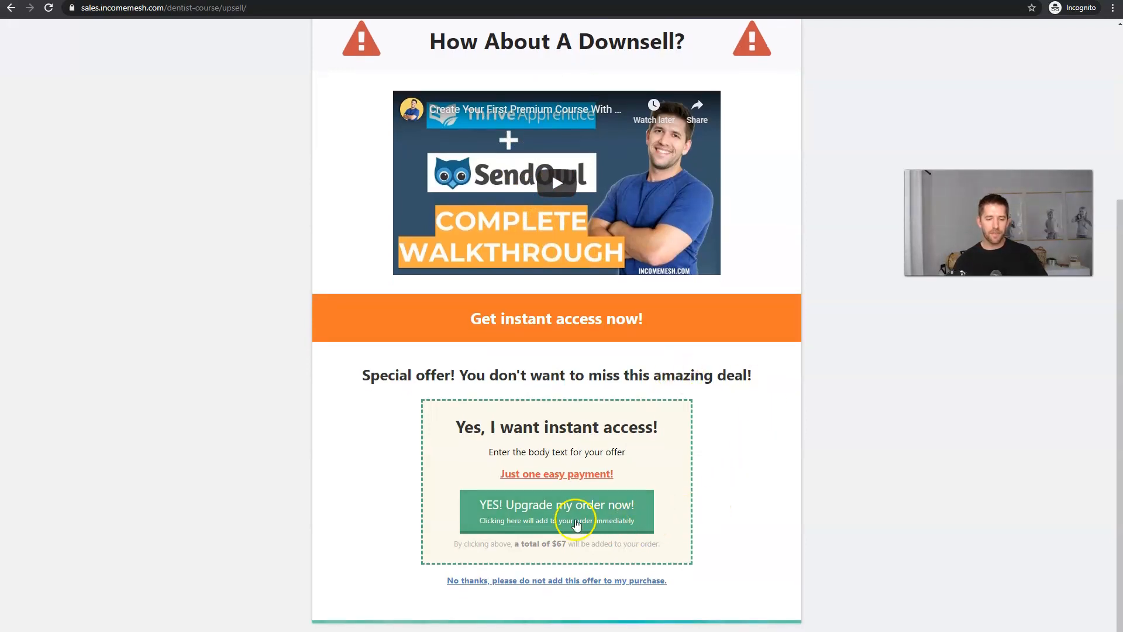
click(575, 521)
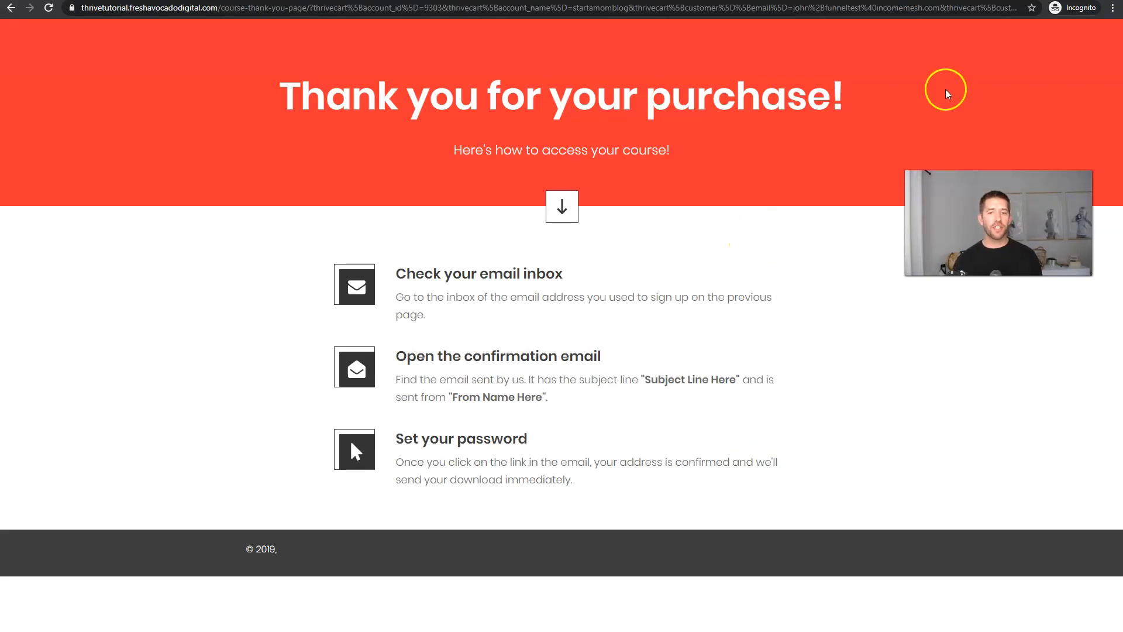
Open the '[Thrive Course Site] Set Your New Password' email and load its reset link in incognito.
mouse_move(1006, 16)
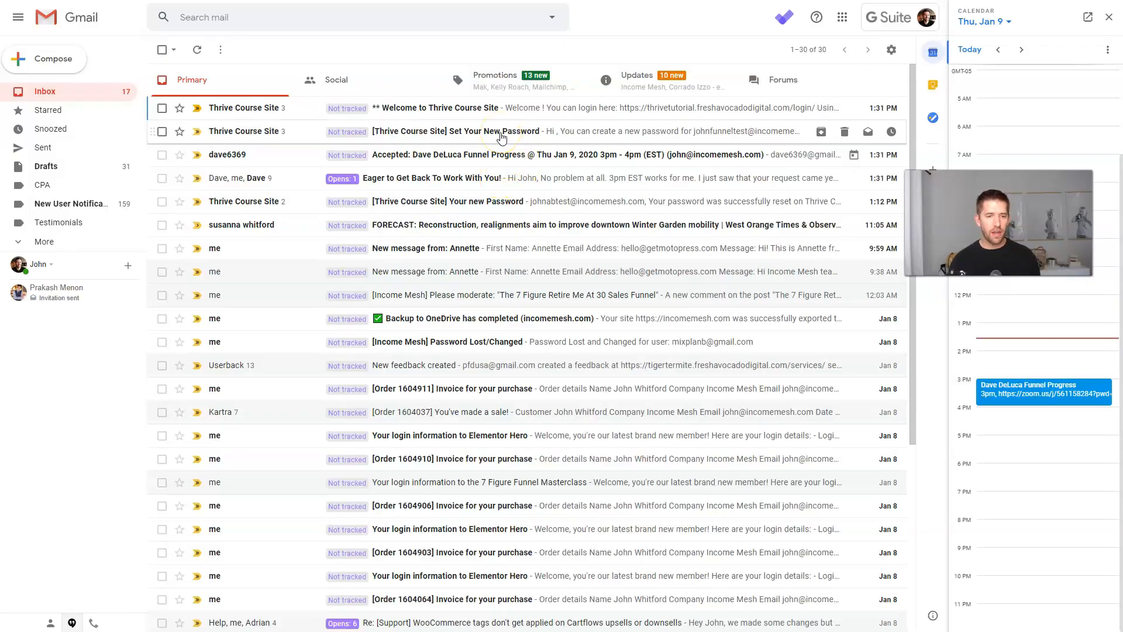
click(501, 136)
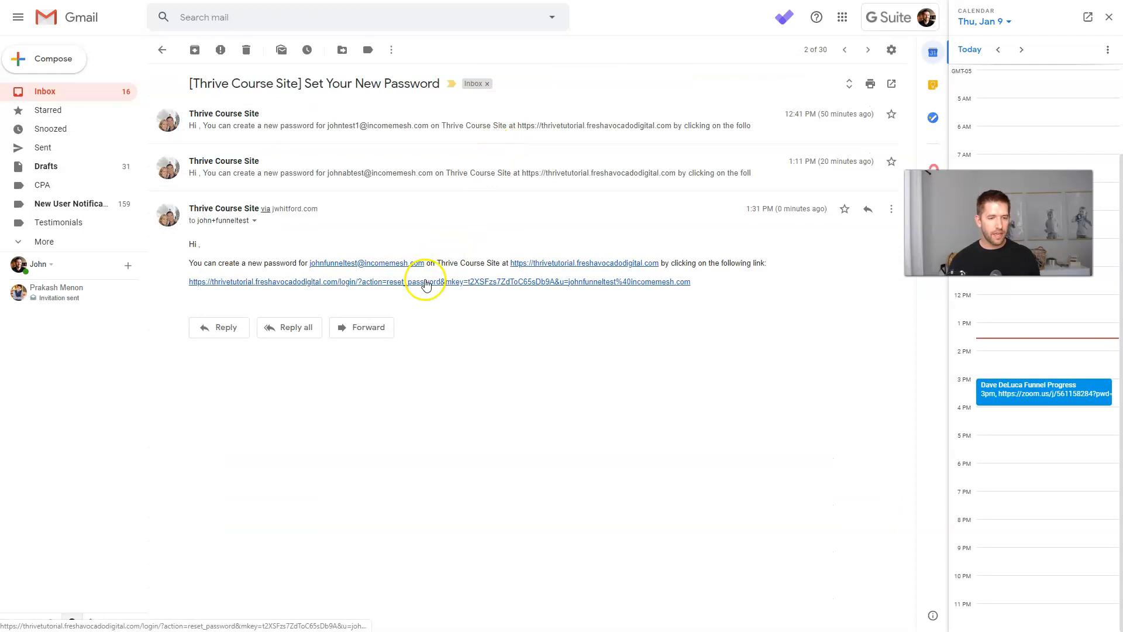
right_click(425, 285)
click(475, 317)
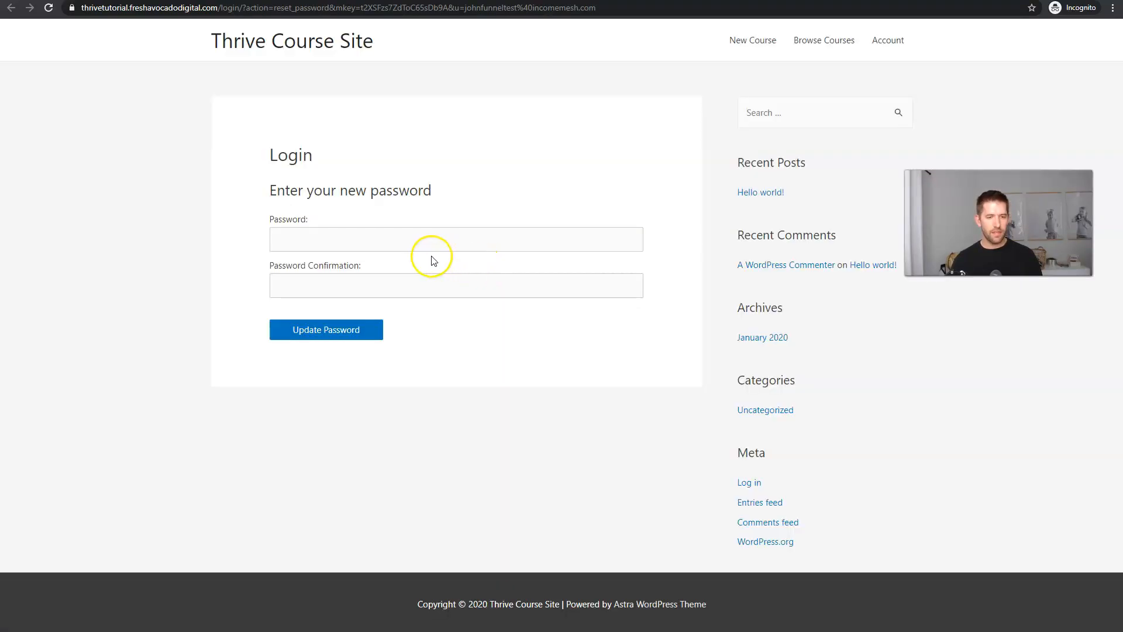
Set the test buyer's new password and log in.
click(410, 235)
text(p)
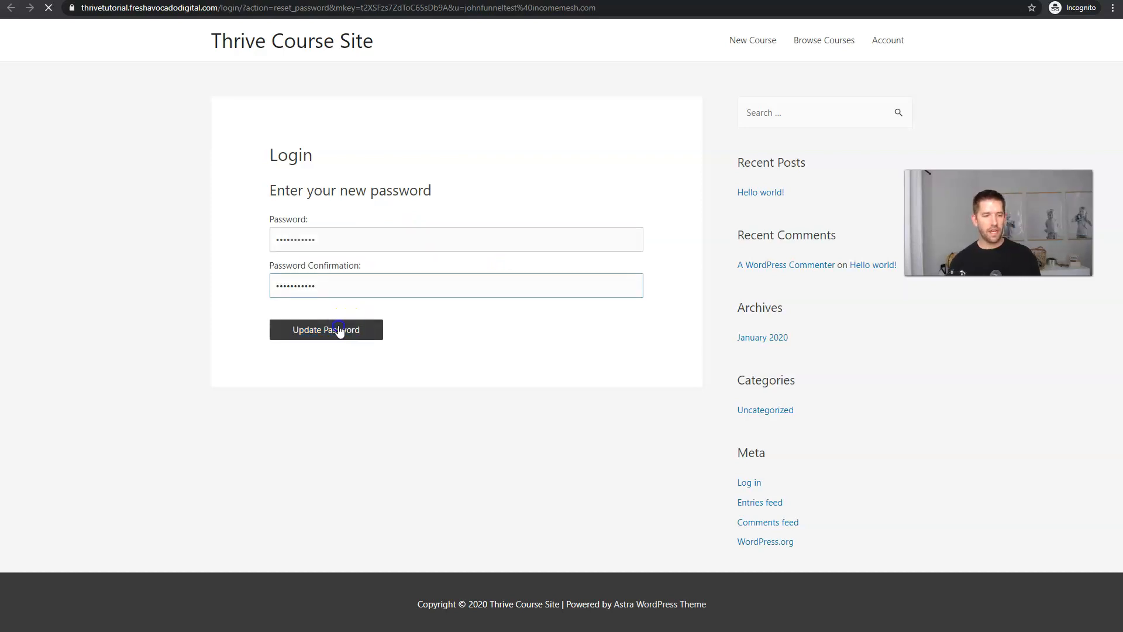
click(338, 329)
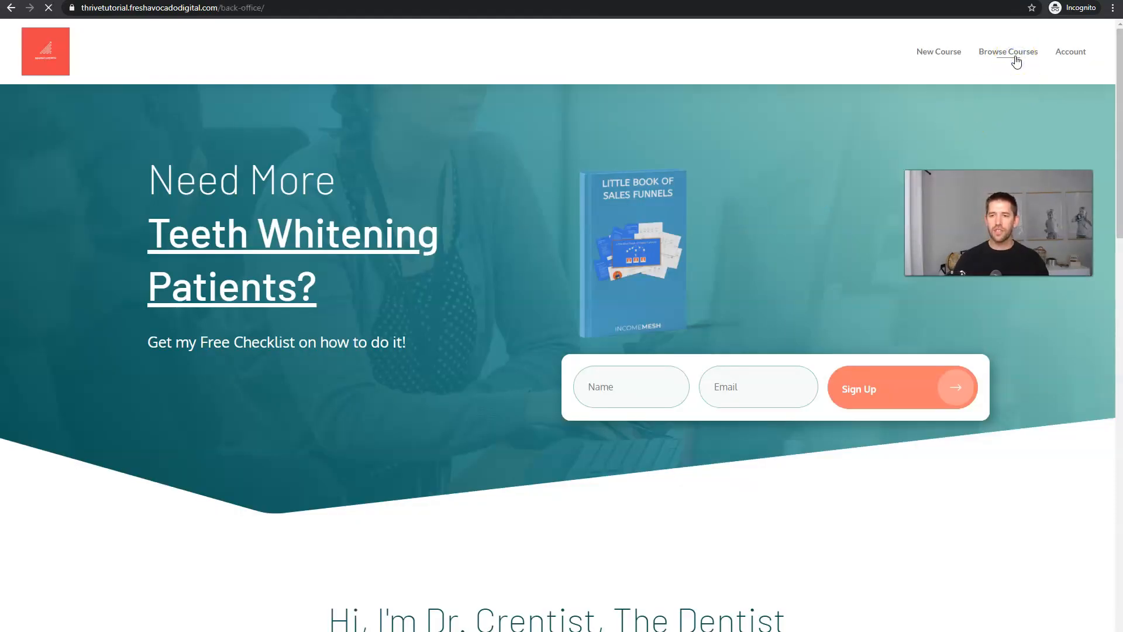
Check the Dentist and Downsell course lessons, then review the Bump membership on the account page.
click(1015, 57)
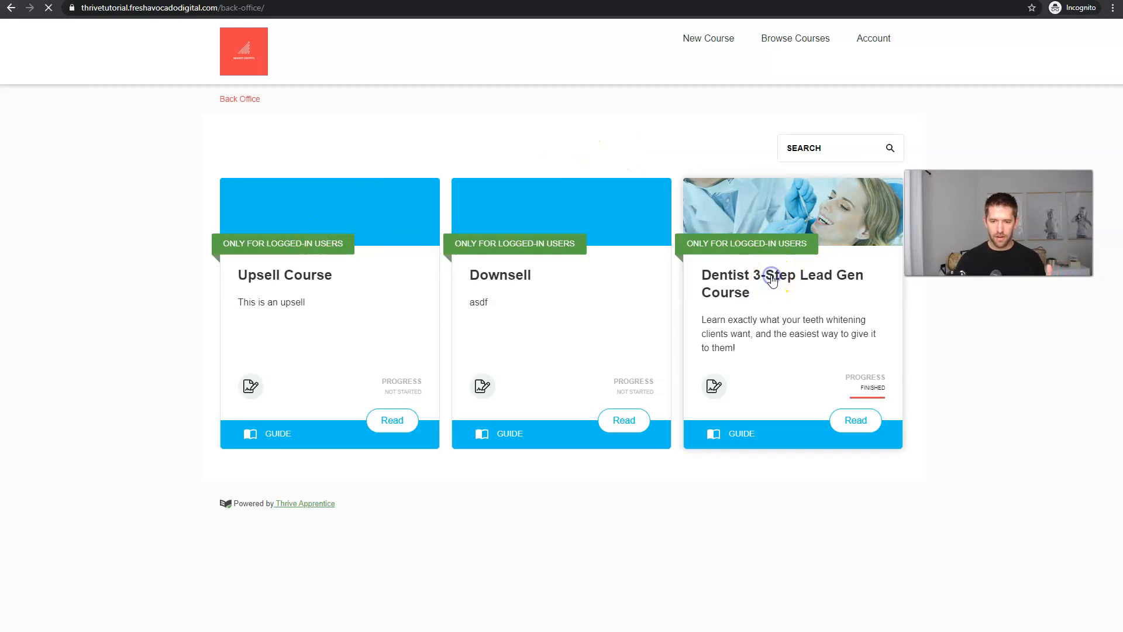
scroll(687, 290, down, 6)
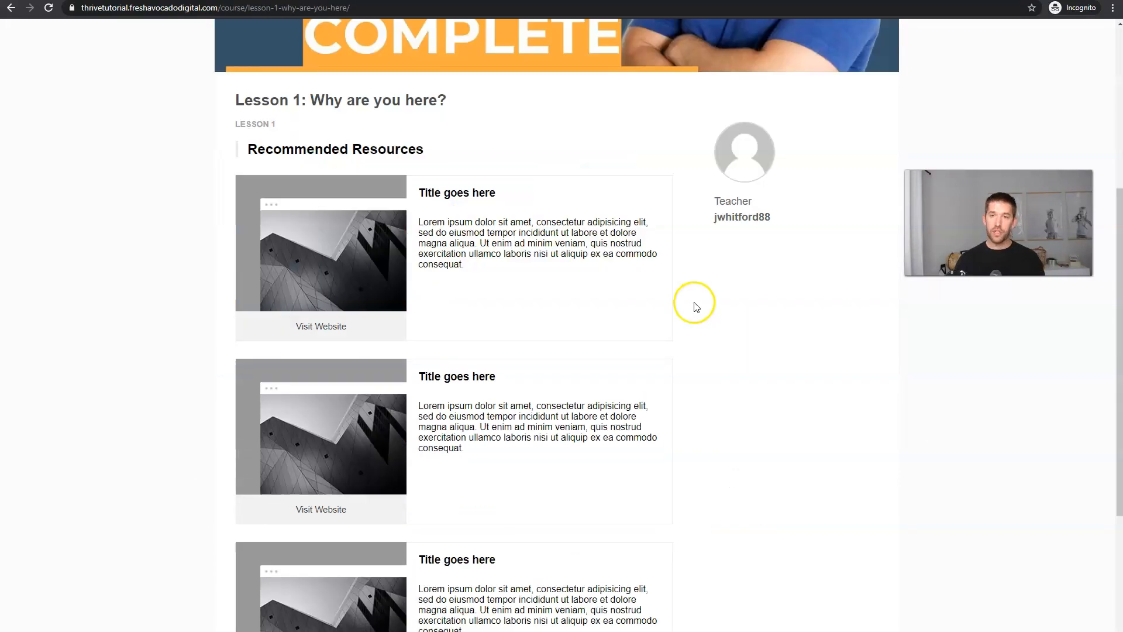
scroll(684, 287, down, 4)
scroll(679, 293, up, 10)
key(alt+Left)
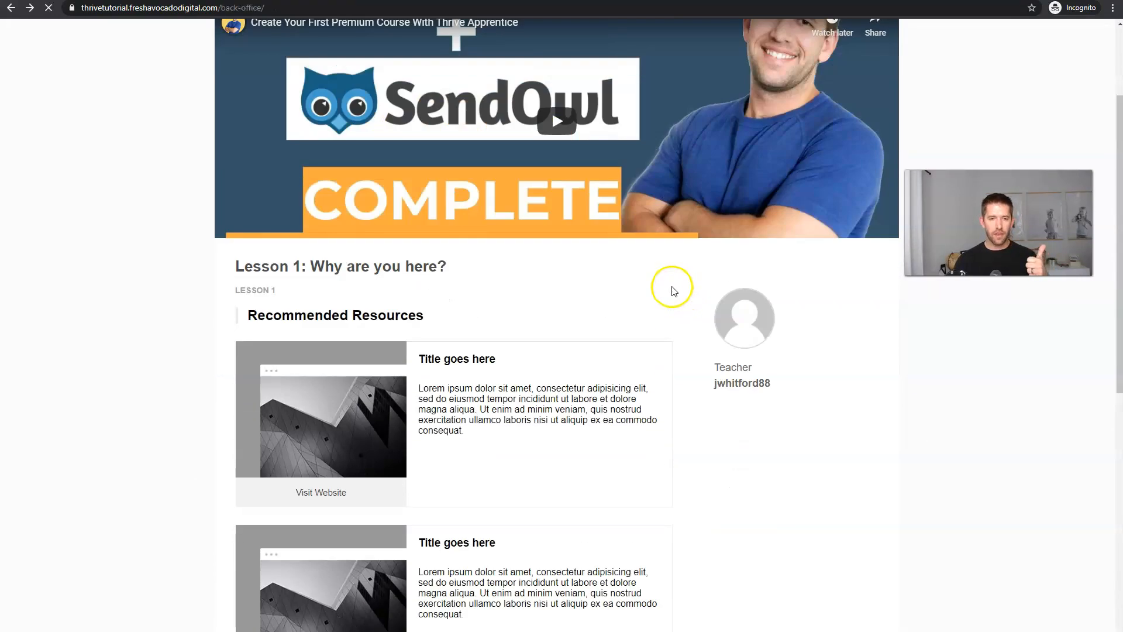
click(515, 276)
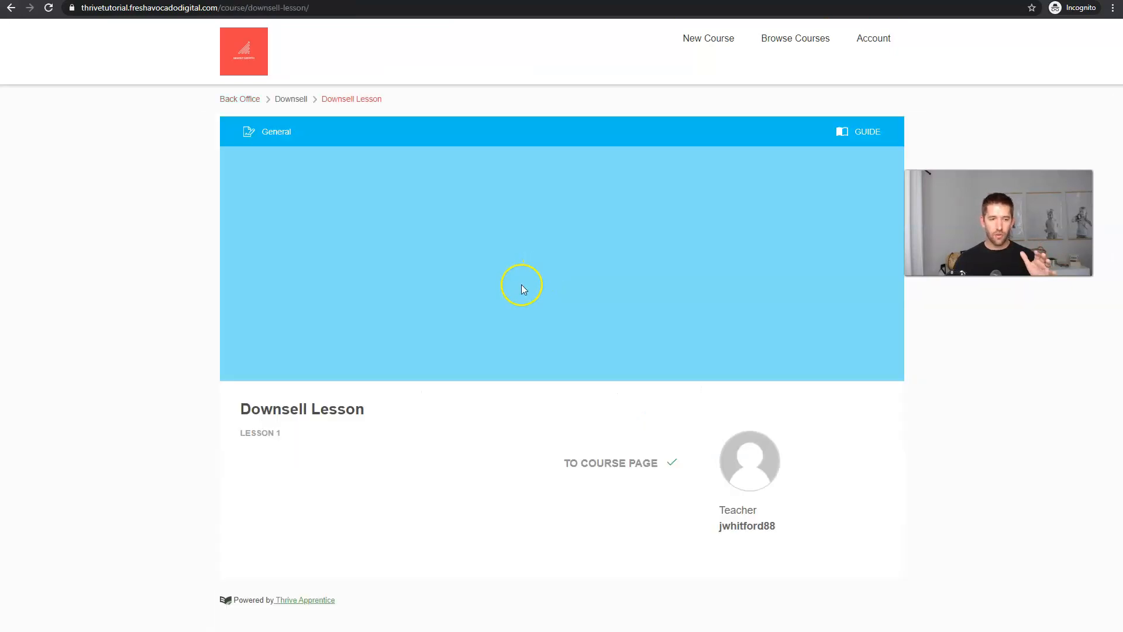
key(alt+Left)
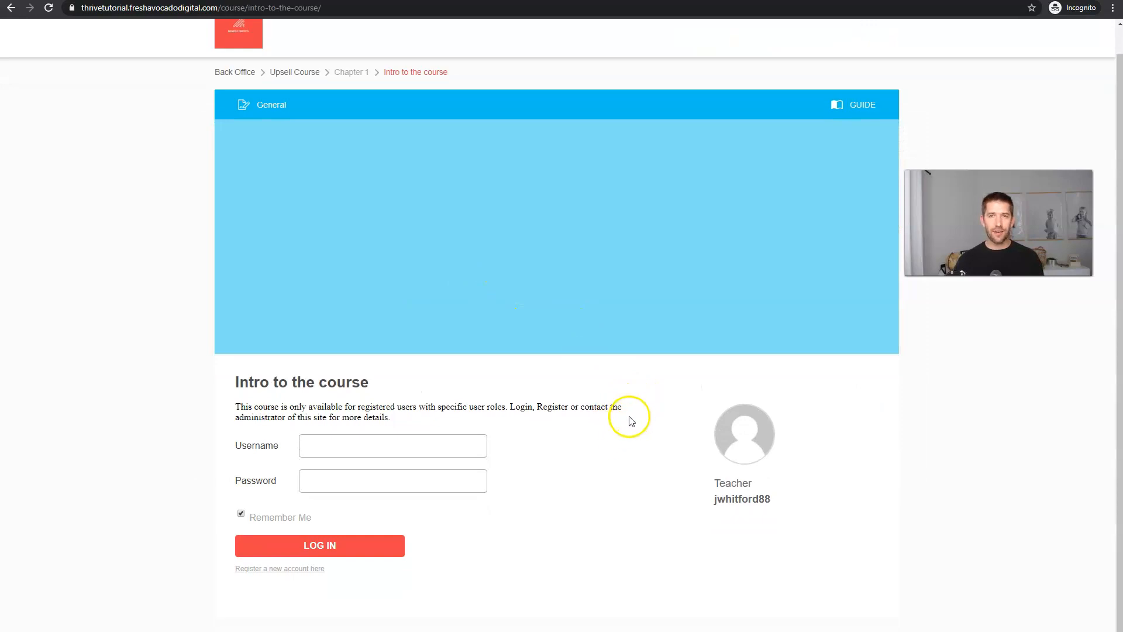
scroll(619, 412, up, 1)
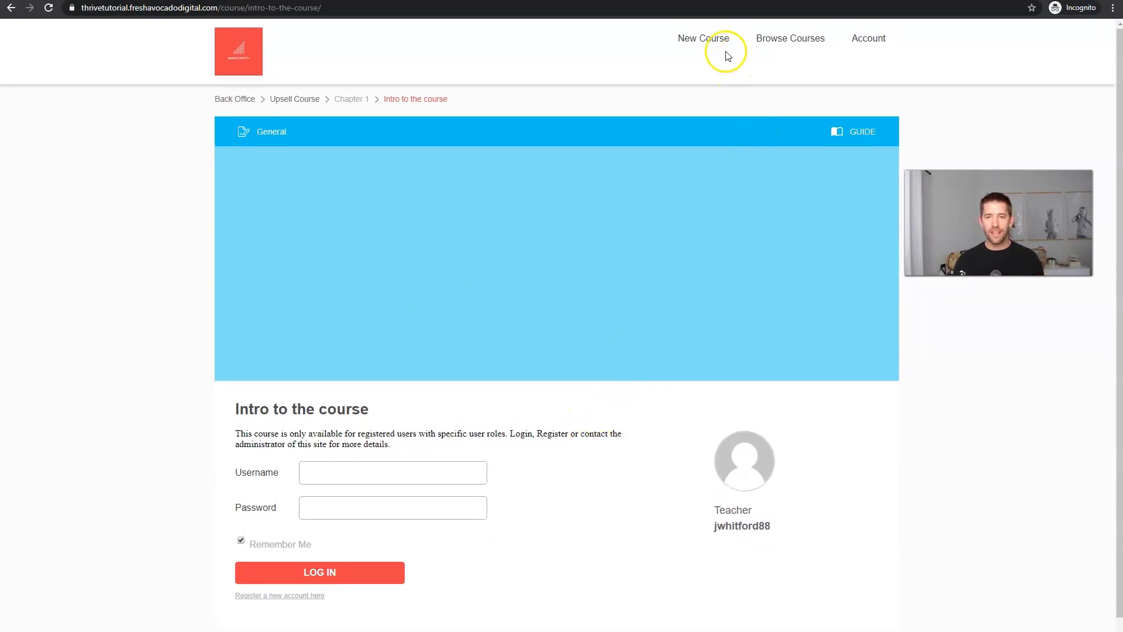
click(867, 41)
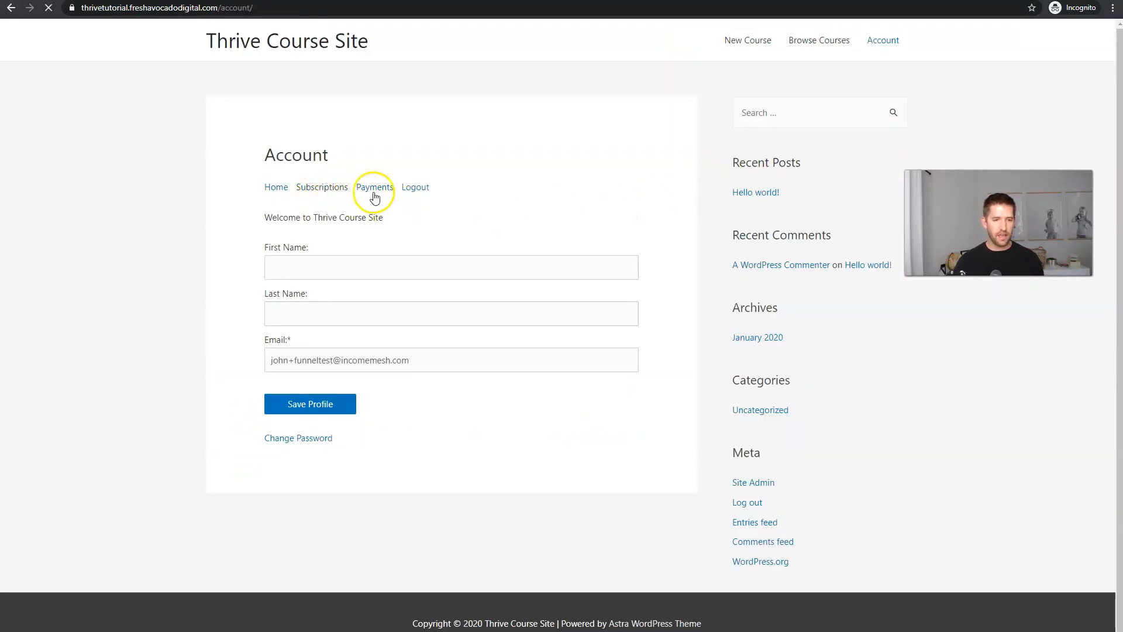
drag(273, 242, 298, 246)
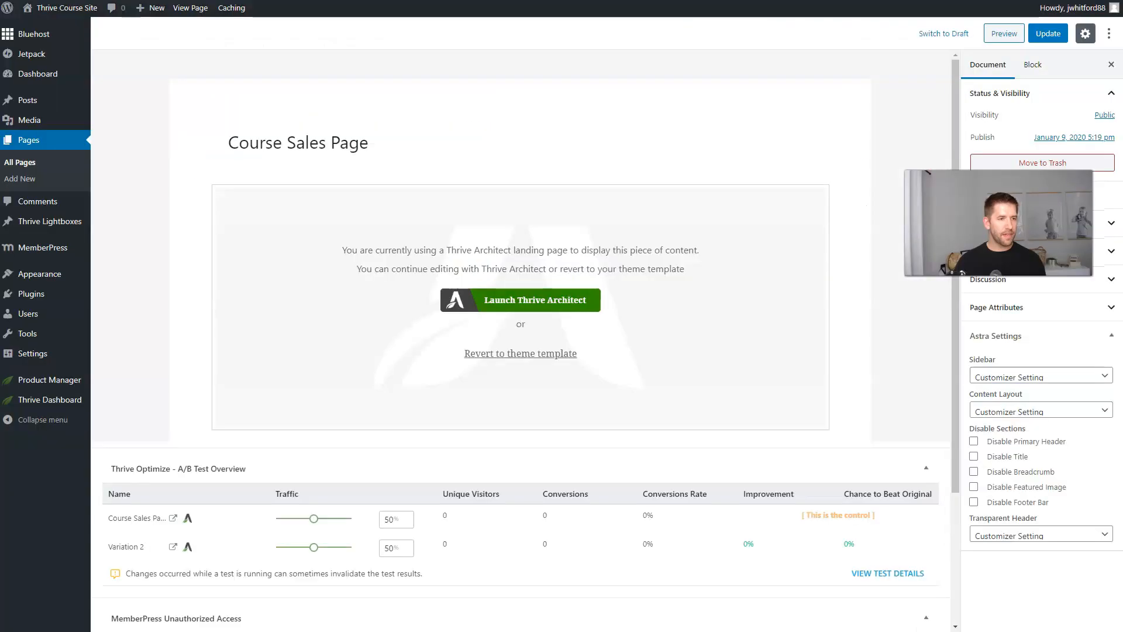
Copy the Bump Offer Ebook page's link from the Pages list.
click(42, 144)
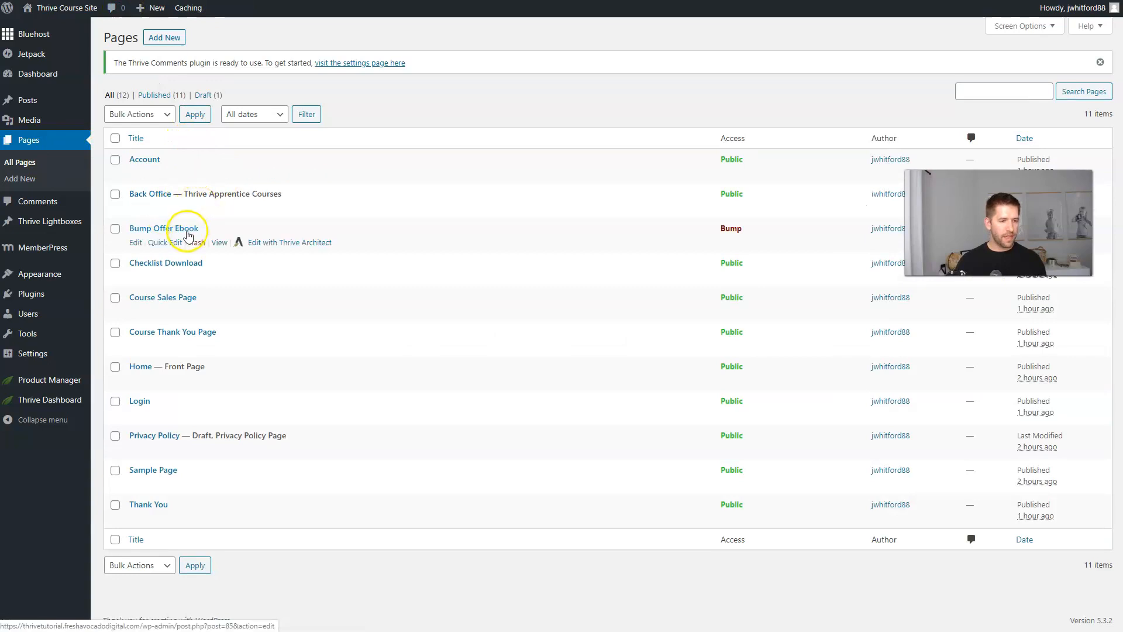
right_click(219, 242)
click(252, 328)
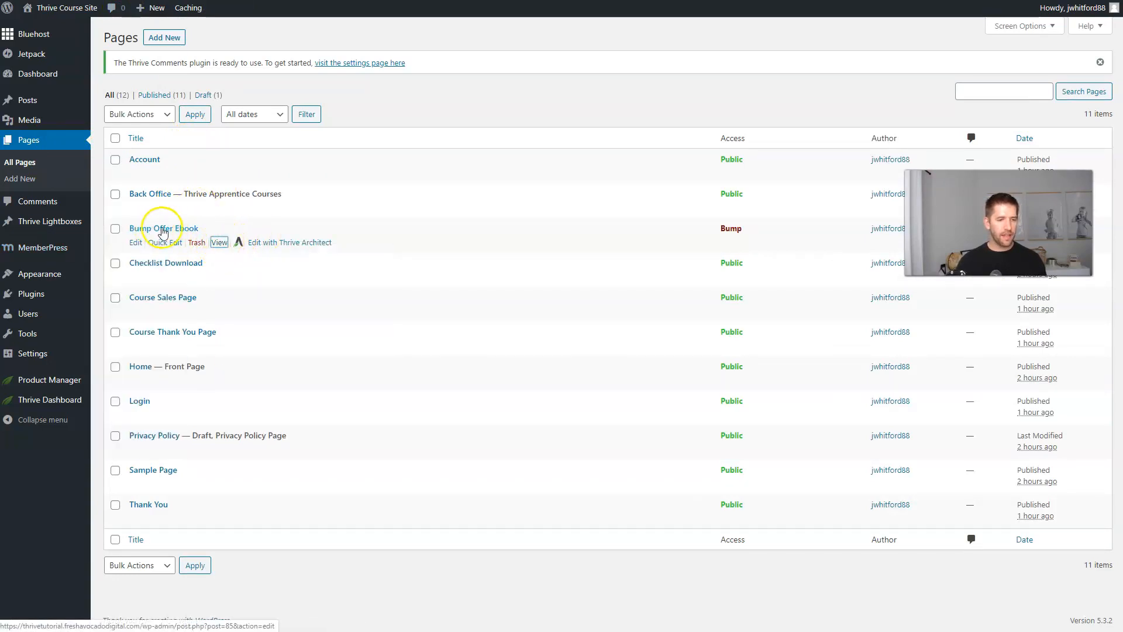
Paste that link as the Bump membership's Membership Access URL, update it, and return to the buyer's subscriptions.
mouse_move(78, 250)
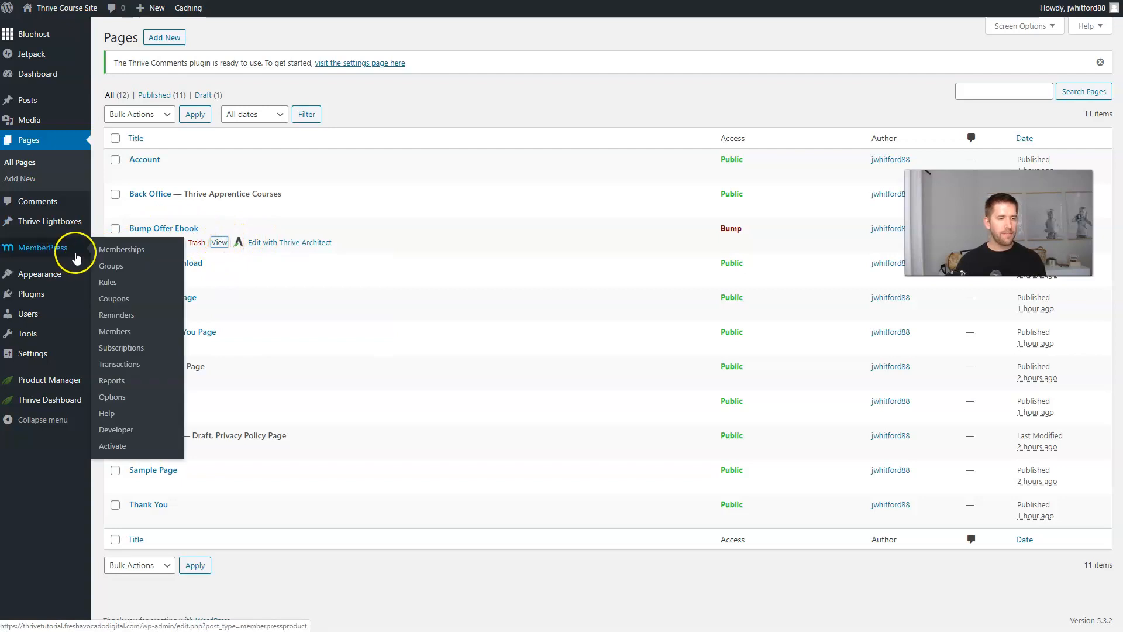
click(131, 250)
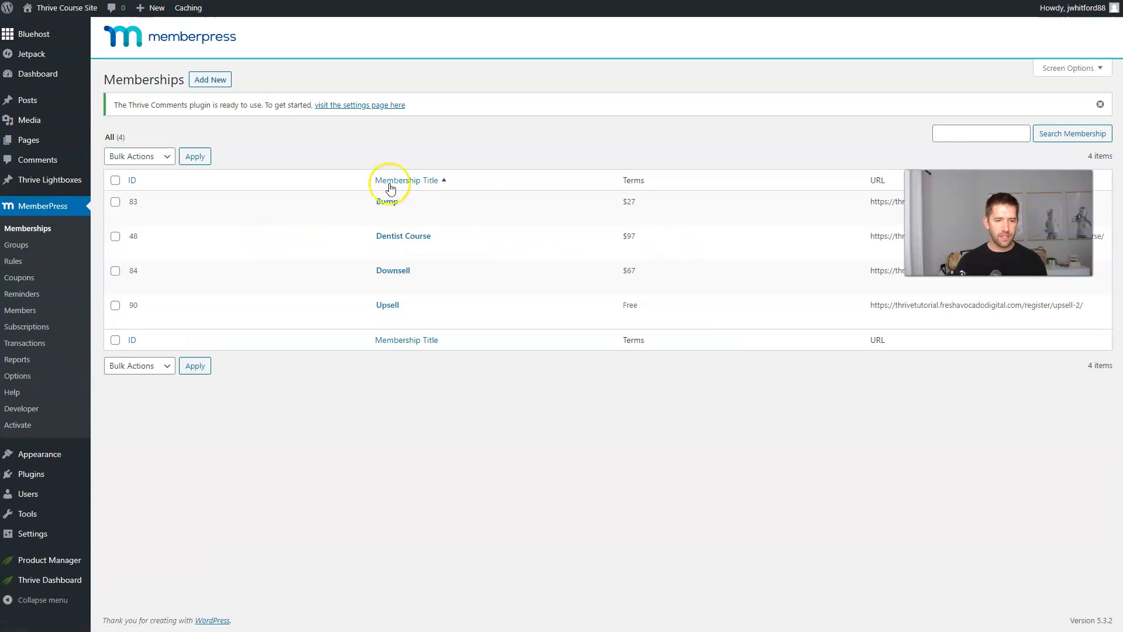
click(389, 202)
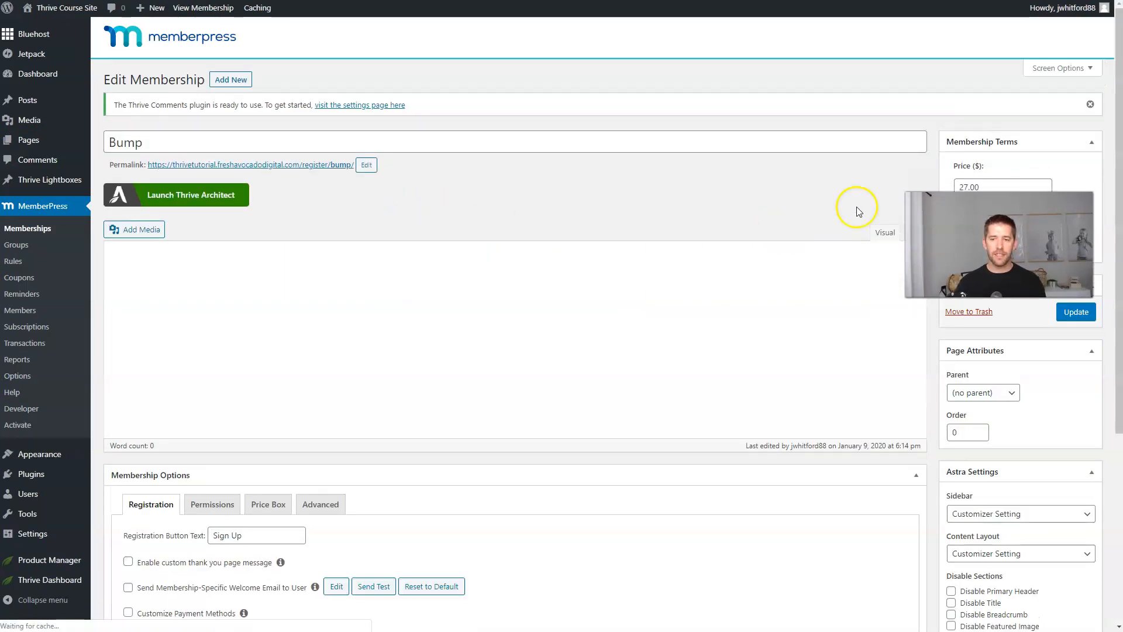
scroll(652, 378, down, 3)
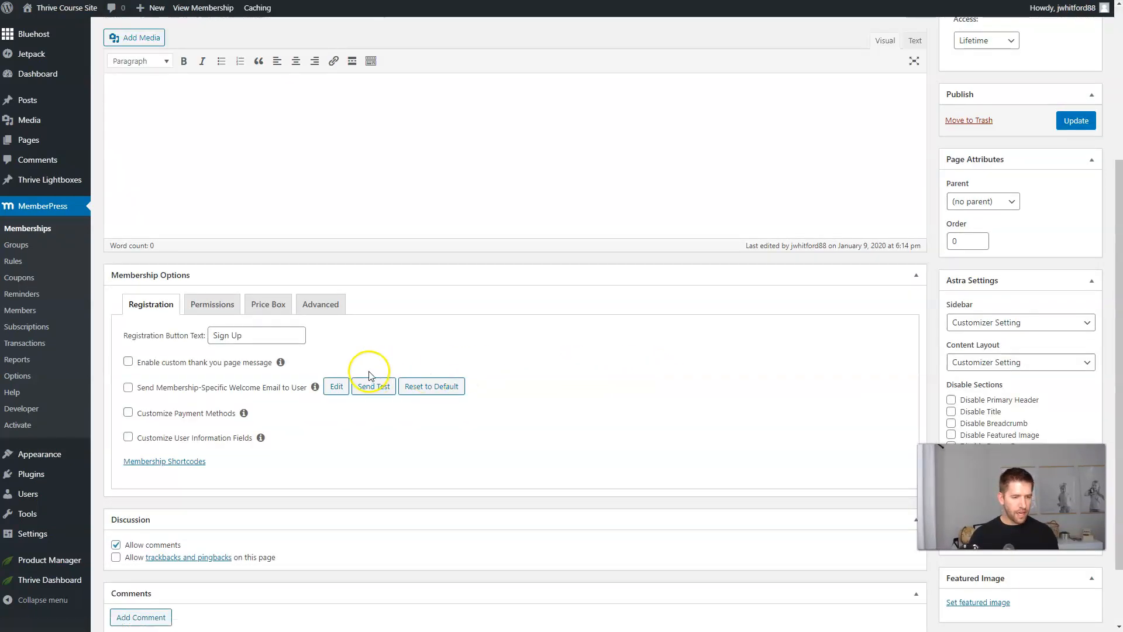
click(325, 311)
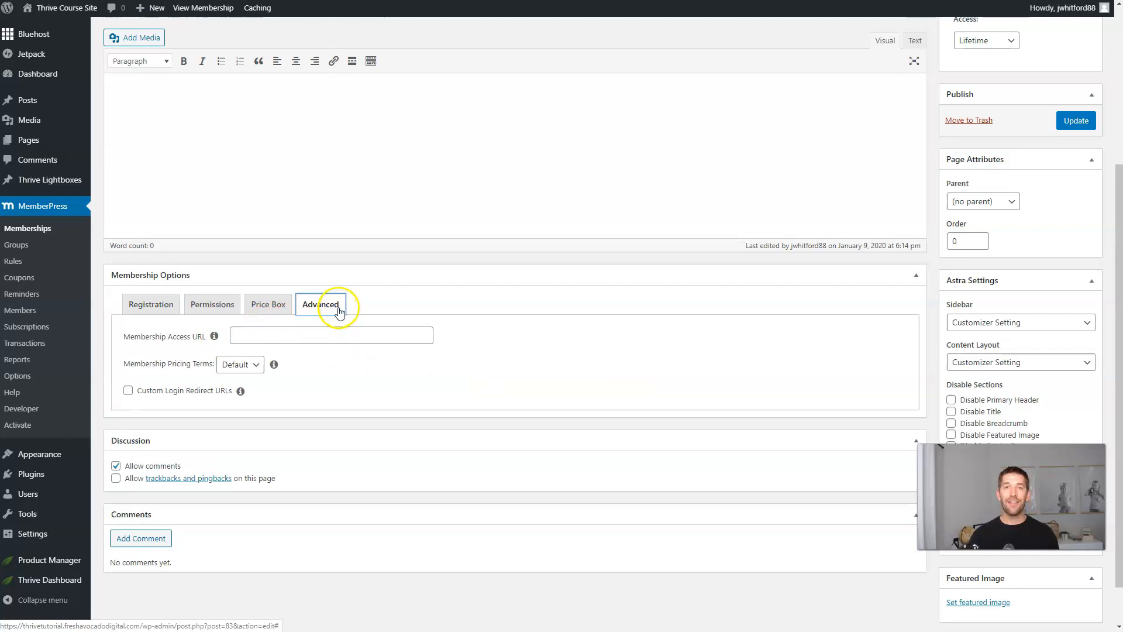
click(289, 328)
text(etutorial.freshavocadodigital.com/bump-offer-ebook/)
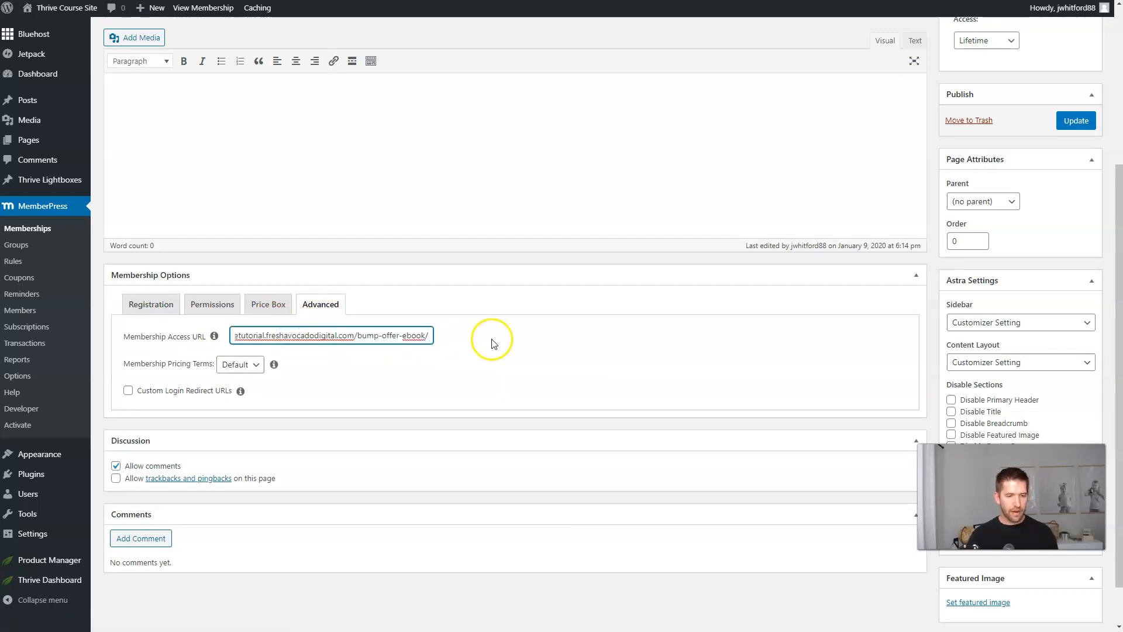
click(1075, 120)
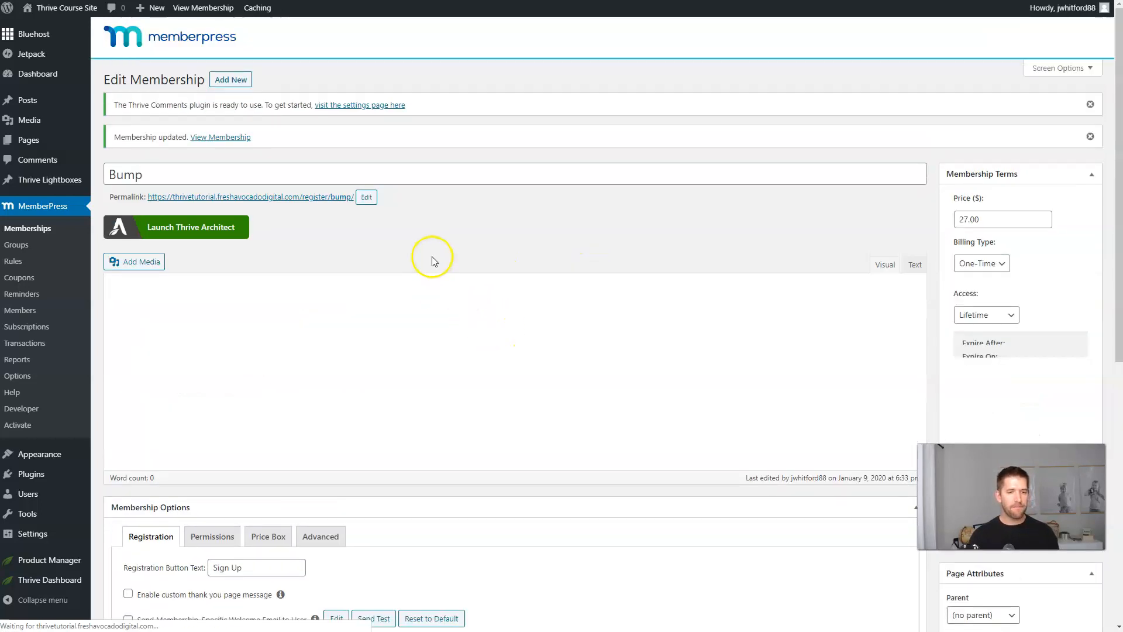
key(alt+Tab)
click(327, 154)
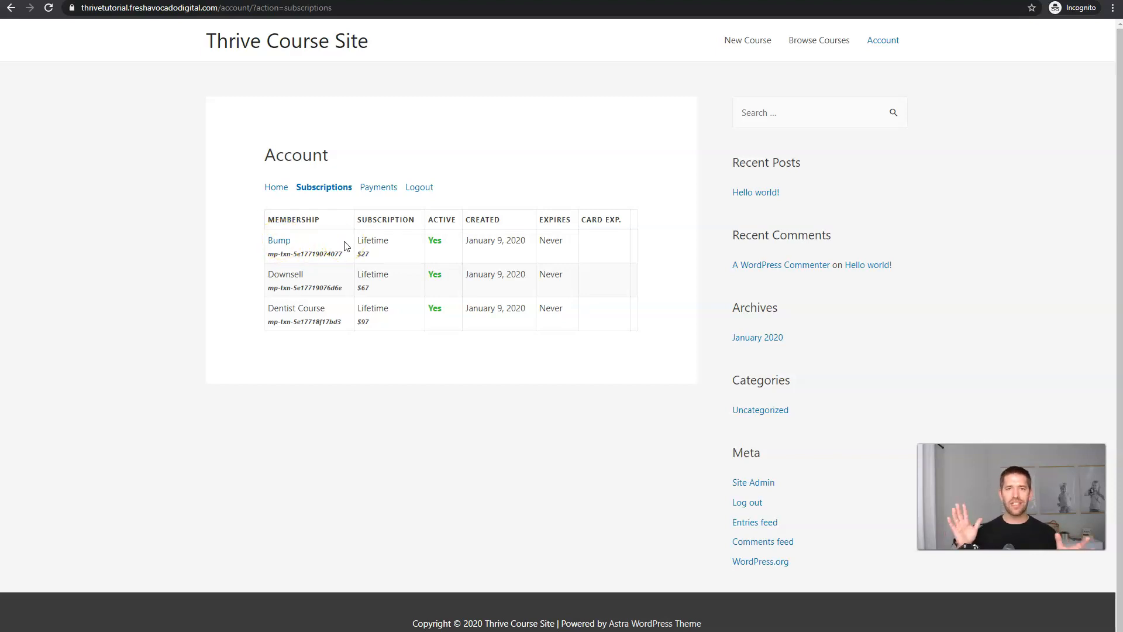
Follow the Bump subscription link to the ebook page and close the exit popup.
click(282, 244)
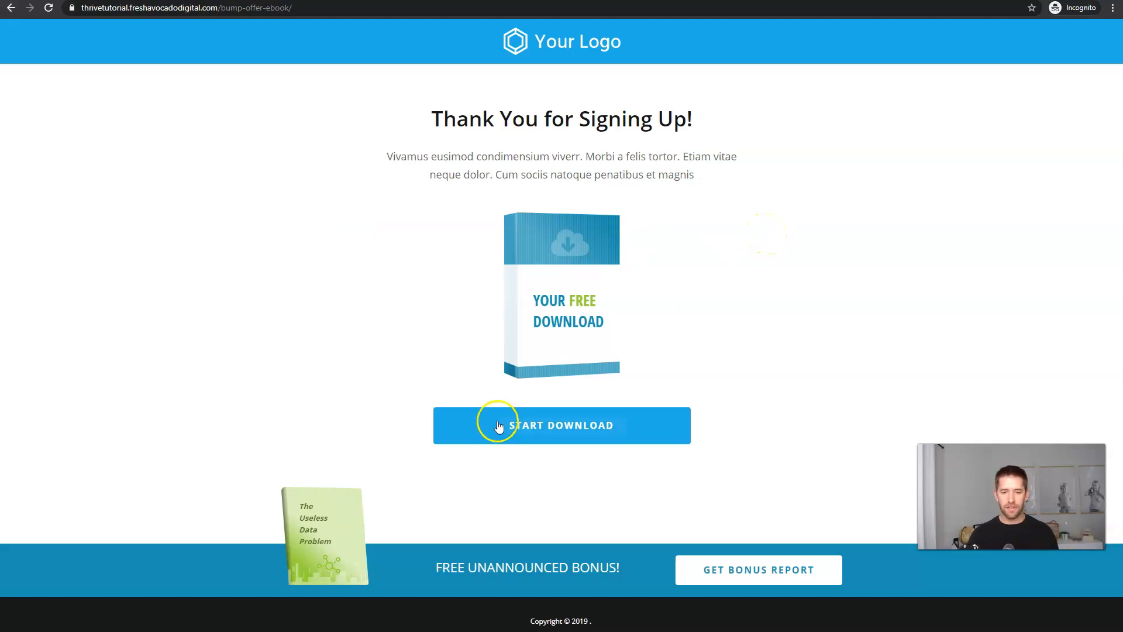
mouse_move(627, 8)
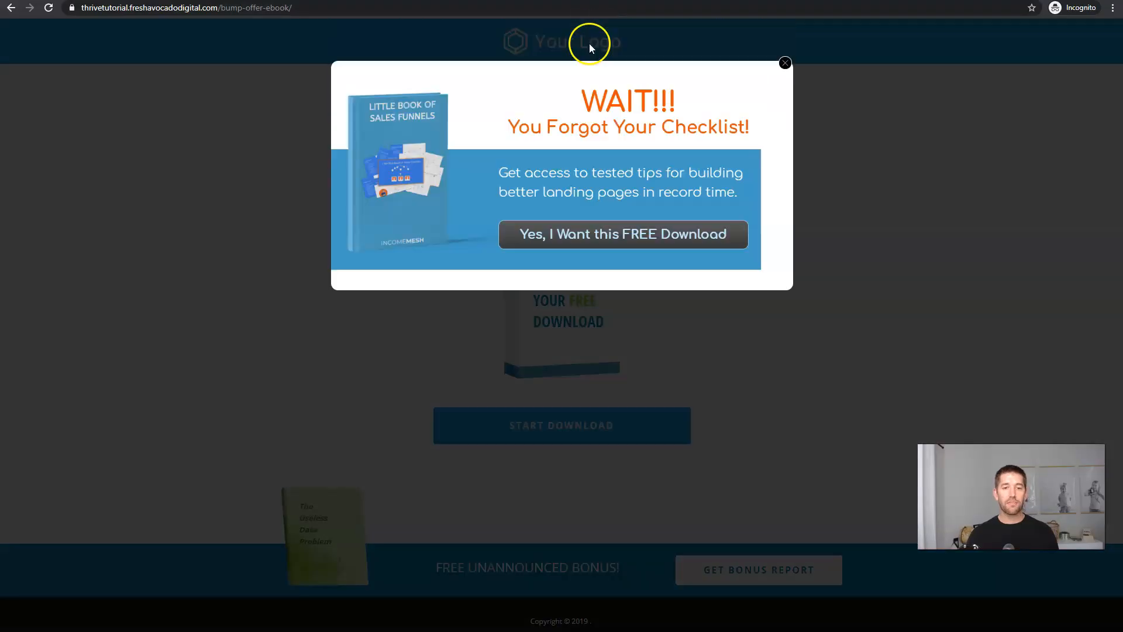
click(541, 141)
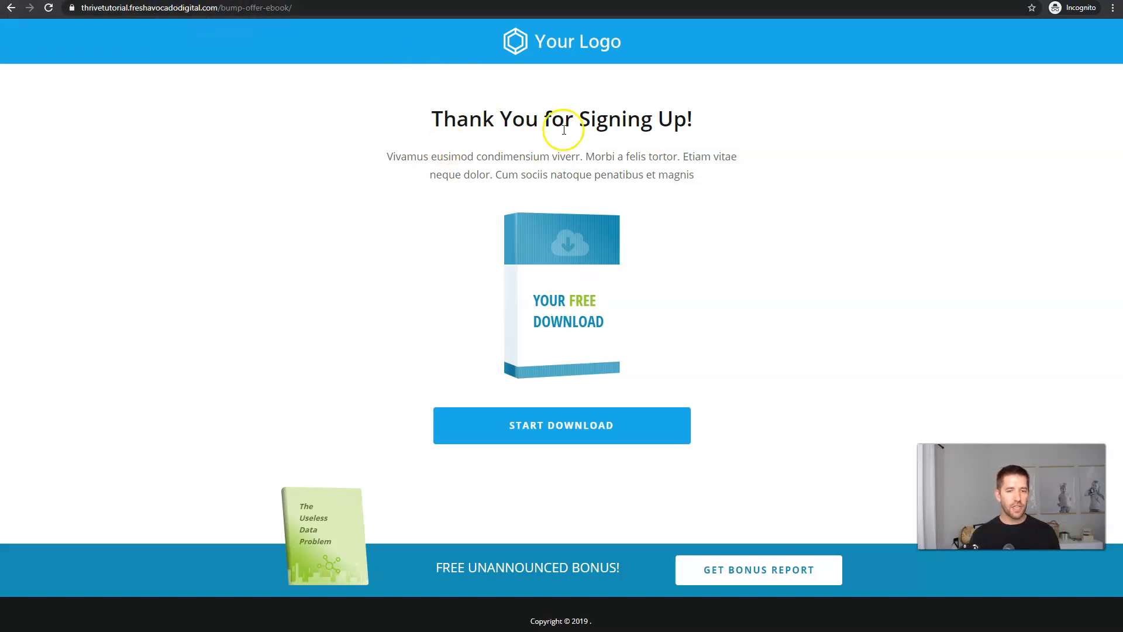
Reload the bump-offer-ebook page, which now shows 'You are unauthorized to view this page'.
click(305, 8)
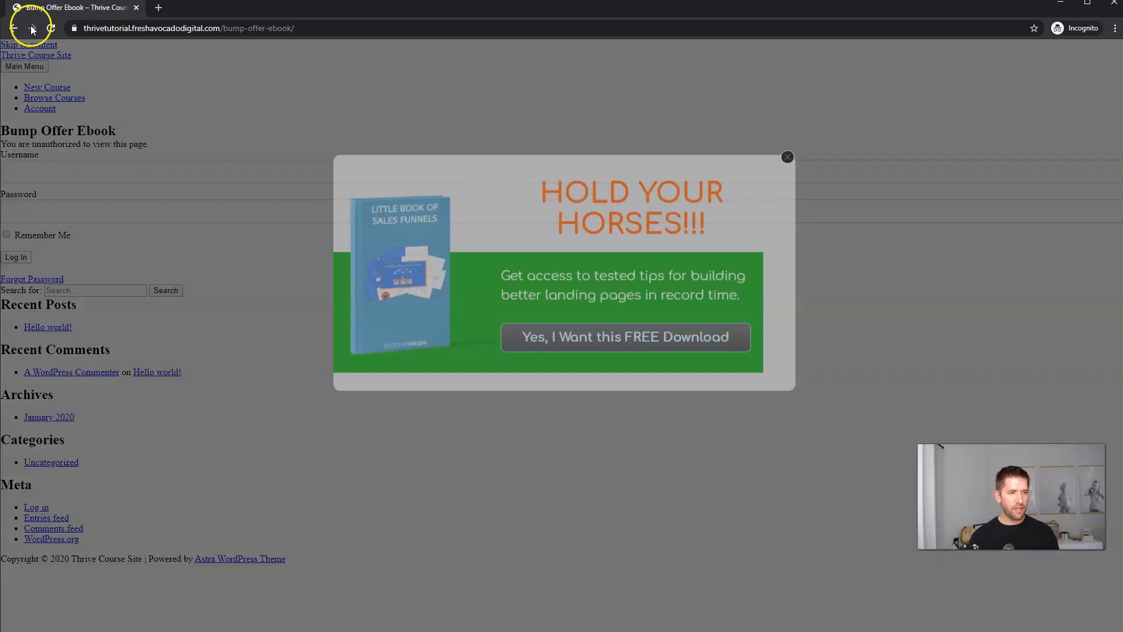
click(51, 28)
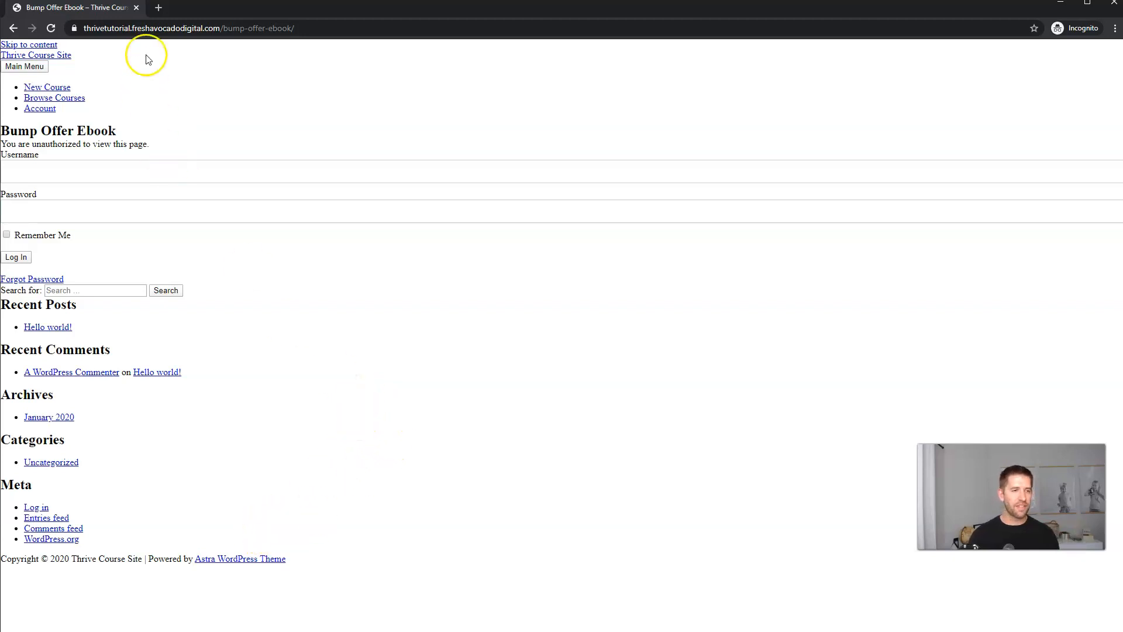
mouse_move(145, 8)
click(240, 92)
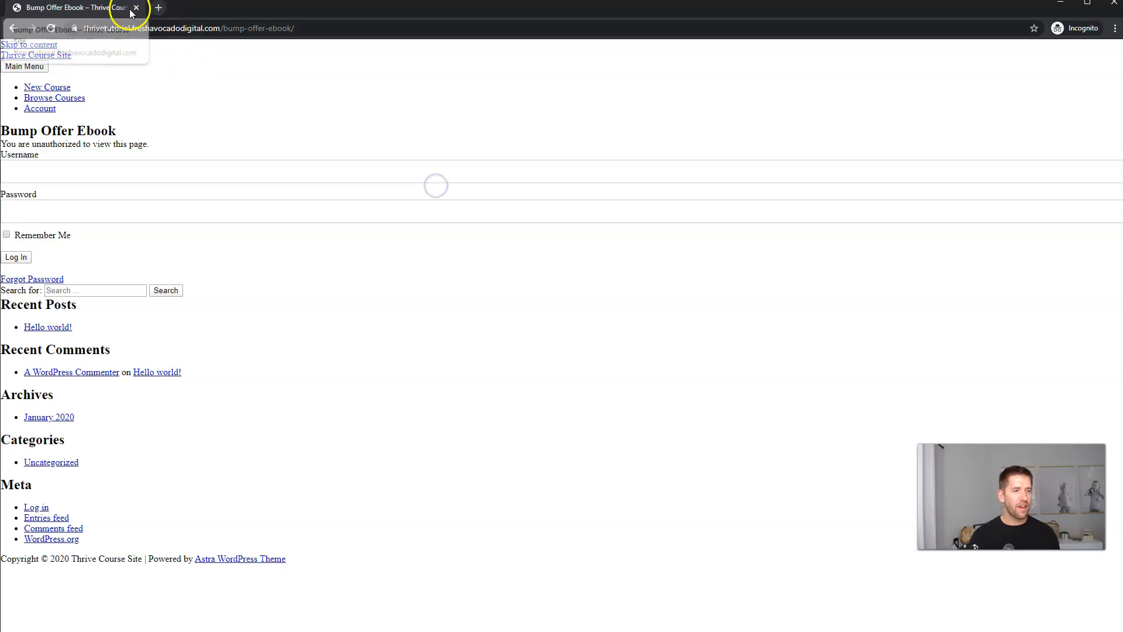